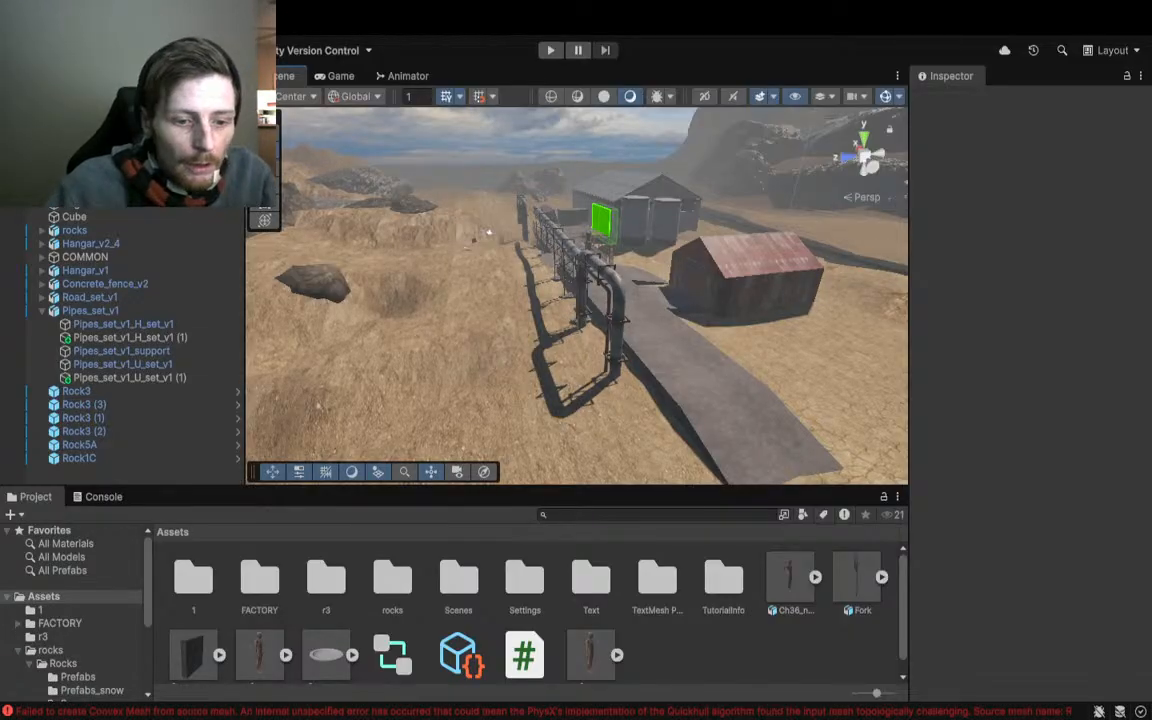
# Step: Examine the desert factory scene around the pipeline, concrete road and hangars in the Scene view
pyautogui.moveTo(555, 308); pyautogui.dragTo(487, 237, button='right')
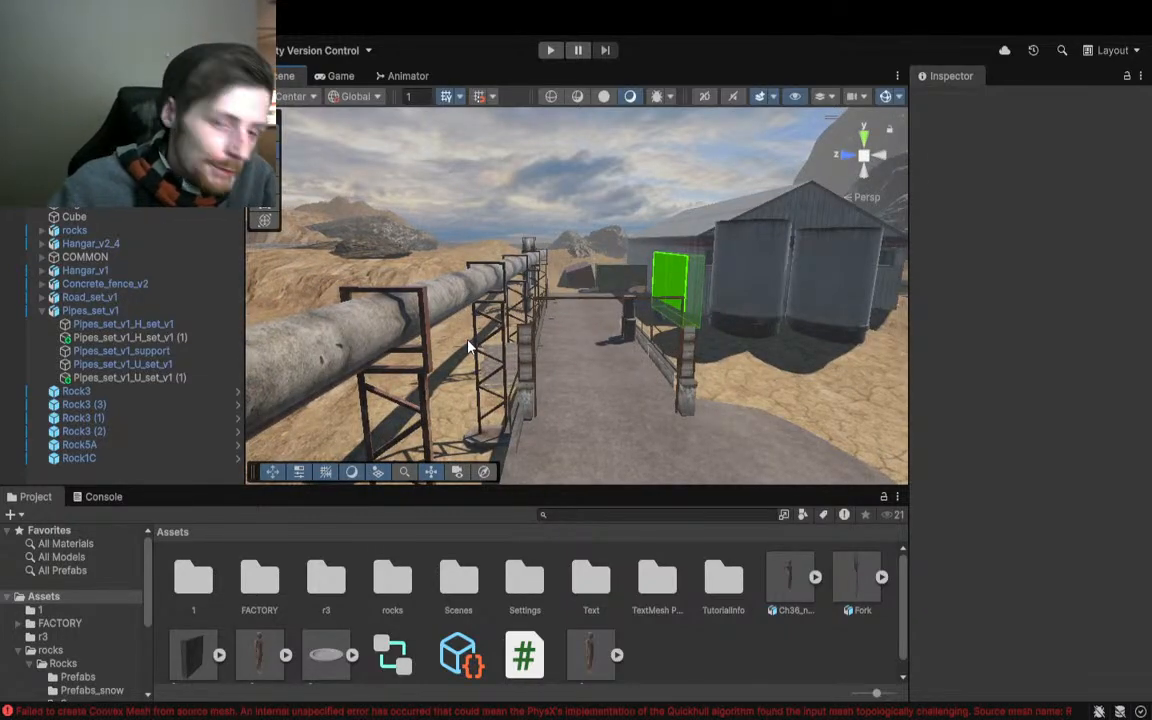
pyautogui.moveTo(466, 374); pyautogui.dragTo(452, 352, button='right')
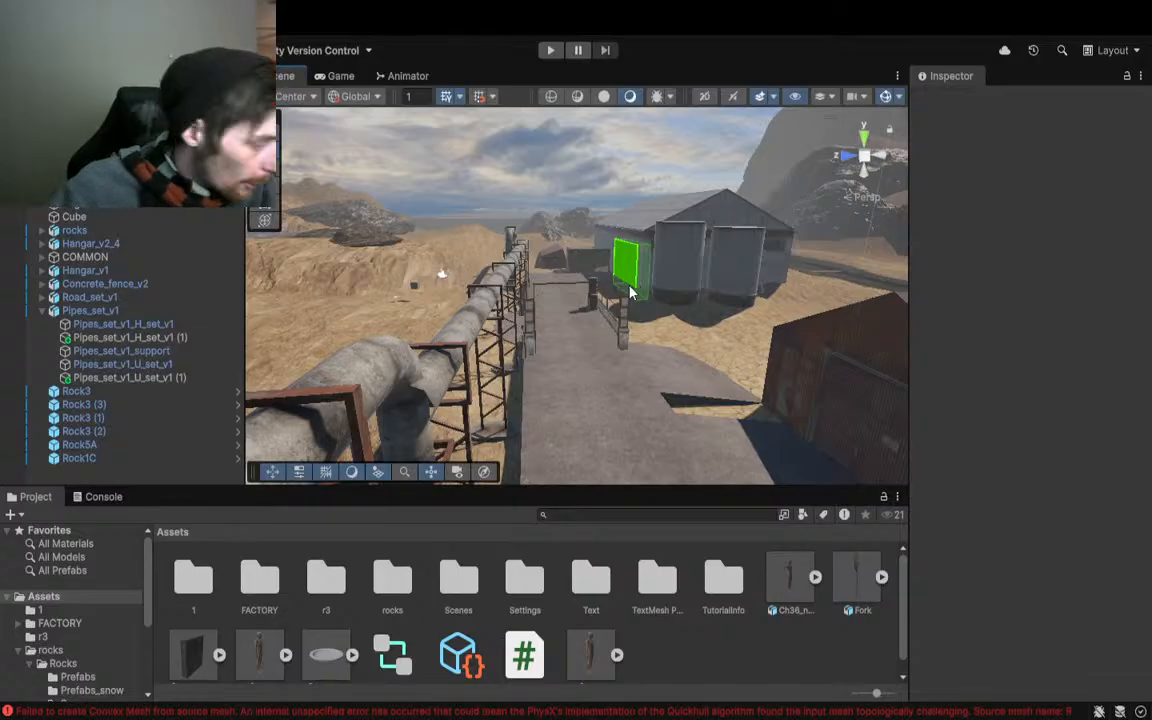
pyautogui.moveTo(651, 286); pyautogui.dragTo(572, 336, button='right')
pyautogui.moveTo(411, 347); pyautogui.dragTo(486, 335, button='right')
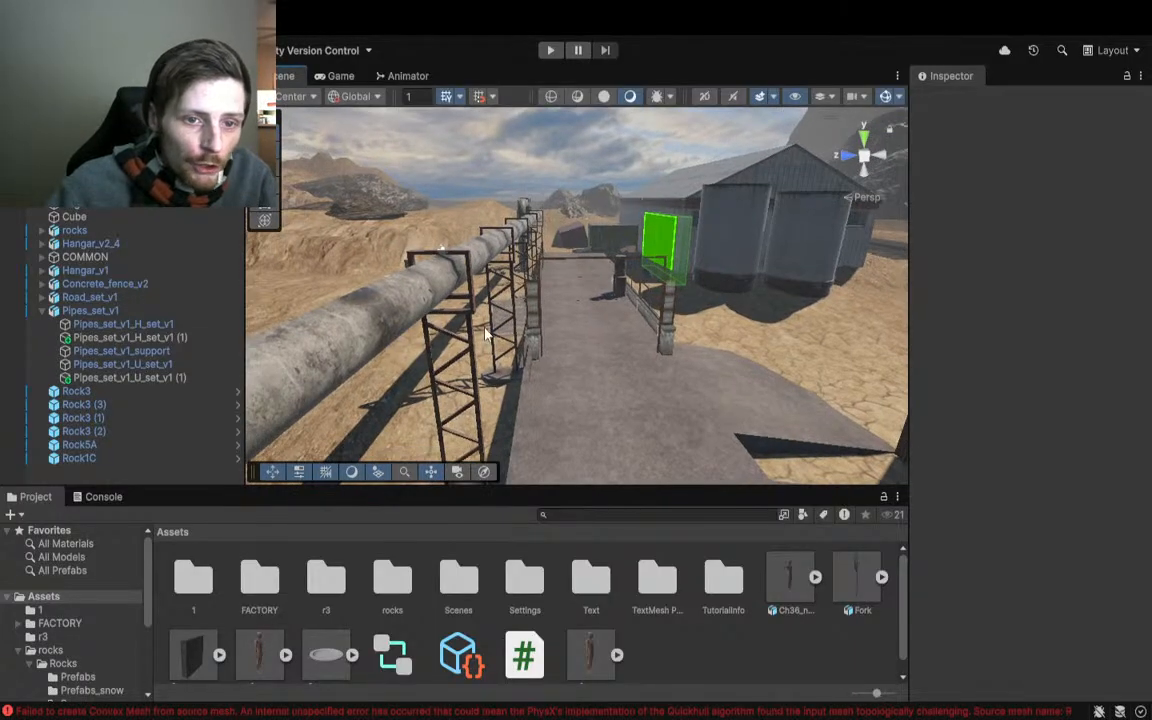
pyautogui.press('w')
pyautogui.moveTo(463, 387); pyautogui.dragTo(840, 293, button='right')
# Step: Run the game, pick up the cube, and add the cube and the plate to the player's inventory
pyautogui.click(556, 50)
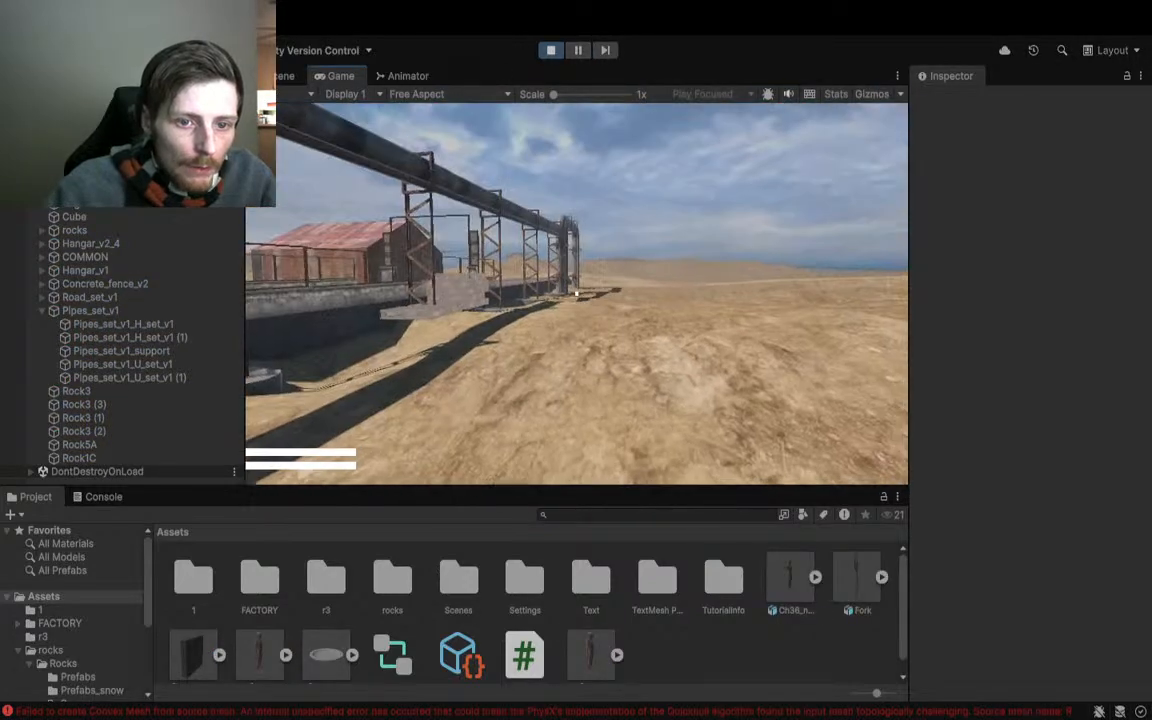
pyautogui.press('e')
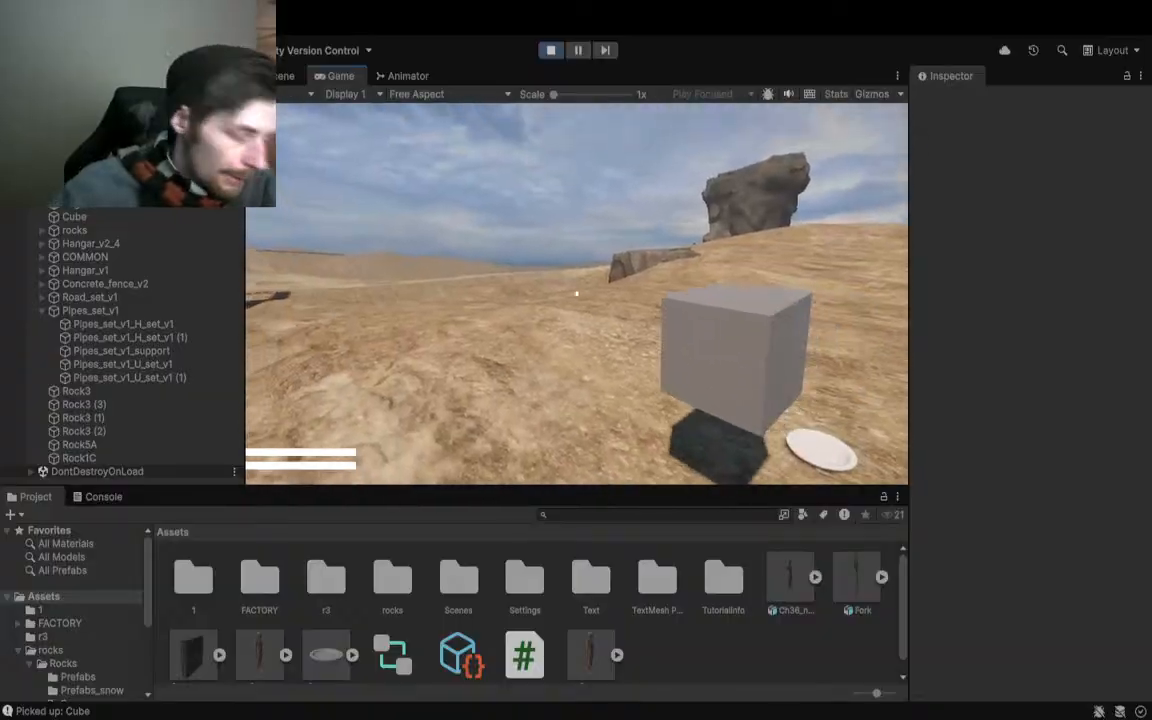
pyautogui.press('e')
pyautogui.press('f')
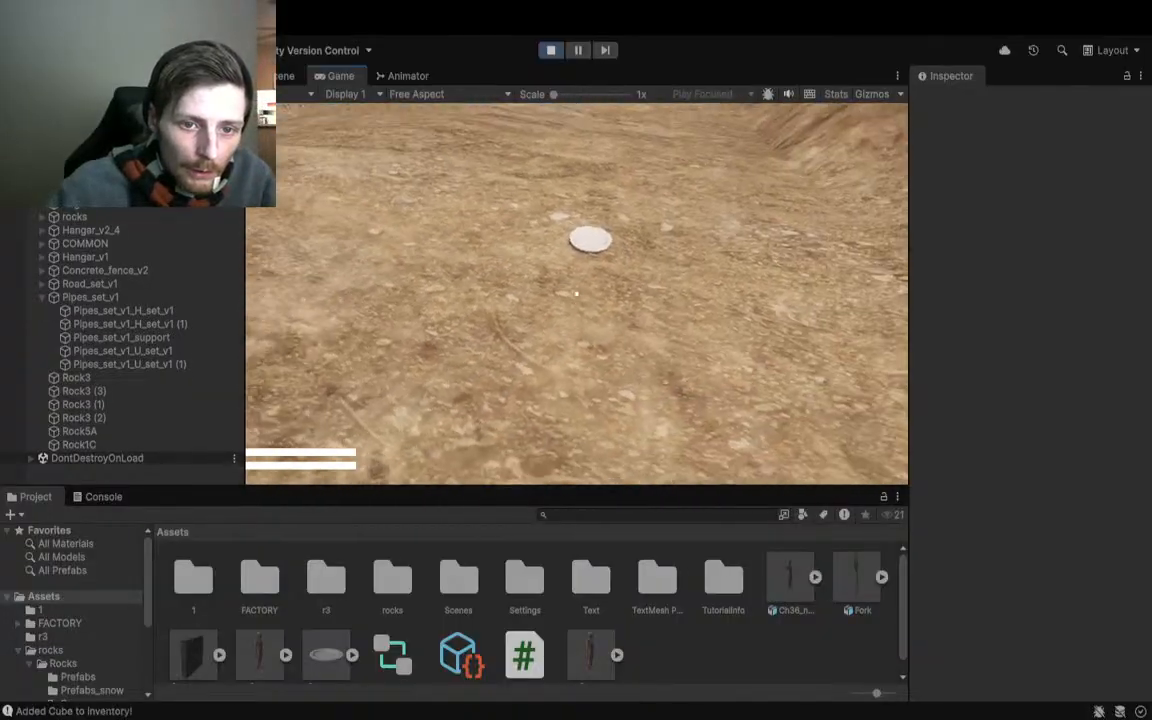
pyautogui.press('f')
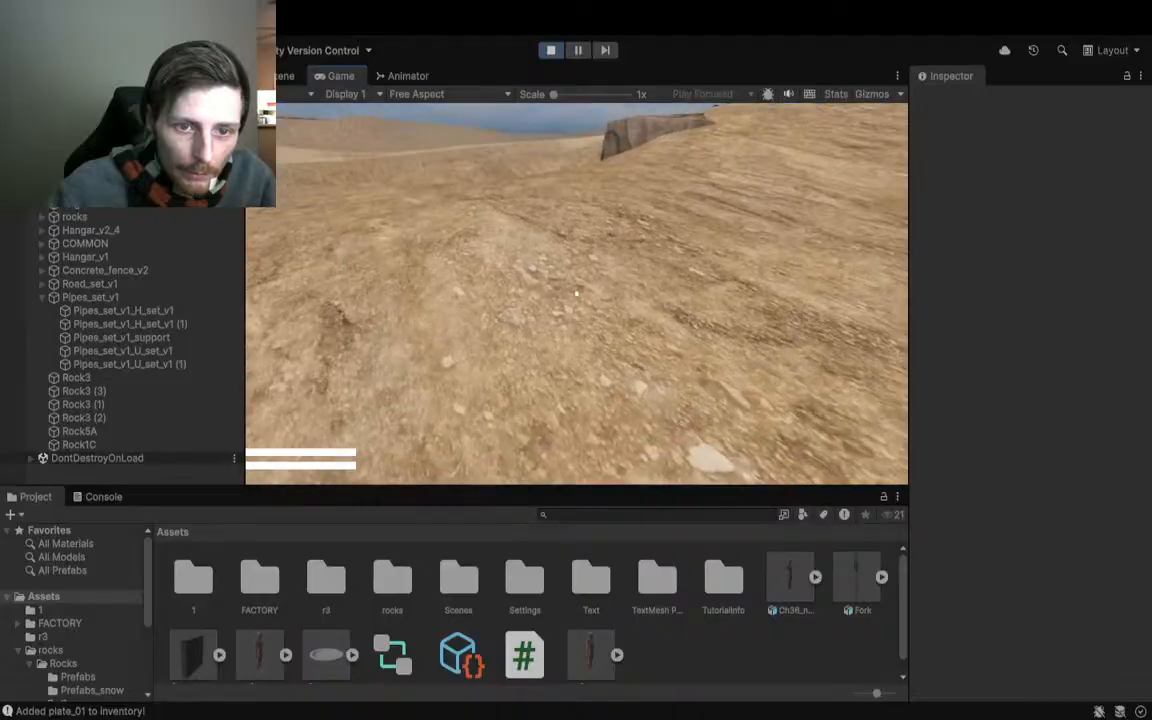
# Step: Walk the player under the pipeline onto the concrete platform and inspect the grey hangar's shutter and the passage beside the container
pyautogui.press('w')
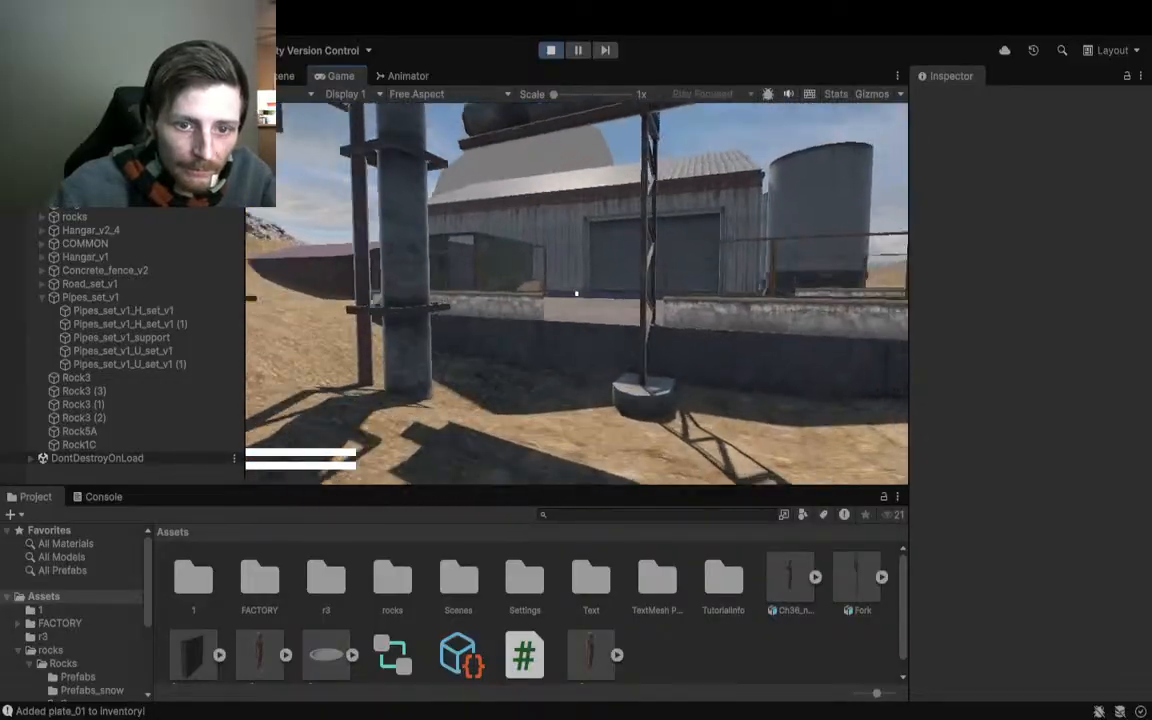
pyautogui.press('w')
pyautogui.press('s')
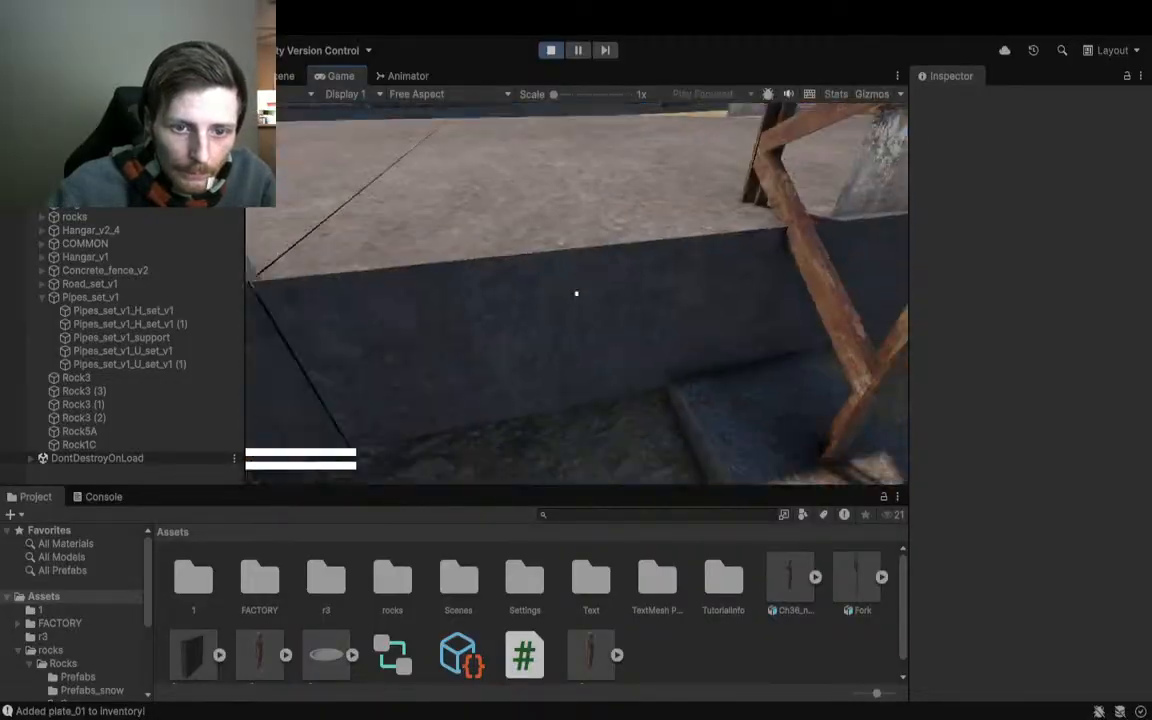
pyautogui.press('w')
pyautogui.press('s')
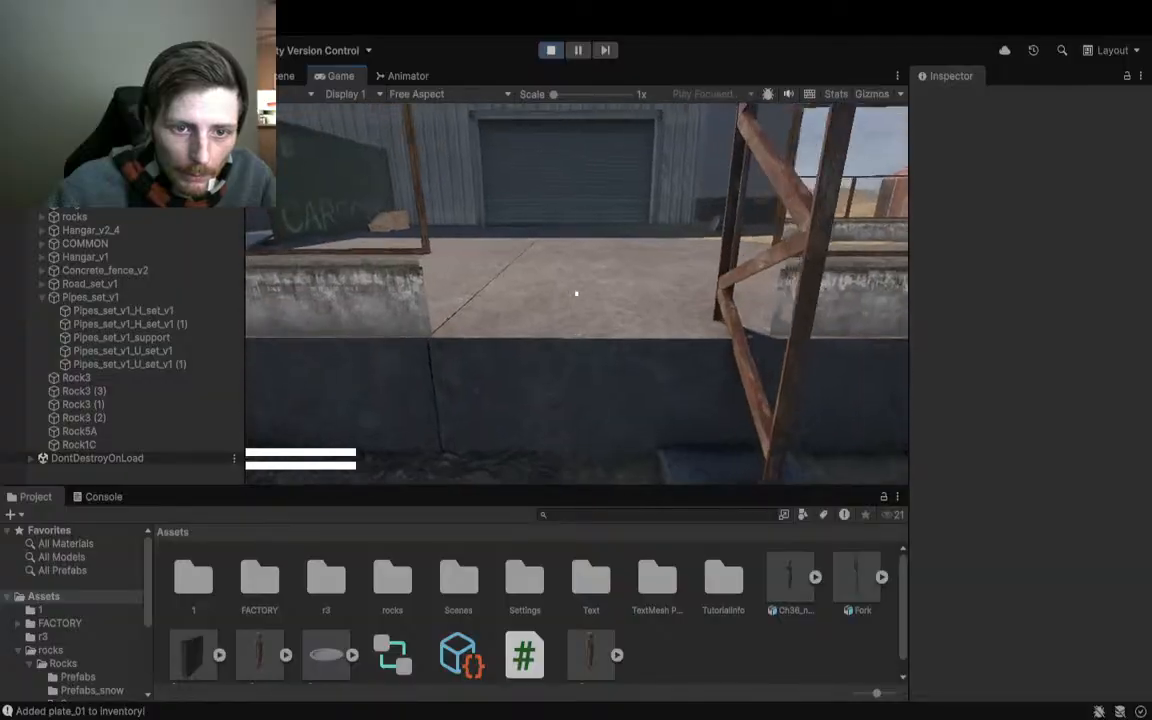
pyautogui.press('w')
pyautogui.press('w')
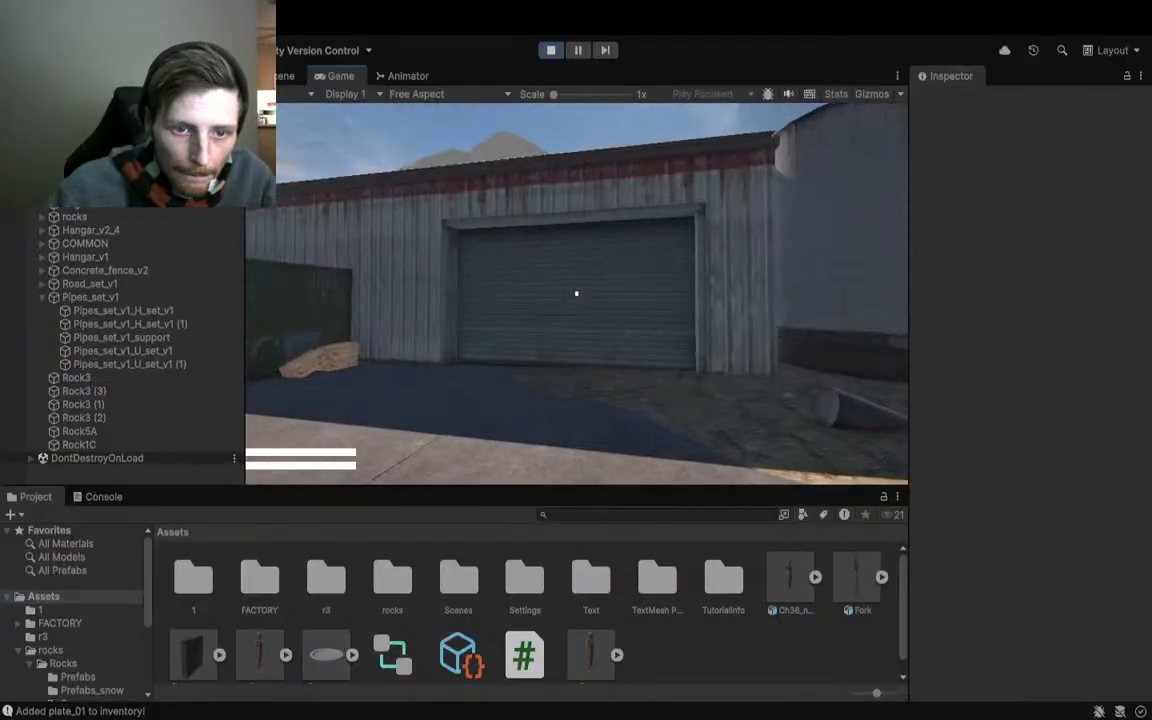
pyautogui.press('w')
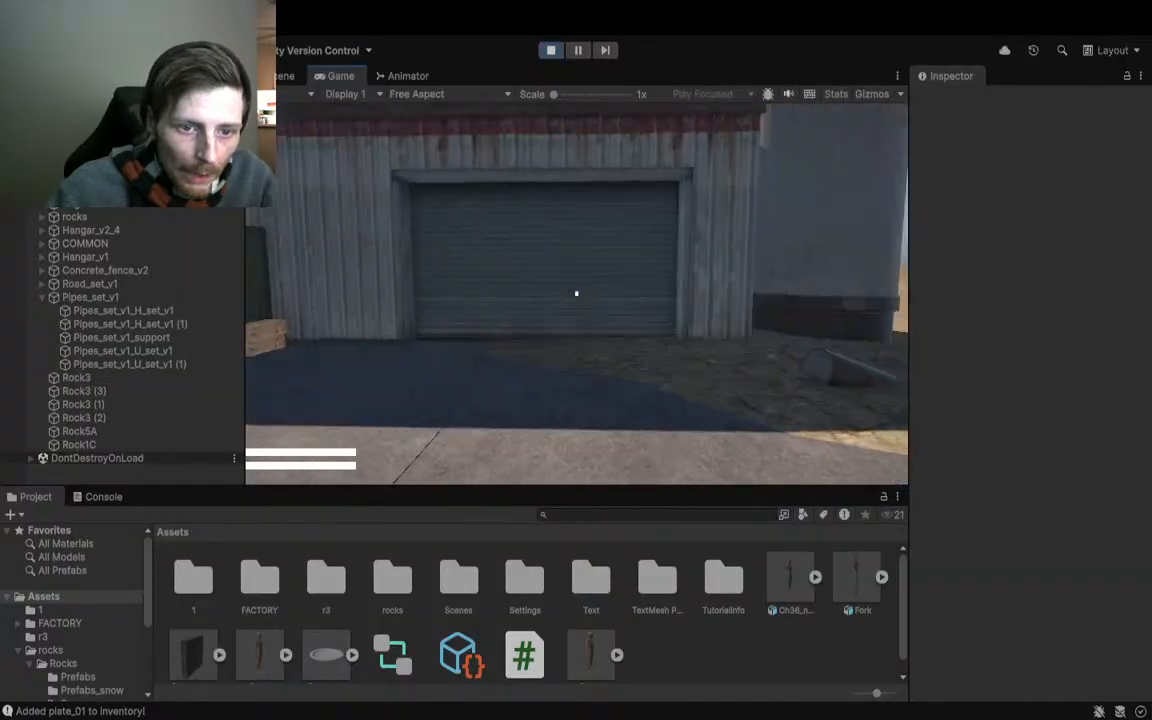
pyautogui.press('w')
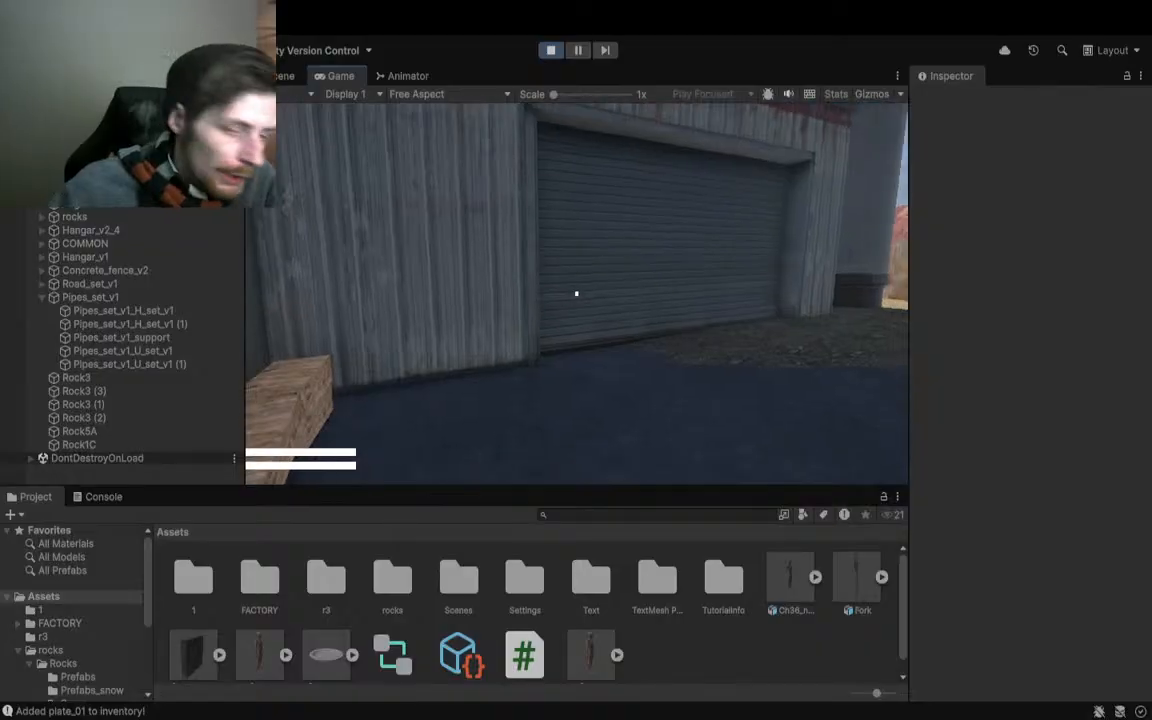
pyautogui.press('w')
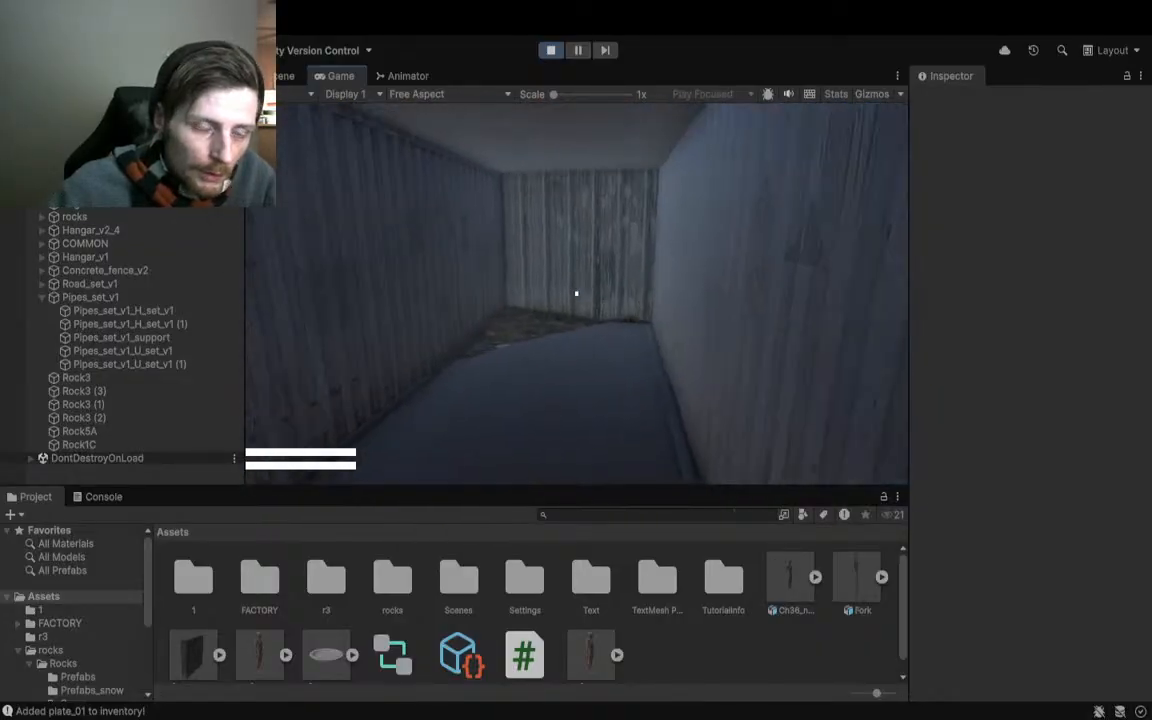
pyautogui.press('w')
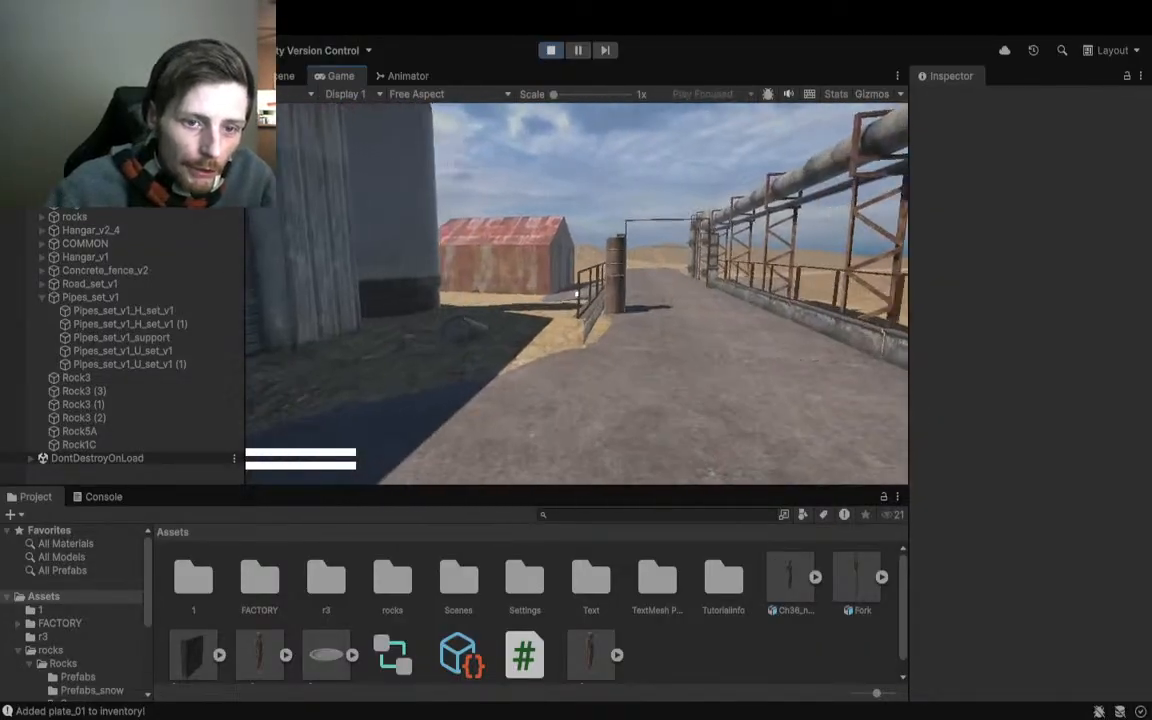
# Step: Walk the player along the fenced concrete road, past the red hangar and onto the asphalt road to inspect the surroundings
pyautogui.press('w')
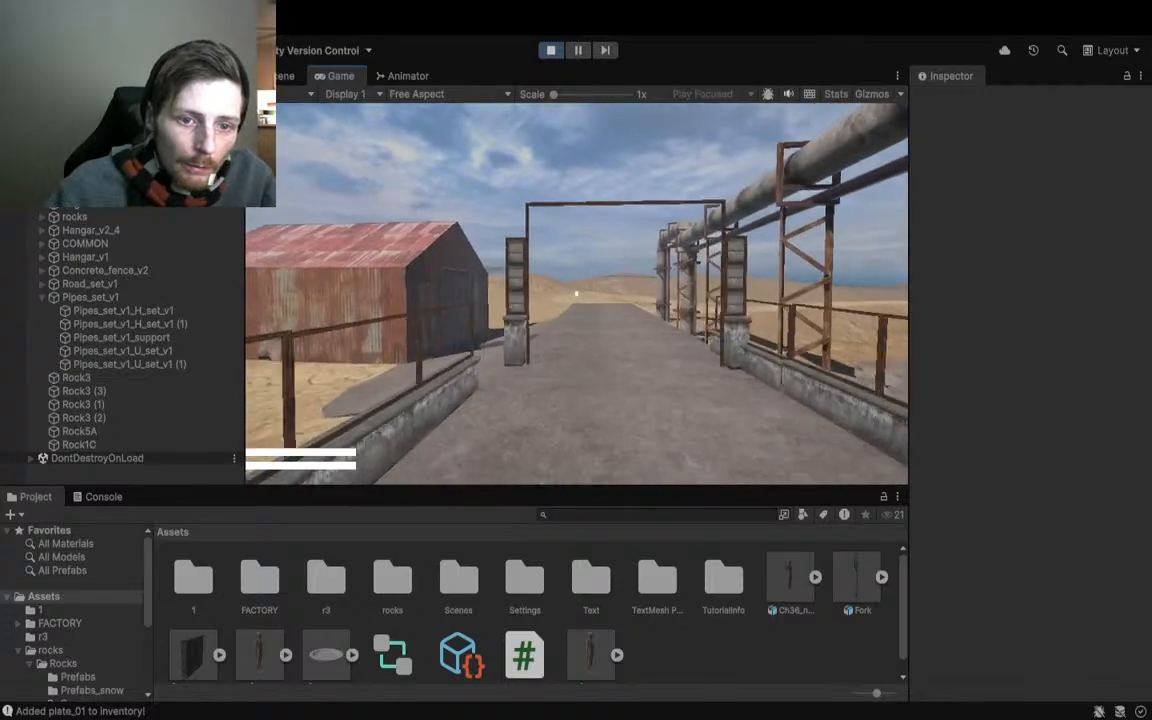
pyautogui.press('w')
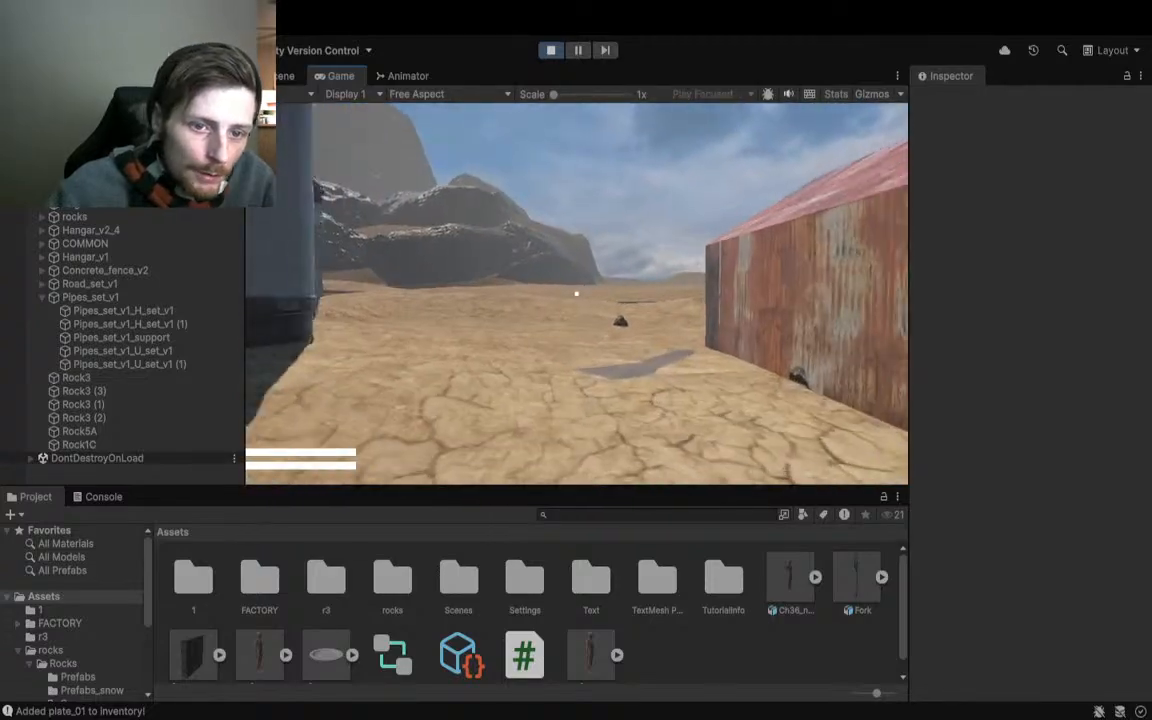
pyautogui.press('w')
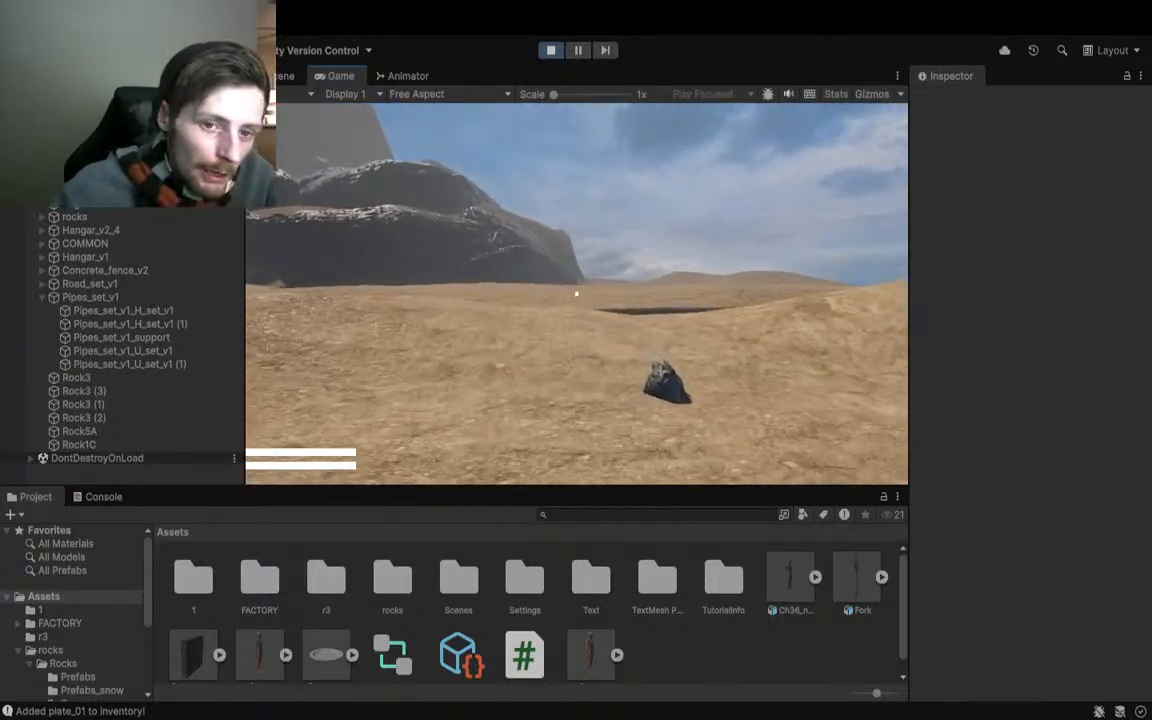
pyautogui.press('w')
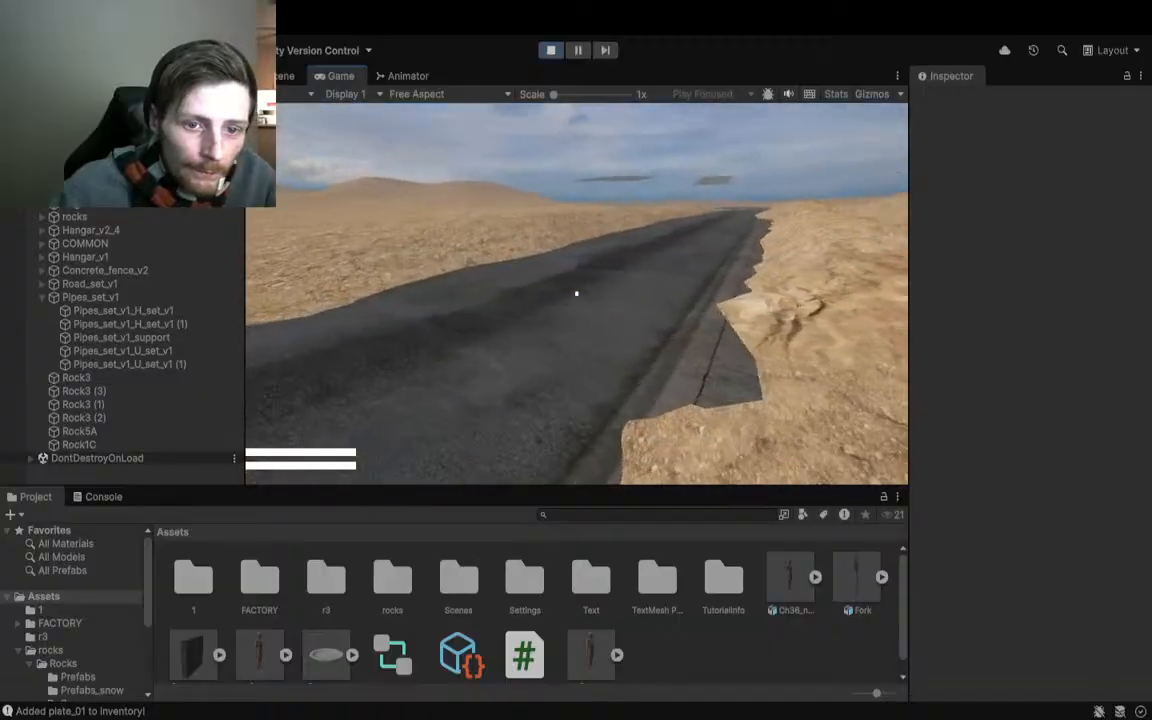
pyautogui.press('w')
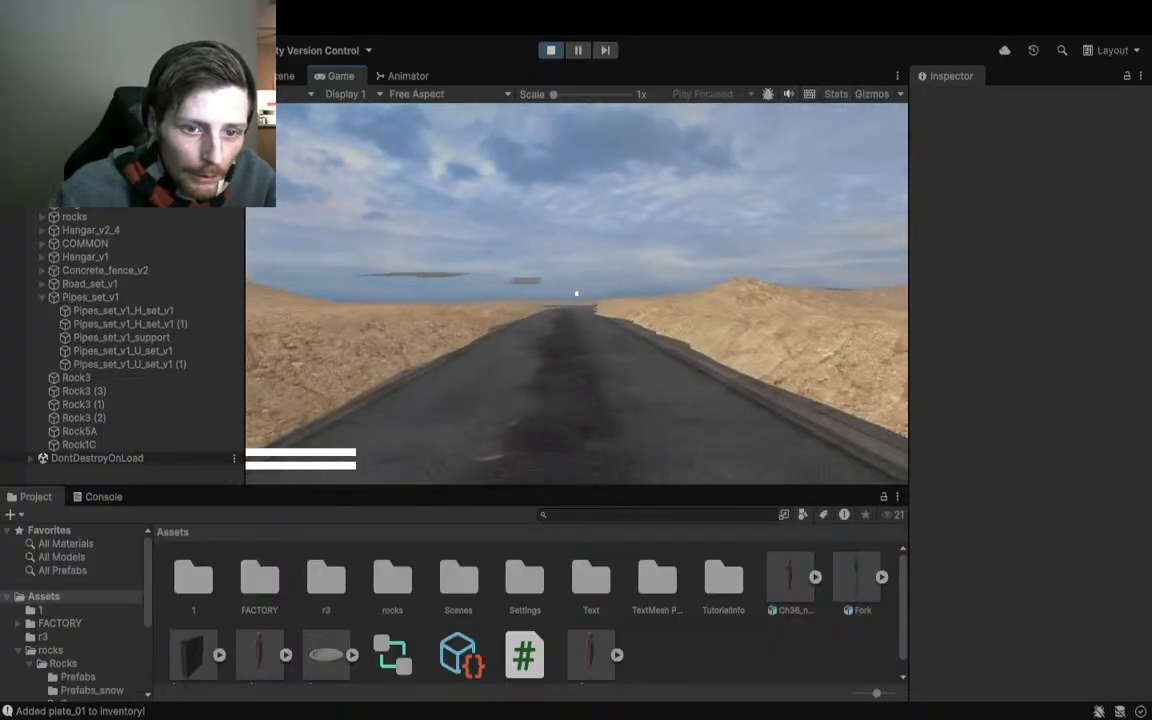
pyautogui.press('w')
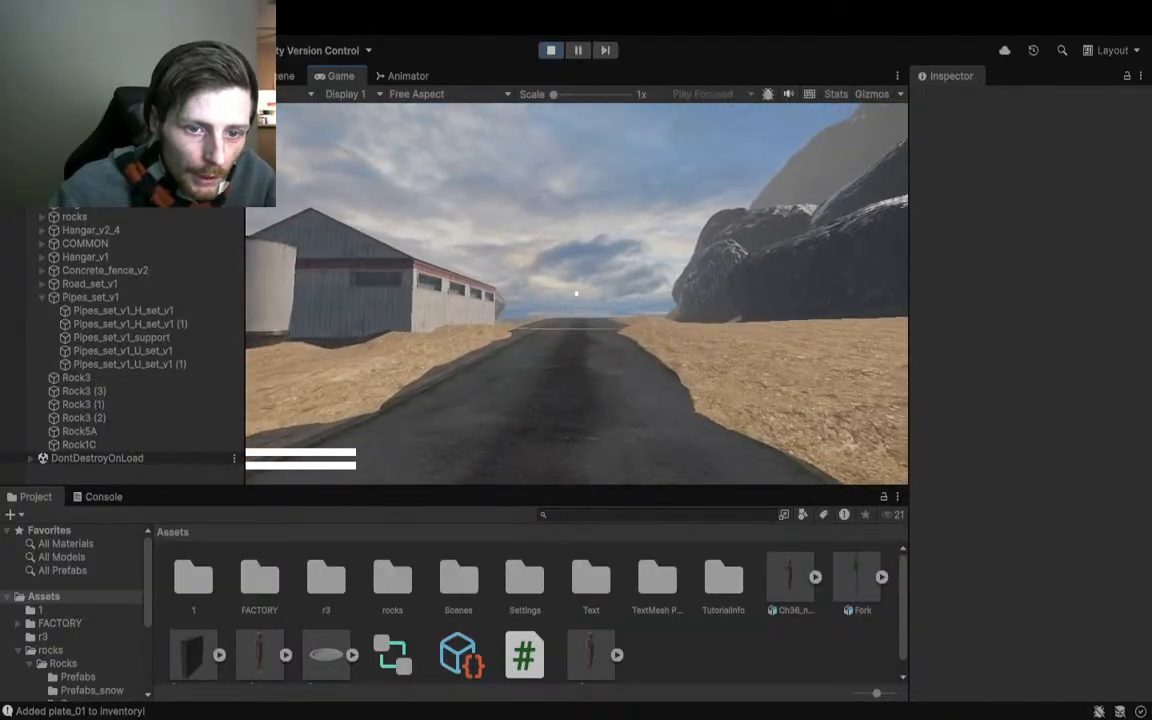
pyautogui.press('w')
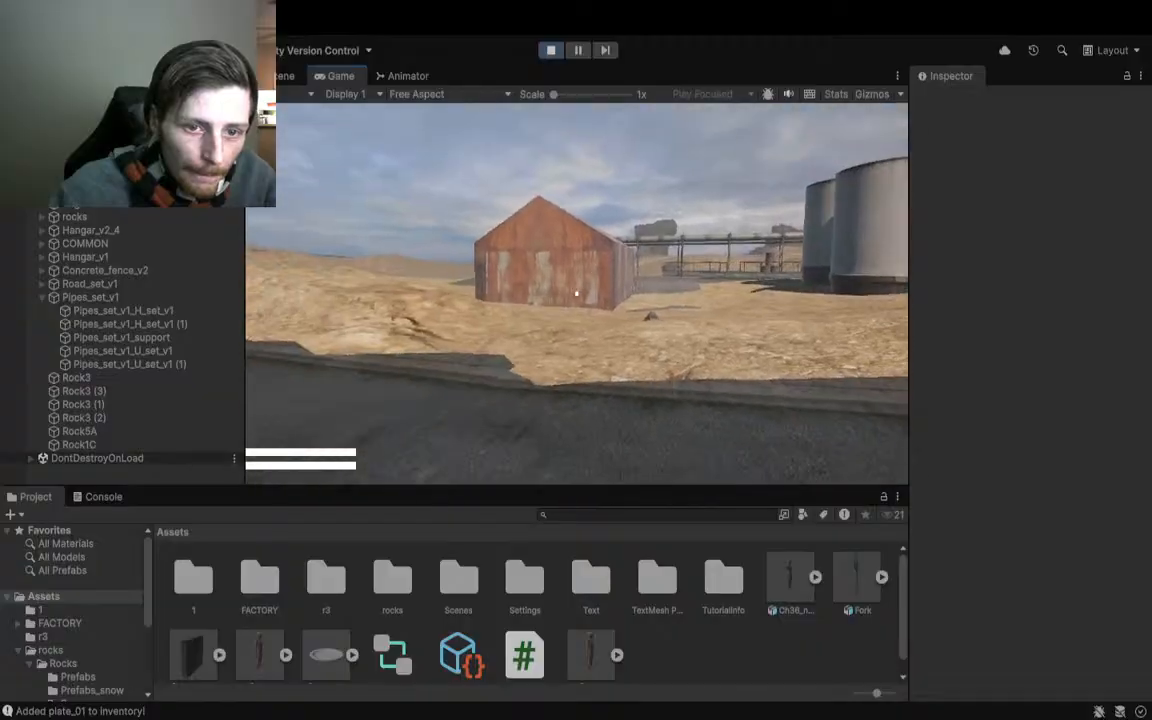
pyautogui.press('w')
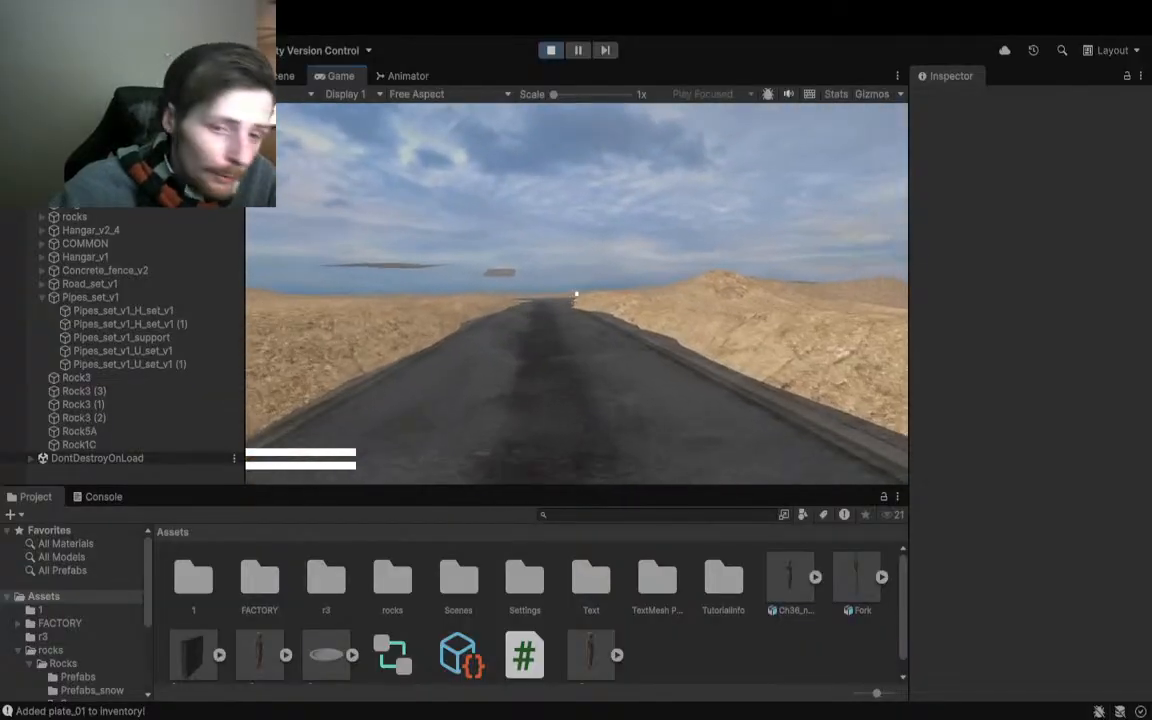
# Step: Check the in-game inventory menu and walk the player from the asphalt road past the red hangar and pipeline into the open desert
pyautogui.press('Tab')
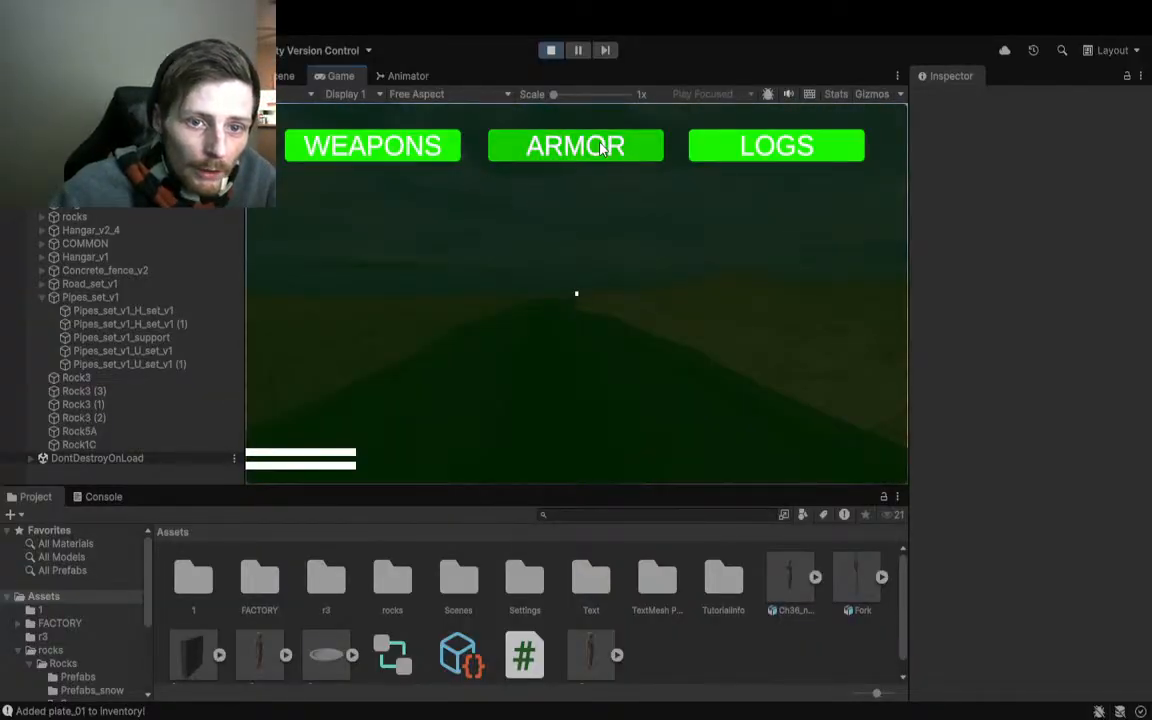
pyautogui.press('Tab')
pyautogui.press('w')
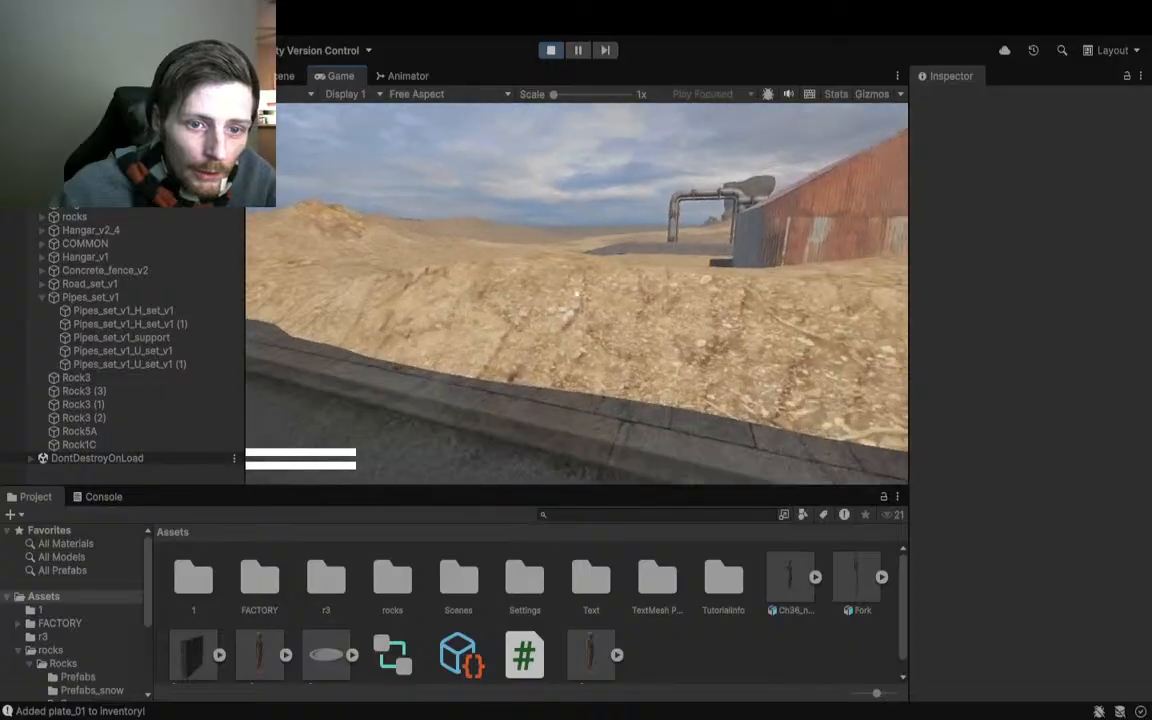
pyautogui.press('w')
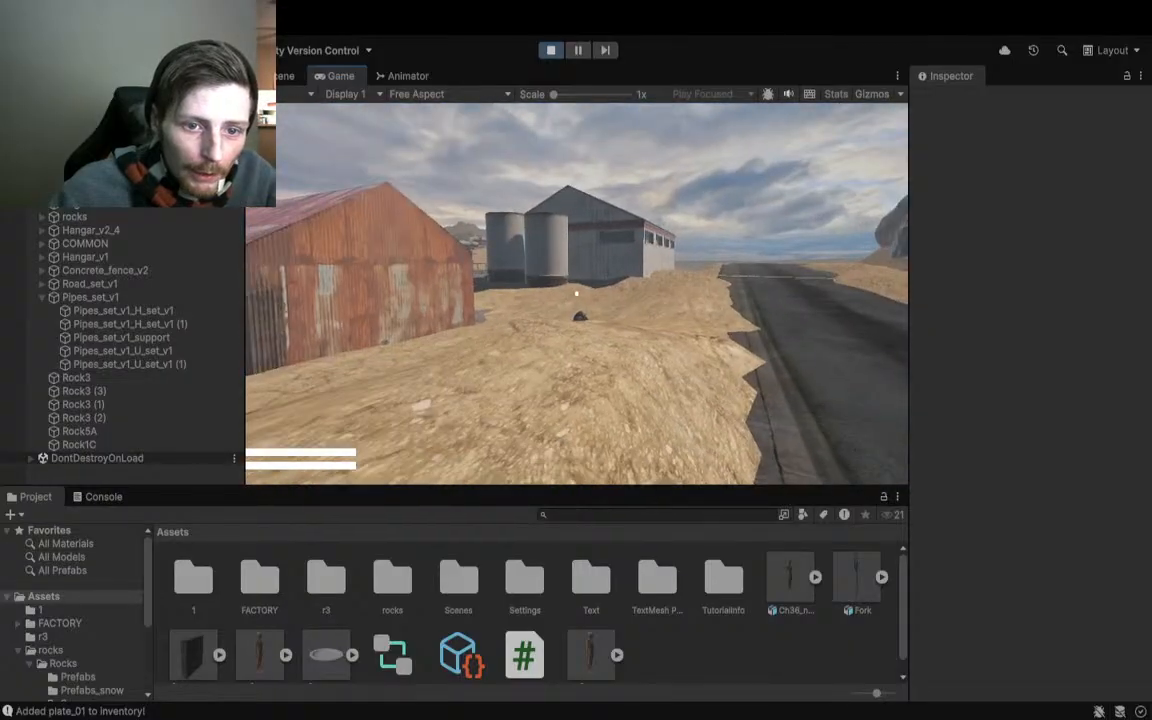
pyautogui.press('w')
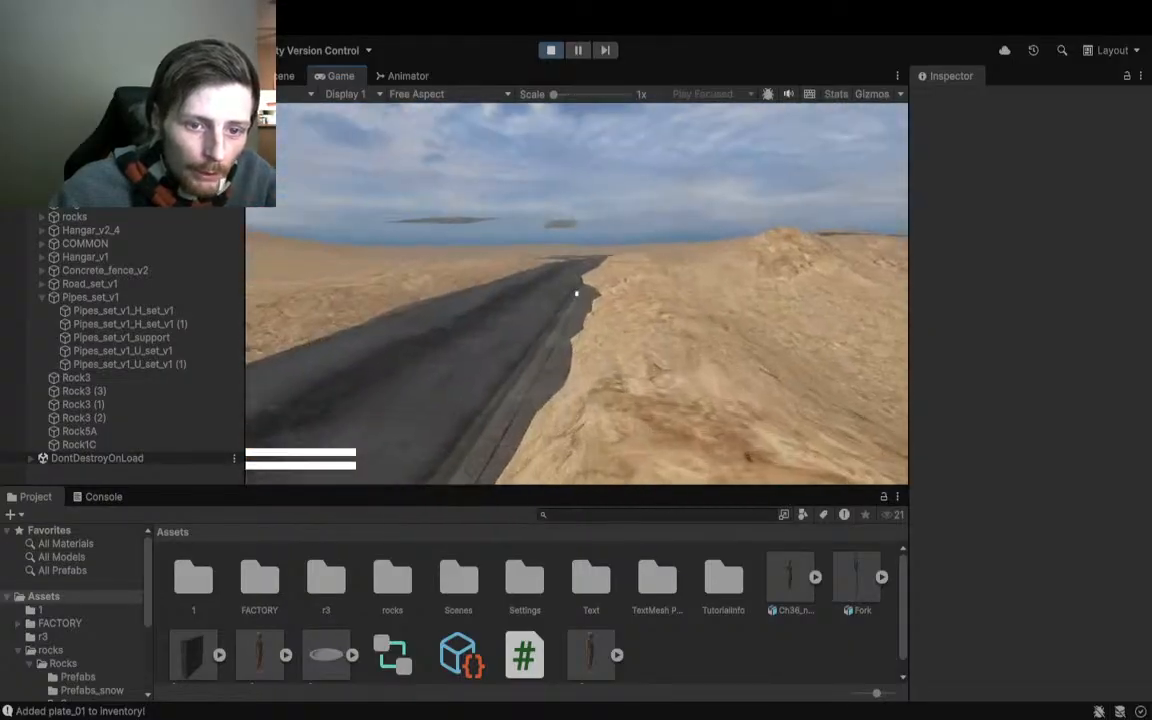
pyautogui.press('w')
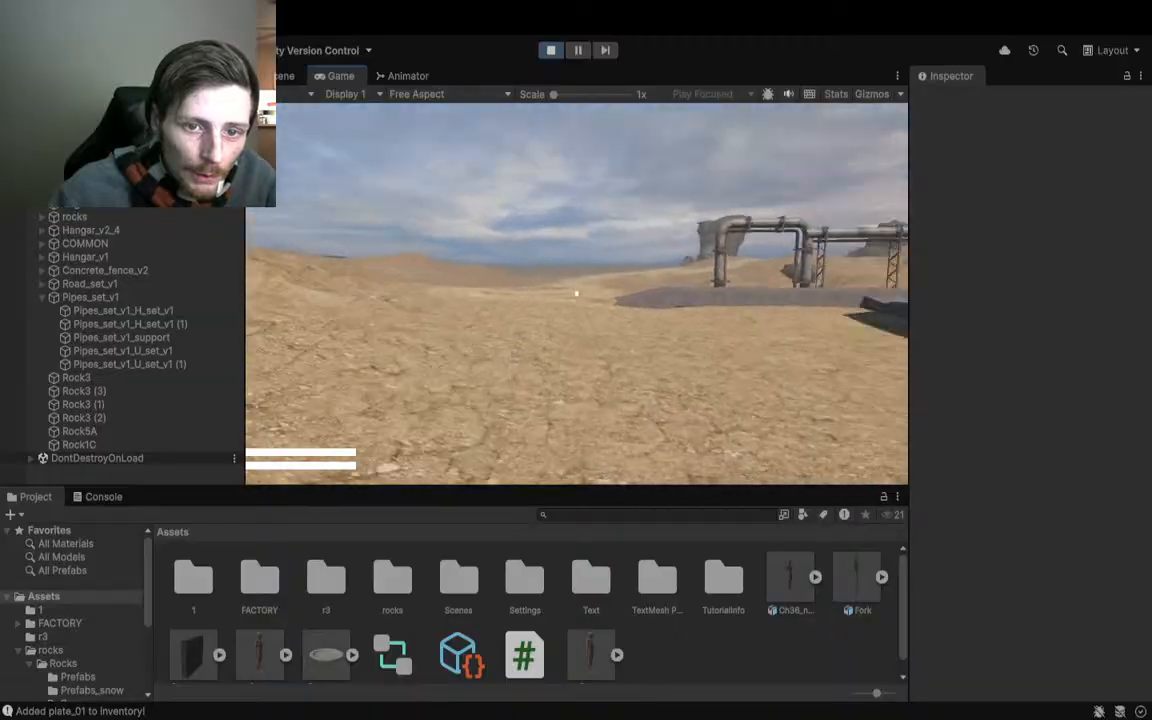
pyautogui.press('w')
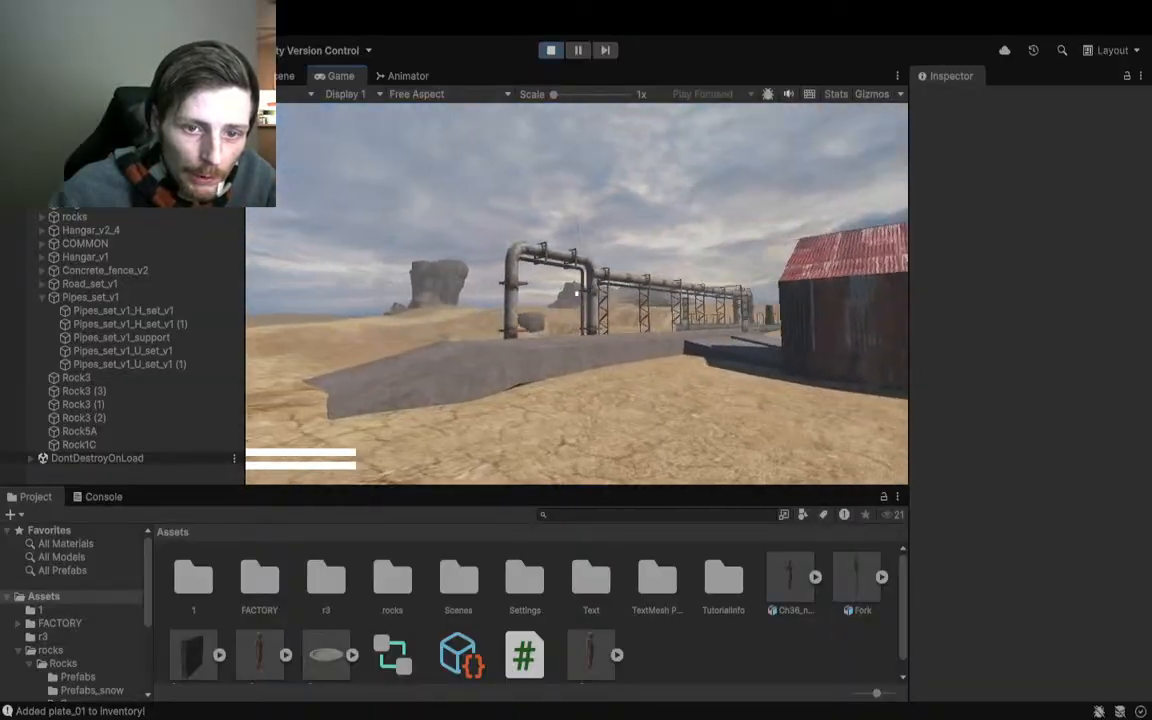
pyautogui.press('w')
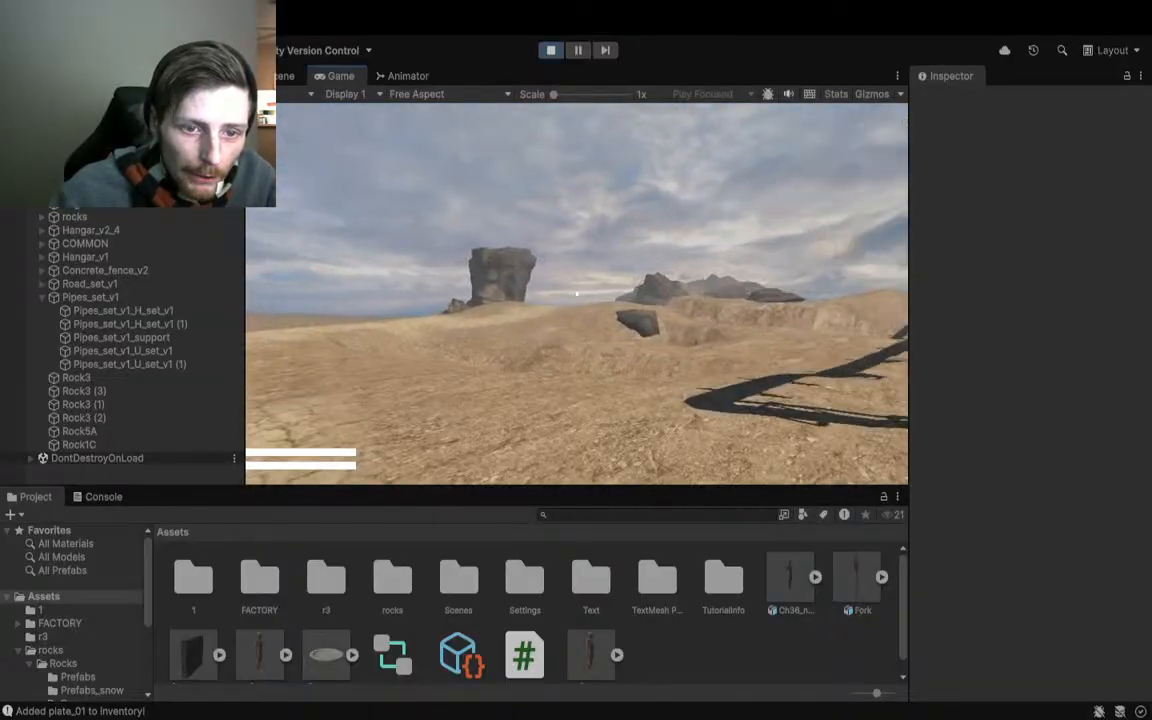
pyautogui.press('w')
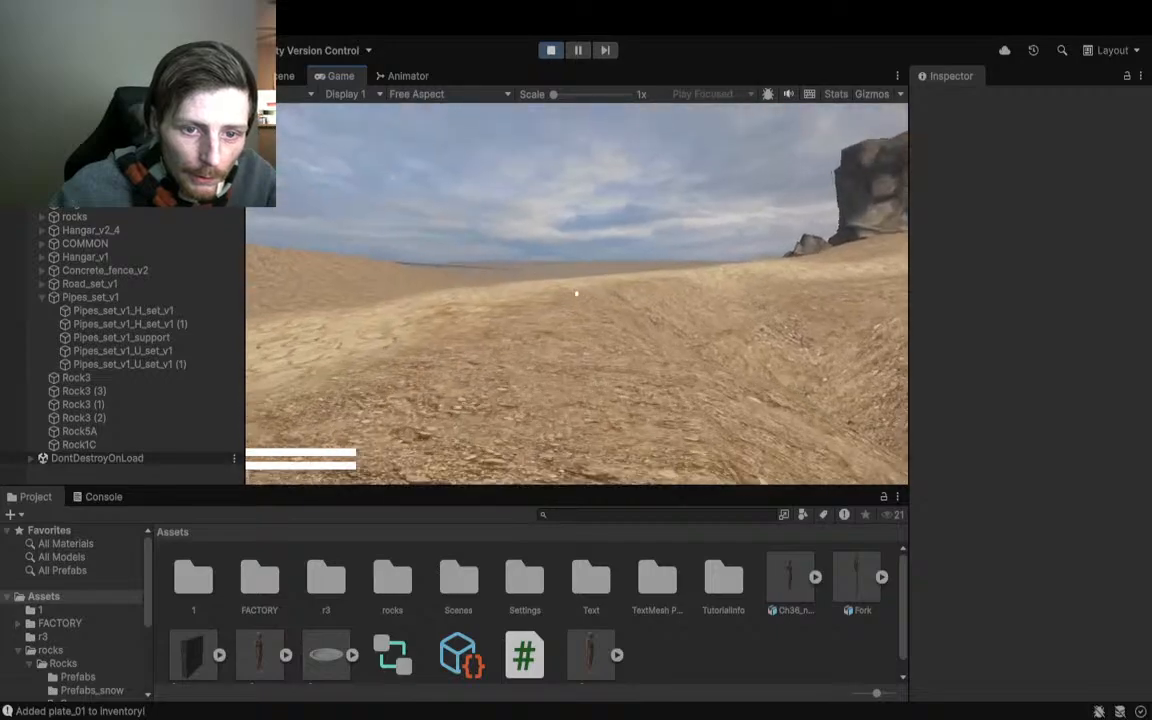
# Step: View the in-game inventory menu again, close it, and walk the player towards the tall rock formation
pyautogui.press('Tab')
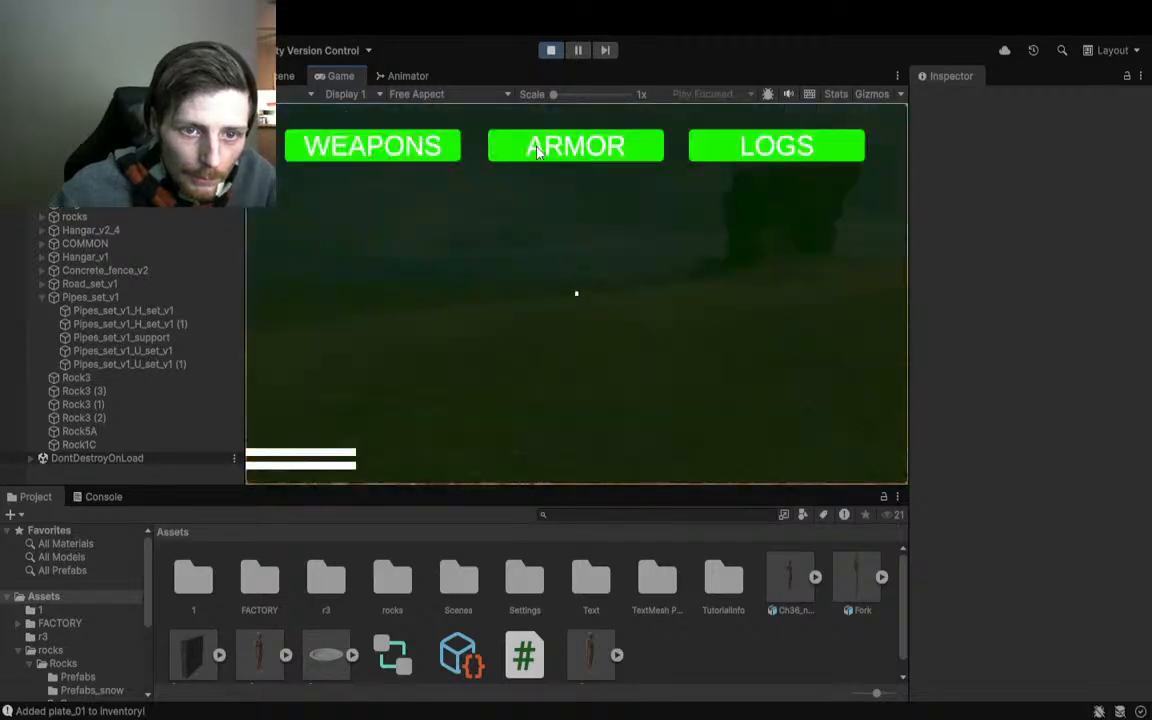
pyautogui.press('Tab')
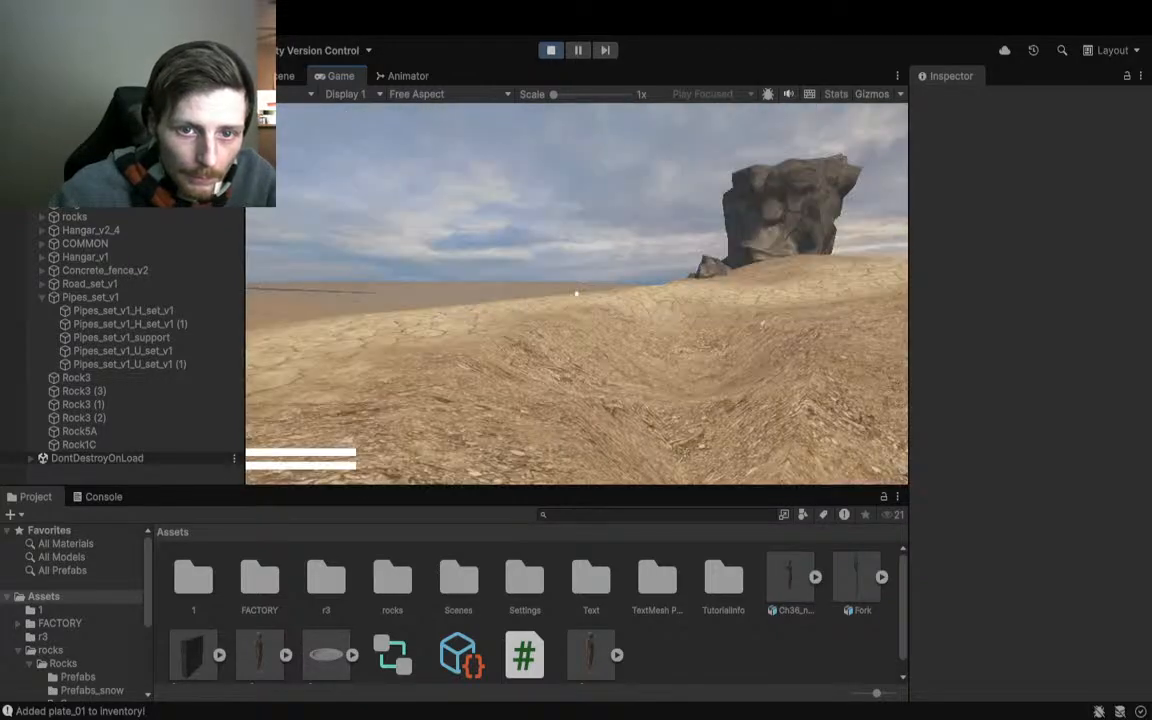
pyautogui.press('w')
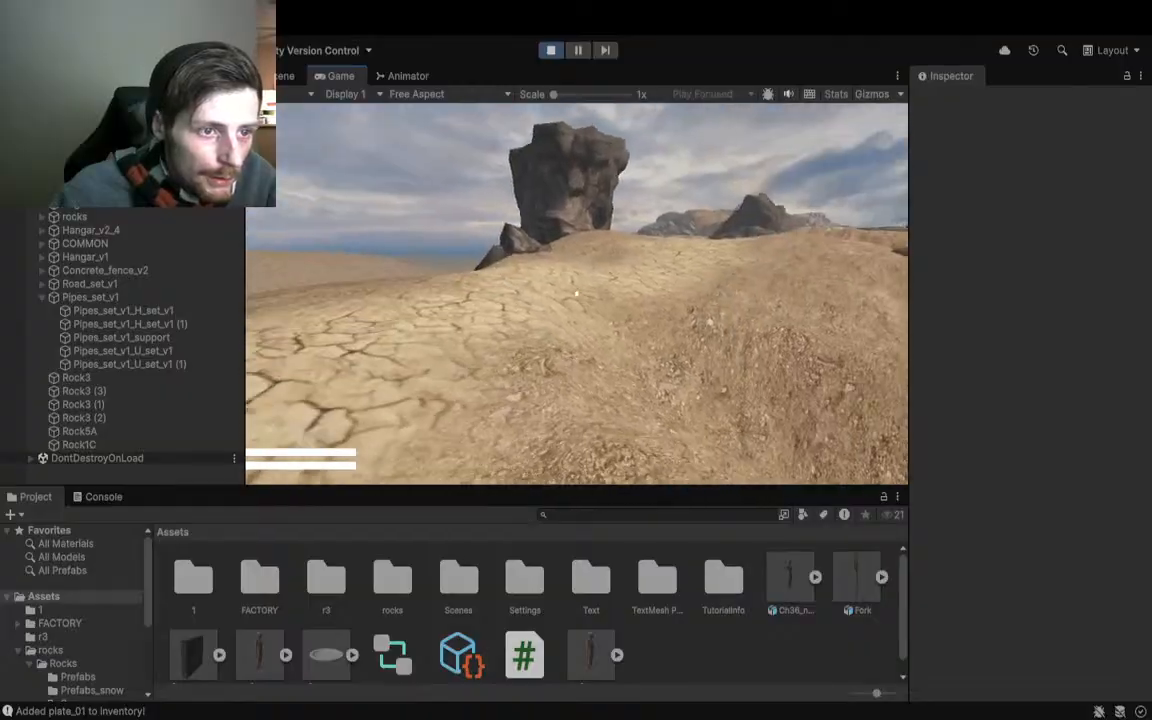
pyautogui.press('w')
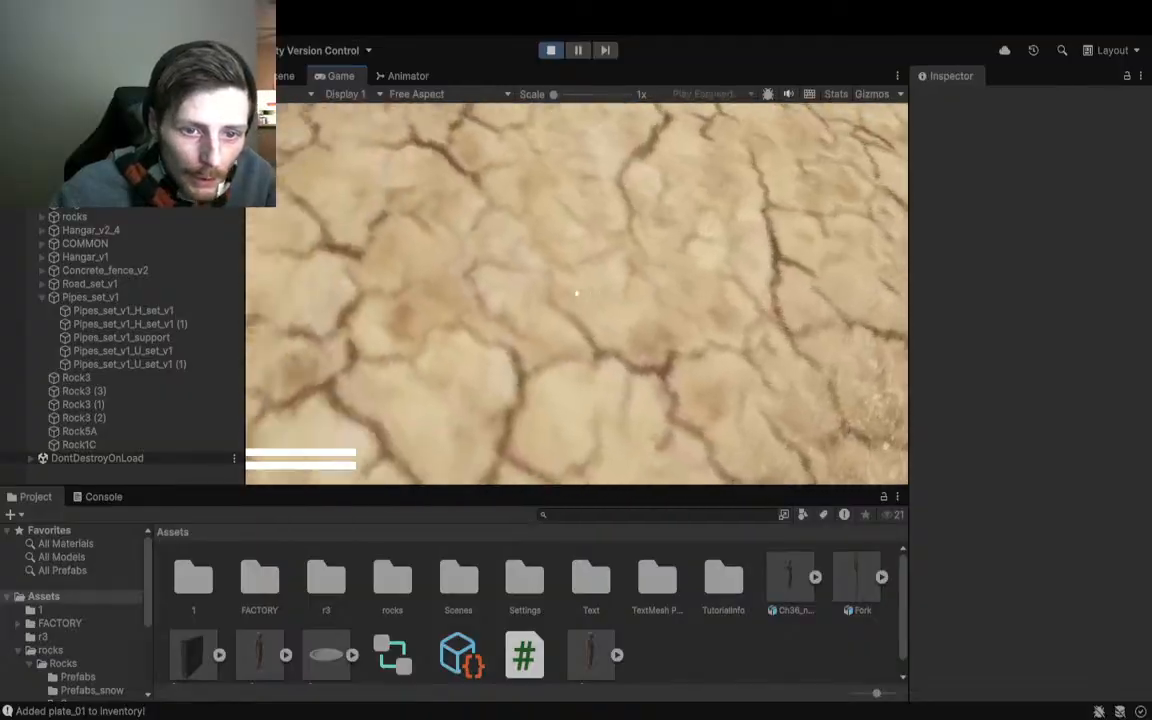
# Step: Walk the player past the desert rock formations until the factory comes into view, and stop the playtest
pyautogui.press('w')
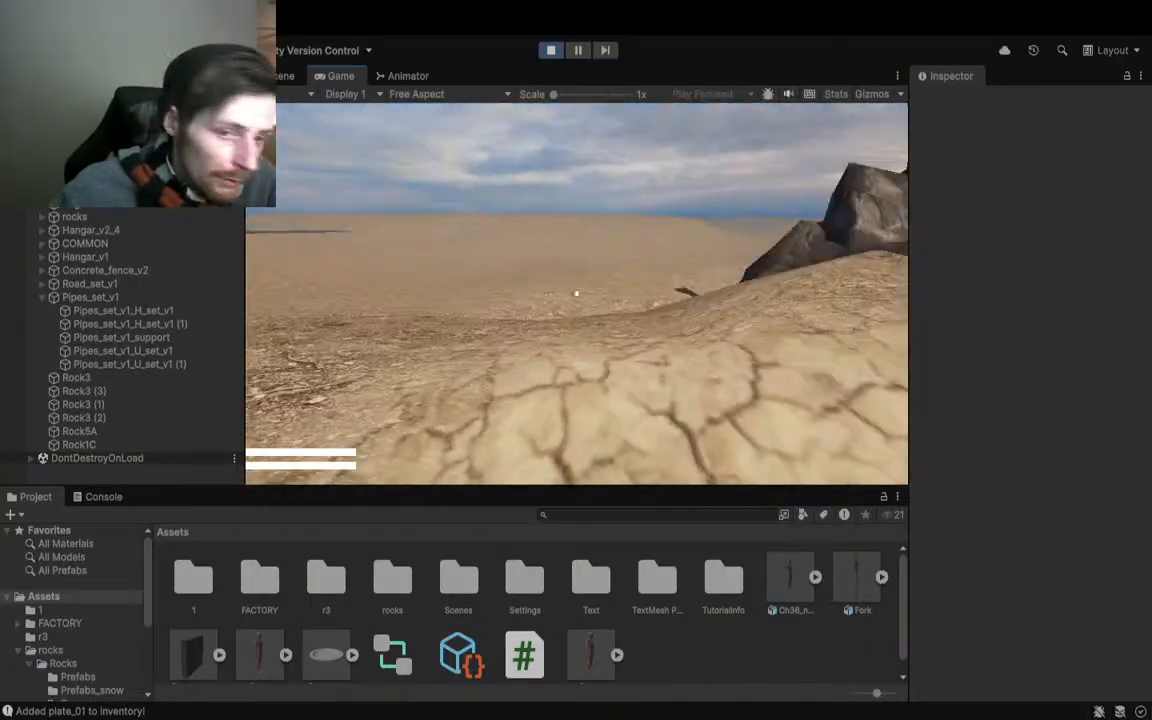
pyautogui.press('w')
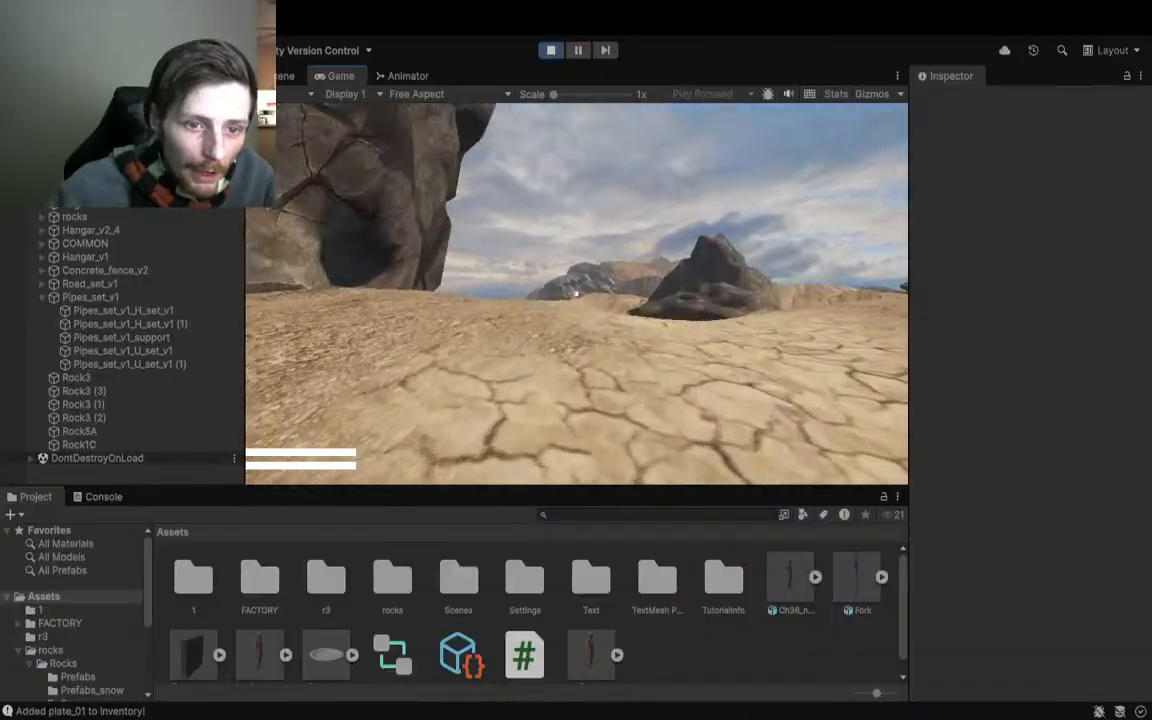
pyautogui.press('w')
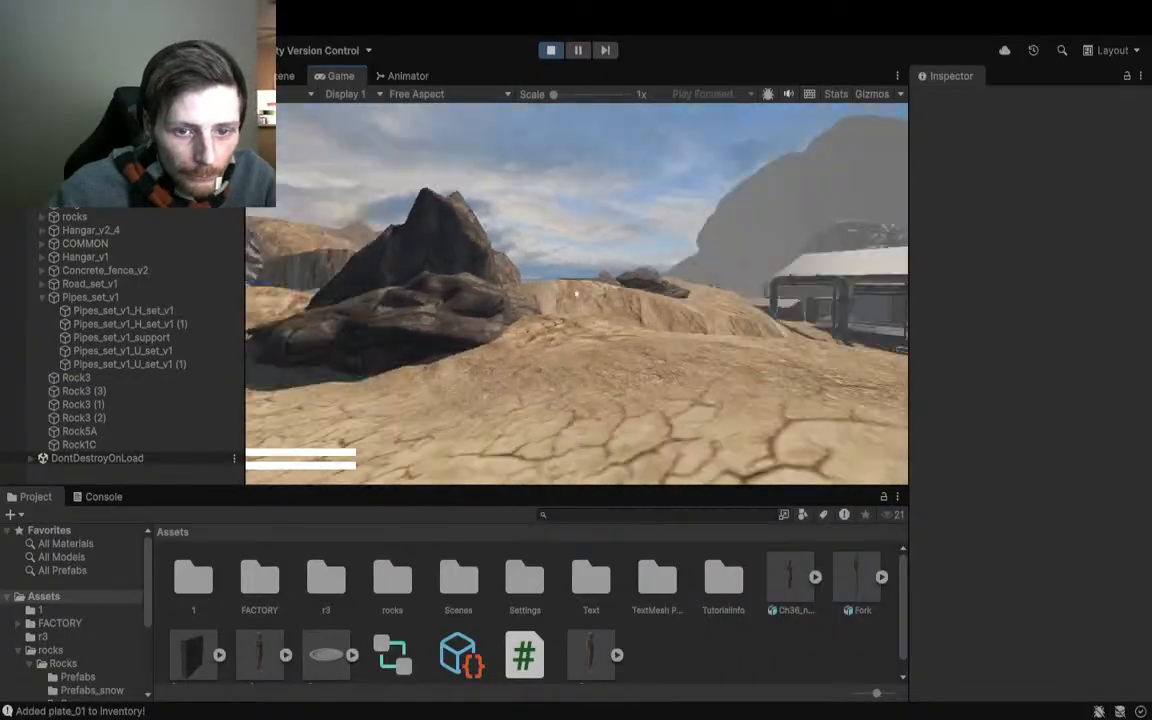
pyautogui.press('w')
pyautogui.press('Escape')
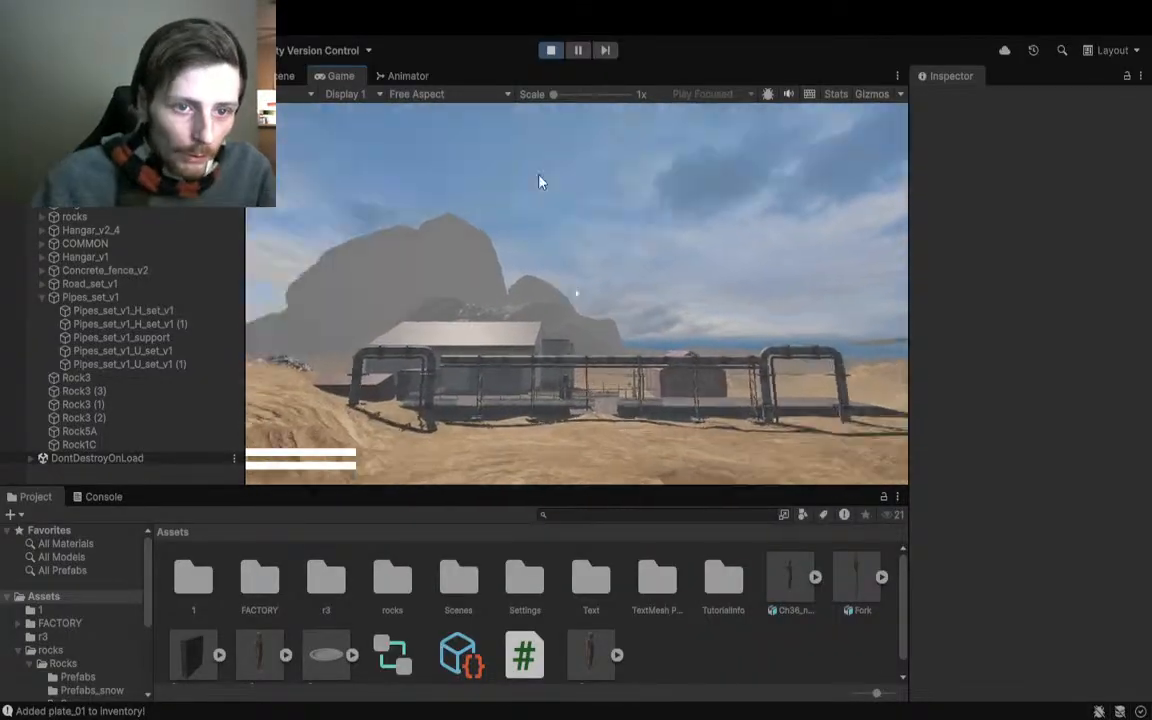
pyautogui.click(550, 50)
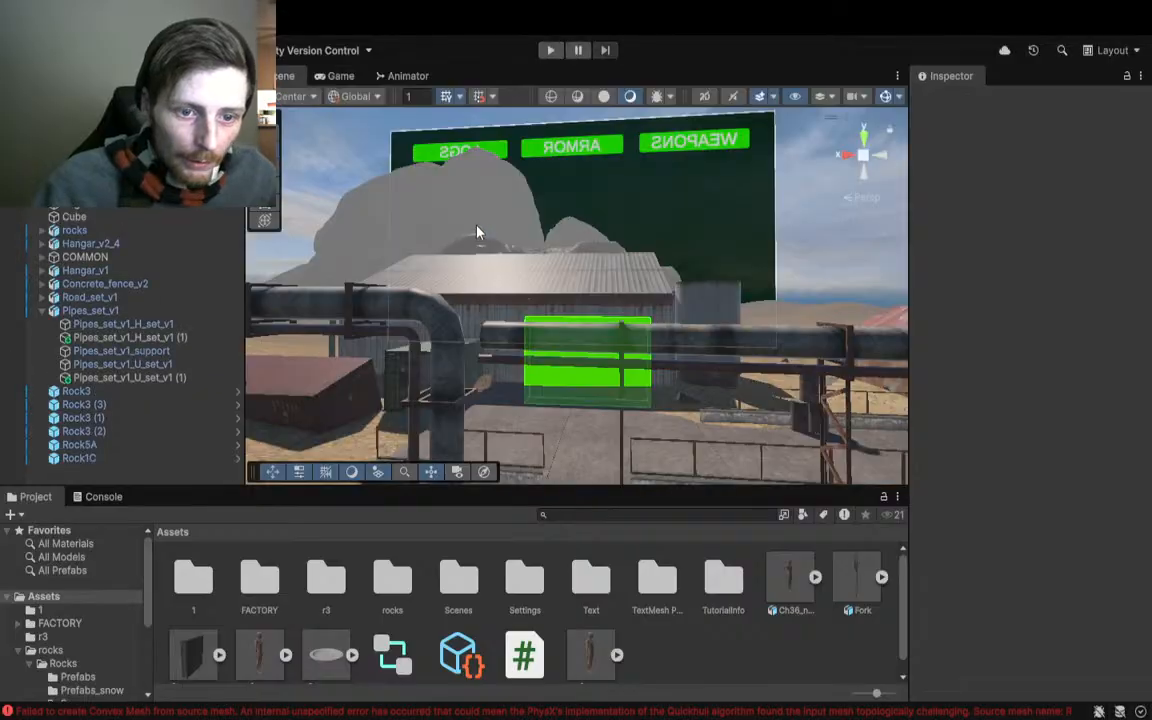
# Step: Survey the level from above, covering the open desert, the road, the pipeline, both hangars and the surrounding rocks
pyautogui.moveTo(480, 281); pyautogui.dragTo(983, 376, button='right')
pyautogui.press('s')
pyautogui.moveTo(543, 309); pyautogui.dragTo(665, 258, button='right')
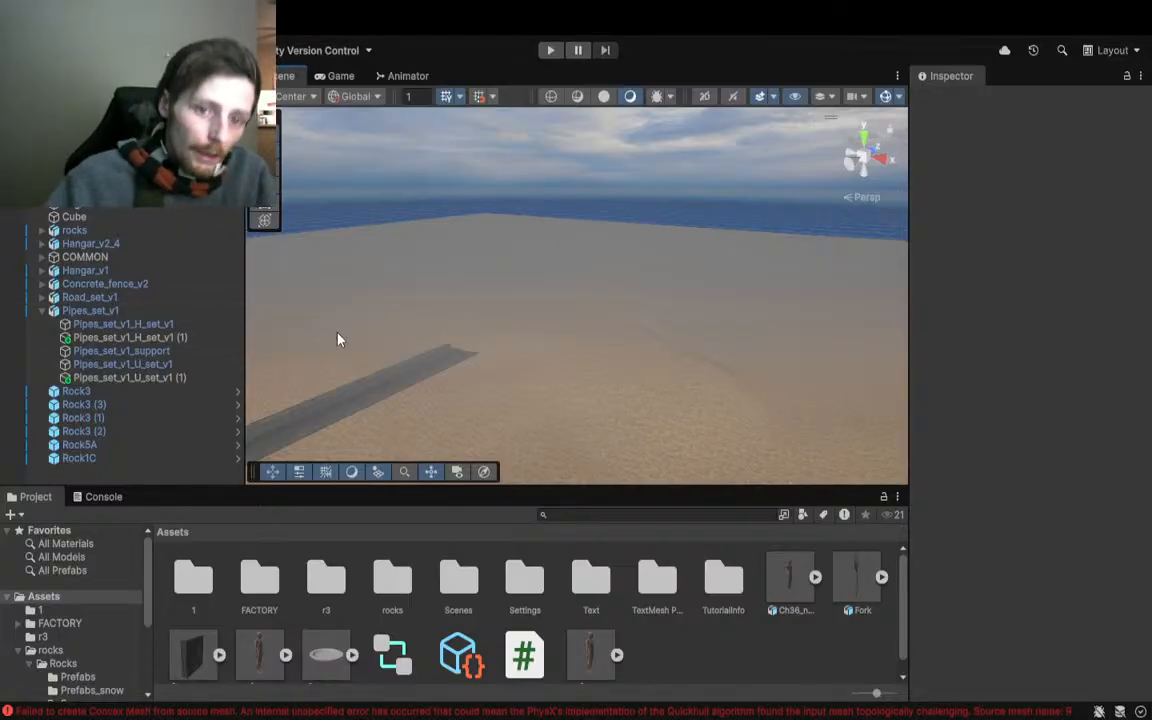
pyautogui.moveTo(347, 337); pyautogui.dragTo(882, 470, button='right')
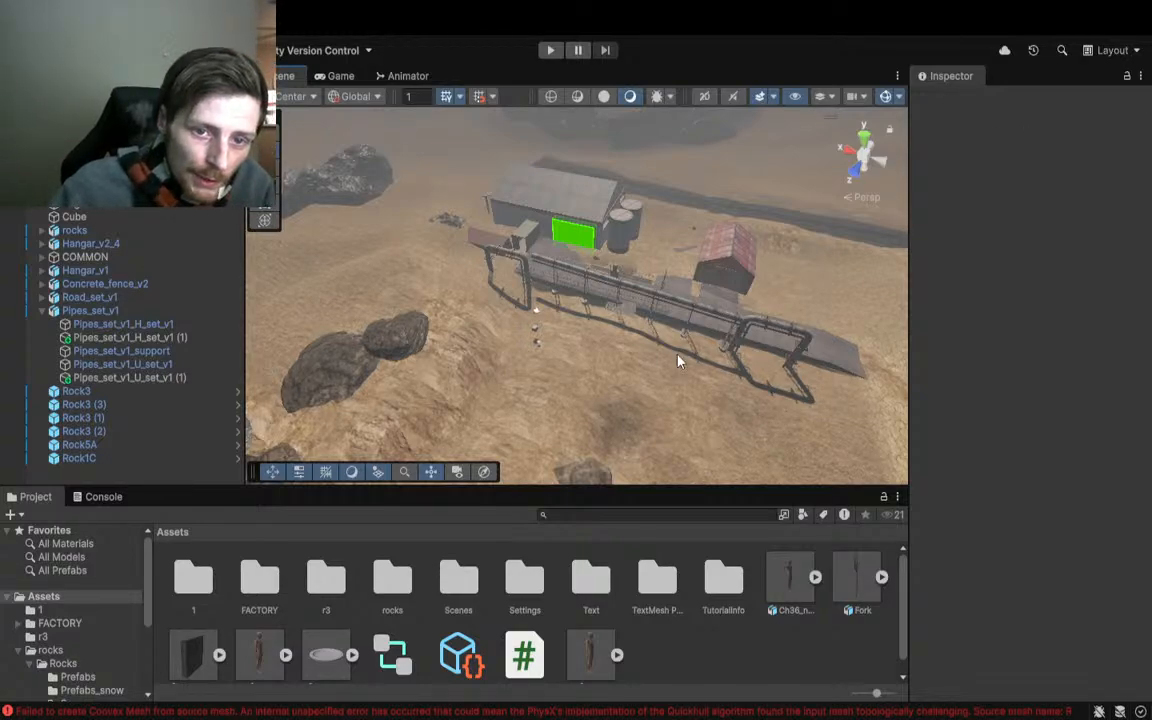
pyautogui.moveTo(678, 362); pyautogui.dragTo(615, 240, button='right')
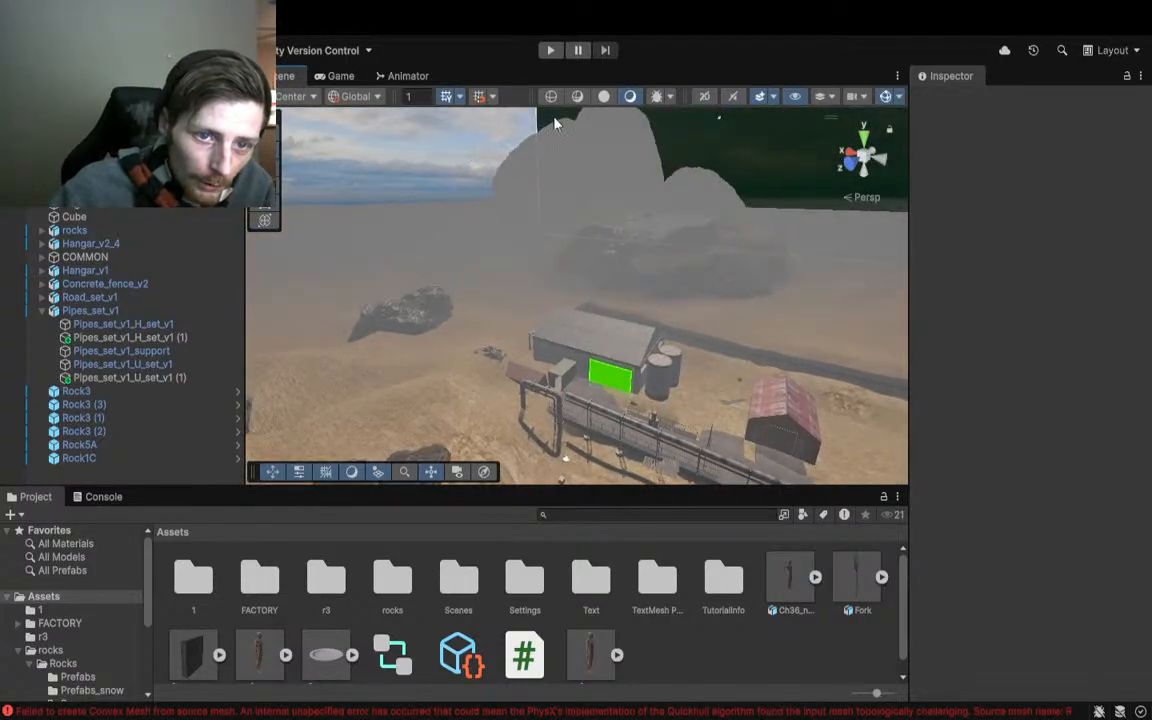
pyautogui.moveTo(509, 200); pyautogui.dragTo(398, 270, button='right')
pyautogui.press('w')
pyautogui.moveTo(528, 243); pyautogui.dragTo(597, 412, button='right')
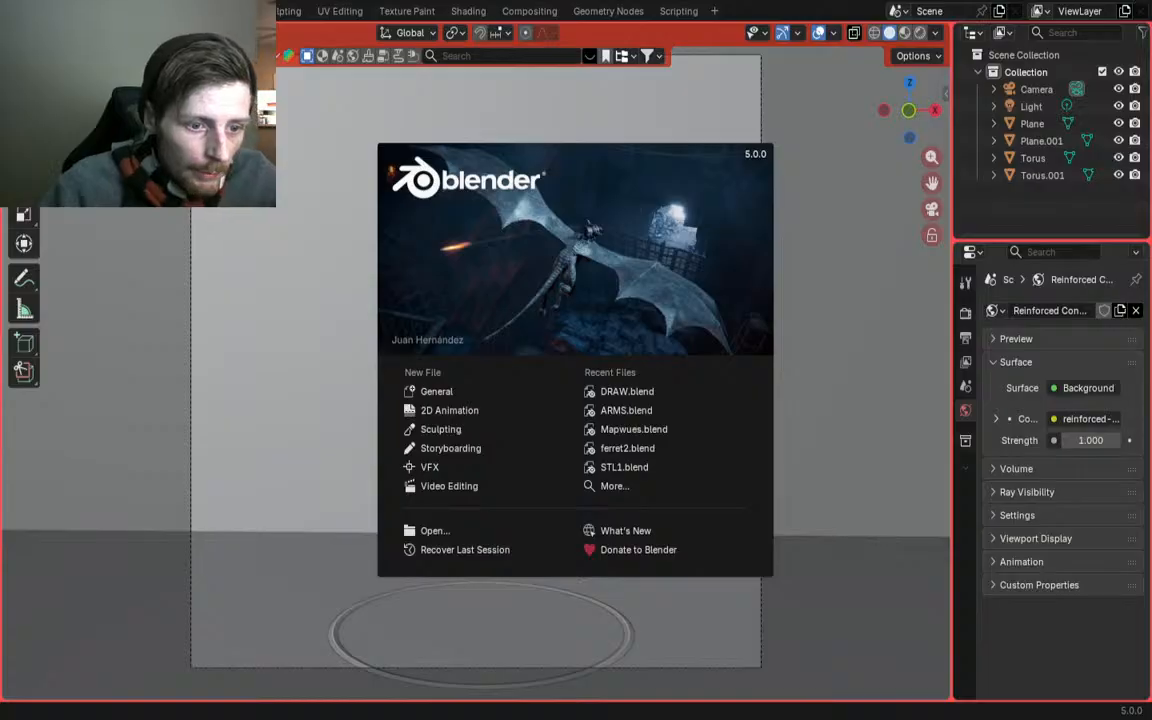
# Step: Switch back to Unity, select the plate_01 object on the sand and review its Rigidbody and Inventory Item script settings
pyautogui.press('super+Tab')
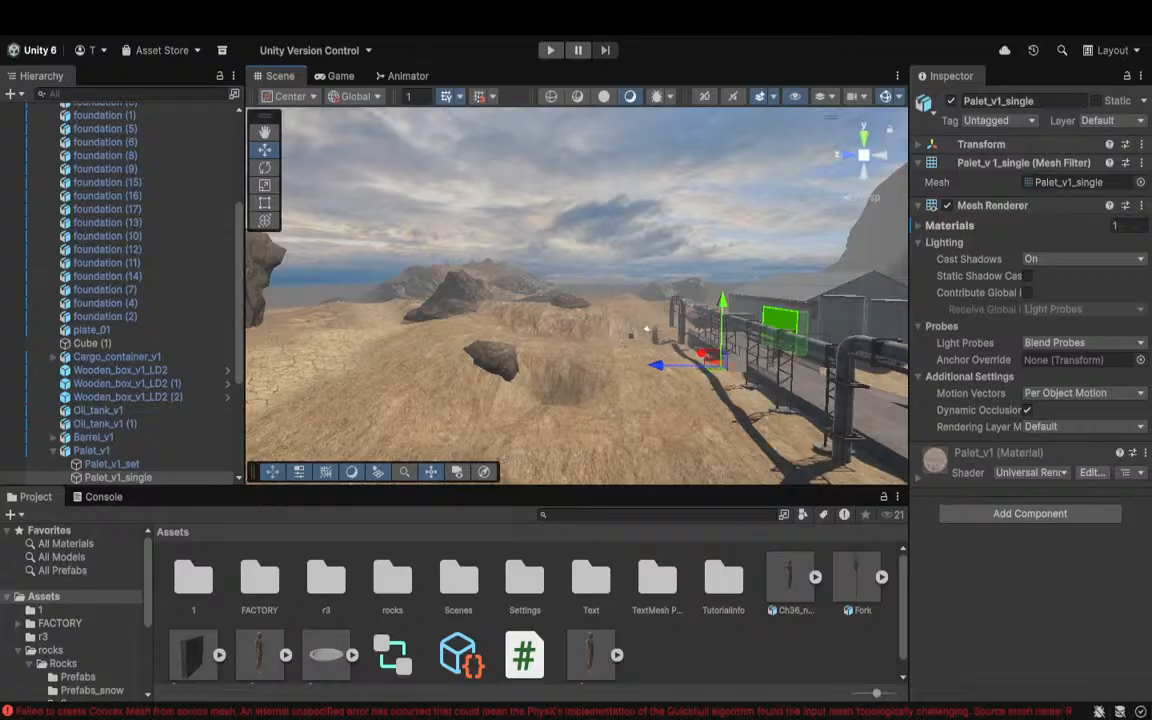
pyautogui.moveTo(393, 378); pyautogui.dragTo(502, 314, button='right')
pyautogui.press('w')
pyautogui.click(506, 232)
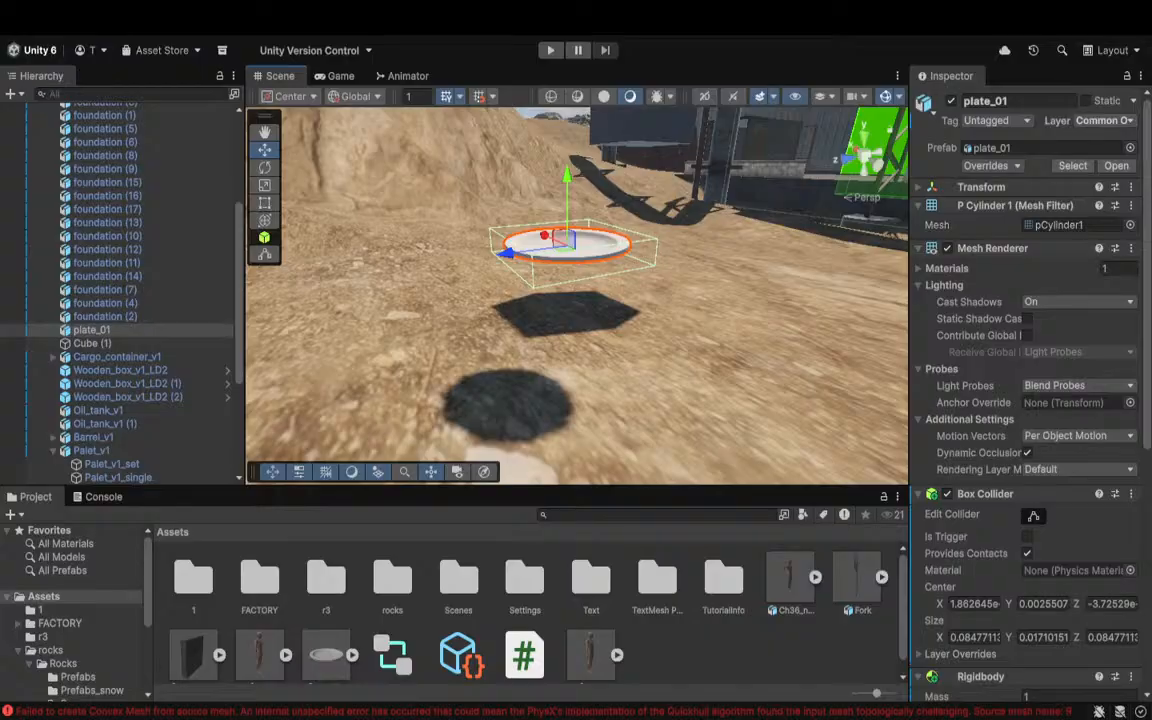
pyautogui.scroll(-6, 1132, 453)
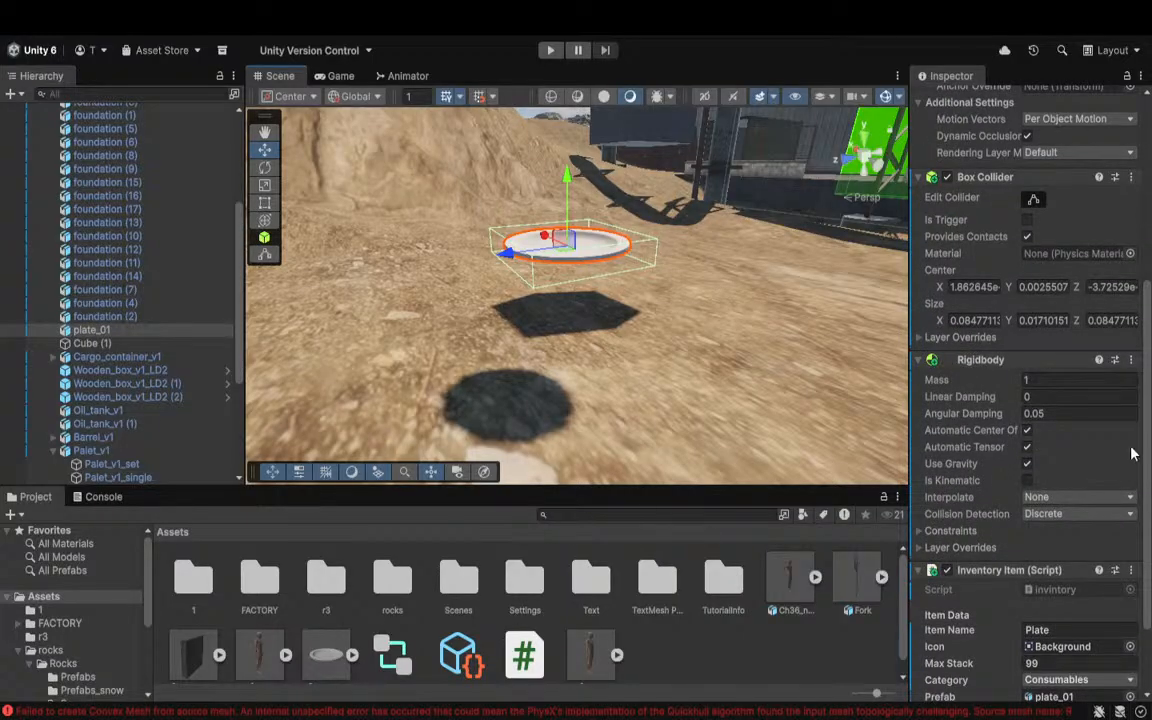
pyautogui.scroll(-2, 1132, 453)
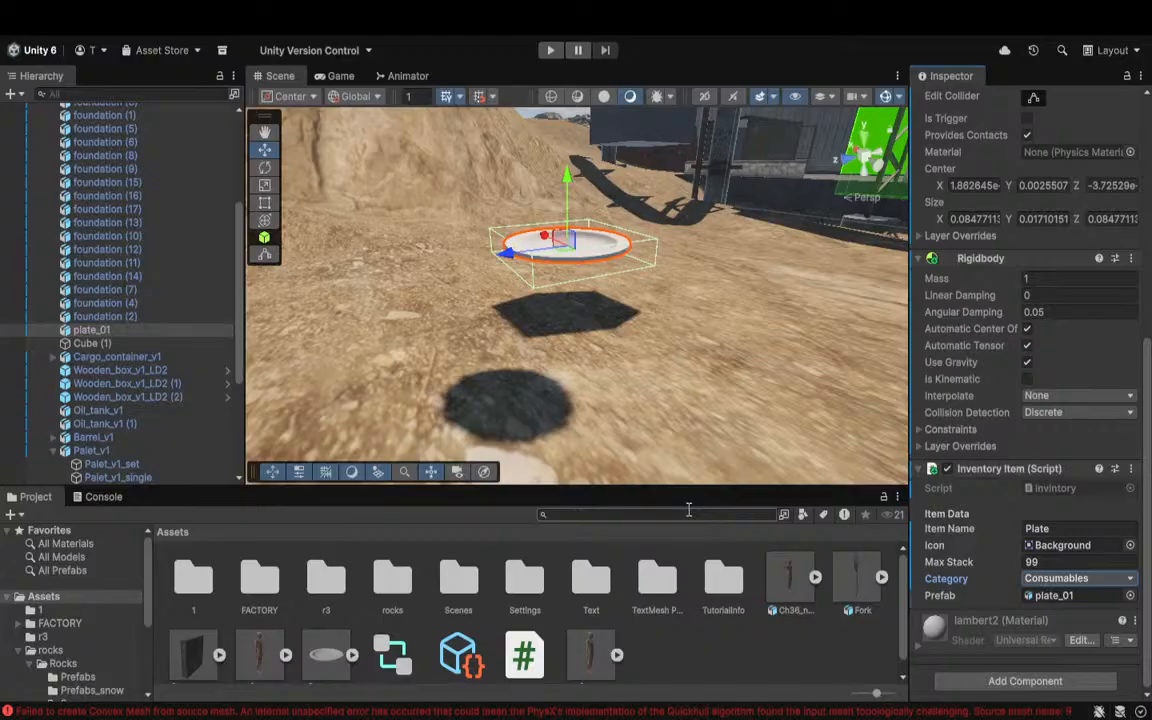
# Step: Select the green Region 1 volume at the grey hangar's wall and examine its trigger collider and drawing colors
pyautogui.moveTo(704, 382); pyautogui.dragTo(998, 465, button='right')
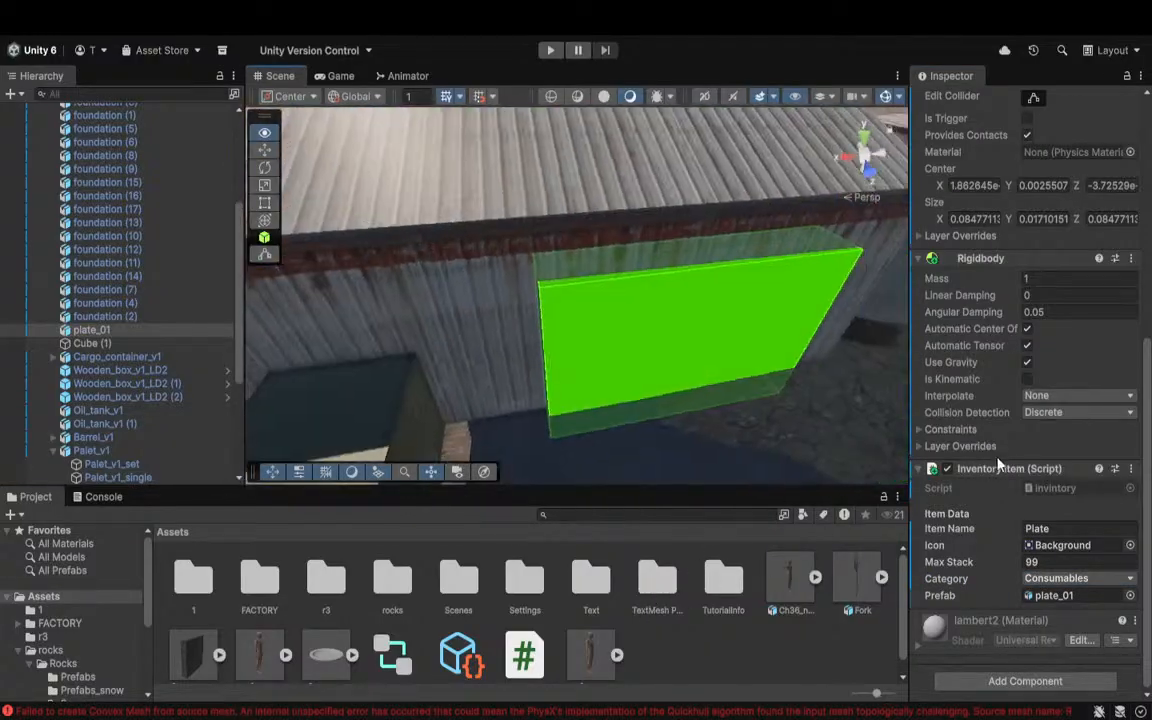
pyautogui.click(697, 373)
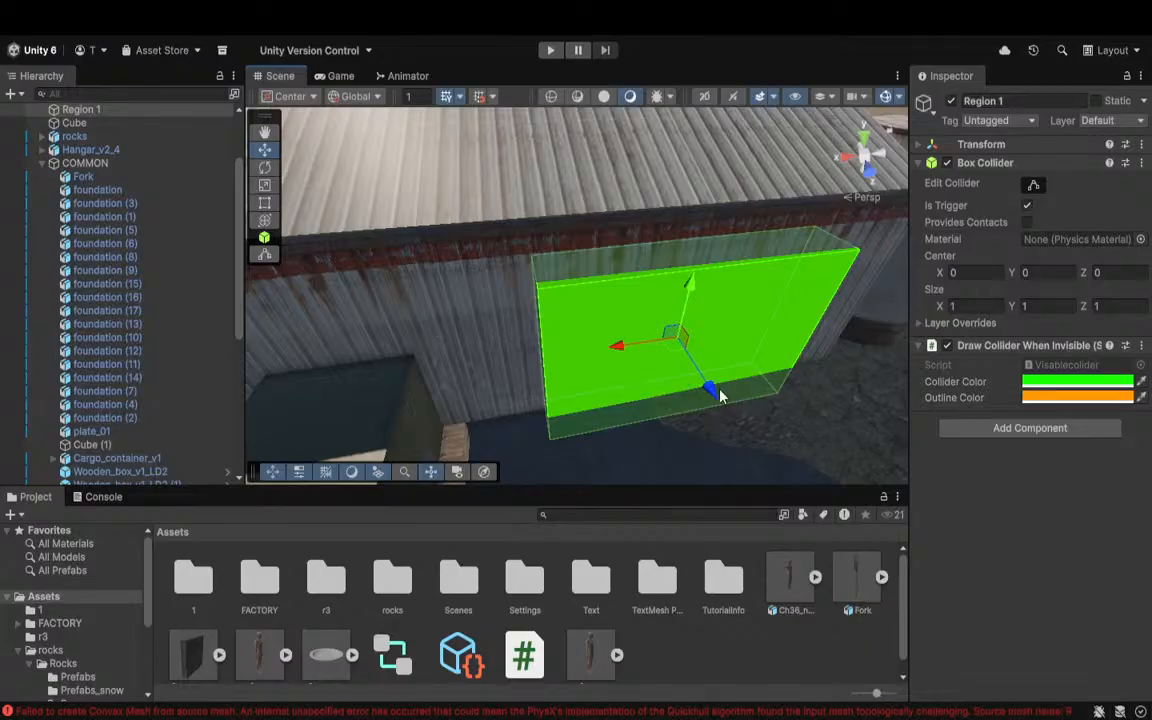
pyautogui.click(737, 434)
pyautogui.click(645, 352)
# Step: Place the Rock1E prefab from rocks/Rocks/Prefabs on the cracked ground beyond the concrete platform
pyautogui.moveTo(880, 348); pyautogui.dragTo(799, 264, button='right')
pyautogui.press('s')
pyautogui.moveTo(862, 289); pyautogui.dragTo(950, 262, button='right')
pyautogui.press('w')
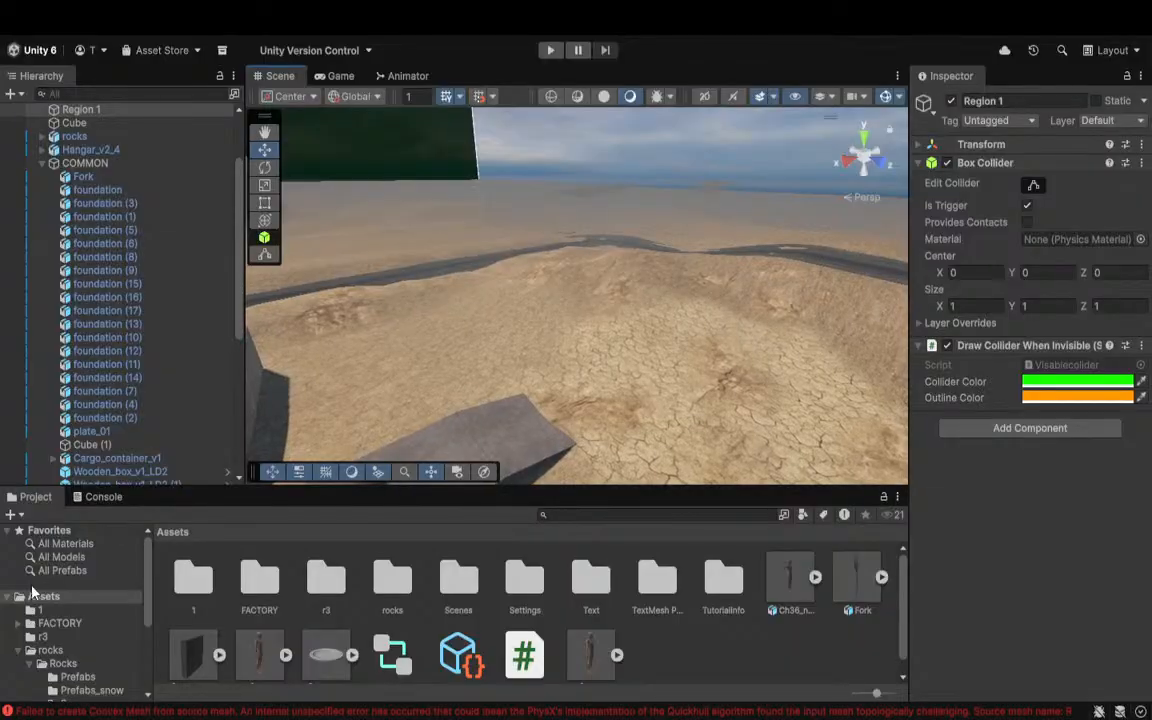
pyautogui.scroll(-3, 28, 526)
pyautogui.click(50, 549)
pyautogui.click(63, 563)
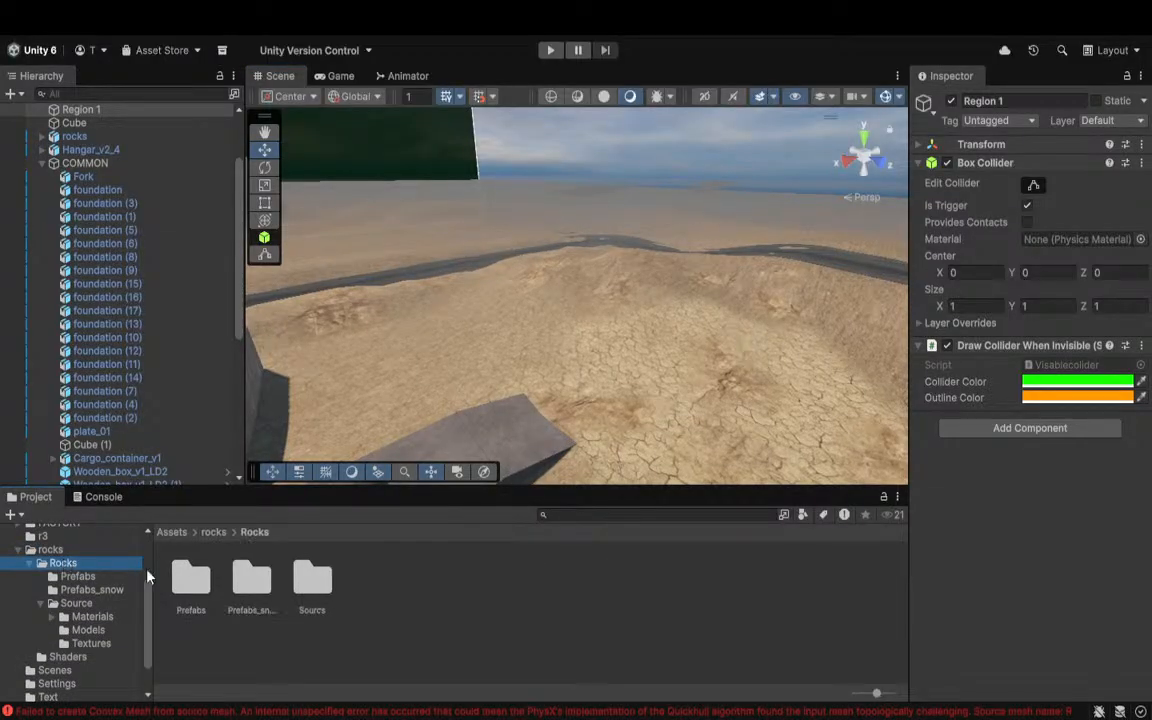
pyautogui.doubleClick(192, 577)
pyautogui.scroll(-3, 502, 623)
pyautogui.scroll(5, 502, 623)
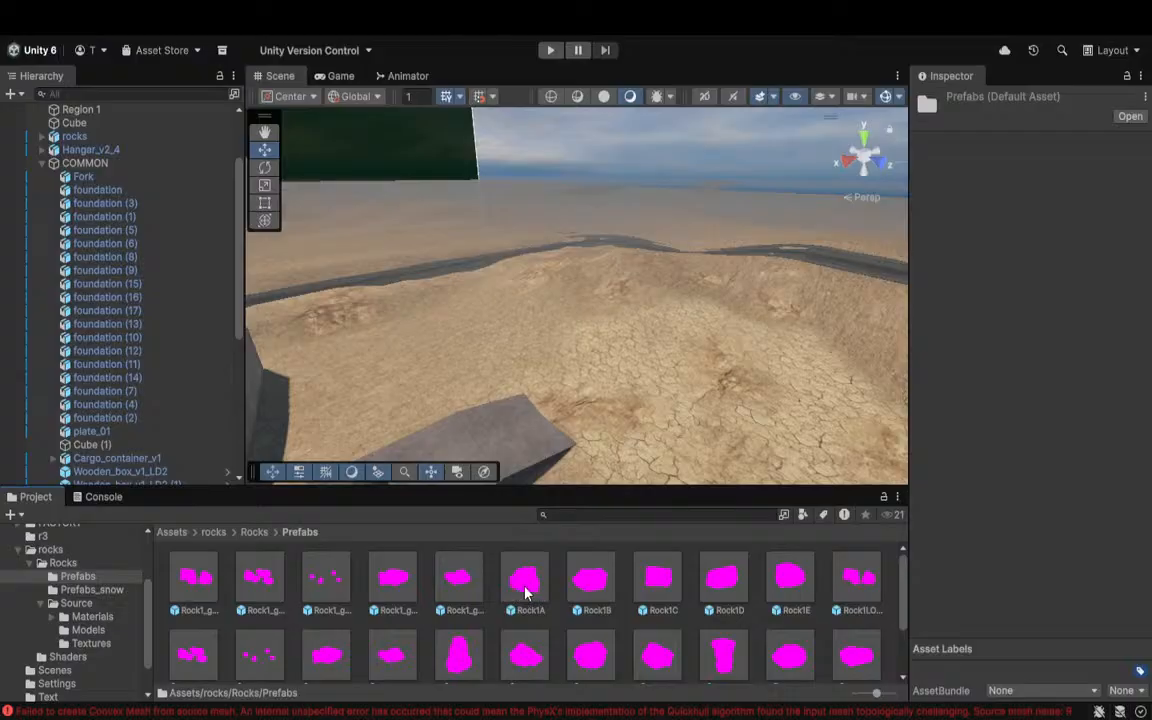
pyautogui.moveTo(785, 585); pyautogui.dragTo(730, 385)
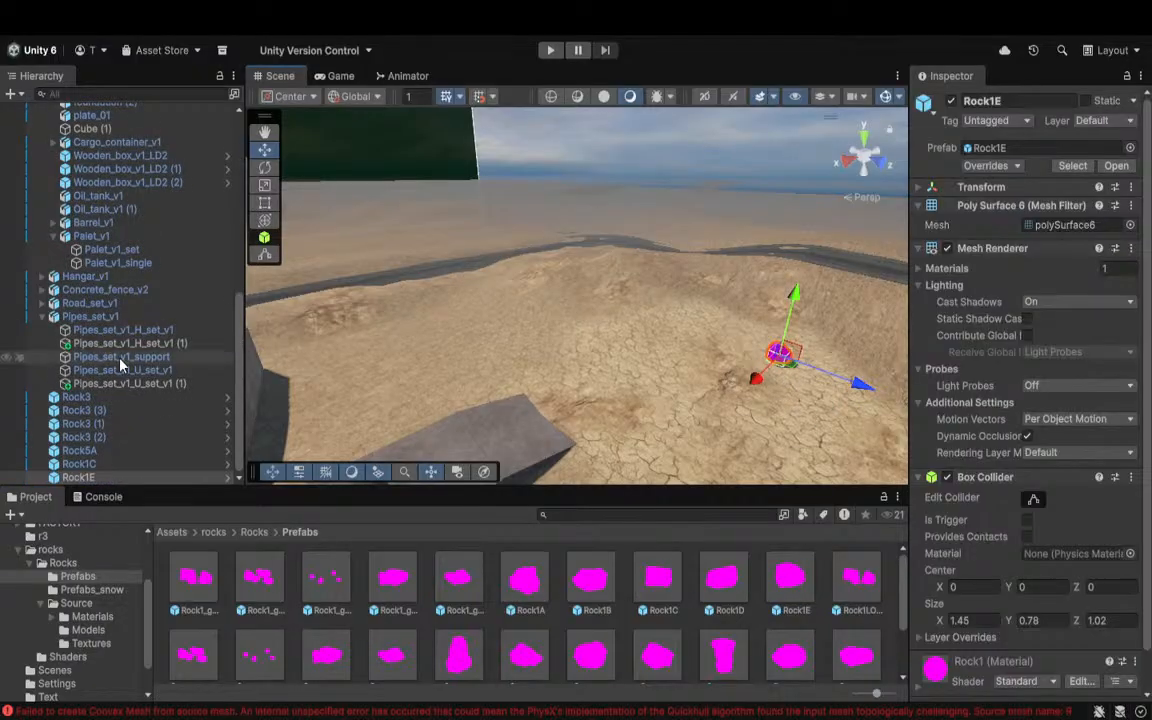
# Step: Try the Rock2 texture from the rock textures folder on the Rock1E boulder, and replace it with the Rock4 texture
pyautogui.click(88, 643)
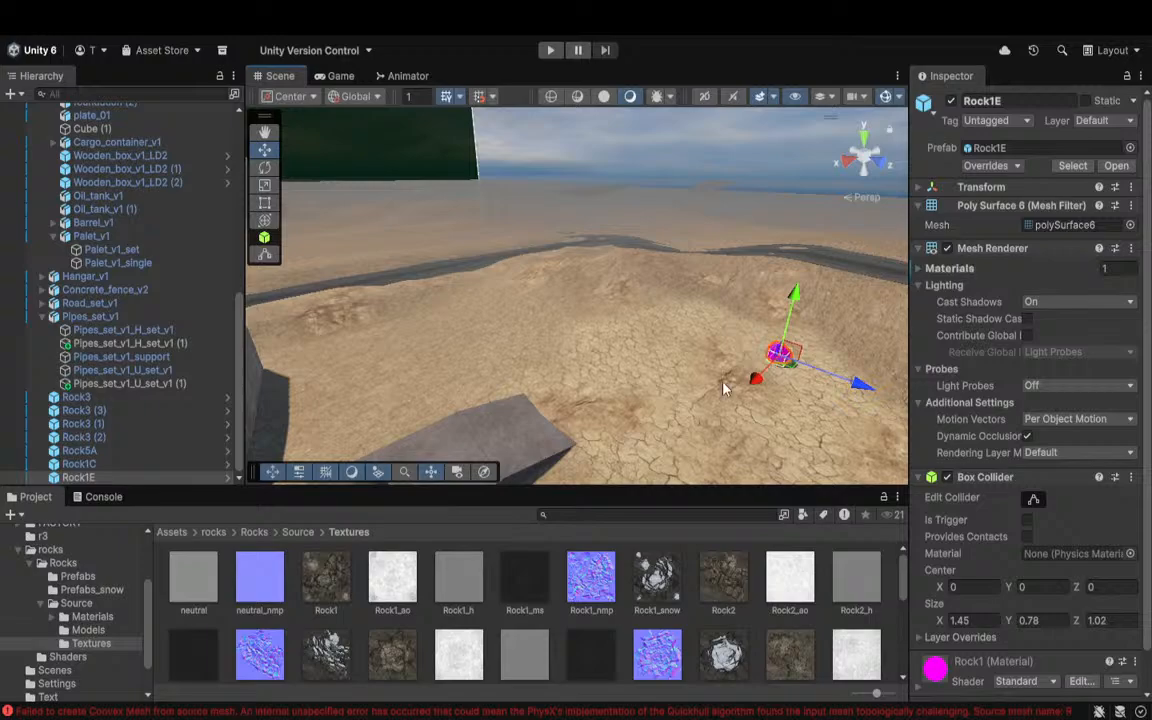
pyautogui.press('f')
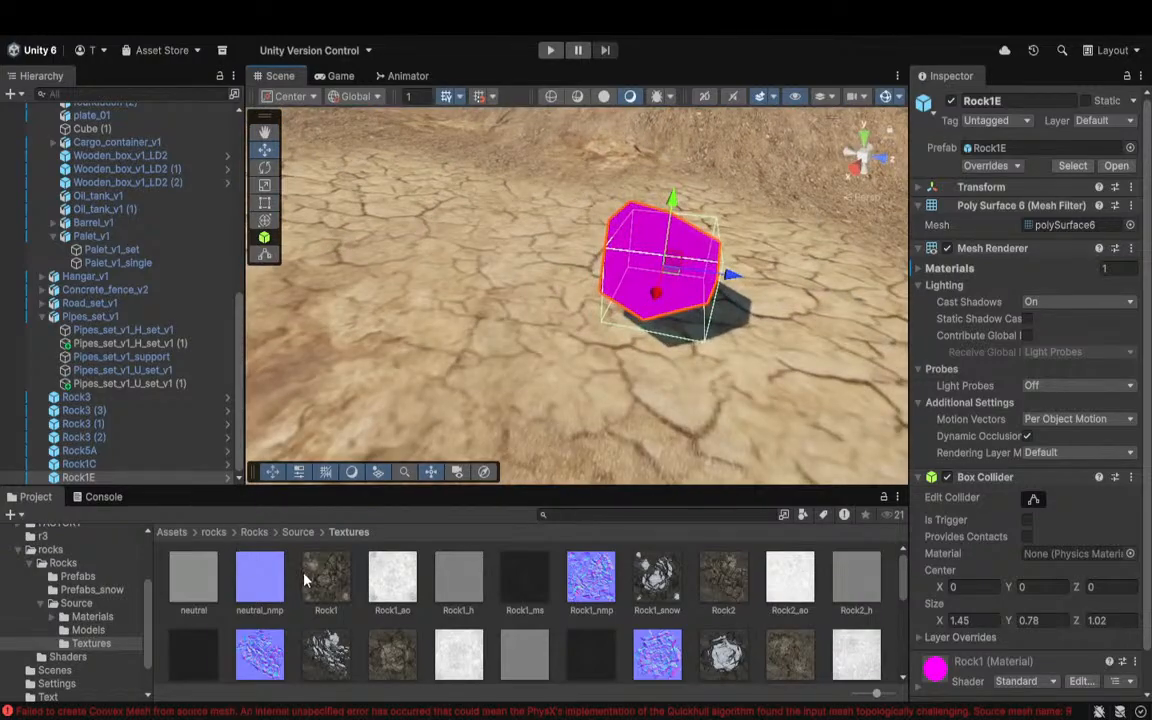
pyautogui.moveTo(725, 592); pyautogui.dragTo(620, 226)
pyautogui.press('d')
pyautogui.moveTo(645, 268); pyautogui.dragTo(584, 275, button='right')
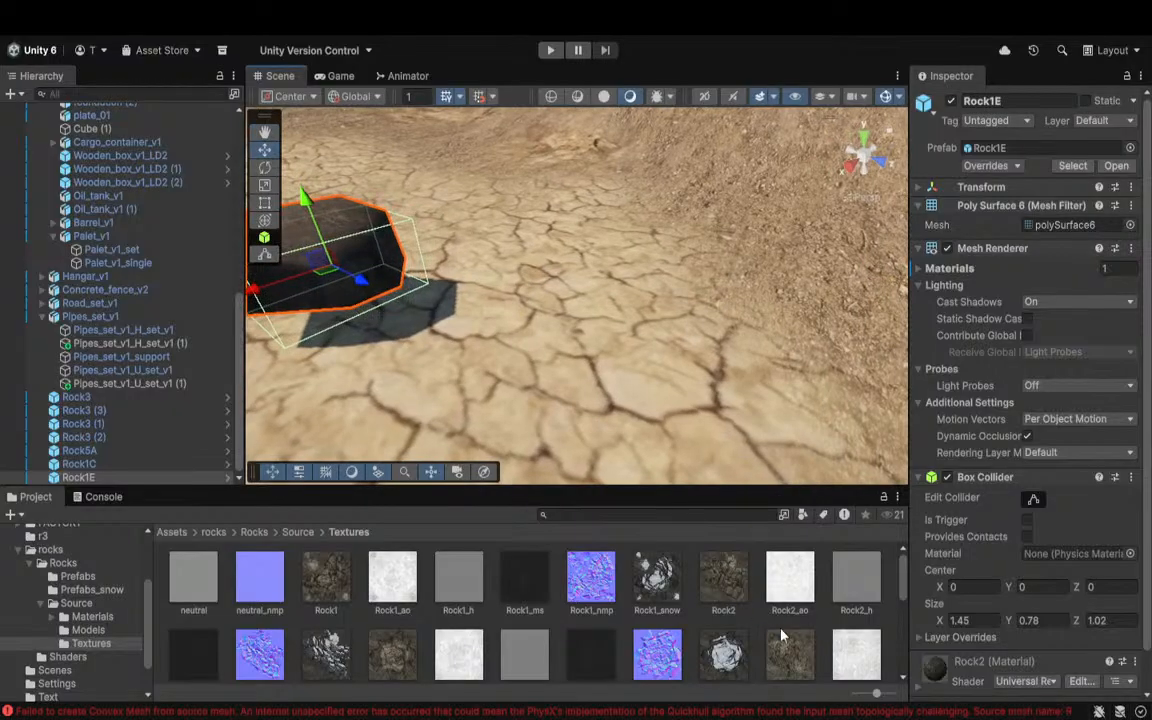
pyautogui.moveTo(785, 646); pyautogui.dragTo(346, 219)
pyautogui.moveTo(346, 219); pyautogui.dragTo(554, 235, button='right')
pyautogui.press('a')
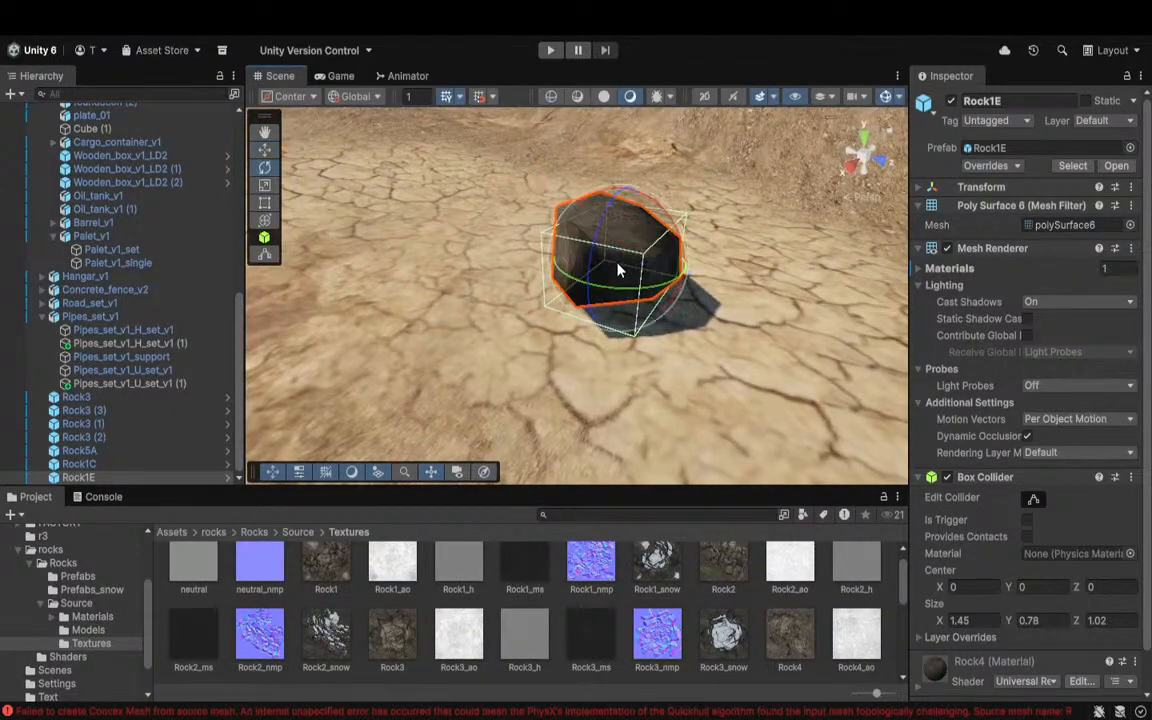
# Step: Scale up the Rock1E boulder and reposition it so that it sits partly sunk into the cracked ground
pyautogui.press('r')
pyautogui.moveTo(617, 259); pyautogui.dragTo(718, 238)
pyautogui.press('w')
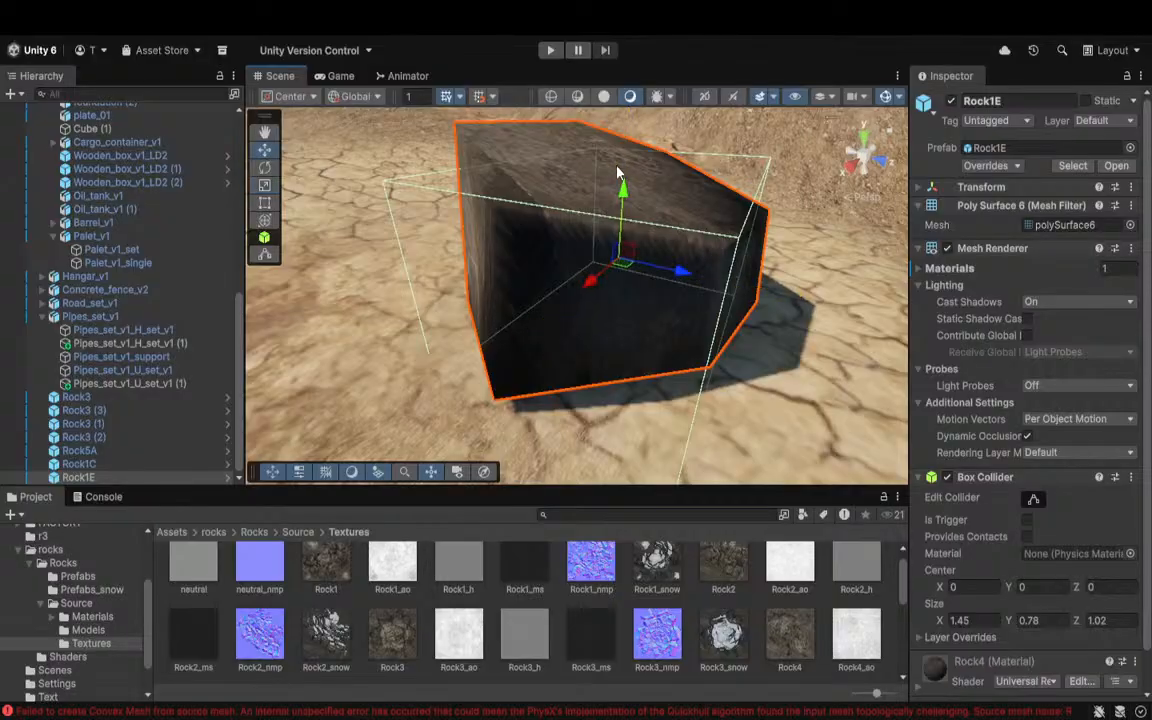
pyautogui.moveTo(619, 184); pyautogui.dragTo(620, 290)
pyautogui.moveTo(620, 295); pyautogui.dragTo(385, 318, button='right')
pyautogui.press('s')
pyautogui.moveTo(553, 296); pyautogui.dragTo(672, 284)
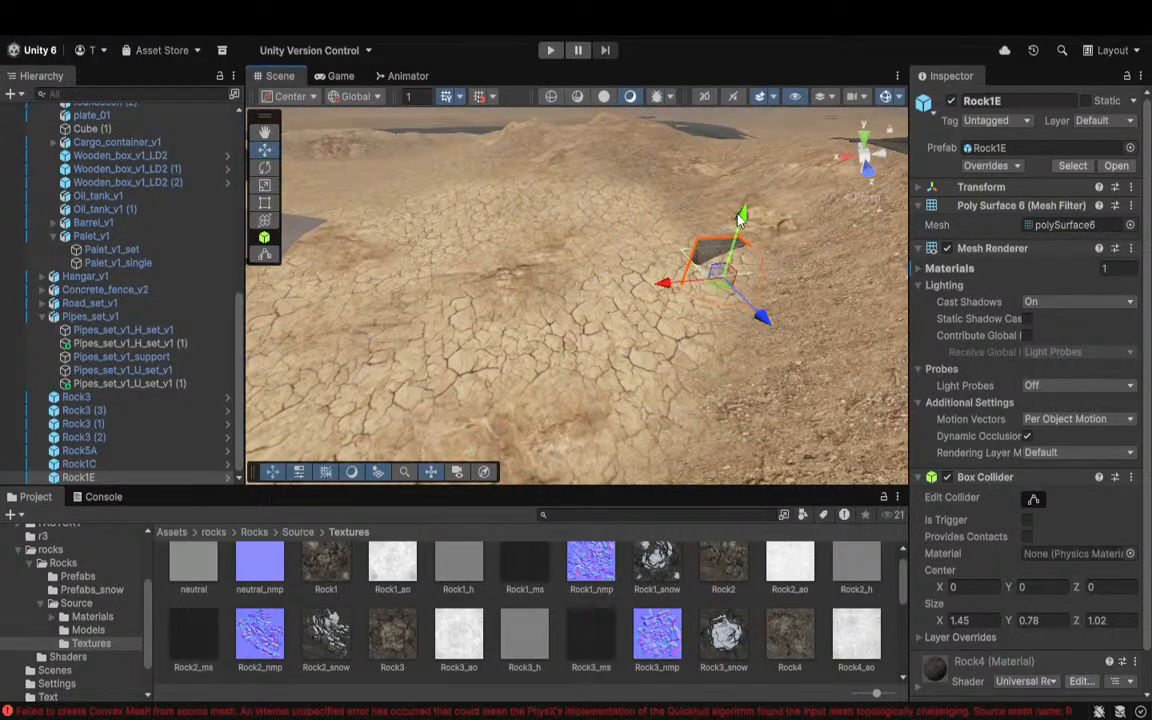
pyautogui.moveTo(743, 221); pyautogui.dragTo(745, 203)
# Step: Look over the factory area from the red hangar's end, along the pipeline and concrete road
pyautogui.moveTo(742, 205); pyautogui.dragTo(113, 108, button='right')
pyautogui.press('d')
pyautogui.press('s')
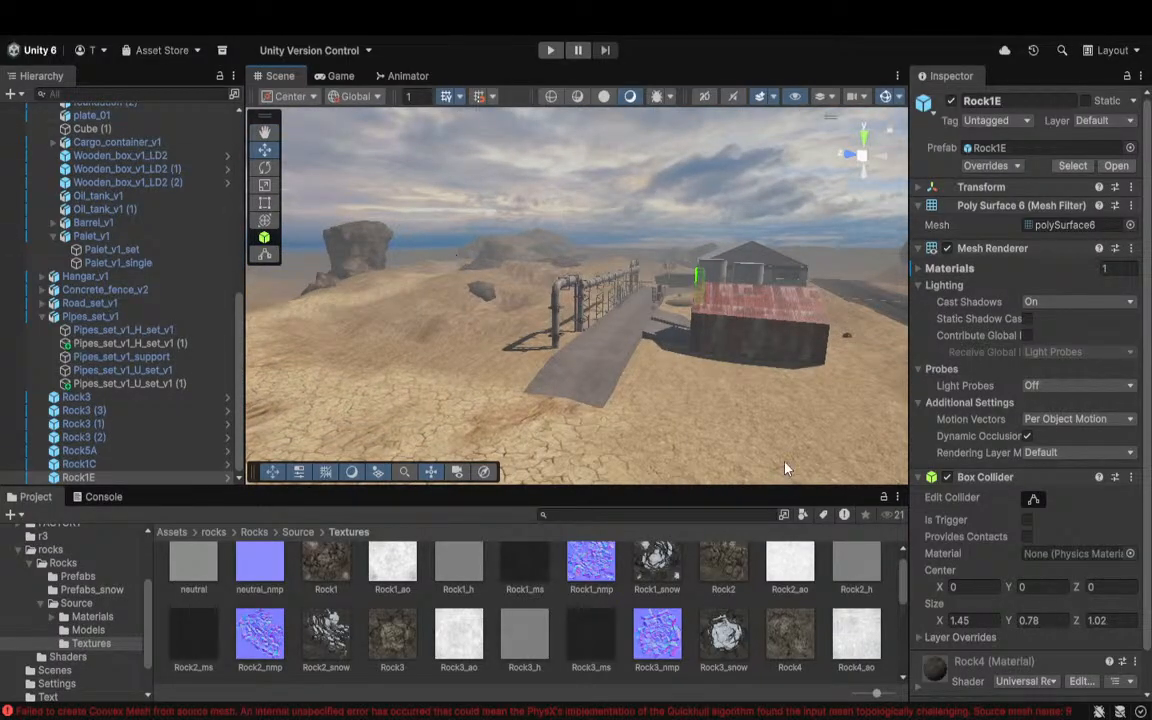
pyautogui.press('w')
pyautogui.moveTo(598, 372); pyautogui.dragTo(704, 363, button='right')
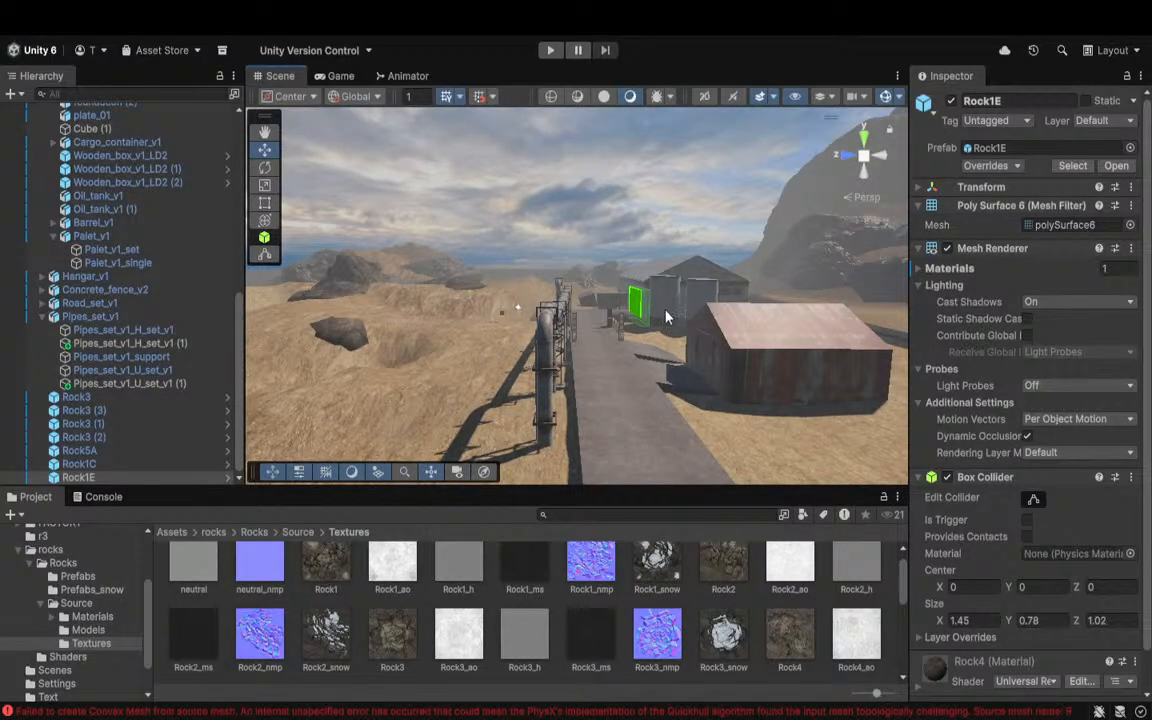
pyautogui.scroll(2, 700, 575)
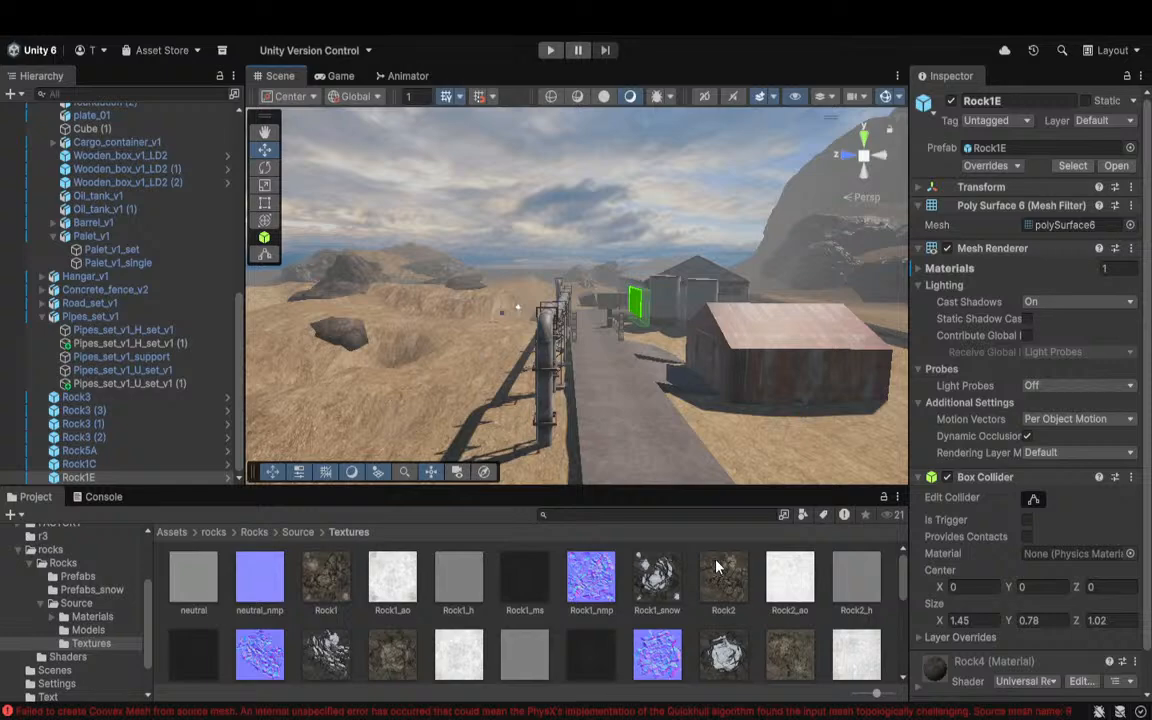
pyautogui.moveTo(560, 315); pyautogui.dragTo(521, 334, button='right')
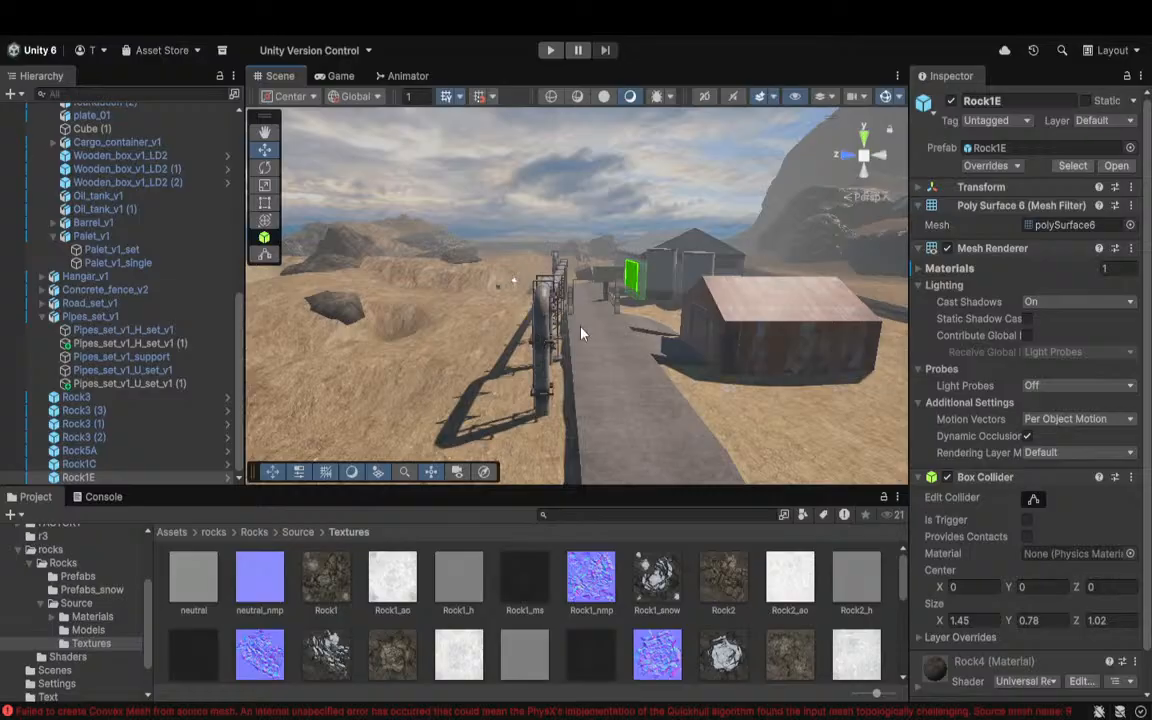
# Step: Select the U-shaped pipe section near the grey hangar and shift it along its Z axis
pyautogui.press('w')
pyautogui.moveTo(654, 320); pyautogui.dragTo(573, 346, button='right')
pyautogui.click(585, 354)
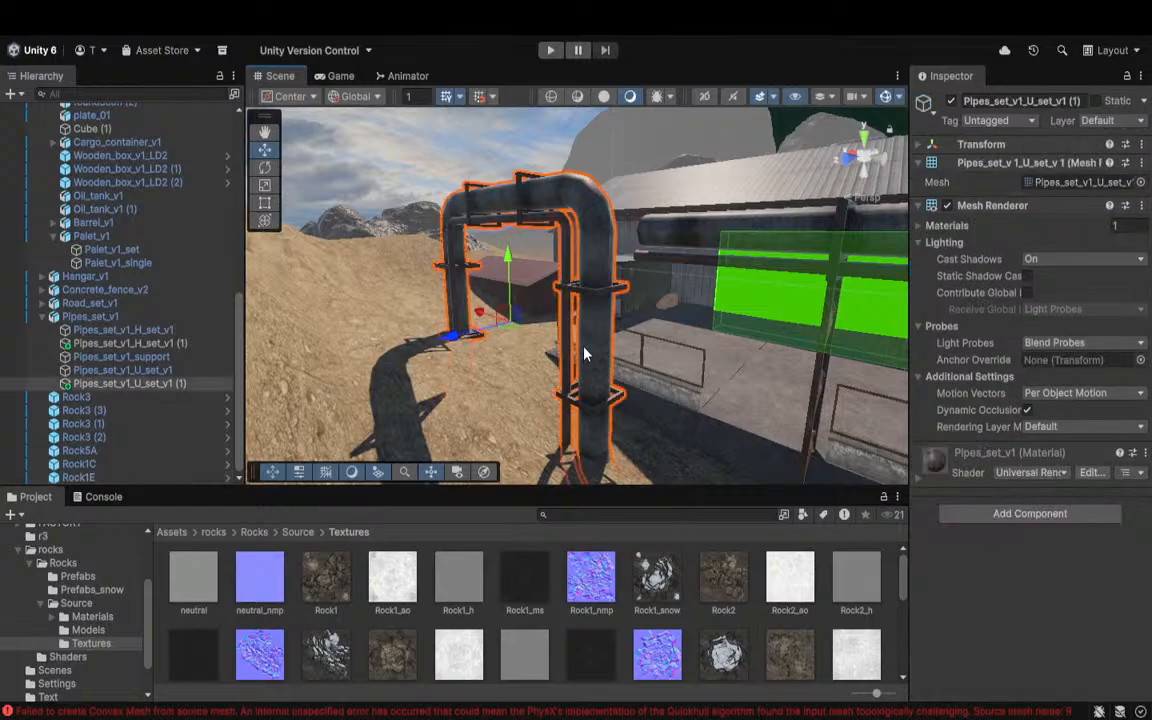
pyautogui.press('f')
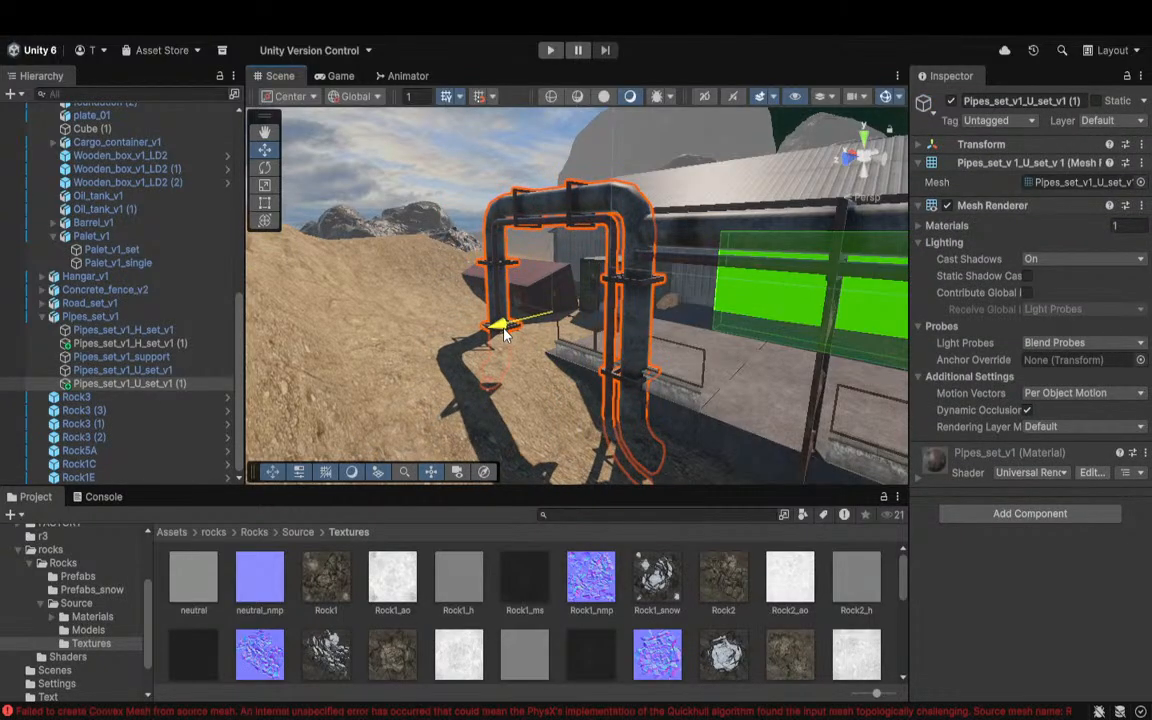
pyautogui.moveTo(503, 328)
pyautogui.keyDown('alt'); pyautogui.mouseDown()
pyautogui.moveTo(764, 285)
pyautogui.moveTo(560, 340)
pyautogui.moveTo(470, 350)
pyautogui.moveTo(488, 340)
pyautogui.mouseUp(); pyautogui.keyUp('alt')
# Step: Select the red hangar's Hangar_v1_full mesh and examine its renderer and material components
pyautogui.press('w')
pyautogui.moveTo(600, 303); pyautogui.dragTo(638, 244, button='right')
pyautogui.press('w')
pyautogui.press('s')
pyautogui.press('a')
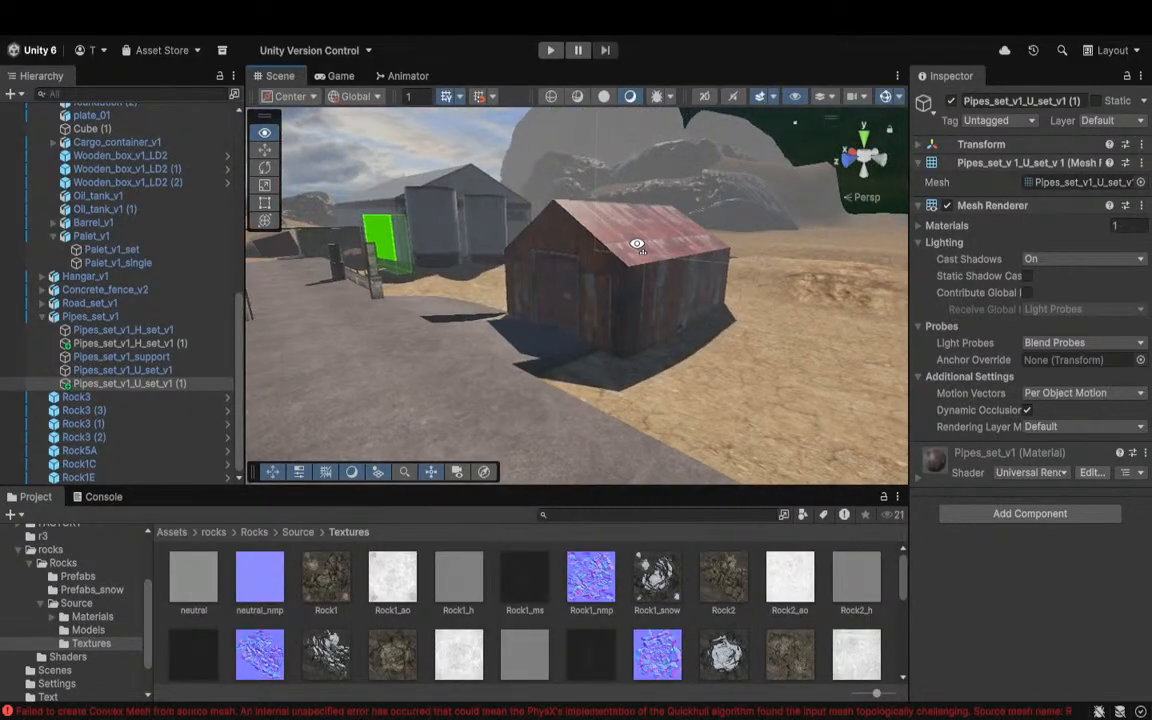
pyautogui.click(646, 253)
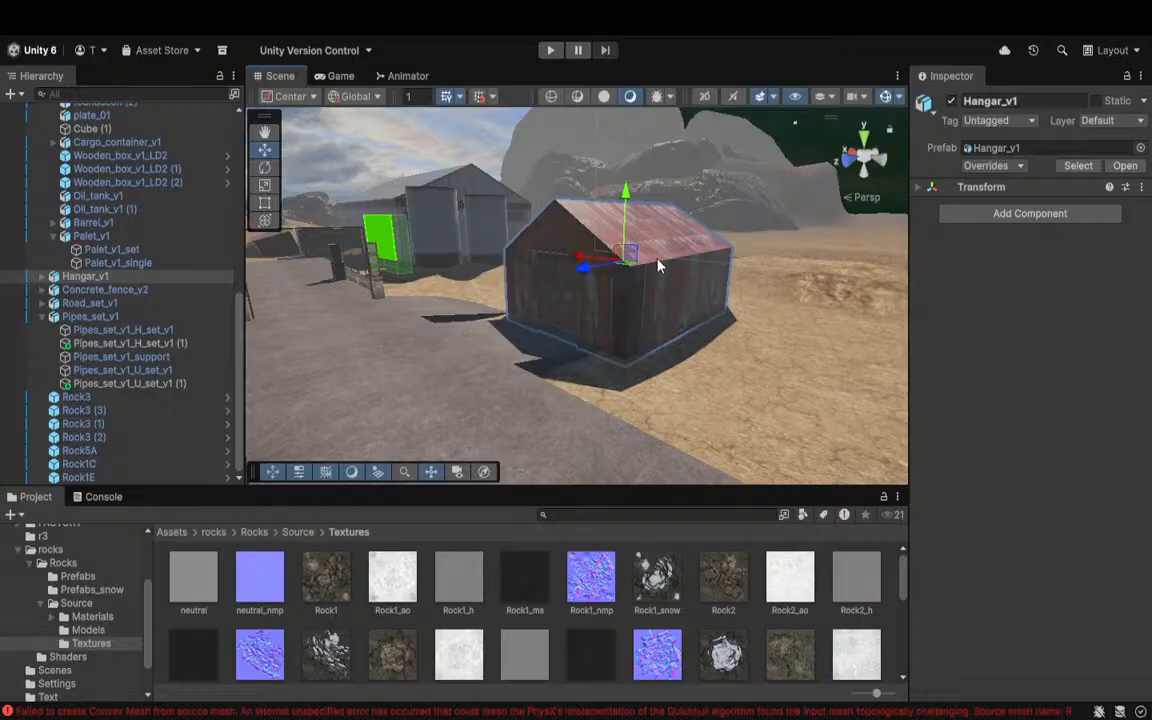
pyautogui.click(590, 231)
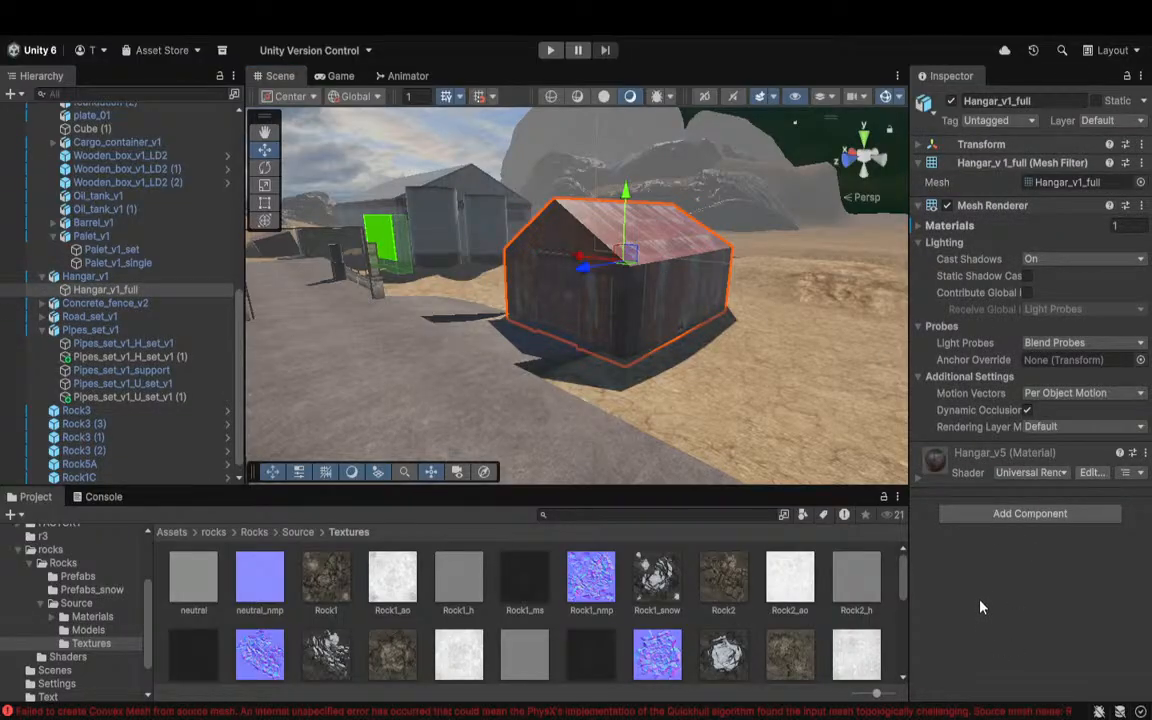
pyautogui.hotkey('ctrl', 'z')
pyautogui.keyDown('alt'); pyautogui.moveTo(586, 348); pyautogui.dragTo(680, 353); pyautogui.keyUp('alt')
pyautogui.hotkey('ctrl', 'y')
pyautogui.press('w')
pyautogui.moveTo(680, 351); pyautogui.dragTo(343, 301, button='right')
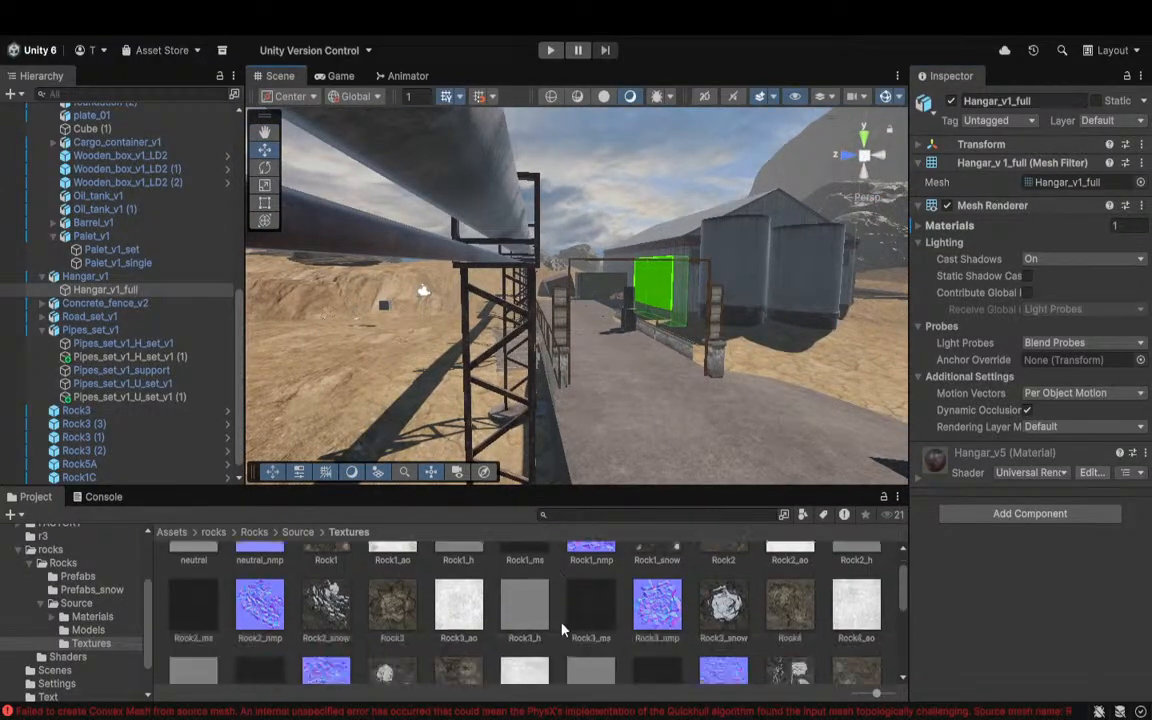
# Step: Look through the rock textures and open the project's root Assets folder to examine its contents
pyautogui.scroll(-2, 113, 588)
pyautogui.scroll(4, 113, 588)
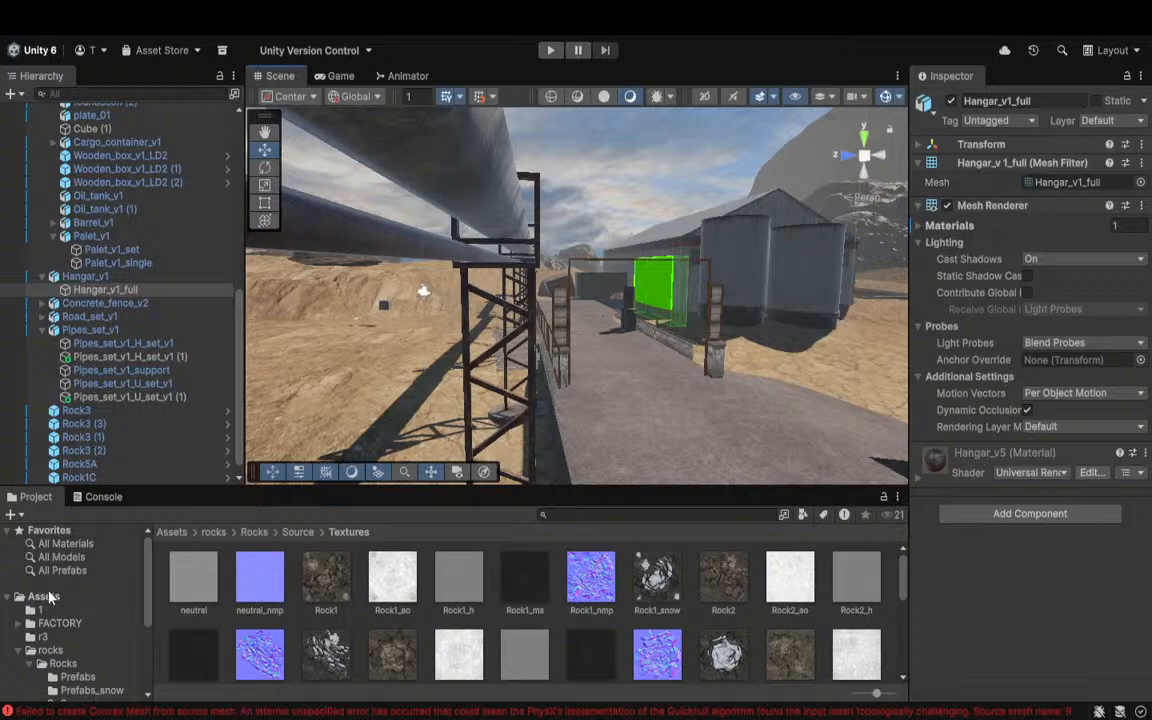
pyautogui.click(112, 596)
pyautogui.click(716, 644)
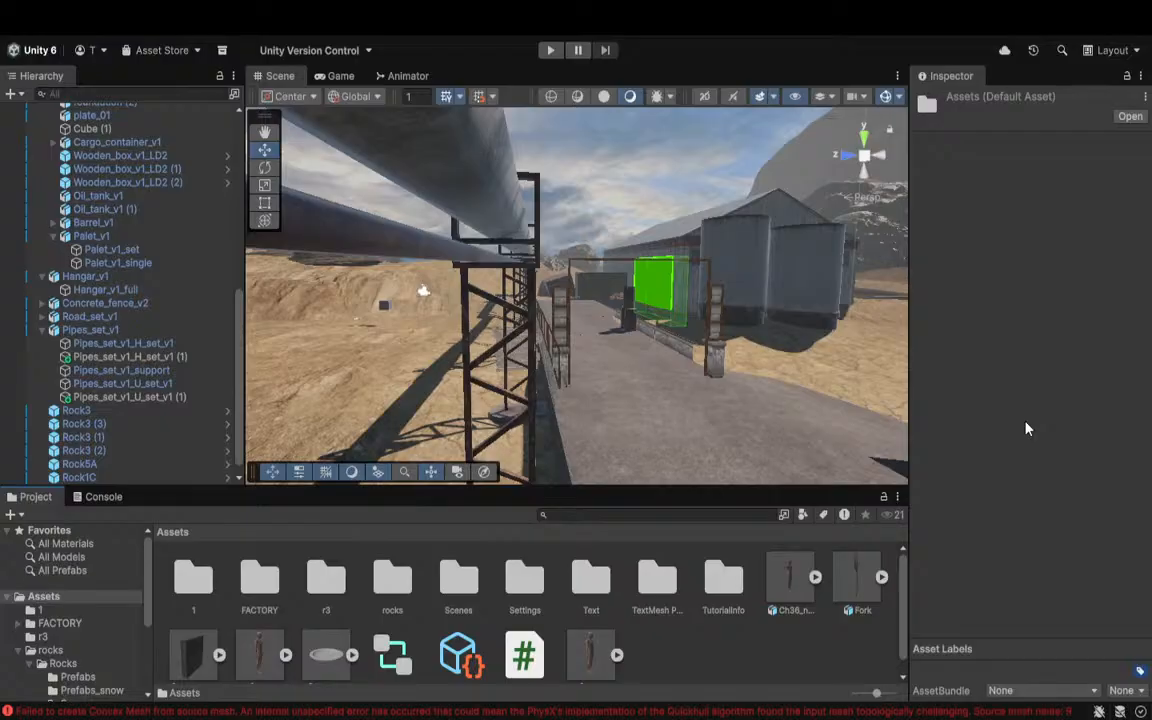
pyautogui.click(675, 668)
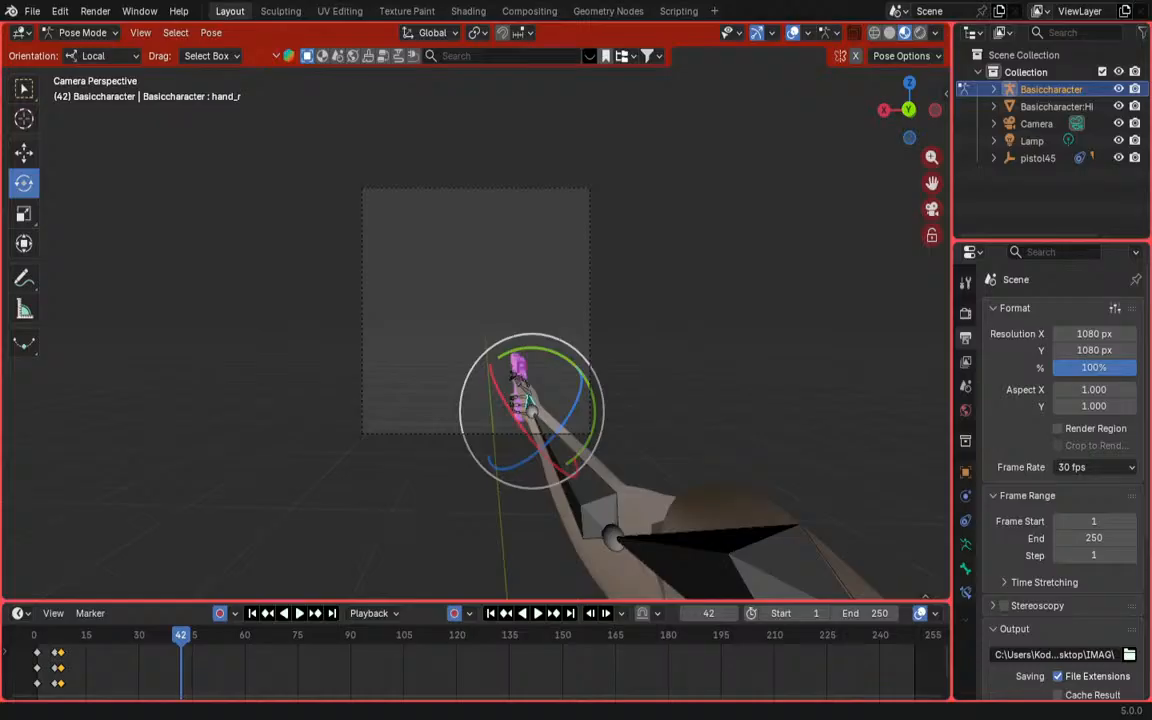
# Step: Switch to Blender and play back the arm-and-pistol animation from its first frames in the camera view
pyautogui.moveTo(181, 640); pyautogui.dragTo(87, 643)
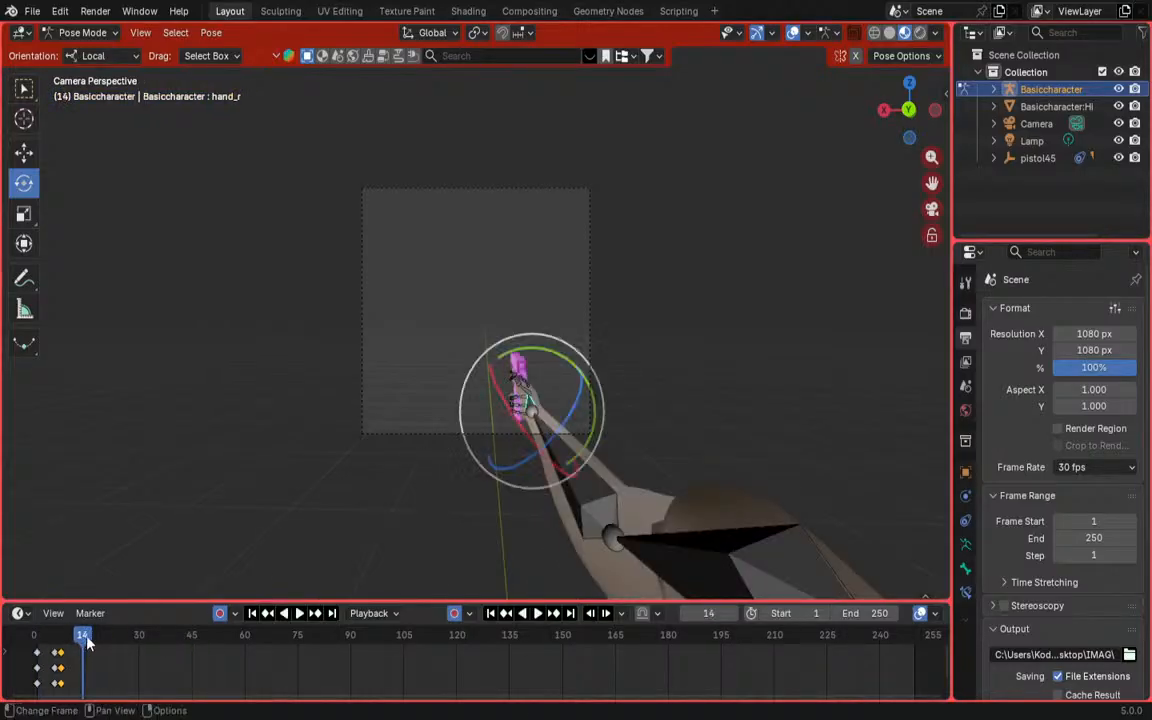
pyautogui.scroll(5, 252, 388)
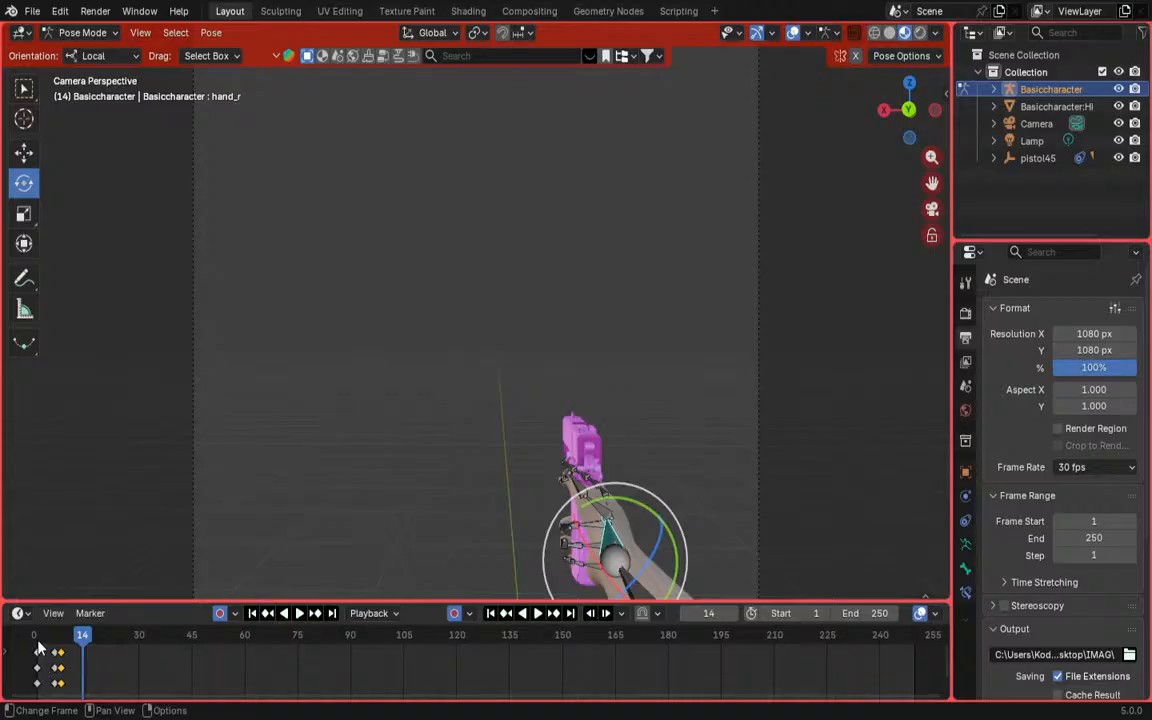
pyautogui.click(38, 650)
pyautogui.press('space')
pyautogui.press('space')
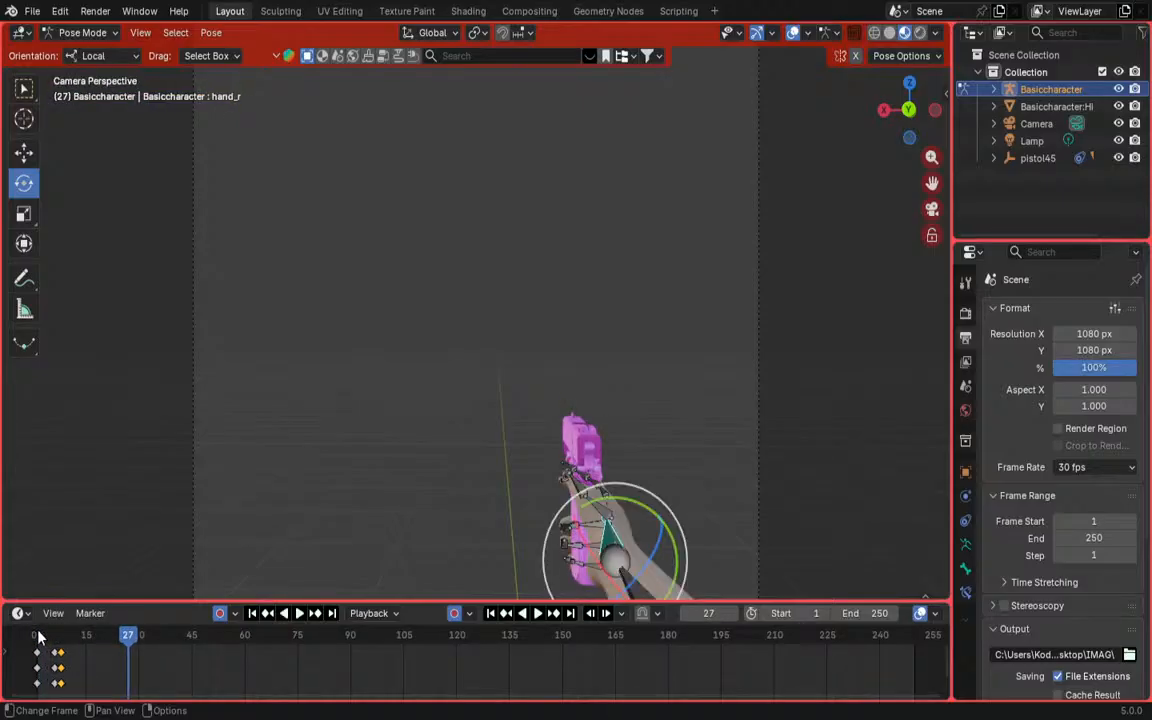
pyautogui.click(38, 636)
pyautogui.press('space')
pyautogui.press('space')
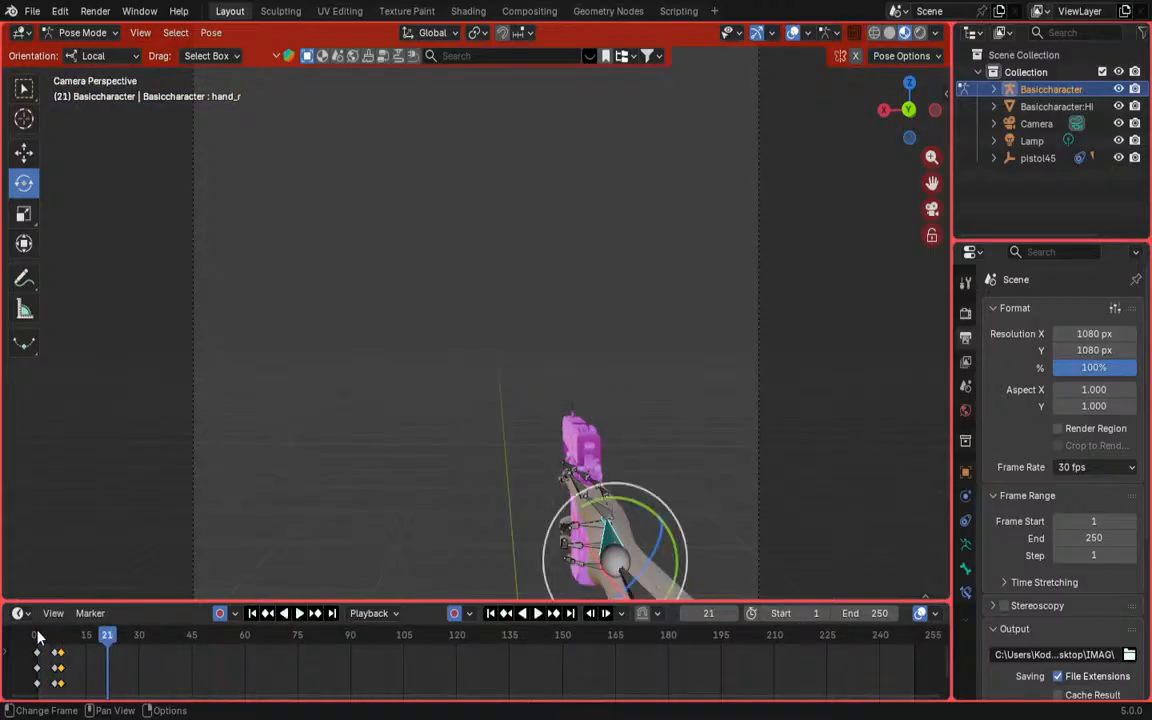
# Step: Scrub through the first ten frames and examine the arm and pistol pose at frames 10, 3 and 8
pyautogui.moveTo(38, 636); pyautogui.dragTo(68, 641)
pyautogui.scroll(-7, 267, 460)
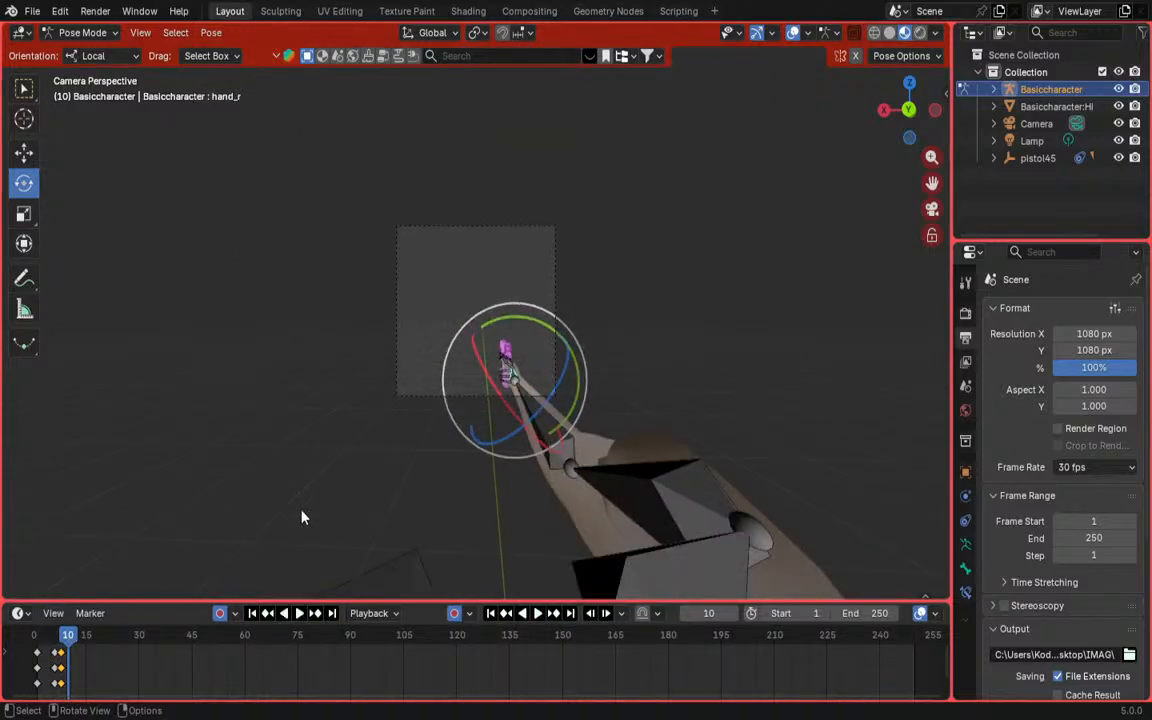
pyautogui.scroll(3, 302, 515)
pyautogui.scroll(3, 301, 514)
pyautogui.scroll(-2, 312, 505)
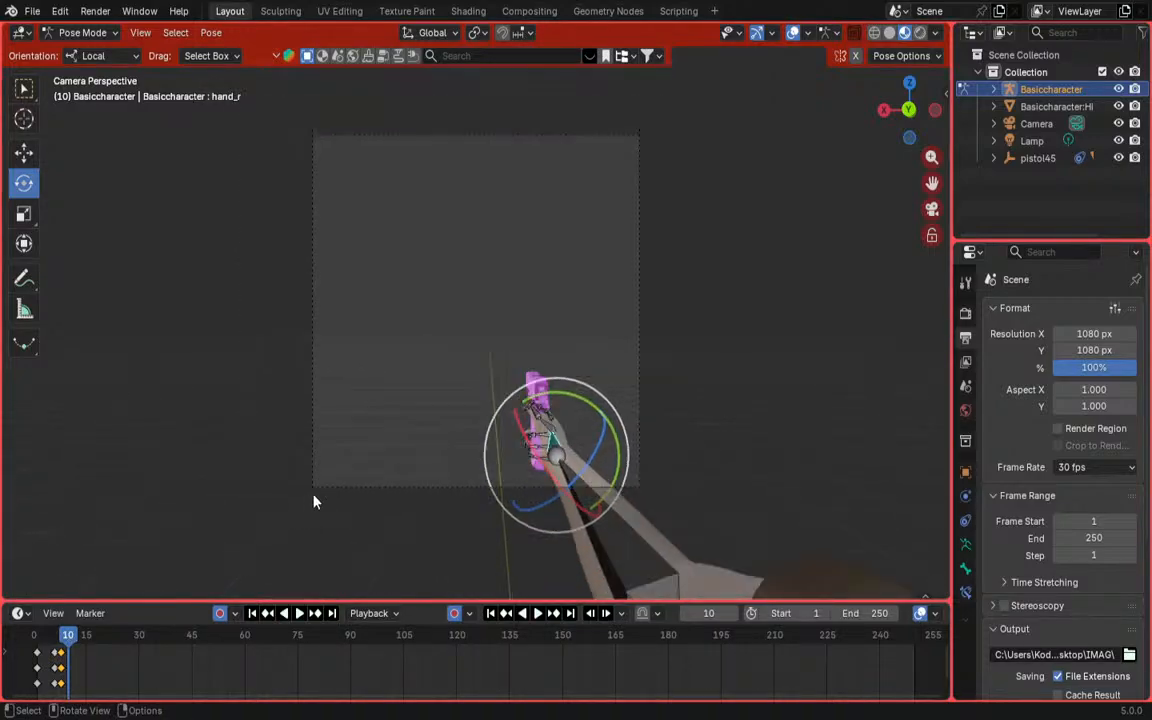
pyautogui.moveTo(68, 640); pyautogui.dragTo(44, 640)
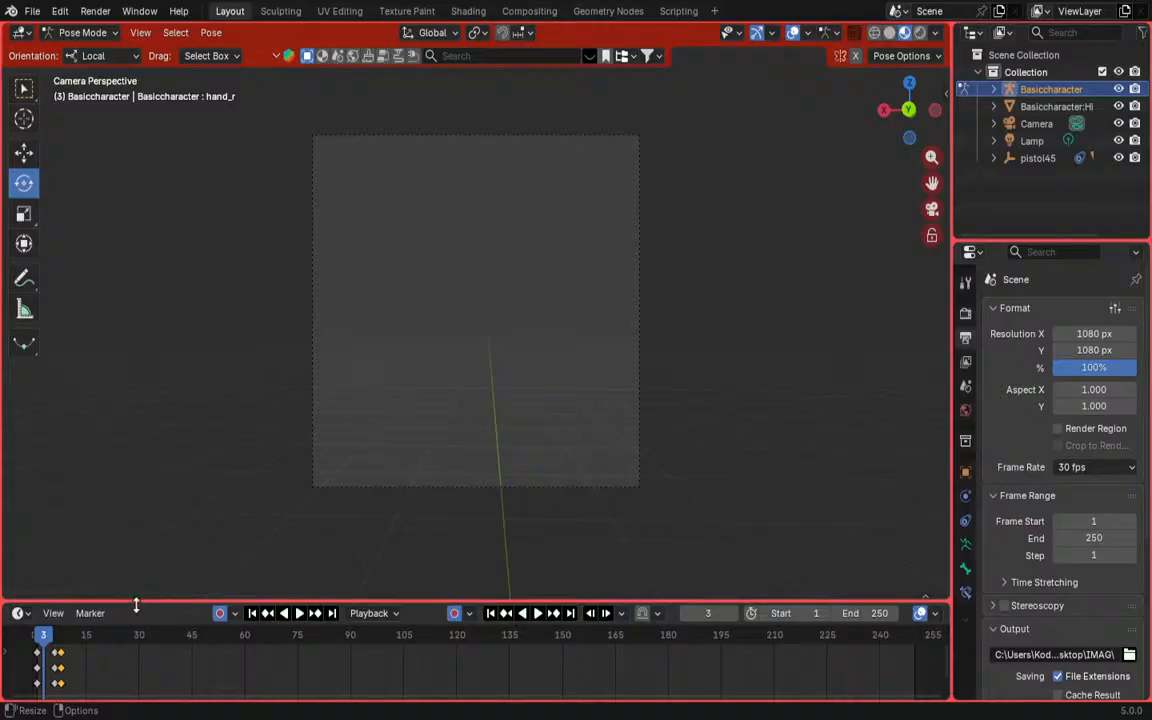
pyautogui.moveTo(43, 641); pyautogui.dragTo(62, 643)
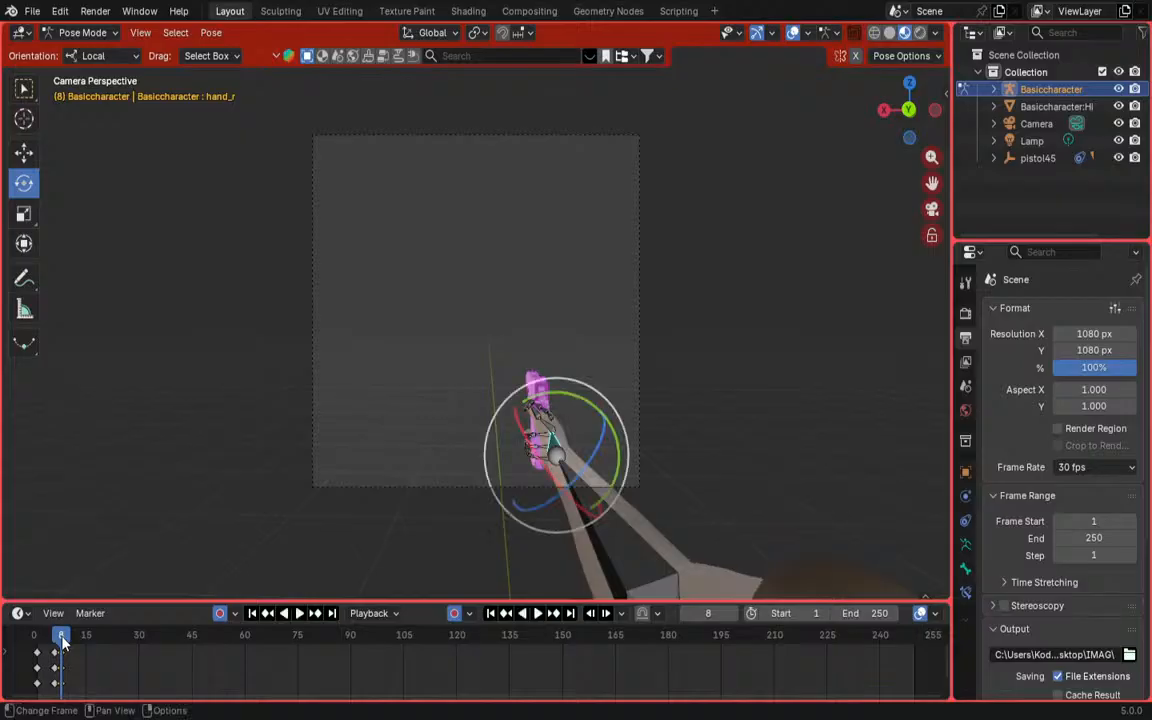
# Step: Select all bones of the Basiccharacter armature and enlarge the timeline area
pyautogui.press('a')
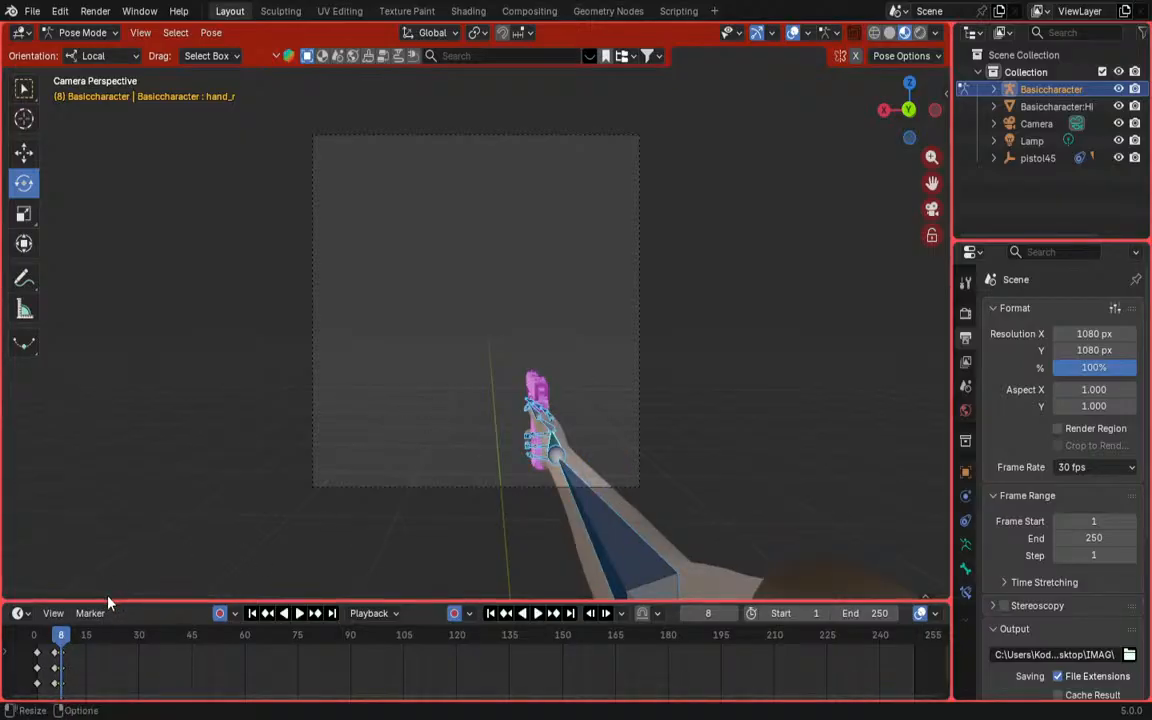
pyautogui.moveTo(109, 601); pyautogui.dragTo(109, 481)
# Step: Try to delete the keyframes at frames 1 and 6 and move the remaining set to frame 1
pyautogui.moveTo(7, 596); pyautogui.dragTo(55, 522)
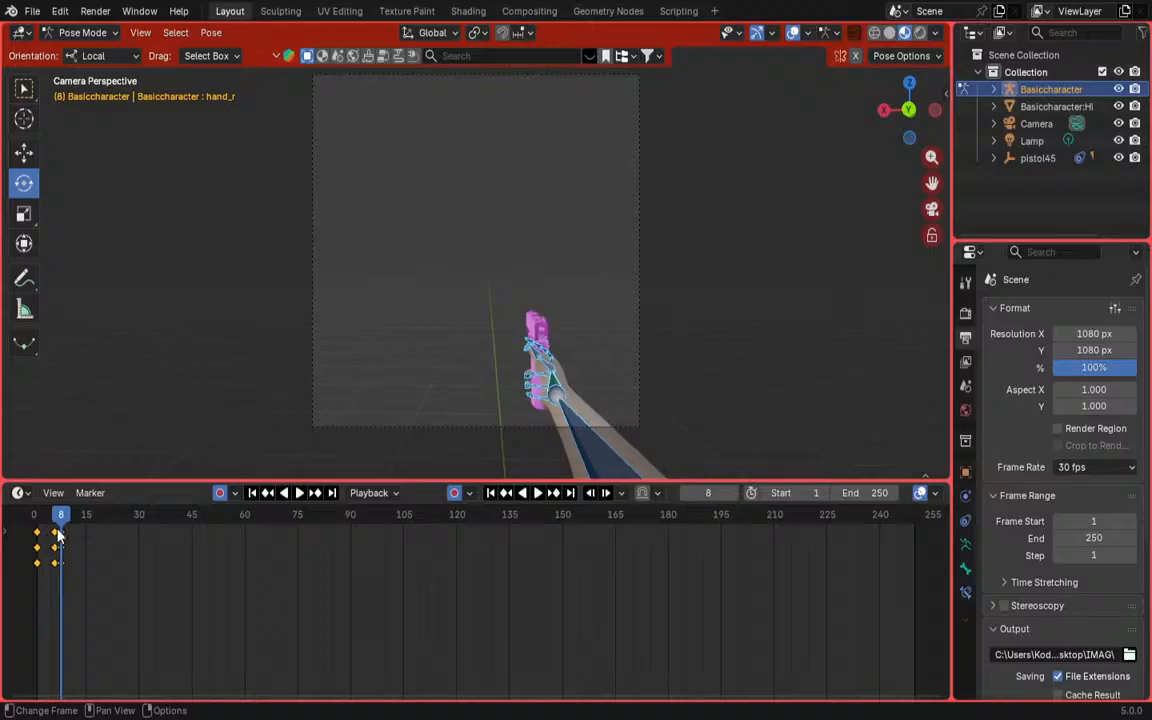
pyautogui.press('Delete')
pyautogui.moveTo(40, 594); pyautogui.dragTo(114, 527)
pyautogui.scroll(2, 41, 553)
pyautogui.moveTo(40, 553); pyautogui.dragTo(440, 620, button='middle')
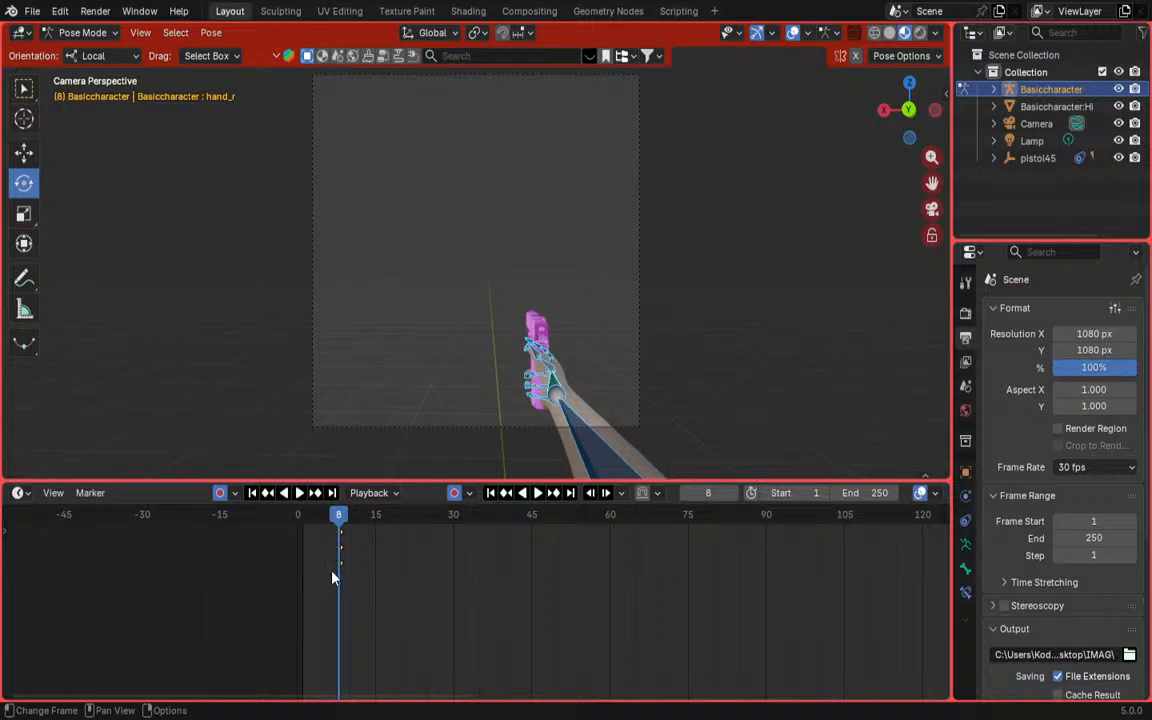
pyautogui.moveTo(341, 565); pyautogui.dragTo(301, 540)
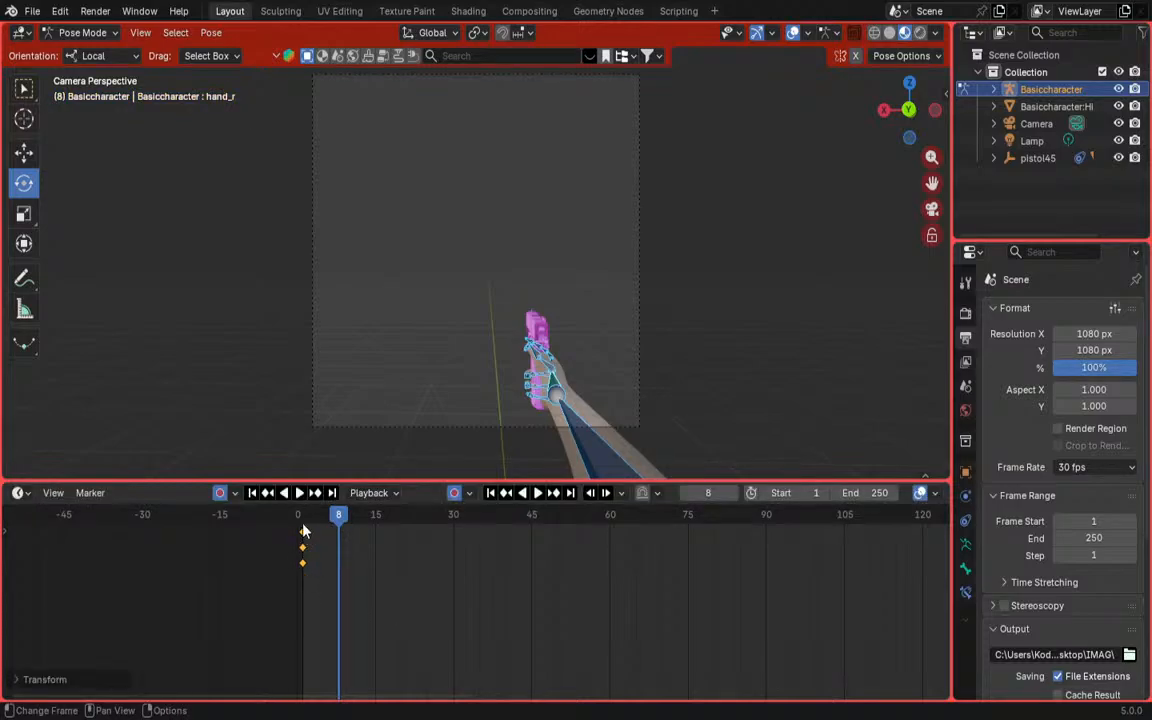
# Step: Insert keyframes for the selected bones at frame 1 and move the playhead to frame 2
pyautogui.click(304, 530)
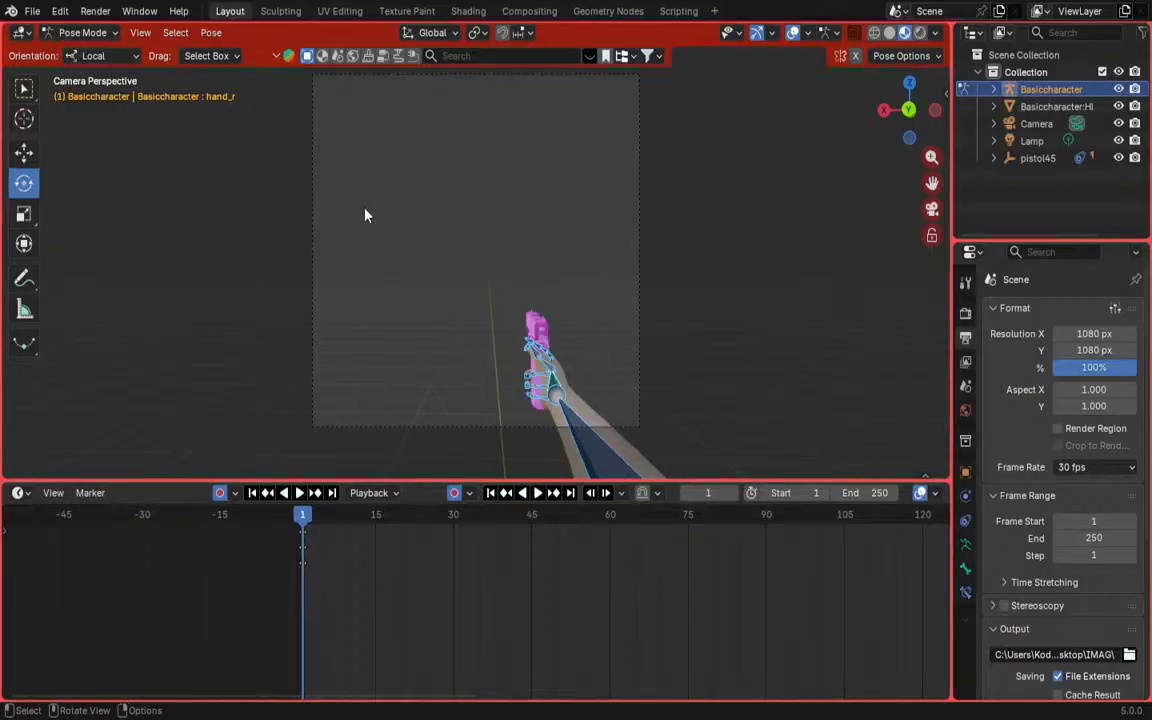
pyautogui.press('i')
pyautogui.click(393, 532)
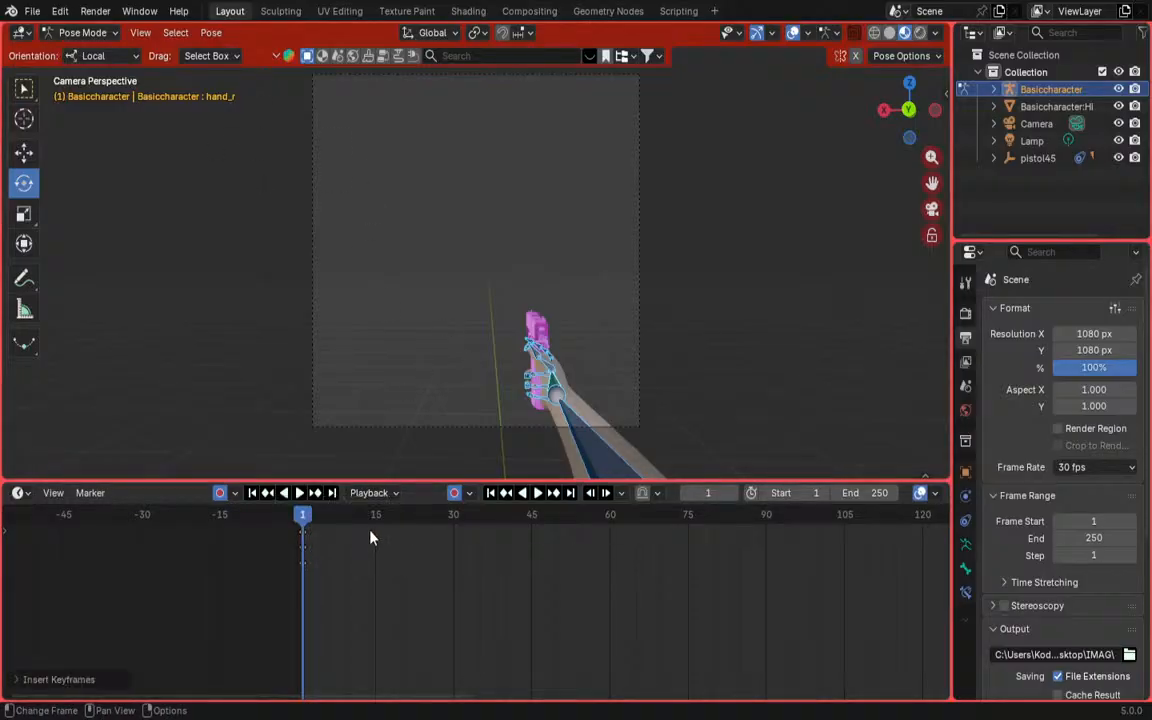
pyautogui.moveTo(326, 532)
pyautogui.mouseDown()
pyautogui.moveTo(303, 526)
pyautogui.moveTo(309, 515)
pyautogui.mouseUp()
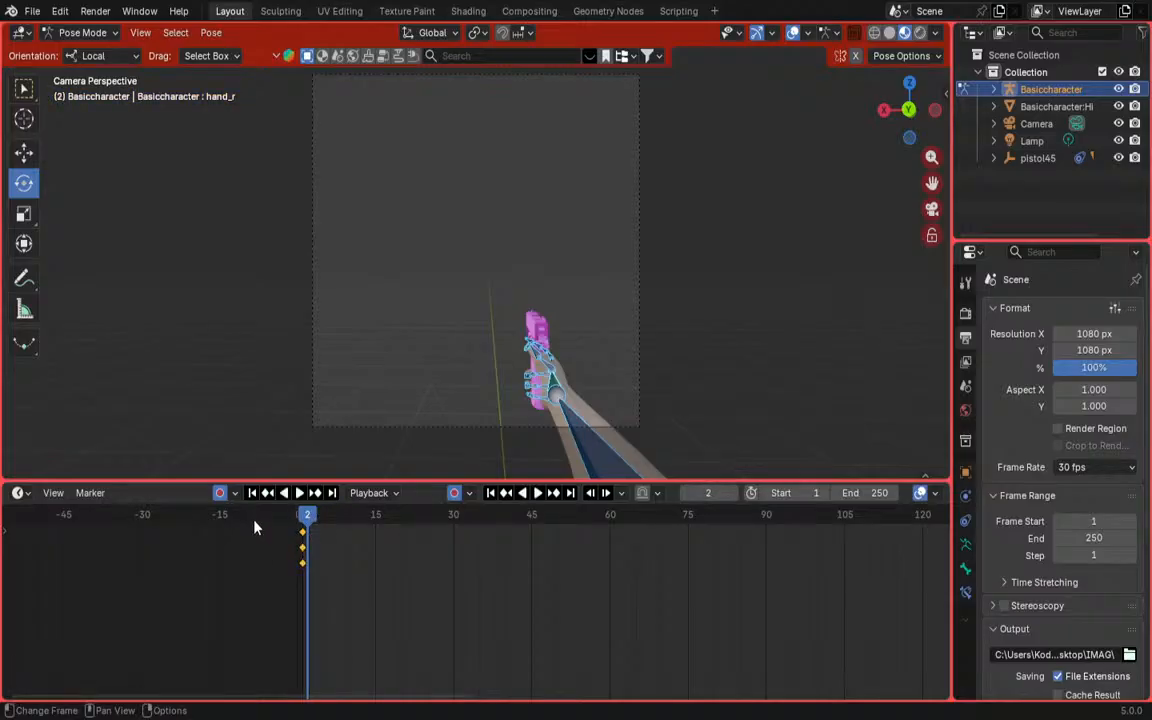
# Step: Undo the keyframe insertion, the keyframe move and the deletion of the keyframes at frames 1 and 6
pyautogui.hotkey('ctrl', 'z')
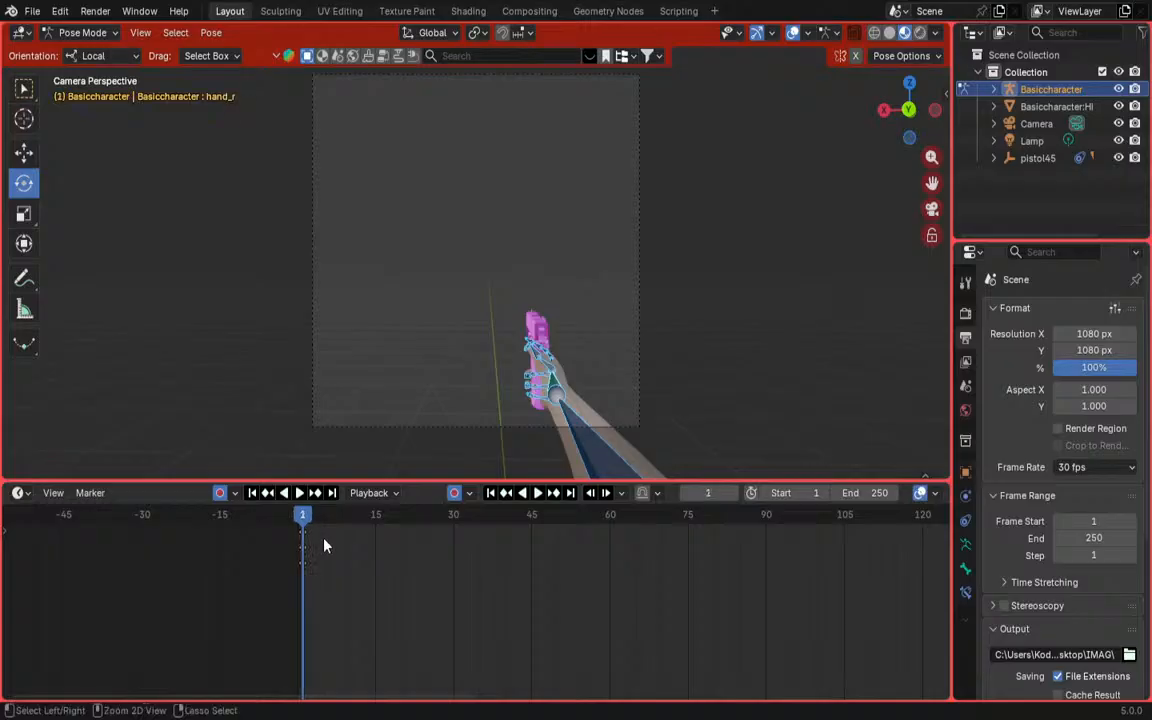
pyautogui.hotkey('ctrl', 'z')
pyautogui.hotkey('ctrl', 'z')
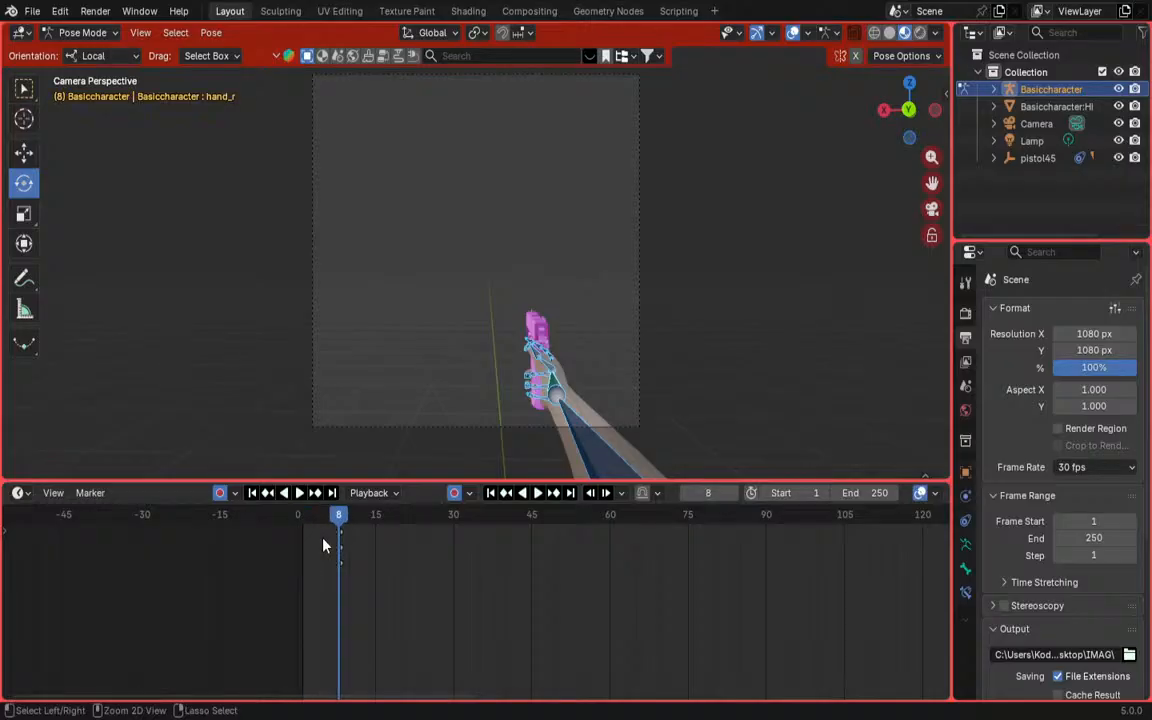
pyautogui.hotkey('ctrl', 'z')
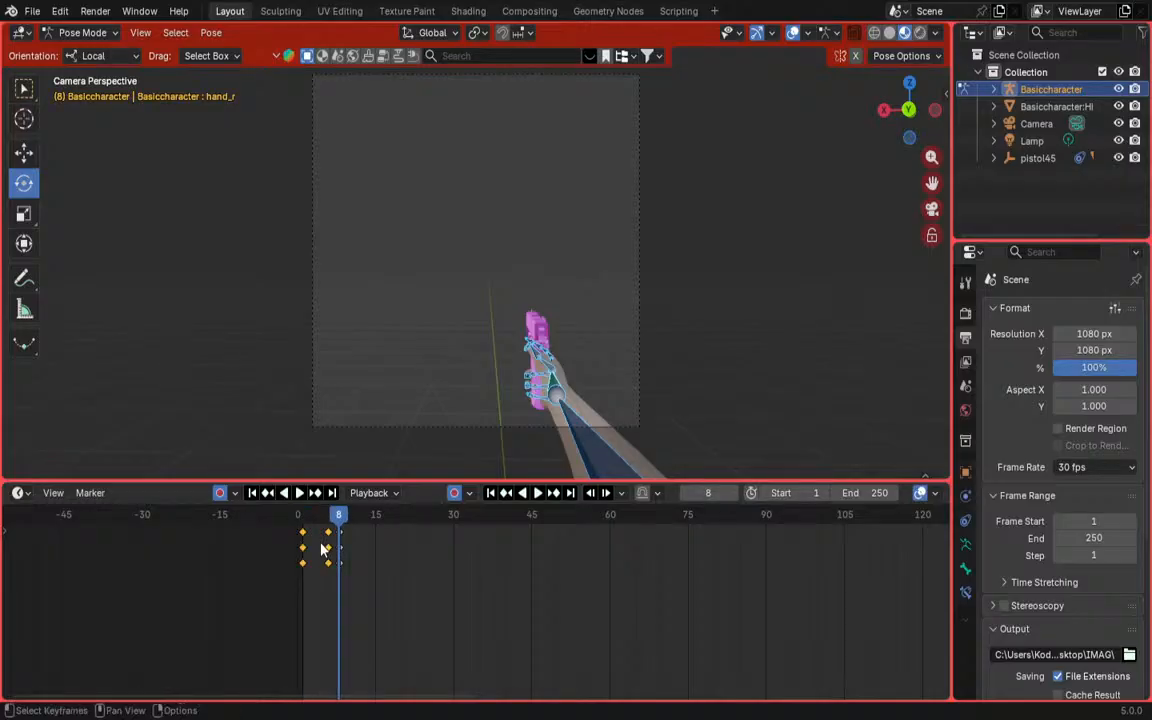
# Step: Delete the keyframes at frames 1 and 6, move the remaining keyframes to frame 1 and make that frame current
pyautogui.moveTo(285, 591); pyautogui.dragTo(311, 525)
pyautogui.moveTo(268, 595); pyautogui.dragTo(337, 530)
pyautogui.press('Delete')
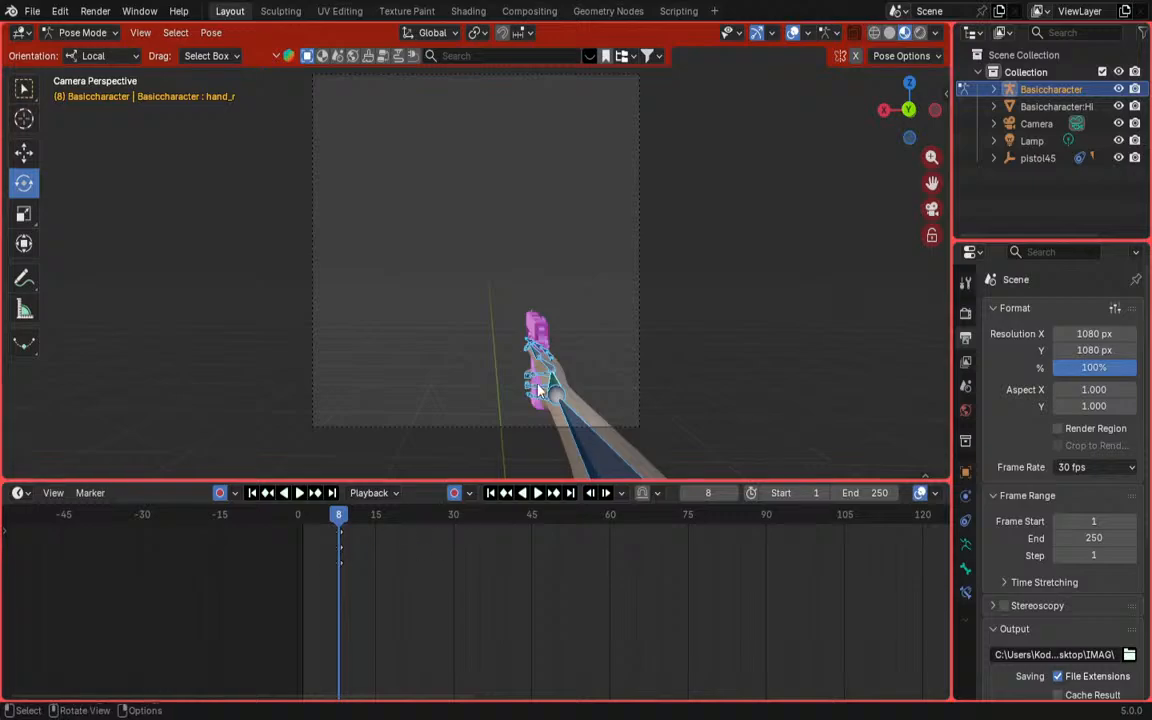
pyautogui.moveTo(302, 593); pyautogui.dragTo(303, 524)
pyautogui.press('g')
pyautogui.click(299, 525)
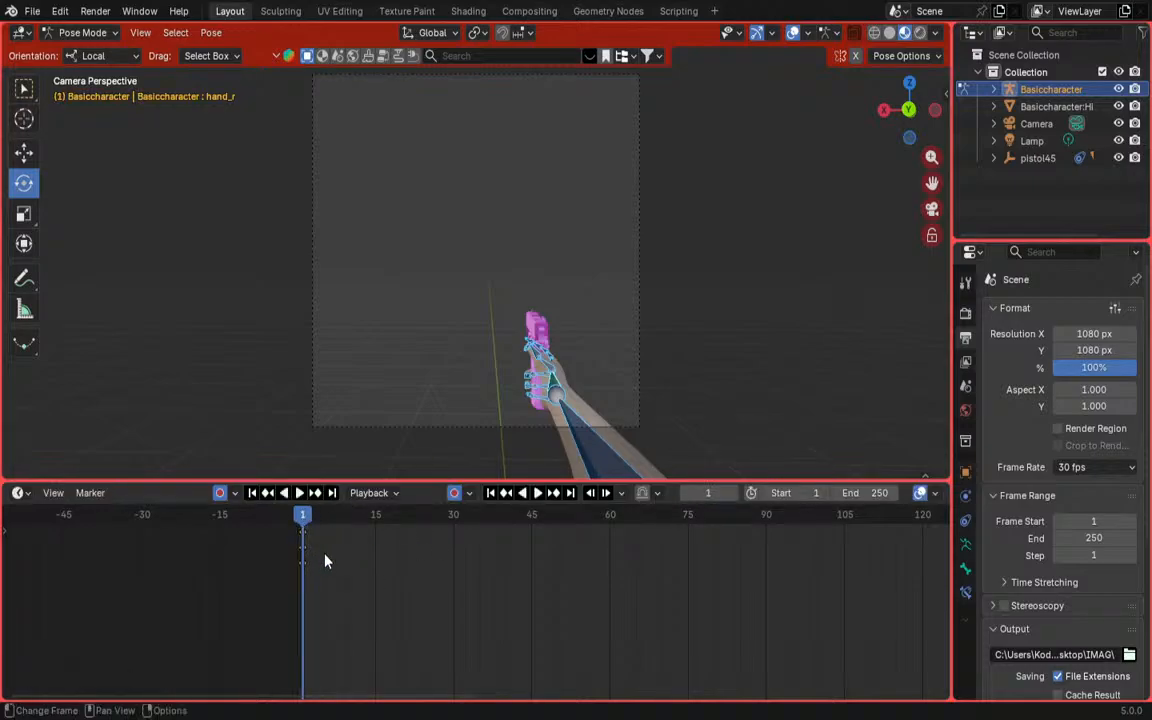
# Step: Insert keyframes on all channels at frame 1 and paste the copied keyframes at frame 6
pyautogui.rightClick(324, 553)
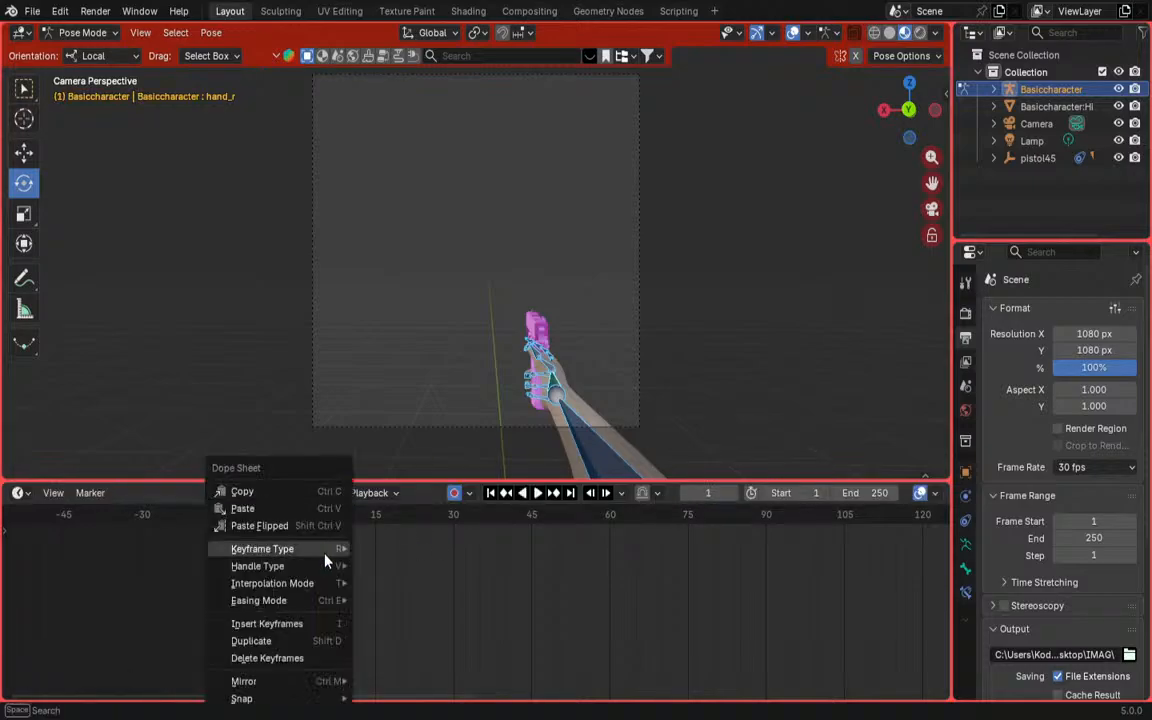
pyautogui.click(471, 343)
pyautogui.press('i')
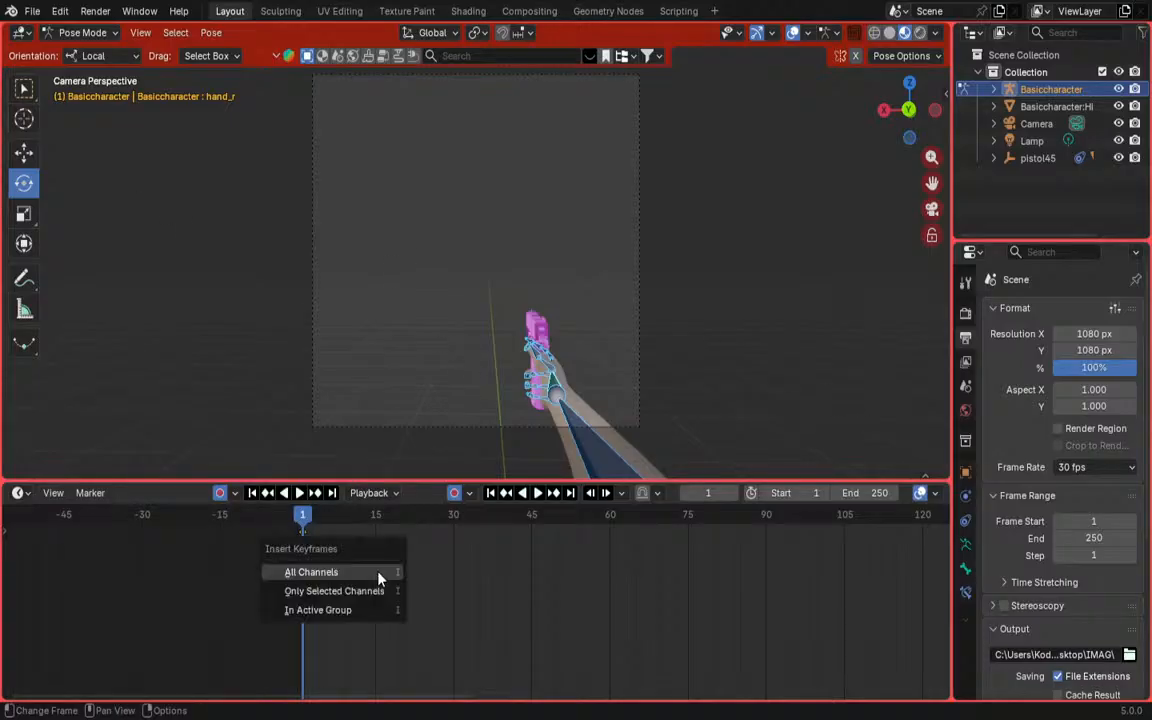
pyautogui.click(379, 578)
pyautogui.moveTo(304, 537); pyautogui.dragTo(329, 529)
pyautogui.hotkey('ctrl', 'v')
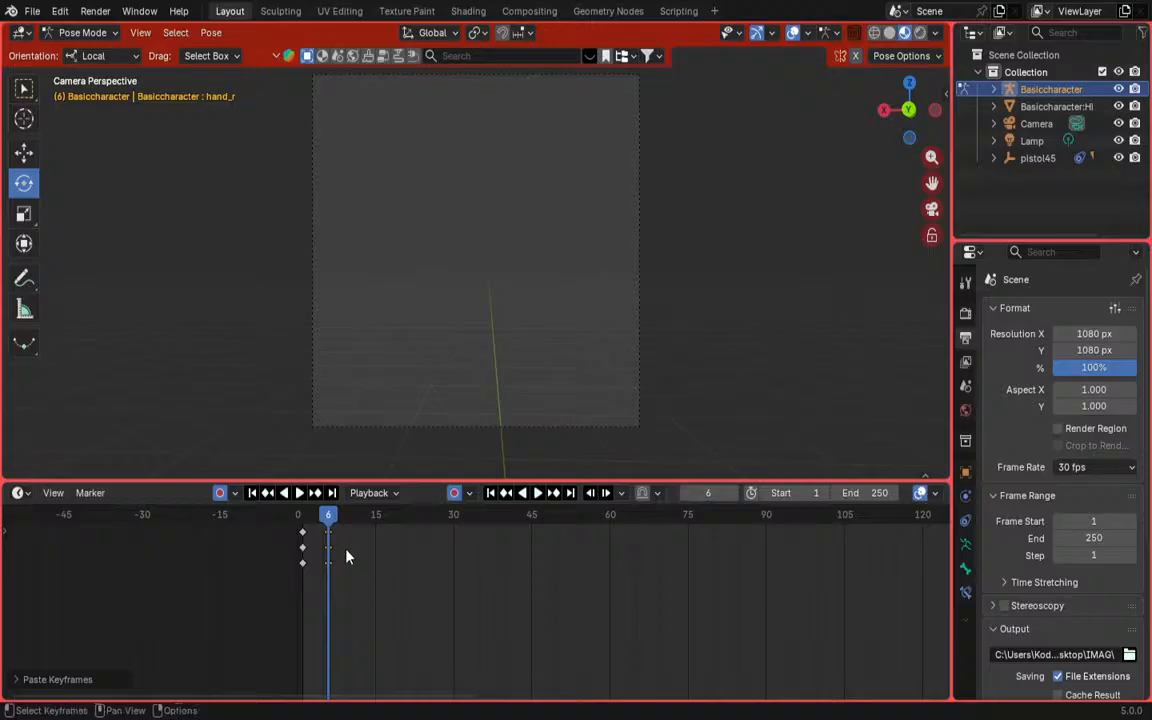
# Step: Play back and scrub the arm animation between frames 1 and 6 to check the motion
pyautogui.press('space')
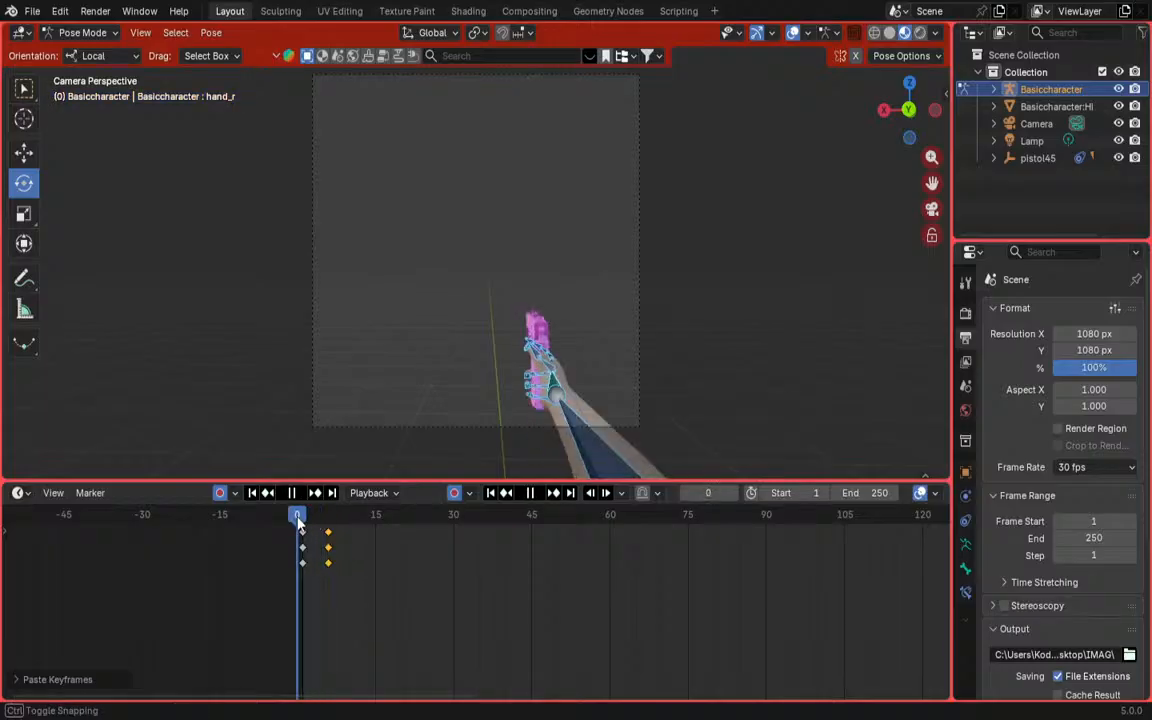
pyautogui.moveTo(330, 521); pyautogui.dragTo(324, 523)
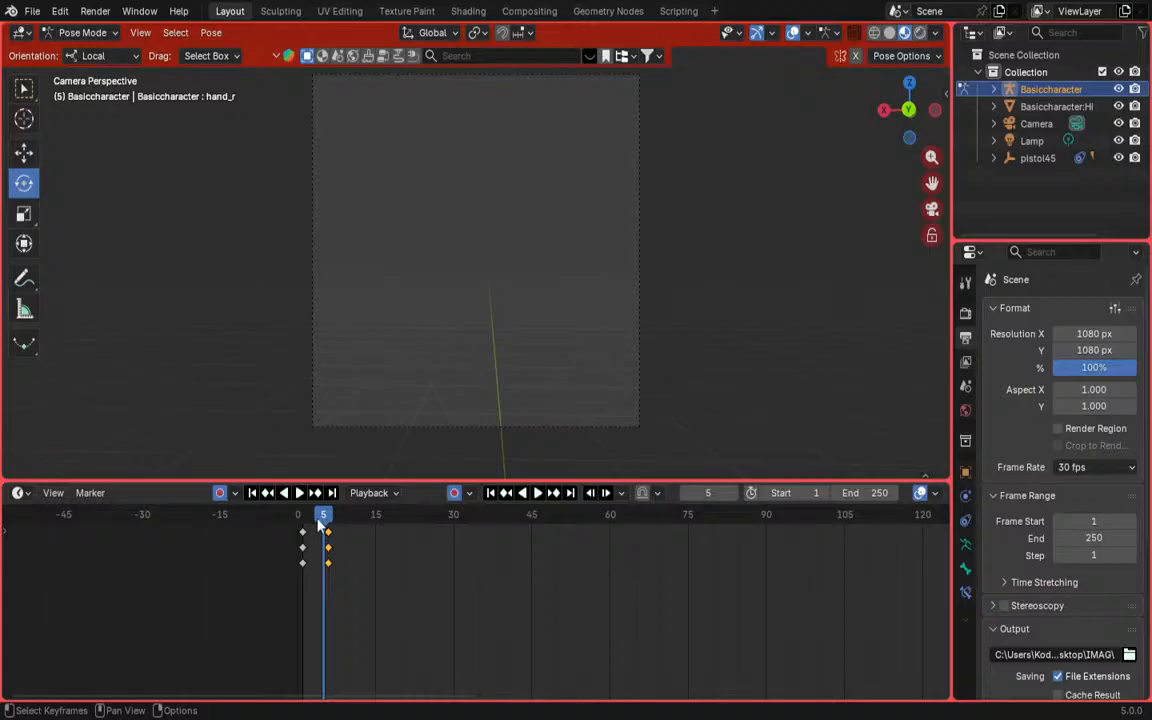
pyautogui.moveTo(320, 527)
pyautogui.mouseDown()
pyautogui.moveTo(296, 532)
pyautogui.moveTo(326, 535)
pyautogui.moveTo(303, 528)
pyautogui.mouseUp()
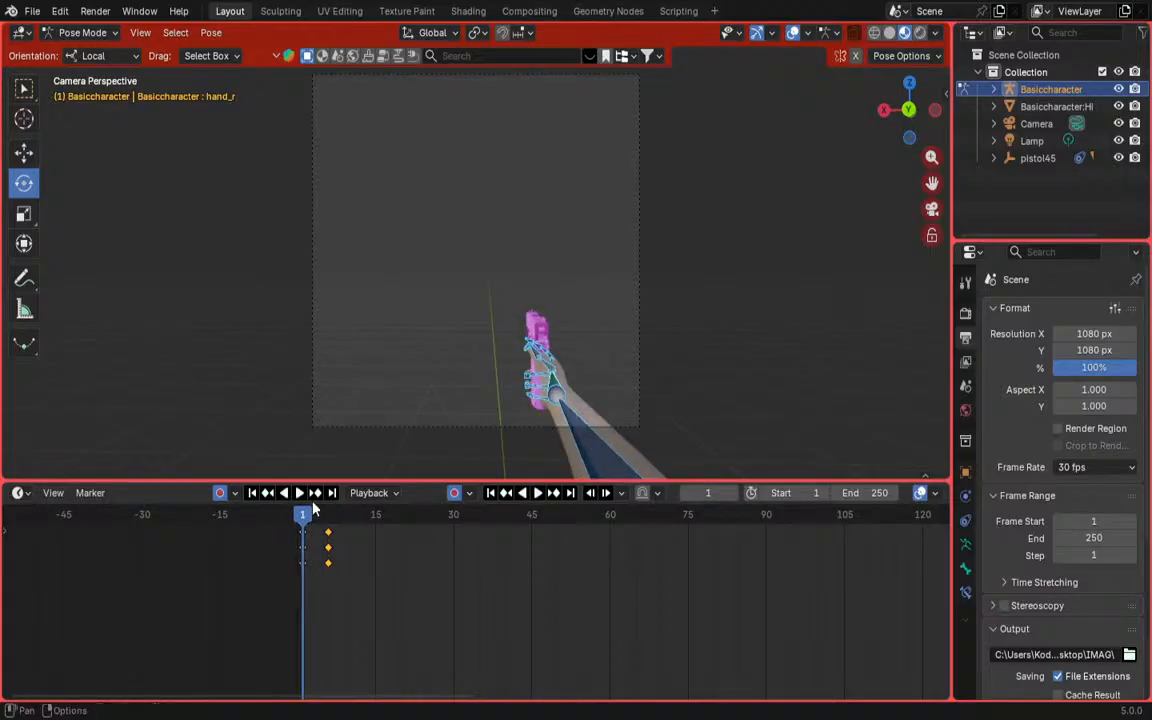
pyautogui.press('space')
pyautogui.press('space')
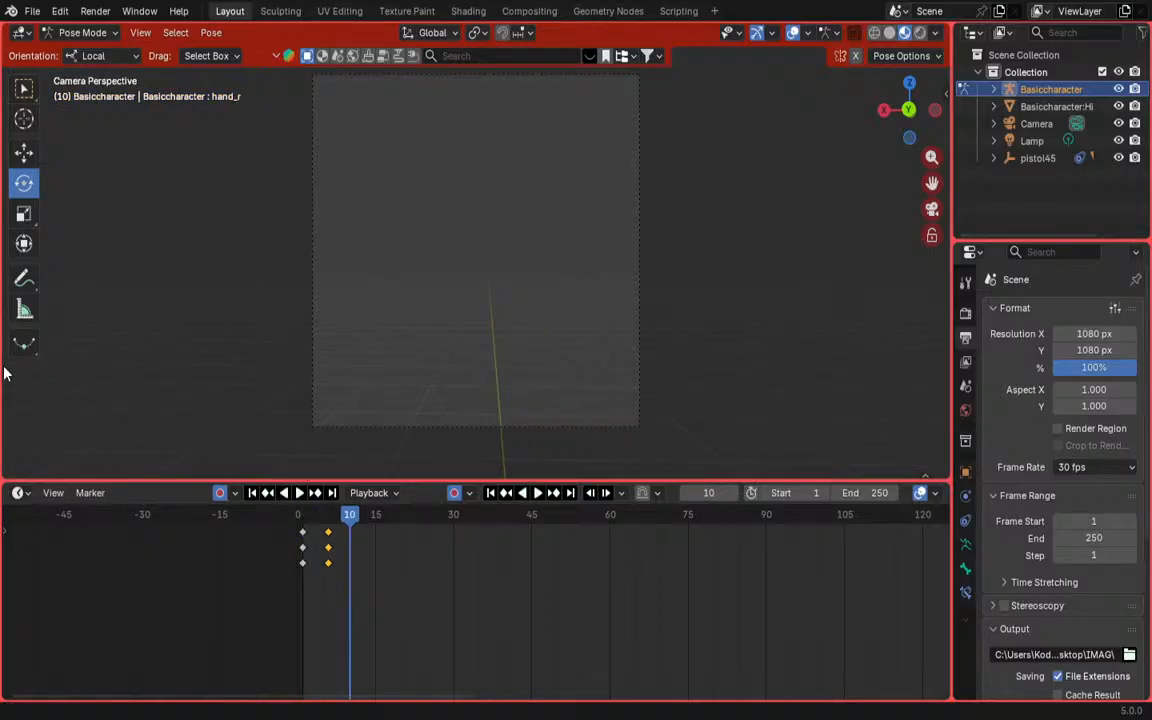
# Step: Return to frame 1 and set the animation's end frame to 6
pyautogui.click(303, 514)
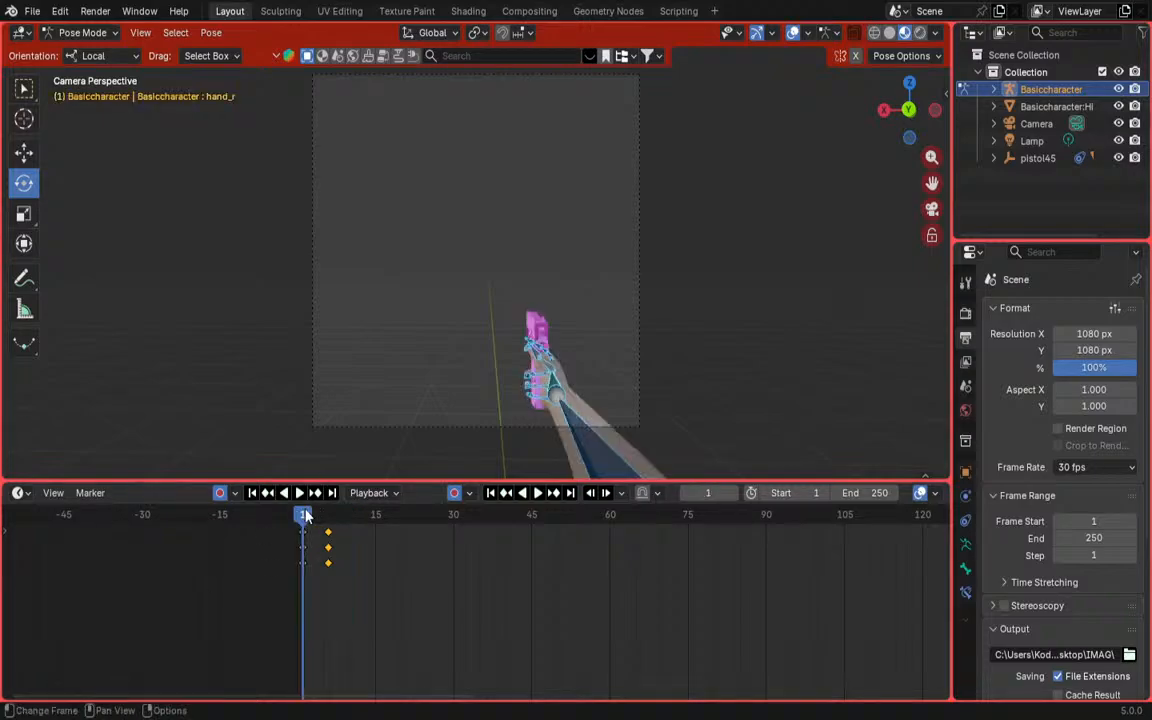
pyautogui.click(884, 492)
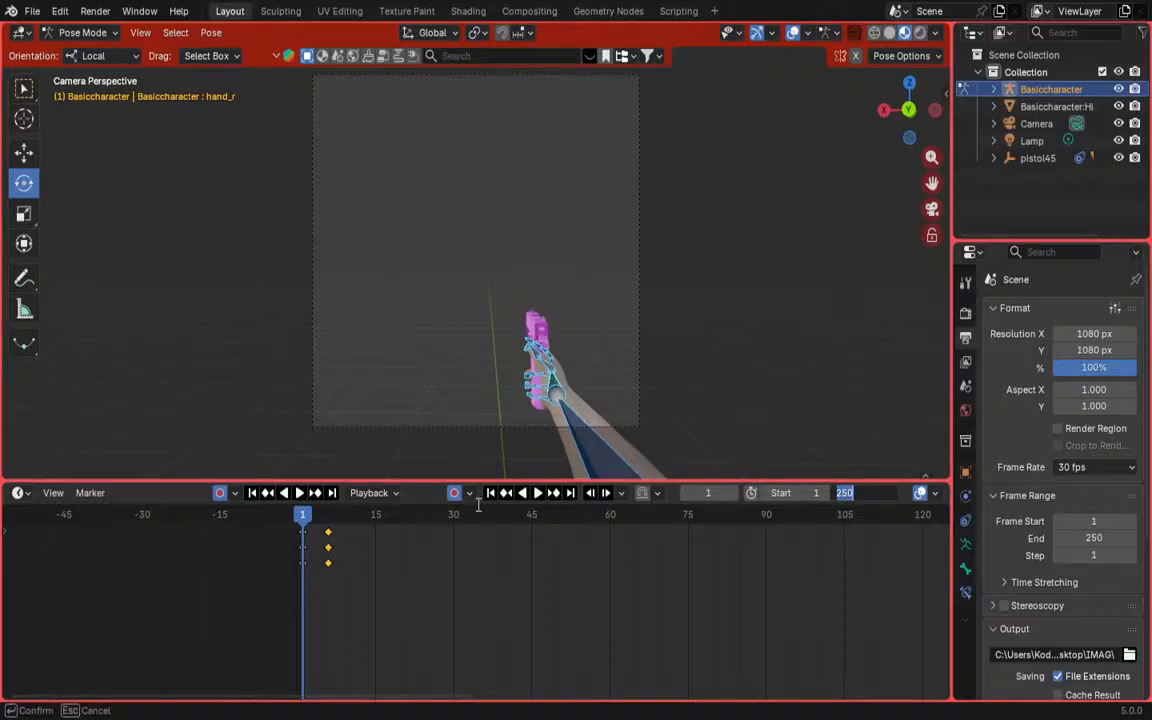
pyautogui.write('6')
pyautogui.press('Return')
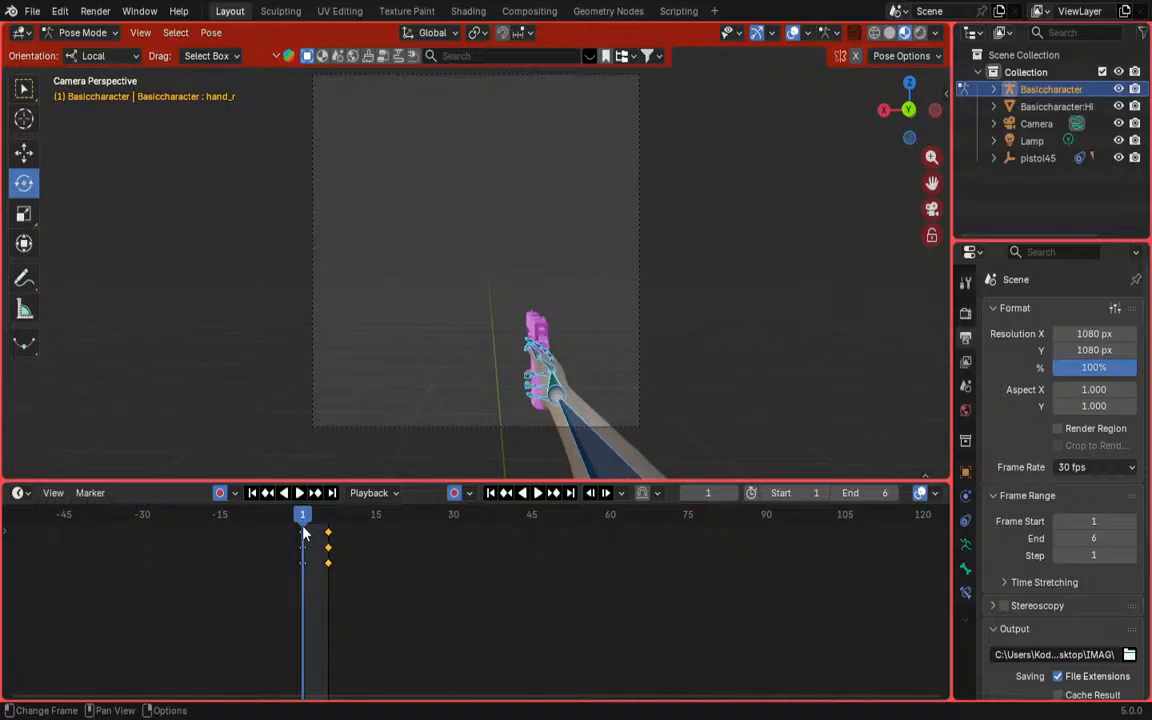
# Step: Play the shortened animation repeatedly to check how the arm and pistol move within its frame range
pyautogui.press('space')
pyautogui.press('space')
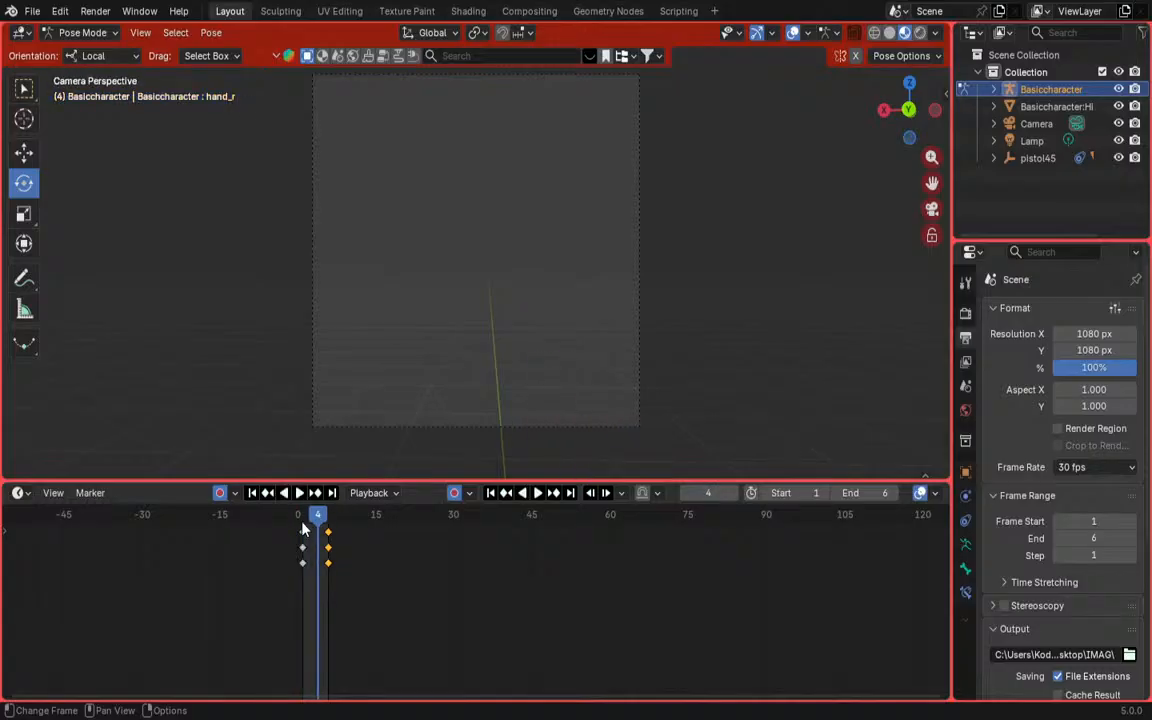
pyautogui.press('space')
pyautogui.press('space')
pyautogui.press('space')
pyautogui.press('space')
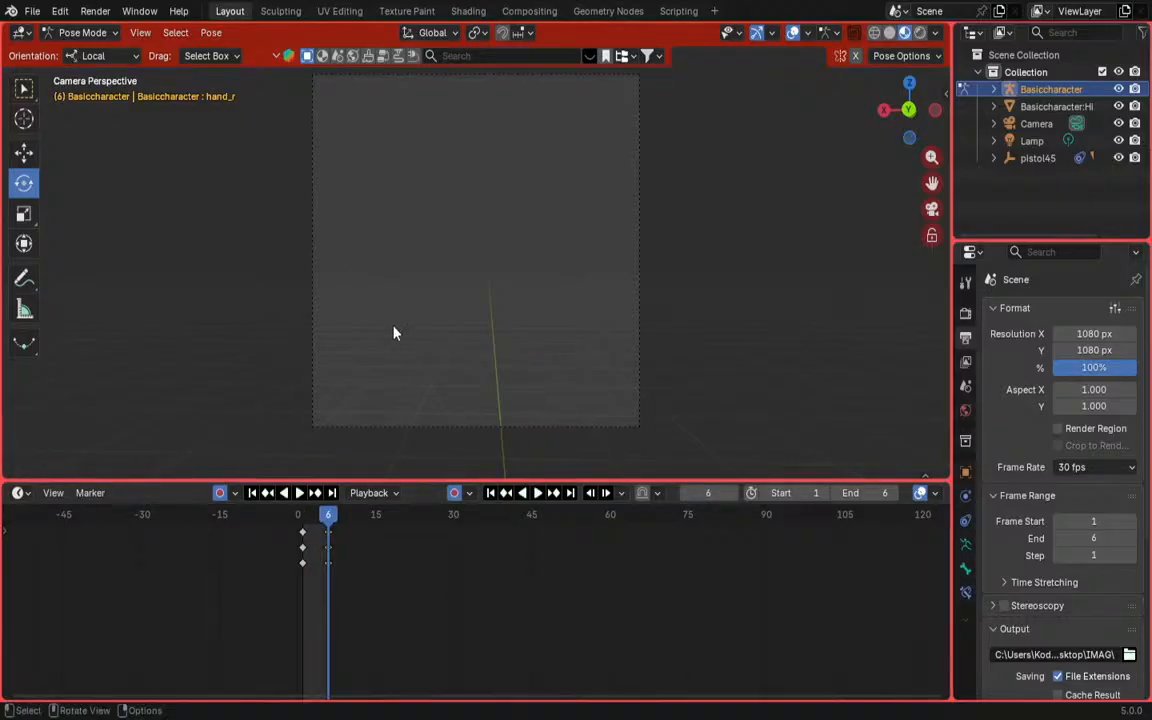
# Step: Examine the arms and pistol from several angles at frames 6 and 1
pyautogui.scroll(-2, 627, 319)
pyautogui.moveTo(627, 319); pyautogui.dragTo(556, 218, button='middle')
pyautogui.scroll(-7, 464, 337)
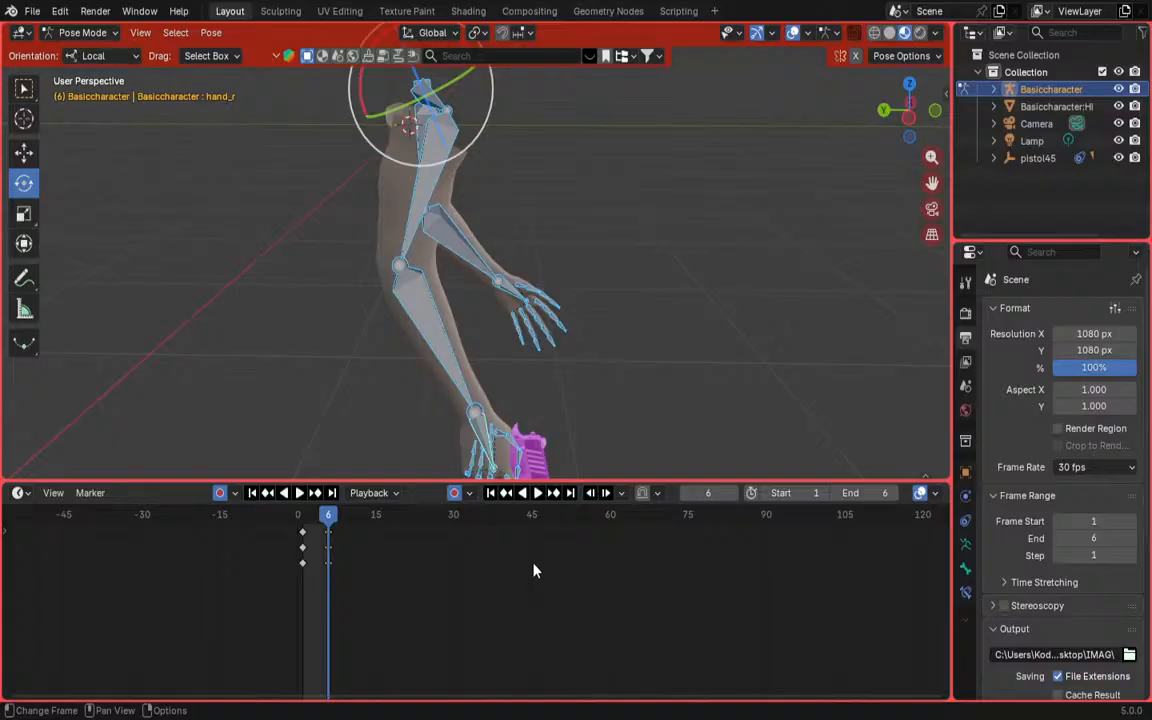
pyautogui.moveTo(563, 154); pyautogui.dragTo(370, 130, button='middle')
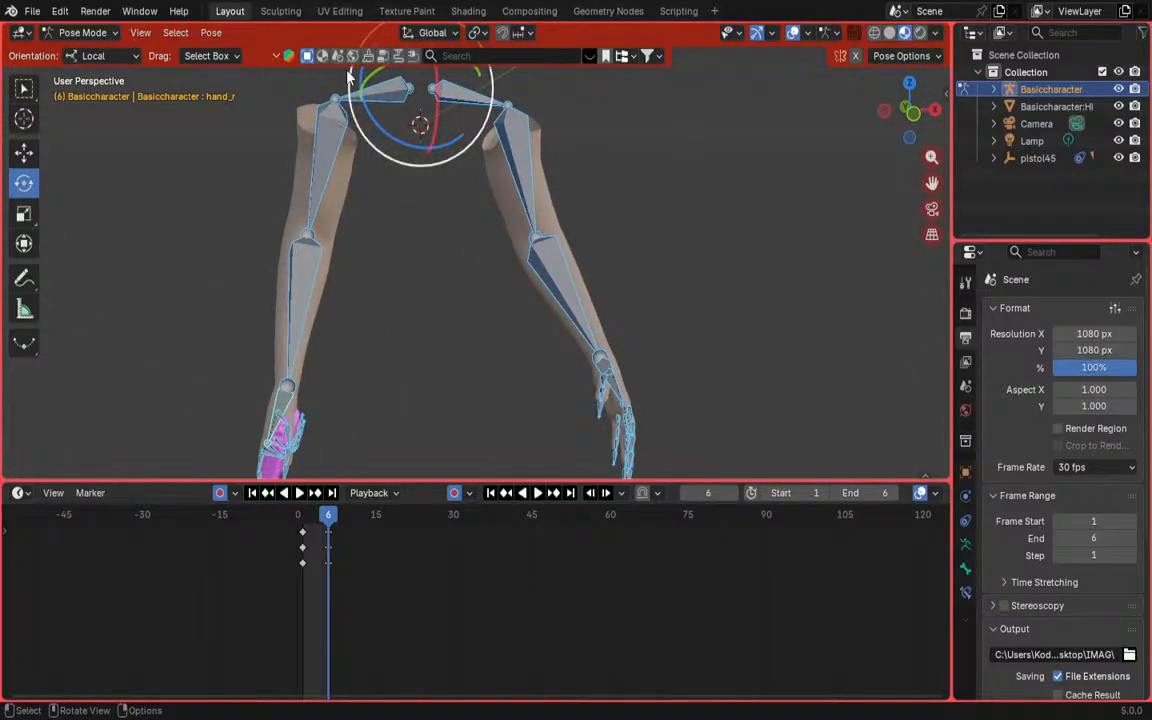
pyautogui.click(328, 106)
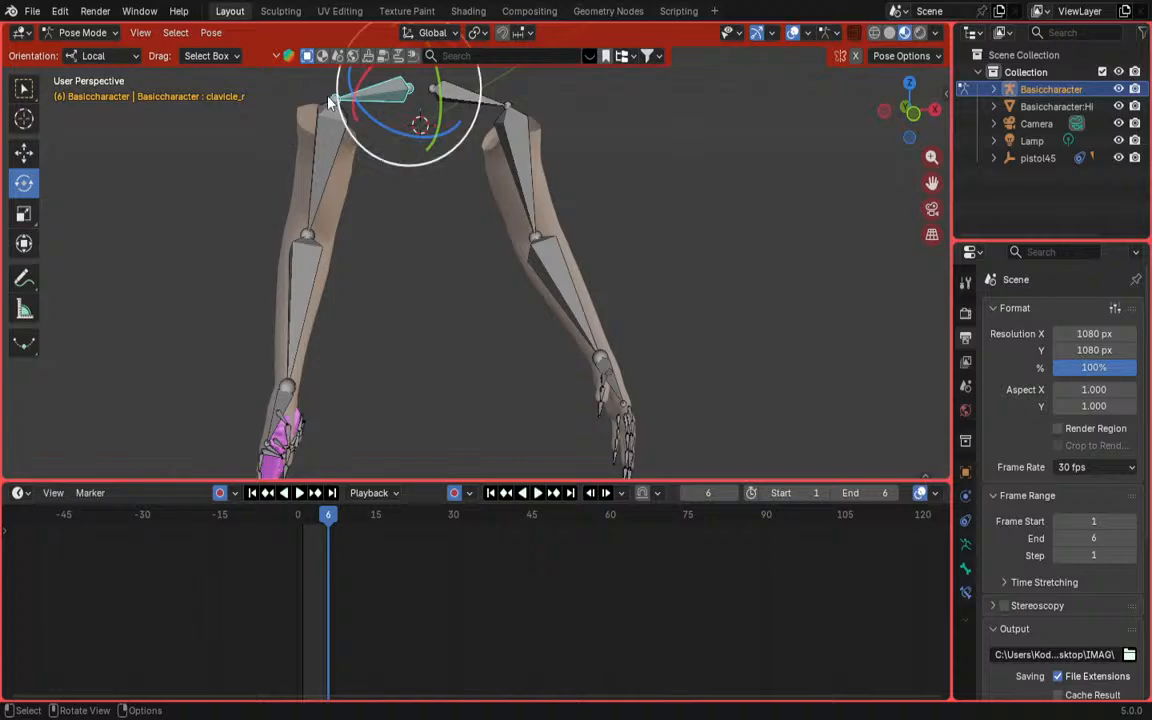
pyautogui.keyDown('shift'); pyautogui.moveTo(343, 198); pyautogui.dragTo(349, 226, button='middle'); pyautogui.keyUp('shift')
pyautogui.moveTo(295, 293); pyautogui.dragTo(413, 264, button='middle')
pyautogui.moveTo(428, 358); pyautogui.dragTo(483, 324, button='middle')
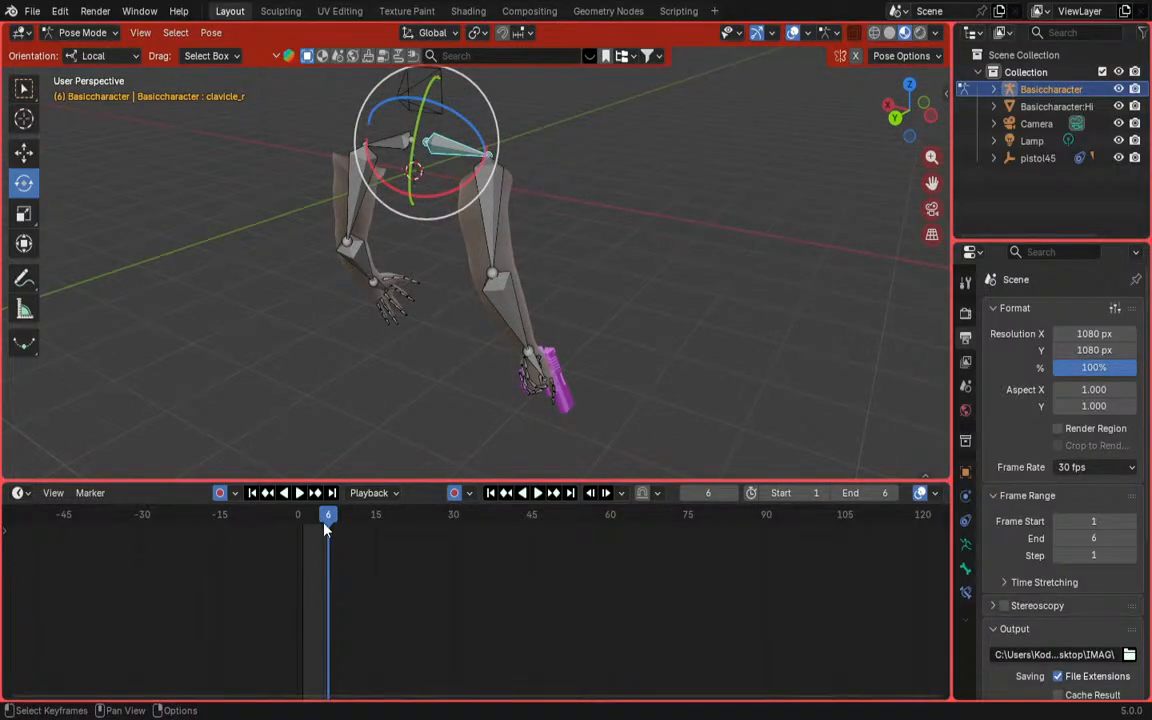
pyautogui.moveTo(325, 530); pyautogui.dragTo(303, 532)
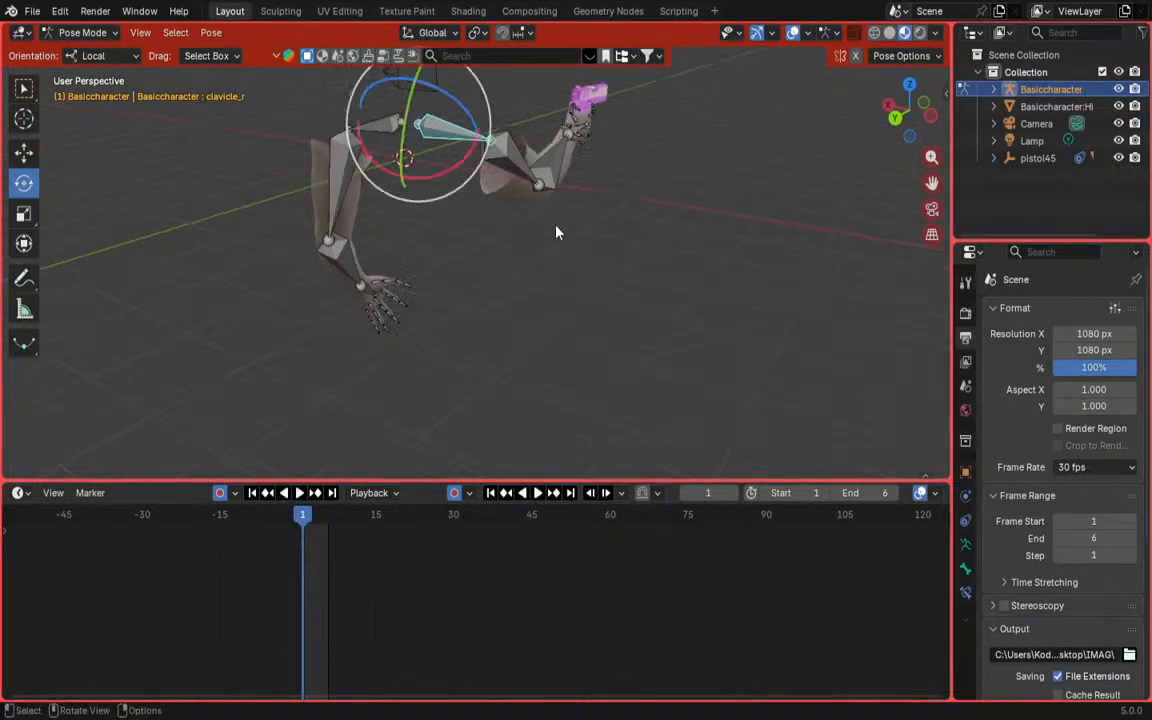
pyautogui.moveTo(557, 232); pyautogui.dragTo(396, 184, button='middle')
pyautogui.moveTo(309, 532)
pyautogui.mouseDown()
pyautogui.moveTo(326, 532)
pyautogui.moveTo(302, 515)
pyautogui.mouseUp()
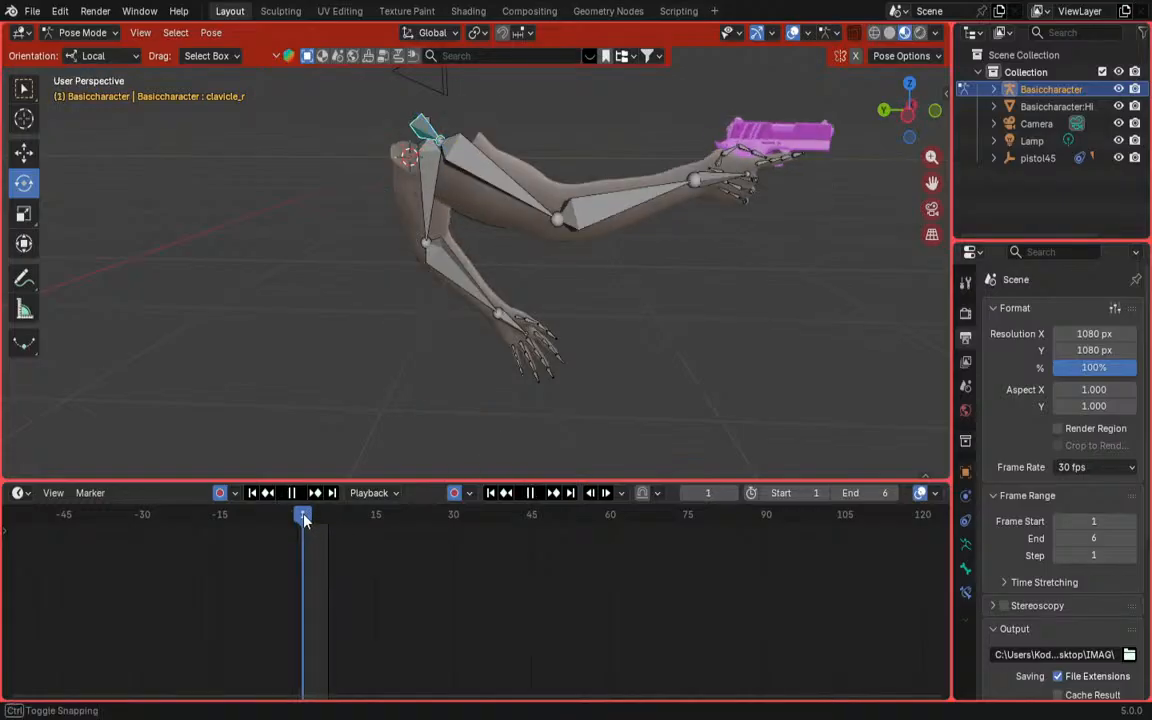
# Step: At frame 2, rotate the right hand bone upward with Global orientation so the pistol's muzzle tilts up
pyautogui.click(712, 187)
pyautogui.moveTo(661, 252); pyautogui.dragTo(550, 272, button='middle')
pyautogui.scroll(2, 388, 237)
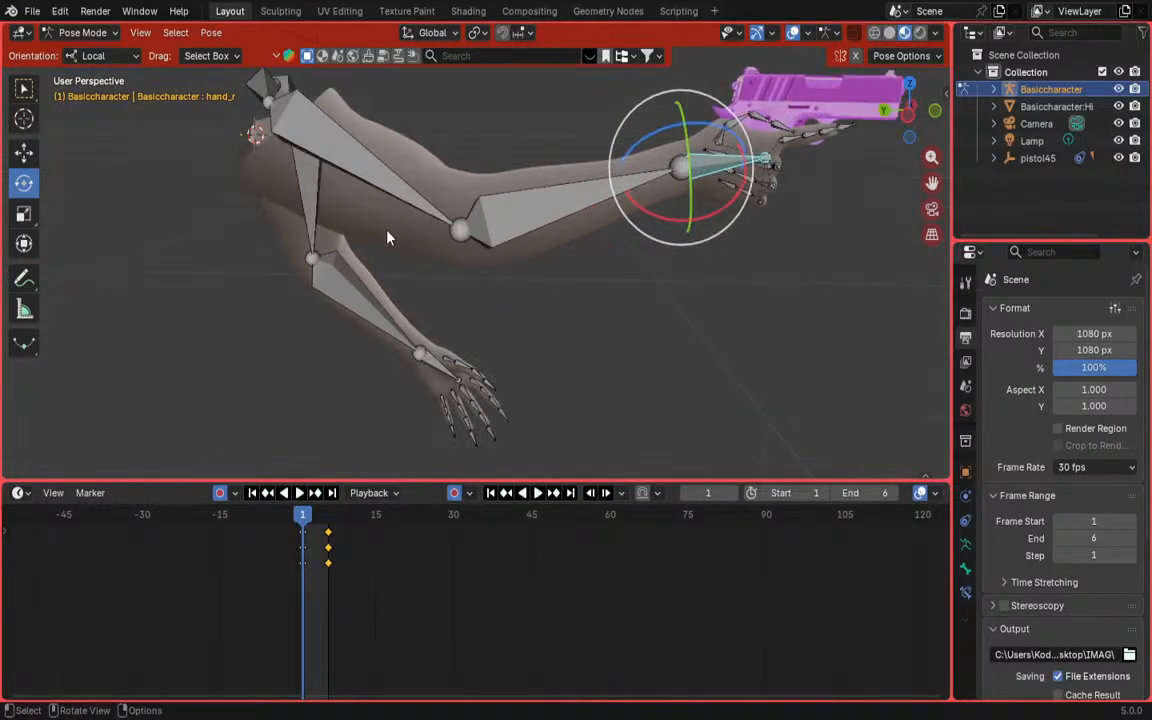
pyautogui.scroll(1, 381, 248)
pyautogui.moveTo(396, 248)
pyautogui.mouseDown(button='middle')
pyautogui.moveTo(512, 251)
pyautogui.moveTo(414, 261)
pyautogui.moveTo(396, 250)
pyautogui.mouseUp(button='middle')
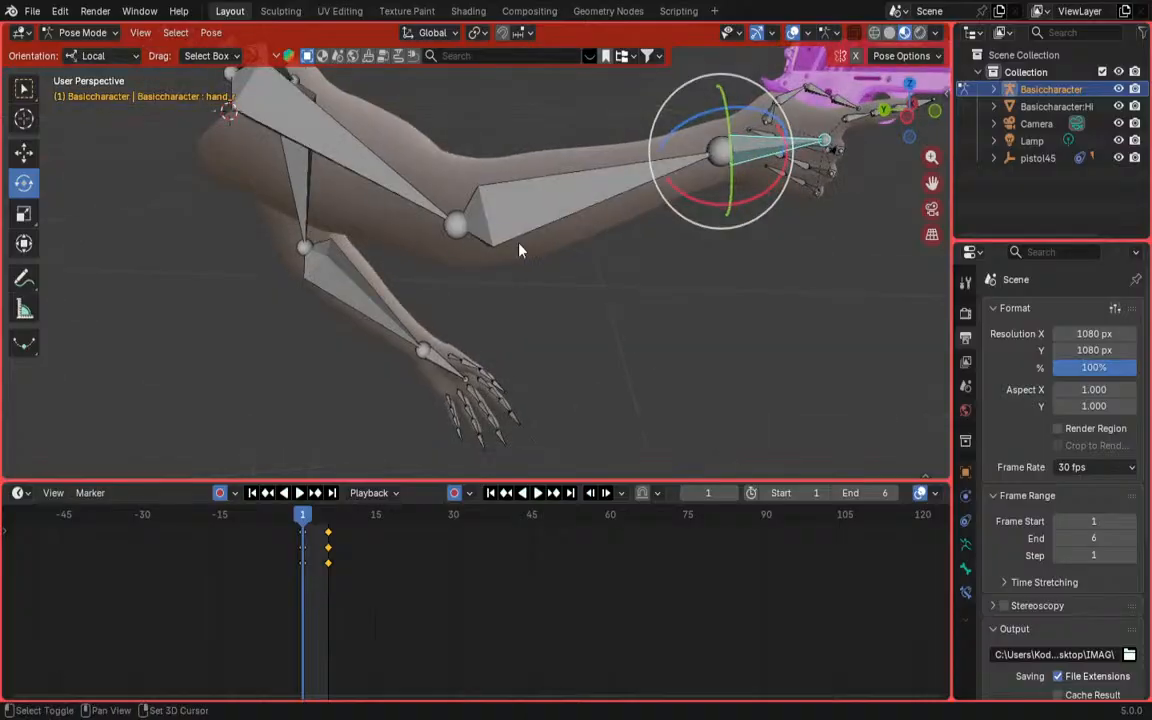
pyautogui.keyDown('shift'); pyautogui.moveTo(472, 248); pyautogui.dragTo(163, 303, button='middle'); pyautogui.keyUp('shift')
pyautogui.press('space')
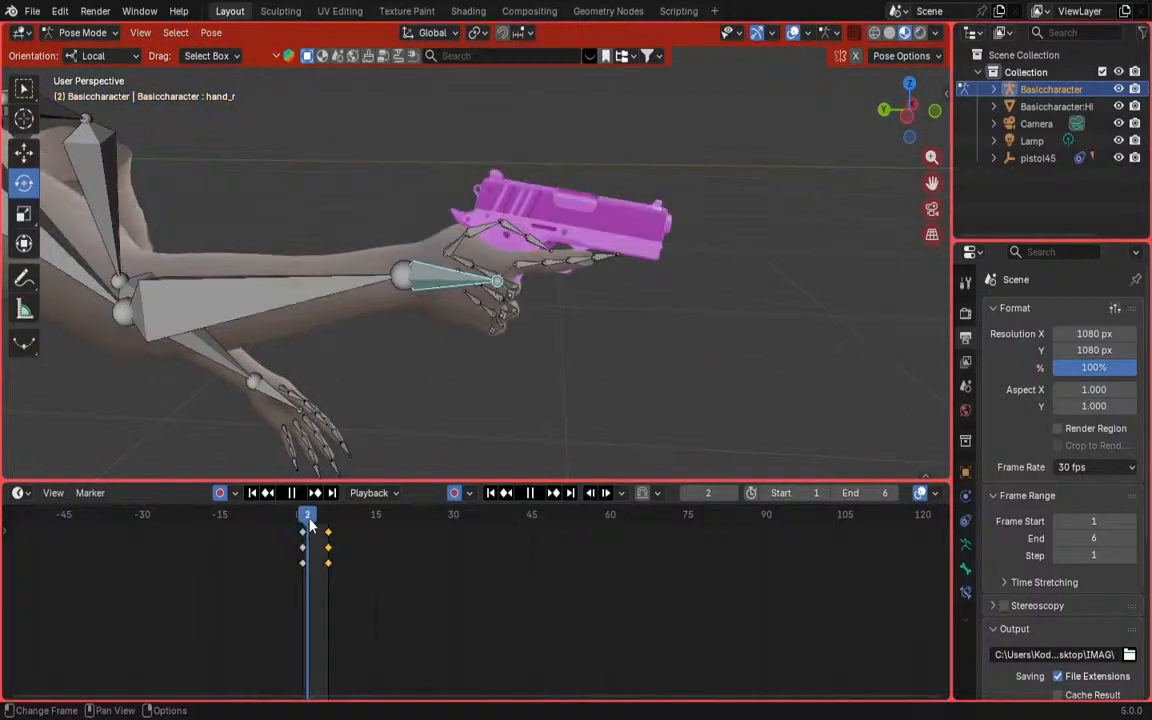
pyautogui.press('space')
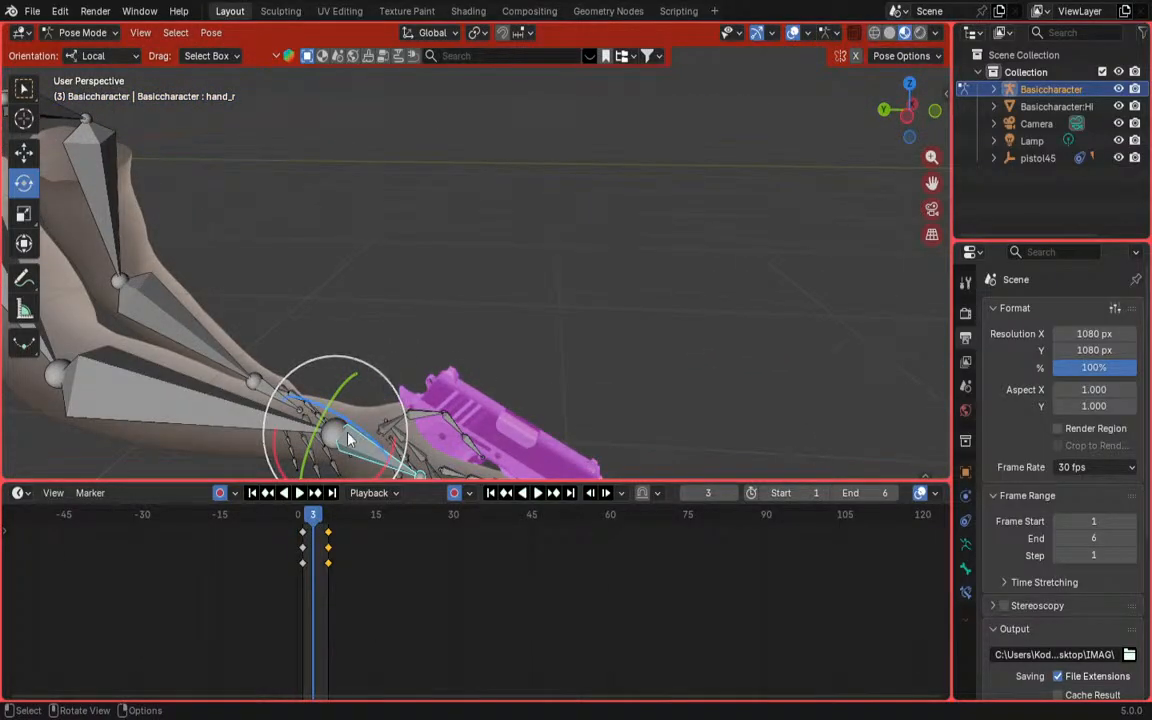
pyautogui.press('Left')
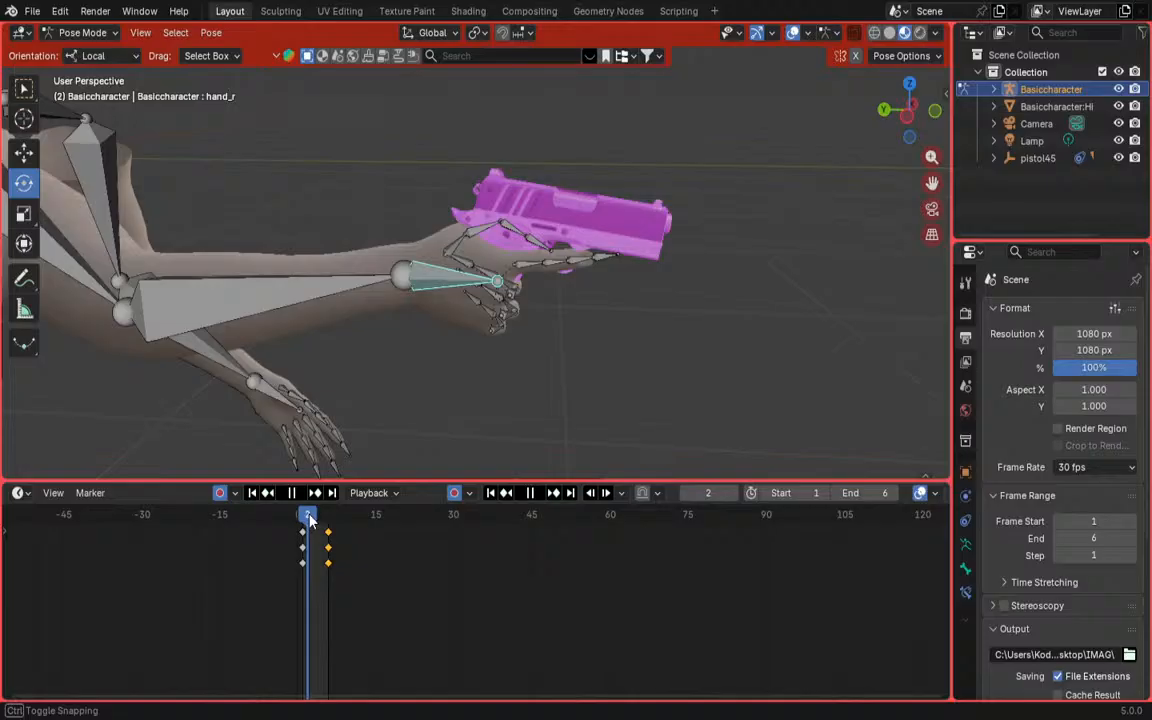
pyautogui.click(100, 55)
pyautogui.click(100, 75)
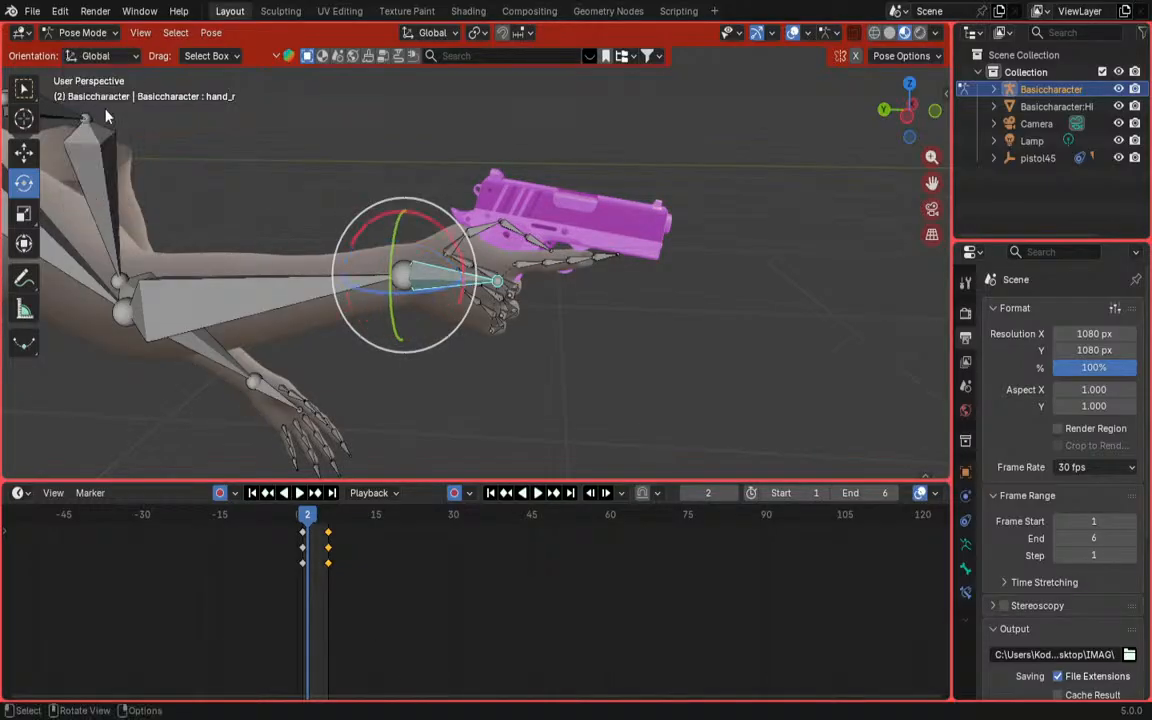
pyautogui.moveTo(437, 223); pyautogui.dragTo(398, 205)
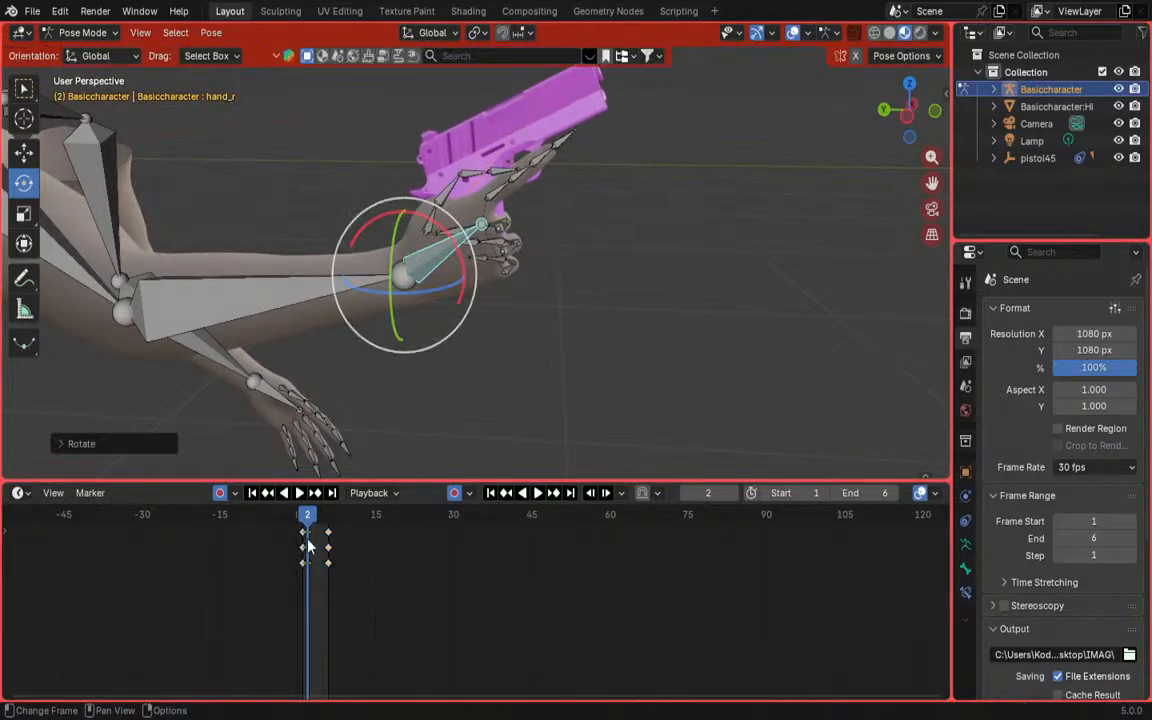
# Step: Play the animation from frame 1 repeatedly, mainly through the camera, to check the hand's tilt
pyautogui.moveTo(309, 516)
pyautogui.mouseDown()
pyautogui.moveTo(319, 514)
pyautogui.moveTo(299, 514)
pyautogui.mouseUp()
pyautogui.press('space')
pyautogui.press('space')
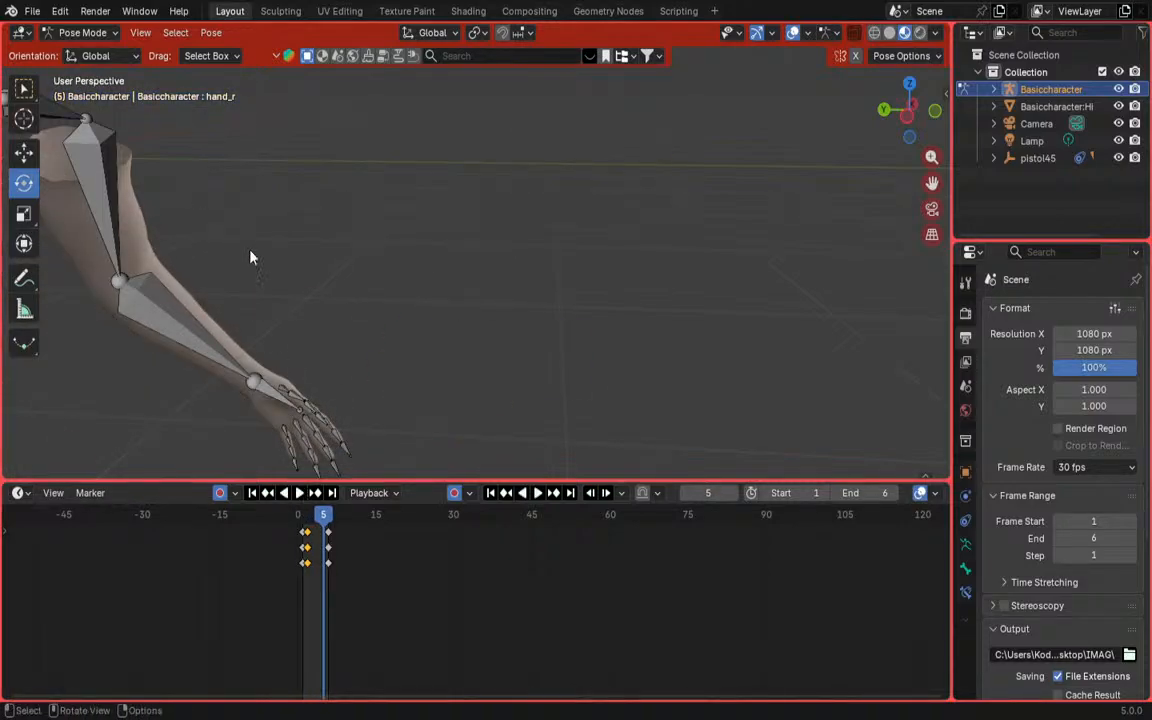
pyautogui.press('KP_0')
pyautogui.press('Home')
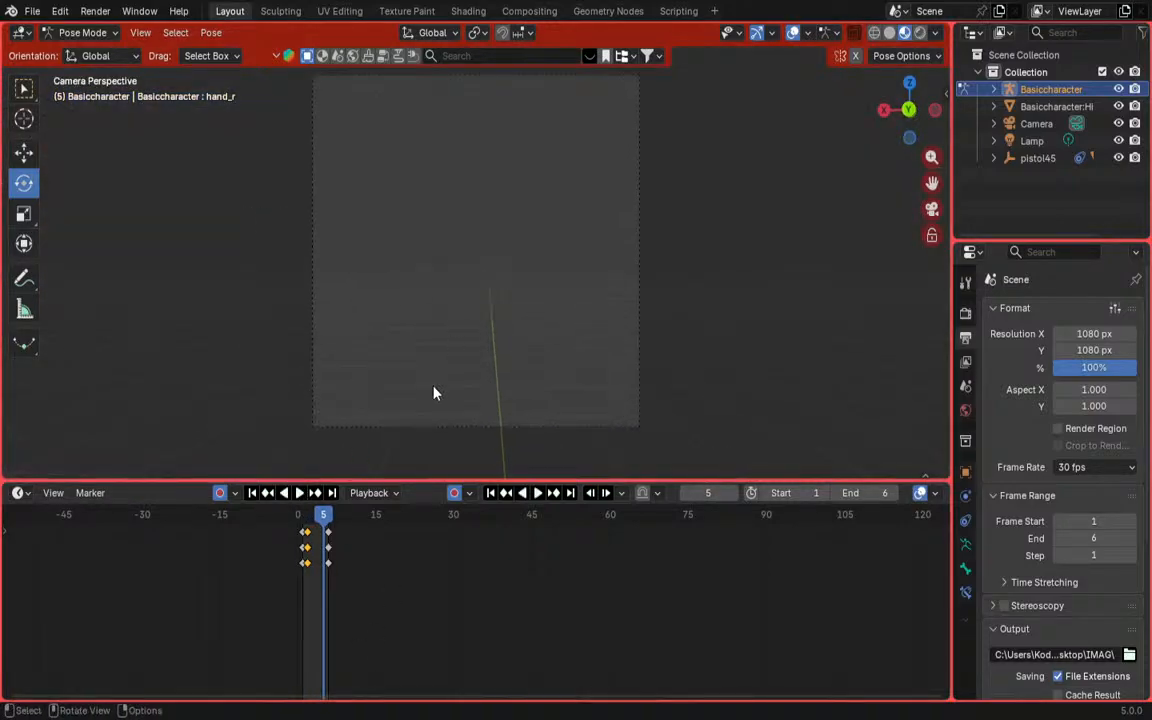
pyautogui.click(302, 513)
pyautogui.press('space')
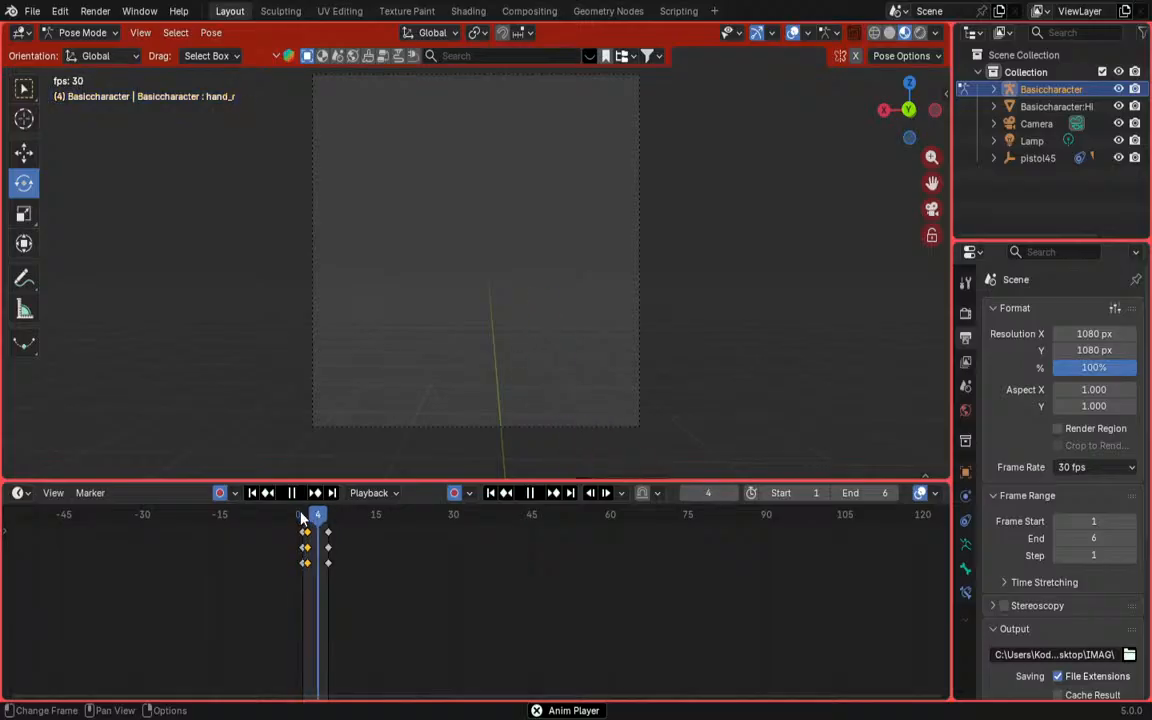
pyautogui.press('space')
pyautogui.click(302, 515)
pyautogui.press('space')
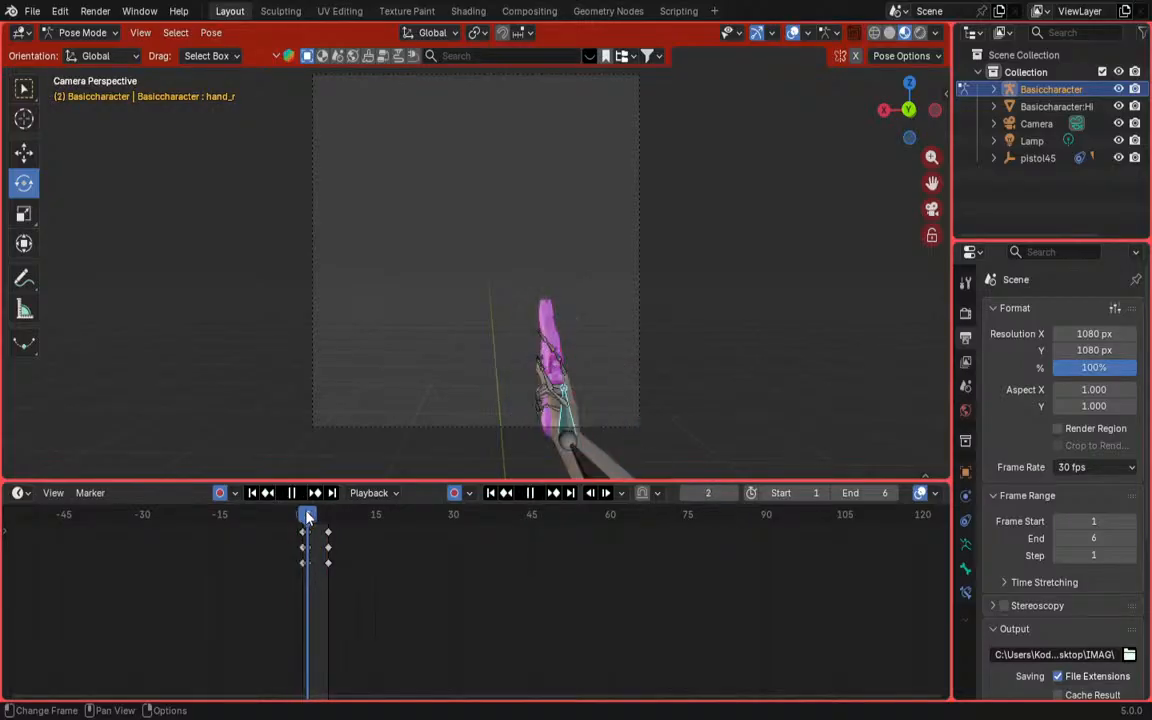
pyautogui.moveTo(306, 512); pyautogui.dragTo(303, 513)
pyautogui.press('space')
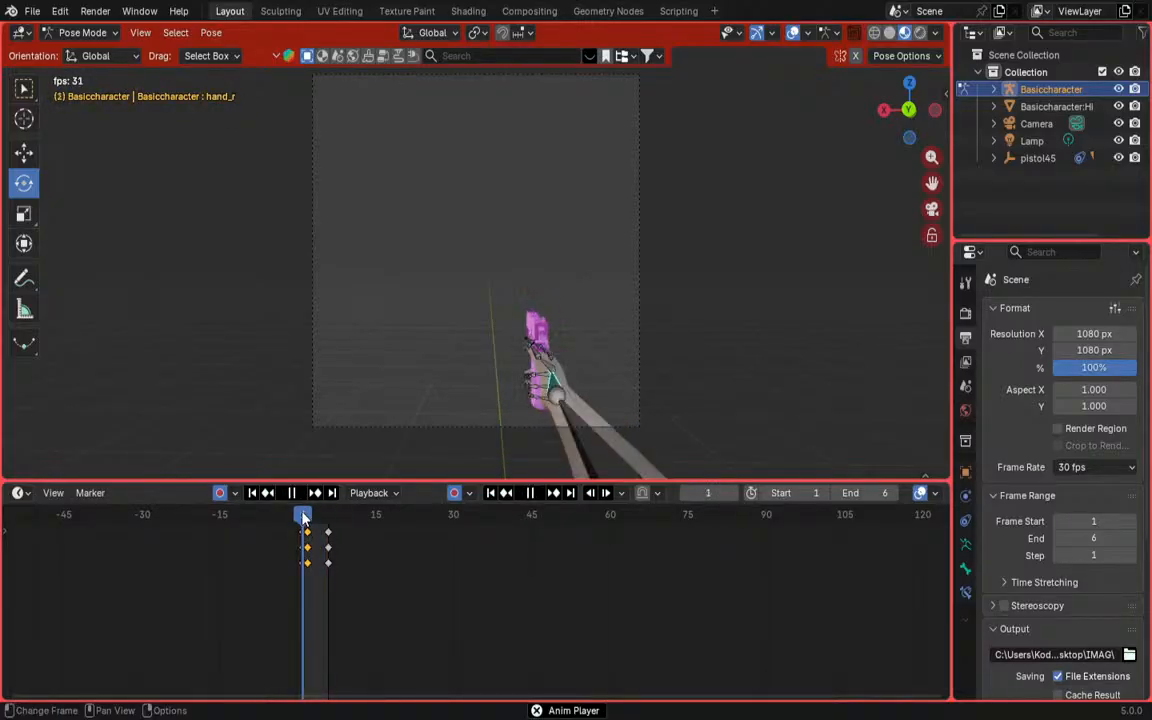
pyautogui.press('space')
# Step: Examine the camera's placement relative to the shoulders, arms and pistol at frame 1
pyautogui.scroll(-3, 334, 453)
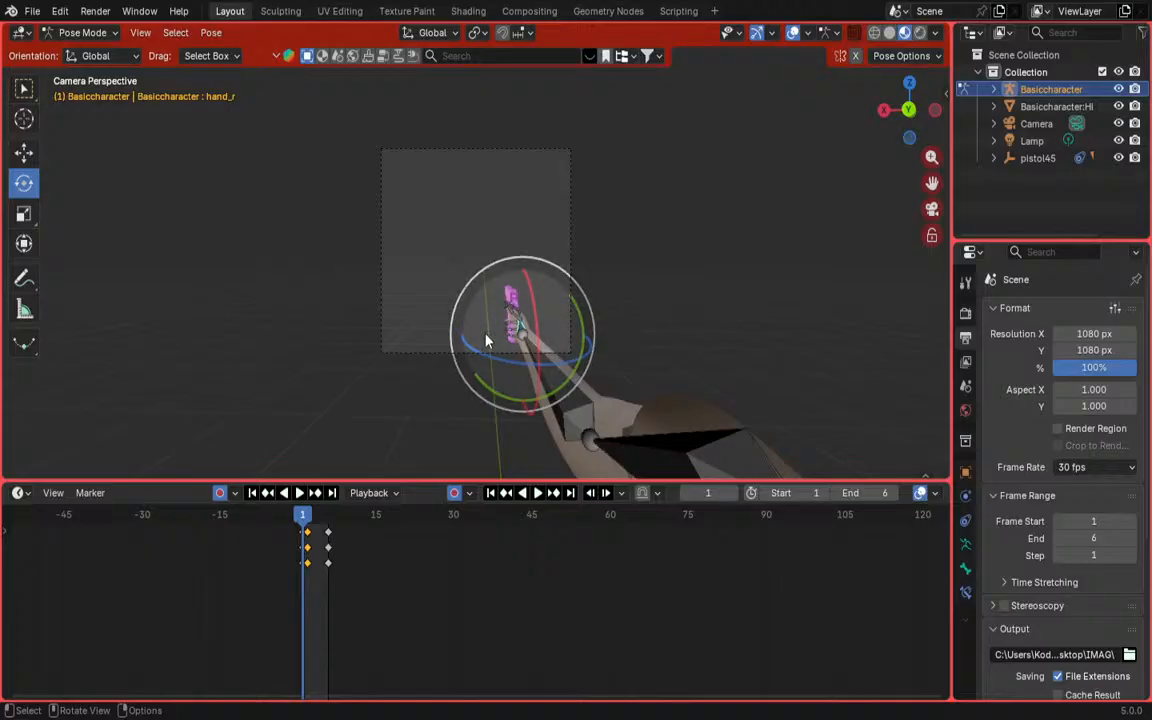
pyautogui.moveTo(453, 301); pyautogui.dragTo(296, 301, button='middle')
pyautogui.moveTo(296, 346); pyautogui.dragTo(311, 350, button='middle')
pyautogui.scroll(5, 311, 350)
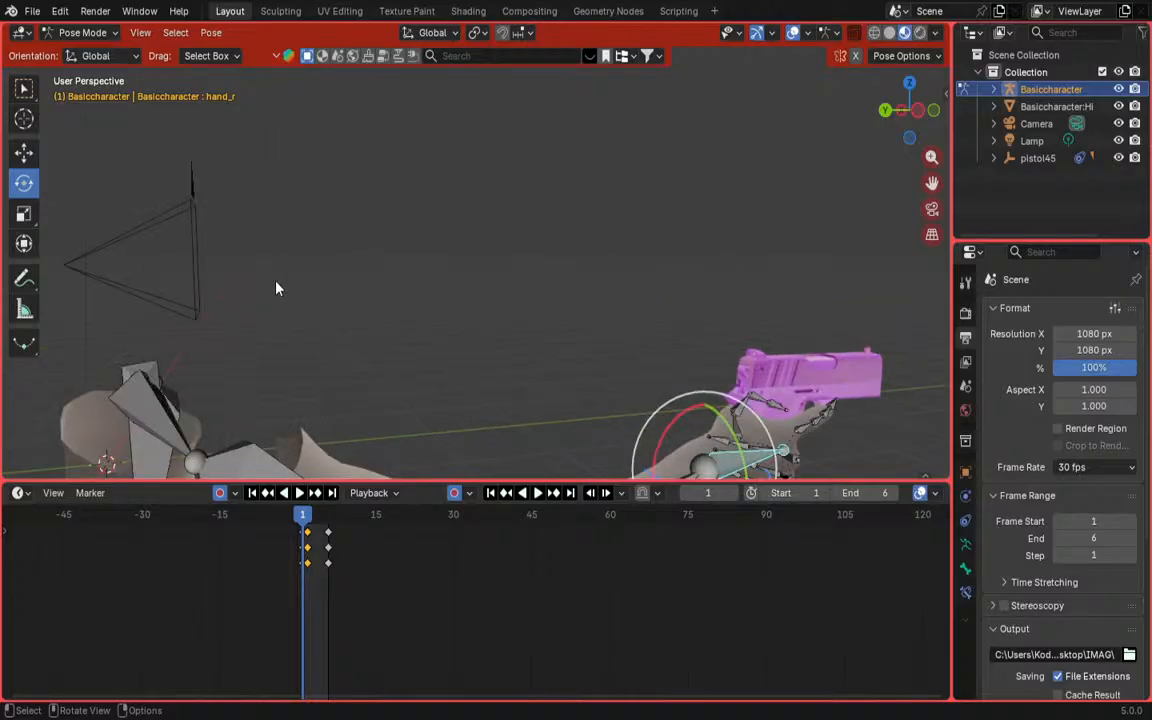
pyautogui.moveTo(276, 288); pyautogui.dragTo(316, 260, button='middle')
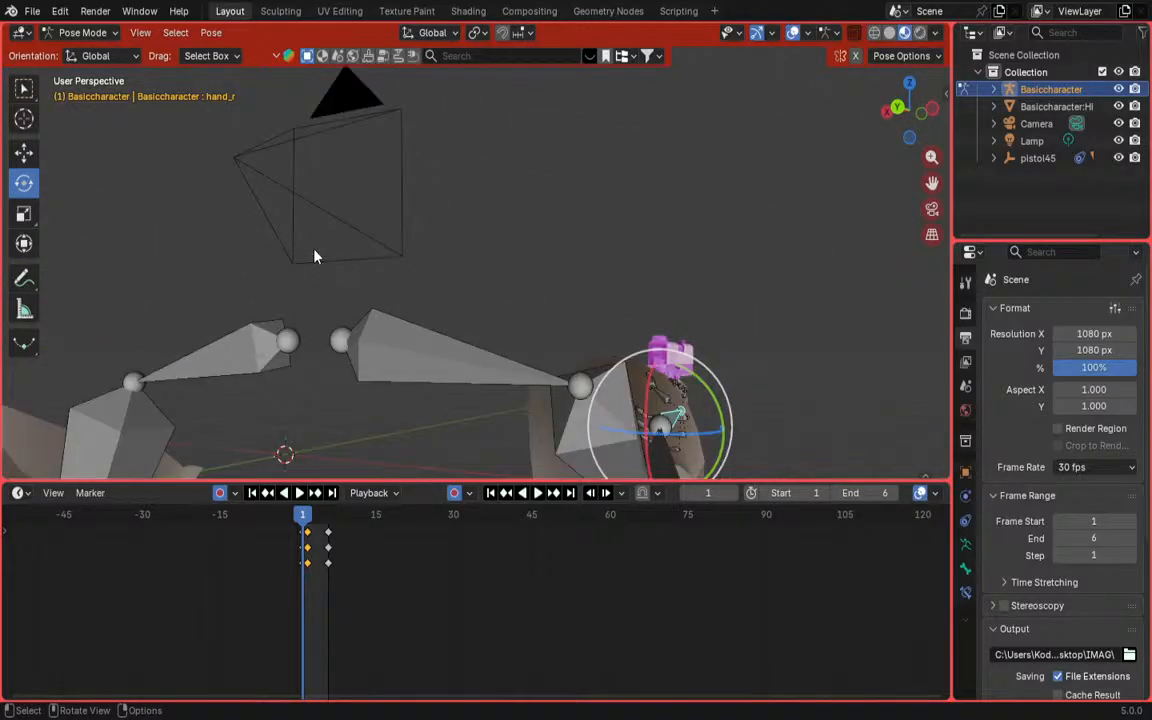
pyautogui.scroll(-2, 319, 268)
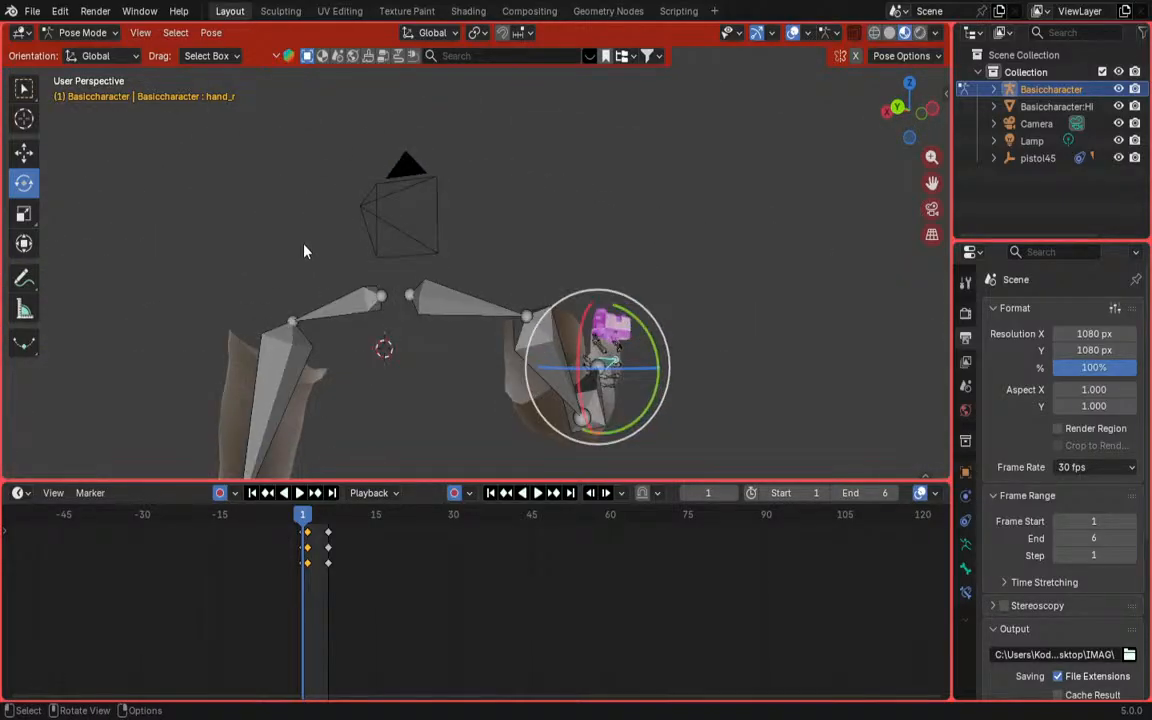
pyautogui.moveTo(305, 251); pyautogui.dragTo(360, 309, button='middle')
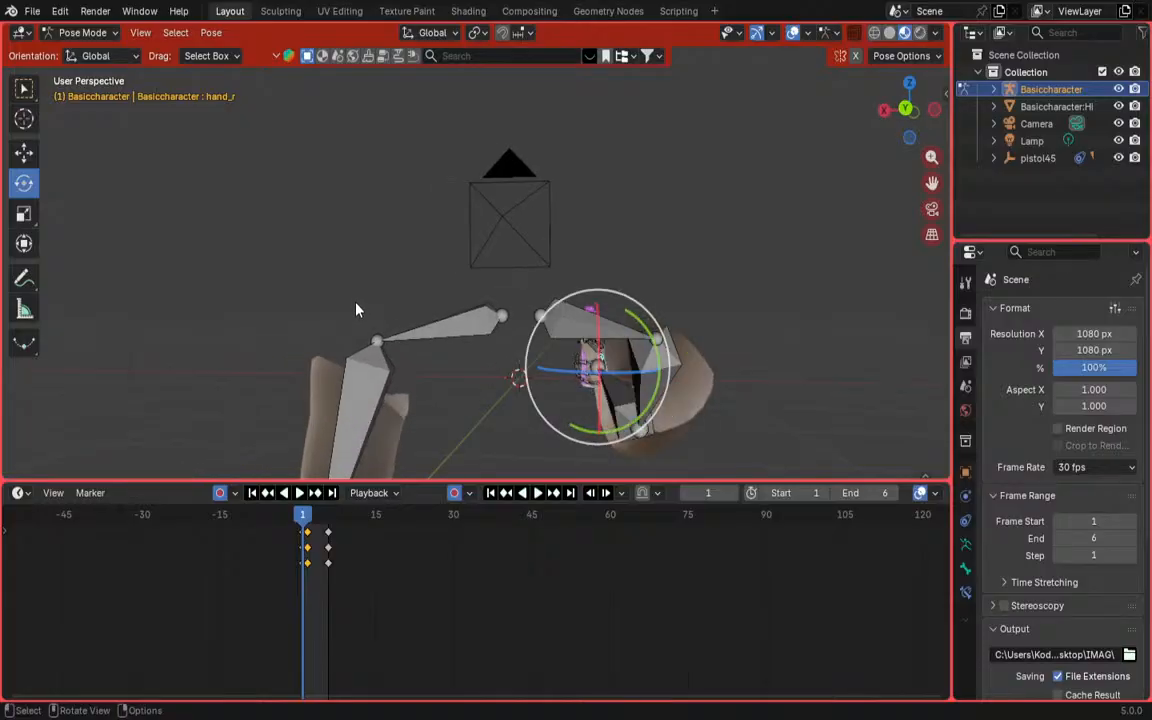
pyautogui.moveTo(404, 239); pyautogui.dragTo(249, 249, button='middle')
# Step: Play and scrub the arm animation in side view, ending at frame 6
pyautogui.press('space')
pyautogui.press('Escape')
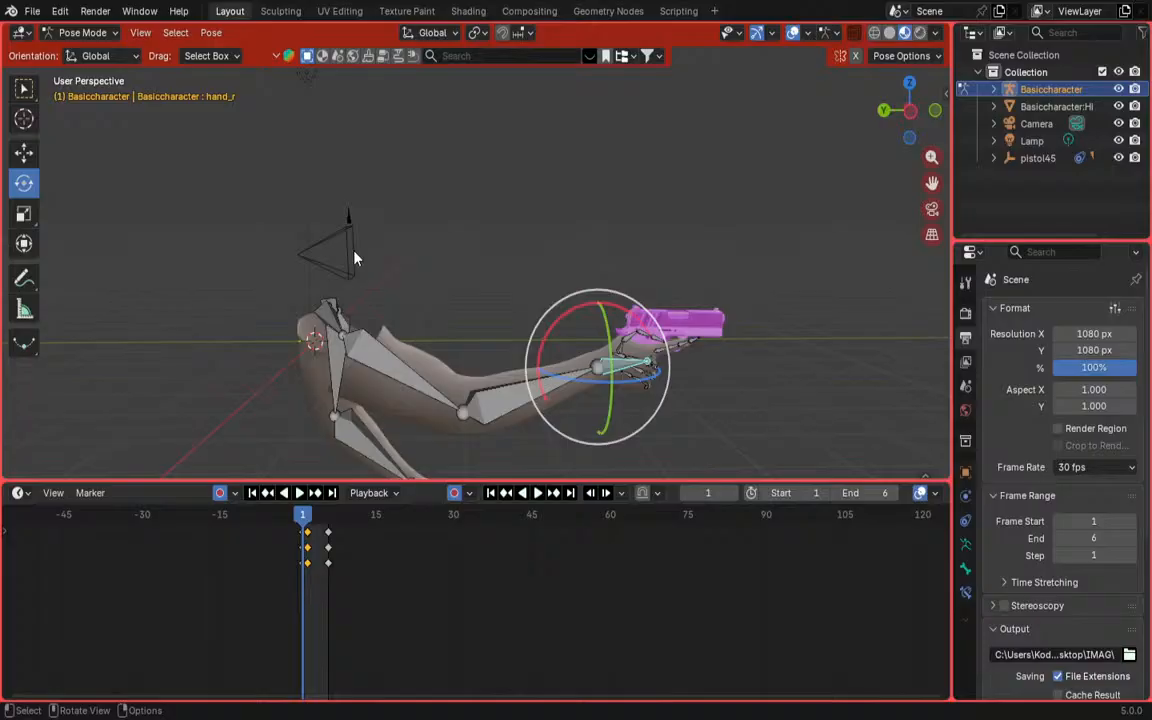
pyautogui.press('space')
pyautogui.press('space')
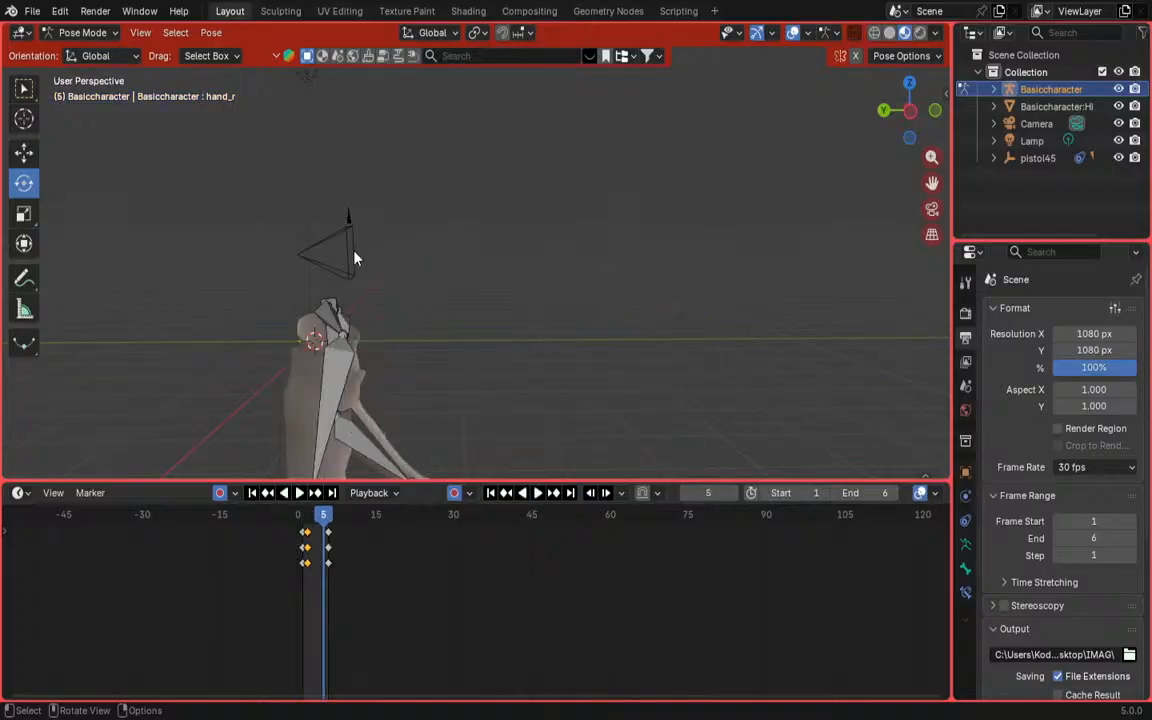
pyautogui.moveTo(303, 522); pyautogui.dragTo(328, 518)
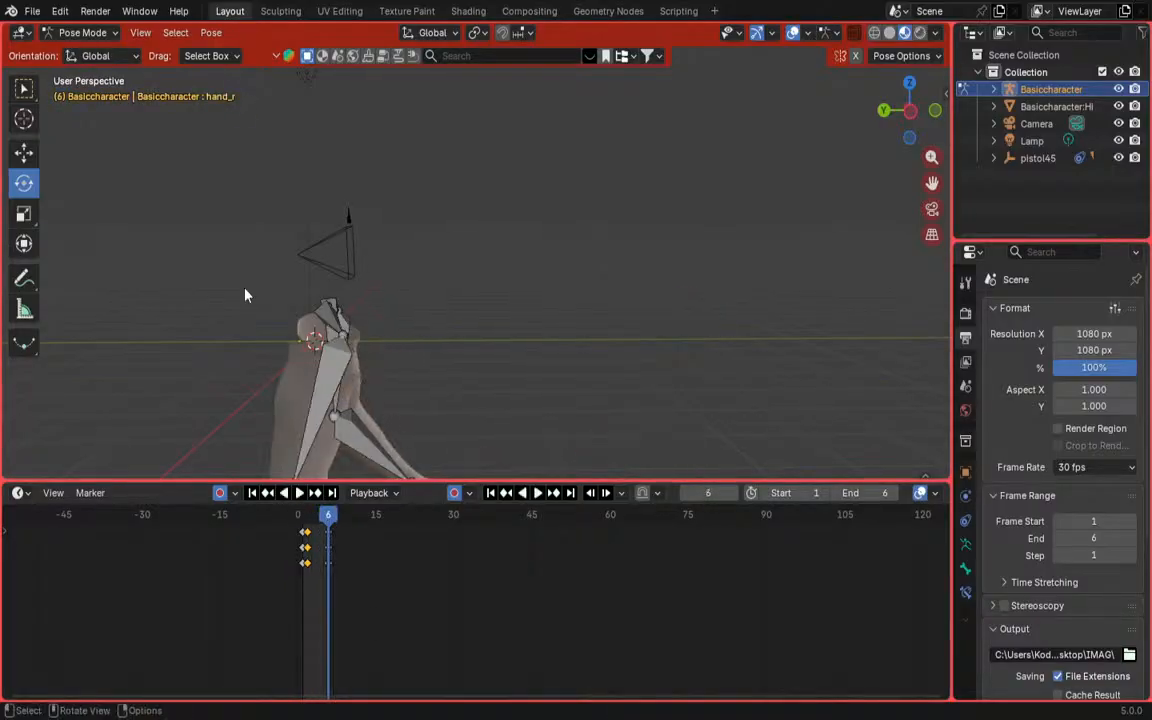
# Step: Start an export of the arm and pistol animation in FBX (.fbx) format
pyautogui.click(42, 15)
pyautogui.moveTo(130, 270)
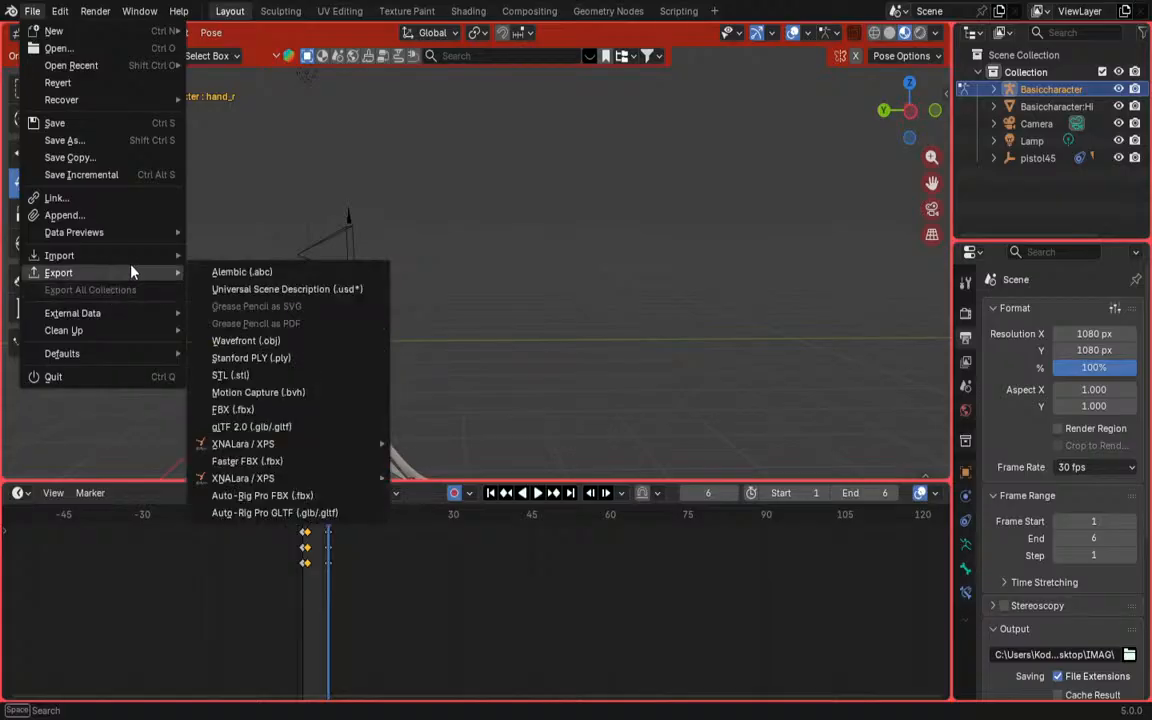
pyautogui.click(278, 410)
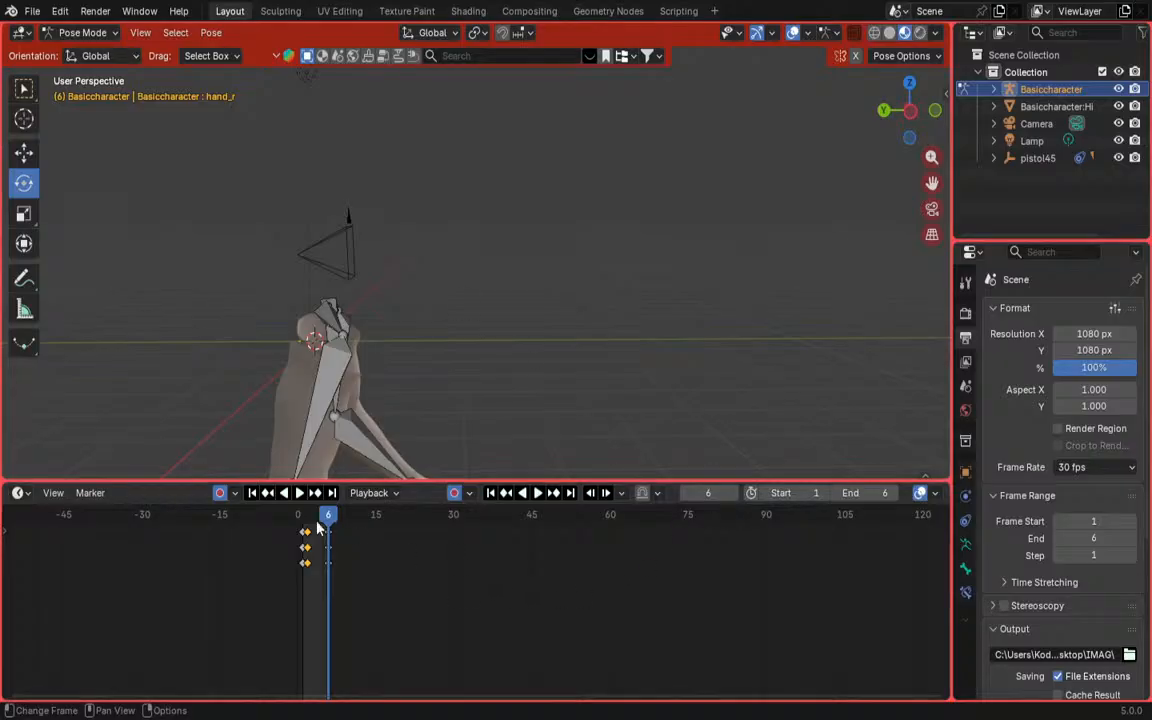
# Step: Return to frame 1, select all the arm bones and delete their keyframes after frame 1
pyautogui.moveTo(326, 519); pyautogui.dragTo(302, 530)
pyautogui.moveTo(361, 578); pyautogui.dragTo(286, 482)
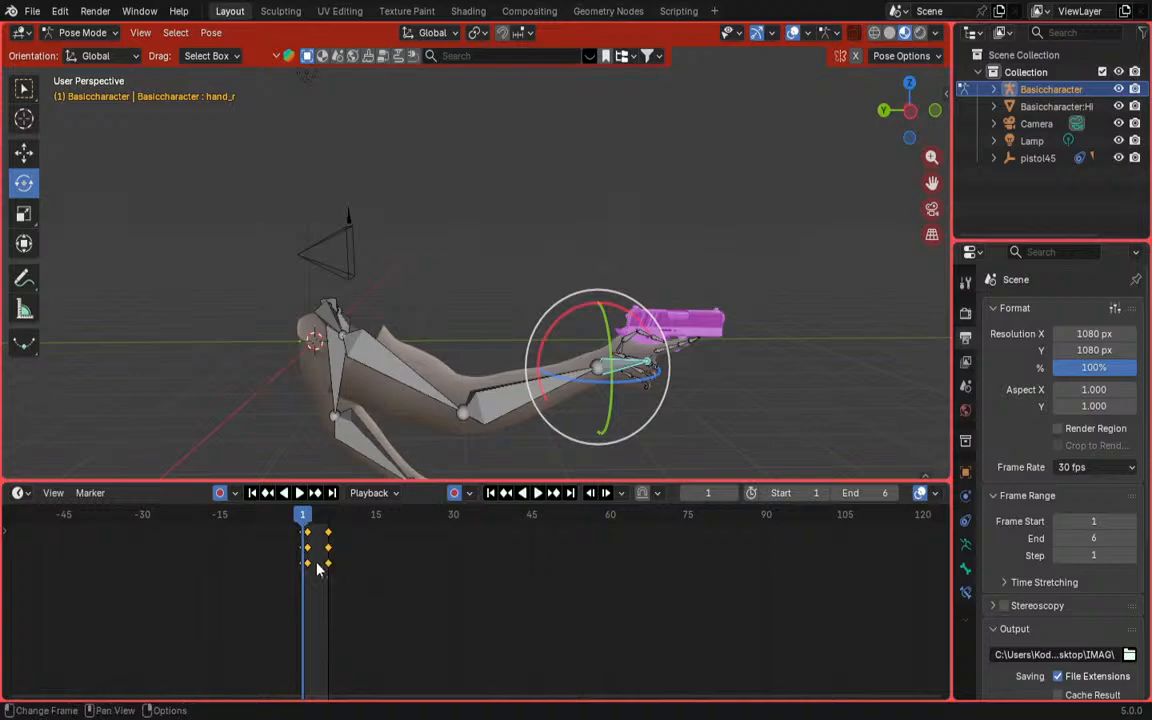
pyautogui.press('a')
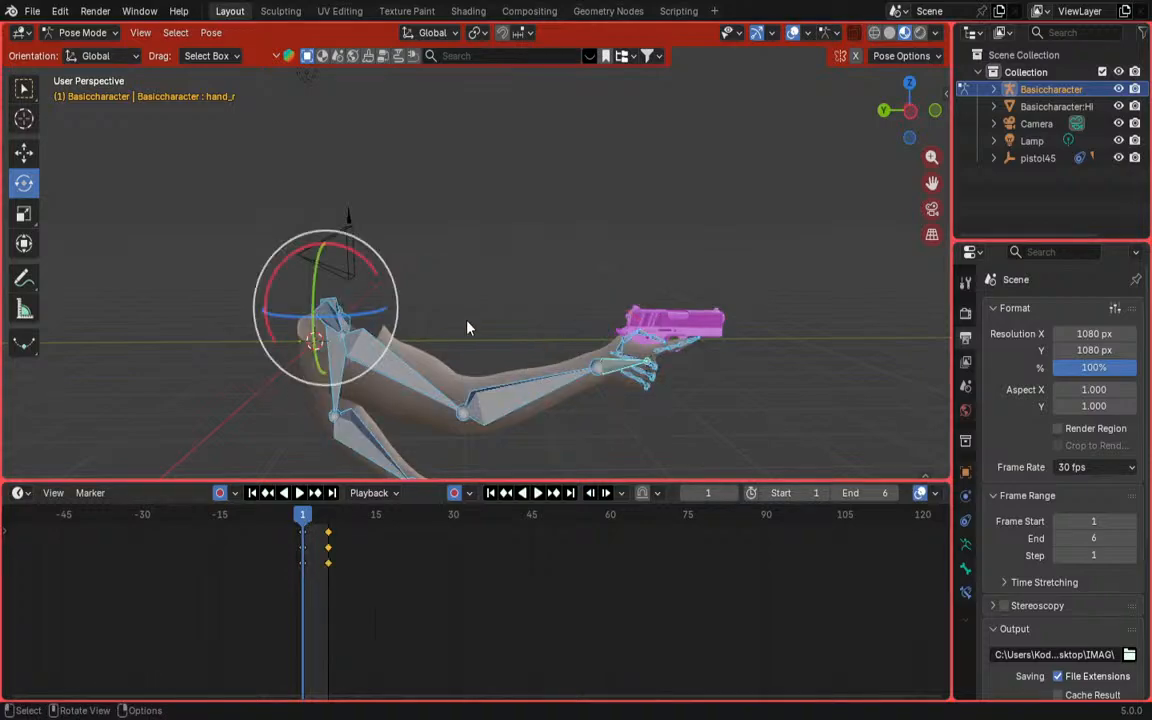
pyautogui.moveTo(403, 594); pyautogui.dragTo(323, 529)
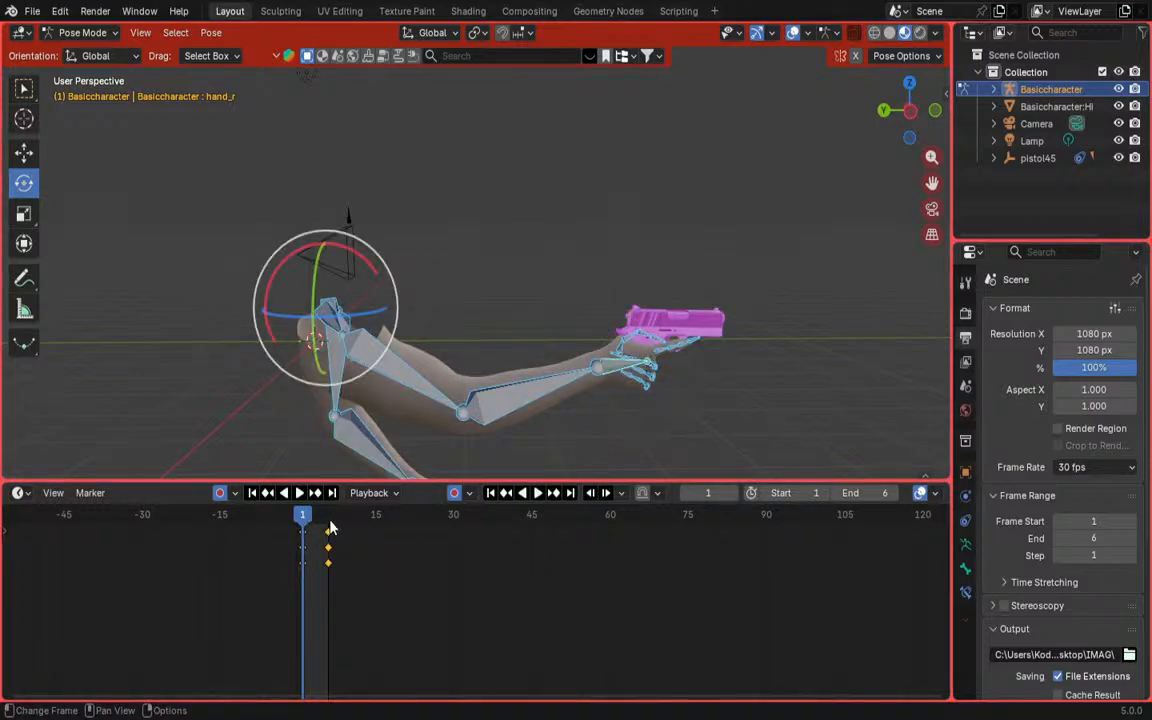
pyautogui.press('Delete')
pyautogui.scroll(4, 302, 571)
pyautogui.moveTo(311, 600); pyautogui.dragTo(361, 614, button='middle')
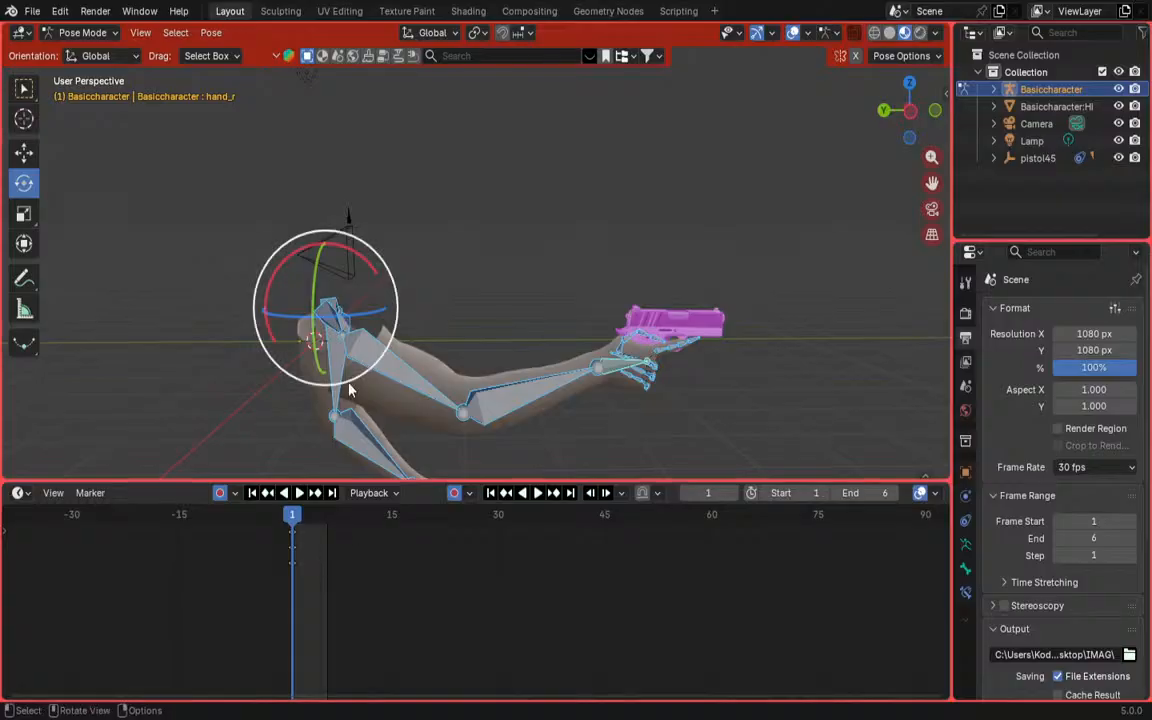
pyautogui.moveTo(355, 376); pyautogui.dragTo(276, 298, button='middle')
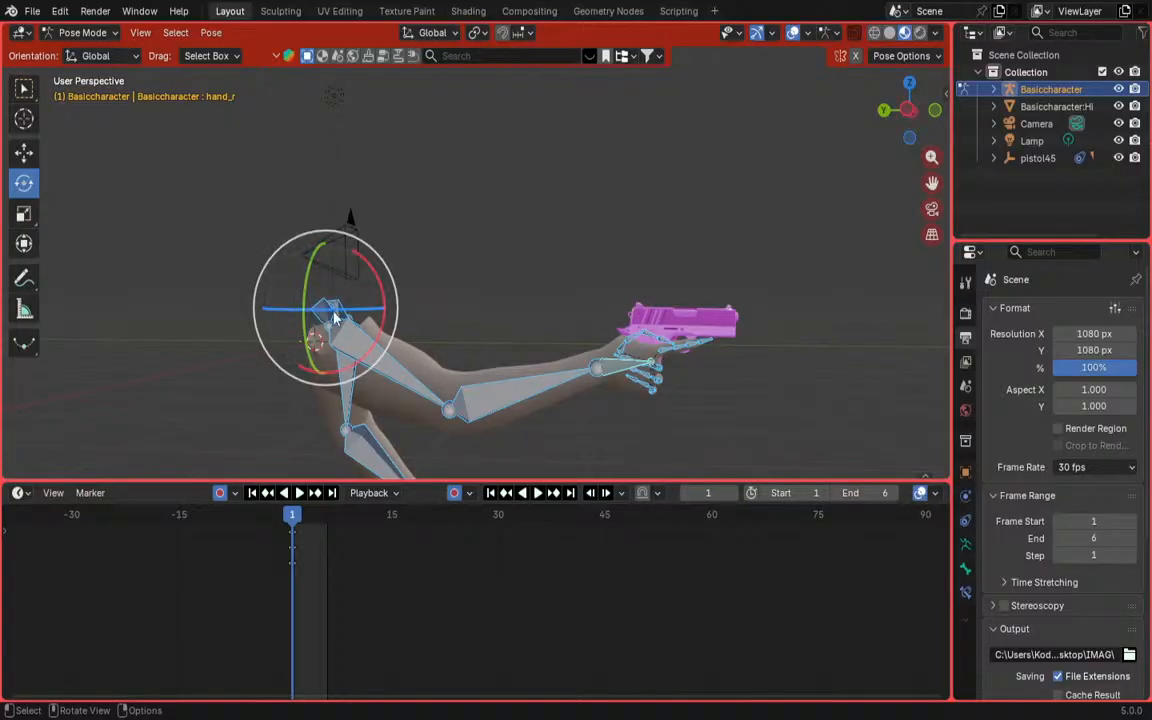
pyautogui.scroll(3, 260, 525)
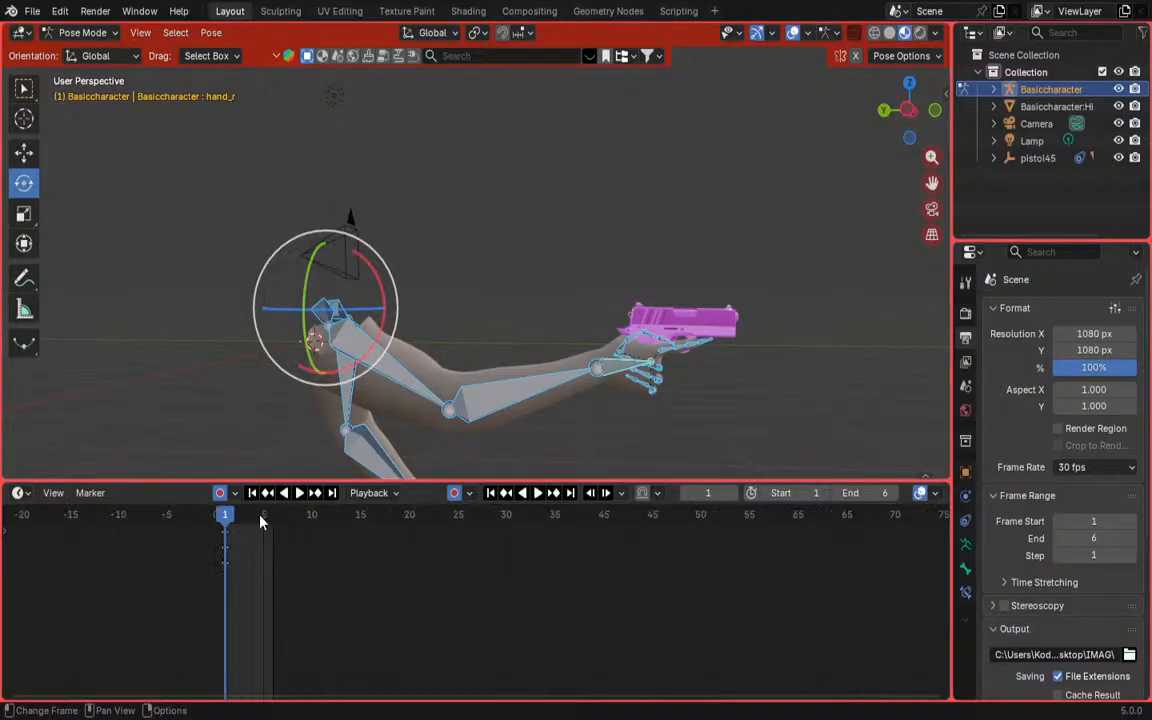
pyautogui.moveTo(201, 514); pyautogui.dragTo(352, 522, button='middle')
pyautogui.scroll(10, 352, 517)
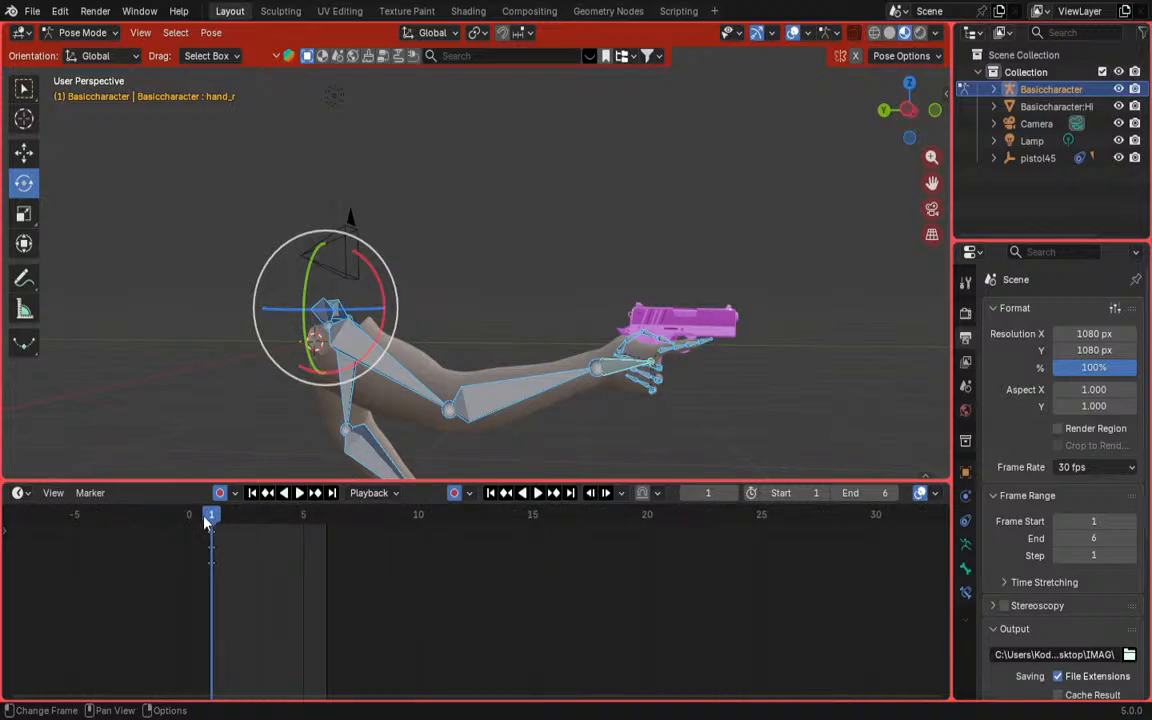
# Step: Keyframe the selected arm bones at frame 1, set the animation's end frame to 10 and go to frame 10
pyautogui.moveTo(206, 522); pyautogui.dragTo(263, 528, button='middle')
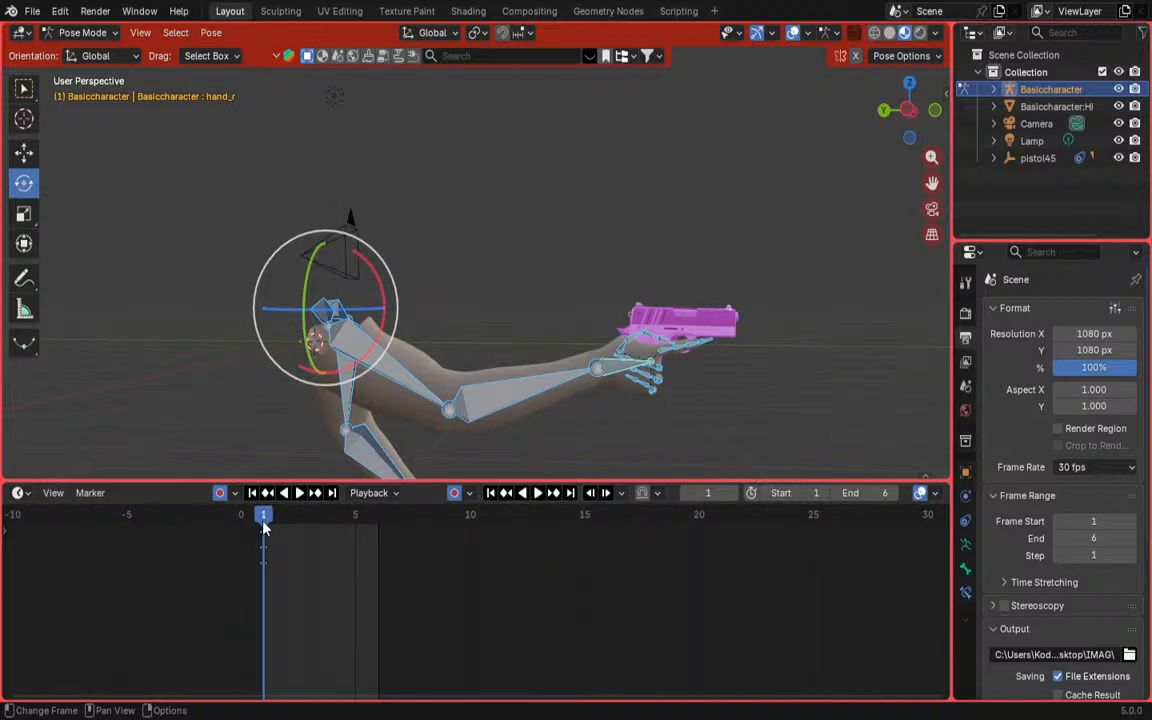
pyautogui.press('i')
pyautogui.moveTo(263, 528); pyautogui.dragTo(380, 525)
pyautogui.moveTo(870, 492)
pyautogui.mouseDown()
pyautogui.moveTo(915, 492)
pyautogui.moveTo(890, 492)
pyautogui.mouseUp()
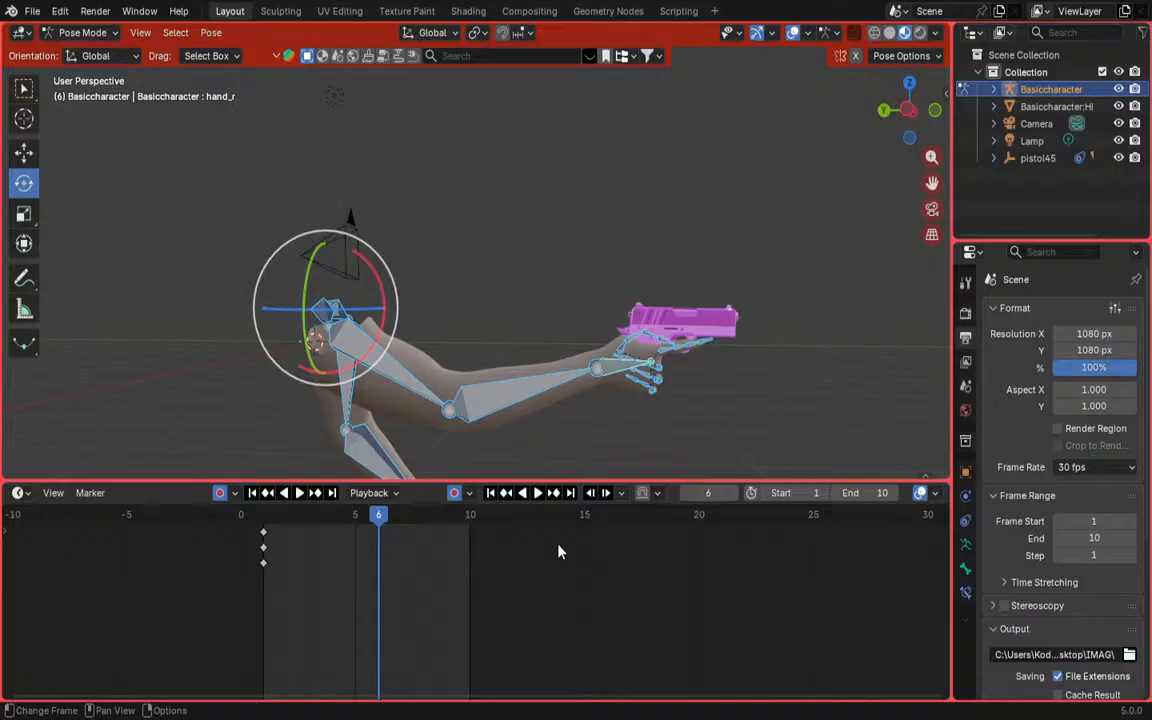
pyautogui.click(470, 519)
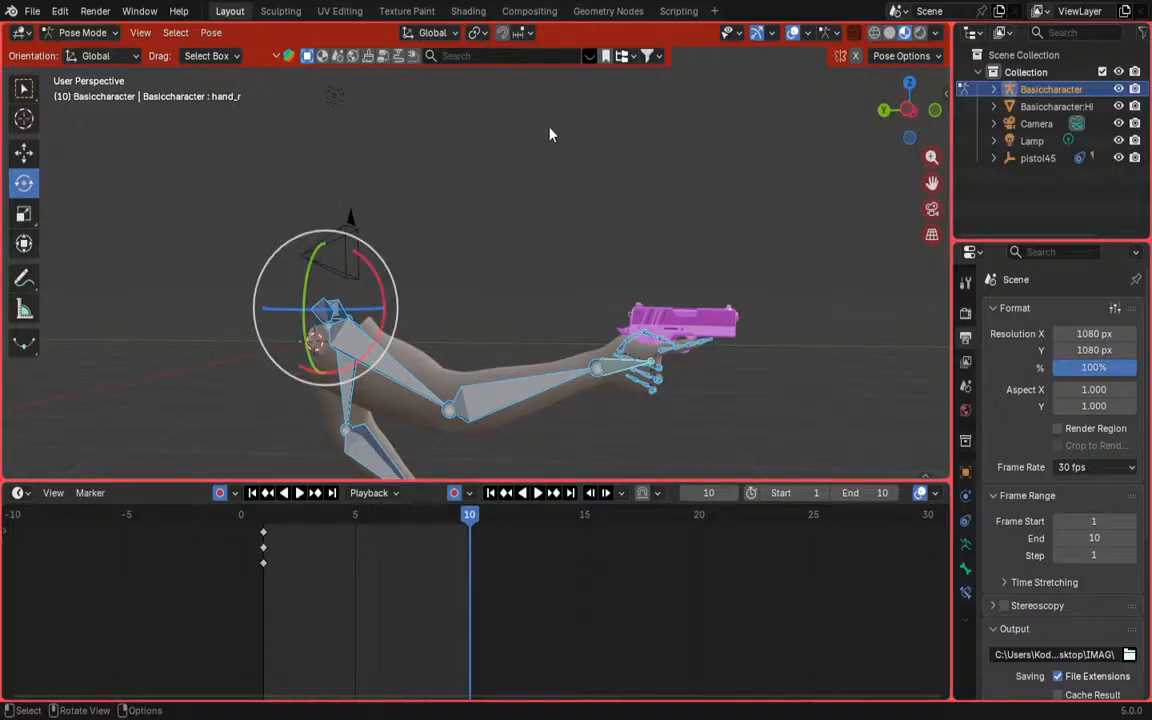
# Step: At frame 10, rotate the right forearm upward about the X axis and swing the right upper arm downward
pyautogui.click(520, 405)
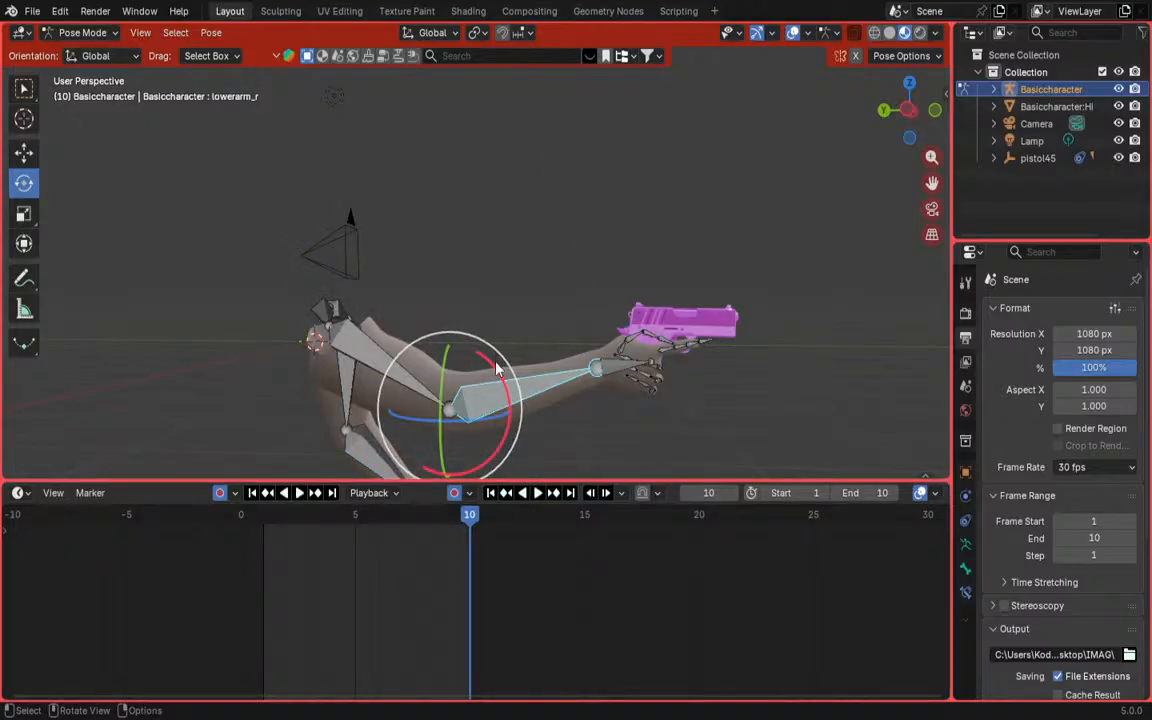
pyautogui.press('r')
pyautogui.press('x')
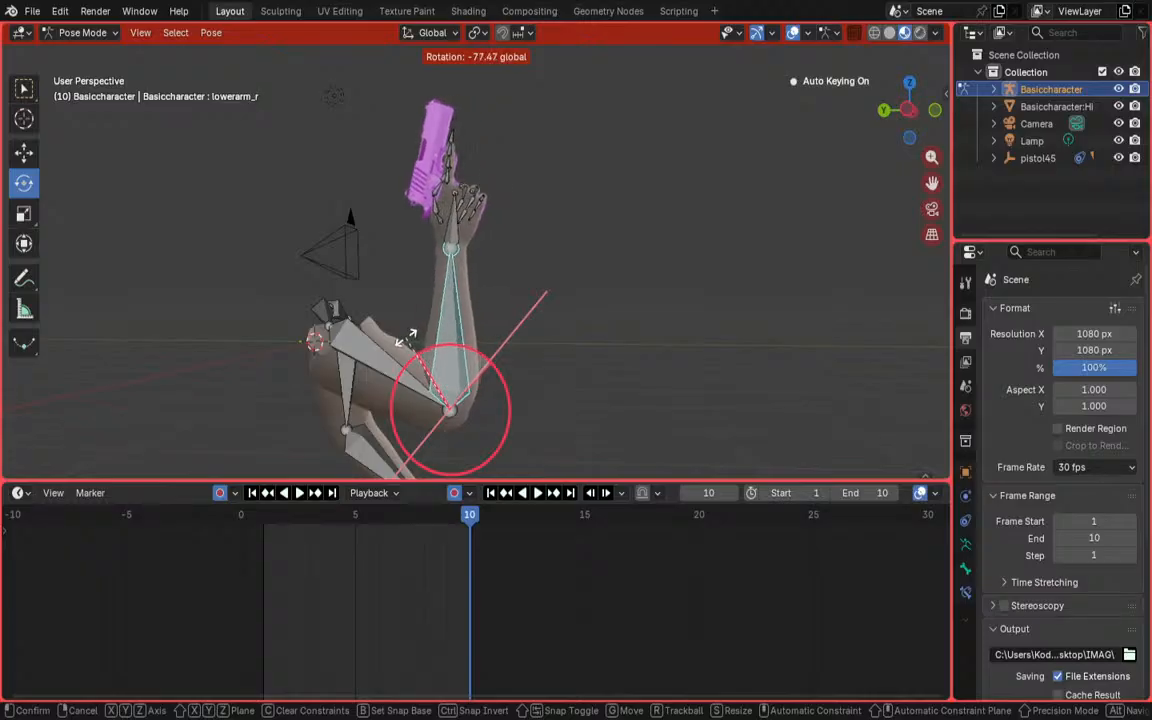
pyautogui.click(406, 334)
pyautogui.click(385, 320)
pyautogui.moveTo(385, 320); pyautogui.dragTo(350, 219)
pyautogui.moveTo(350, 219); pyautogui.dragTo(356, 327, button='middle')
pyautogui.moveTo(356, 327); pyautogui.dragTo(366, 324)
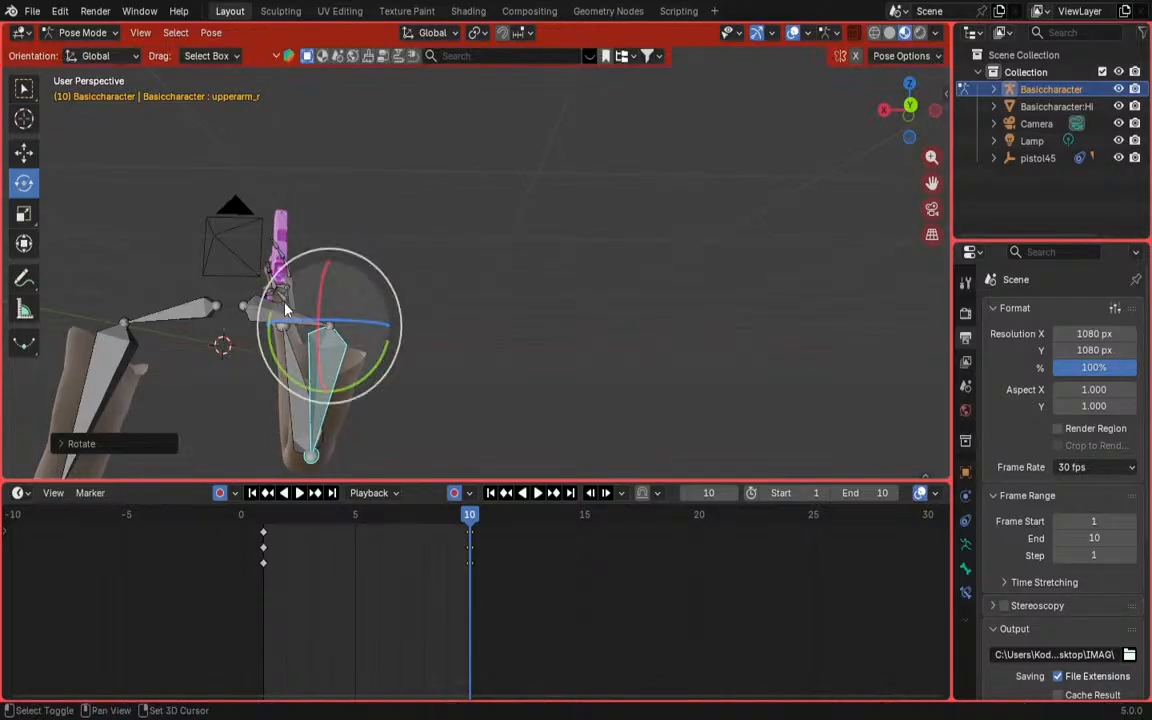
# Step: Rotate the right hand bone at frame 10 so the pistol levels out and points forward
pyautogui.moveTo(256, 272); pyautogui.dragTo(381, 296, button='middle')
pyautogui.scroll(5, 371, 190)
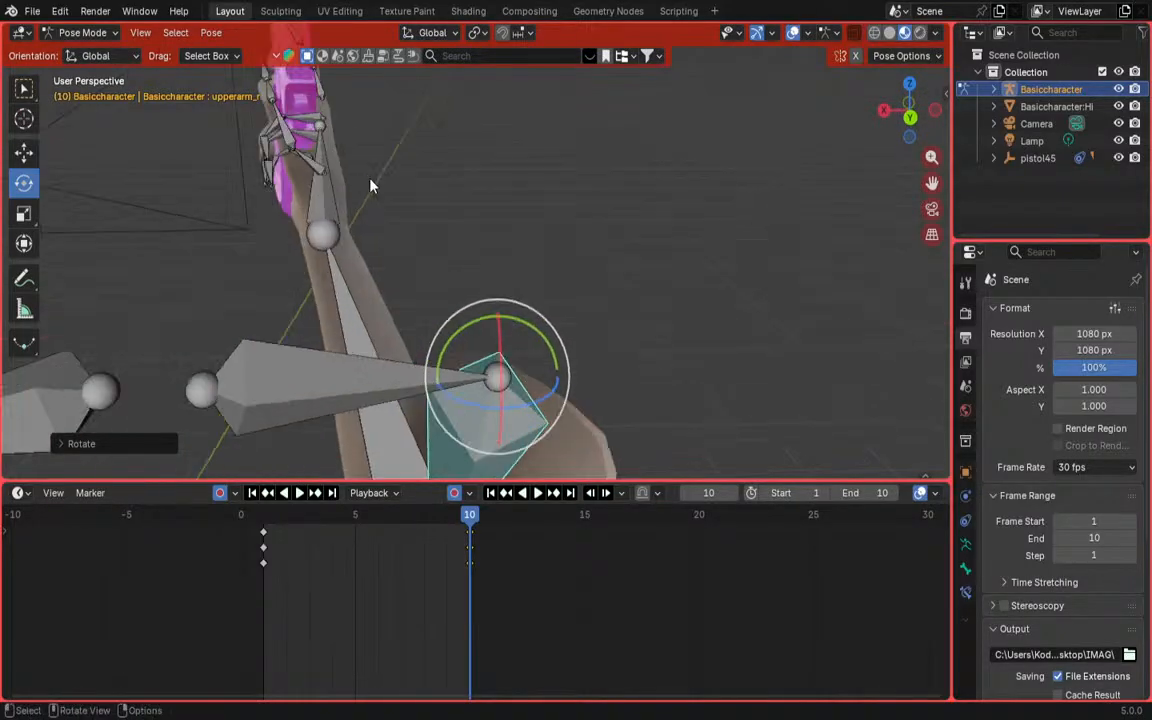
pyautogui.keyDown('shift'); pyautogui.moveTo(370, 185); pyautogui.dragTo(395, 250, button='middle'); pyautogui.keyUp('shift')
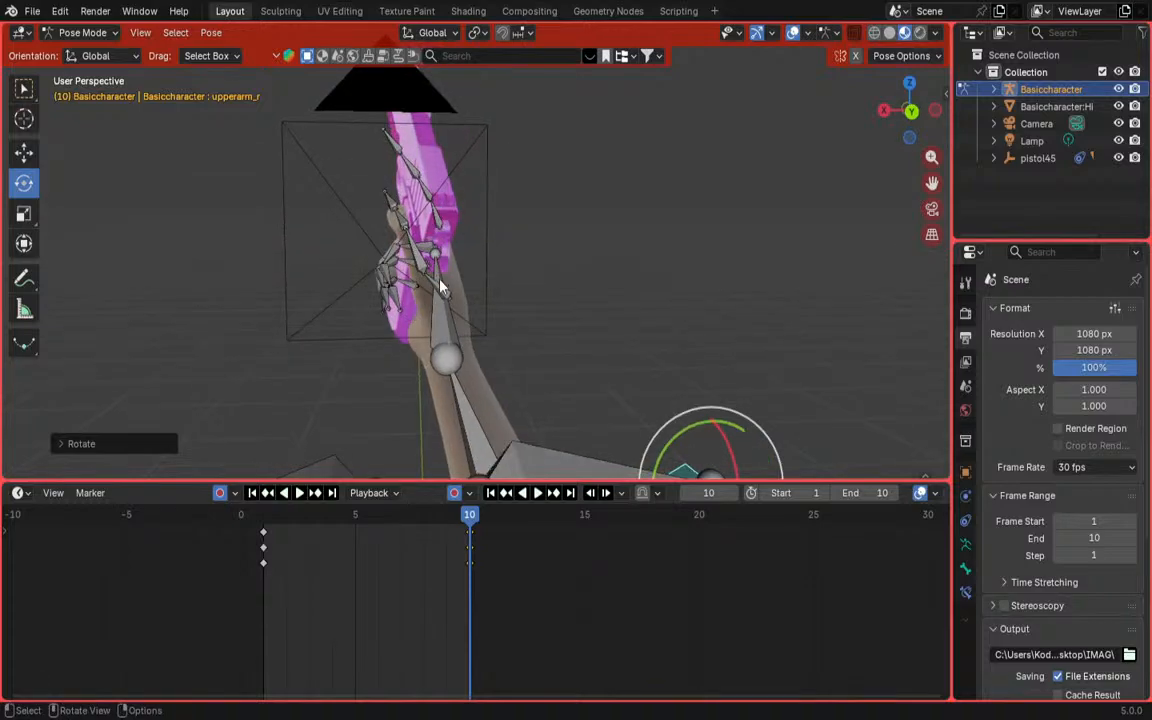
pyautogui.click(446, 330)
pyautogui.moveTo(417, 305); pyautogui.dragTo(448, 263)
pyautogui.moveTo(395, 295)
pyautogui.mouseDown()
pyautogui.moveTo(386, 309)
pyautogui.moveTo(427, 352)
pyautogui.moveTo(394, 316)
pyautogui.mouseUp()
pyautogui.moveTo(400, 285); pyautogui.dragTo(424, 298, button='middle')
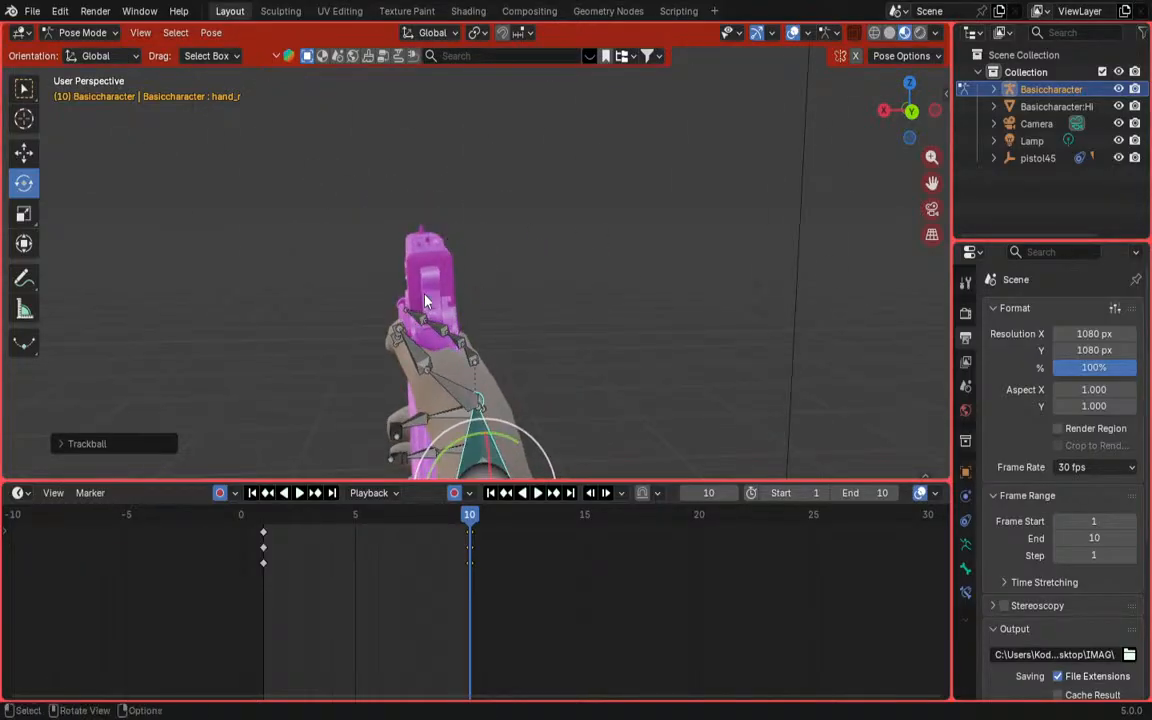
pyautogui.moveTo(453, 412); pyautogui.dragTo(464, 459)
pyautogui.scroll(-5, 280, 350)
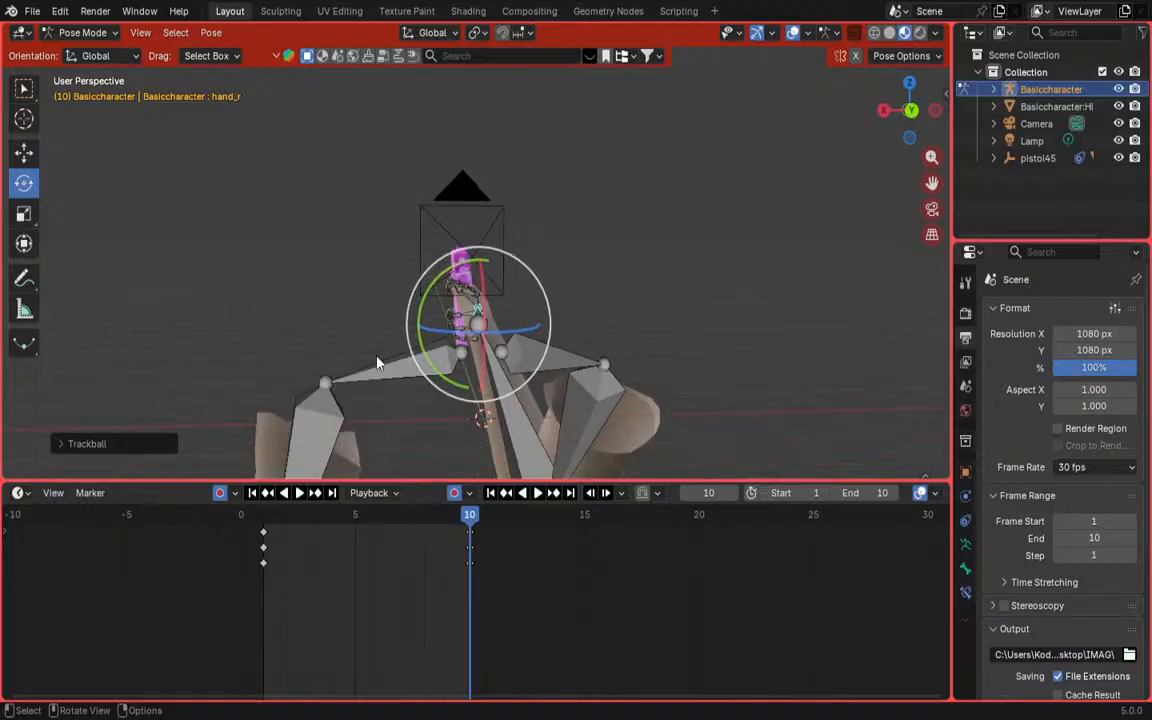
# Step: Scrub back from frame 10 in side view to check the right arm's motion
pyautogui.moveTo(378, 363); pyautogui.dragTo(182, 378, button='middle')
pyautogui.scroll(-1, 182, 378)
pyautogui.moveTo(470, 516); pyautogui.dragTo(318, 516)
pyautogui.press('Up')
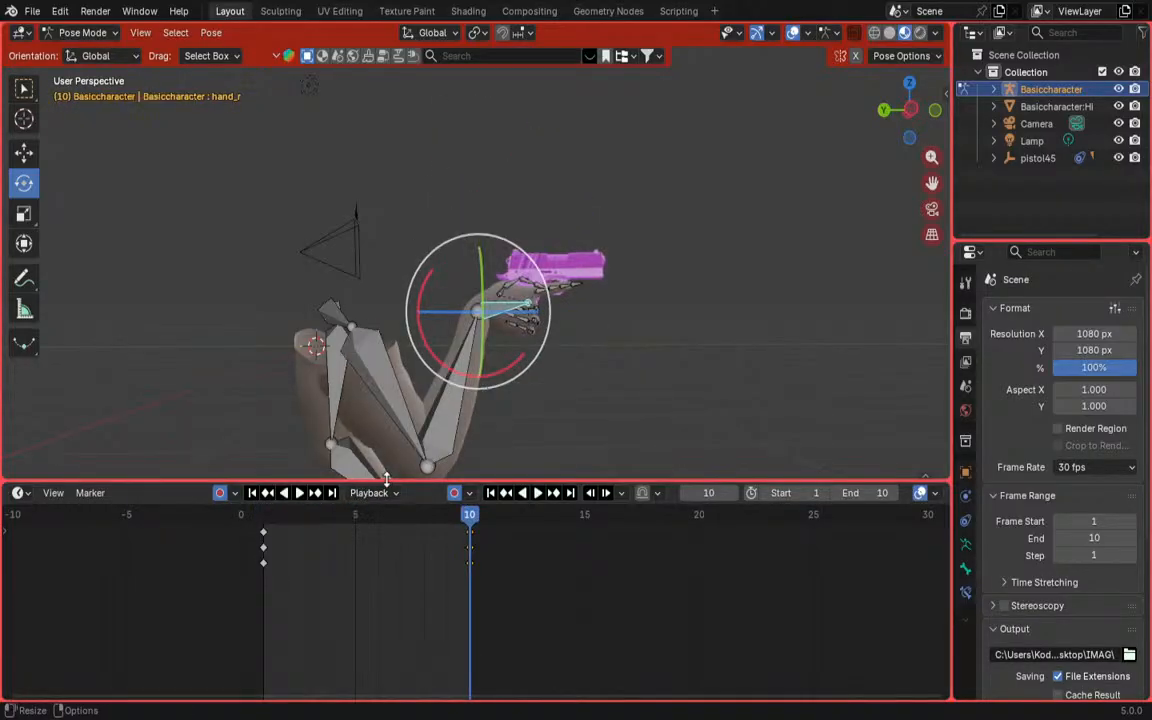
# Step: Undo the right hand, upper arm and forearm rotations made at frame 10, restoring the selection of all arm bones
pyautogui.hotkey('ctrl', 'z')
pyautogui.hotkey('ctrl', 'z')
pyautogui.hotkey('ctrl', 'z')
pyautogui.hotkey('ctrl', 'z')
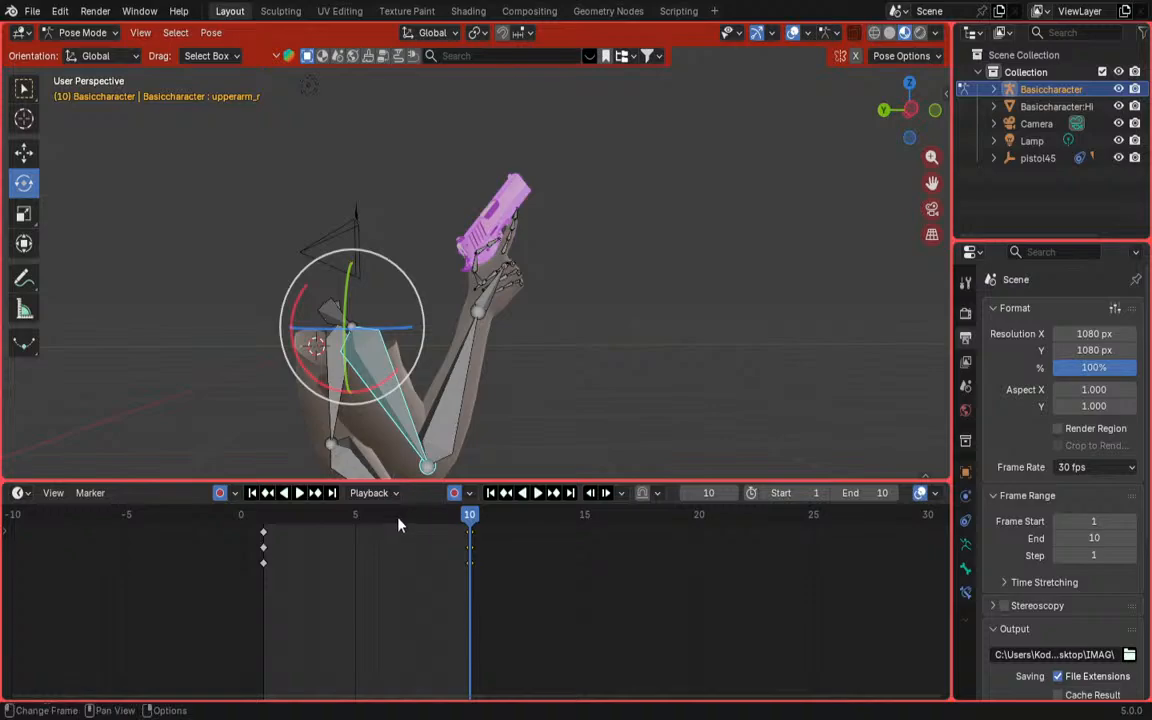
pyautogui.hotkey('ctrl', 'z')
pyautogui.hotkey('ctrl', 'z')
pyautogui.hotkey('ctrl', 'z')
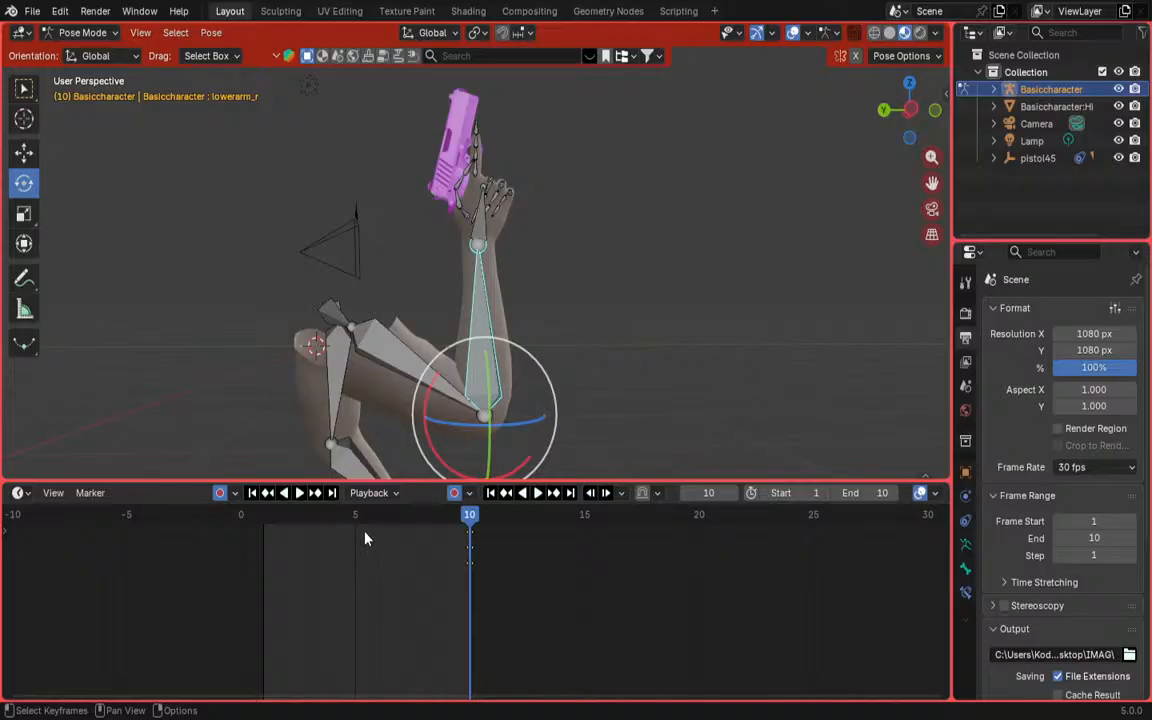
pyautogui.hotkey('ctrl', 'z')
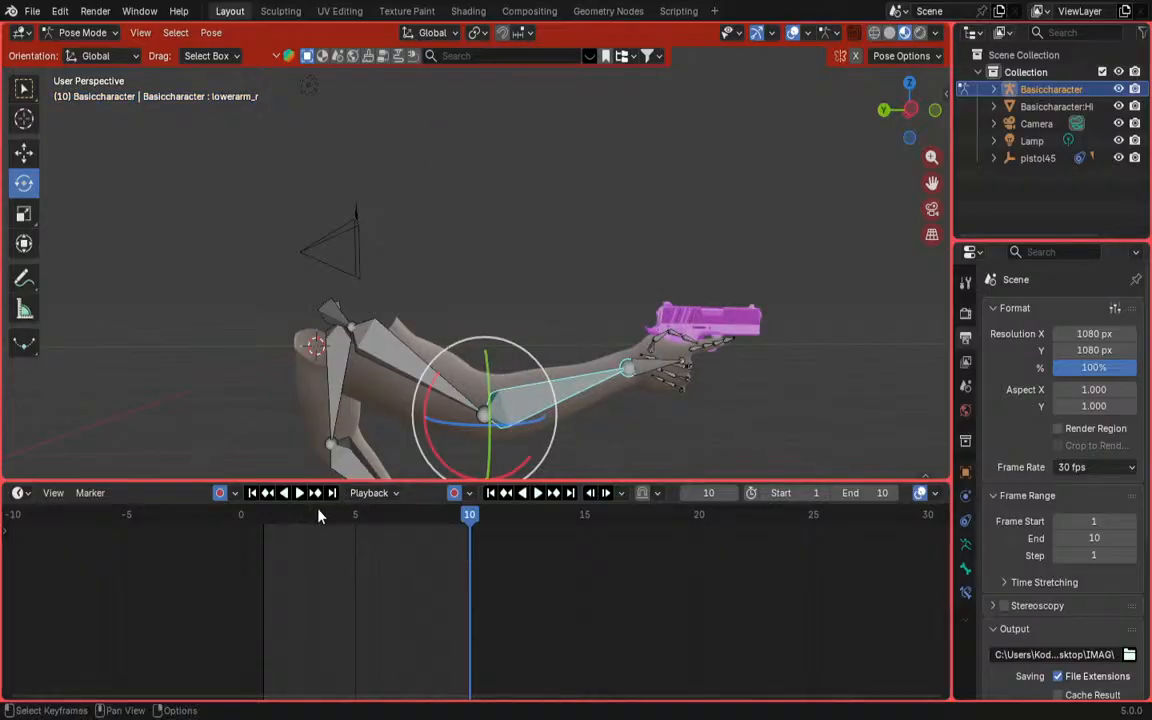
pyautogui.hotkey('ctrl', 'z')
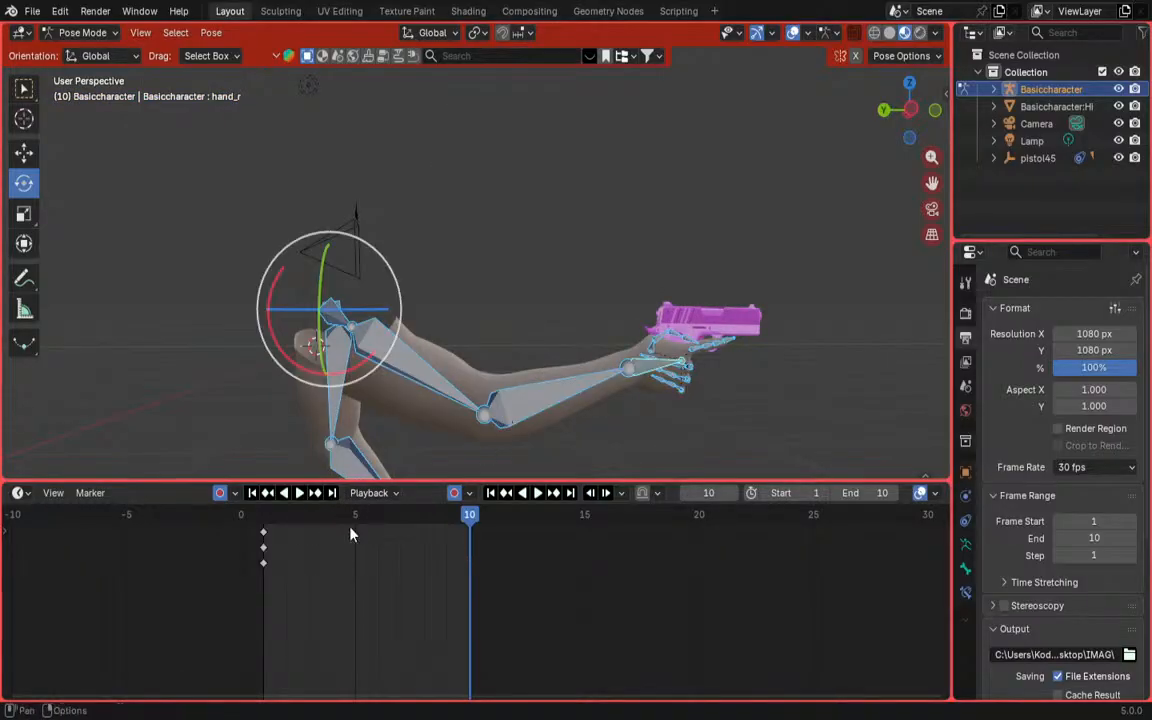
# Step: Return to frame 1 and insert keyframes for all the selected arm bones
pyautogui.moveTo(350, 535); pyautogui.dragTo(264, 540)
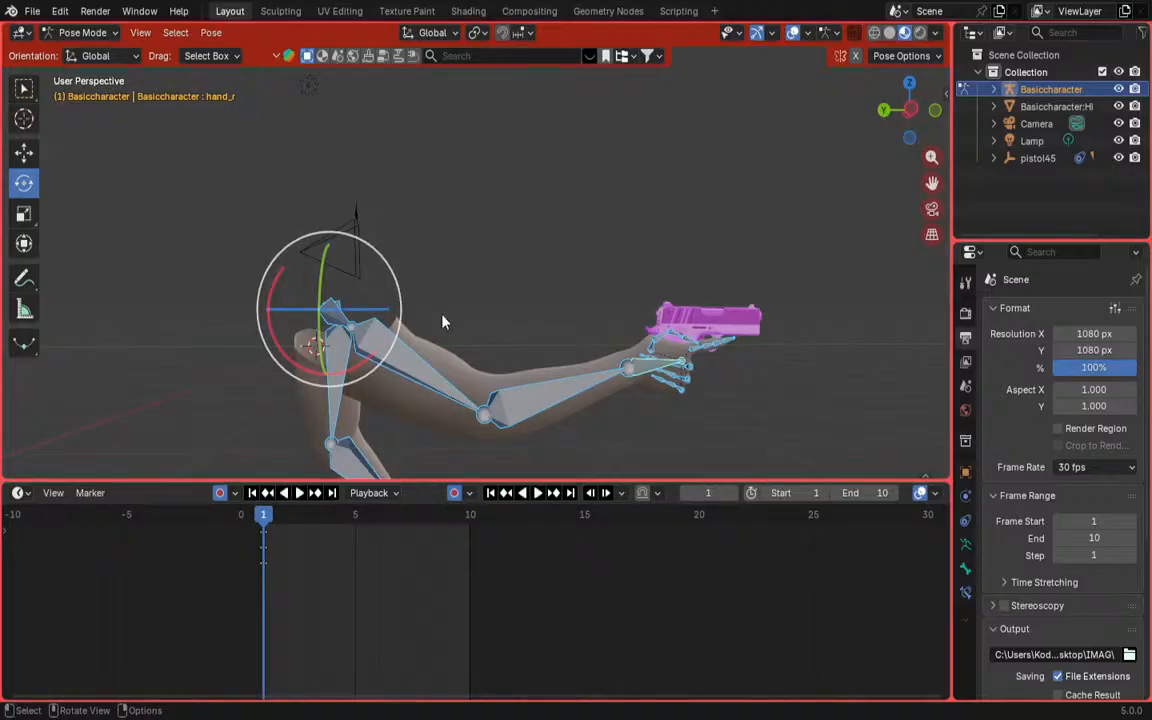
pyautogui.press('i')
pyautogui.click(298, 549)
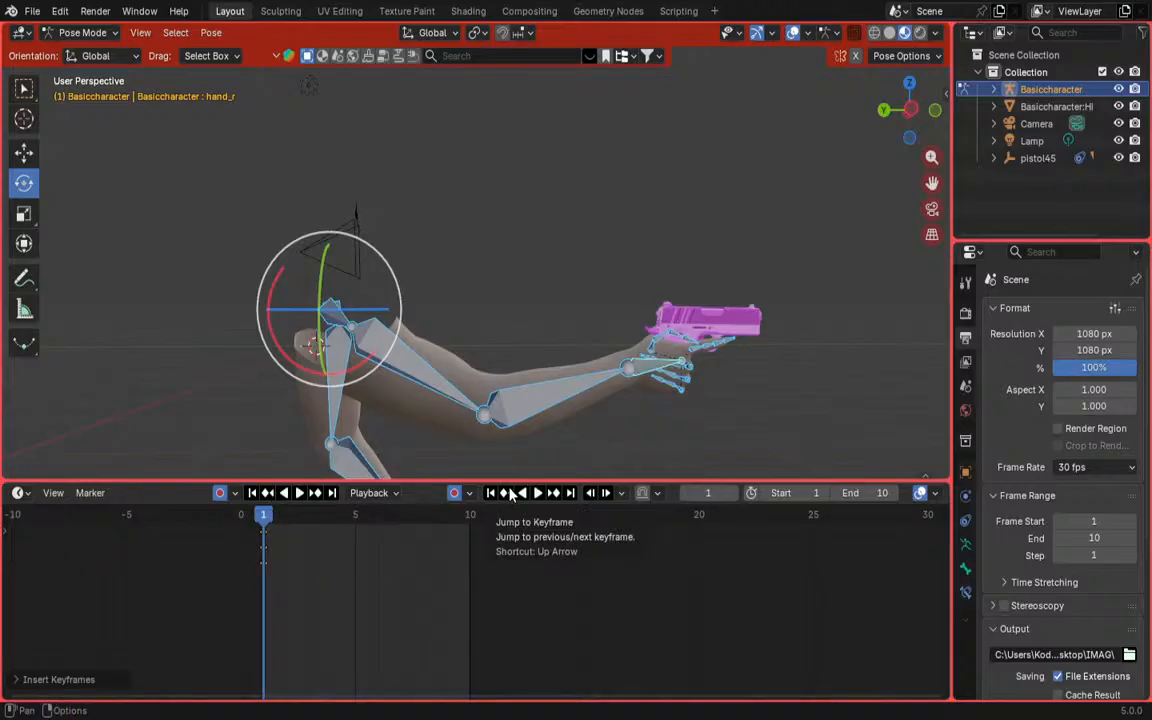
pyautogui.click(218, 494)
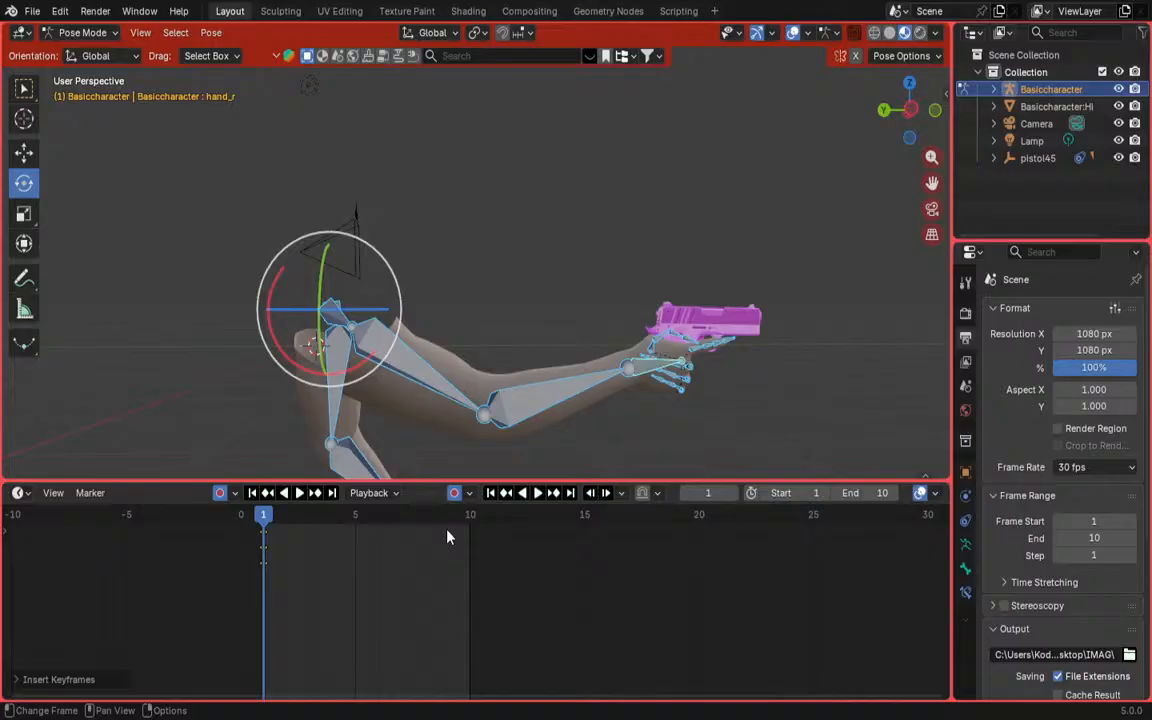
pyautogui.press('i')
# Step: Try raising the right forearm and trackball-rotating the upper arm at frame 10, and preview the motion from behind
pyautogui.moveTo(432, 532); pyautogui.dragTo(468, 530)
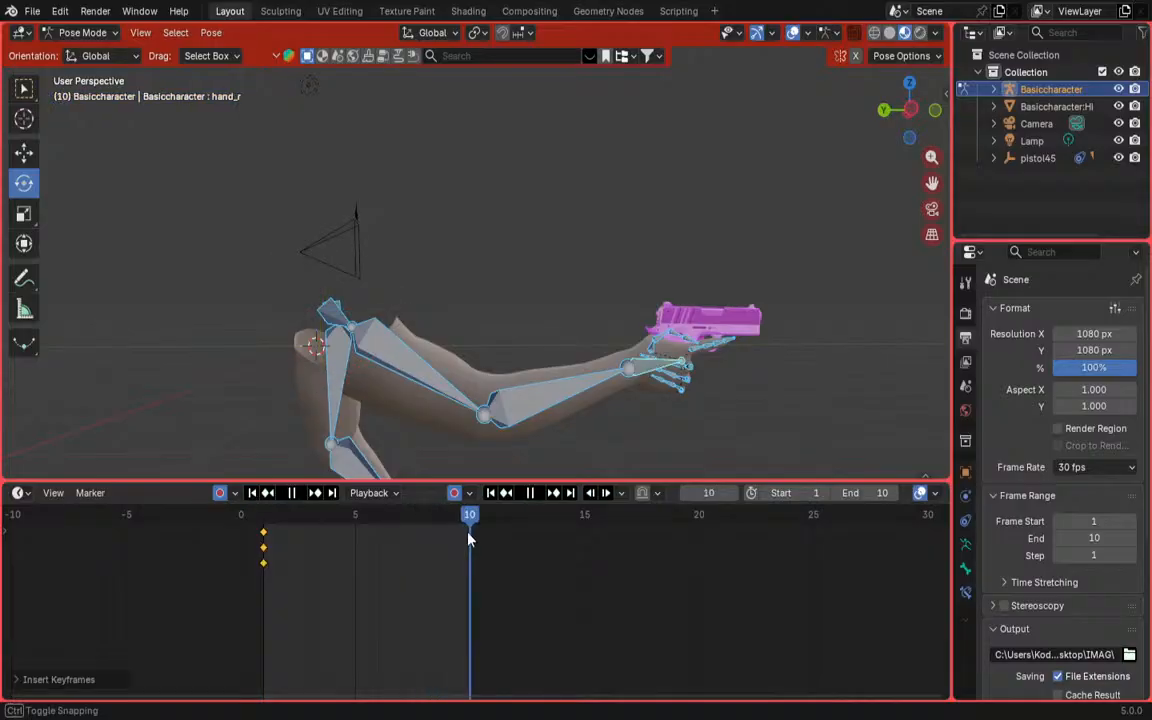
pyautogui.click(523, 389)
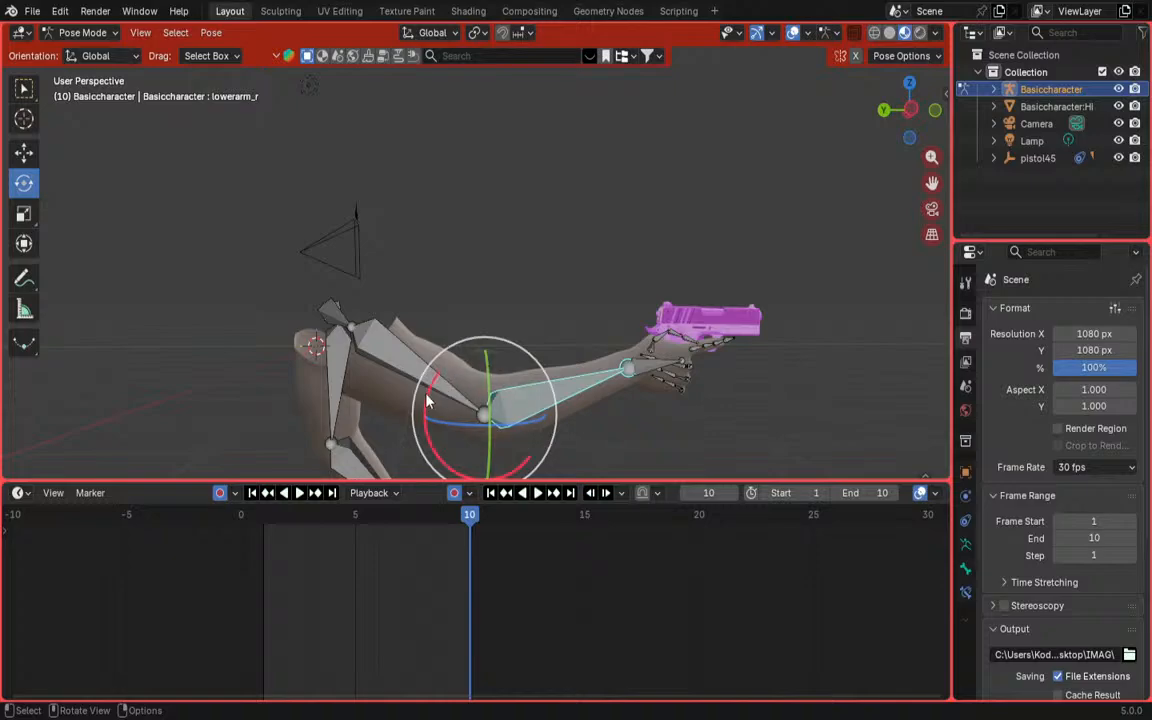
pyautogui.moveTo(427, 398); pyautogui.dragTo(455, 472)
pyautogui.click(364, 316)
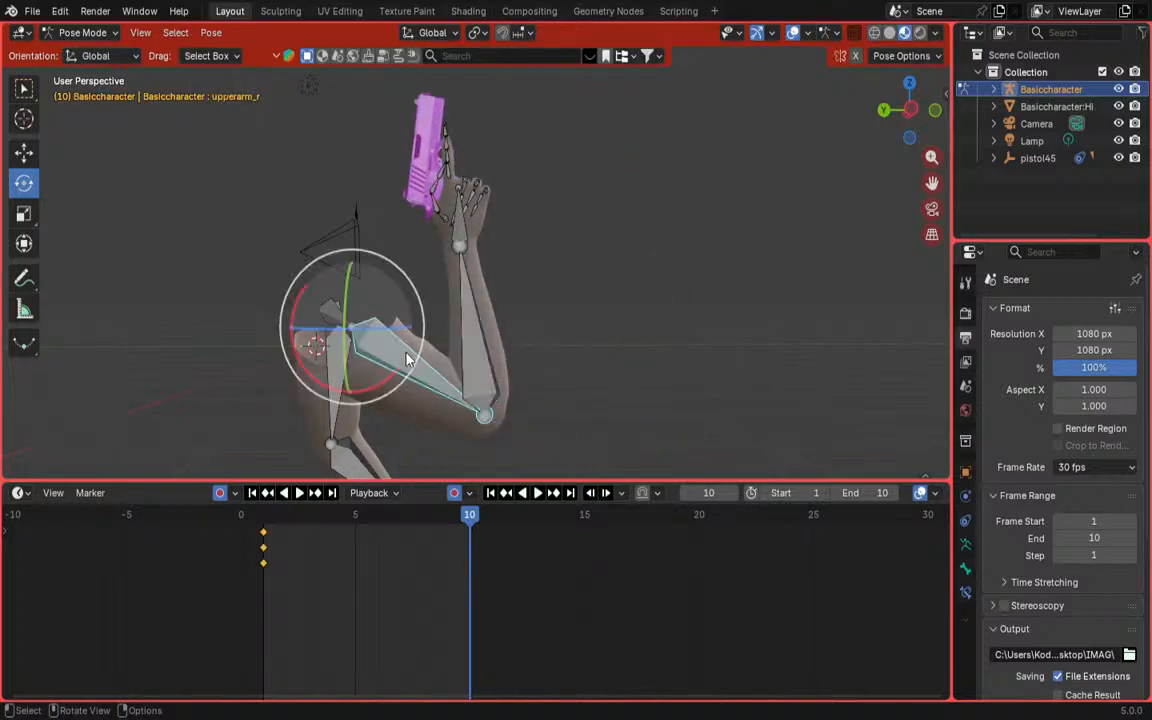
pyautogui.moveTo(355, 347); pyautogui.dragTo(387, 355)
pyautogui.moveTo(336, 345); pyautogui.dragTo(500, 380, button='middle')
pyautogui.press('space')
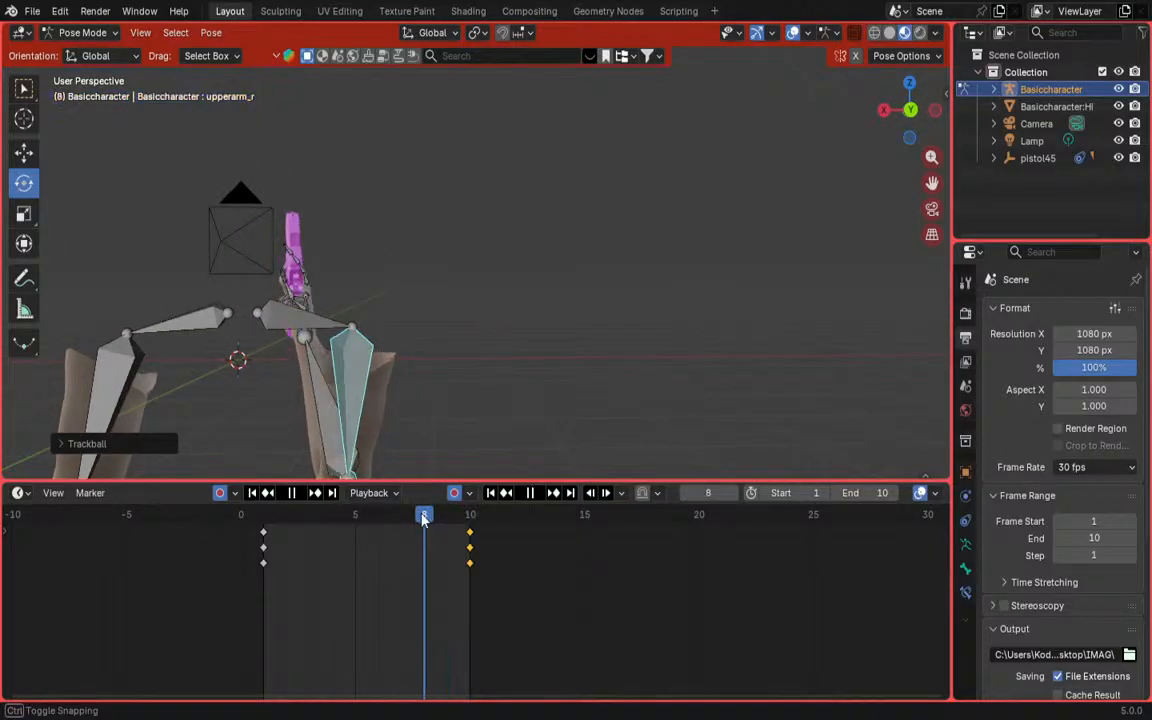
pyautogui.press('space')
# Step: Undo the forearm and upper arm rotations until all arm bones are back in their straight aiming pose
pyautogui.hotkey('ctrl', 'z')
pyautogui.hotkey('ctrl', 'z')
pyautogui.hotkey('ctrl', 'z')
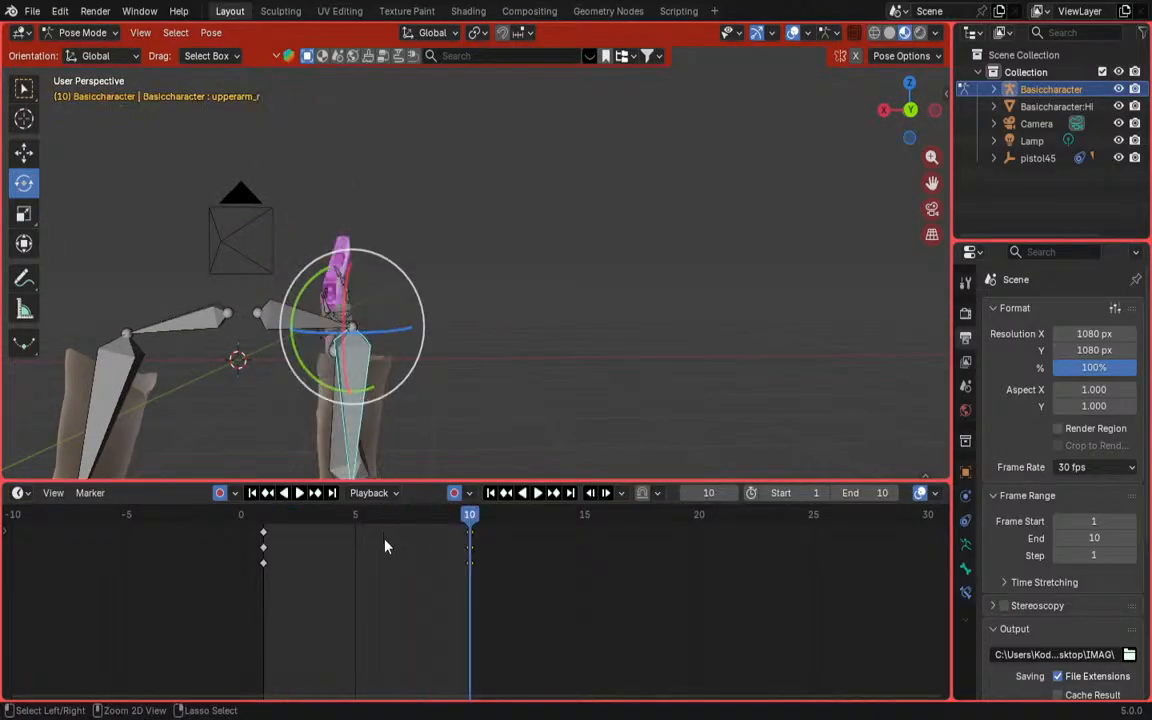
pyautogui.hotkey('ctrl', 'z')
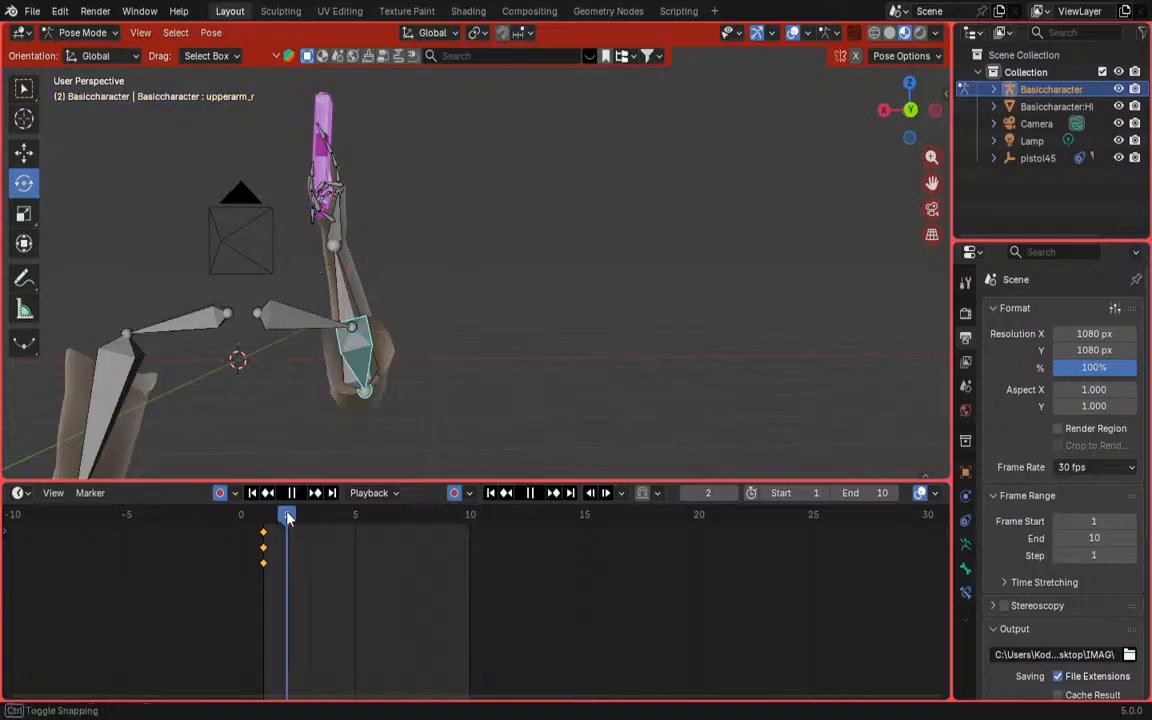
pyautogui.hotkey('ctrl', 'z')
pyautogui.hotkey('ctrl', 'z')
pyautogui.hotkey('ctrl', 'z')
pyautogui.hotkey('ctrl', 'z')
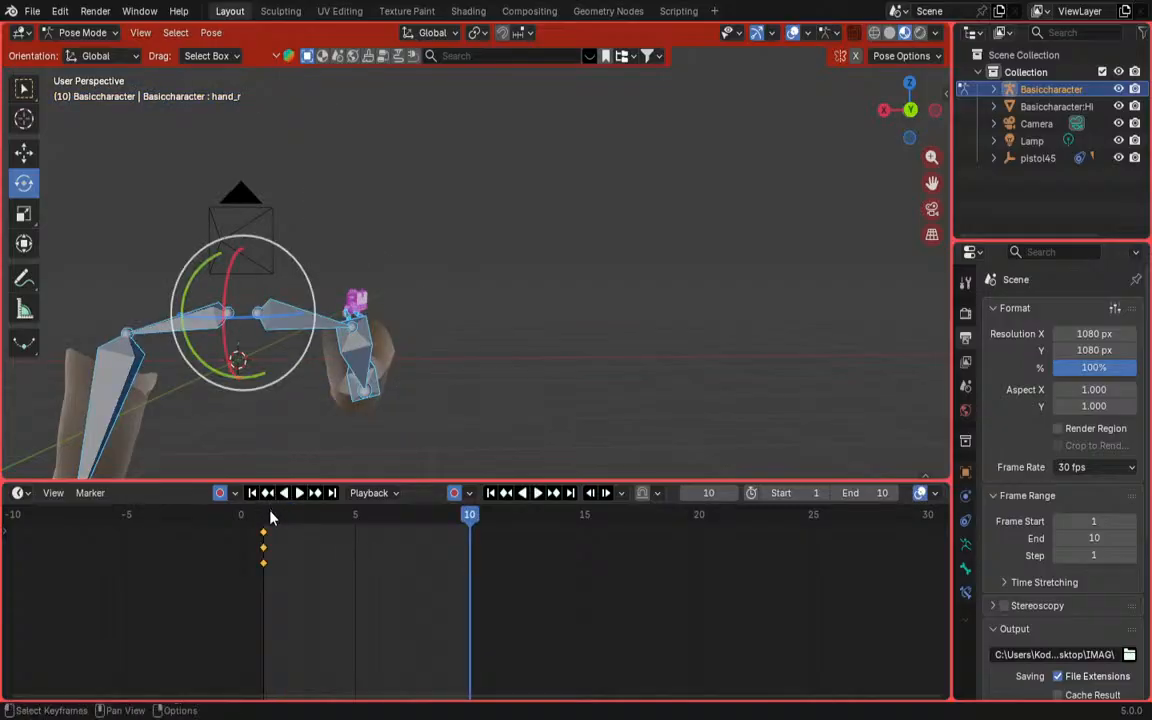
# Step: Select all arm bones at frame 1 in side view and insert keyframes on all channels
pyautogui.moveTo(435, 218); pyautogui.dragTo(320, 297, button='middle')
pyautogui.click(342, 308)
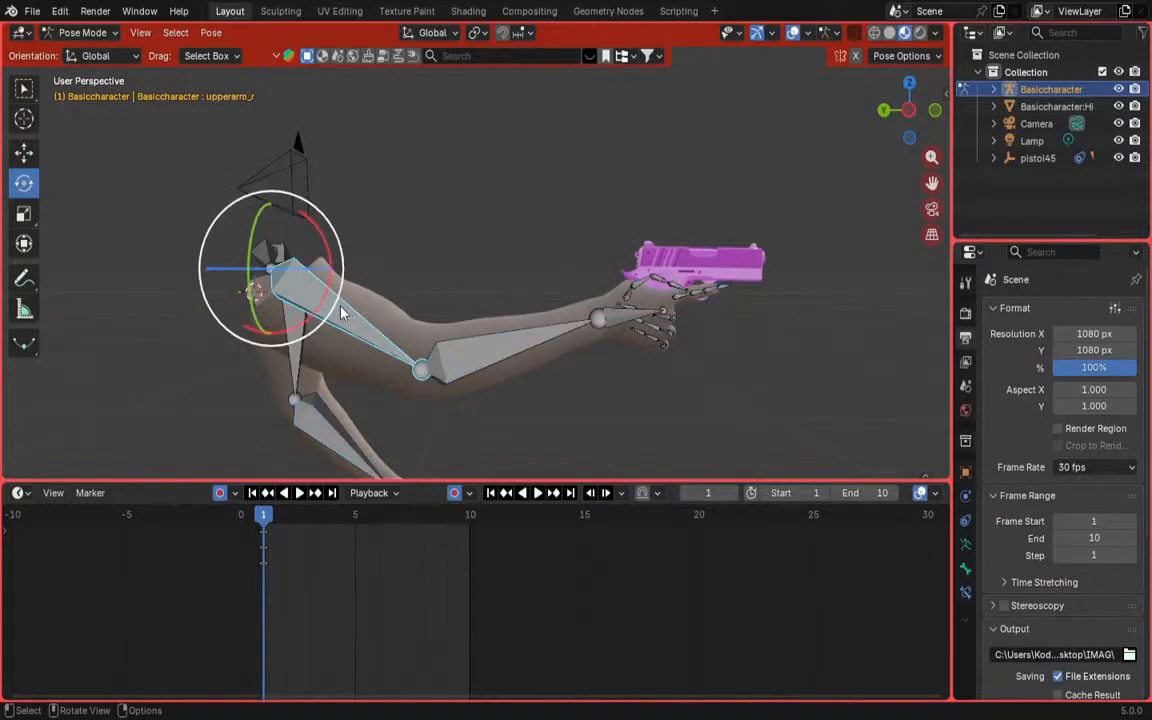
pyautogui.press('a')
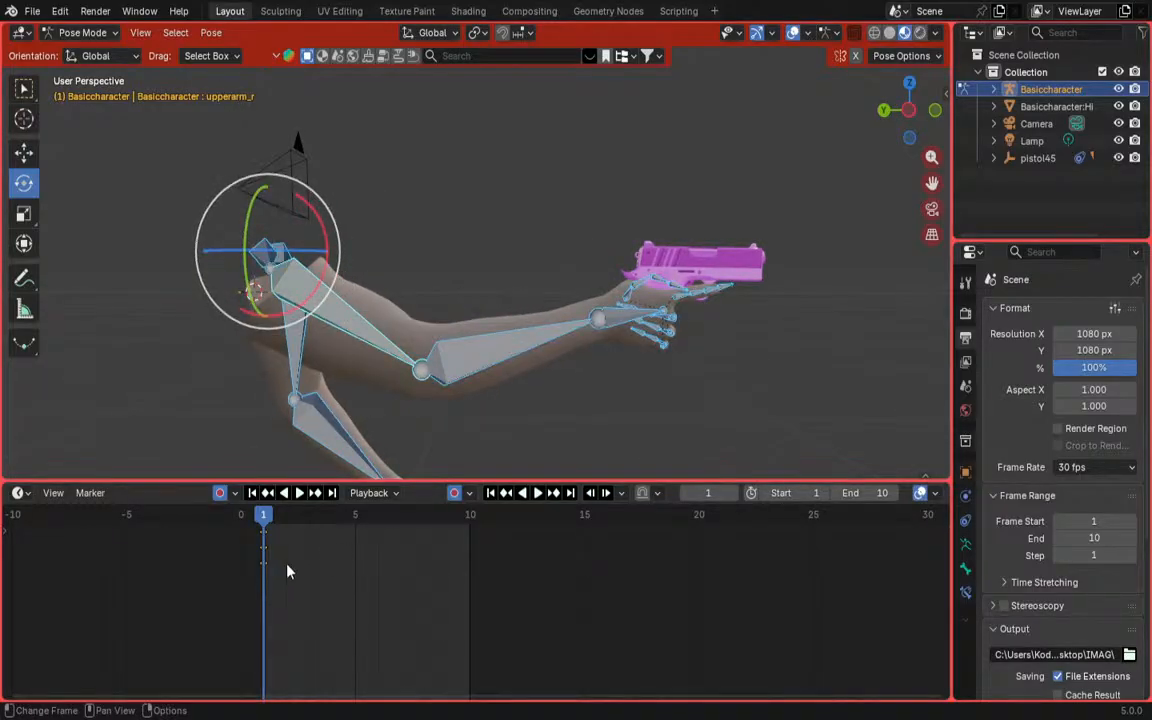
pyautogui.press('i')
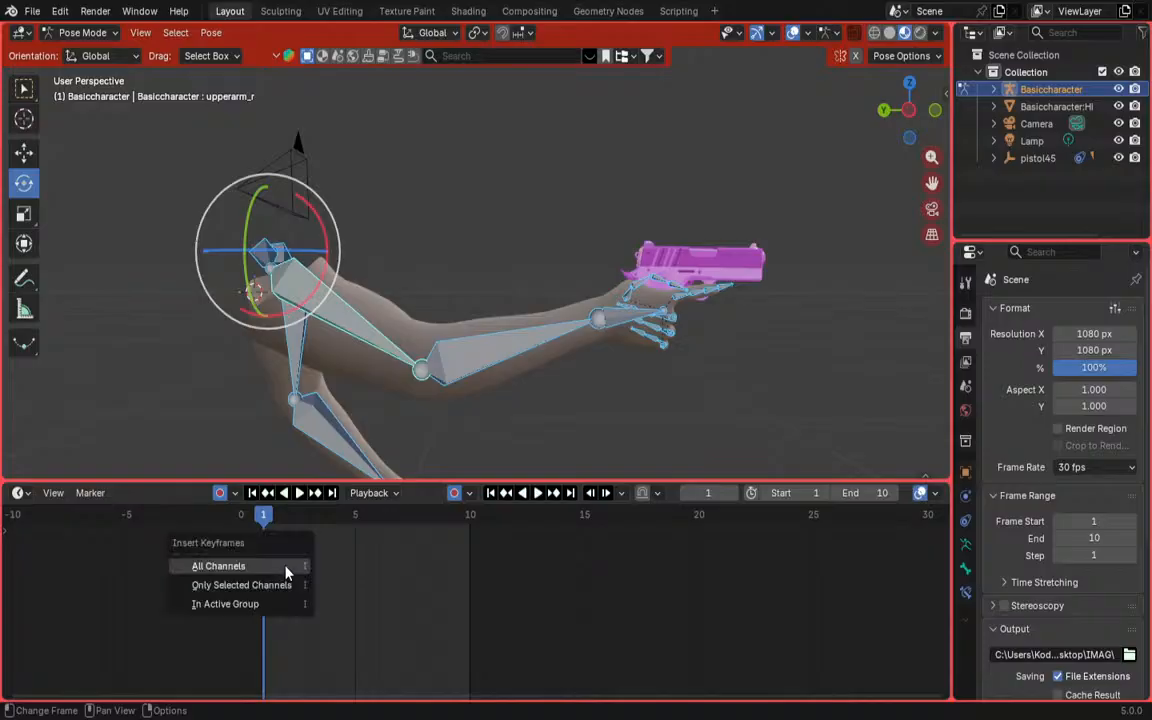
pyautogui.click(284, 567)
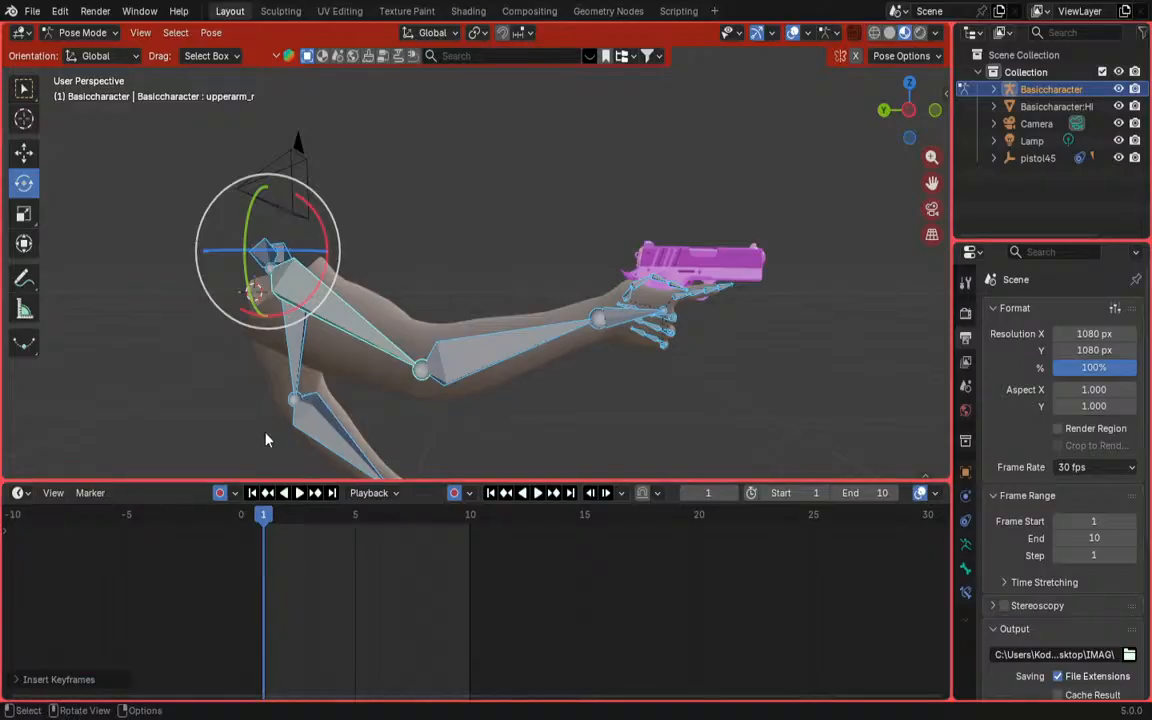
# Step: Insert another set of keyframes for all arm bones at frame 1, with the timeline enlarged around frames 1 to 10
pyautogui.moveTo(265, 437); pyautogui.dragTo(344, 435, button='middle')
pyautogui.scroll(3, 265, 548)
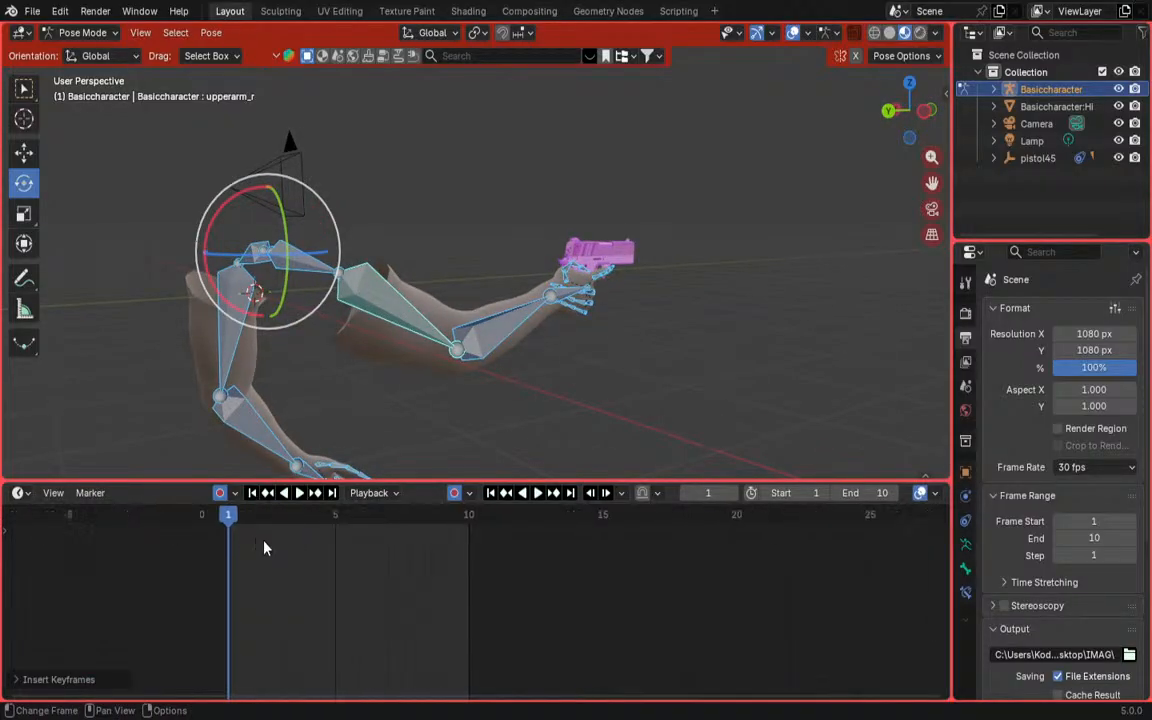
pyautogui.moveTo(245, 548); pyautogui.dragTo(392, 585, button='middle')
pyautogui.scroll(2, 392, 585)
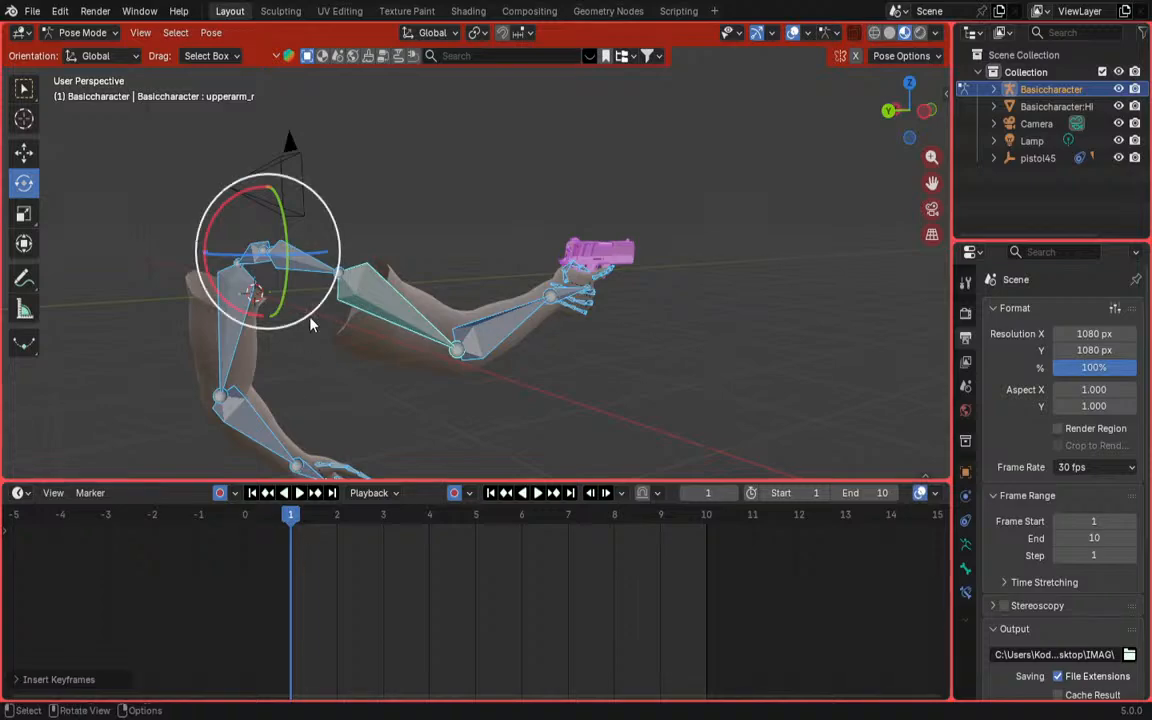
pyautogui.press('i')
pyautogui.click(289, 558)
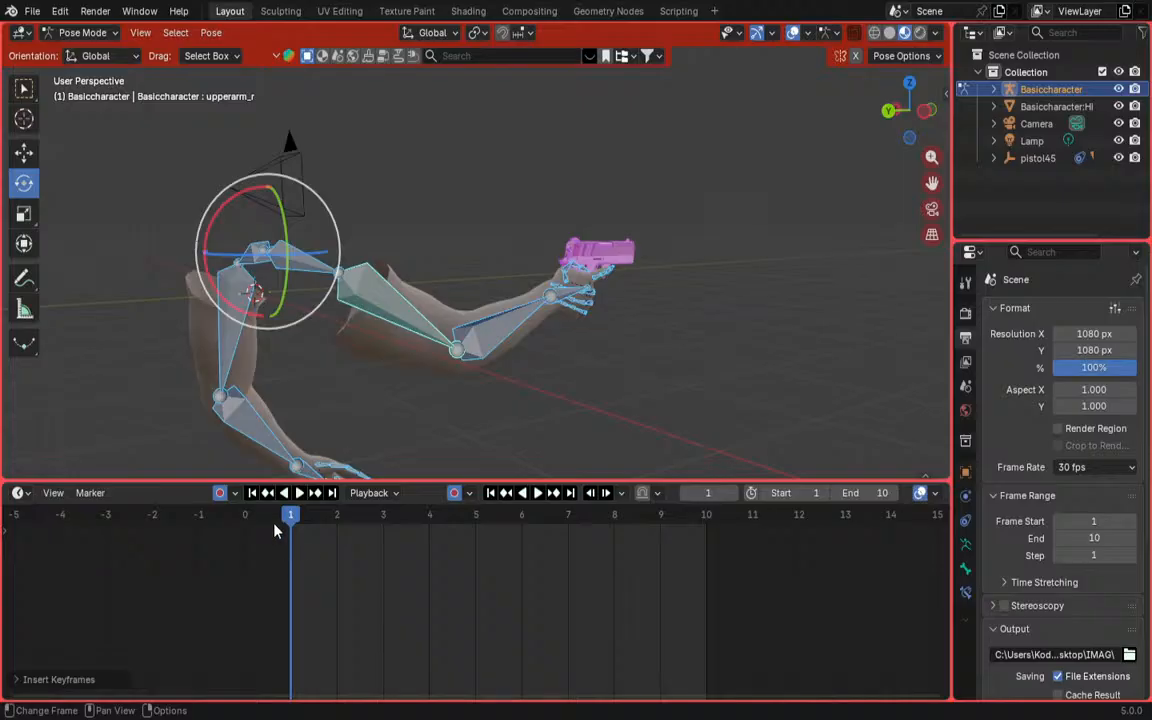
# Step: Fit the whole 1 to 10 frame range in the timeline and insert the frame 1 keyframes once more
pyautogui.scroll(-2, 303, 555)
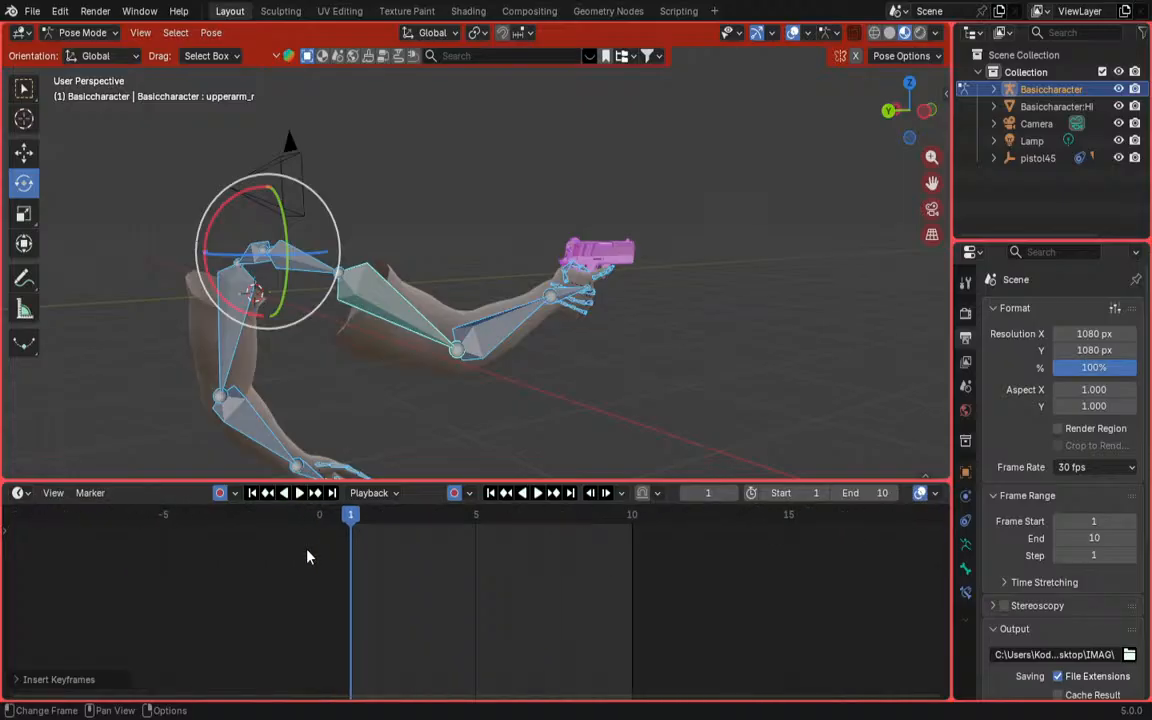
pyautogui.press('Home')
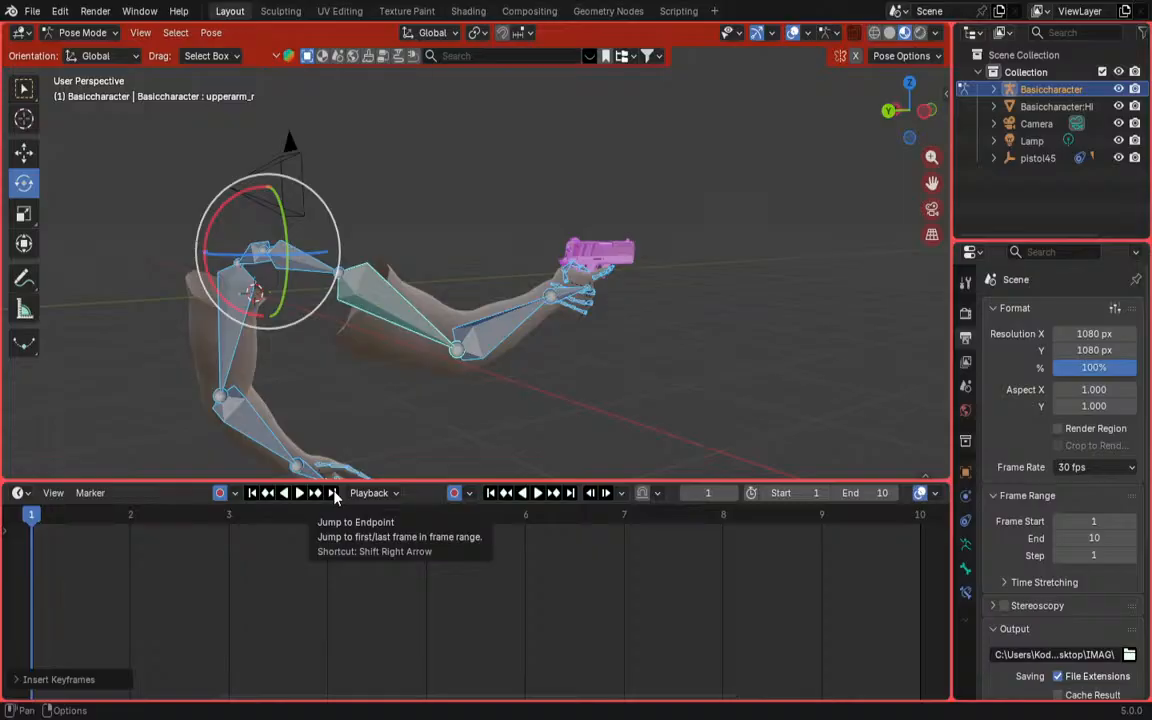
pyautogui.press('i')
pyautogui.click(203, 600)
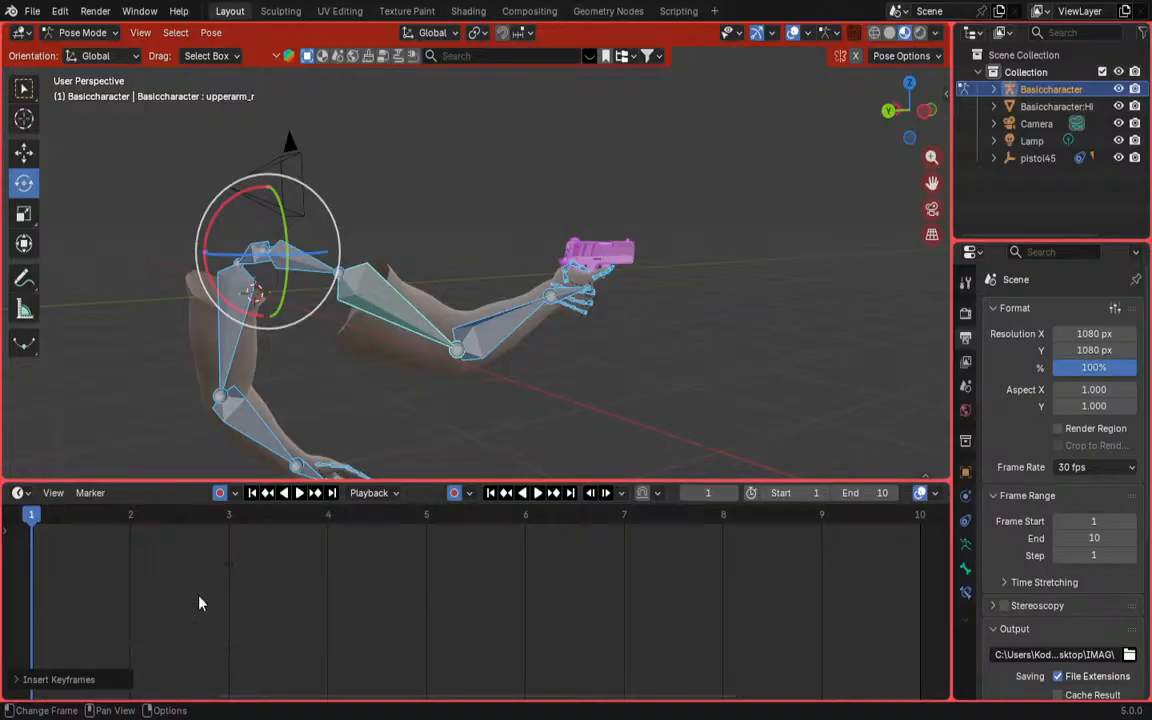
# Step: Rotate the right upper arm, forearm and hand bones slightly at frame 1 to adjust the pistol's aim
pyautogui.moveTo(382, 280); pyautogui.dragTo(285, 315, button='middle')
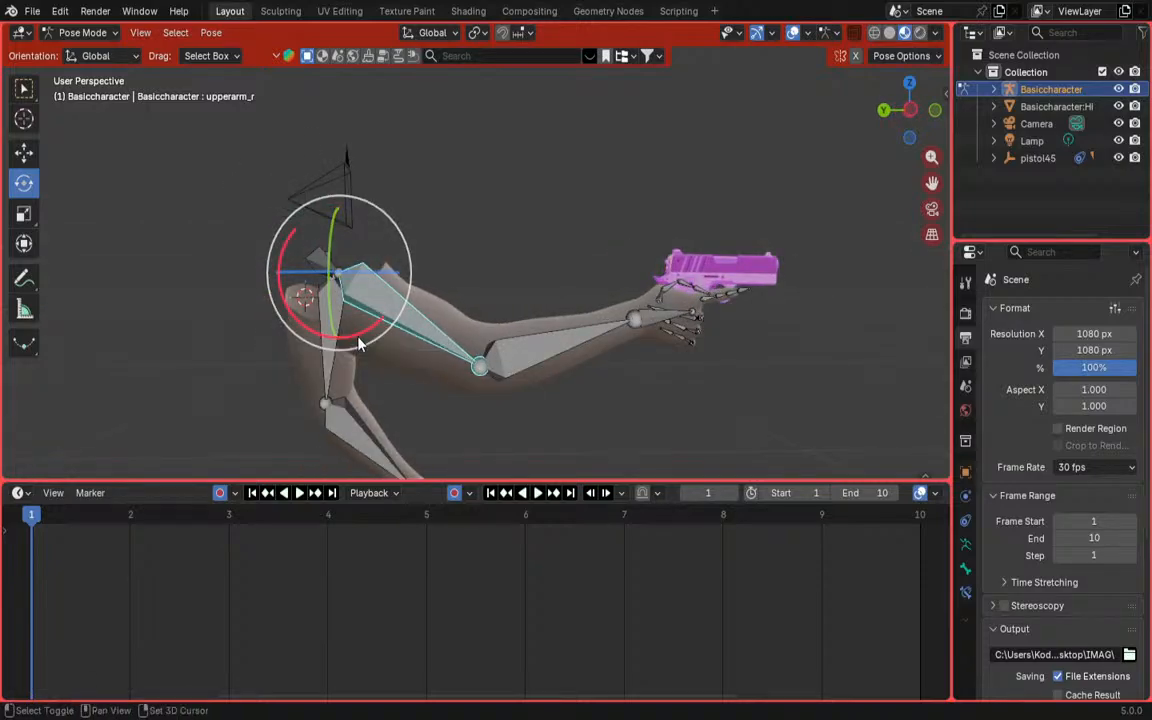
pyautogui.moveTo(358, 333); pyautogui.dragTo(362, 340)
pyautogui.click(503, 355)
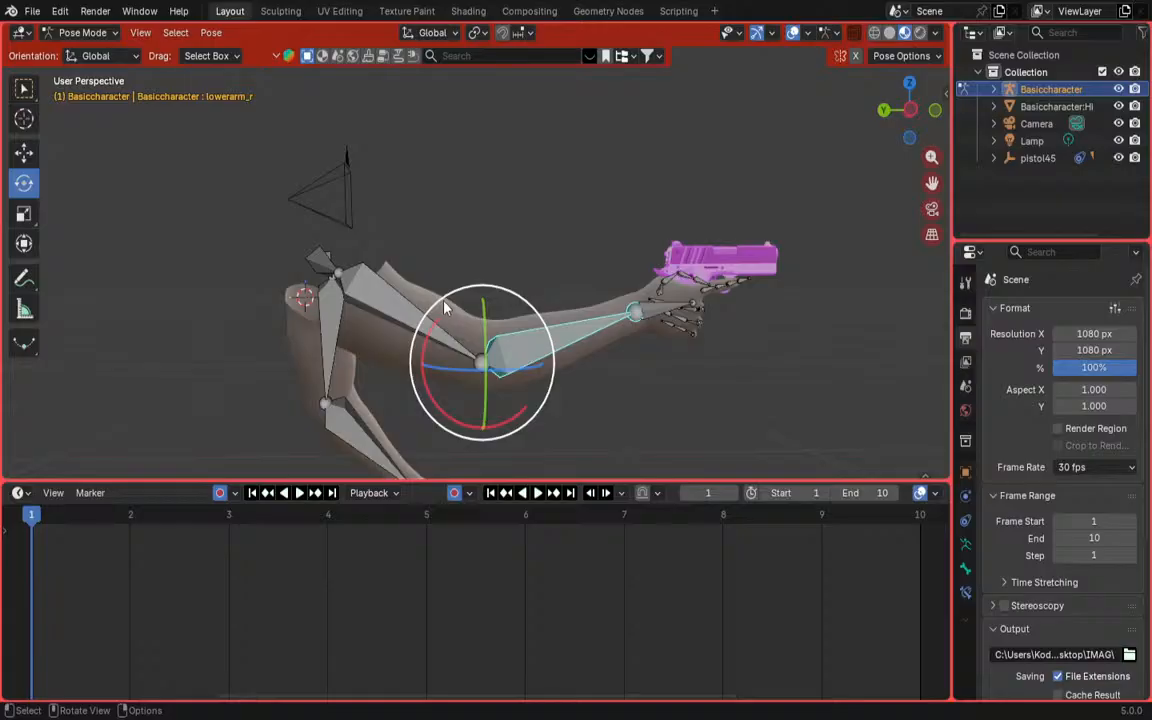
pyautogui.moveTo(445, 306); pyautogui.dragTo(452, 310)
pyautogui.click(655, 320)
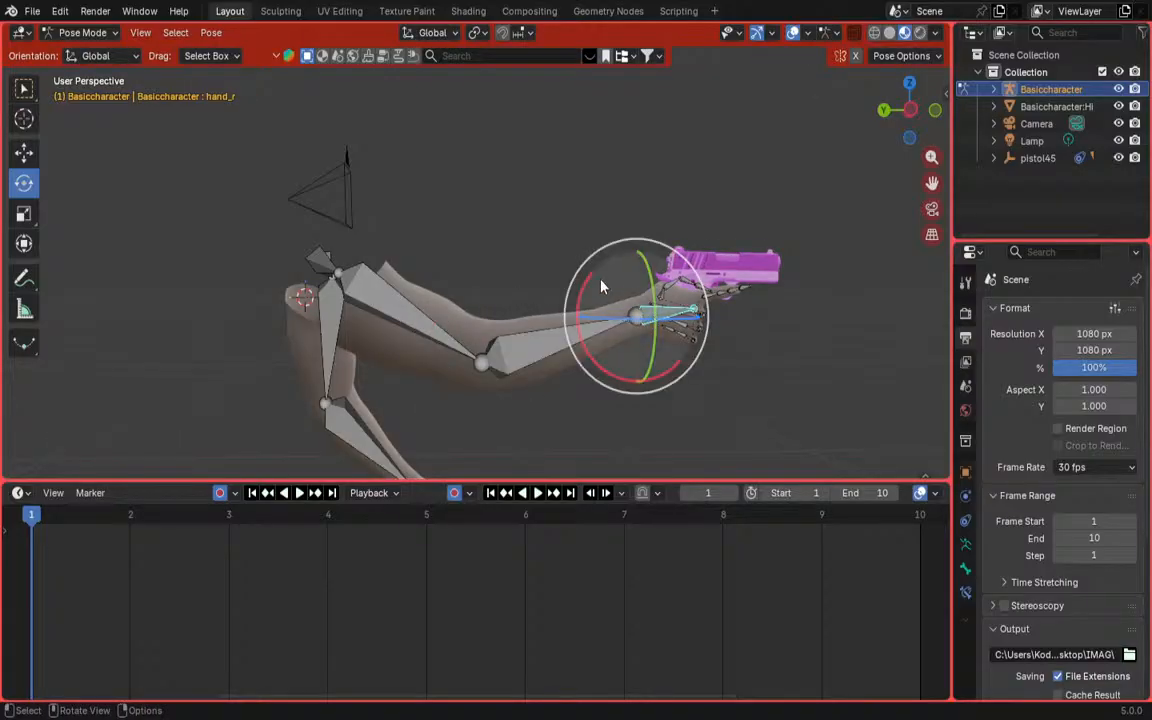
pyautogui.moveTo(584, 291); pyautogui.dragTo(585, 280)
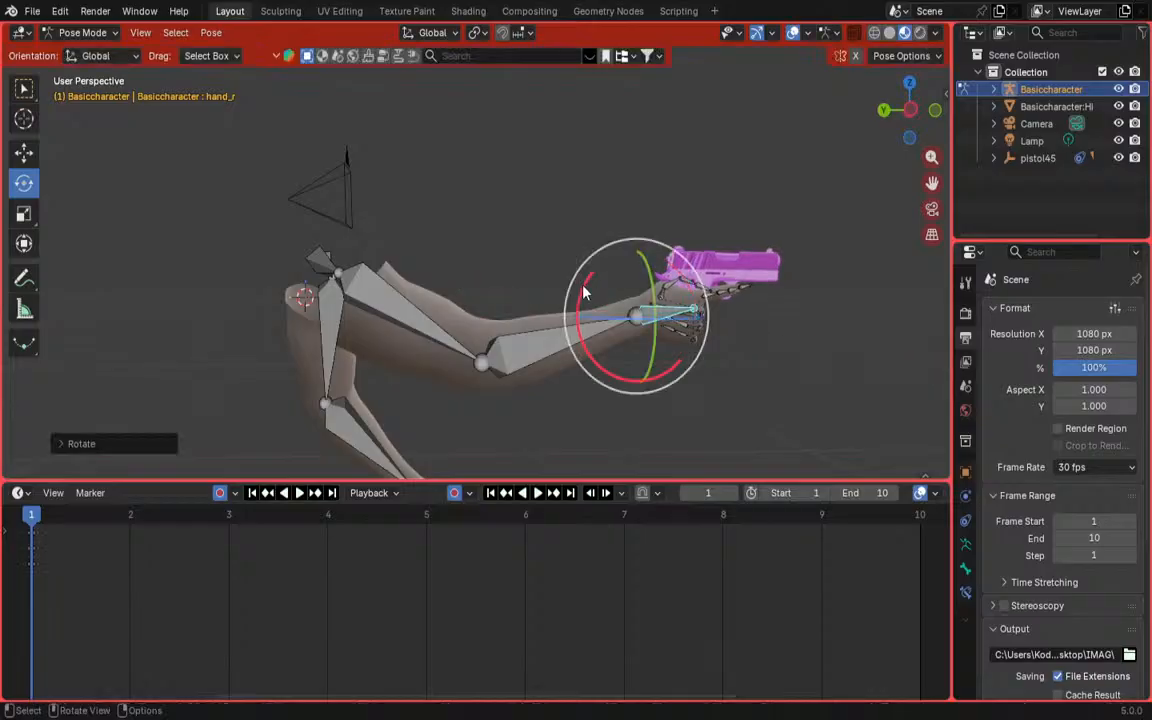
# Step: At frame 10, rotate the right upper arm down and the forearm up, keyframe the pose and briefly play it
pyautogui.moveTo(37, 514); pyautogui.dragTo(262, 531)
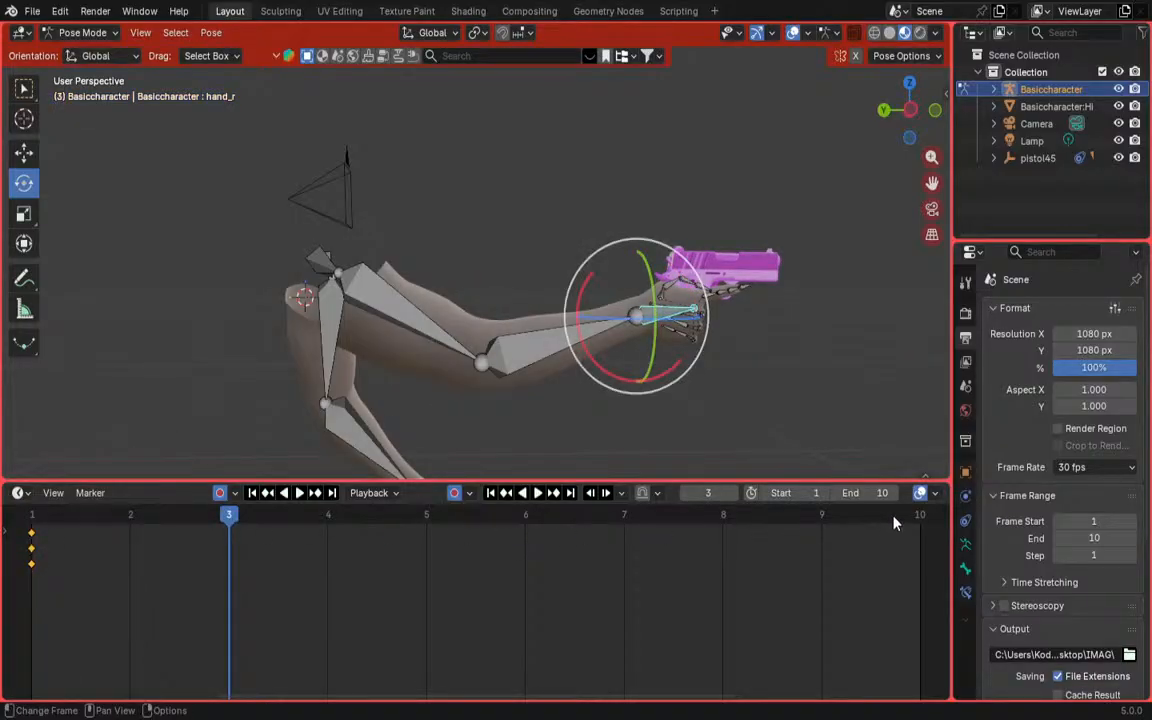
pyautogui.click(920, 522)
pyautogui.click(406, 316)
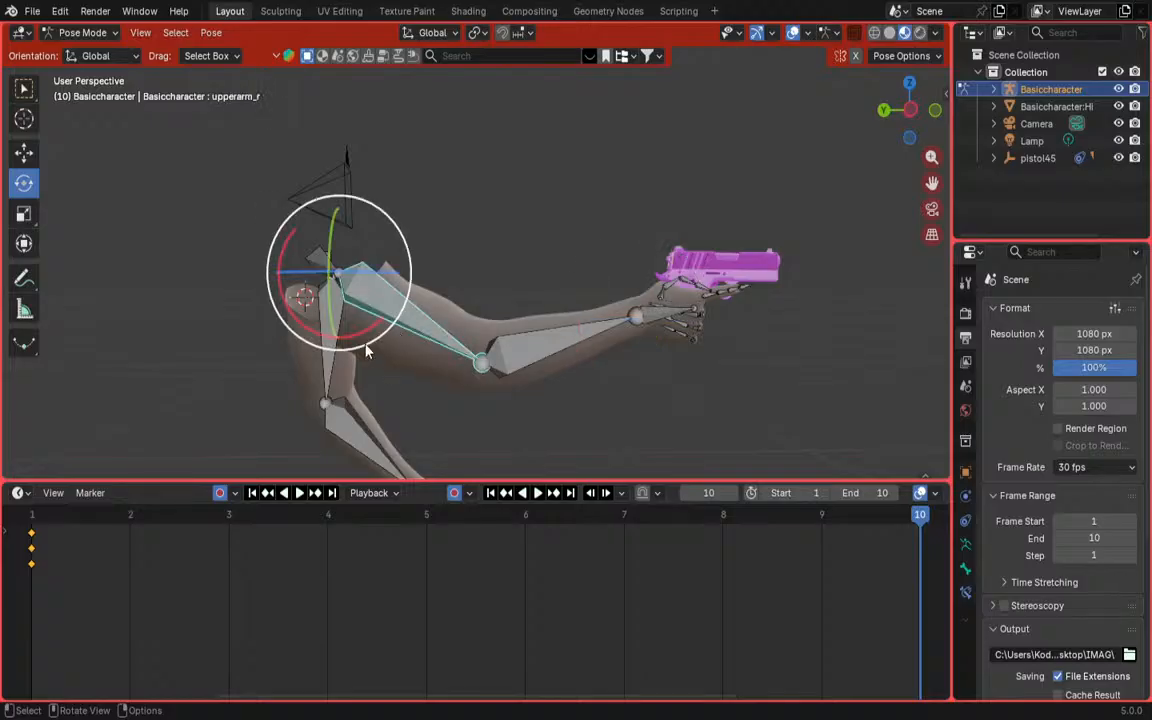
pyautogui.moveTo(366, 346); pyautogui.dragTo(297, 322)
pyautogui.click(331, 401)
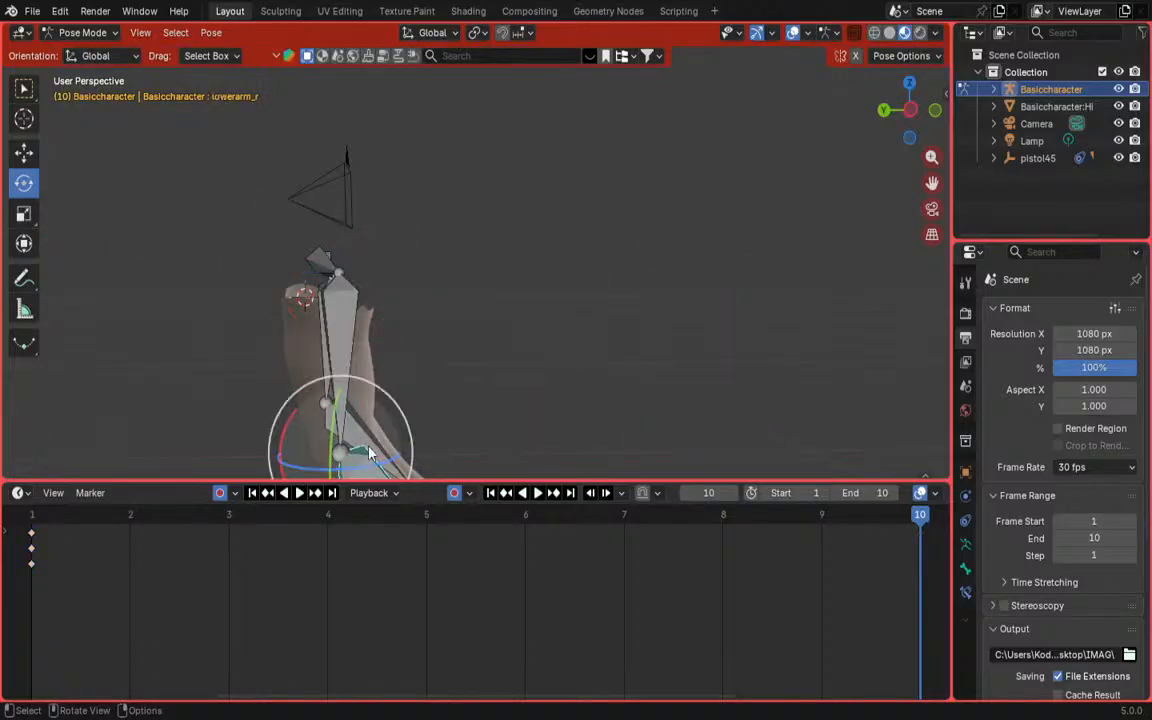
pyautogui.moveTo(281, 418); pyautogui.dragTo(560, 300)
pyautogui.press('i')
pyautogui.press('space')
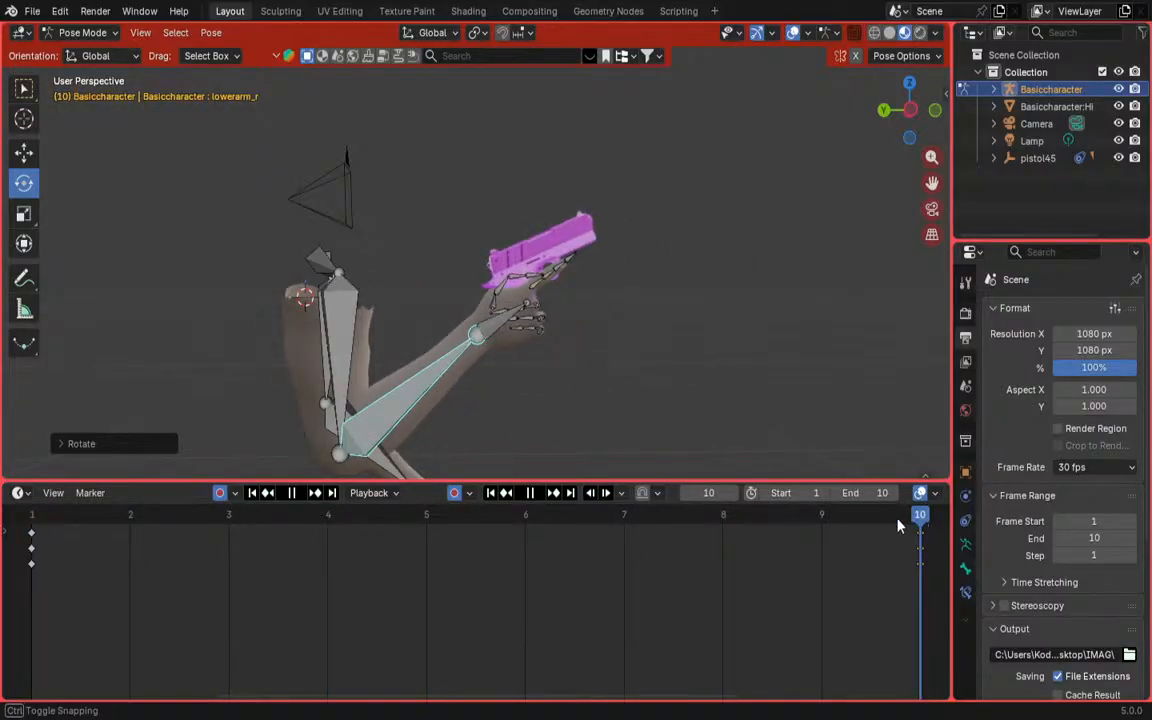
pyautogui.press('space')
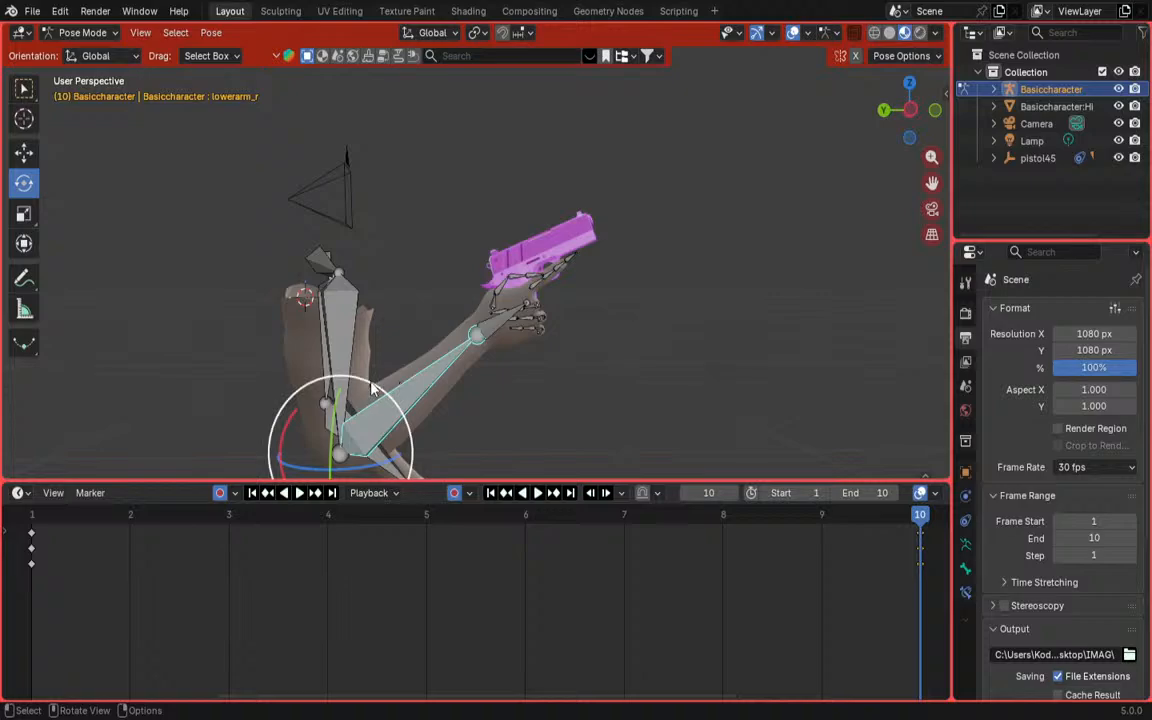
# Step: Rotate the right forearm further up at frame 10 and turn the right clavicle inward
pyautogui.moveTo(289, 426); pyautogui.dragTo(235, 387)
pyautogui.moveTo(200, 248); pyautogui.dragTo(388, 308, button='middle')
pyautogui.moveTo(360, 133); pyautogui.dragTo(346, 127, button='middle')
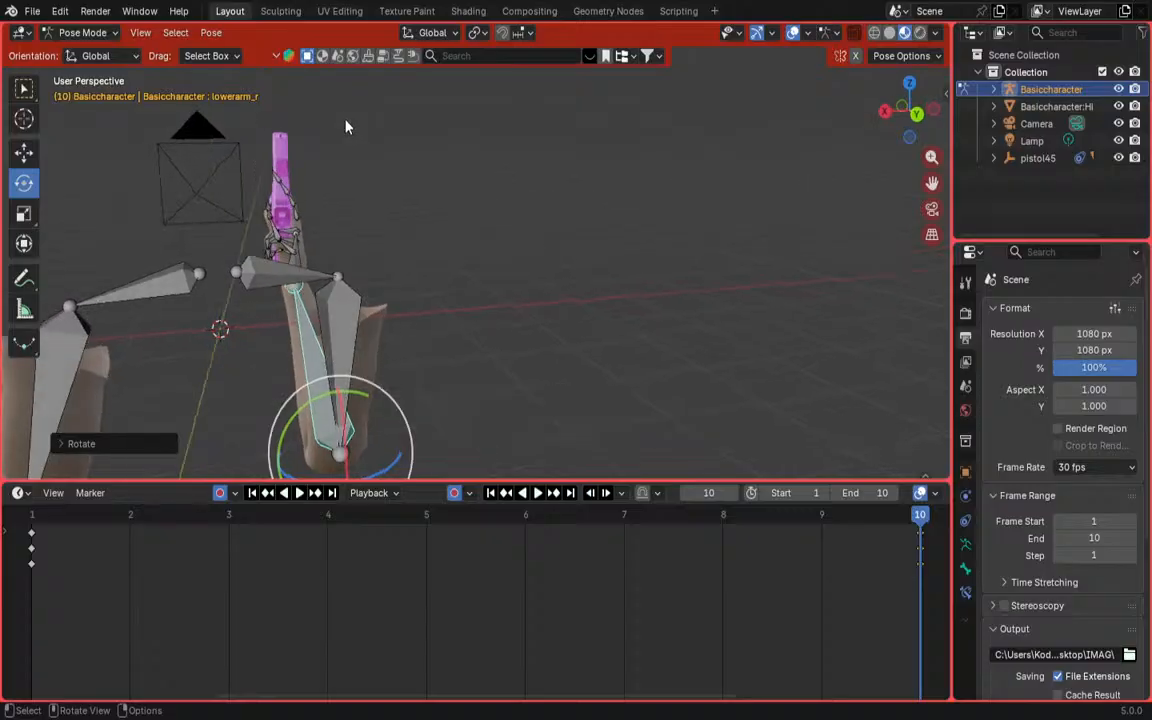
pyautogui.click(273, 265)
pyautogui.moveTo(249, 288); pyautogui.dragTo(266, 294)
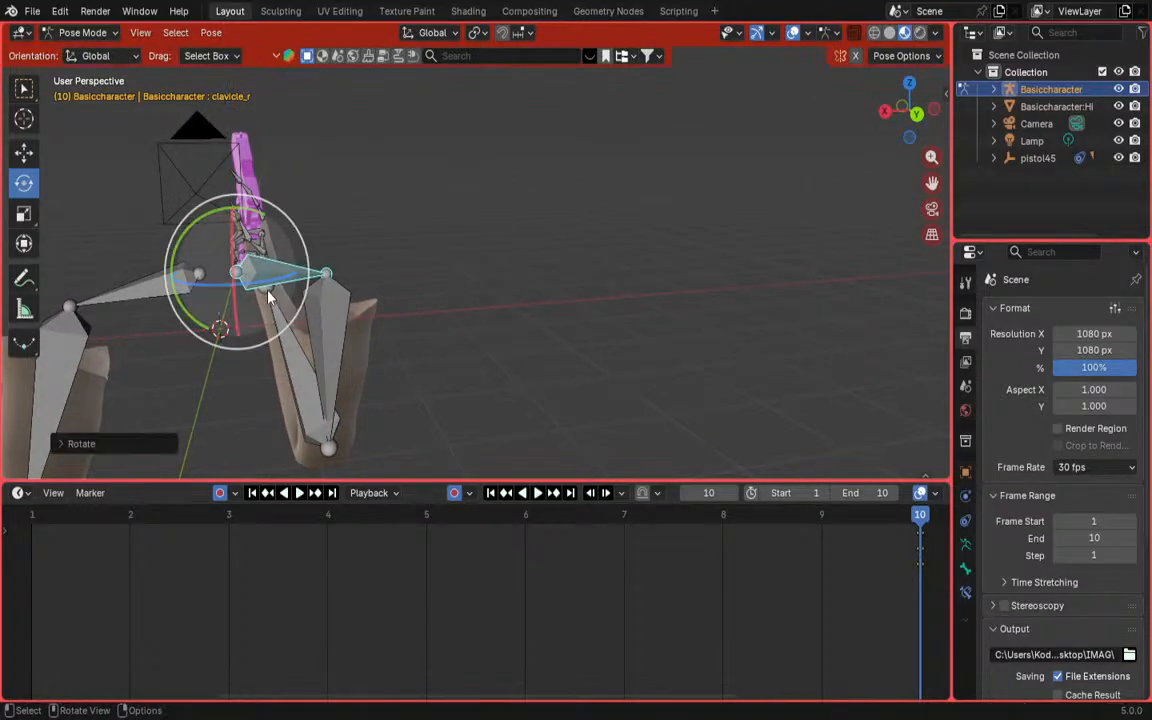
# Step: Rotate the right hand bone down at frame 10 until the pistol aims level in side view
pyautogui.keyDown('shift'); pyautogui.moveTo(62, 250); pyautogui.dragTo(316, 314, button='middle'); pyautogui.keyUp('shift')
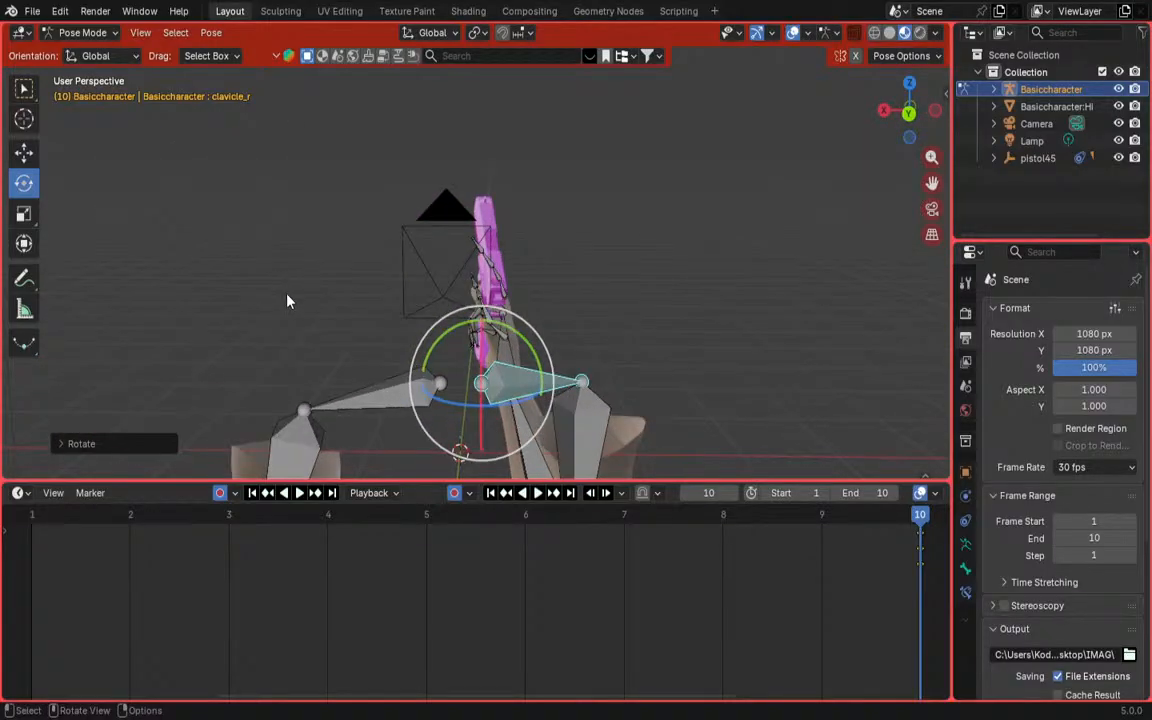
pyautogui.scroll(8, 287, 301)
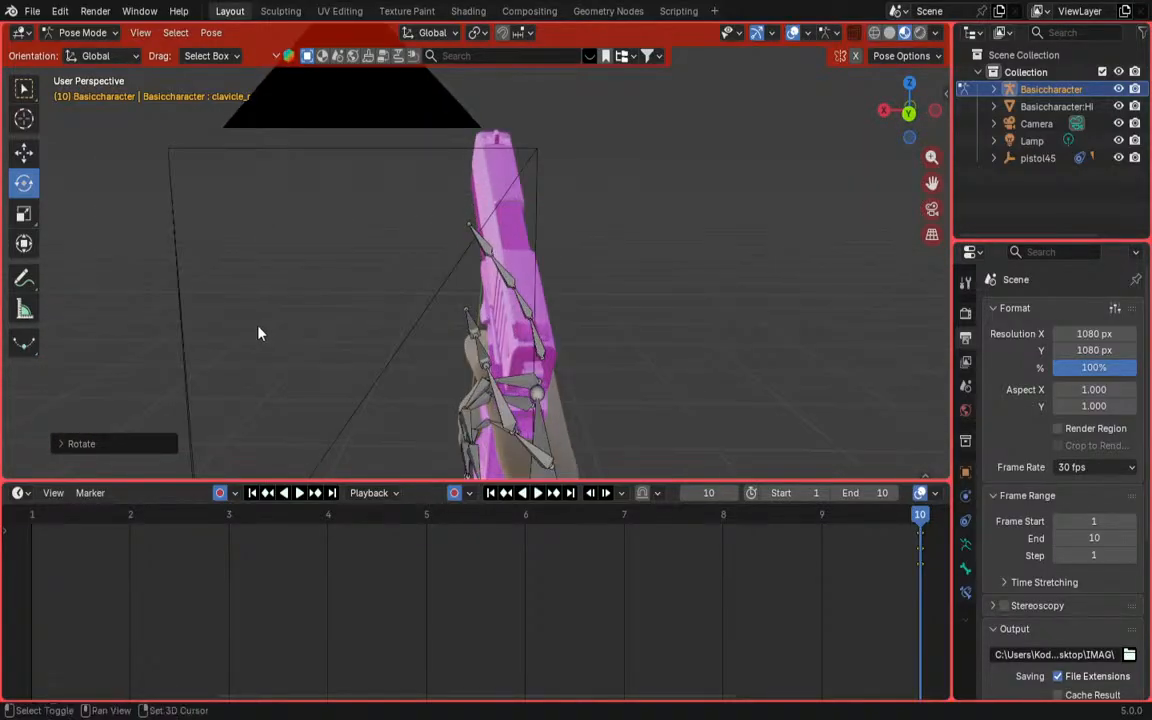
pyautogui.moveTo(257, 333); pyautogui.dragTo(545, 293, button='middle')
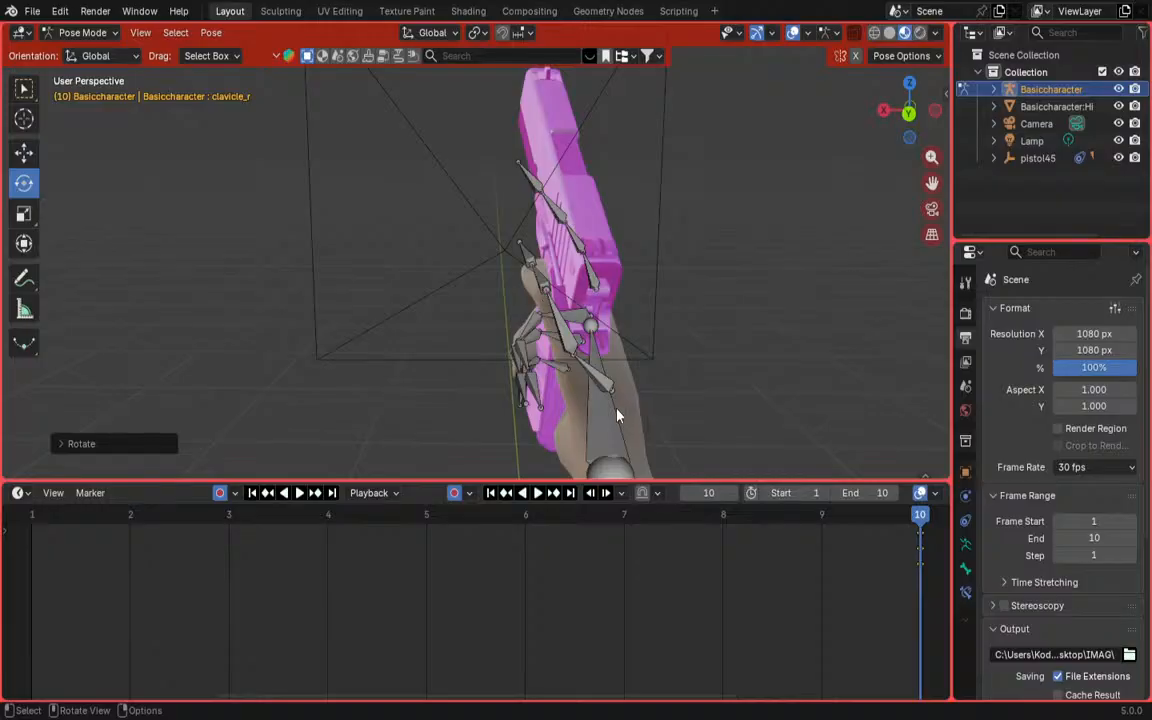
pyautogui.click(617, 415)
pyautogui.moveTo(617, 415); pyautogui.dragTo(436, 287, button='middle')
pyautogui.moveTo(560, 302); pyautogui.dragTo(545, 250)
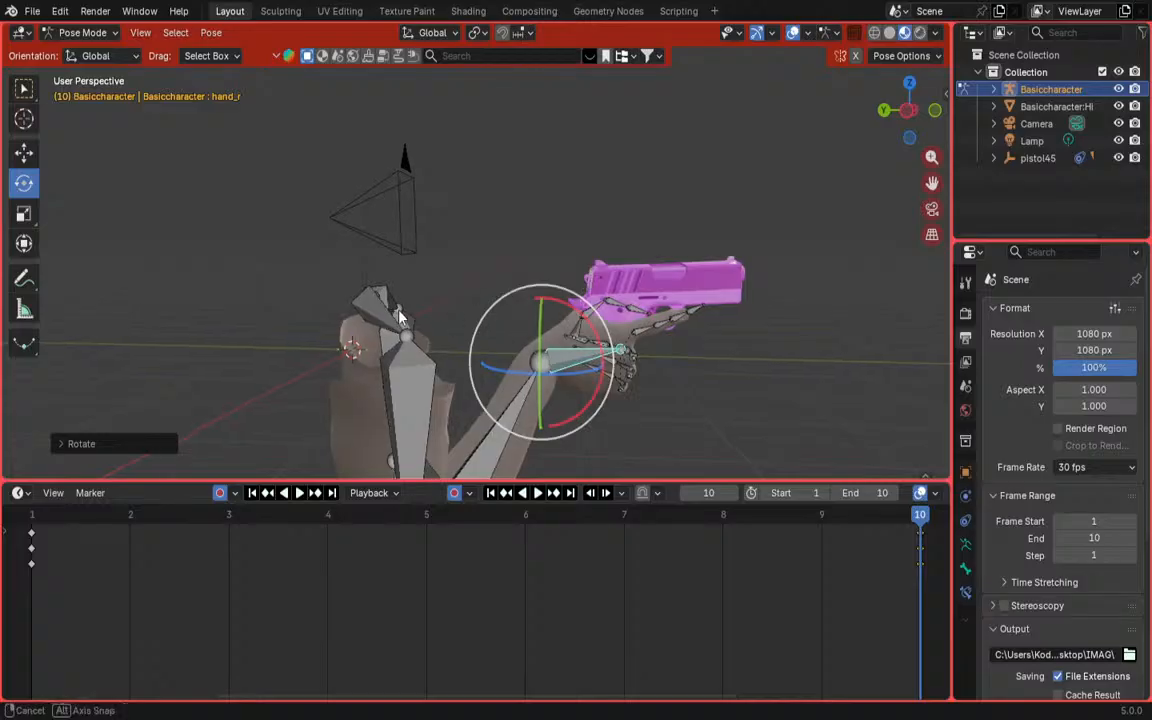
# Step: Trackball-rotate the right hand bone from the front and check the pistol through the scene camera
pyautogui.moveTo(400, 318); pyautogui.dragTo(215, 318, button='middle')
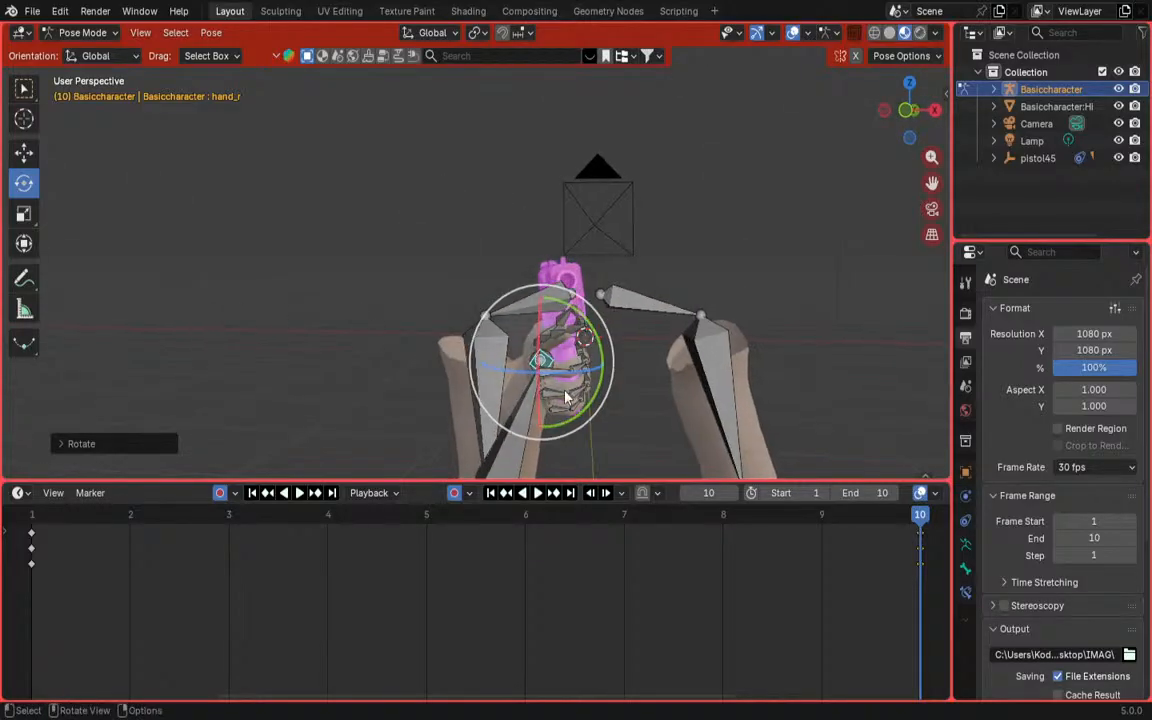
pyautogui.moveTo(553, 434); pyautogui.dragTo(518, 364)
pyautogui.press('KP_0')
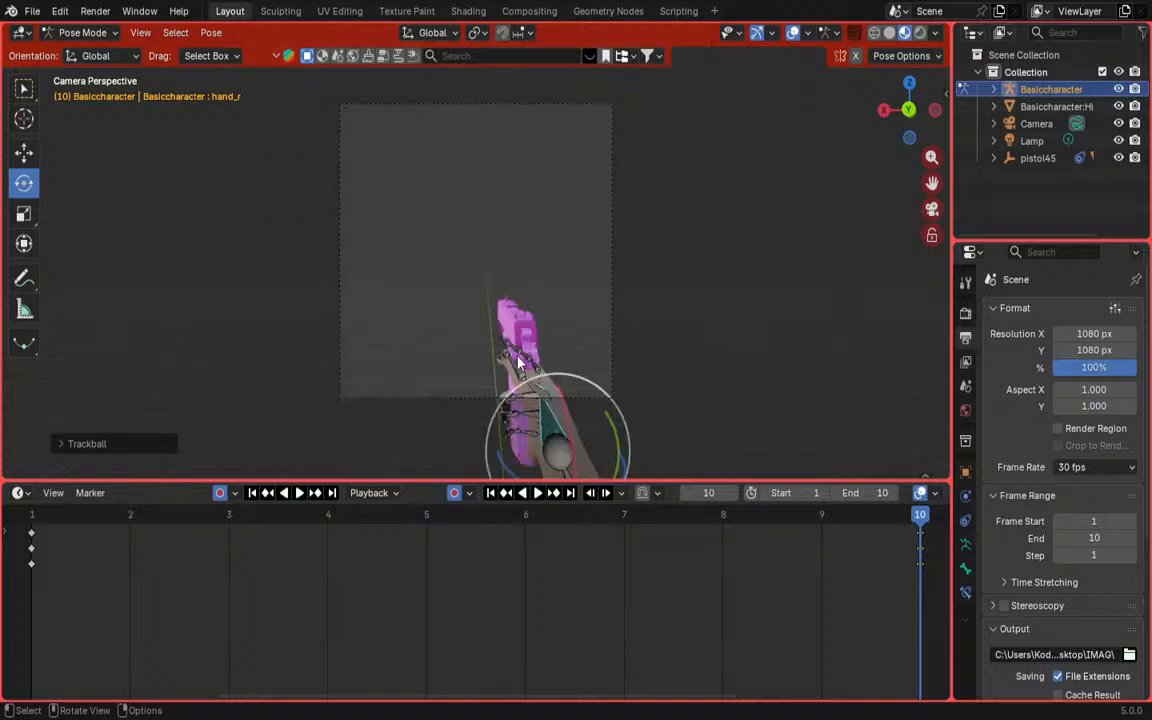
# Step: Trackball-rotate the right upper arm at frame 10 to shift the pistol inward and check it through the camera
pyautogui.scroll(-3, 522, 358)
pyautogui.middleClick(654, 373)
pyautogui.scroll(-7, 653, 372)
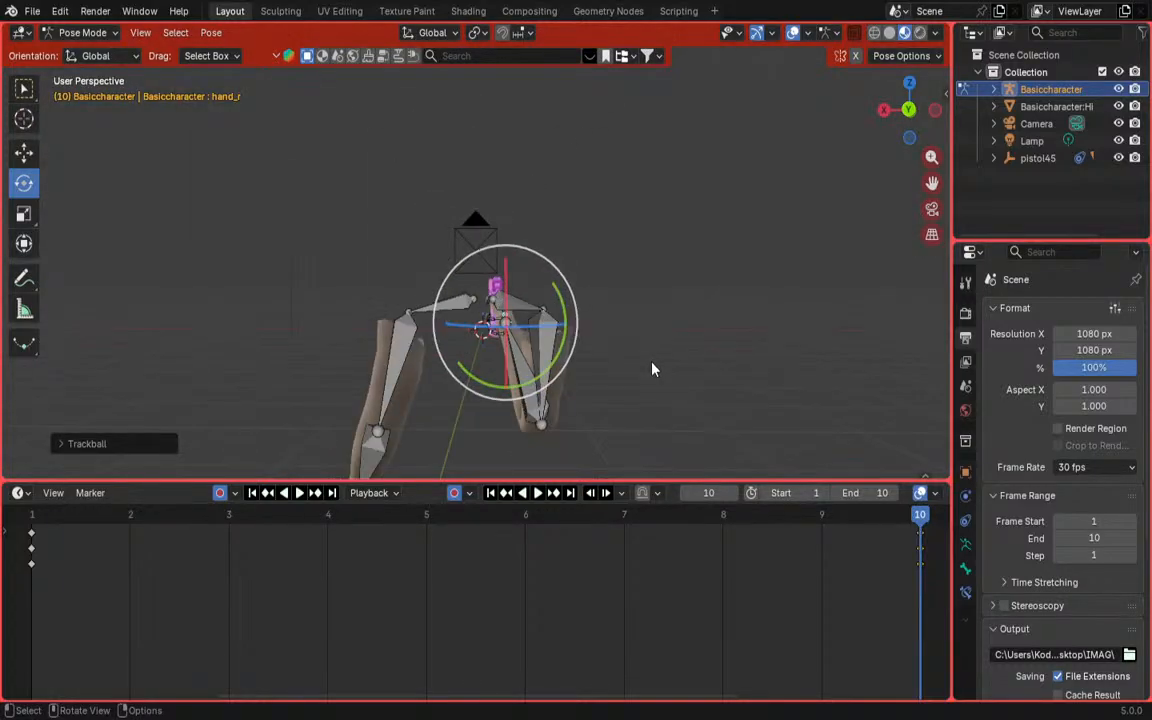
pyautogui.click(550, 318)
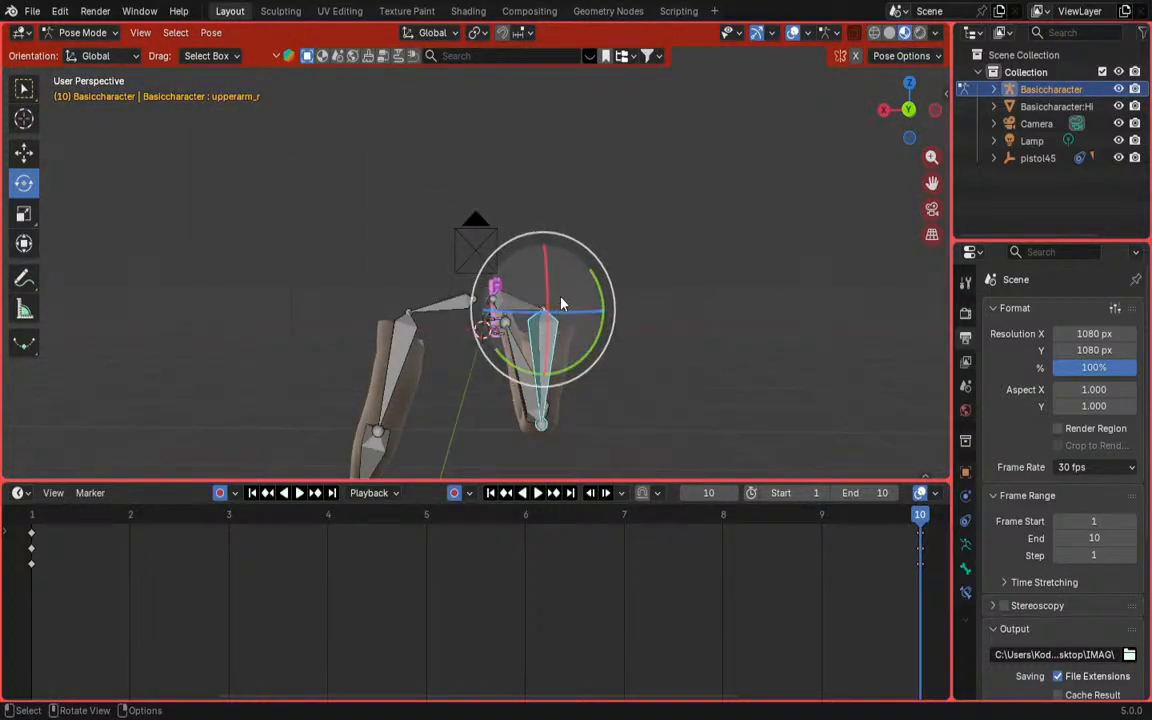
pyautogui.moveTo(561, 304); pyautogui.dragTo(509, 277)
pyautogui.press('KP_0')
pyautogui.scroll(5, 493, 318)
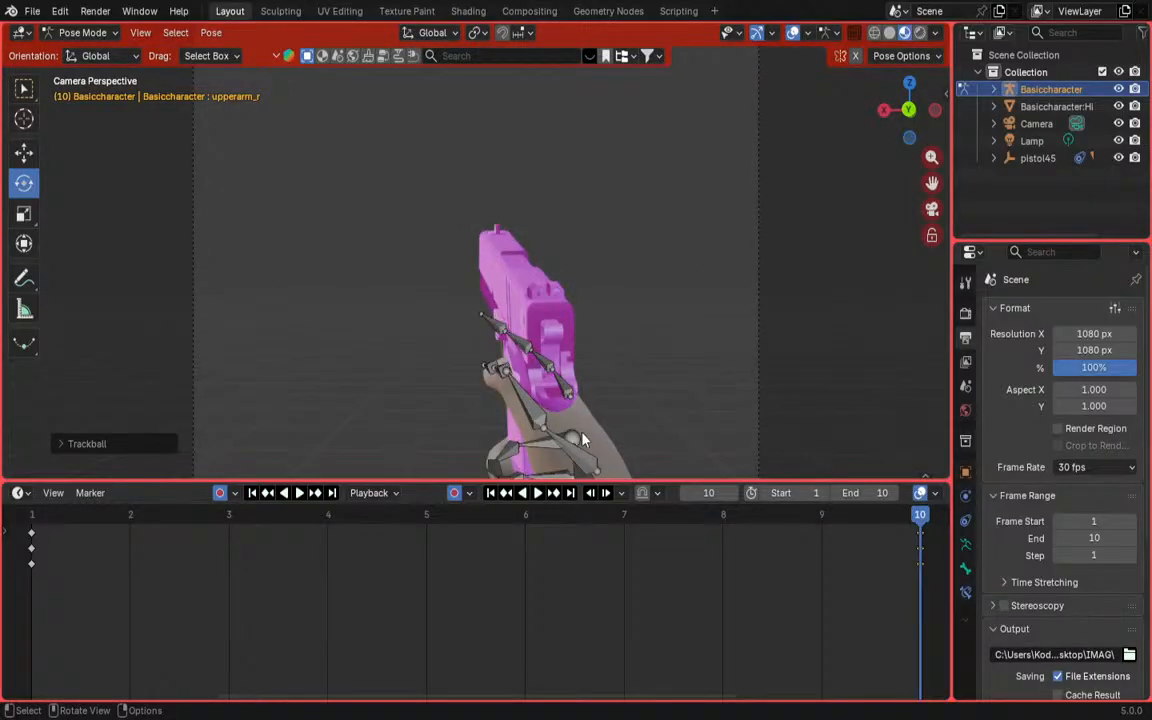
# Step: Trackball-rotate the right hand in camera view at frame 10 to straighten the pistol
pyautogui.scroll(-3, 590, 456)
pyautogui.click(543, 381)
pyautogui.moveTo(543, 381); pyautogui.dragTo(510, 364)
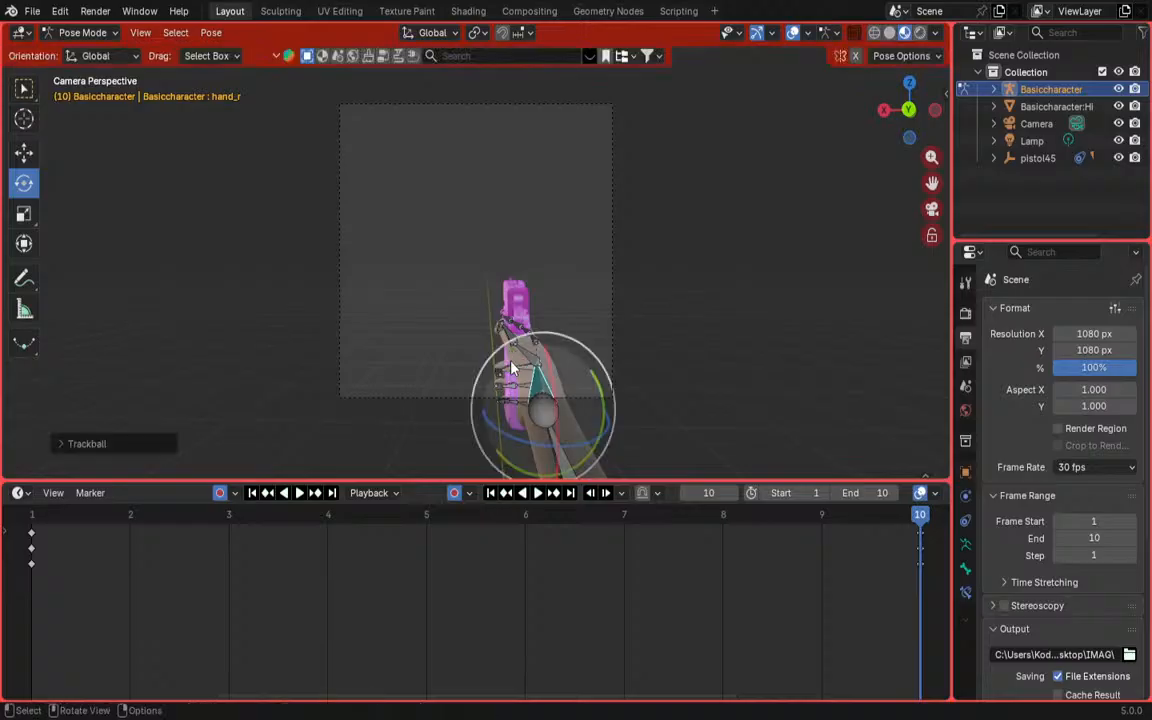
pyautogui.scroll(-3, 494, 381)
# Step: Scrub and play the frame 1 to 10 arm movement through the camera to review it
pyautogui.moveTo(897, 513); pyautogui.dragTo(269, 514)
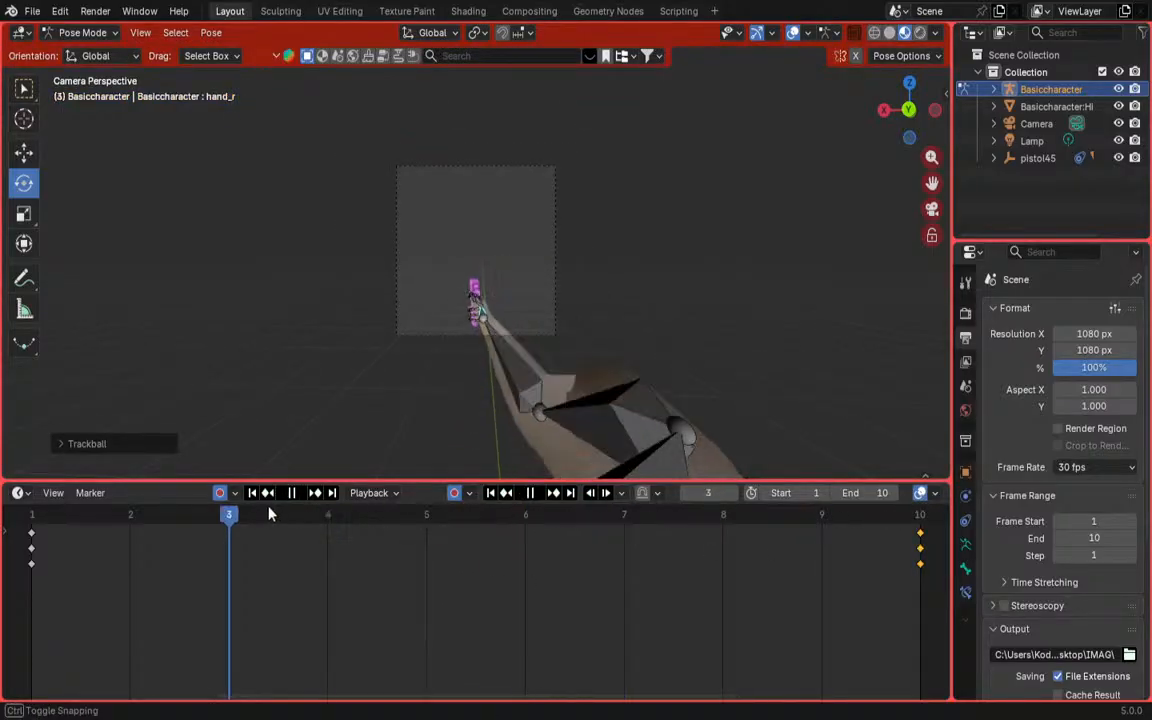
pyautogui.moveTo(199, 516); pyautogui.dragTo(35, 512)
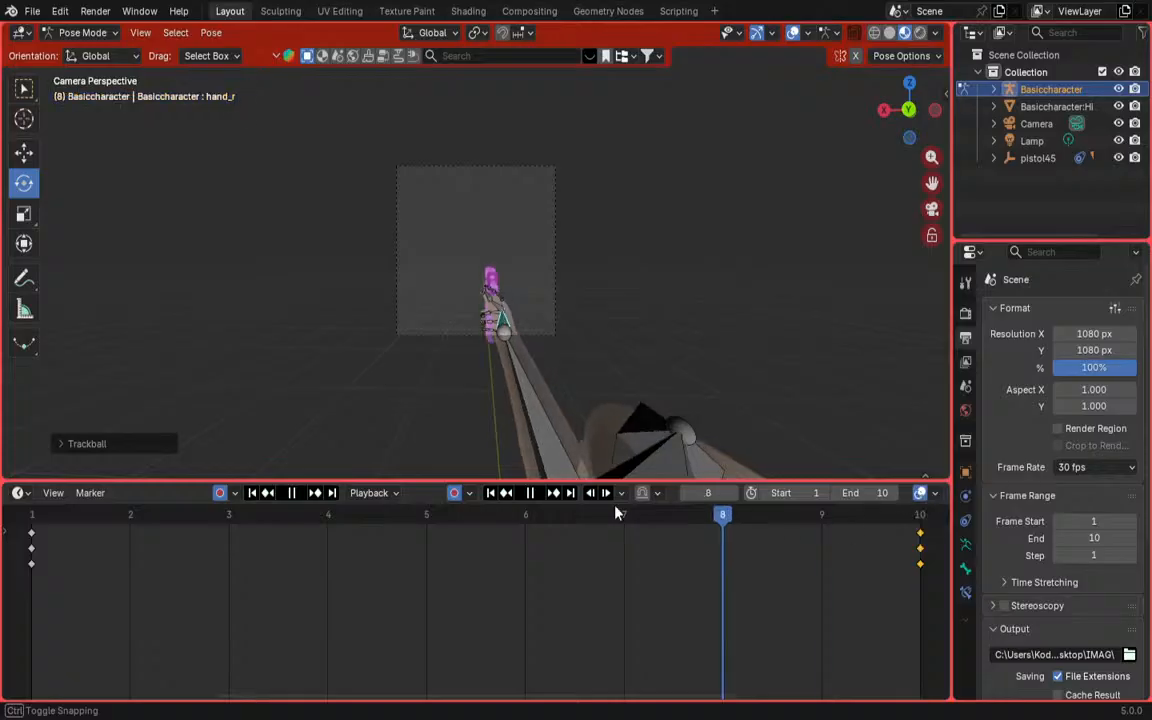
pyautogui.press('space')
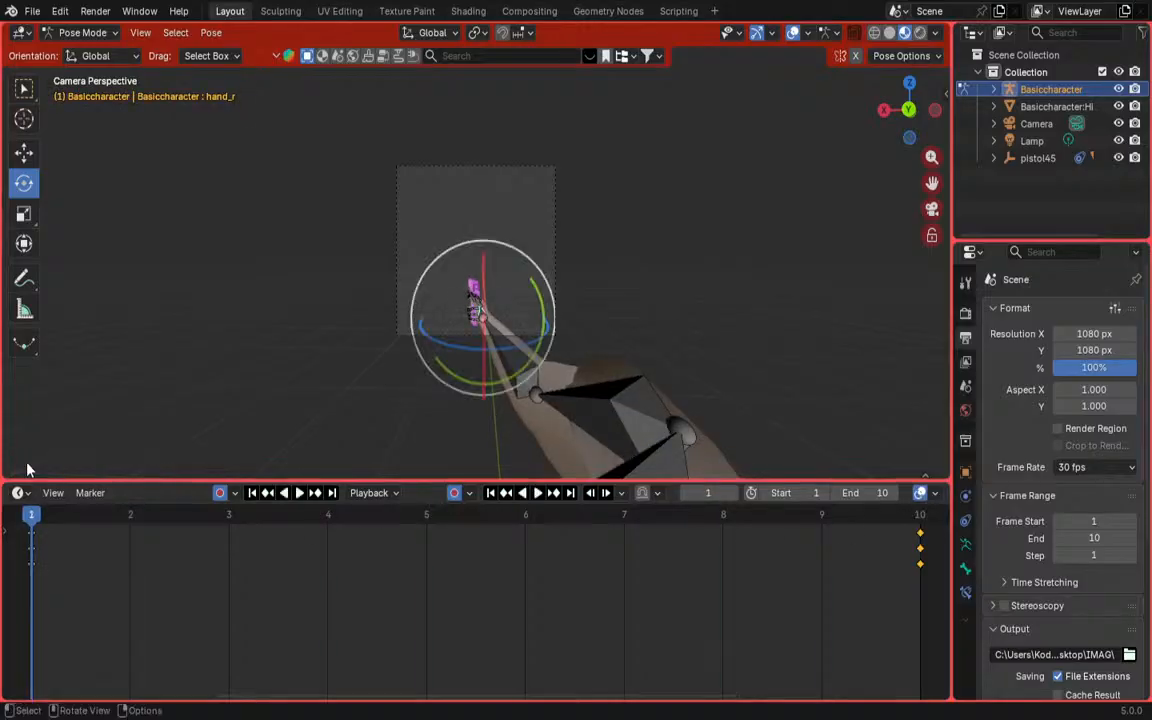
pyautogui.scroll(4, 476, 292)
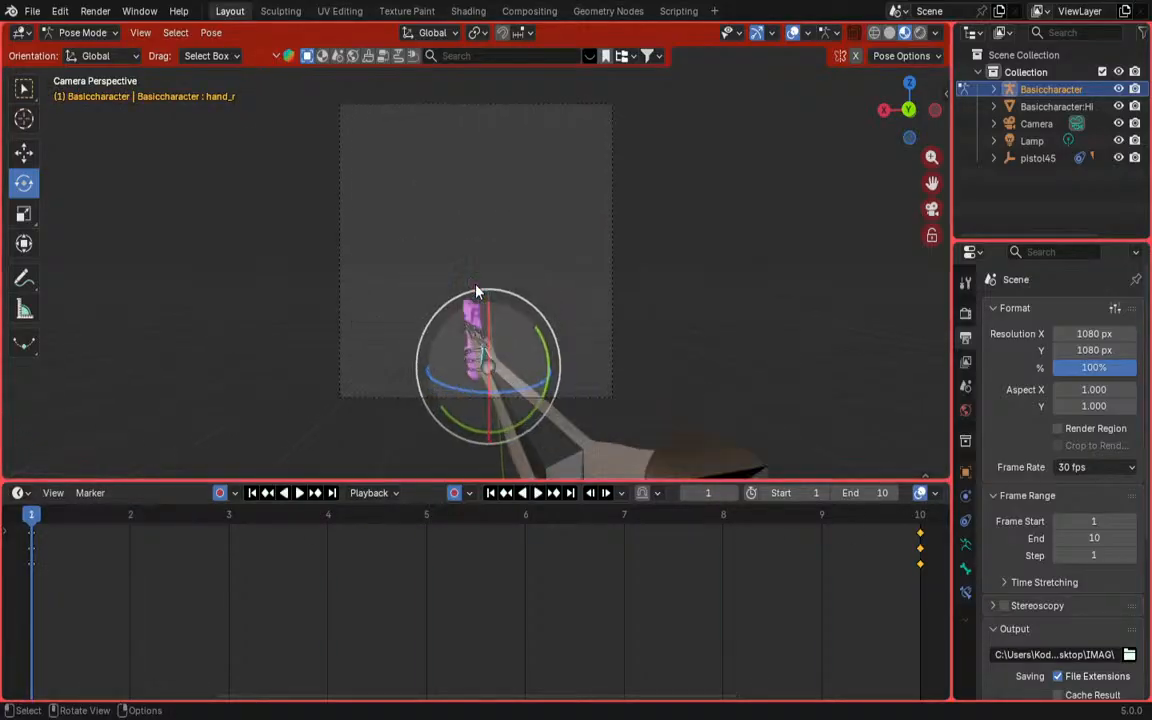
pyautogui.scroll(-3, 476, 292)
# Step: Undo the latest hand, upper arm and clavicle rotations at frame 10
pyautogui.hotkey('ctrl', 'z')
pyautogui.hotkey('ctrl', 'z')
pyautogui.hotkey('ctrl', 'z')
pyautogui.hotkey('ctrl', 'z')
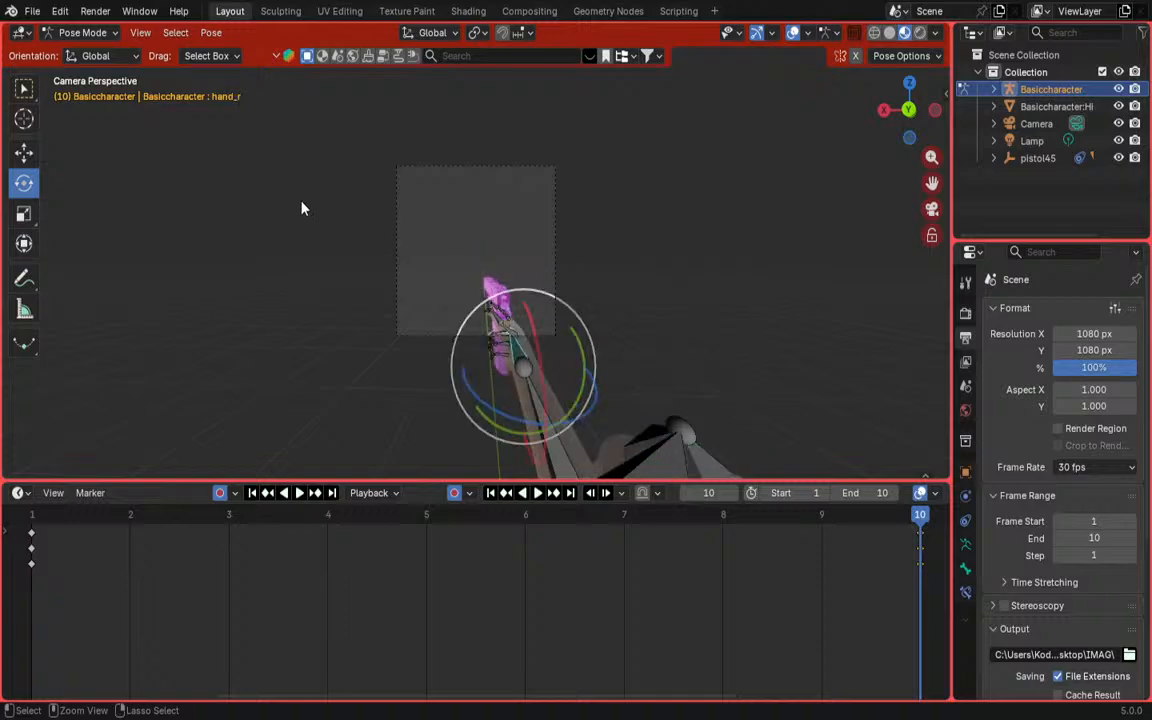
pyautogui.hotkey('ctrl', 'z')
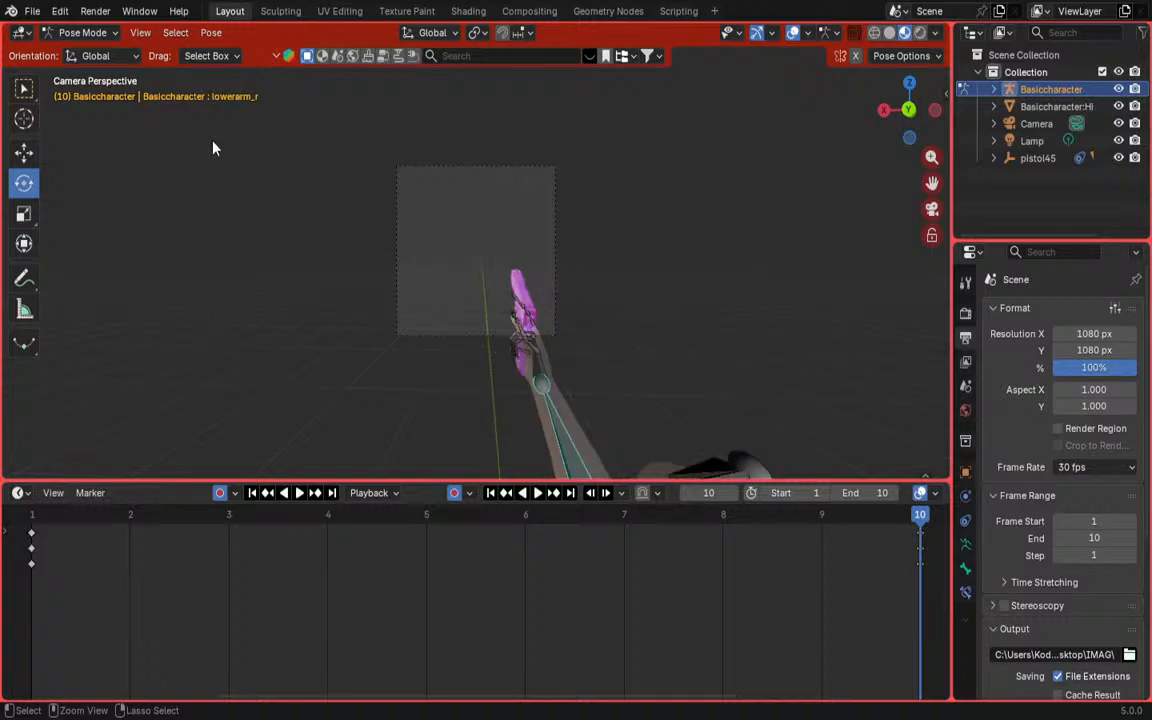
# Step: Open the most recent other Blender file and discard the unsaved changes to DRAW.blend
pyautogui.click(32, 11)
pyautogui.moveTo(150, 31)
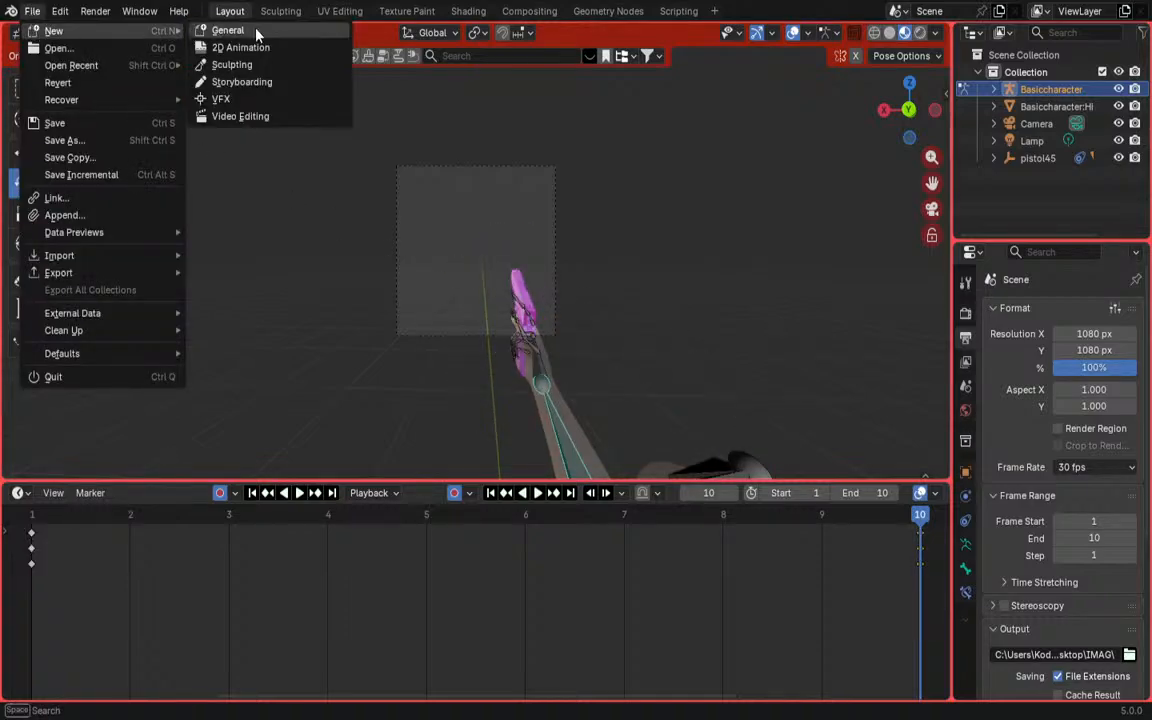
pyautogui.moveTo(100, 62)
pyautogui.click(200, 65)
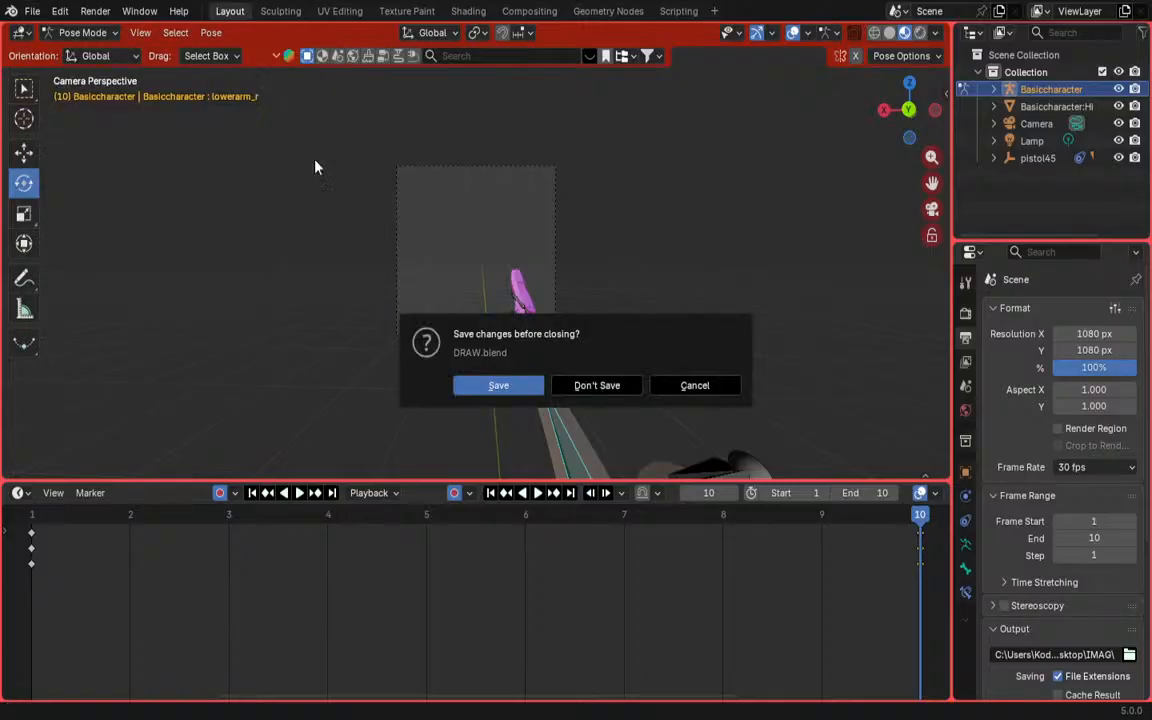
pyautogui.click(597, 385)
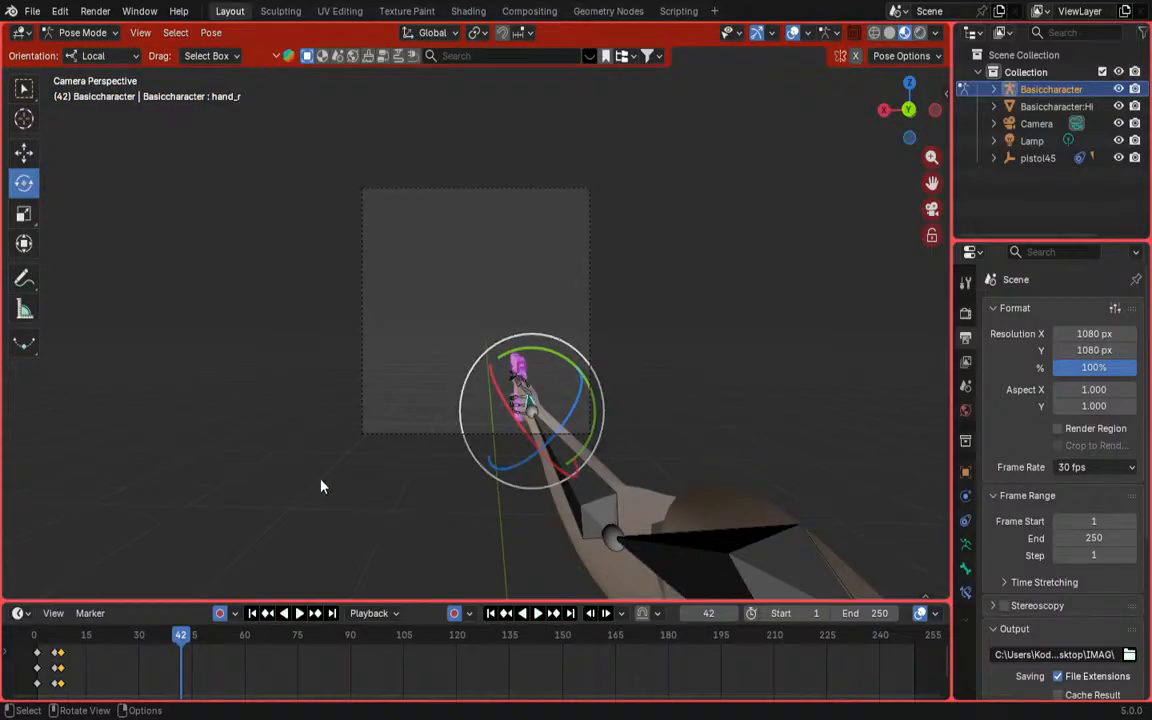
# Step: Enlarge the timeline, select all bones and delete their keyframes after frame 1
pyautogui.moveTo(34, 648); pyautogui.dragTo(65, 650)
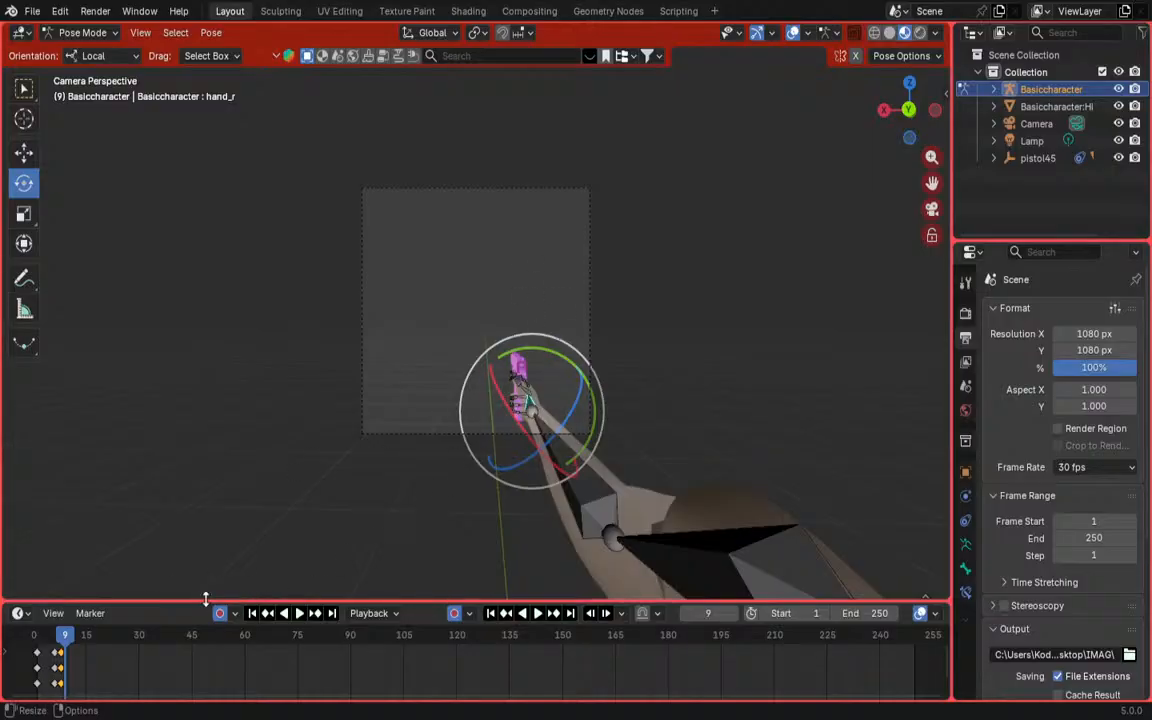
pyautogui.moveTo(206, 598); pyautogui.dragTo(216, 419)
pyautogui.scroll(2, 22, 468)
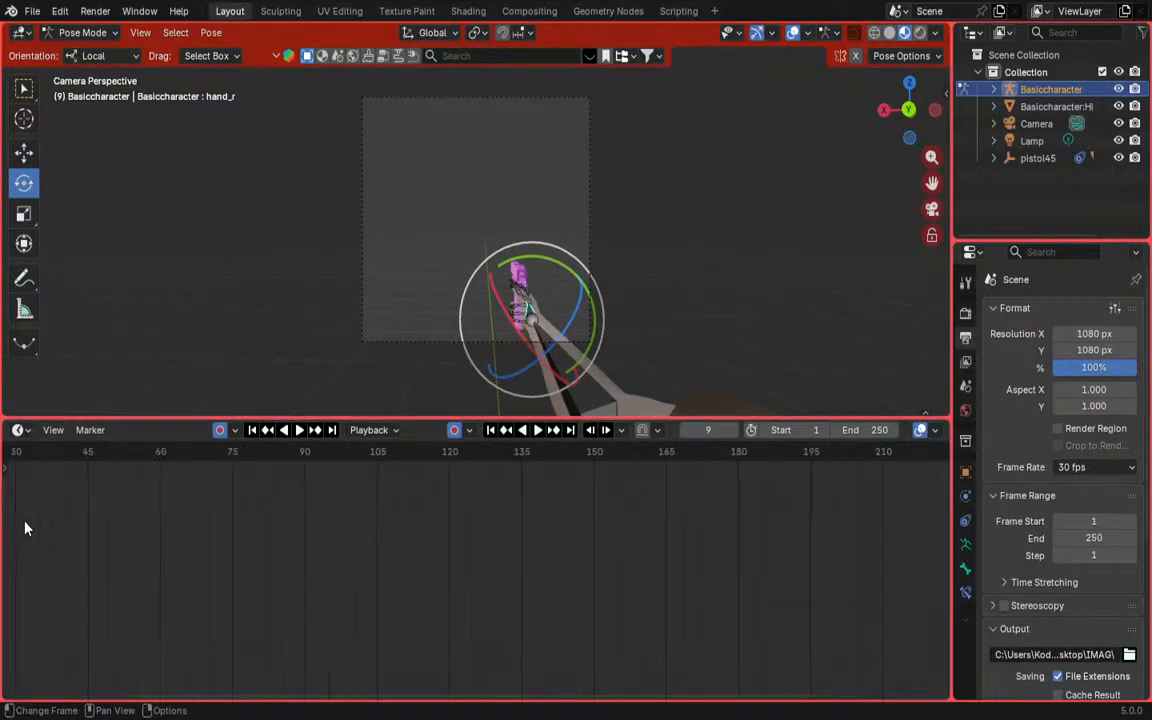
pyautogui.press('a')
pyautogui.scroll(1, 272, 582)
pyautogui.moveTo(272, 582); pyautogui.dragTo(800, 598, button='middle')
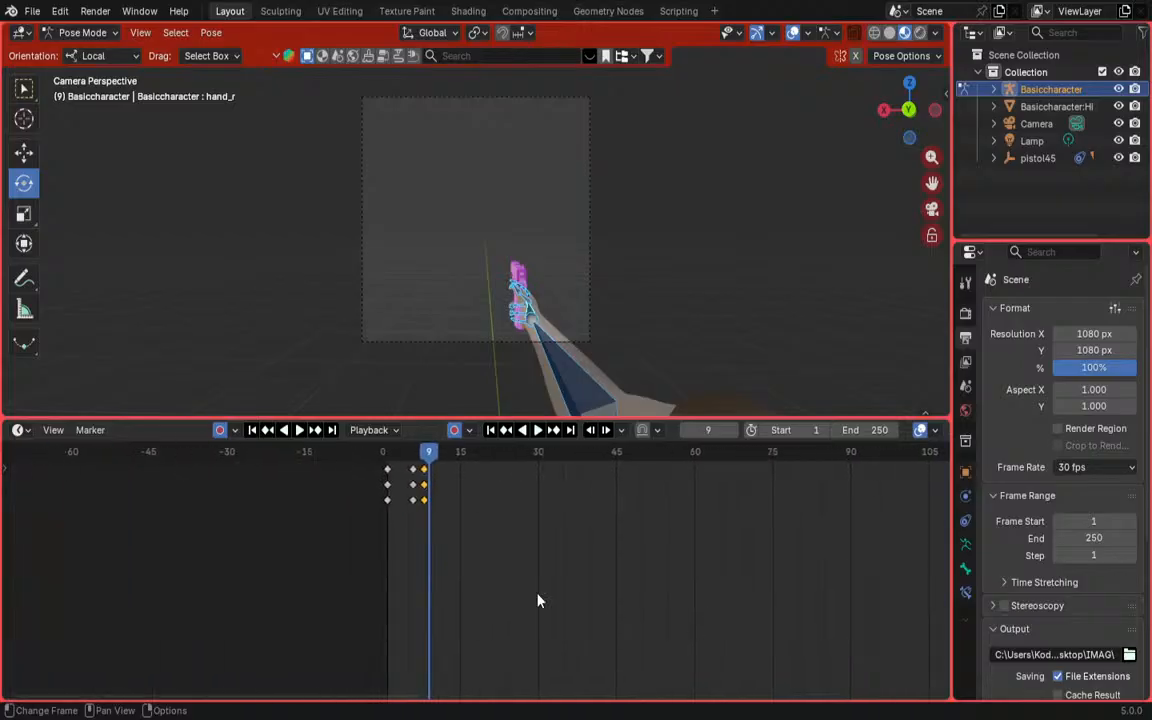
pyautogui.moveTo(337, 518); pyautogui.dragTo(419, 463)
pyautogui.moveTo(416, 522); pyautogui.dragTo(387, 503)
# Step: Insert keyframes on all channels for the selected bones at frame 1
pyautogui.click(389, 458)
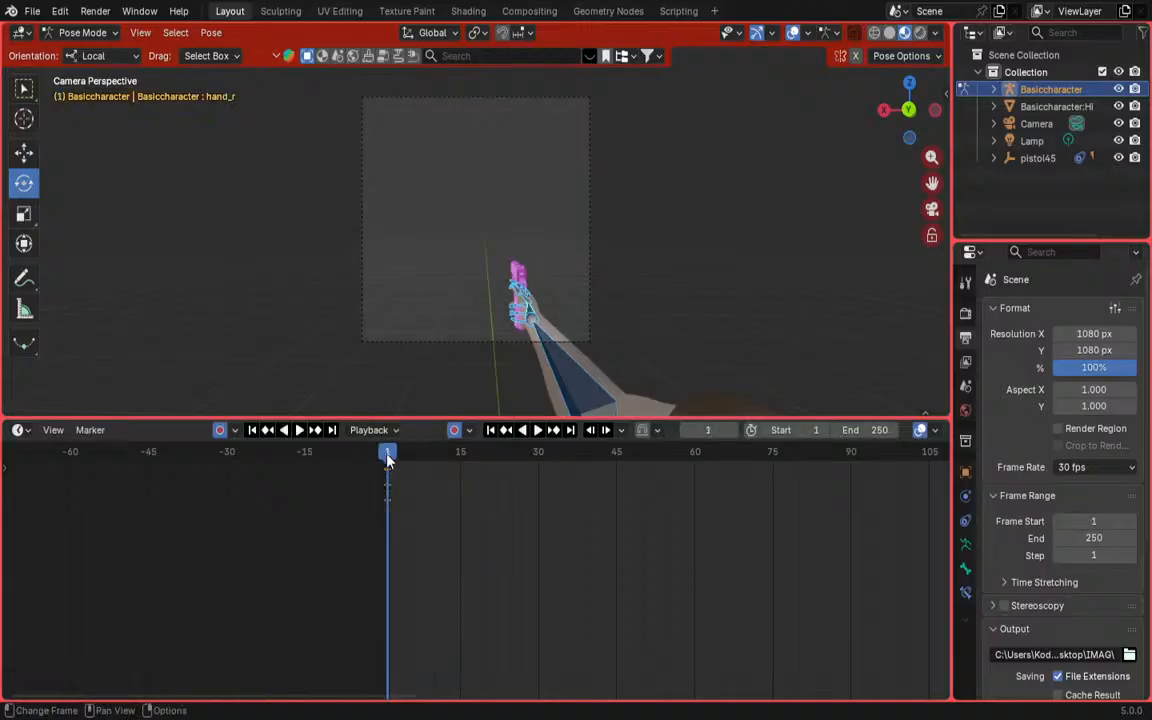
pyautogui.press('i')
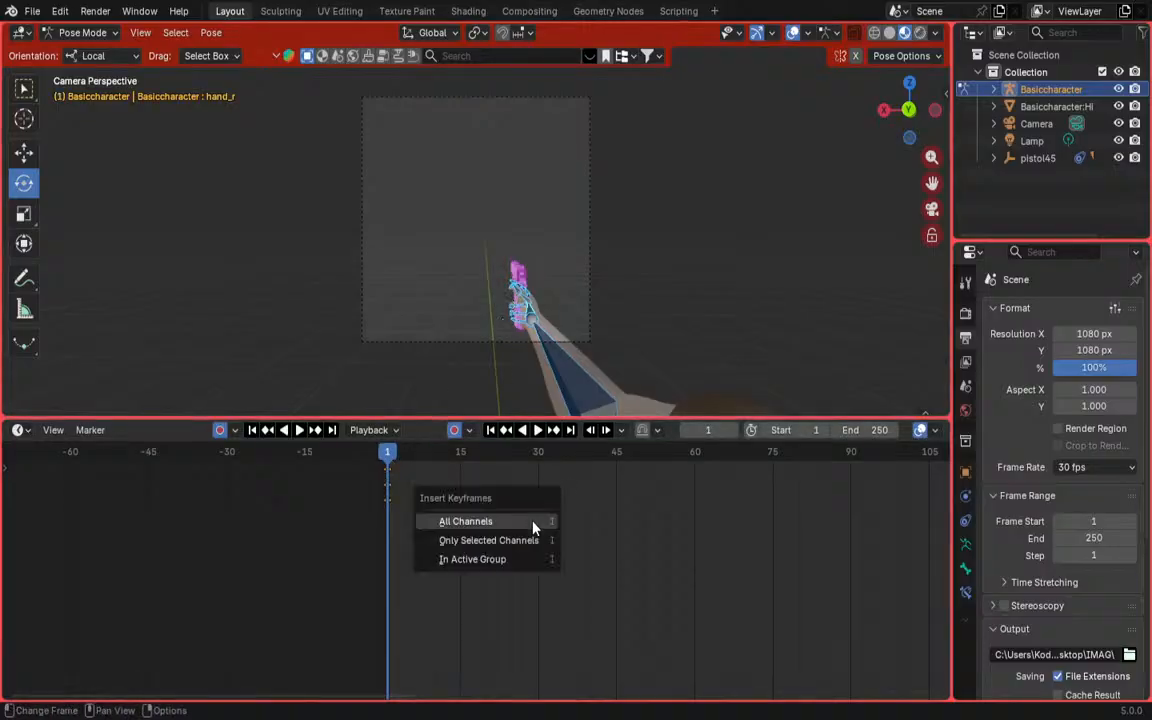
pyautogui.click(532, 522)
# Step: Move to frame 10 and rotate the right lower arm upward about the elbow
pyautogui.moveTo(393, 455); pyautogui.dragTo(437, 475)
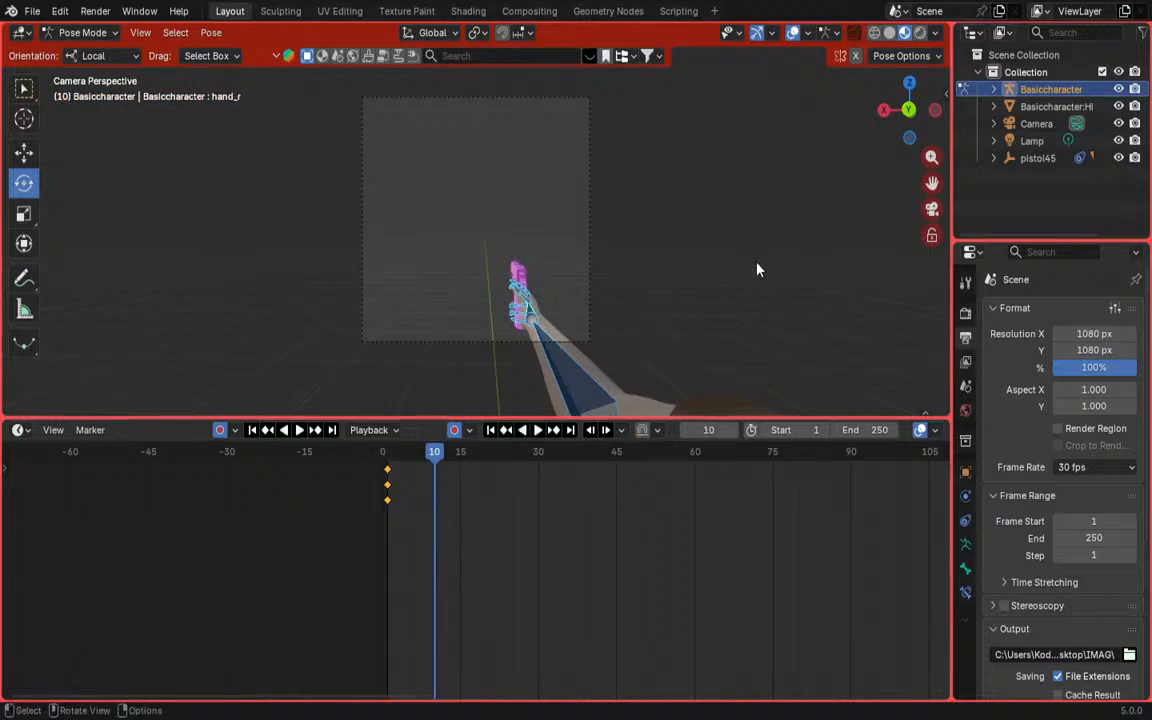
pyautogui.moveTo(757, 264); pyautogui.dragTo(432, 236, button='middle')
pyautogui.scroll(-10, 596, 287)
pyautogui.moveTo(432, 236); pyautogui.dragTo(430, 278, button='middle')
pyautogui.click(566, 329)
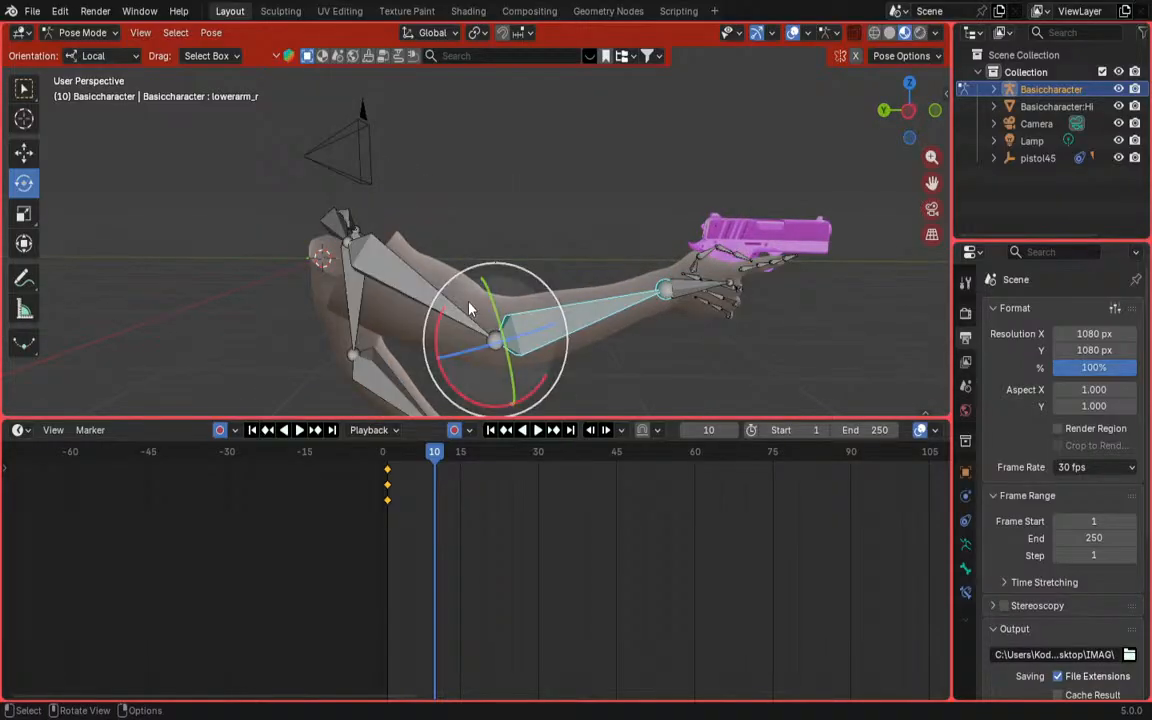
pyautogui.moveTo(437, 335); pyautogui.dragTo(461, 401)
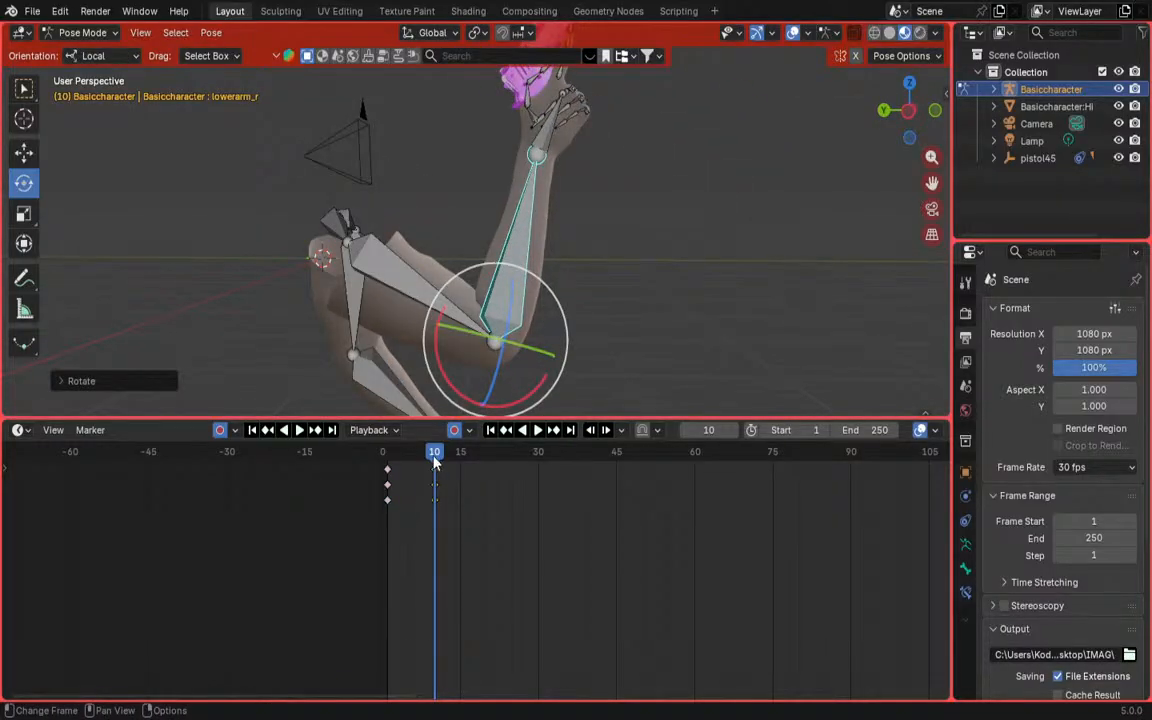
pyautogui.moveTo(434, 460)
pyautogui.mouseDown()
pyautogui.moveTo(391, 460)
pyautogui.moveTo(435, 460)
pyautogui.mouseUp()
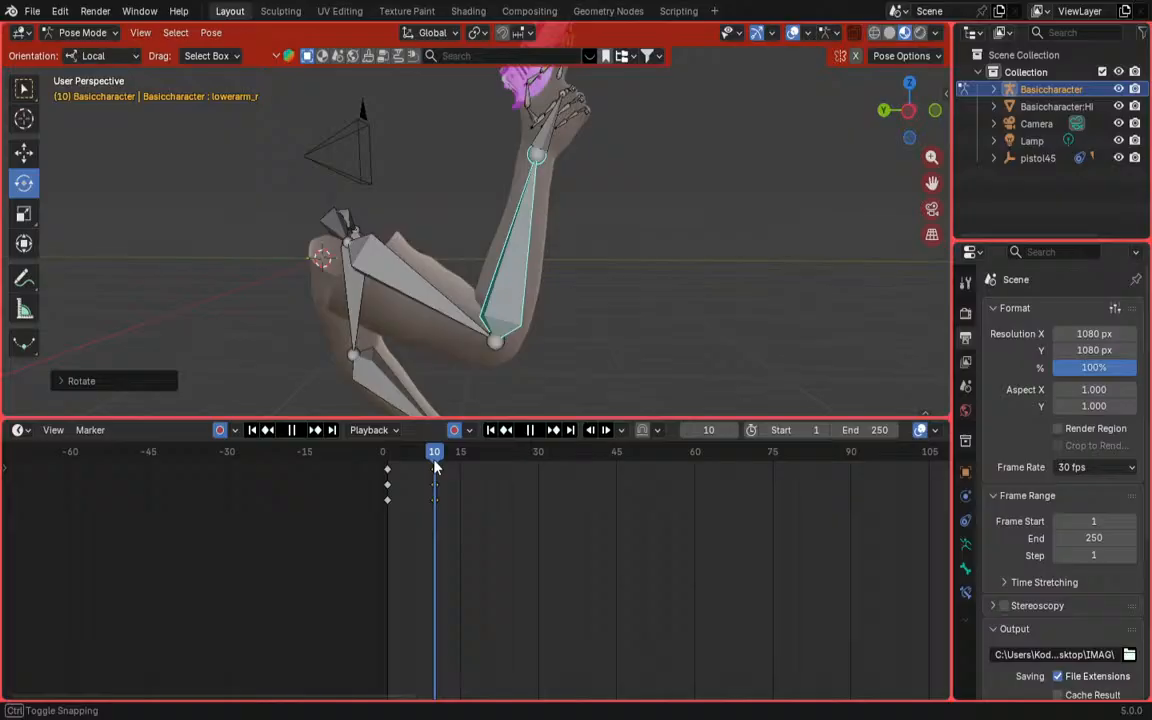
# Step: Rotate the right upper arm down to a nearly vertical position at frame 10
pyautogui.click(410, 280)
pyautogui.moveTo(378, 309); pyautogui.dragTo(350, 367)
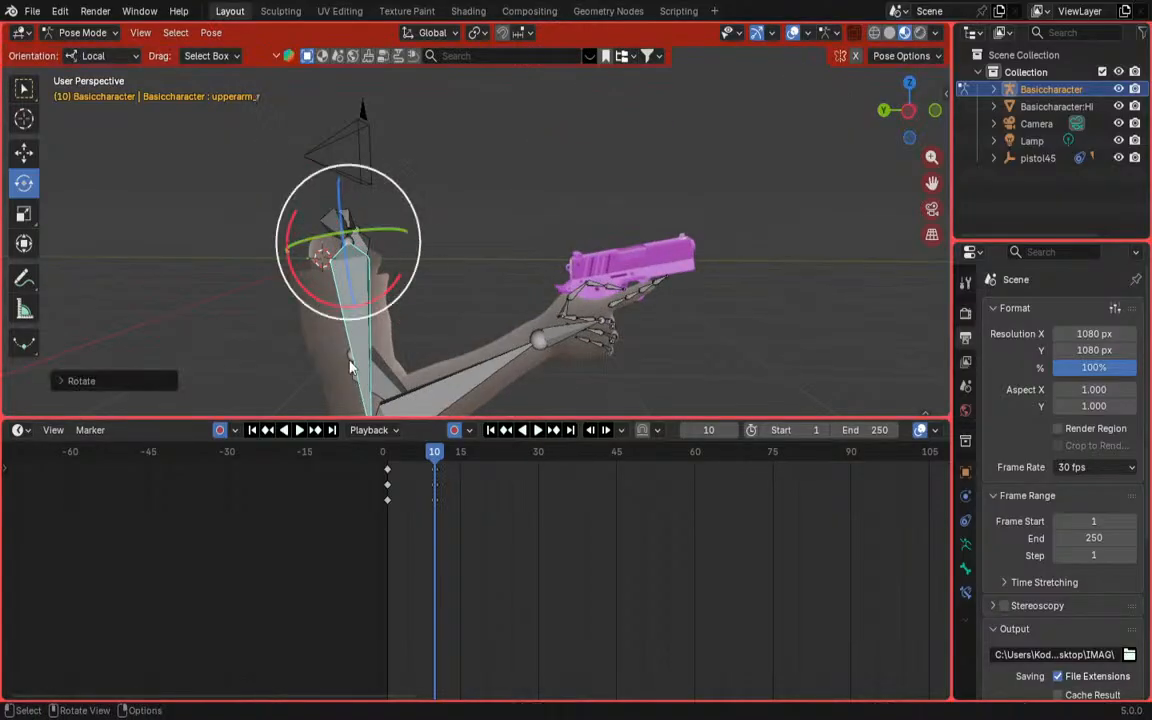
pyautogui.moveTo(434, 460)
pyautogui.mouseDown()
pyautogui.moveTo(384, 460)
pyautogui.moveTo(452, 460)
pyautogui.moveTo(436, 455)
pyautogui.mouseUp()
# Step: Raise the right lower arm further at frame 10, then select the right upper arm
pyautogui.click(477, 377)
pyautogui.scroll(-1, 408, 353)
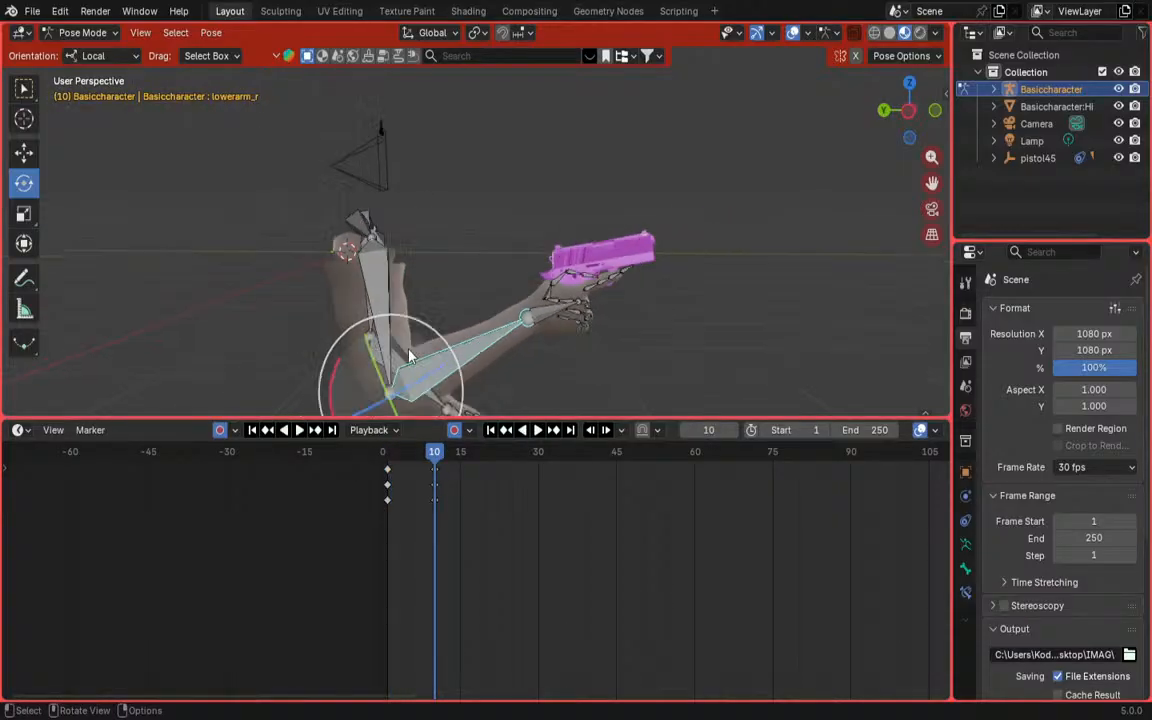
pyautogui.moveTo(408, 353); pyautogui.dragTo(323, 318, button='middle')
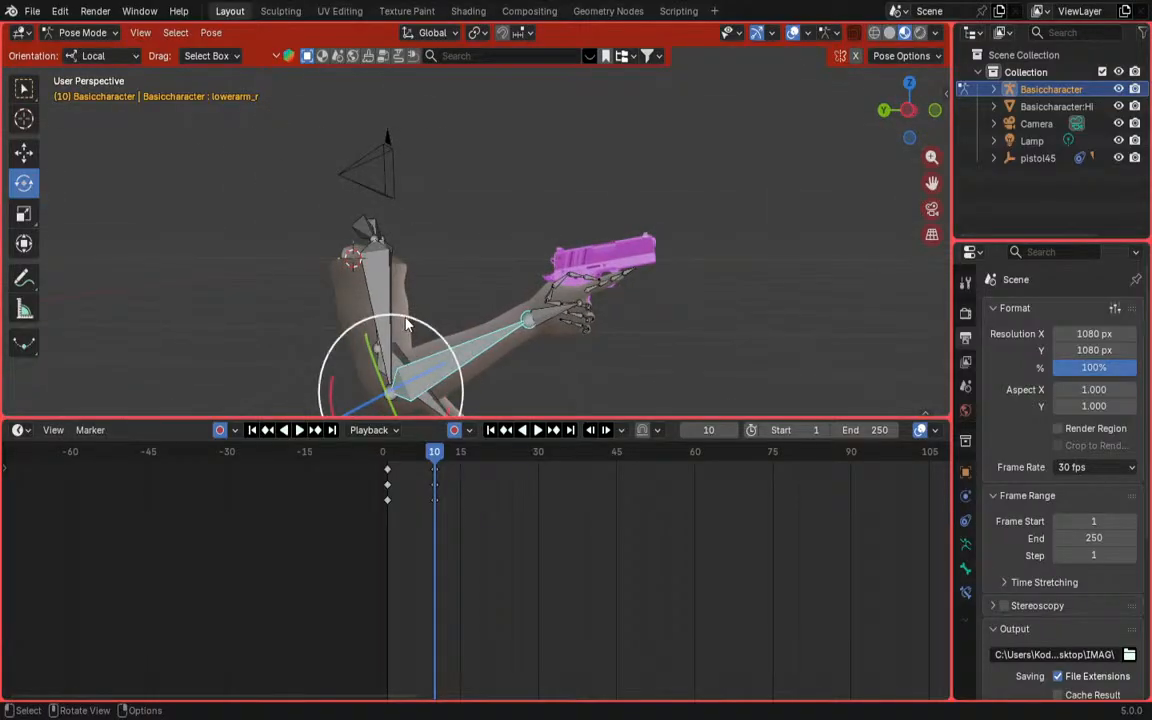
pyautogui.moveTo(408, 352); pyautogui.dragTo(424, 288)
pyautogui.click(386, 299)
pyautogui.moveTo(436, 453)
pyautogui.mouseDown()
pyautogui.moveTo(387, 447)
pyautogui.moveTo(434, 447)
pyautogui.mouseUp()
pyautogui.moveTo(438, 247); pyautogui.dragTo(611, 258, button='middle')
pyautogui.keyDown('shift'); pyautogui.moveTo(294, 198); pyautogui.dragTo(402, 236, button='middle'); pyautogui.keyUp('shift')
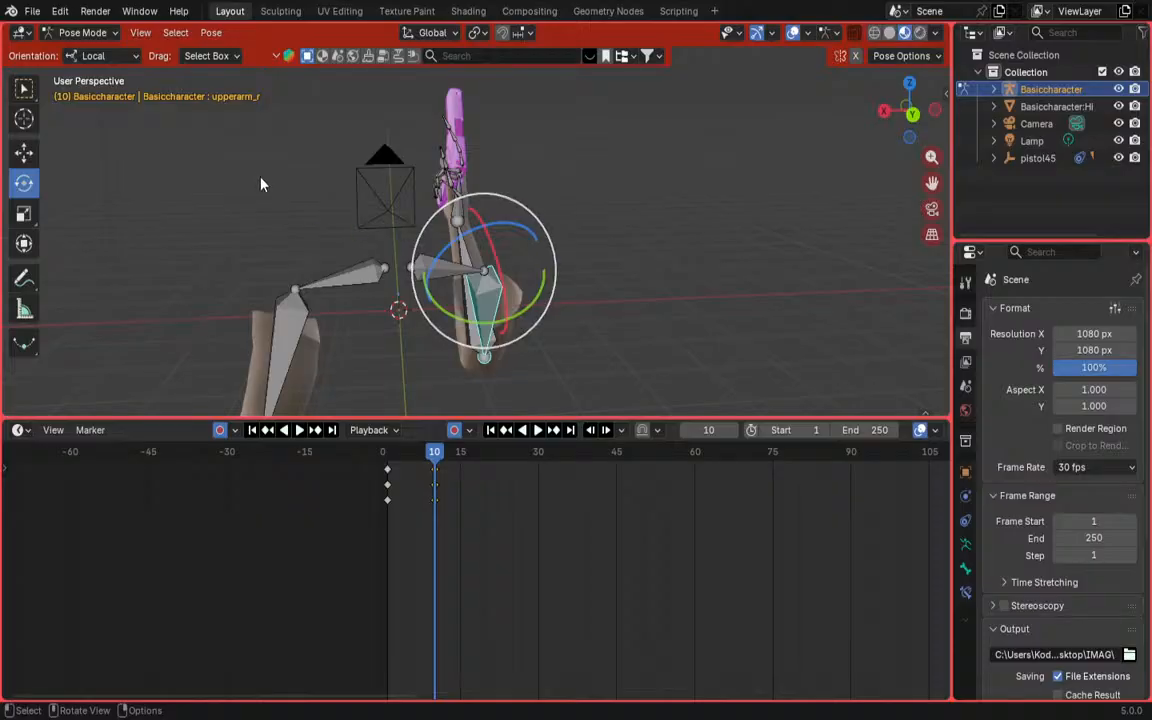
# Step: Play the arm movement from frame 1 through the camera to review it
pyautogui.press('KP_0')
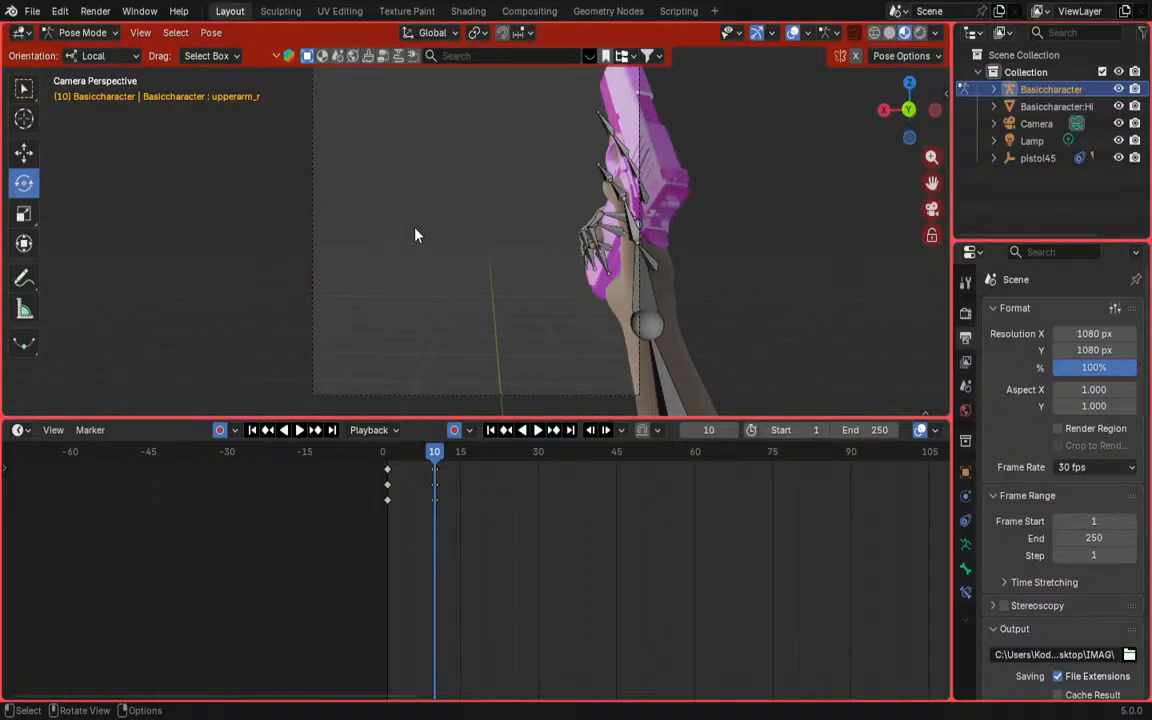
pyautogui.click(395, 455)
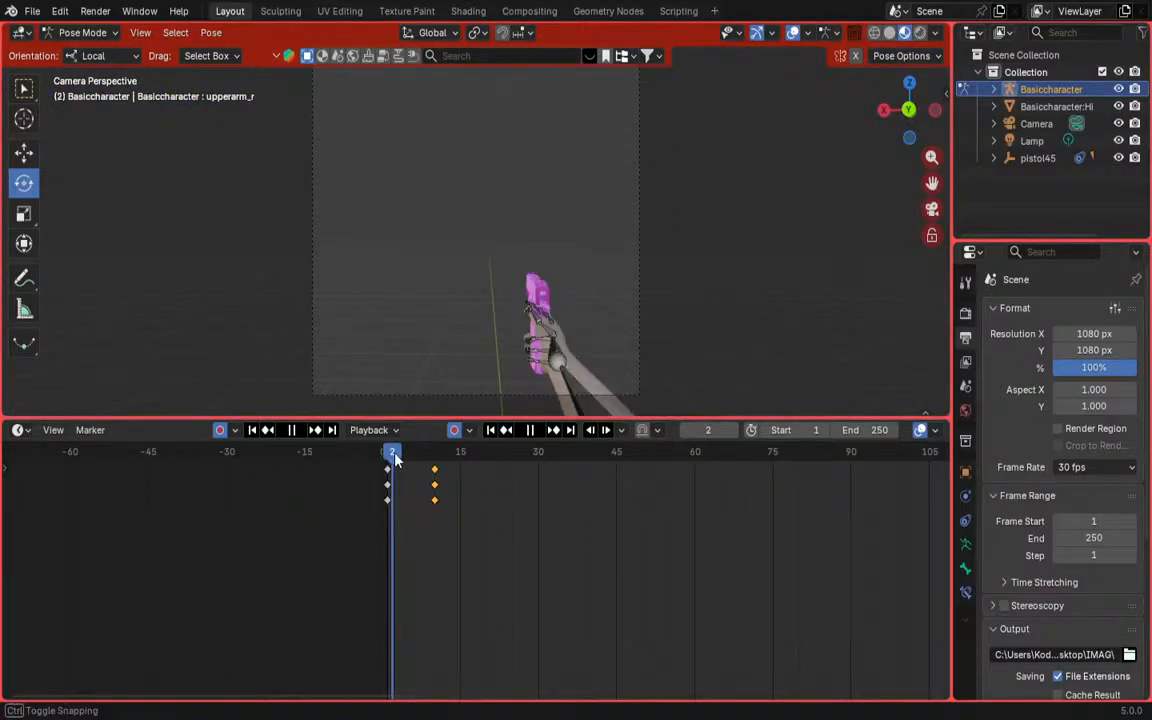
pyautogui.moveTo(395, 455)
pyautogui.mouseDown()
pyautogui.moveTo(435, 463)
pyautogui.moveTo(382, 452)
pyautogui.moveTo(437, 452)
pyautogui.moveTo(389, 449)
pyautogui.mouseUp()
pyautogui.press('space')
pyautogui.press('space')
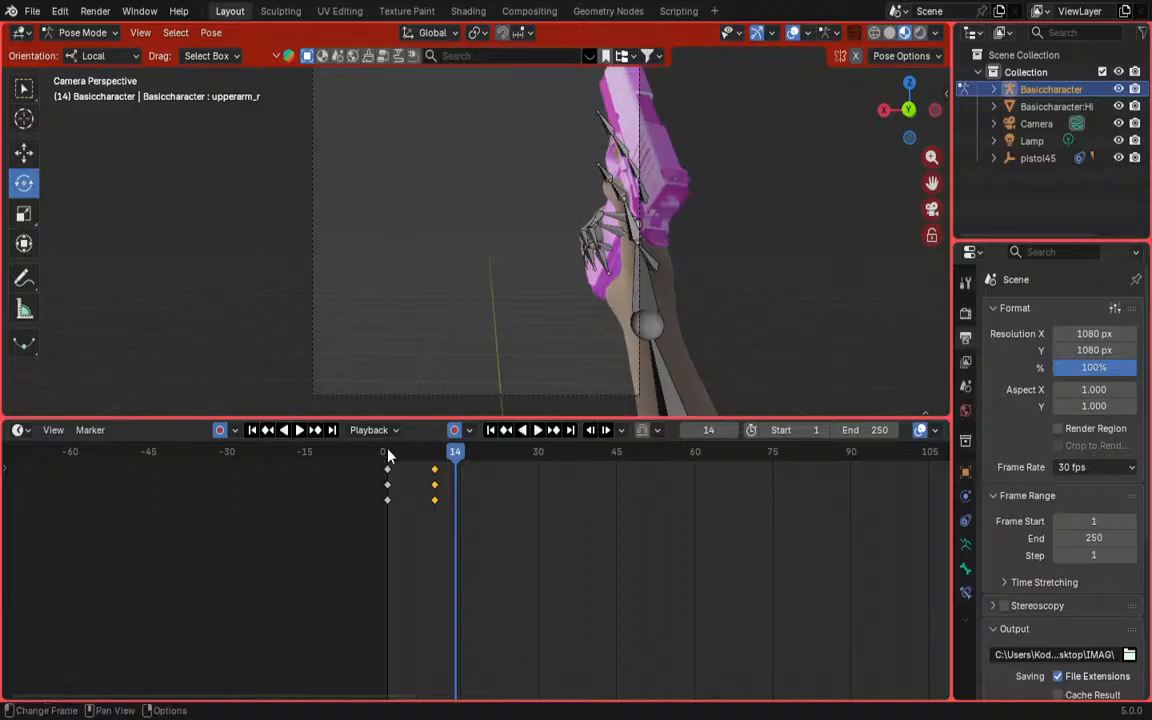
pyautogui.click(388, 455)
pyautogui.scroll(-4, 477, 336)
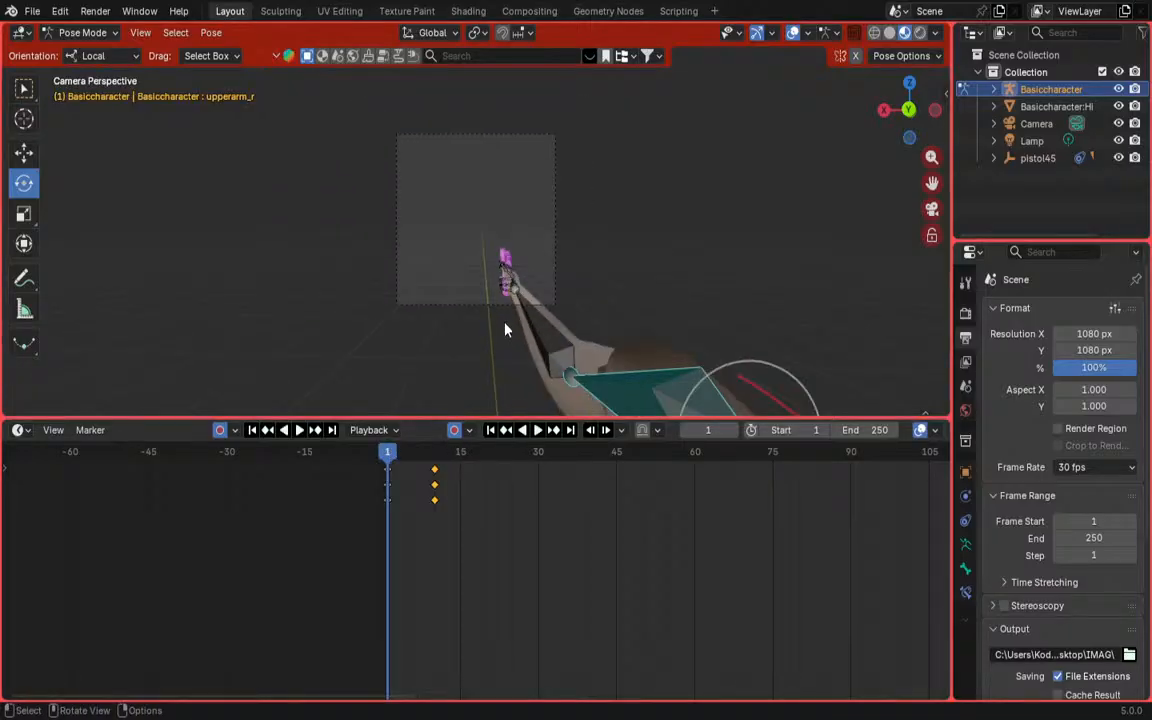
# Step: Rotate the right upper arm freely at frame 10 to bring the pistol back inside the camera frame
pyautogui.moveTo(388, 452); pyautogui.dragTo(436, 455)
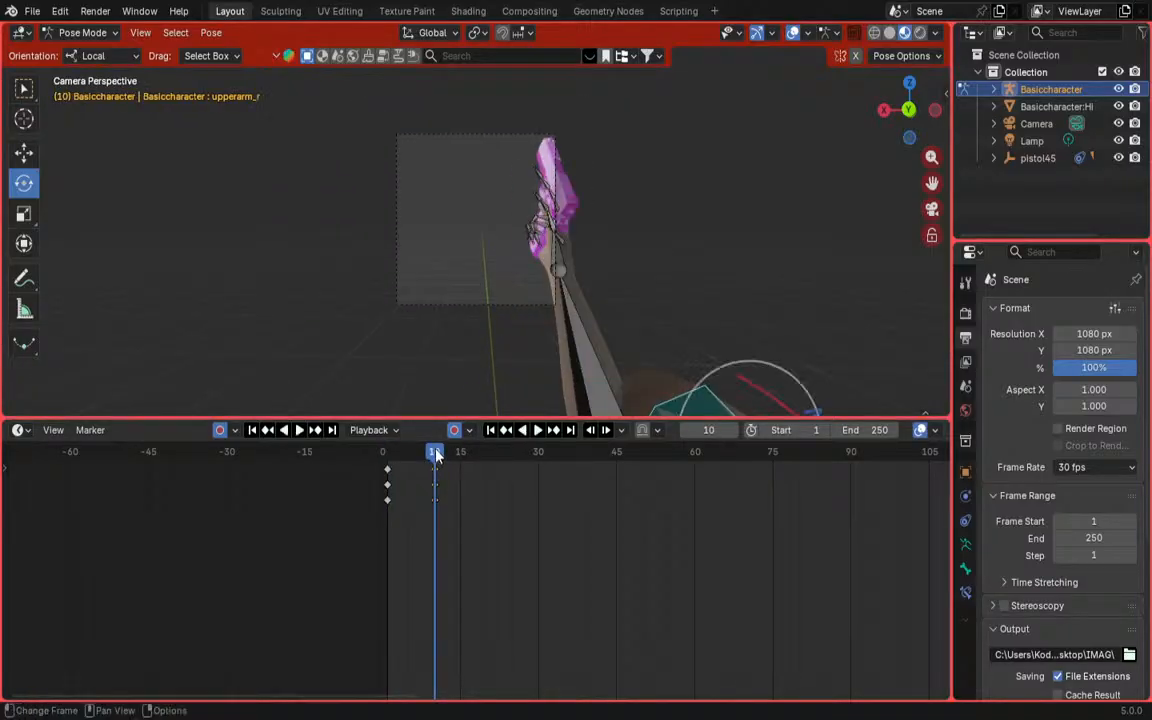
pyautogui.moveTo(650, 321); pyautogui.dragTo(656, 319, button='middle')
pyautogui.scroll(-7, 656, 319)
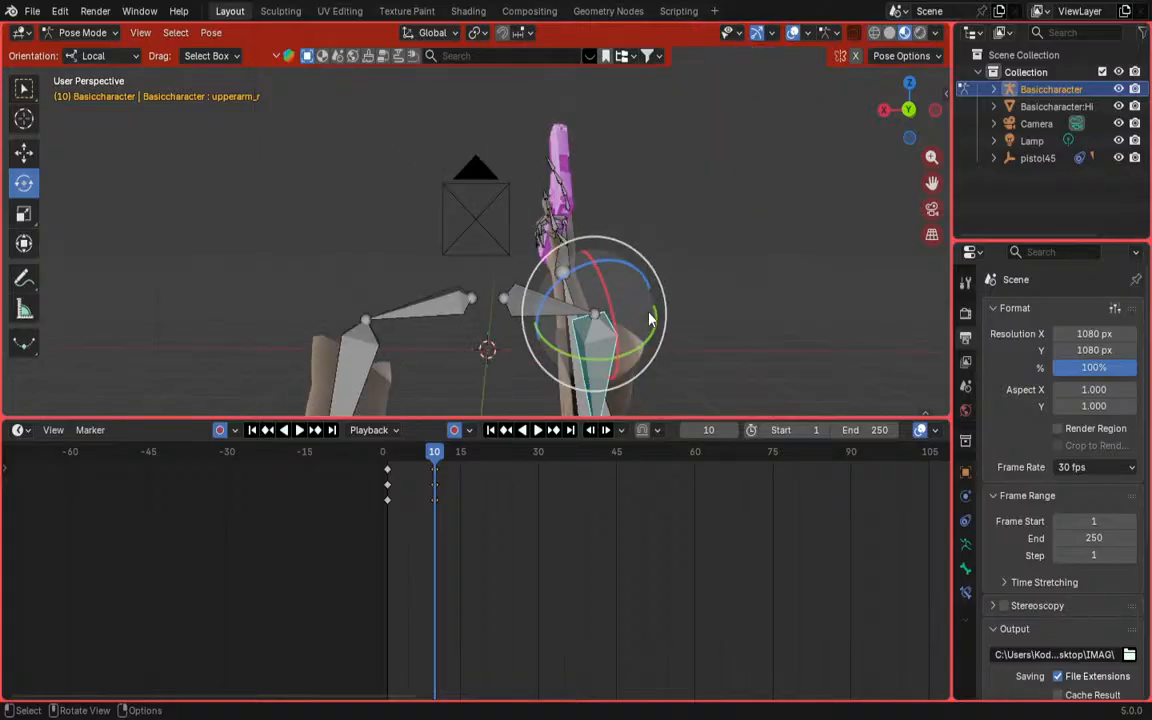
pyautogui.moveTo(597, 345); pyautogui.dragTo(614, 344)
pyautogui.press('KP_0')
pyautogui.scroll(3, 500, 287)
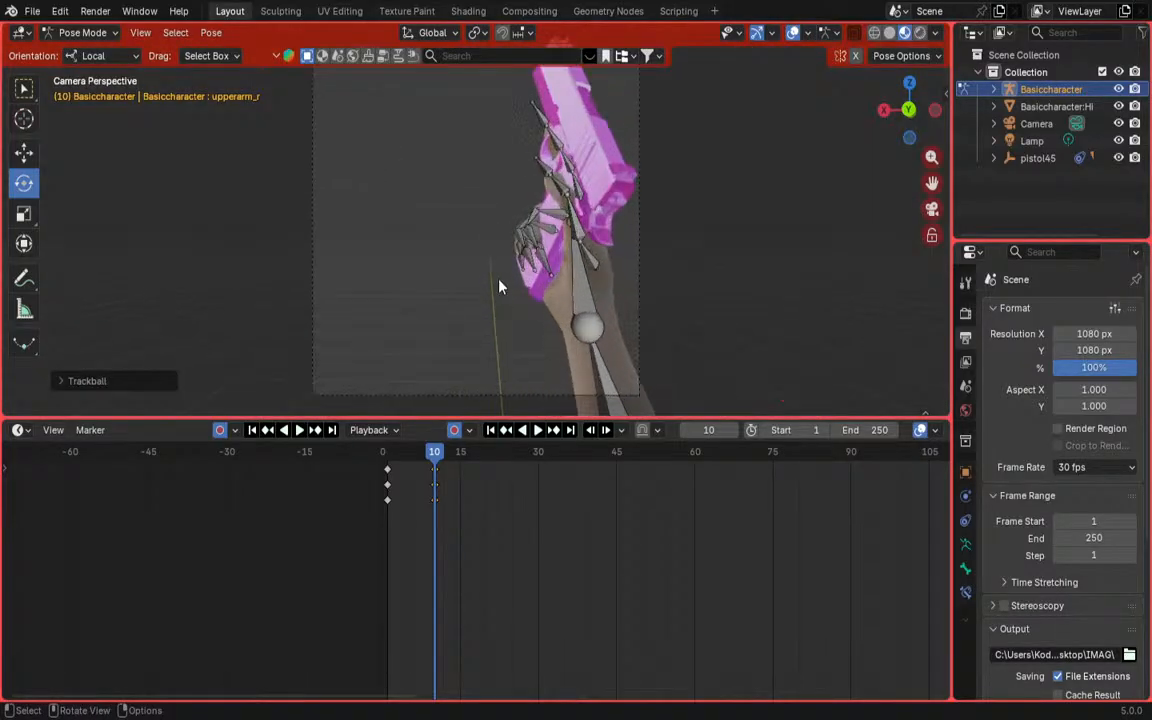
# Step: Rotate the right hand freely at frame 10 until the pistol points straight ahead in the camera view
pyautogui.click(517, 257)
pyautogui.press('r')
pyautogui.press('r')
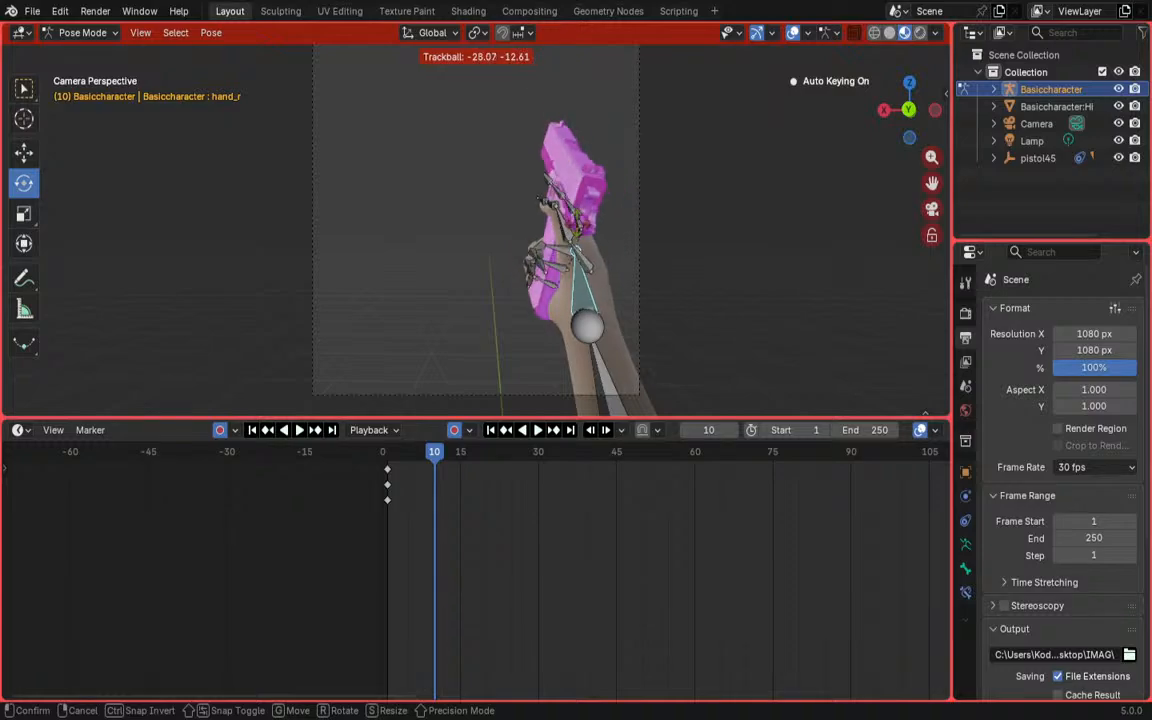
pyautogui.click(542, 267)
pyautogui.moveTo(542, 267); pyautogui.dragTo(620, 295)
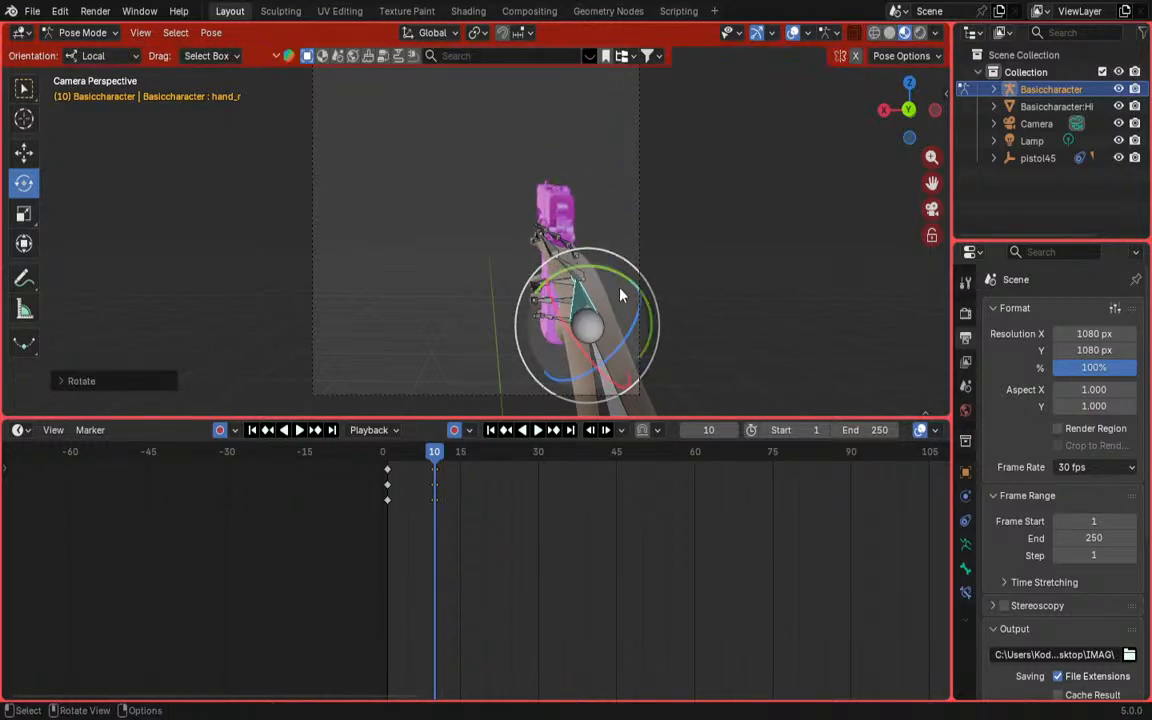
pyautogui.press('r')
pyautogui.press('r')
pyautogui.click(548, 247)
pyautogui.press('r')
pyautogui.press('r')
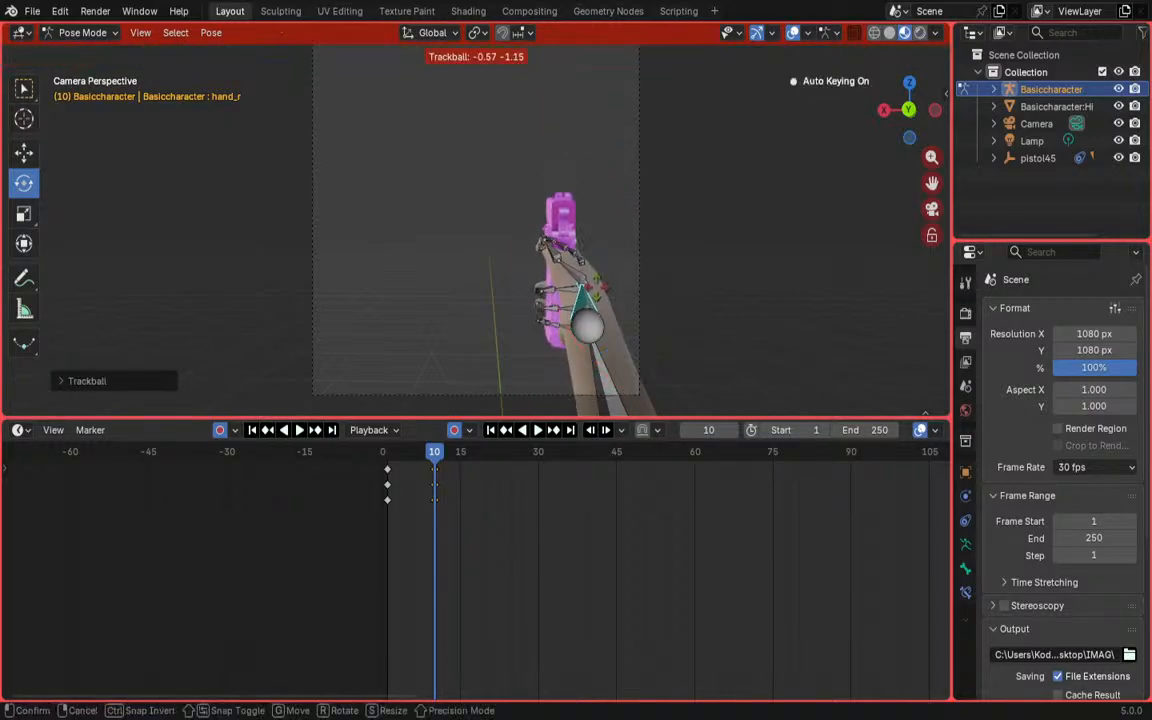
pyautogui.click(585, 316)
# Step: Rotate the right upper arm freely at frame 10 to shift the pistol toward the camera frame's centre
pyautogui.scroll(-3, 585, 316)
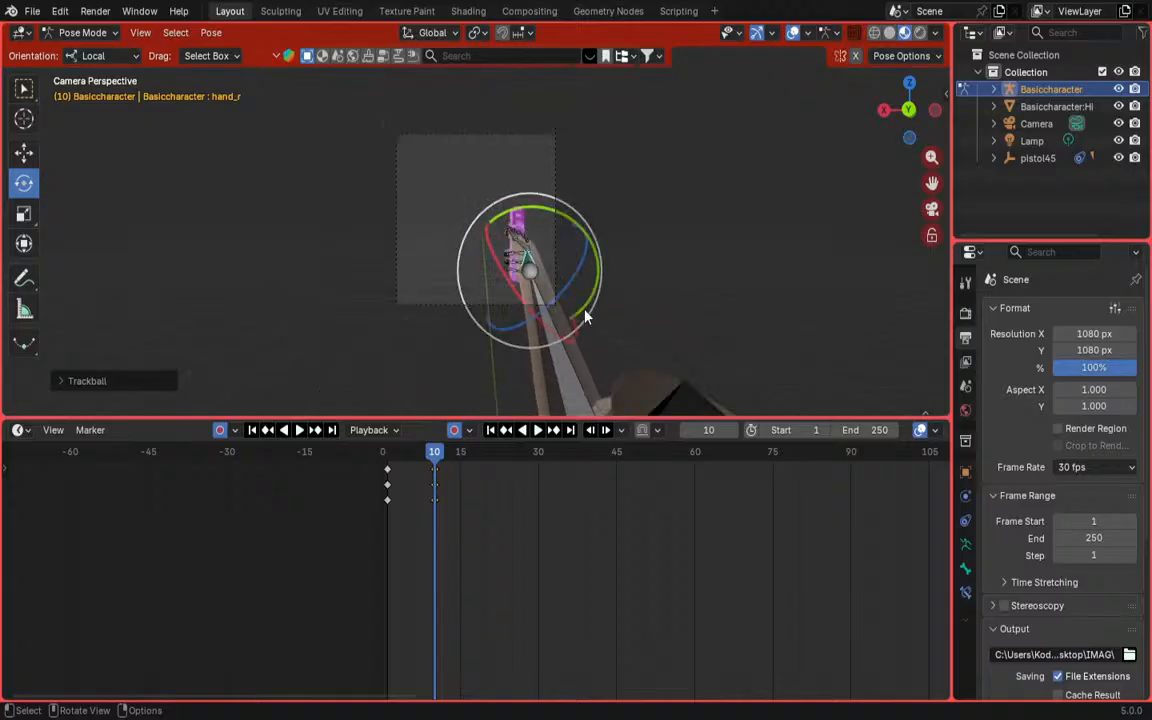
pyautogui.click(621, 361)
pyautogui.press('r')
pyautogui.press('r')
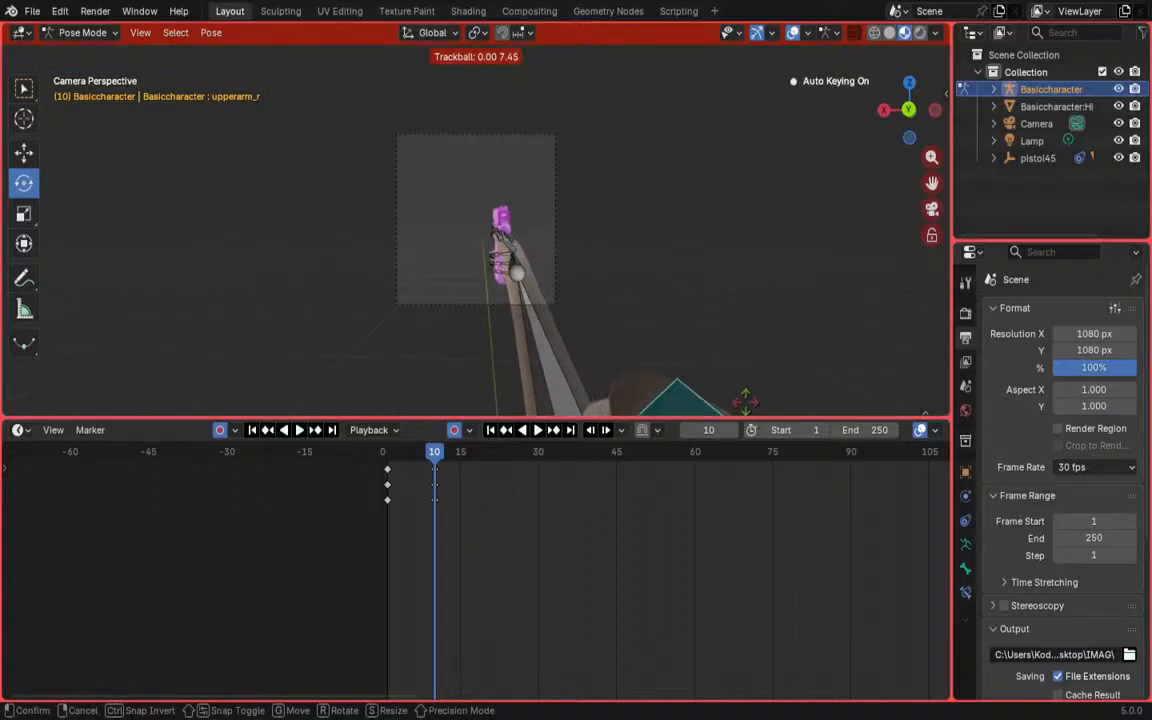
pyautogui.click(548, 378)
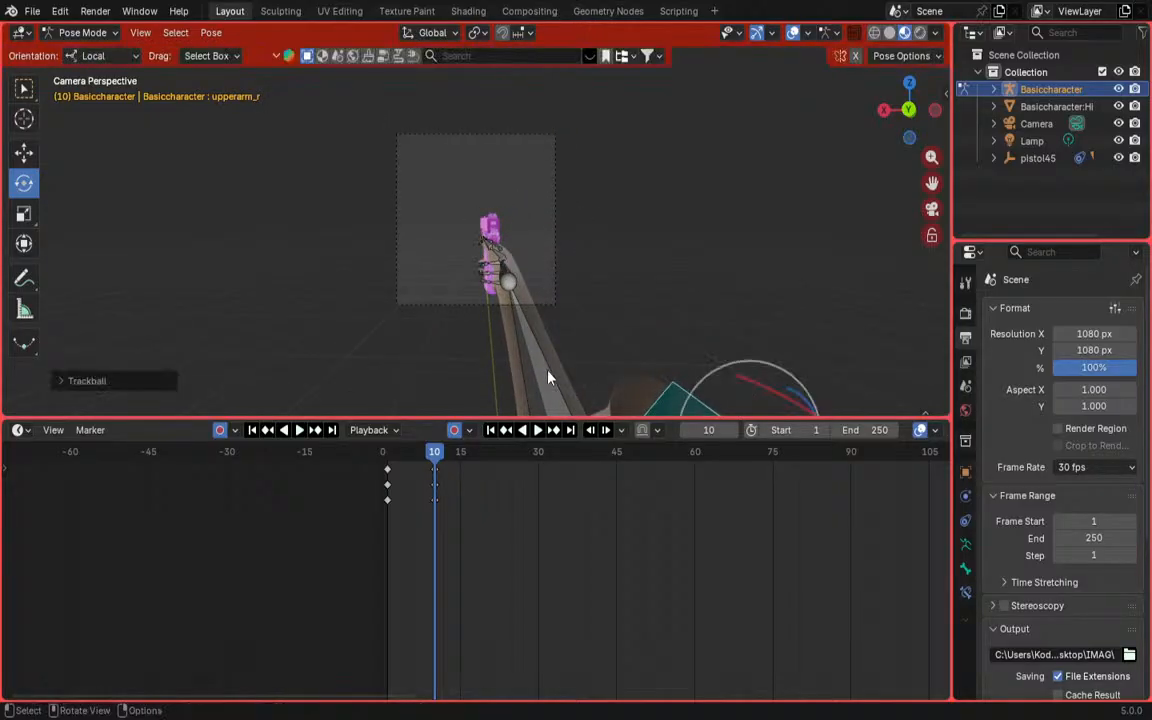
# Step: Rotate the right lower arm slightly at frame 10 and check its pose through the camera
pyautogui.click(550, 376)
pyautogui.press('KP_Decimal')
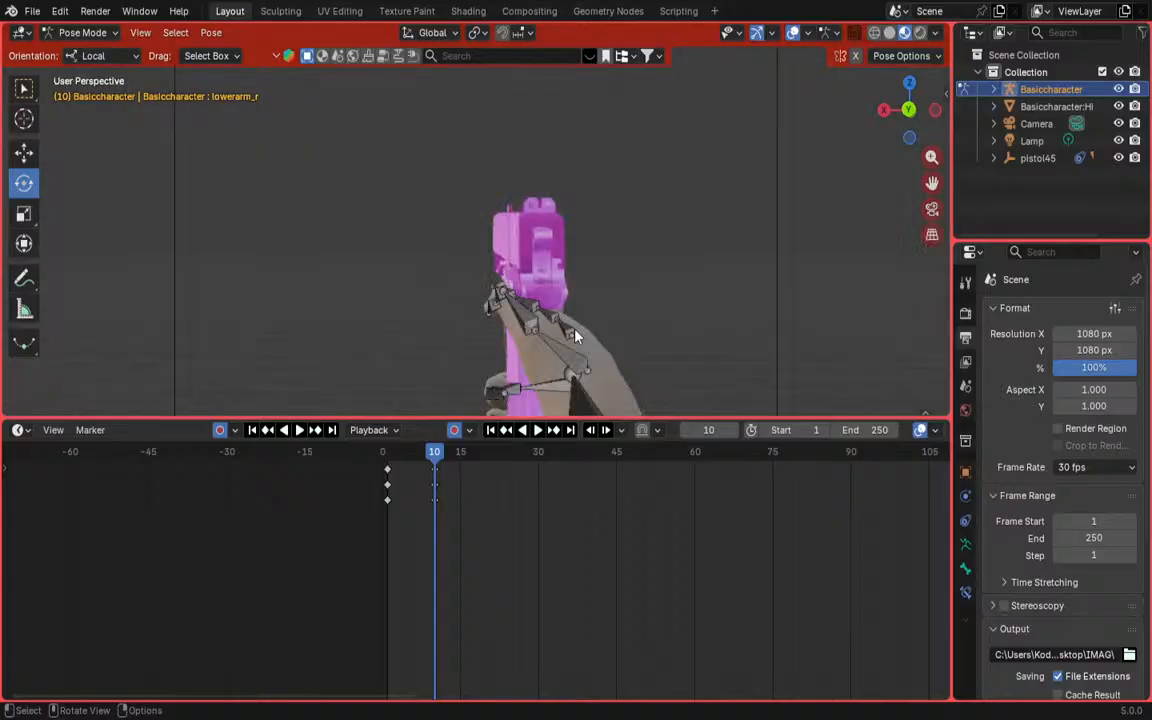
pyautogui.scroll(-8, 576, 336)
pyautogui.moveTo(541, 303); pyautogui.dragTo(551, 310)
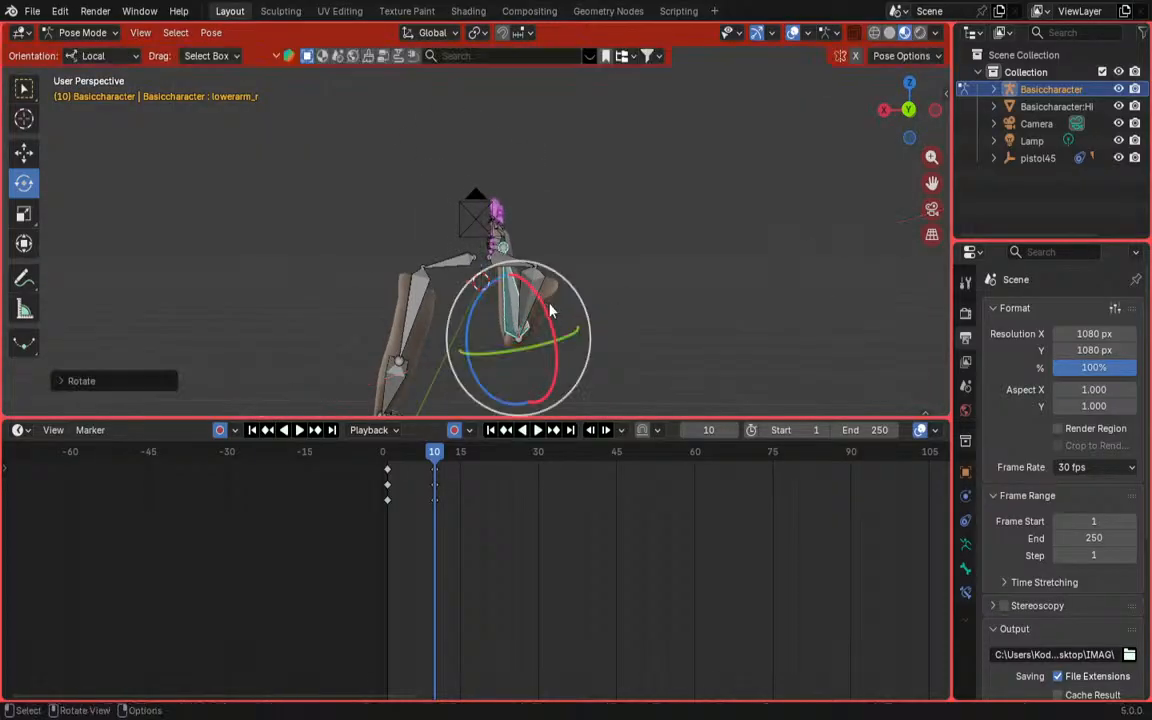
pyautogui.moveTo(480, 307); pyautogui.dragTo(473, 308)
pyautogui.press('KP_0')
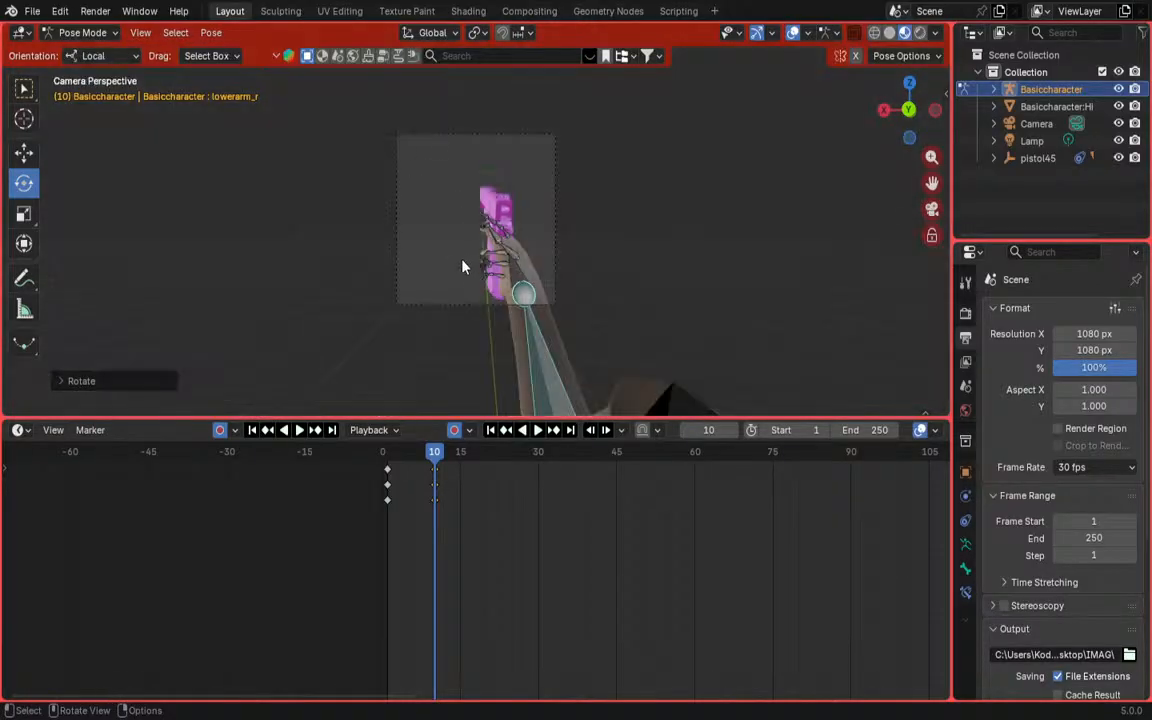
# Step: Rotate the right hand at frame 10 to level the pistol and aim it forward again
pyautogui.scroll(4, 462, 267)
pyautogui.click(555, 325)
pyautogui.moveTo(553, 323); pyautogui.dragTo(544, 324)
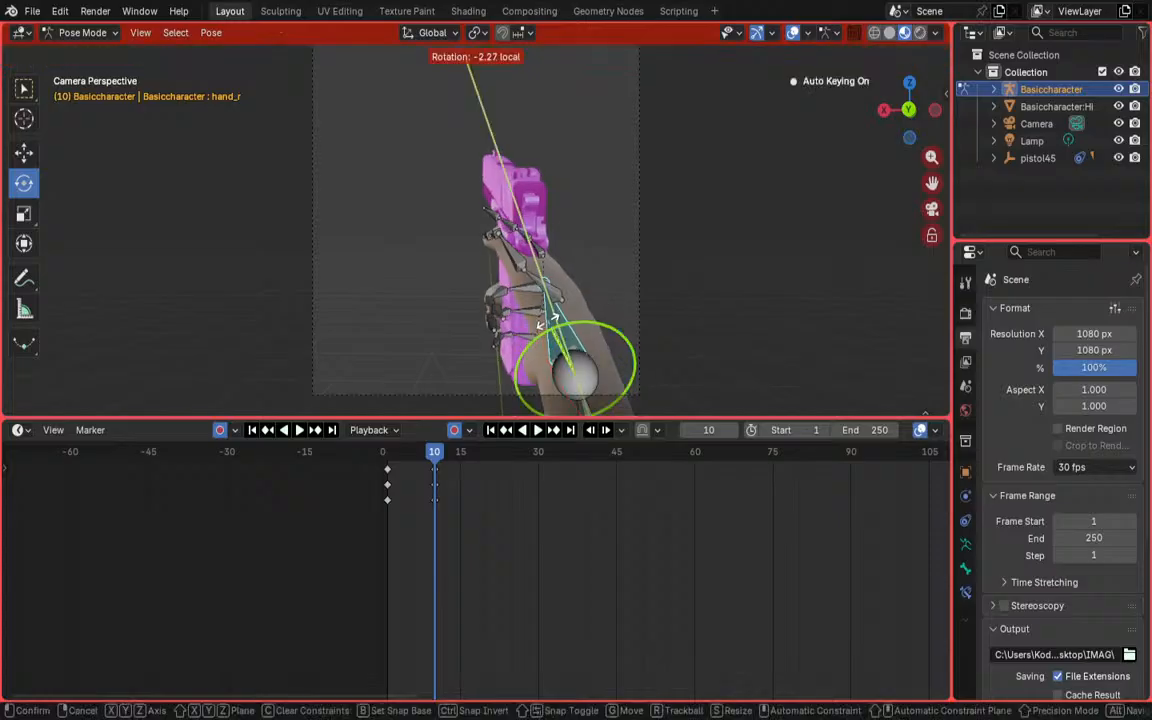
pyautogui.moveTo(562, 328); pyautogui.dragTo(553, 316)
pyautogui.scroll(-1, 561, 346)
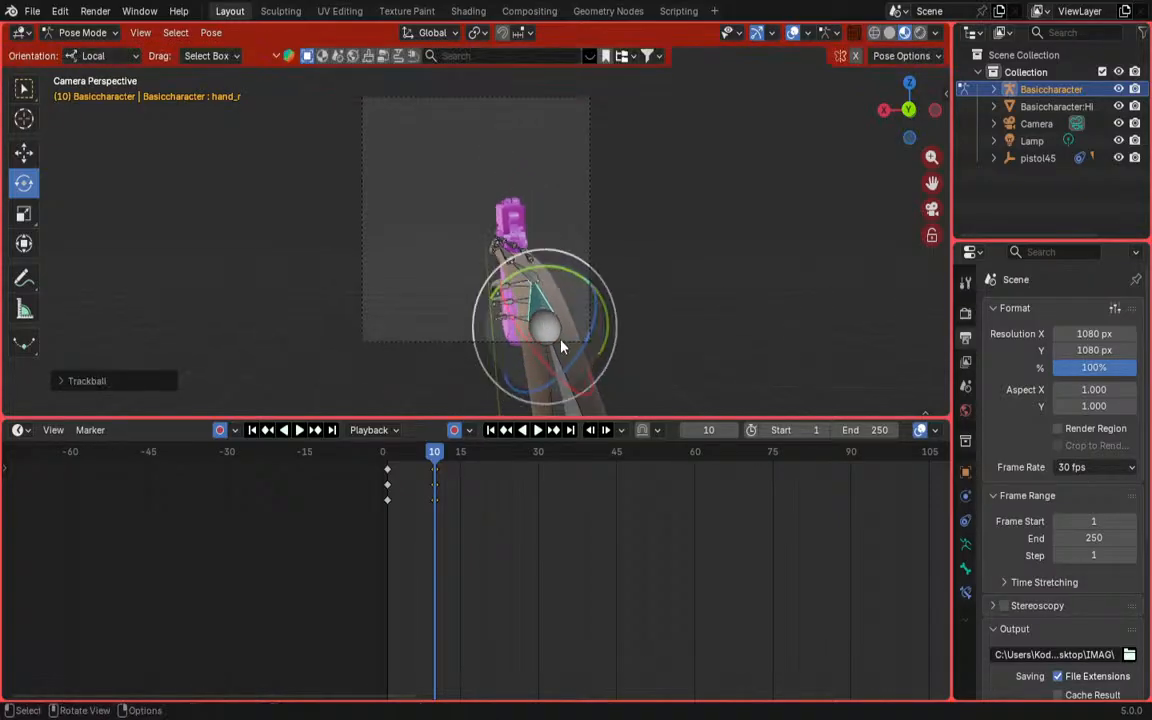
# Step: Adjust the right lower arm's rotation slightly at frame 10 outside the camera view
pyautogui.click(565, 374)
pyautogui.scroll(-2, 565, 374)
pyautogui.press('KP_0')
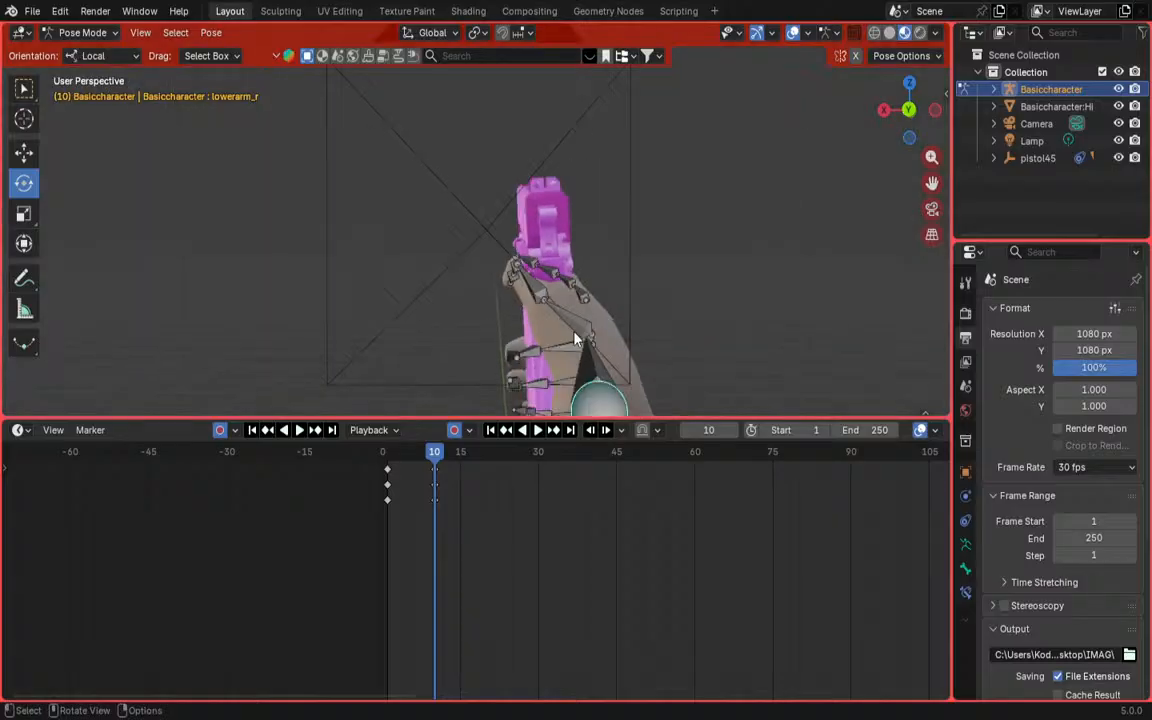
pyautogui.scroll(-4, 575, 340)
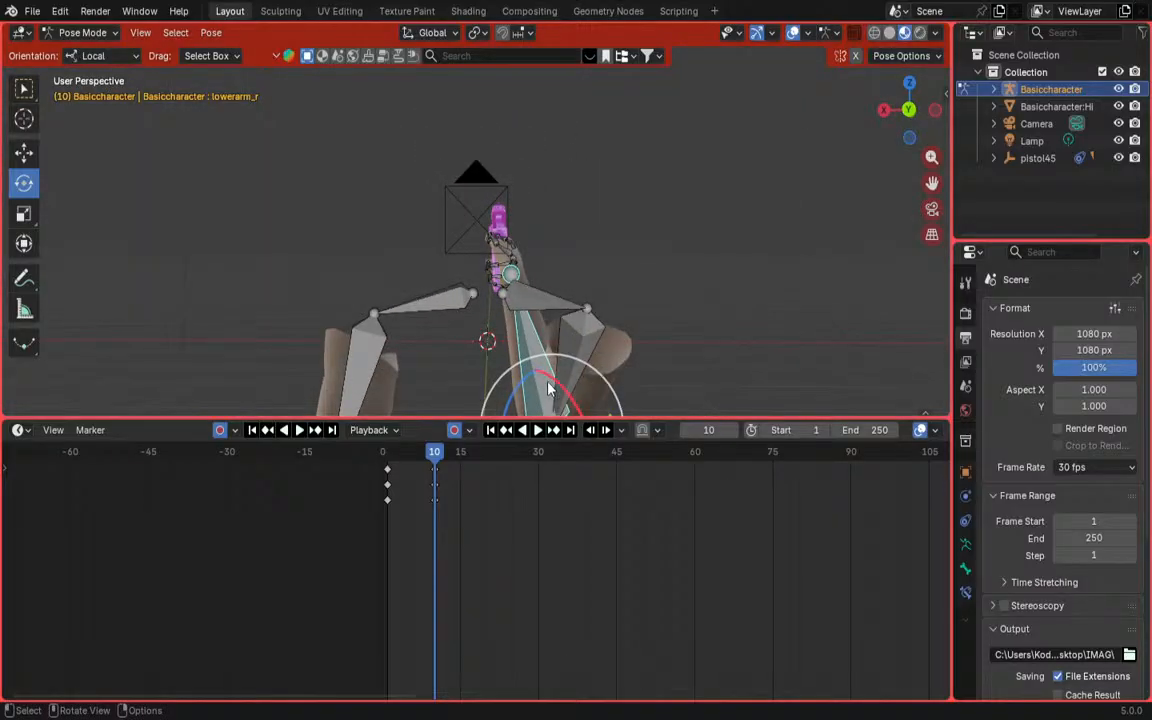
pyautogui.moveTo(548, 388); pyautogui.dragTo(553, 383)
pyautogui.scroll(5, 476, 286)
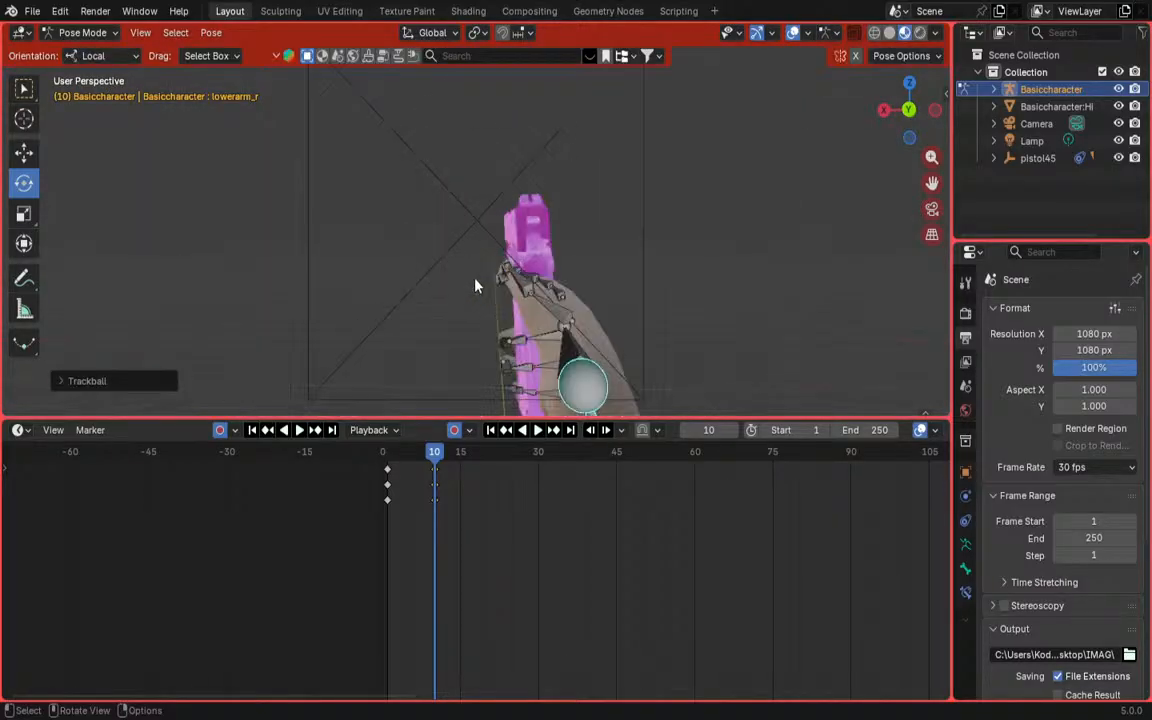
# Step: Fine-tune the right hand's rotation at frame 10 through the camera and play the animation from frame 1
pyautogui.press('KP_0')
pyautogui.scroll(1, 501, 291)
pyautogui.click(553, 330)
pyautogui.moveTo(556, 330); pyautogui.dragTo(551, 333)
pyautogui.moveTo(435, 454); pyautogui.dragTo(390, 451)
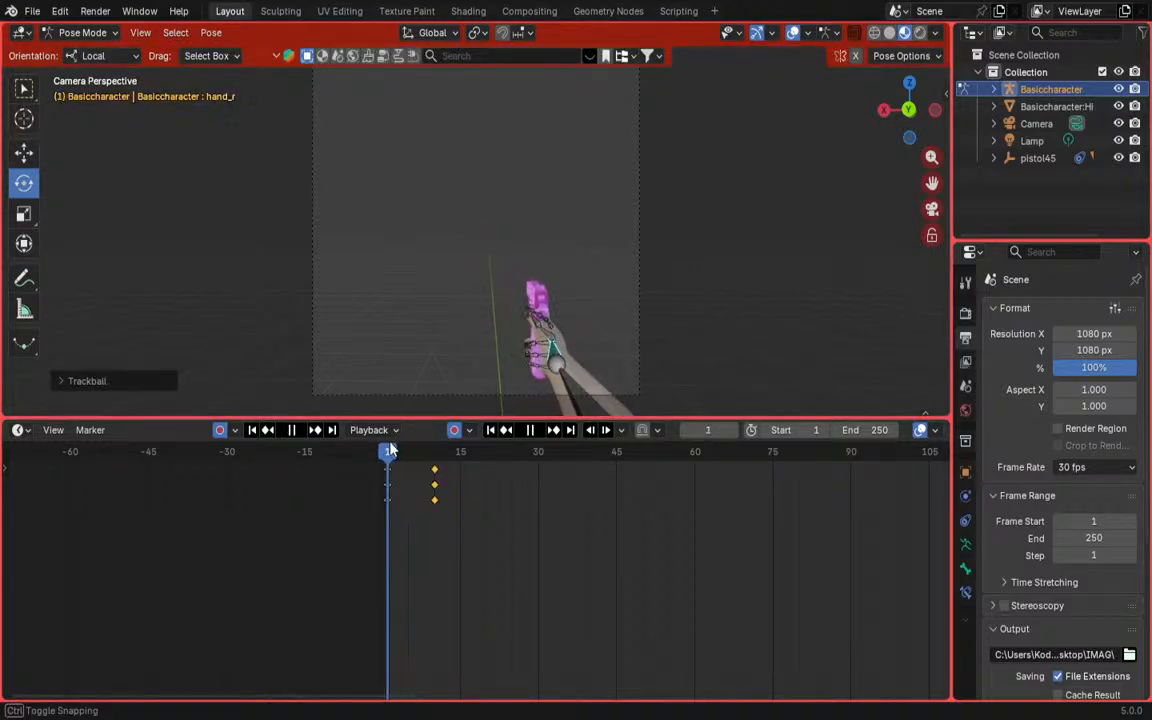
pyautogui.press('space')
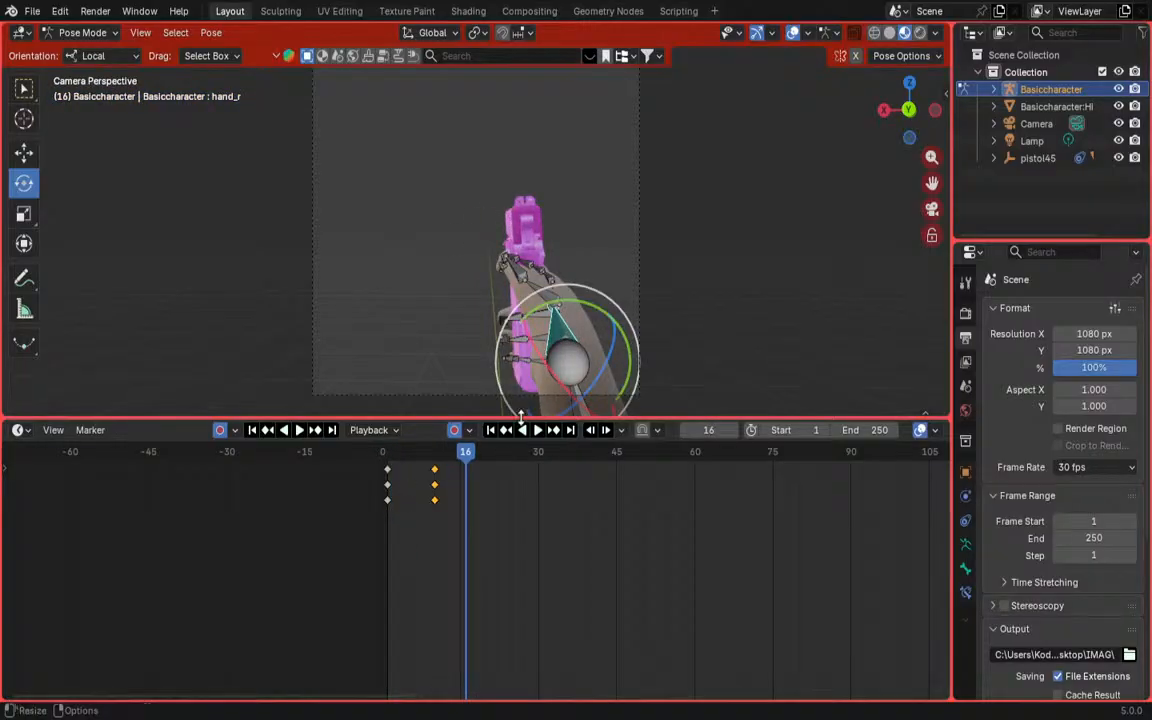
# Step: Reopen the recent DRAW.blend animation file, discarding the current file's unsaved changes
pyautogui.click(32, 11)
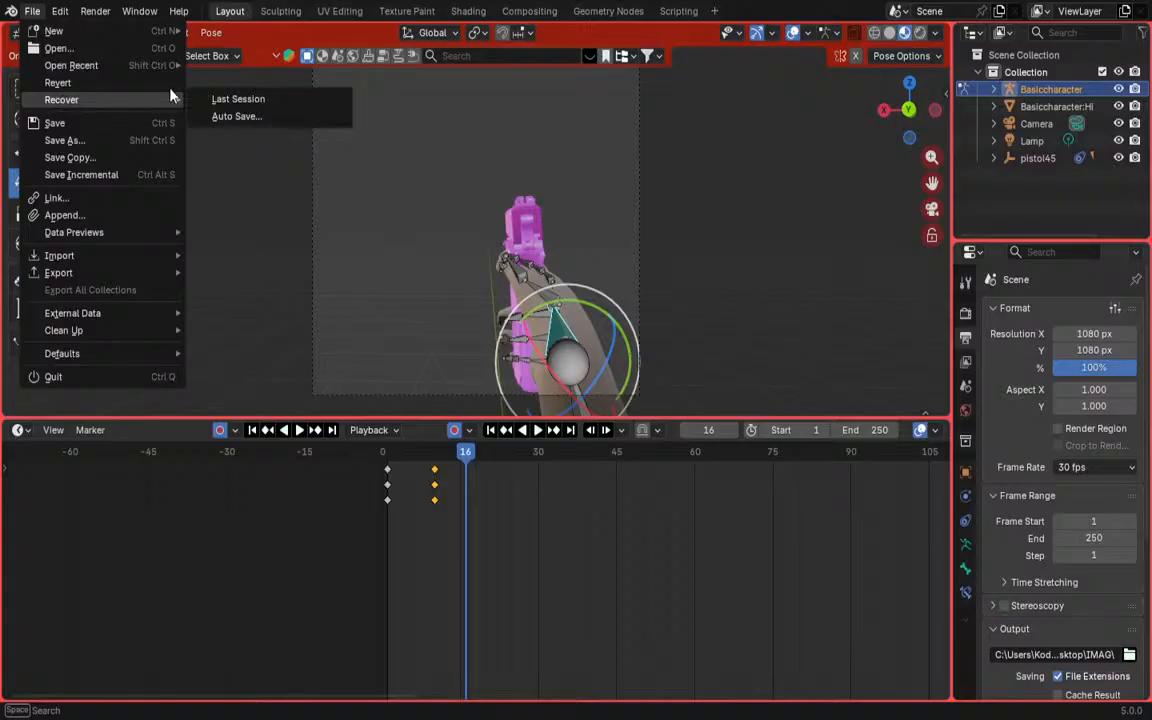
pyautogui.moveTo(48, 32)
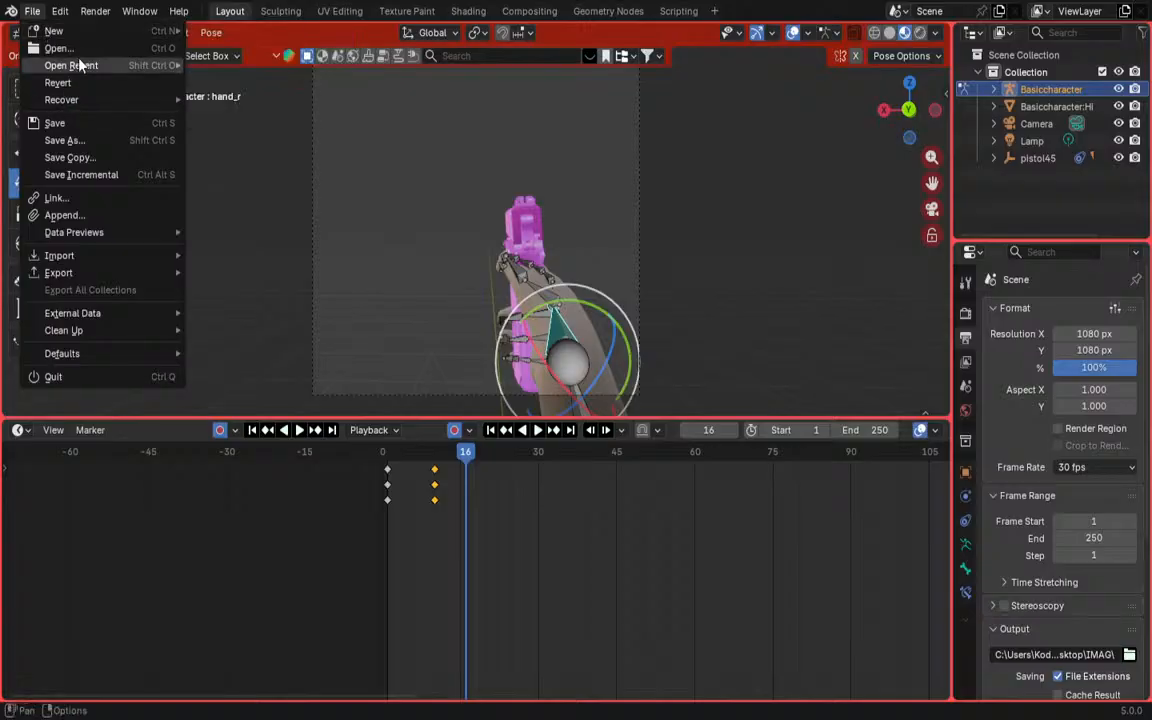
pyautogui.moveTo(75, 65)
pyautogui.click(291, 71)
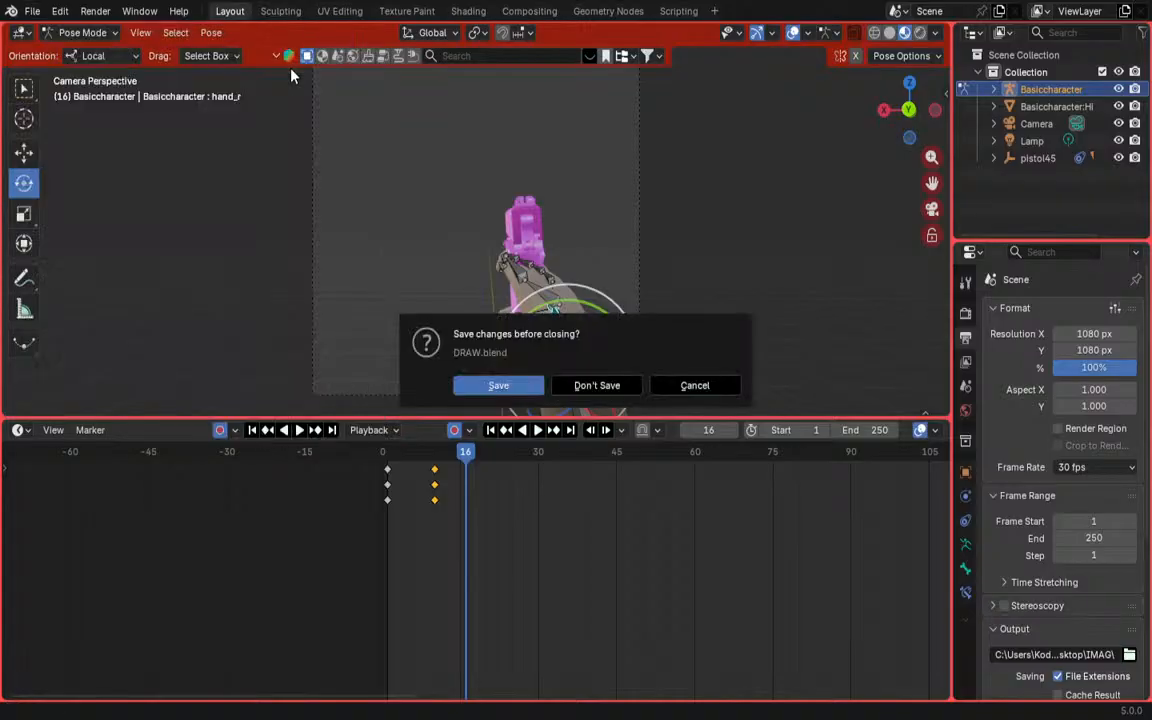
pyautogui.click(593, 386)
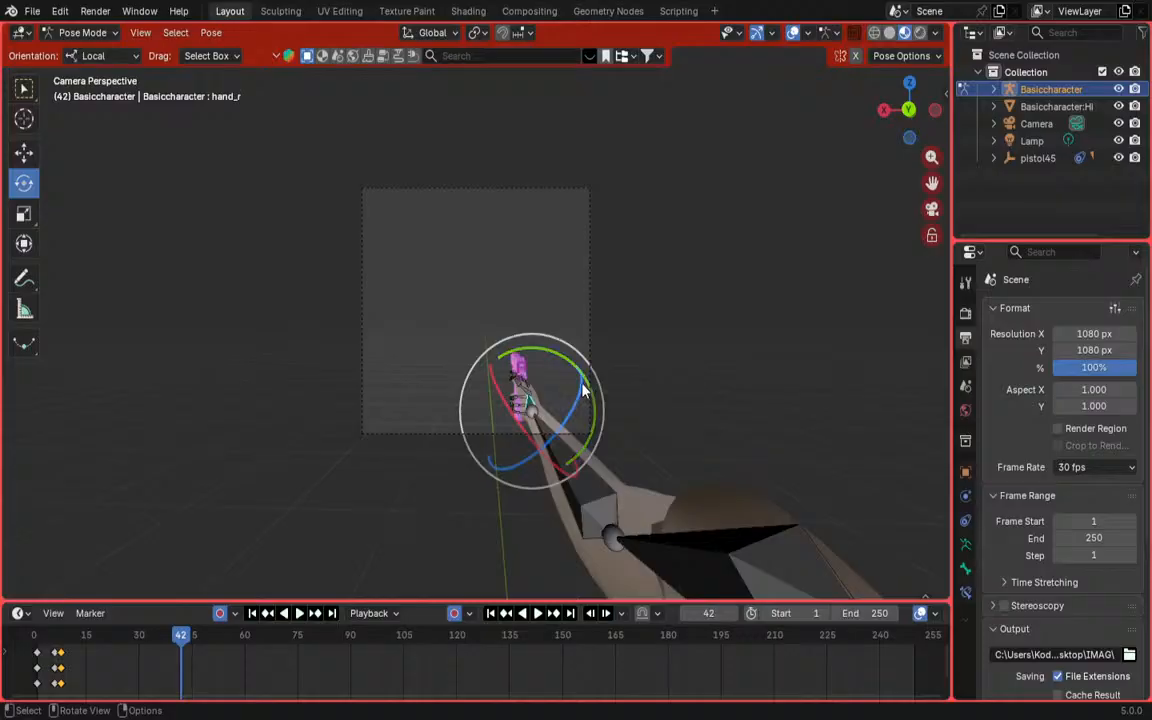
# Step: Enlarge the timeline area and delete the armature keyframes at frames 1 and 6
pyautogui.moveTo(114, 603); pyautogui.dragTo(130, 440)
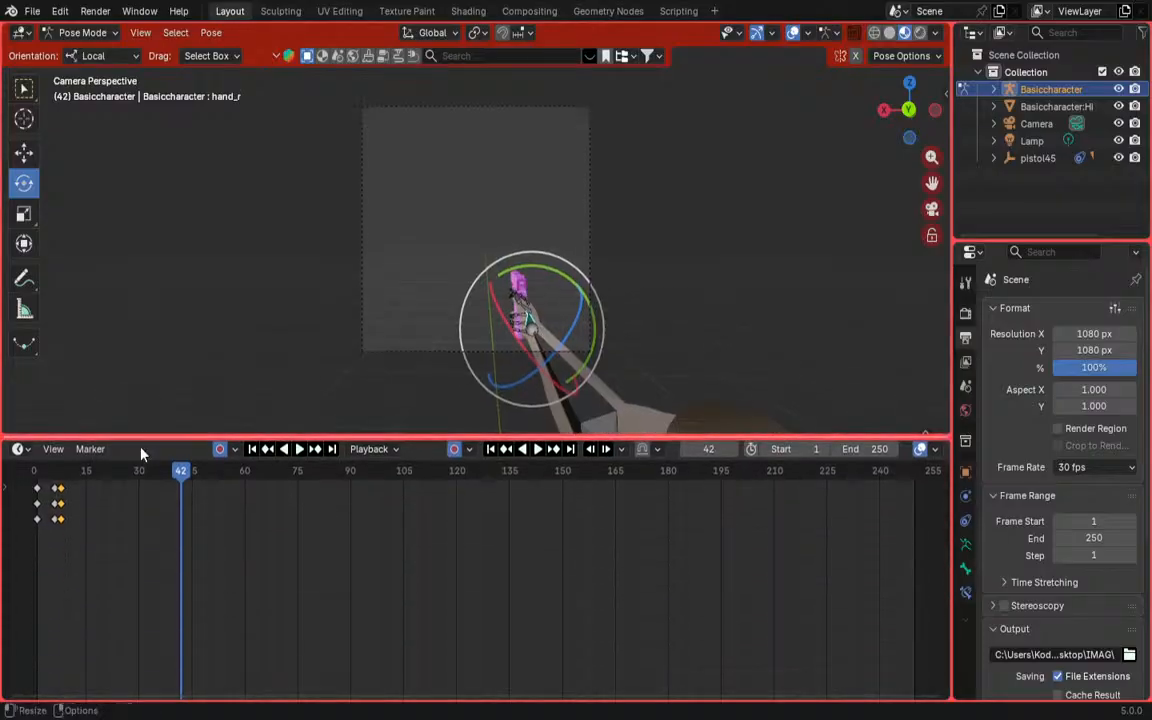
pyautogui.scroll(6, 22, 514)
pyautogui.moveTo(48, 516); pyautogui.dragTo(739, 621, button='middle')
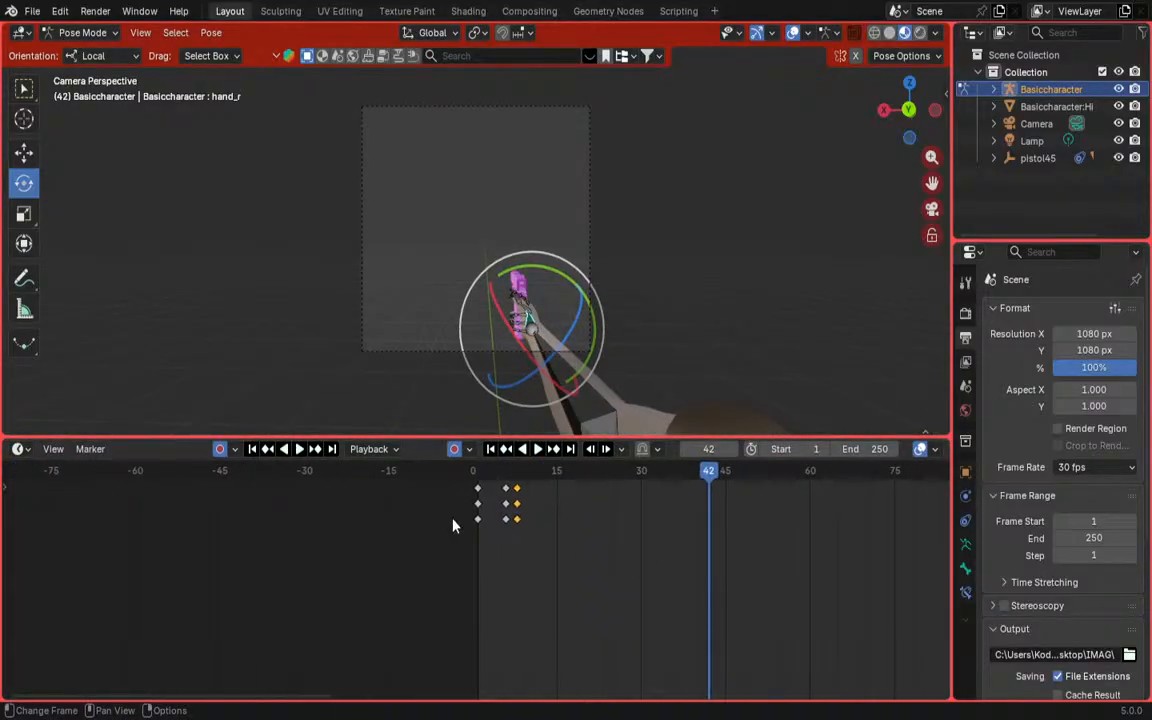
pyautogui.scroll(6, 458, 525)
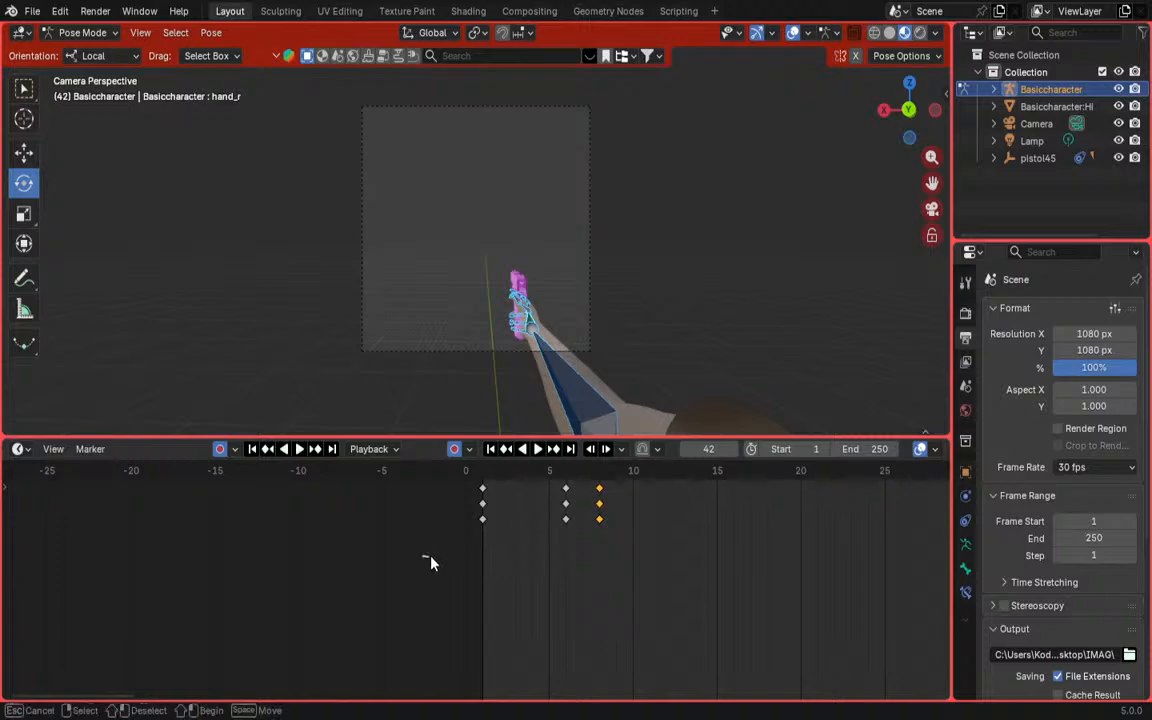
pyautogui.moveTo(429, 558); pyautogui.dragTo(571, 490)
pyautogui.press('Delete')
# Step: Move the remaining keyframes from frame 8 to frame 1
pyautogui.scroll(-2, 537, 304)
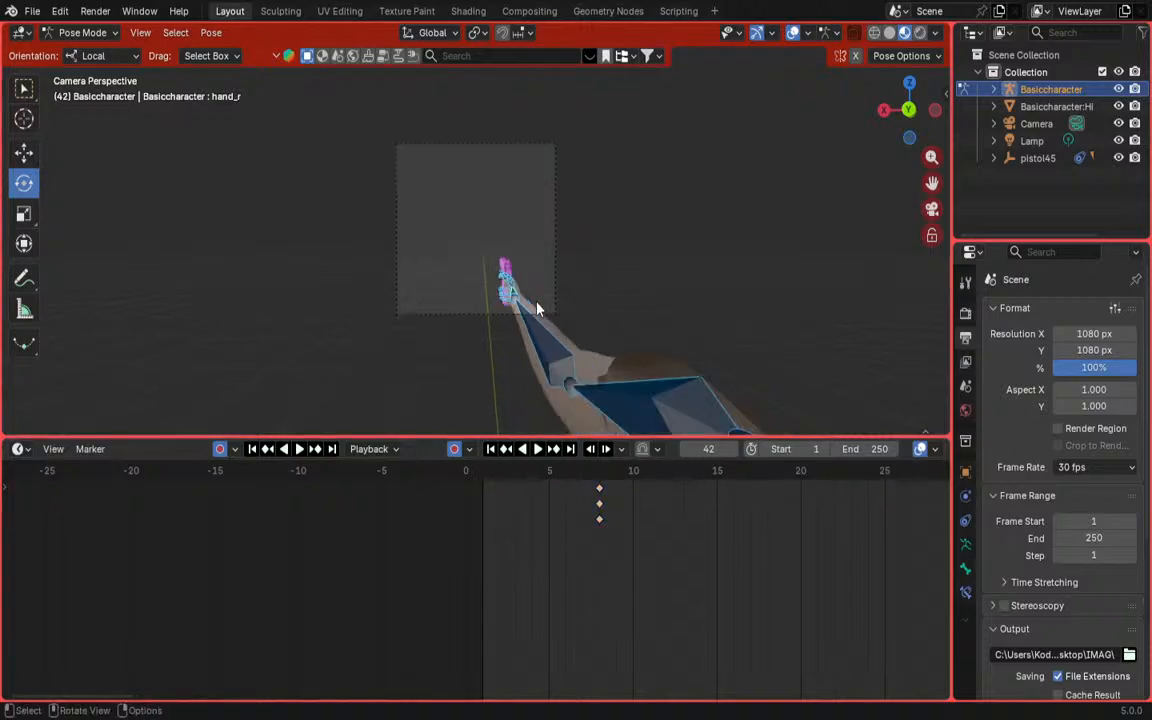
pyautogui.moveTo(571, 548); pyautogui.dragTo(628, 485)
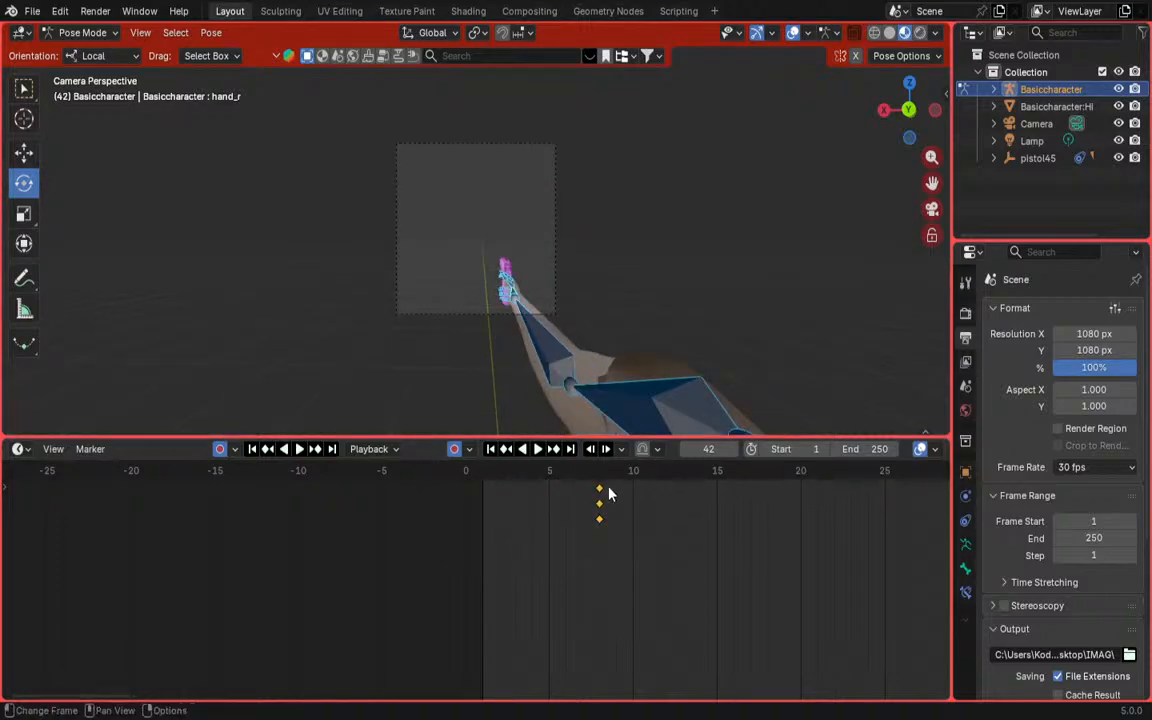
pyautogui.press('g')
pyautogui.click(481, 503)
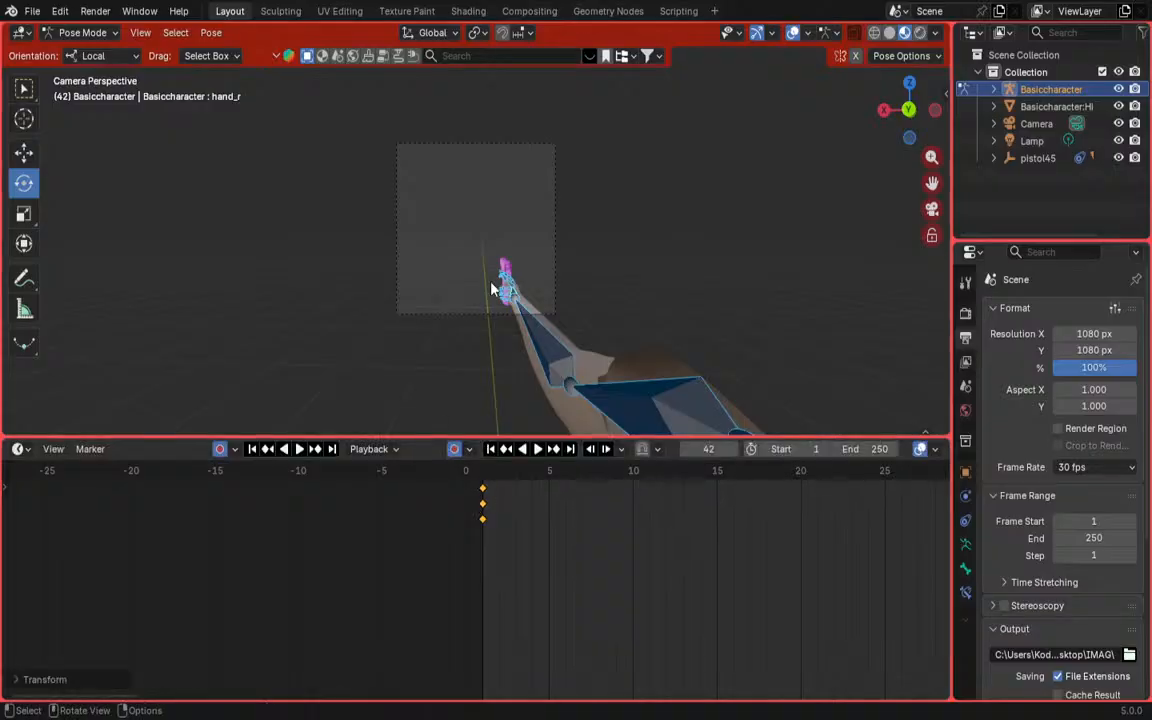
pyautogui.scroll(3, 494, 286)
pyautogui.scroll(-3, 560, 320)
# Step: Go to frame 1, select all bones and insert keyframes for all channels
pyautogui.click(552, 360)
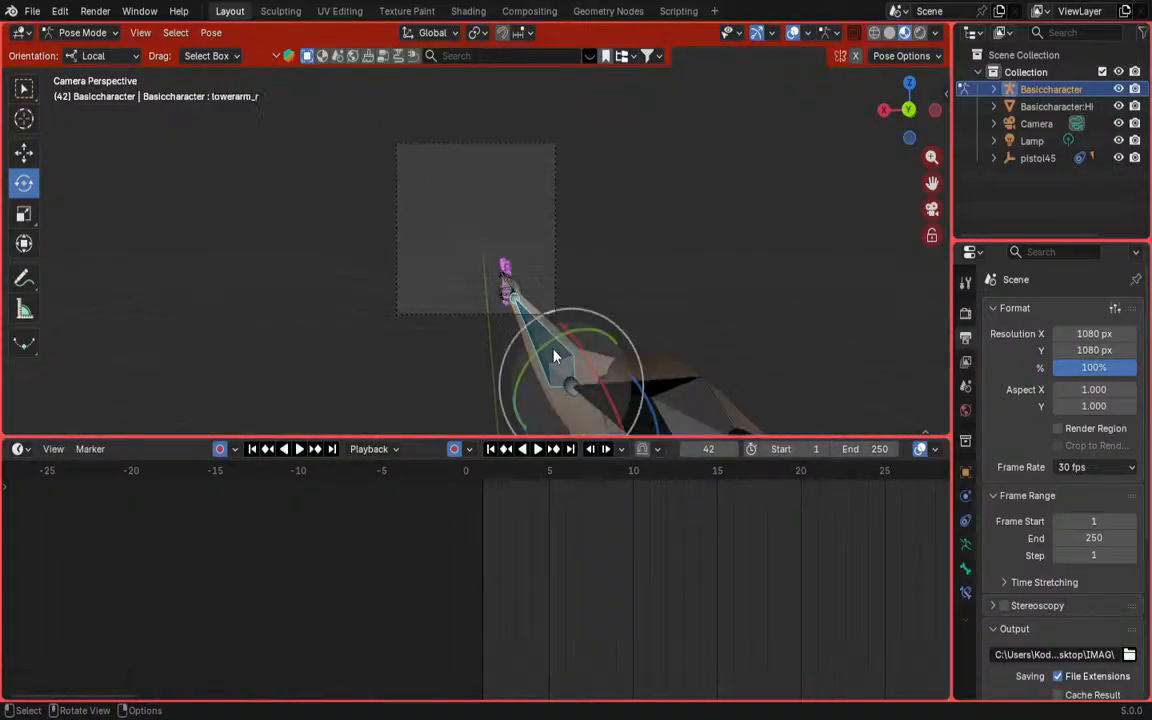
pyautogui.click(489, 476)
pyautogui.press('a')
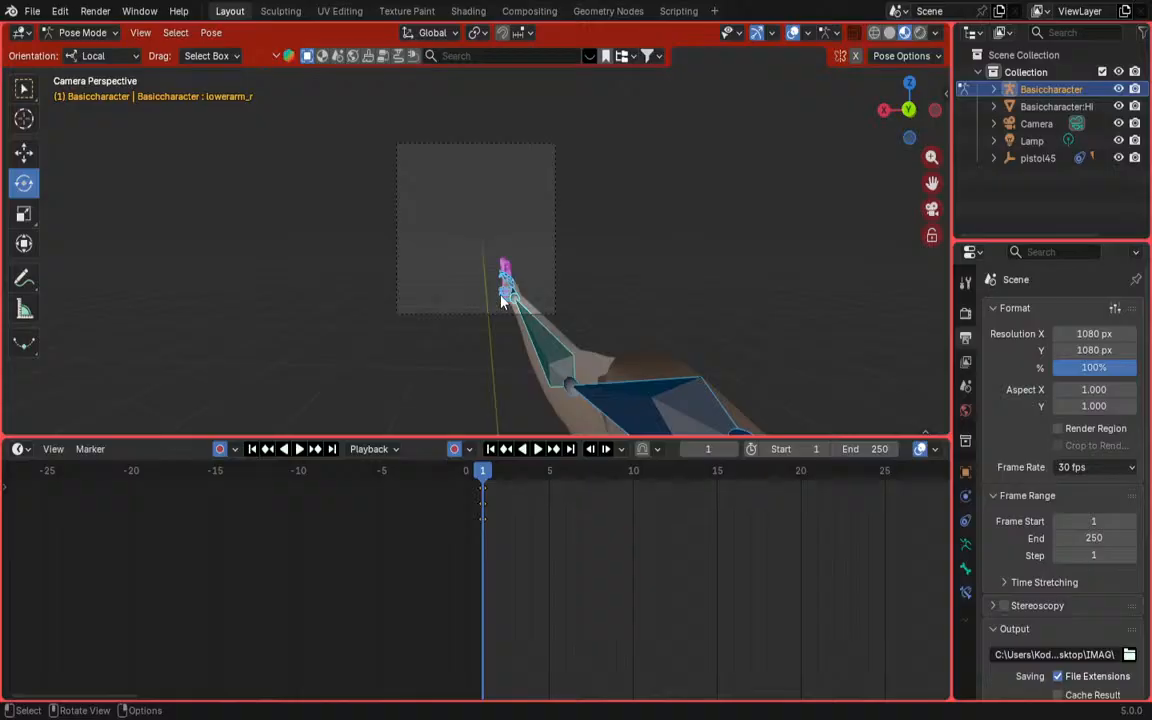
pyautogui.press('i')
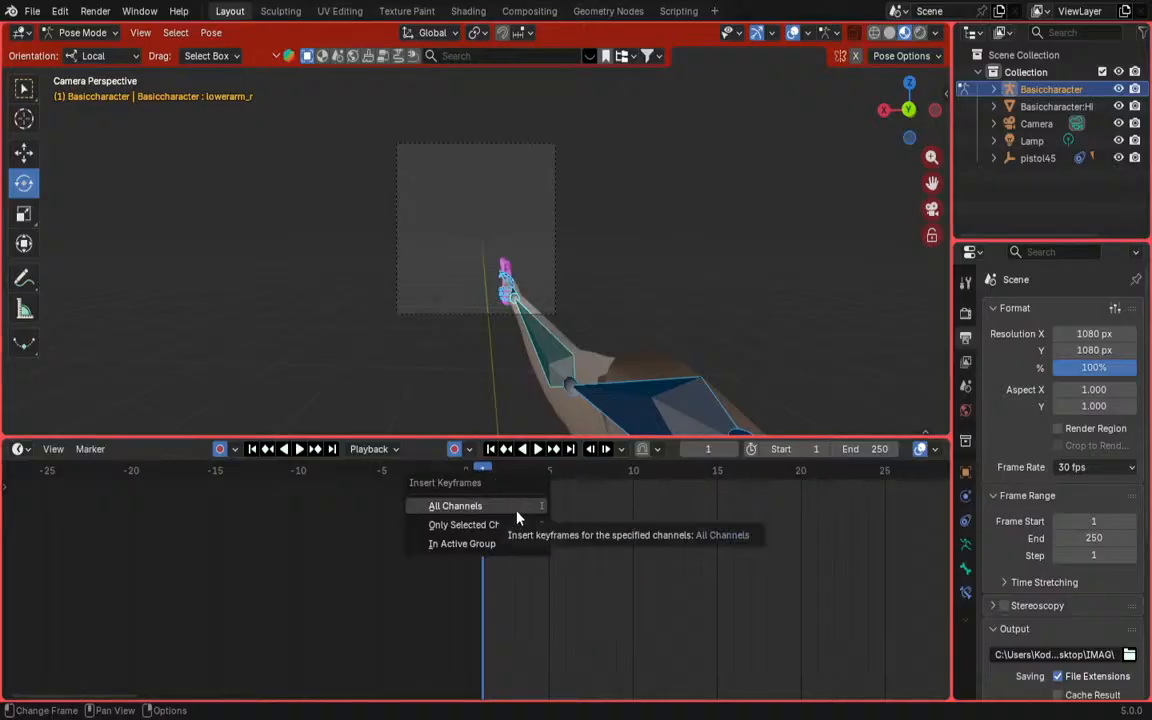
pyautogui.click(514, 510)
pyautogui.press('i')
pyautogui.click(499, 512)
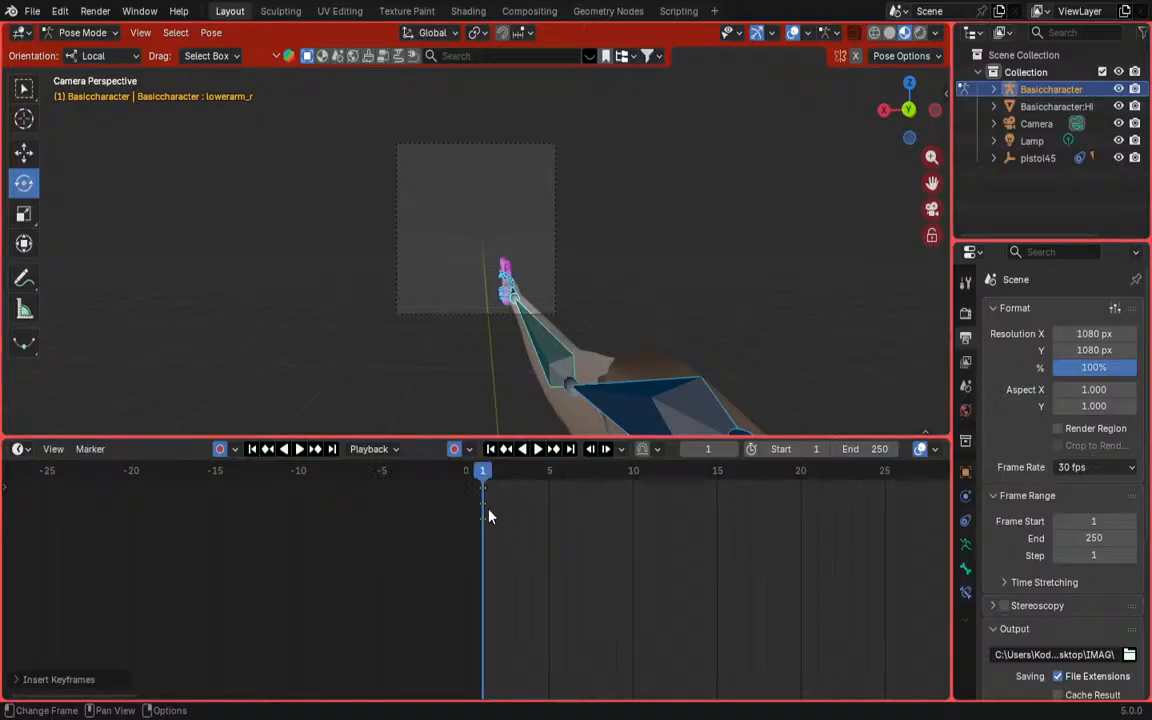
# Step: Rotate the right upper and lower arm at frame 6 to bend the elbow and raise the pistol
pyautogui.moveTo(656, 362); pyautogui.dragTo(294, 102, button='middle')
pyautogui.scroll(-7, 620, 370)
pyautogui.scroll(-5, 463, 188)
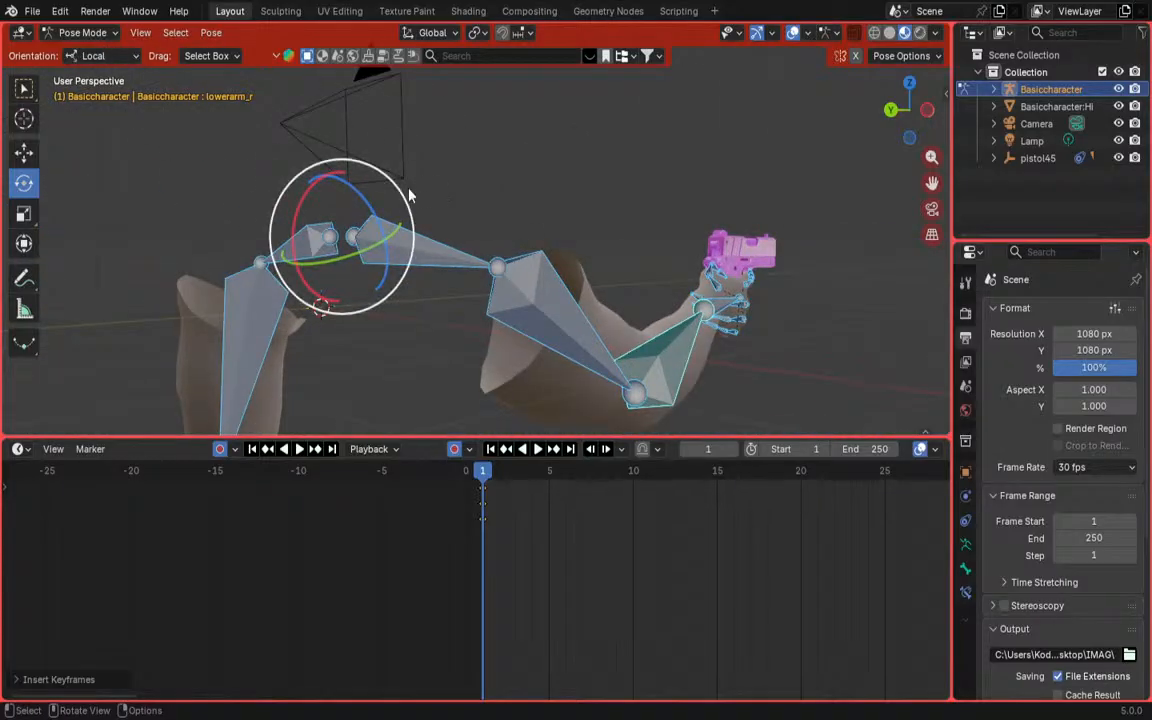
pyautogui.moveTo(406, 193); pyautogui.dragTo(576, 213, button='middle')
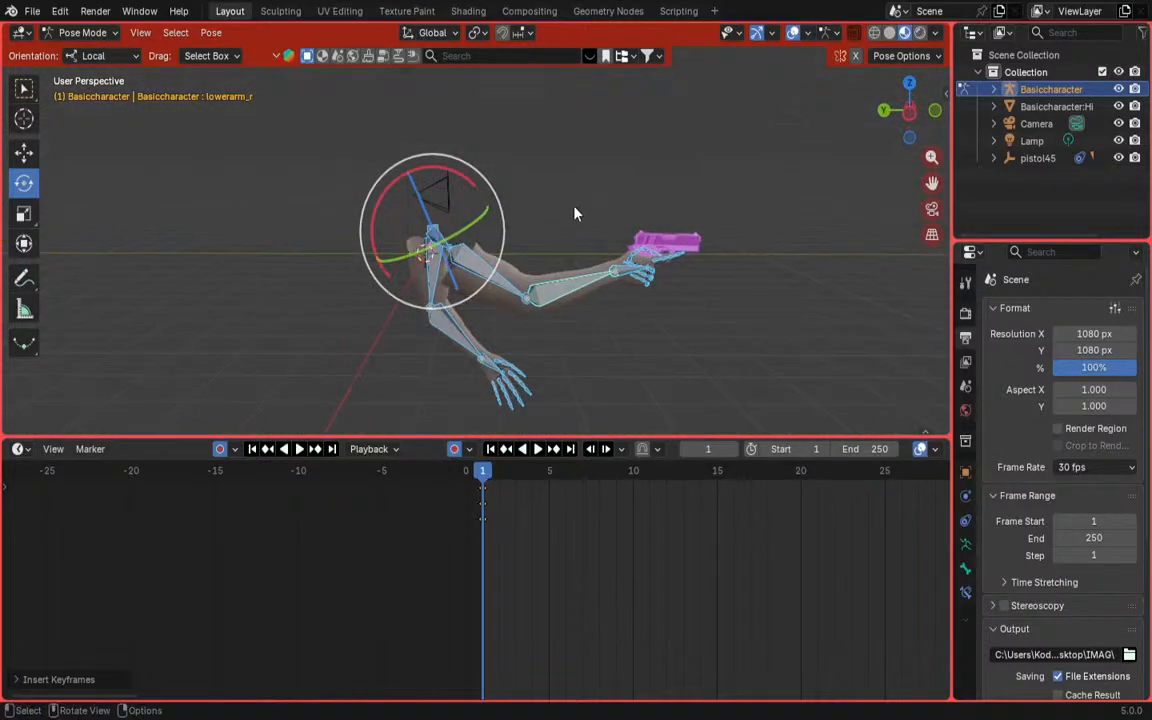
pyautogui.scroll(3, 522, 260)
pyautogui.moveTo(496, 472); pyautogui.dragTo(566, 478)
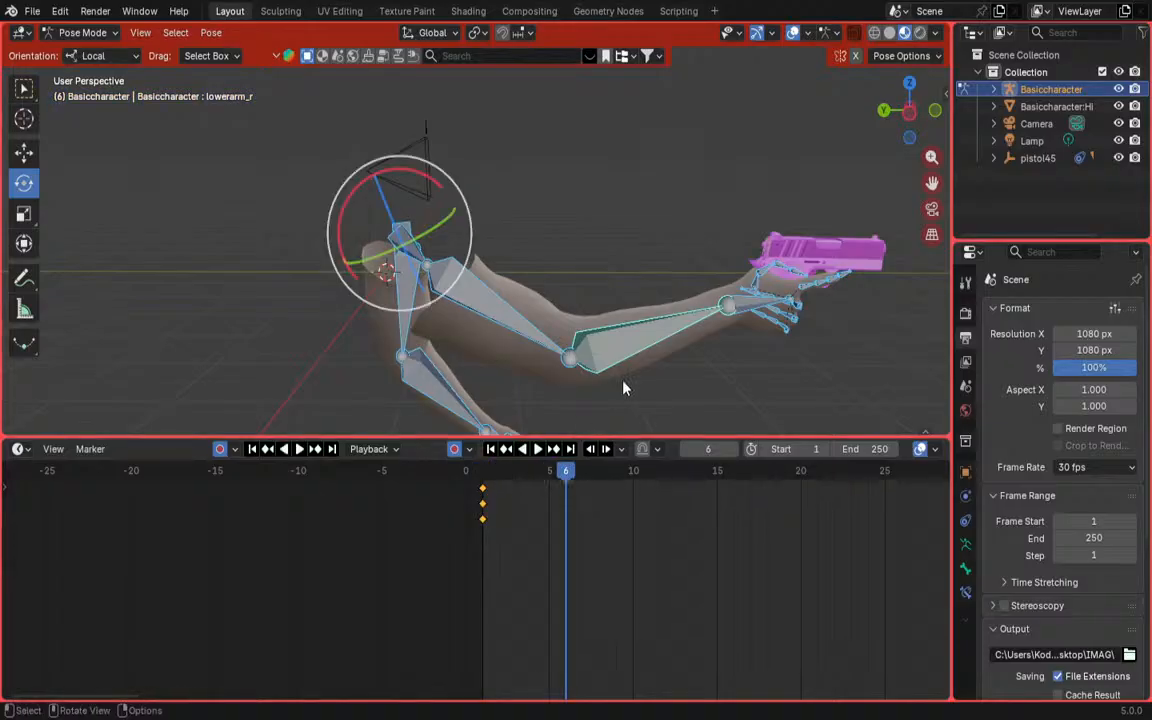
pyautogui.moveTo(650, 332); pyautogui.dragTo(330, 258, button='middle')
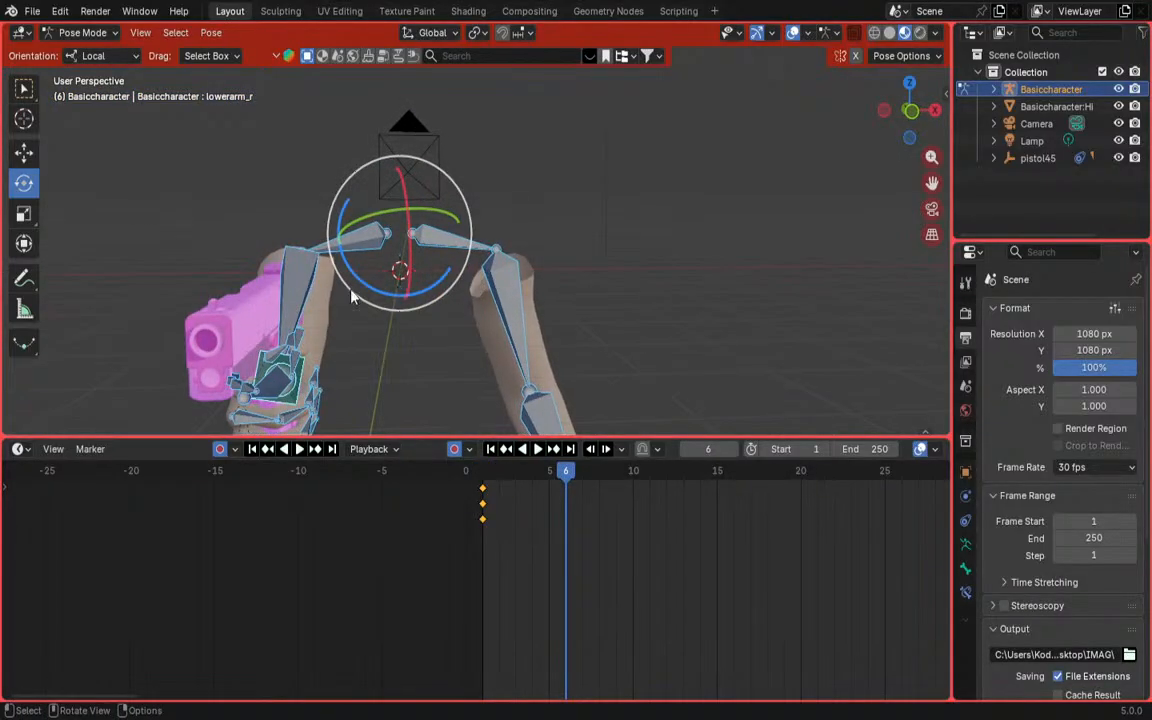
pyautogui.click(305, 268)
pyautogui.moveTo(275, 295)
pyautogui.mouseDown()
pyautogui.moveTo(271, 332)
pyautogui.moveTo(214, 375)
pyautogui.moveTo(286, 290)
pyautogui.mouseUp()
pyautogui.click(214, 375)
pyautogui.click(286, 290)
pyautogui.press('r')
pyautogui.press('r')
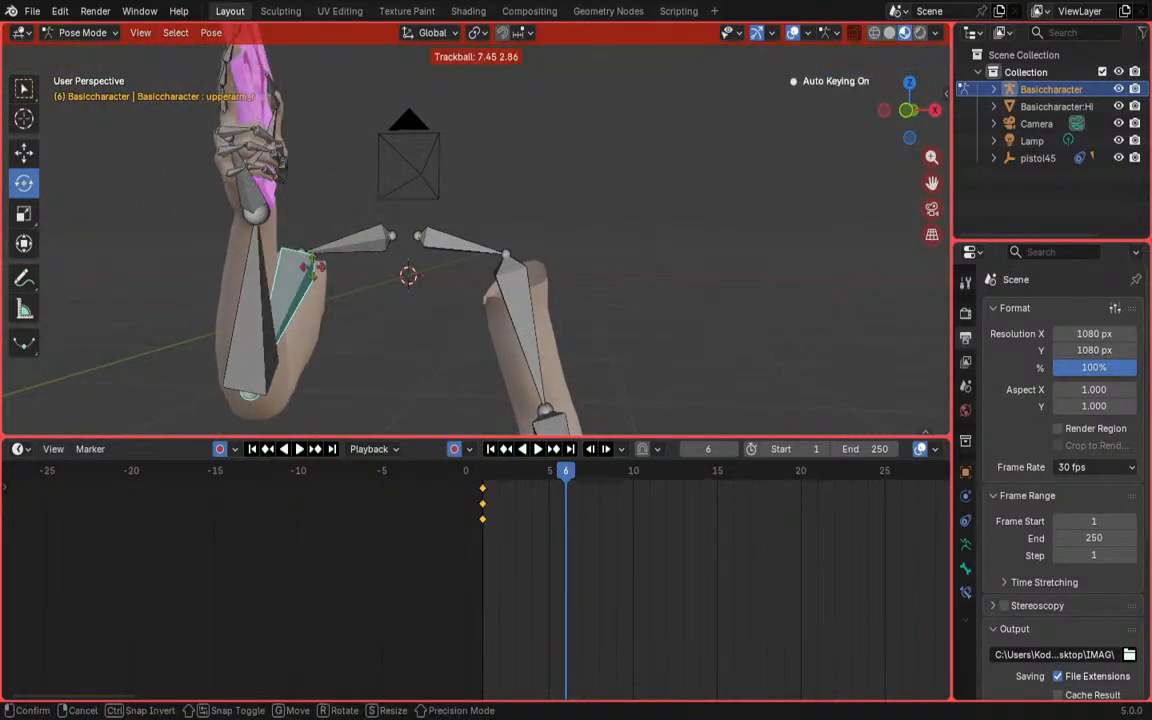
pyautogui.click(290, 220)
# Step: Rotate the right hand at frame 6 to level the pistol and aim it forward
pyautogui.click(291, 220)
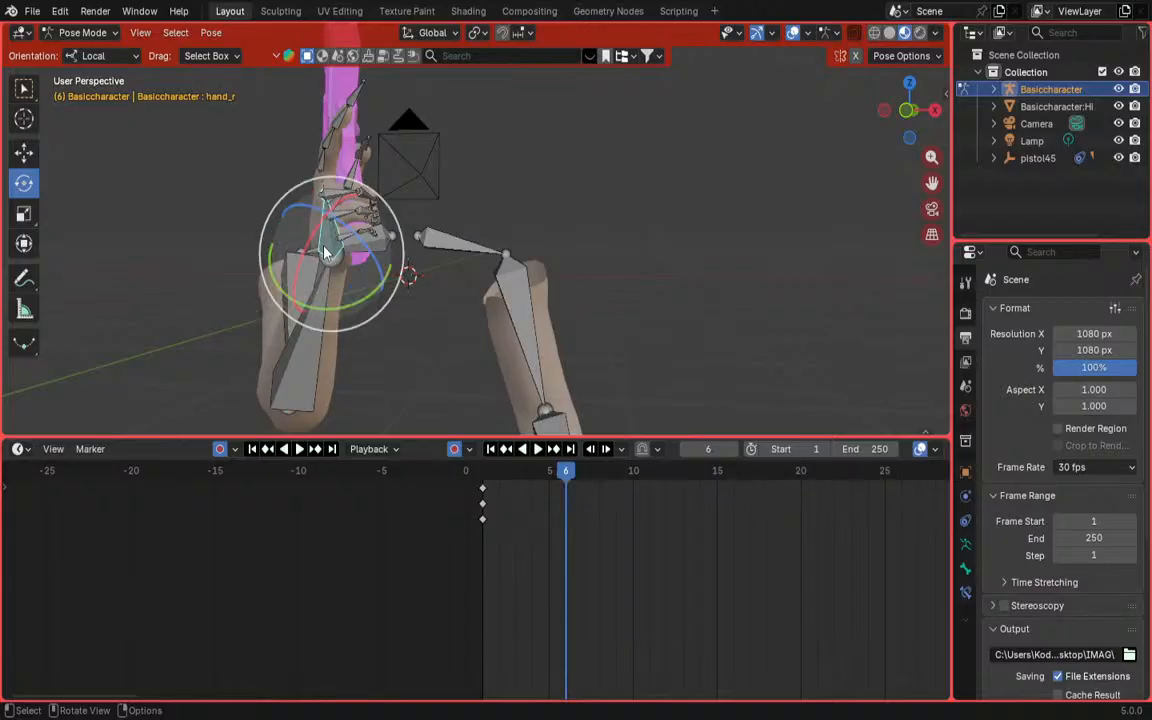
pyautogui.press('r')
pyautogui.press('r')
pyautogui.click(304, 314)
pyautogui.moveTo(335, 329); pyautogui.dragTo(317, 328)
pyautogui.moveTo(470, 222); pyautogui.dragTo(300, 209, button='middle')
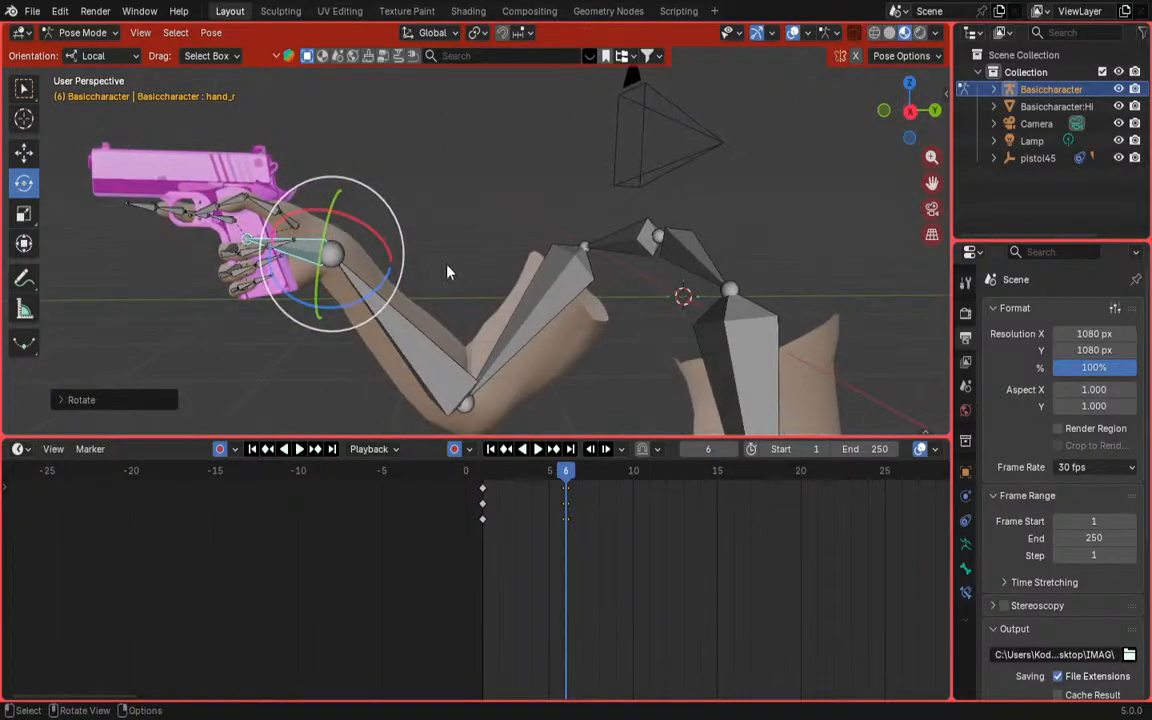
# Step: Rotate the right arm at frame 6 to pull the hand closer to the body, keeping the pistol level
pyautogui.click(560, 285)
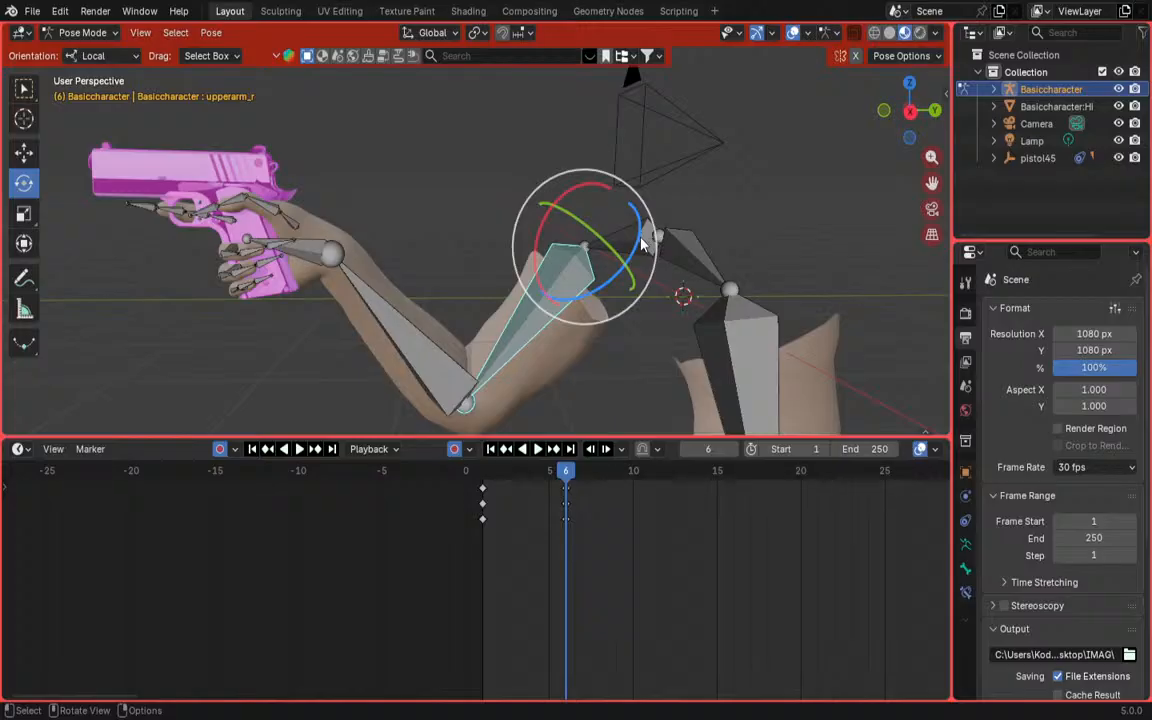
pyautogui.moveTo(546, 268); pyautogui.dragTo(378, 210)
pyautogui.click(447, 385)
pyautogui.click(433, 222)
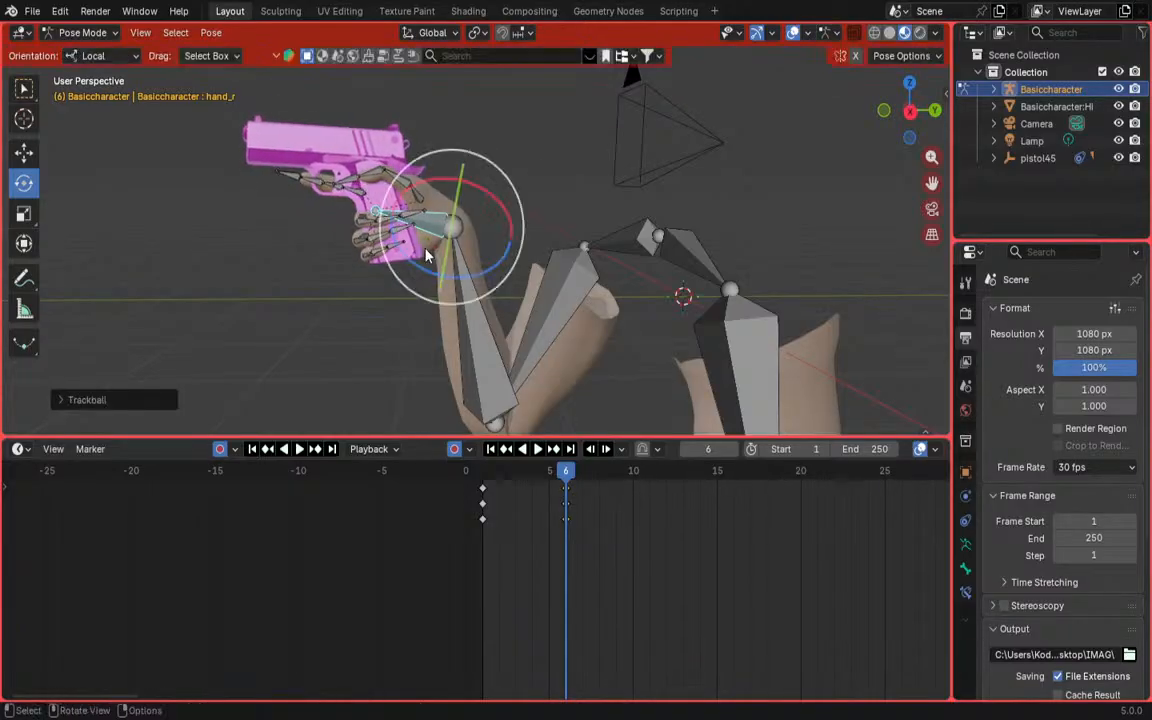
# Step: Fine-tune the right hand's rotation at frame 6 through the camera
pyautogui.press('KP_0')
pyautogui.scroll(5, 417, 234)
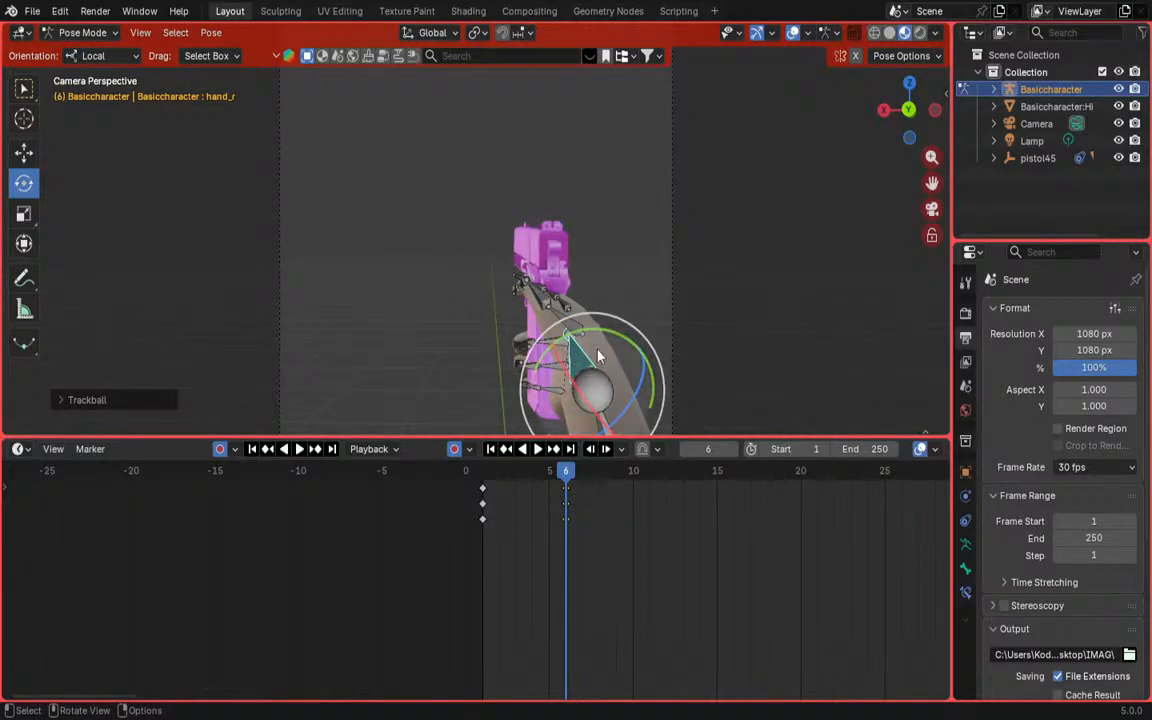
pyautogui.moveTo(593, 349); pyautogui.dragTo(587, 360)
pyautogui.scroll(-5, 587, 378)
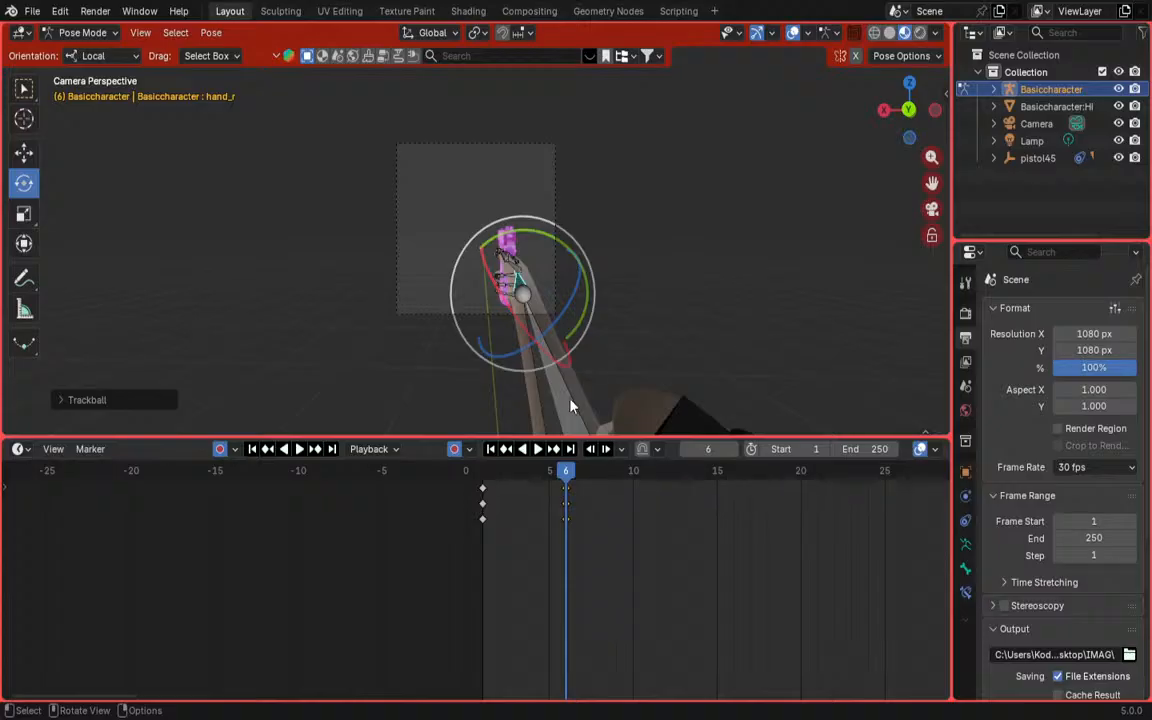
# Step: Step back to frame 1 to check the right arm's pose and start quitting the program
pyautogui.click(561, 392)
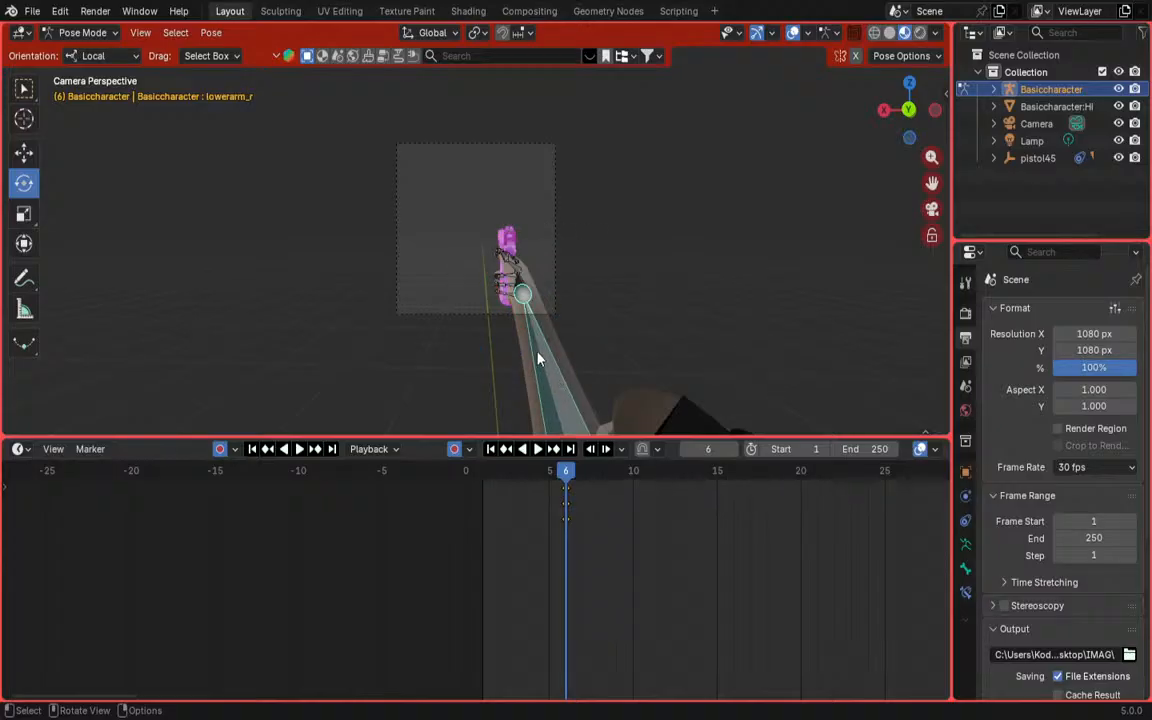
pyautogui.press('Left')
pyautogui.press('Left')
pyautogui.press('Left')
pyautogui.press('Left')
pyautogui.press('Left')
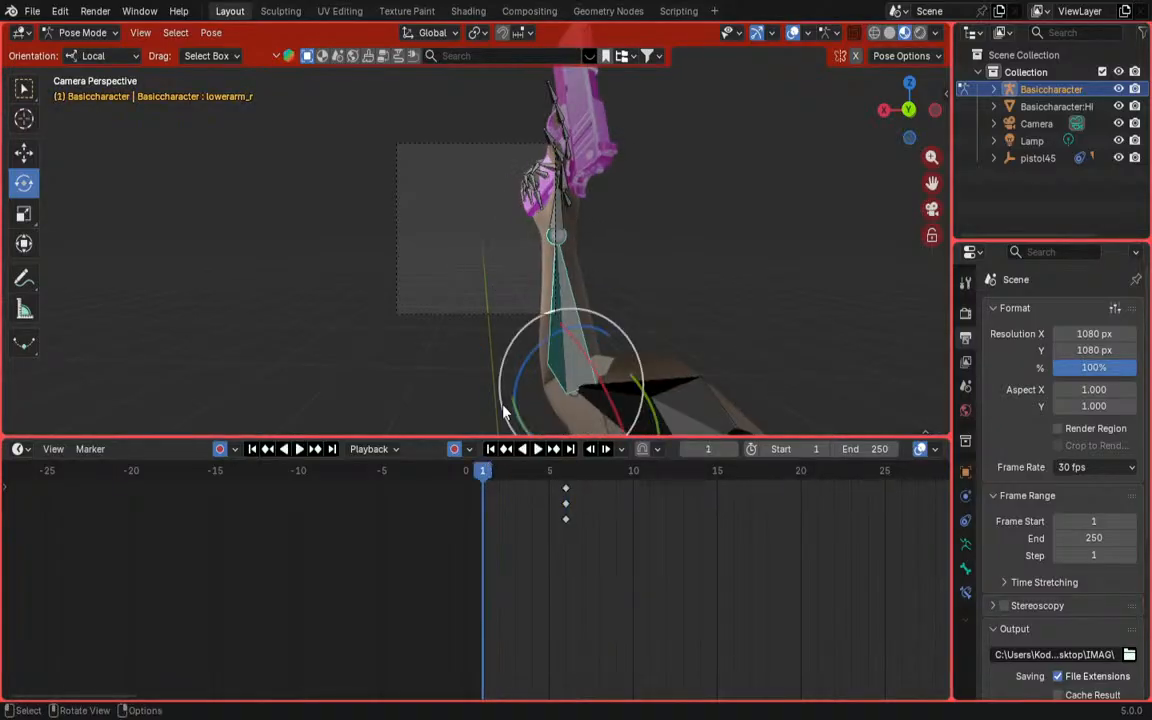
pyautogui.hotkey('ctrl', 'q')
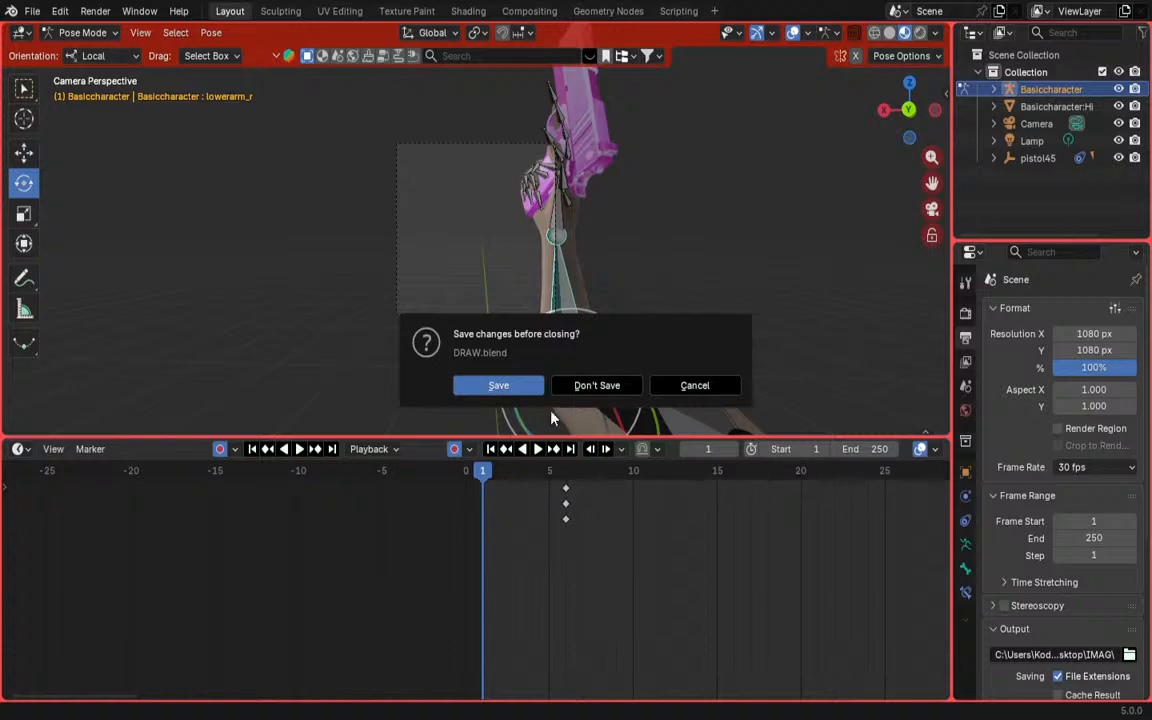
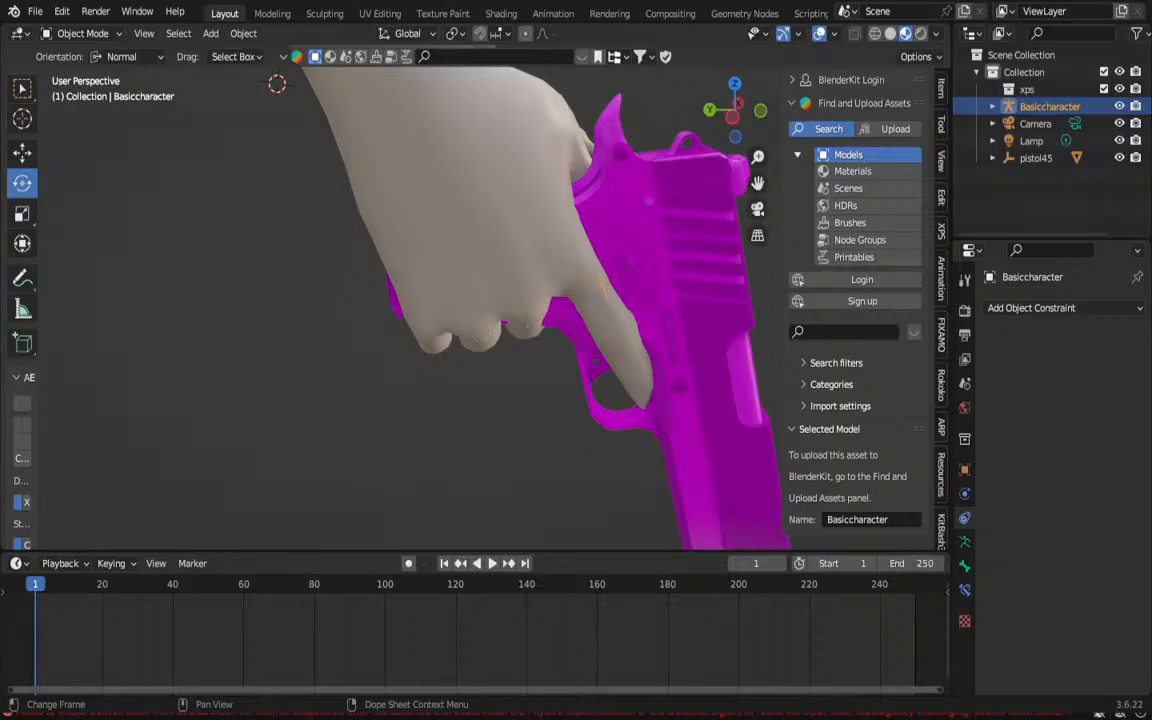
# Step: Switch the character armature to Pose Mode and rotate the right index finger into the pistol's trigger guard
pyautogui.scroll(-2, 583, 286)
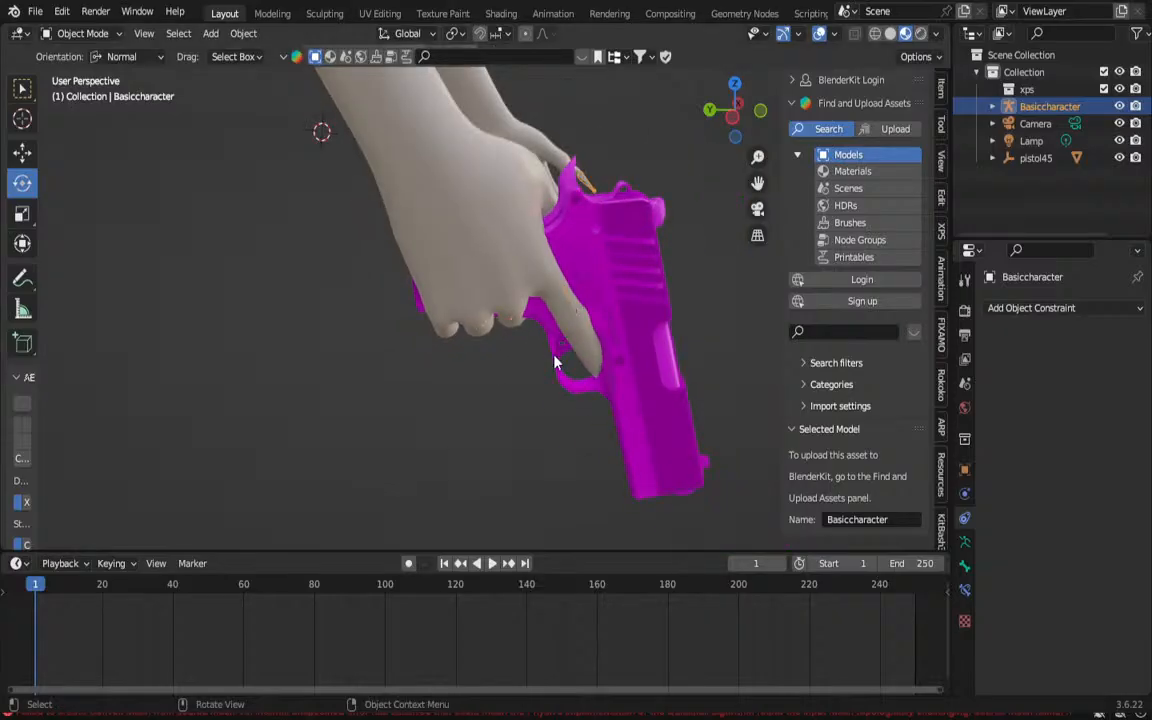
pyautogui.click(104, 34)
pyautogui.click(104, 91)
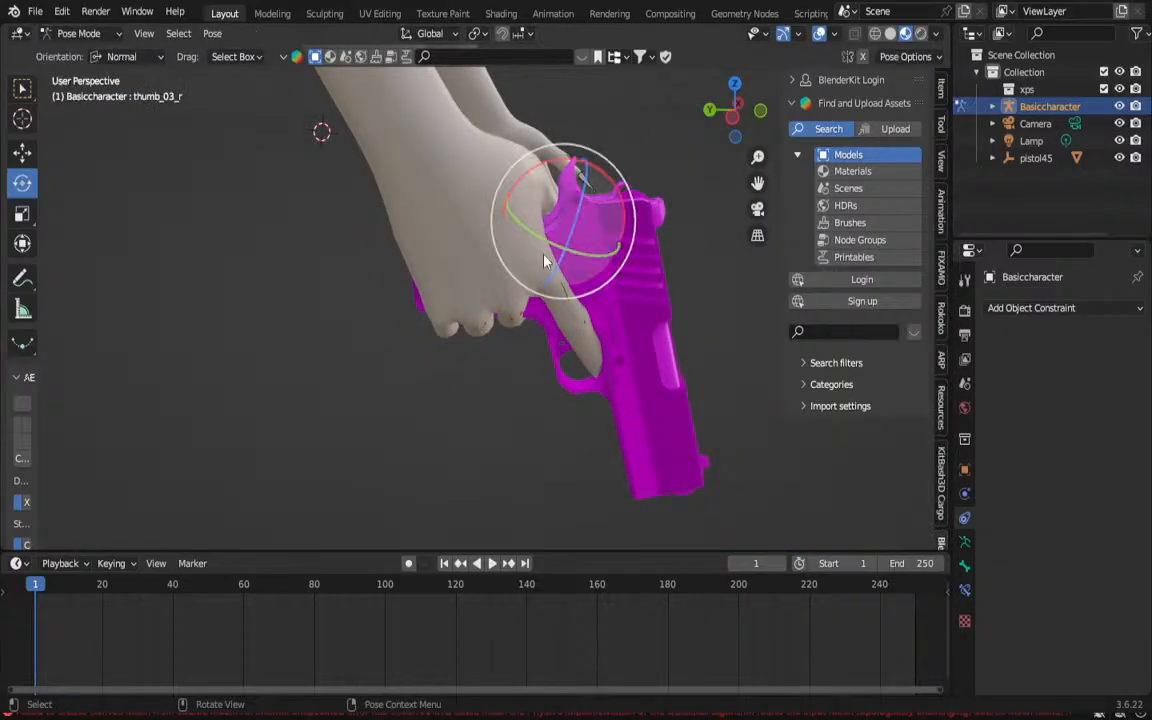
pyautogui.click(563, 299)
pyautogui.moveTo(562, 359); pyautogui.dragTo(590, 406)
pyautogui.click(592, 397)
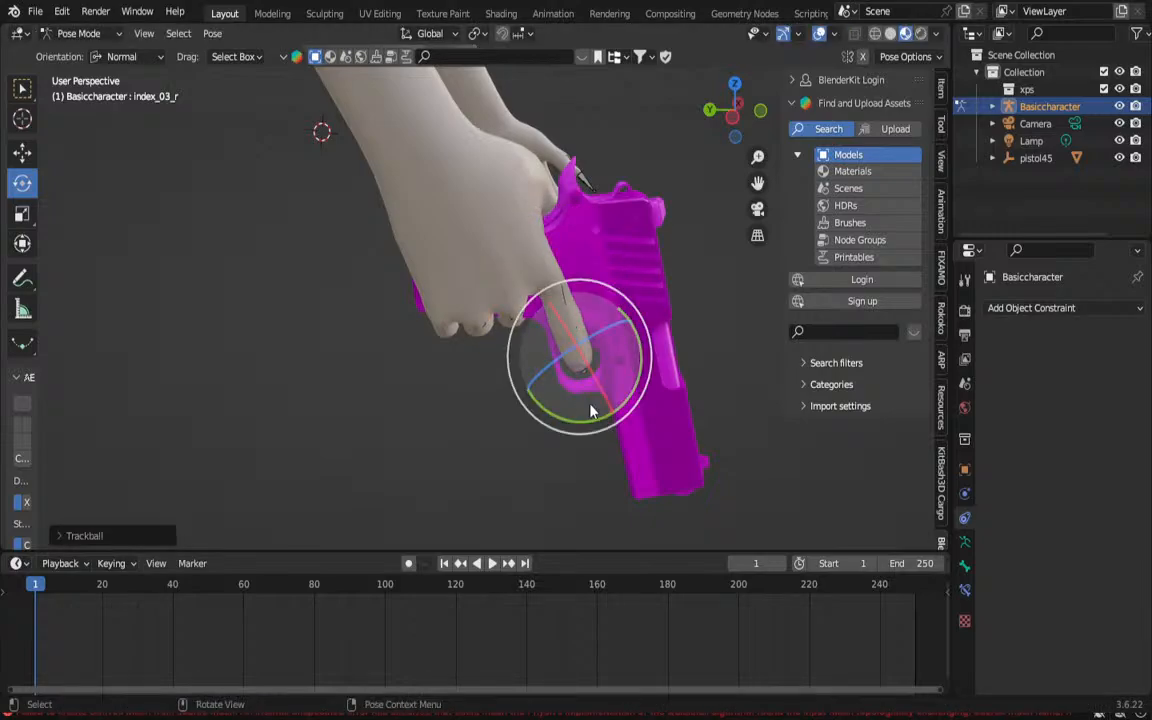
# Step: Curl the right middle, ring and pinky fingers around the pistol grip
pyautogui.click(518, 319)
pyautogui.moveTo(517, 326); pyautogui.dragTo(473, 345)
pyautogui.click(479, 326)
pyautogui.click(453, 331)
pyautogui.moveTo(473, 345); pyautogui.dragTo(320, 270, button='middle')
pyautogui.click(455, 297)
pyautogui.moveTo(455, 297); pyautogui.dragTo(510, 324)
pyautogui.click(500, 300)
pyautogui.click(534, 311)
pyautogui.moveTo(478, 276)
pyautogui.mouseDown()
pyautogui.moveTo(462, 298)
pyautogui.moveTo(468, 290)
pyautogui.mouseUp()
pyautogui.moveTo(468, 290); pyautogui.dragTo(432, 187, button='middle')
# Step: Rotate the right thumb bones against the pistol grip and inspect the hand from several sides
pyautogui.click(432, 193)
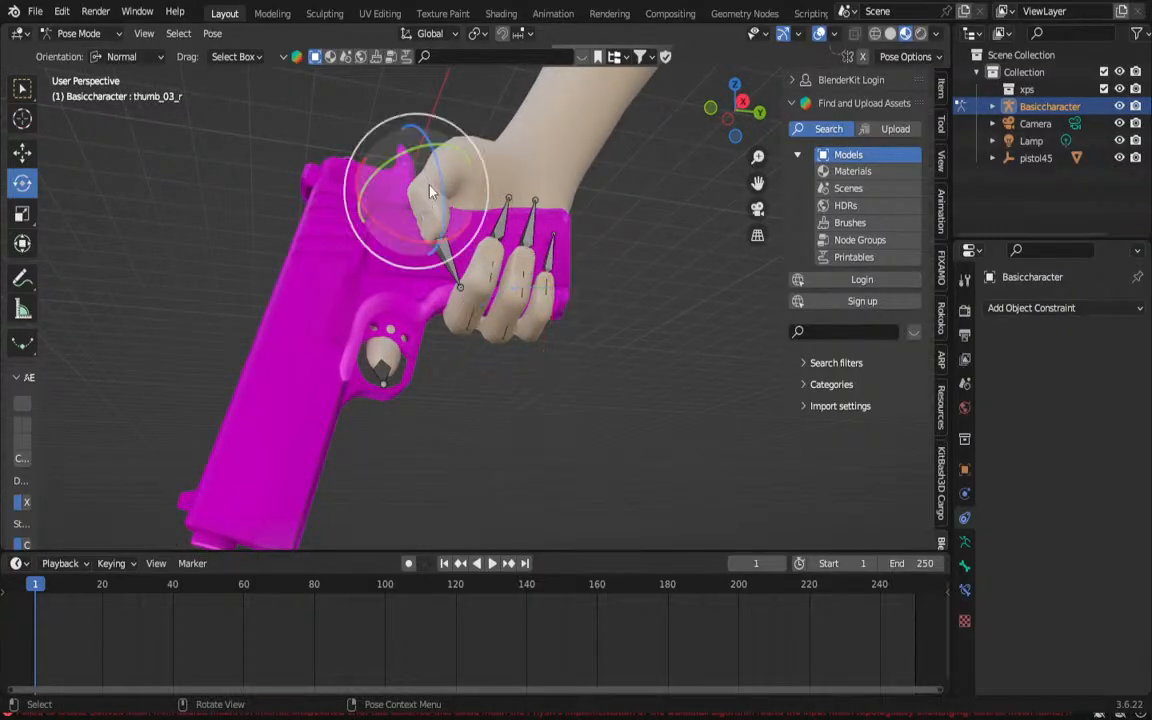
pyautogui.moveTo(437, 188)
pyautogui.mouseDown()
pyautogui.moveTo(432, 206)
pyautogui.moveTo(448, 193)
pyautogui.mouseUp()
pyautogui.moveTo(503, 184); pyautogui.dragTo(175, 244, button='middle')
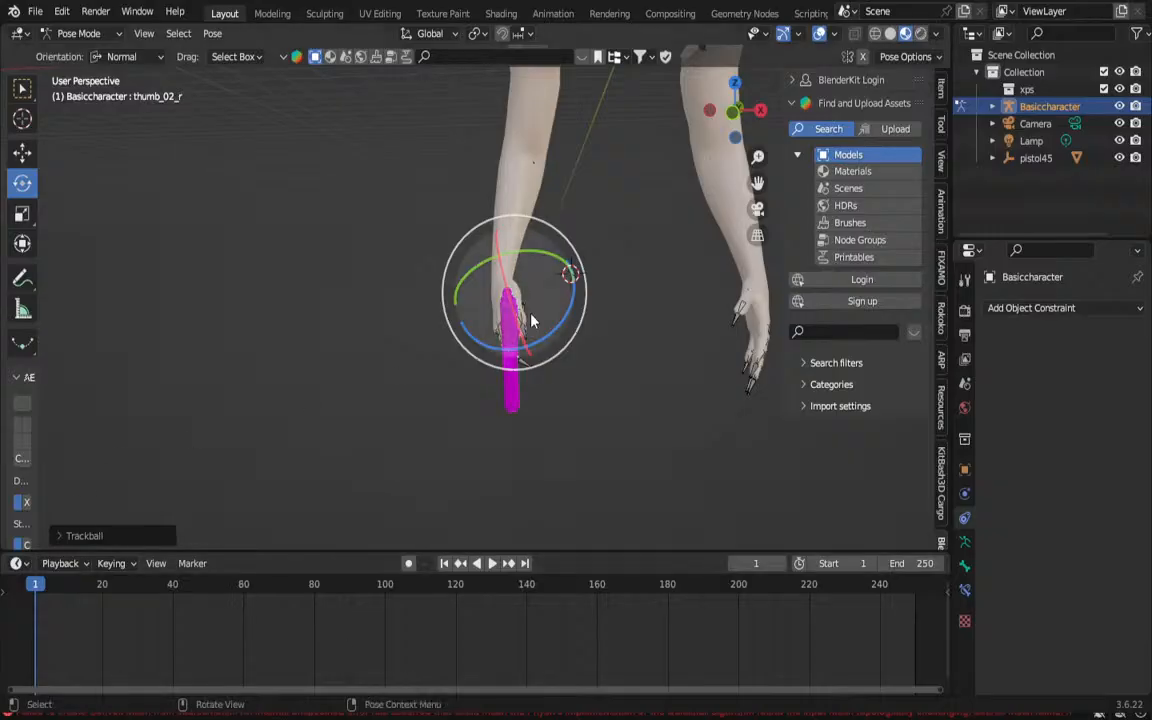
pyautogui.moveTo(311, 428); pyautogui.dragTo(425, 283, button='middle')
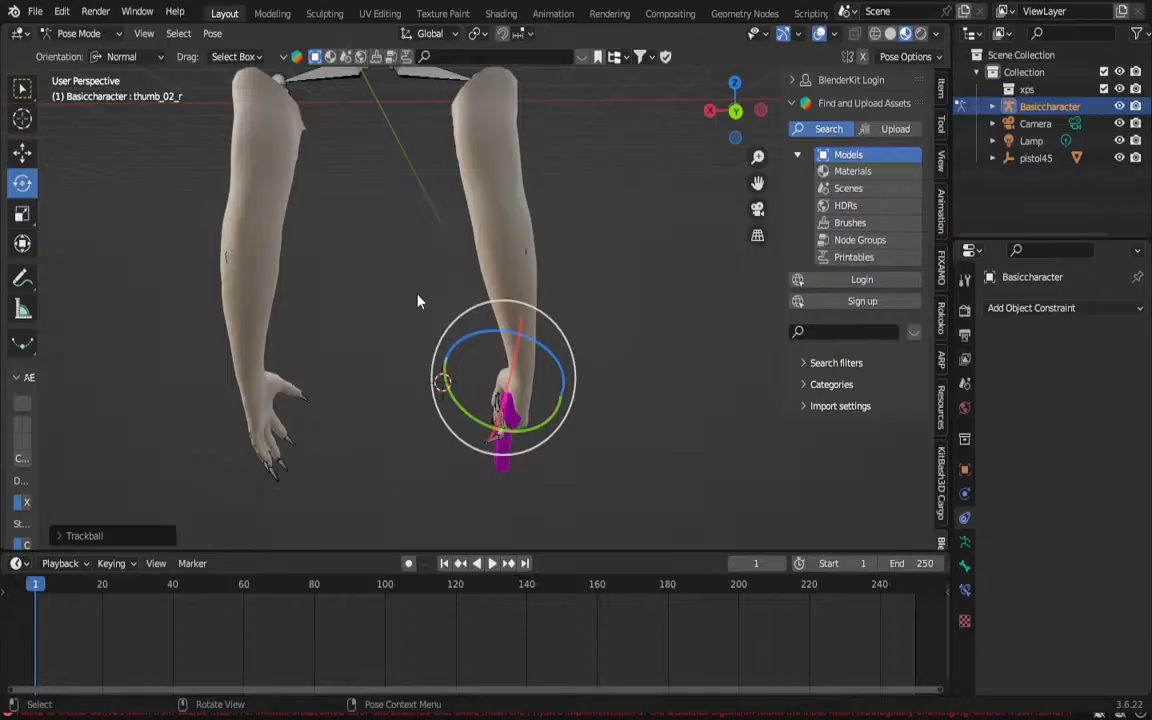
# Step: Fly the camera from its old position to just above the shoulder bones, facing forward along the arms for a first-person view
pyautogui.scroll(-3, 401, 236)
pyautogui.keyDown('shift'); pyautogui.moveTo(399, 228); pyautogui.dragTo(447, 349, button='middle'); pyautogui.keyUp('shift')
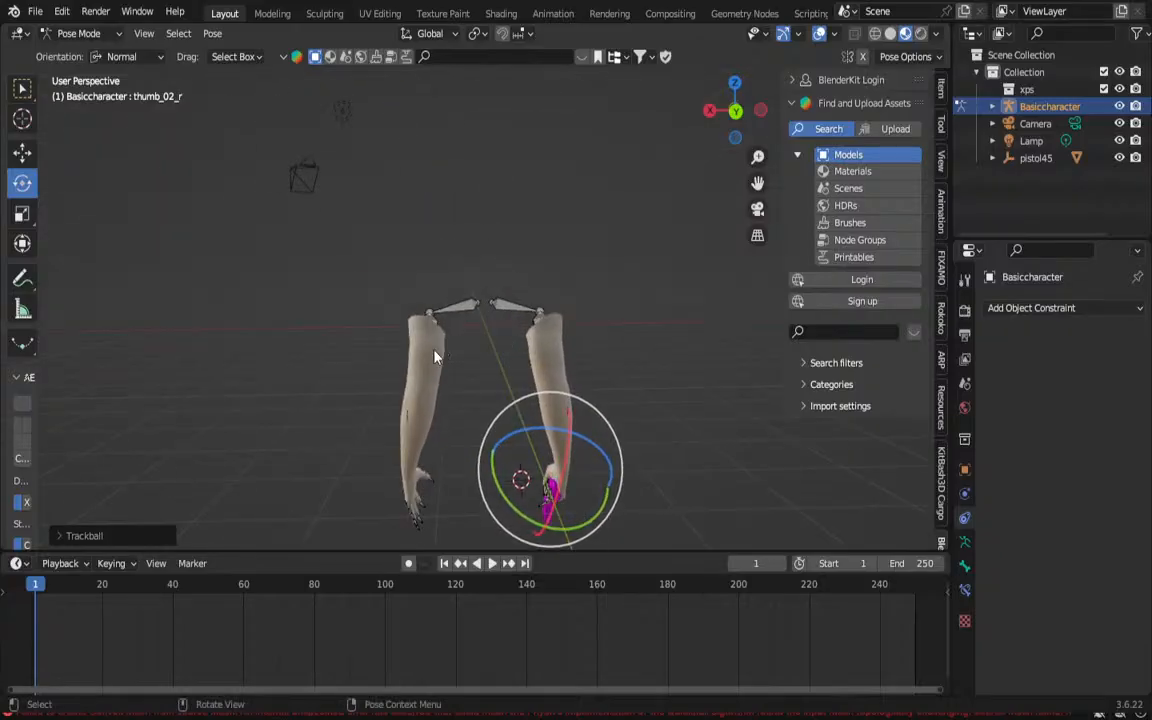
pyautogui.scroll(5, 435, 357)
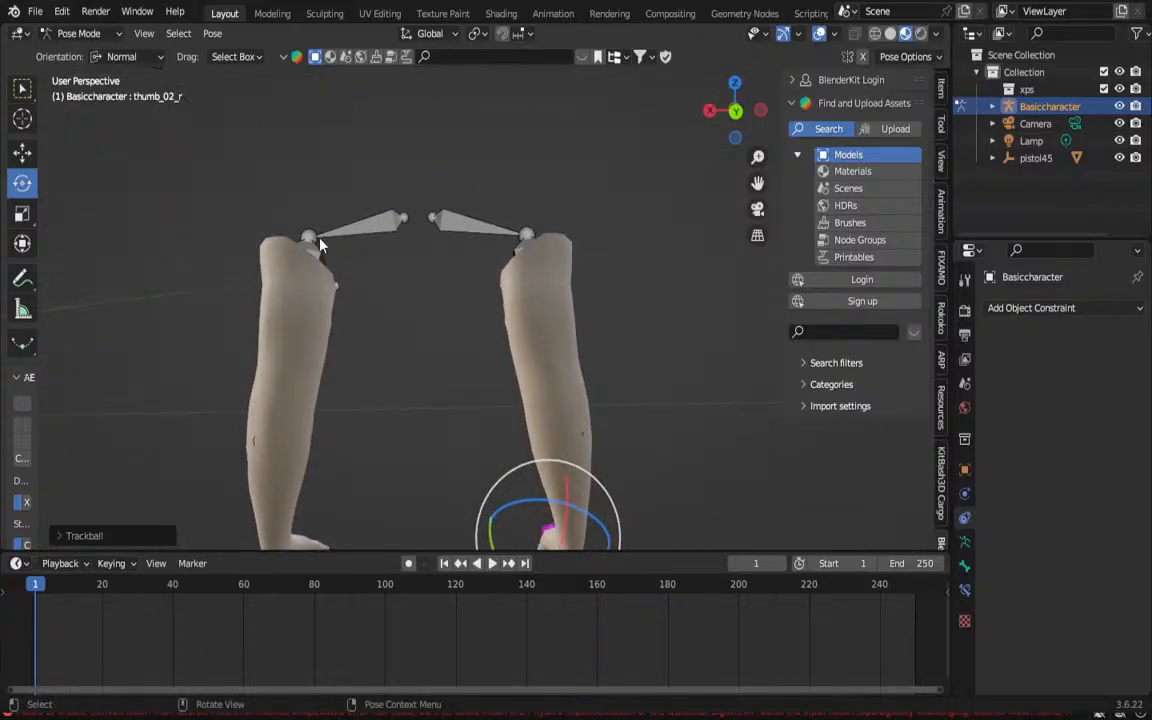
pyautogui.scroll(-4, 317, 220)
pyautogui.press('KP_0')
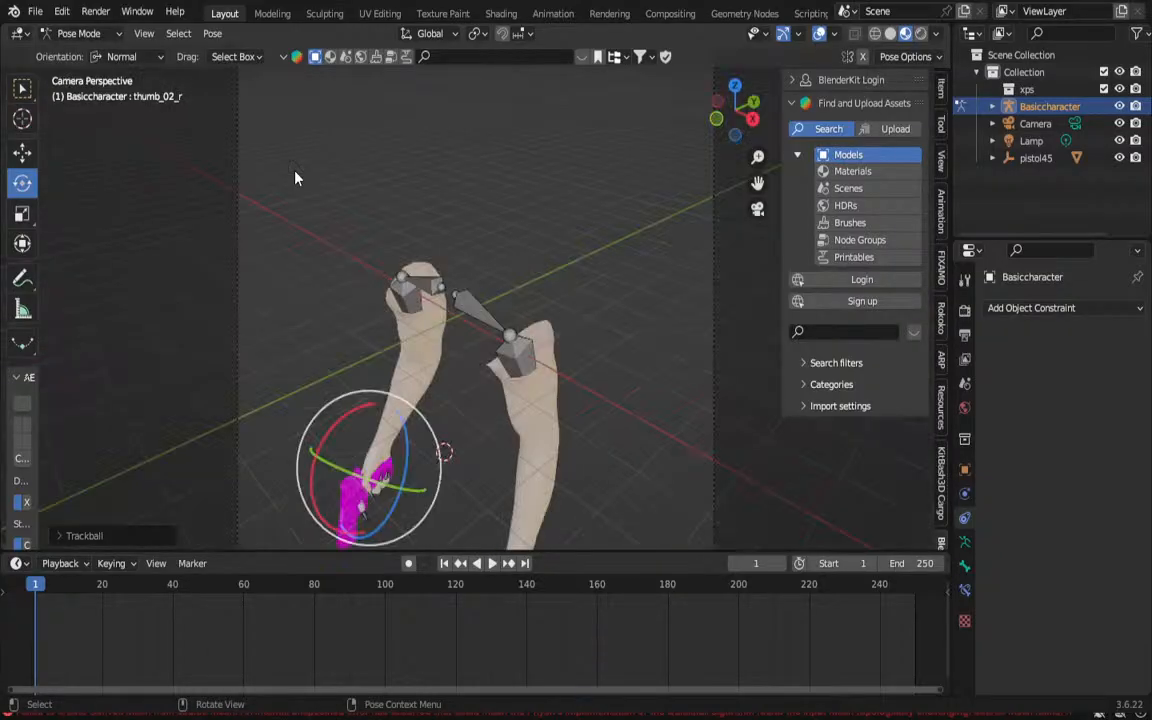
pyautogui.hotkey('shift', '`')
pyautogui.press('d')
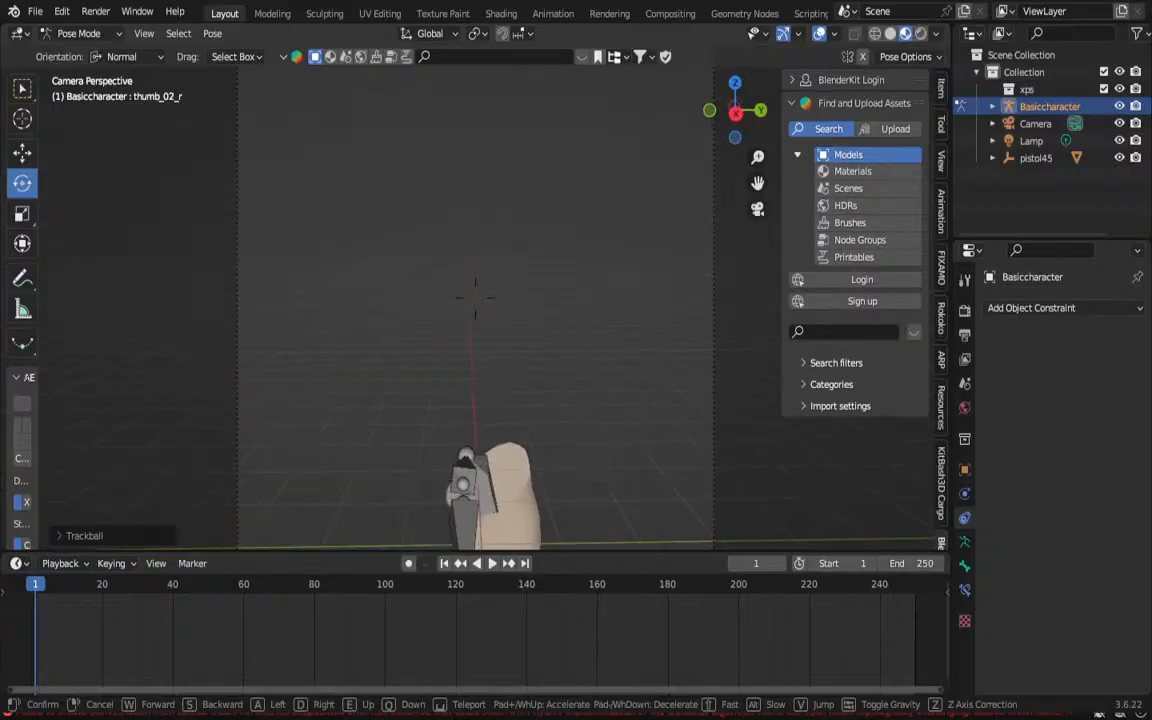
pyautogui.press('w')
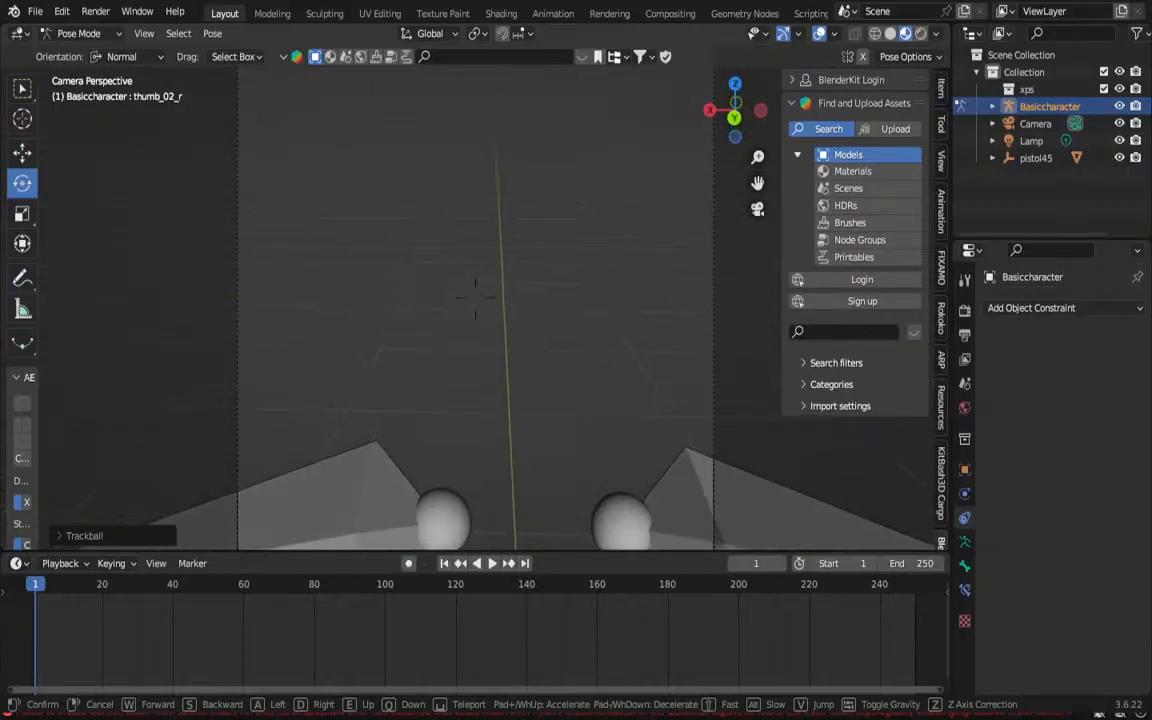
pyautogui.press('d')
pyautogui.press('a')
pyautogui.press('w')
pyautogui.click(298, 173)
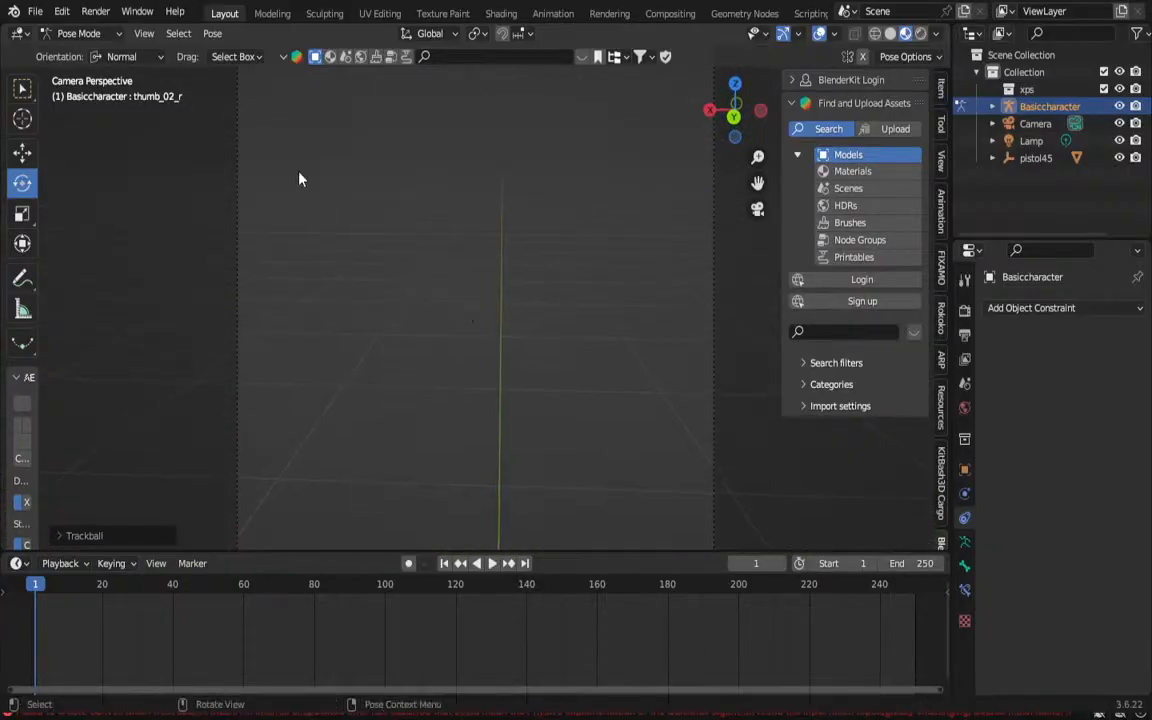
# Step: Check the camera's placement above the shoulders and move it slightly backward so the clavicle bones enter its lower frame
pyautogui.scroll(-4, 354, 188)
pyautogui.moveTo(354, 188); pyautogui.dragTo(351, 184, button='middle')
pyautogui.scroll(-2, 351, 184)
pyautogui.scroll(-8, 353, 188)
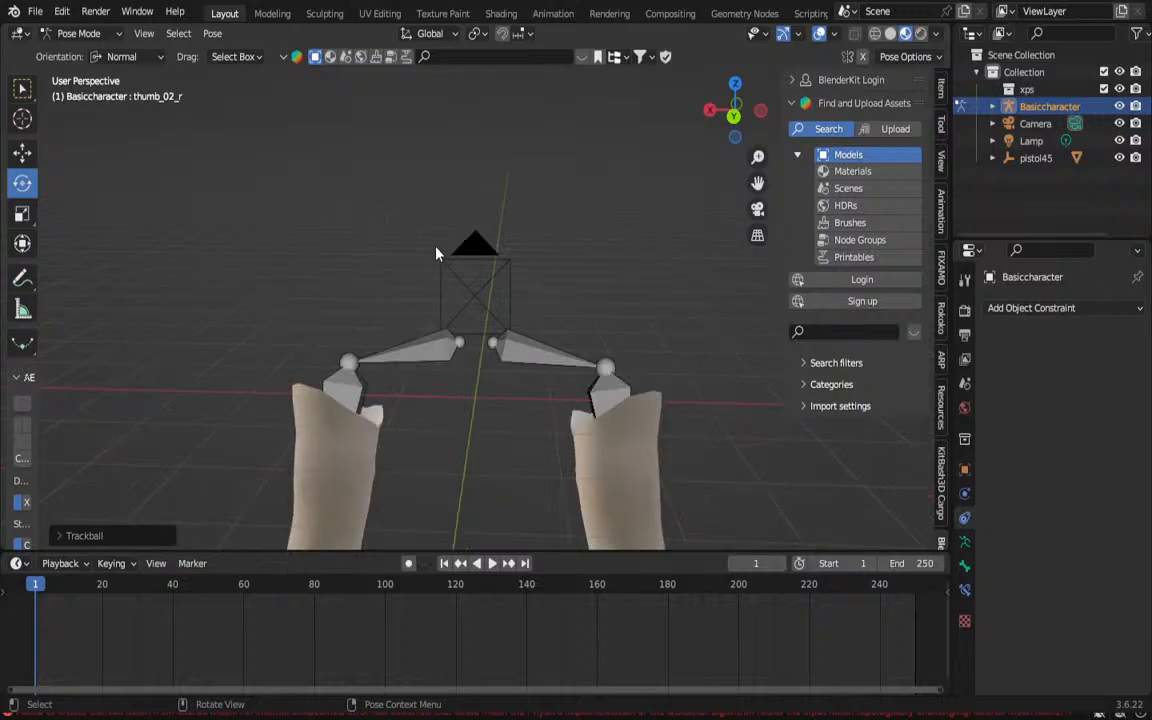
pyautogui.press('KP_0')
pyautogui.press('Home')
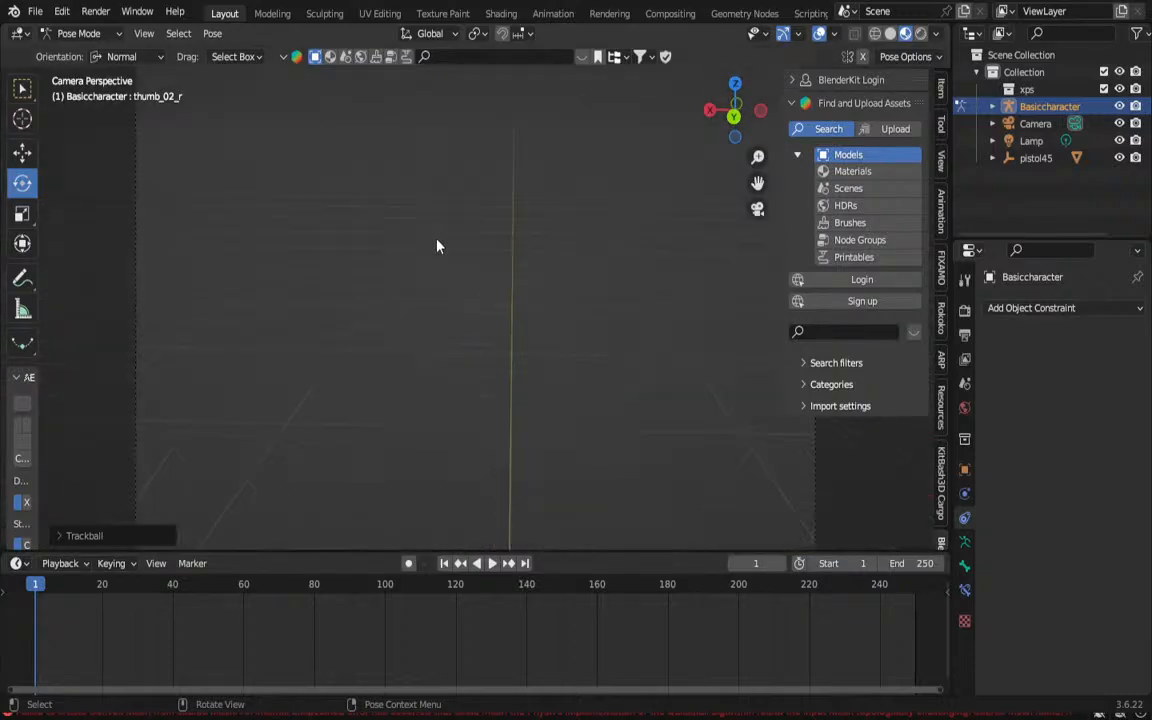
pyautogui.hotkey('shift', '`')
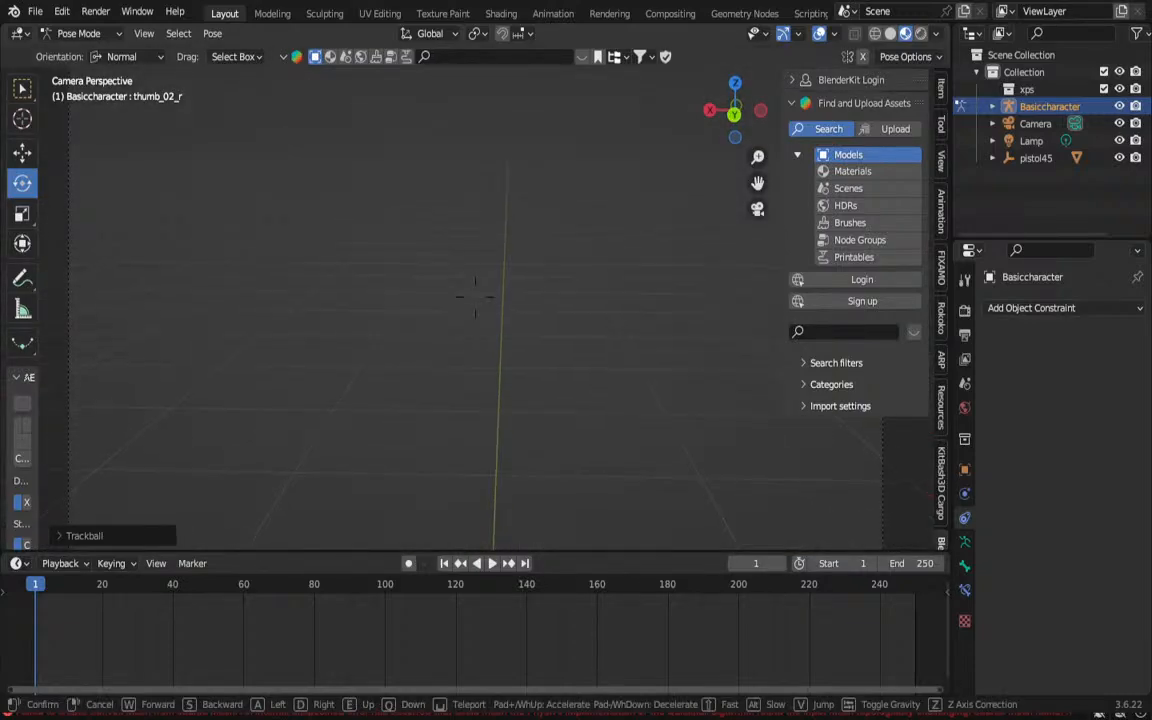
pyautogui.click(437, 240)
pyautogui.moveTo(437, 240); pyautogui.dragTo(433, 256, button='middle')
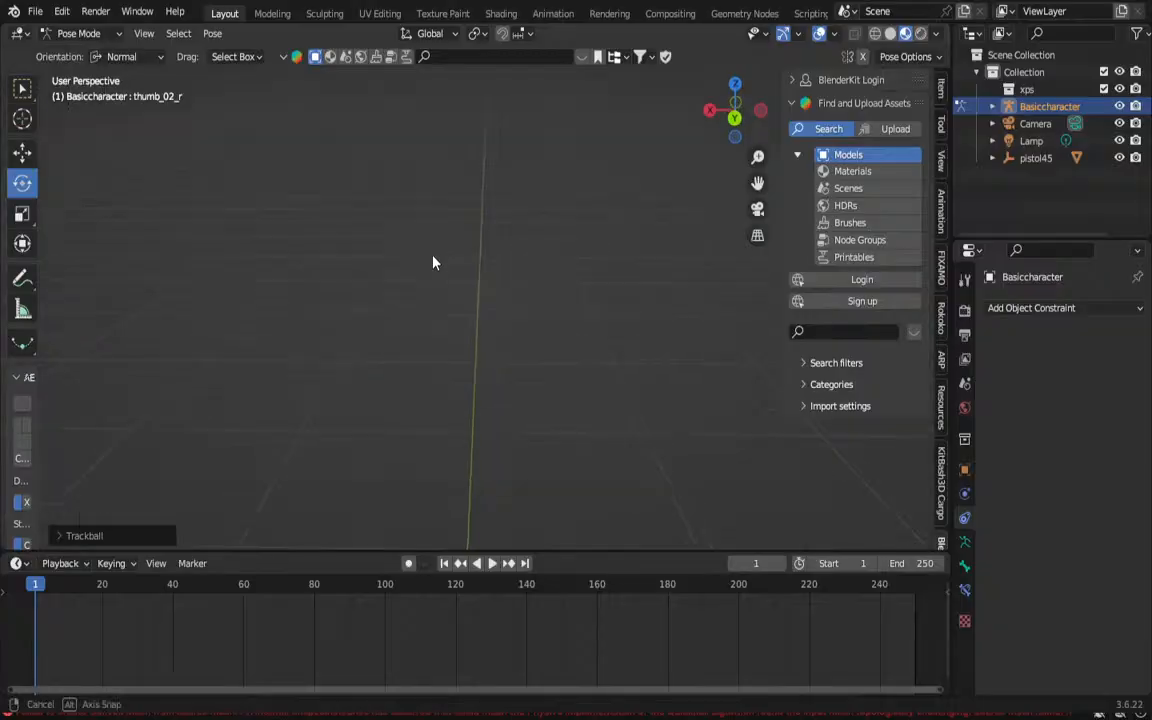
pyautogui.rightClick(434, 257)
pyautogui.press('KP_0')
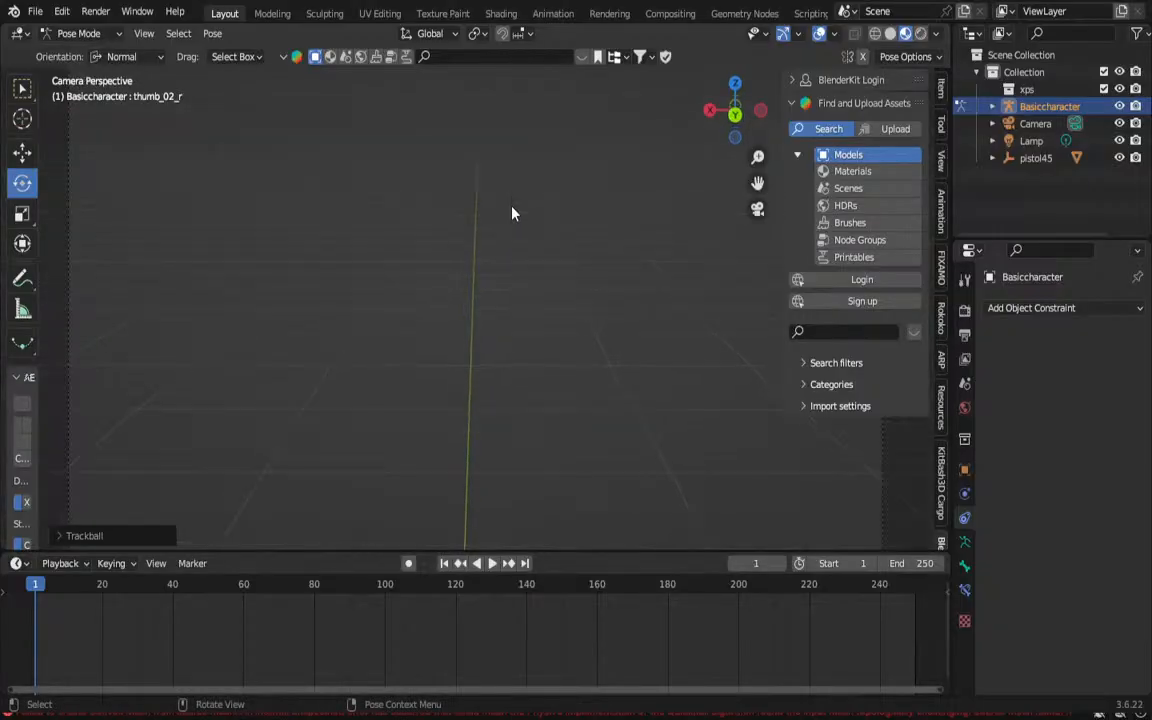
pyautogui.moveTo(494, 252); pyautogui.dragTo(490, 255, button='middle')
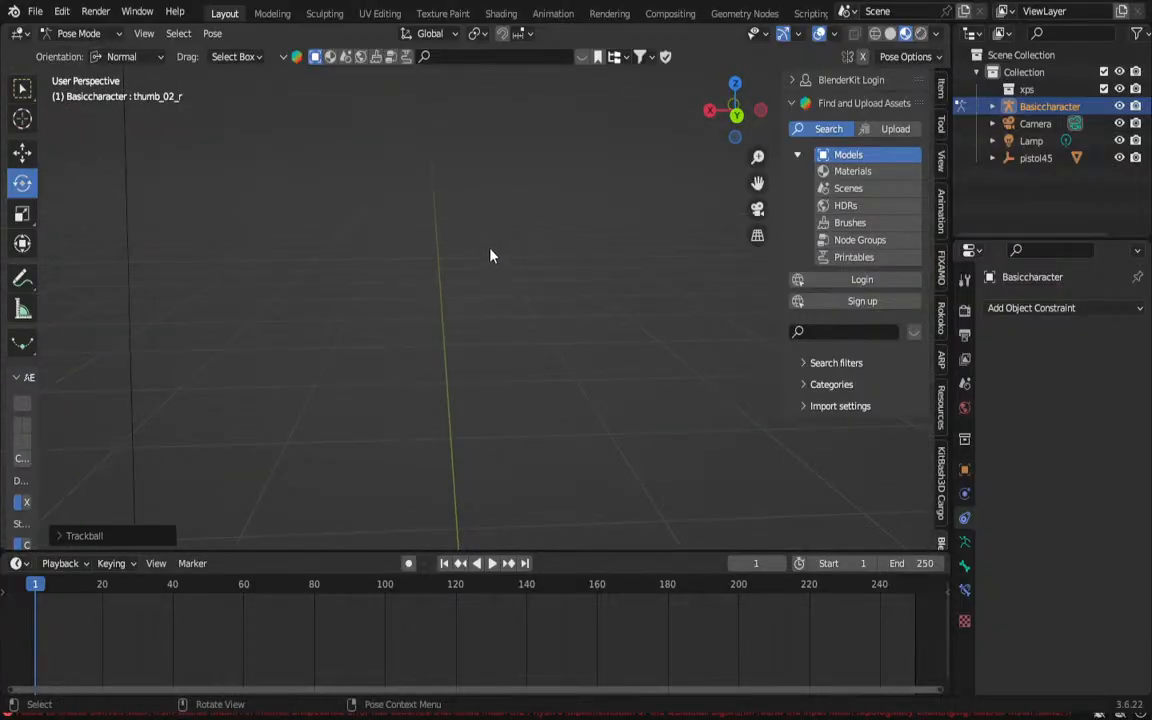
pyautogui.press('KP_0')
pyautogui.hotkey('shift', '`')
pyautogui.press('s')
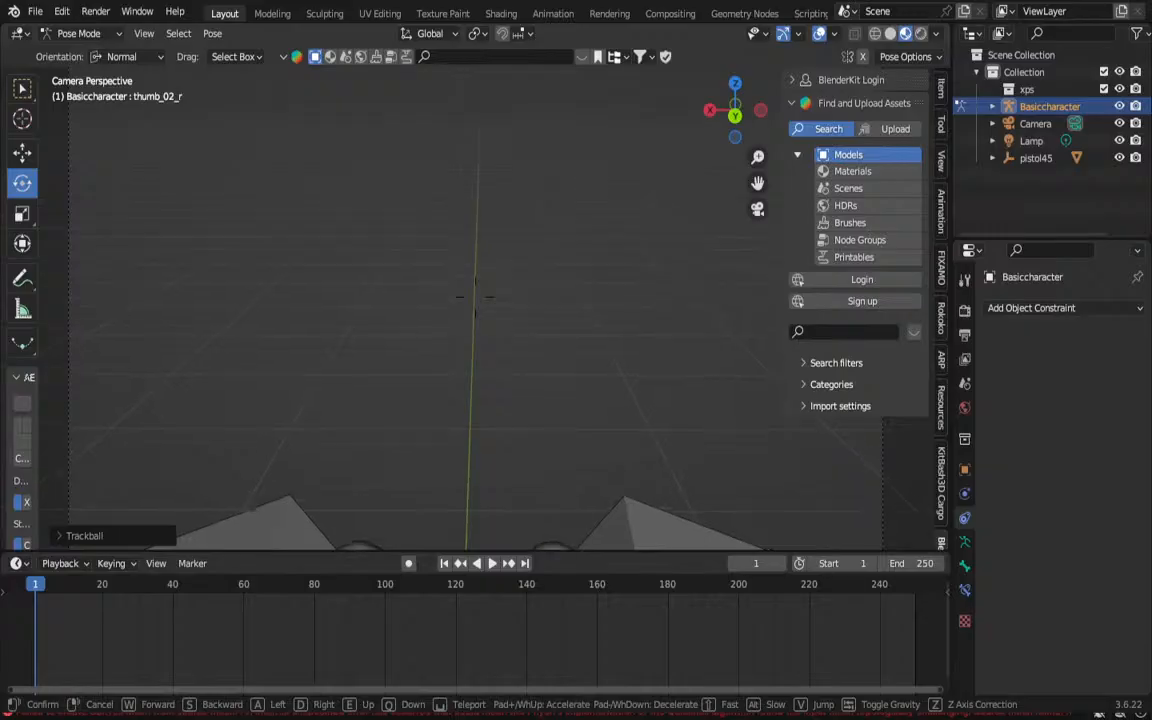
pyautogui.rightClick(485, 256)
# Step: Try rotating the right upper arm bone to bring the pistol toward the camera's view
pyautogui.moveTo(485, 262); pyautogui.dragTo(425, 268, button='middle')
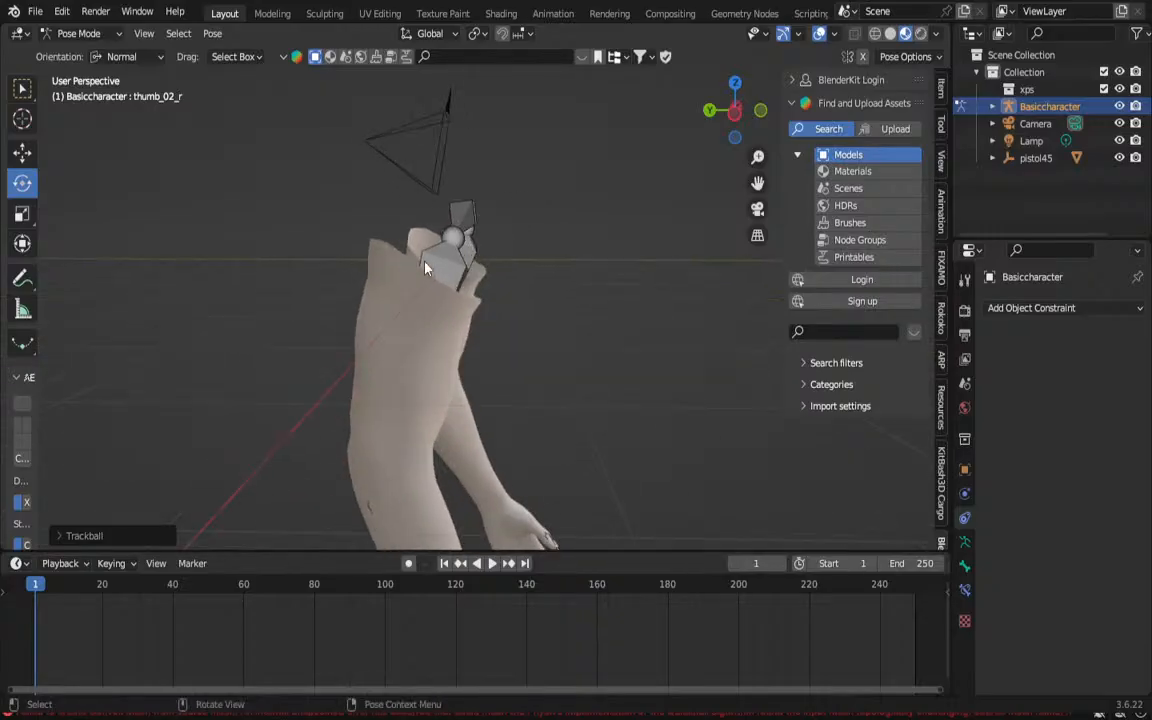
pyautogui.click(440, 268)
pyautogui.moveTo(266, 274); pyautogui.dragTo(470, 295, button='middle')
pyautogui.press('KP_0')
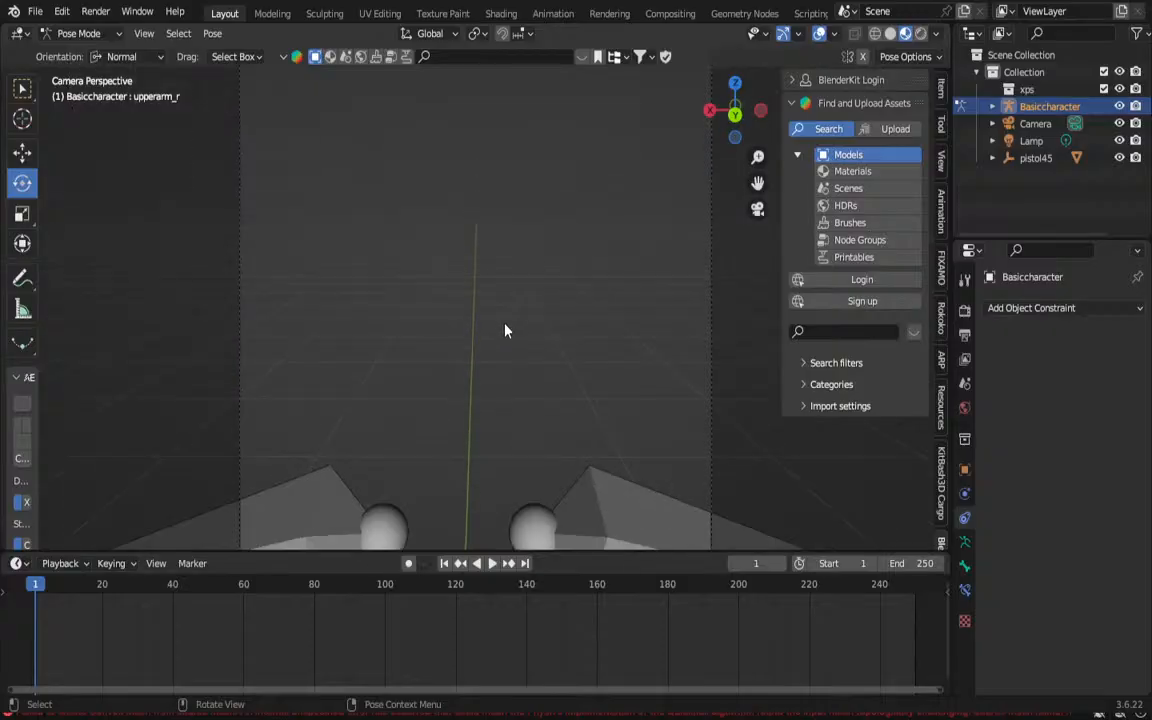
pyautogui.scroll(-3, 507, 333)
pyautogui.moveTo(710, 423); pyautogui.dragTo(732, 455)
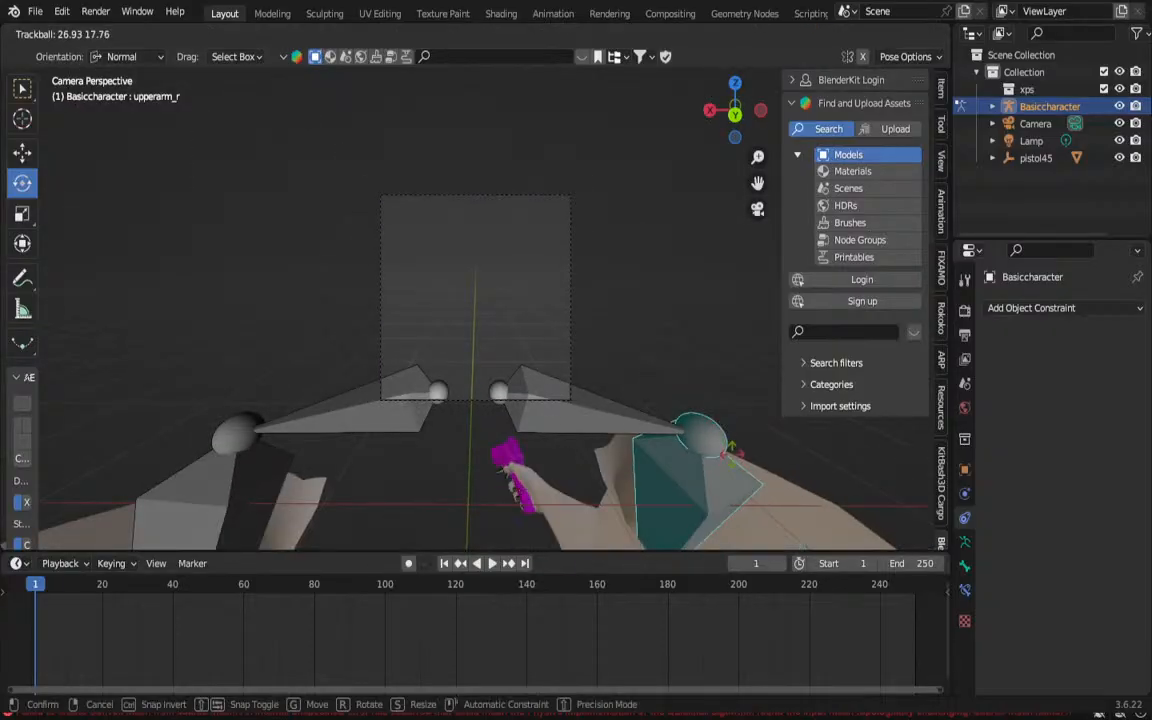
pyautogui.click(724, 505)
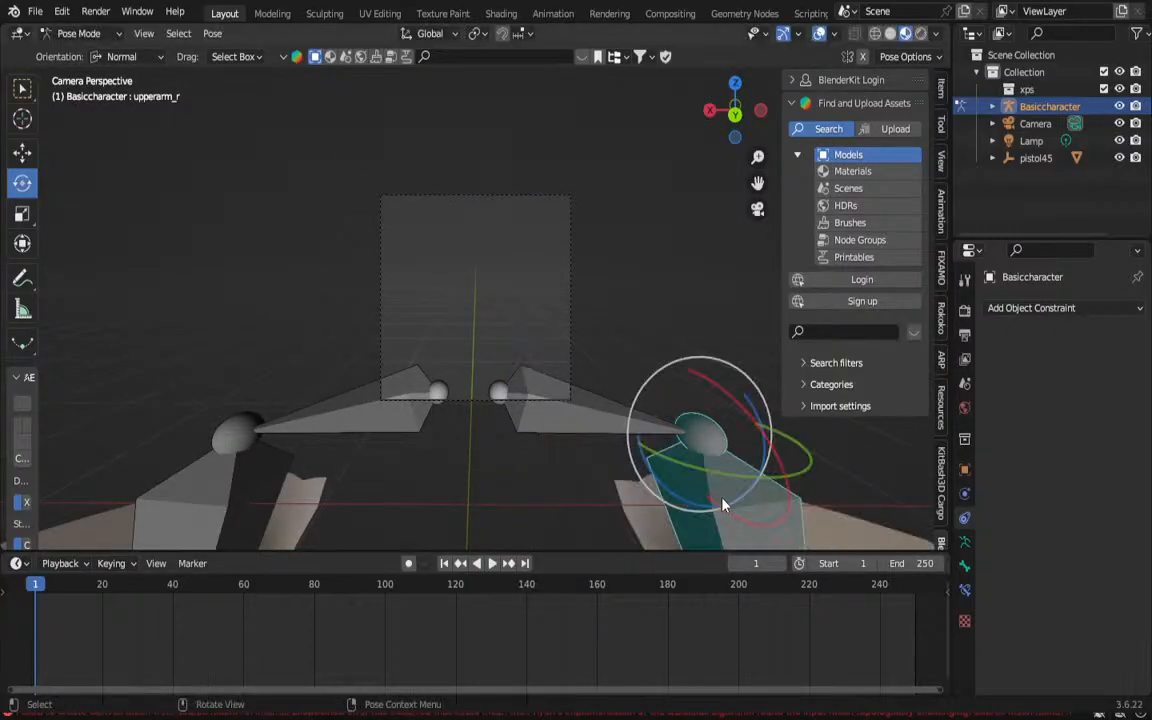
# Step: Turn on auto keying and keyframe all bones at frame 1 with Location, Rotation, Scale & Custom Properties
pyautogui.press('a')
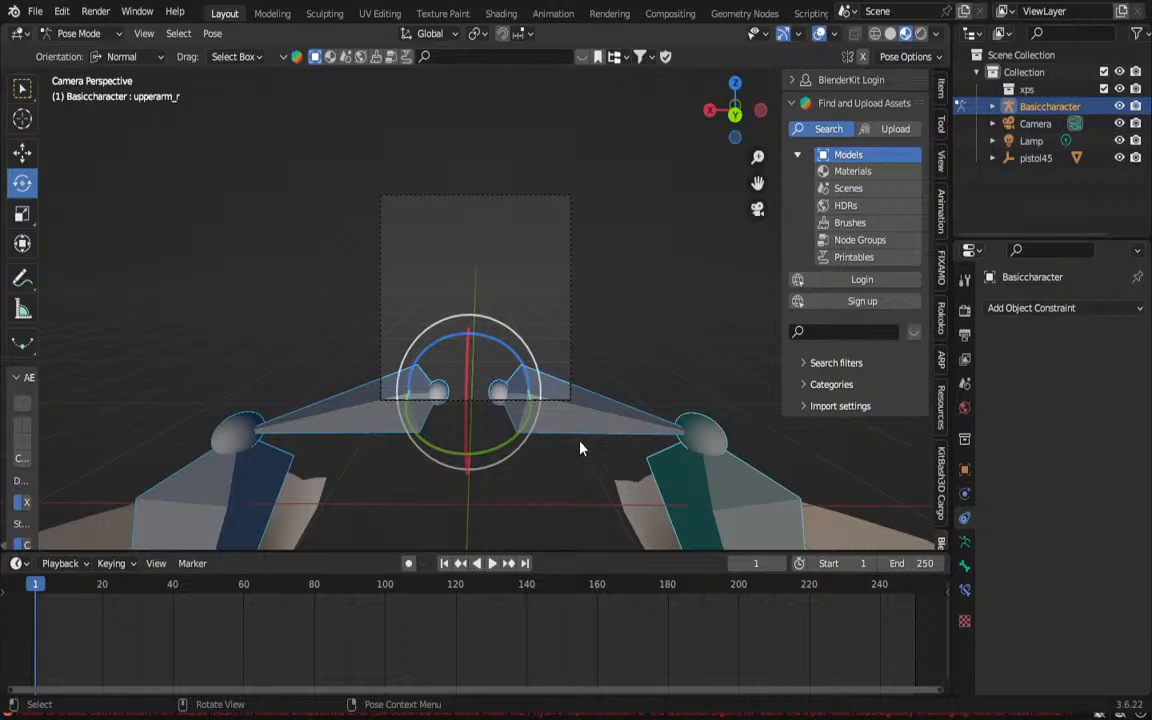
pyautogui.press('i')
pyautogui.click(440, 624)
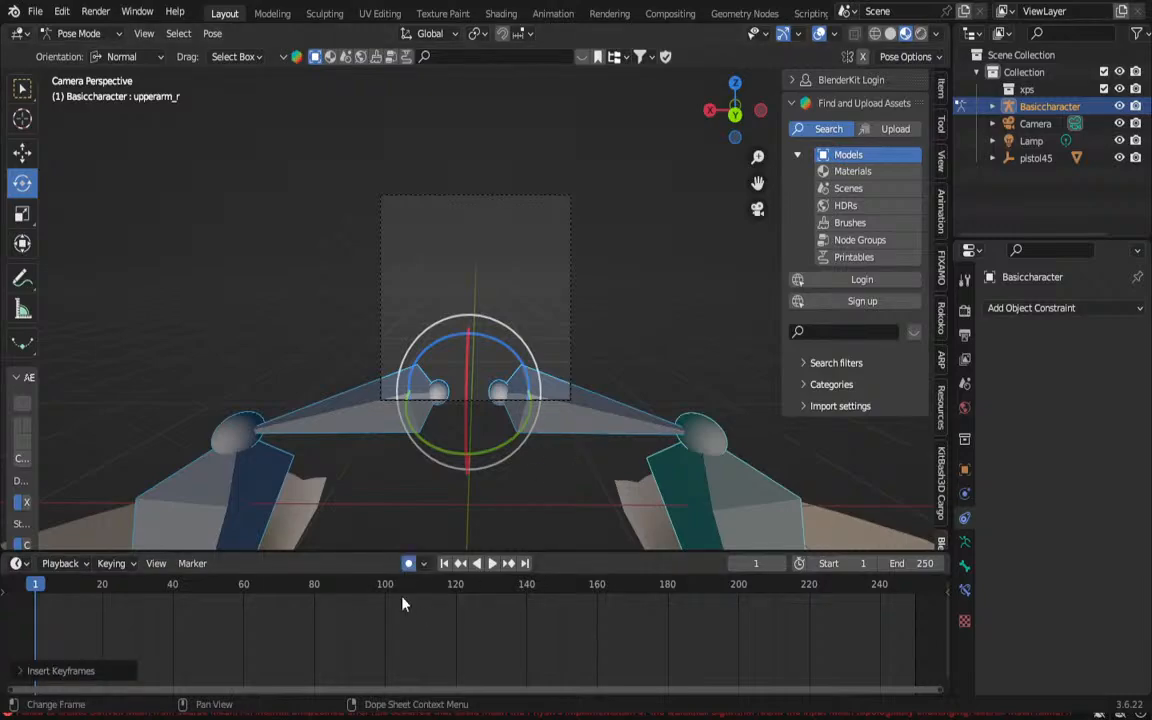
pyautogui.press('i')
pyautogui.click(388, 637)
pyautogui.press('i')
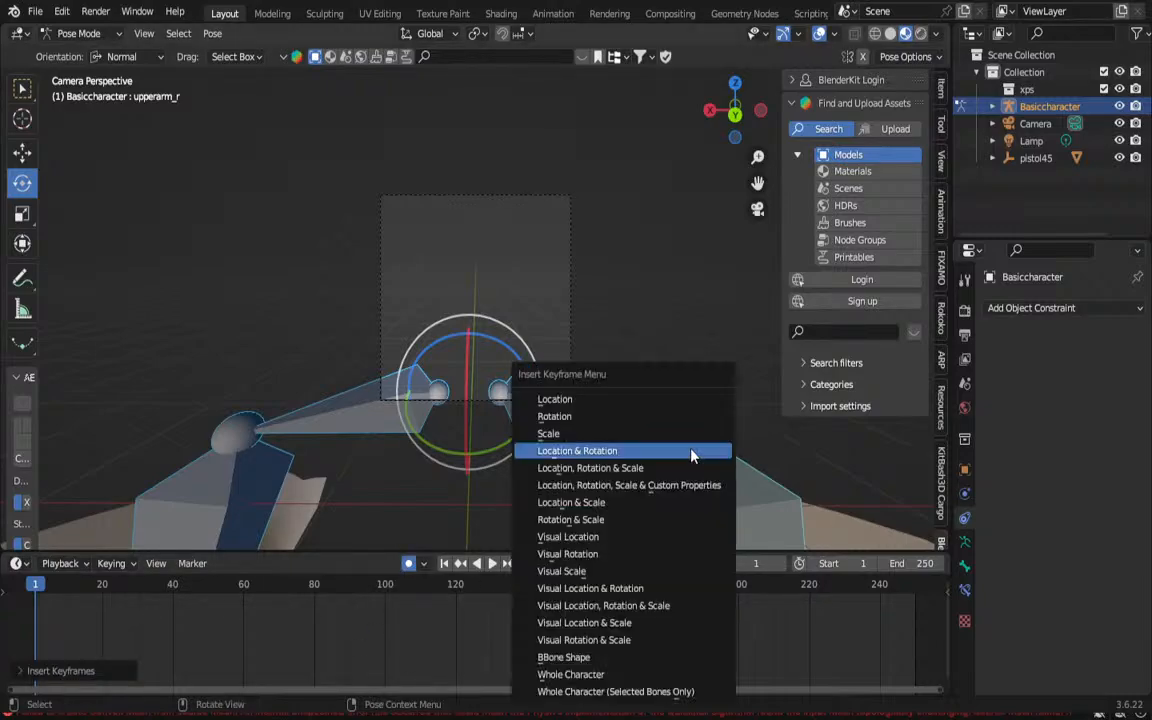
pyautogui.click(648, 485)
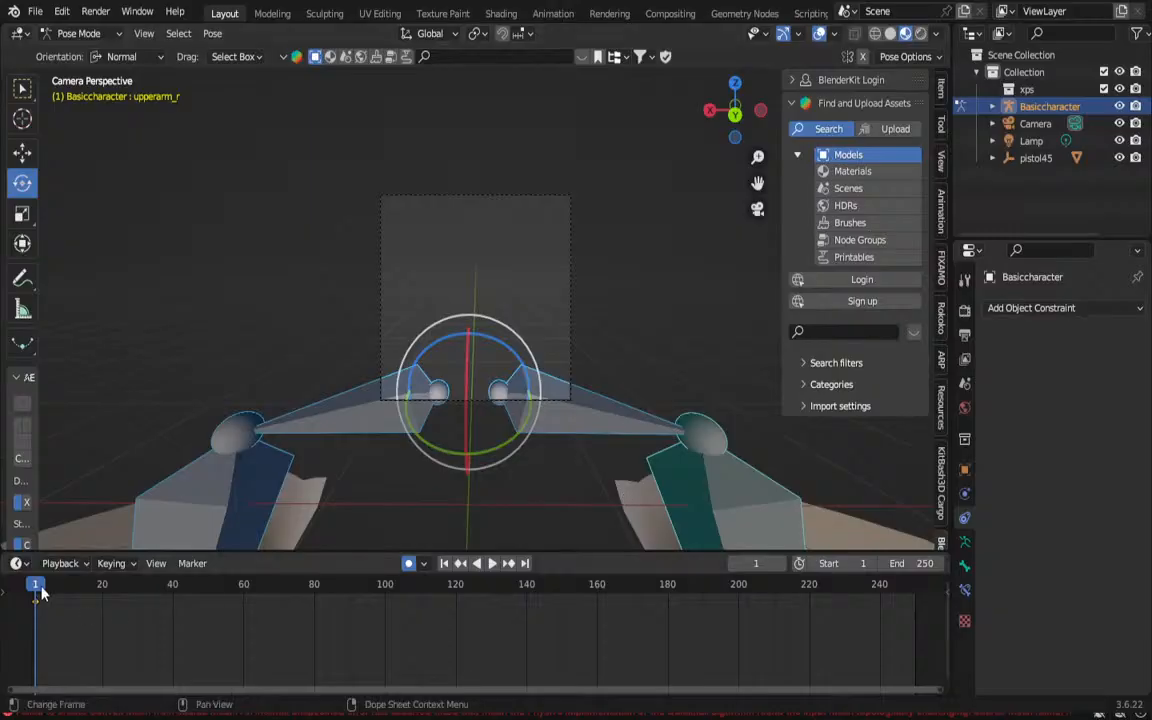
# Step: At frame 7, rotate the right upper arm, forearm and hand bones to raise the pistol into the camera's view
pyautogui.press('space')
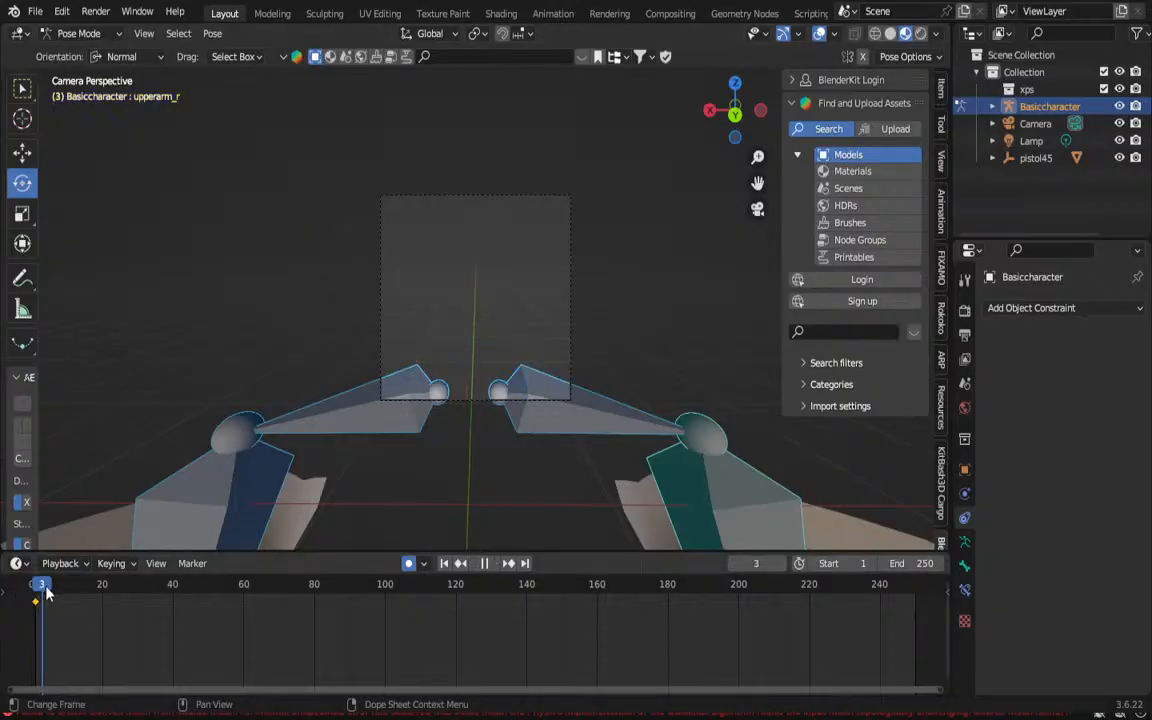
pyautogui.press('space')
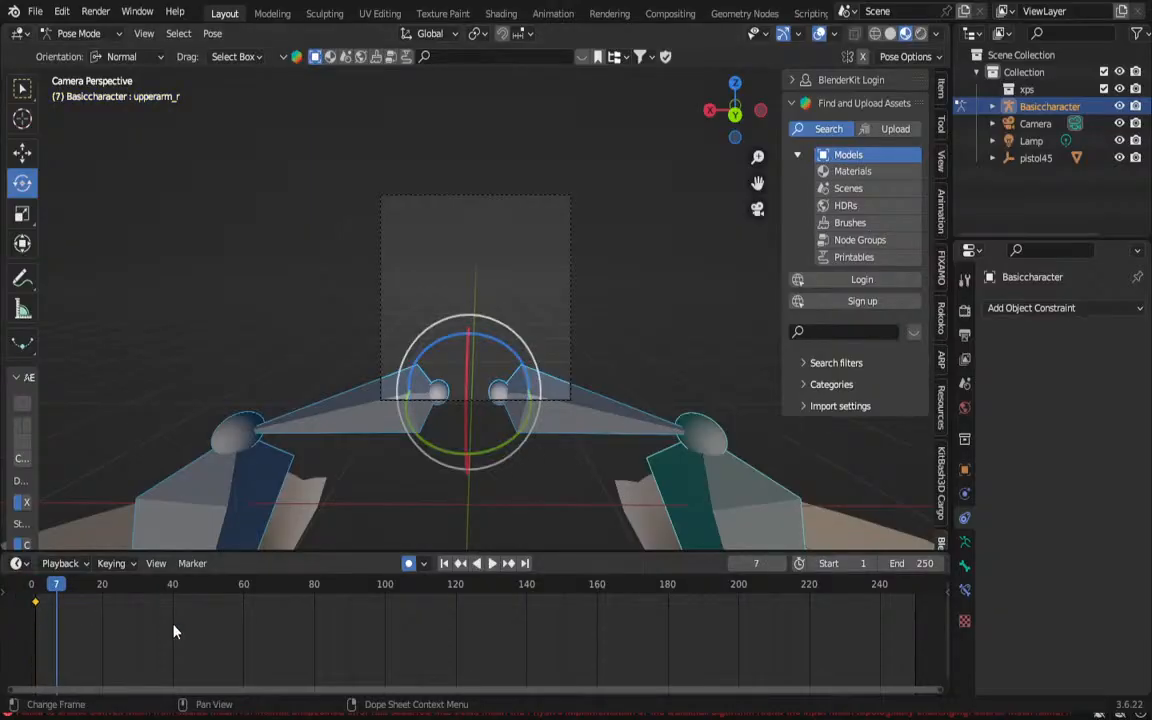
pyautogui.click(734, 465)
pyautogui.moveTo(733, 412); pyautogui.dragTo(746, 458)
pyautogui.click(596, 456)
pyautogui.moveTo(599, 441); pyautogui.dragTo(463, 393)
pyautogui.scroll(3, 556, 371)
pyautogui.click(580, 375)
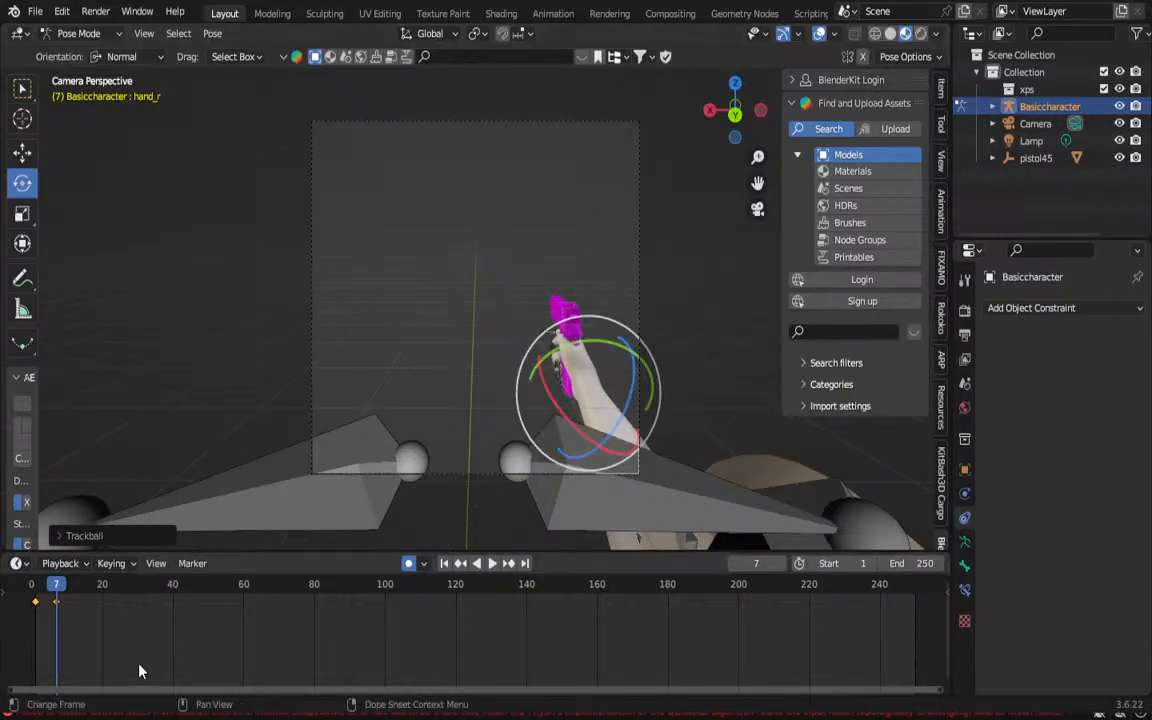
# Step: Scrub and play the pistol draw from its first frames in camera view to examine the motion
pyautogui.moveTo(52, 582); pyautogui.dragTo(40, 582)
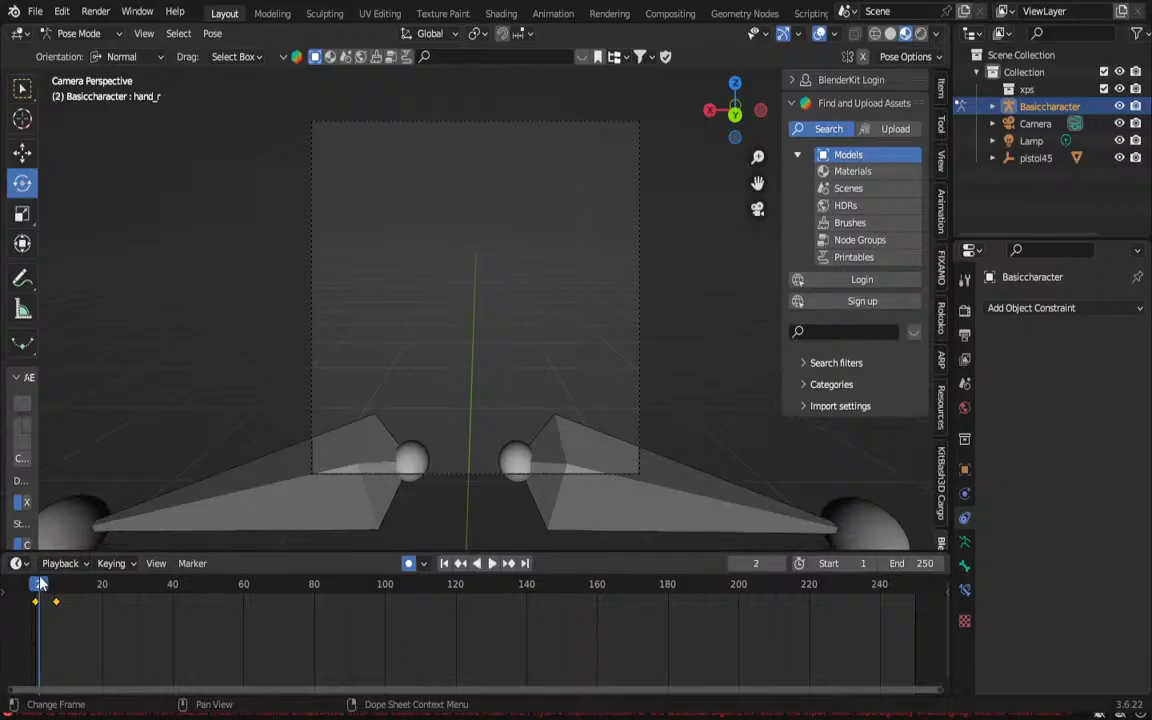
pyautogui.press('space')
pyautogui.press('space')
pyautogui.click(33, 587)
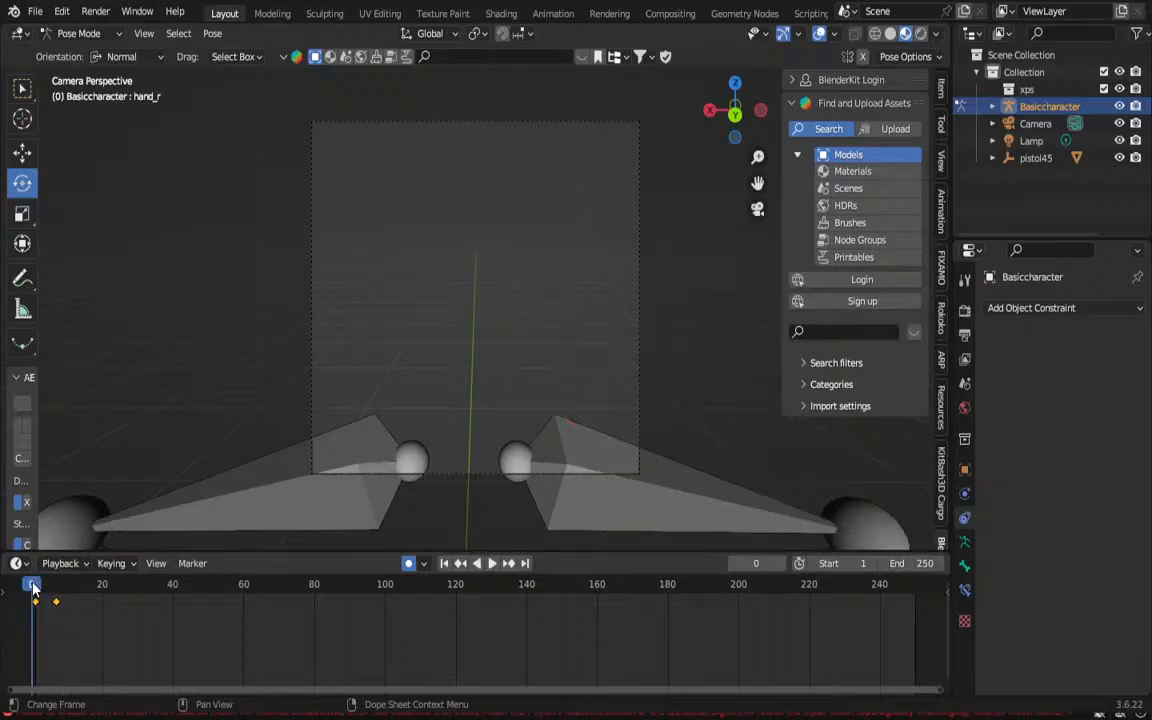
pyautogui.press('space')
pyautogui.click(36, 588)
pyautogui.press('space')
pyautogui.press('space')
pyautogui.click(42, 588)
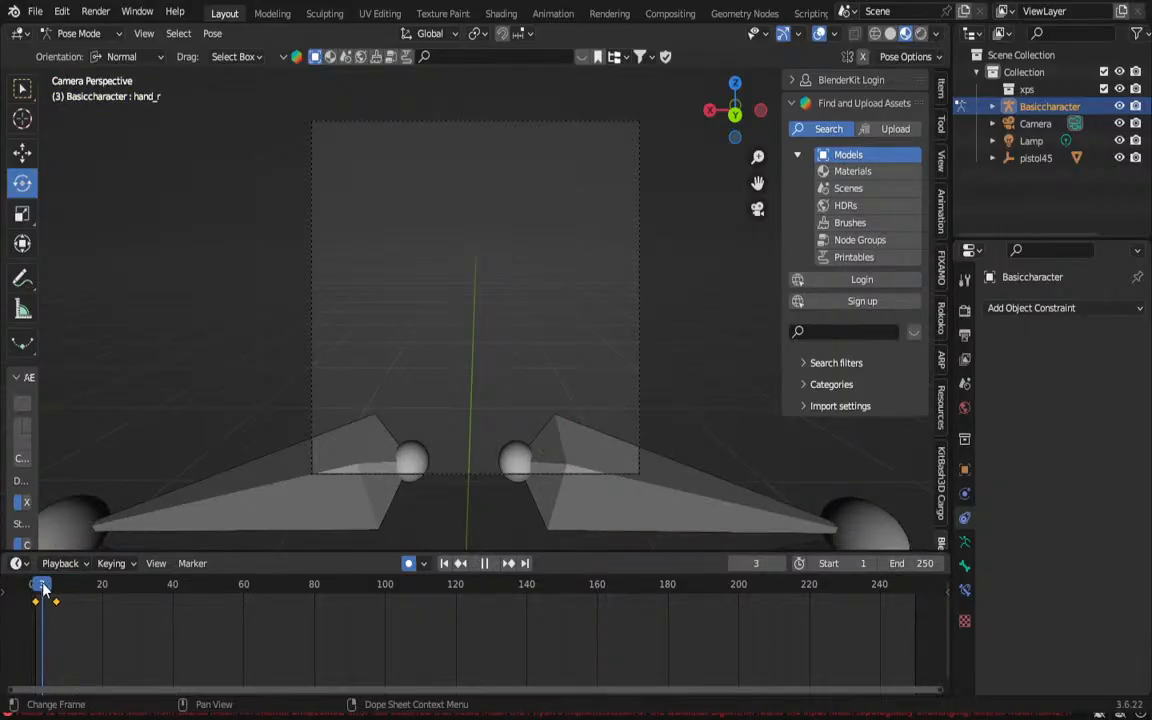
# Step: At frame 5, rotate the right hand bone to add an in-between pose, and play back the draw
pyautogui.moveTo(44, 584); pyautogui.dragTo(51, 584)
pyautogui.moveTo(631, 460); pyautogui.dragTo(625, 500)
pyautogui.press('space')
pyautogui.press('space')
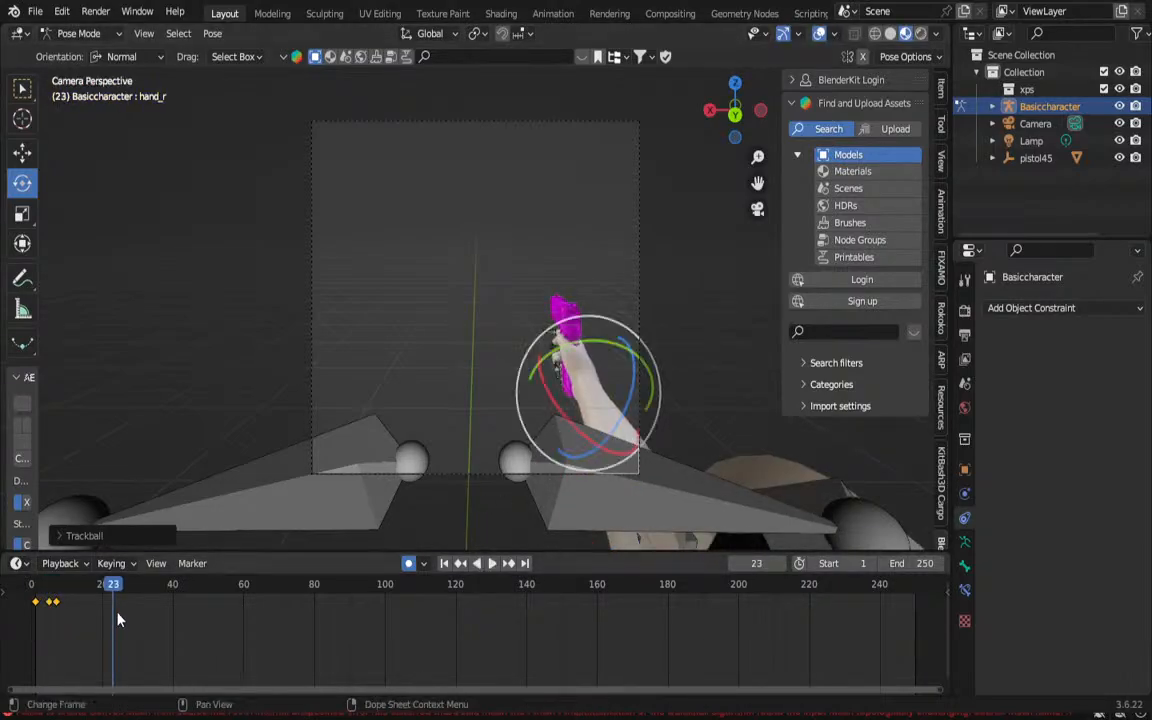
pyautogui.click(40, 590)
pyautogui.press('space')
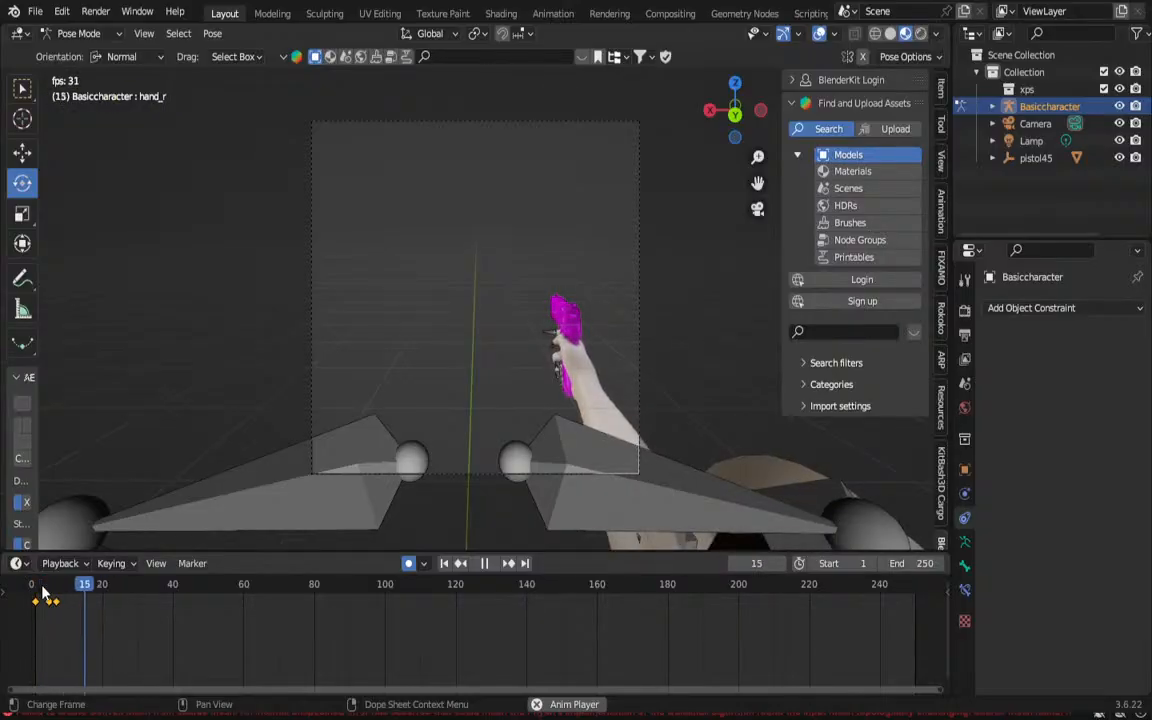
pyautogui.press('space')
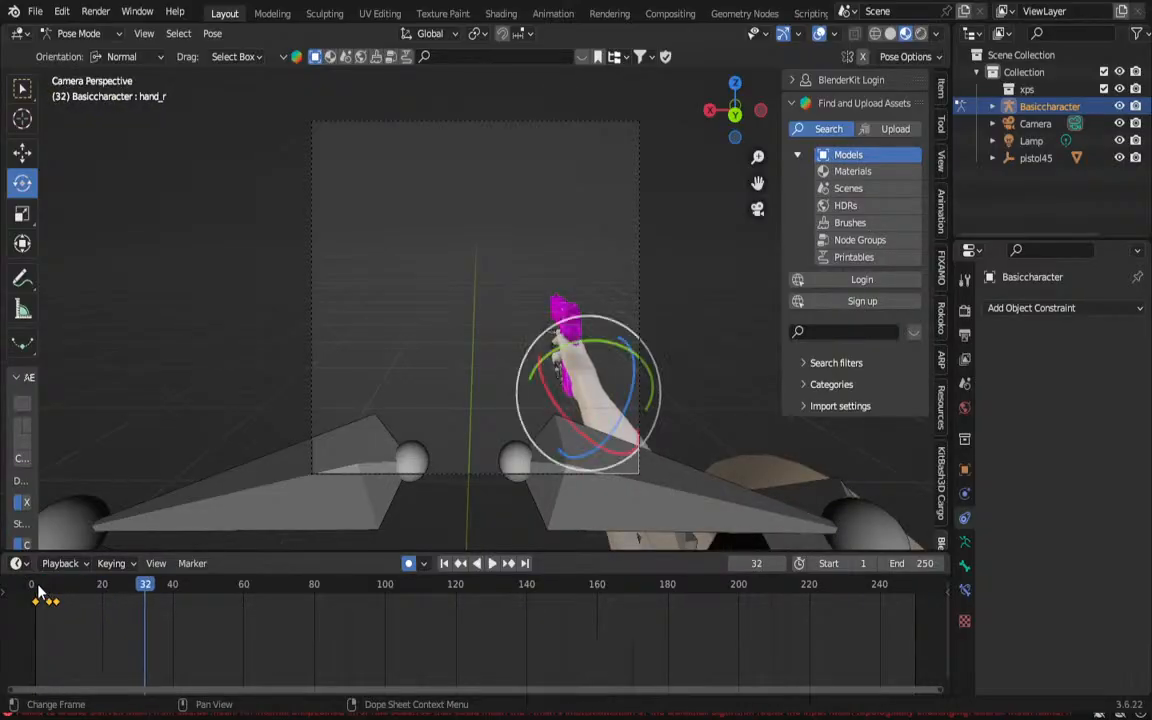
# Step: At frame 7, rotate the right hand bone to adjust the pistol's aim, checking from the side and the camera view
pyautogui.scroll(-2, 320, 440)
pyautogui.moveTo(700, 461); pyautogui.dragTo(590, 449, button='middle')
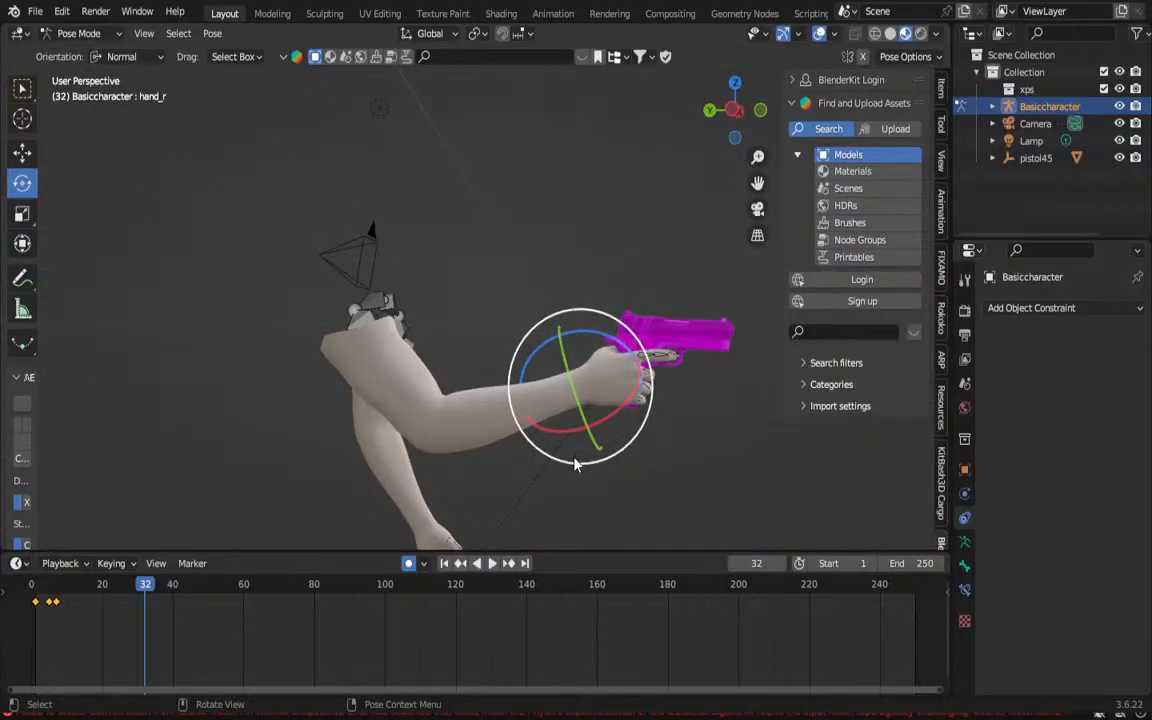
pyautogui.click(46, 588)
pyautogui.press('space')
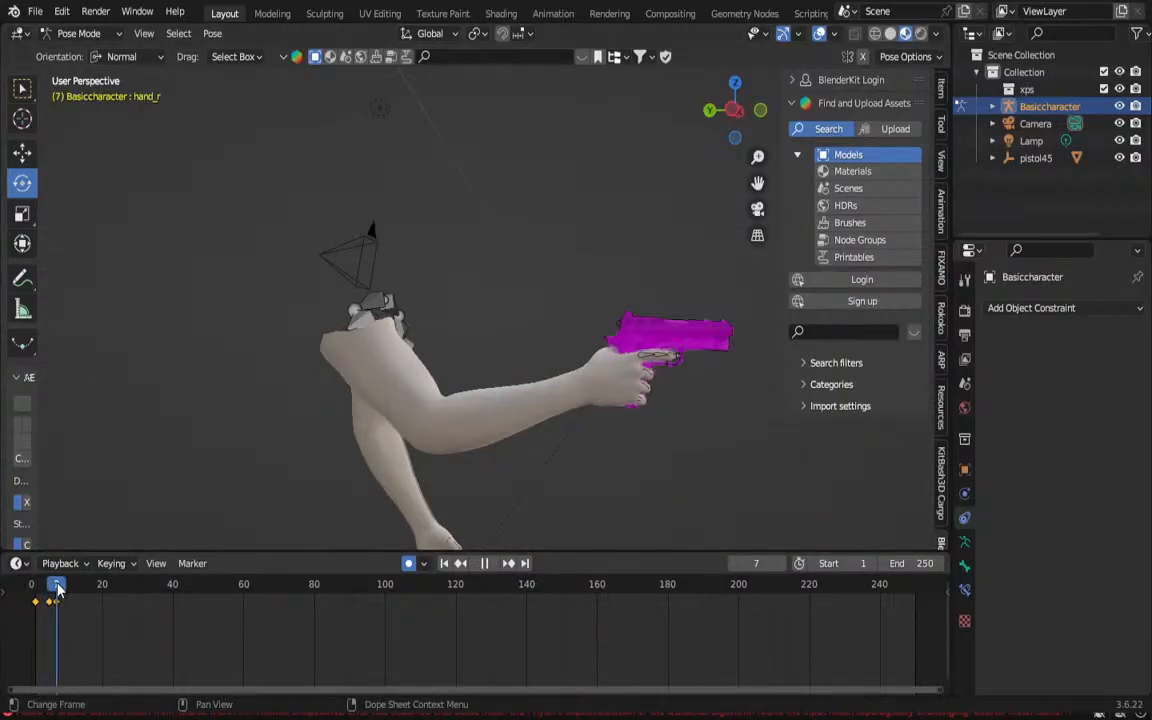
pyautogui.moveTo(58, 585)
pyautogui.mouseDown()
pyautogui.moveTo(40, 585)
pyautogui.moveTo(57, 587)
pyautogui.mouseUp()
pyautogui.moveTo(580, 465); pyautogui.dragTo(570, 464)
pyautogui.press('KP_0')
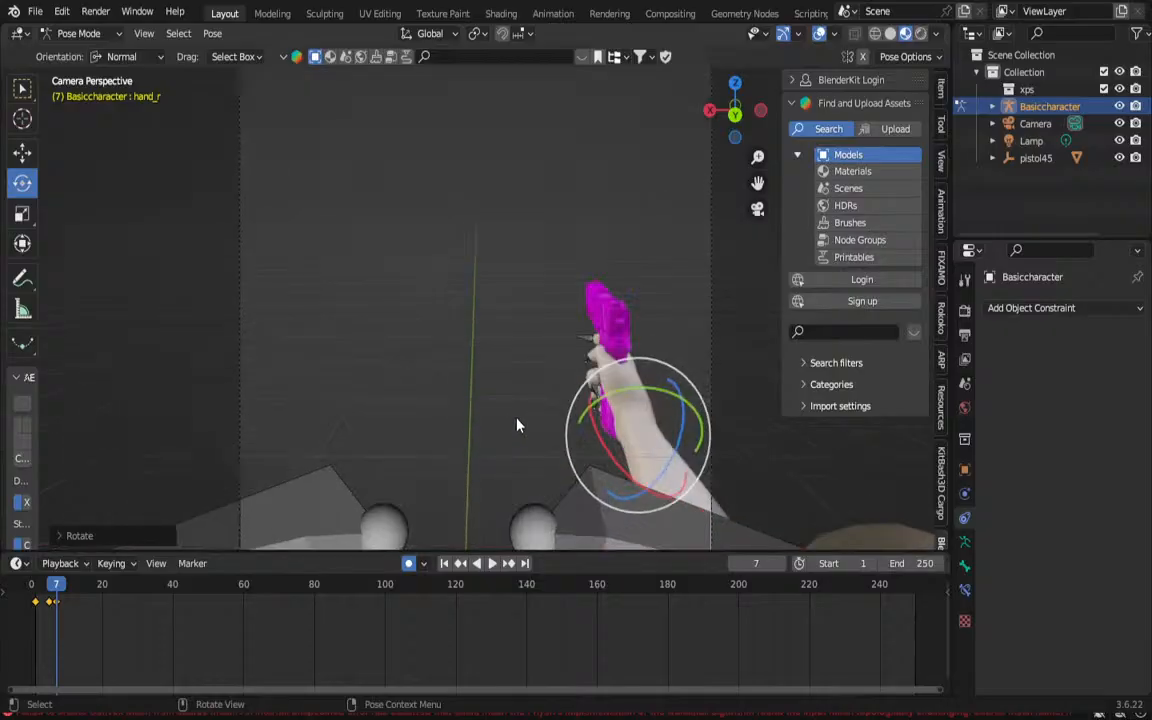
pyautogui.press('r')
pyautogui.press('r')
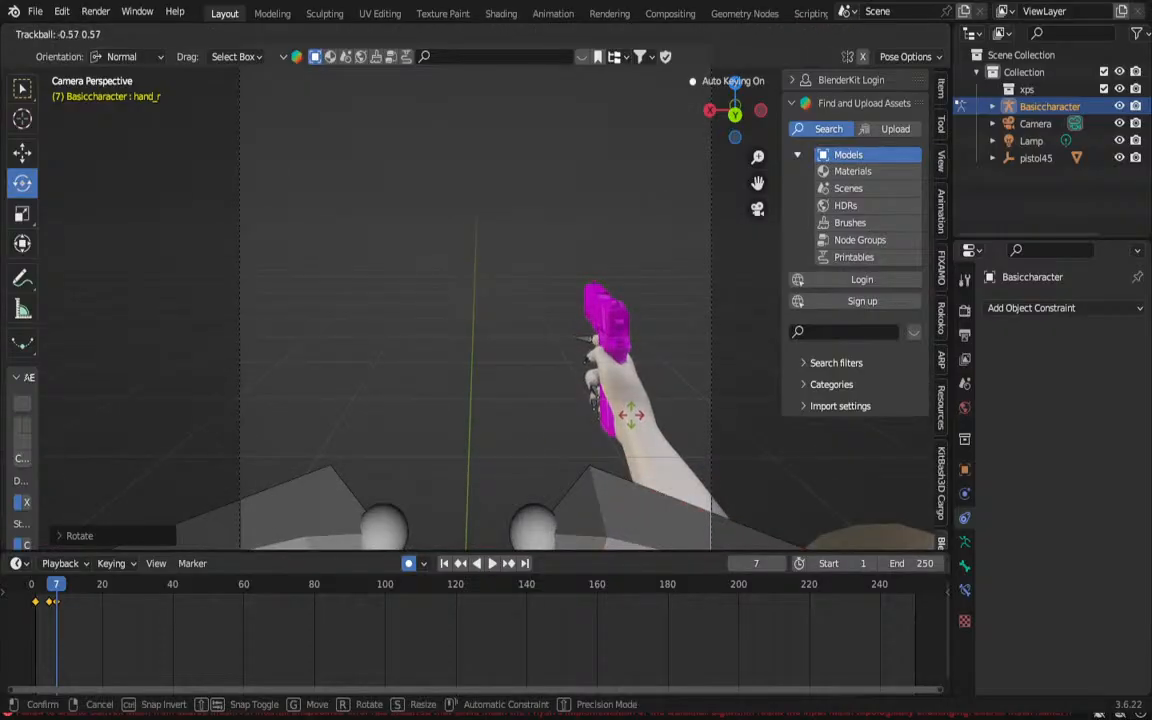
# Step: Finish the trackball rotation of the right hand bone at frame 7 and preview the arm movement
pyautogui.click(633, 413)
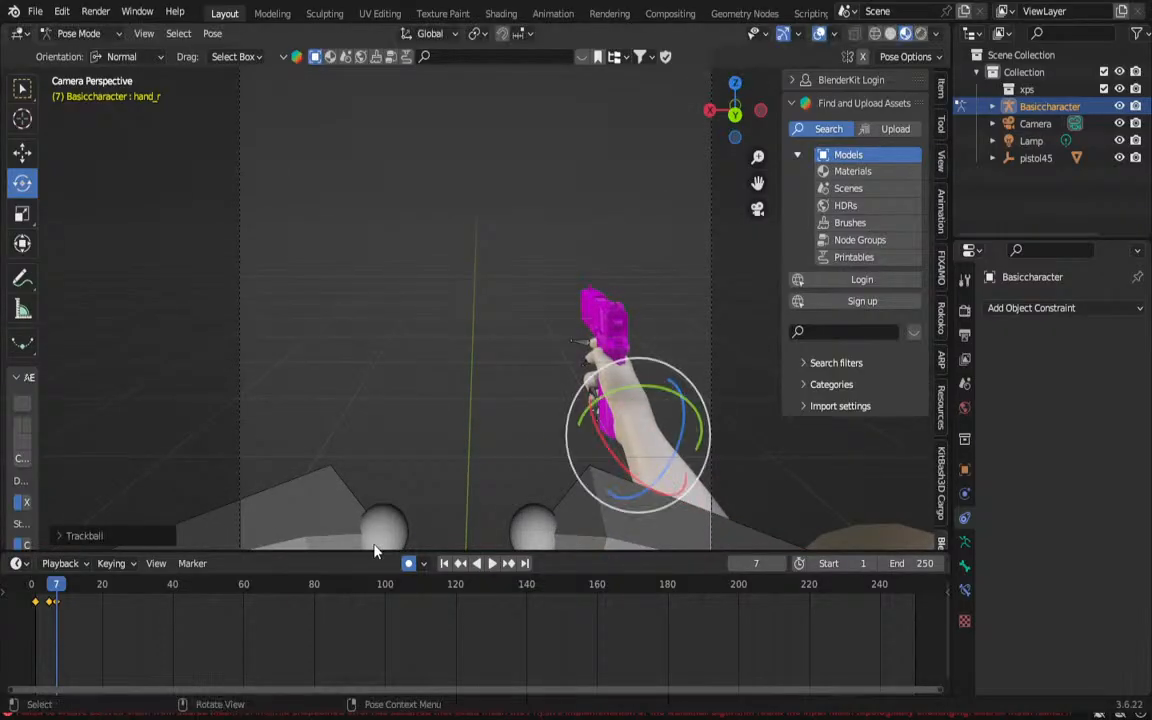
pyautogui.press('space')
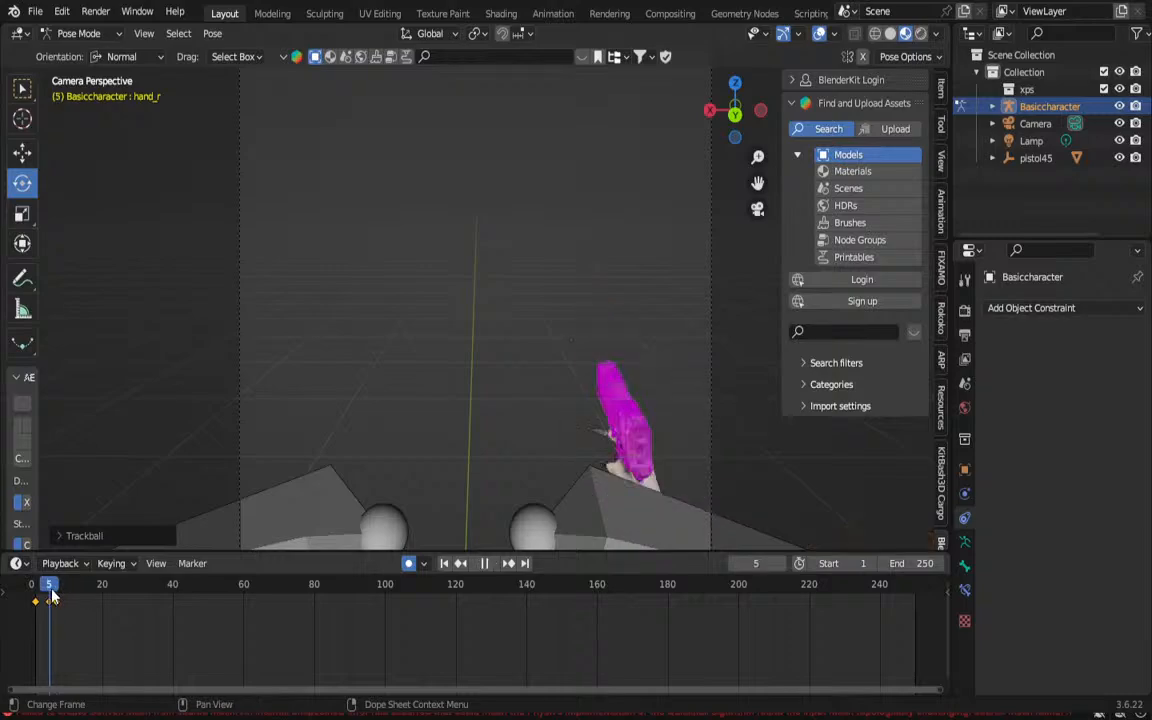
pyautogui.moveTo(57, 595)
pyautogui.mouseDown()
pyautogui.moveTo(44, 594)
pyautogui.moveTo(56, 599)
pyautogui.mouseUp()
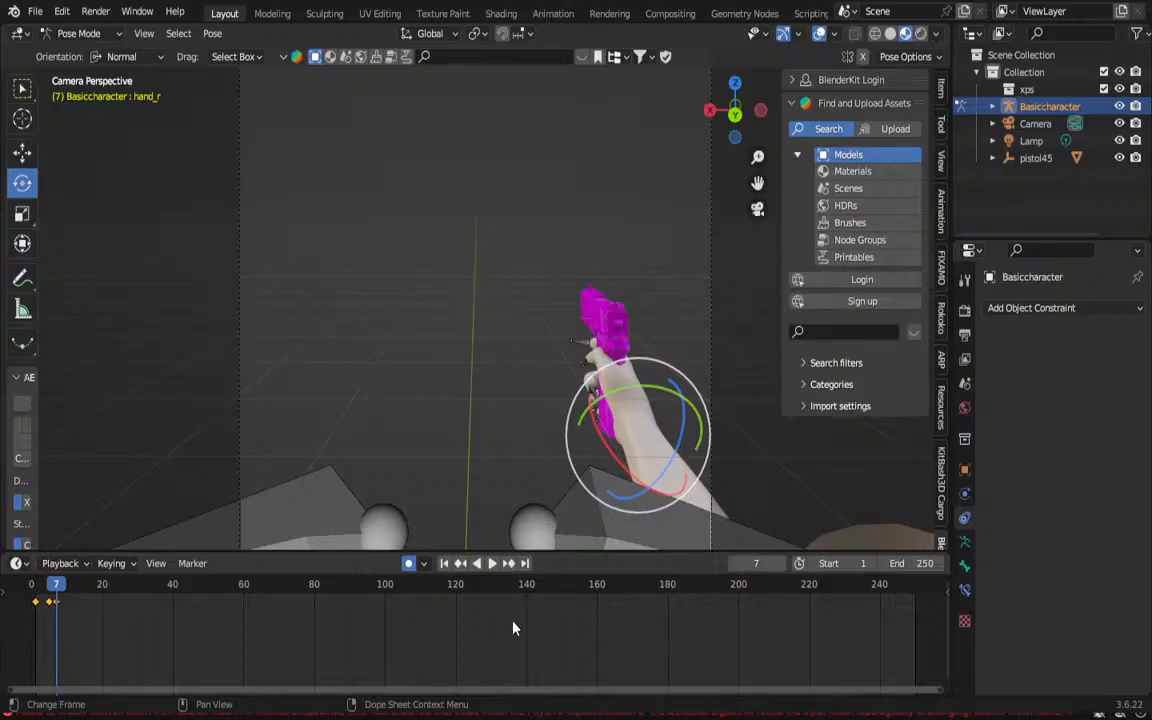
# Step: Set the animation's end frame to 6
pyautogui.click(921, 568)
pyautogui.write('6')
pyautogui.press('Return')
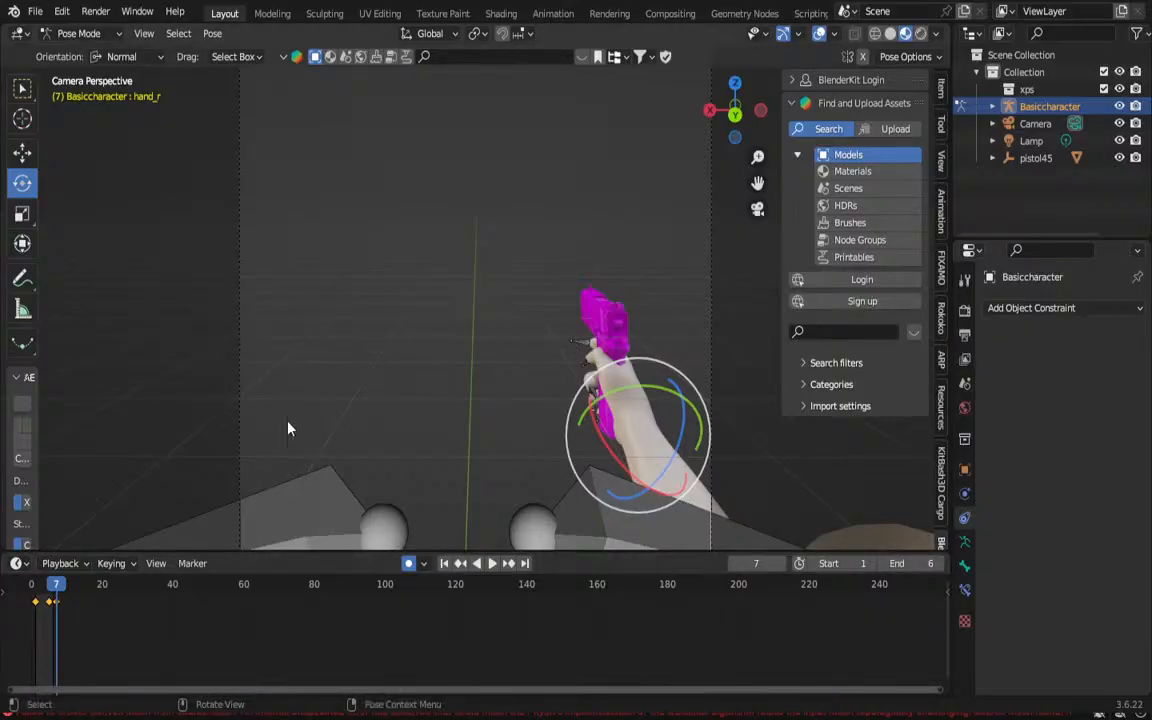
# Step: With all bones selected, switch from Pose Mode to Object Mode and delete the pistol's slide mesh
pyautogui.press('a')
pyautogui.click(78, 33)
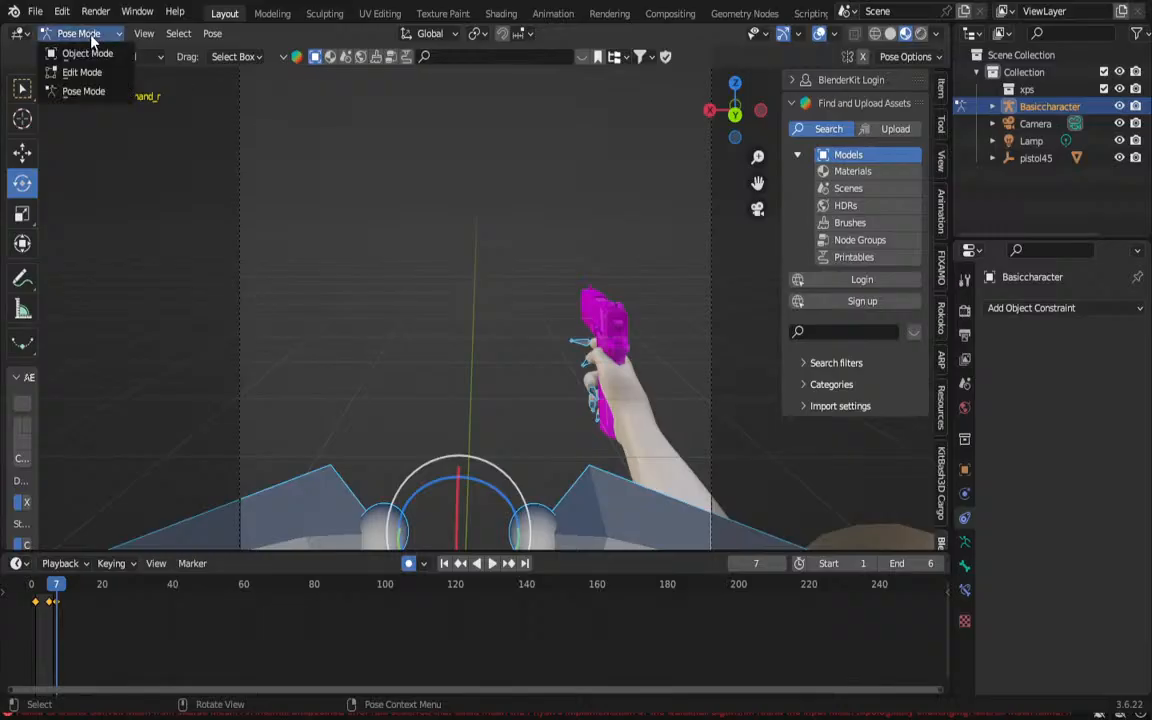
pyautogui.click(78, 33)
pyautogui.click(80, 48)
pyautogui.click(598, 320)
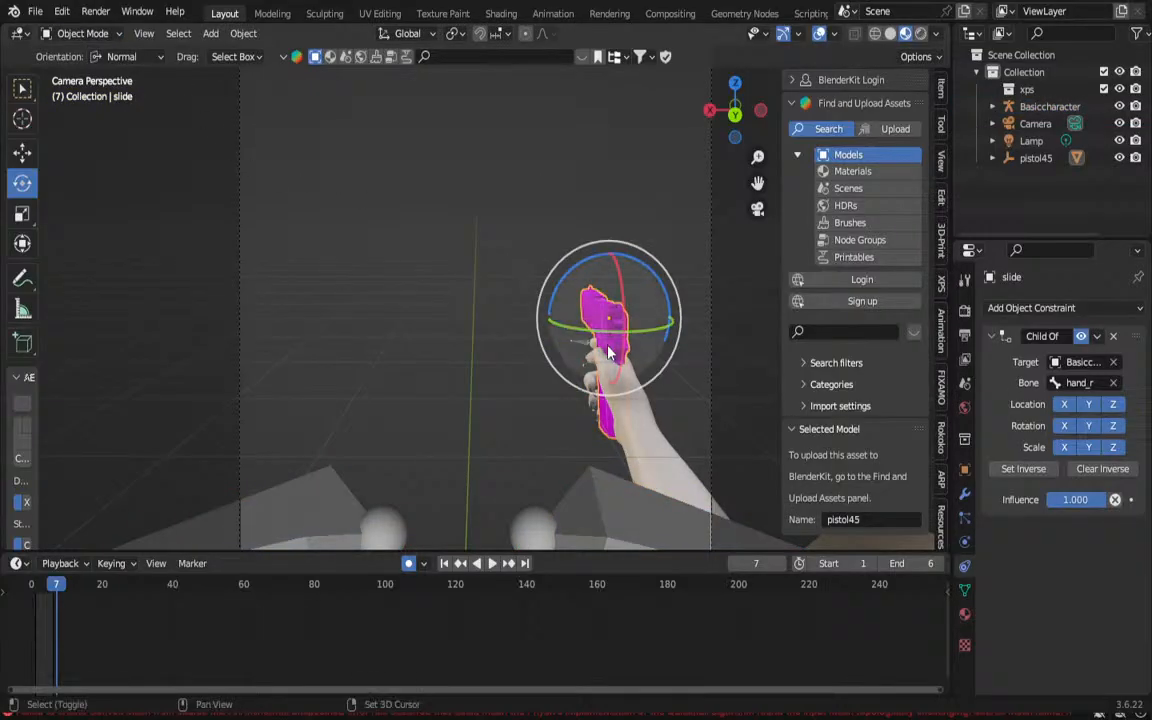
pyautogui.press('Delete')
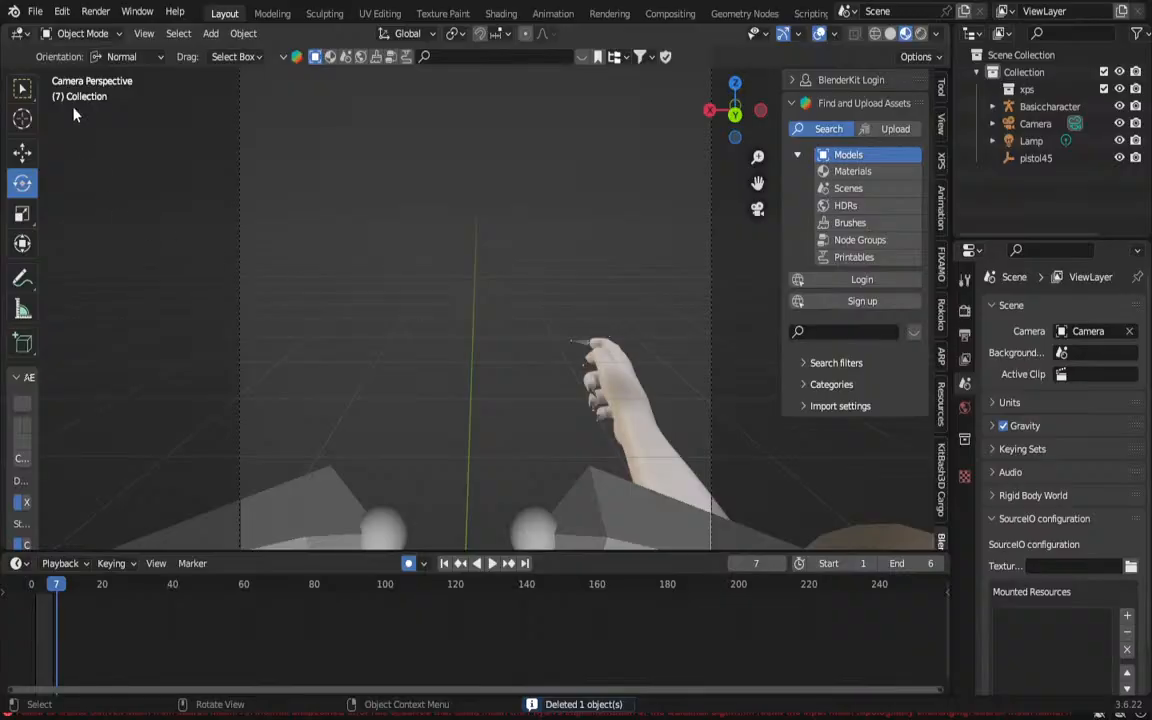
# Step: Delete the Lamp and the leftover pistol45 empty from the scene
pyautogui.press('a')
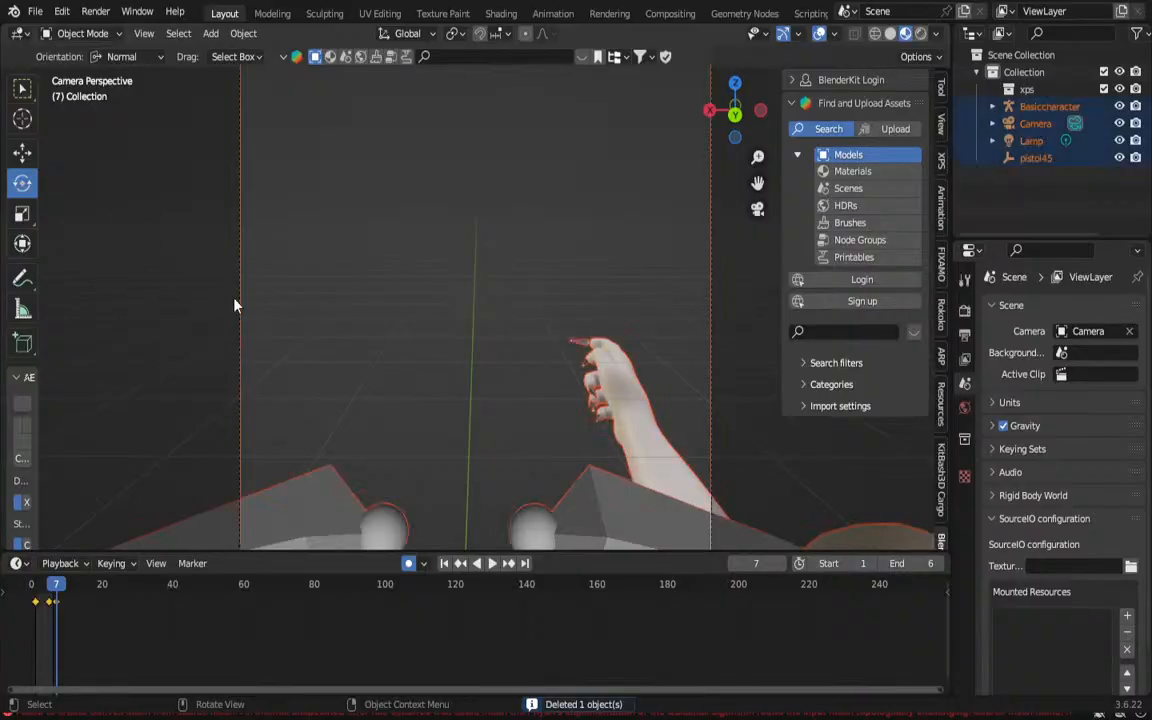
pyautogui.scroll(-3, 209, 235)
pyautogui.click(35, 11)
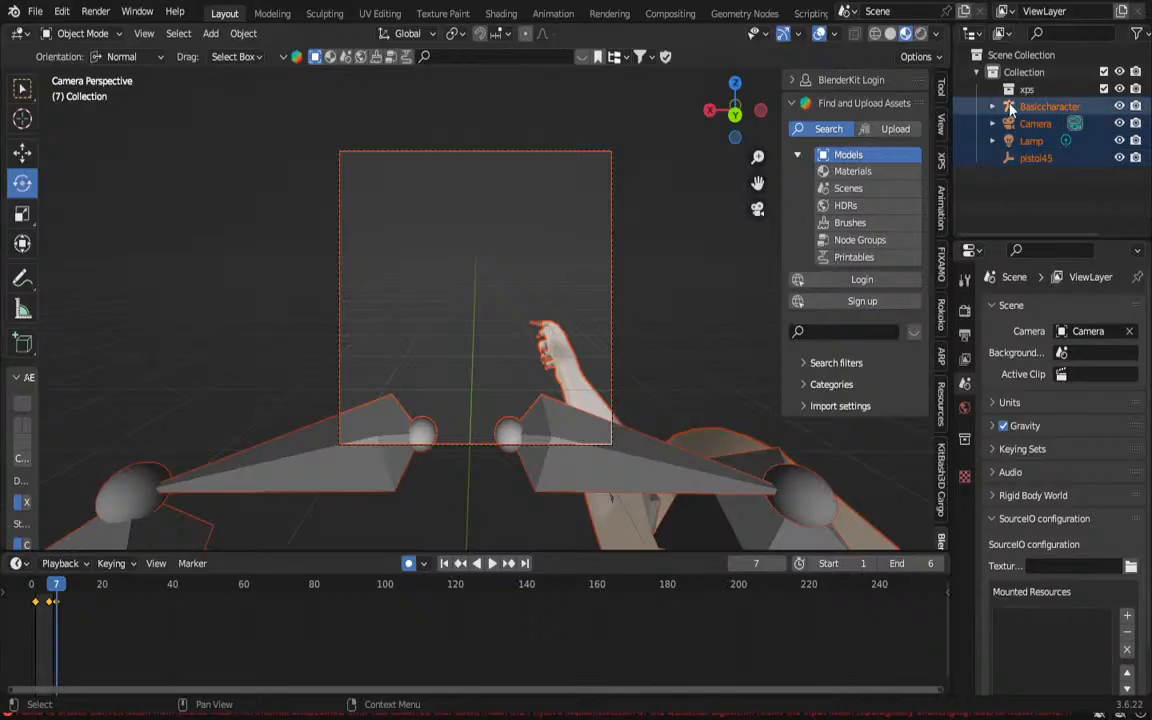
pyautogui.click(1030, 141)
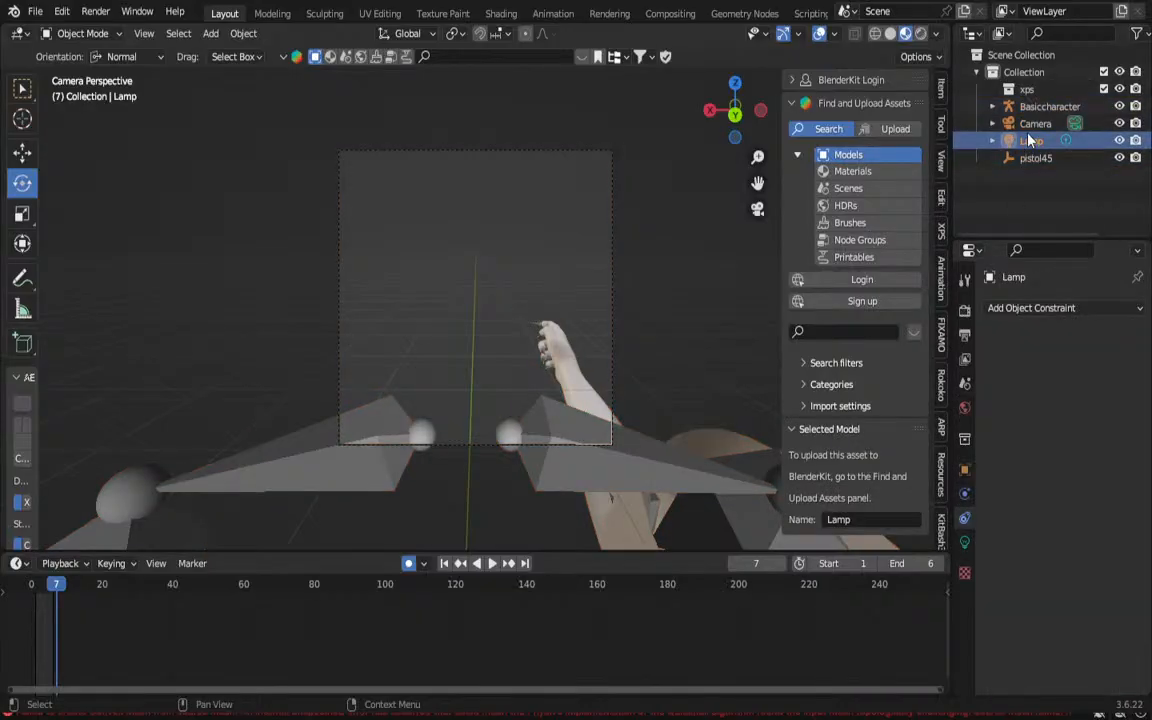
pyautogui.press('Delete')
pyautogui.click(1035, 143)
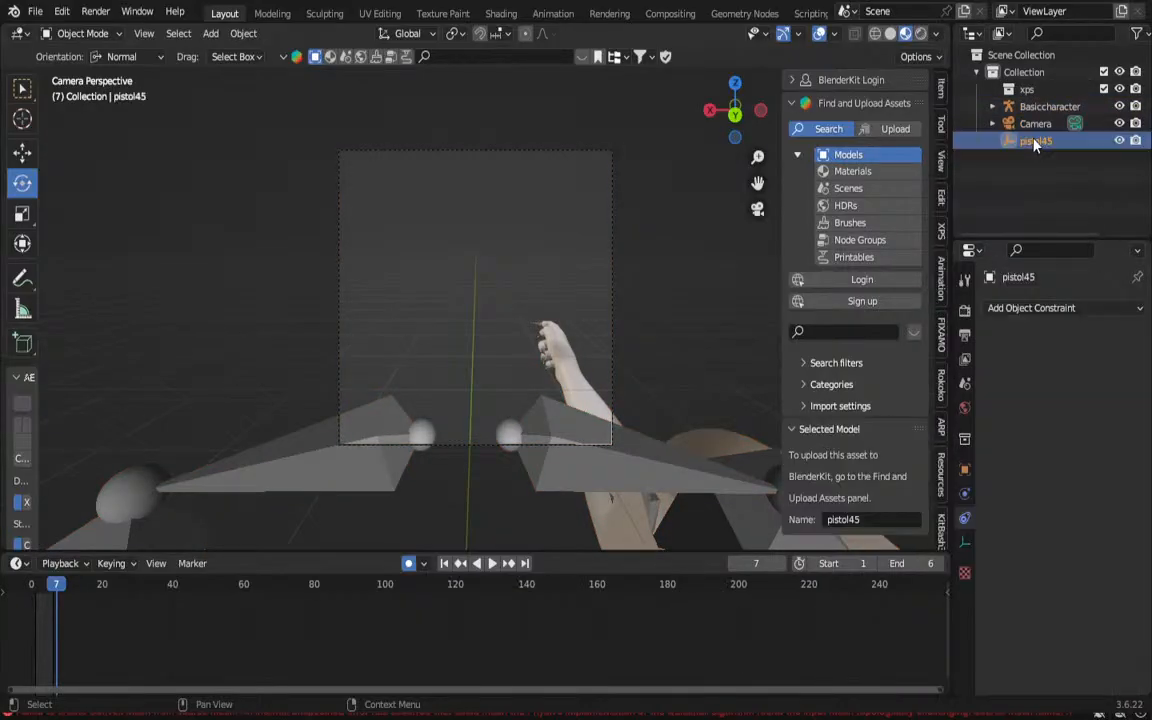
pyautogui.press('Delete')
# Step: Select all remaining objects and export them as FBX
pyautogui.press('a')
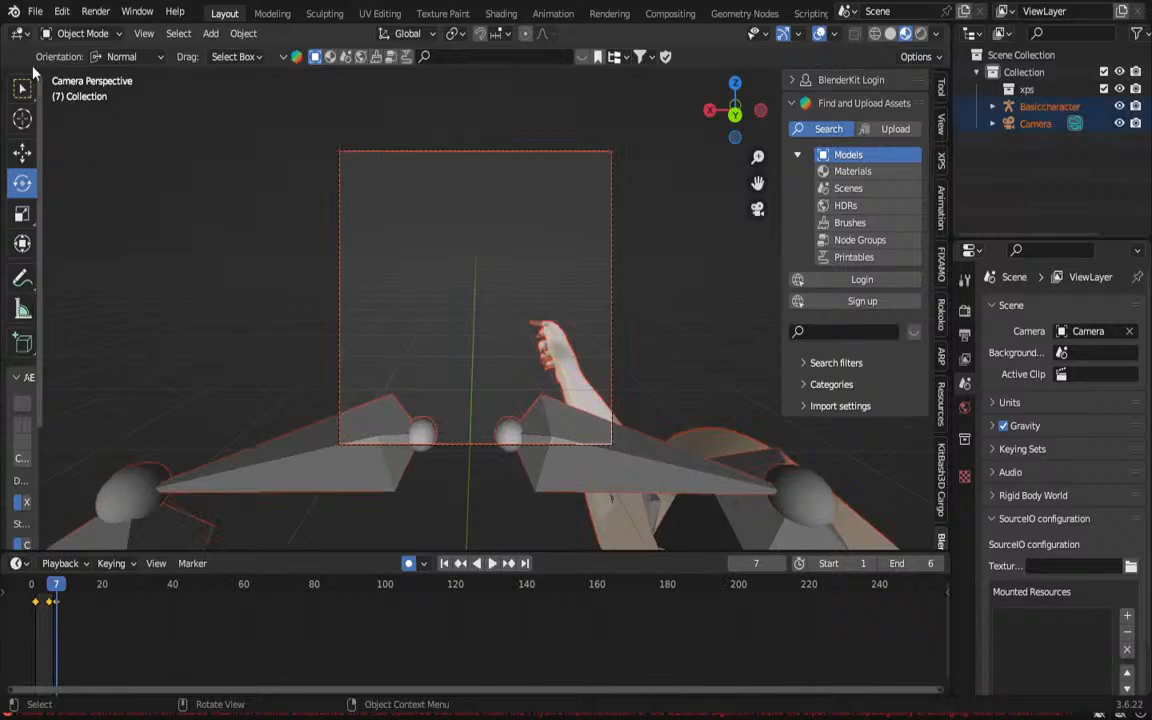
pyautogui.click(35, 10)
pyautogui.moveTo(90, 266)
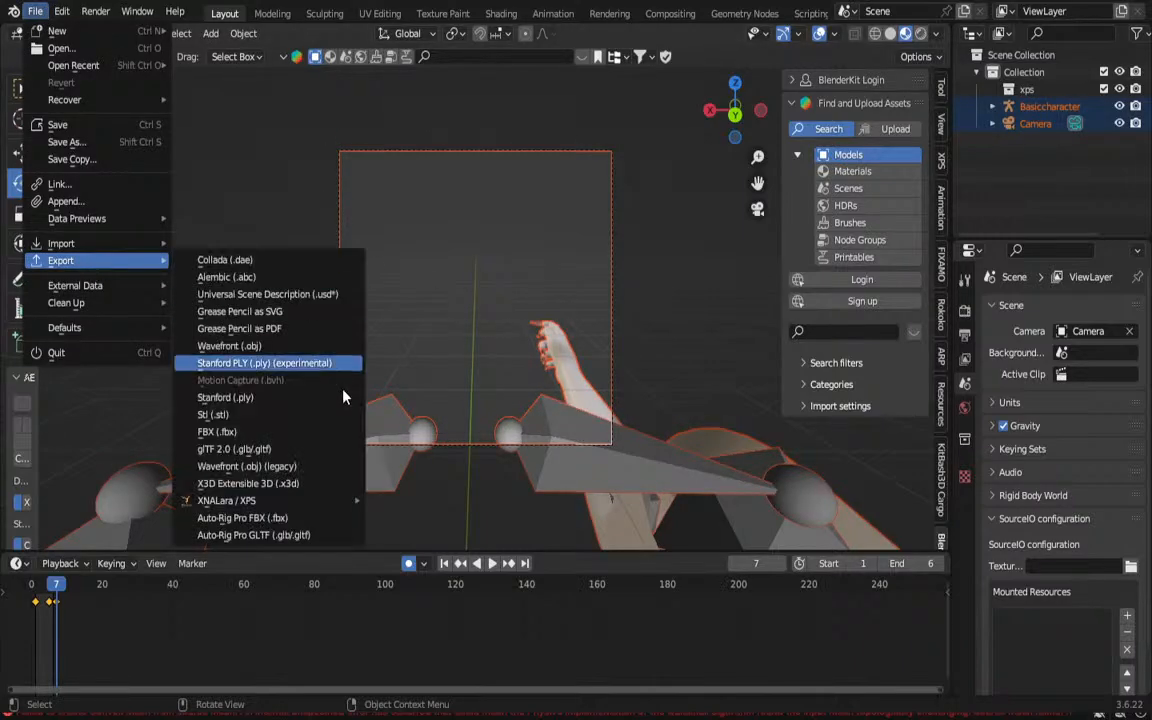
pyautogui.click(323, 431)
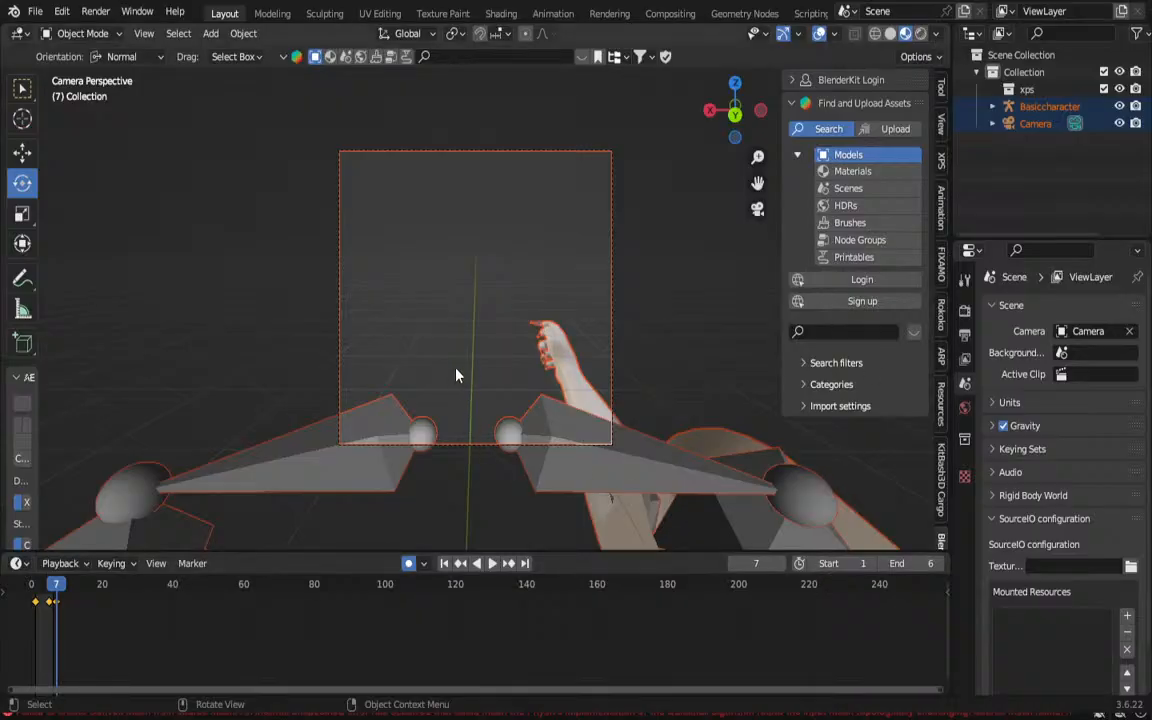
# Step: Undo the deletions to restore the pistol mesh, the Lamp and the pistol45 empty
pyautogui.scroll(2, 450, 350)
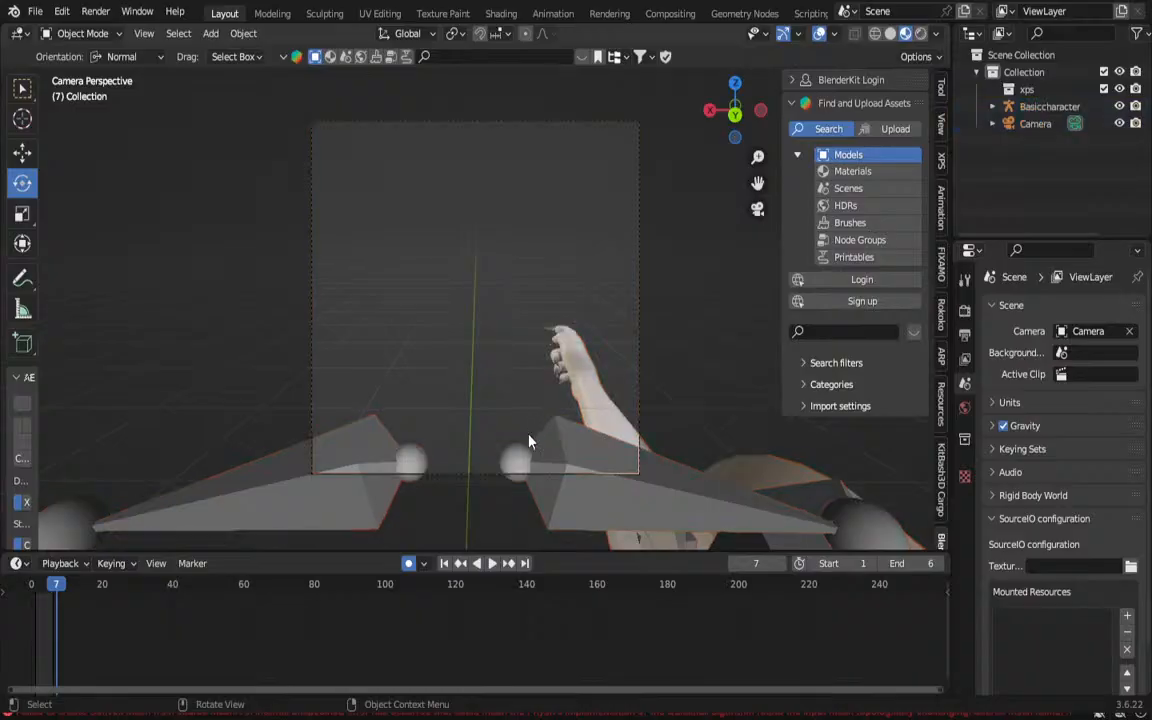
pyautogui.hotkey('ctrl', 'z')
pyautogui.hotkey('ctrl', 'z')
pyautogui.hotkey('ctrl', 'z')
pyautogui.hotkey('ctrl', 'z')
pyautogui.hotkey('ctrl', 'z')
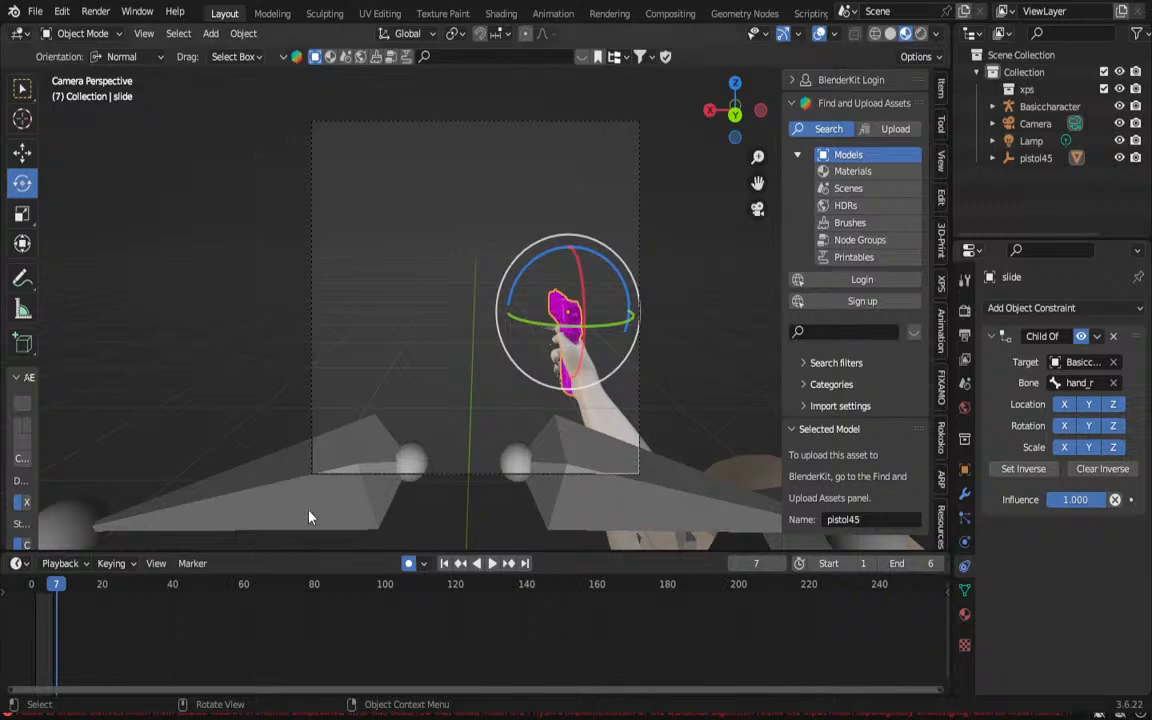
# Step: Show the keyframes of all objects, set the animation's end frame to 7 and play it back
pyautogui.press('a')
pyautogui.hotkey('alt', 'a')
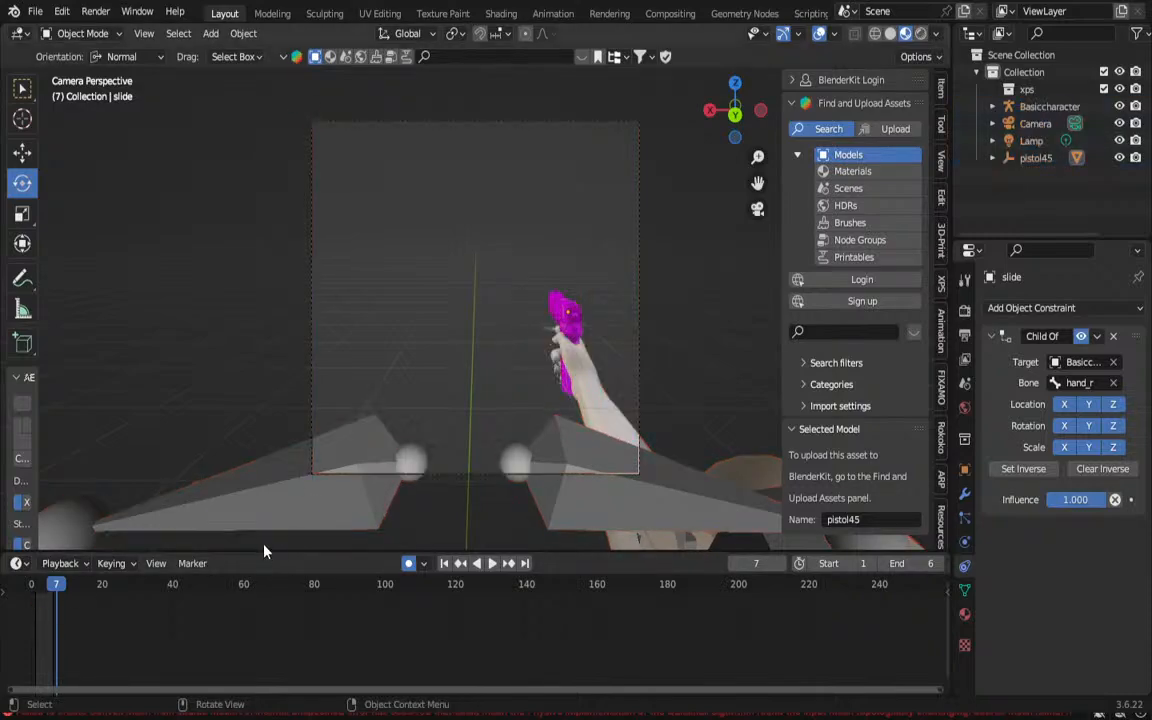
pyautogui.scroll(6, 190, 600)
pyautogui.moveTo(37, 616); pyautogui.dragTo(742, 662, button='middle')
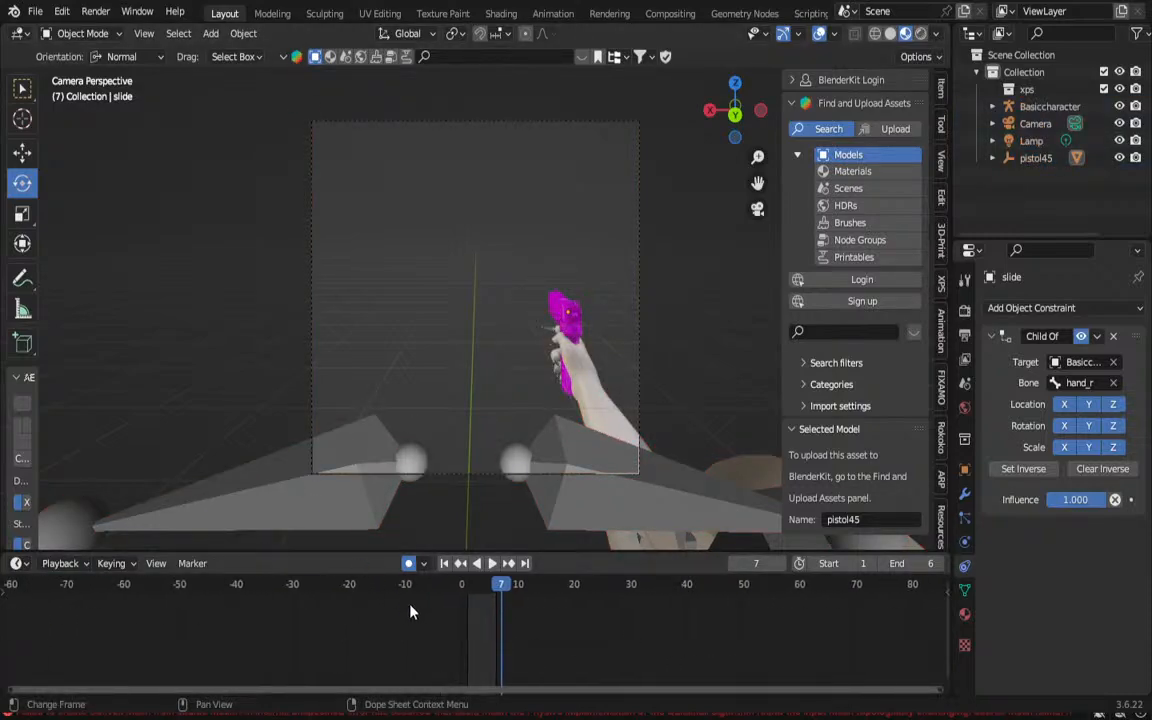
pyautogui.scroll(8, 470, 618)
pyautogui.press('a')
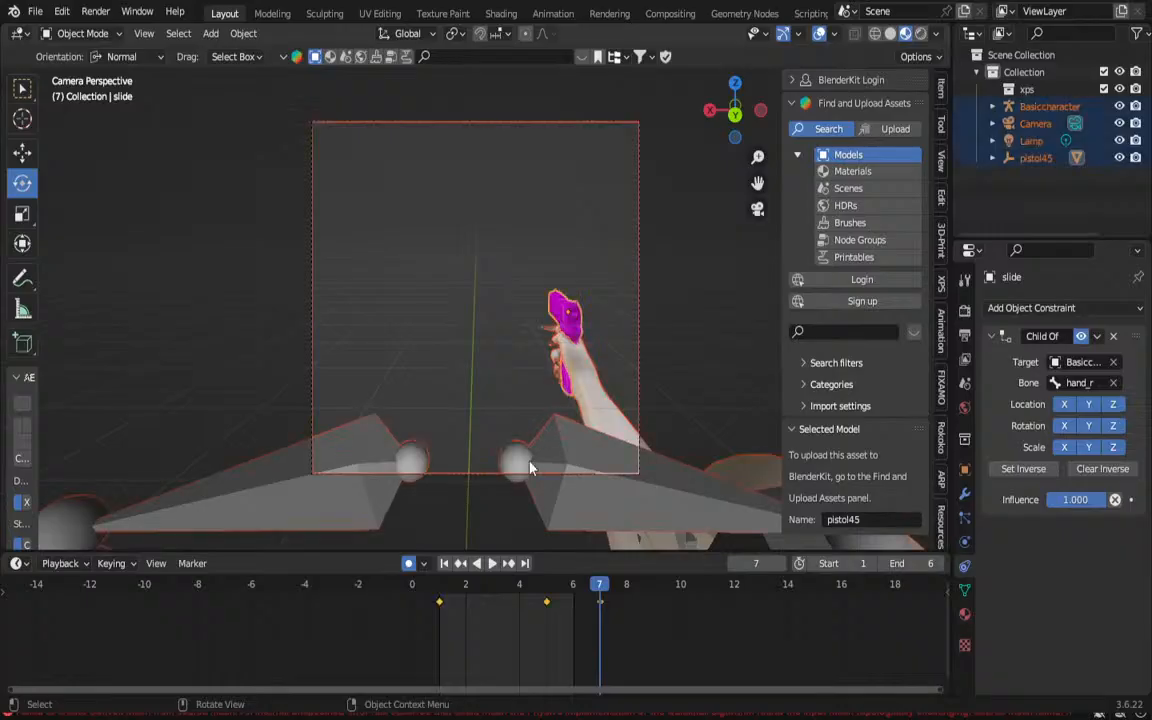
pyautogui.press('space')
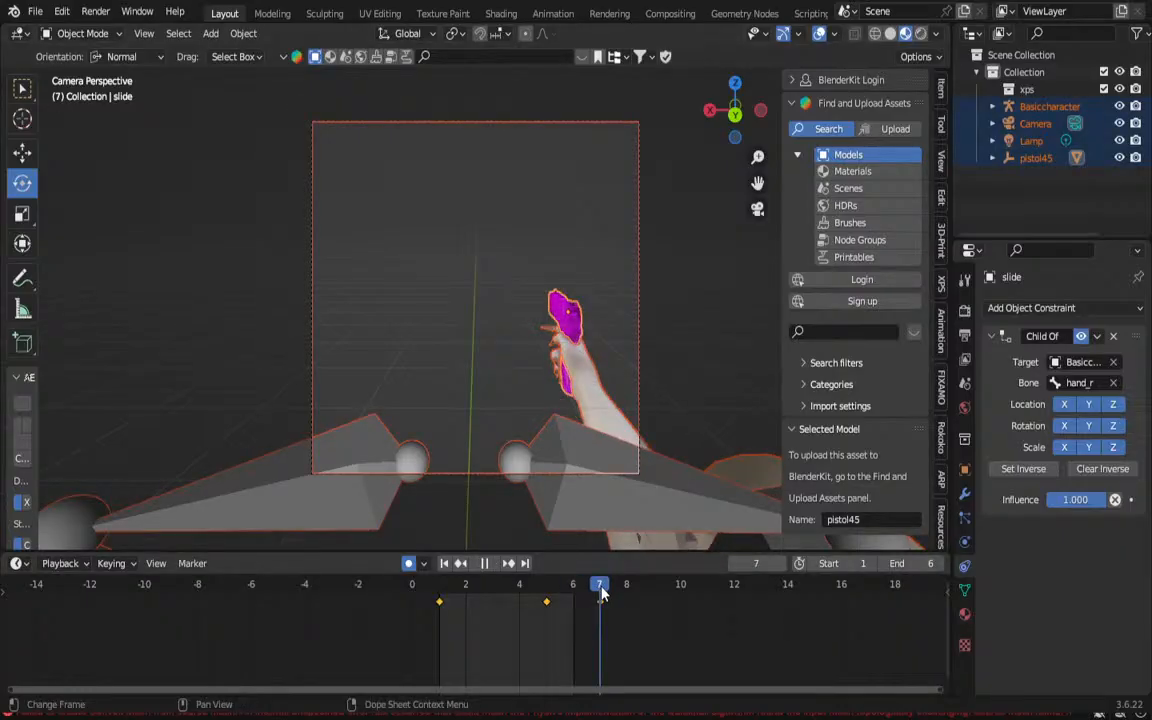
pyautogui.press('space')
pyautogui.click(938, 565)
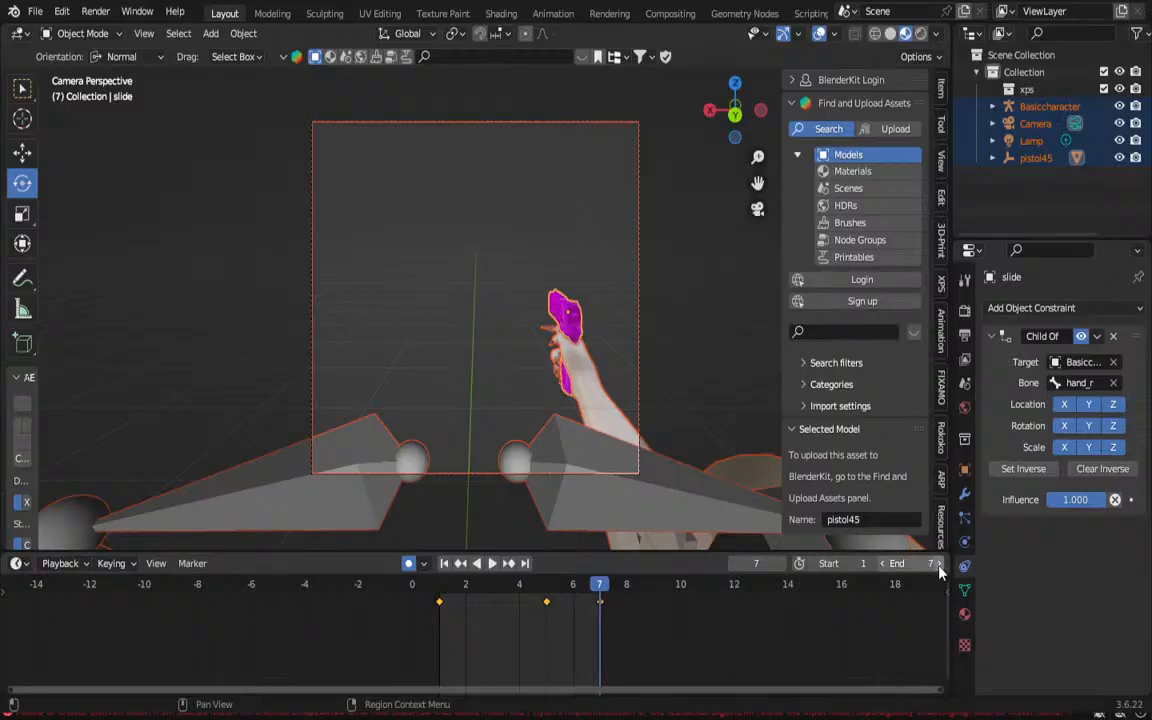
pyautogui.press('space')
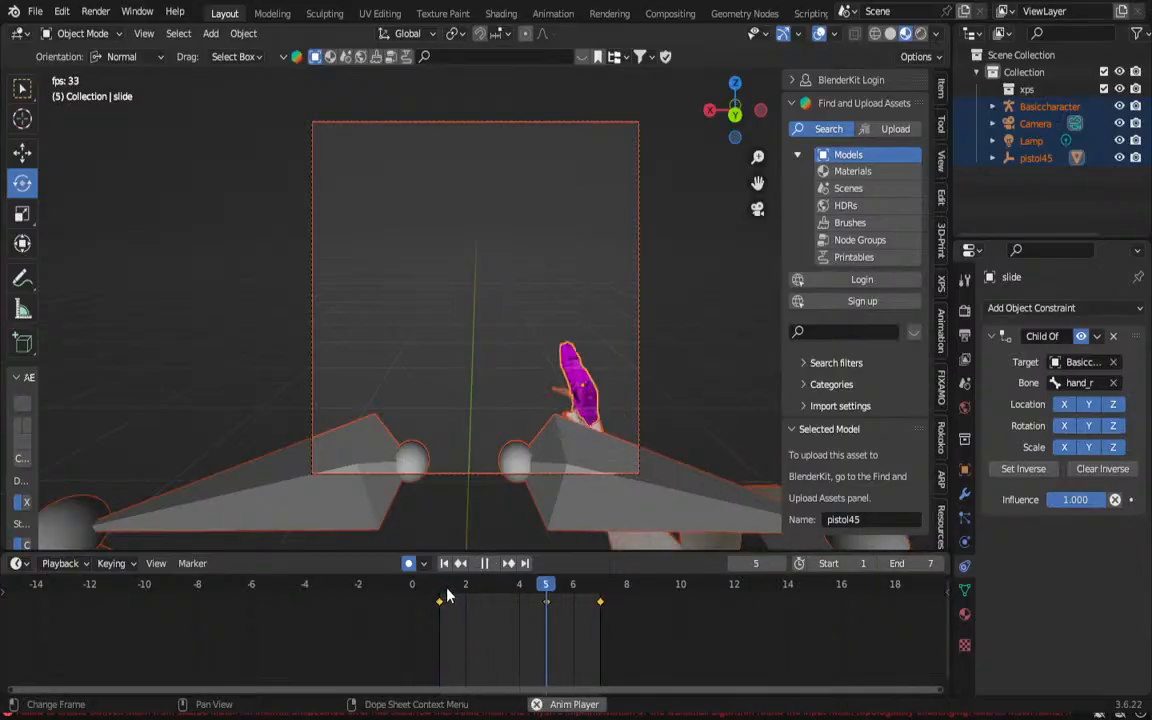
pyautogui.press('Escape')
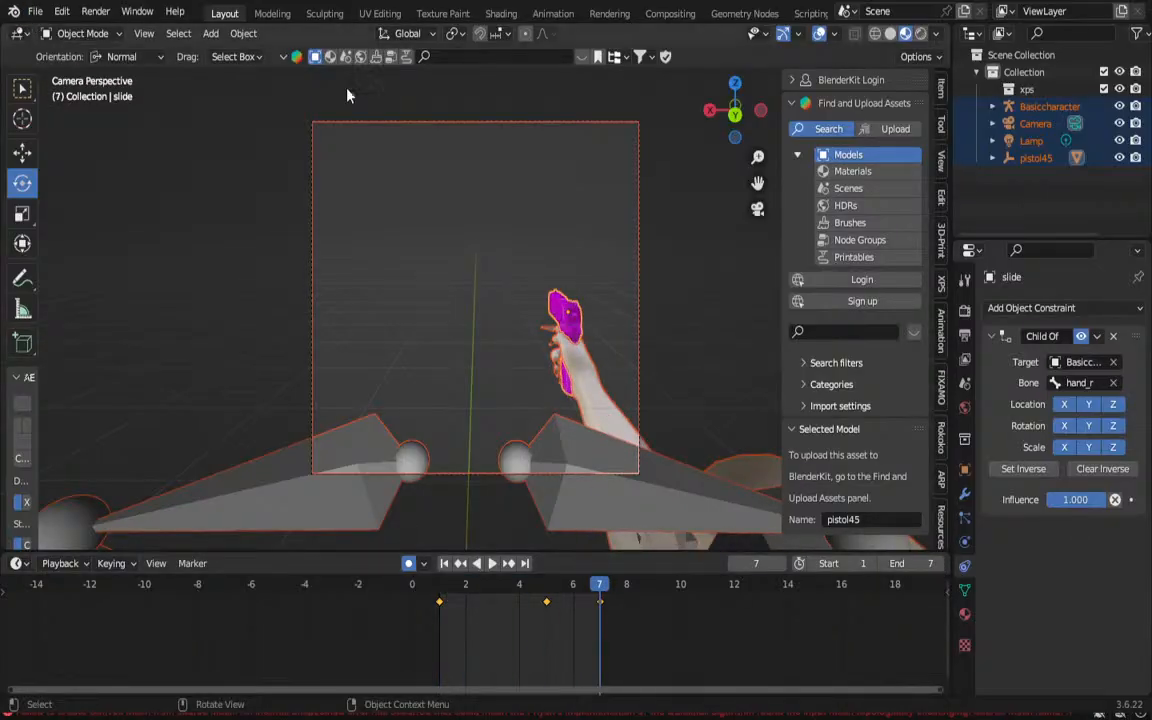
# Step: Delete the pistol's slide mesh, then export all remaining objects as FBX again
pyautogui.click(550, 288)
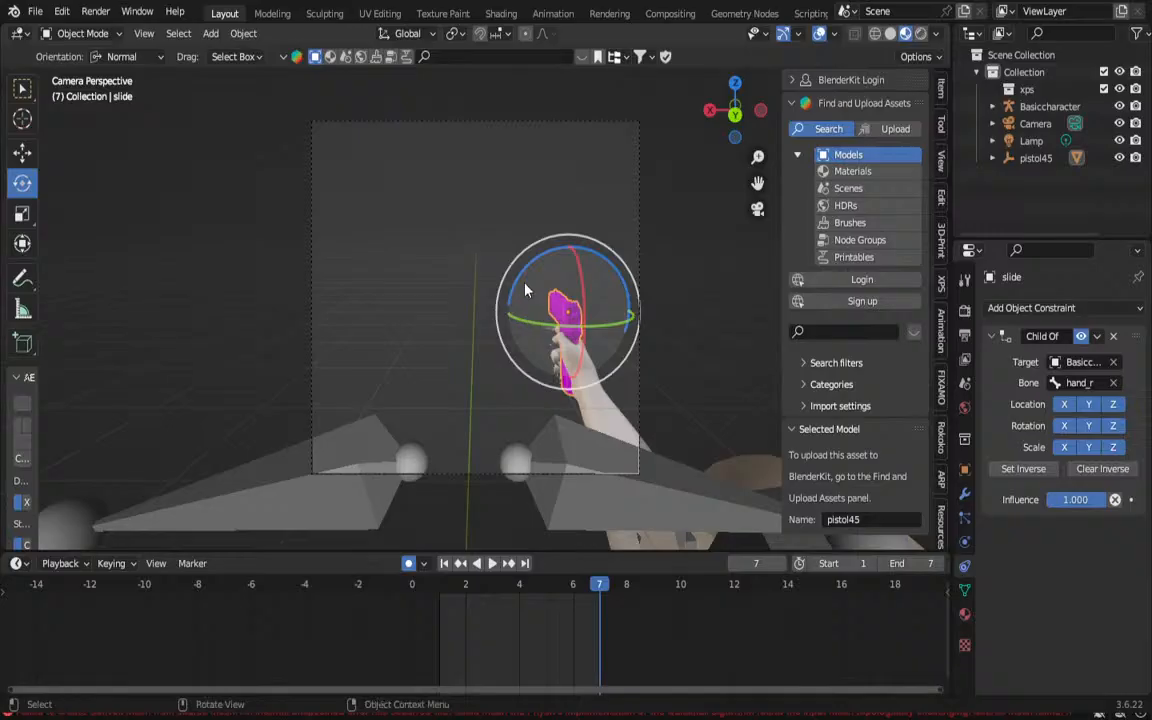
pyautogui.press('Delete')
pyautogui.press('a')
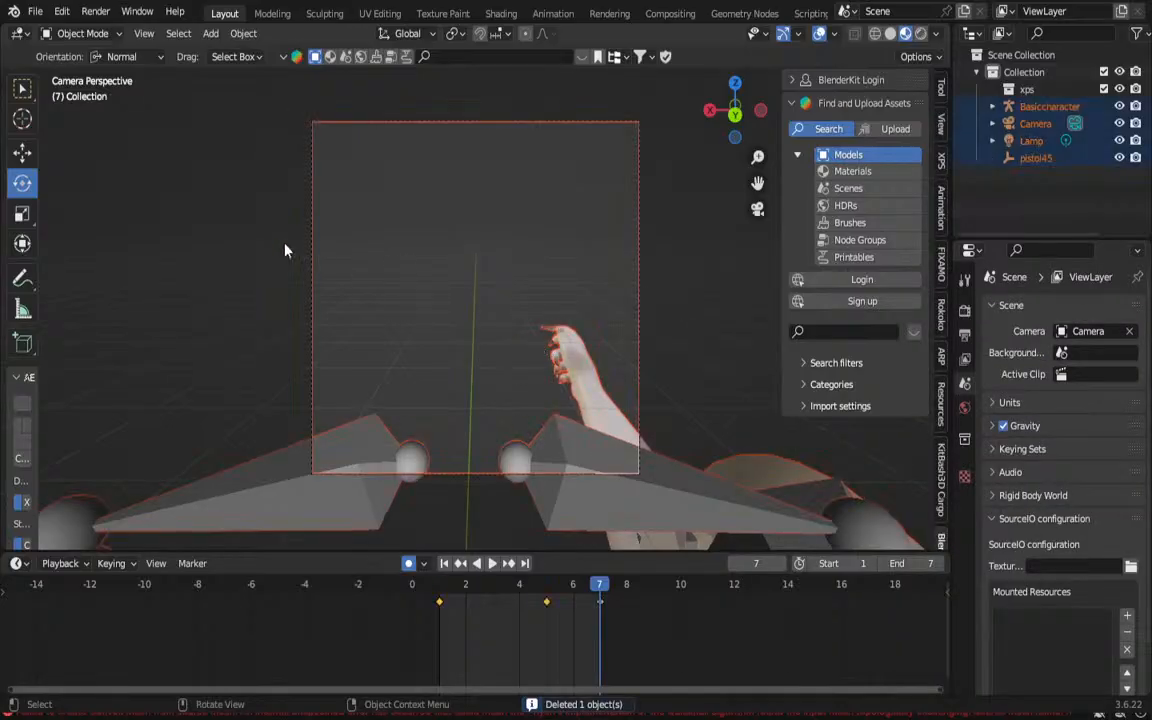
pyautogui.click(35, 12)
pyautogui.moveTo(70, 260)
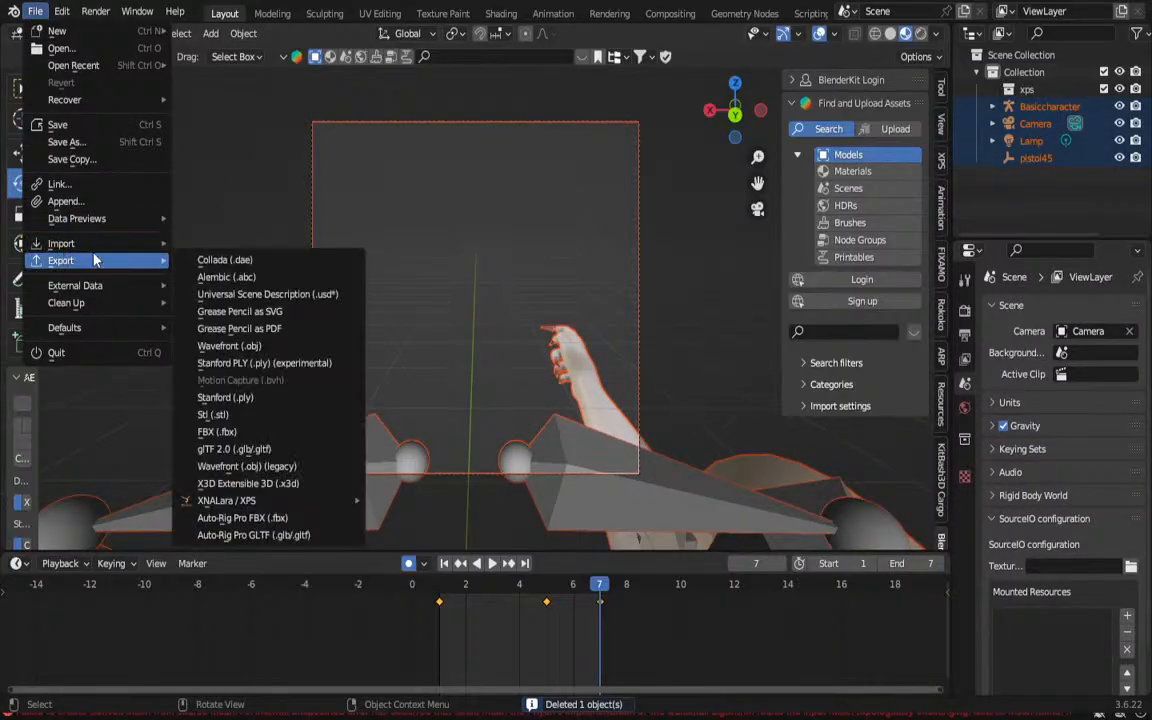
pyautogui.click(228, 434)
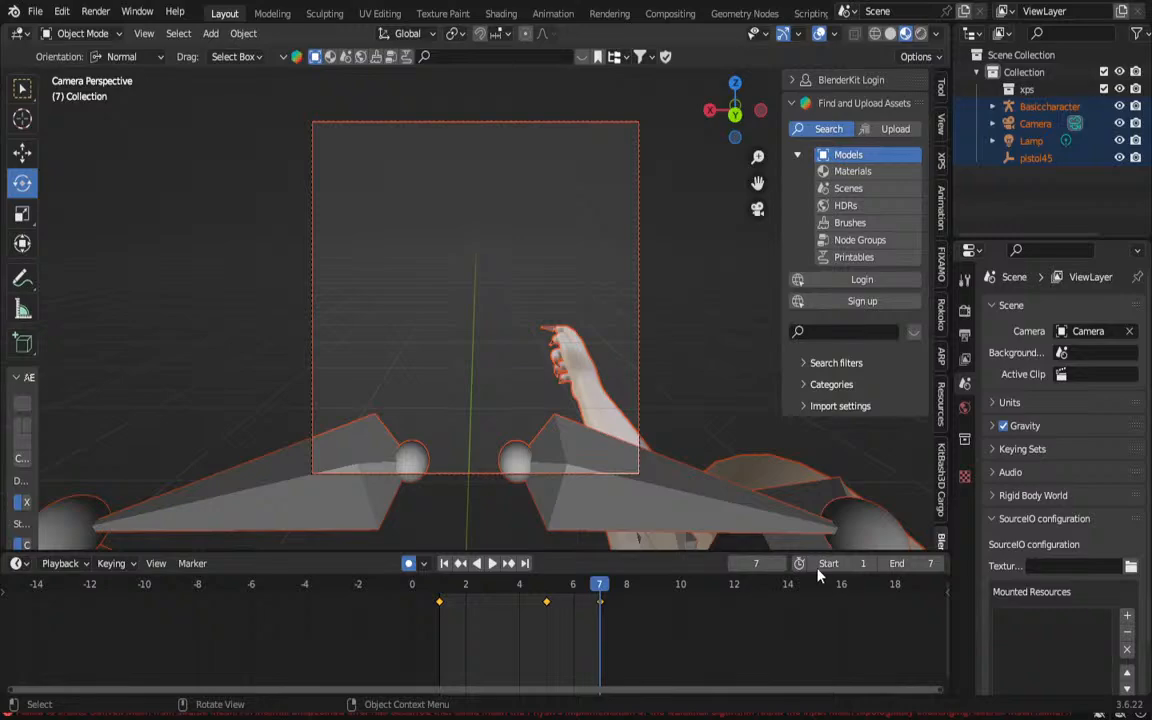
# Step: Undo the deletion of the pistol's slide mesh
pyautogui.scroll(-2, 450, 396)
pyautogui.scroll(4, 451, 392)
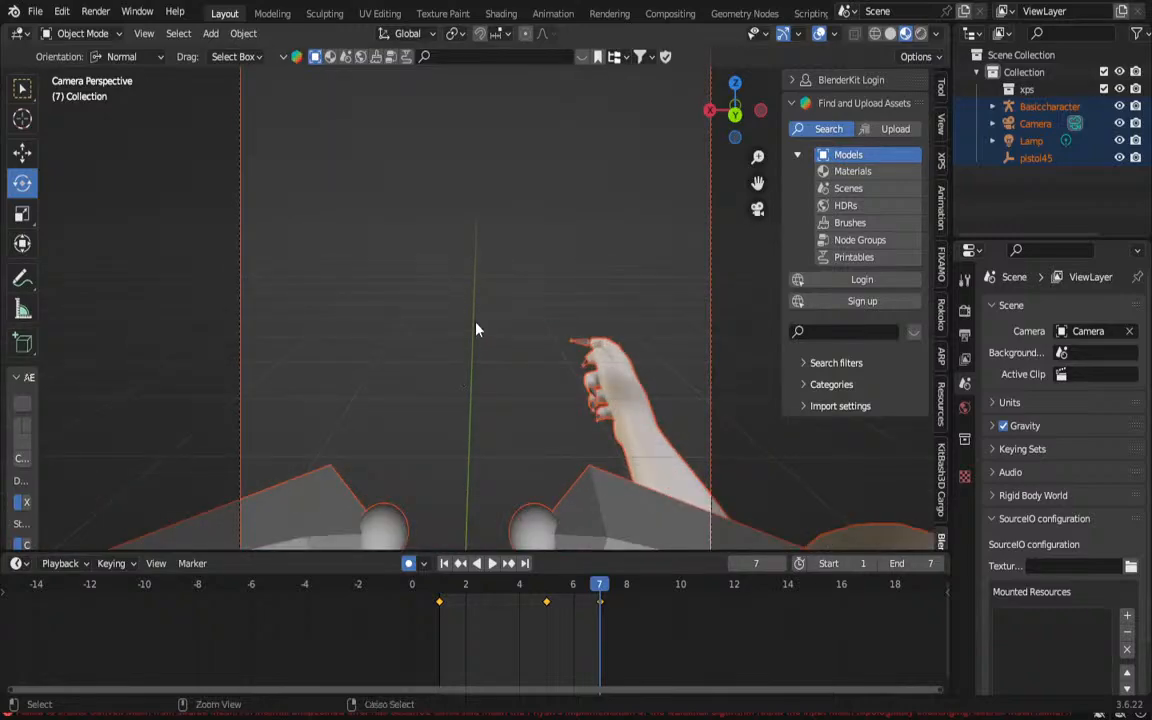
pyautogui.hotkey('ctrl', 'z')
pyautogui.hotkey('ctrl', 'z')
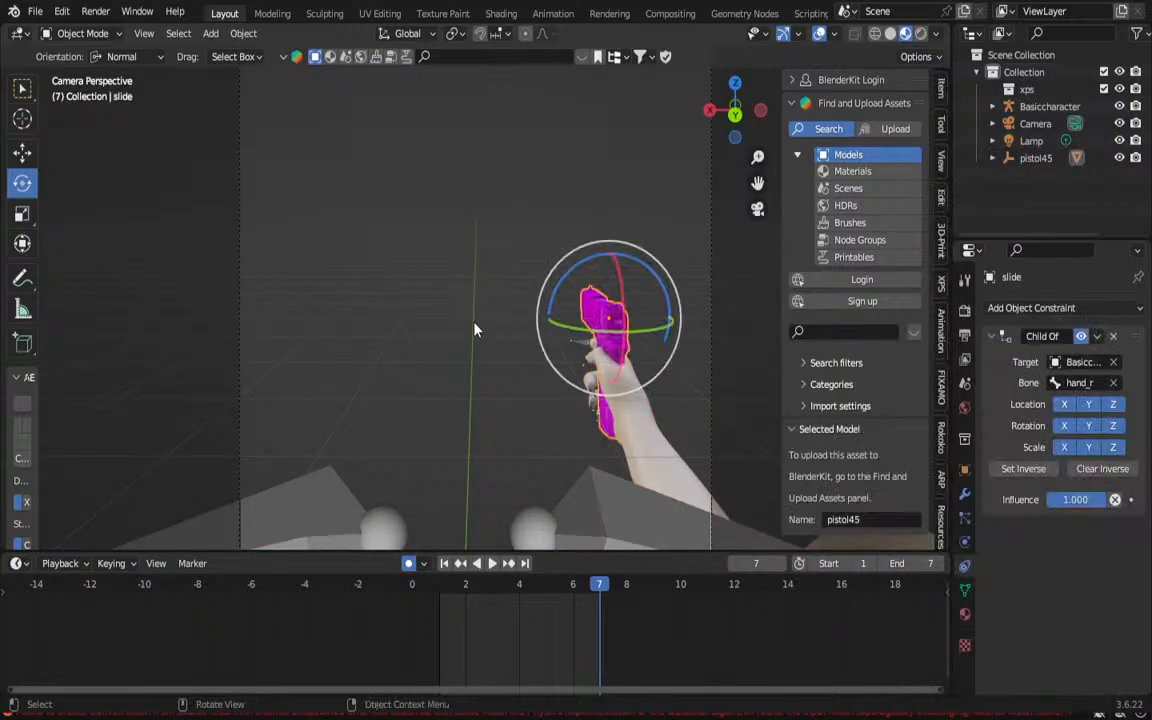
# Step: Select the Basiccharacter armature and switch it to Pose Mode
pyautogui.scroll(-4, 474, 333)
pyautogui.press('a')
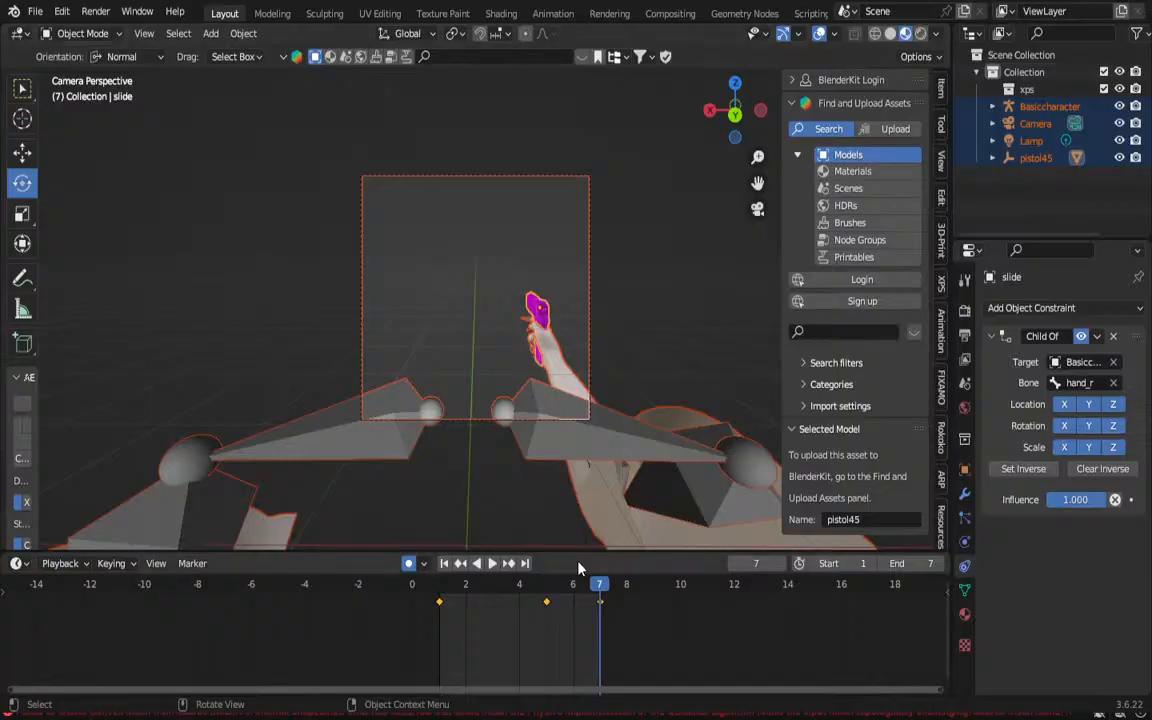
pyautogui.click(655, 440)
pyautogui.click(80, 33)
pyautogui.click(69, 86)
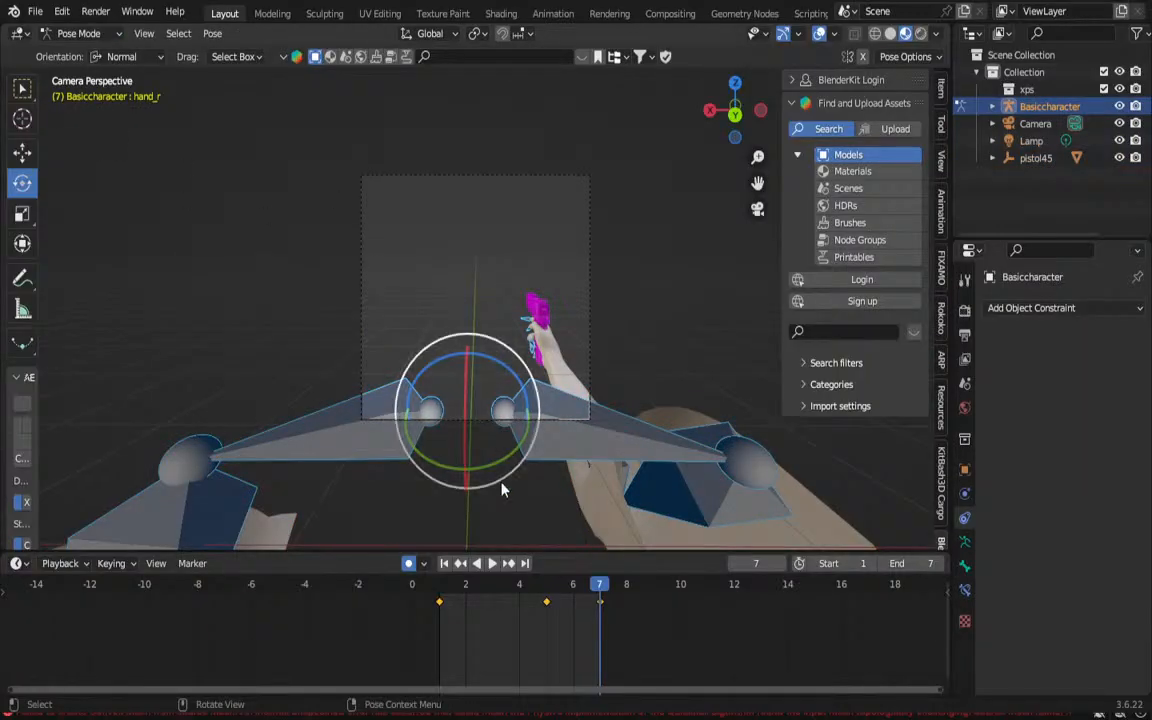
# Step: Delete the keyframes at frames 1 and 5 and move the frame 7 keyframe to frame 1
pyautogui.moveTo(383, 631); pyautogui.dragTo(576, 583)
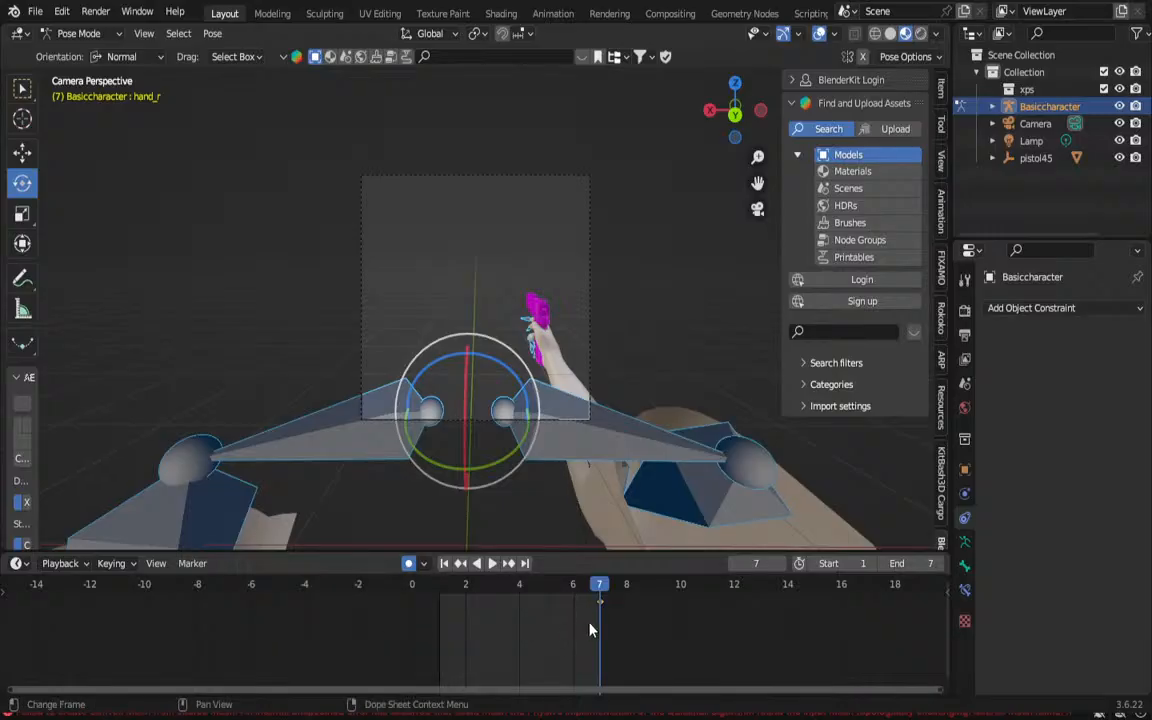
pyautogui.moveTo(600, 604); pyautogui.dragTo(439, 606)
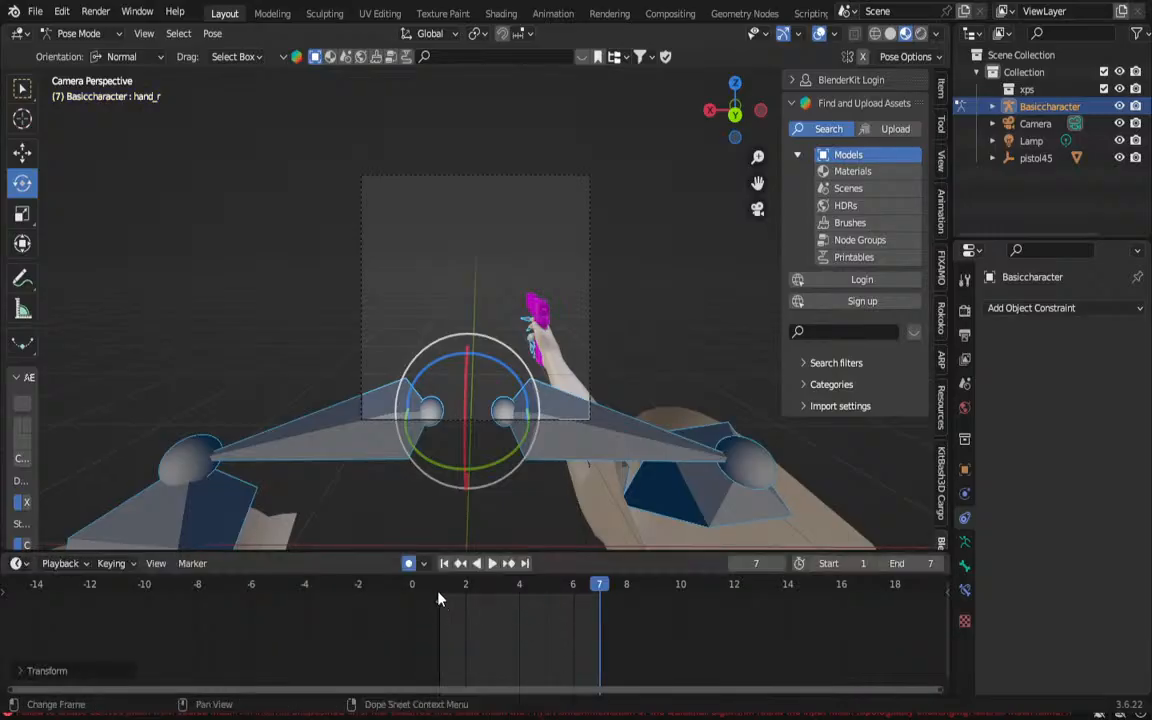
# Step: Go to frame 1 and insert a keyframe for the selected bones
pyautogui.click(438, 586)
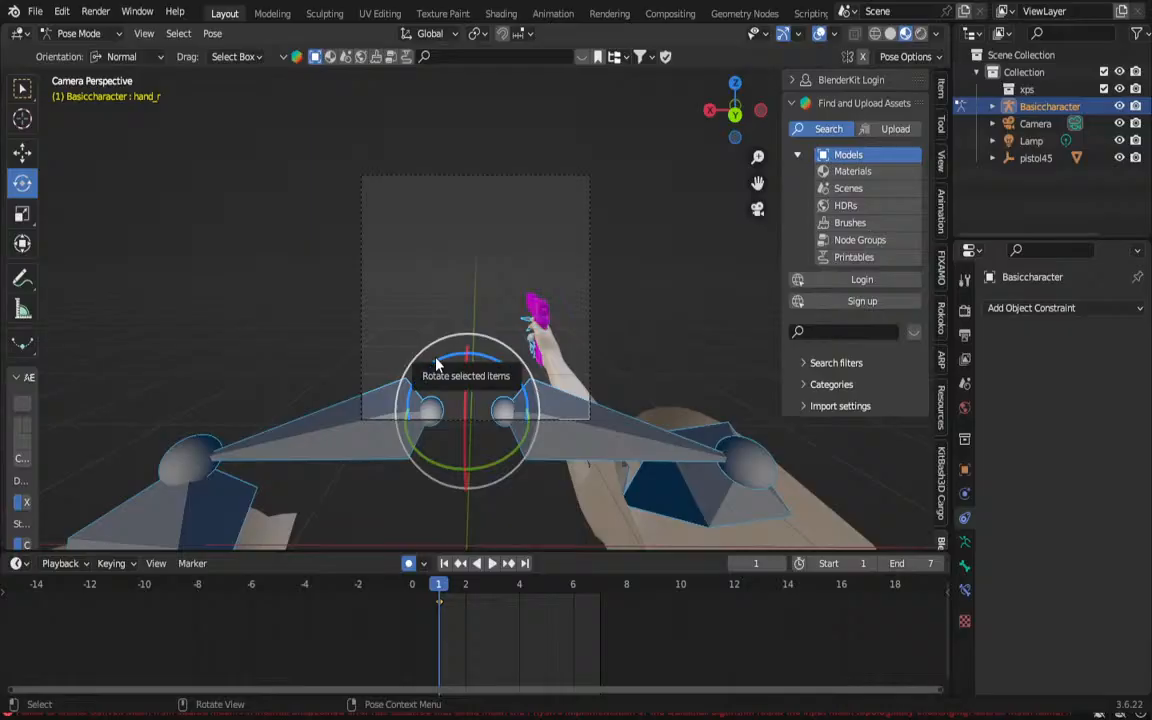
pyautogui.press('i')
pyautogui.click(436, 359)
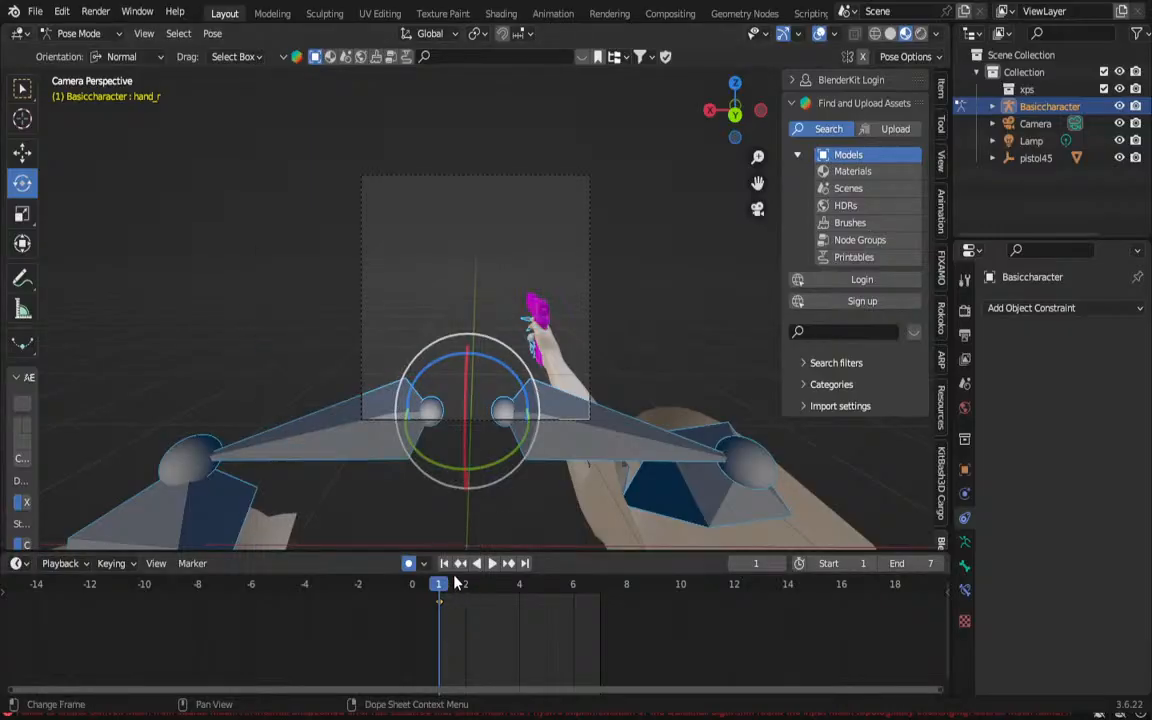
# Step: At frame 7, rotate the upperarm_r and lowerarm_r bones to lower the pistol arm out of the camera frame
pyautogui.moveTo(446, 587); pyautogui.dragTo(598, 587)
pyautogui.click(702, 492)
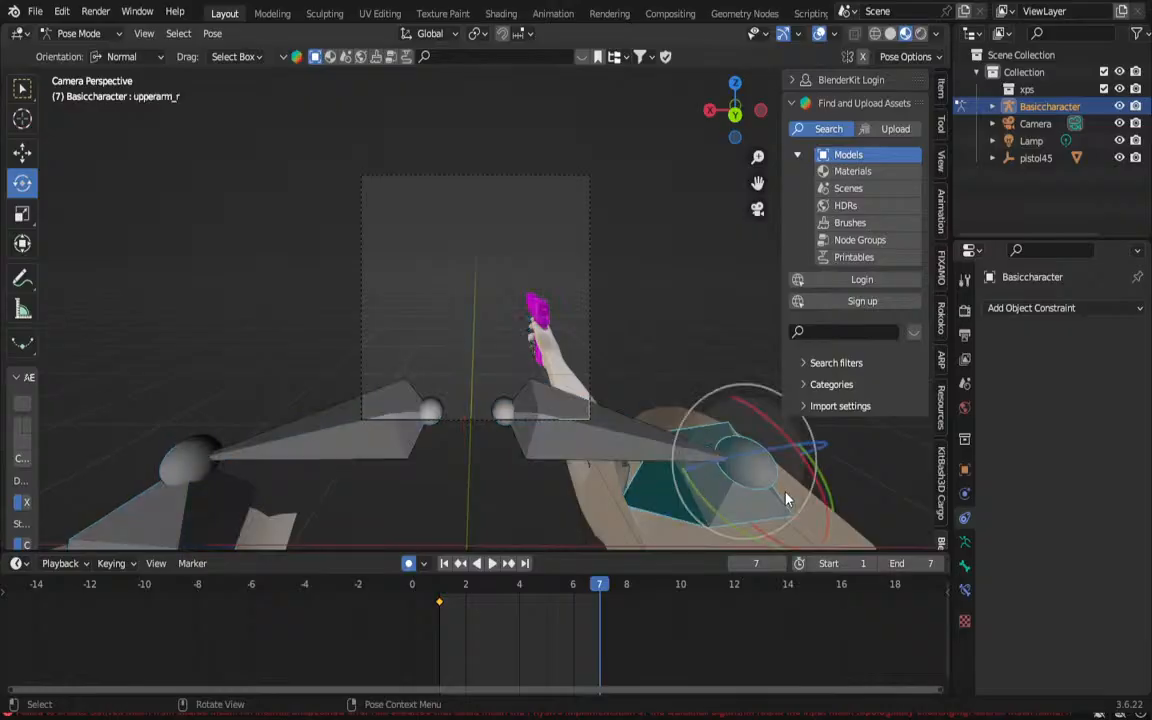
pyautogui.moveTo(770, 437); pyautogui.dragTo(797, 450)
pyautogui.click(628, 533)
pyautogui.scroll(-1, 630, 532)
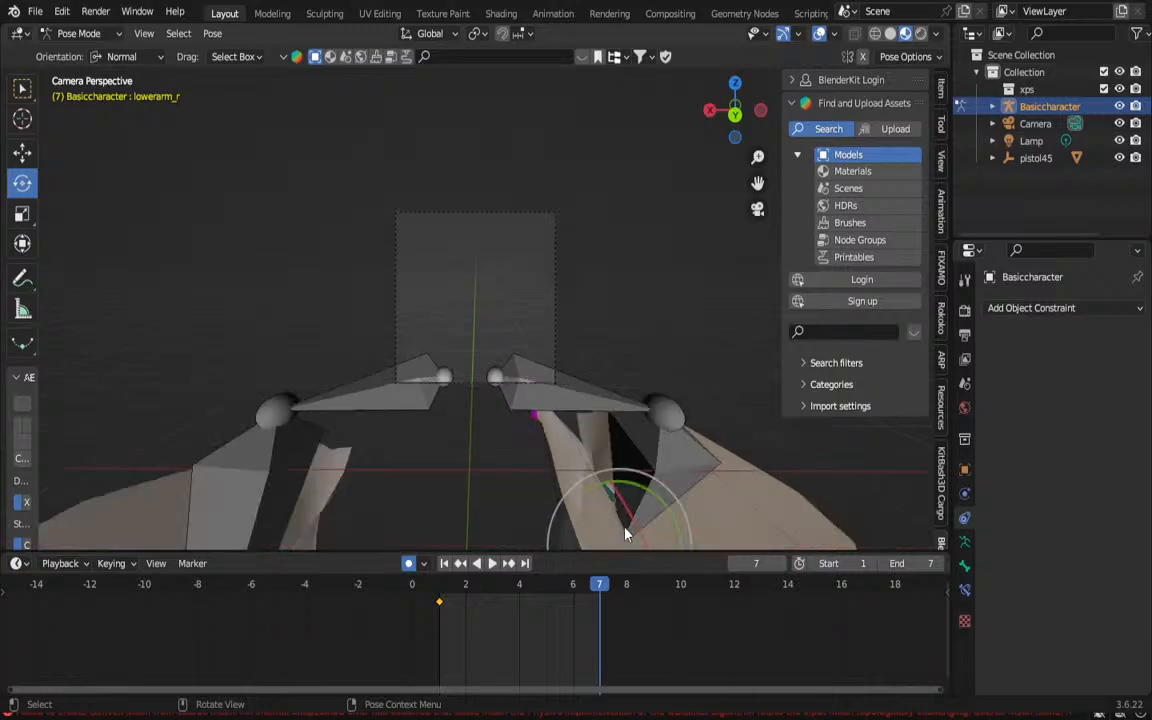
pyautogui.moveTo(625, 534); pyautogui.dragTo(604, 489)
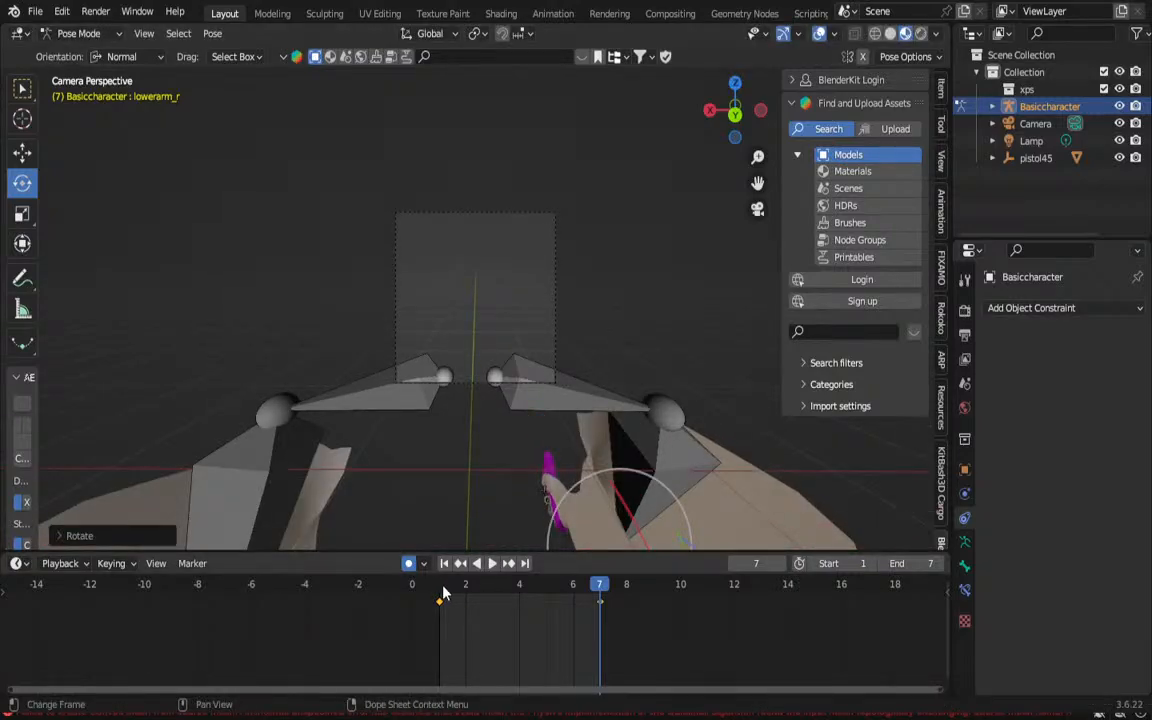
# Step: Play back the arm-lowering animation from frame 1 to check the motion in the camera view
pyautogui.press('space')
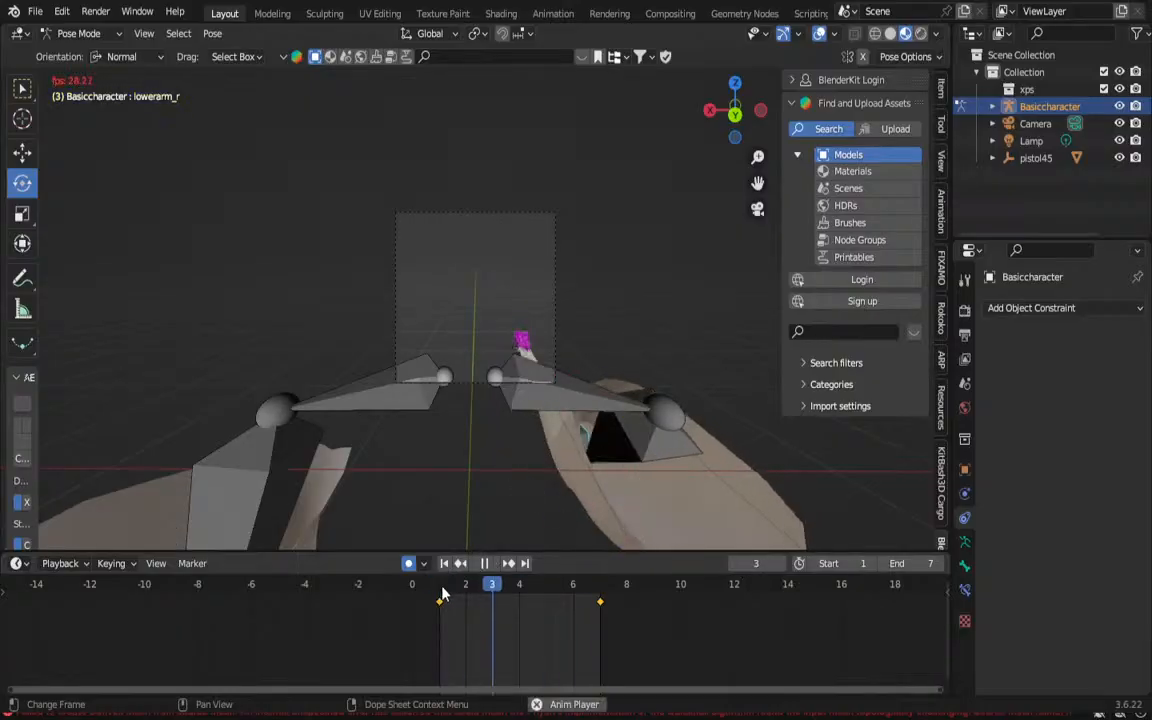
pyautogui.press('space')
pyautogui.scroll(3, 504, 391)
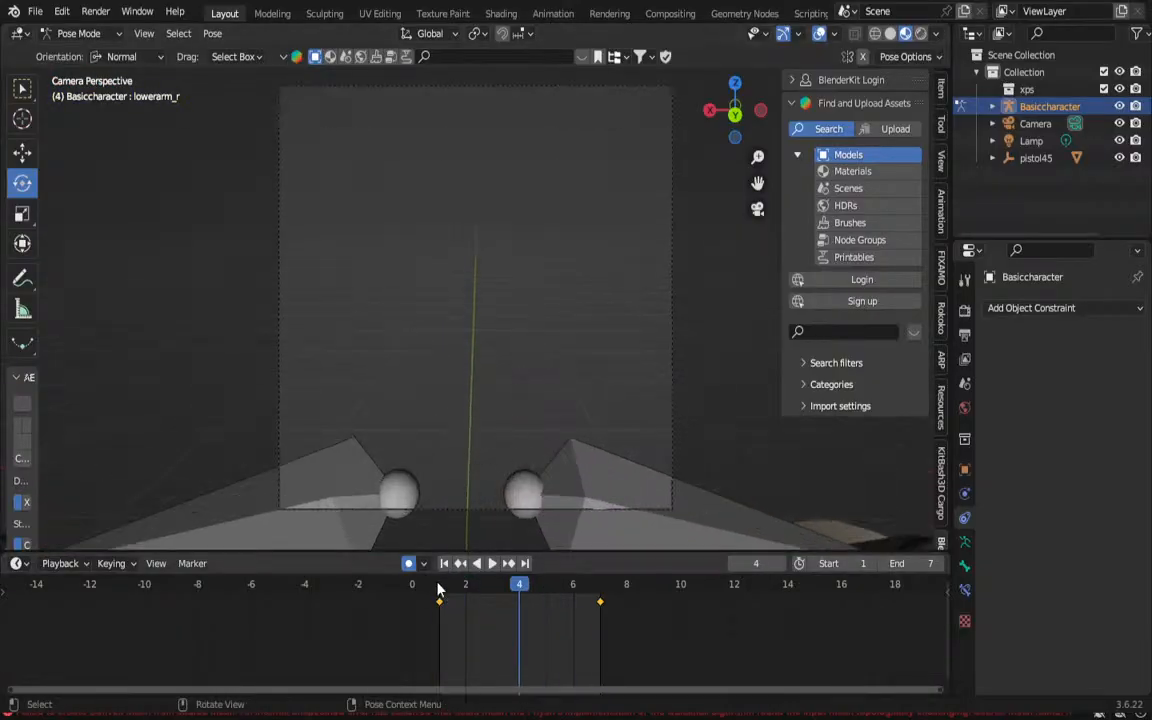
pyautogui.click(442, 588)
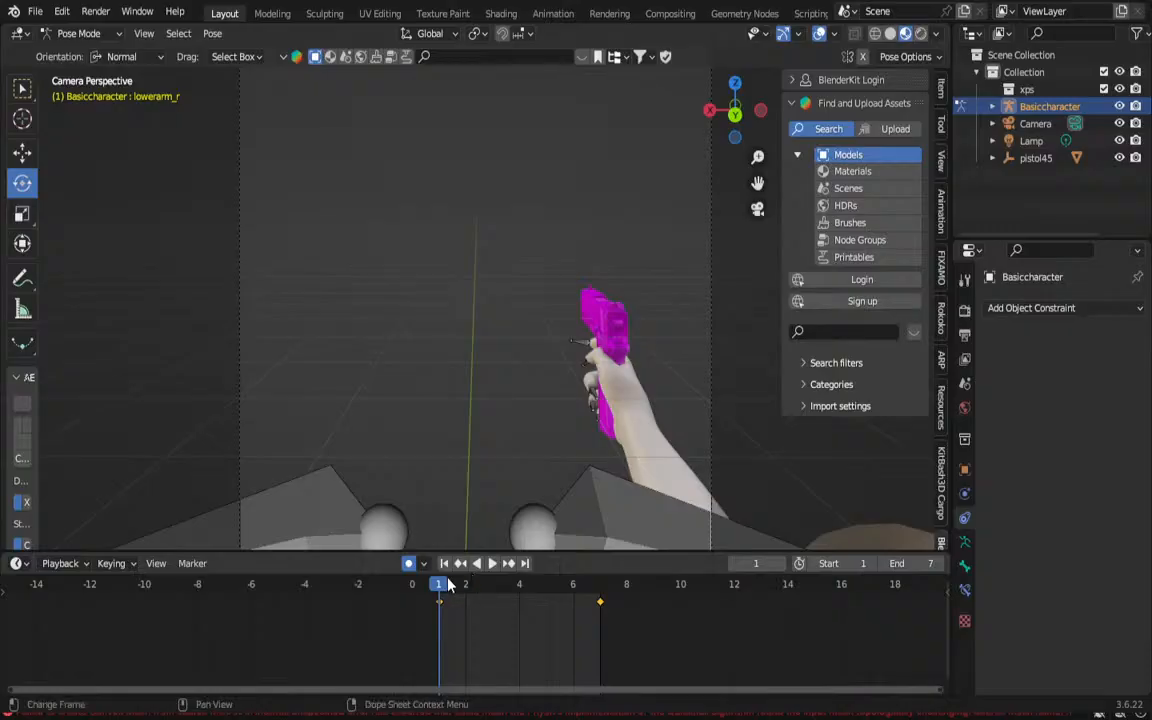
pyautogui.press('space')
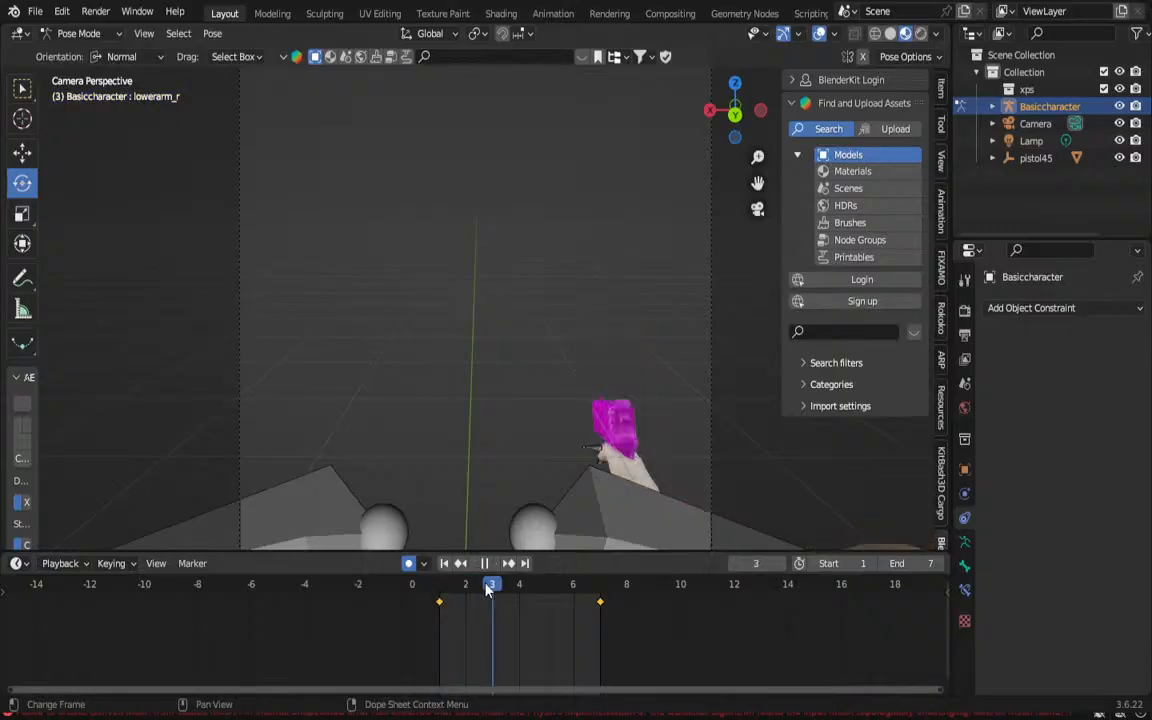
pyautogui.press('space')
# Step: At frame 3, rotate the hand_r bone freely so the pistol's muzzle tips upward, and keyframe the pose
pyautogui.click(630, 487)
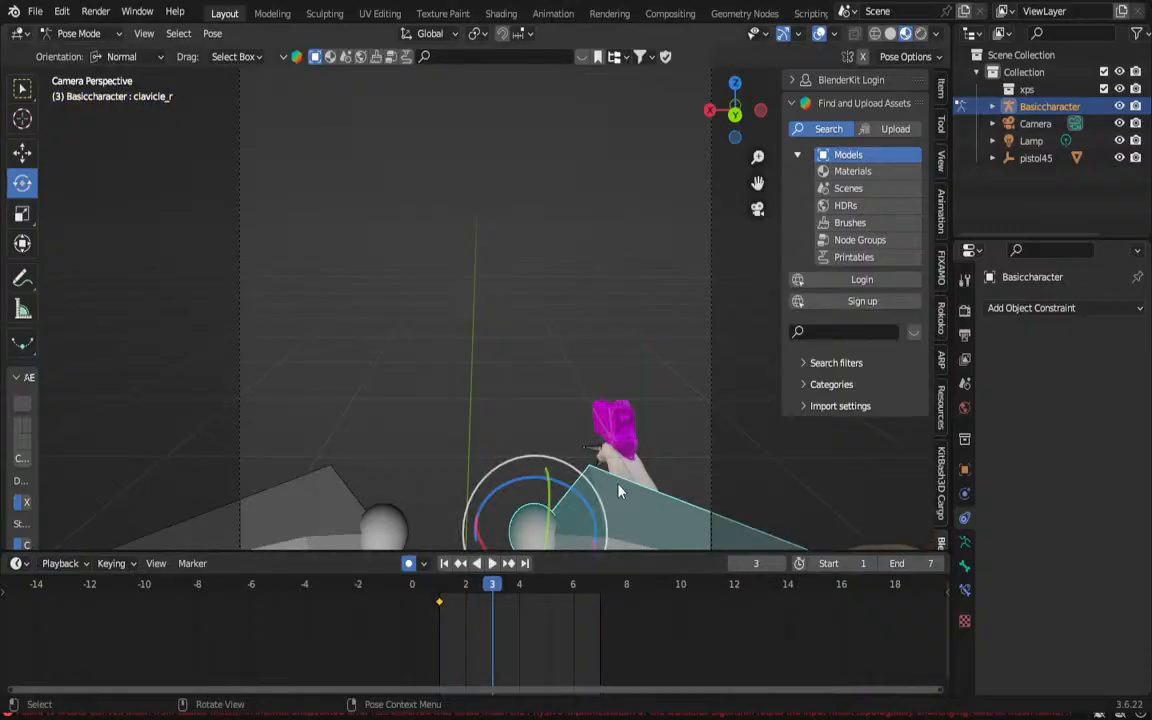
pyautogui.click(465, 590)
pyautogui.click(590, 533)
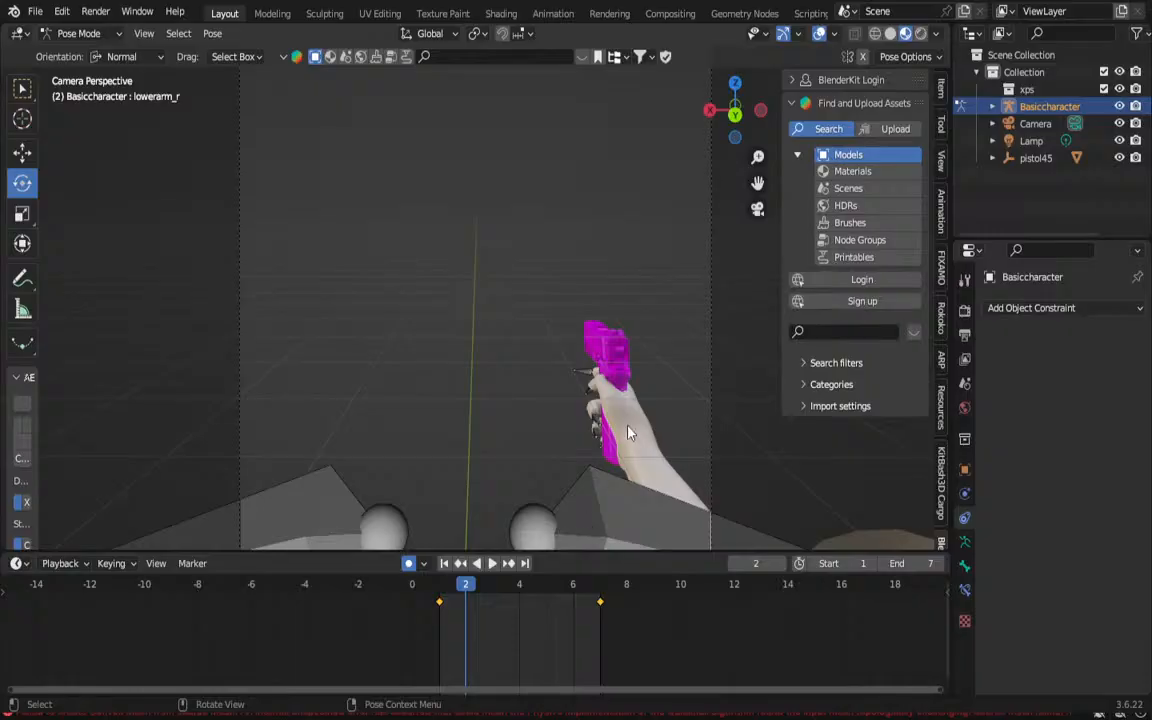
pyautogui.click(617, 456)
pyautogui.moveTo(462, 584); pyautogui.dragTo(490, 597)
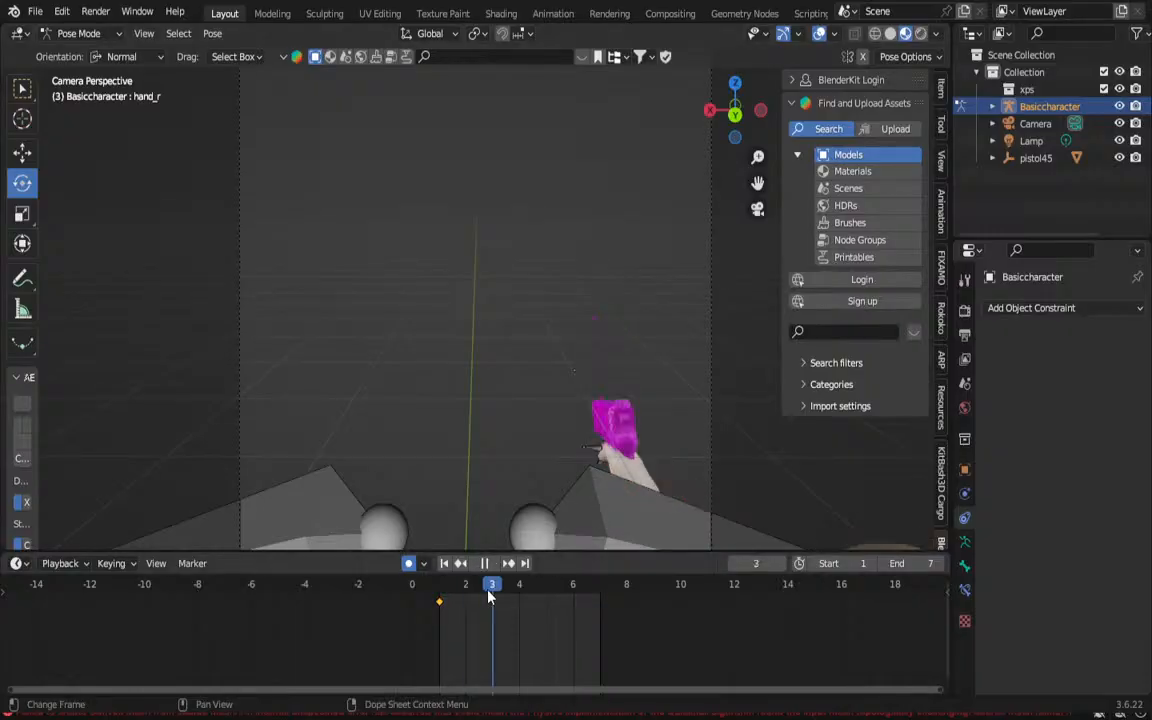
pyautogui.press('r')
pyautogui.press('r')
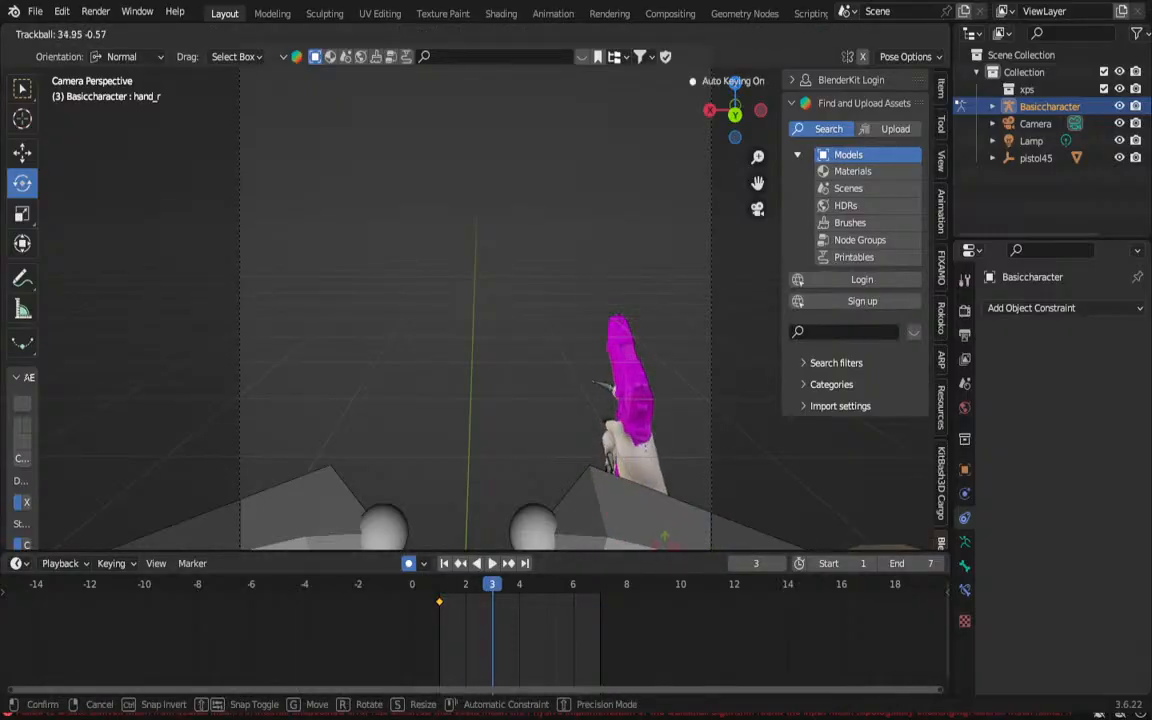
pyautogui.click(460, 432)
pyautogui.press('i')
# Step: Play the animation with the hand tilt included and return to frame 1
pyautogui.press('space')
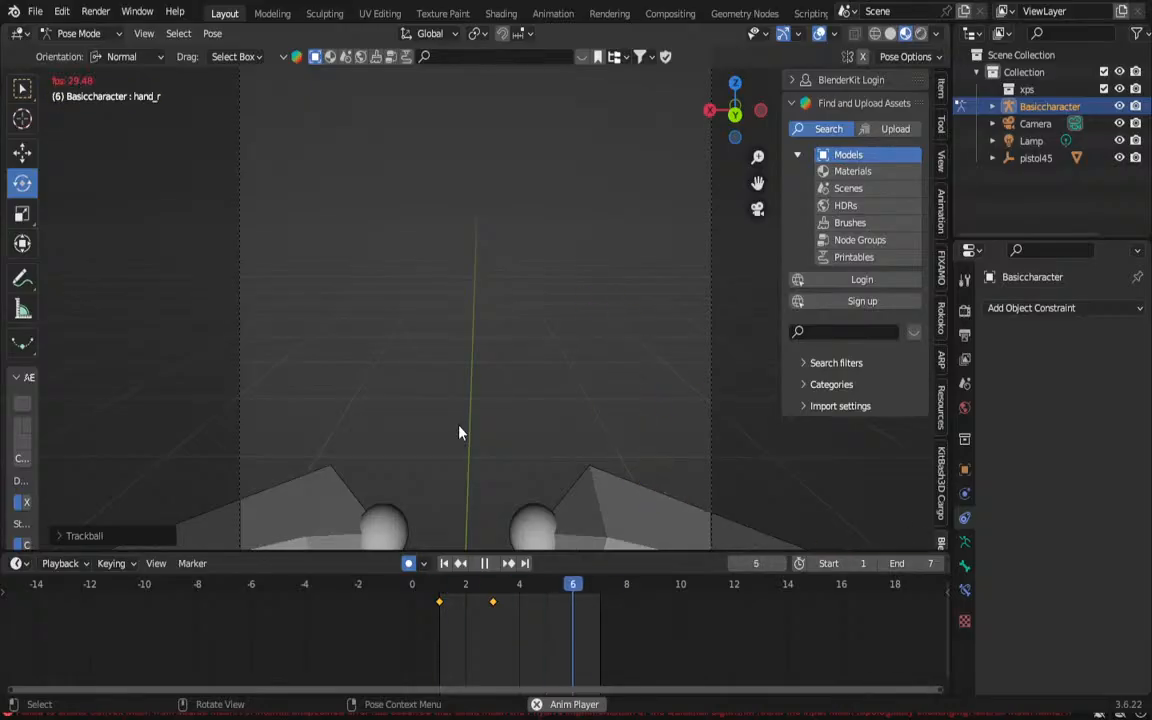
pyautogui.press('space')
pyautogui.moveTo(444, 582)
pyautogui.mouseDown()
pyautogui.moveTo(571, 595)
pyautogui.moveTo(437, 592)
pyautogui.moveTo(578, 608)
pyautogui.moveTo(433, 590)
pyautogui.mouseUp()
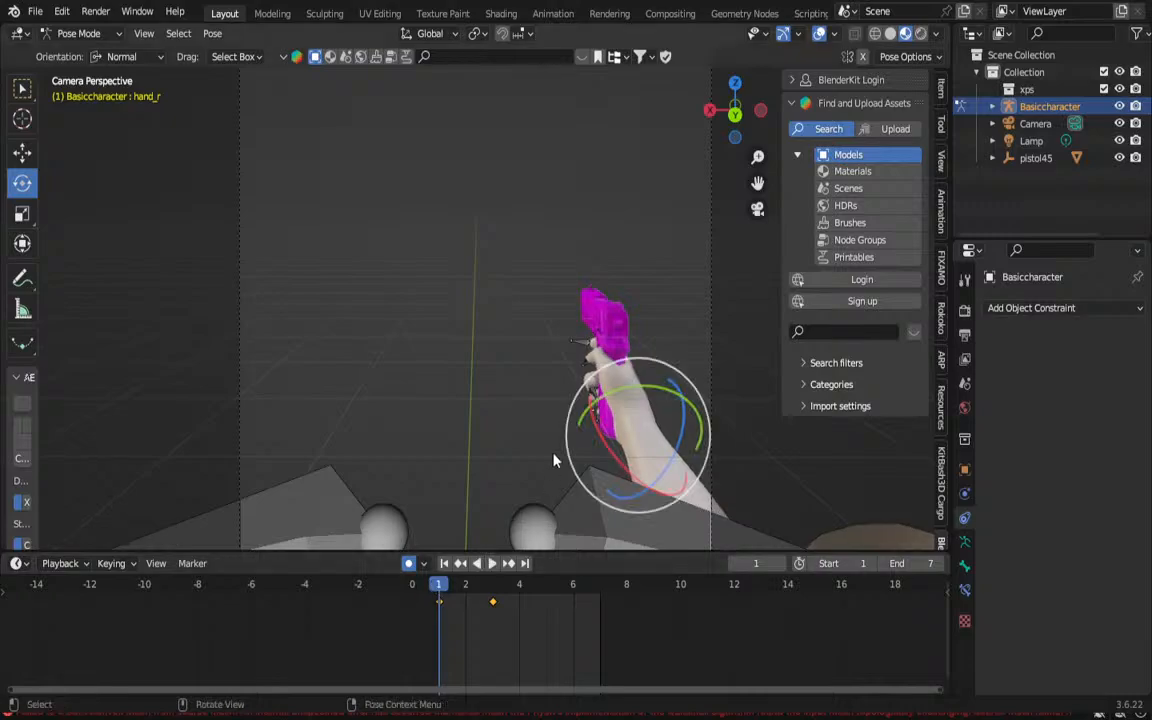
# Step: Switch the armature to Object Mode and delete the pistol's slide mesh
pyautogui.scroll(-4, 596, 391)
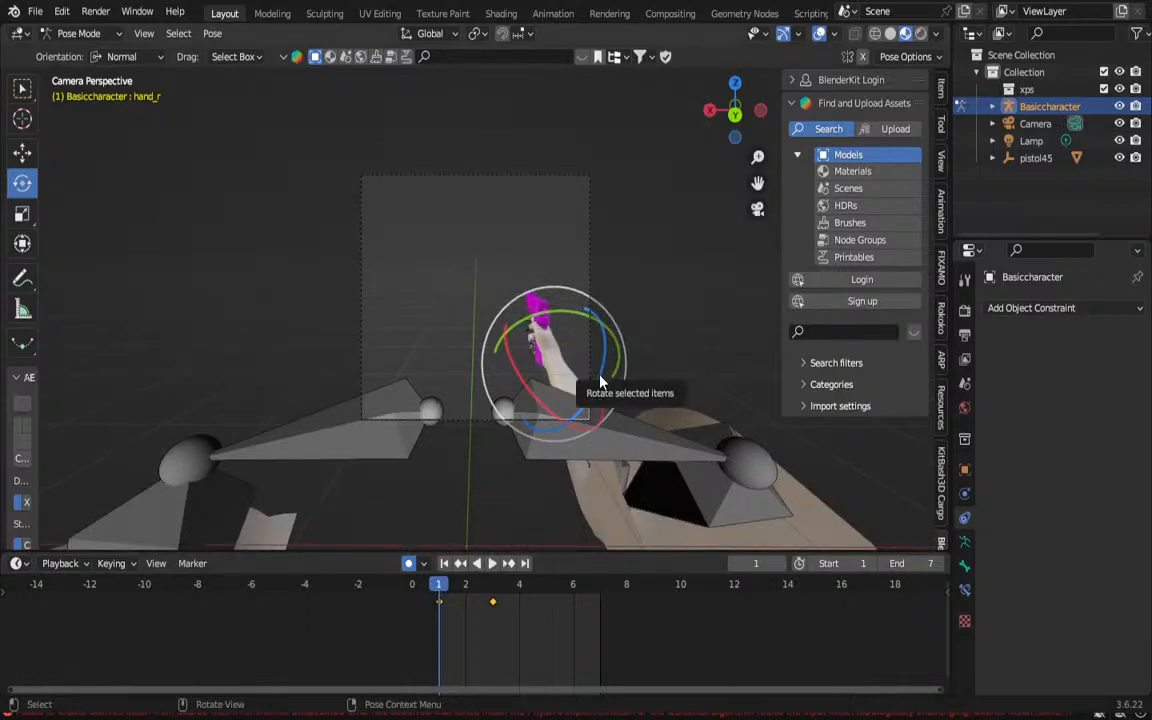
pyautogui.press('a')
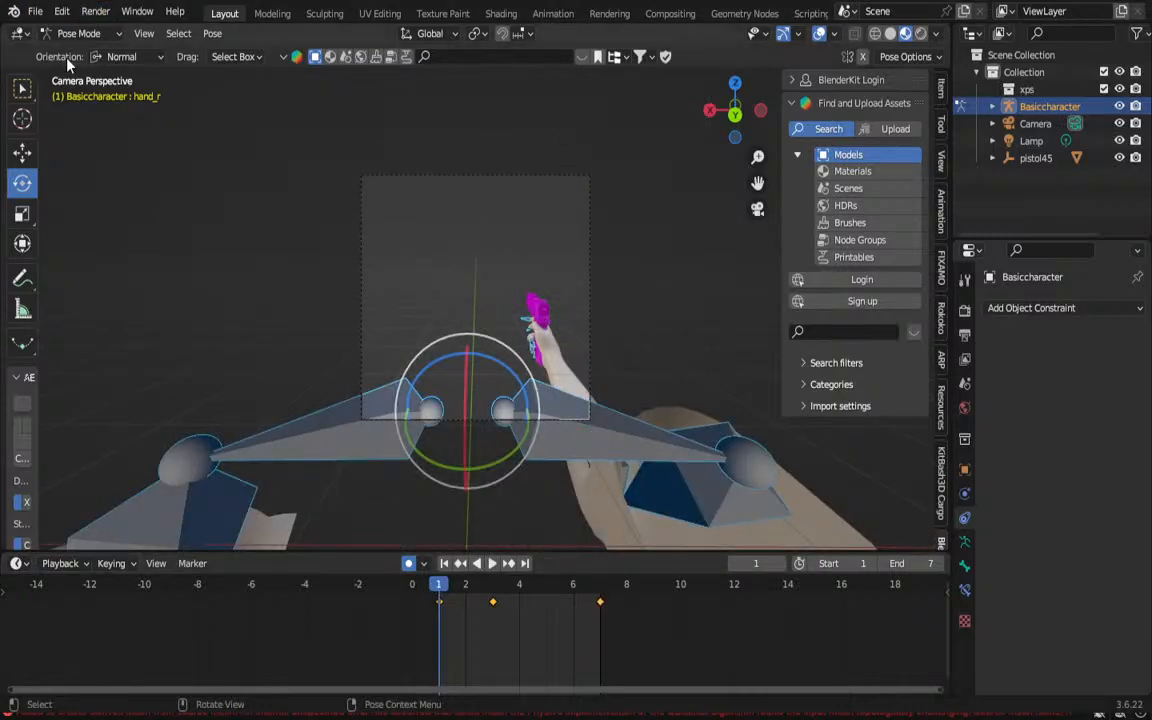
pyautogui.click(80, 33)
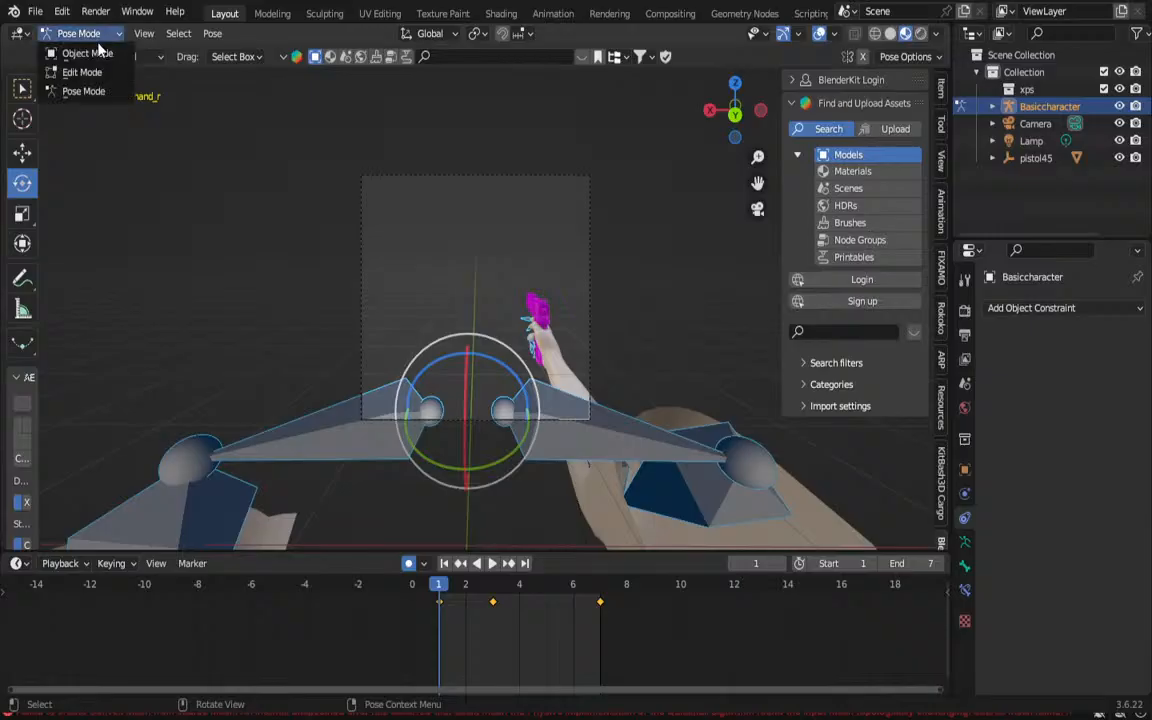
pyautogui.click(95, 49)
pyautogui.scroll(3, 532, 348)
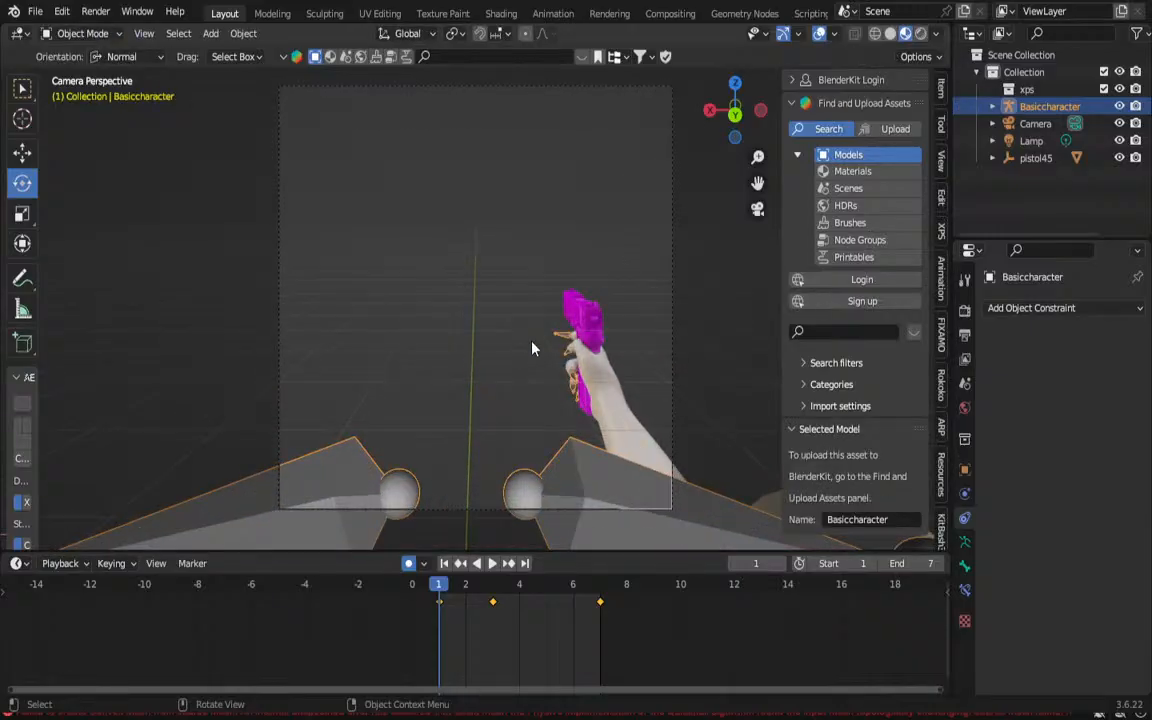
pyautogui.click(594, 317)
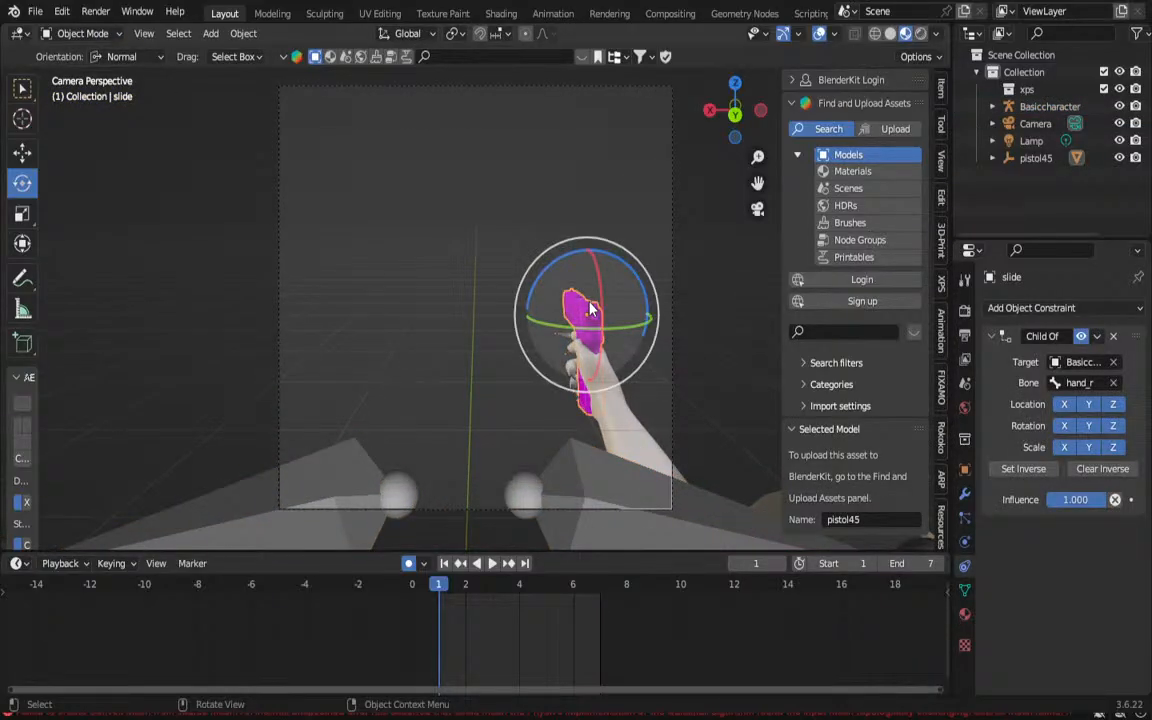
pyautogui.press('Delete')
# Step: Select all remaining objects in the scene and export them as FBX
pyautogui.press('a')
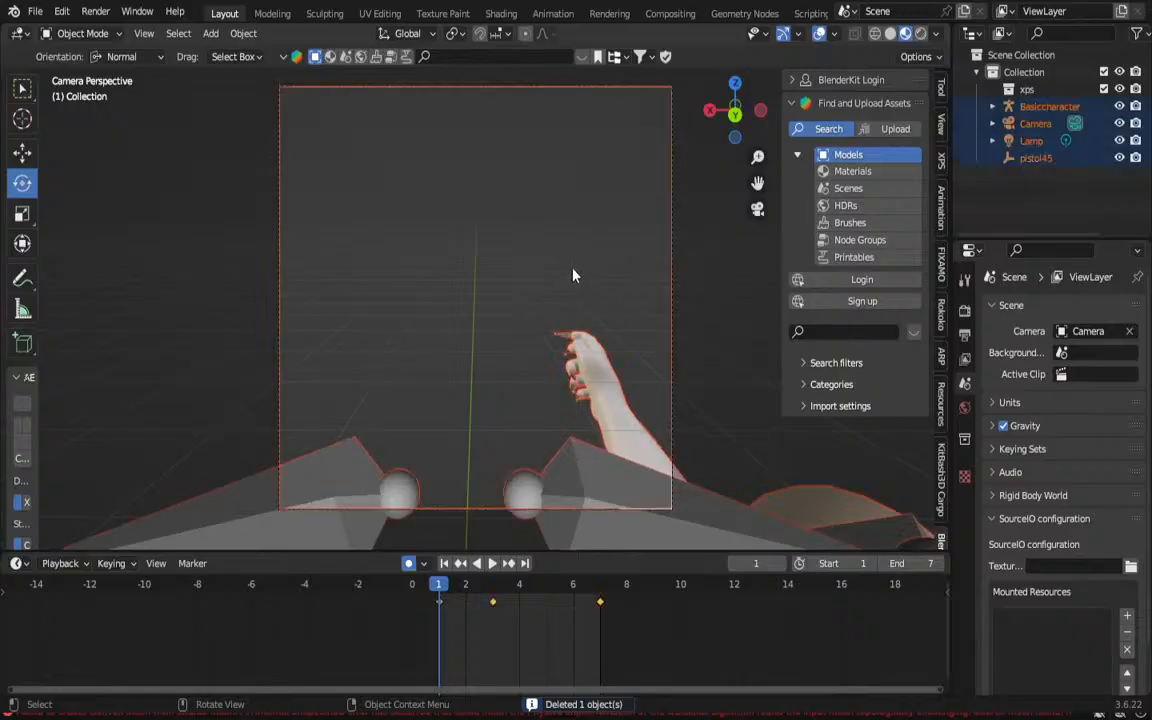
pyautogui.scroll(-1, 546, 291)
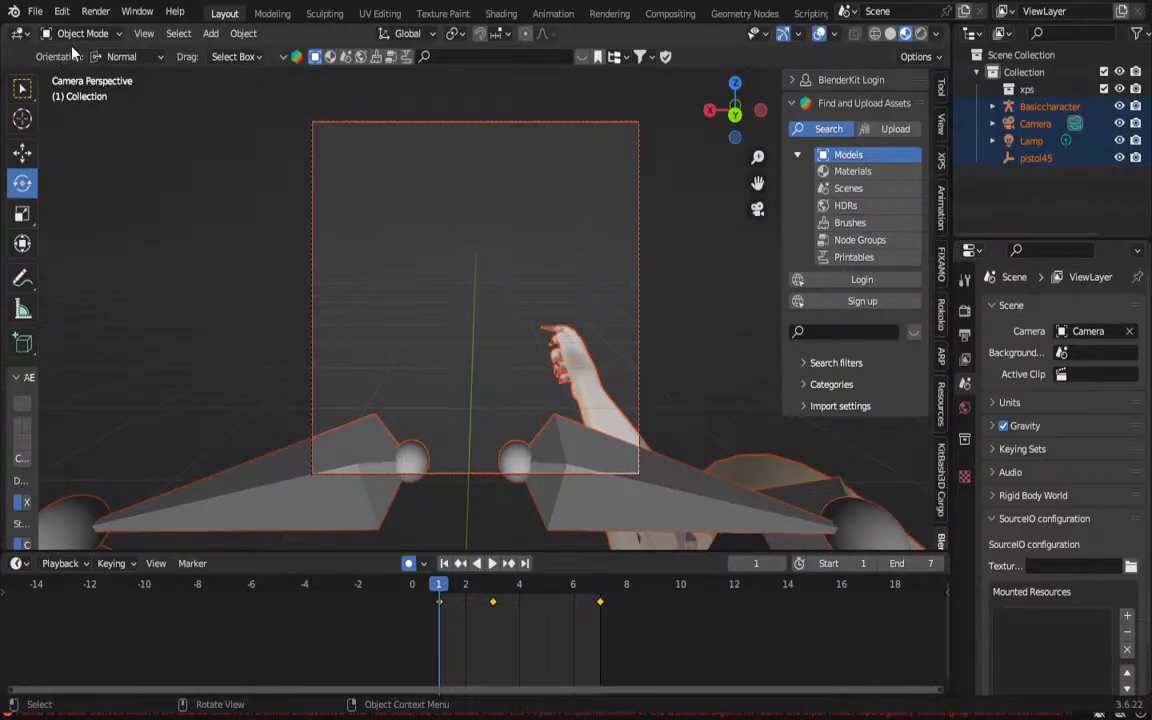
pyautogui.click(300, 488)
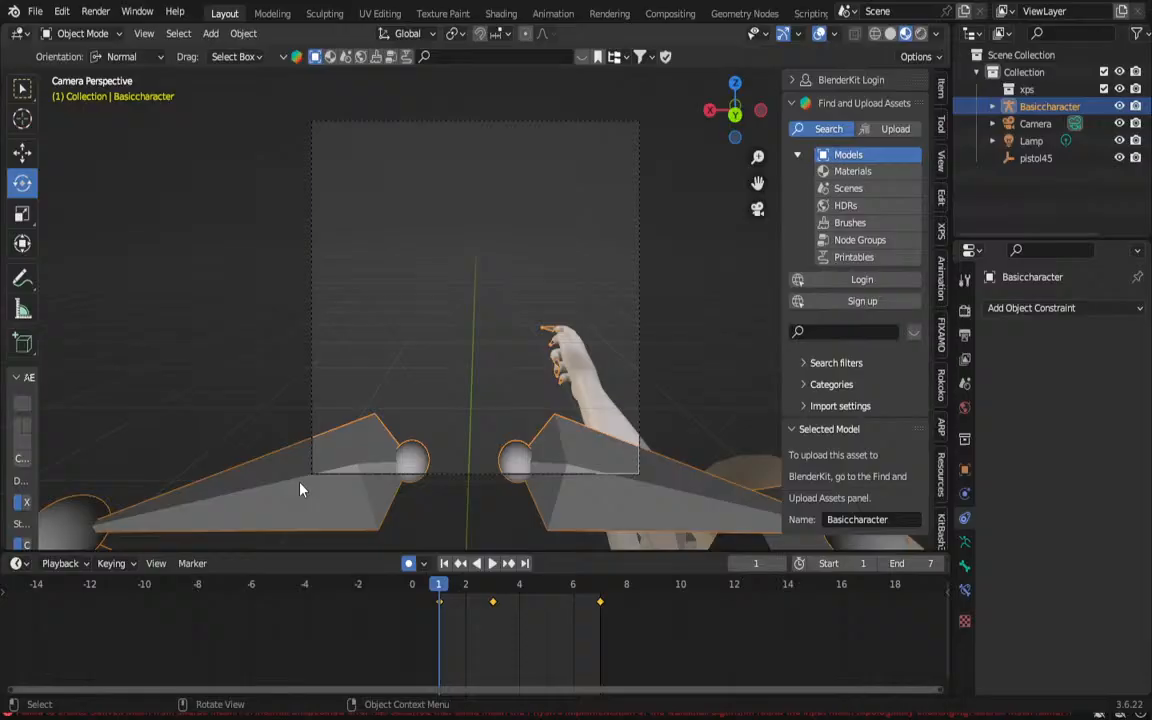
pyautogui.click(95, 36)
pyautogui.click(93, 35)
pyautogui.press('a')
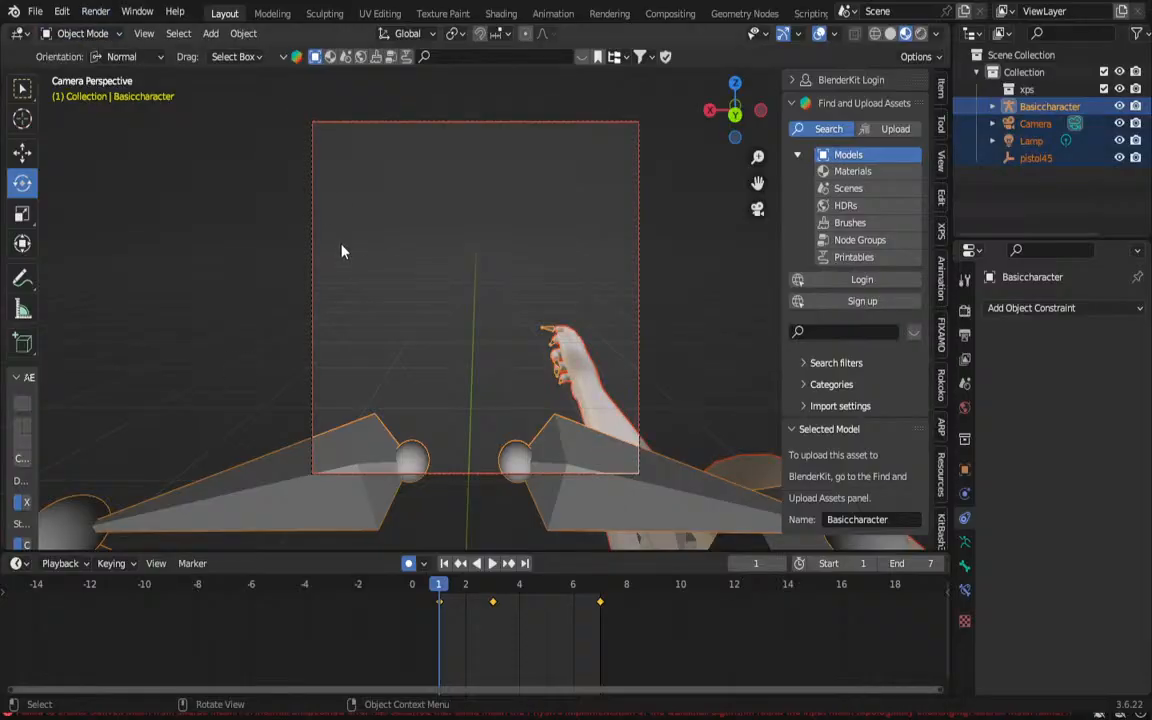
pyautogui.click(35, 11)
pyautogui.moveTo(133, 302)
pyautogui.moveTo(106, 263)
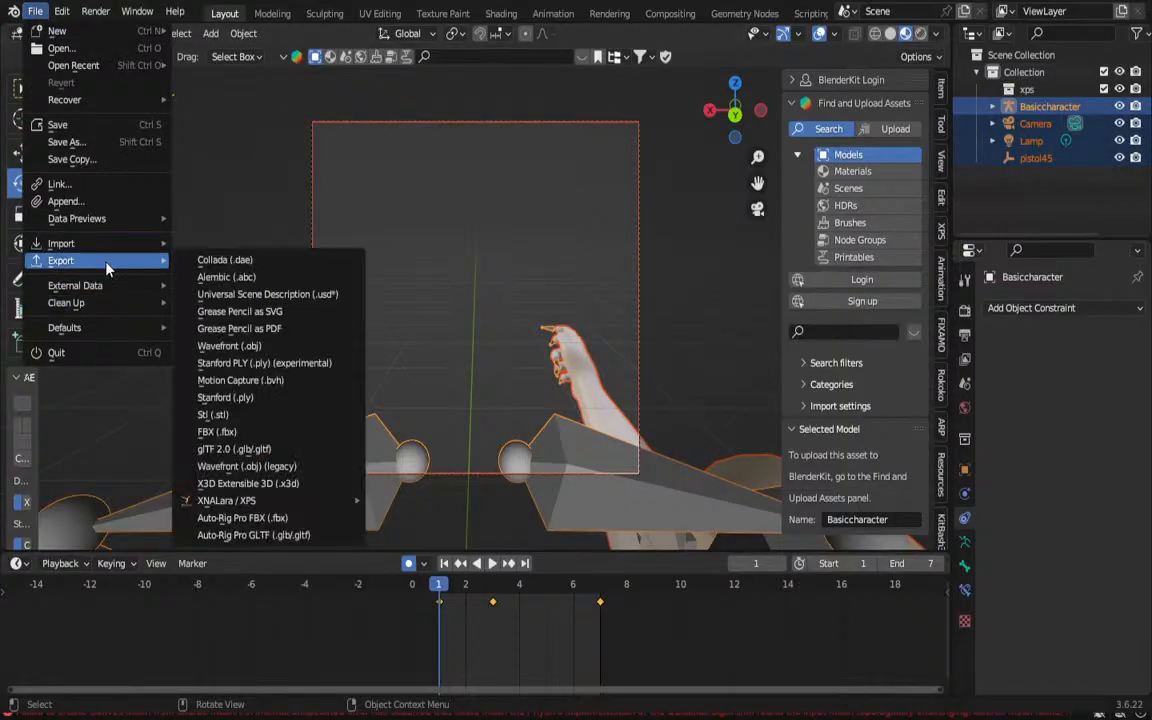
pyautogui.click(246, 431)
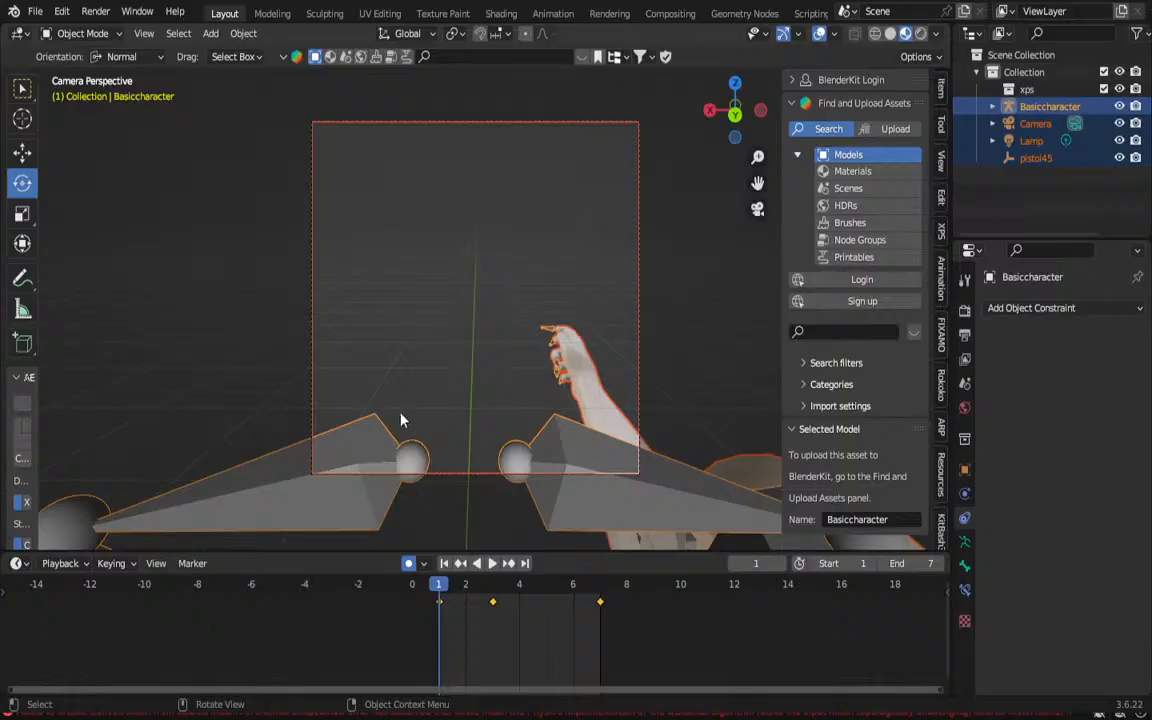
# Step: Undo the recent selections and the deletion of the slide mesh to restore the pistol
pyautogui.click(530, 265)
pyautogui.hotkey('ctrl', 'z')
pyautogui.hotkey('ctrl', 'z')
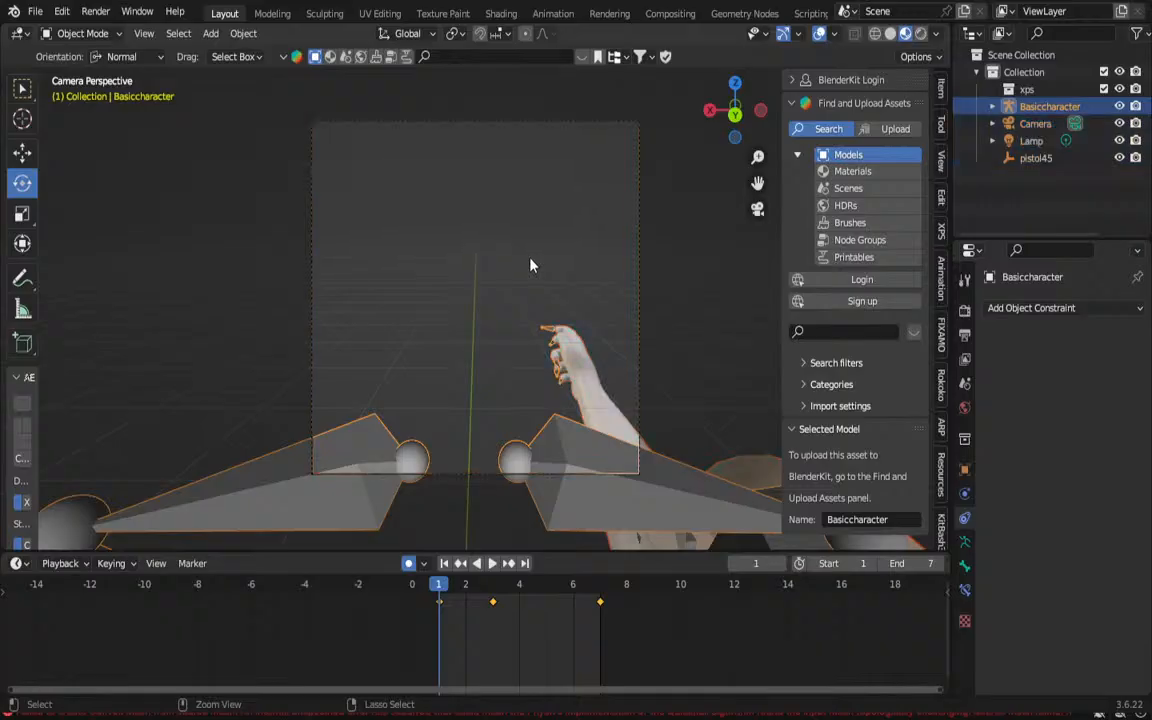
pyautogui.hotkey('ctrl', 'z')
pyautogui.hotkey('ctrl', 'z')
pyautogui.hotkey('ctrl', 'z')
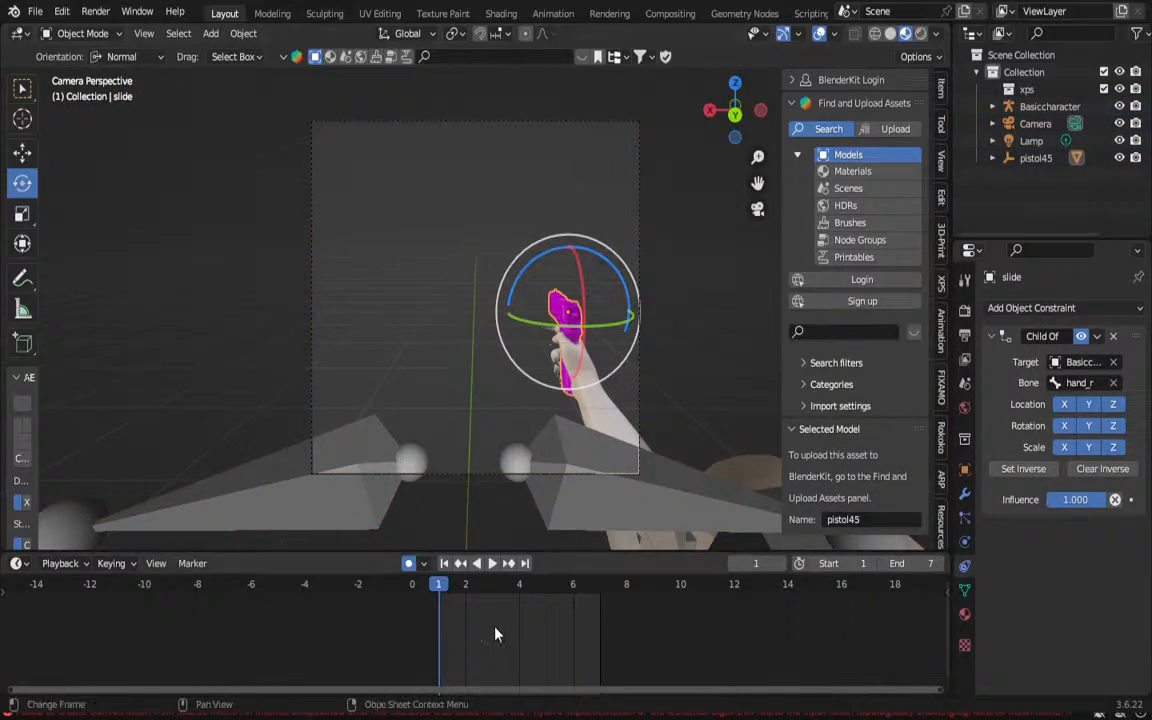
# Step: Play the animation from frame 1 with the restored pistol and stop it
pyautogui.moveTo(445, 596)
pyautogui.mouseDown()
pyautogui.moveTo(465, 592)
pyautogui.moveTo(443, 592)
pyautogui.mouseUp()
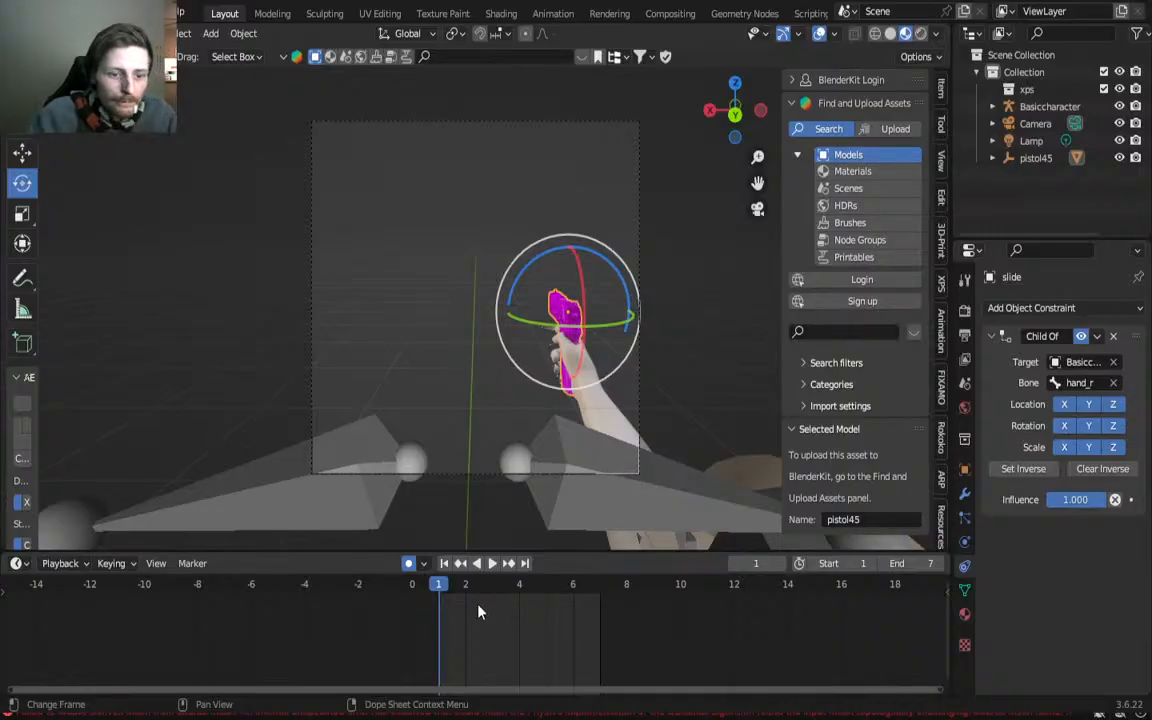
pyautogui.press('space')
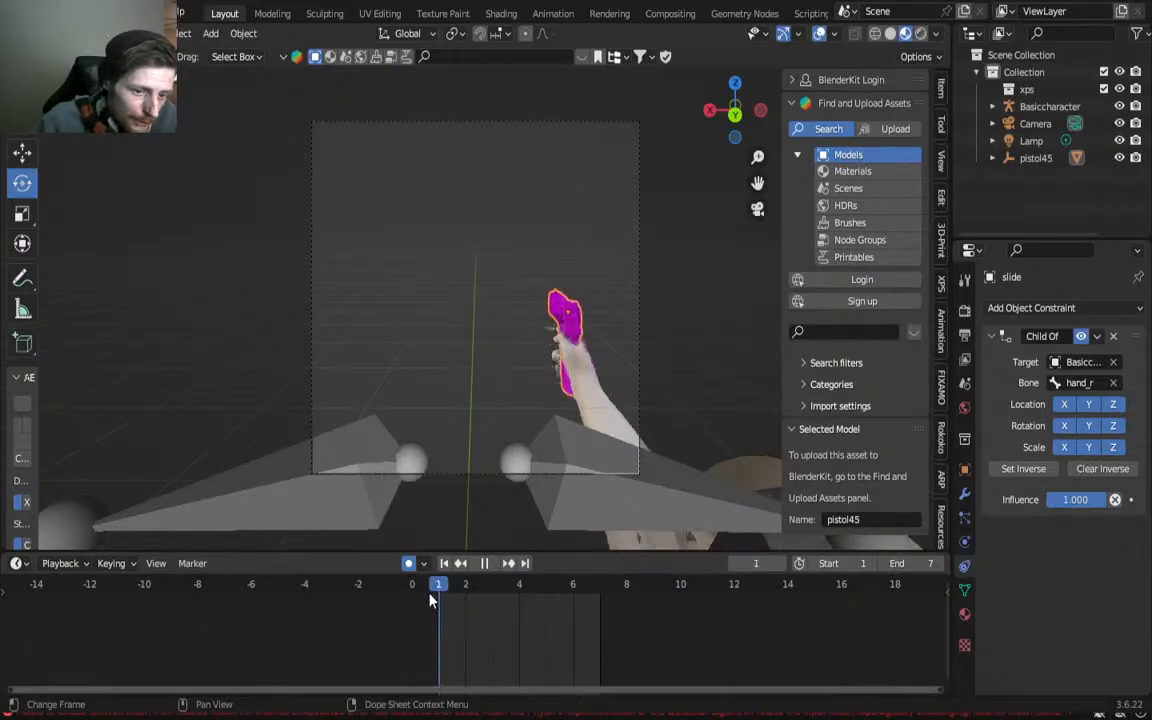
pyautogui.press('space')
# Step: Switch the Basiccharacter armature to Pose Mode and delete its keyframes at frames 3 and 7
pyautogui.press('a')
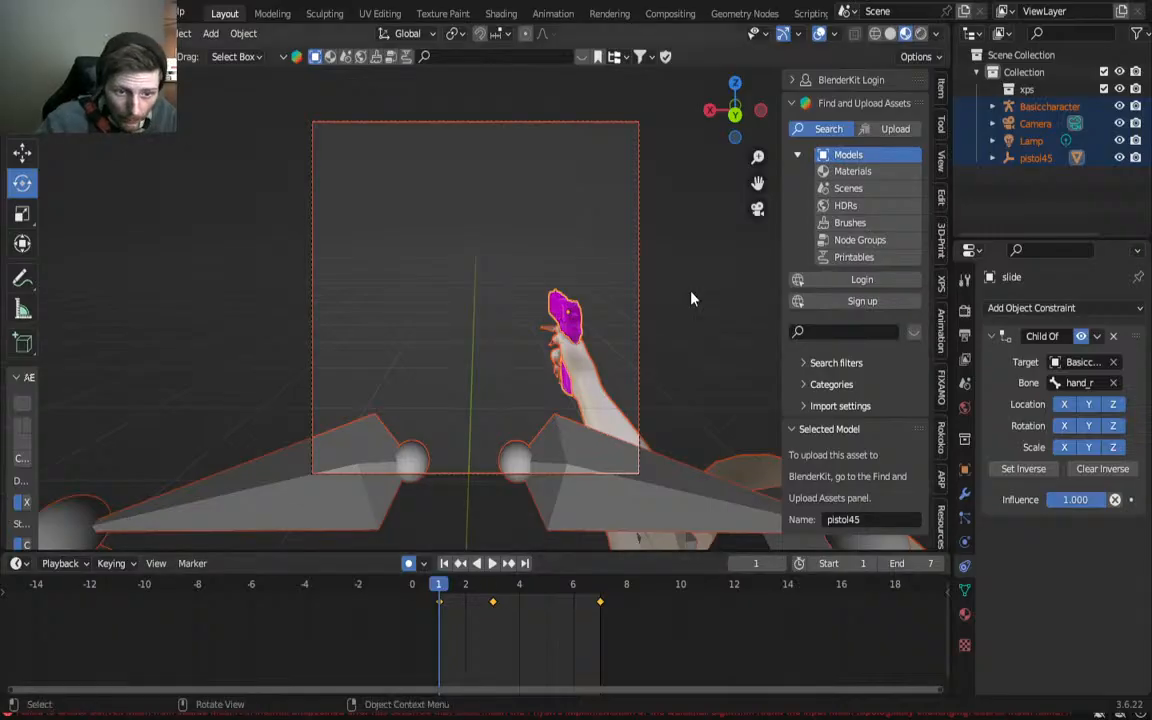
pyautogui.click(563, 455)
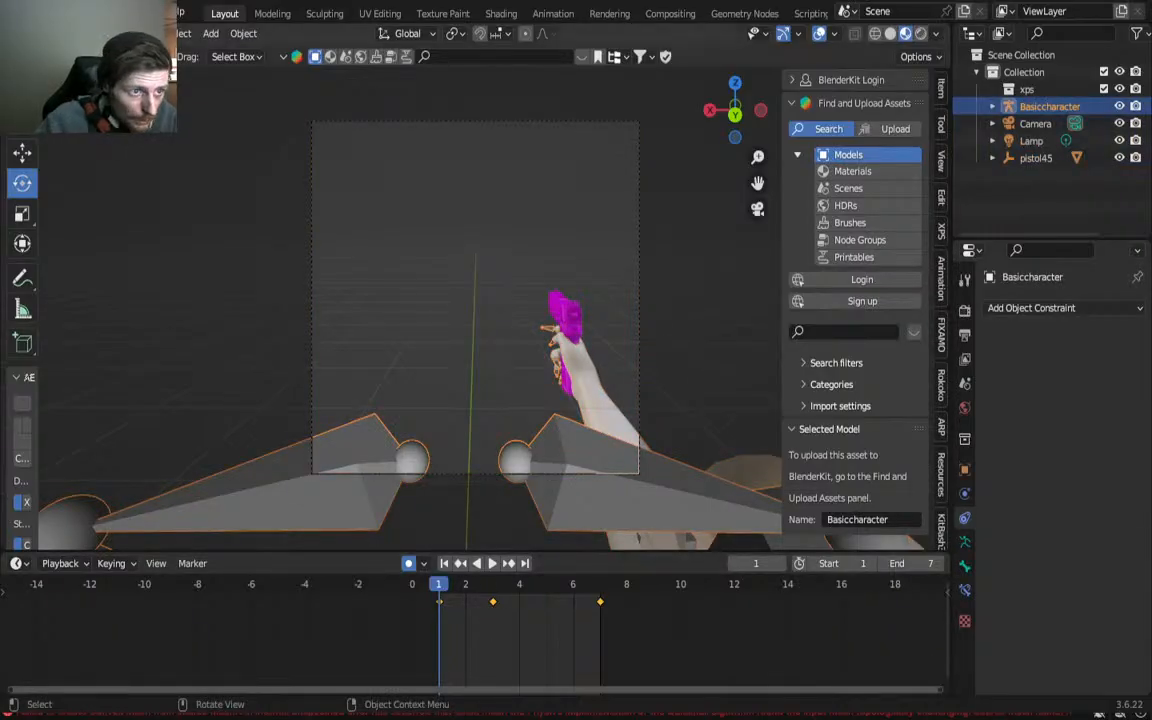
pyautogui.hotkey('ctrl', 'Tab')
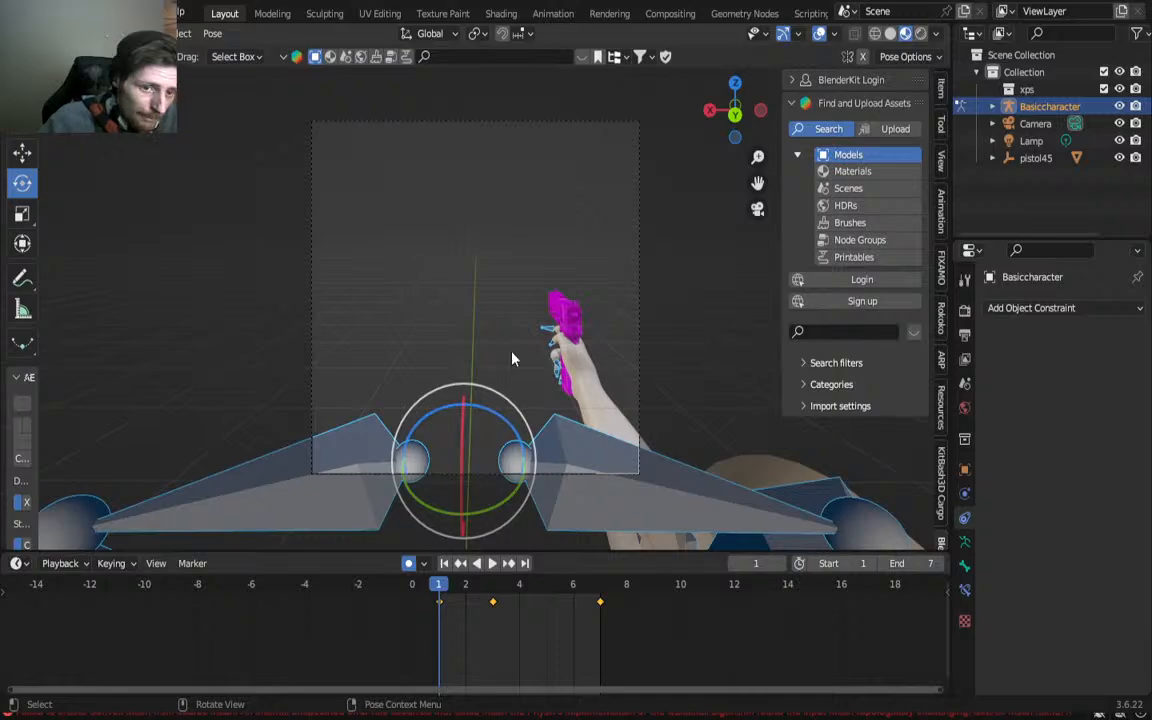
pyautogui.moveTo(477, 637); pyautogui.dragTo(610, 592)
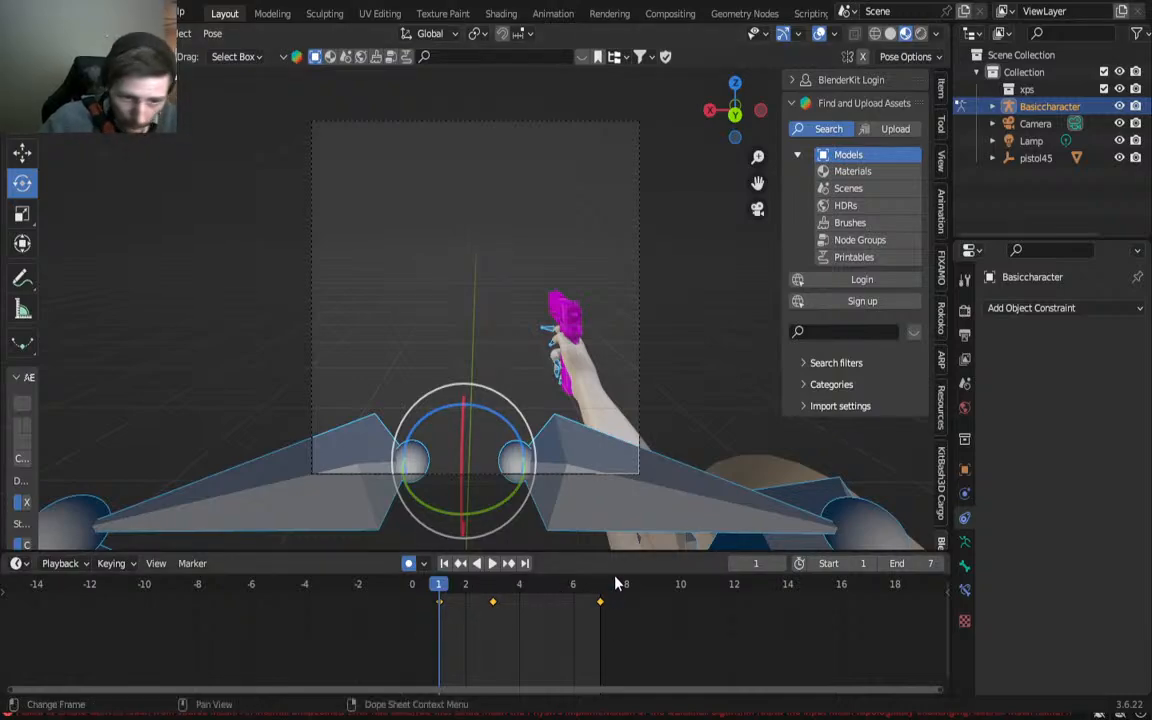
pyautogui.press('Delete')
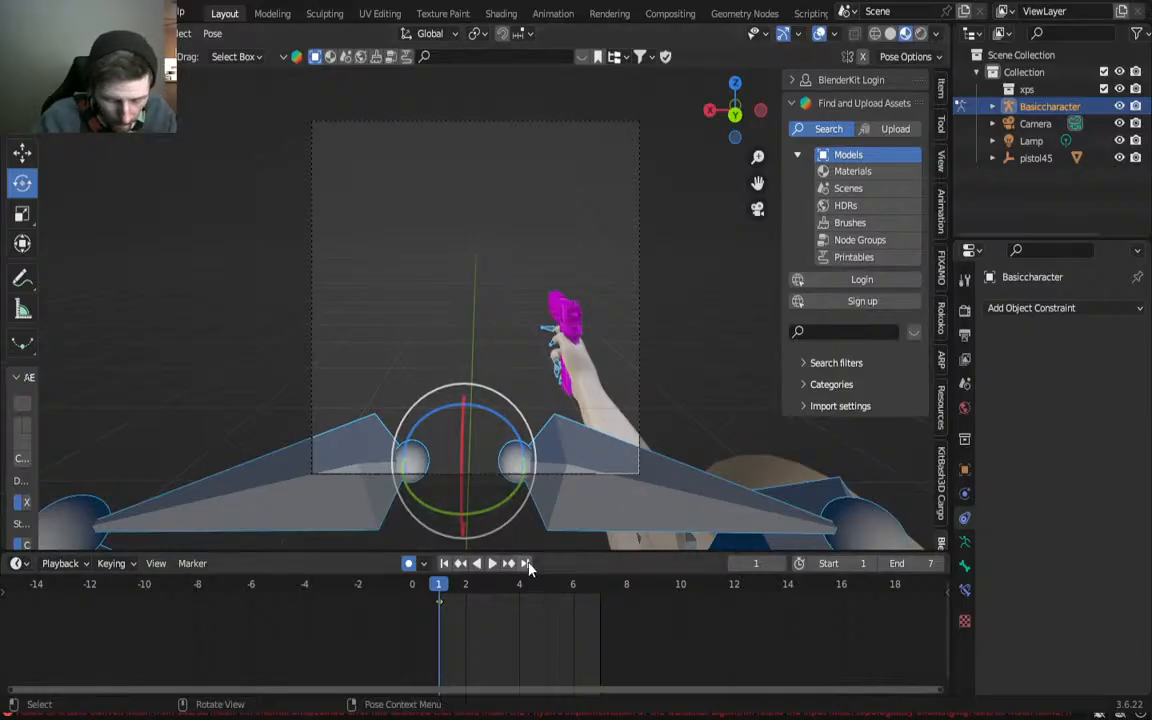
# Step: Insert a keyframe for all selected bones at frame 1
pyautogui.press('i')
pyautogui.click(469, 482)
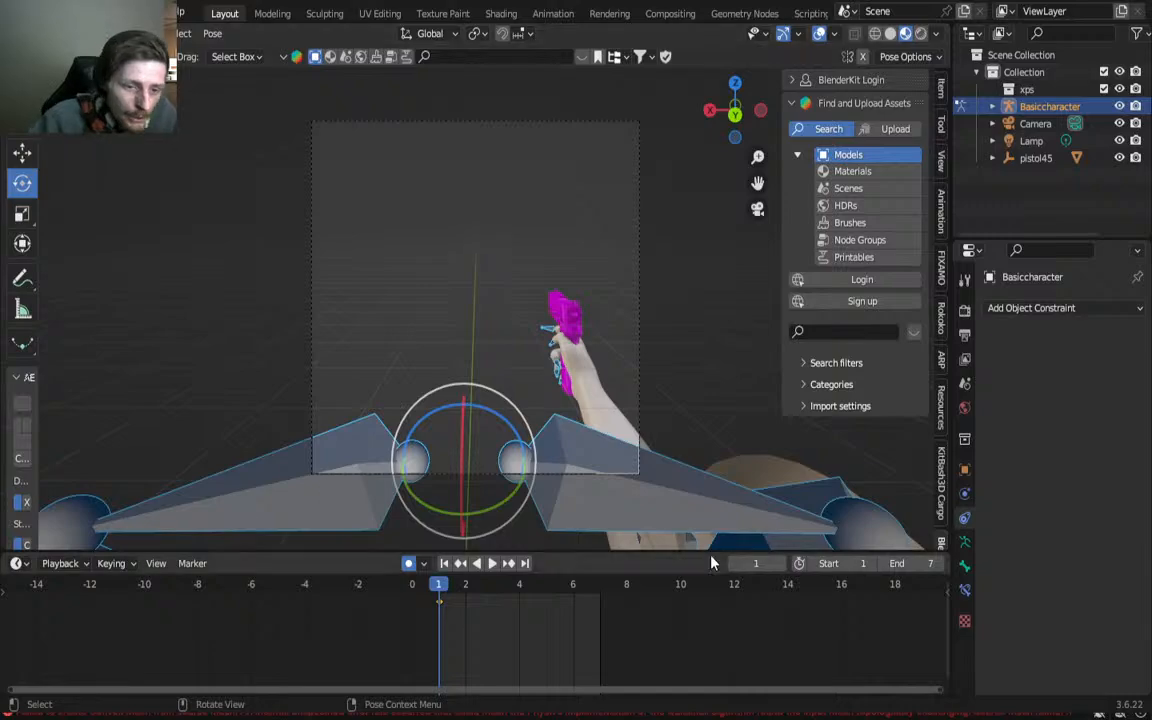
pyautogui.moveTo(446, 595)
pyautogui.mouseDown()
pyautogui.moveTo(545, 595)
pyautogui.moveTo(440, 595)
pyautogui.mouseUp()
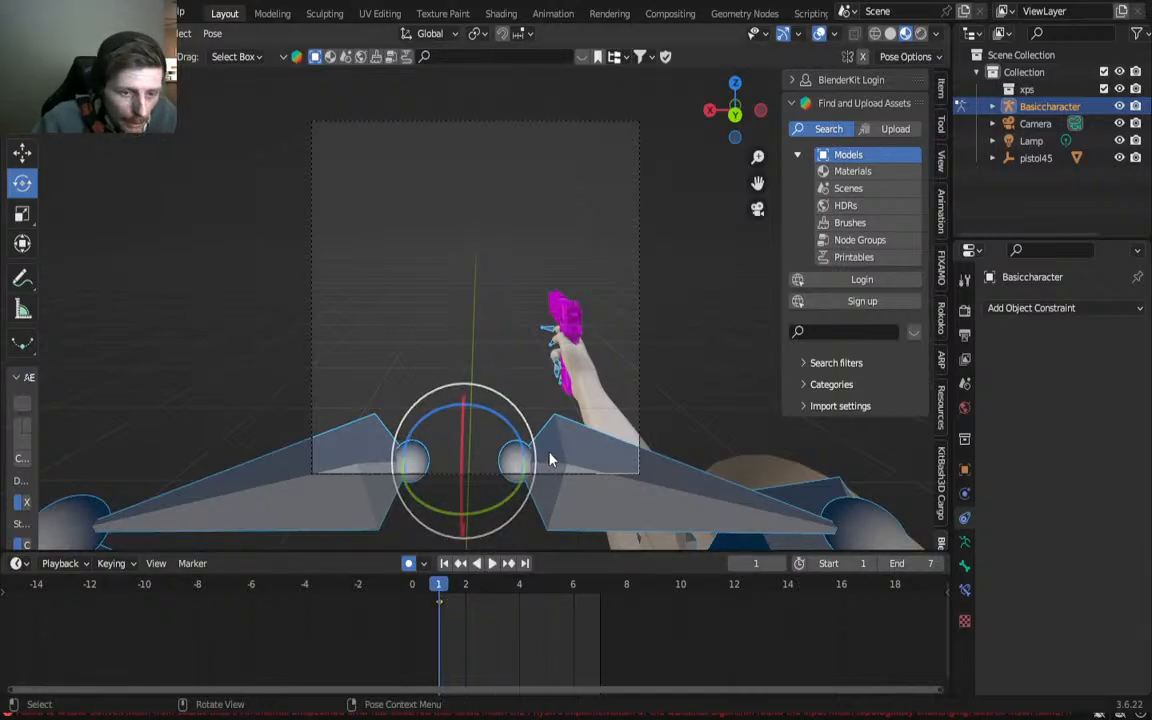
# Step: Key the selected bones at the starting frame and play the animation through to frame 7
pyautogui.press('i')
pyautogui.click(491, 421)
pyautogui.press('space')
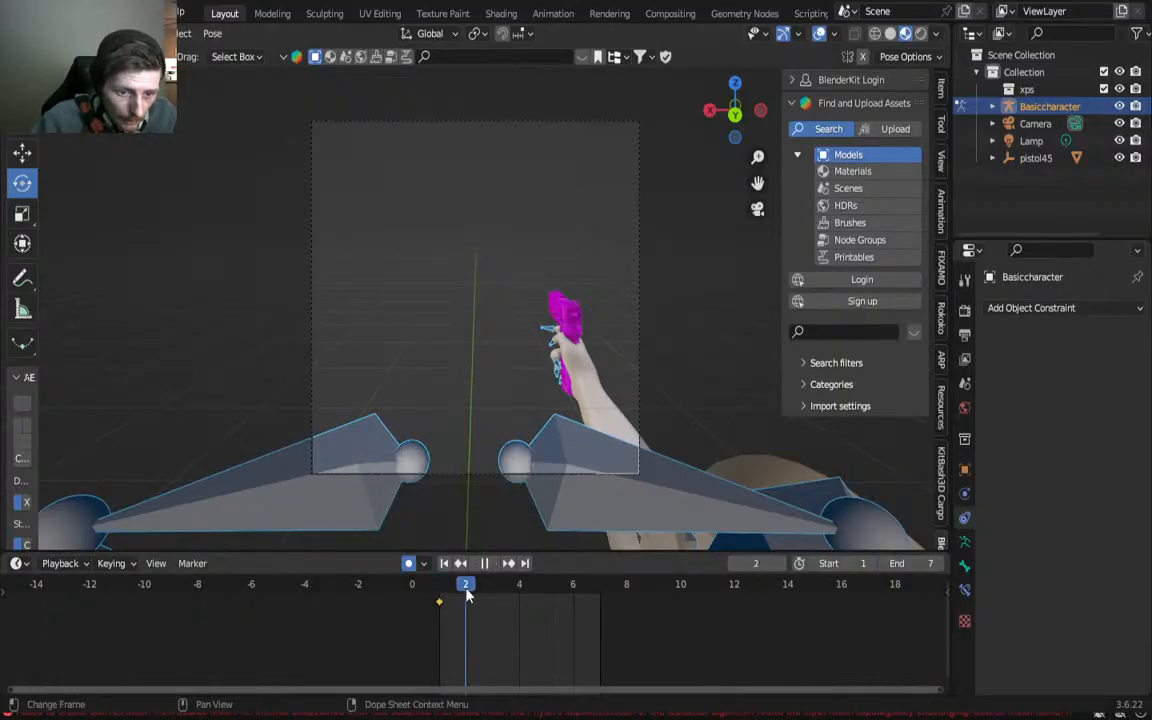
pyautogui.press('space')
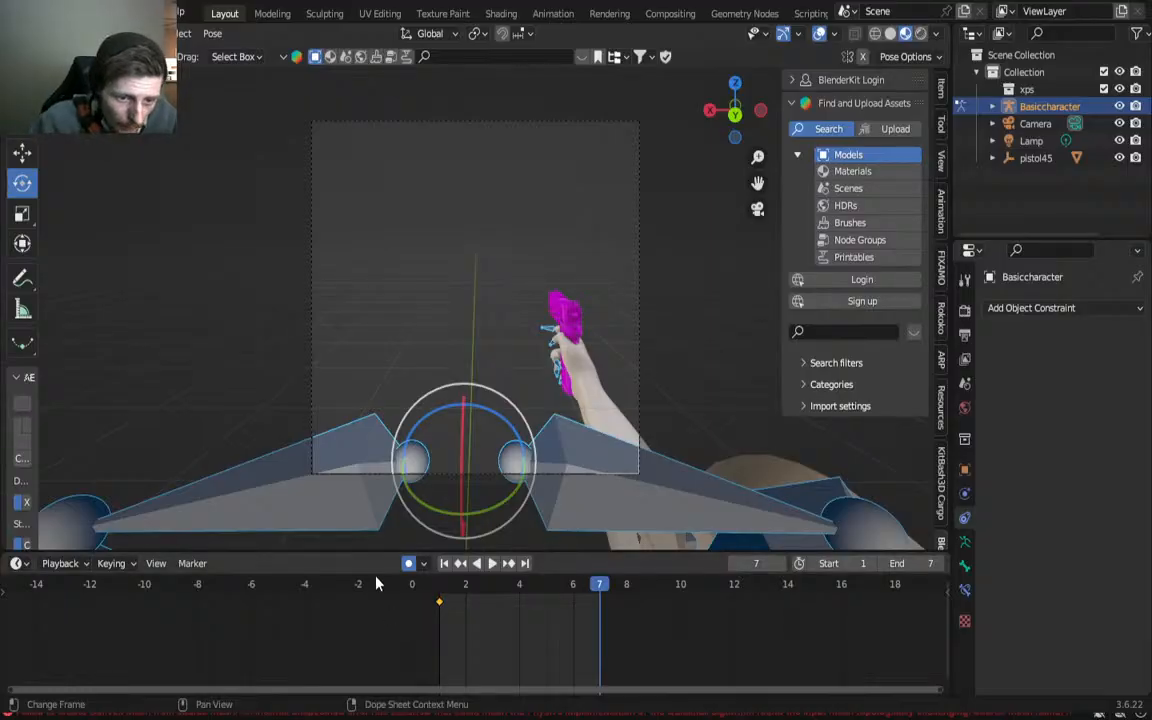
# Step: At frame 7, rotate the right collarbone to swing the pistol arm inward and raise the forearm
pyautogui.click(557, 440)
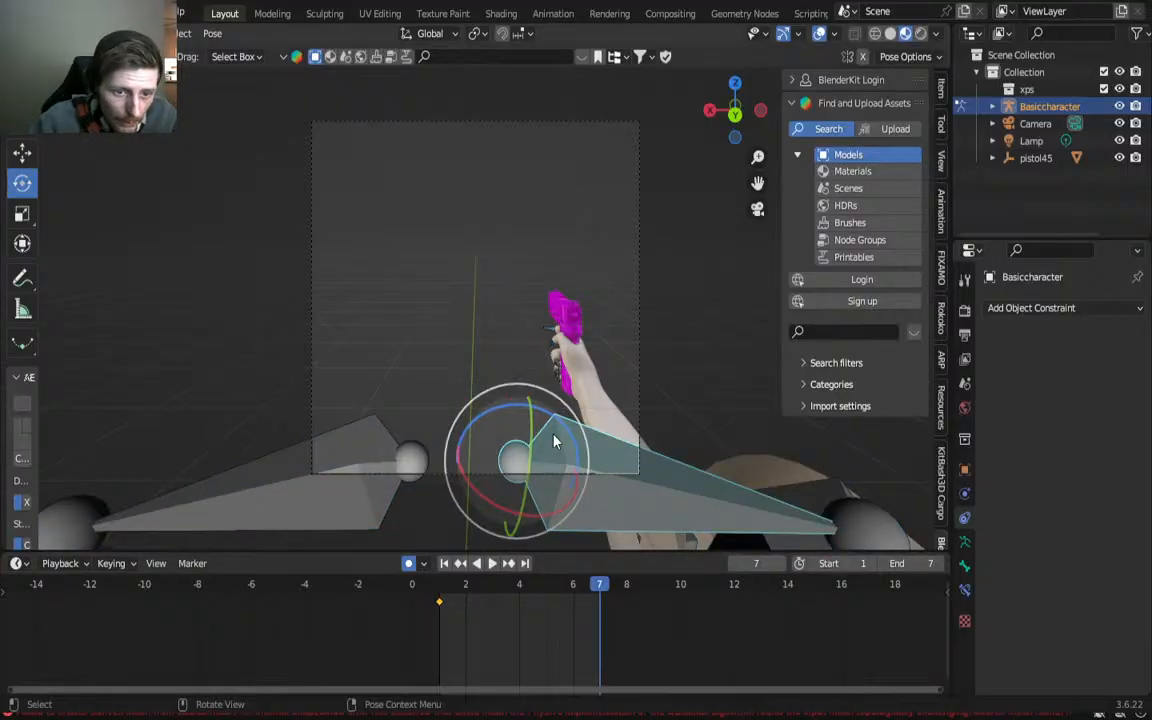
pyautogui.moveTo(496, 498); pyautogui.dragTo(536, 420)
pyautogui.rightClick(501, 509)
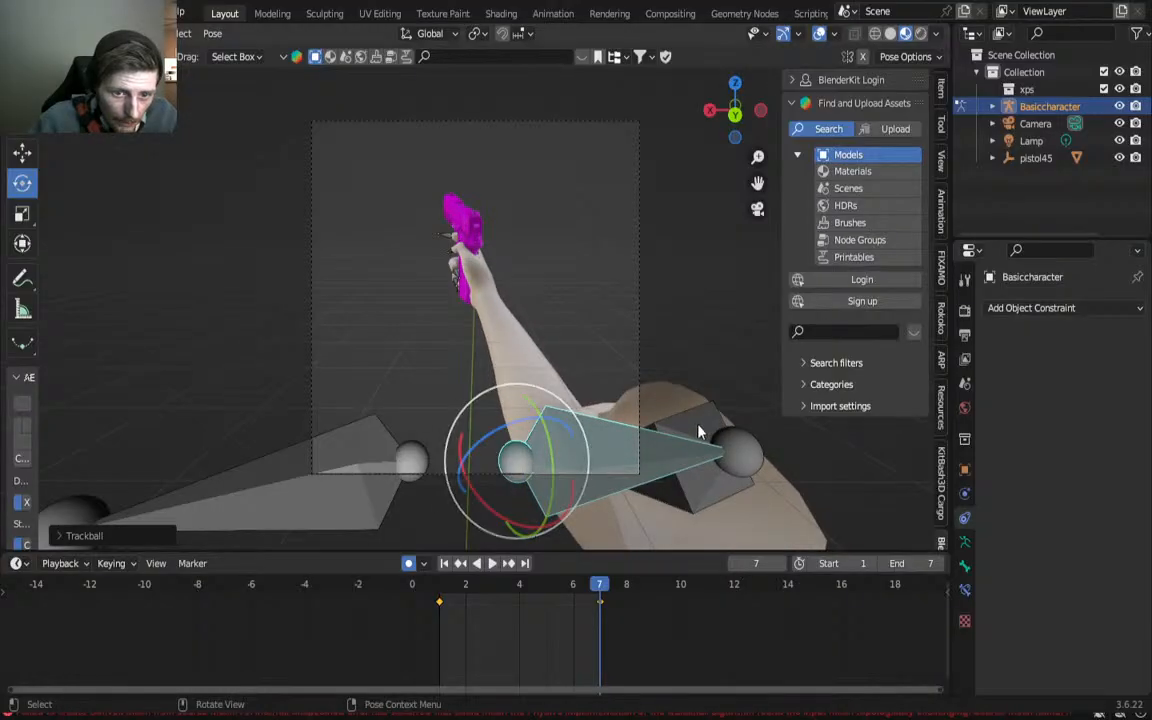
pyautogui.click(531, 385)
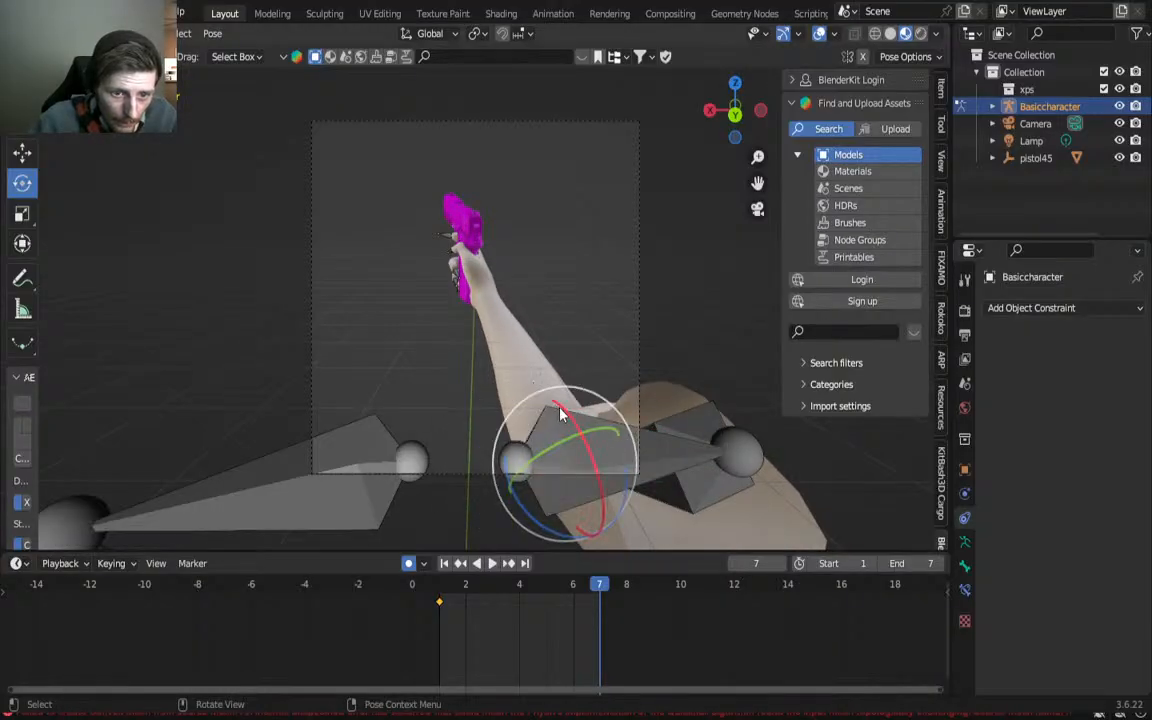
pyautogui.moveTo(562, 411); pyautogui.dragTo(598, 388)
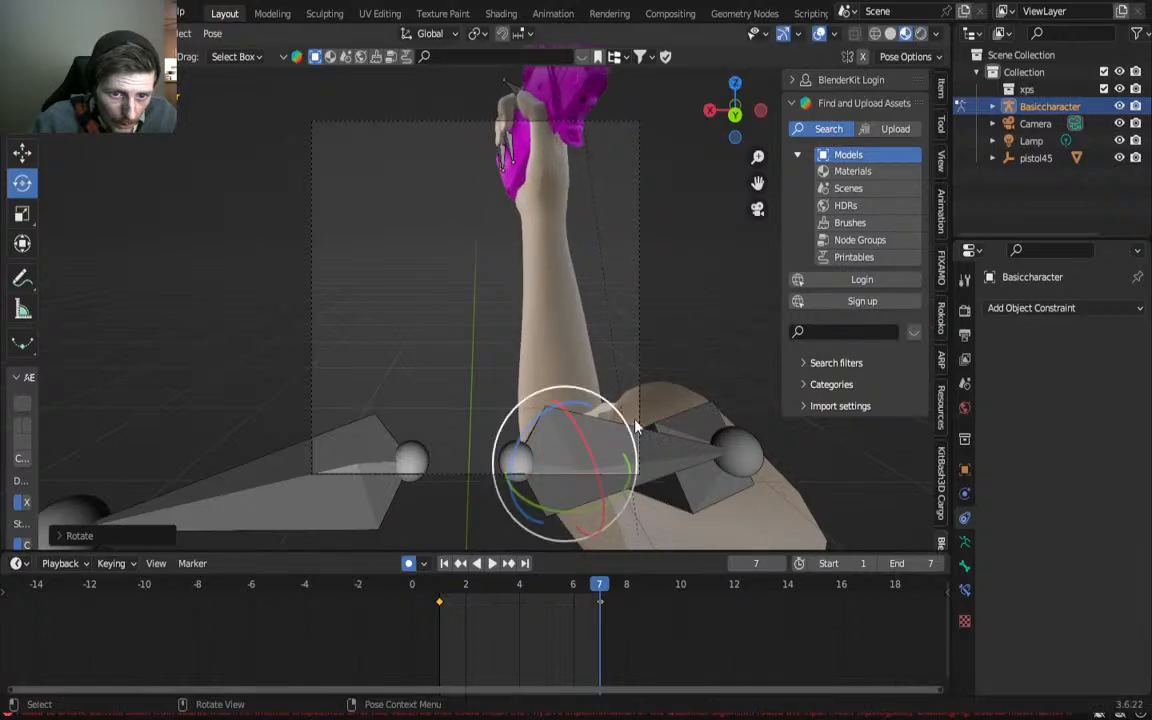
# Step: Rotate the right upper arm and forearm at frame 7 so the pistol points straight ahead
pyautogui.click(695, 418)
pyautogui.moveTo(695, 418); pyautogui.dragTo(714, 377)
pyautogui.click(523, 322)
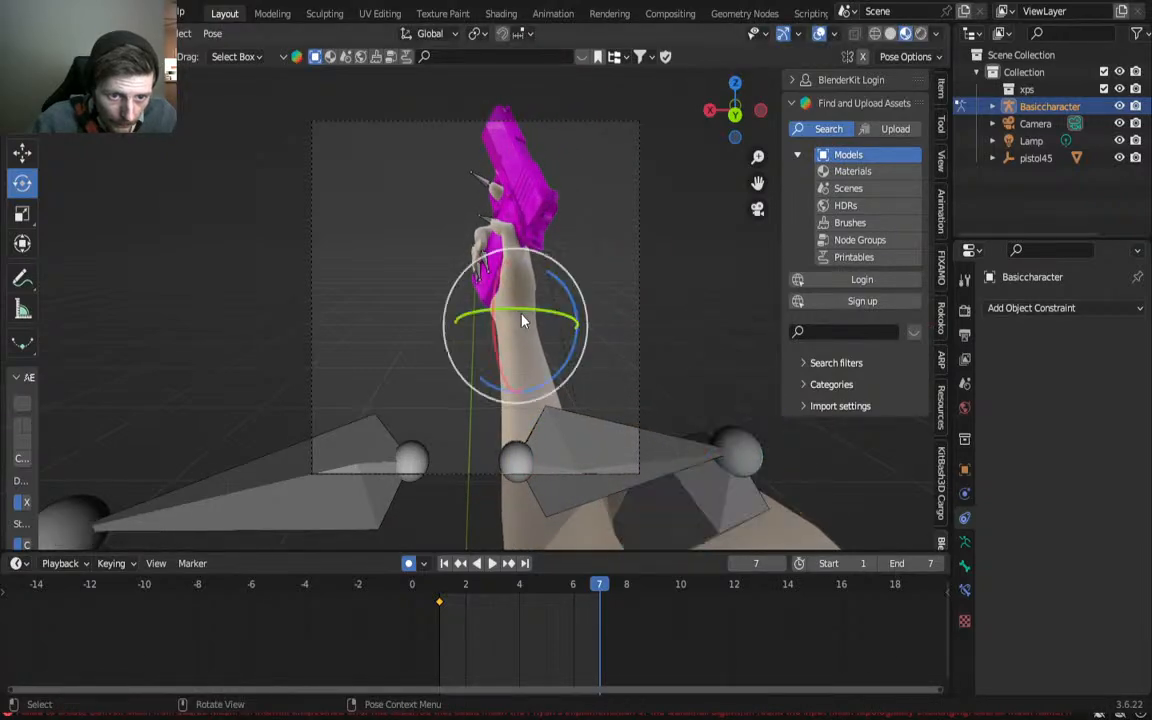
pyautogui.moveTo(523, 322); pyautogui.dragTo(587, 427)
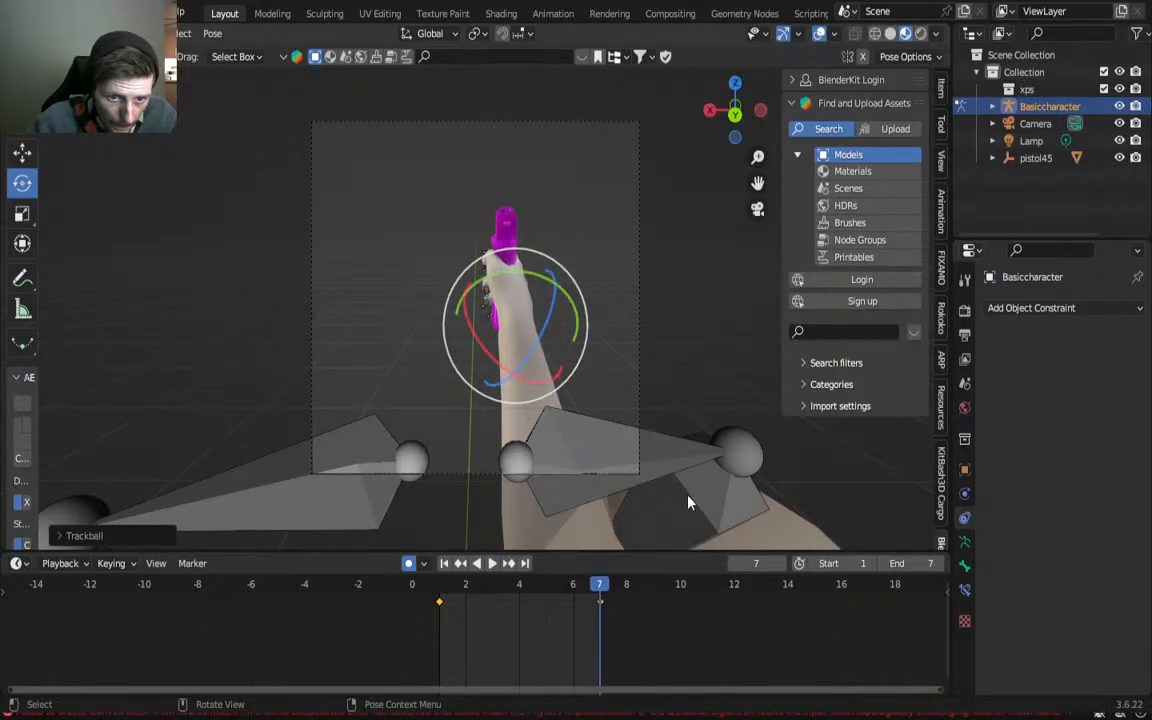
# Step: Fine-tune the upper arm and forearm rotations at frame 7 to centre the pistol in the camera view
pyautogui.click(722, 485)
pyautogui.press('r')
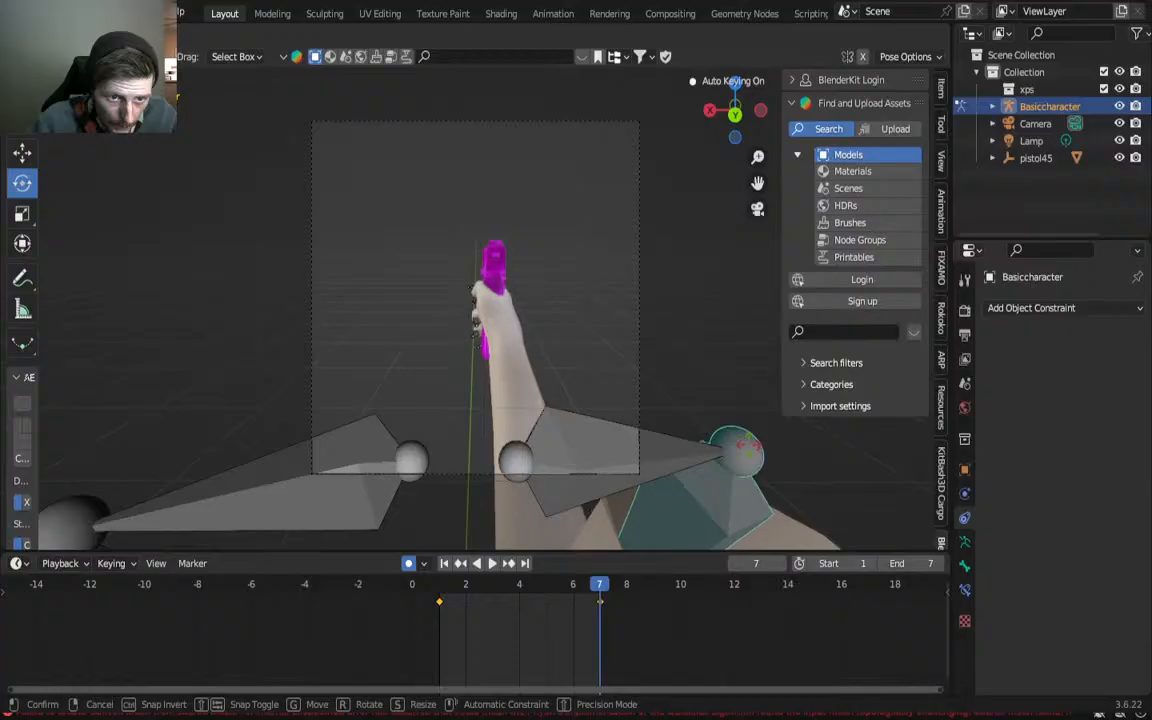
pyautogui.click(750, 445)
pyautogui.click(446, 288)
pyautogui.press('r')
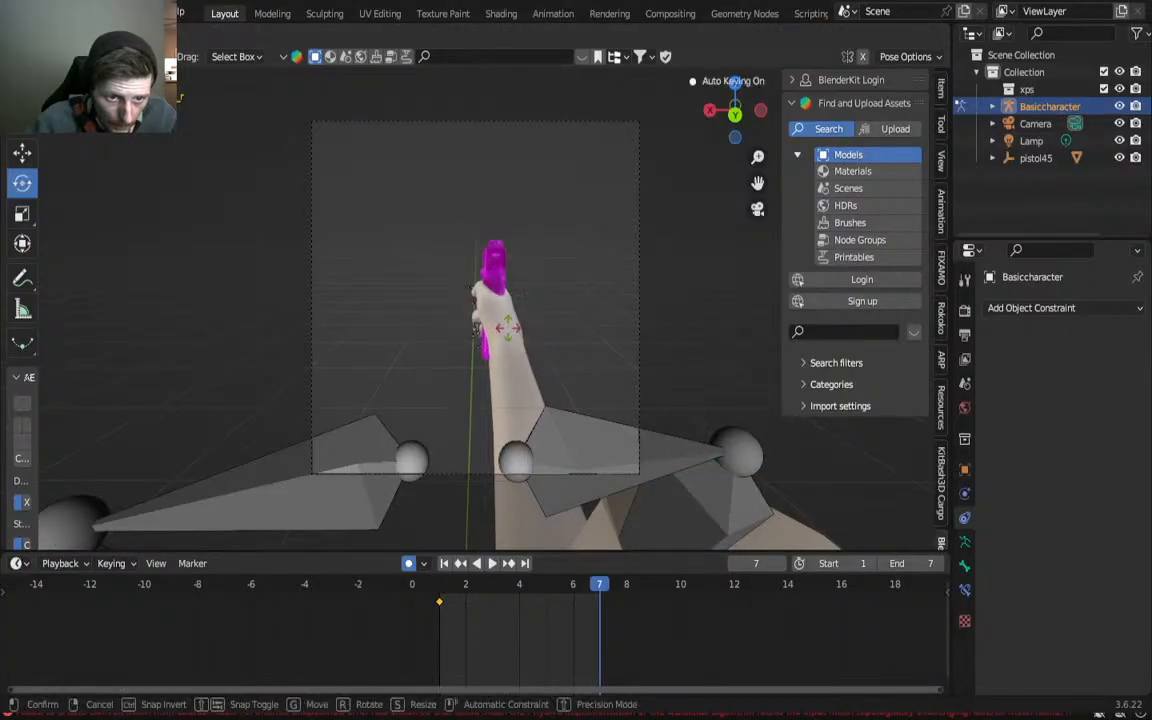
pyautogui.click(458, 301)
pyautogui.press('r')
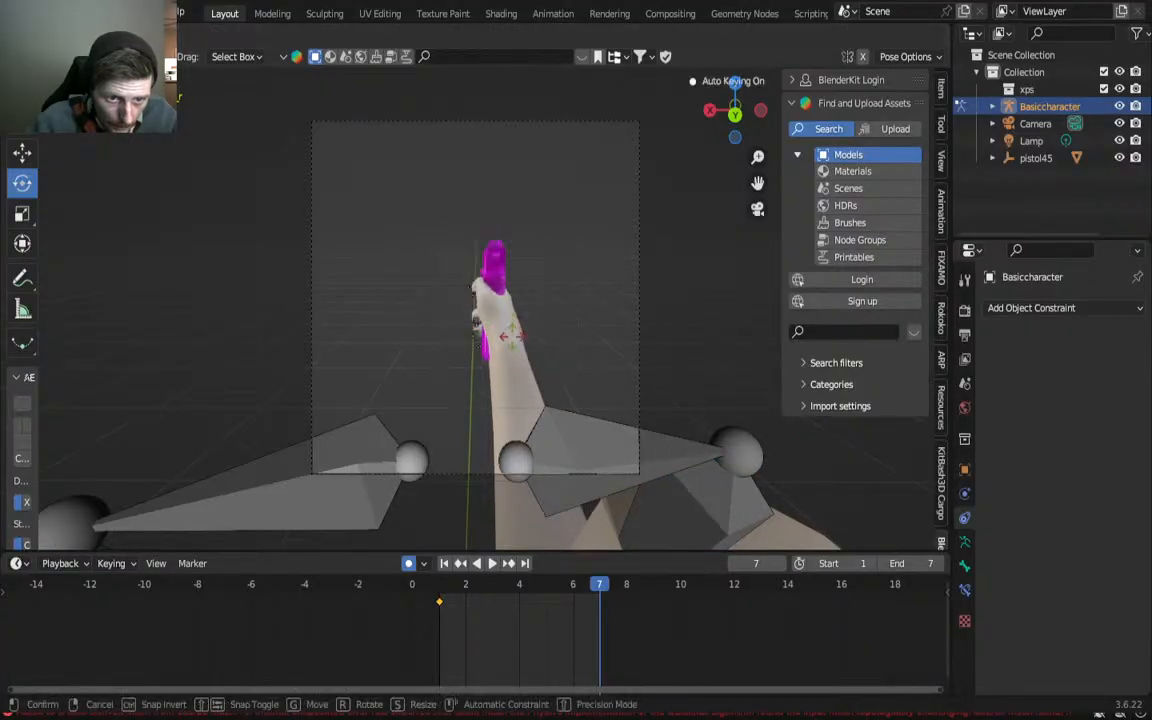
pyautogui.click(459, 295)
pyautogui.press('r')
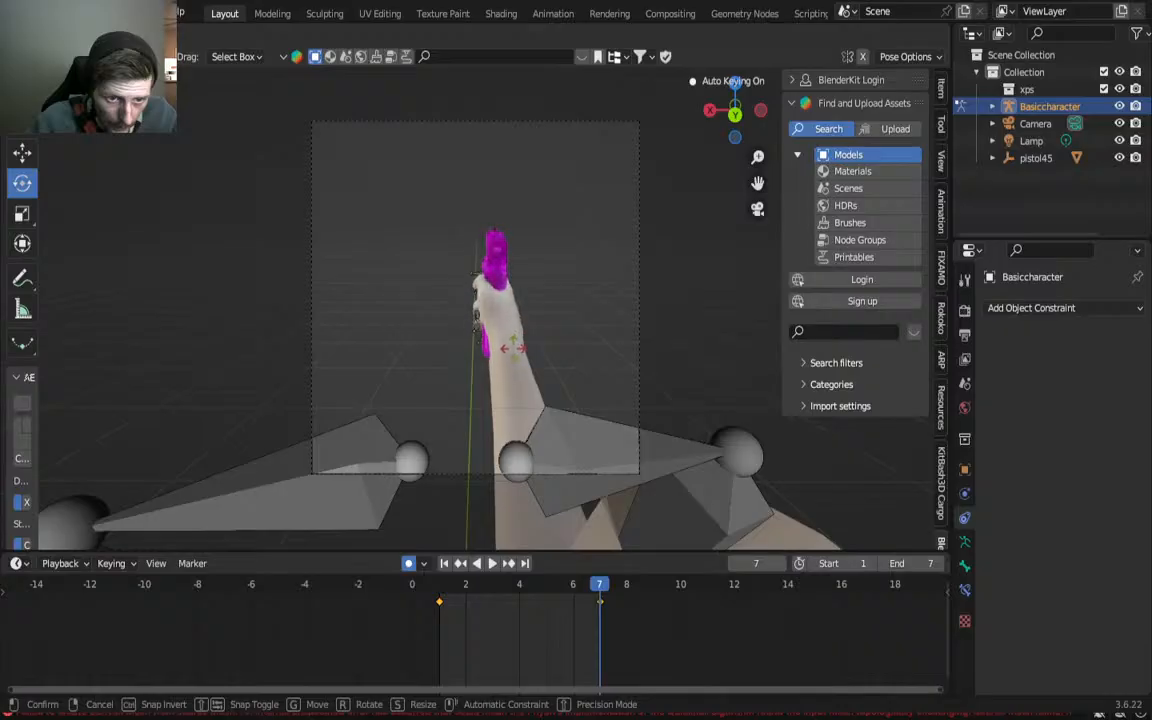
pyautogui.click(470, 483)
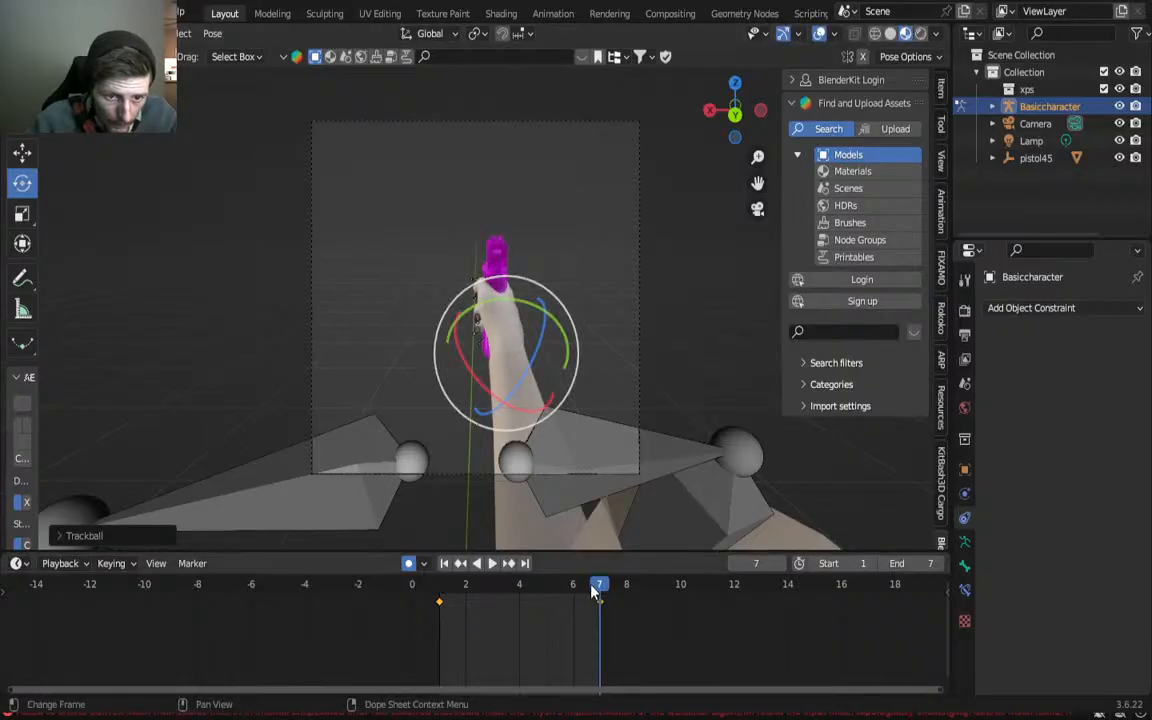
# Step: Set the animation's end frame to 10 and play it to frame 10
pyautogui.moveTo(593, 591)
pyautogui.mouseDown()
pyautogui.moveTo(464, 586)
pyautogui.moveTo(626, 584)
pyautogui.moveTo(441, 581)
pyautogui.moveTo(599, 585)
pyautogui.moveTo(589, 600)
pyautogui.moveTo(447, 587)
pyautogui.moveTo(626, 585)
pyautogui.moveTo(413, 586)
pyautogui.moveTo(453, 597)
pyautogui.moveTo(443, 591)
pyautogui.moveTo(601, 593)
pyautogui.mouseUp()
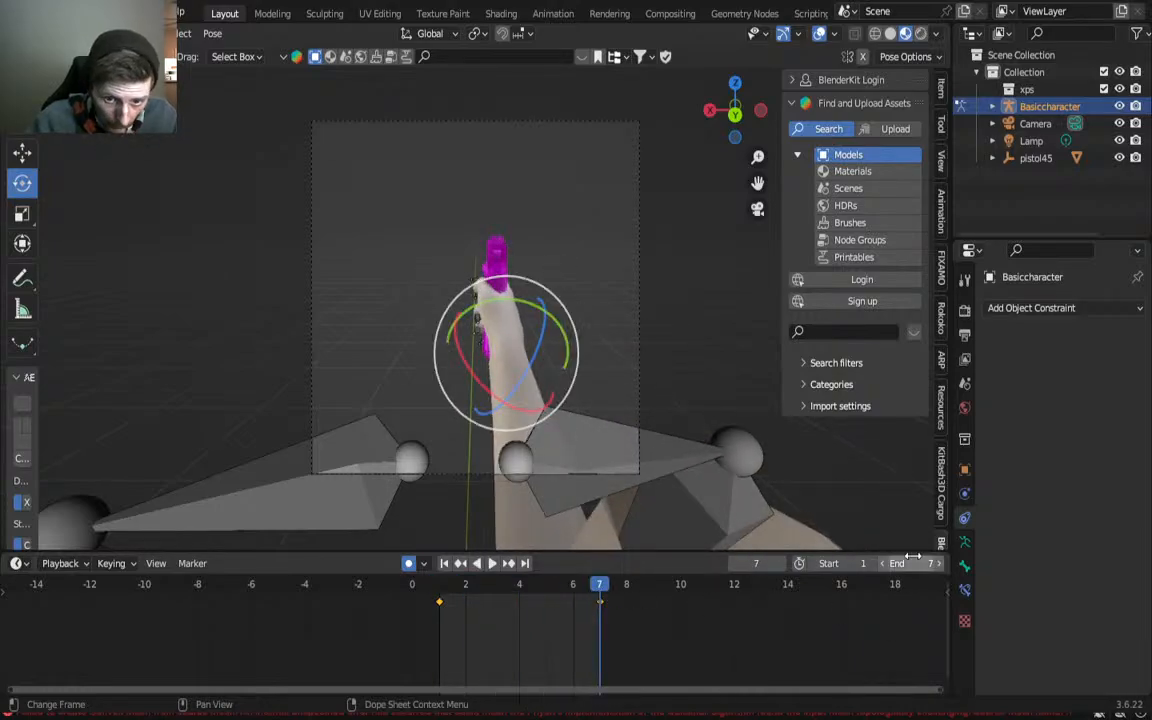
pyautogui.moveTo(912, 561); pyautogui.dragTo(922, 561)
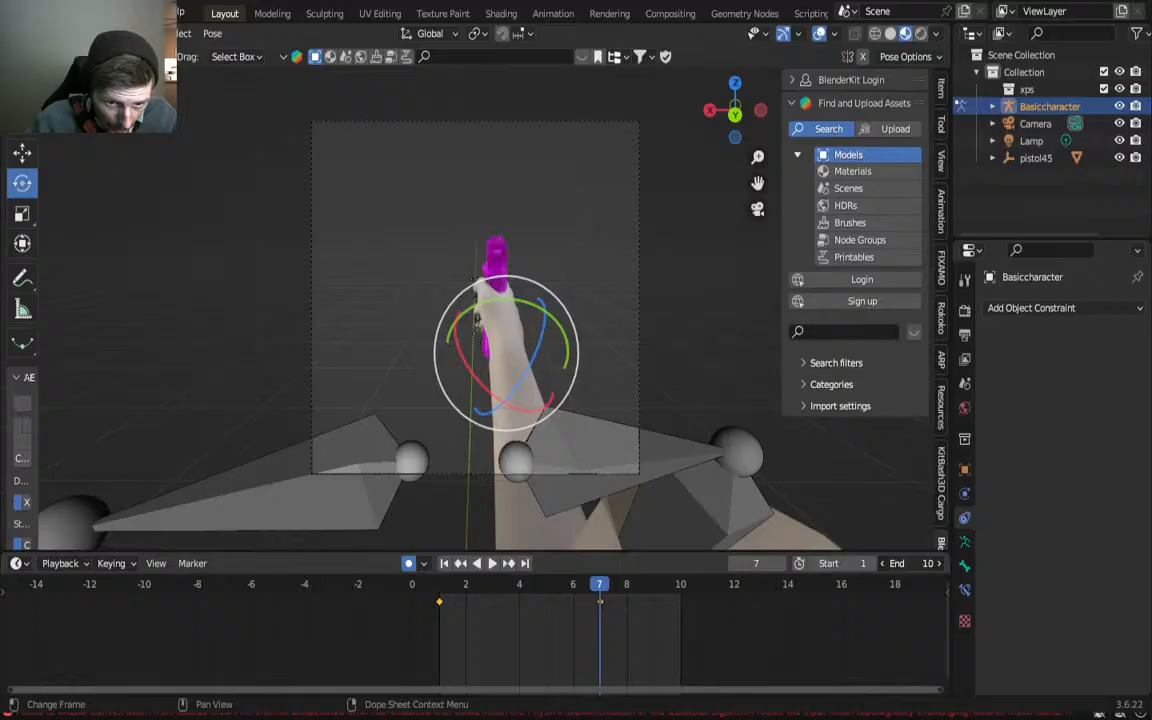
pyautogui.press('space')
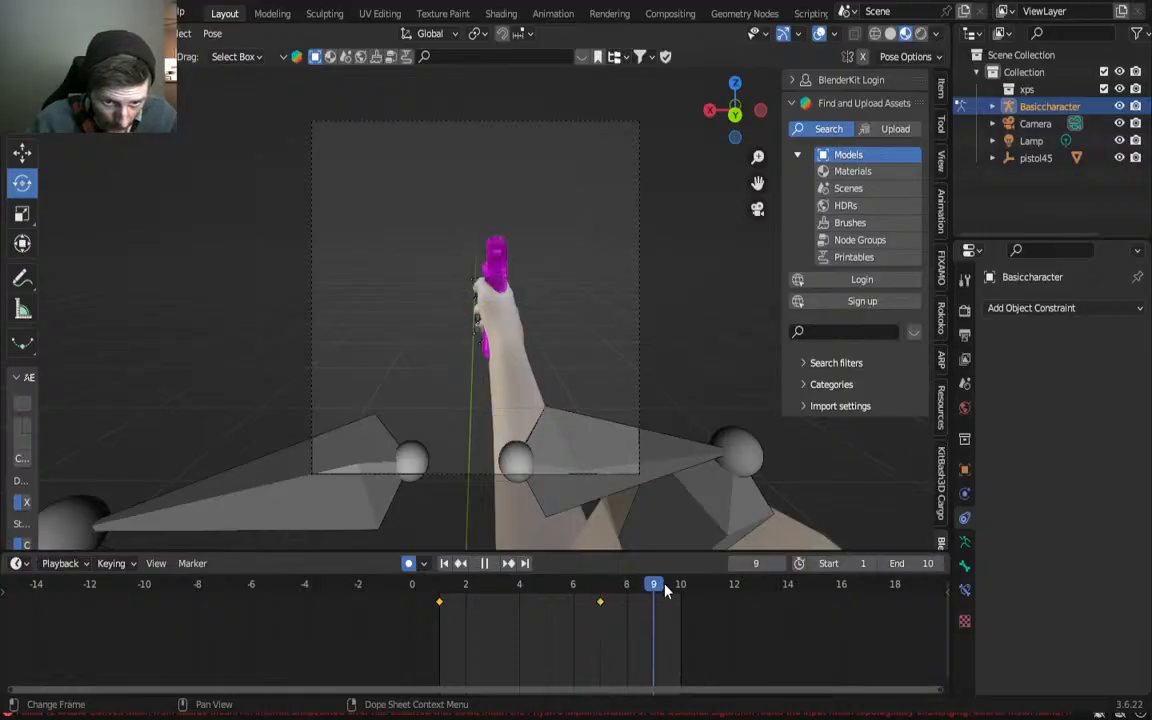
pyautogui.press('space')
# Step: At frame 10, rotate the right forearm upward to raise the pistol, checking it from the side and through the camera
pyautogui.moveTo(589, 401); pyautogui.dragTo(428, 390, button='middle')
pyautogui.click(433, 428)
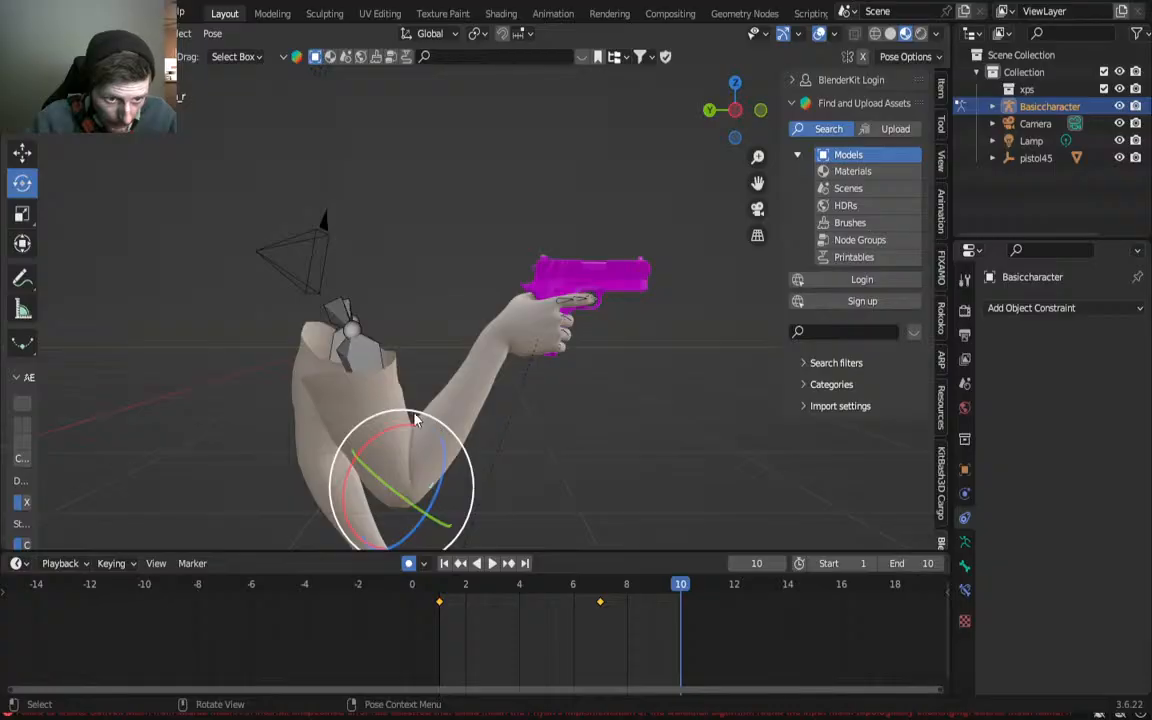
pyautogui.moveTo(433, 428); pyautogui.dragTo(430, 363)
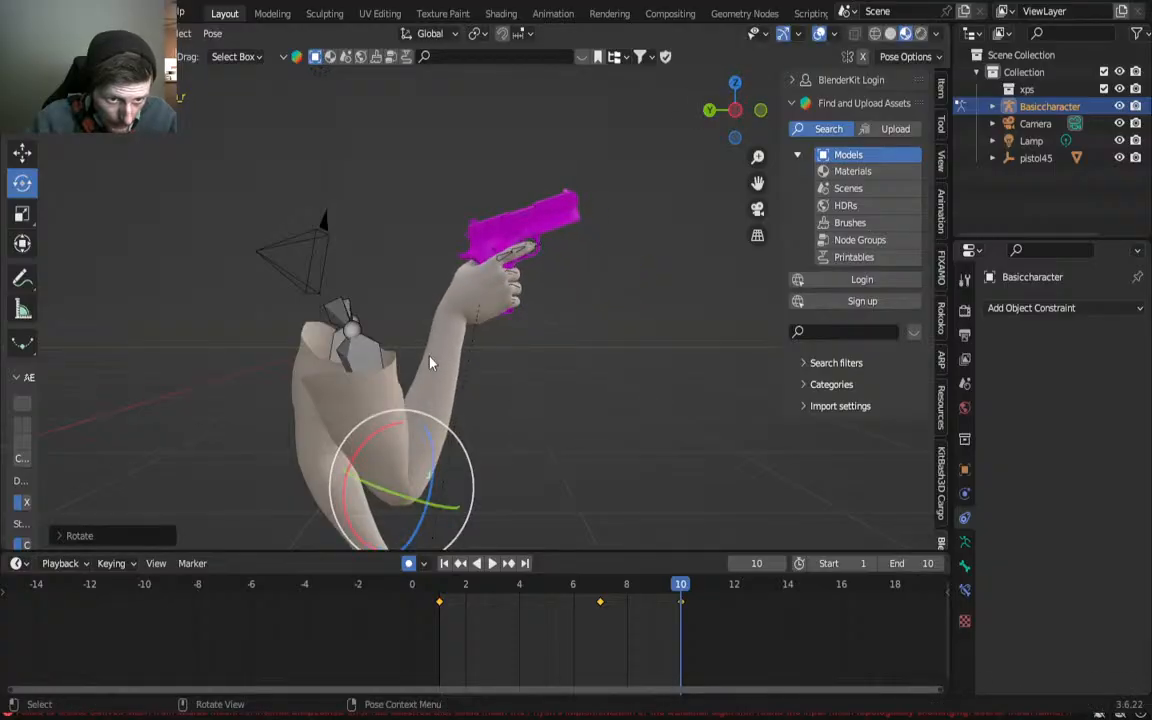
pyautogui.click(474, 300)
pyautogui.moveTo(470, 302); pyautogui.dragTo(437, 287)
pyautogui.press('KP_0')
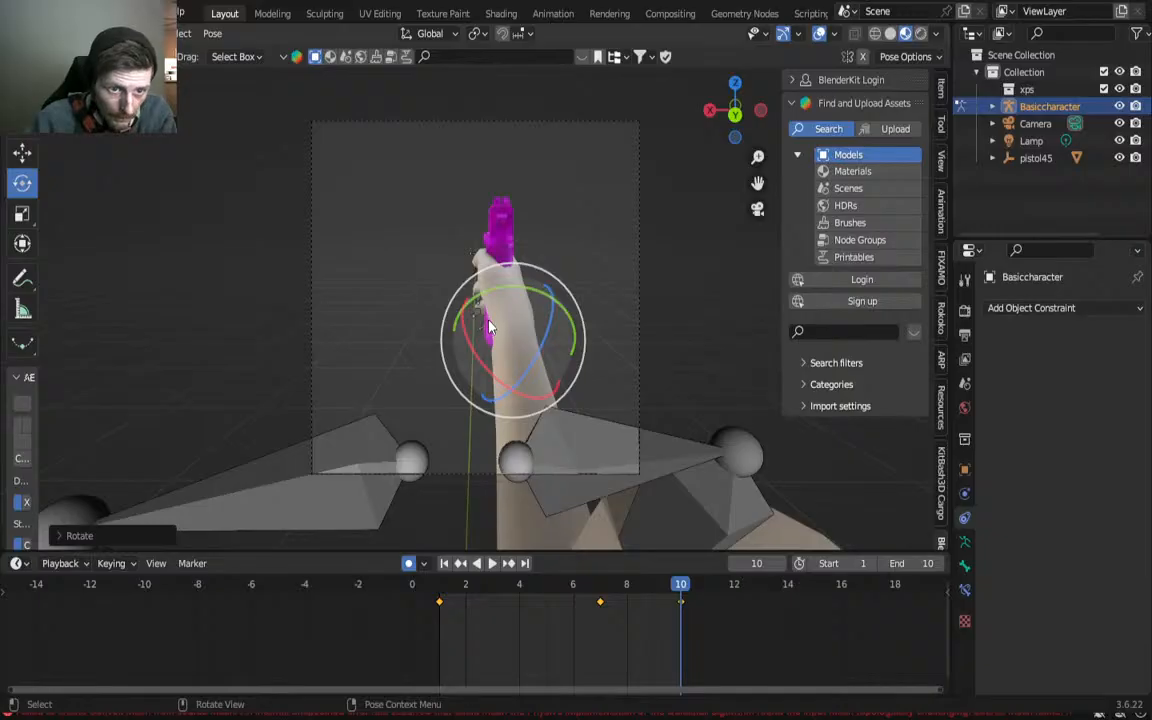
pyautogui.moveTo(488, 326); pyautogui.dragTo(453, 310)
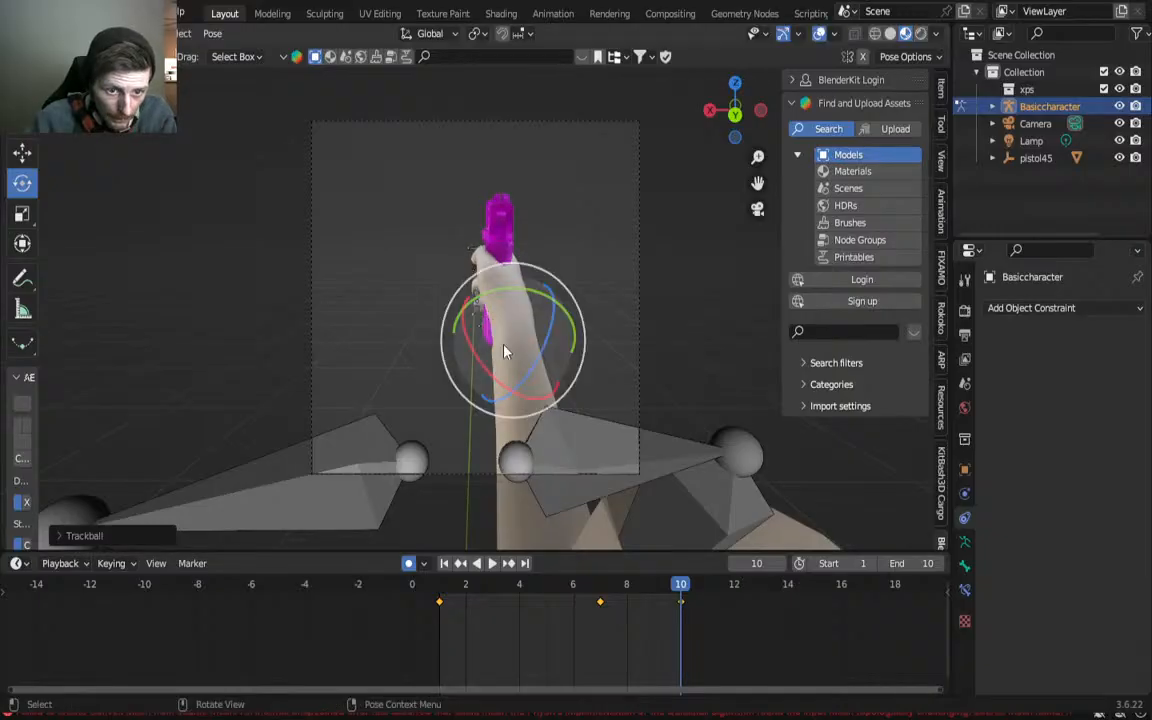
# Step: Adjust the right upper arm and forearm at frame 10 to lower the raised pistol slightly
pyautogui.click(684, 470)
pyautogui.press('g')
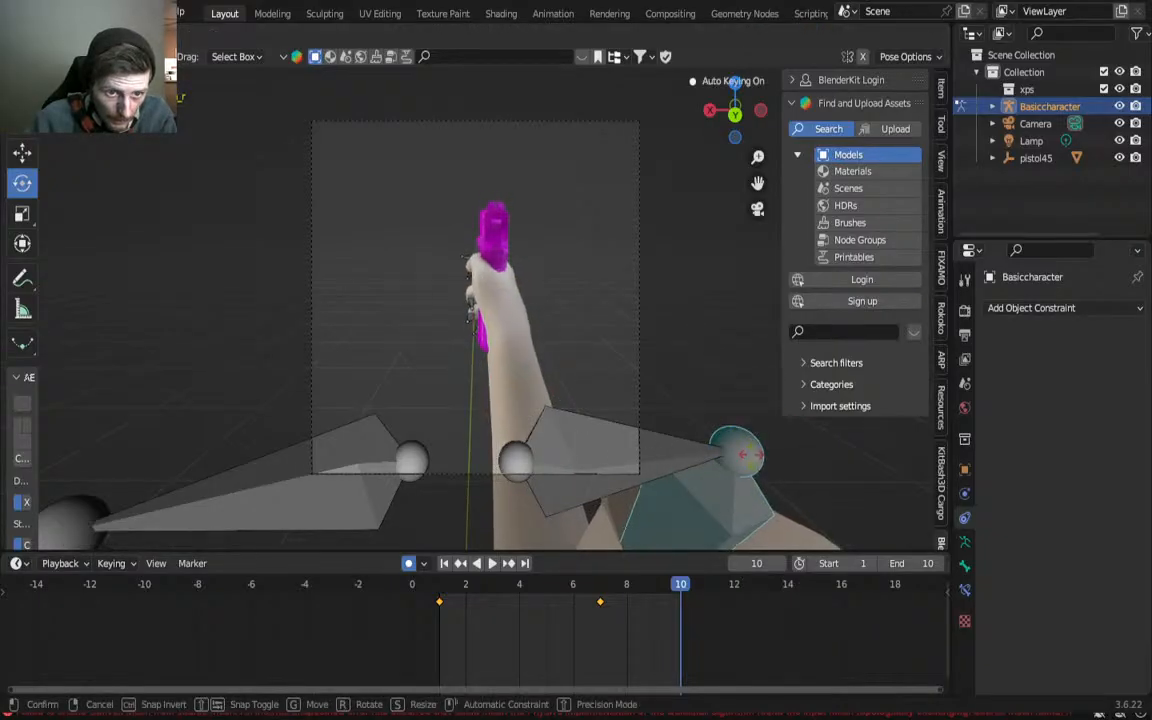
pyautogui.moveTo(751, 455); pyautogui.dragTo(751, 454)
pyautogui.click(510, 336)
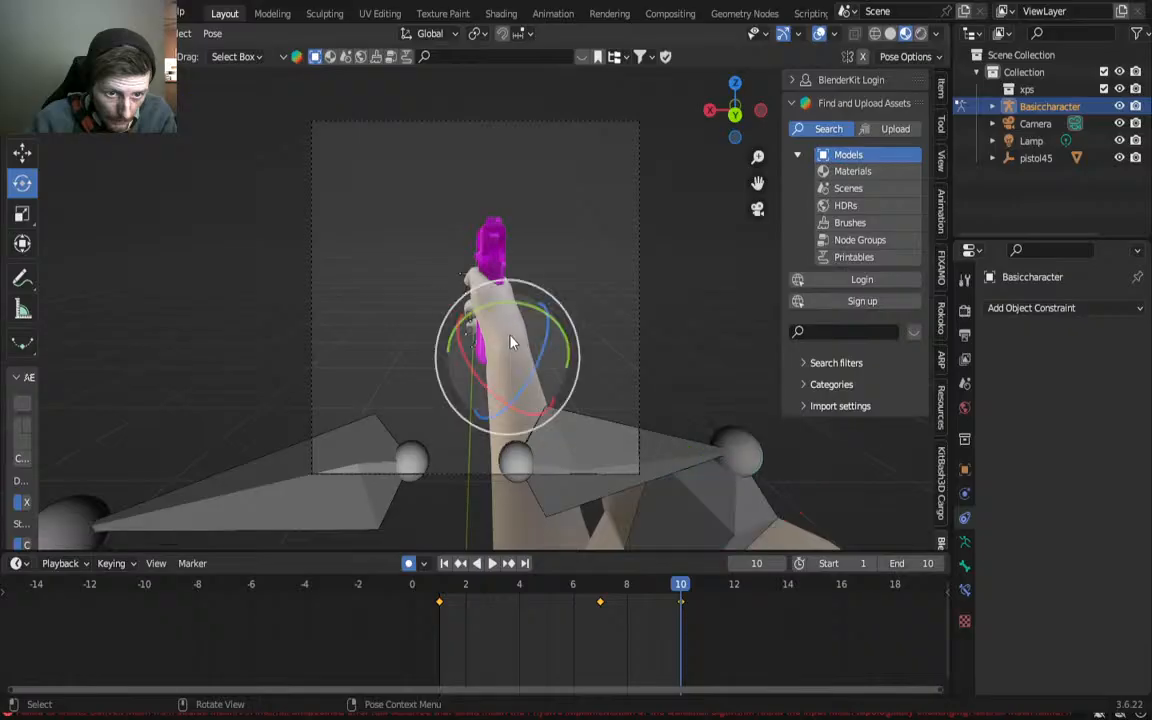
pyautogui.moveTo(510, 342)
pyautogui.mouseDown()
pyautogui.moveTo(525, 335)
pyautogui.moveTo(505, 345)
pyautogui.mouseUp()
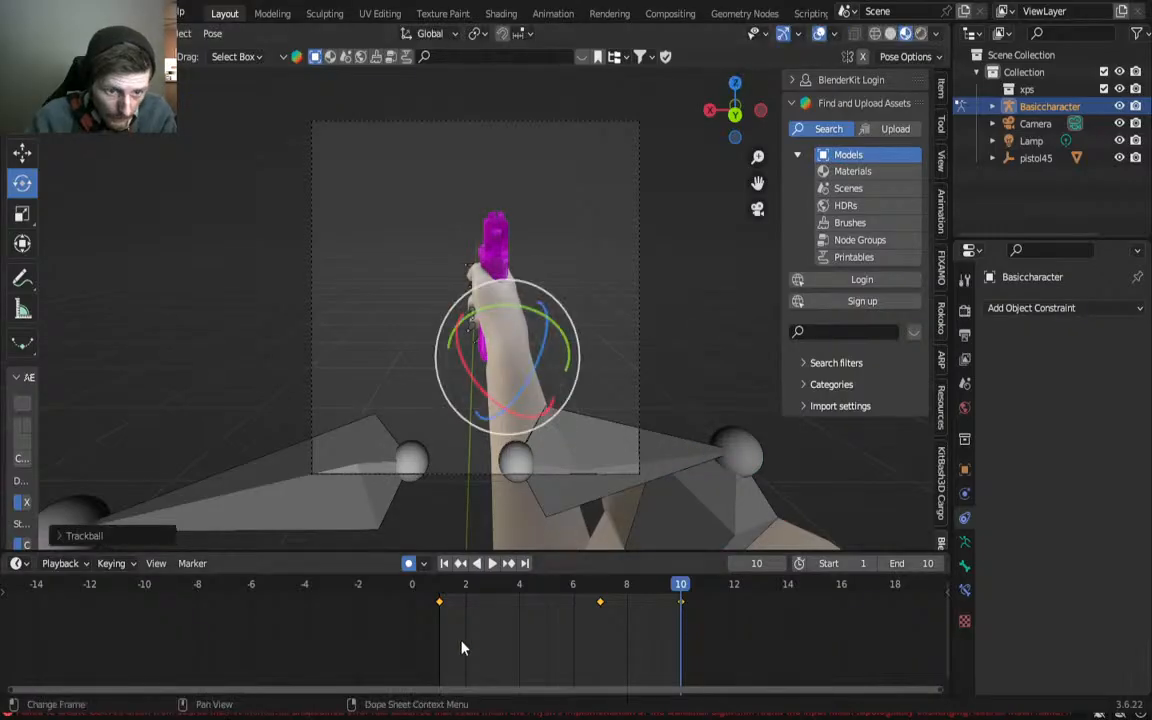
# Step: Play the animation with the added frame 10 pose and stop it
pyautogui.press('space')
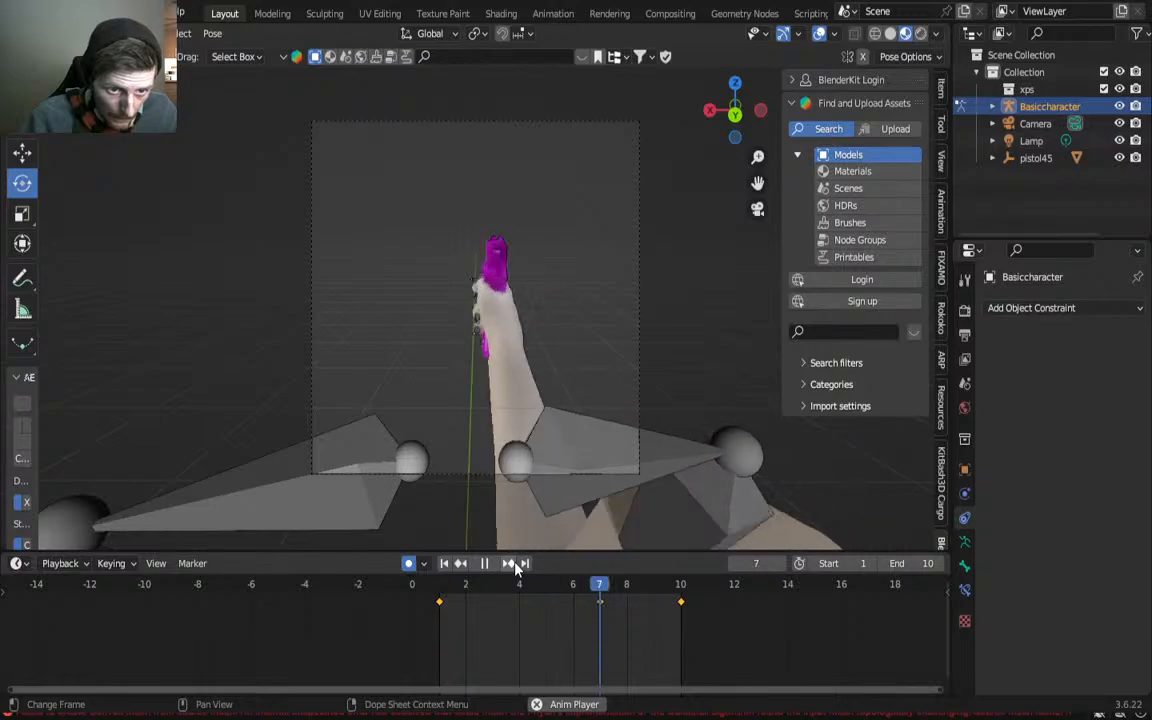
pyautogui.press('space')
pyautogui.press('space')
pyautogui.press('space')
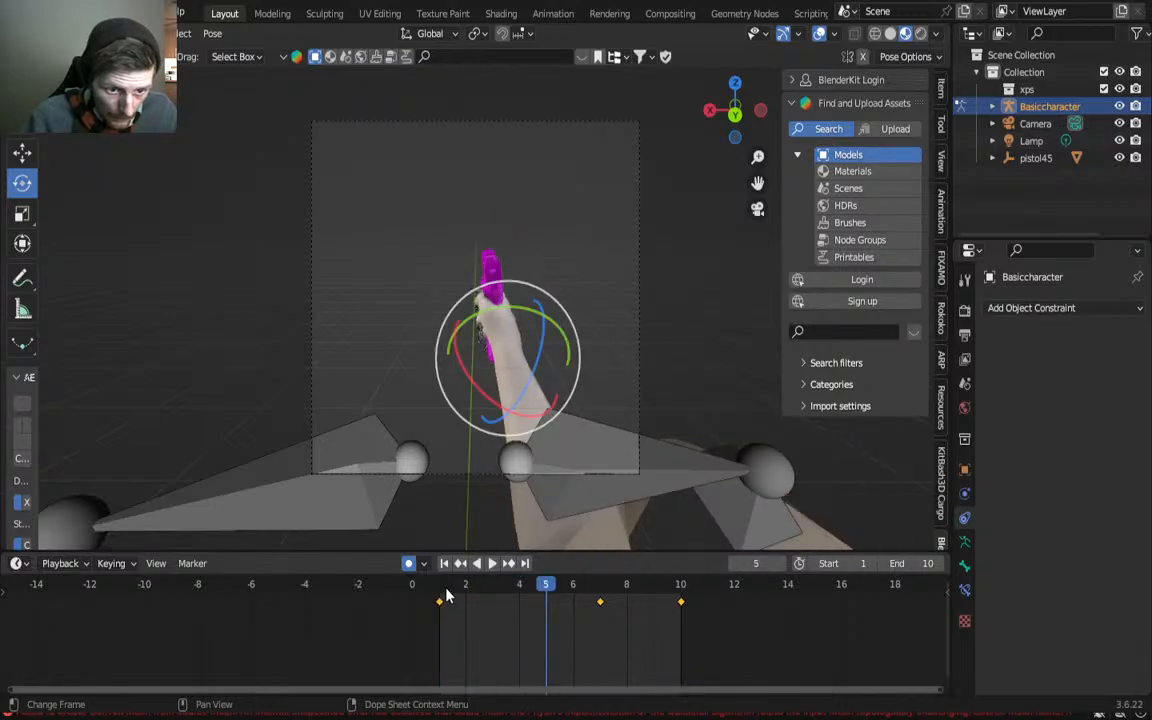
# Step: Undo the frame 10 arm poses and the end frame extension
pyautogui.moveTo(447, 596); pyautogui.dragTo(587, 582)
pyautogui.hotkey('ctrl', 'z')
pyautogui.hotkey('ctrl', 'z')
pyautogui.hotkey('ctrl', 'z')
pyautogui.hotkey('ctrl', 'z')
pyautogui.hotkey('ctrl', 'z')
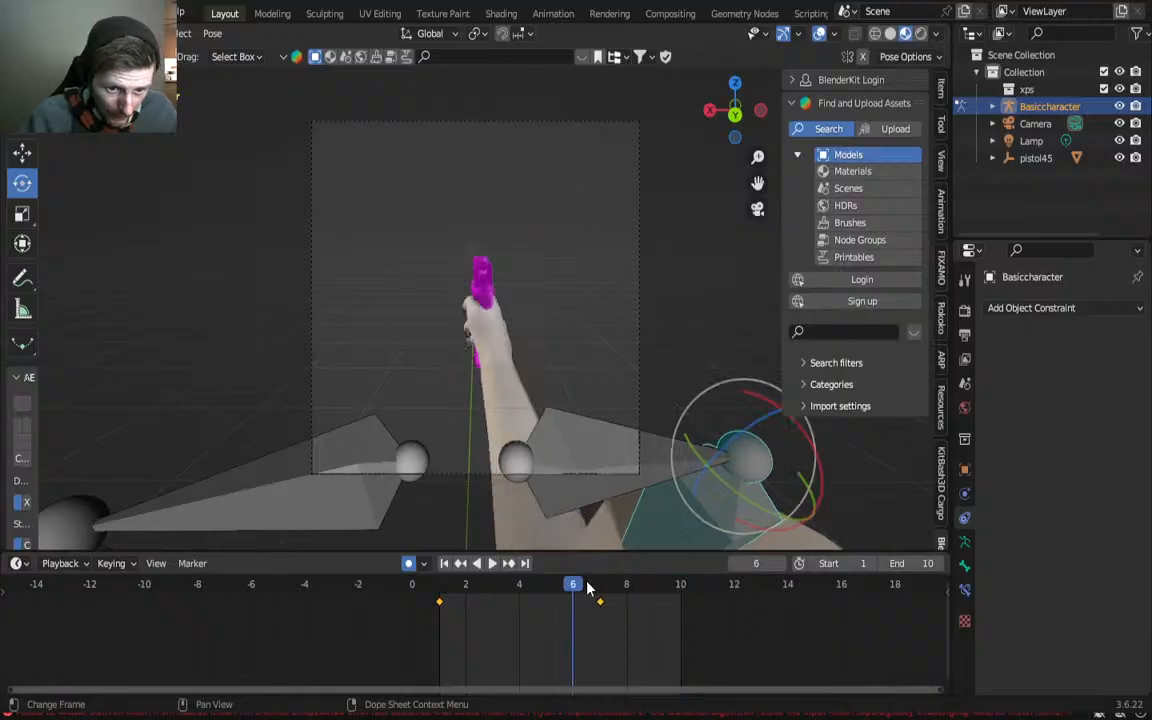
pyautogui.press('space')
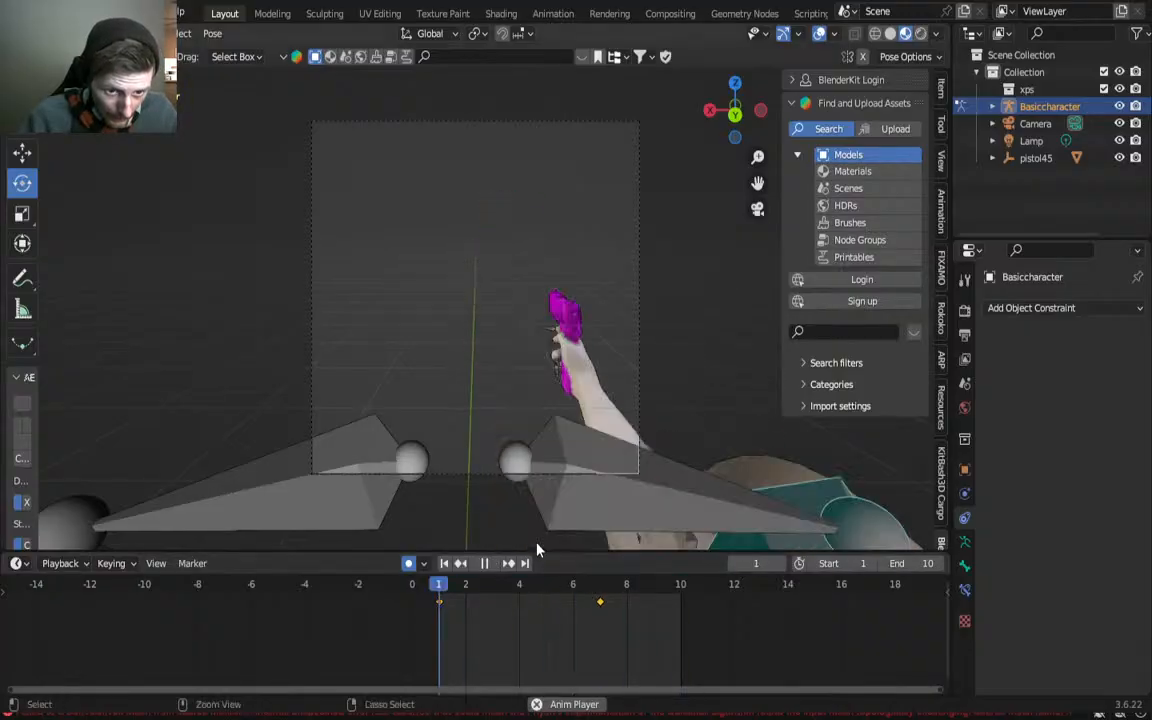
pyautogui.press('space')
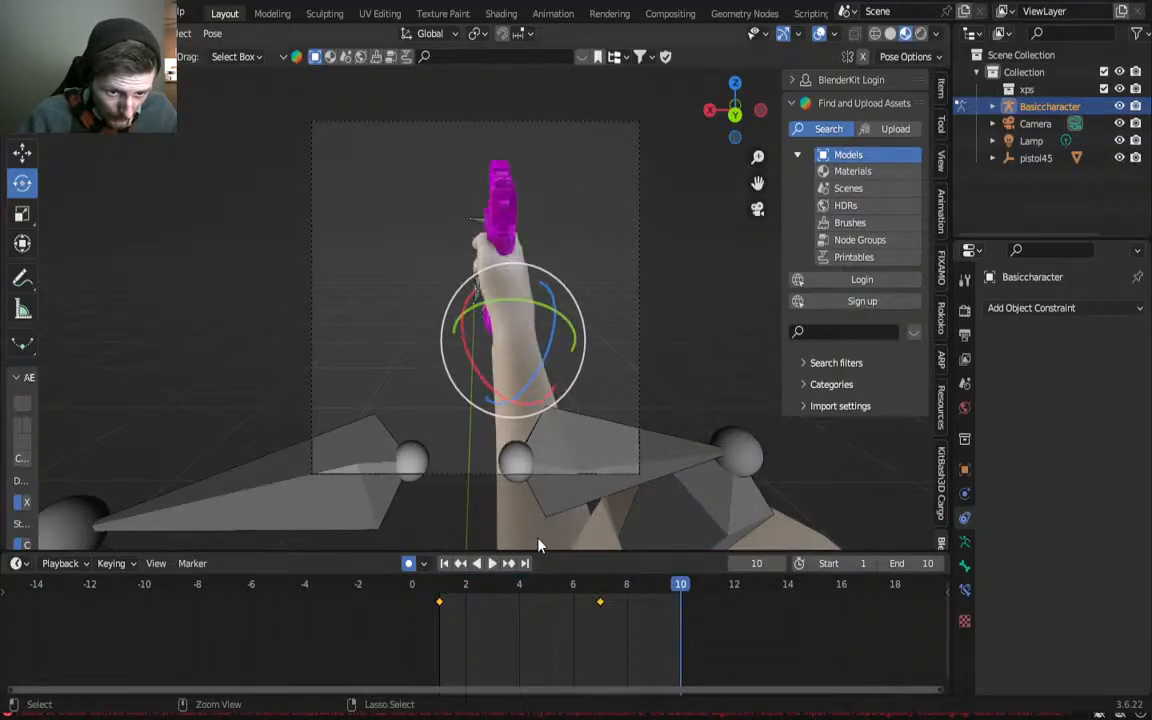
pyautogui.press('Down')
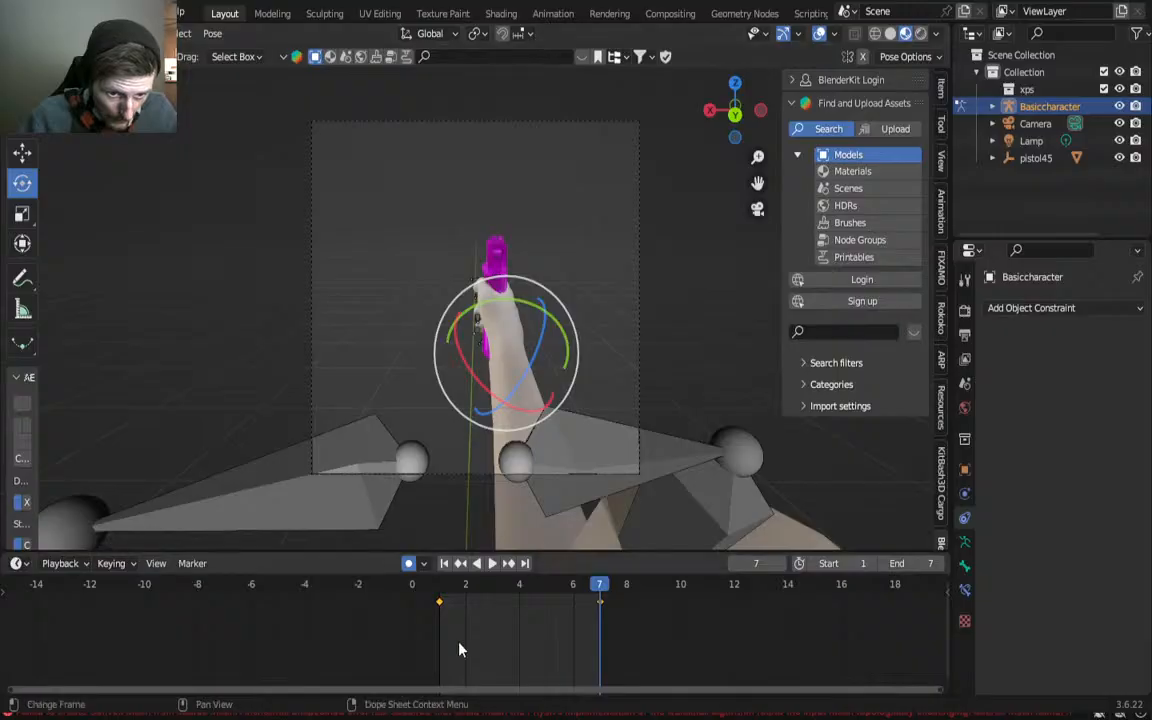
# Step: Play the animation over frames 1 to 7 and return to frame 1
pyautogui.press('space')
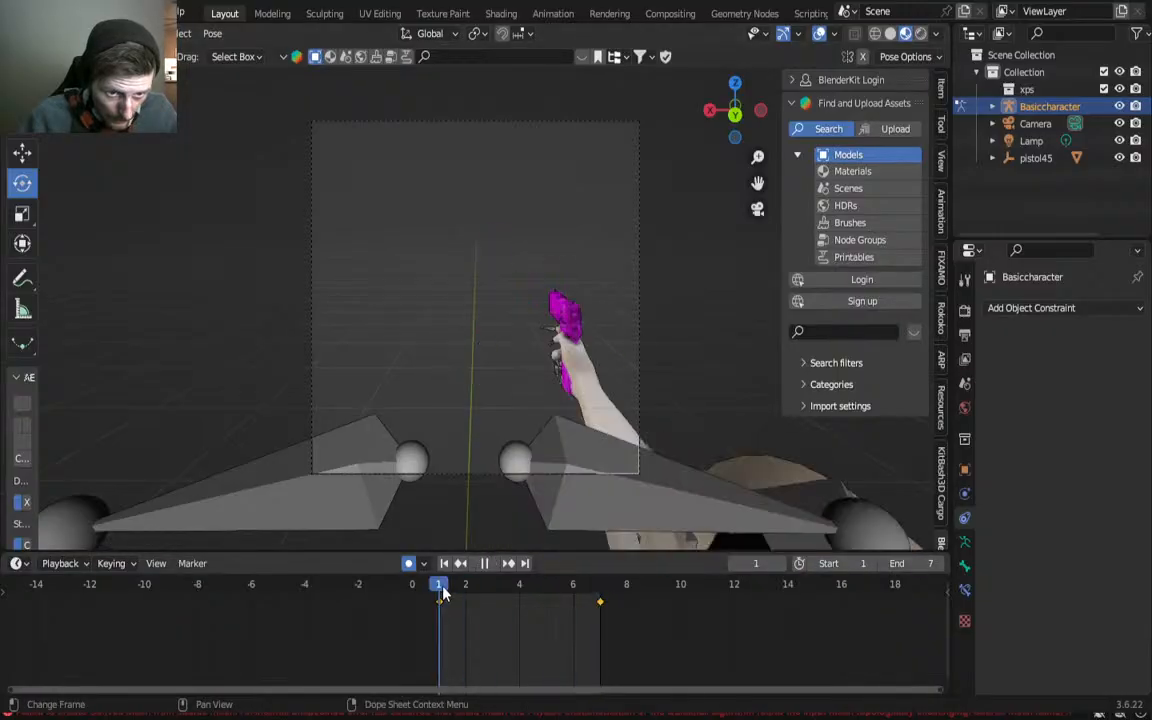
pyautogui.press('Escape')
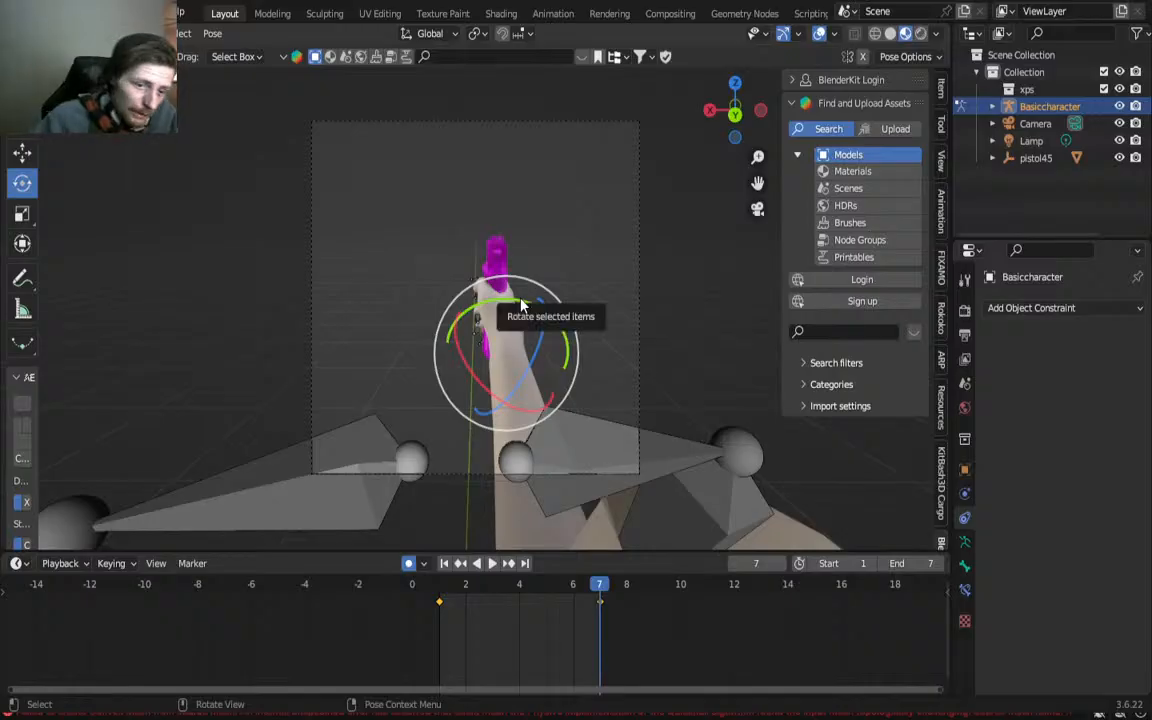
pyautogui.click(440, 588)
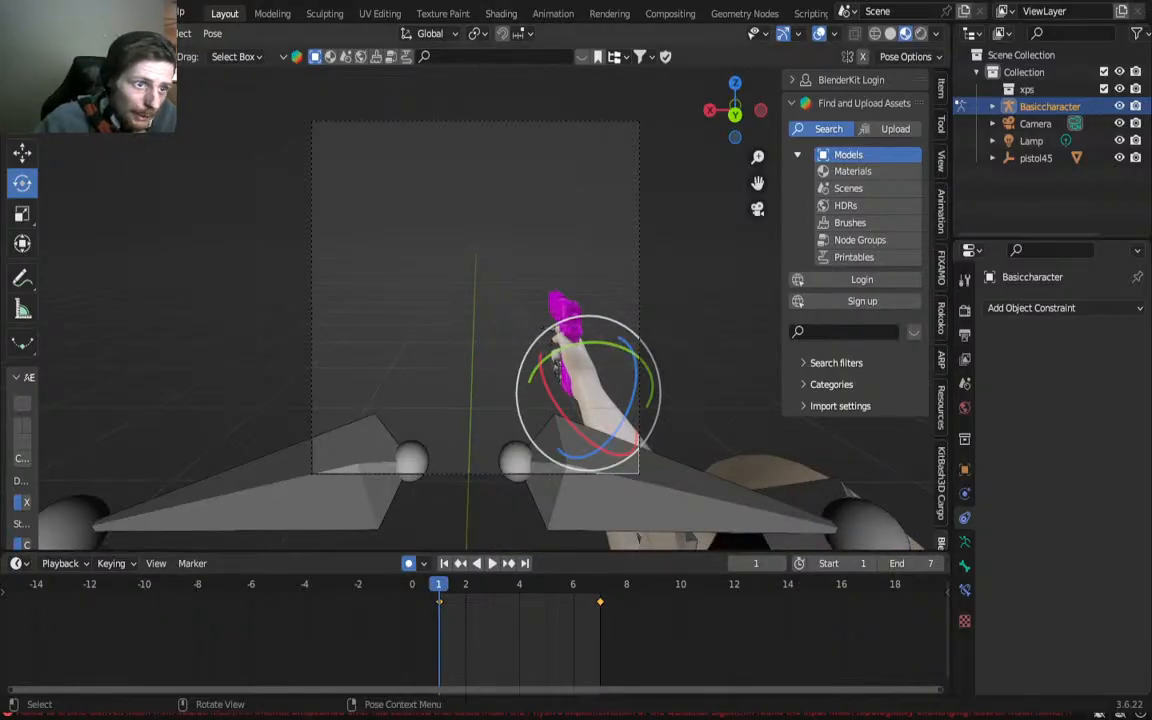
# Step: Switch the Basiccharacter armature to Object Mode
pyautogui.click(72, 70)
pyautogui.click(75, 34)
pyautogui.click(72, 53)
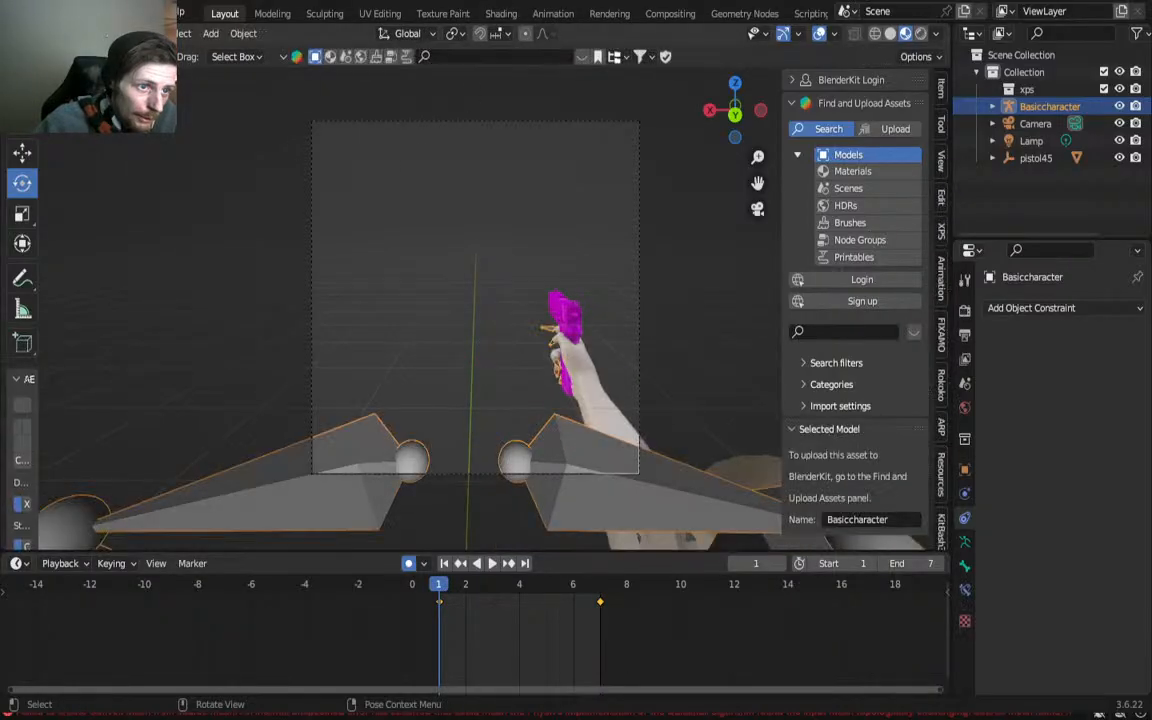
# Step: Select the camera and record its starting position at frame 1 by confirming a slight walk-navigation adjustment
pyautogui.click(316, 175)
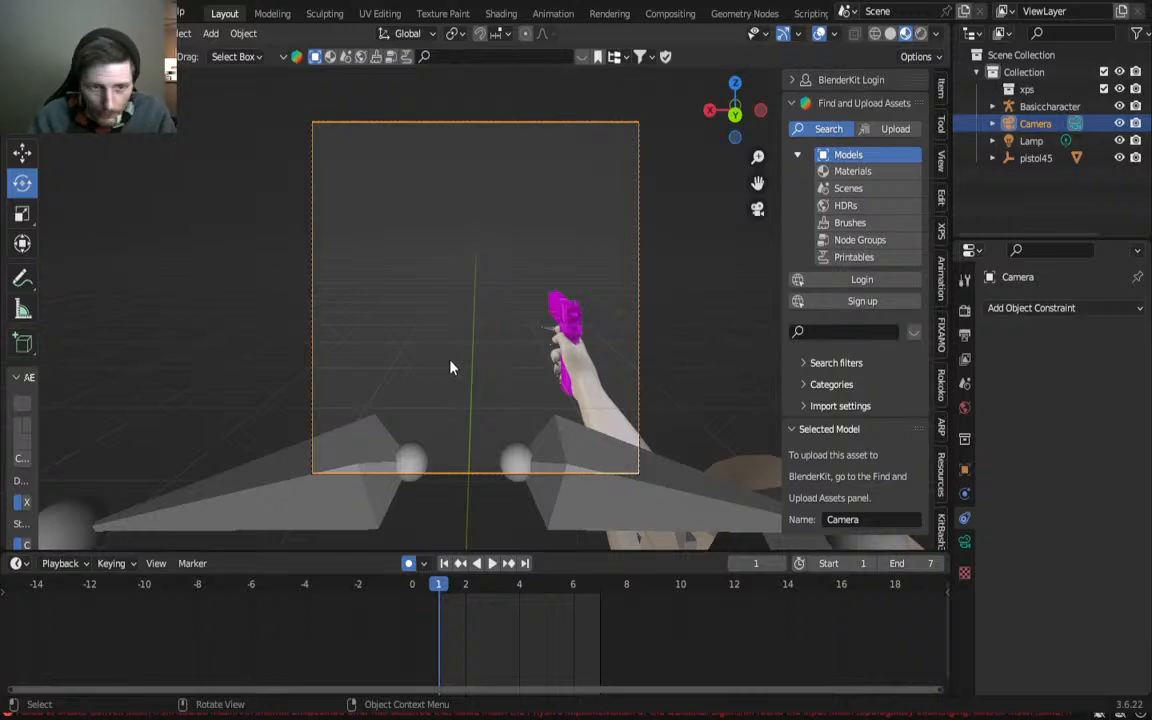
pyautogui.hotkey('shift', '`')
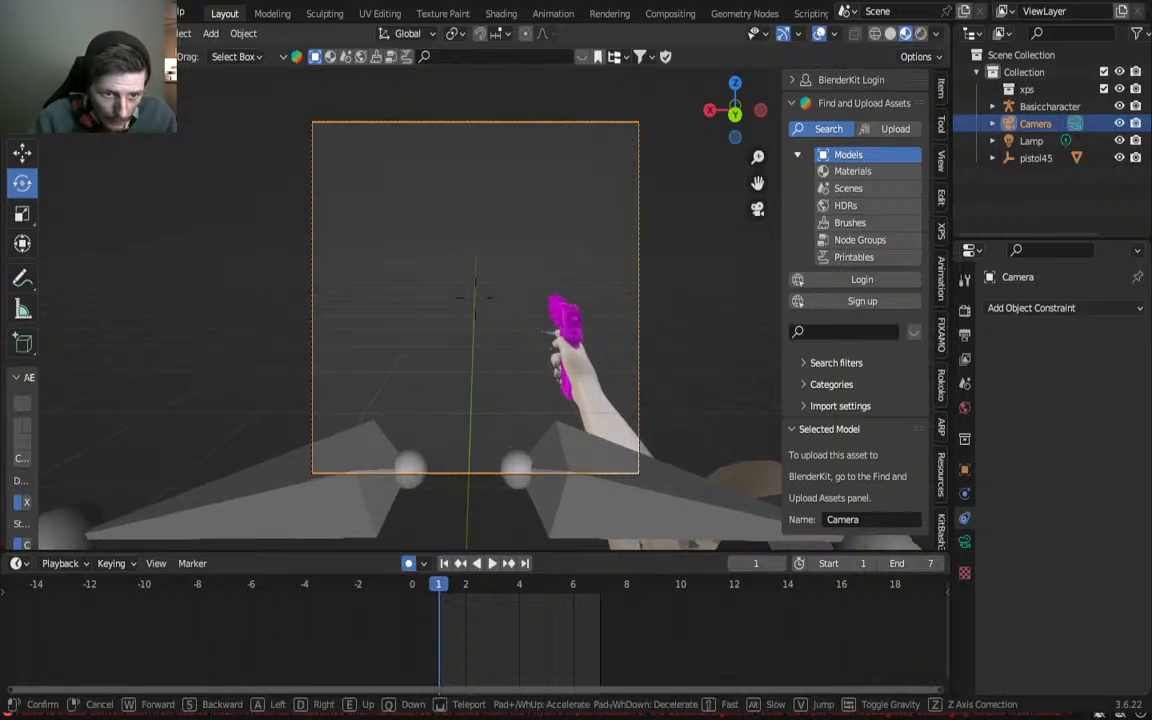
pyautogui.click(486, 333)
pyautogui.press('space')
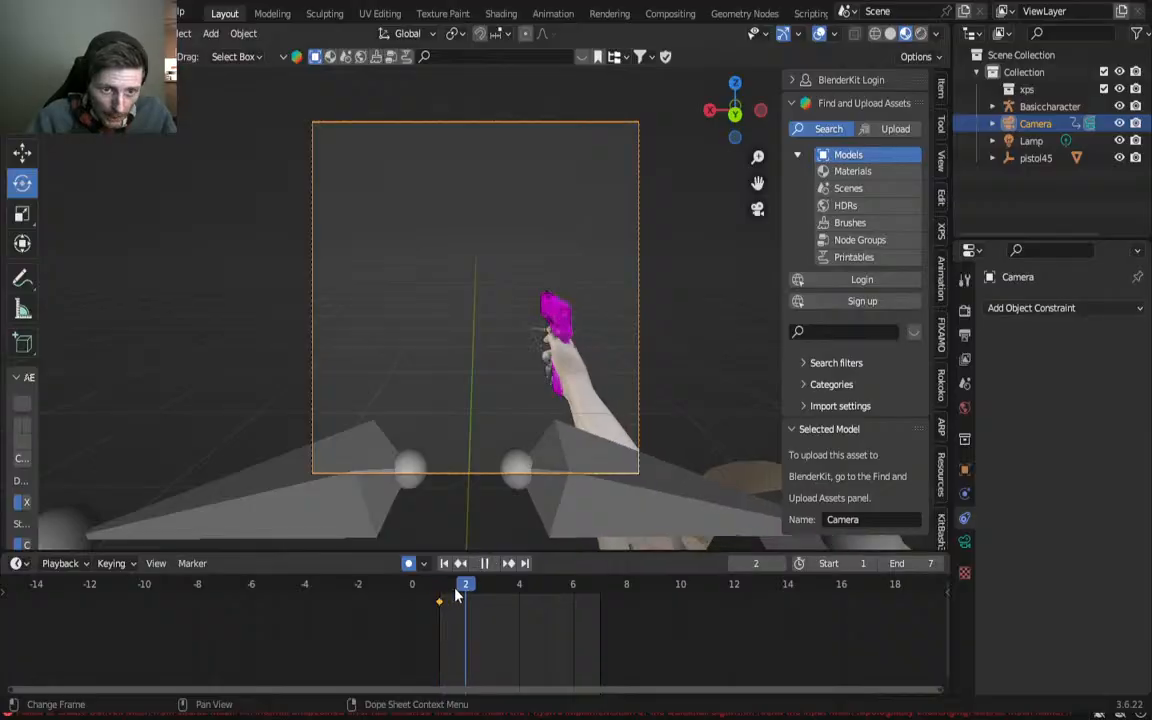
# Step: At frame 7, fly the camera forward until it sits directly behind the pistol's rear sights
pyautogui.moveTo(486, 589); pyautogui.dragTo(604, 577)
pyautogui.hotkey('shift', '`')
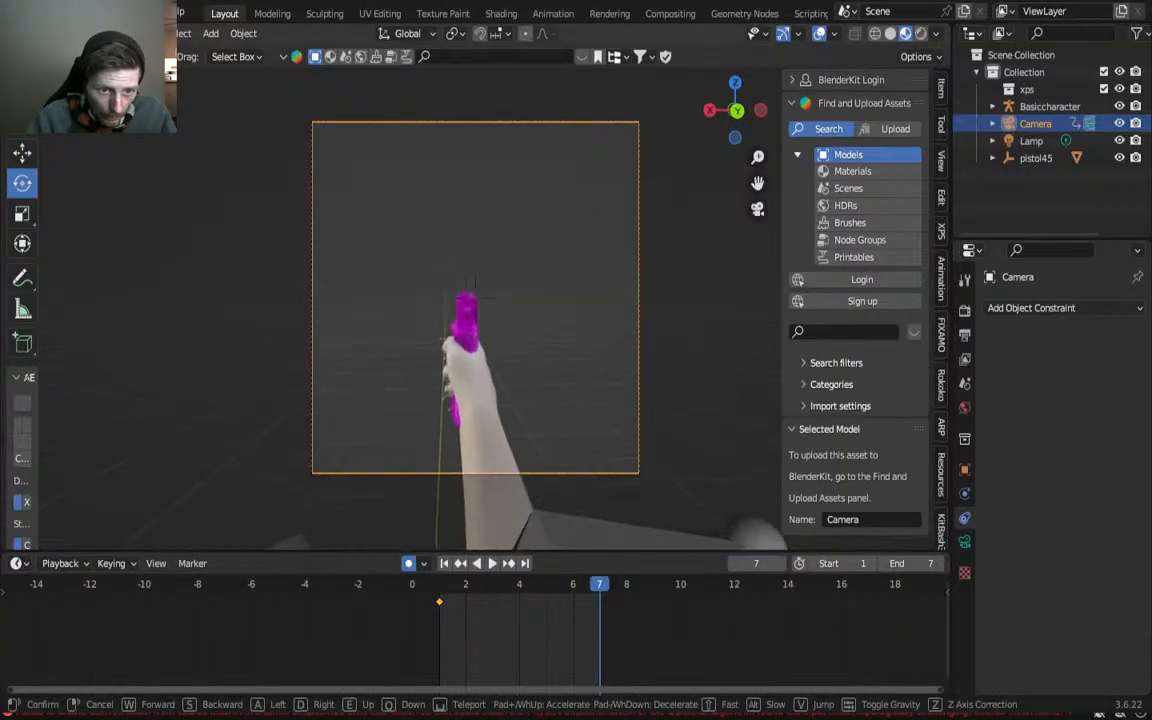
pyautogui.press('w')
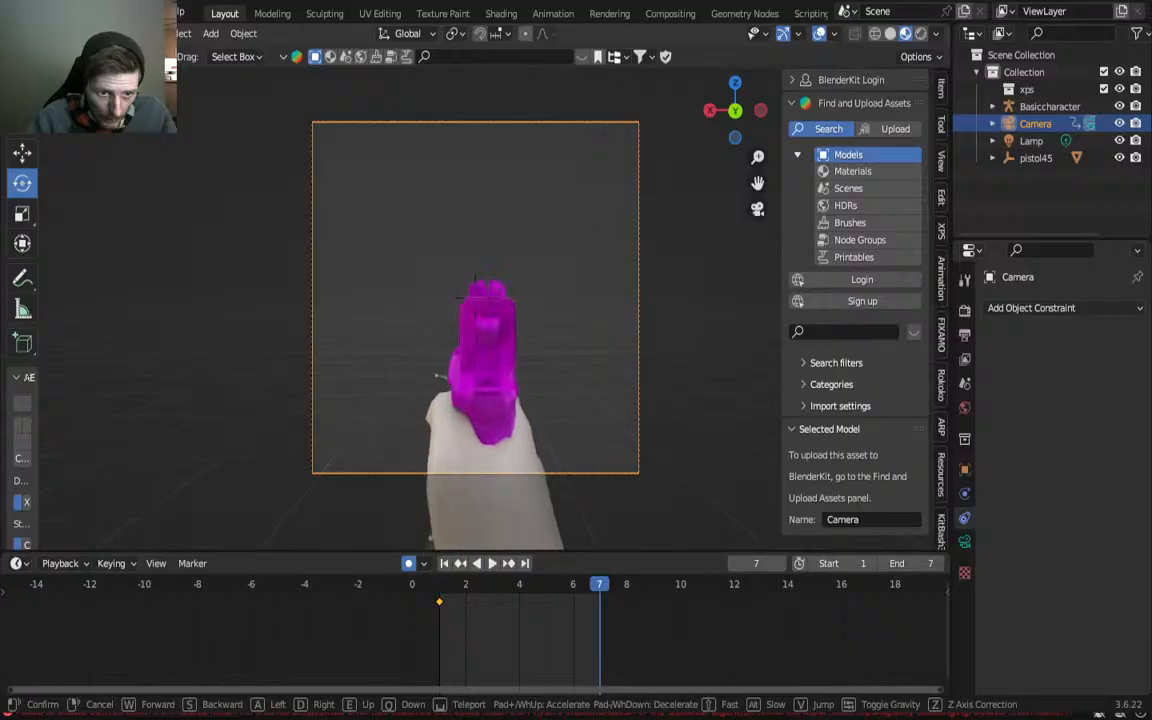
pyautogui.click(512, 352)
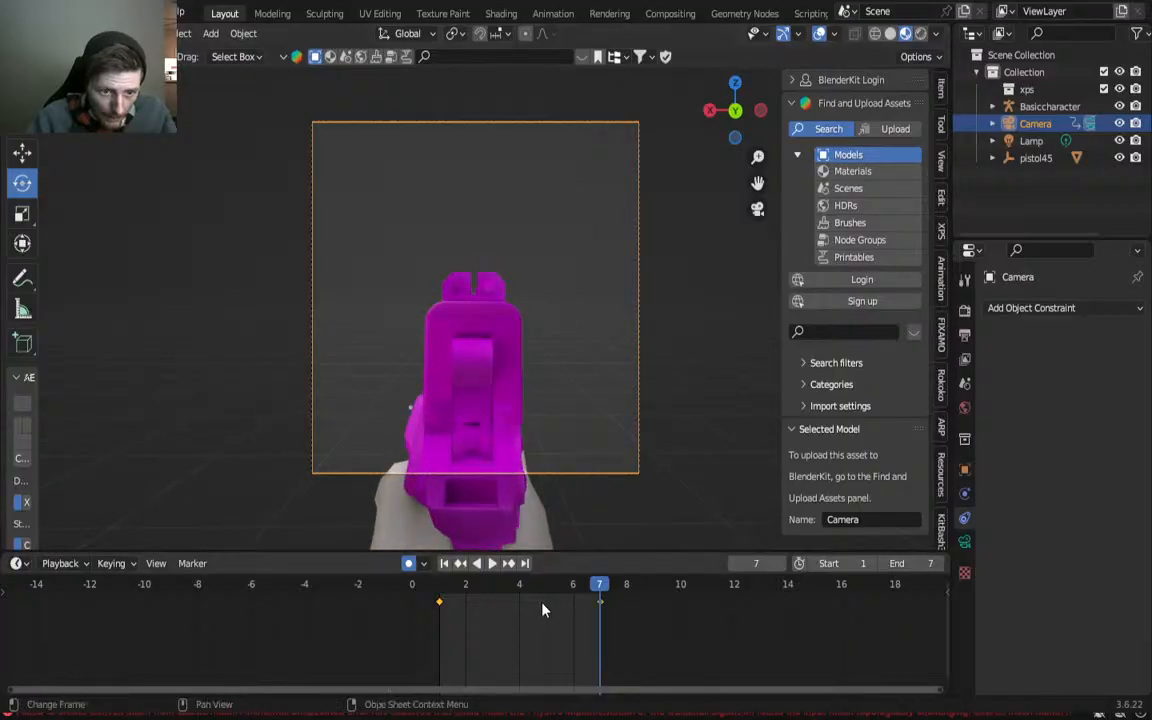
# Step: Set the scene's end frame to 56 and play the camera animation from frame 1
pyautogui.moveTo(604, 588); pyautogui.dragTo(462, 548)
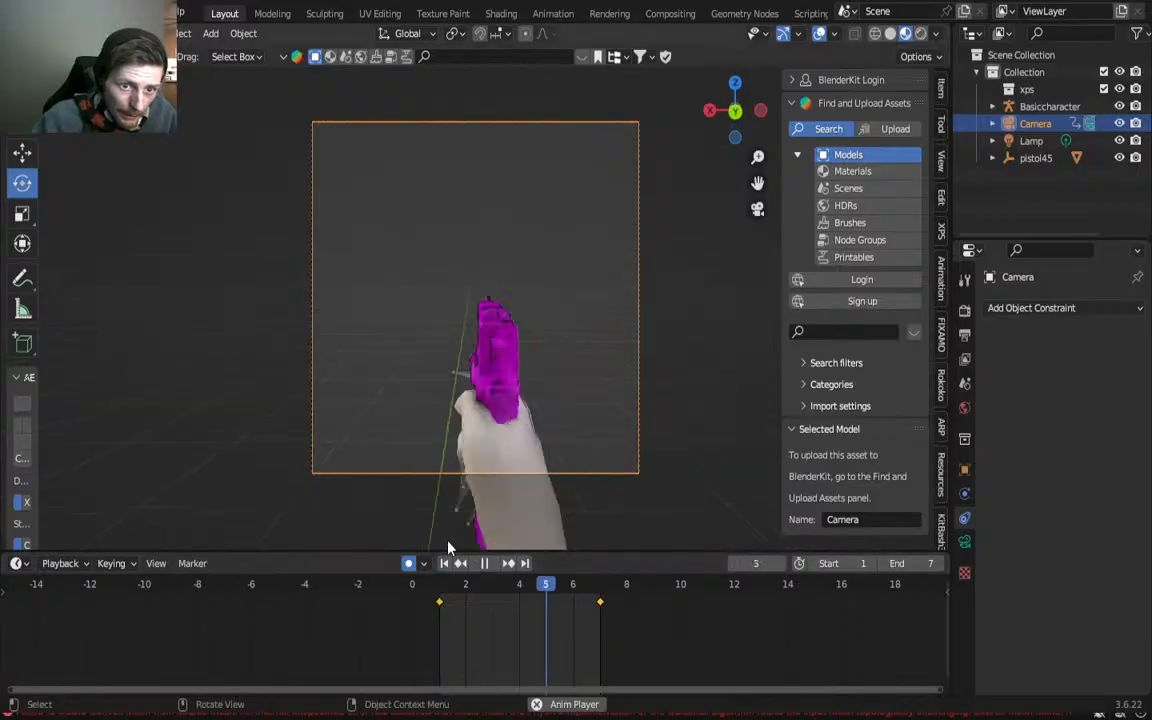
pyautogui.press('space')
pyautogui.moveTo(905, 566); pyautogui.dragTo(936, 566)
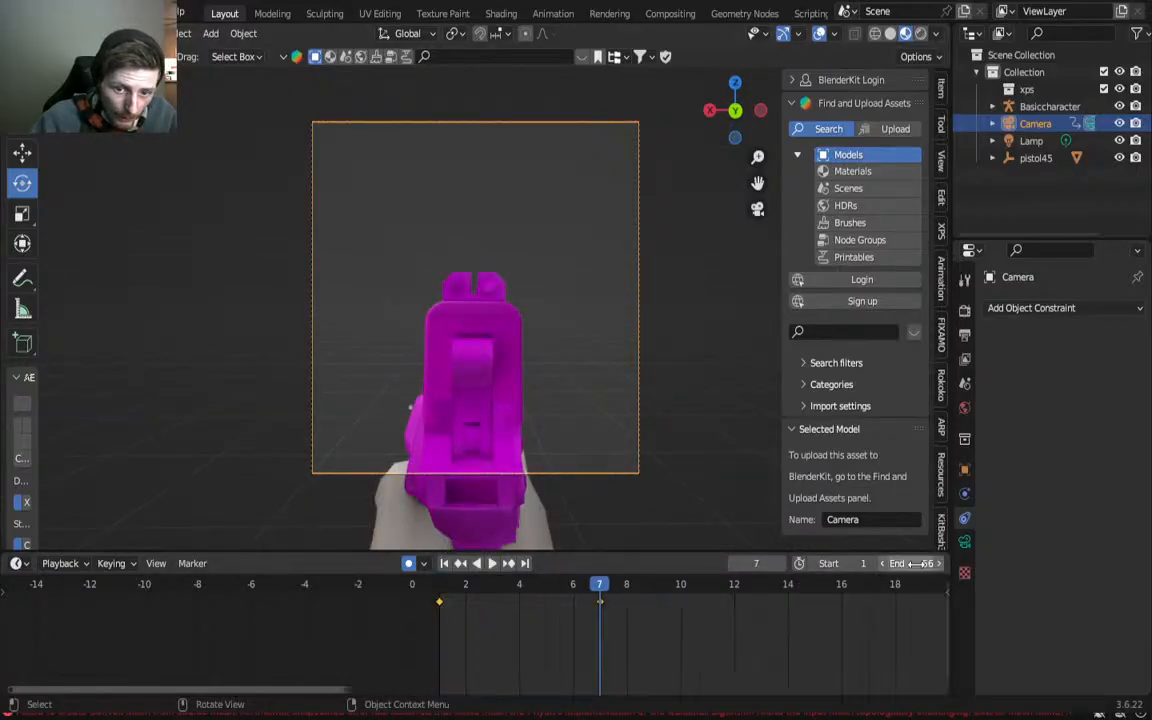
pyautogui.click(440, 589)
pyautogui.press('space')
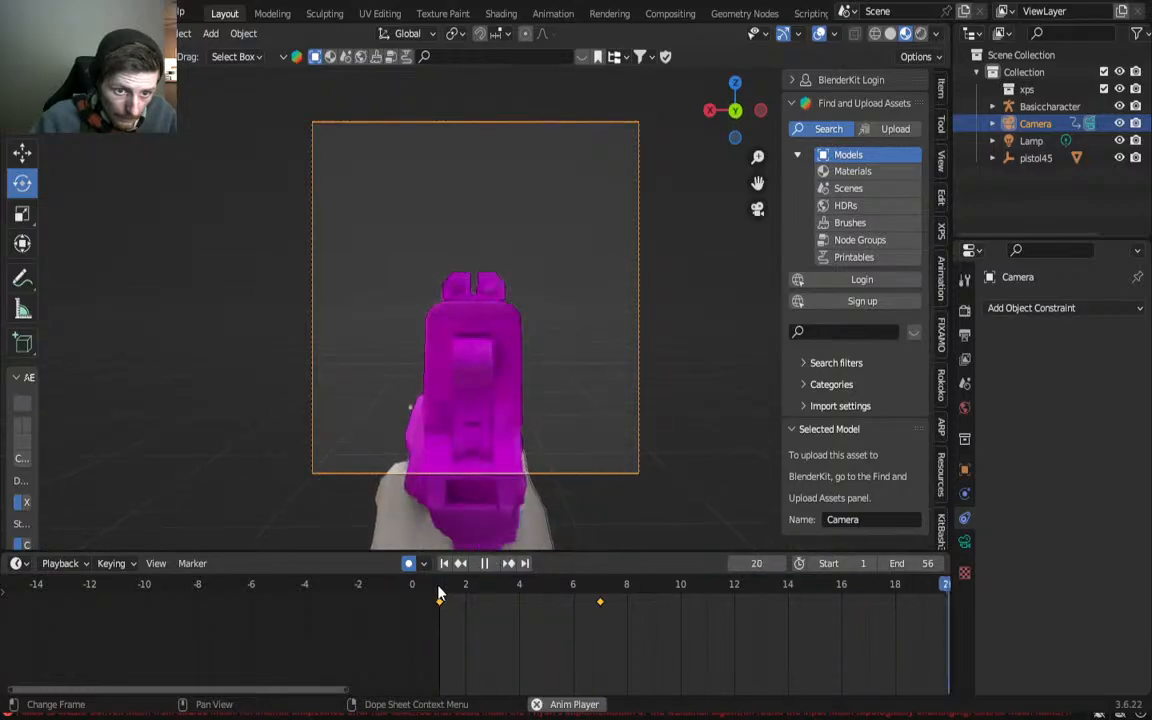
pyautogui.press('Escape')
pyautogui.press('space')
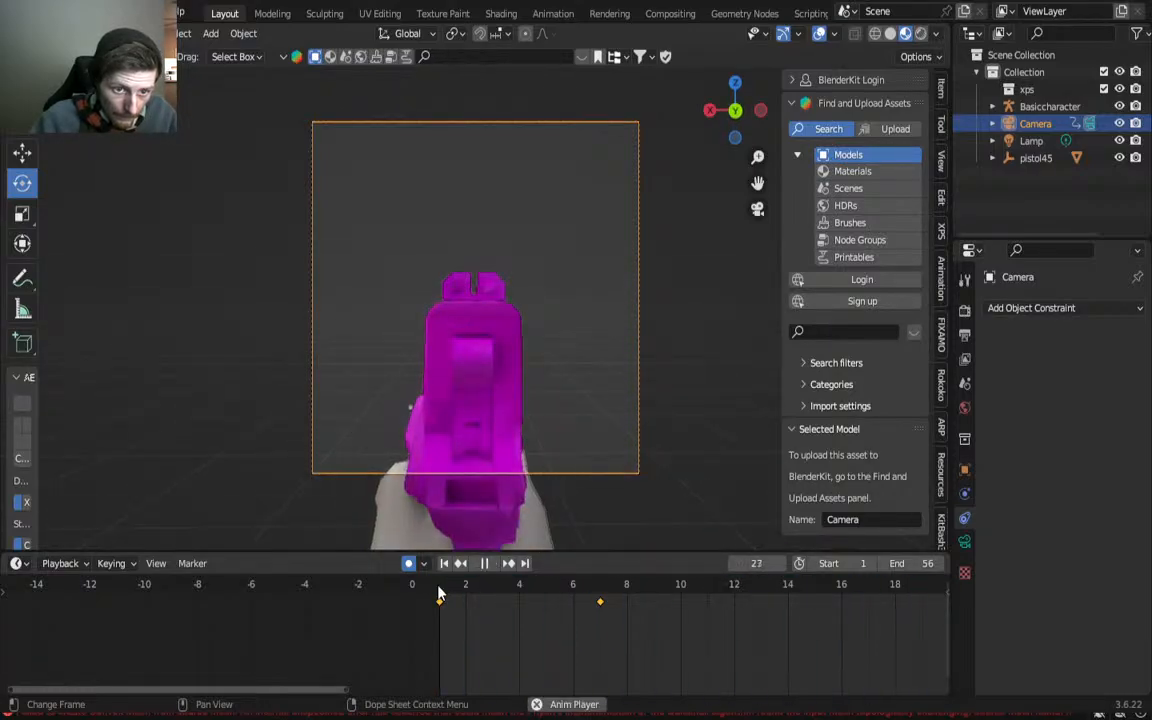
pyautogui.press('space')
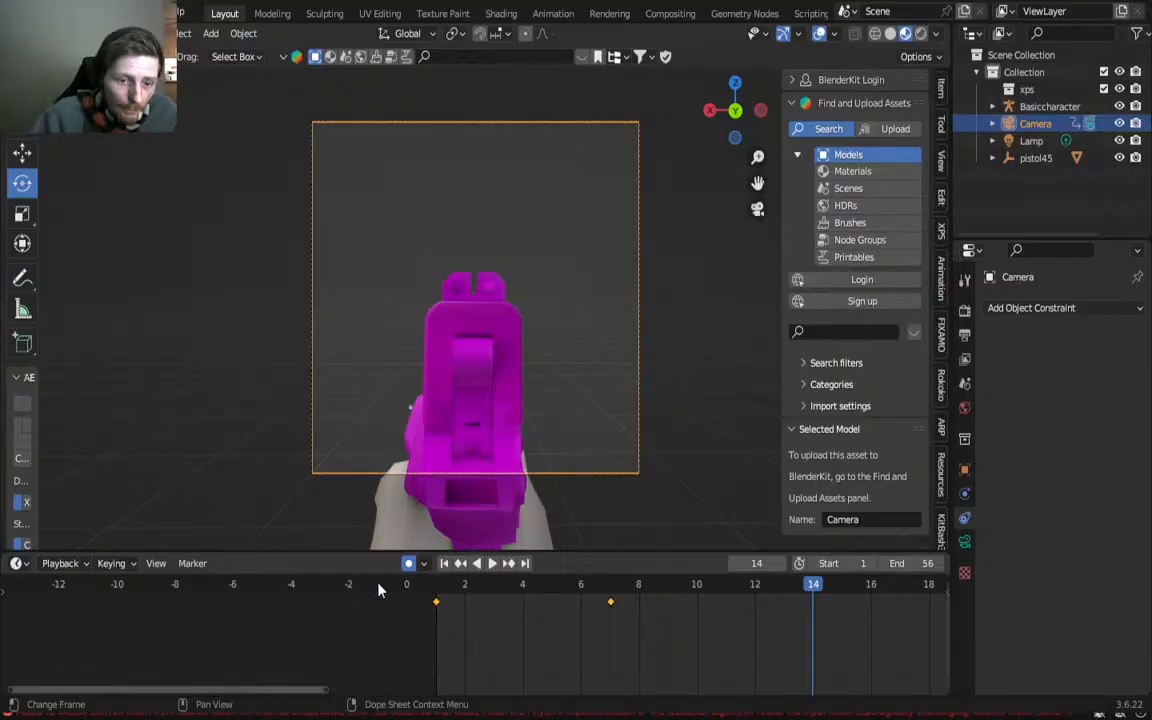
# Step: Return to frame 1 and delete the camera's keyframe at frame 7
pyautogui.click(438, 590)
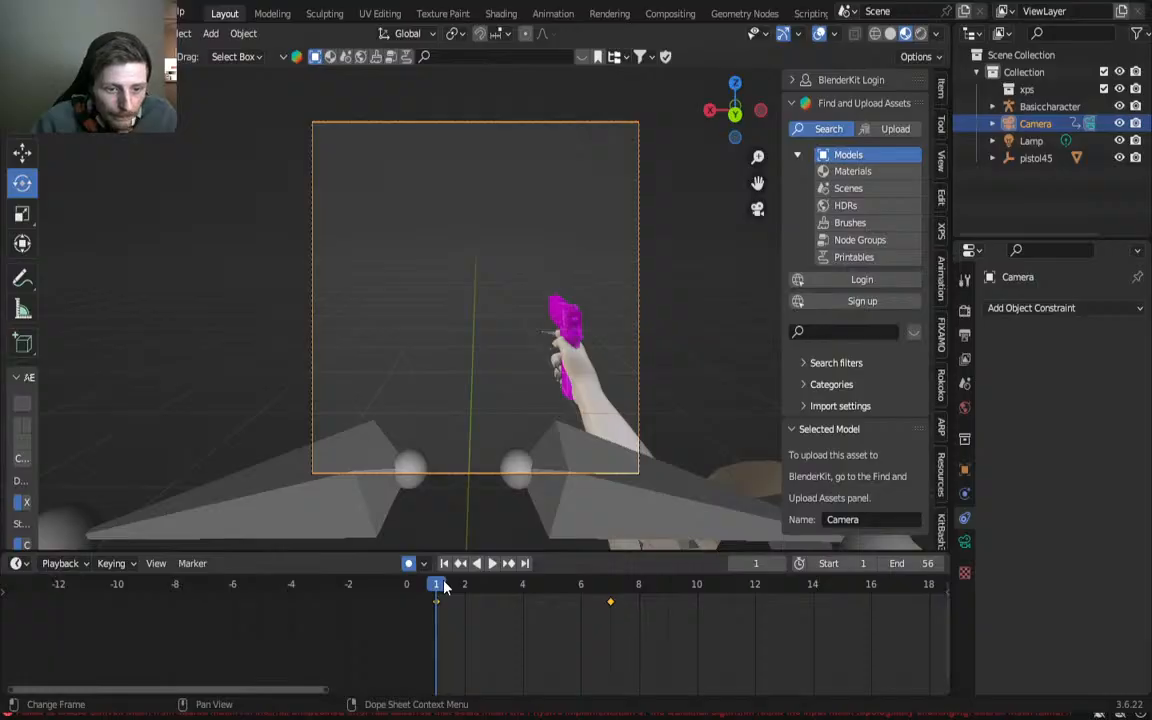
pyautogui.moveTo(446, 586)
pyautogui.mouseDown()
pyautogui.moveTo(475, 581)
pyautogui.moveTo(442, 578)
pyautogui.mouseUp()
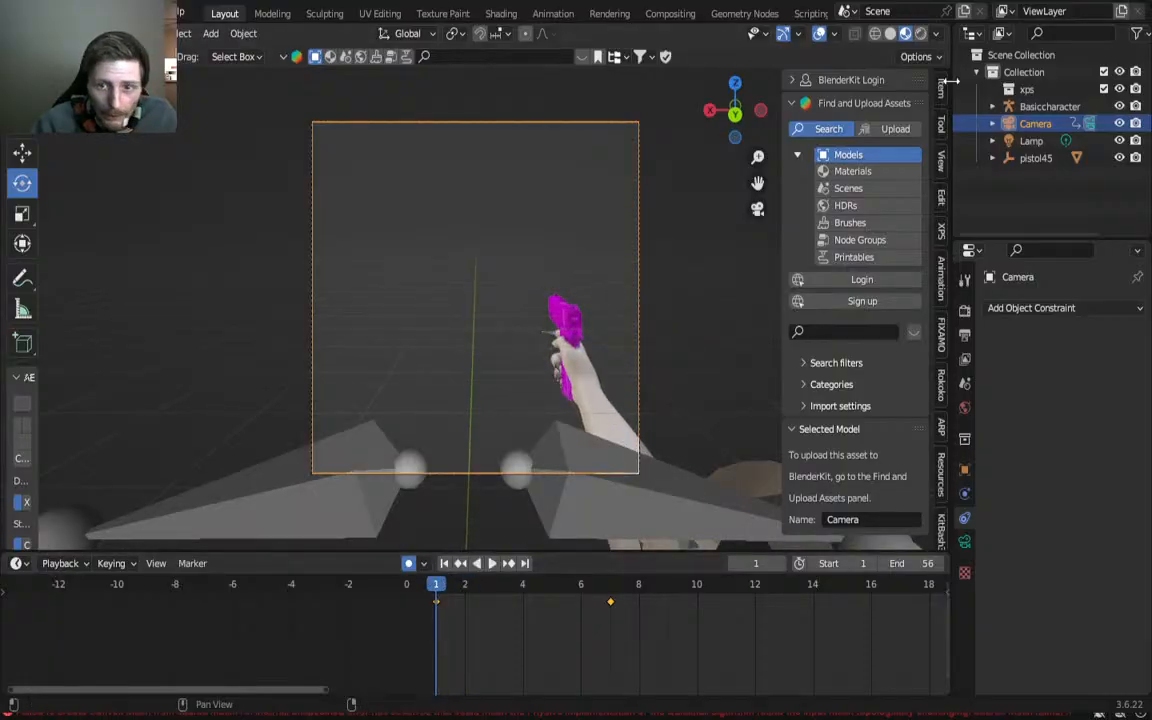
pyautogui.moveTo(514, 663); pyautogui.dragTo(653, 609)
pyautogui.press('Delete')
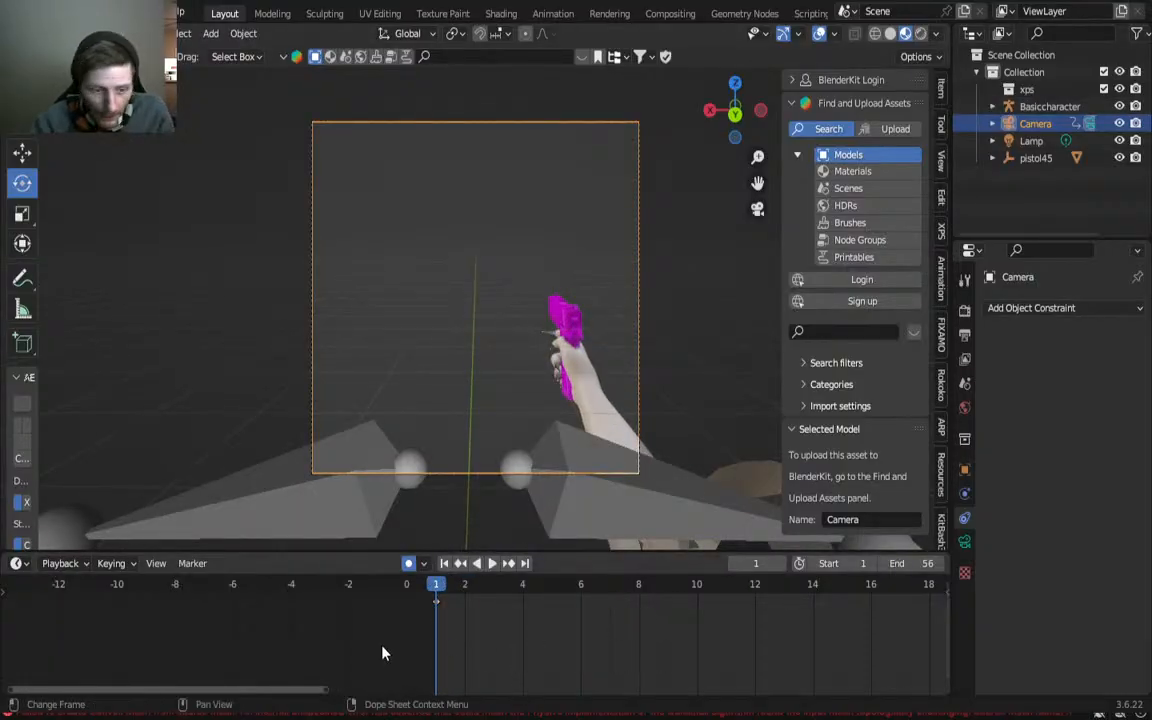
# Step: At frame 7, fly the camera up behind the pistol again, slightly above its rear sights, to record the aiming view
pyautogui.press('space')
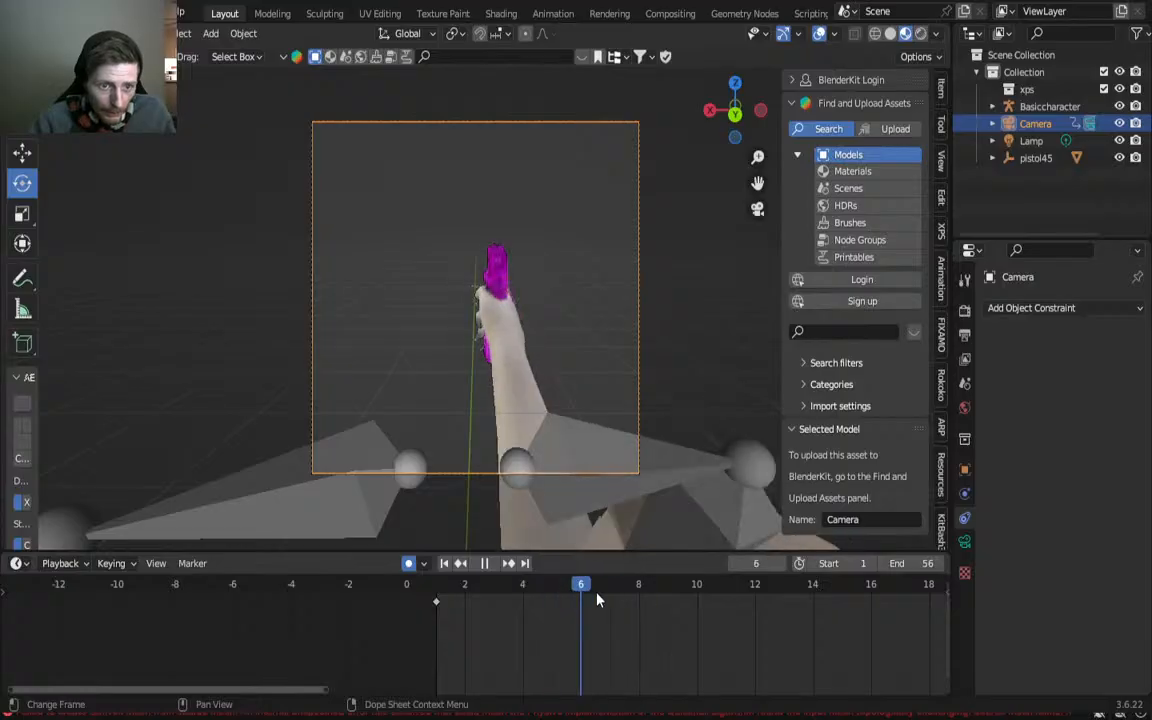
pyautogui.press('space')
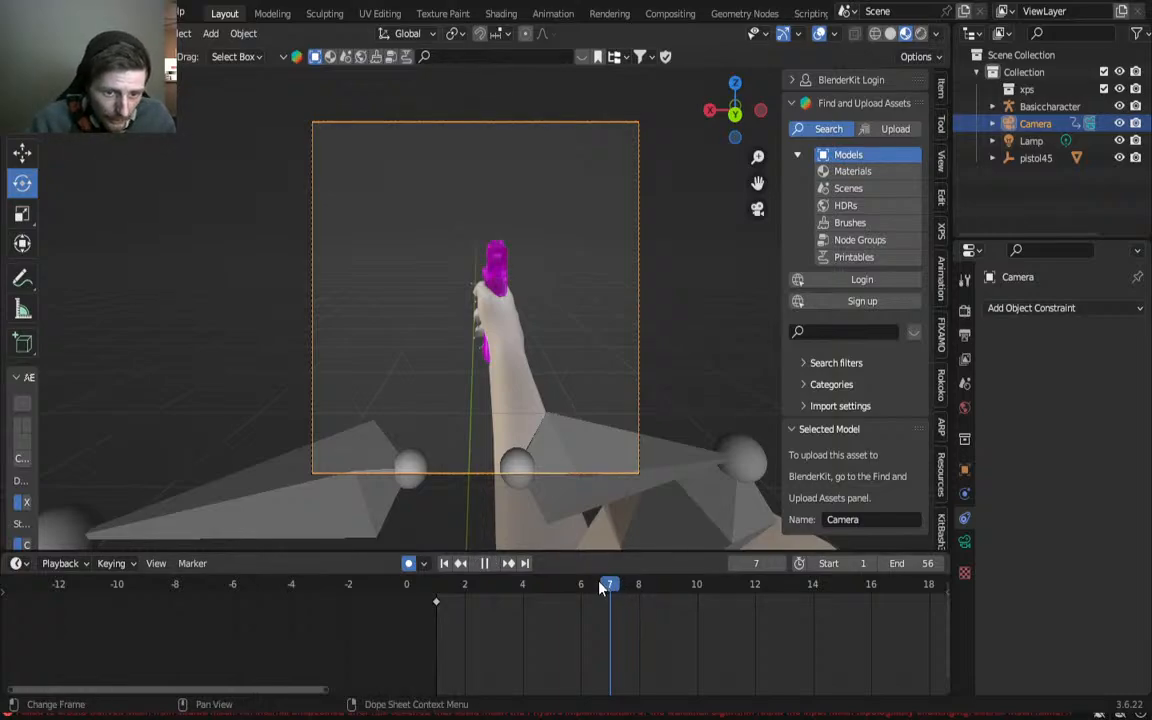
pyautogui.hotkey('shift', '`')
pyautogui.press('w')
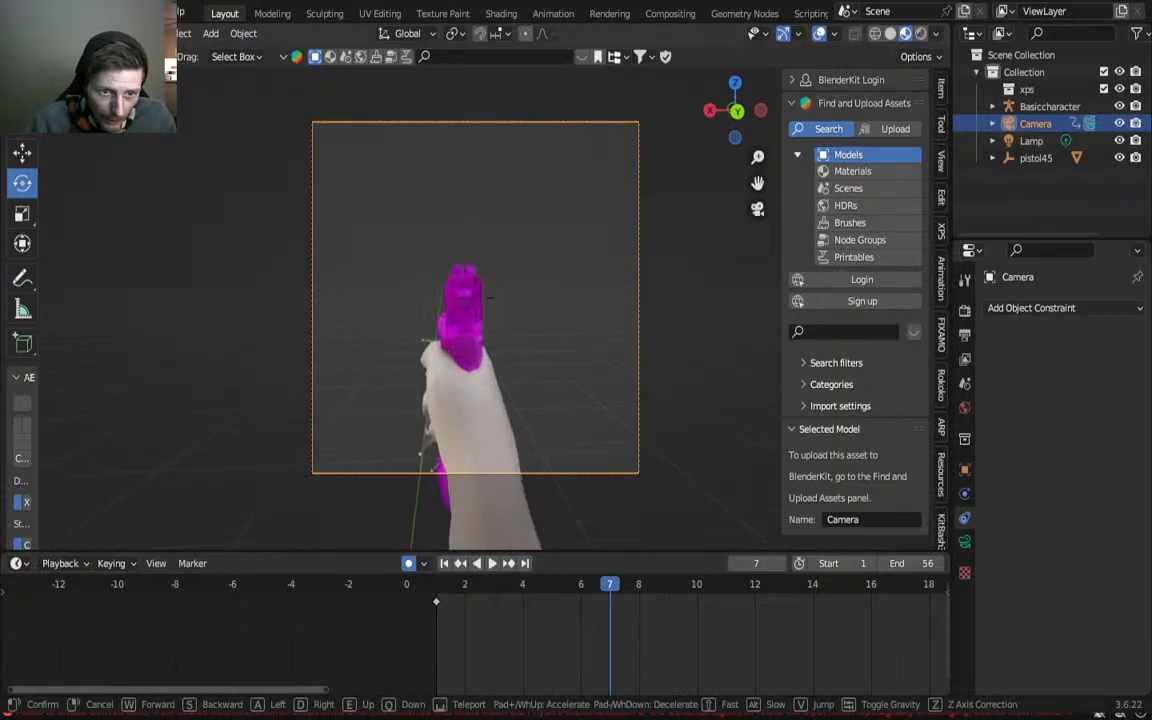
pyautogui.press('s')
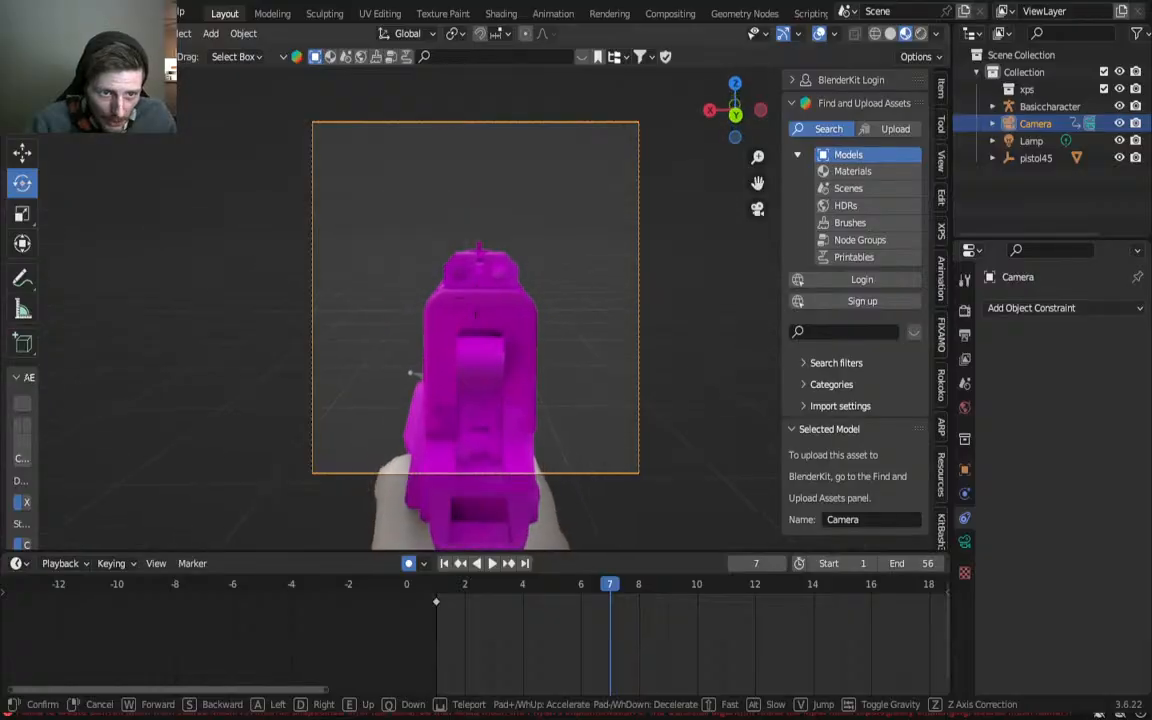
pyautogui.press('w')
pyautogui.click(476, 298)
# Step: Play the new camera move toward the sights from frame 1 and return to frame 1
pyautogui.moveTo(616, 590); pyautogui.dragTo(456, 571)
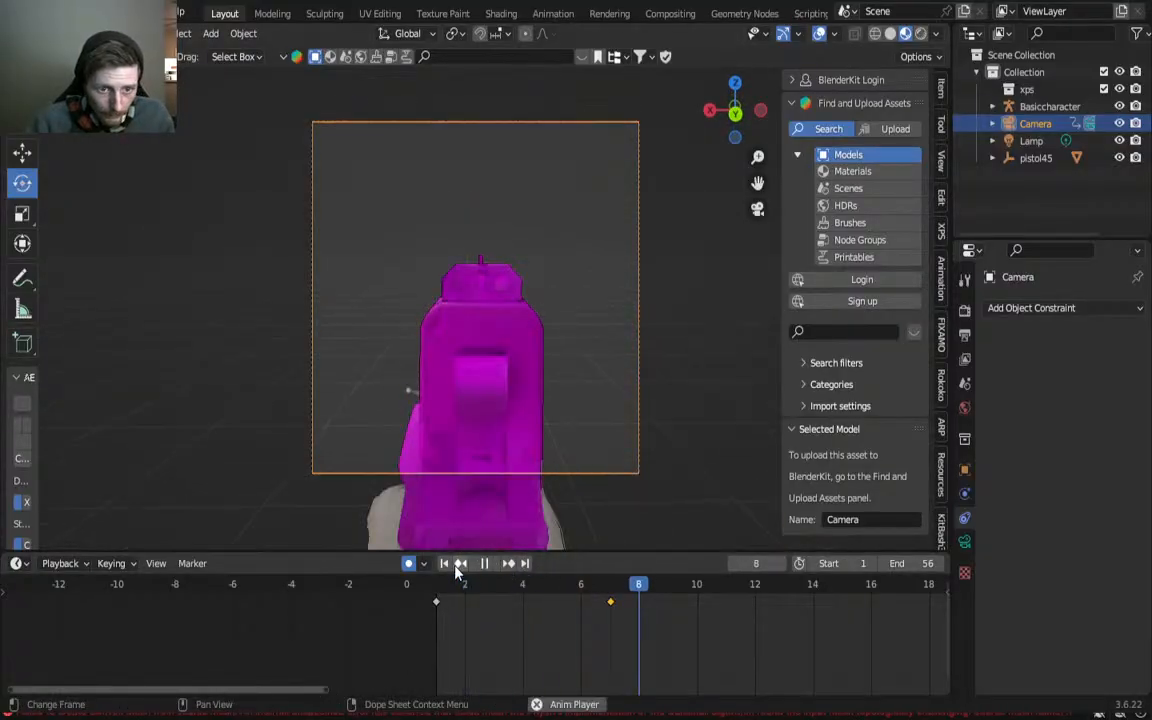
pyautogui.press('space')
pyautogui.press('space')
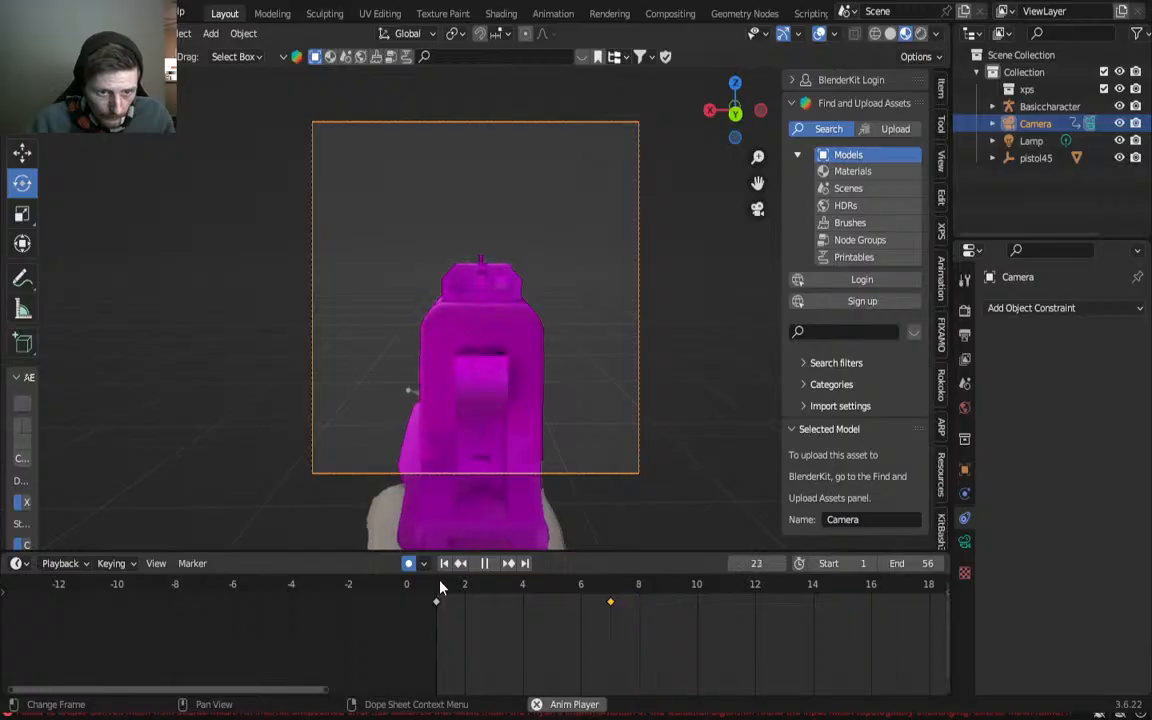
pyautogui.press('space')
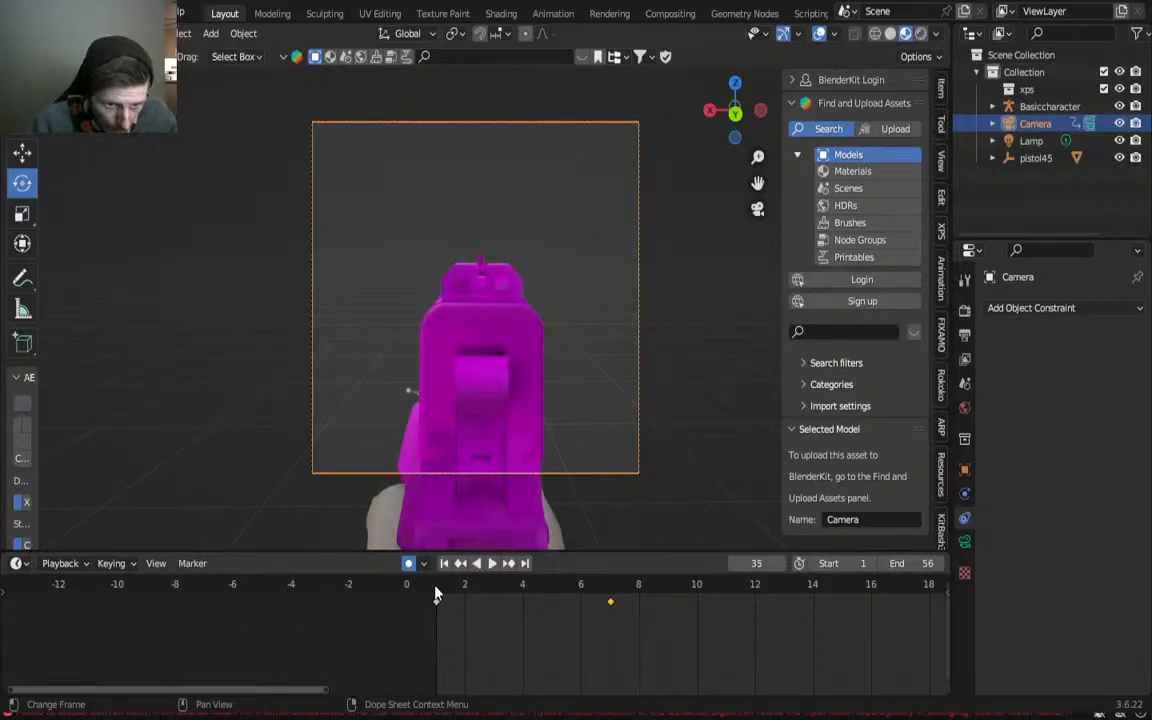
pyautogui.click(436, 594)
pyautogui.press('space')
pyautogui.press('space')
pyautogui.click(436, 594)
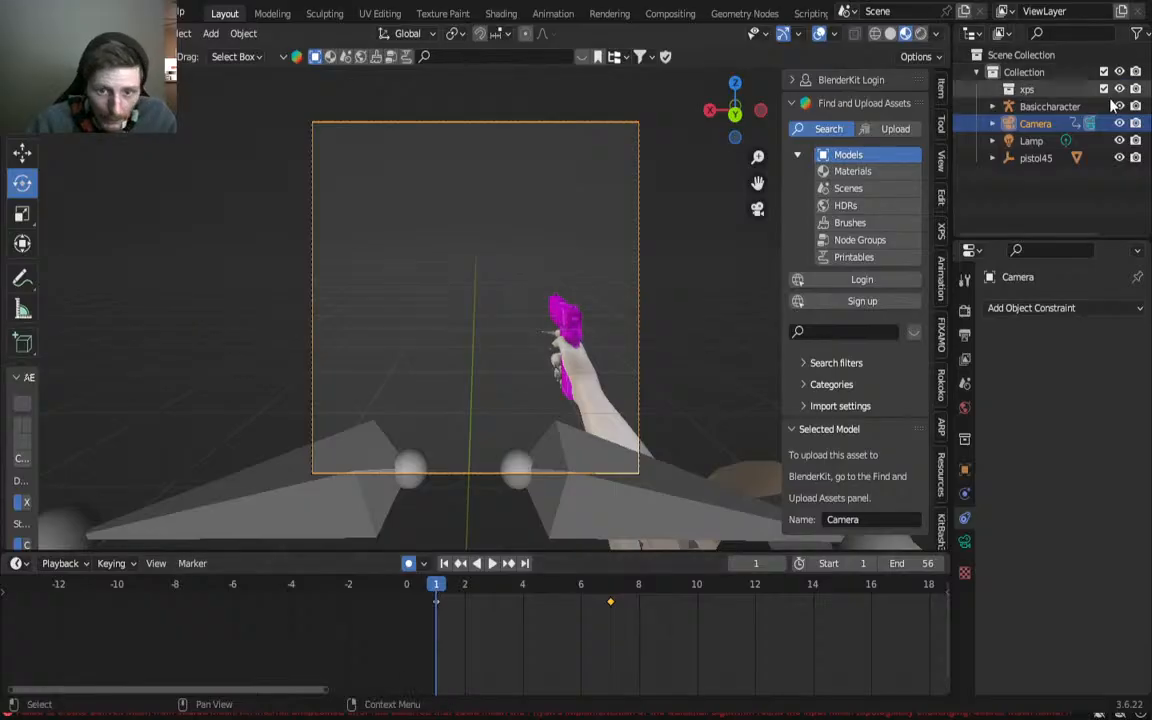
# Step: Try a vertical render resolution of 1920 px in the output properties and undo it
pyautogui.click(964, 311)
pyautogui.click(964, 334)
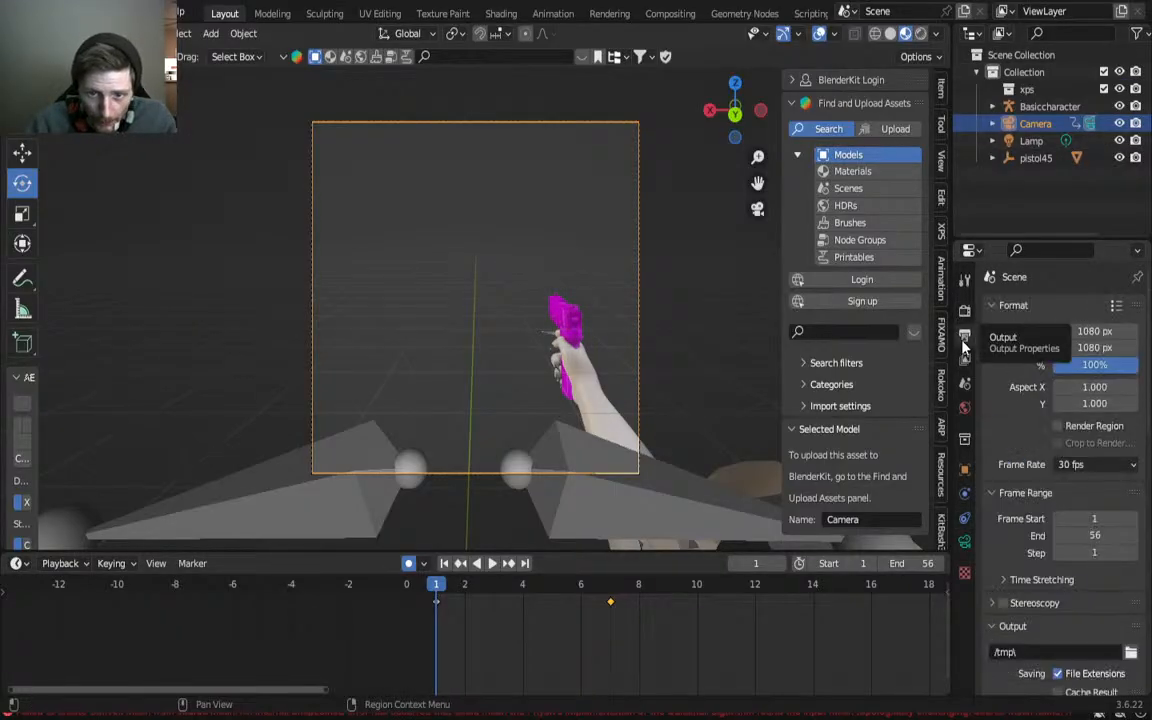
pyautogui.click(1088, 347)
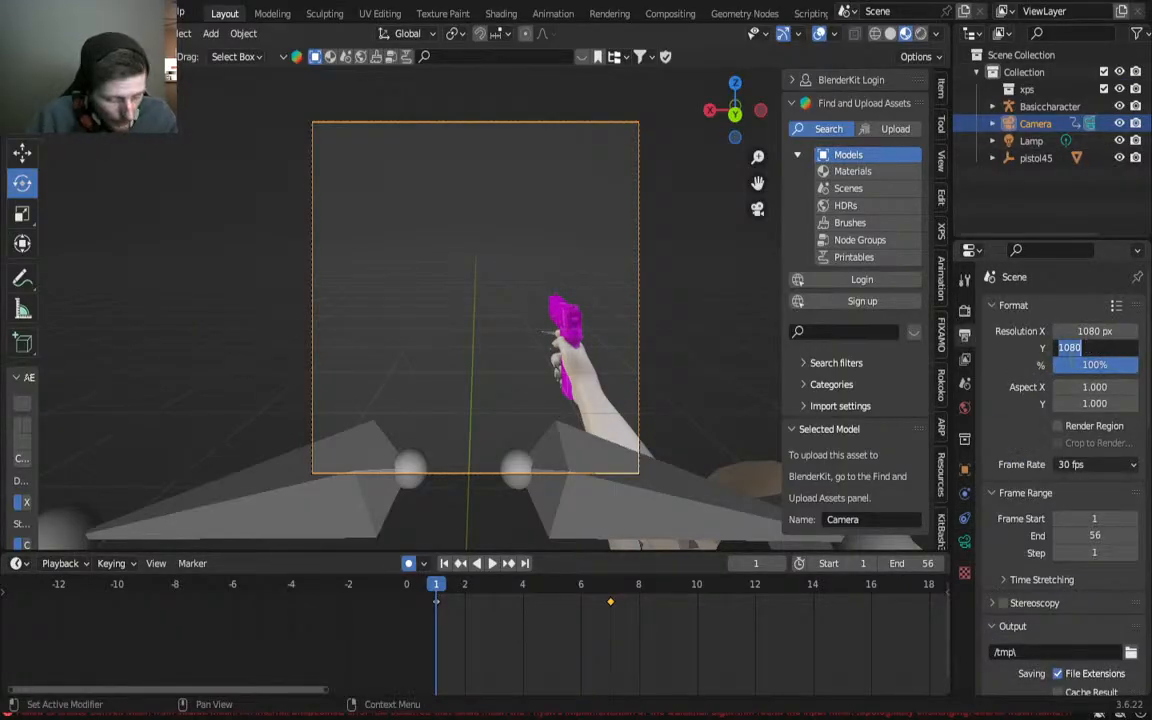
pyautogui.write('1920')
pyautogui.press('Return')
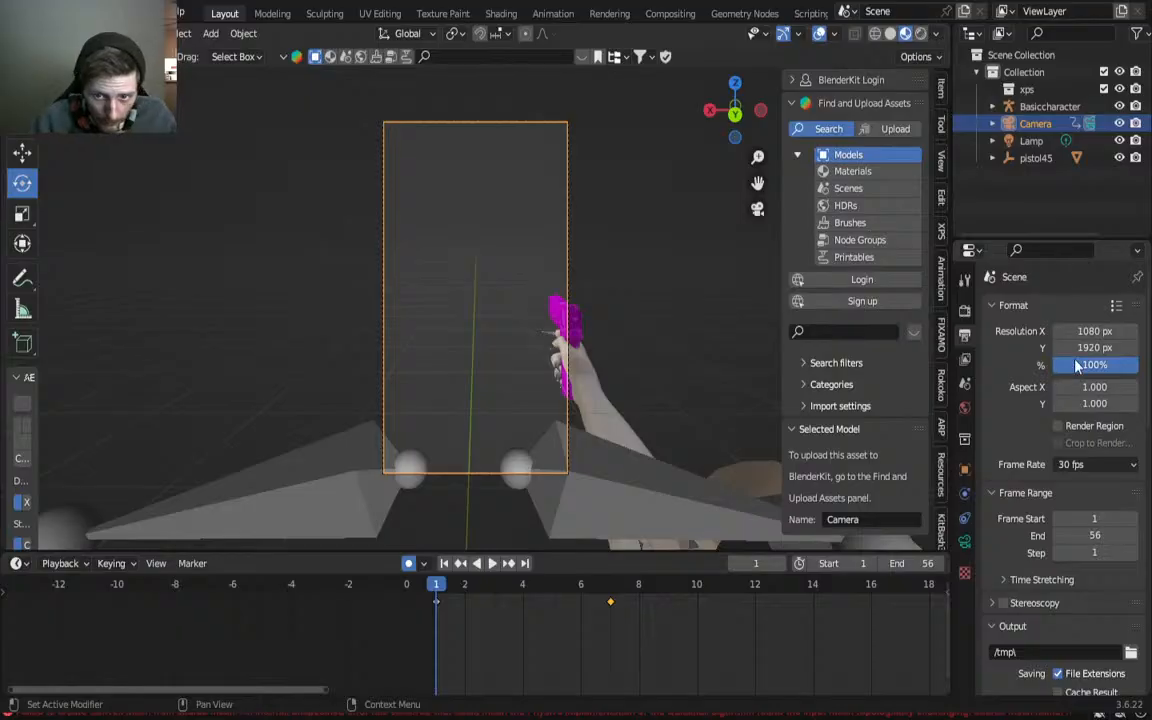
pyautogui.hotkey('ctrl', 'z')
# Step: Set the horizontal render resolution to 1920 px and play the aiming animation through the wider camera frame
pyautogui.click(1088, 331)
pyautogui.write('1920')
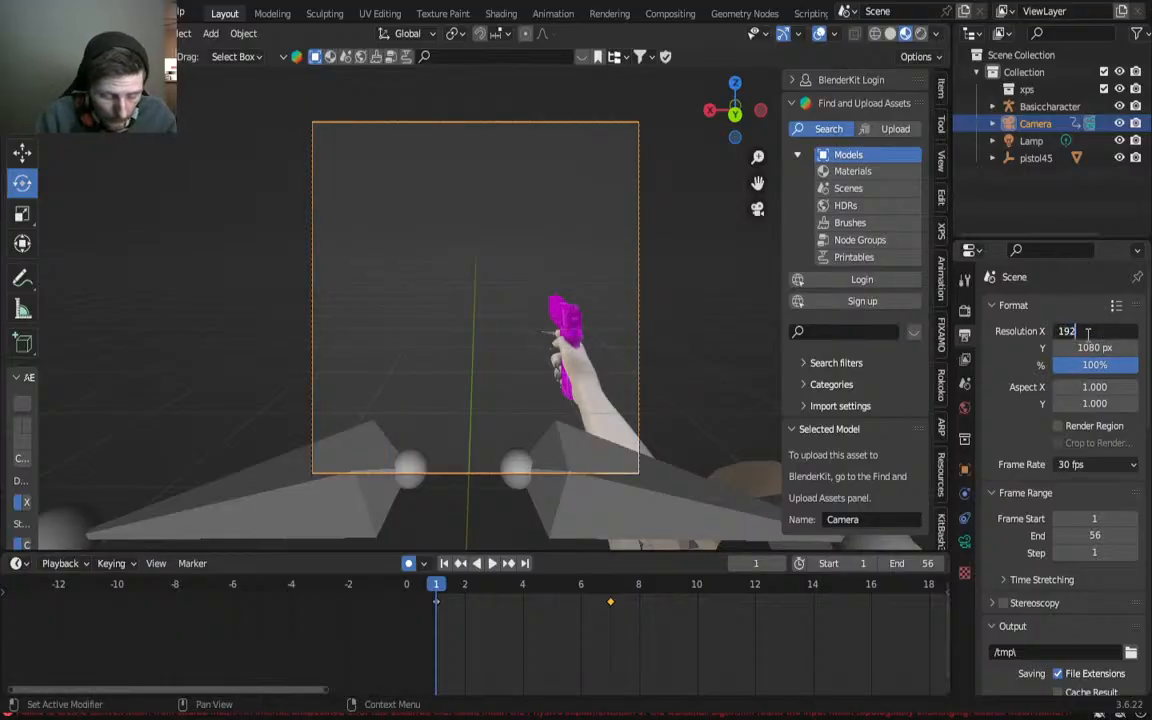
pyautogui.press('Return')
pyautogui.press('space')
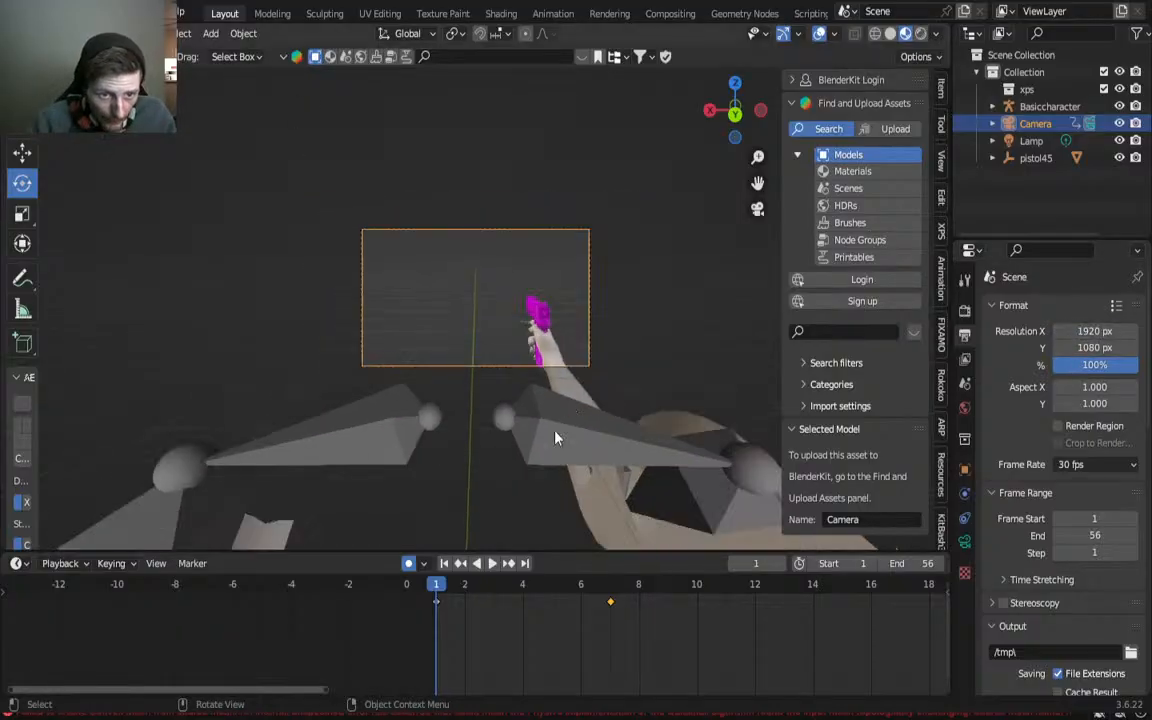
pyautogui.moveTo(490, 591); pyautogui.dragTo(537, 592)
pyautogui.press('space')
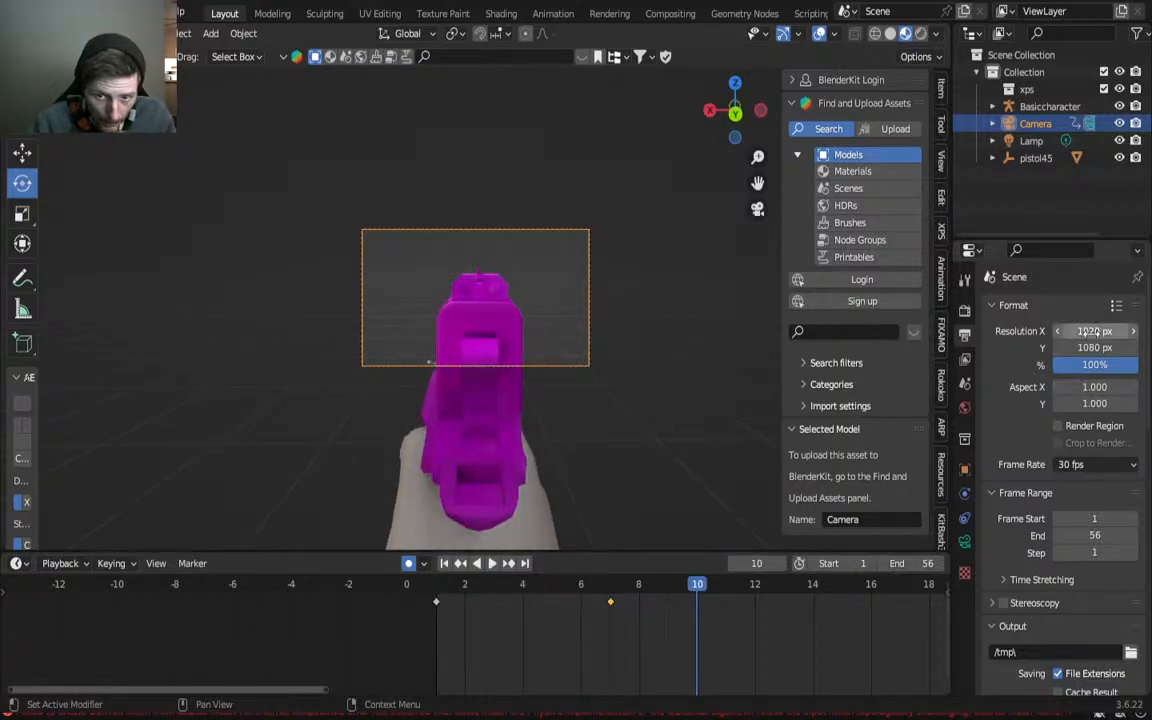
# Step: Set the vertical render resolution to 1920 px
pyautogui.click(1092, 345)
pyautogui.write('1920')
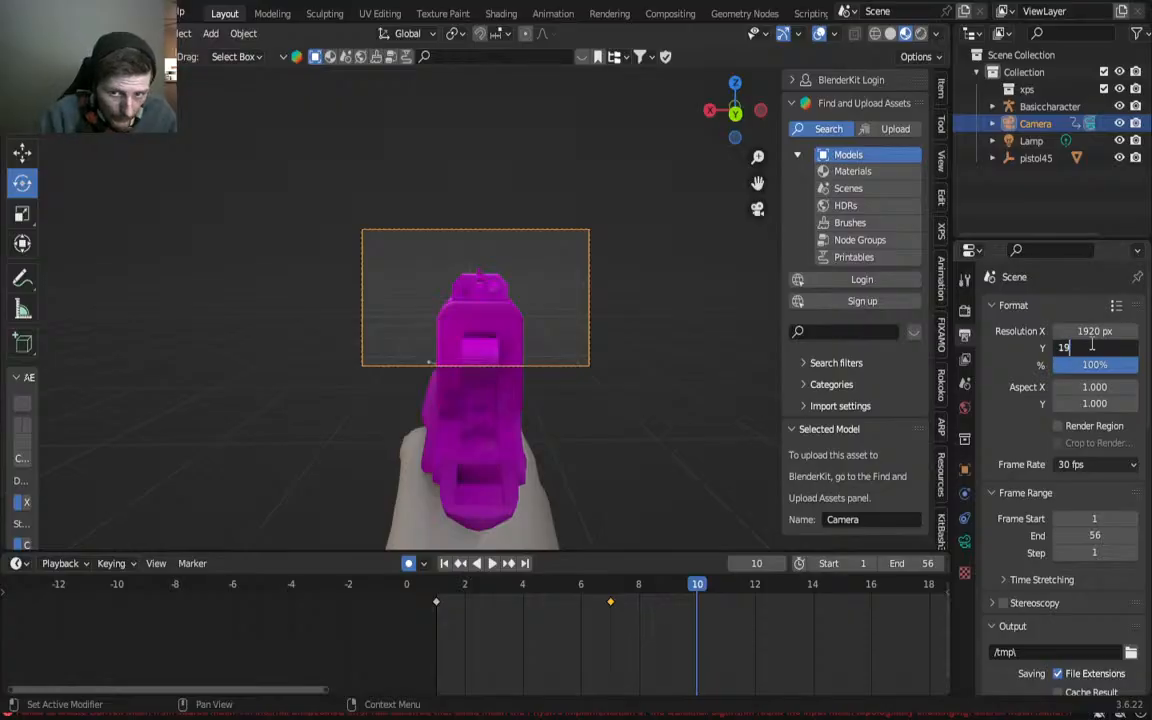
pyautogui.press('Return')
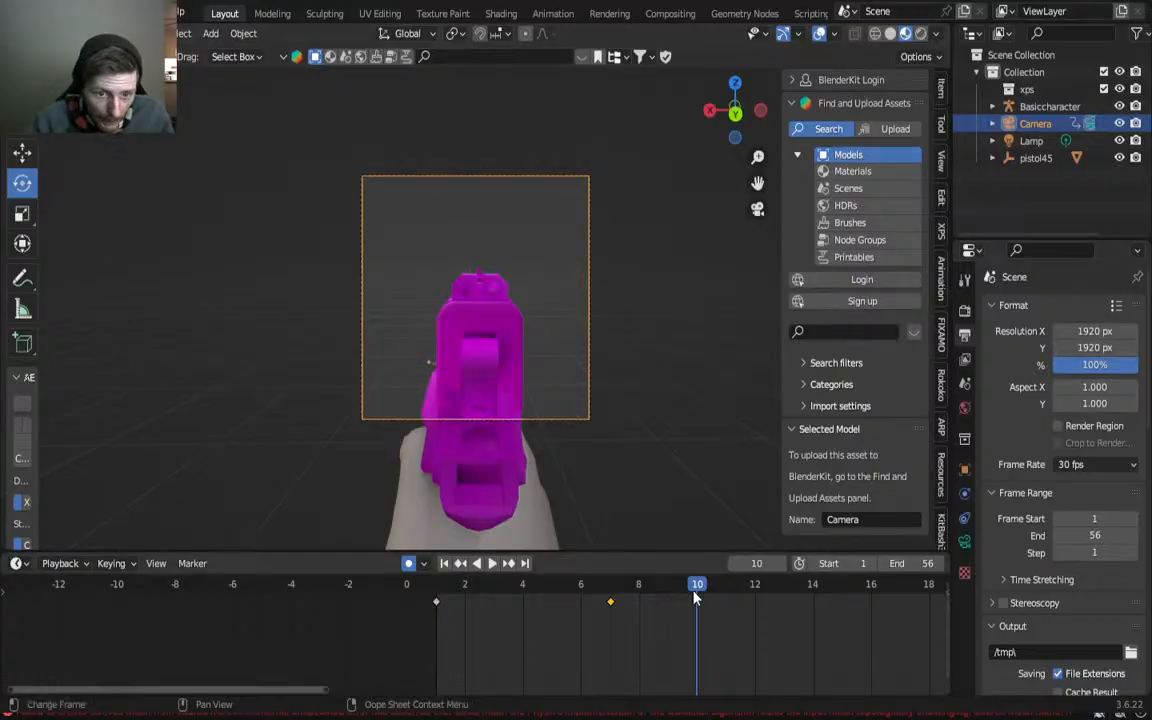
# Step: Go to frame 7 and examine the pistol's slide, the trigger finger and the hand's grip from the side
pyautogui.moveTo(694, 590); pyautogui.dragTo(610, 600)
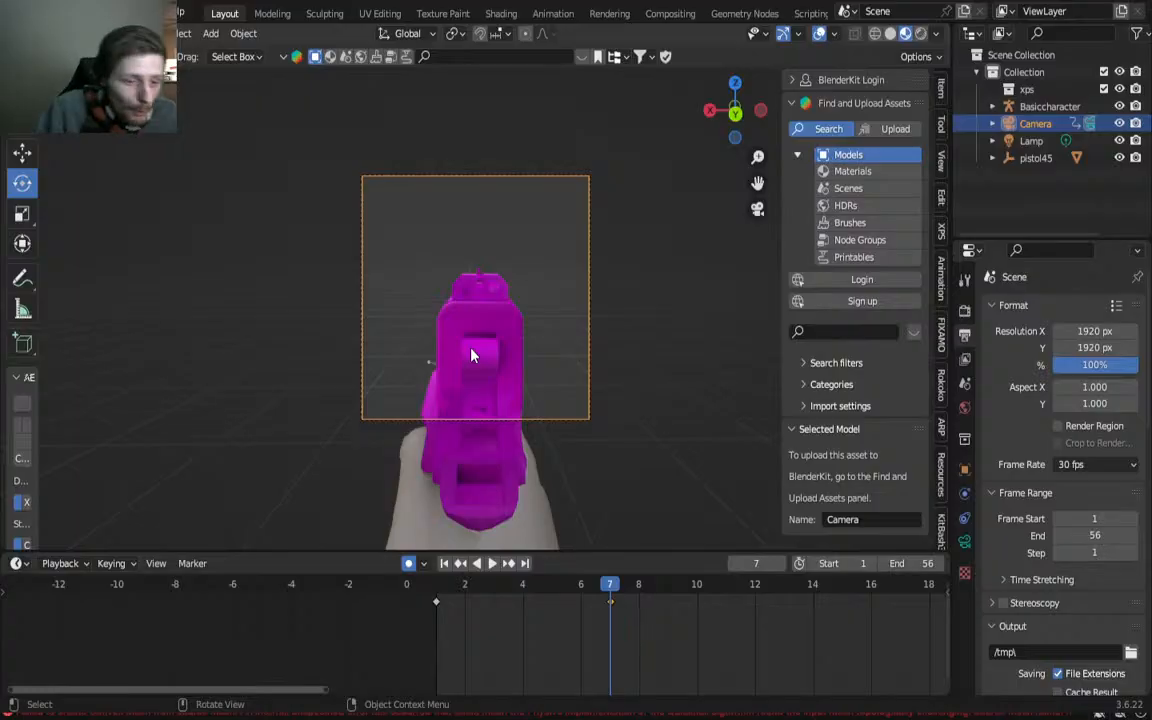
pyautogui.moveTo(441, 377); pyautogui.dragTo(338, 393, button='middle')
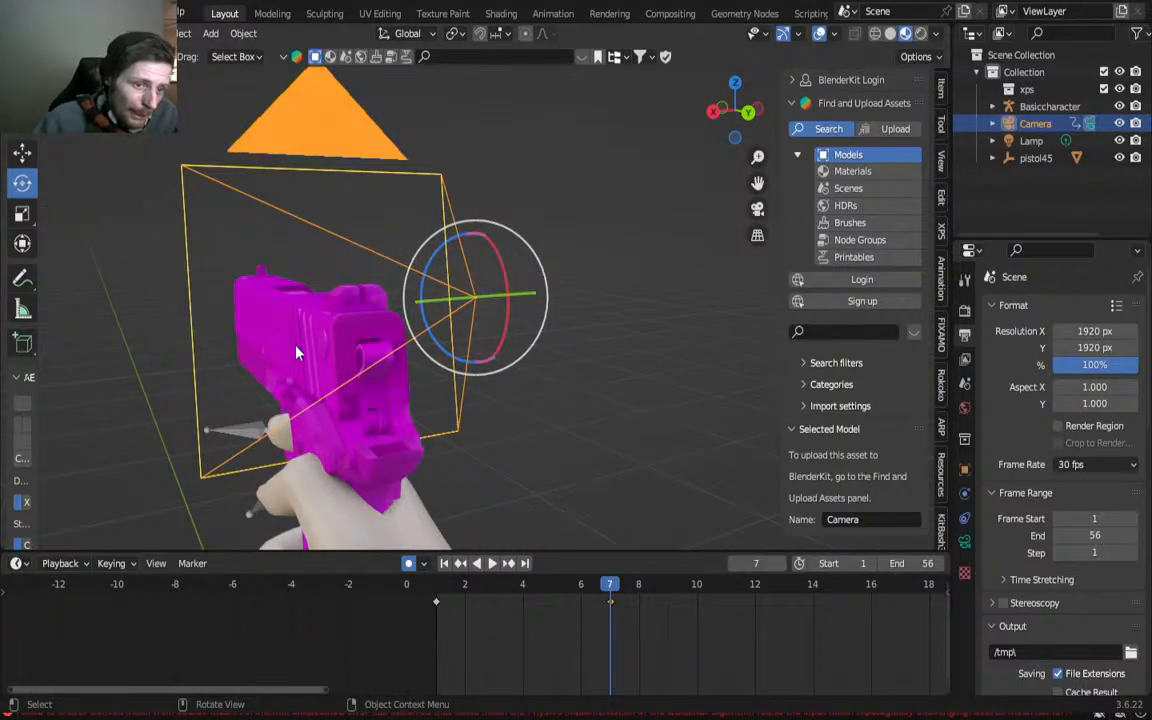
pyautogui.moveTo(285, 319); pyautogui.dragTo(527, 338, button='middle')
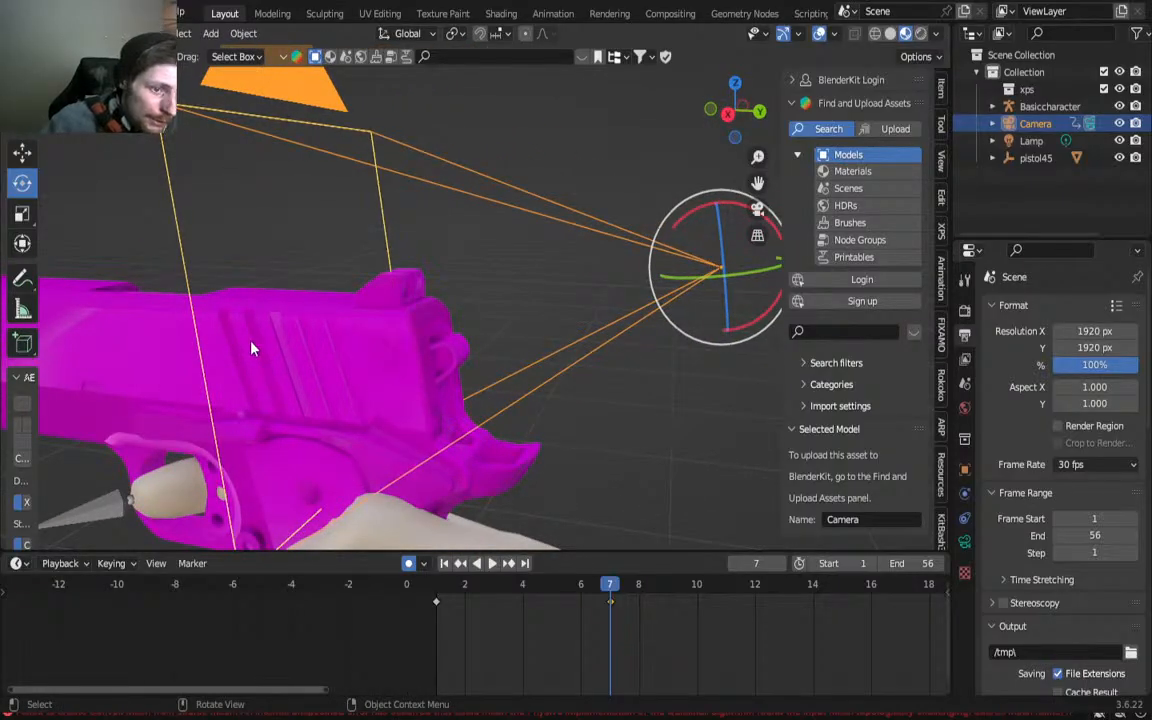
pyautogui.moveTo(267, 365); pyautogui.dragTo(499, 200, button='middle')
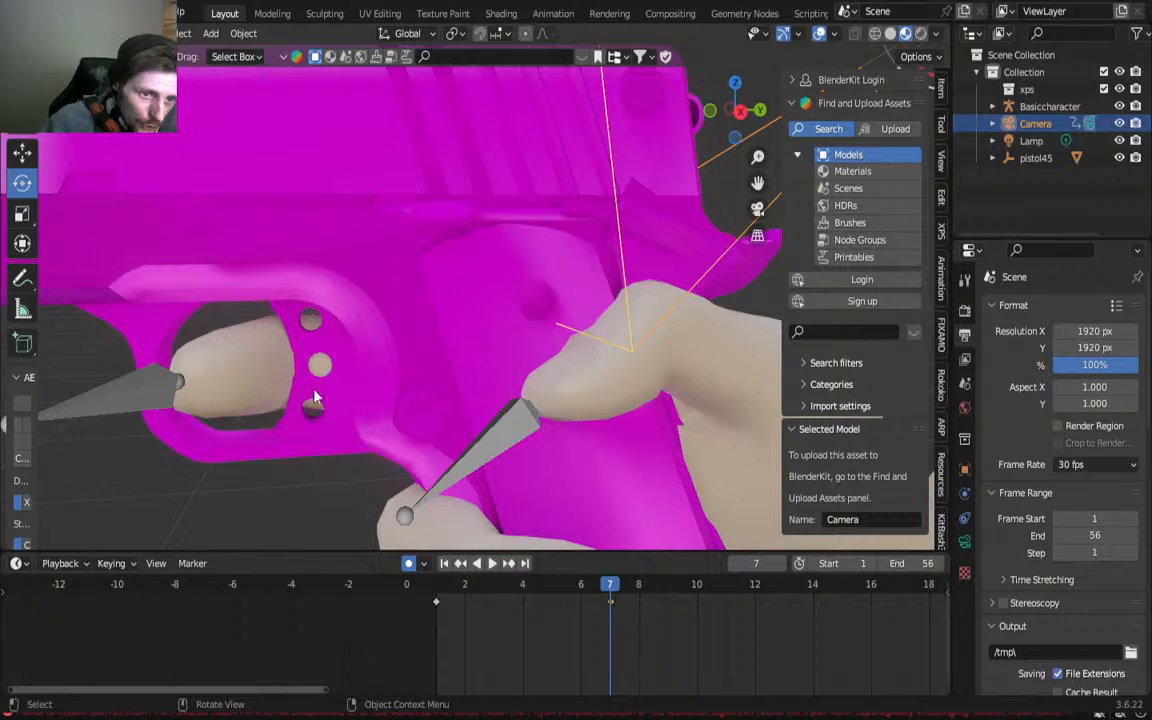
pyautogui.scroll(-4, 330, 398)
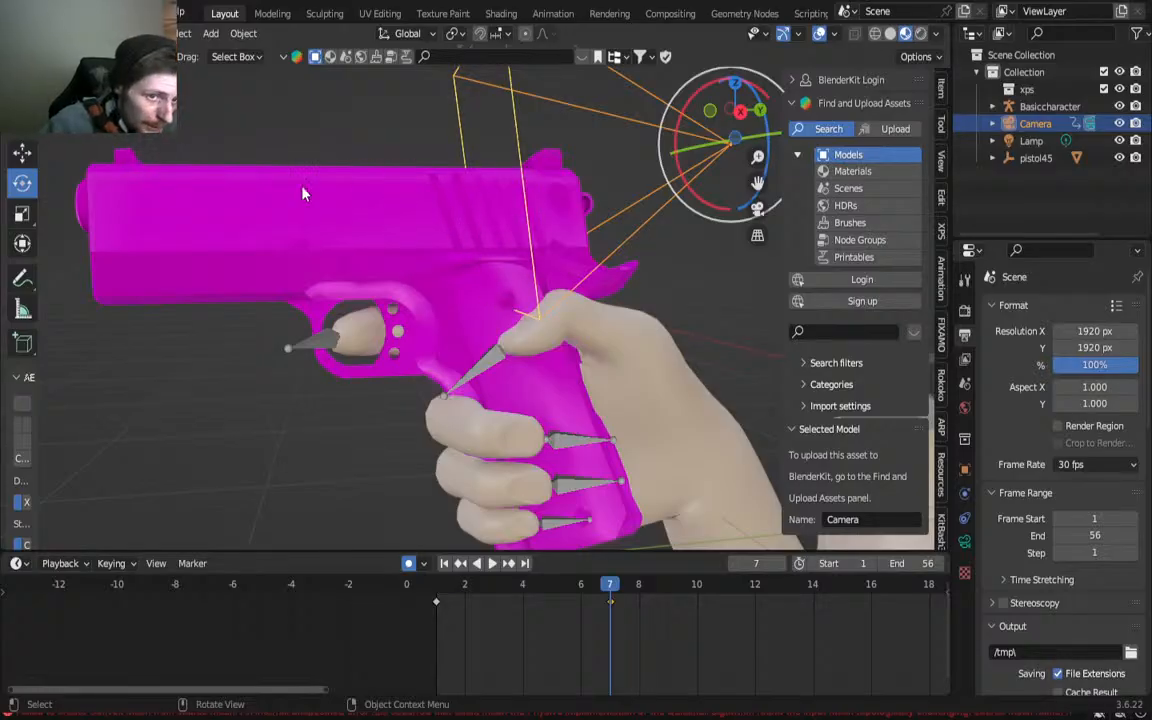
# Step: Examine the frame 7 aiming pose from behind the arms and through the camera
pyautogui.moveTo(185, 265); pyautogui.dragTo(20, 284, button='middle')
pyautogui.scroll(-2, 409, 332)
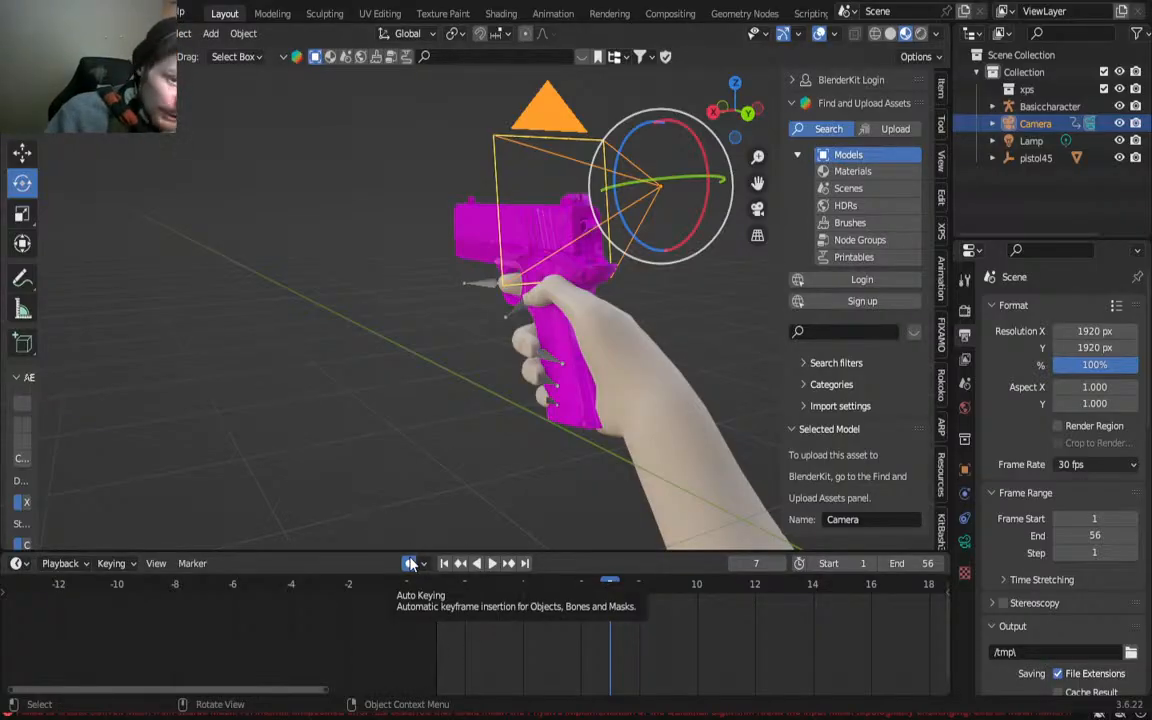
pyautogui.scroll(-5, 422, 547)
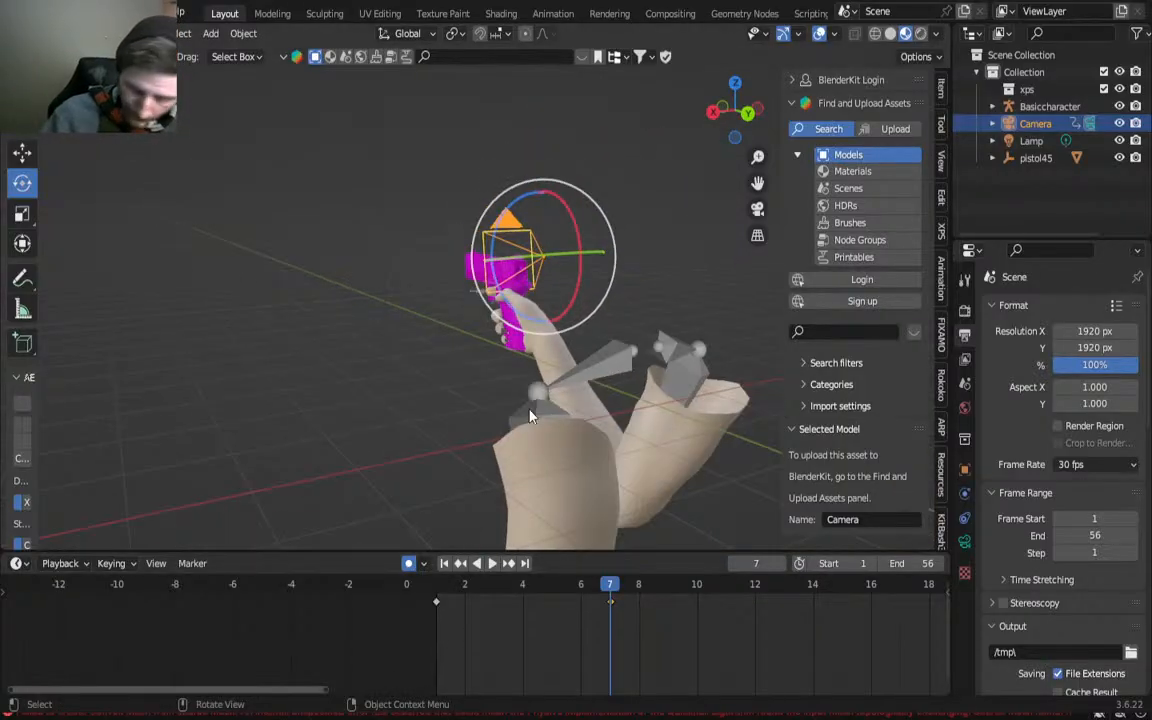
pyautogui.press('KP_0')
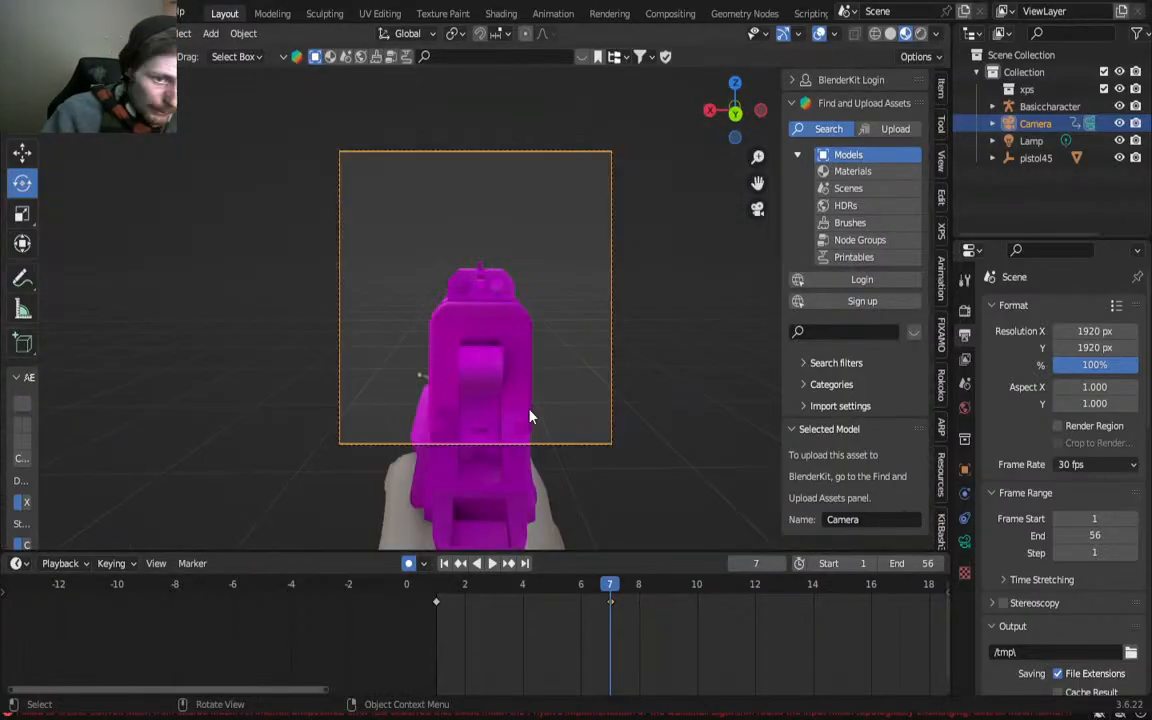
pyautogui.click(447, 596)
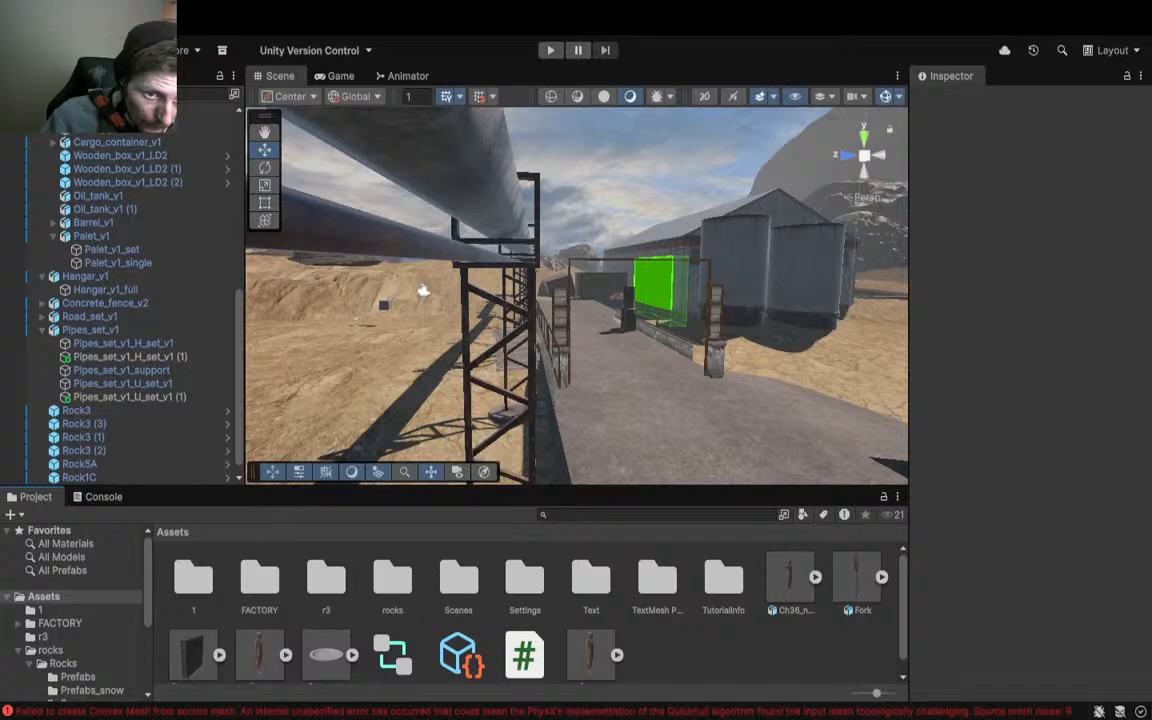
# Step: Switch to Unity, look over the factory level in the scene and start play mode
pyautogui.moveTo(560, 351); pyautogui.dragTo(438, 335, button='right')
pyautogui.press('w')
pyautogui.click(548, 52)
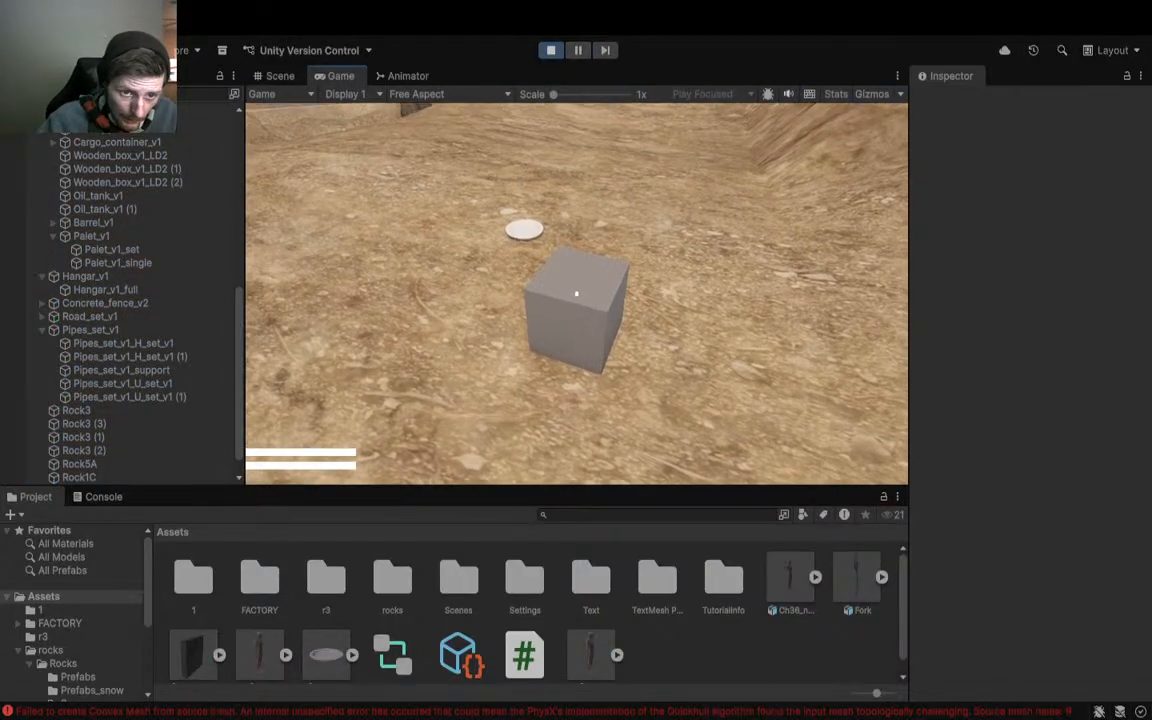
# Step: Test picking up the cube and drop it, and add the cube and the white plate to the inventory
pyautogui.press('e')
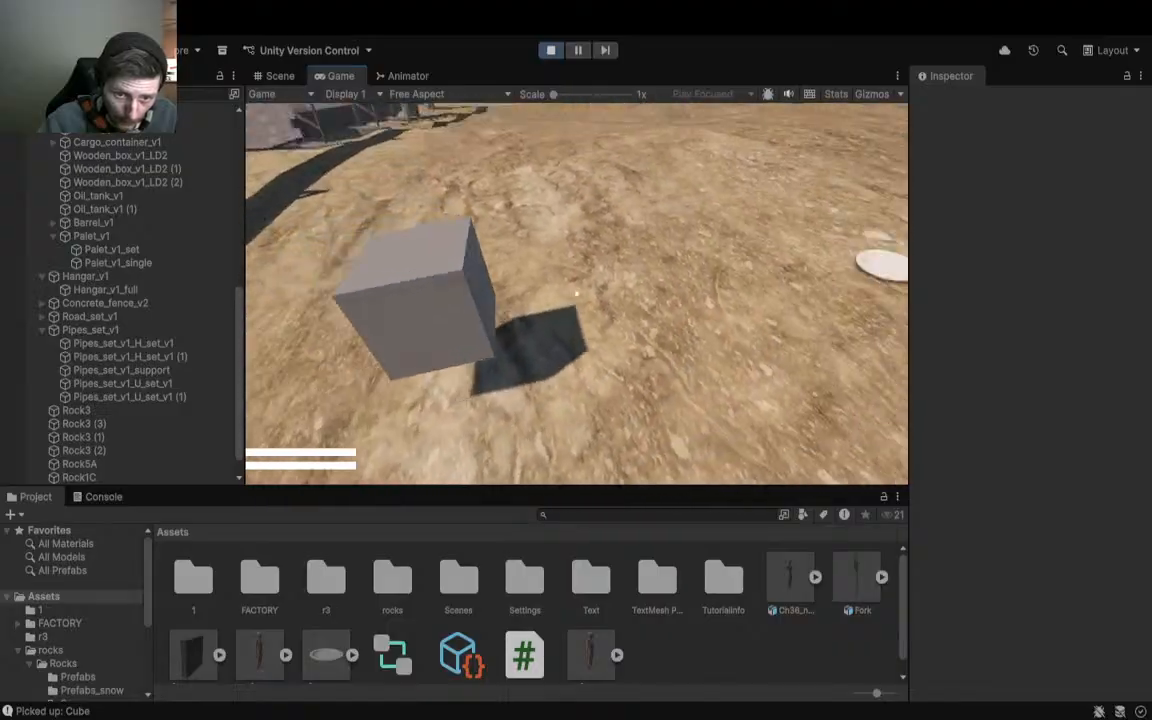
pyautogui.press('e')
pyautogui.press('f')
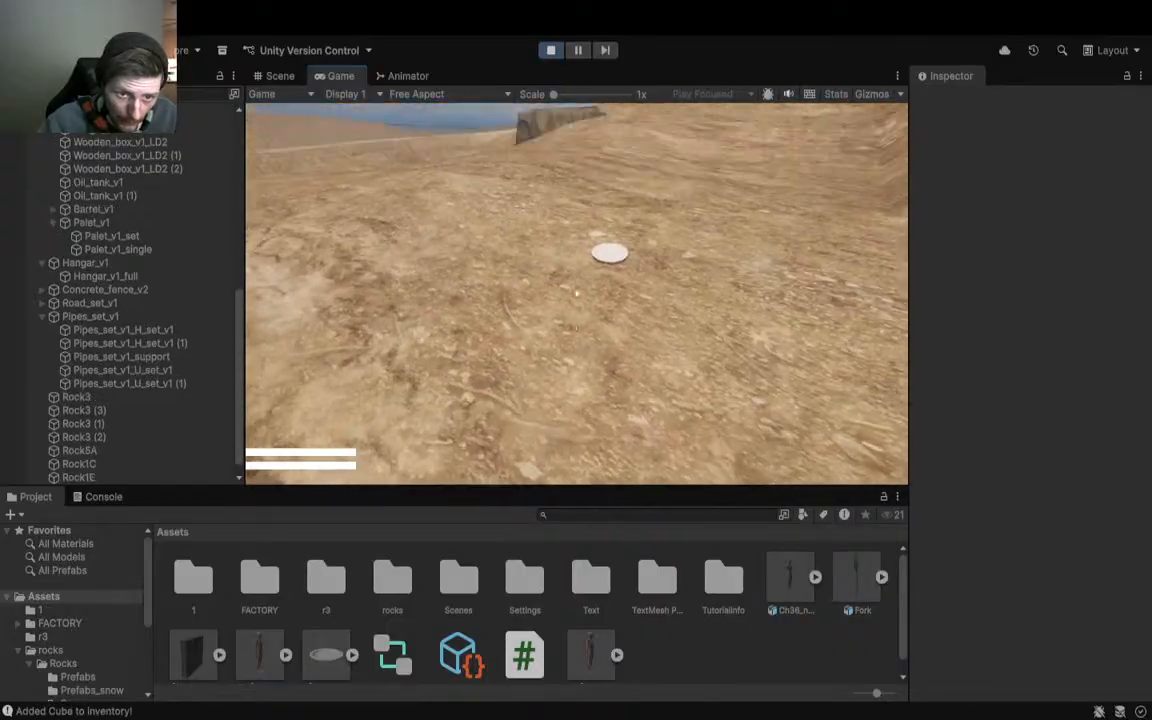
pyautogui.press('w')
pyautogui.press('f')
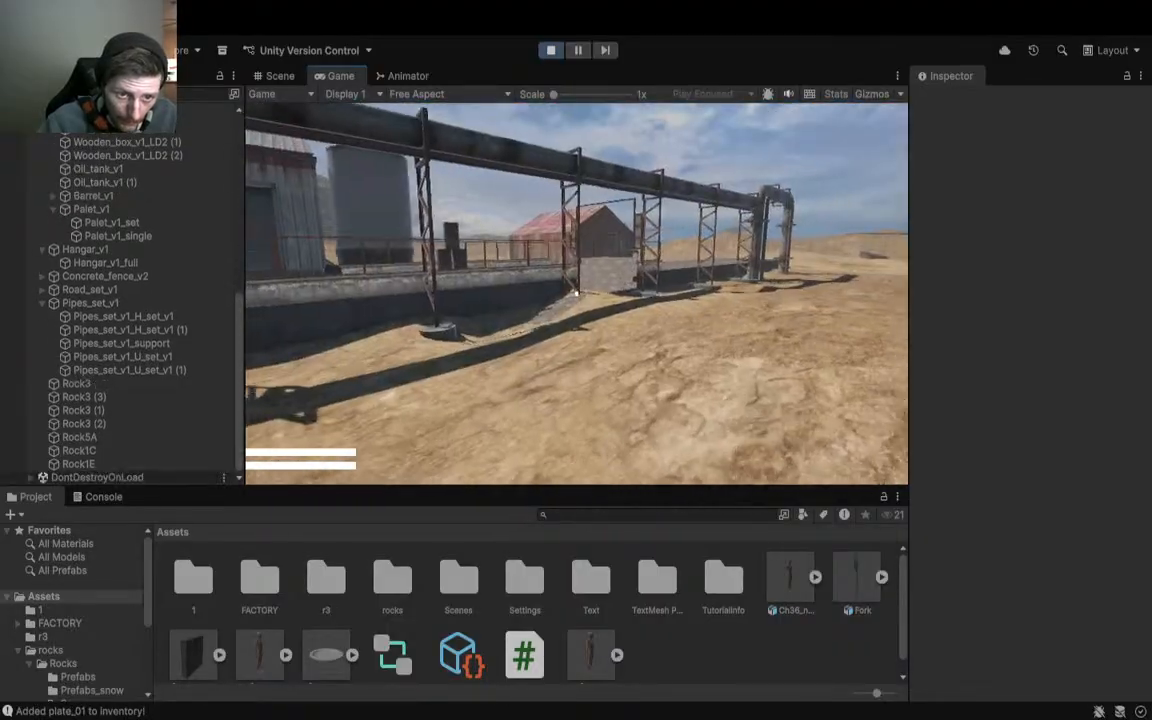
# Step: Walk the player through the factory yard, past the gate and along the asphalt road to inspect the level
pyautogui.press('w')
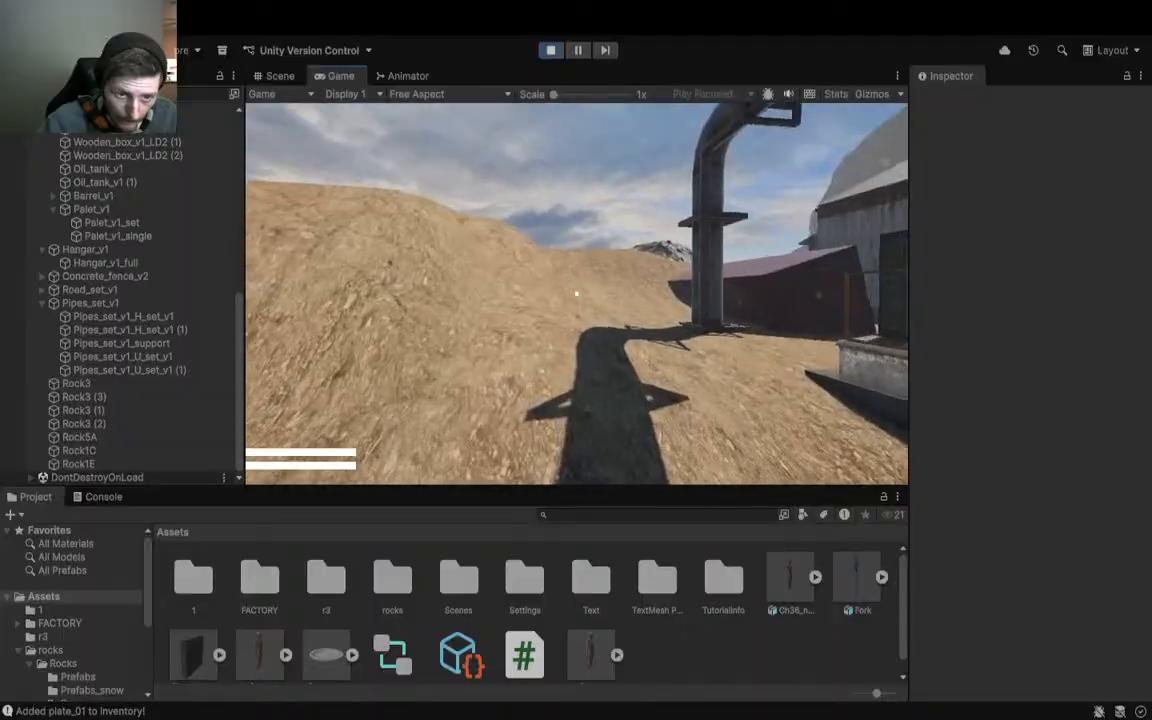
pyautogui.press('w')
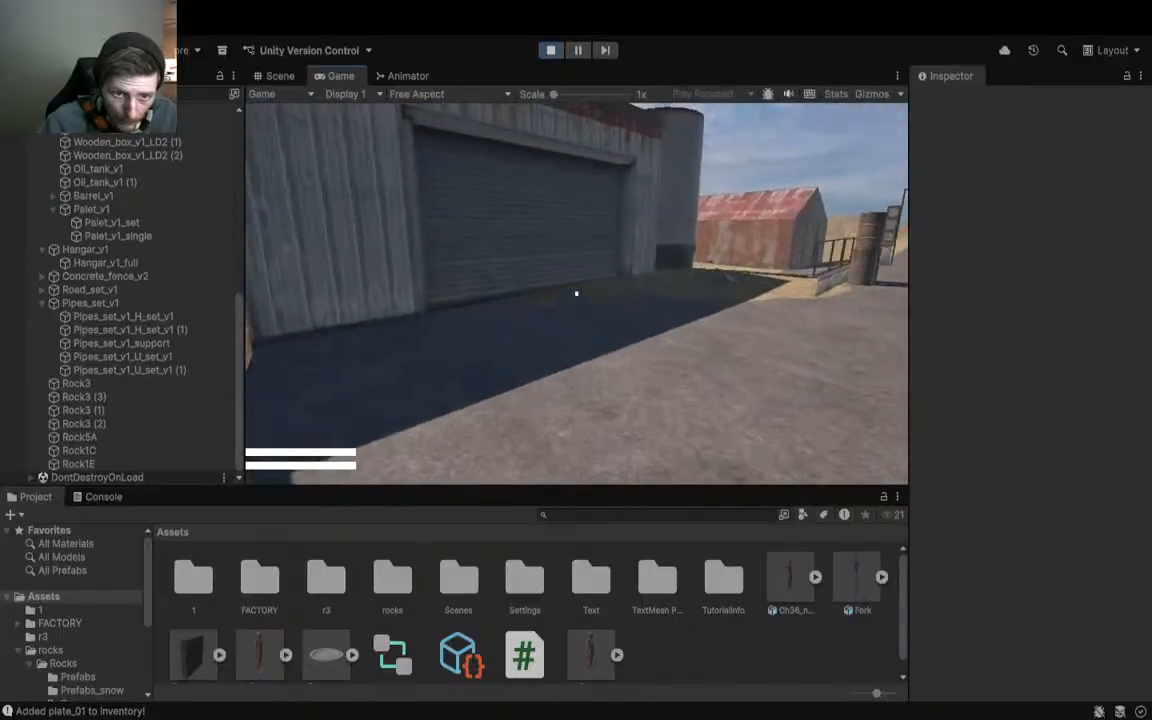
pyautogui.press('w')
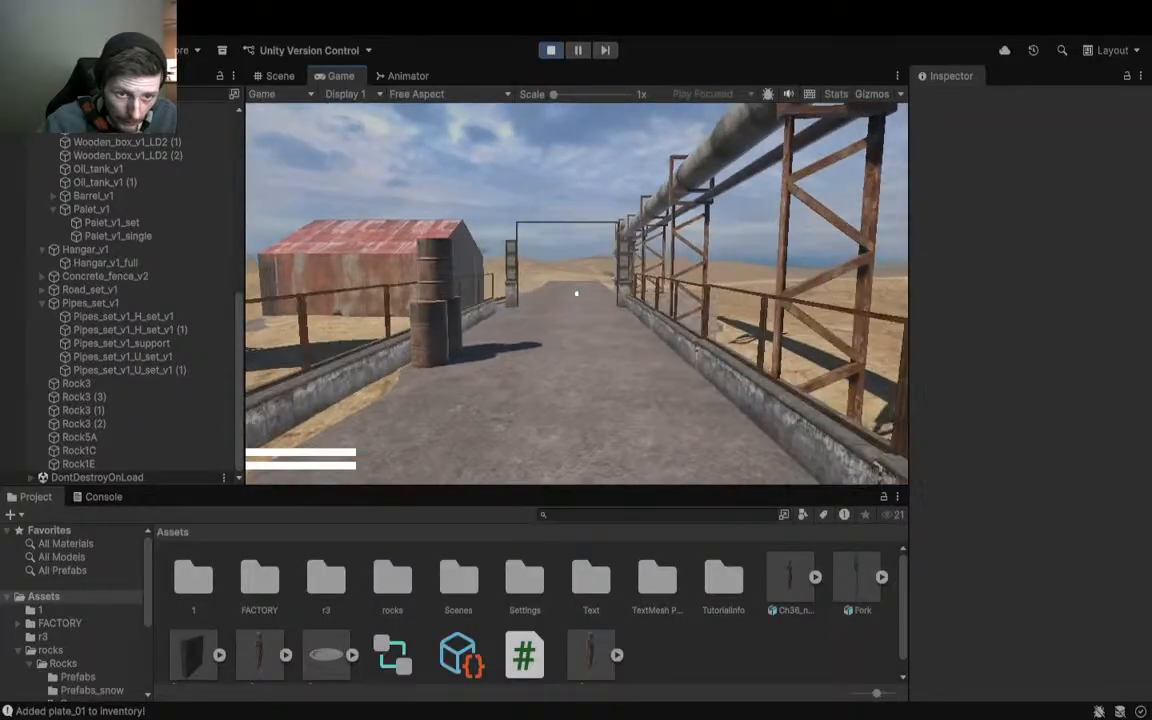
pyautogui.press('w')
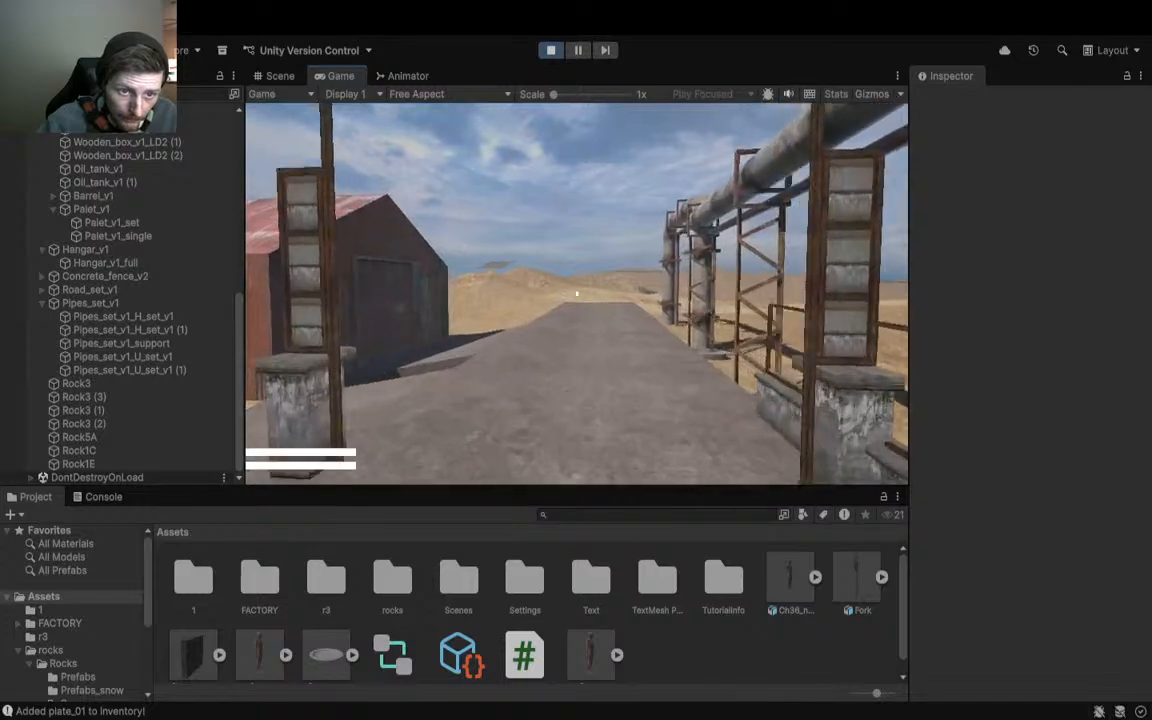
pyautogui.press('w')
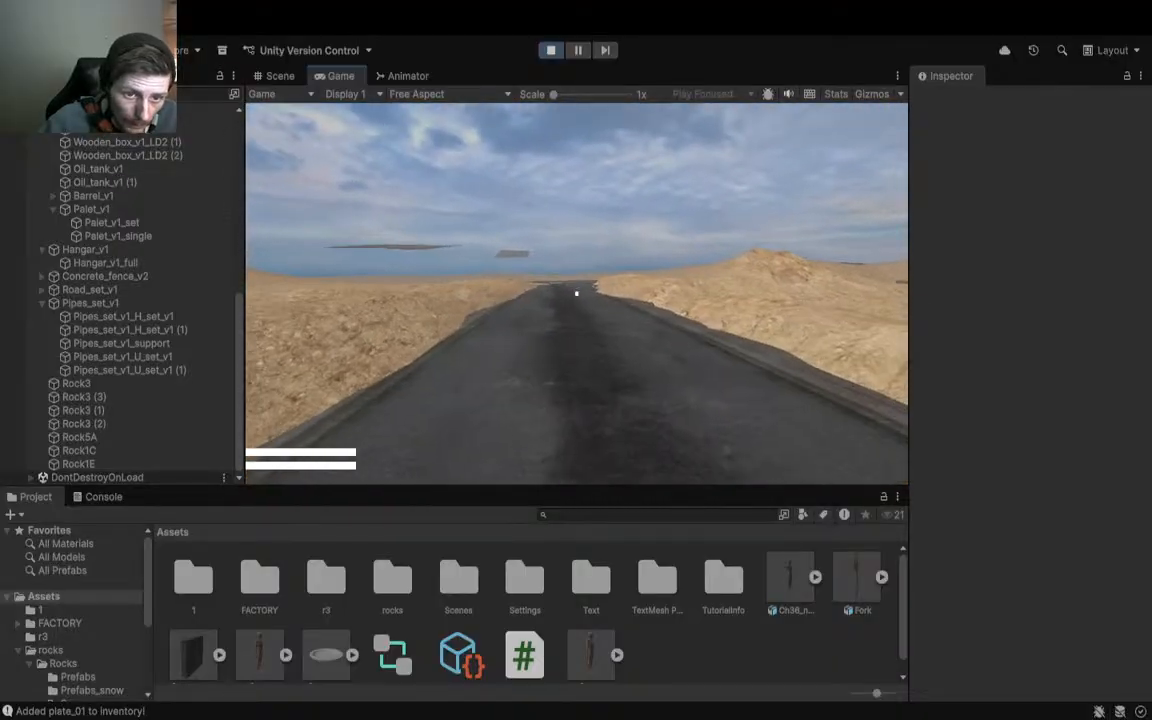
pyautogui.press('s')
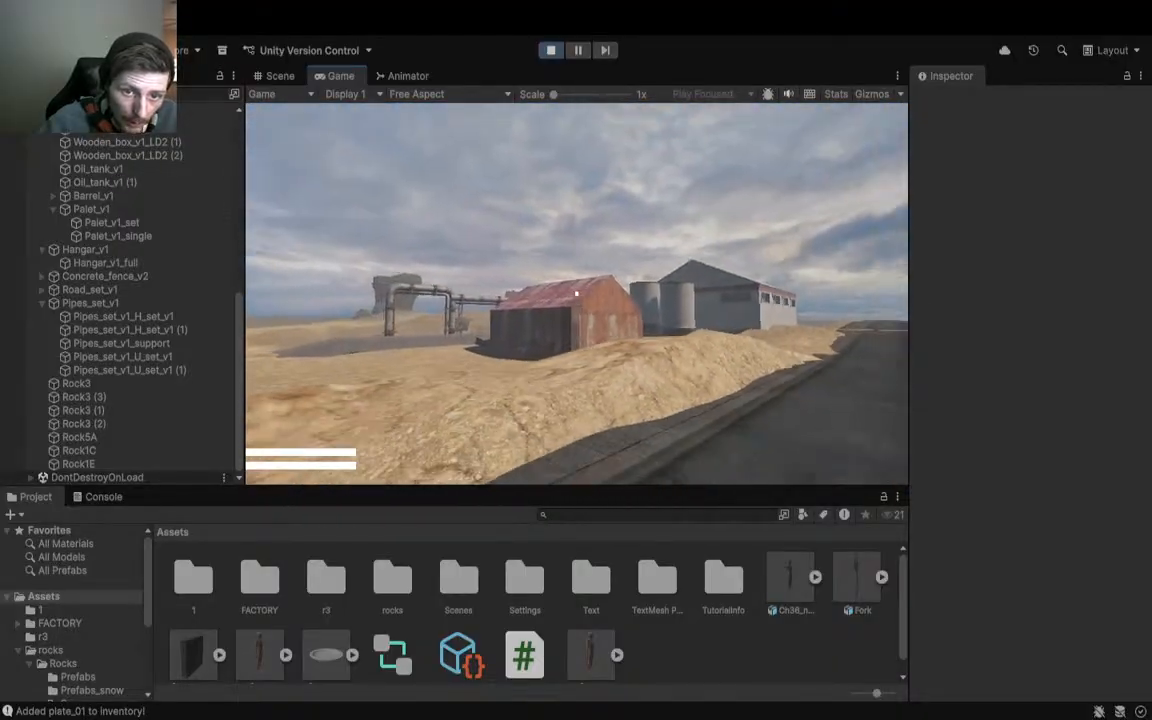
pyautogui.press('a')
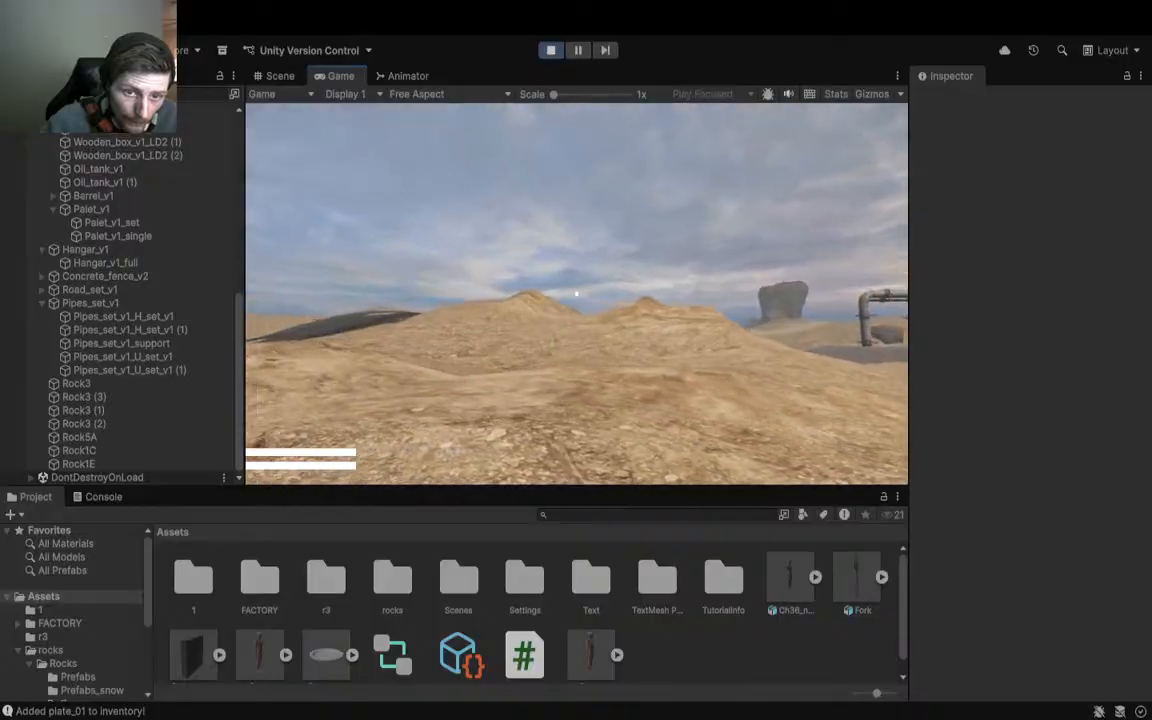
pyautogui.press('w')
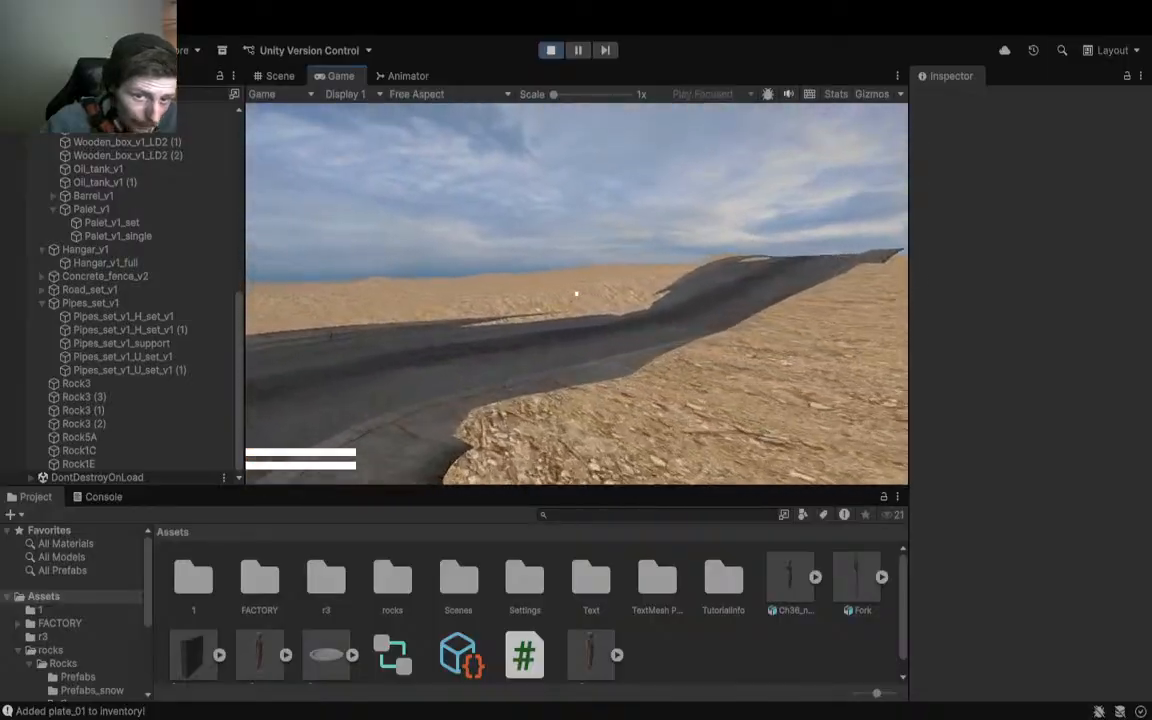
pyautogui.press('w')
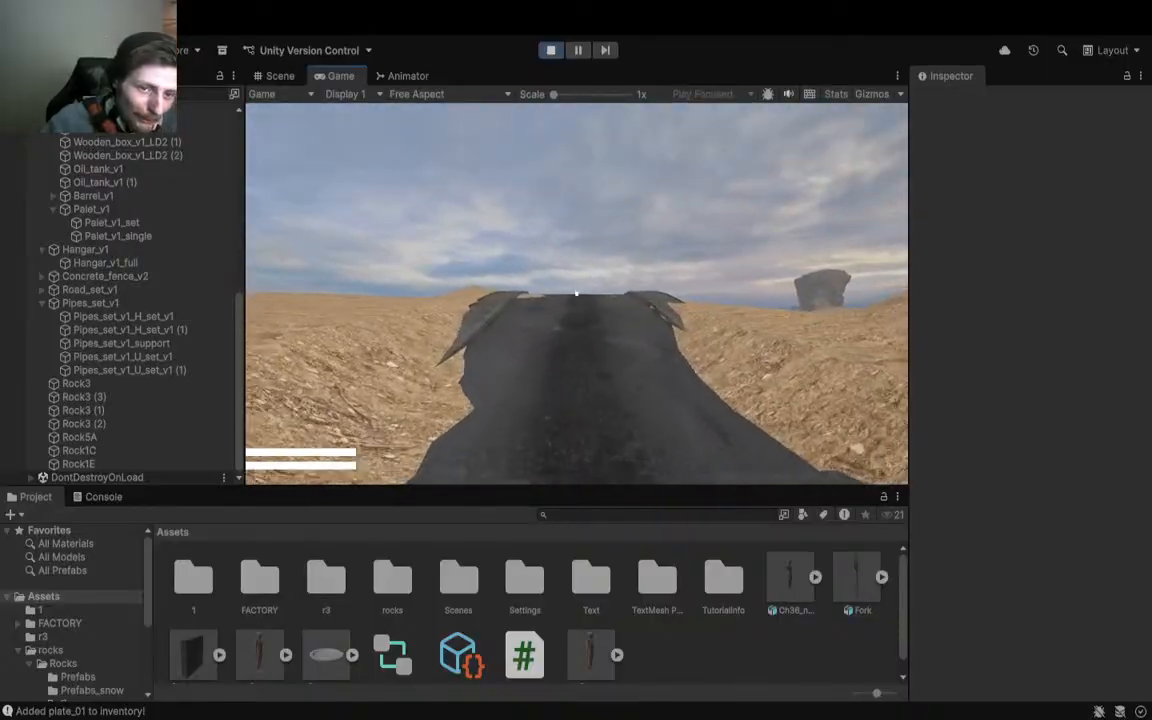
pyautogui.press('w')
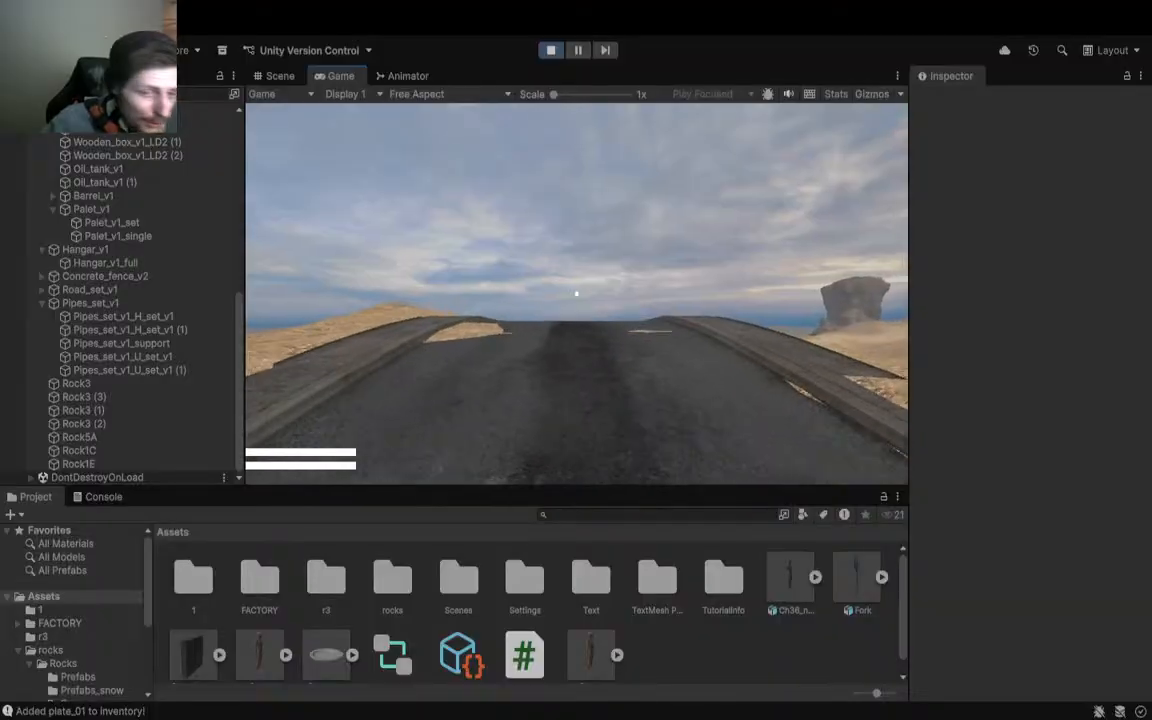
pyautogui.press('w')
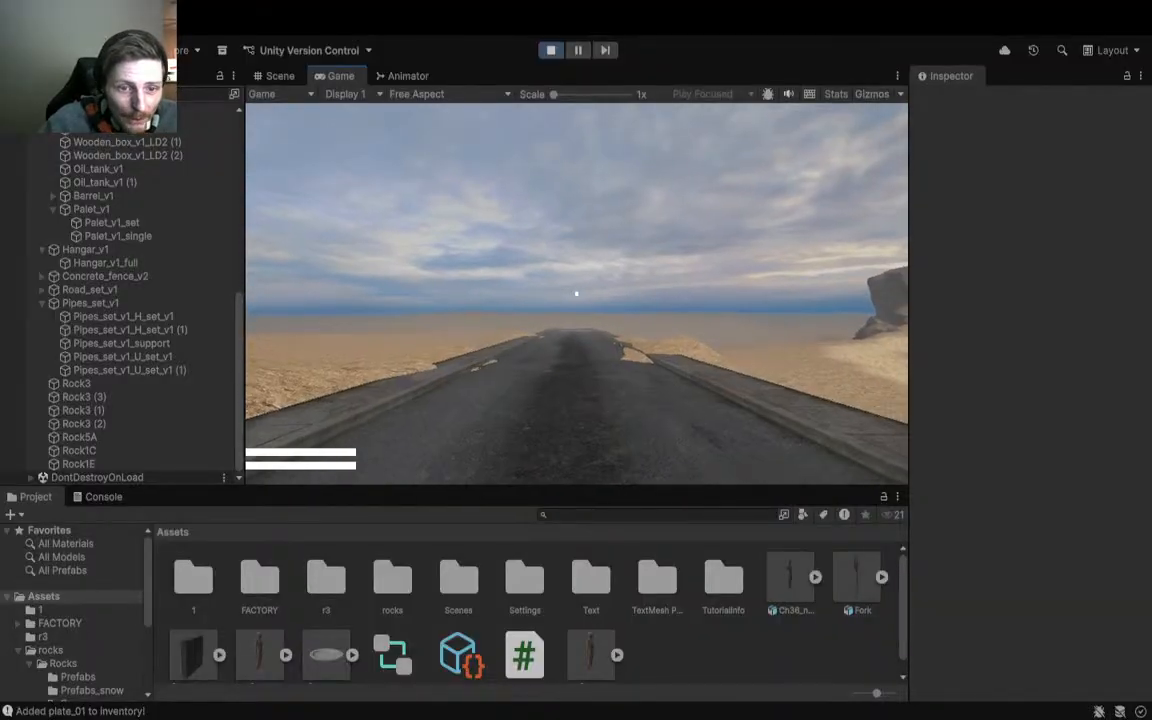
pyautogui.press('w')
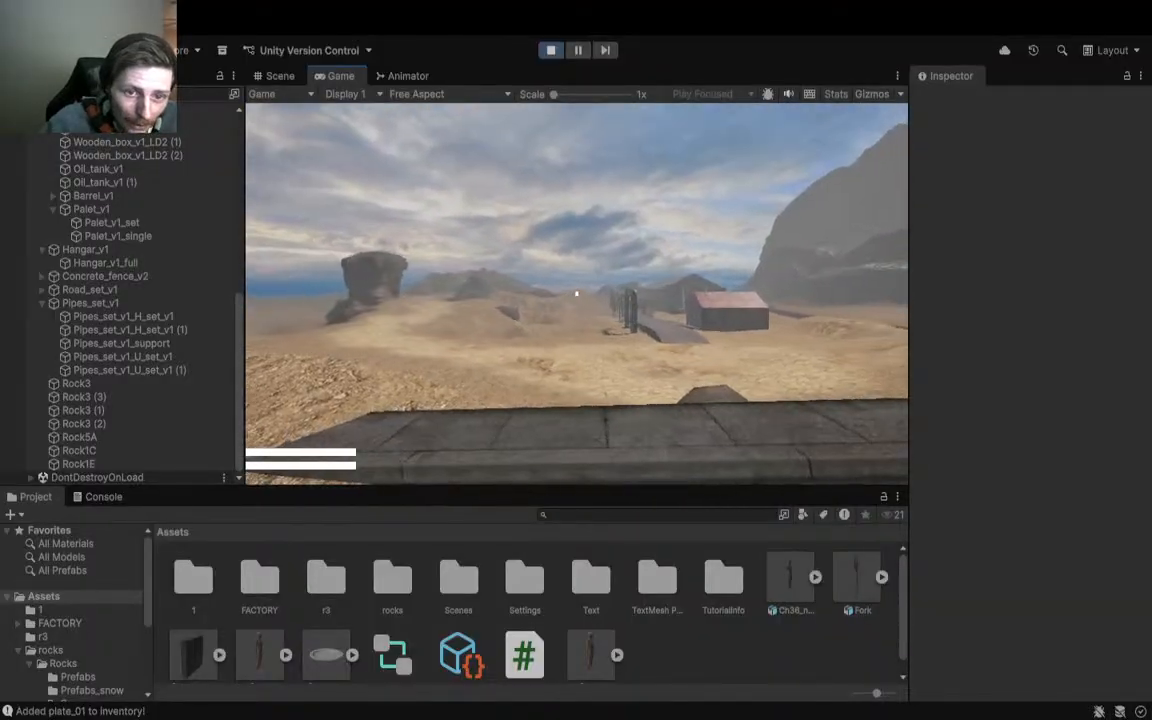
# Step: Walk off the road across the desert, check the in-game inventory screen and stop play mode
pyautogui.press('a')
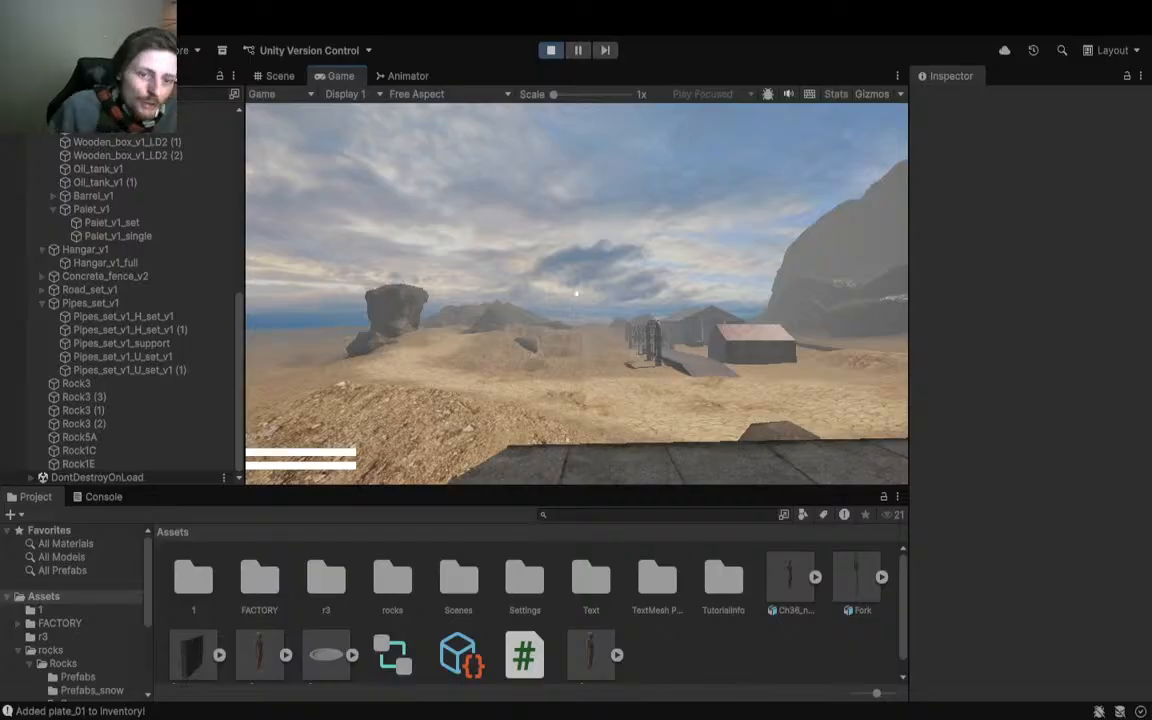
pyautogui.press('w')
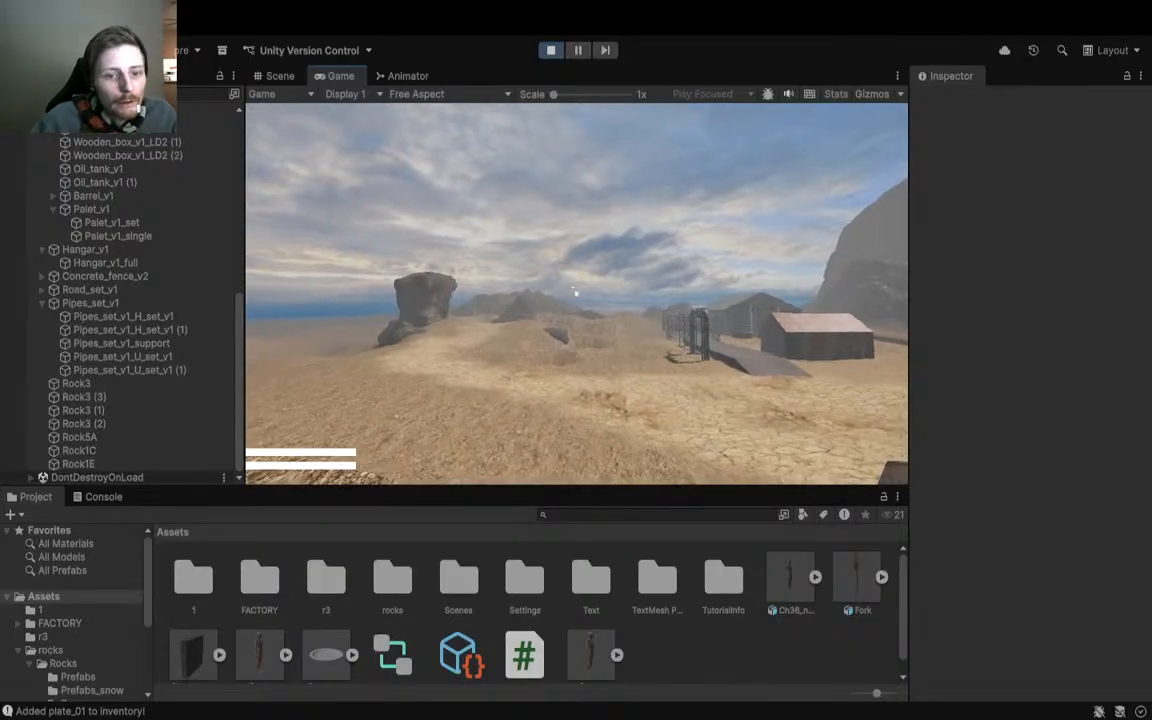
pyautogui.press('w')
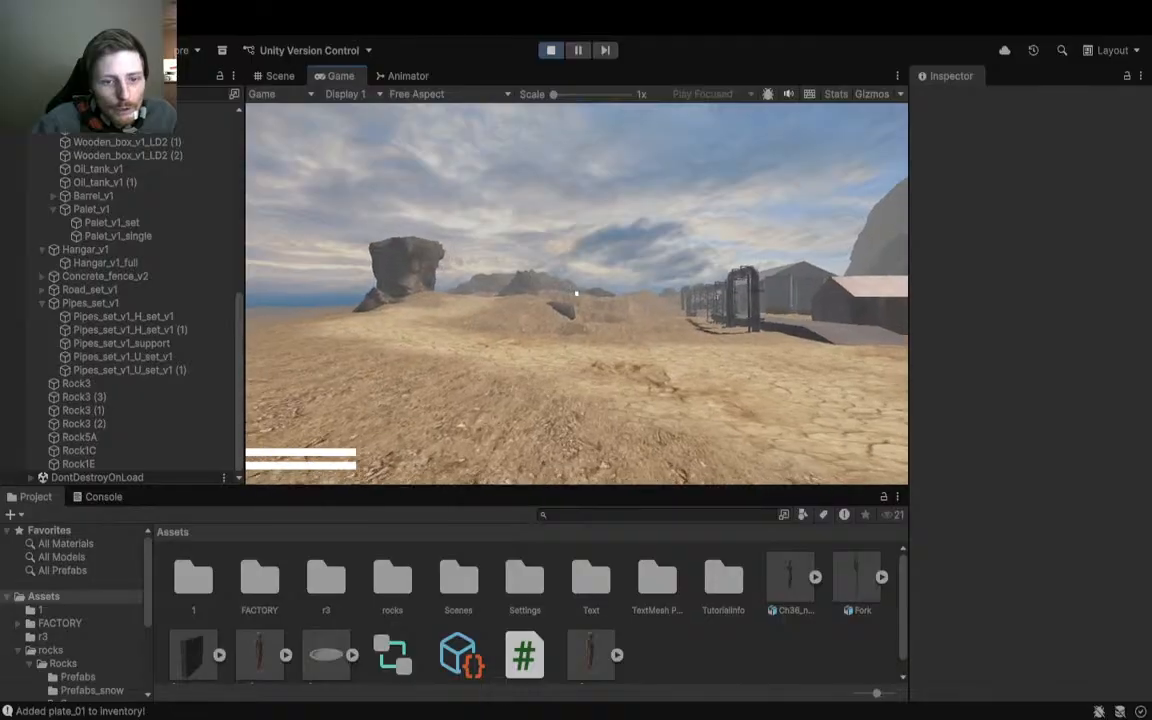
pyautogui.press('w')
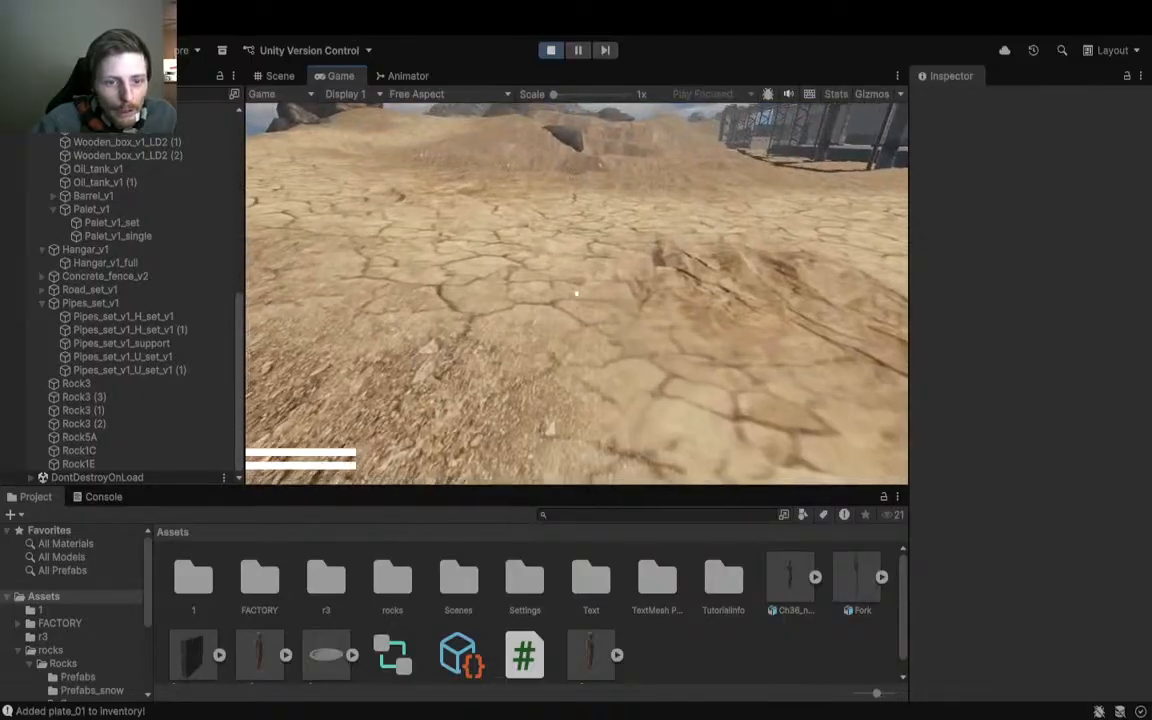
pyautogui.press('Tab')
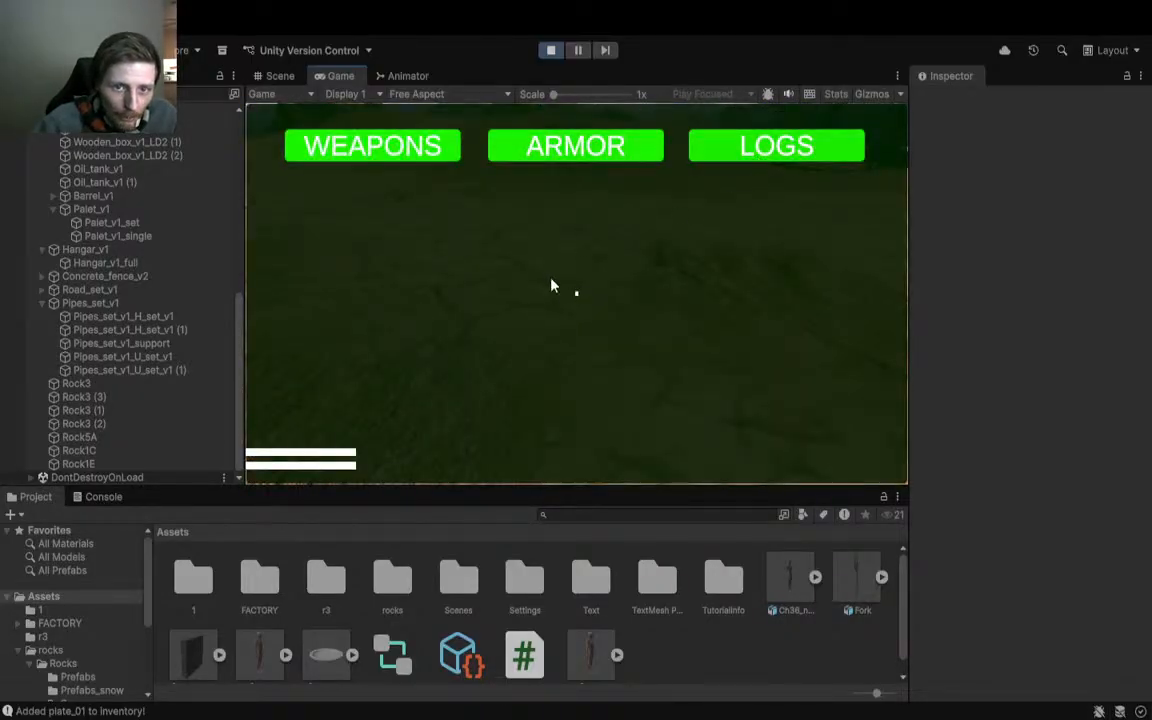
pyautogui.press('Tab')
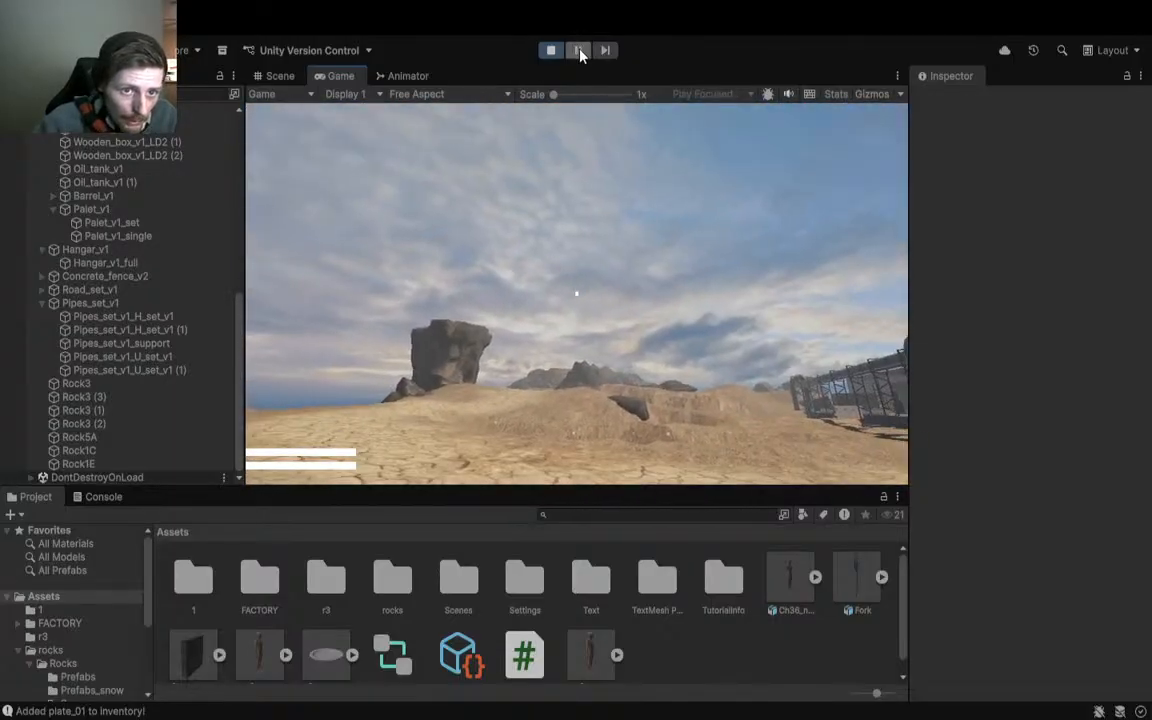
pyautogui.click(553, 51)
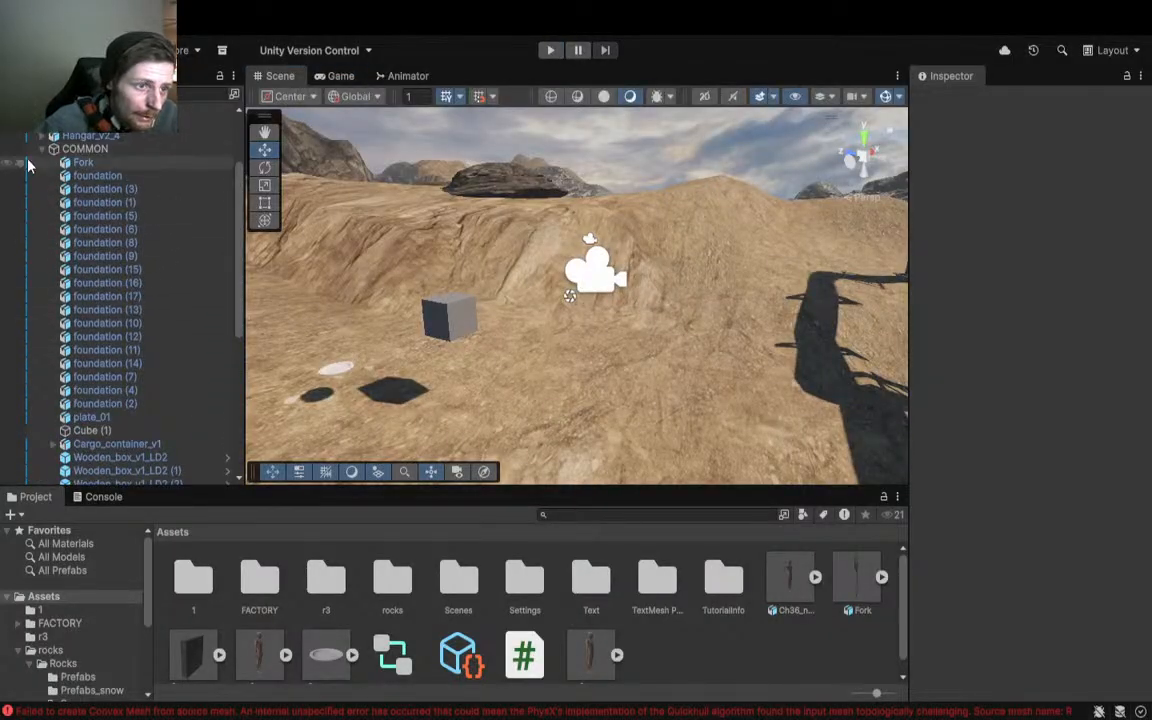
# Step: Collapse the COMMON and Pipes_set_v1 groups and add a Scroll View to the Panel of INVINTORY UI
pyautogui.click(40, 152)
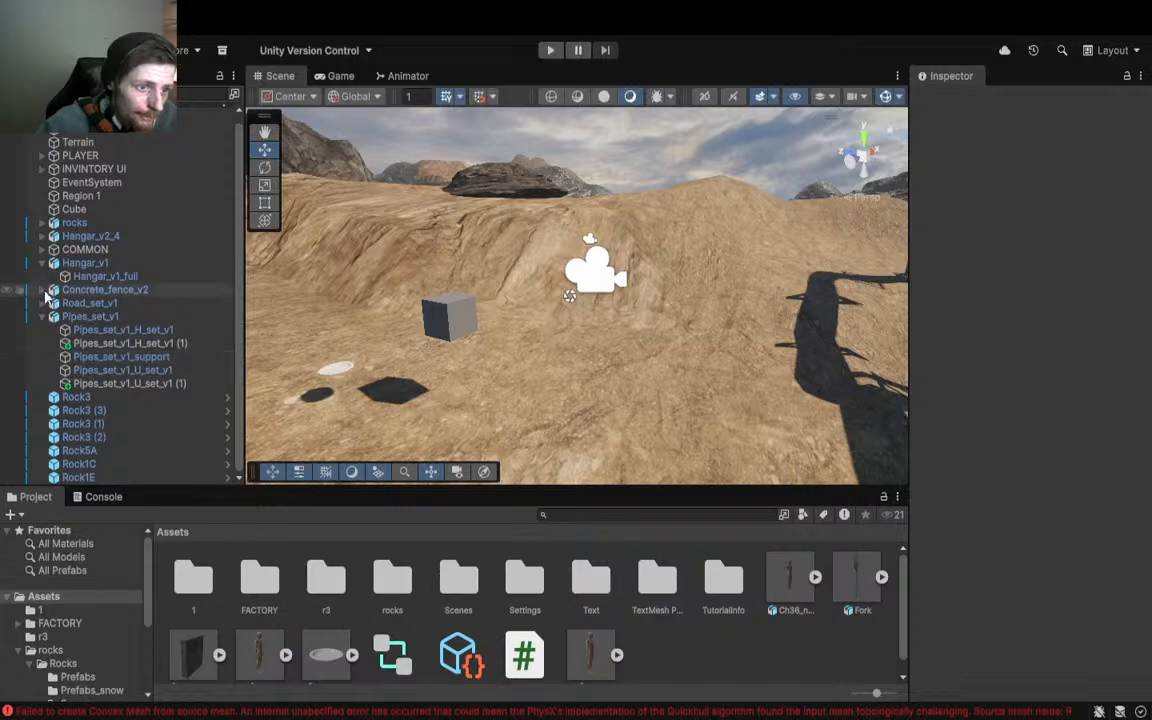
pyautogui.click(41, 317)
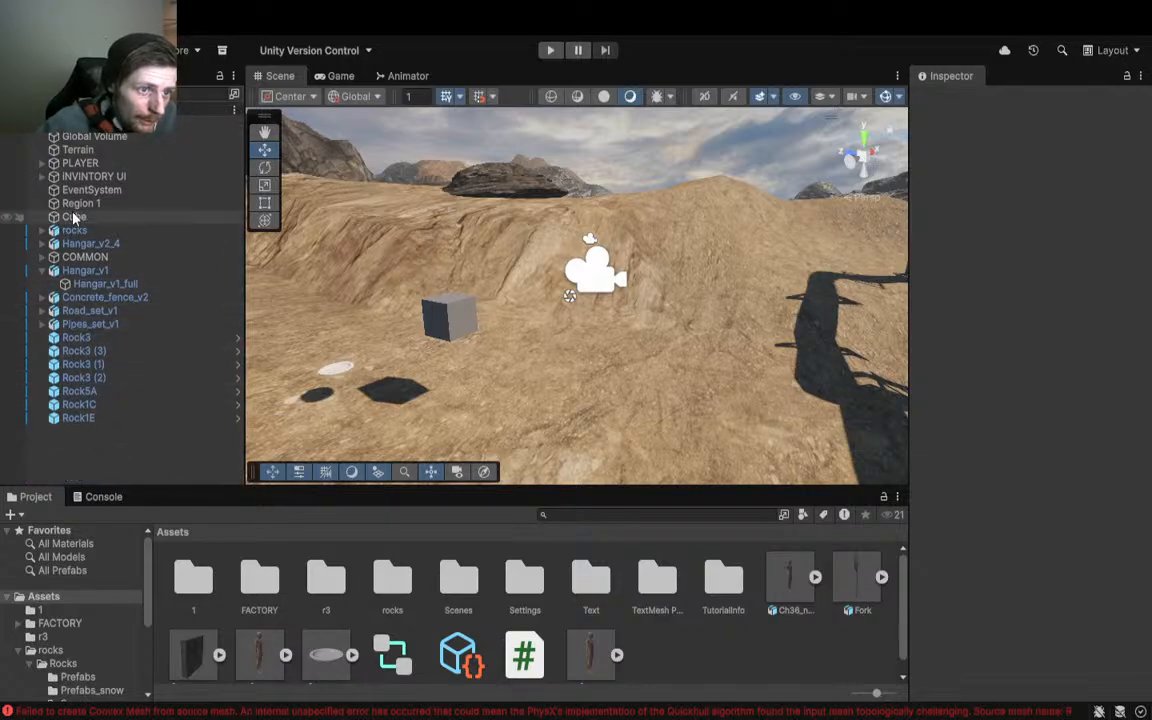
pyautogui.click(87, 177)
pyautogui.click(41, 176)
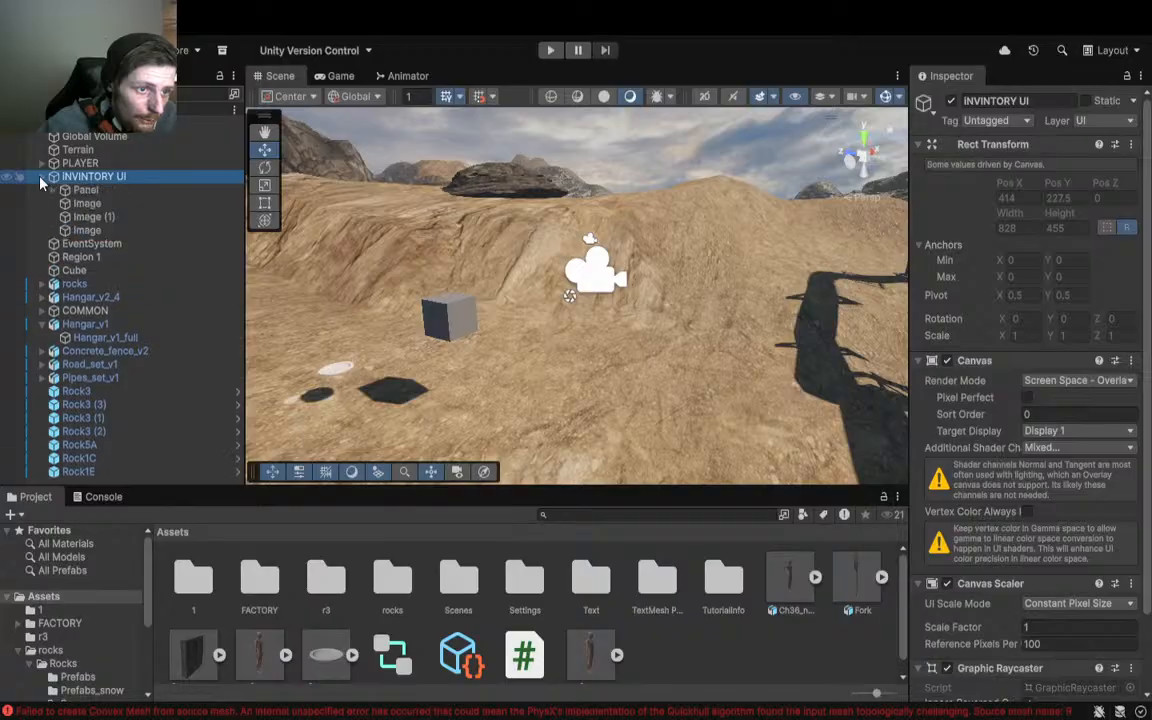
pyautogui.click(86, 191)
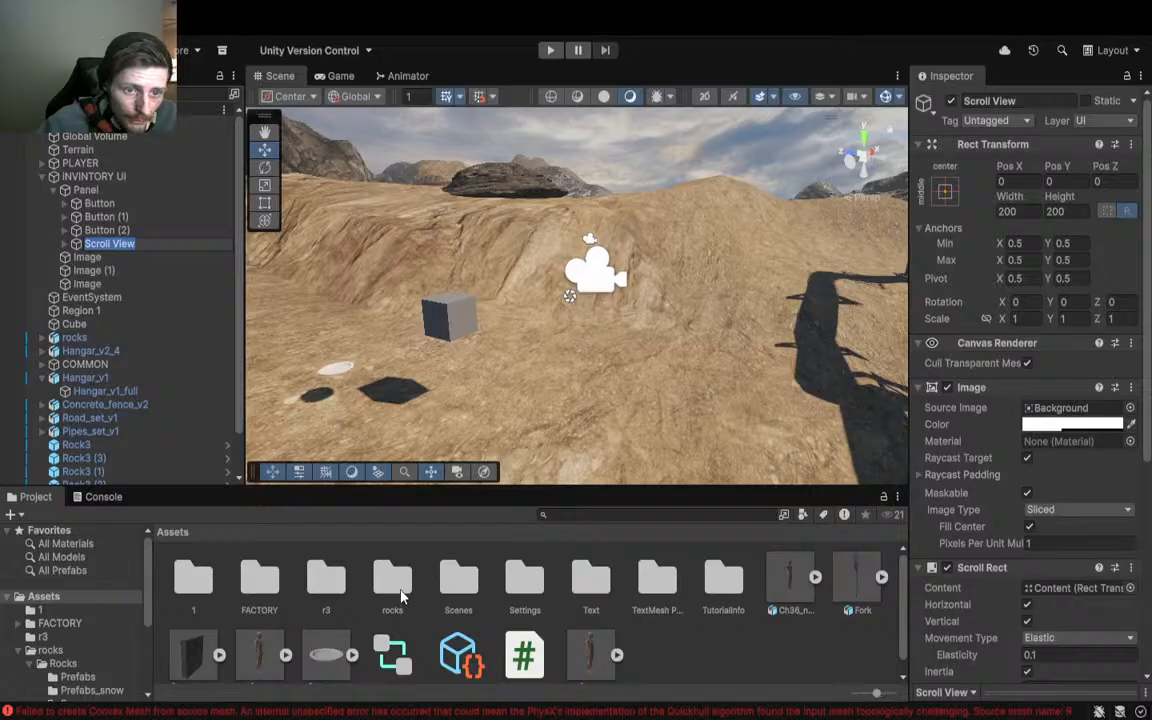
# Step: Move the Scroll View to X position 258 below the LOGS button and scale its Z to 1.0765
pyautogui.keyDown('alt'); pyautogui.moveTo(545, 340); pyautogui.dragTo(519, 339); pyautogui.keyUp('alt')
pyautogui.moveTo(520, 340); pyautogui.dragTo(703, 330, button='right')
pyautogui.moveTo(565, 328); pyautogui.dragTo(401, 327)
pyautogui.press('r')
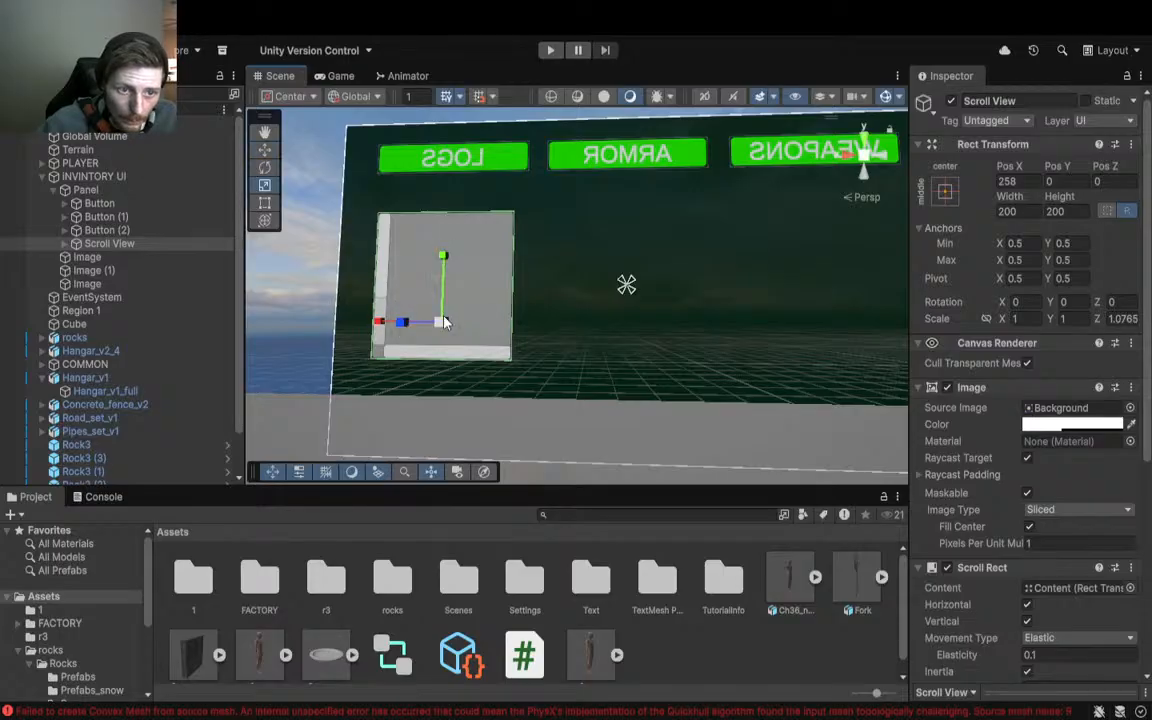
pyautogui.press('w')
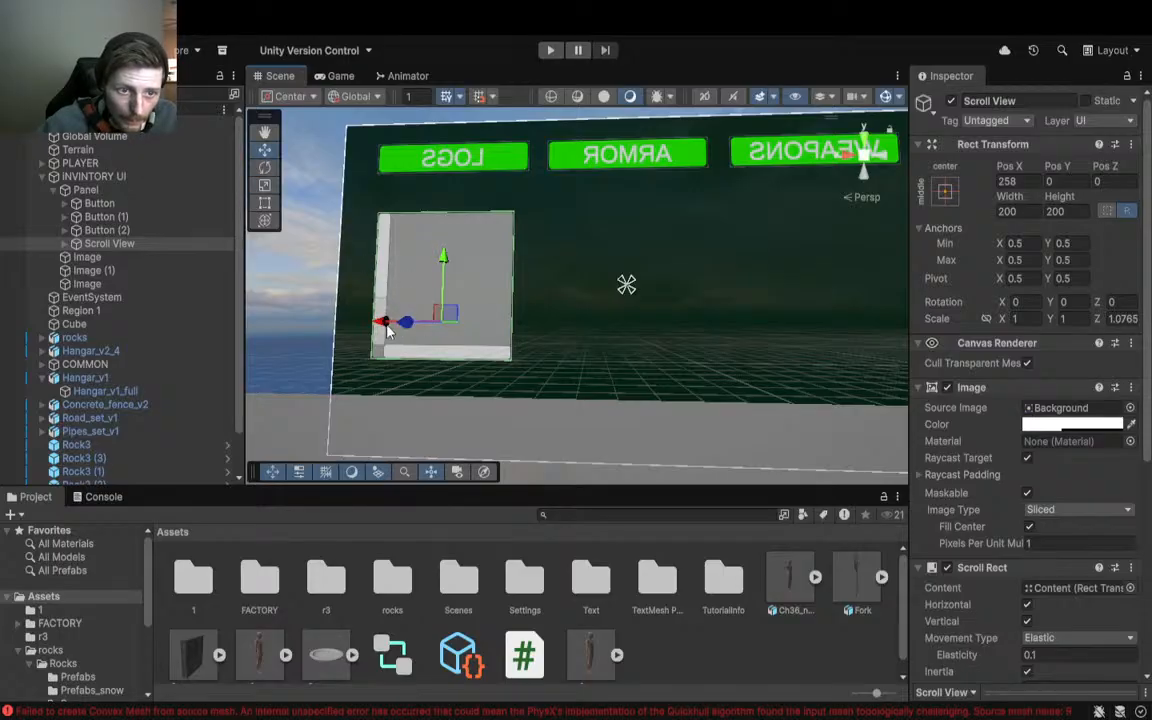
pyautogui.moveTo(384, 322)
pyautogui.mouseDown()
pyautogui.moveTo(372, 323)
pyautogui.moveTo(383, 323)
pyautogui.mouseUp()
# Step: Set the Scroll View's horizontal scrollbar spacing to -2.61, vertical scrollbar spacing to -0.17 and the image's Pixels Per Unit Multiplier to 1.9
pyautogui.scroll(-3, 957, 404)
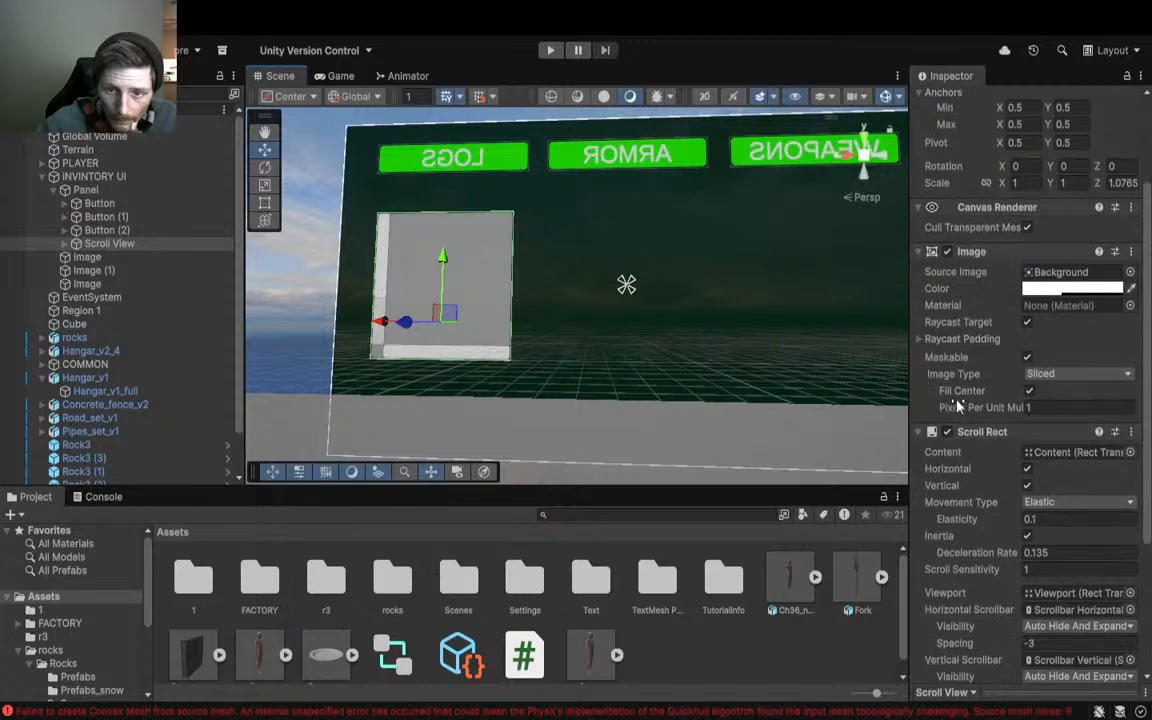
pyautogui.scroll(-1, 958, 393)
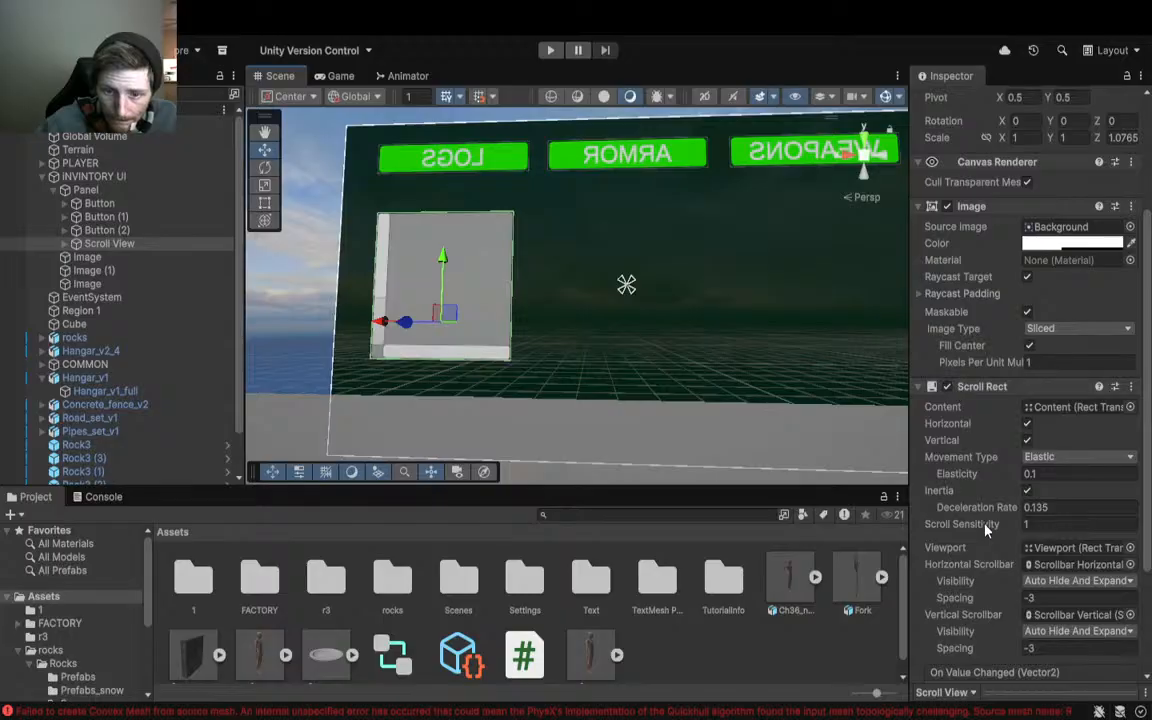
pyautogui.moveTo(955, 598); pyautogui.dragTo(1013, 663)
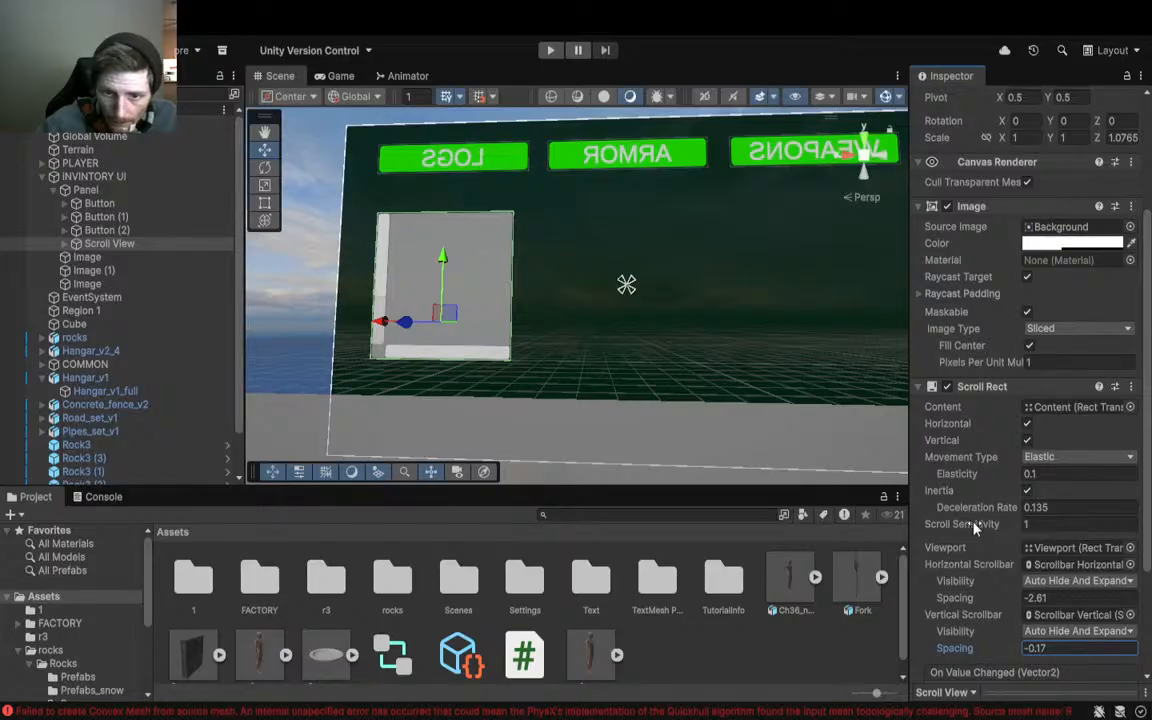
pyautogui.scroll(3, 978, 460)
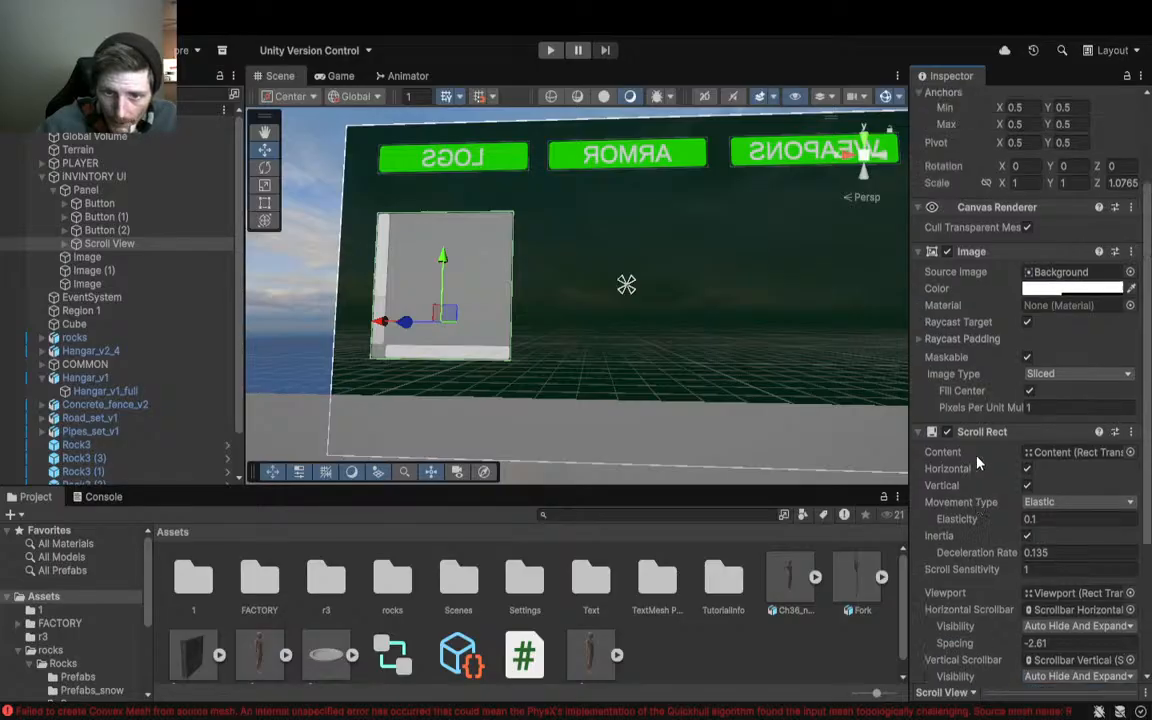
pyautogui.click(978, 456)
pyautogui.write('1.9')
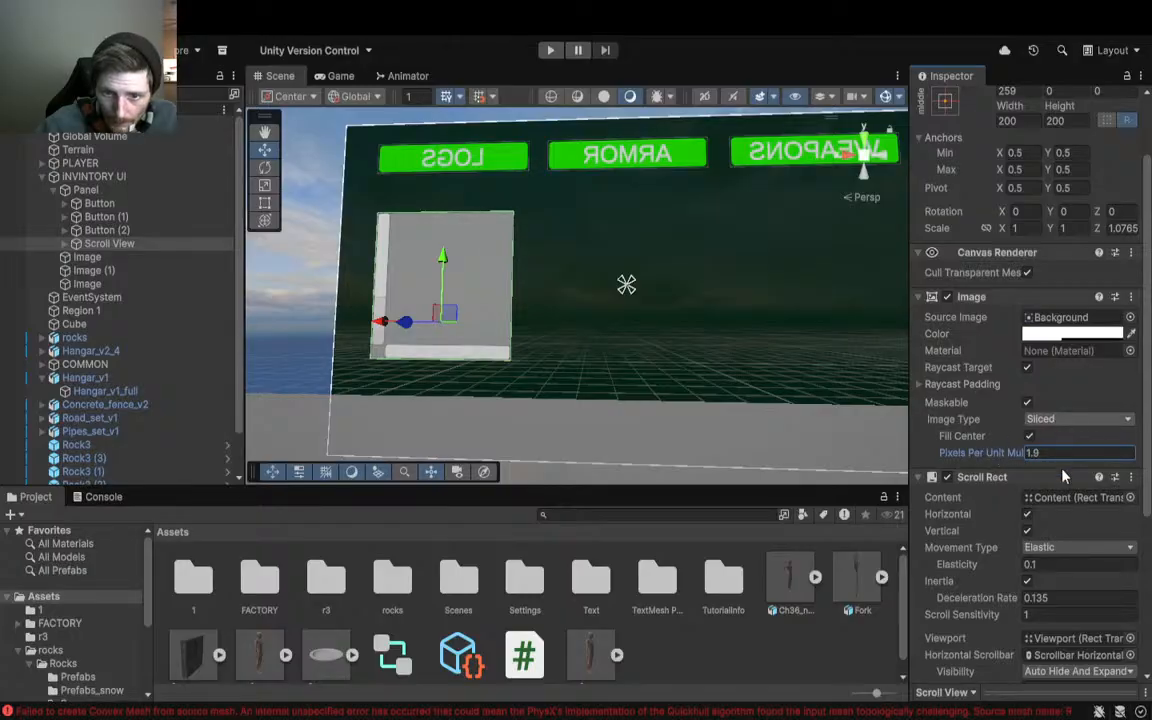
# Step: Try the Simple image type on the Scroll View's Image component and set it back to Sliced
pyautogui.click(1066, 419)
pyautogui.click(1066, 436)
pyautogui.click(1060, 439)
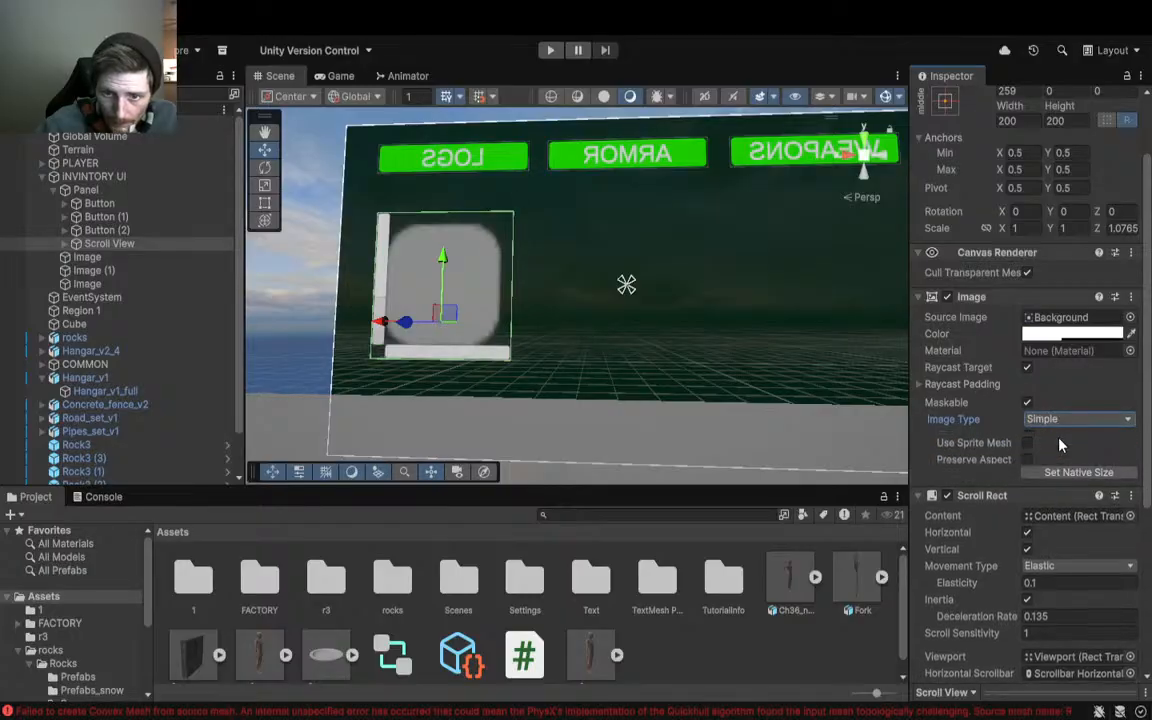
pyautogui.click(1056, 456)
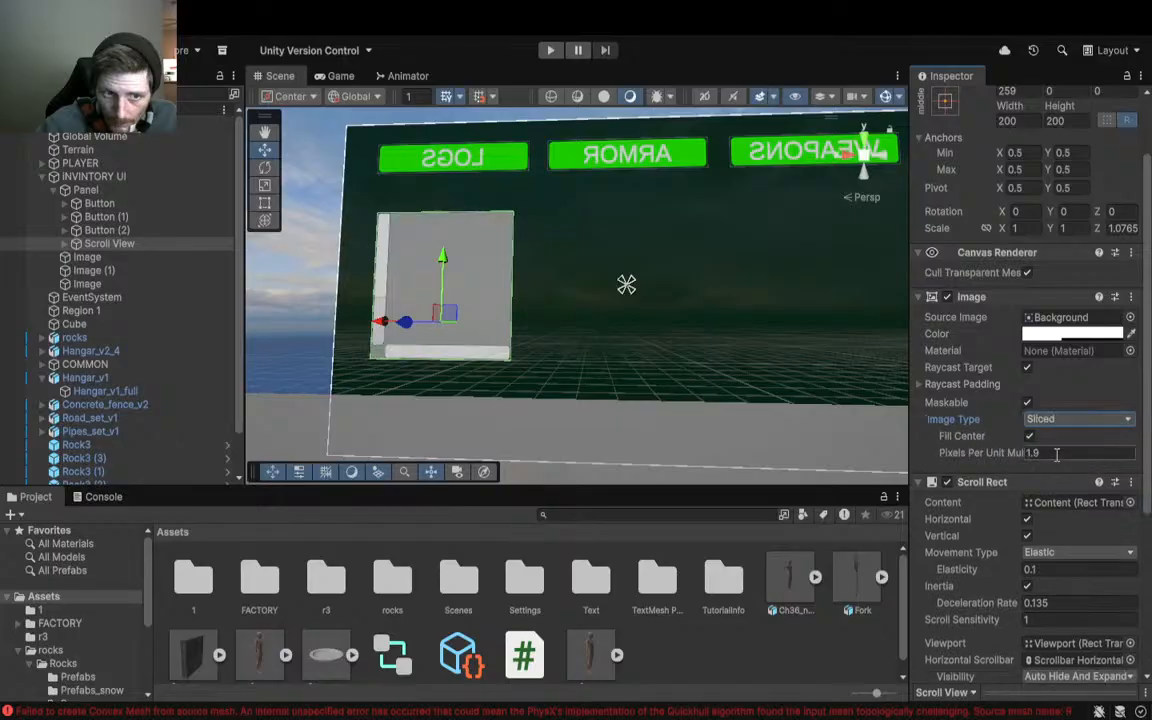
pyautogui.click(1027, 403)
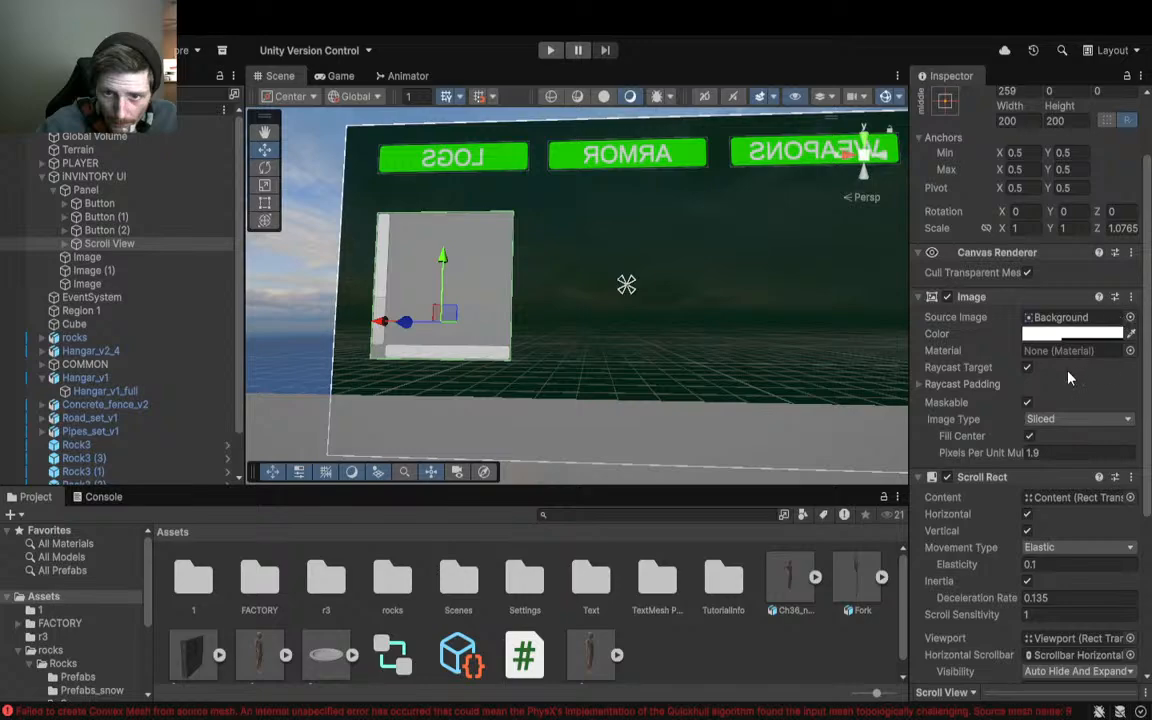
# Step: Assign the fallout2_by_blackbo… picture as the Scroll View's source image
pyautogui.doubleClick(1070, 378)
pyautogui.press('r')
pyautogui.press('e')
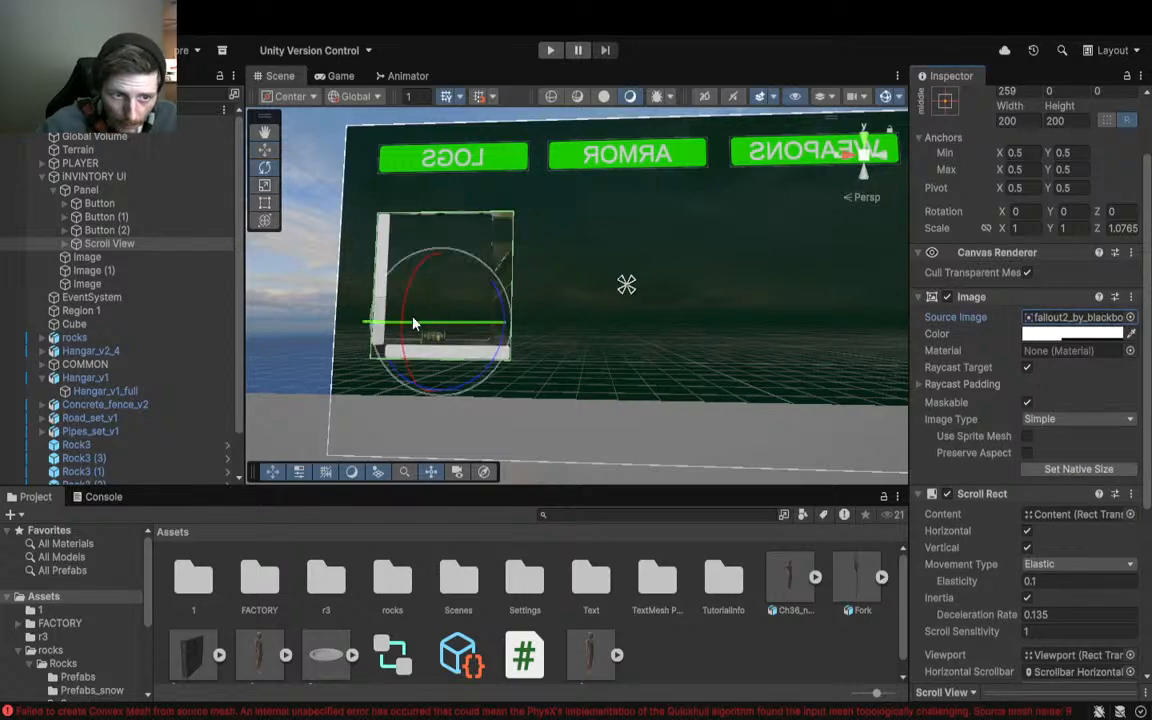
# Step: Scale the Scroll View up uniformly to 1.2917 in X and Y
pyautogui.press('r')
pyautogui.click(490, 325)
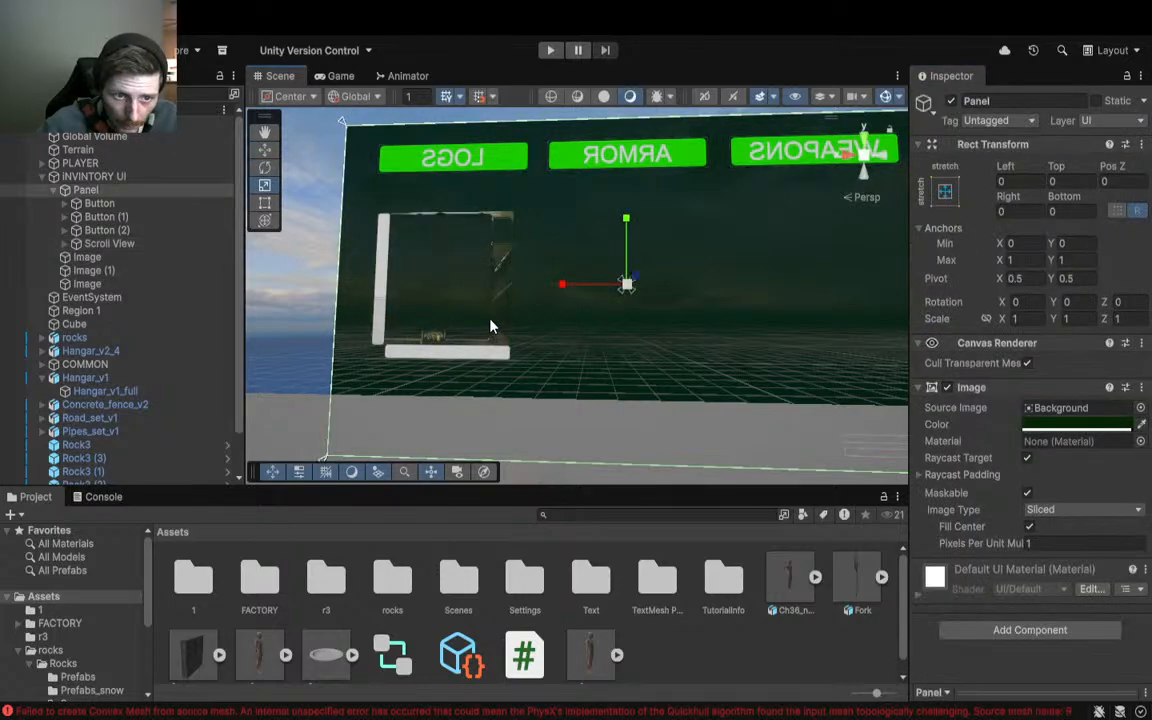
pyautogui.click(492, 325)
pyautogui.moveTo(439, 323); pyautogui.dragTo(462, 338)
# Step: Move the Scroll View to X 153, Y -9 and stretch it to a scale of about 2.51 in X and 1.61 in Y
pyautogui.press('w')
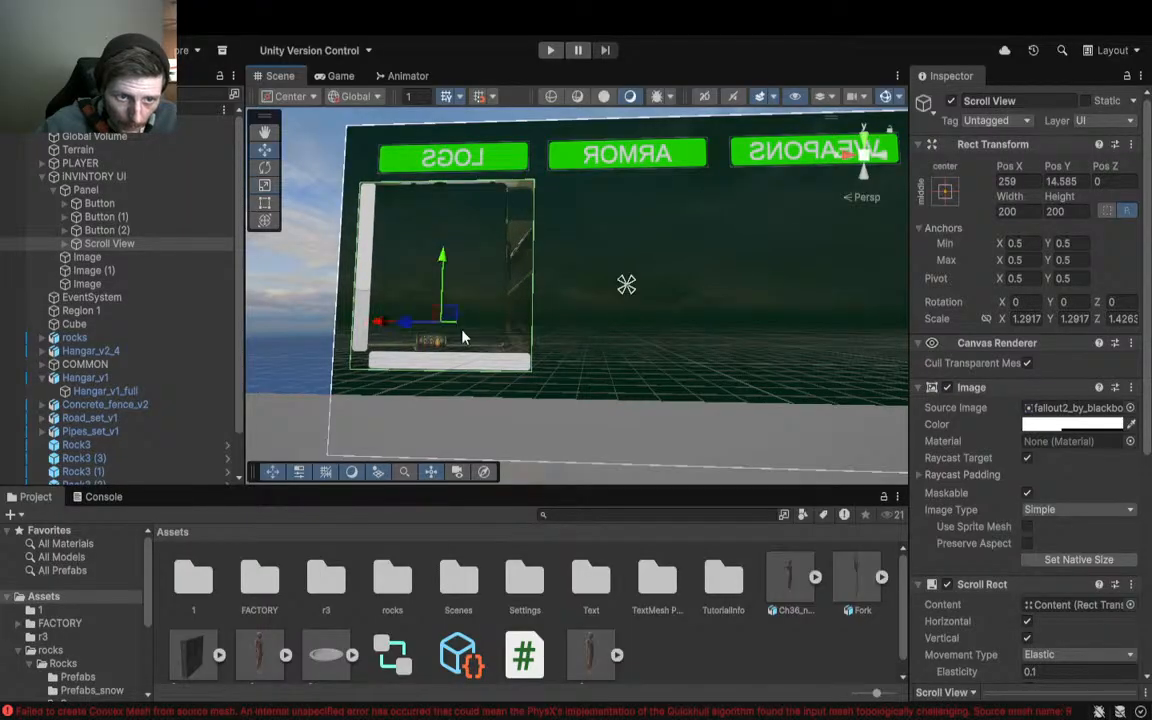
pyautogui.moveTo(378, 326); pyautogui.dragTo(449, 338)
pyautogui.press('r')
pyautogui.press('w')
pyautogui.press('r')
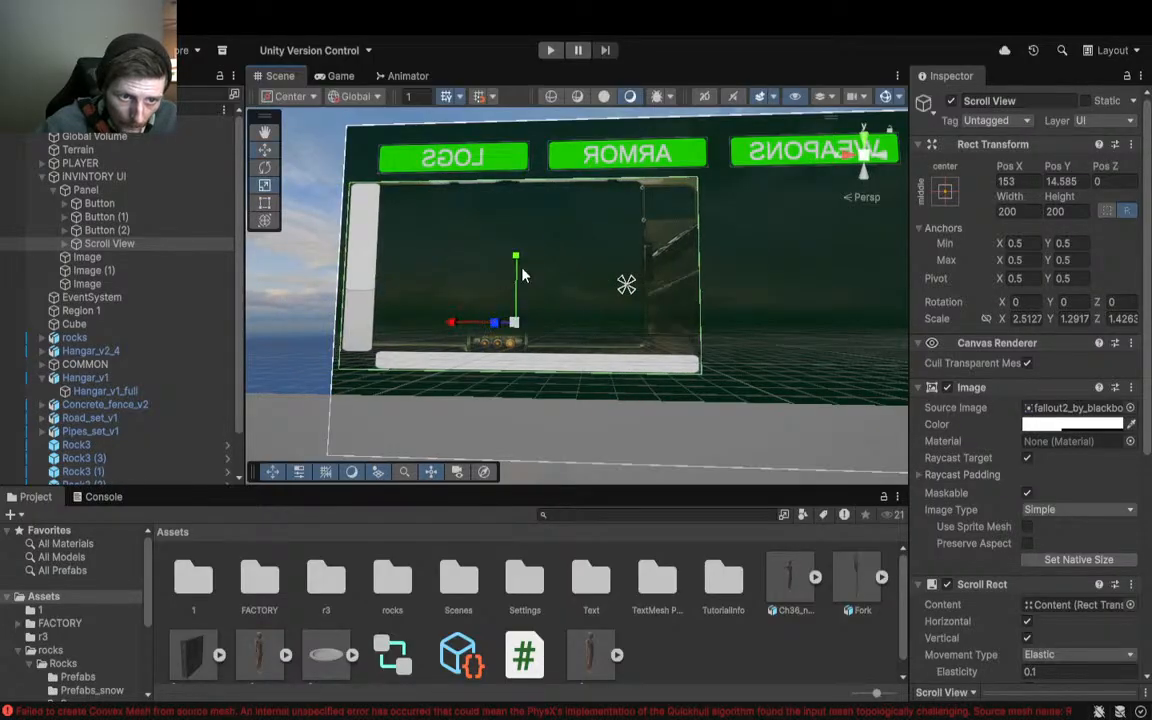
pyautogui.moveTo(515, 262); pyautogui.dragTo(516, 292)
pyautogui.press('w')
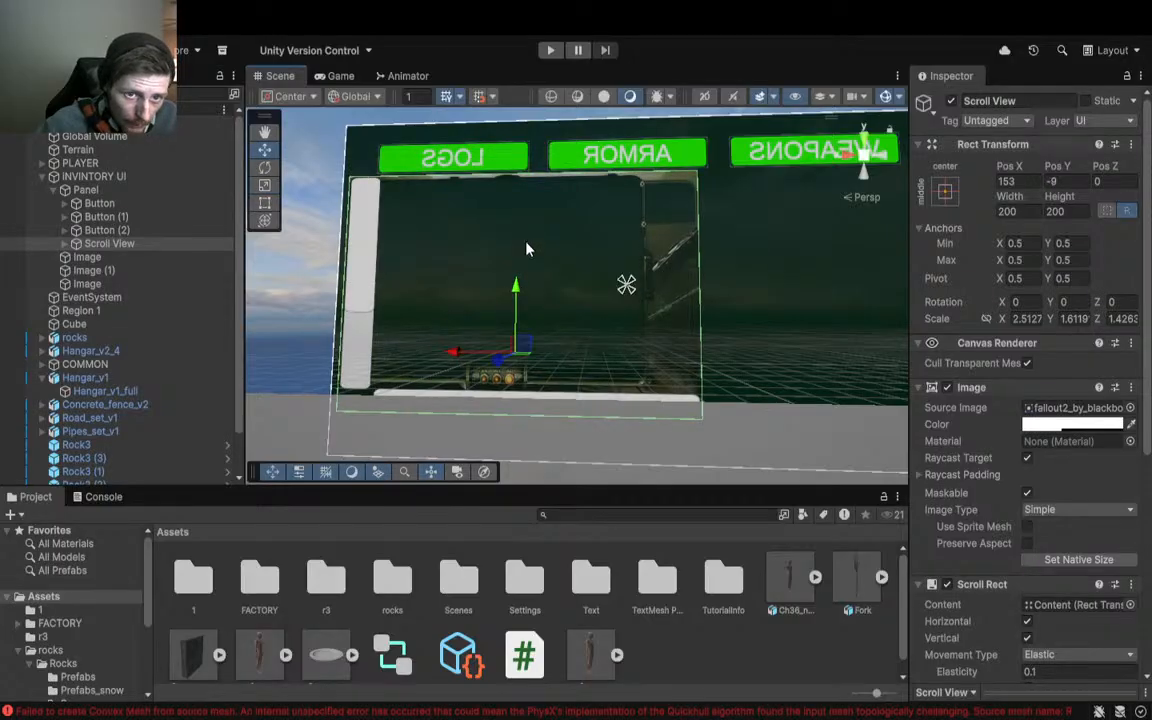
# Step: Start play mode, walk up to the plate near the cube and pick it up
pyautogui.click(549, 52)
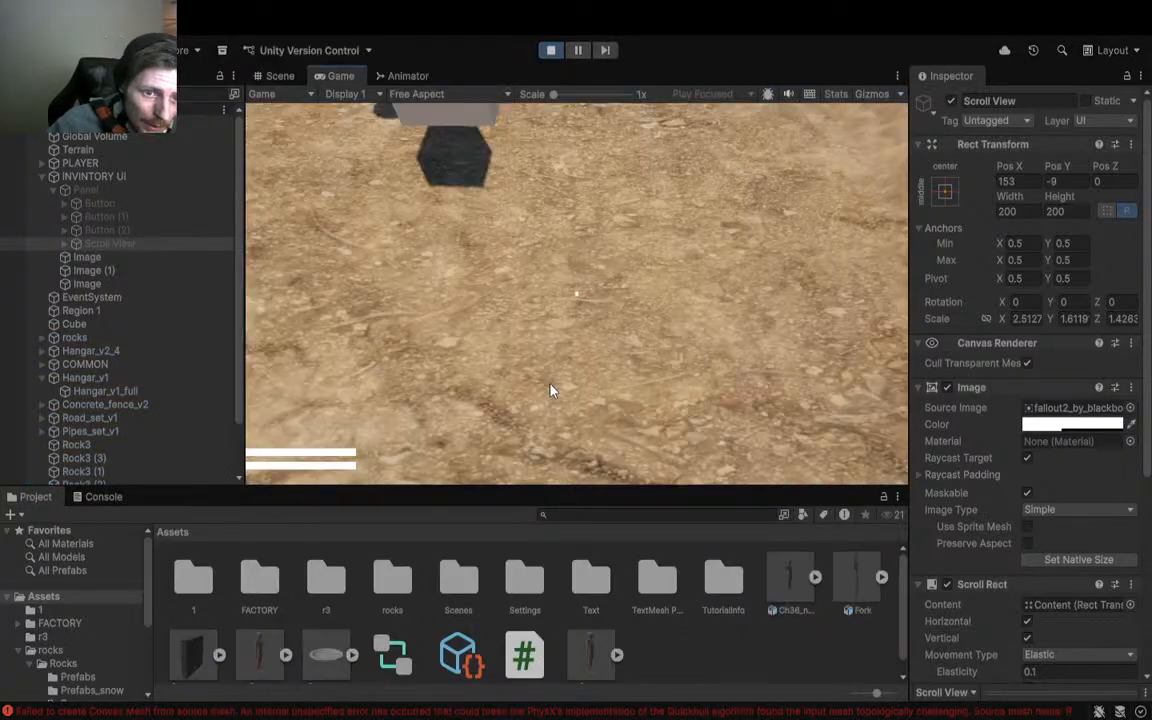
pyautogui.click(550, 384)
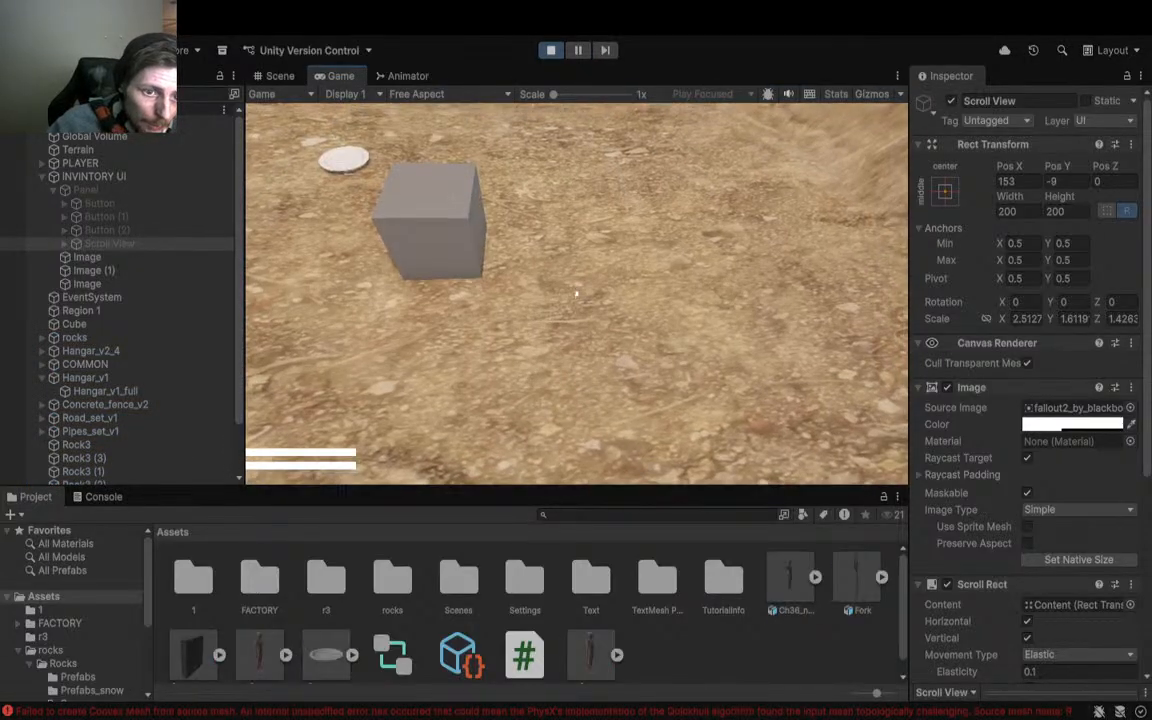
pyautogui.press('w')
pyautogui.press('e')
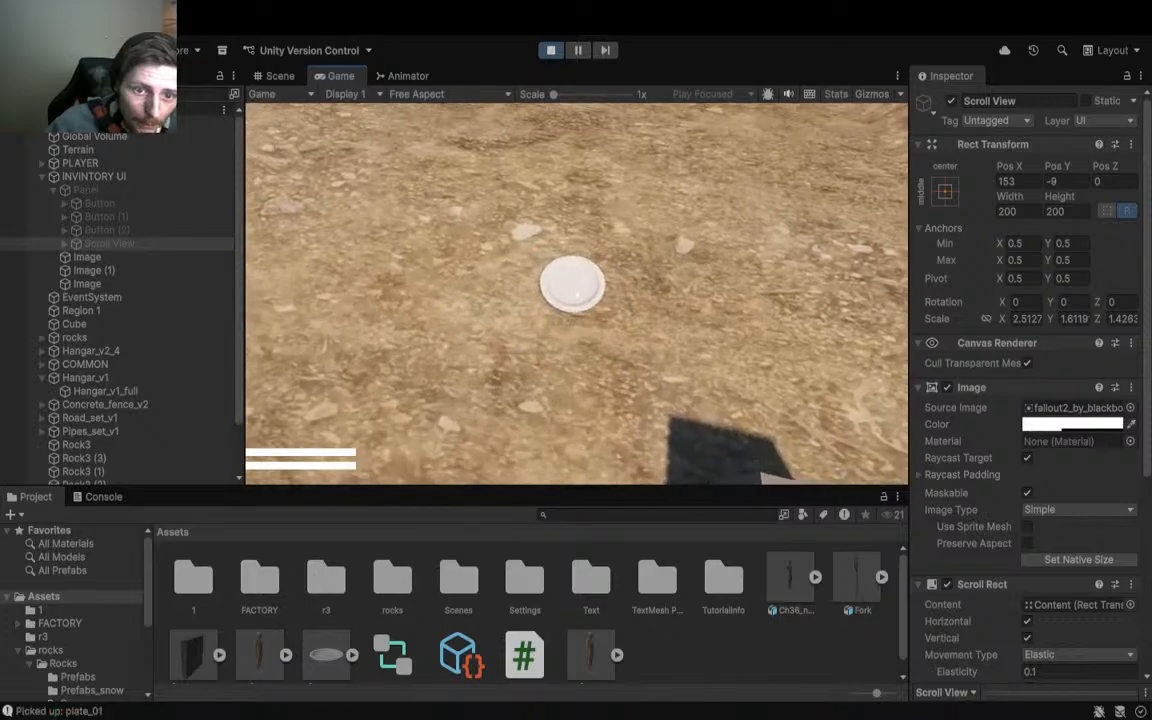
pyautogui.press('s')
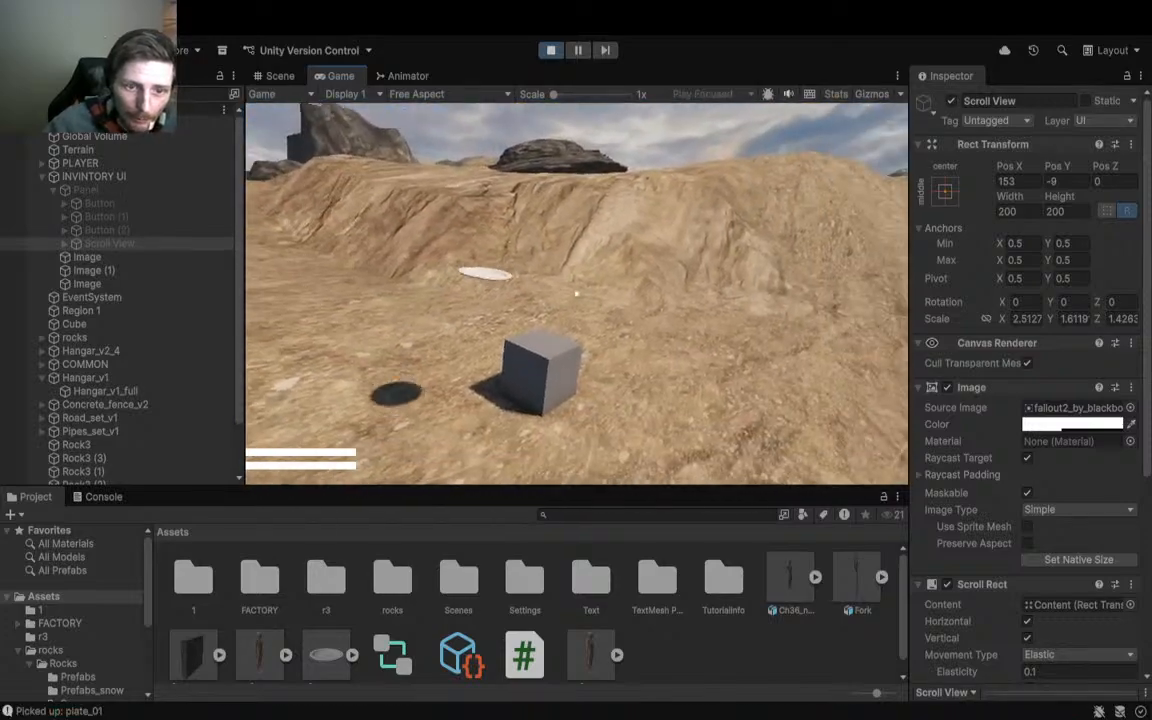
# Step: Carry the plate to the cube, drop it and collect the cube into the inventory
pyautogui.press('w')
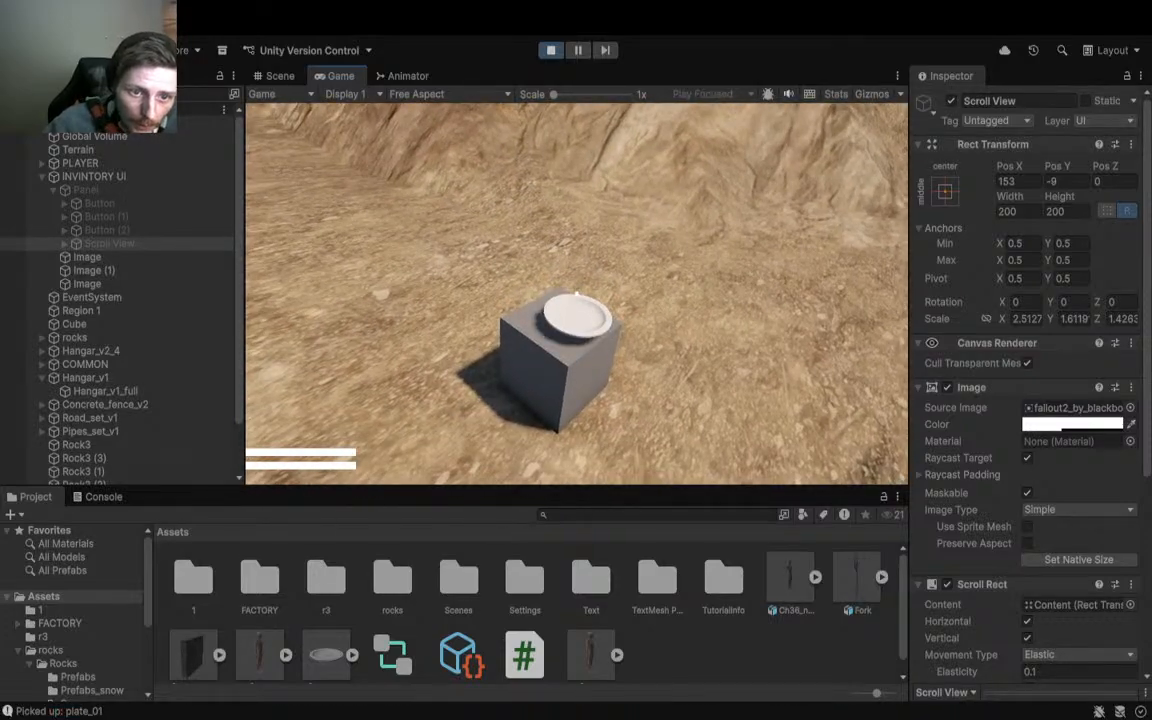
pyautogui.press('e')
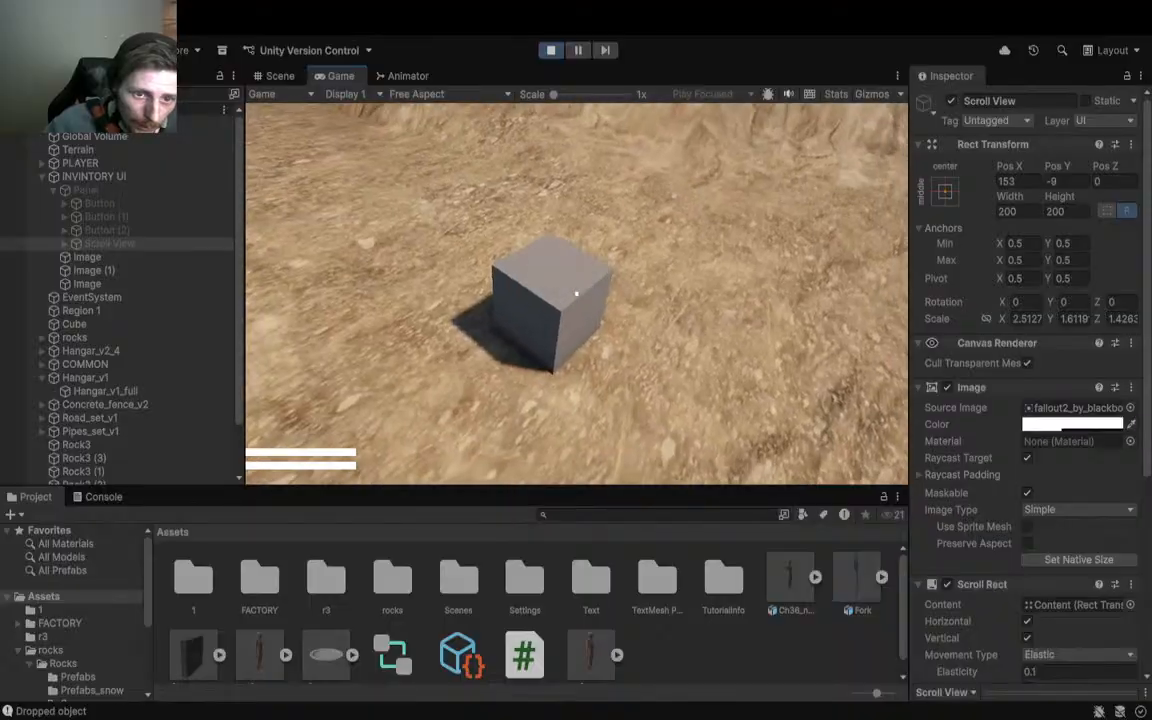
pyautogui.press('e')
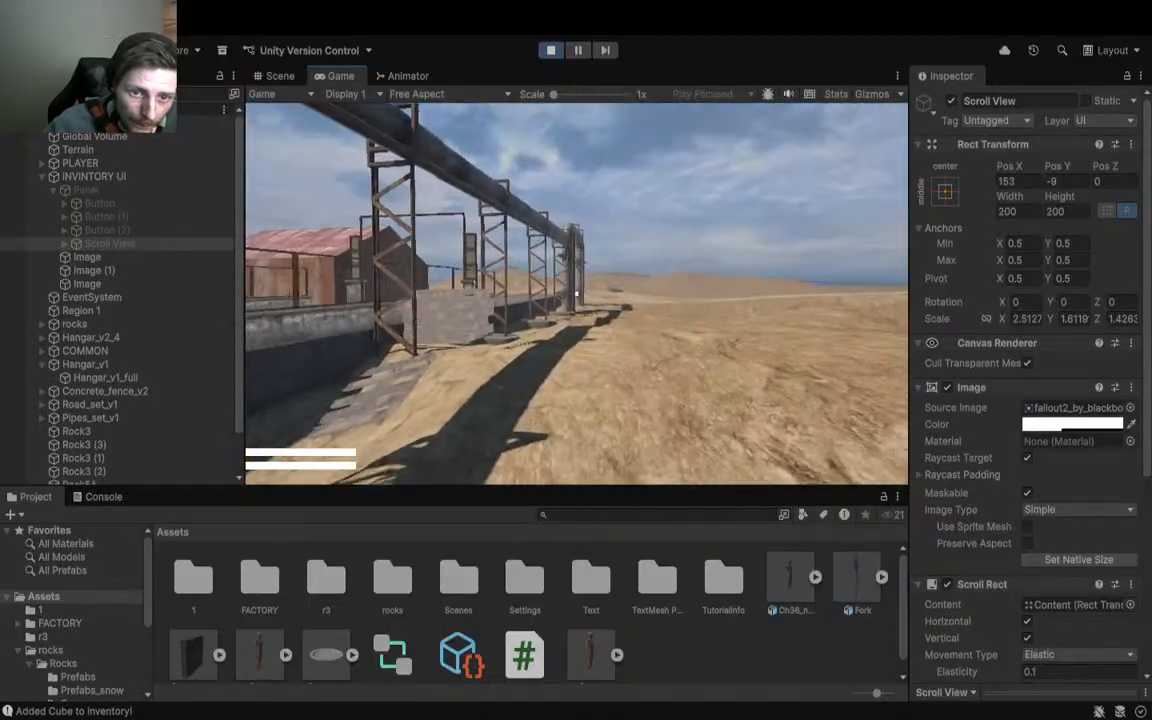
# Step: Open the in-game inventory, test the vertical scrollbar and stop play mode
pyautogui.press('Tab')
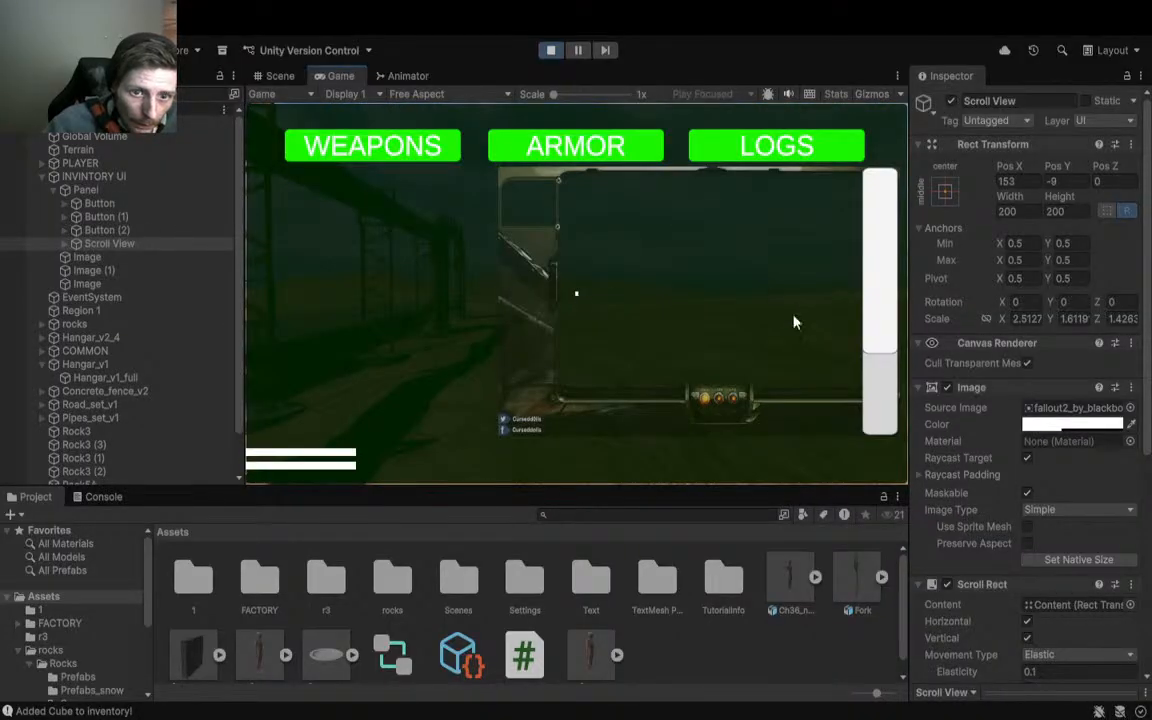
pyautogui.moveTo(880, 291)
pyautogui.mouseDown()
pyautogui.moveTo(893, 338)
pyautogui.moveTo(885, 188)
pyautogui.moveTo(887, 332)
pyautogui.moveTo(884, 316)
pyautogui.mouseUp()
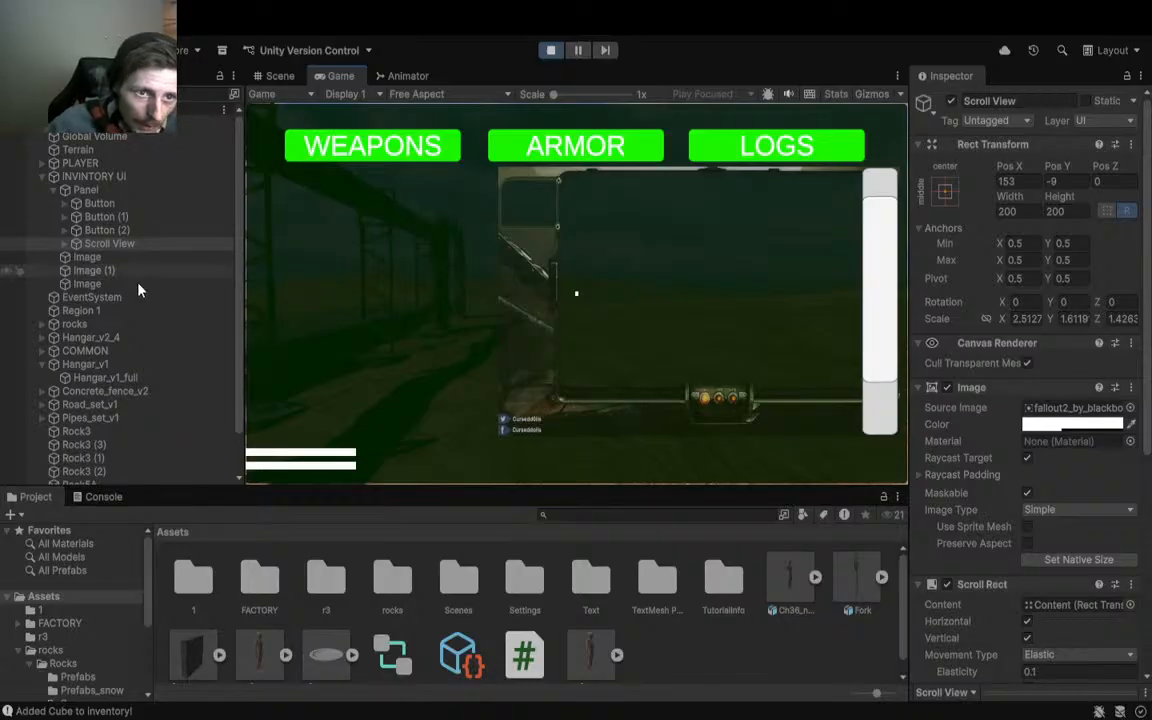
pyautogui.click(551, 50)
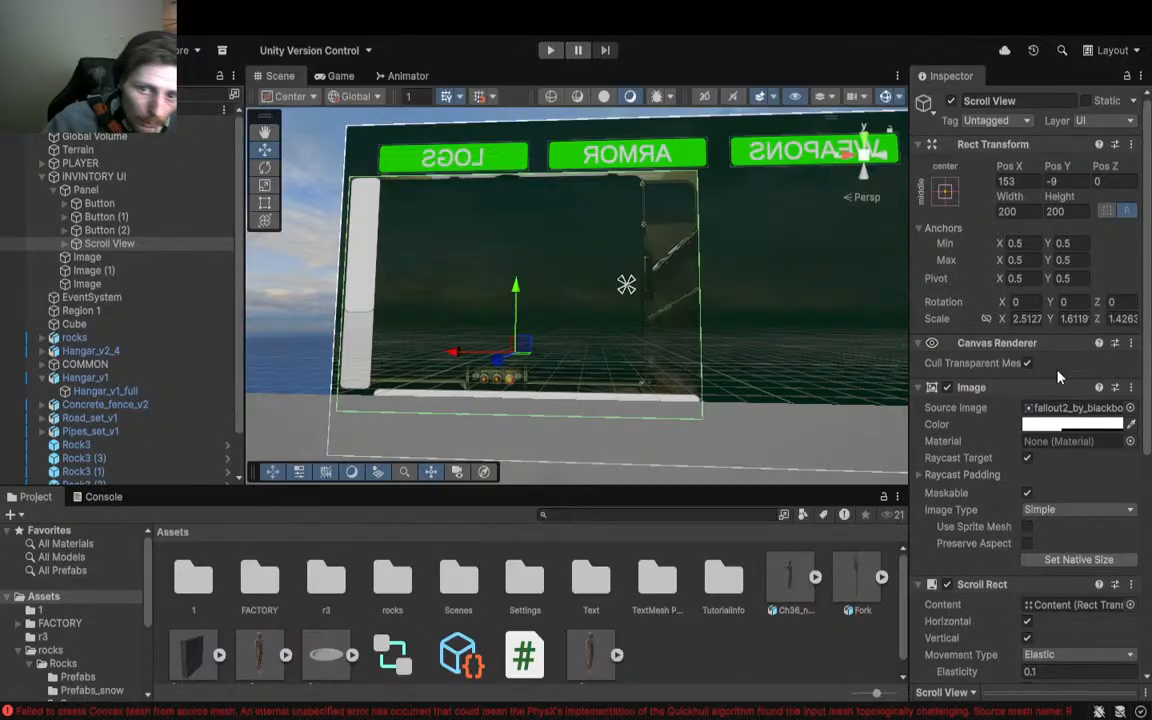
# Step: Delete the Scroll View and add a Scrollbar to the Panel of INVINTORY UI instead
pyautogui.click(108, 243)
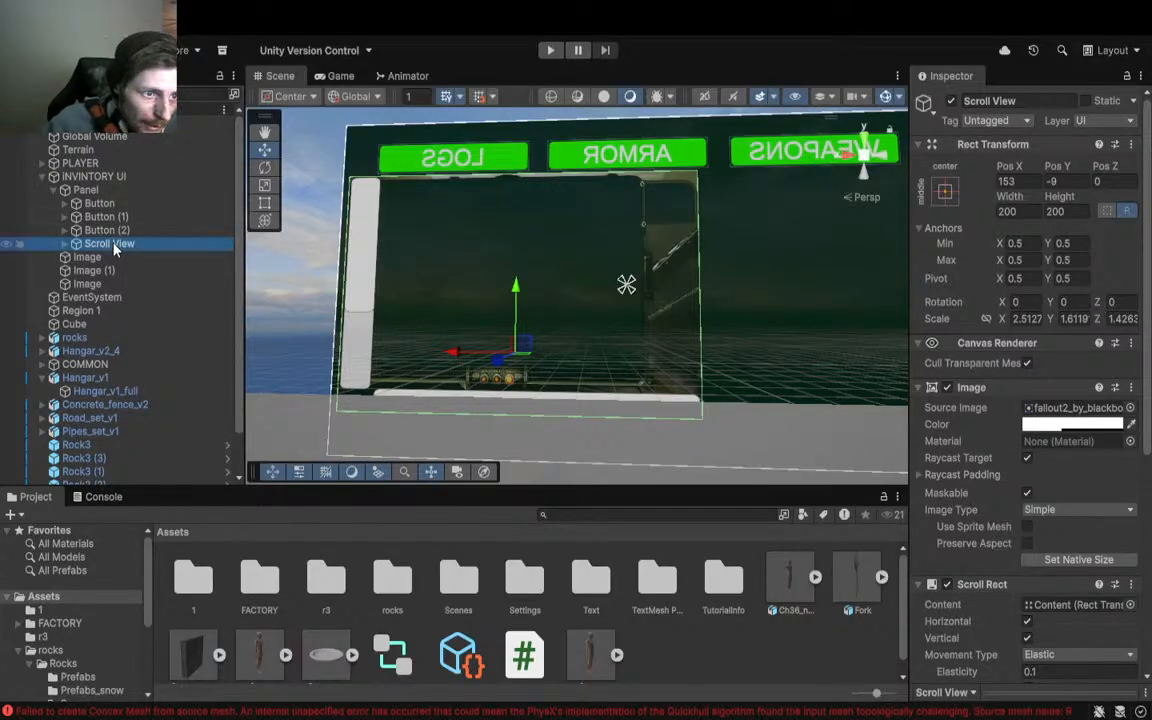
pyautogui.press('Delete')
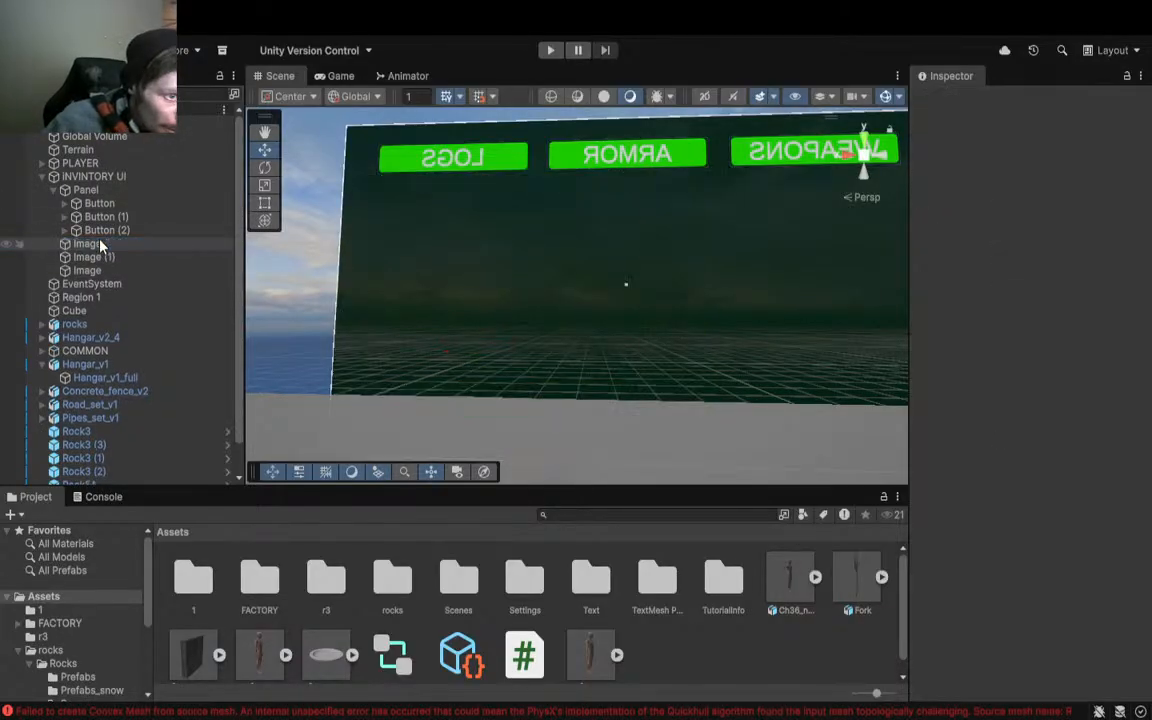
pyautogui.click(87, 178)
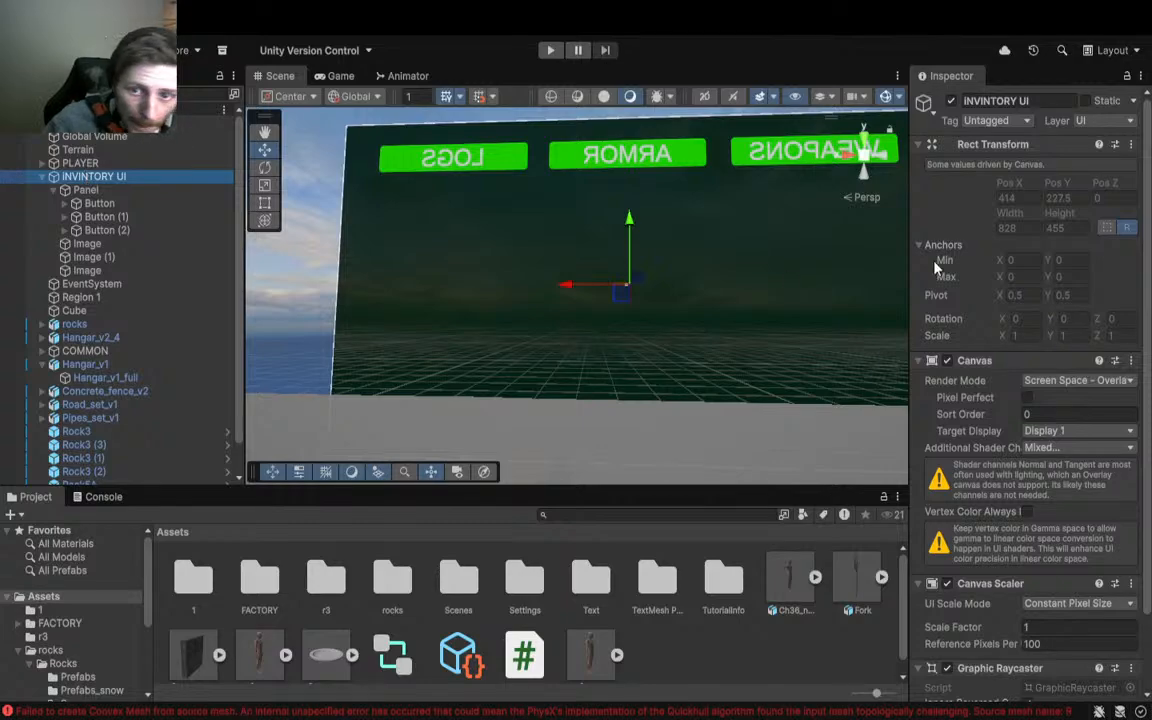
pyautogui.click(82, 190)
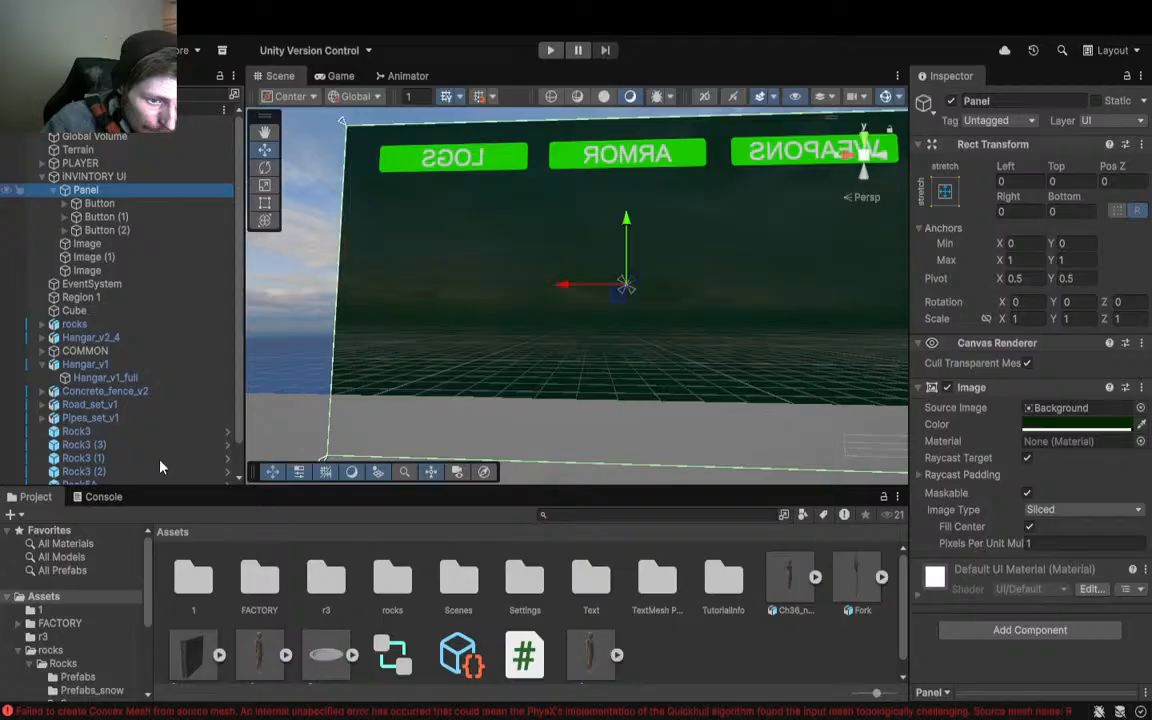
pyautogui.click(387, 580)
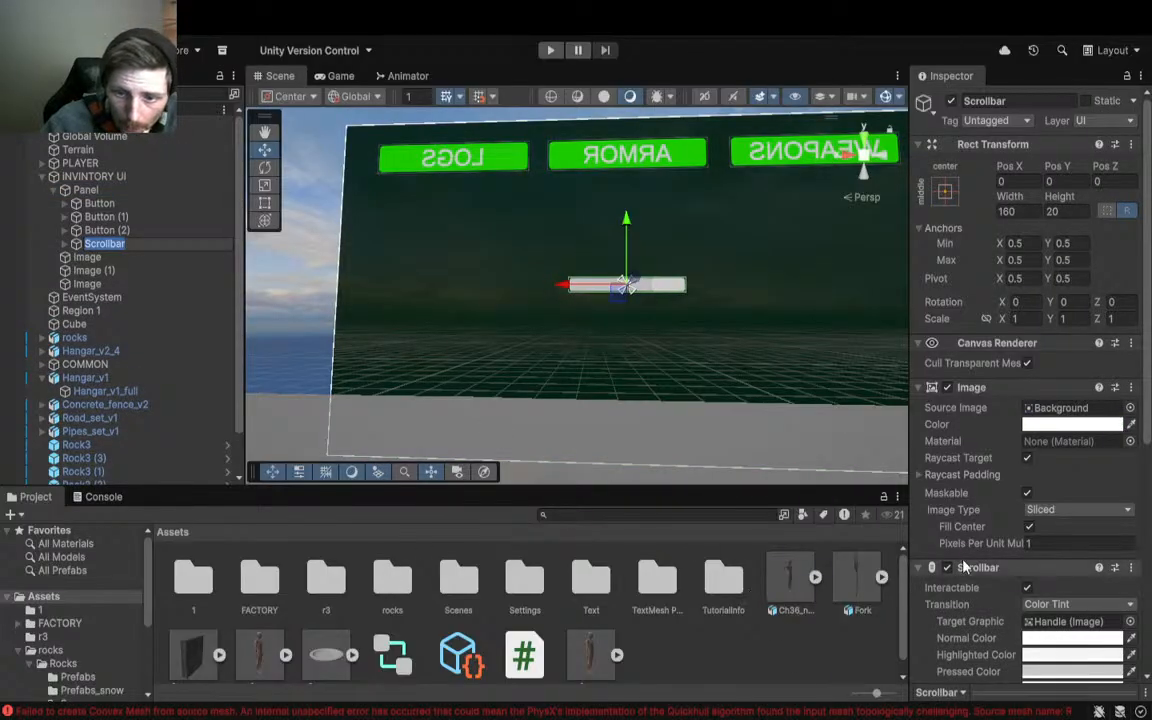
# Step: Set the Scrollbar's direction to Bottom To Top, place it at X 357 below LOGS and scale it to 1.1485 in X and 1.8397 in Y
pyautogui.scroll(-4, 962, 556)
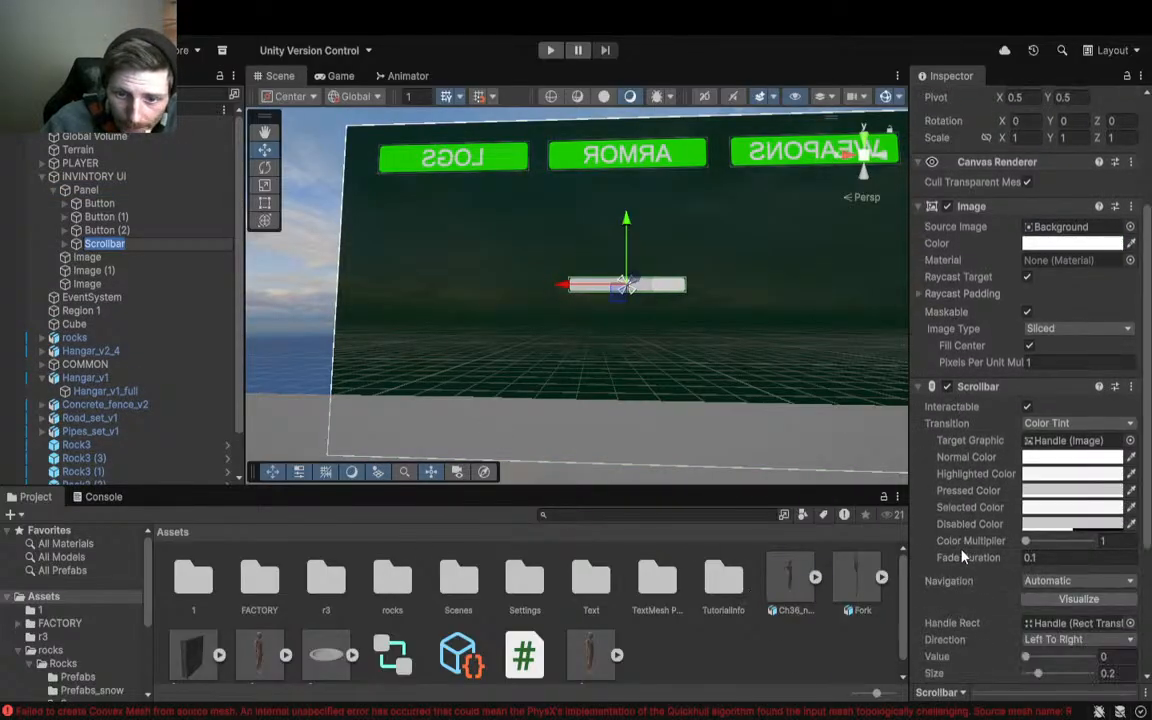
pyautogui.click(1072, 638)
pyautogui.click(1070, 675)
pyautogui.moveTo(571, 303); pyautogui.dragTo(493, 338)
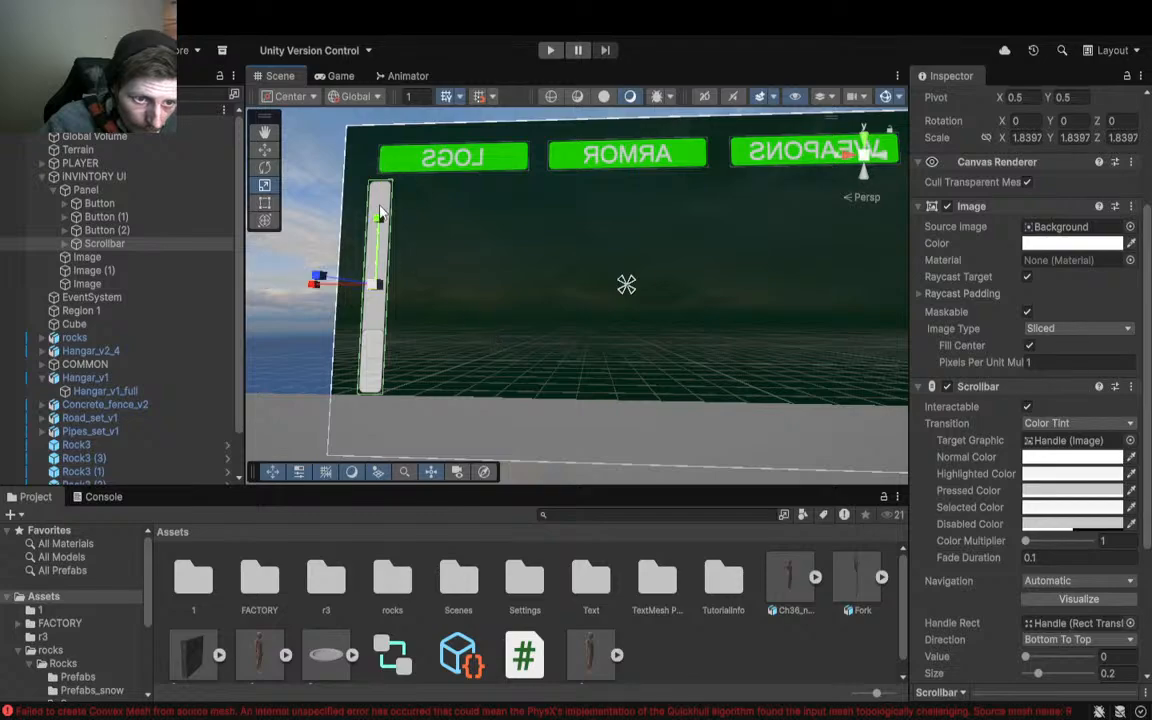
pyautogui.moveTo(315, 282); pyautogui.dragTo(346, 291)
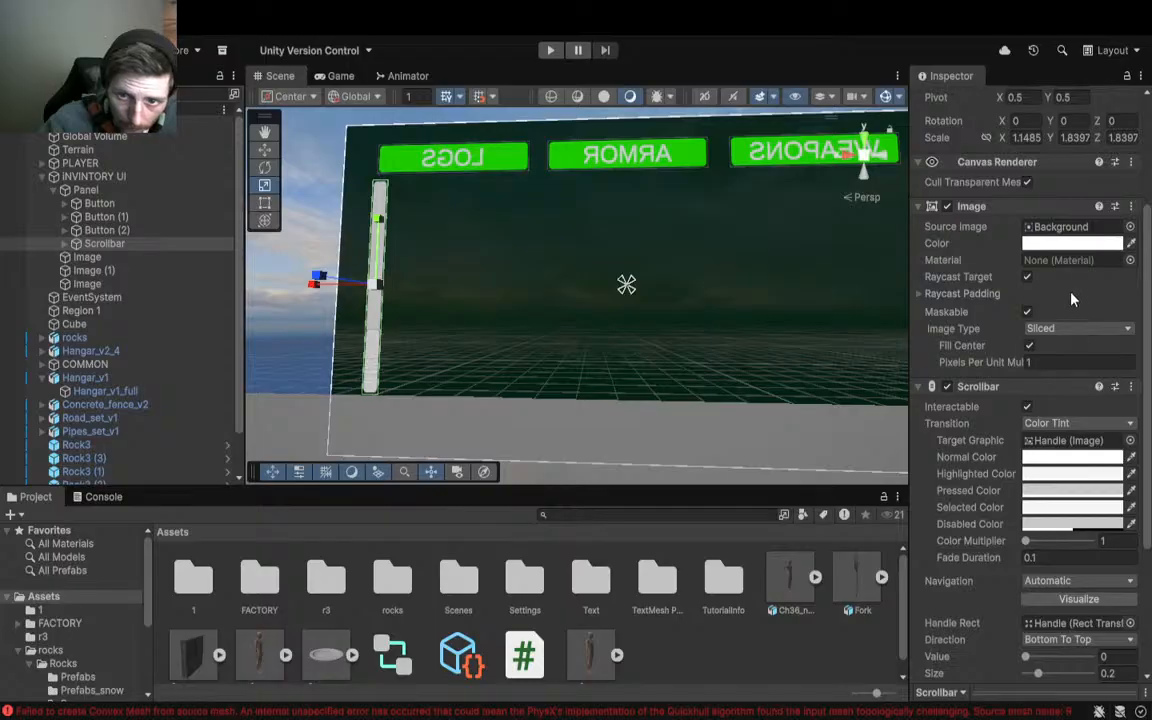
# Step: Set the Scrollbar's Normal Color to green and its Highlighted Color to orange
pyautogui.click(1085, 268)
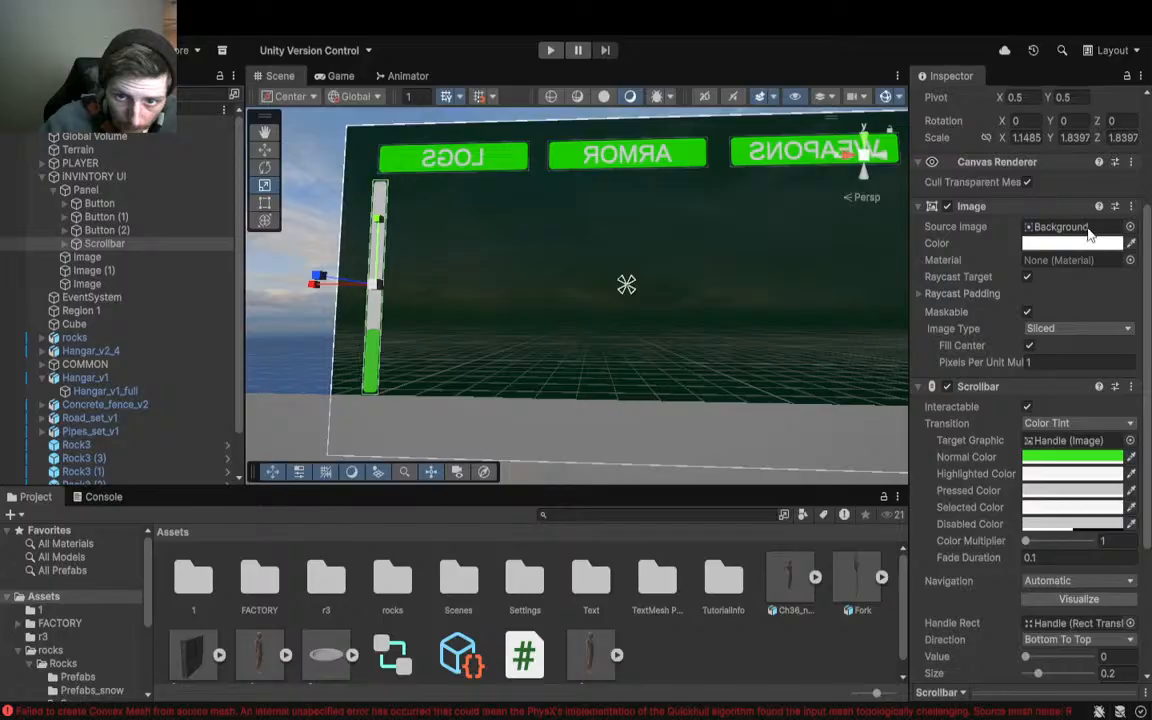
pyautogui.moveTo(1072, 275); pyautogui.dragTo(1088, 265)
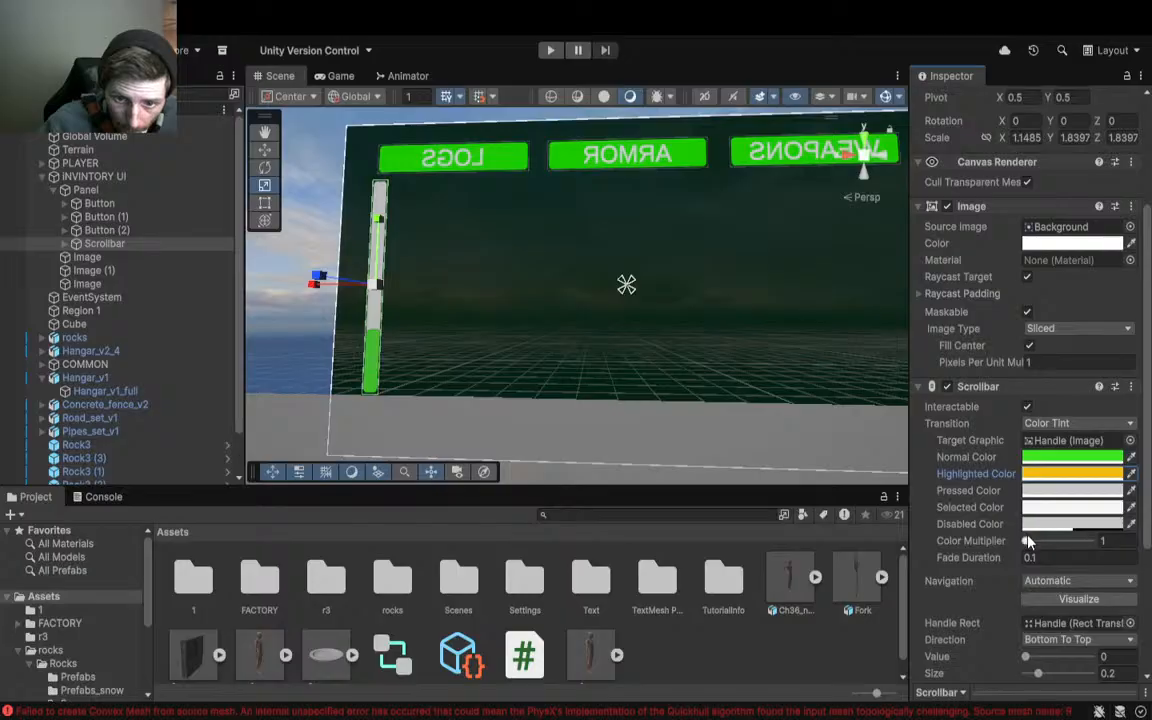
# Step: Start play mode and walk the player past the pipeline supports and across the desert terrain towards the rocks
pyautogui.click(550, 50)
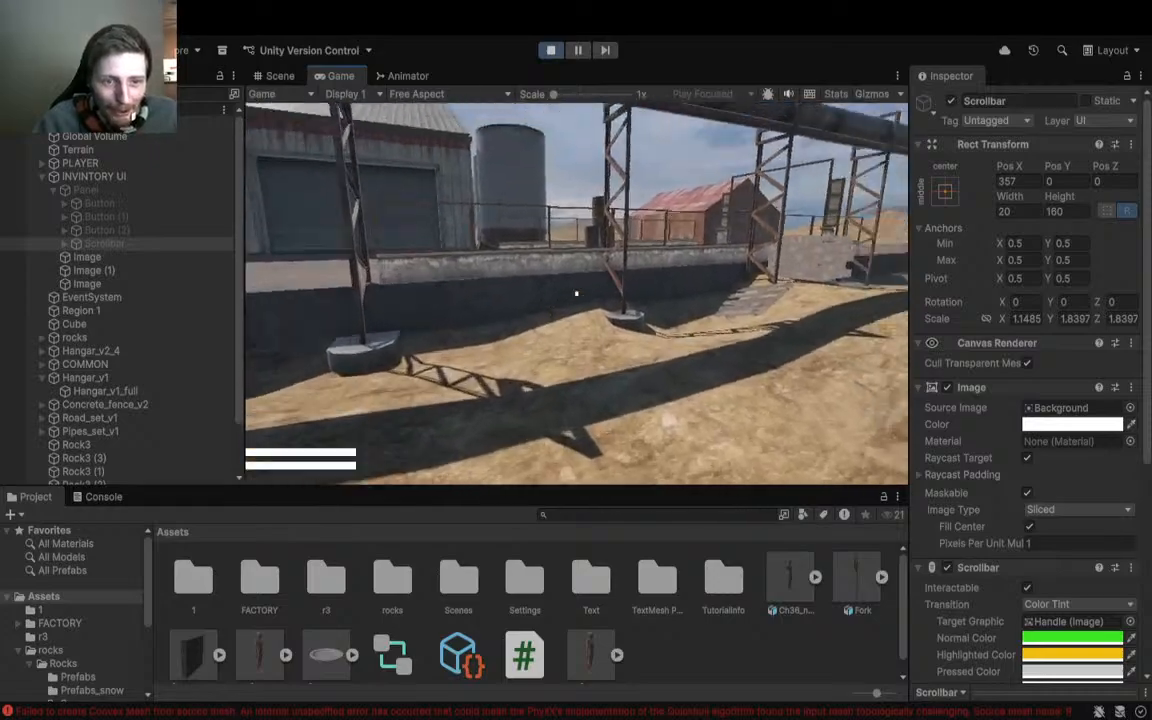
pyautogui.press('w')
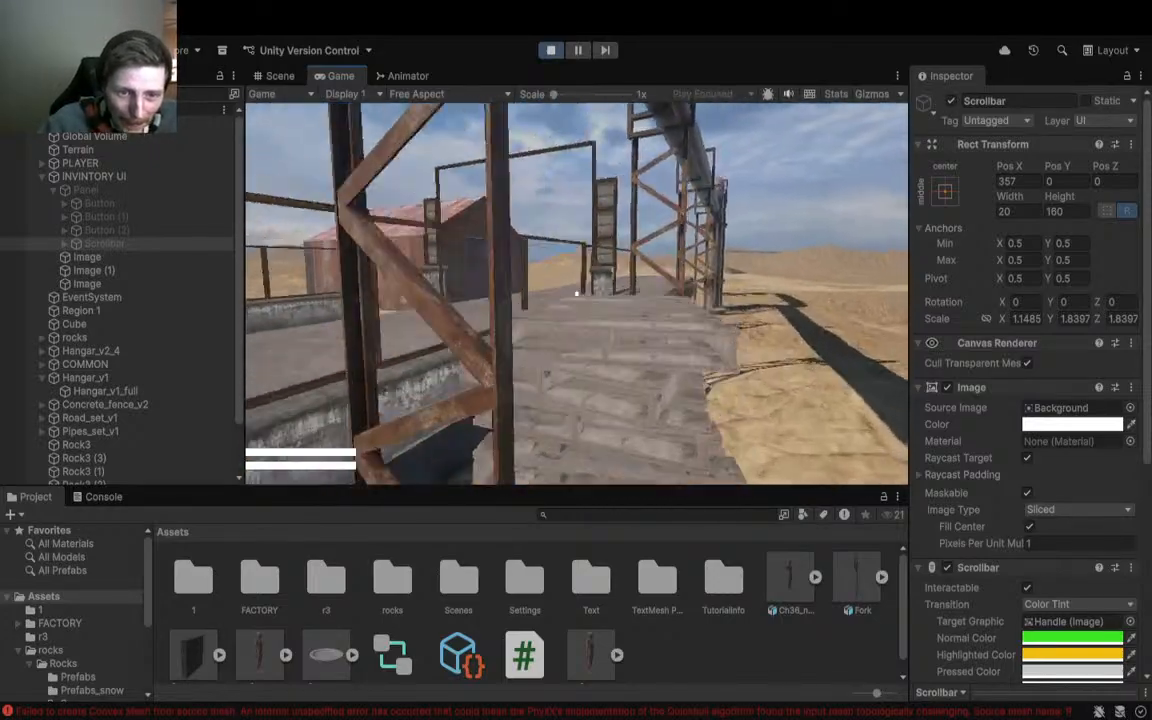
pyautogui.press('w')
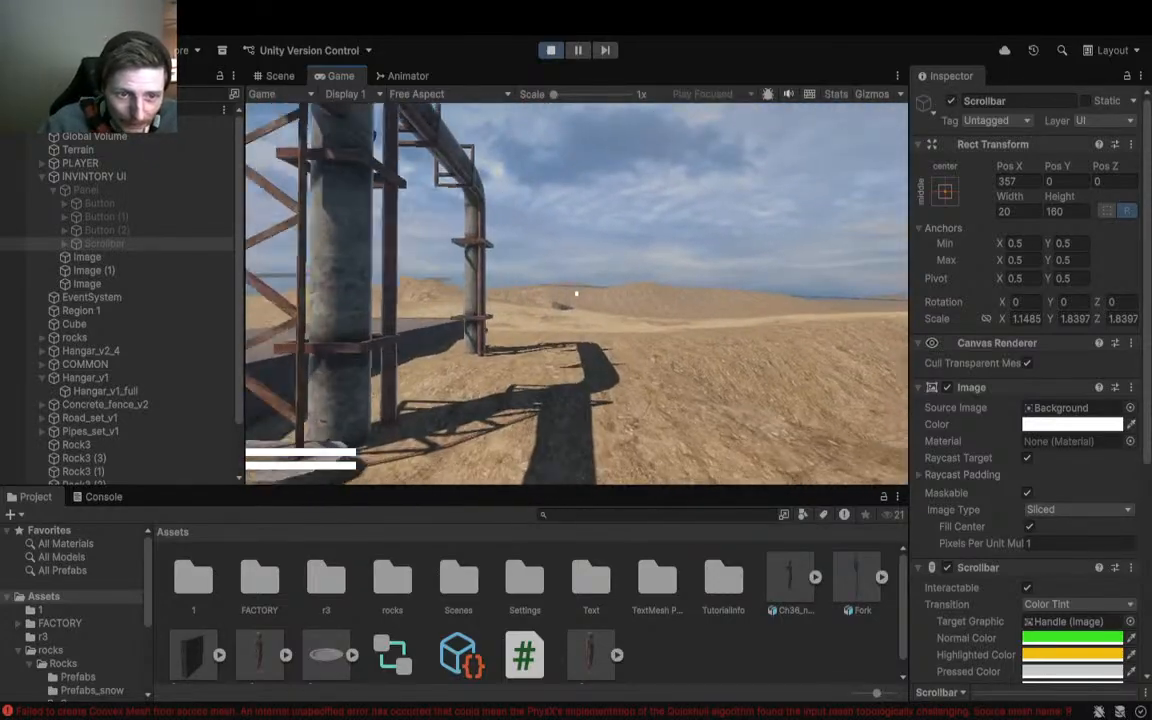
pyautogui.press('w')
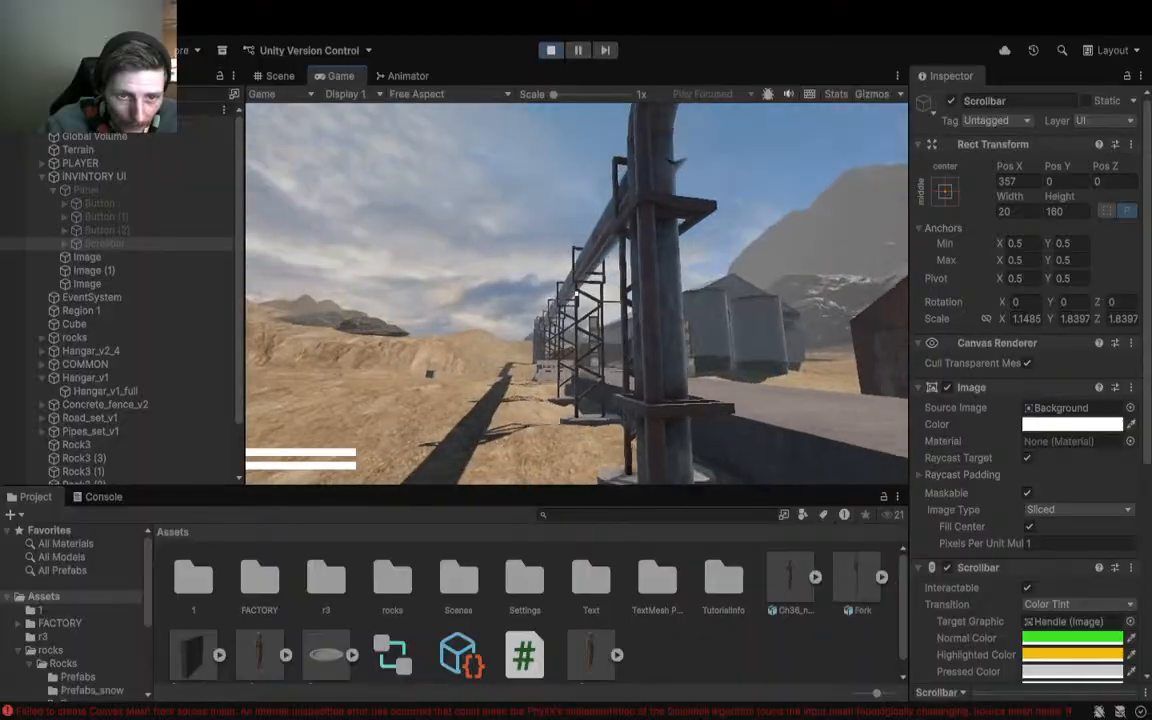
pyautogui.press('w')
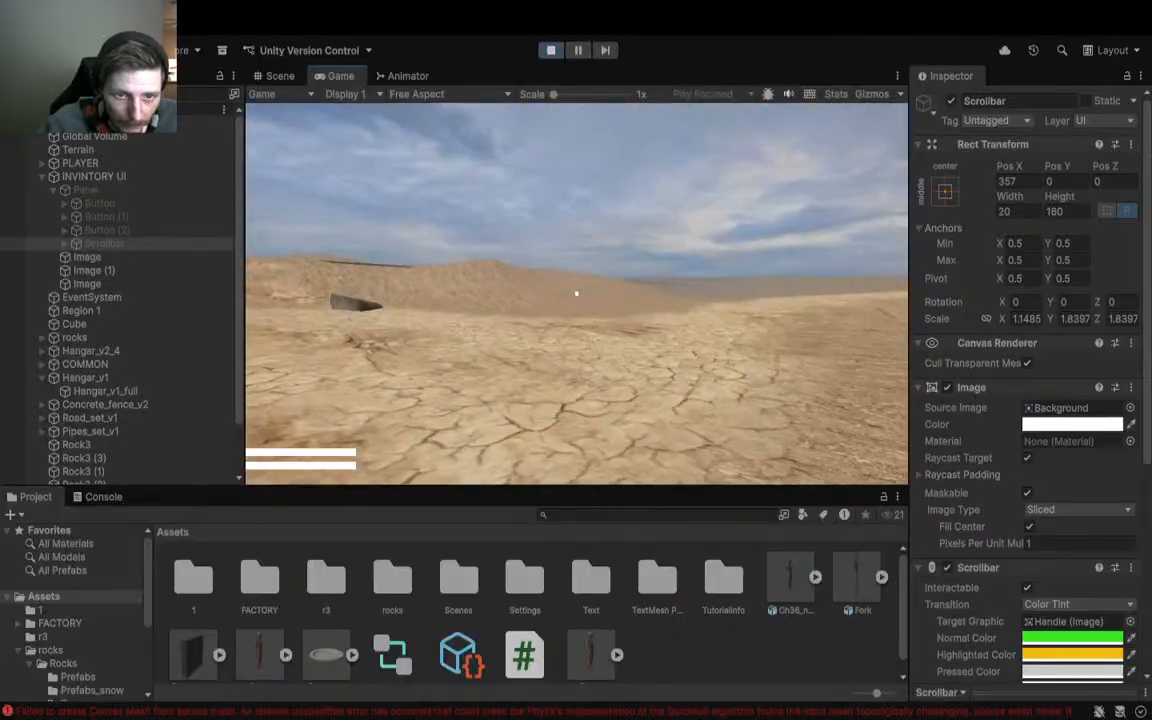
pyautogui.press('w')
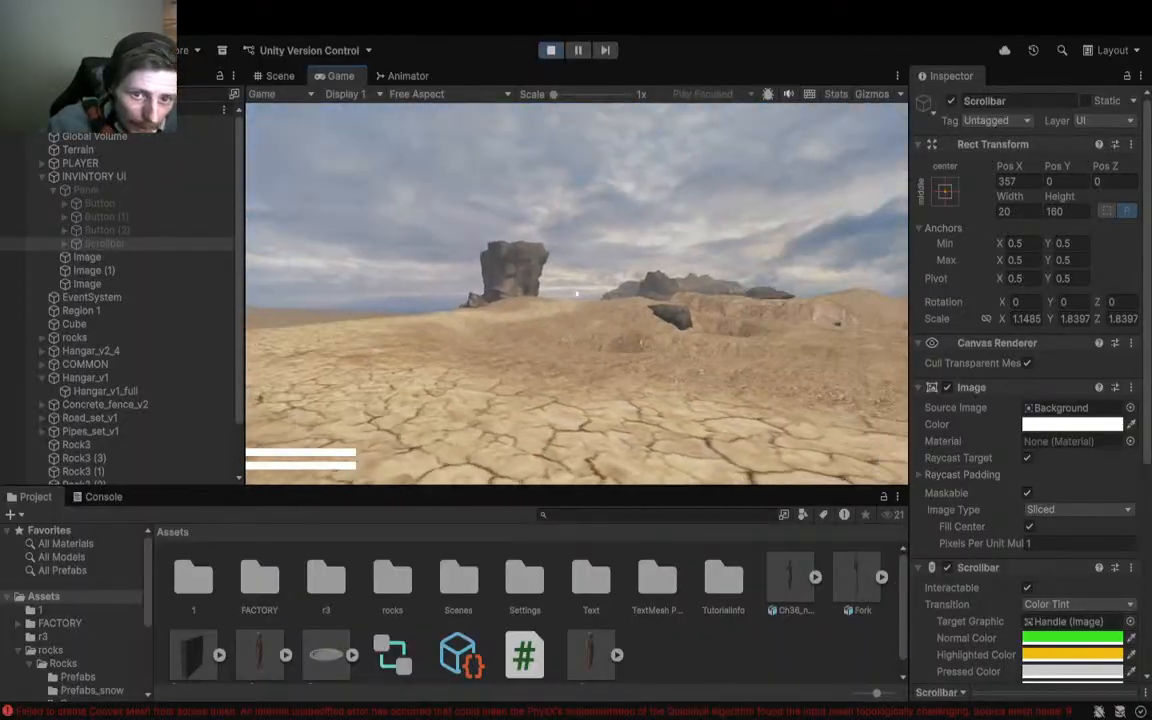
pyautogui.press('w')
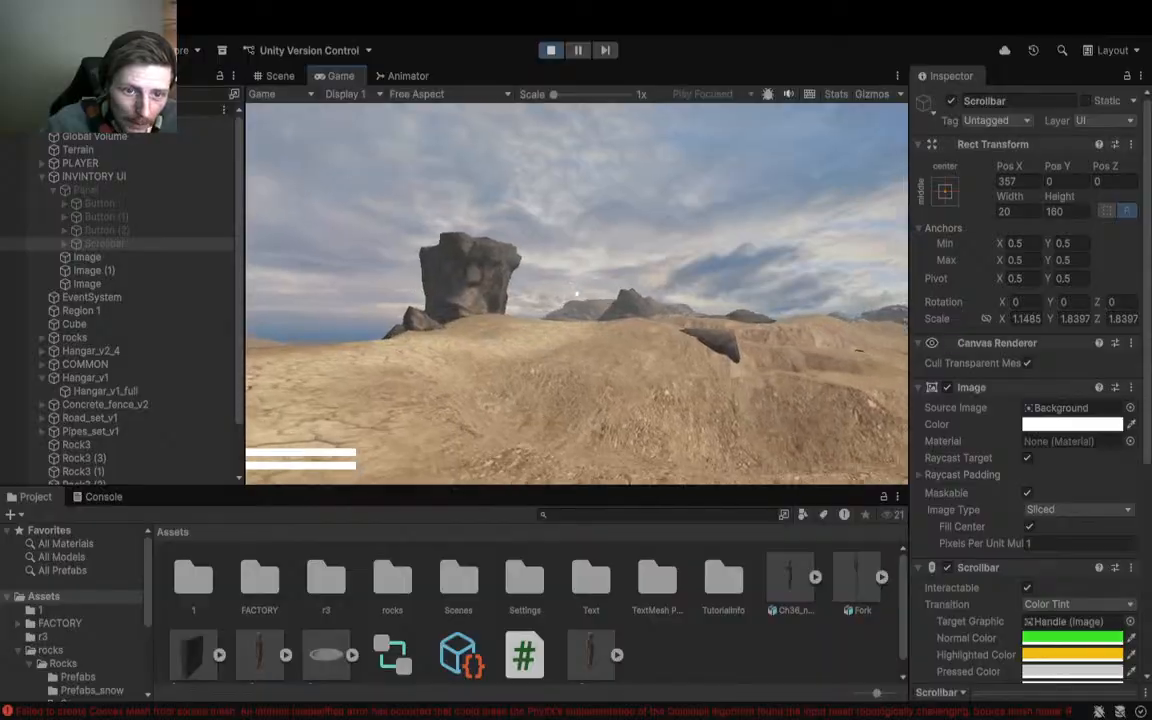
pyautogui.press('w')
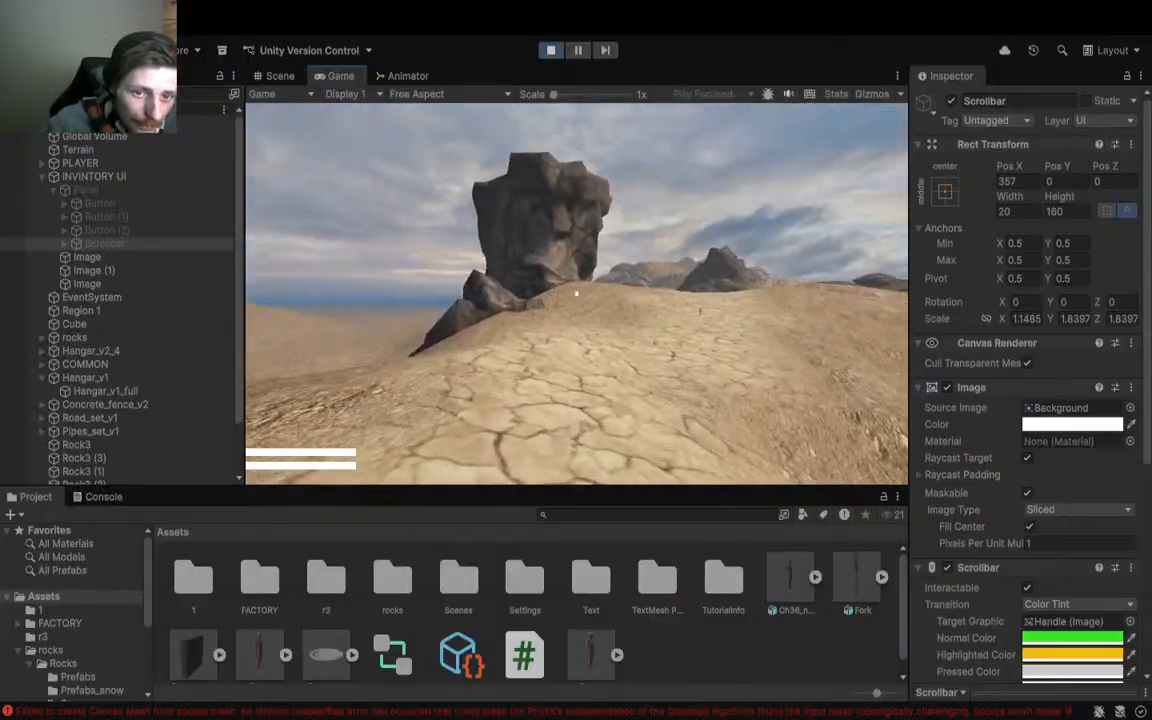
pyautogui.press('w')
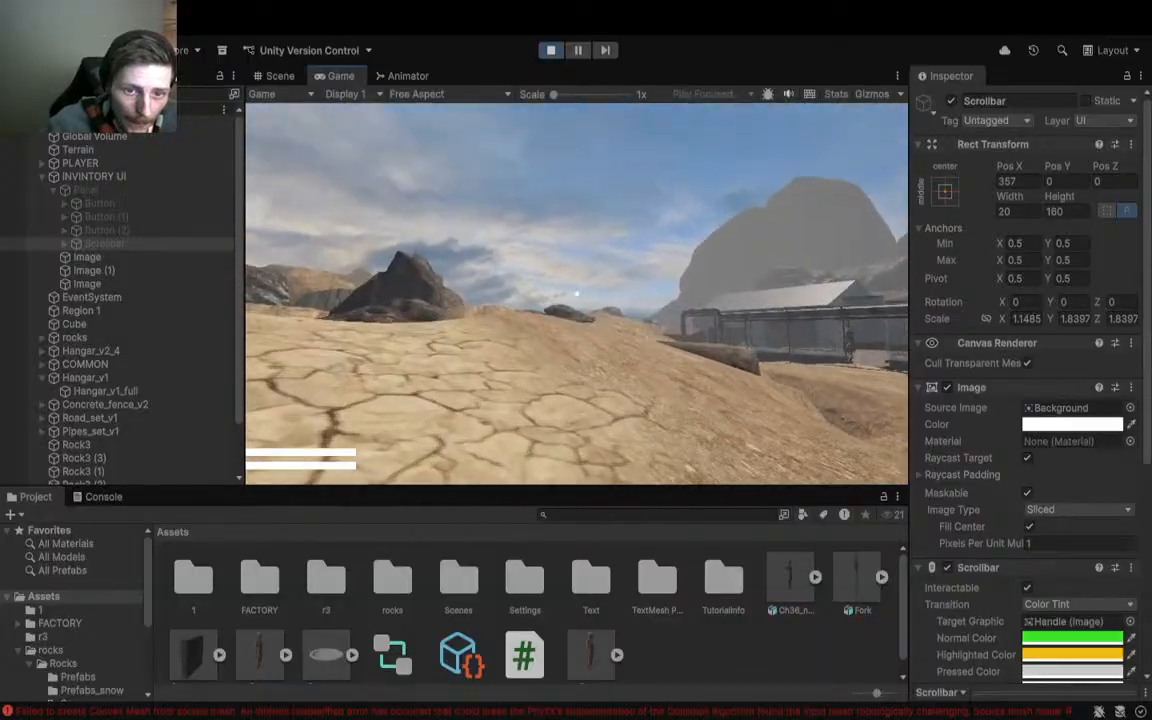
pyautogui.press('w')
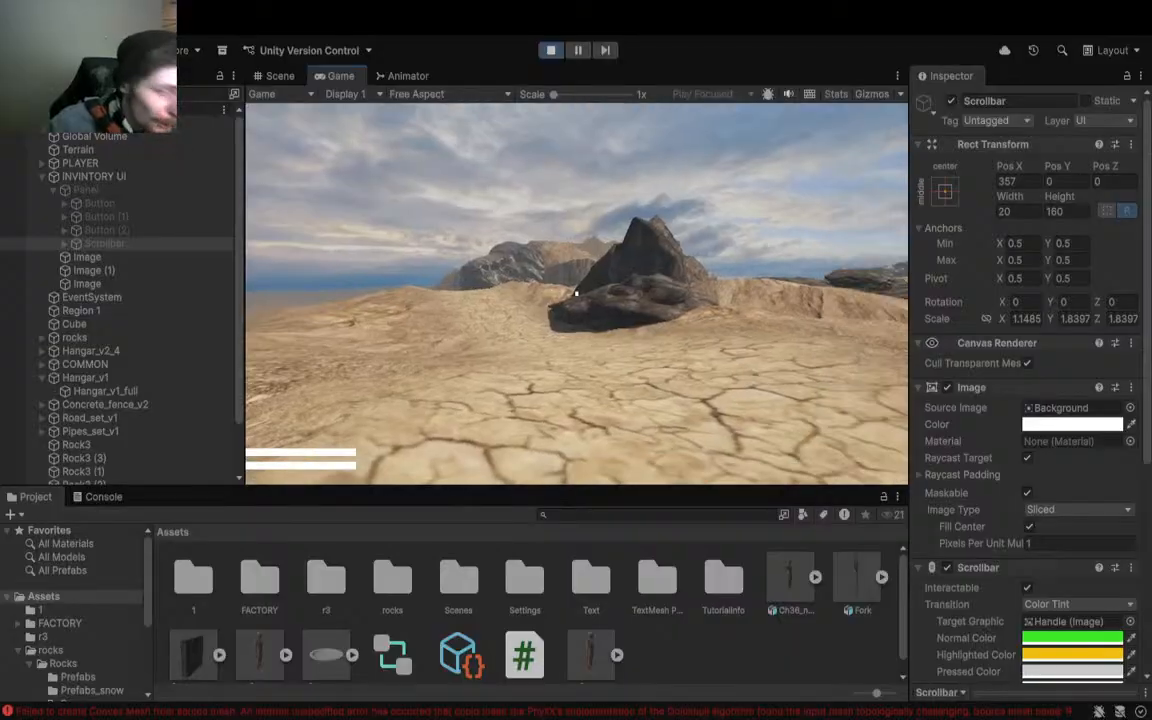
# Step: Open the in-game inventory, slide the scrollbar handle to its upper end, try the LOGS button and stop play mode
pyautogui.press('i')
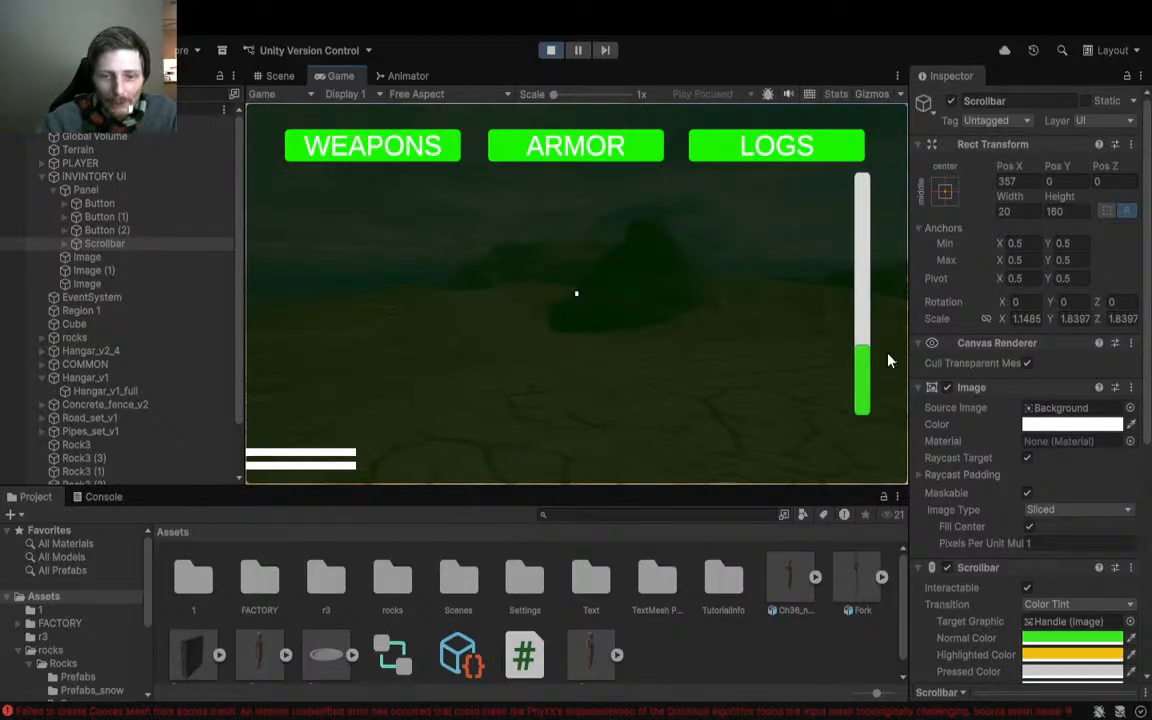
pyautogui.moveTo(858, 390); pyautogui.dragTo(882, 183)
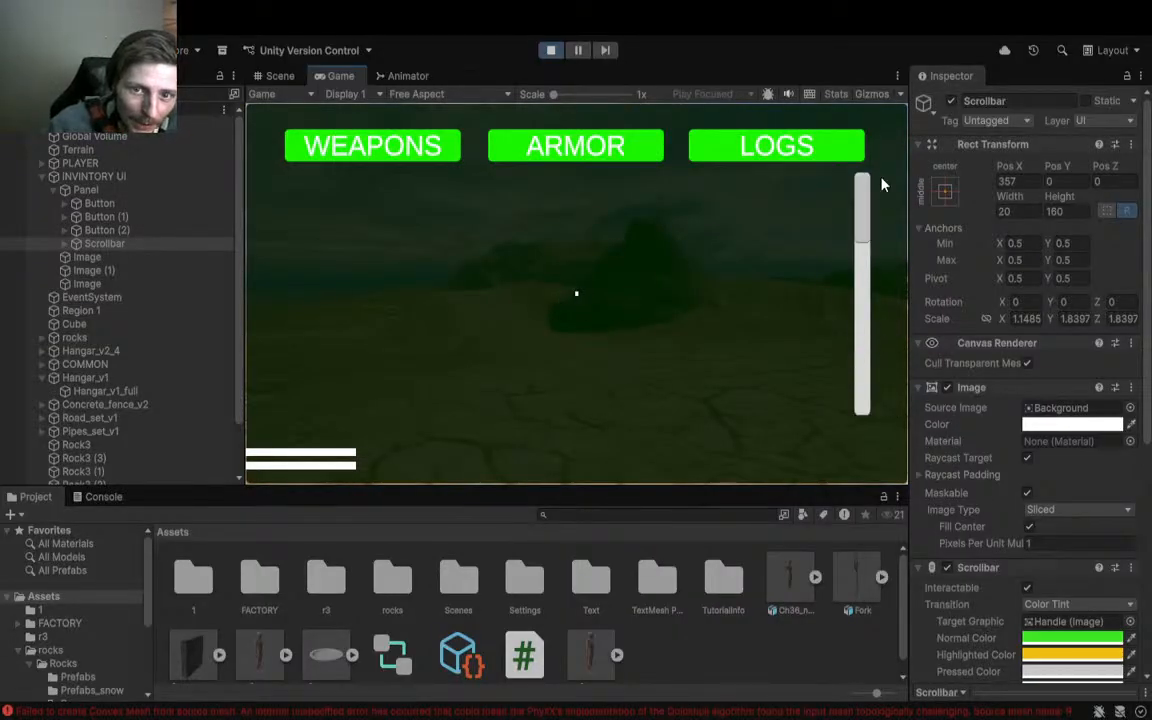
pyautogui.click(756, 141)
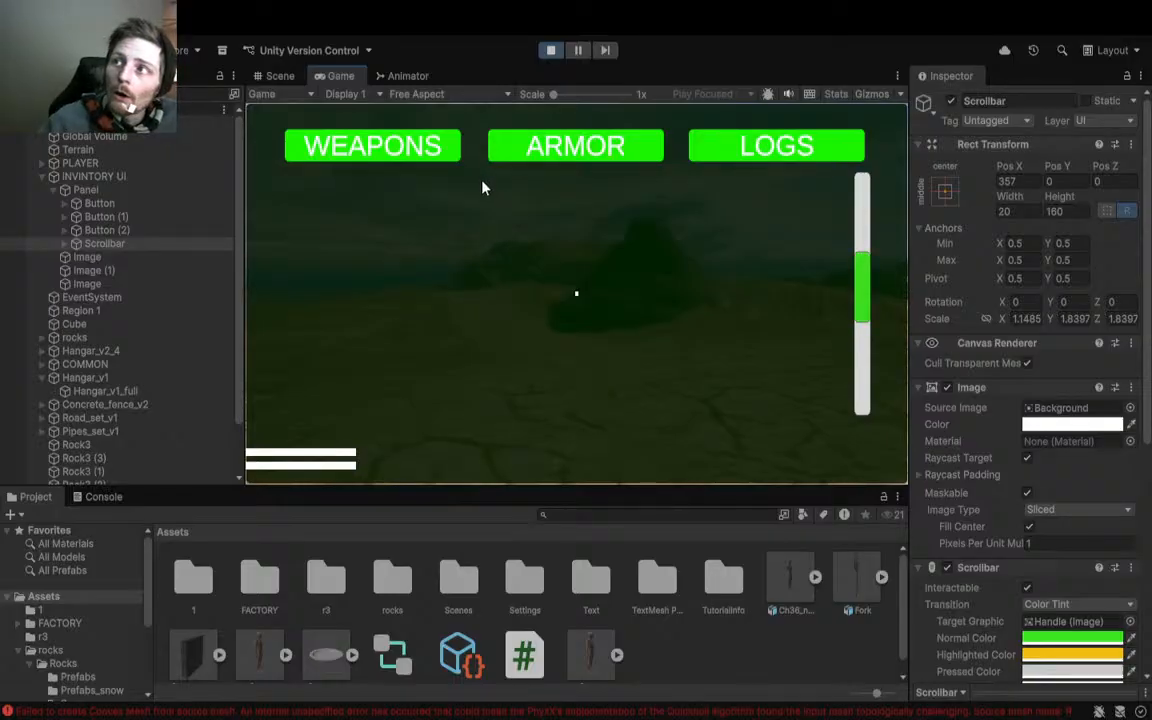
pyautogui.click(550, 50)
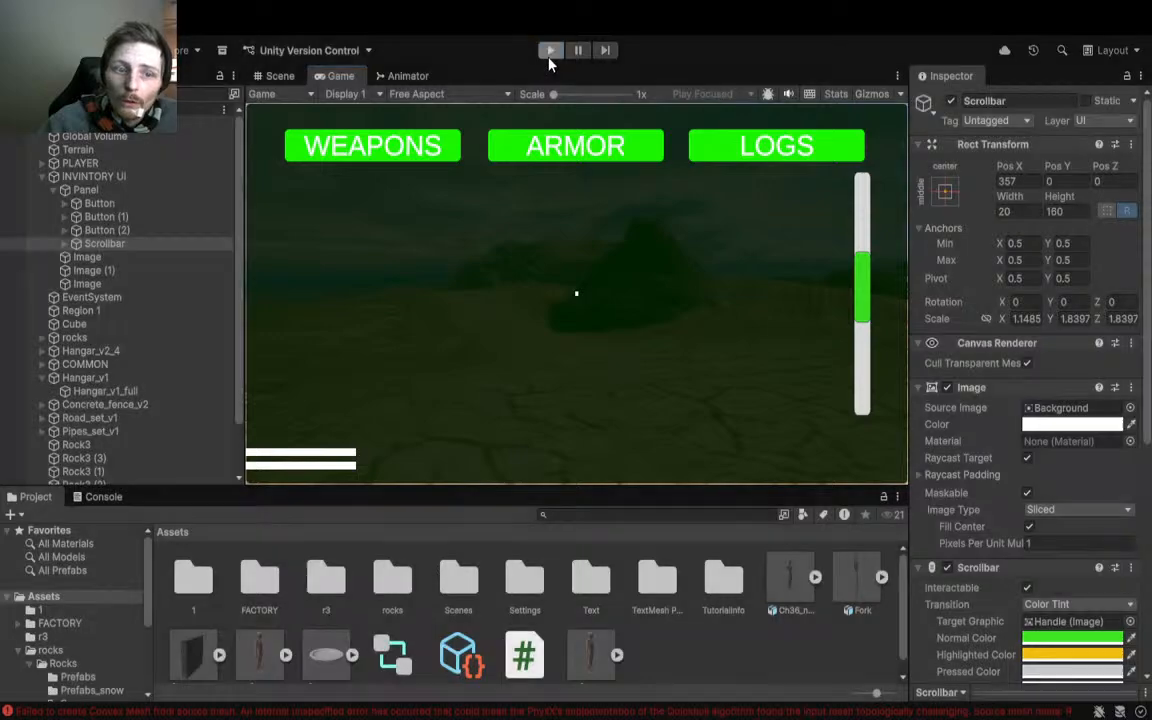
# Step: Move the Scrollbar along X to the WEAPONS side of the Panel, at Pos X -388
pyautogui.moveTo(497, 337); pyautogui.dragTo(530, 308, button='right')
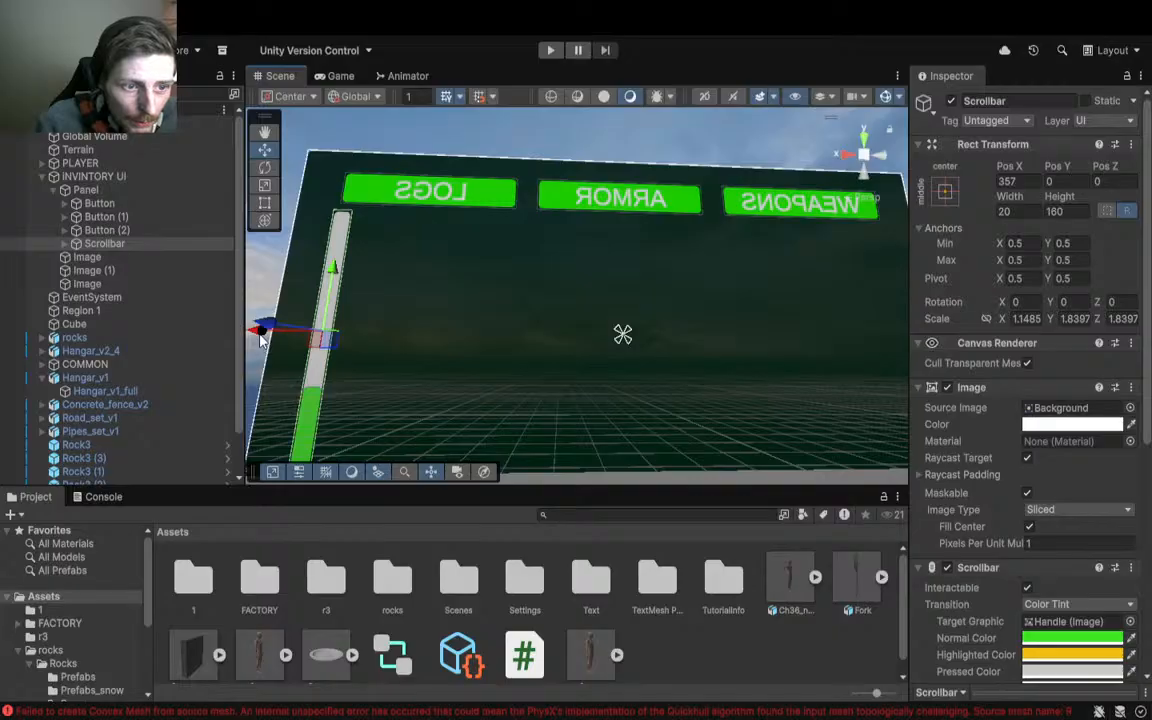
pyautogui.moveTo(260, 338); pyautogui.dragTo(862, 384)
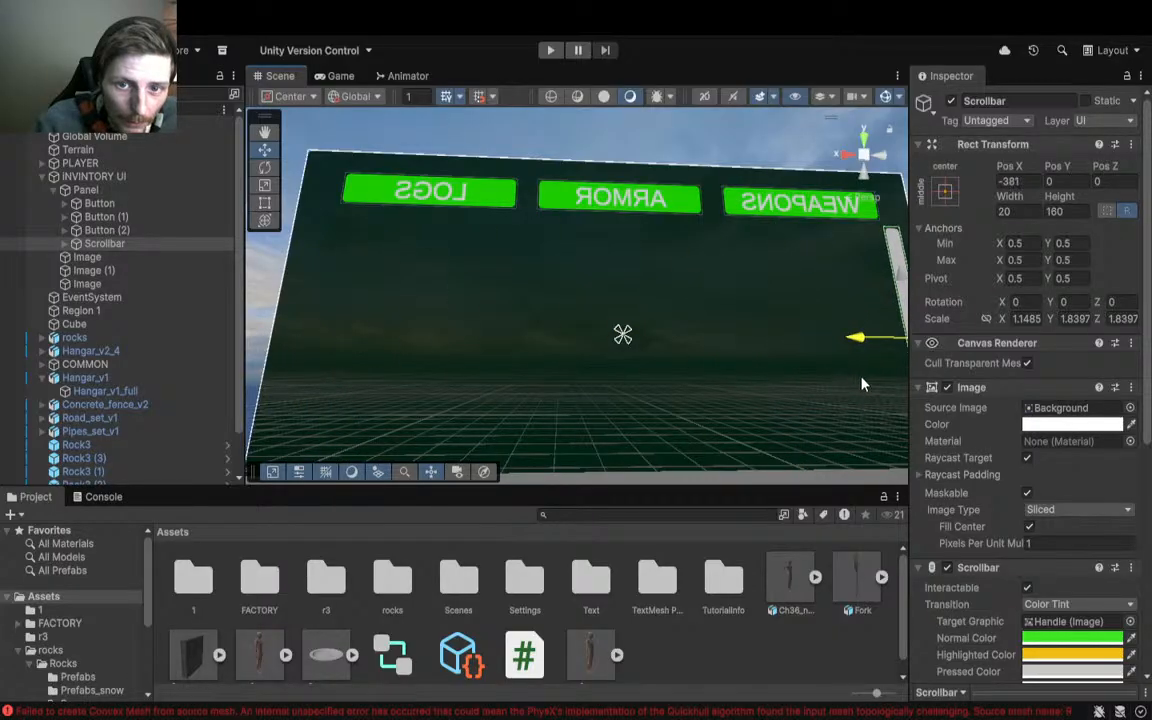
pyautogui.moveTo(840, 372)
pyautogui.mouseDown(button='right')
pyautogui.moveTo(802, 381)
pyautogui.moveTo(836, 391)
pyautogui.moveTo(828, 384)
pyautogui.mouseUp(button='right')
# Step: Run the game, open the inventory, test the scrollbar beside WEAPONS, close the inventory and stop play mode
pyautogui.click(551, 51)
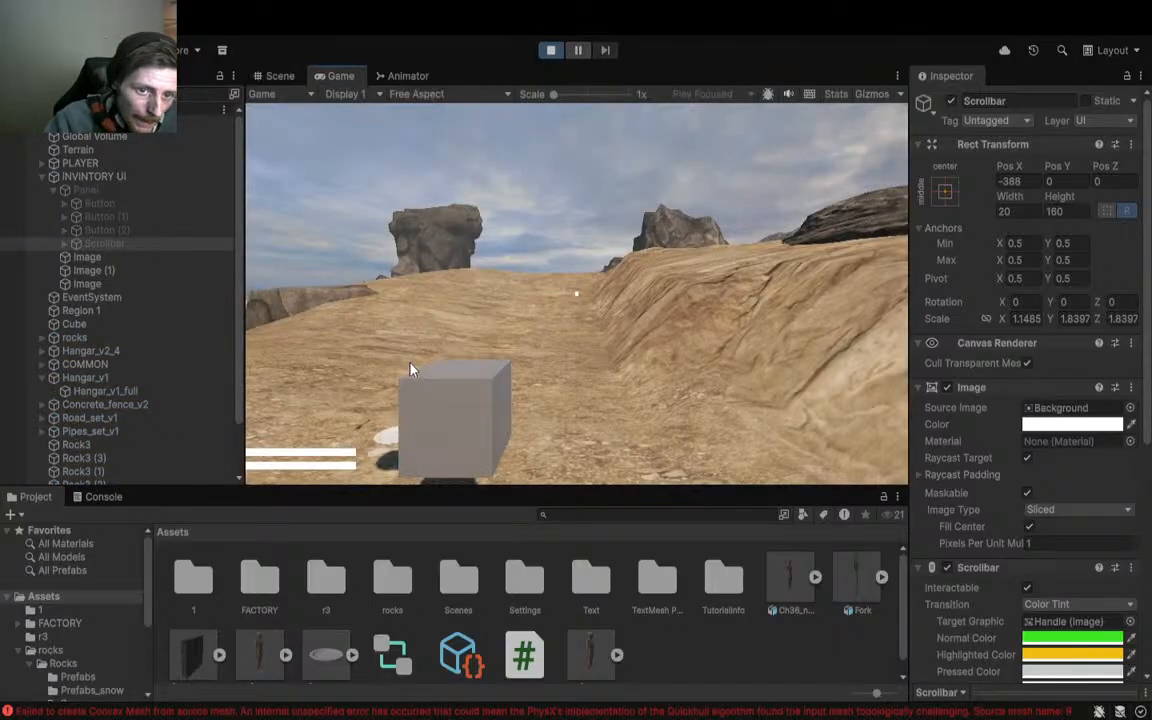
pyautogui.press('i')
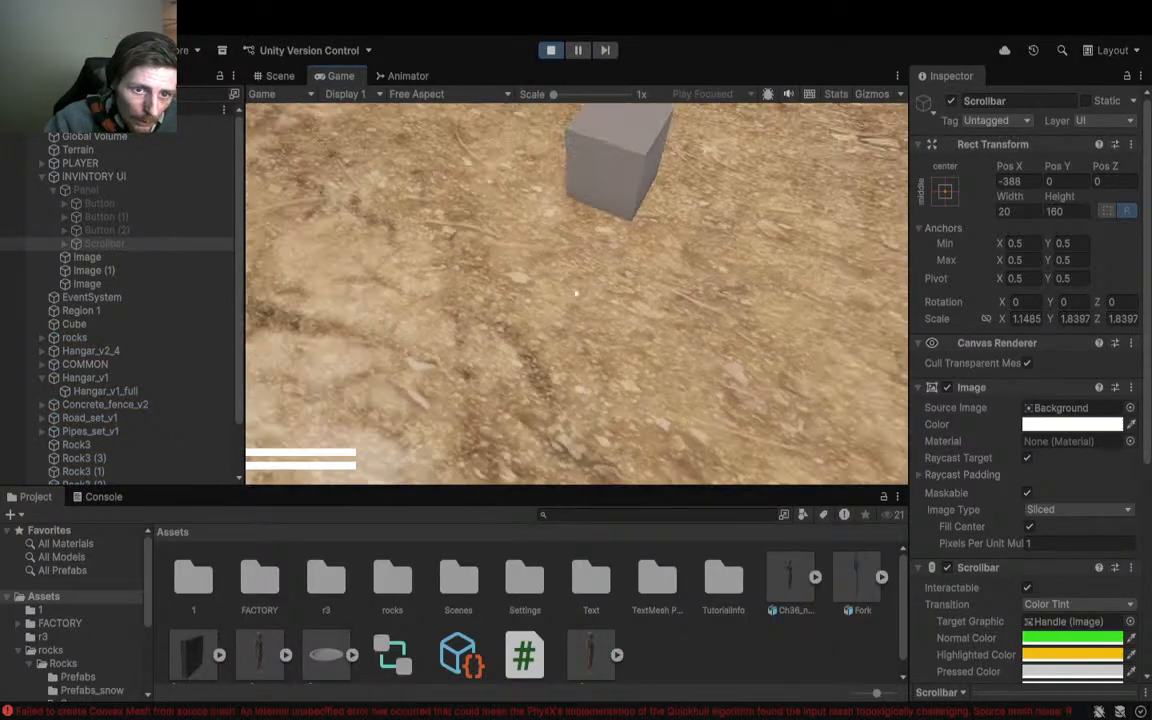
pyautogui.press('i')
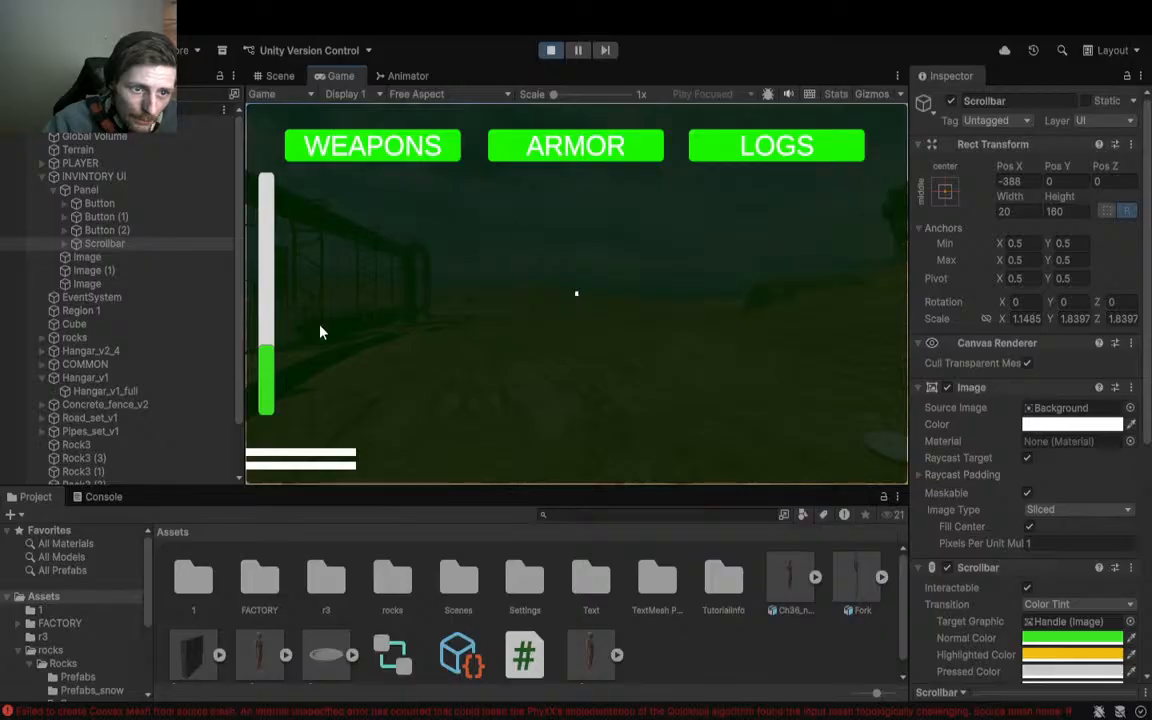
pyautogui.moveTo(266, 380)
pyautogui.mouseDown()
pyautogui.moveTo(265, 226)
pyautogui.moveTo(262, 380)
pyautogui.mouseUp()
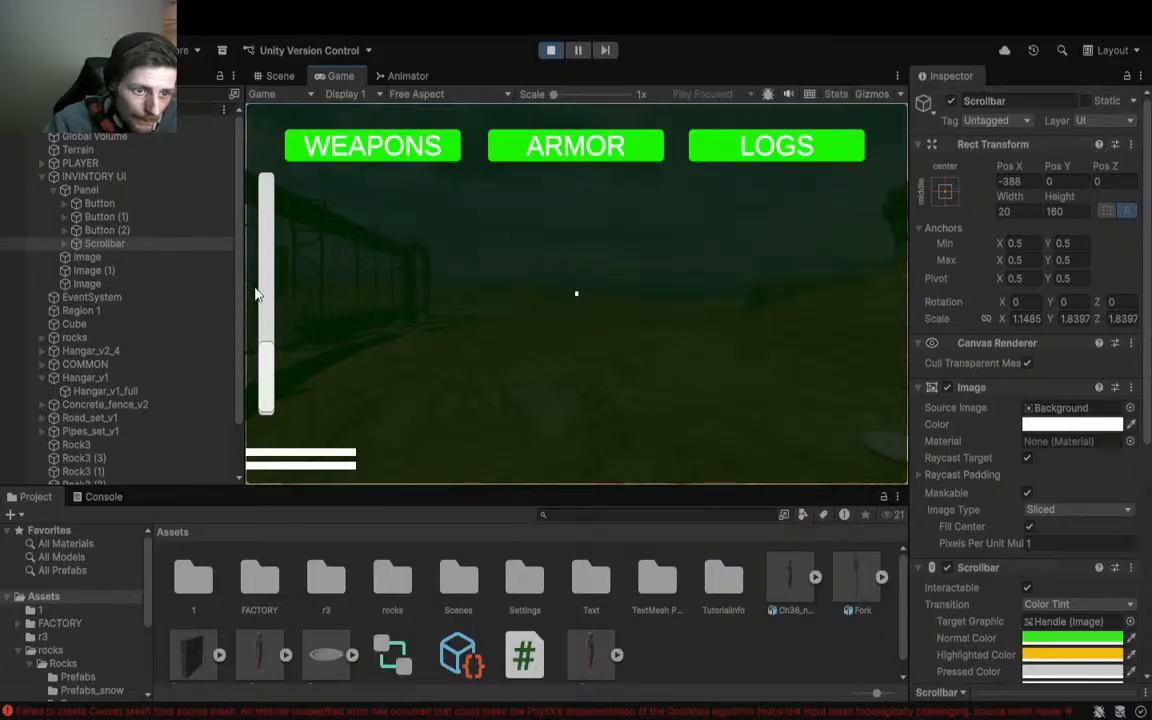
pyautogui.moveTo(269, 371); pyautogui.dragTo(268, 338)
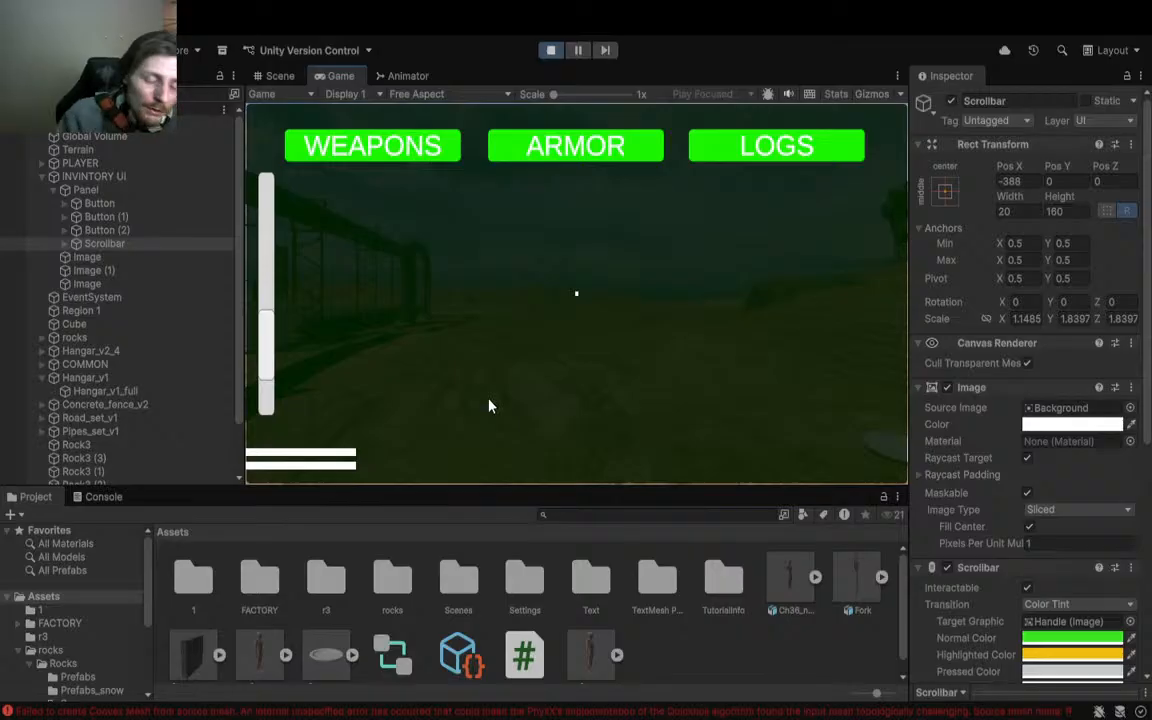
pyautogui.press('Tab')
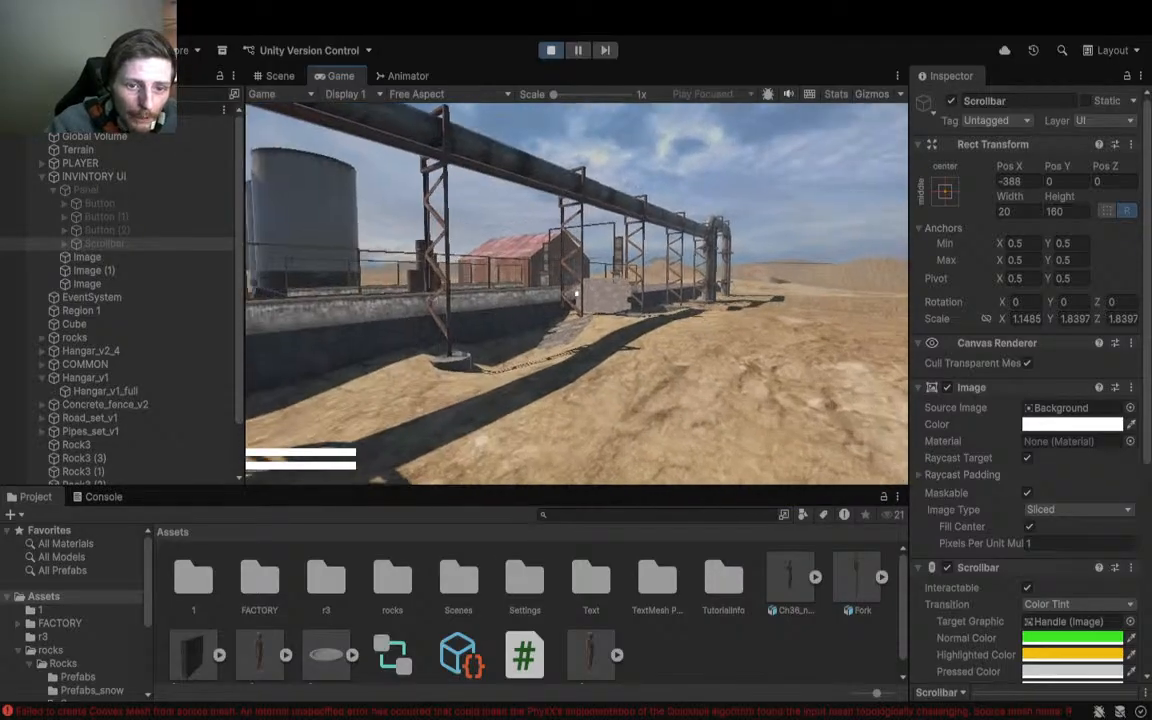
pyautogui.press('Escape')
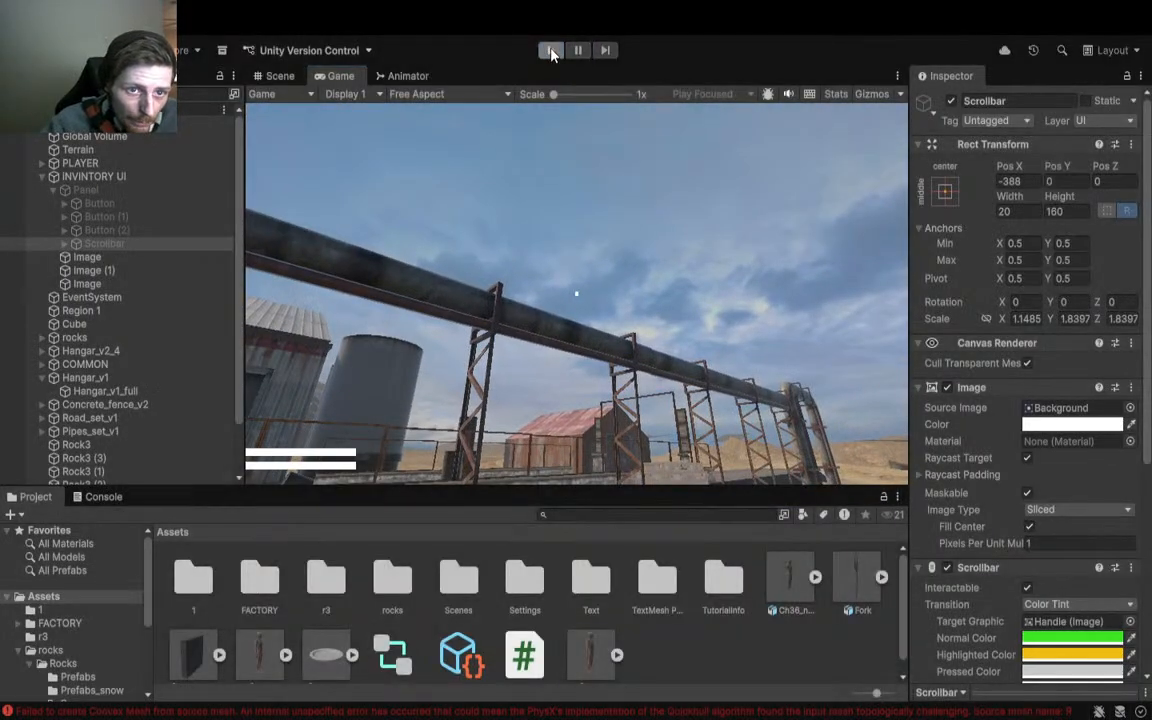
pyautogui.click(551, 50)
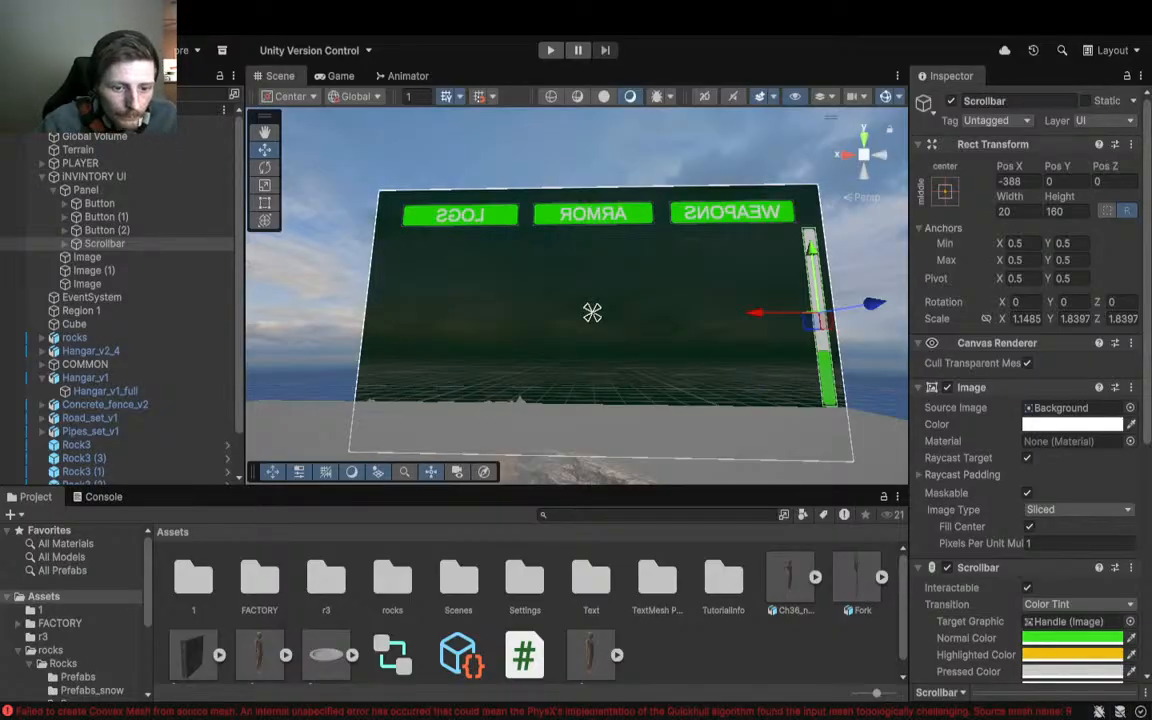
# Step: Switch to Blender and preview the pistol arm animation between frames 1 and 7 through the camera
pyautogui.click(473, 714)
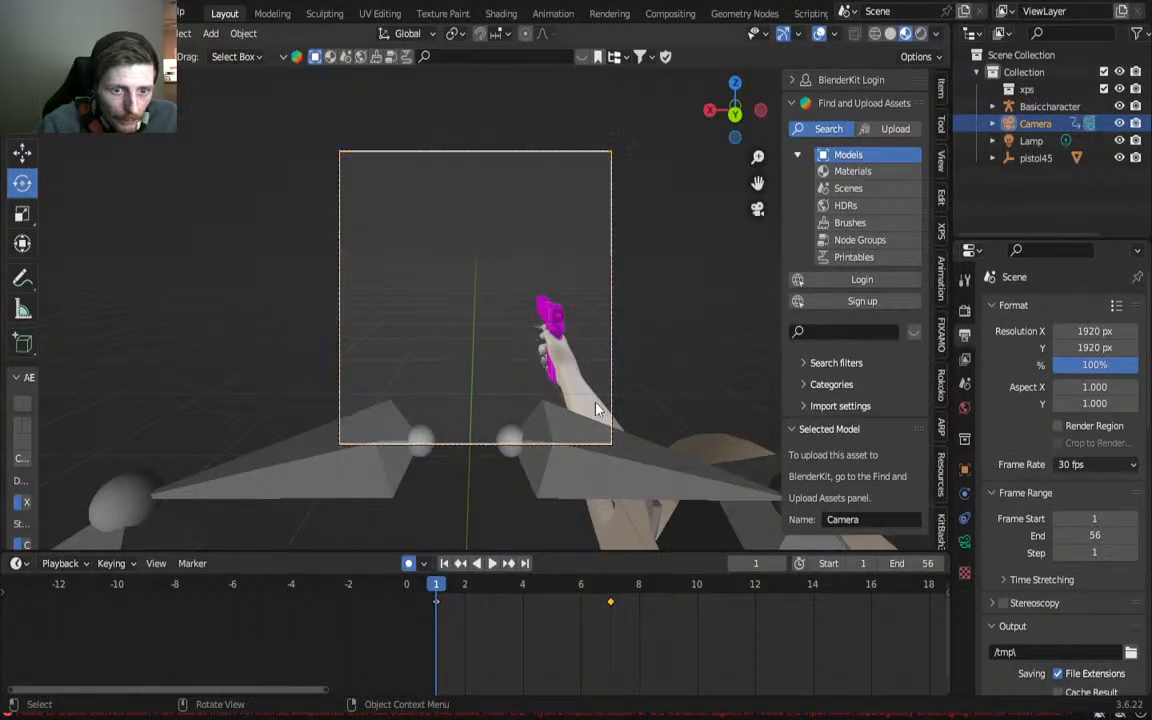
pyautogui.press('space')
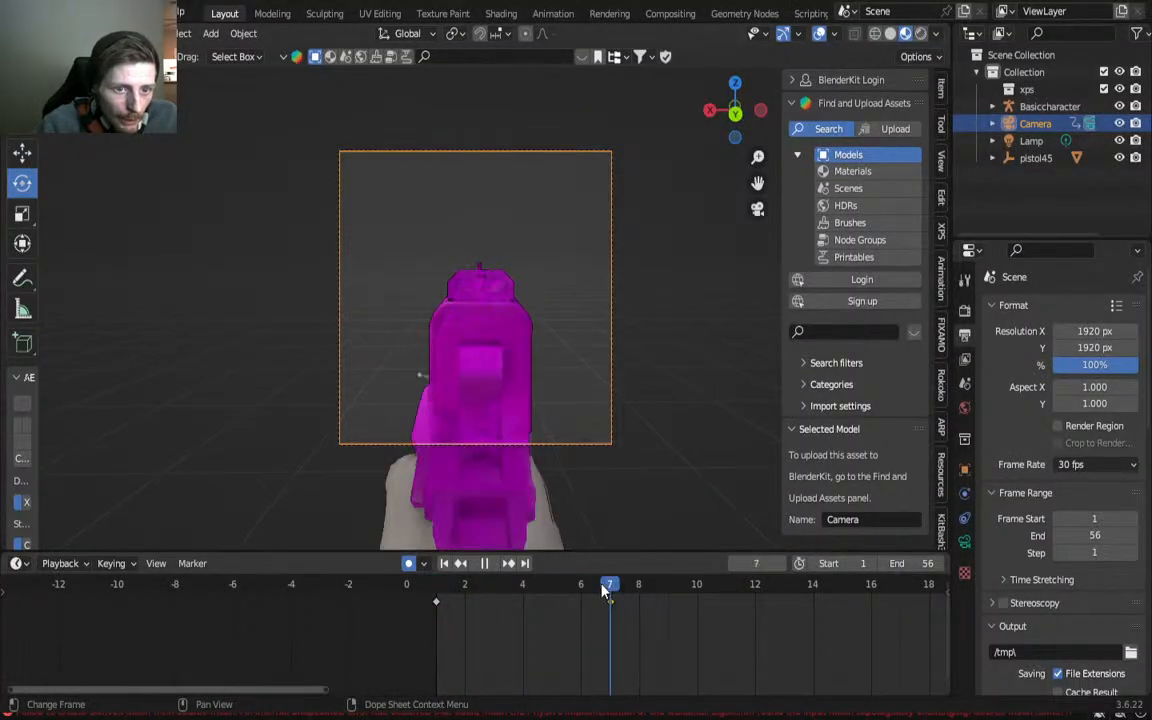
pyautogui.moveTo(616, 590); pyautogui.dragTo(438, 593)
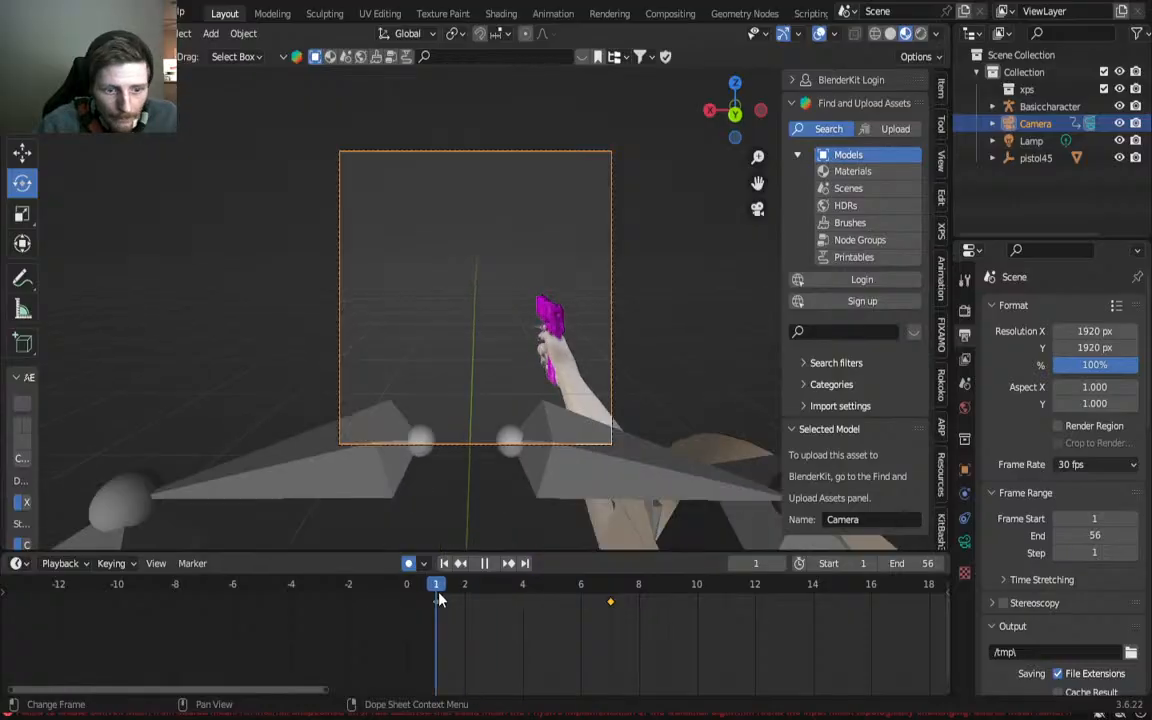
# Step: Select the pistol mesh, go to frame 10 and set the animation's end frame to 10
pyautogui.click(566, 311)
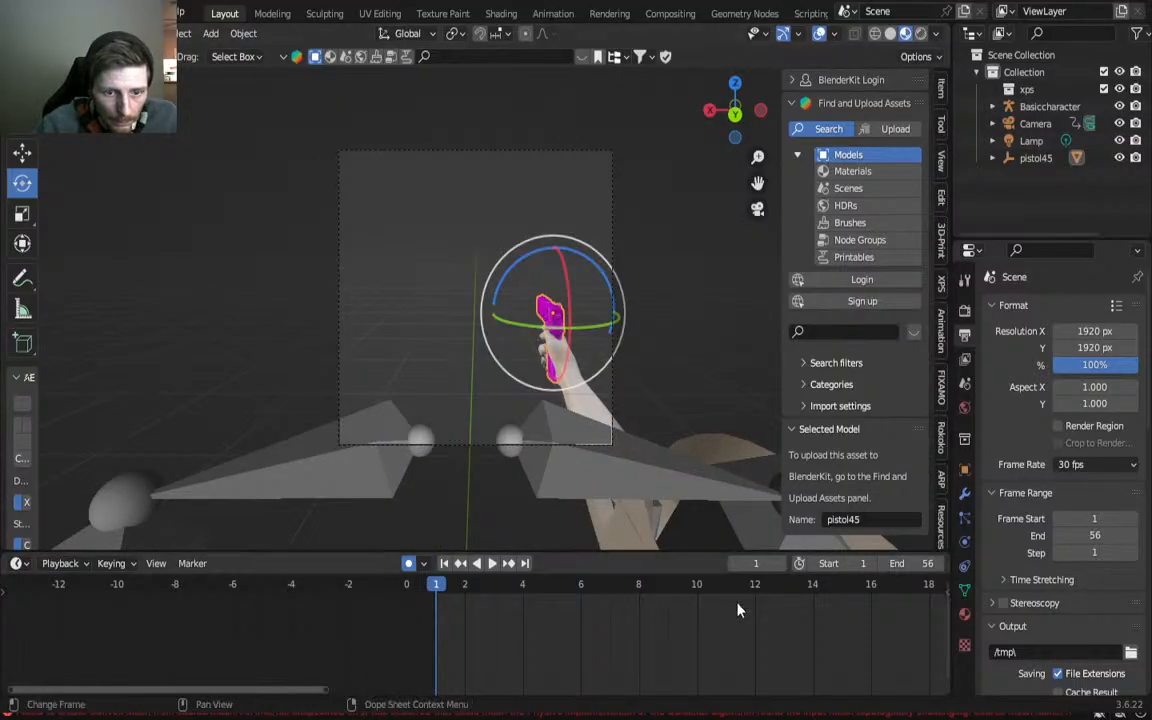
pyautogui.moveTo(640, 590); pyautogui.dragTo(731, 596)
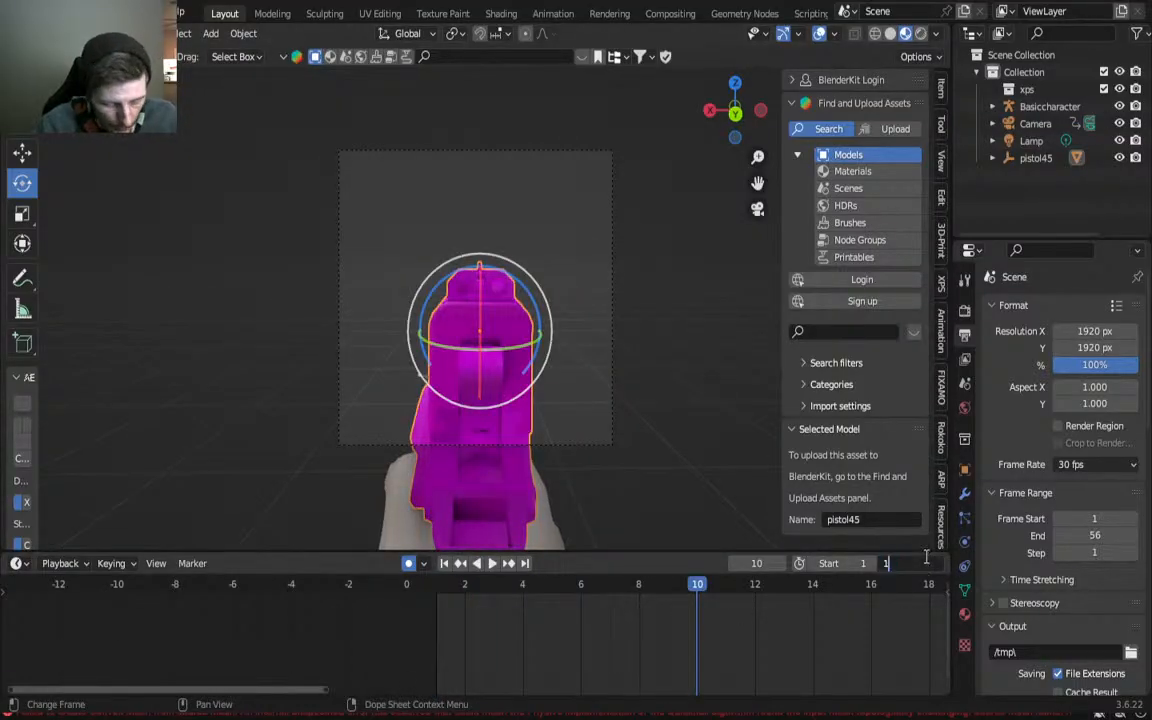
pyautogui.hotkey('ctrl', 'End')
# Step: Delete the pistol mesh and its parent empty pistol45, and preview the animation of the bare arm
pyautogui.scroll(-3, 414, 319)
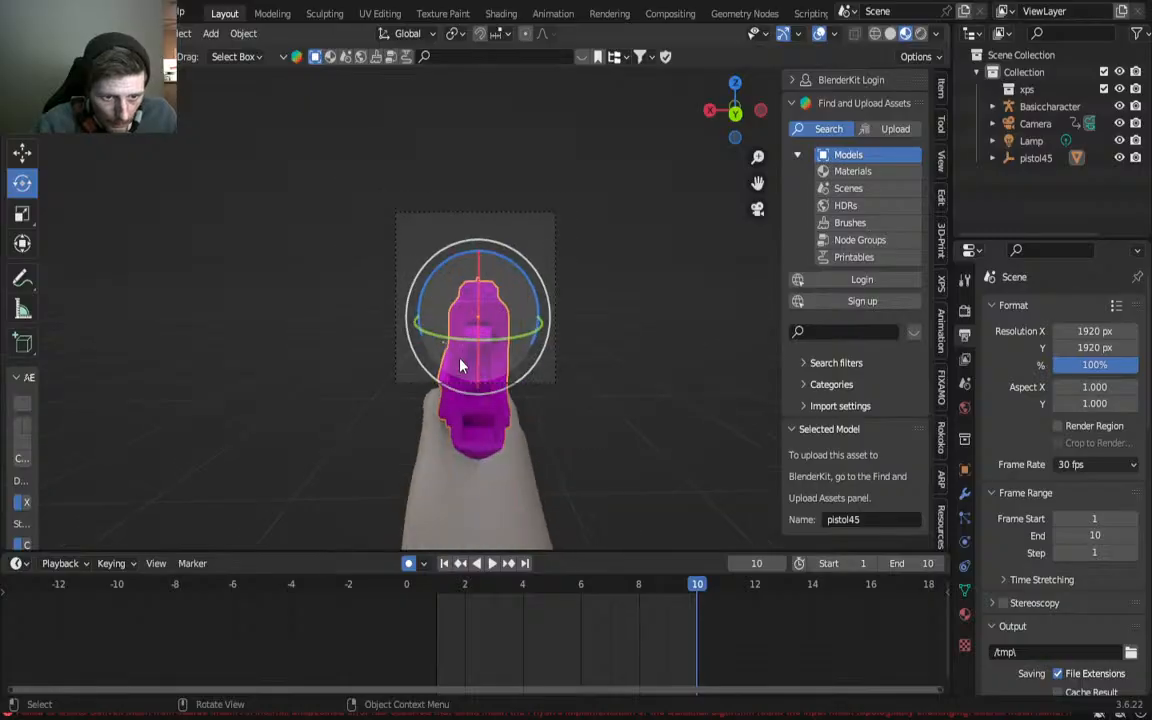
pyautogui.press('Delete')
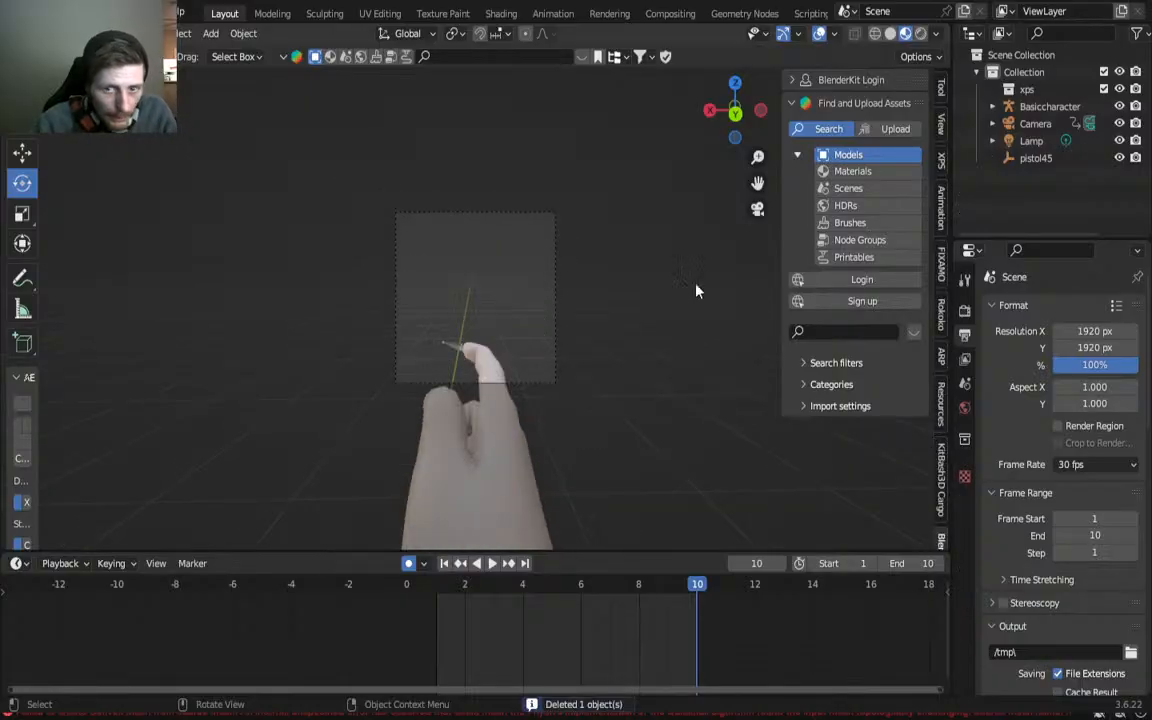
pyautogui.click(1036, 157)
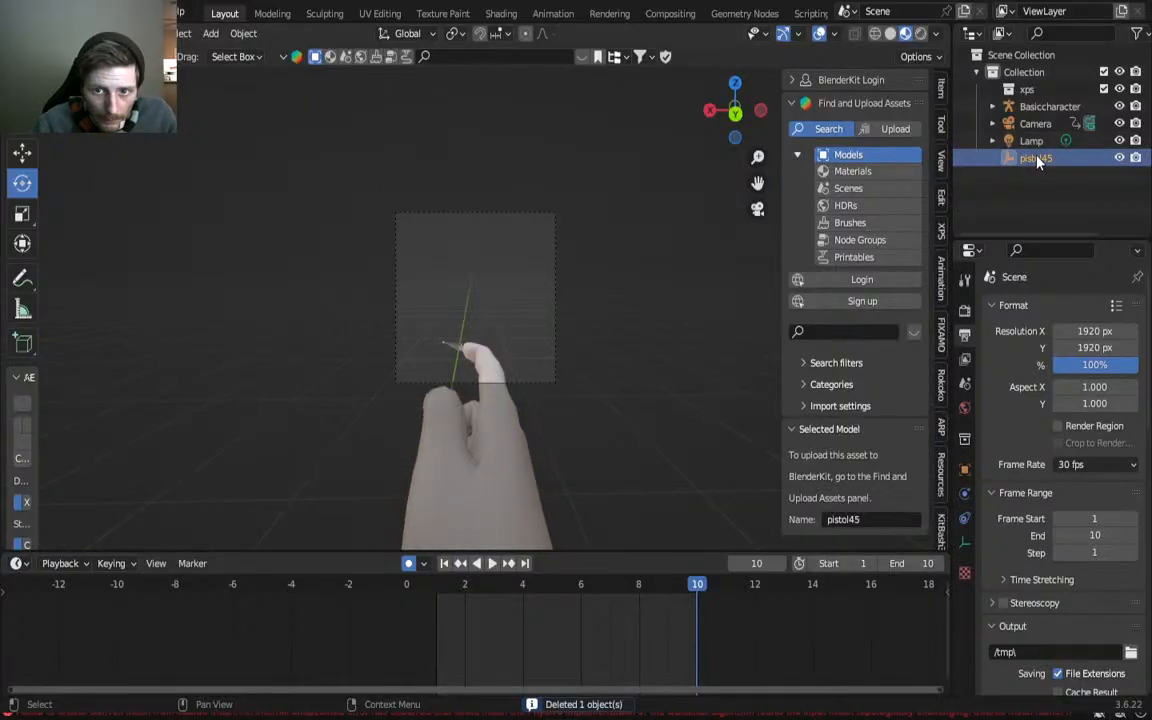
pyautogui.press('Delete')
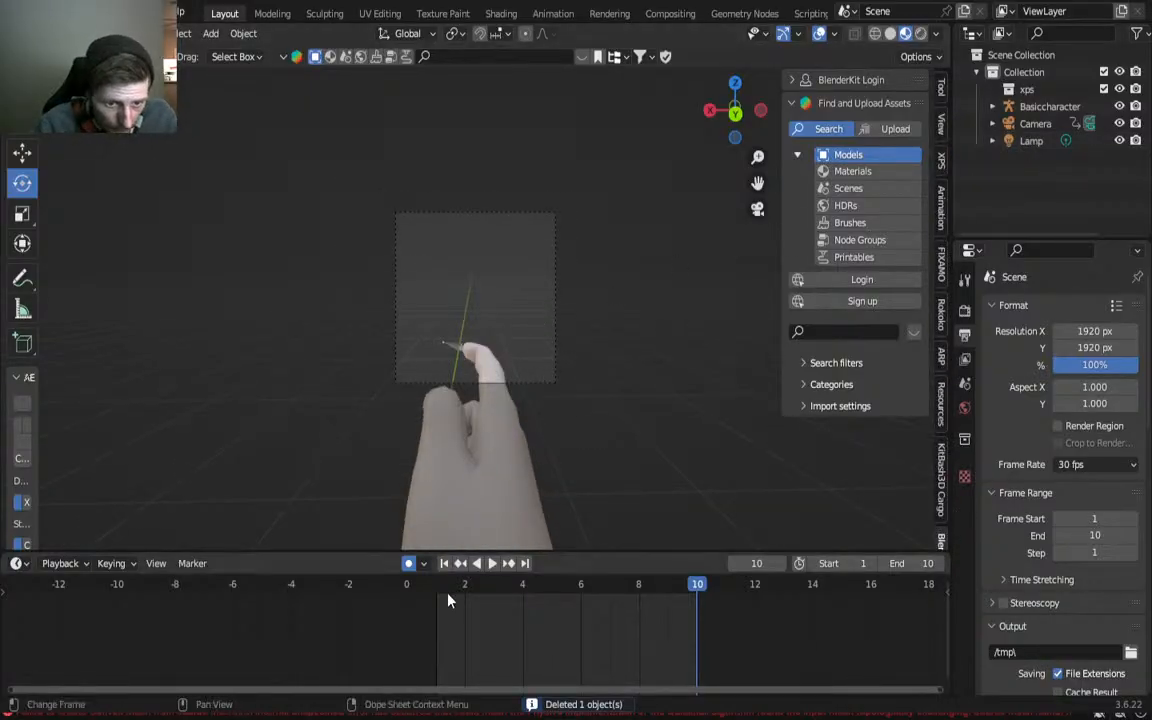
pyautogui.press('space')
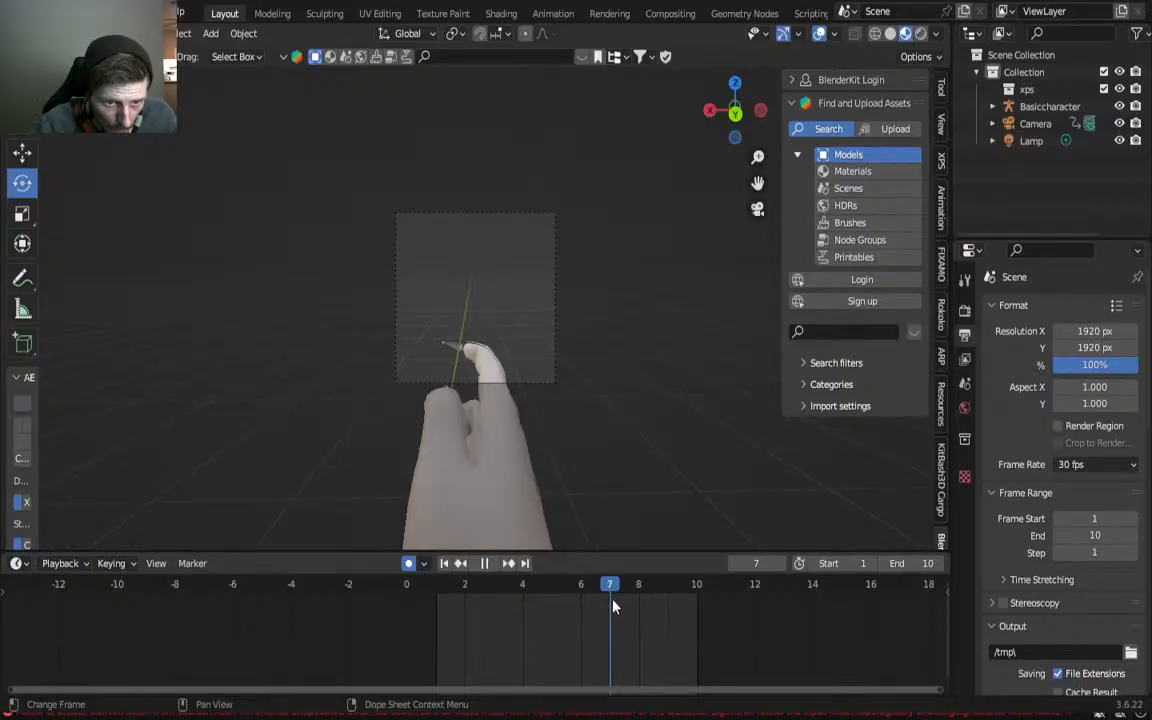
pyautogui.press('space')
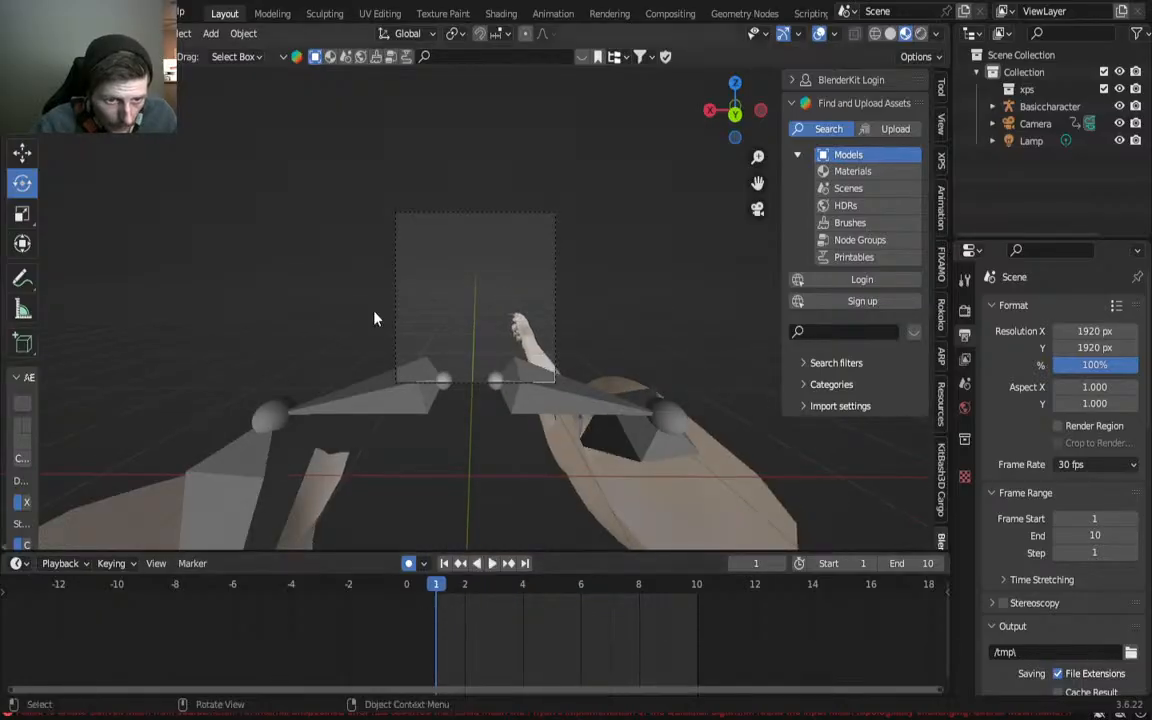
# Step: Select all objects in the scene and export them as FBX
pyautogui.press('a')
pyautogui.click(38, 12)
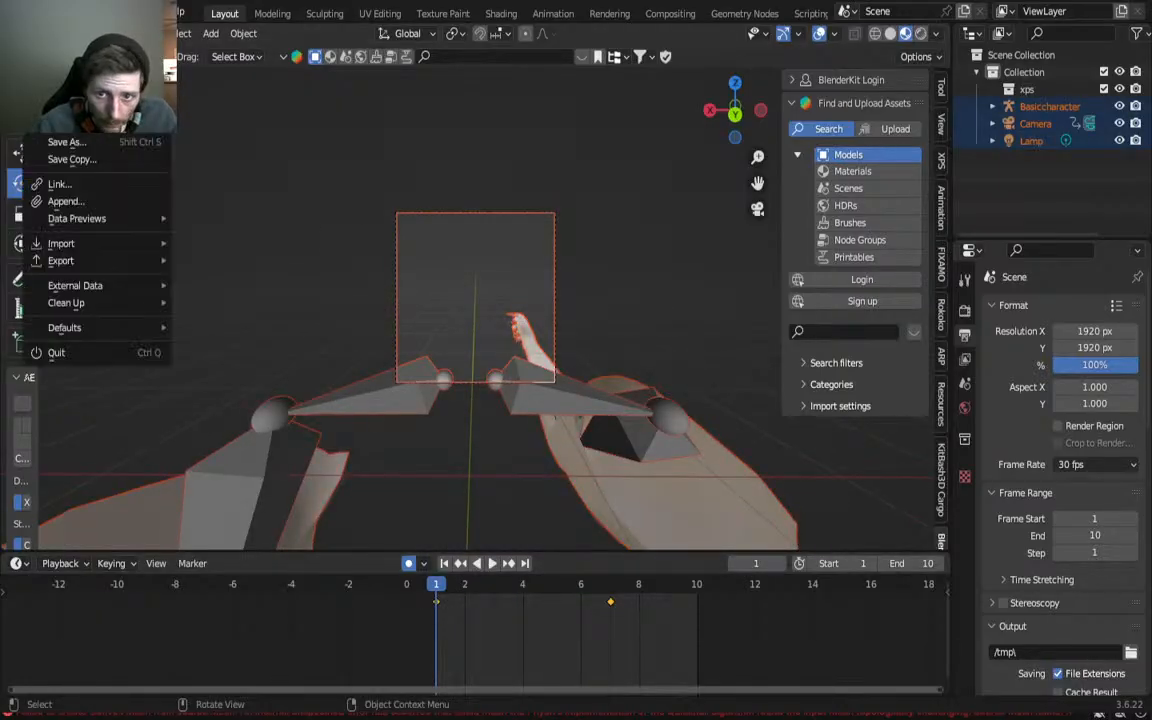
pyautogui.moveTo(85, 260)
pyautogui.click(313, 432)
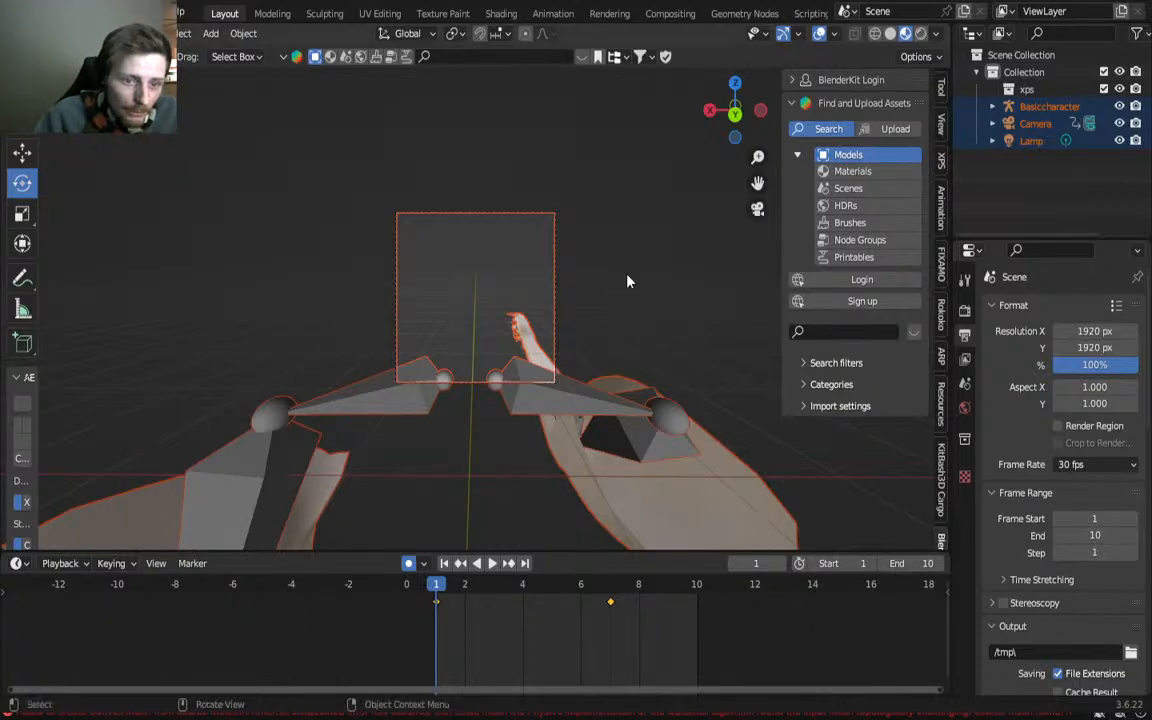
# Step: Play back the arm animation through the camera and stop it at frame 3
pyautogui.moveTo(445, 595); pyautogui.dragTo(454, 598)
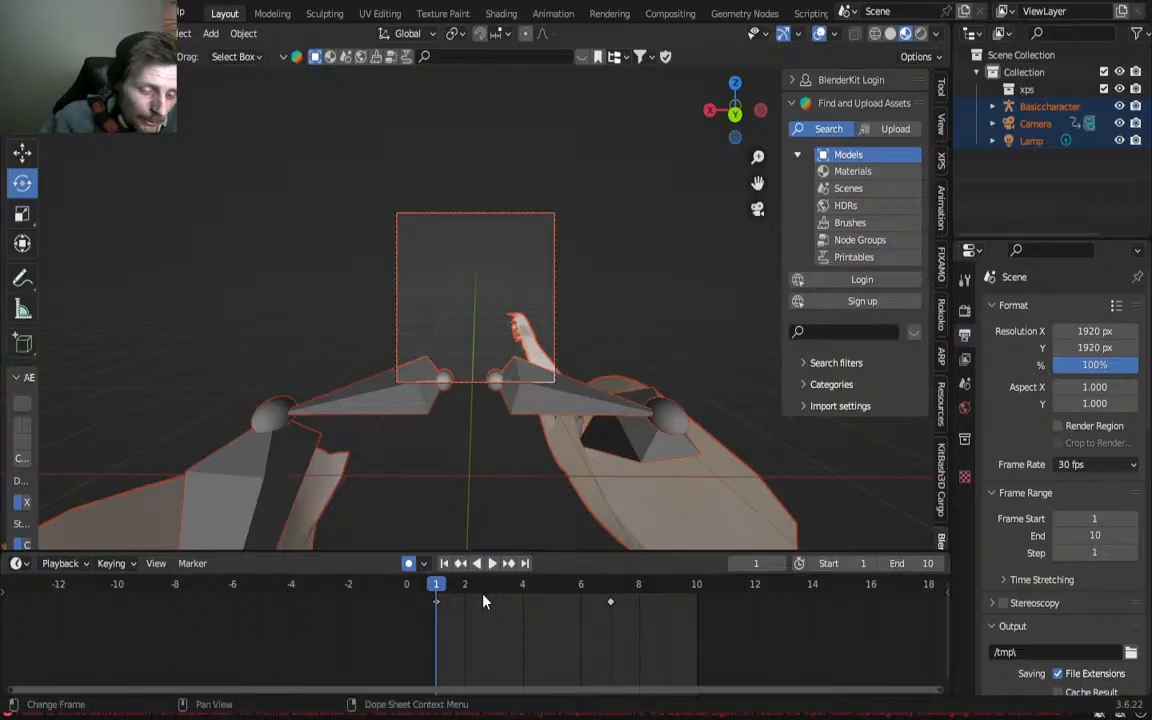
pyautogui.press('space')
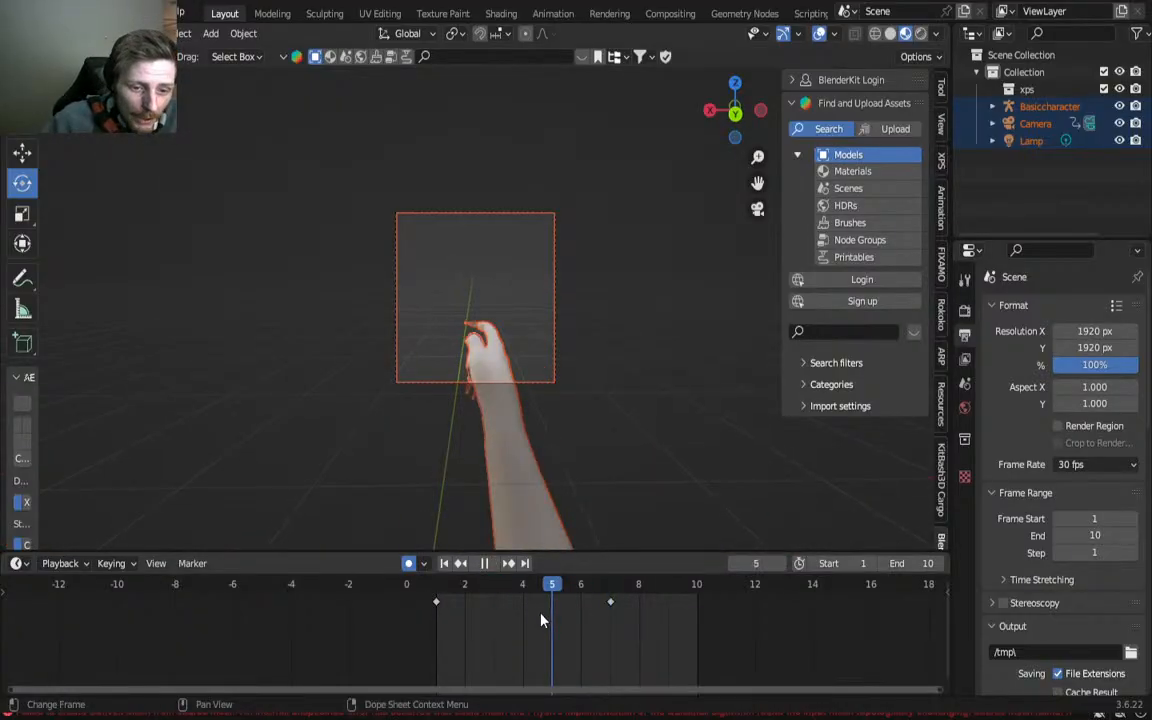
pyautogui.press('space')
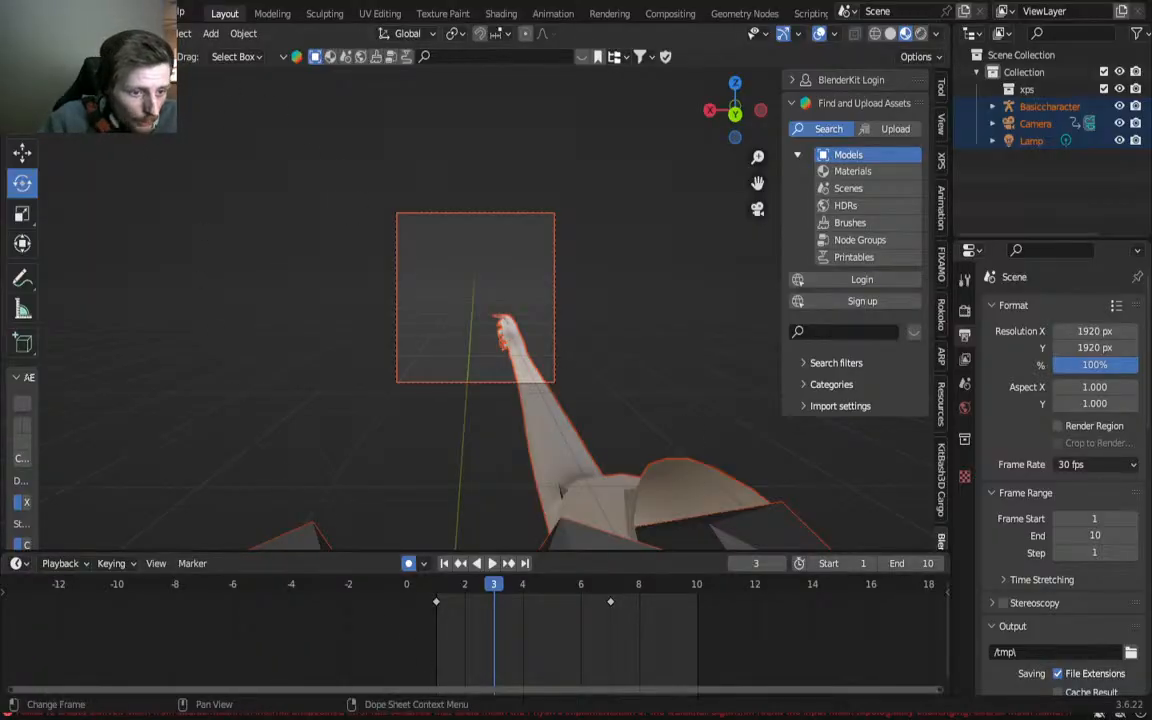
# Step: Switch to Unity and open the import settings of MyRiggedArms2.fbx in the Assets folder
pyautogui.hotkey('alt', 'Tab')
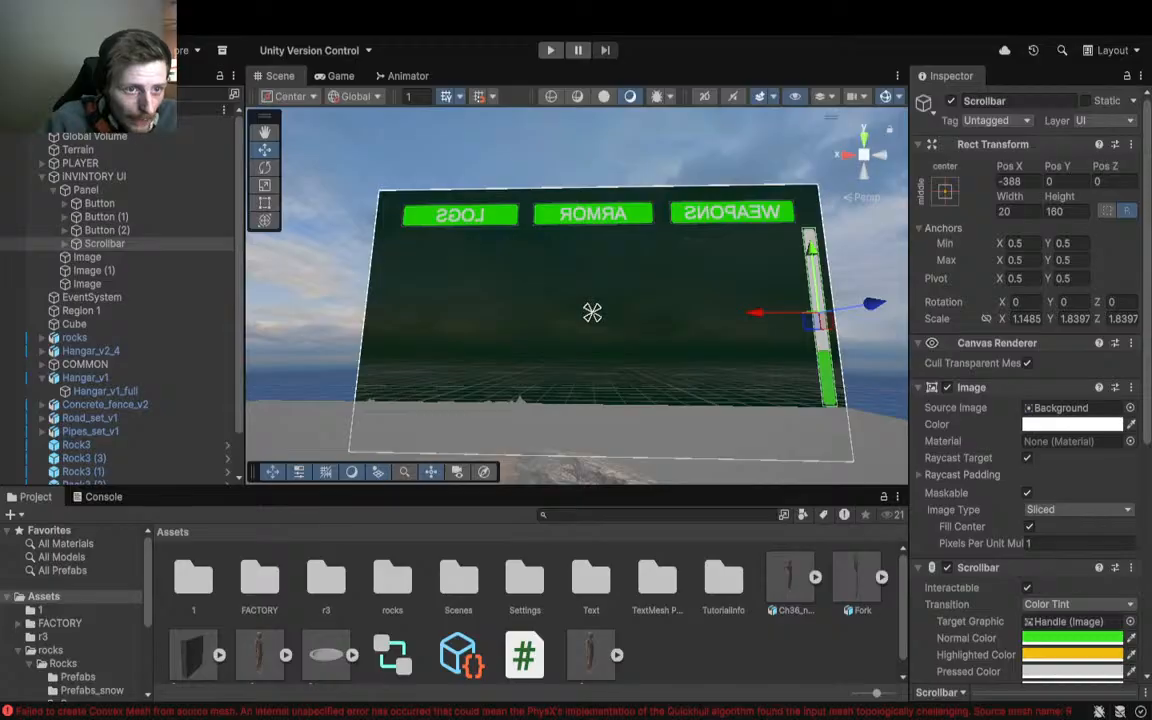
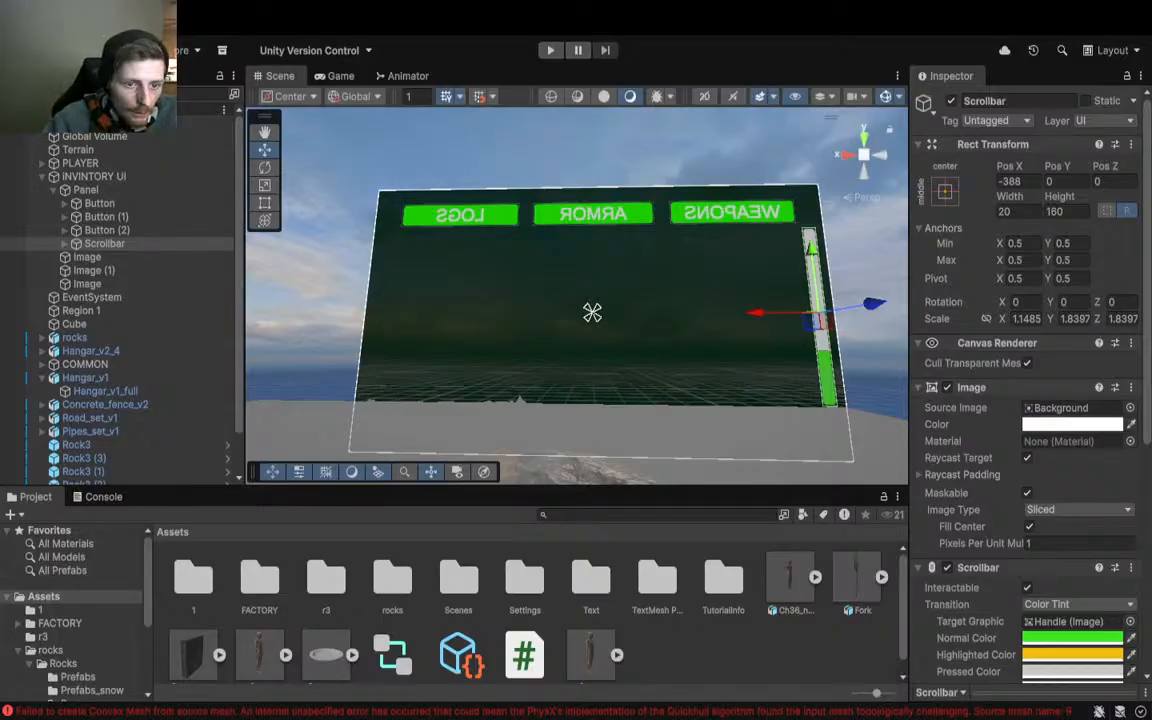
pyautogui.click(727, 636)
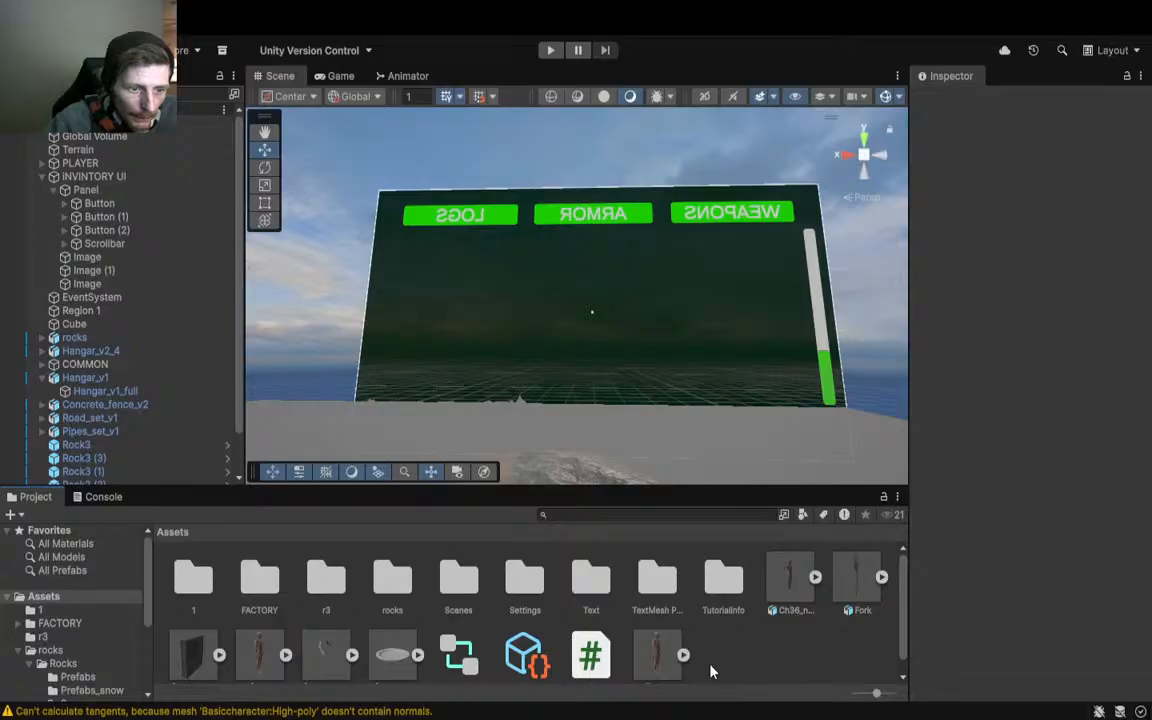
pyautogui.moveTo(574, 386); pyautogui.dragTo(158, 400, button='right')
pyautogui.press('w')
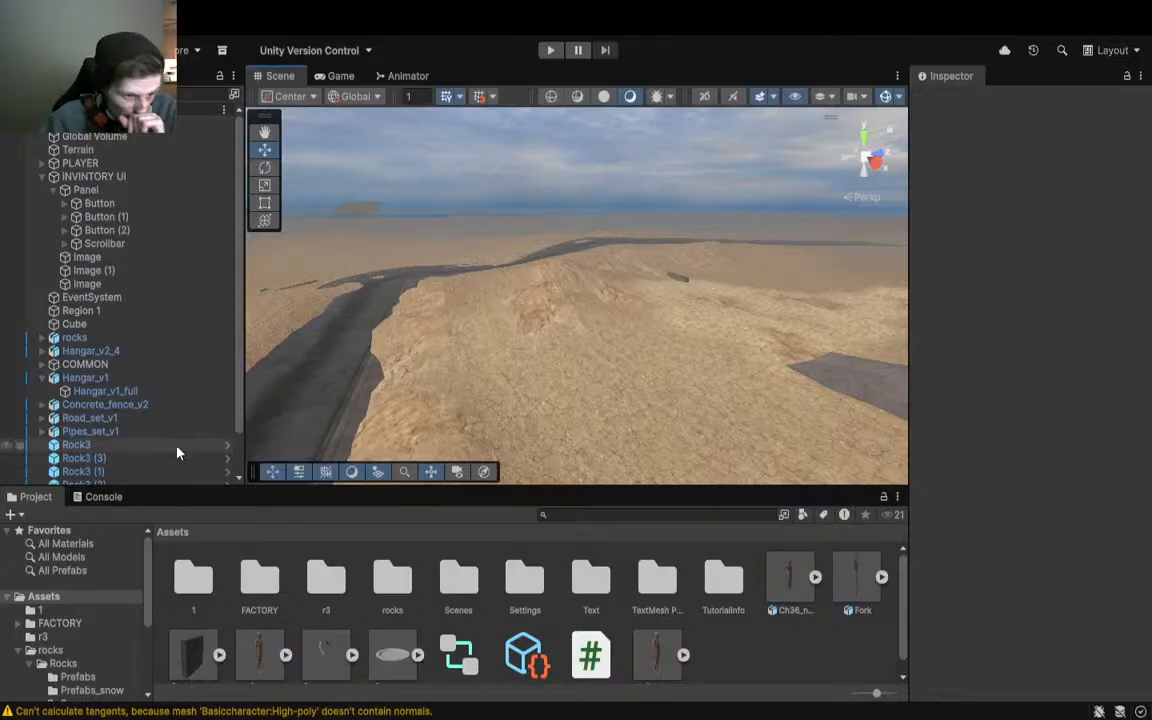
pyautogui.scroll(-1, 247, 641)
pyautogui.scroll(1, 285, 654)
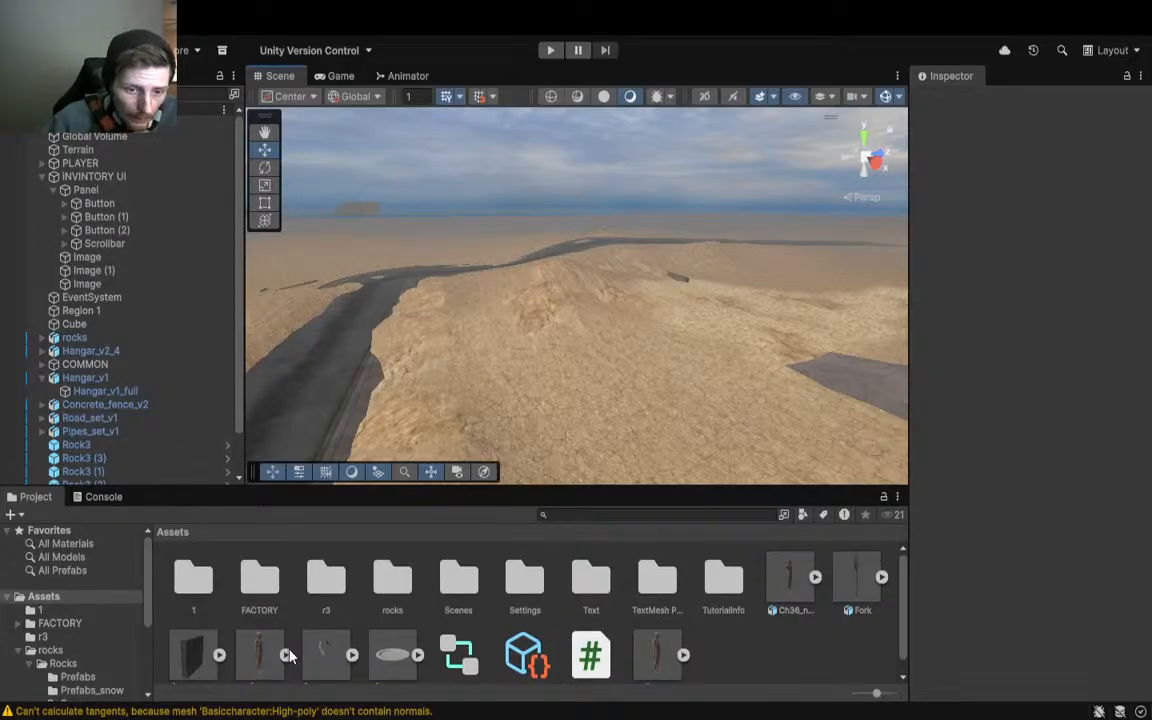
pyautogui.scroll(-1, 288, 654)
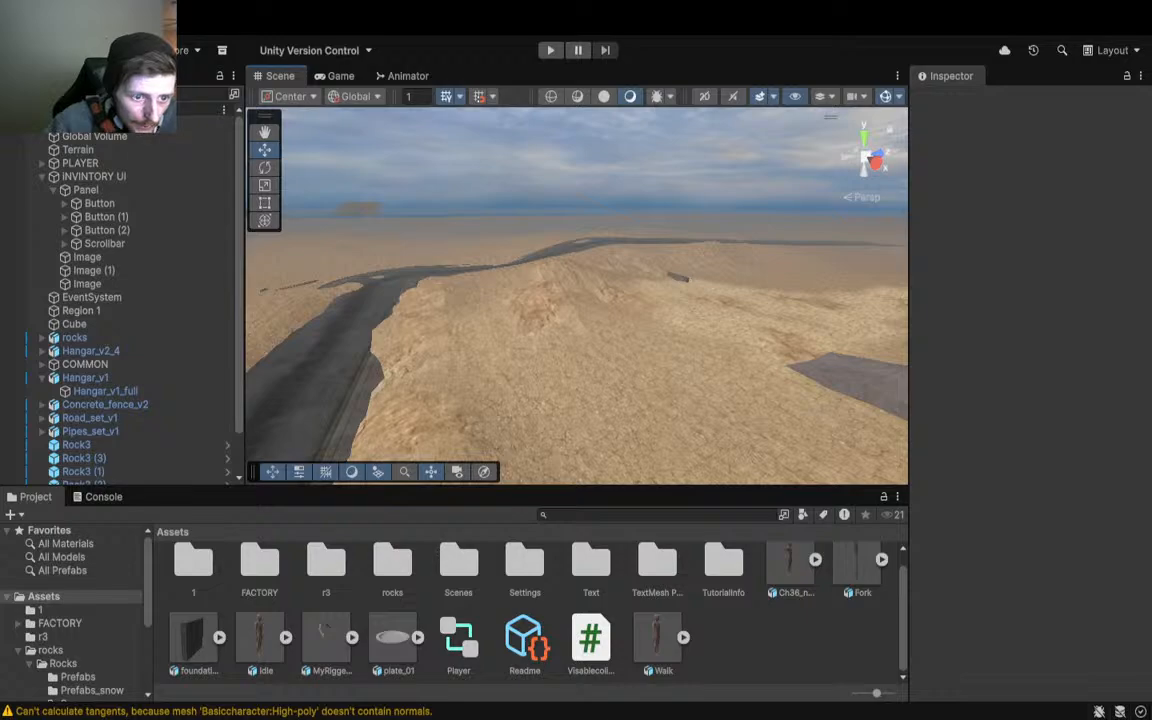
pyautogui.click(325, 635)
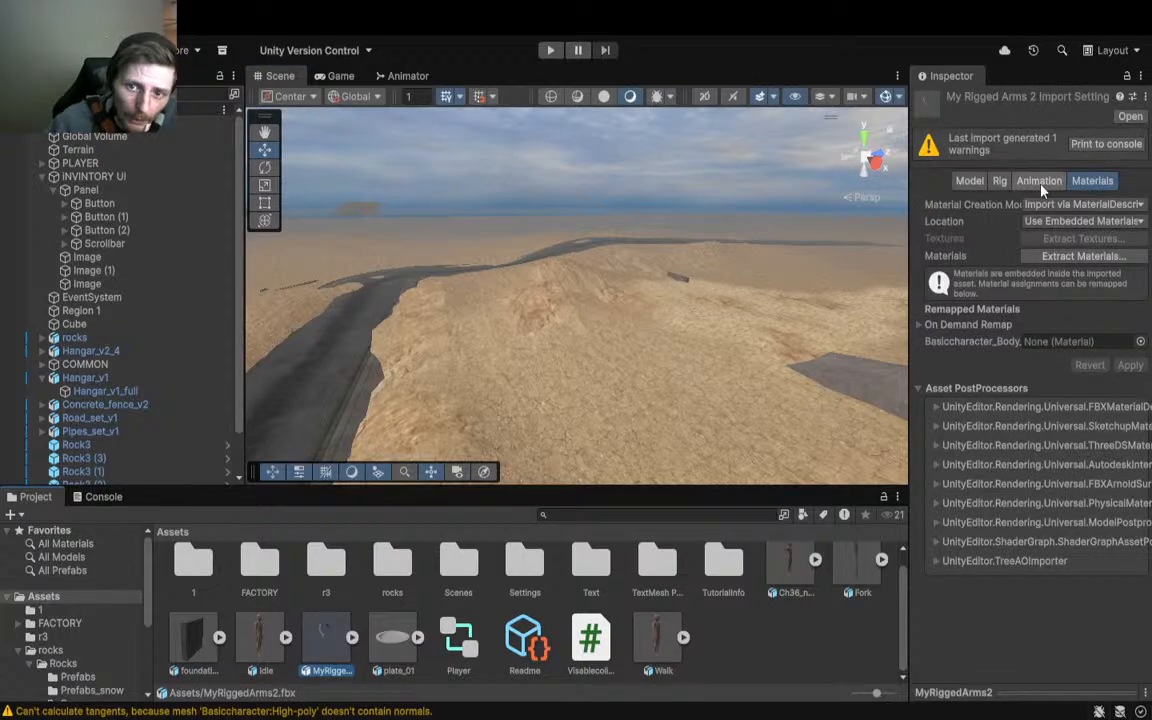
# Step: Try to apply the Humanoid animation type to the rig of MyRiggedArms2
pyautogui.click(999, 181)
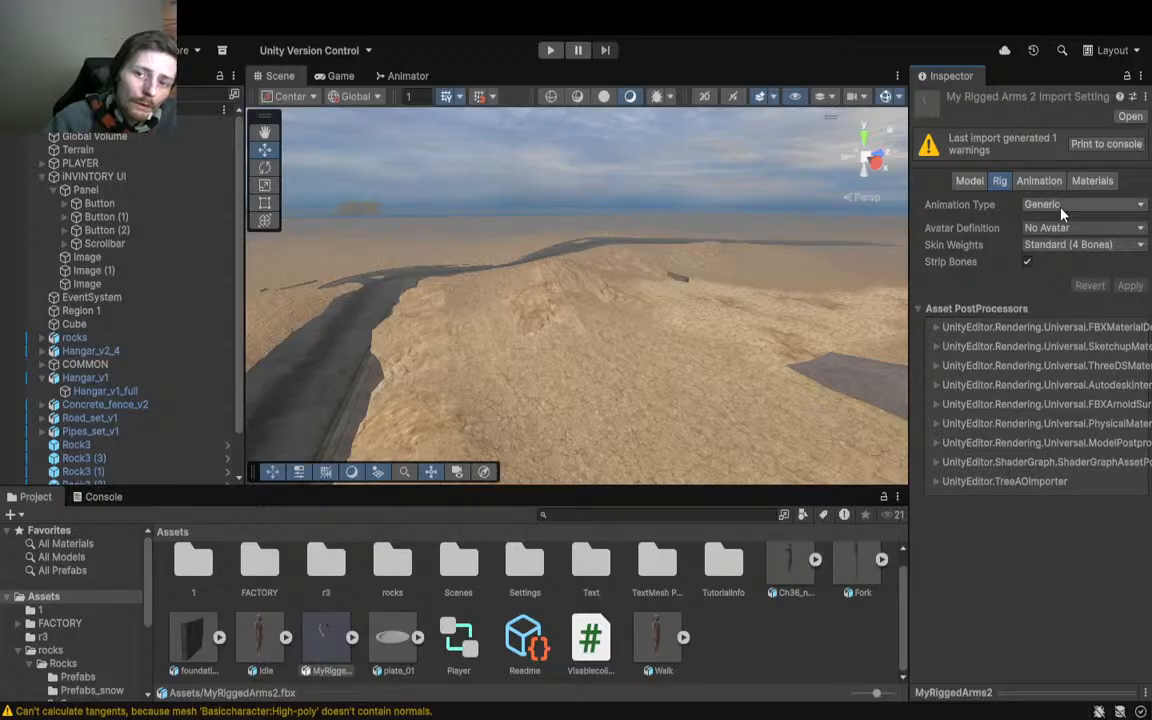
pyautogui.click(1072, 277)
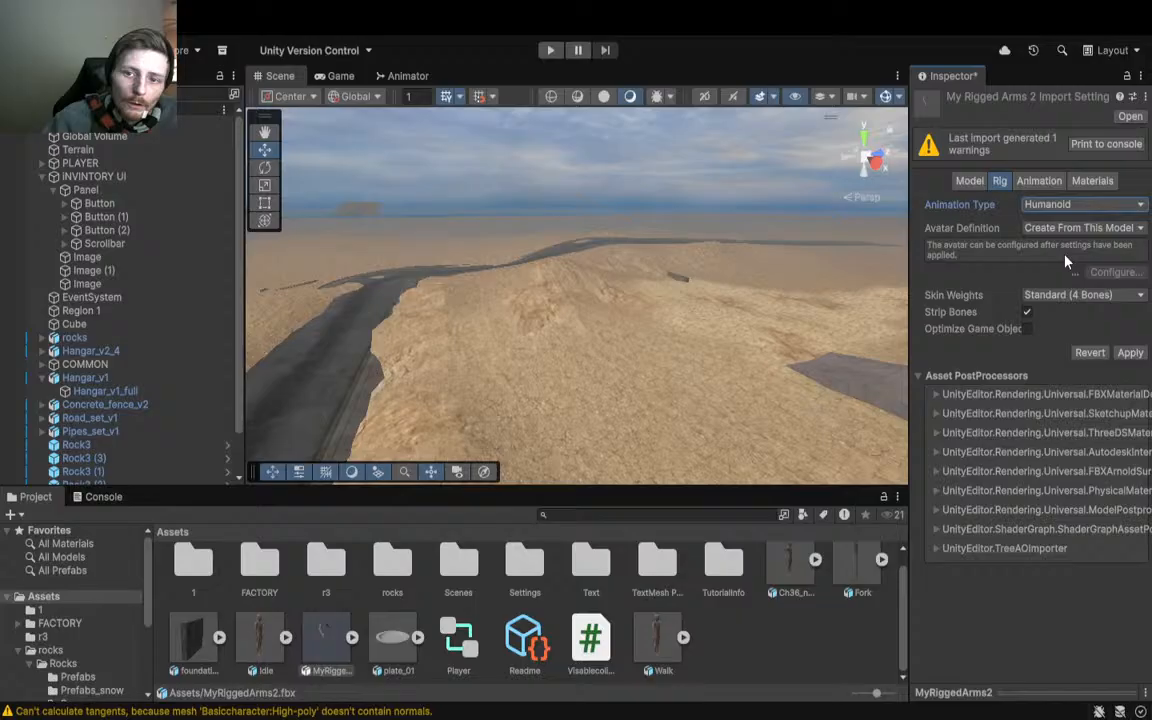
pyautogui.click(1128, 353)
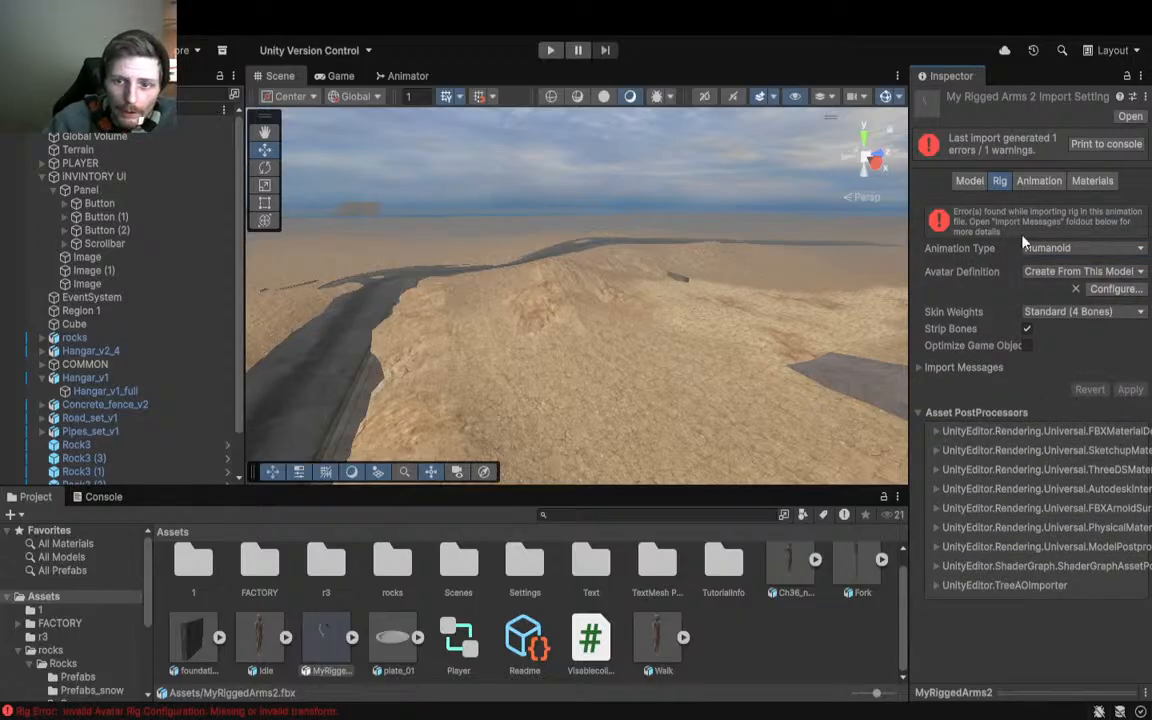
# Step: Set the rig's animation type to Generic for MyRiggedArms2 and apply the import settings
pyautogui.click(1083, 248)
pyautogui.click(1075, 230)
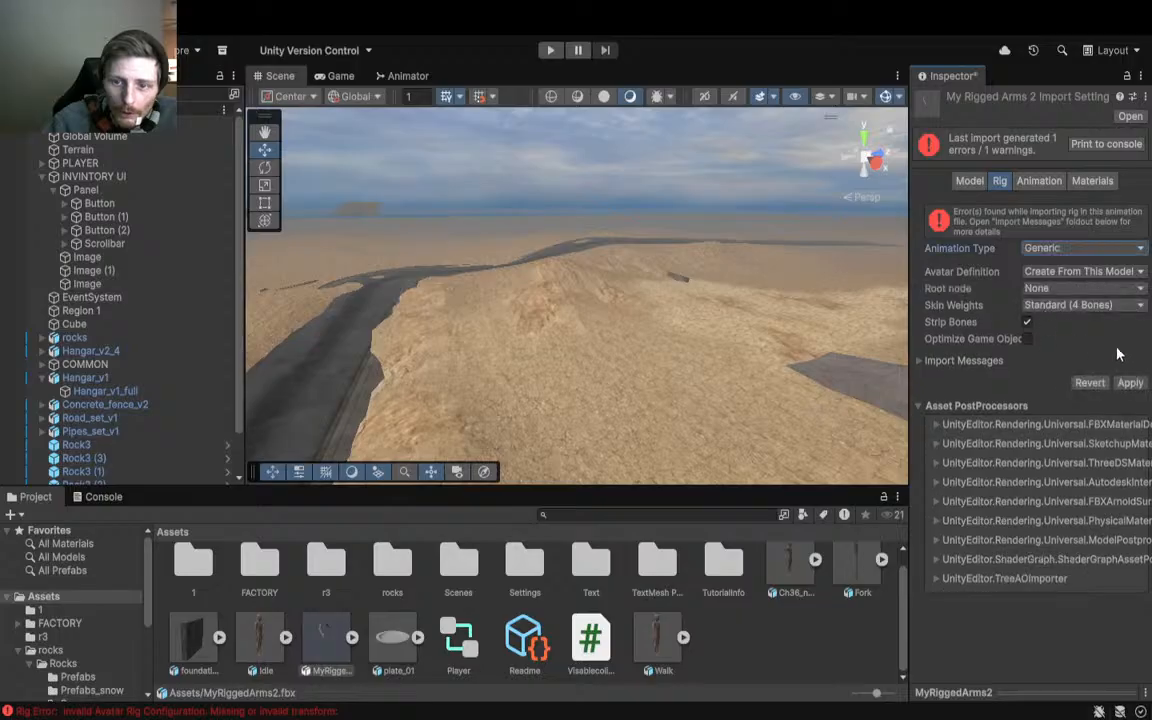
pyautogui.click(1128, 388)
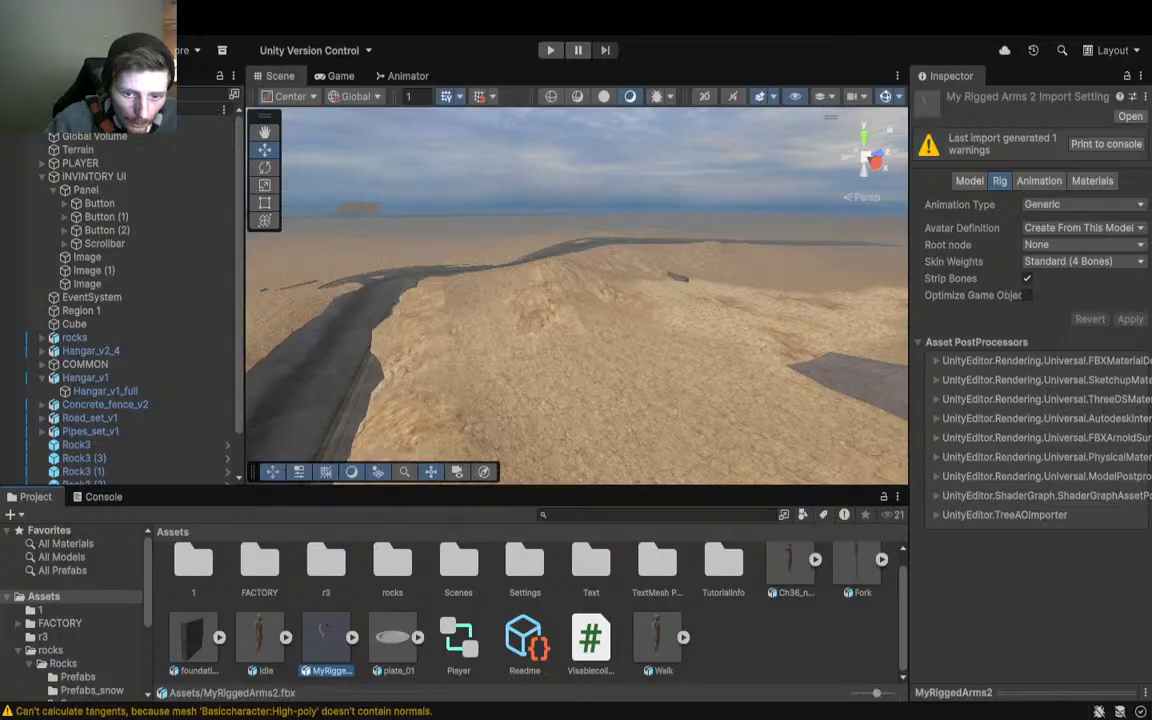
# Step: Select the DRAW asset and examine its animation import settings and clips
pyautogui.click(782, 664)
pyautogui.scroll(1, 856, 545)
pyautogui.click(855, 555)
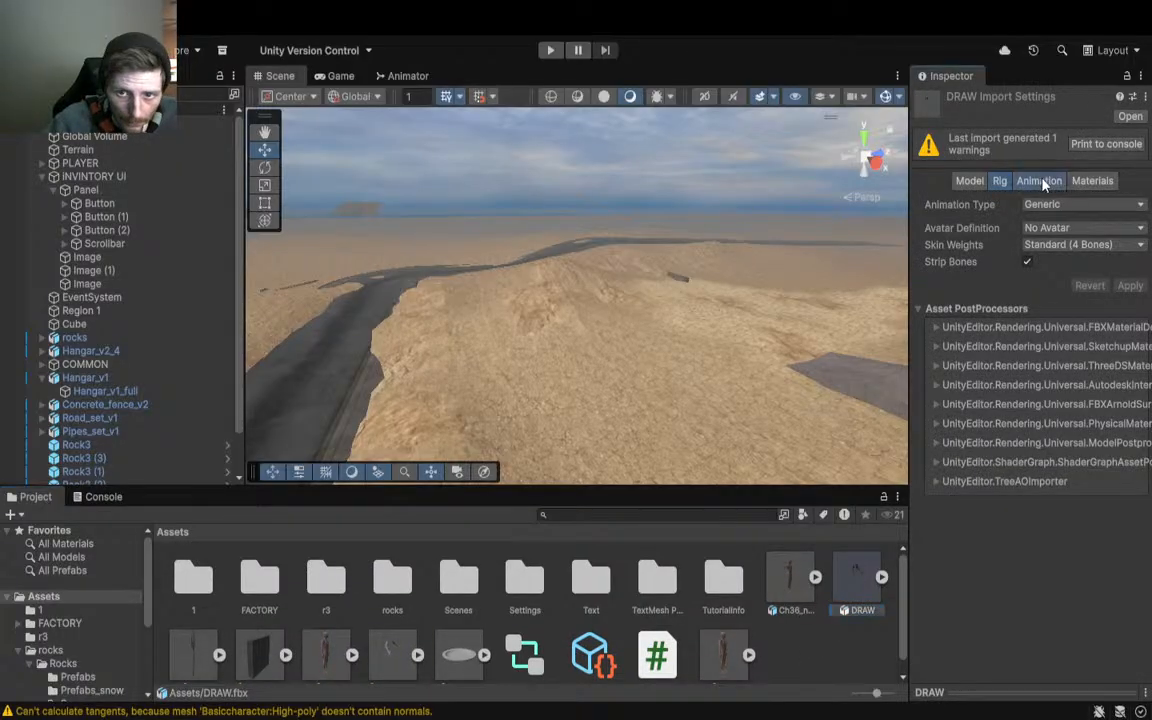
pyautogui.click(1040, 181)
pyautogui.scroll(-8, 1020, 470)
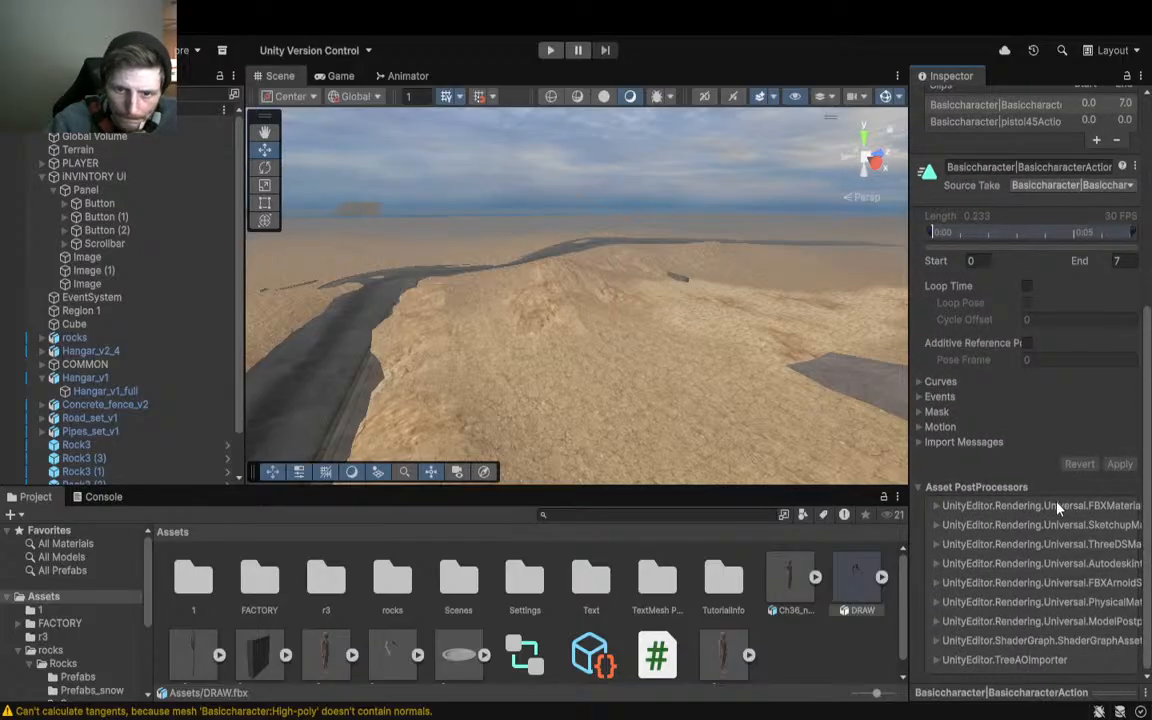
# Step: Expand the DRAW asset and look through the sub-assets it contains
pyautogui.click(881, 577)
pyautogui.scroll(-2, 878, 588)
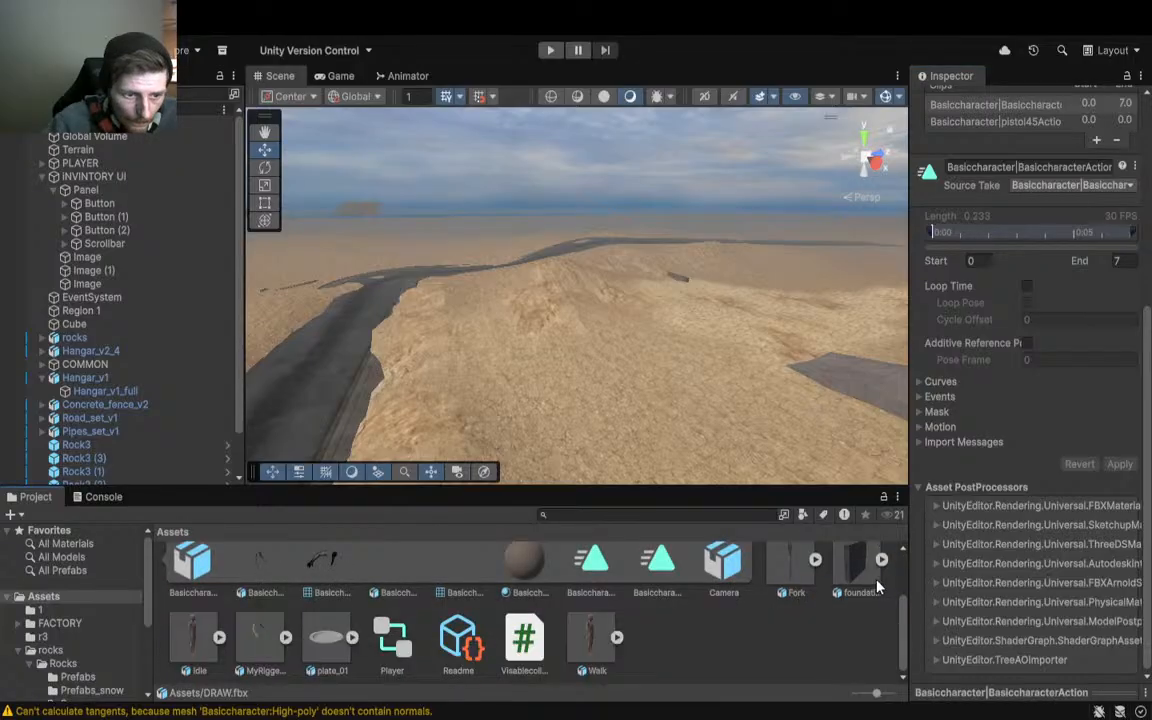
pyautogui.scroll(1, 878, 588)
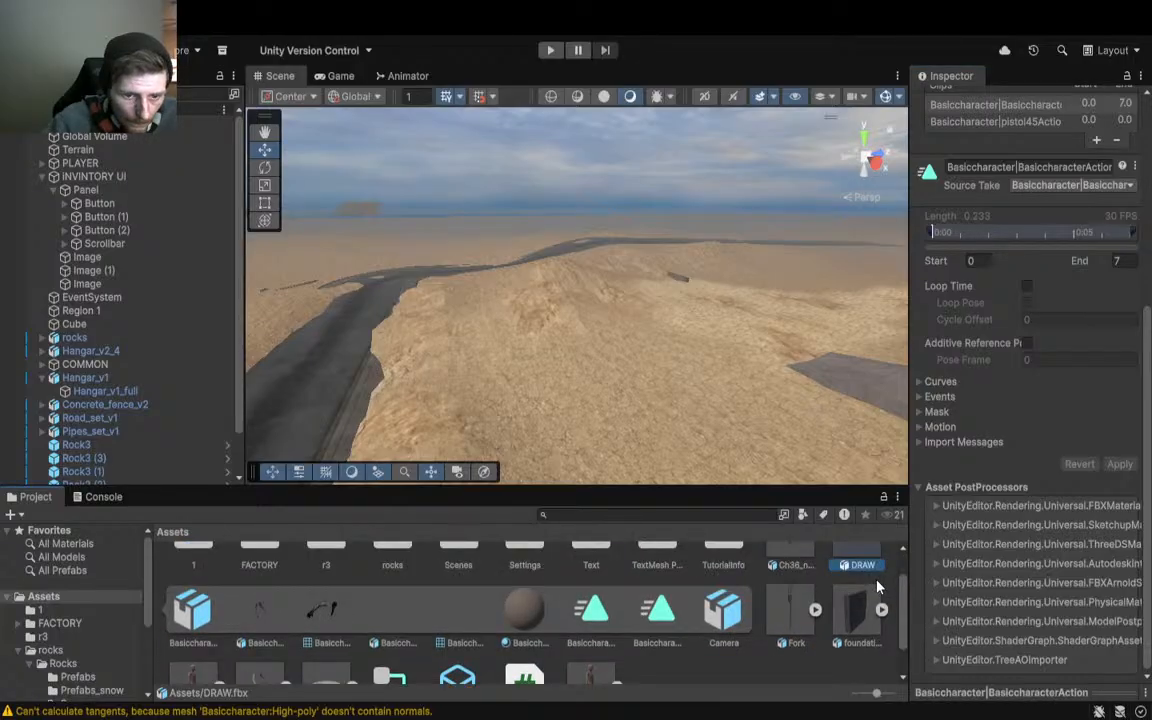
pyautogui.scroll(1, 876, 587)
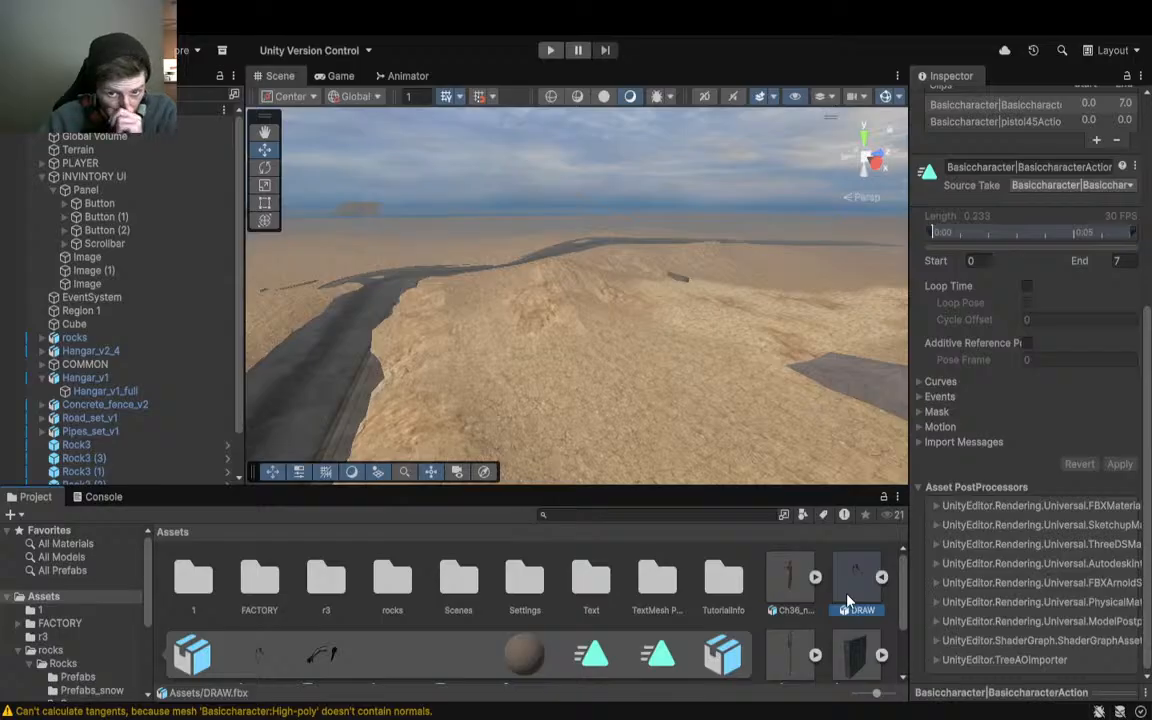
# Step: Check the model and rig import settings of the DRAW asset
pyautogui.scroll(5, 978, 360)
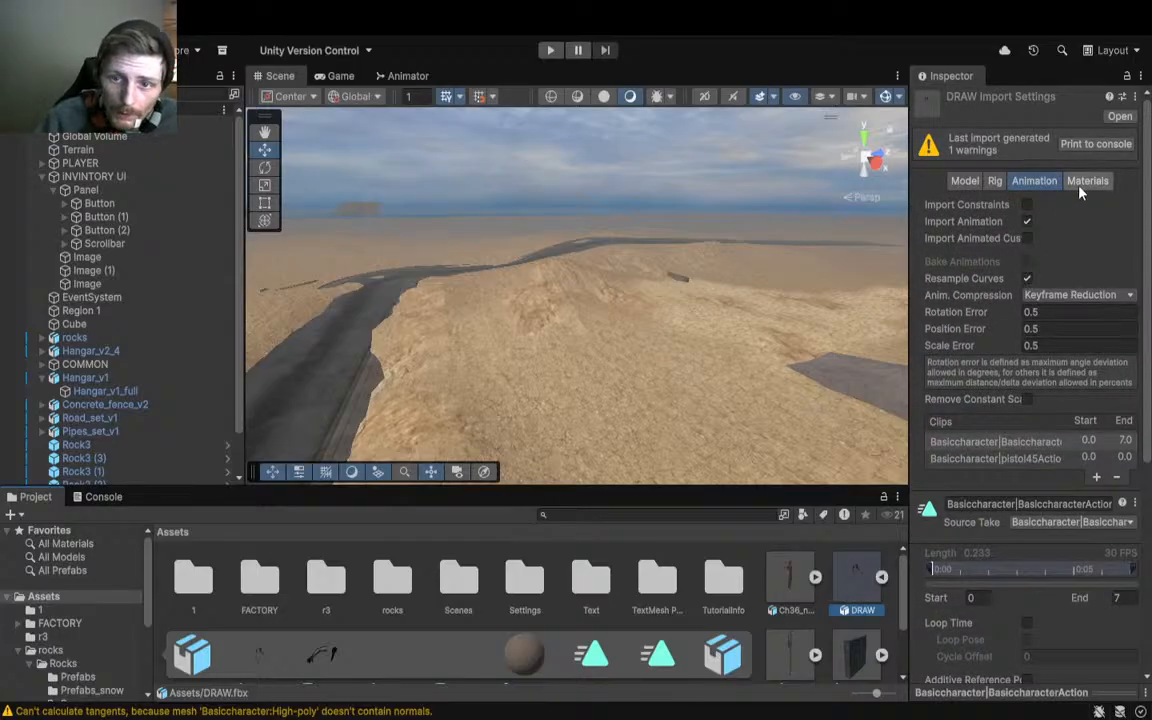
pyautogui.click(966, 181)
pyautogui.click(999, 181)
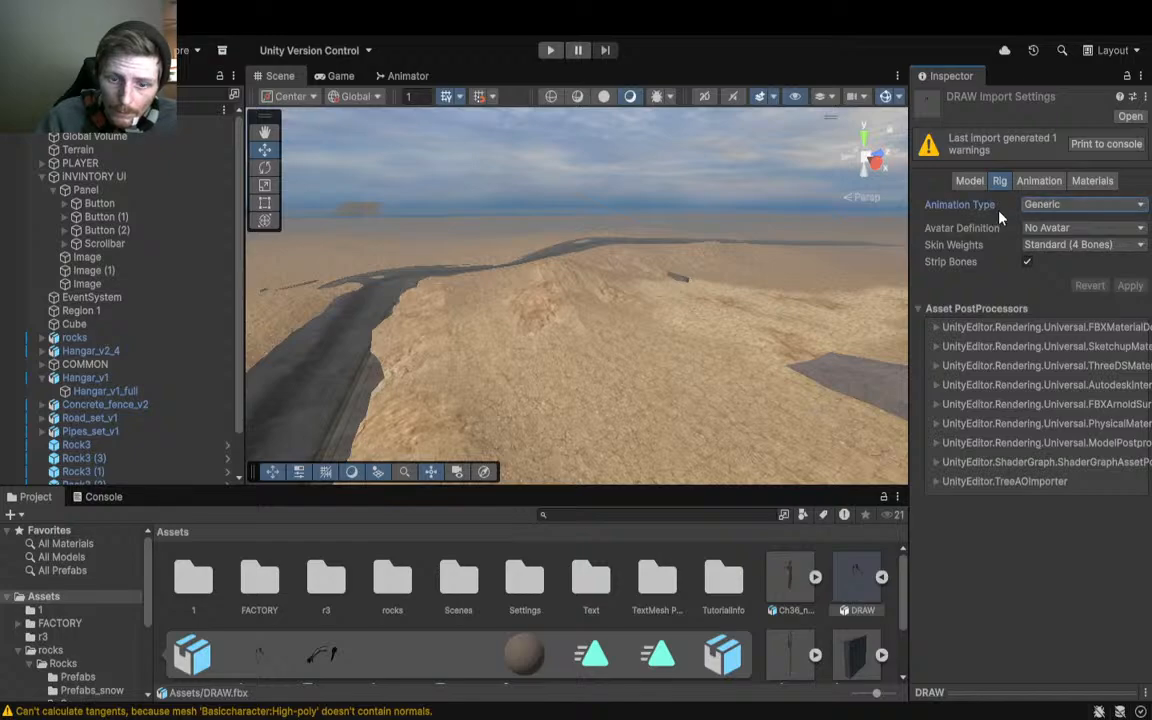
pyautogui.click(839, 580)
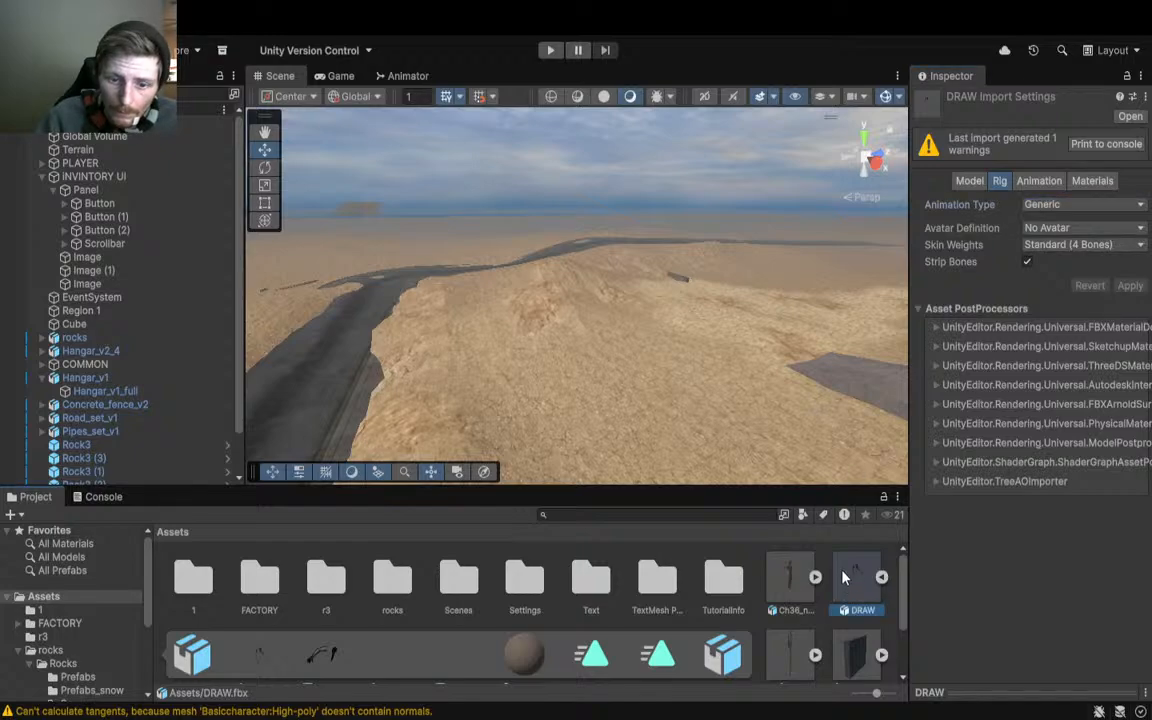
pyautogui.scroll(-2, 844, 572)
pyautogui.scroll(2, 844, 572)
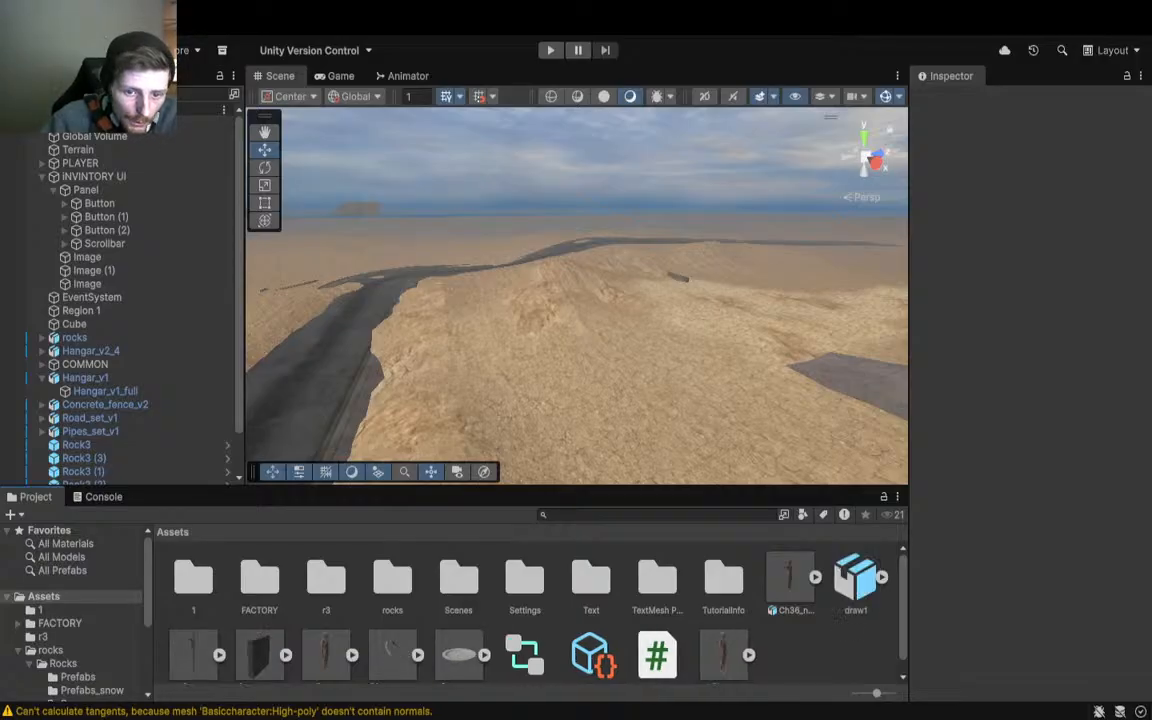
# Step: Place the draw1 model in the scene, raise it above the terrain and frame it in the view
pyautogui.click(866, 592)
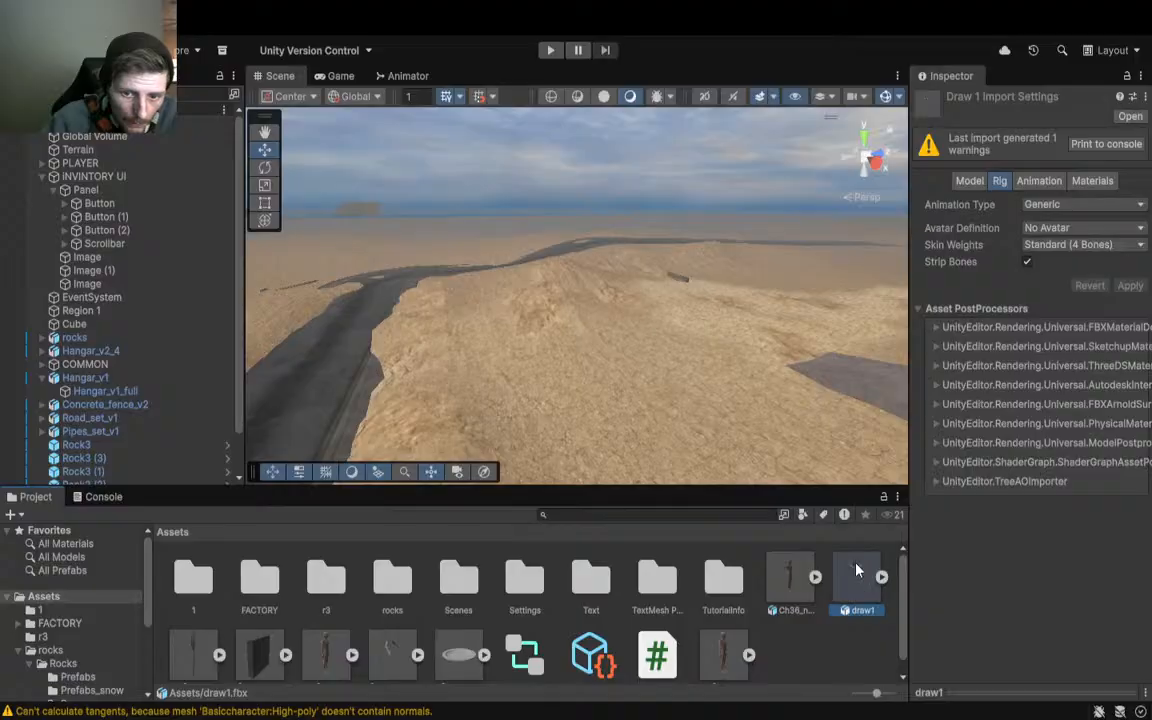
pyautogui.moveTo(855, 586); pyautogui.dragTo(634, 395)
pyautogui.moveTo(637, 396); pyautogui.dragTo(631, 401, button='right')
pyautogui.moveTo(625, 243); pyautogui.dragTo(636, 120)
pyautogui.moveTo(761, 281); pyautogui.dragTo(652, 290, button='right')
pyautogui.scroll(3, 652, 290)
pyautogui.press('f')
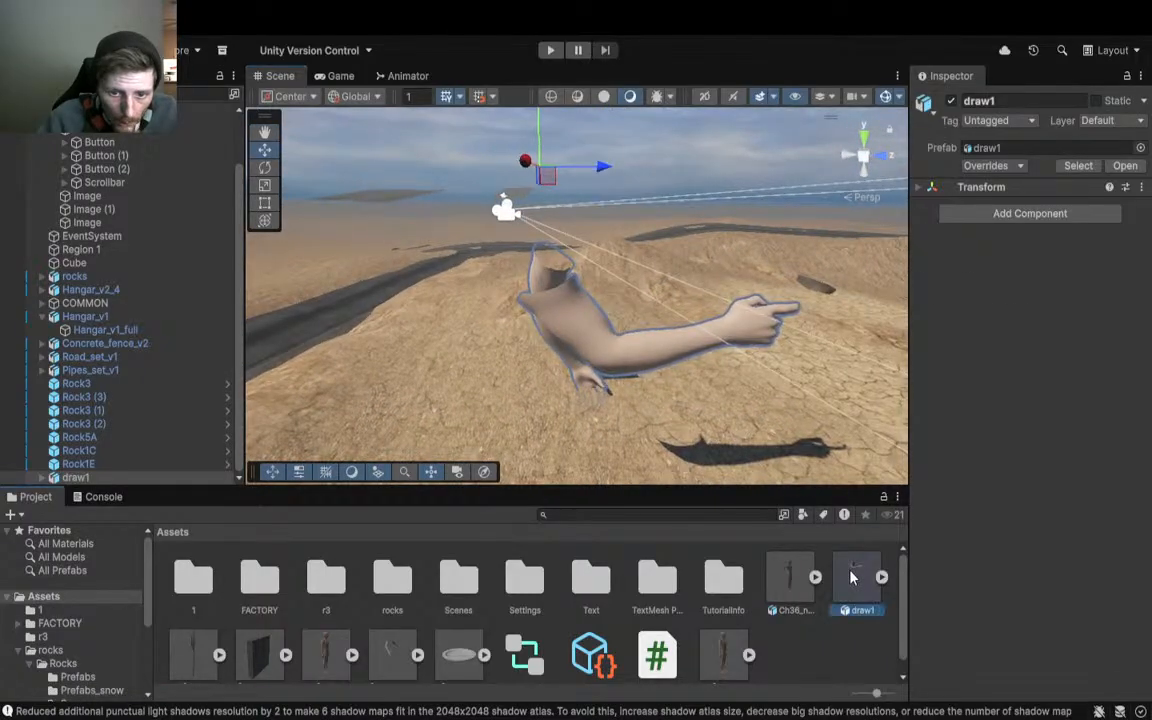
# Step: Examine the animation import settings and clip list of the draw1 asset, collapsing the Asset PostProcessors section
pyautogui.click(856, 573)
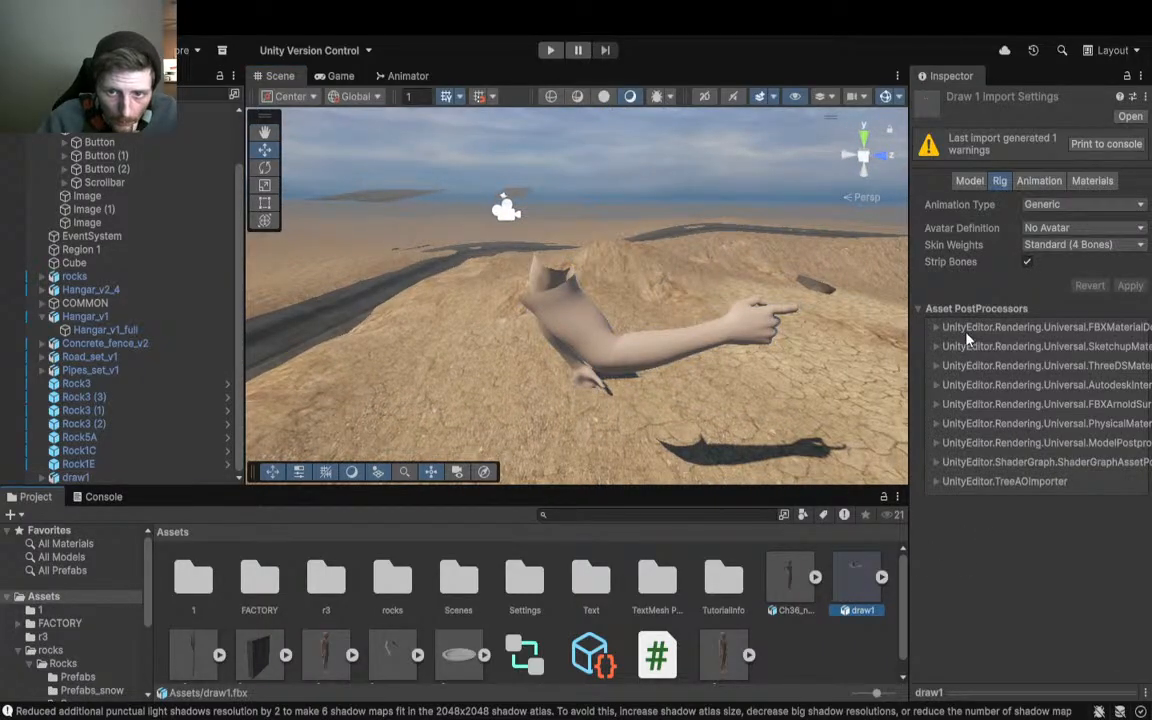
pyautogui.click(1039, 181)
pyautogui.scroll(-5, 980, 430)
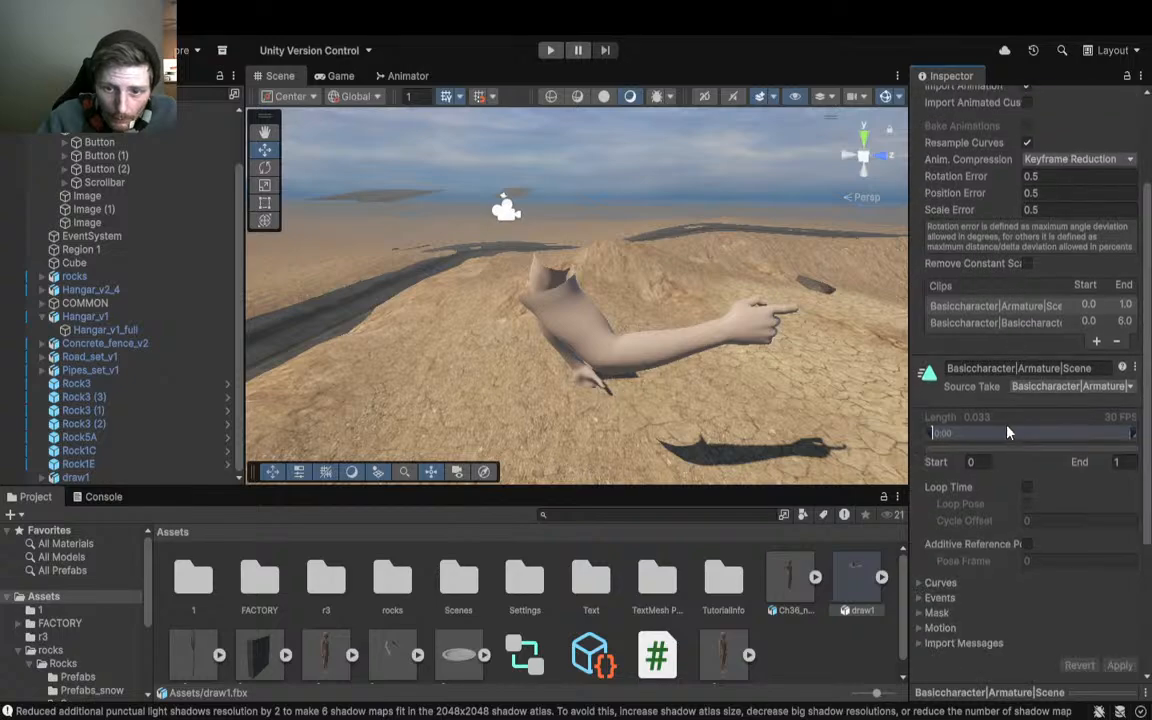
pyautogui.scroll(-3, 986, 540)
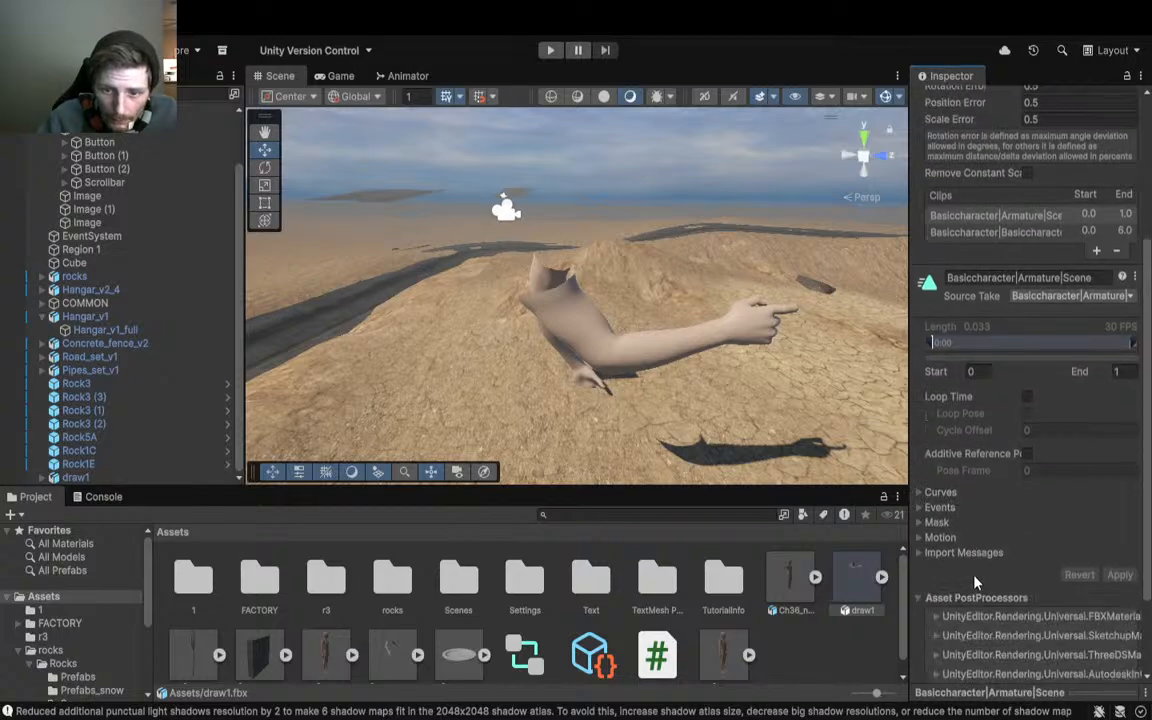
pyautogui.click(926, 488)
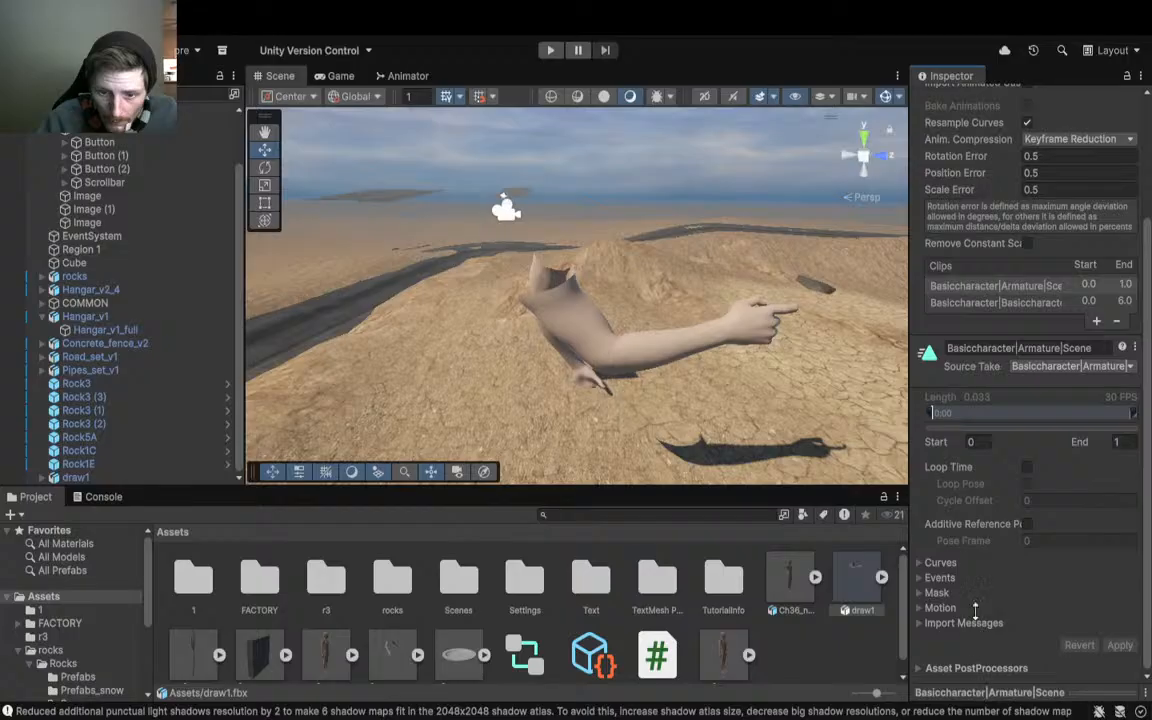
# Step: Enlarge draw1's animation preview, turn the previewed arms and play the Basiccharacter|Armature|Scene clip
pyautogui.moveTo(975, 611); pyautogui.dragTo(999, 584)
pyautogui.scroll(3, 1030, 636)
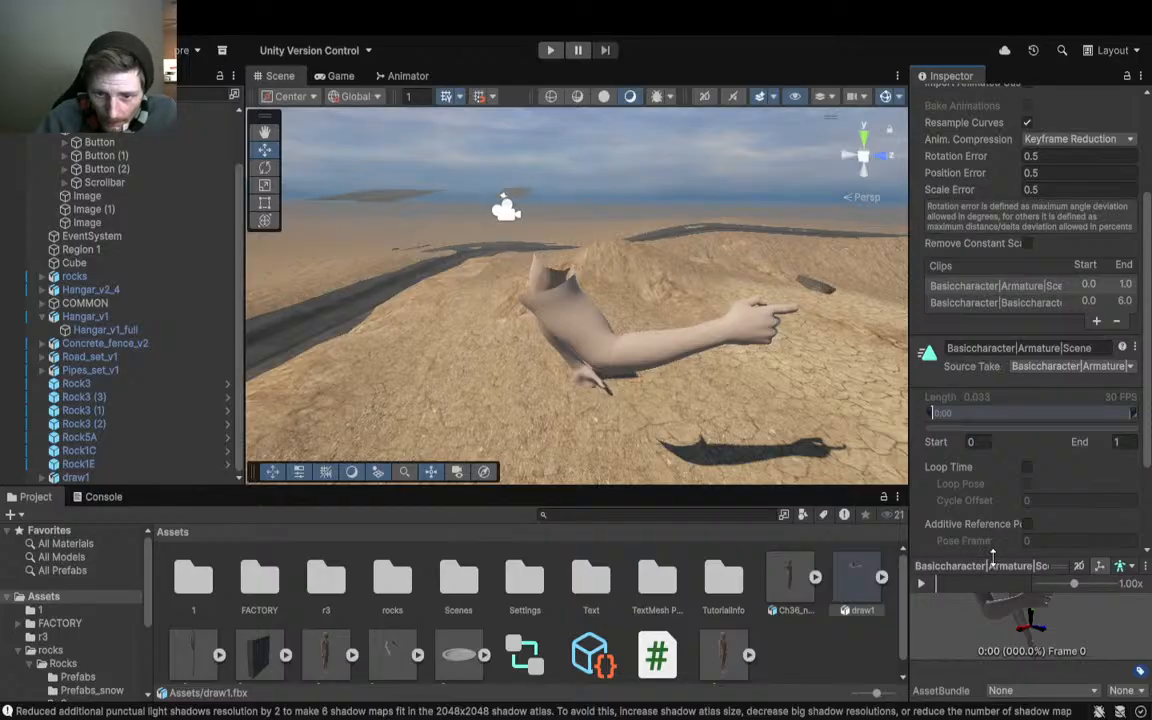
pyautogui.moveTo(990, 553); pyautogui.dragTo(995, 484)
pyautogui.moveTo(987, 583); pyautogui.dragTo(982, 582)
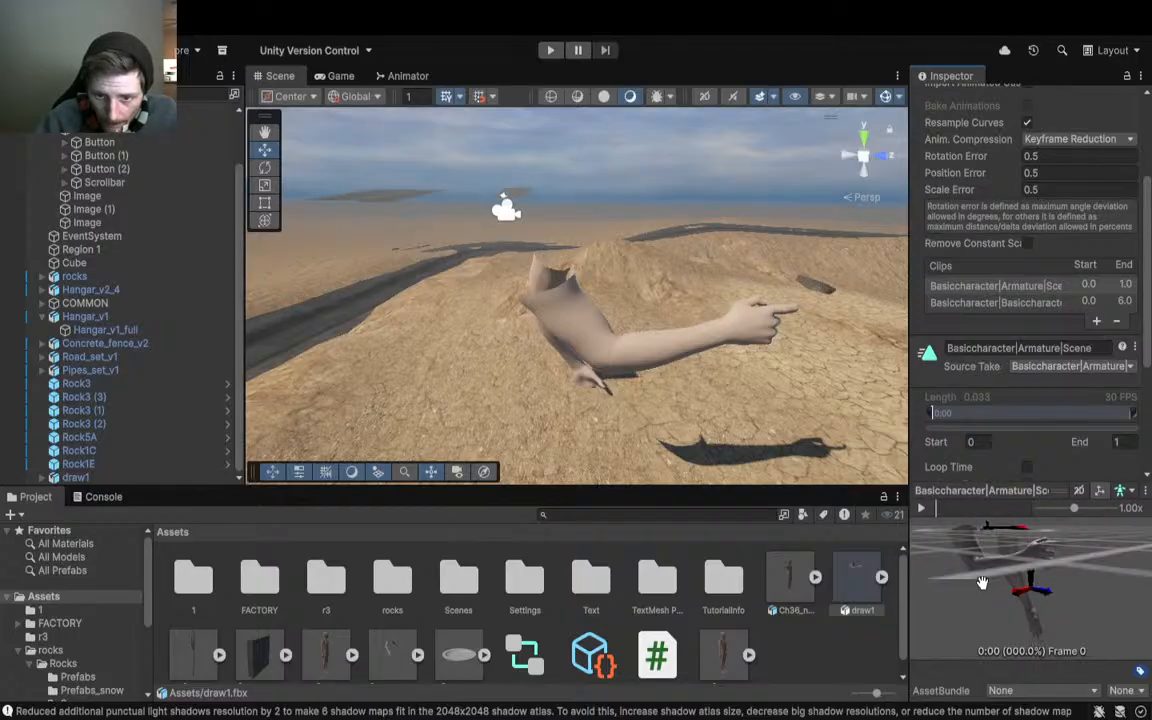
pyautogui.click(921, 509)
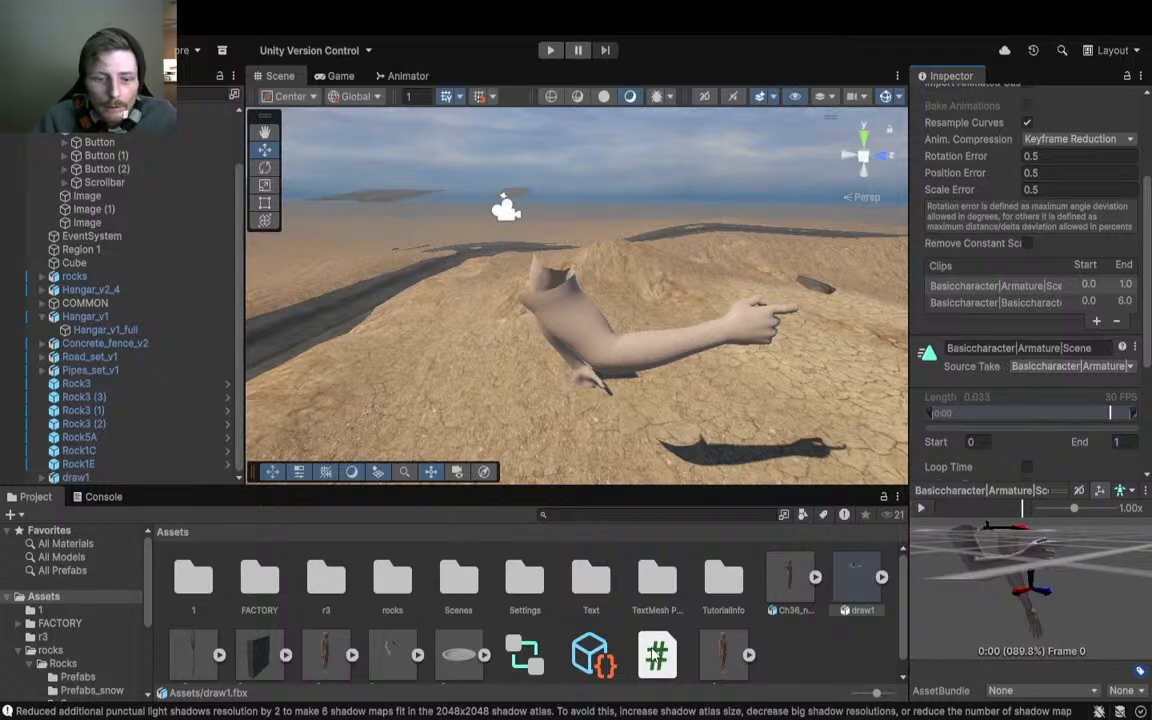
# Step: Look over the sub-assets inside the draw1 model and remove the draw1 asset from the project
pyautogui.click(881, 577)
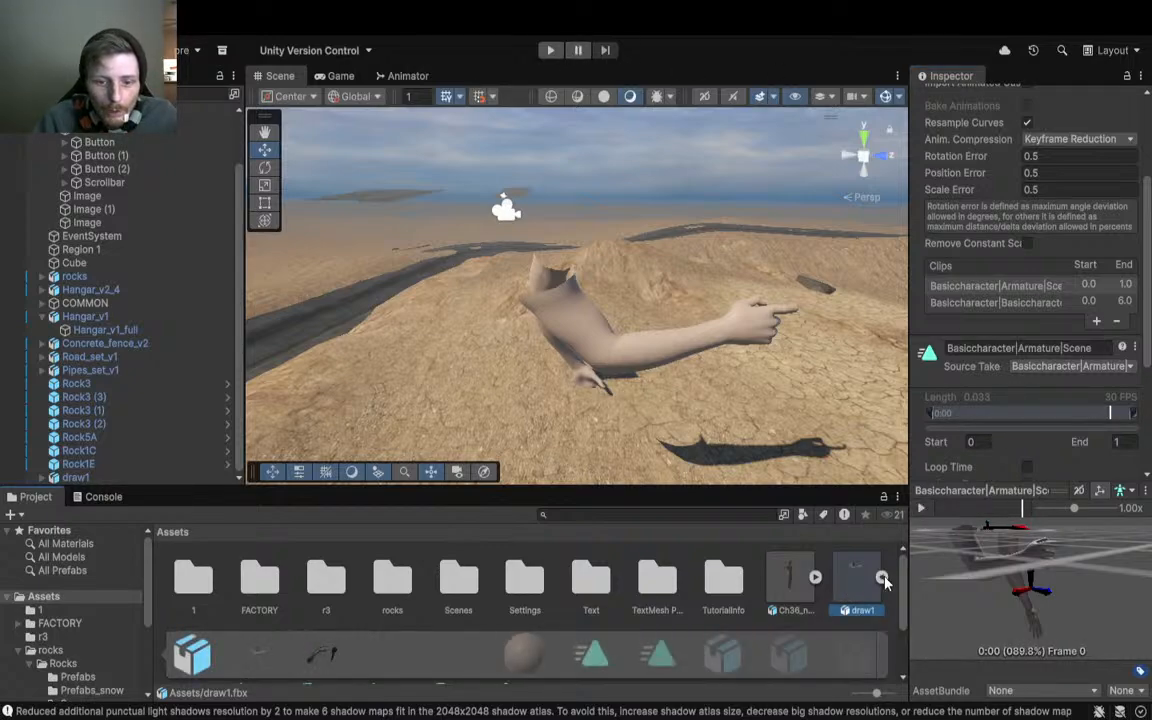
pyautogui.scroll(-2, 424, 570)
pyautogui.scroll(2, 500, 590)
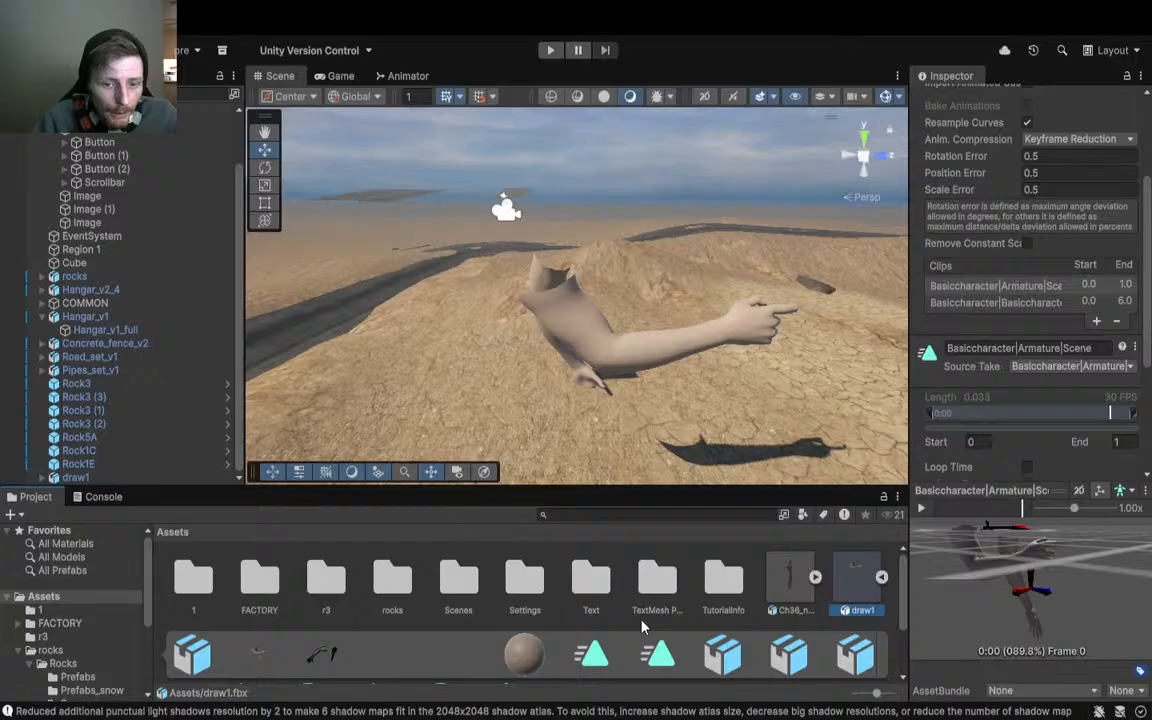
pyautogui.click(880, 577)
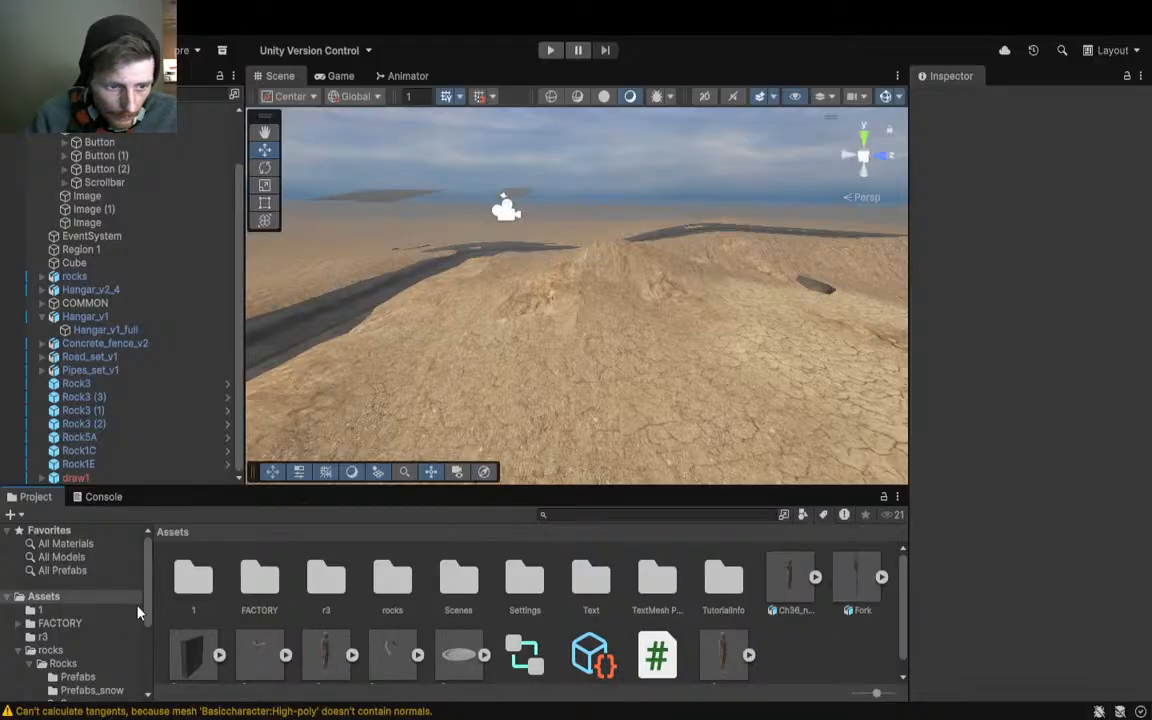
# Step: Play the Basiccharacter|Armature|Scene clip of the Holster1 asset in the preview at 0.10x speed
pyautogui.scroll(-1, 268, 657)
pyautogui.click(265, 640)
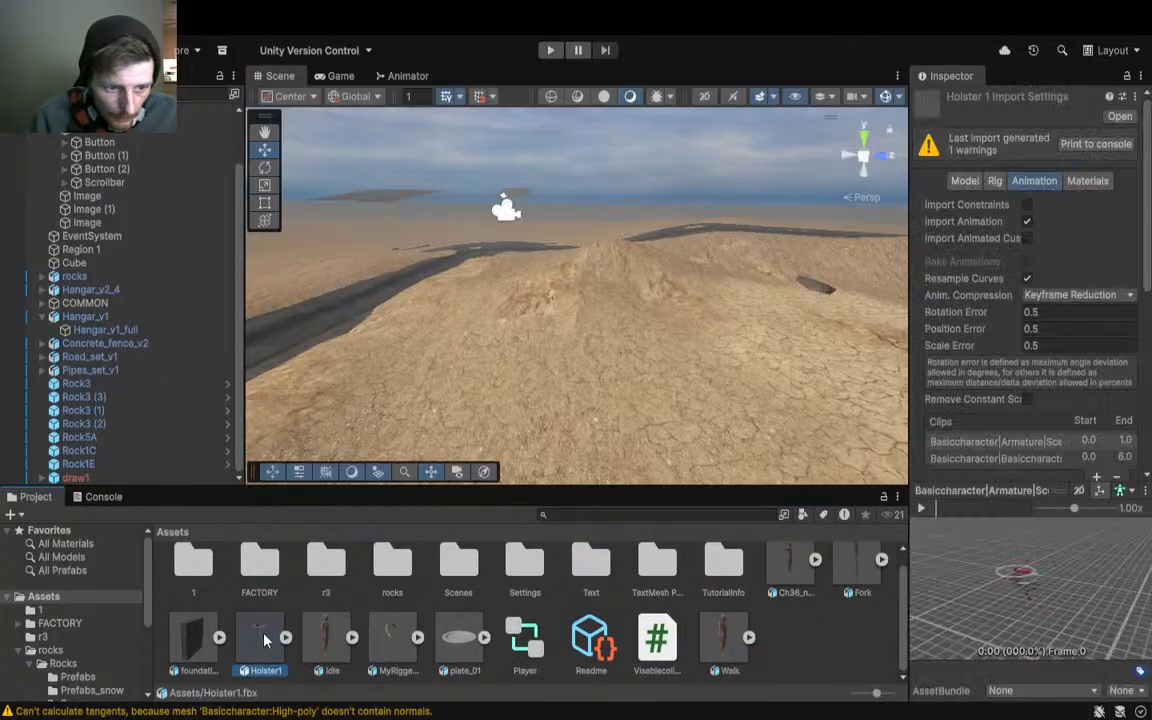
pyautogui.click(920, 508)
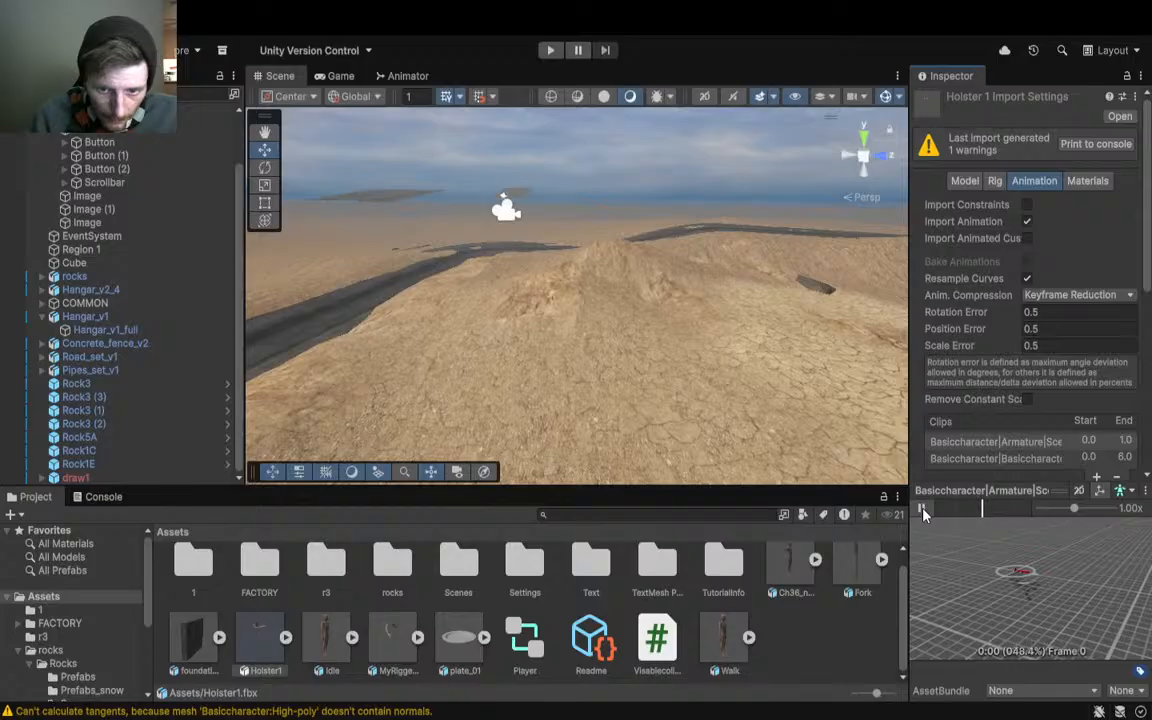
pyautogui.moveTo(1068, 509); pyautogui.dragTo(1086, 510)
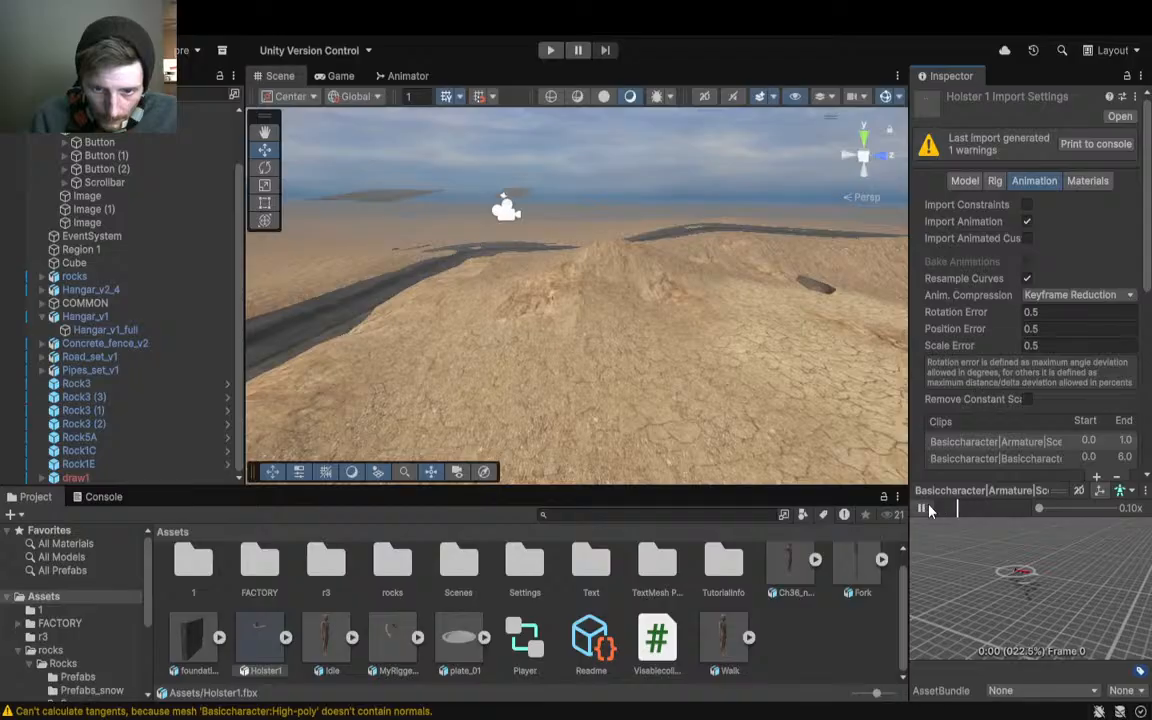
# Step: Try the Humanoid animation type on Holster1's rig, apply it and check the animation import settings
pyautogui.click(995, 182)
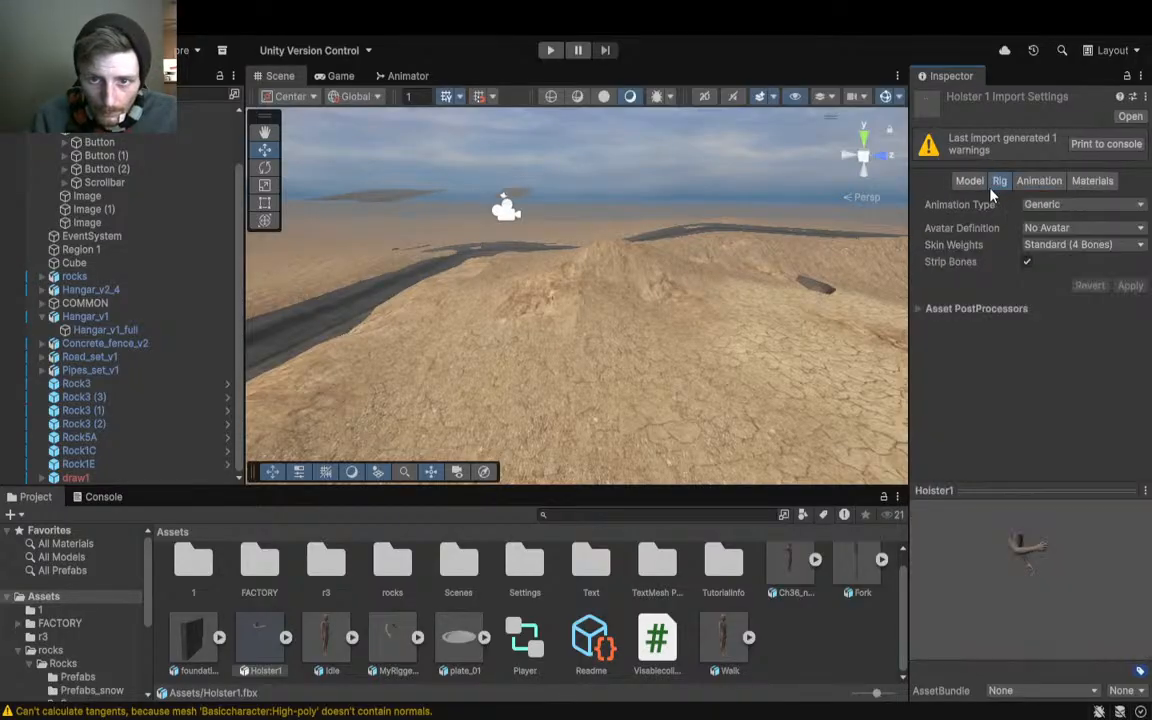
pyautogui.click(1082, 183)
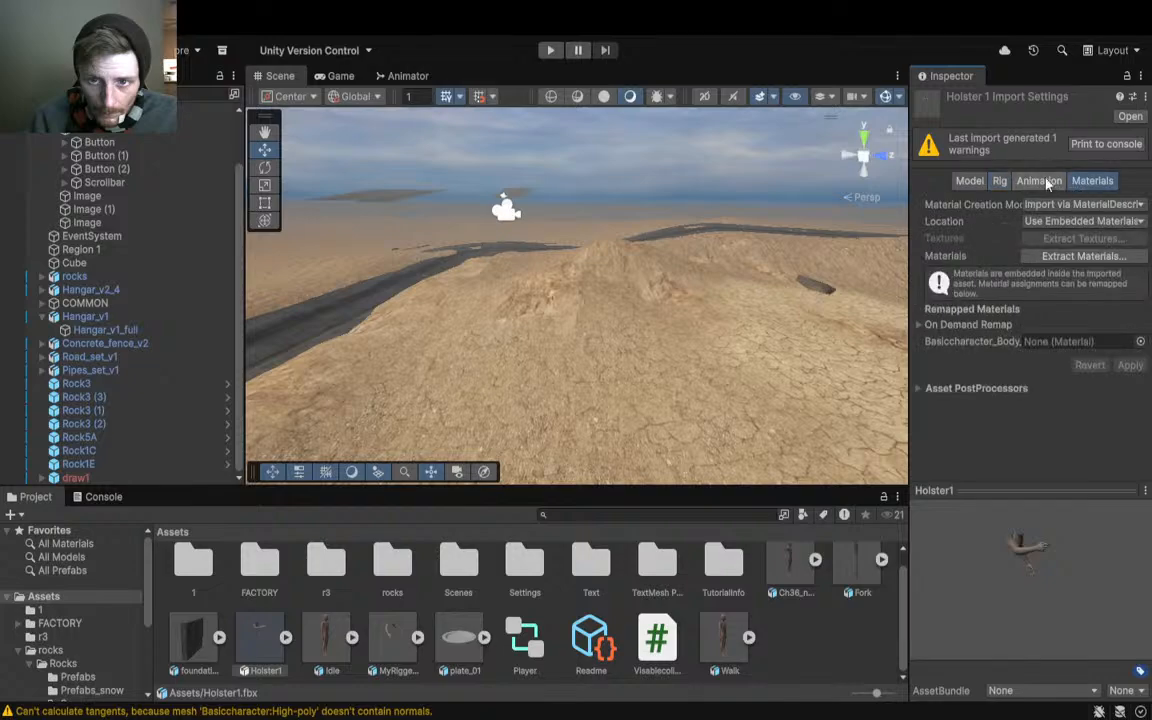
pyautogui.click(1003, 183)
pyautogui.click(1059, 263)
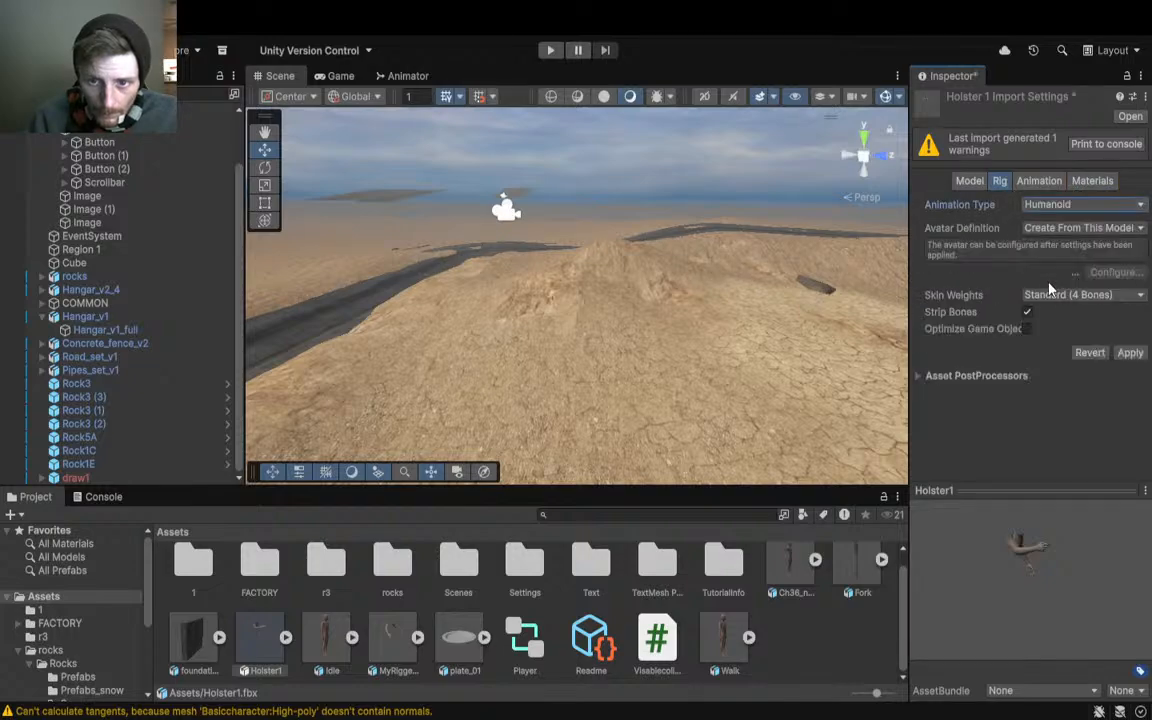
pyautogui.click(1130, 354)
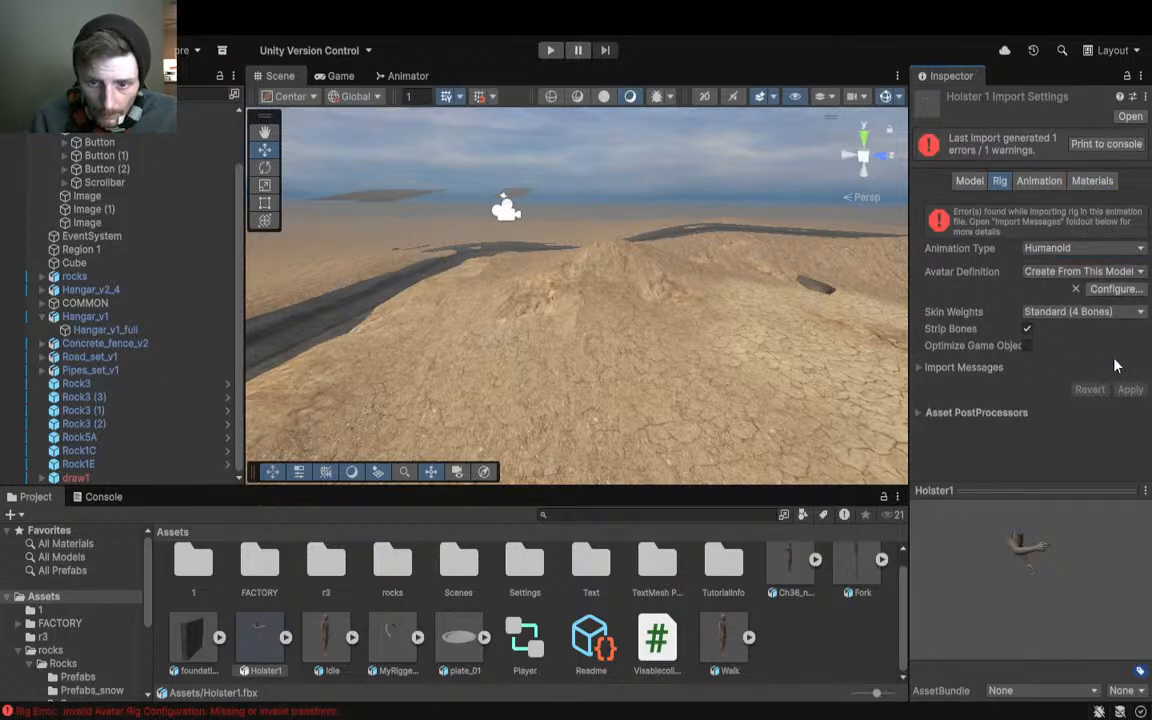
pyautogui.click(1039, 181)
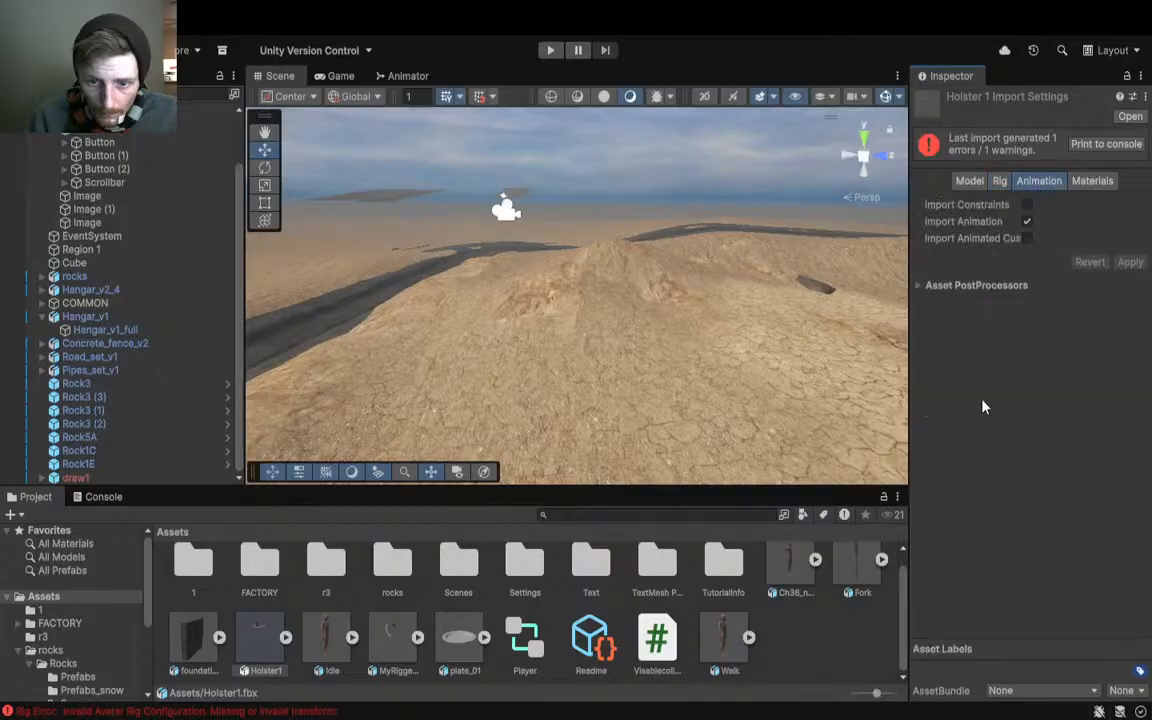
# Step: Change Holster1's rig animation type to Legacy, apply it and check the imported animation clips
pyautogui.click(999, 181)
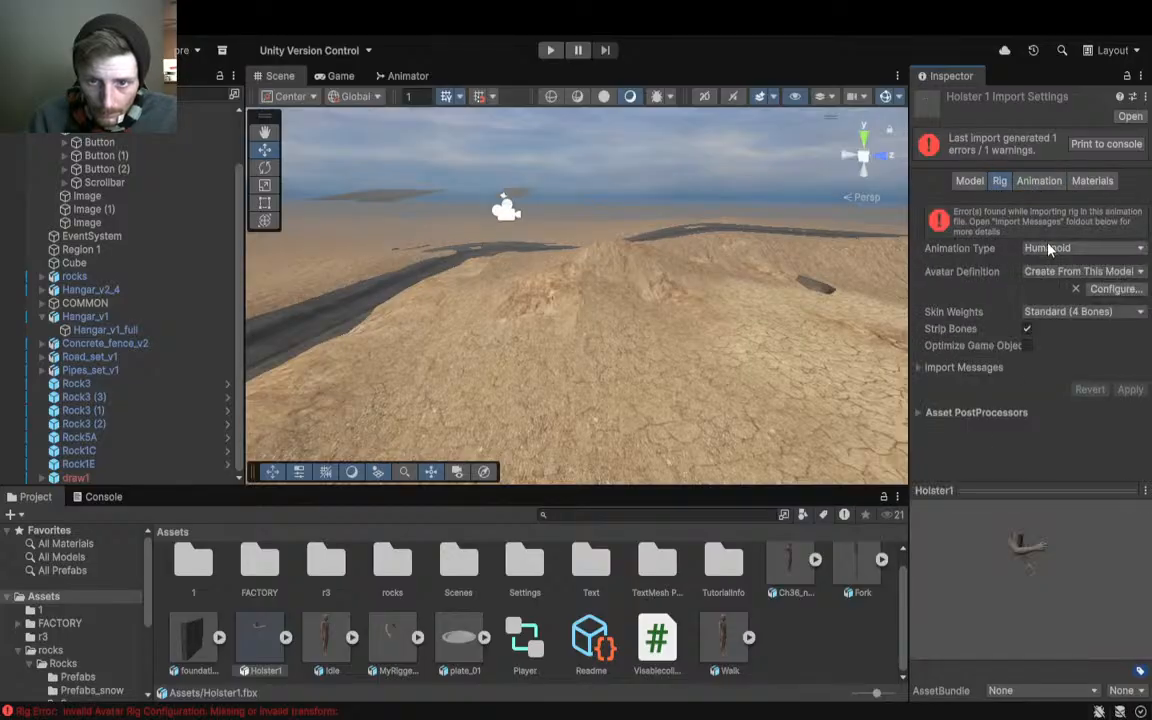
pyautogui.click(1083, 248)
pyautogui.click(1060, 210)
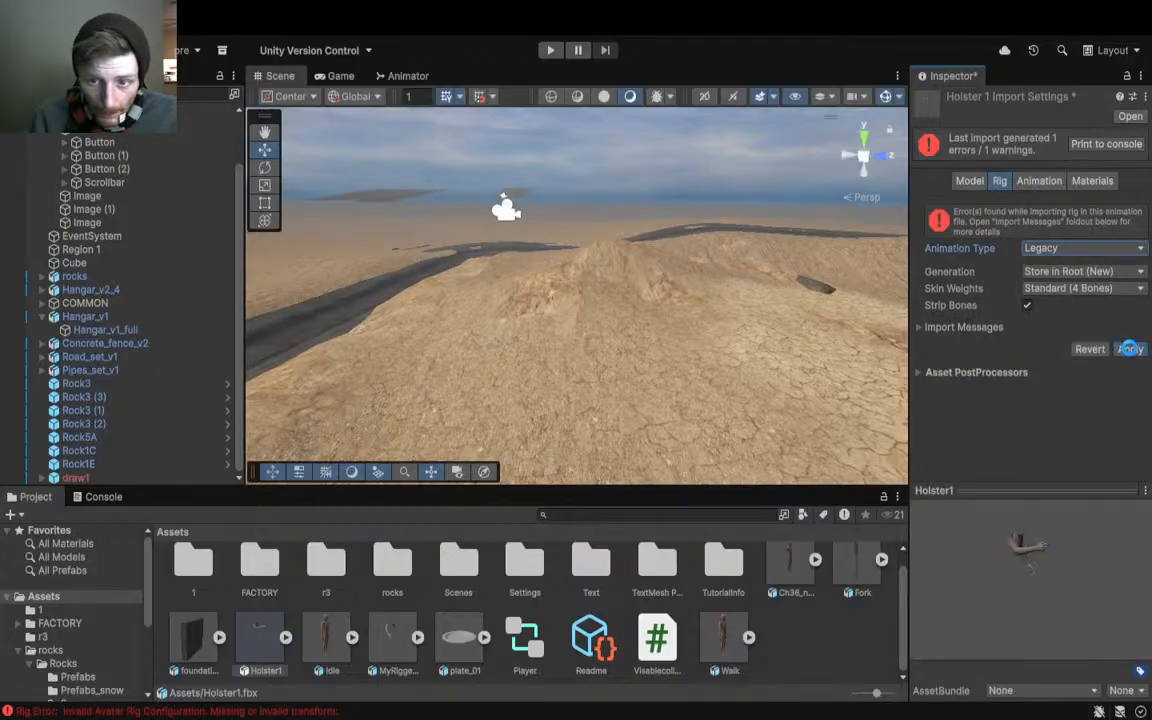
pyautogui.click(1128, 348)
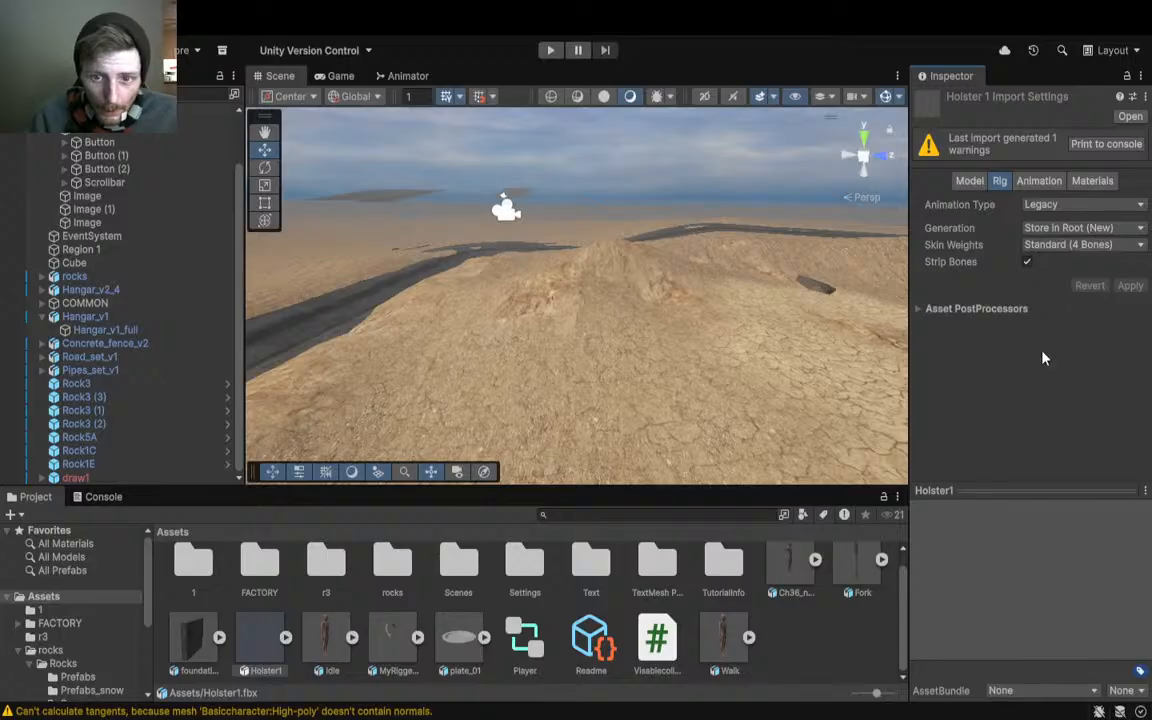
pyautogui.click(1040, 184)
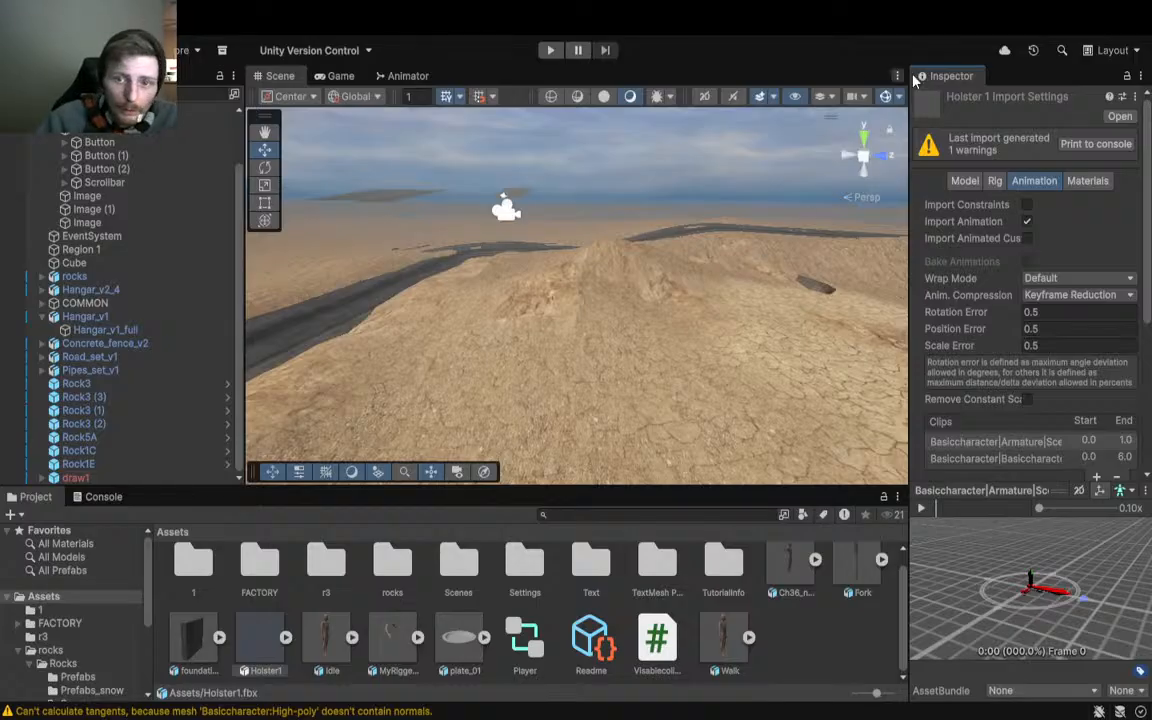
# Step: Set Holster1's rig animation type back to Humanoid and apply the import settings
pyautogui.click(1000, 181)
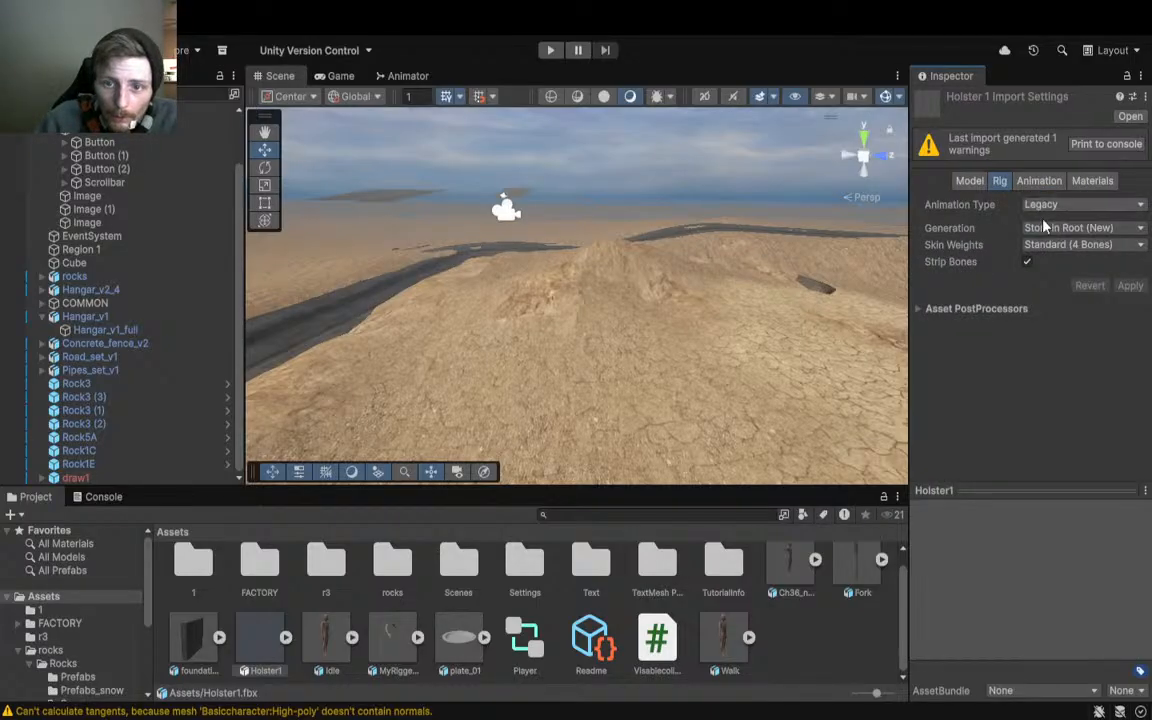
pyautogui.click(1051, 280)
pyautogui.click(1130, 352)
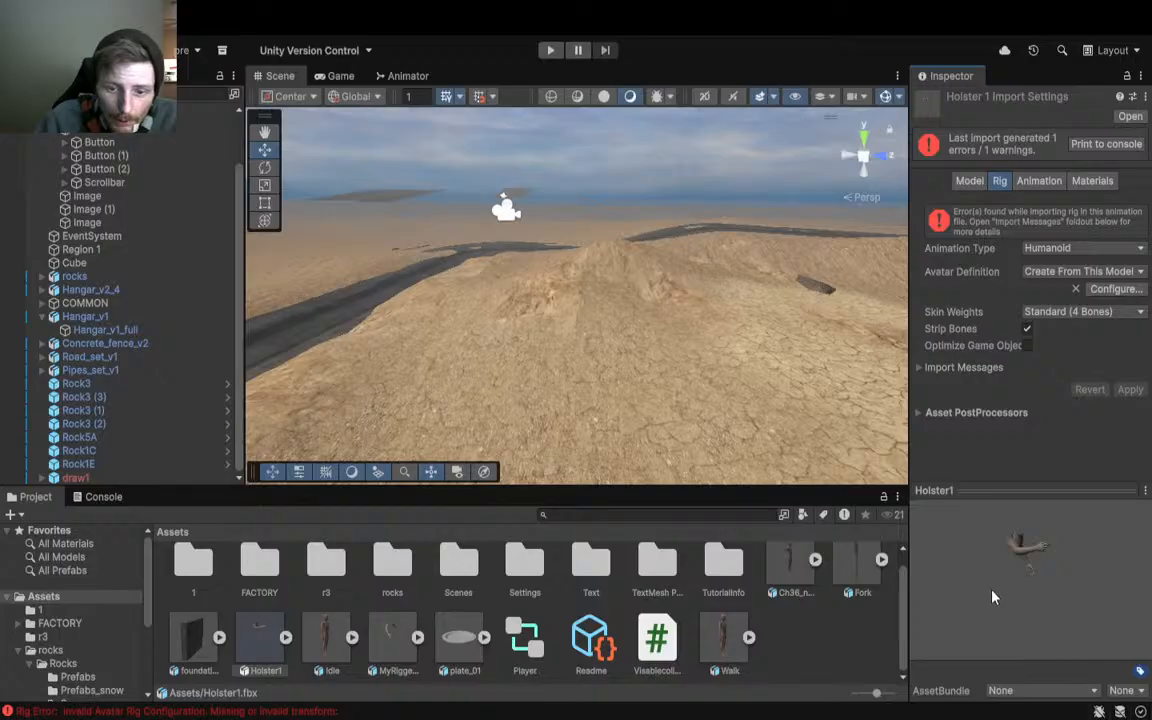
# Step: Delete the Holster1 asset from the project's Assets folder
pyautogui.click(243, 641)
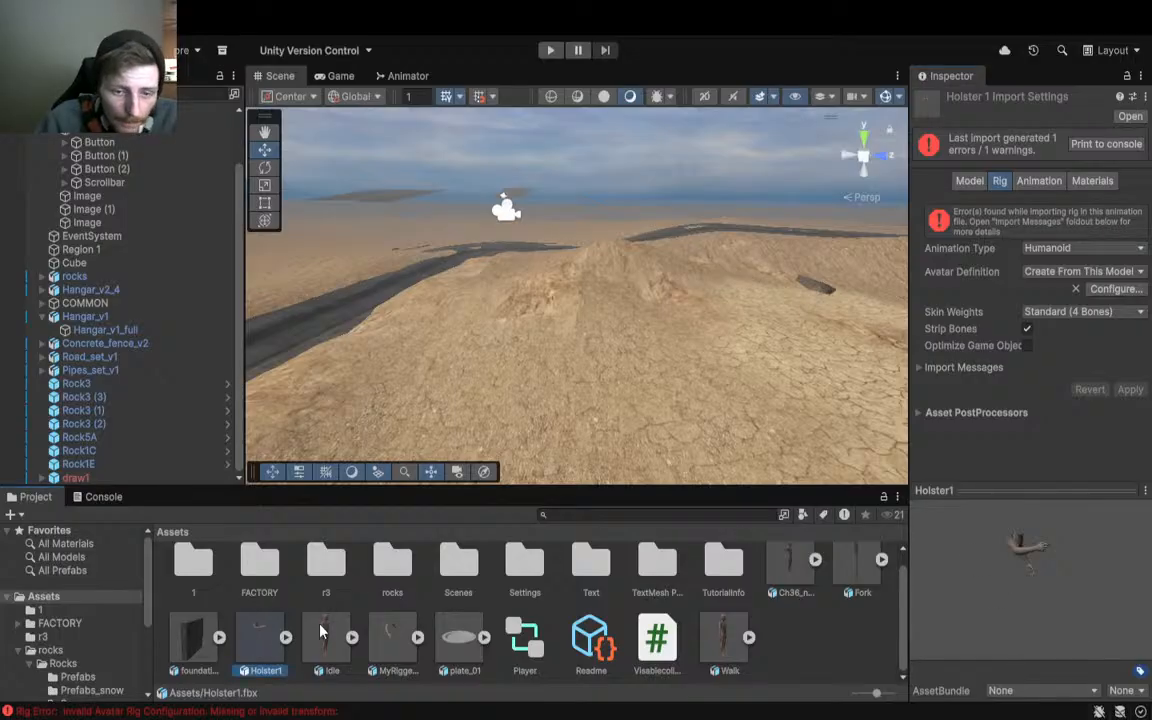
pyautogui.click(628, 418)
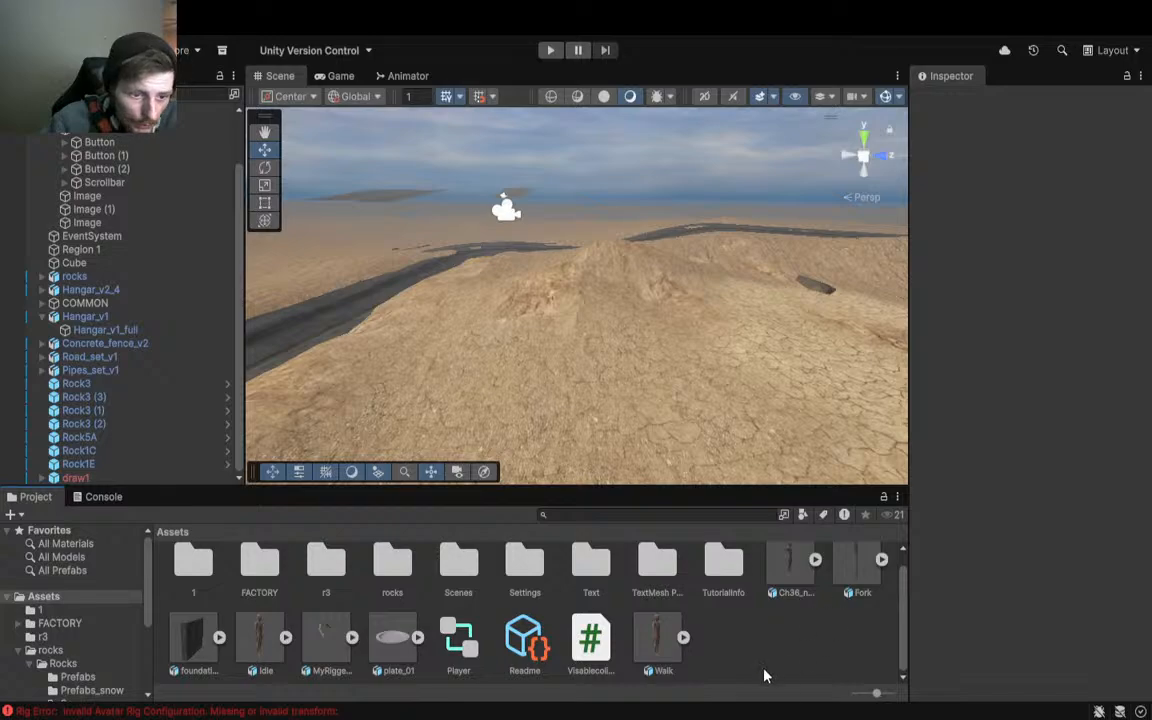
pyautogui.scroll(1, 764, 676)
pyautogui.scroll(-1, 316, 666)
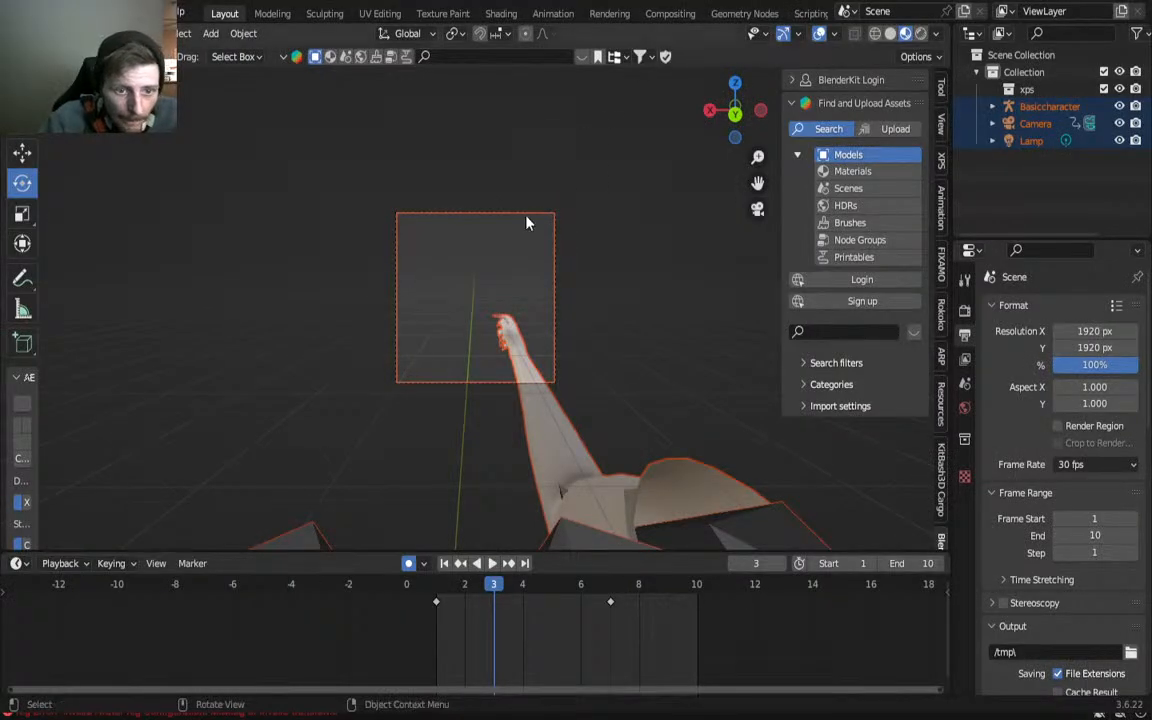
# Step: In Blender, select the Basiccharacter armature, switch it to Pose Mode and select all of its bones
pyautogui.click(715, 525)
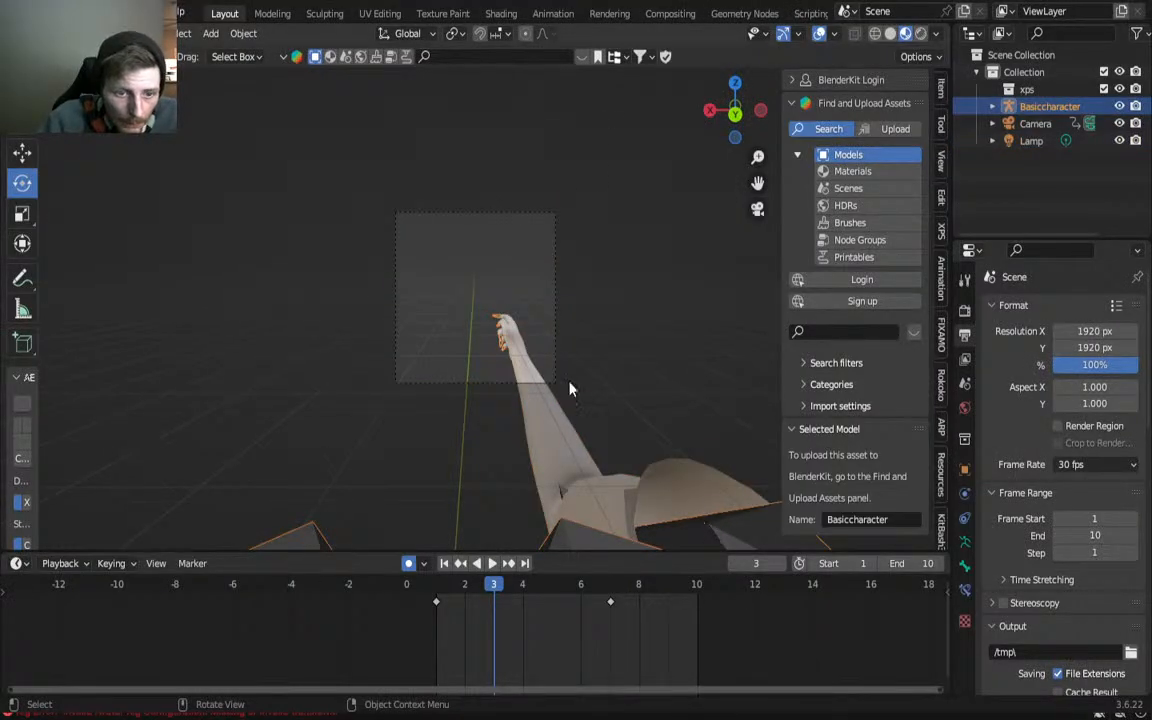
pyautogui.click(80, 87)
pyautogui.press('a')
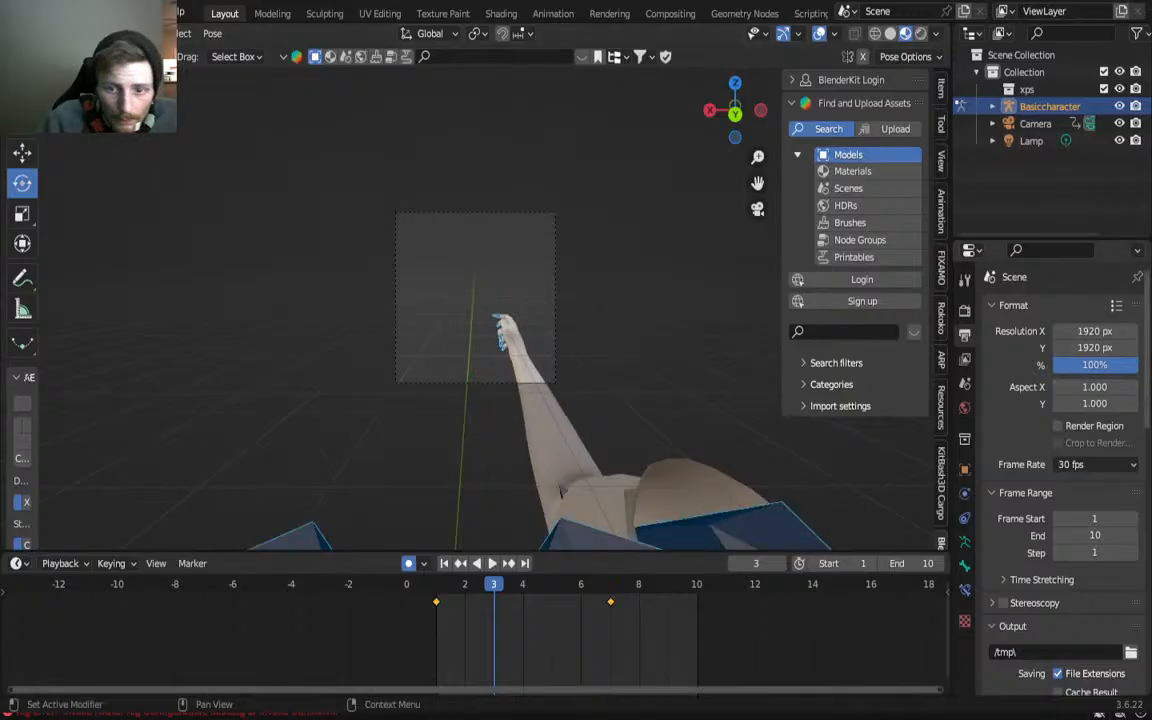
# Step: Examine the scene's render and output properties, including the frame range, audio and metadata settings
pyautogui.click(965, 311)
pyautogui.scroll(-5, 1036, 410)
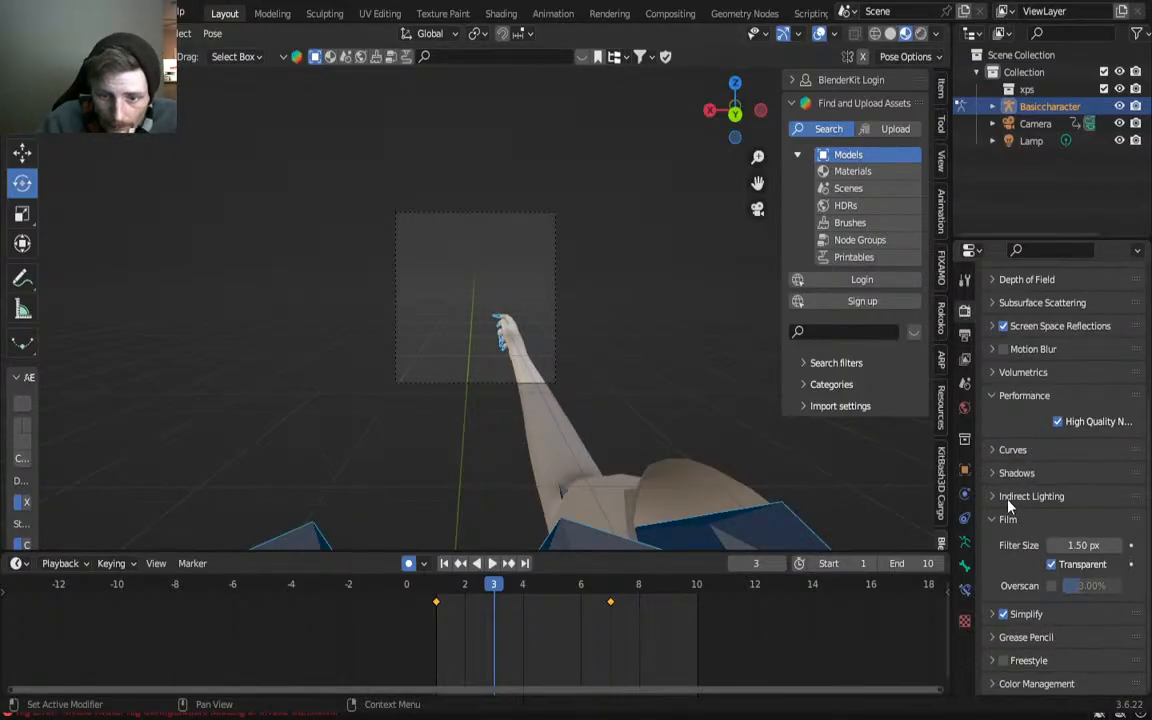
pyautogui.scroll(3, 1008, 530)
pyautogui.scroll(3, 1008, 533)
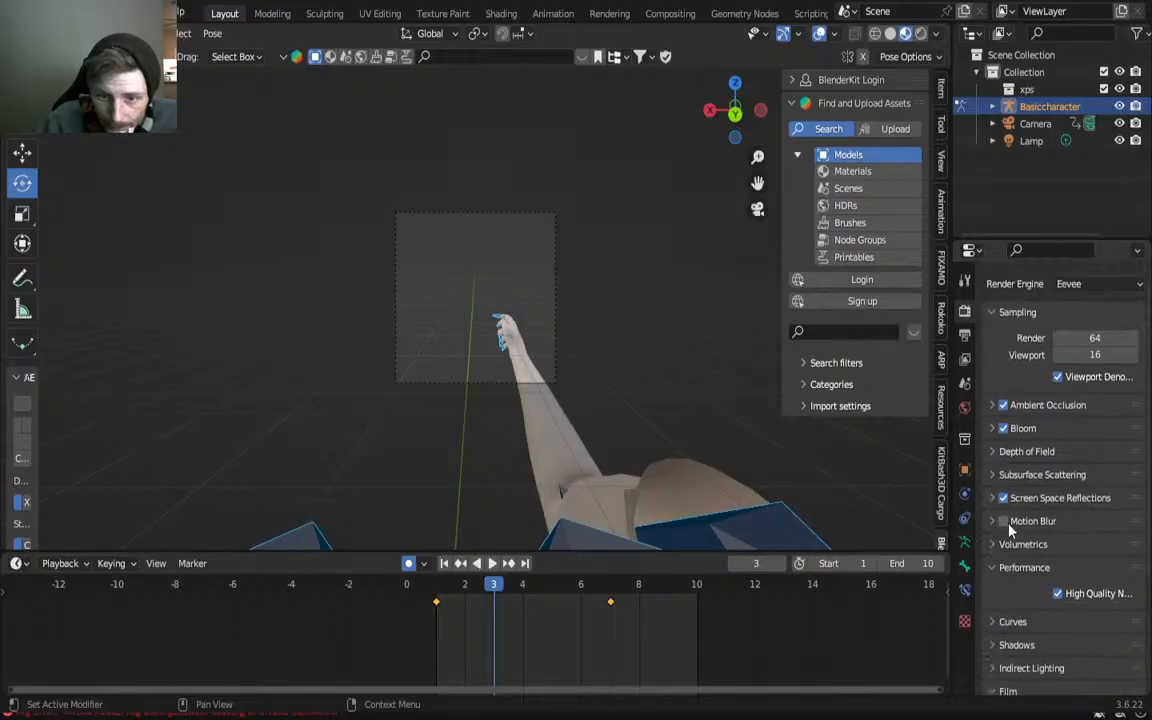
pyautogui.click(964, 335)
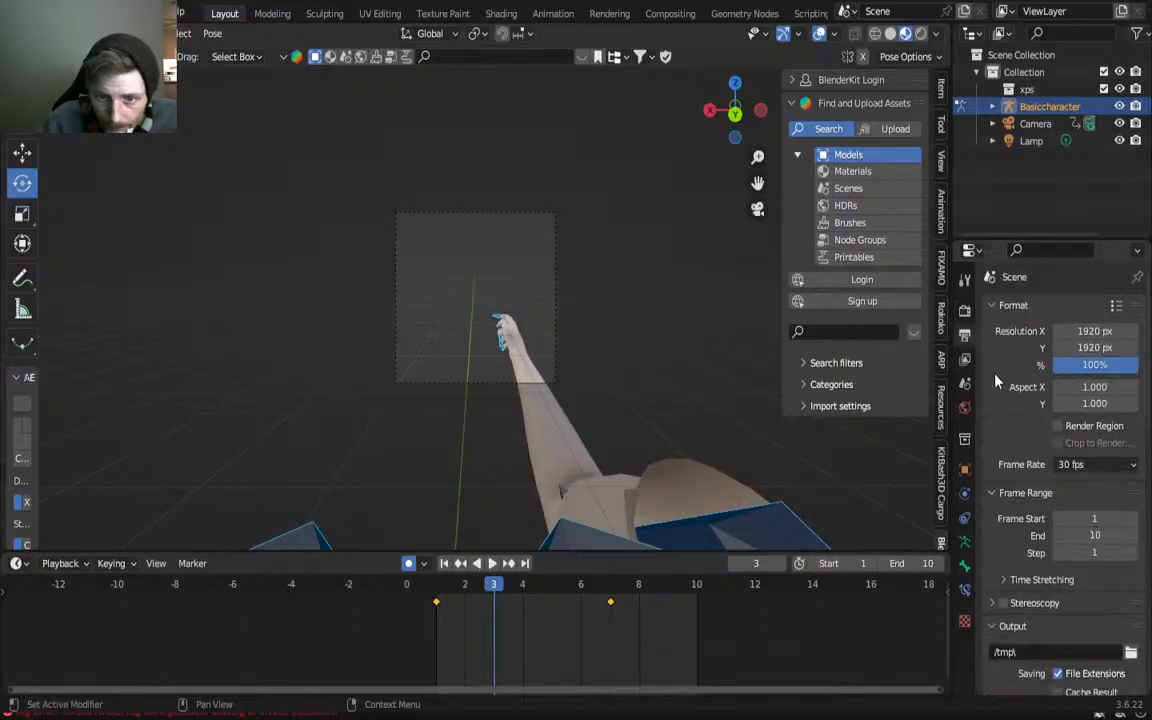
pyautogui.scroll(-10, 1000, 400)
pyautogui.scroll(-9, 1005, 430)
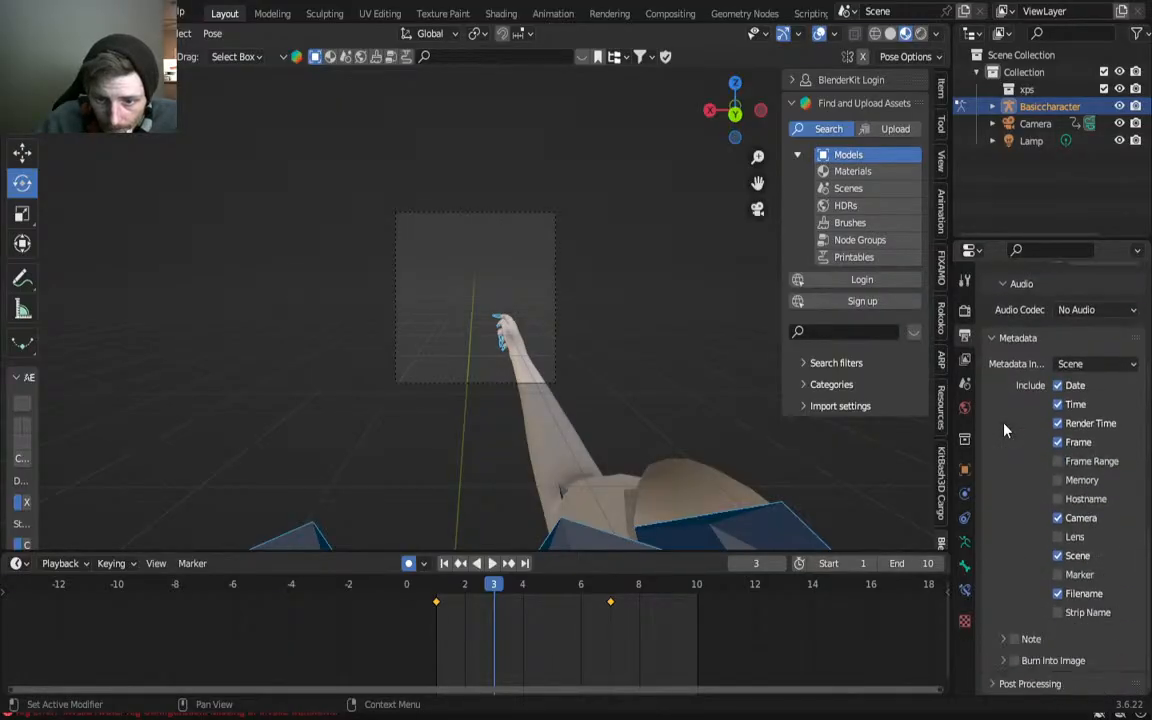
pyautogui.scroll(6, 988, 372)
# Step: Look through the view layer, scene, world and collection properties and Basiccharacter's object properties, opening and closing the Relations section
pyautogui.click(965, 360)
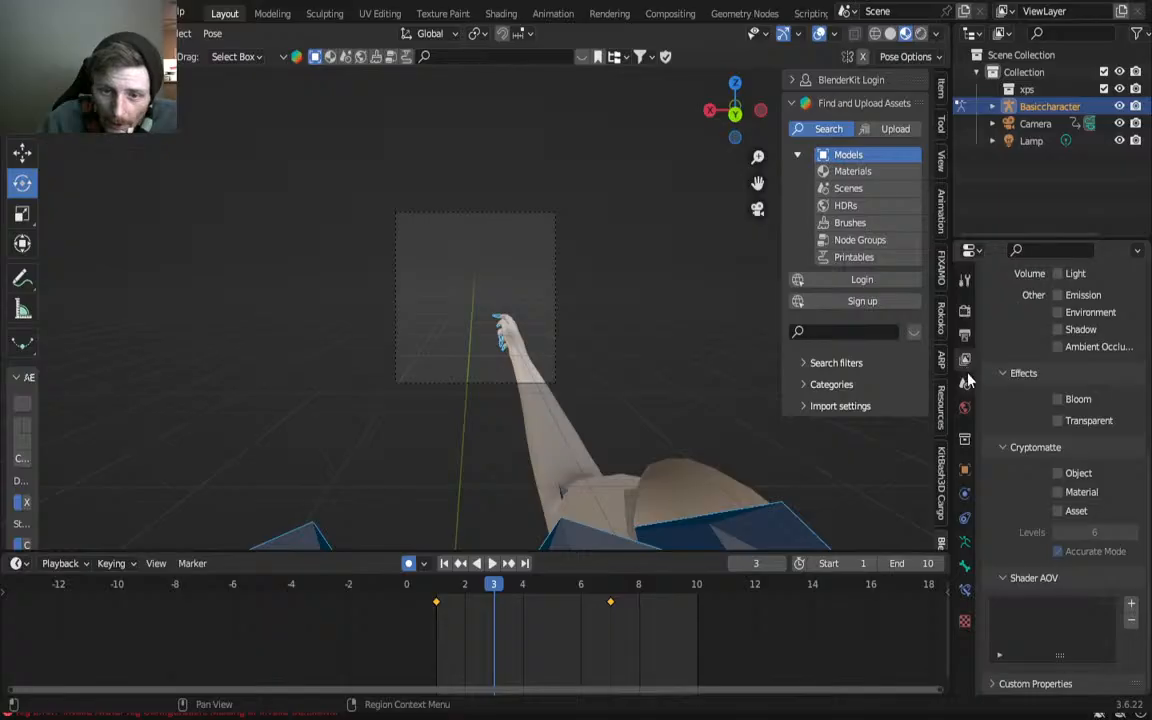
pyautogui.click(964, 383)
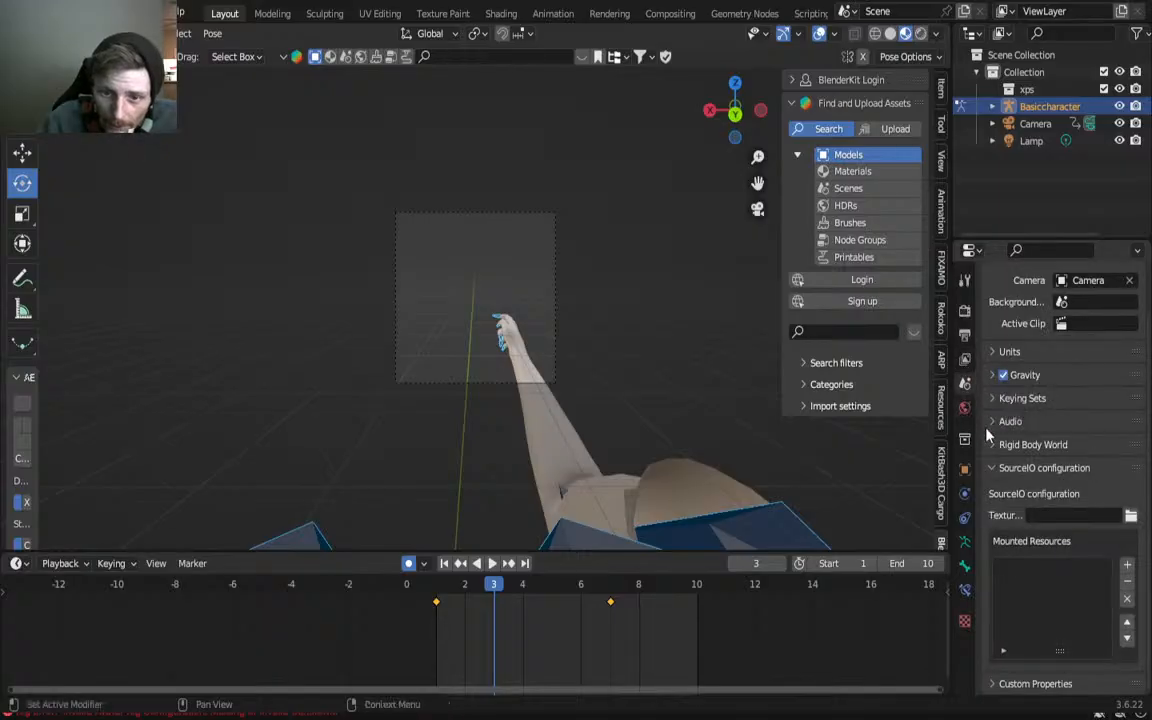
pyautogui.scroll(2, 988, 432)
pyautogui.click(964, 407)
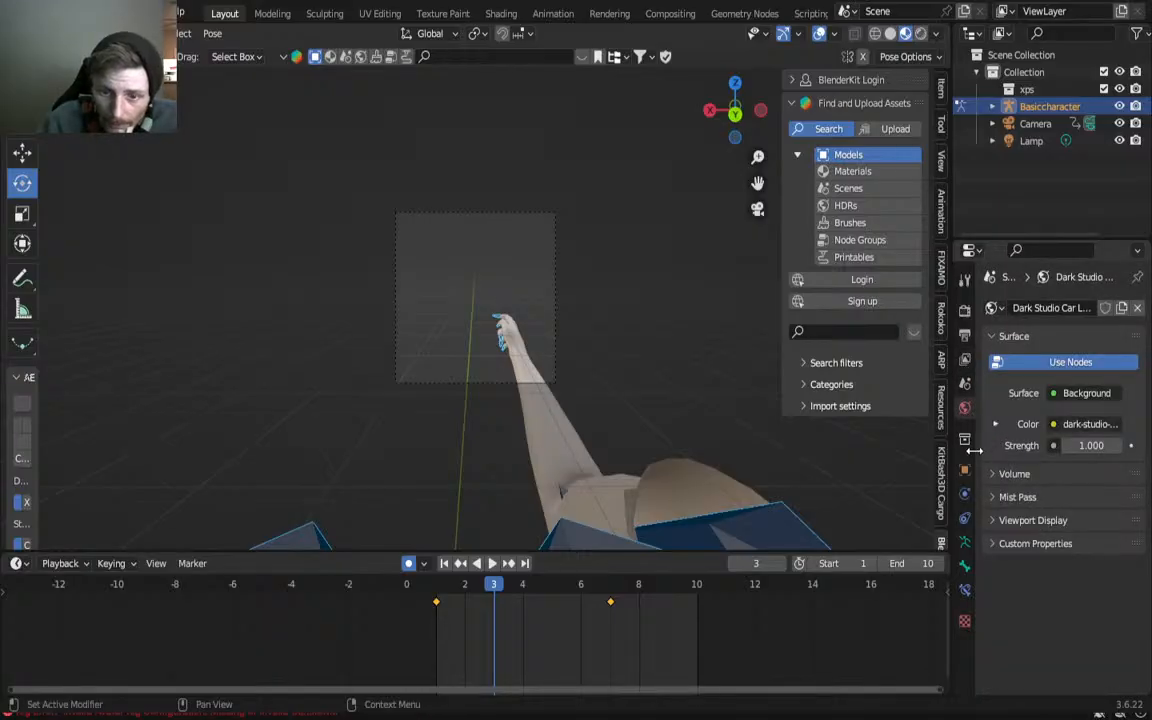
pyautogui.click(964, 438)
pyautogui.click(965, 469)
pyautogui.scroll(-4, 997, 523)
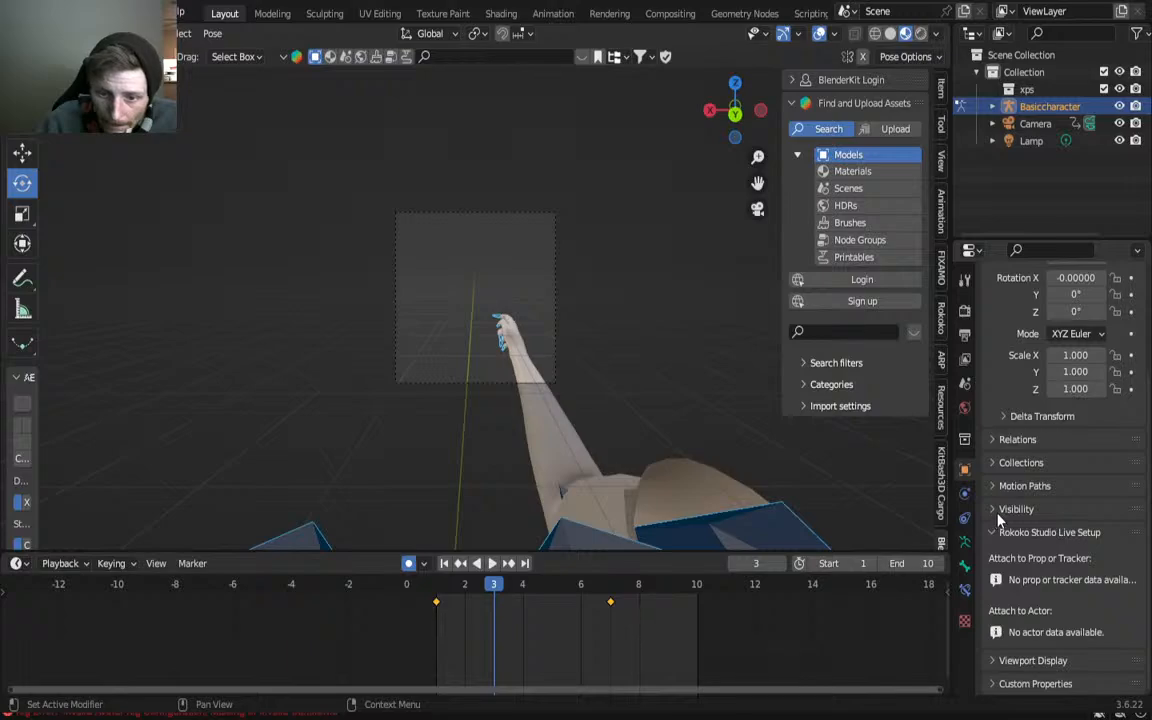
pyautogui.rightClick(967, 493)
pyautogui.click(1088, 439)
pyautogui.click(1067, 443)
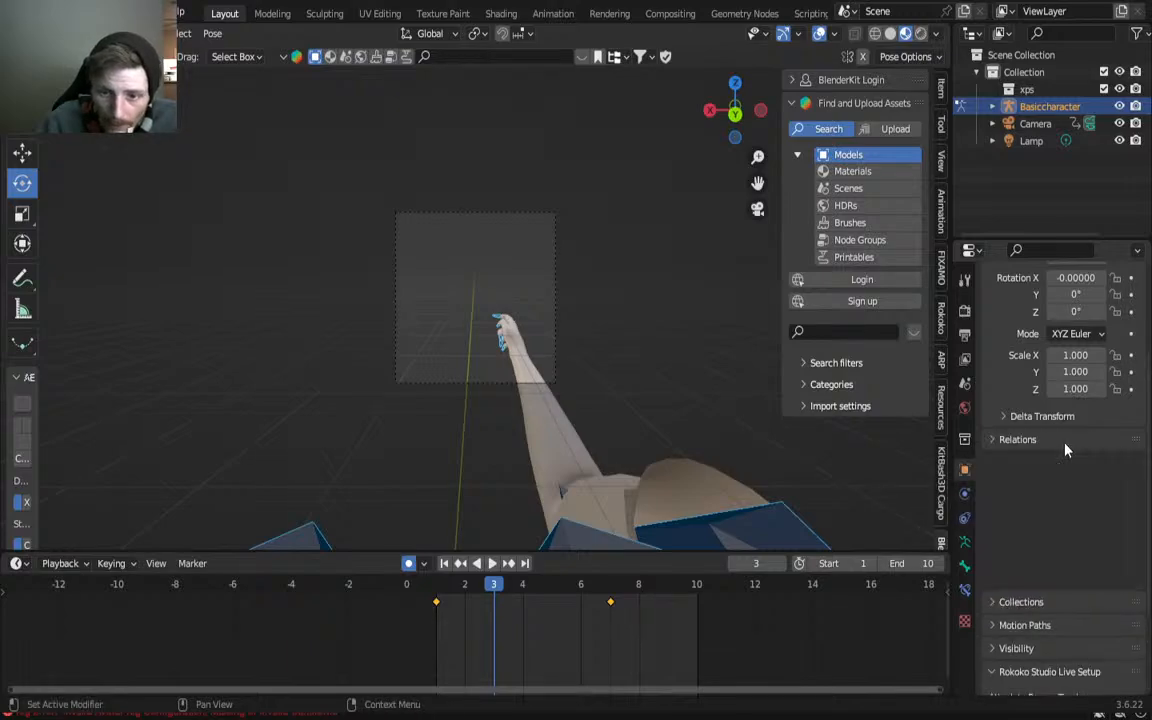
# Step: Check the armature's physics, constraint and skeleton properties, the hand_r bone properties, the Rotate tool options and the render settings
pyautogui.click(965, 493)
pyautogui.click(965, 517)
pyautogui.click(966, 543)
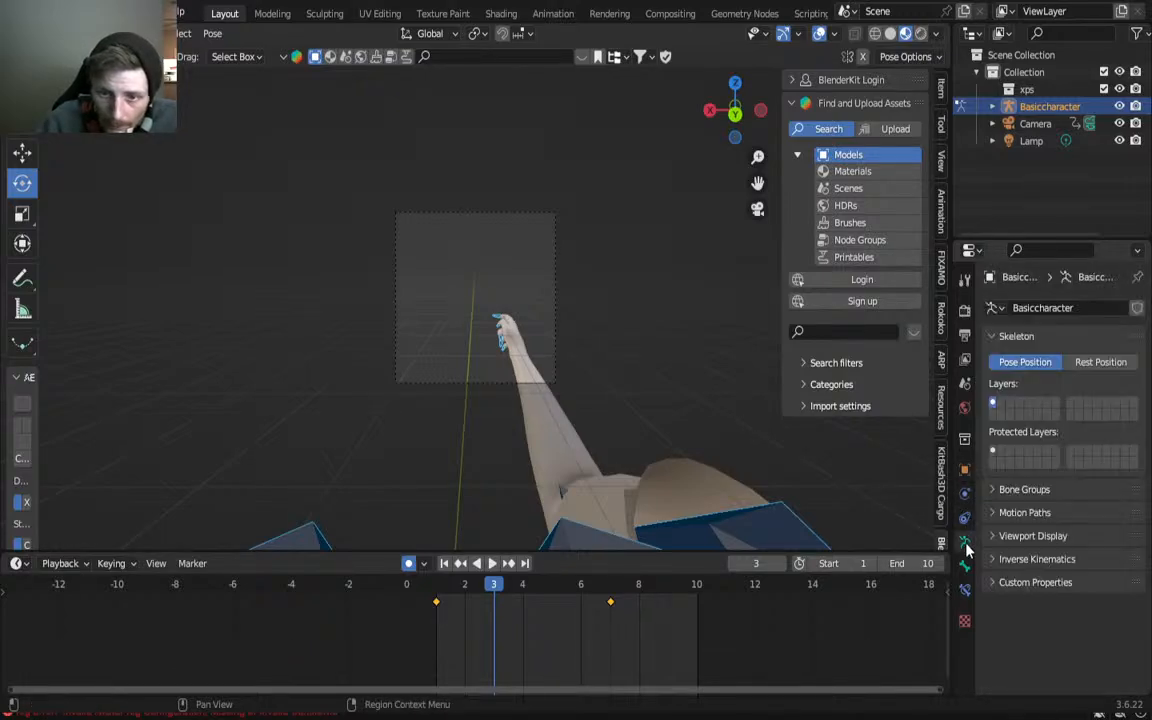
pyautogui.click(965, 563)
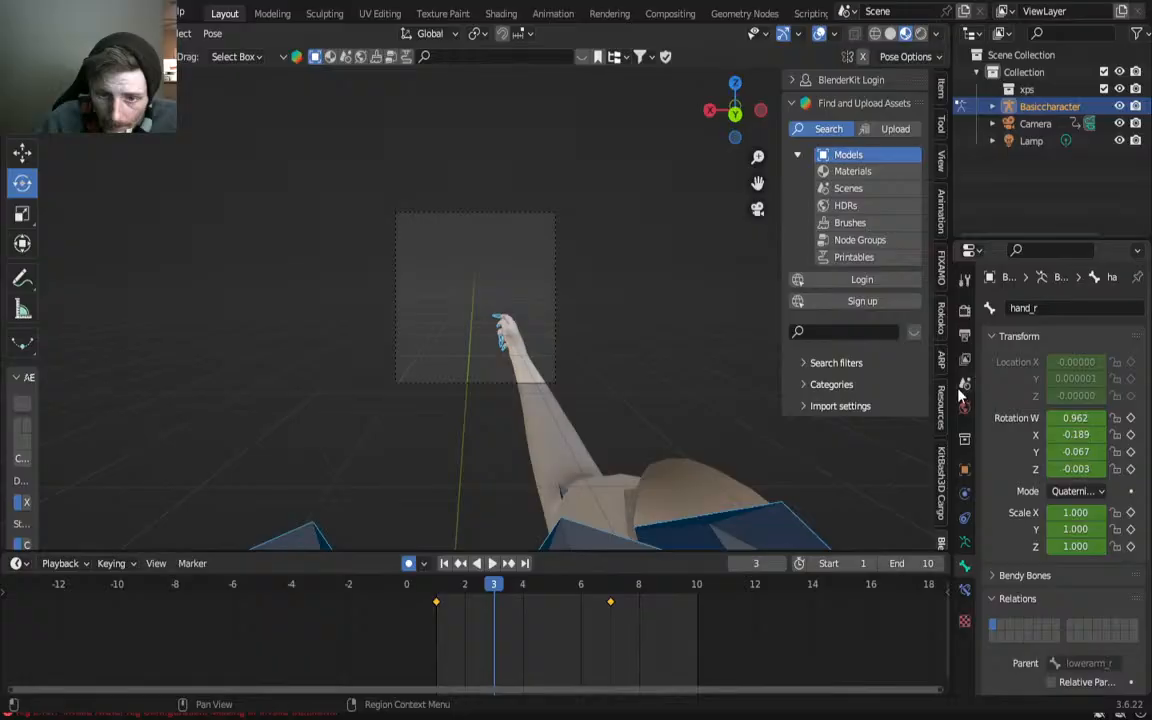
pyautogui.click(964, 311)
pyautogui.click(965, 280)
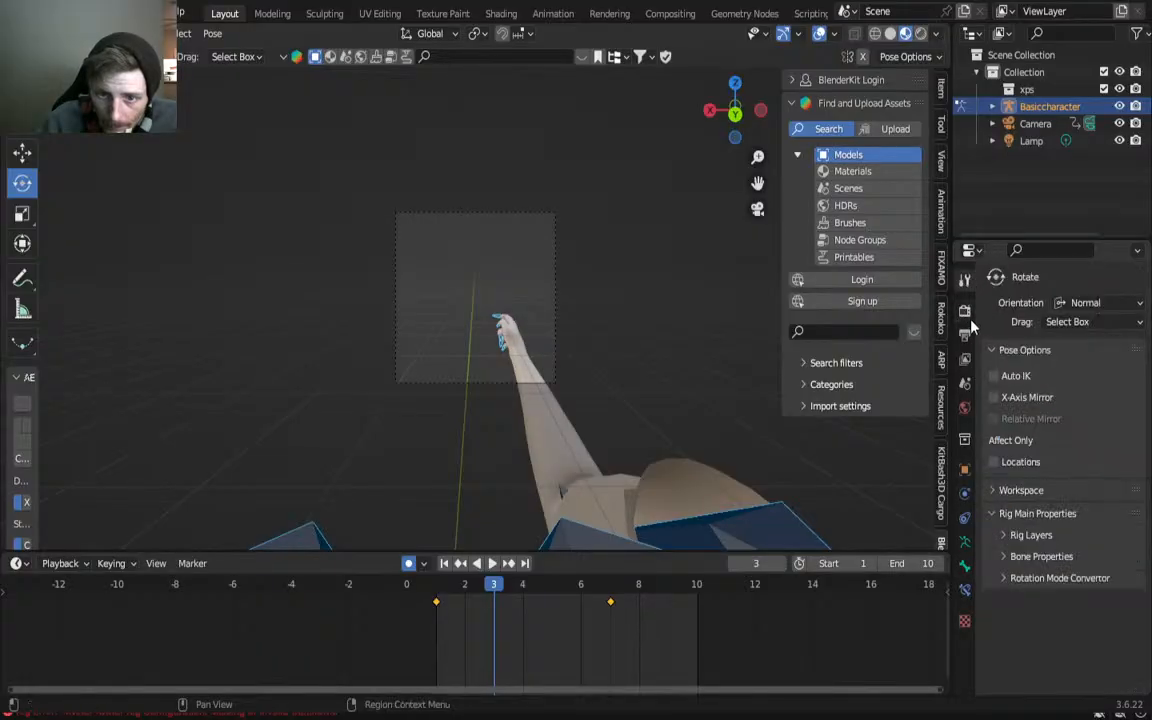
pyautogui.click(965, 310)
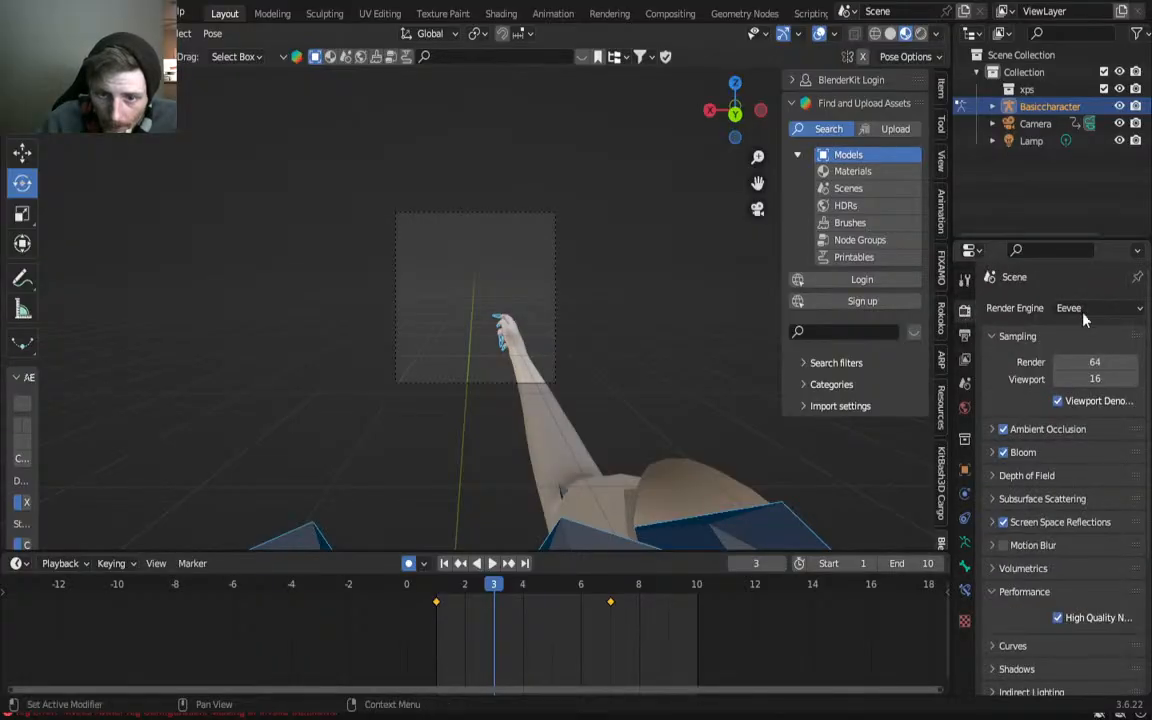
# Step: Filter the render properties by "bake" and review the Indirect Lighting bake options
pyautogui.click(1073, 251)
pyautogui.write('bake')
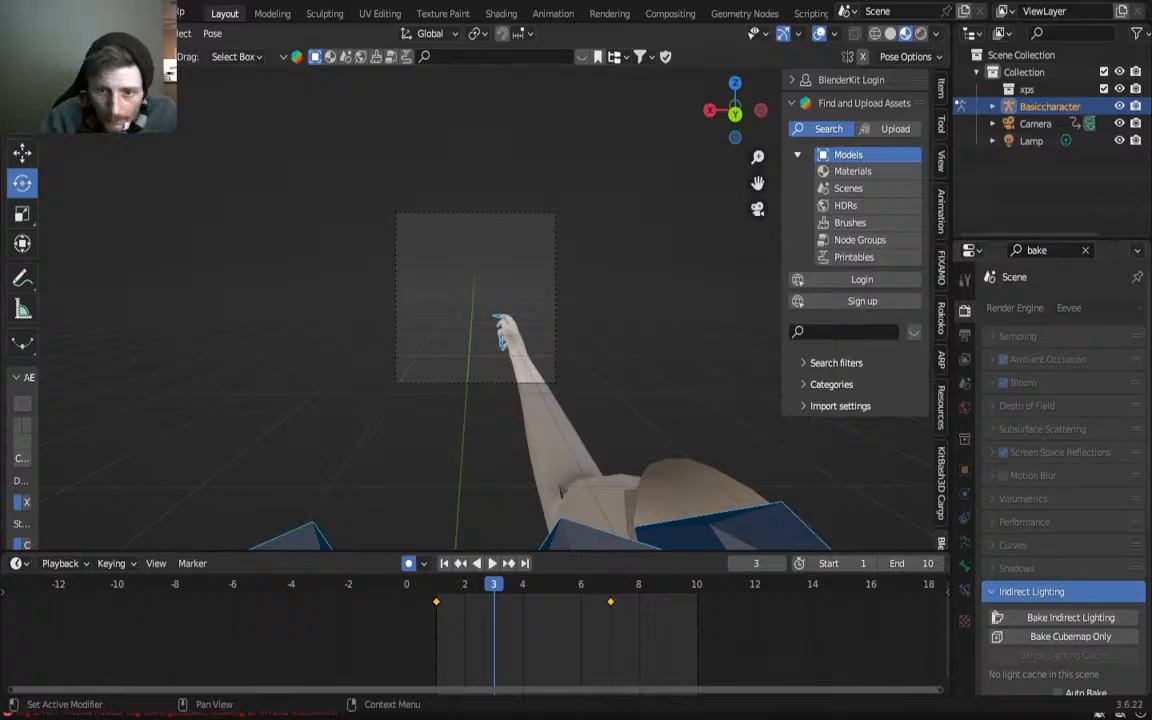
pyautogui.scroll(-6, 1111, 522)
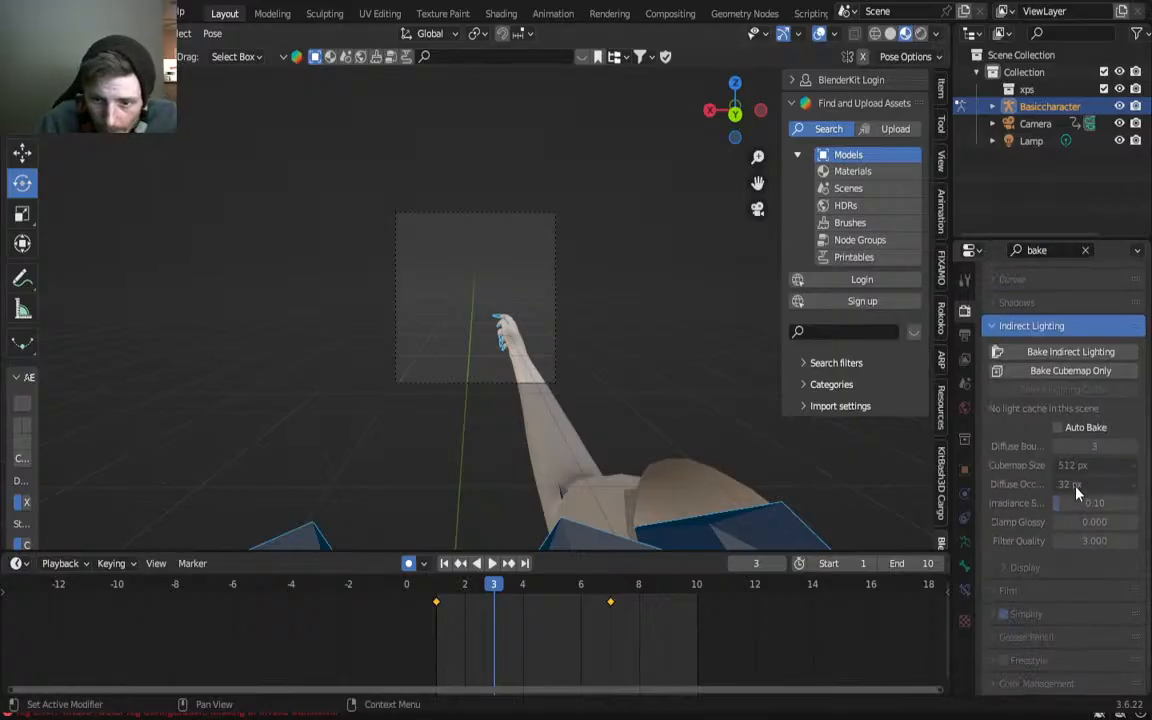
pyautogui.scroll(6, 1046, 463)
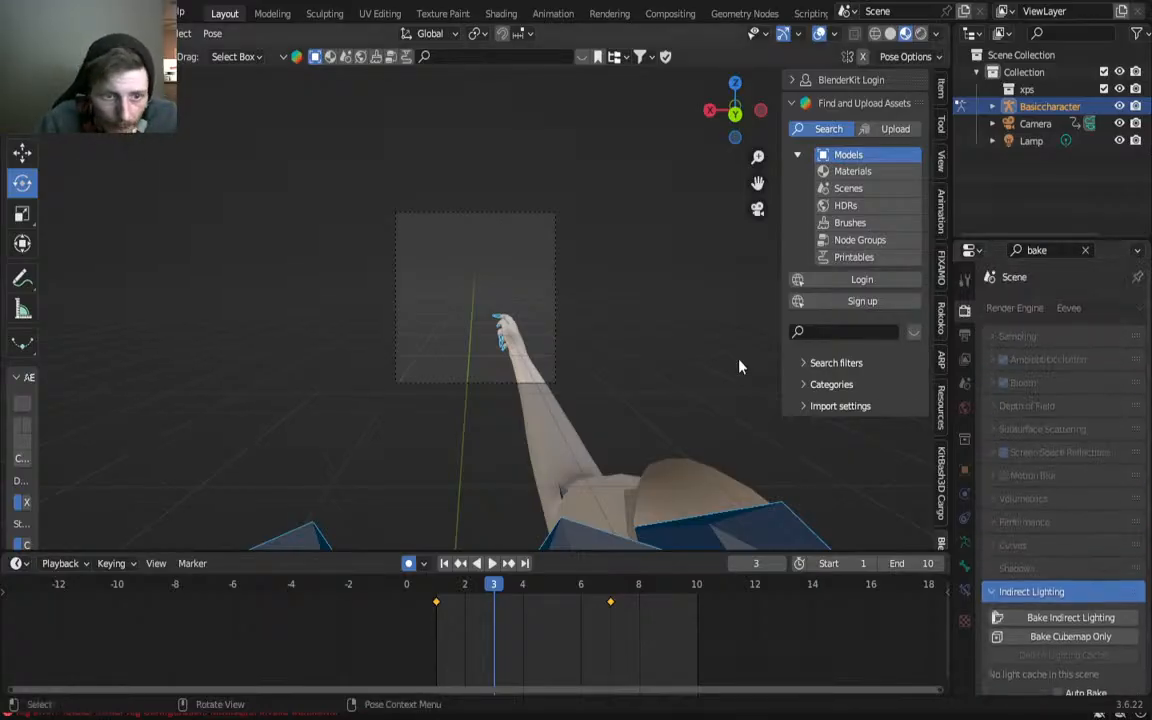
# Step: Switch the Basiccharacter armature to Object Mode and clear the "bake" filter from the properties
pyautogui.hotkey('ctrl', 'Tab')
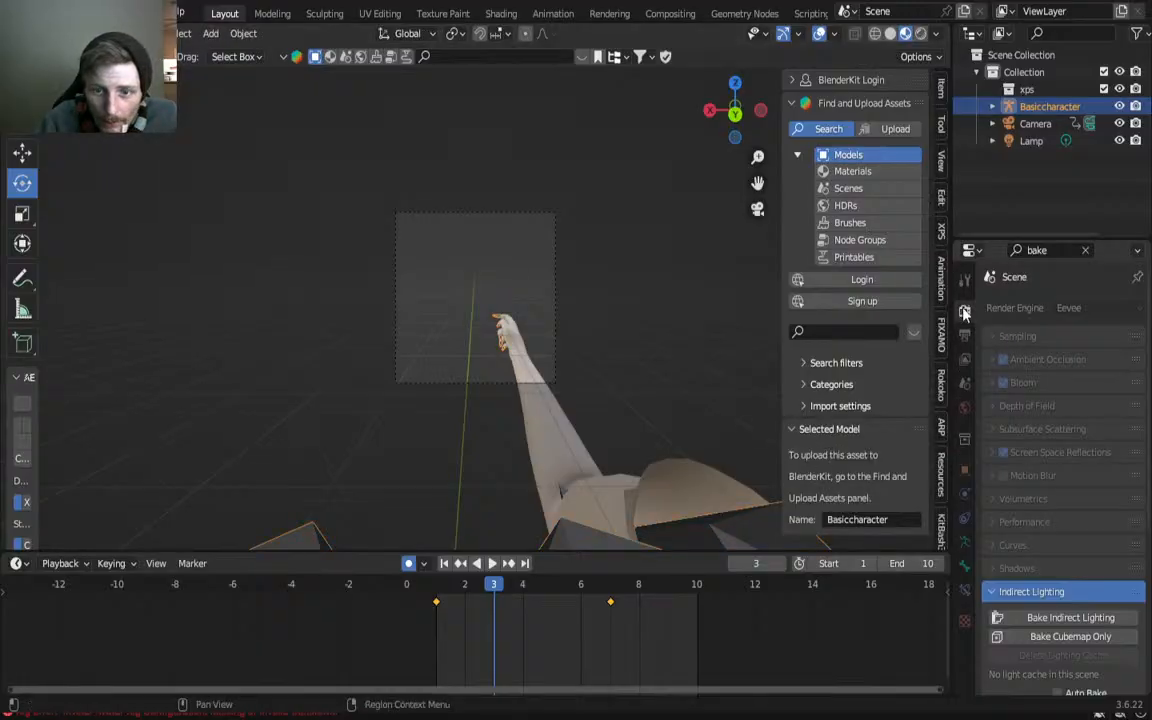
pyautogui.scroll(-3, 1024, 432)
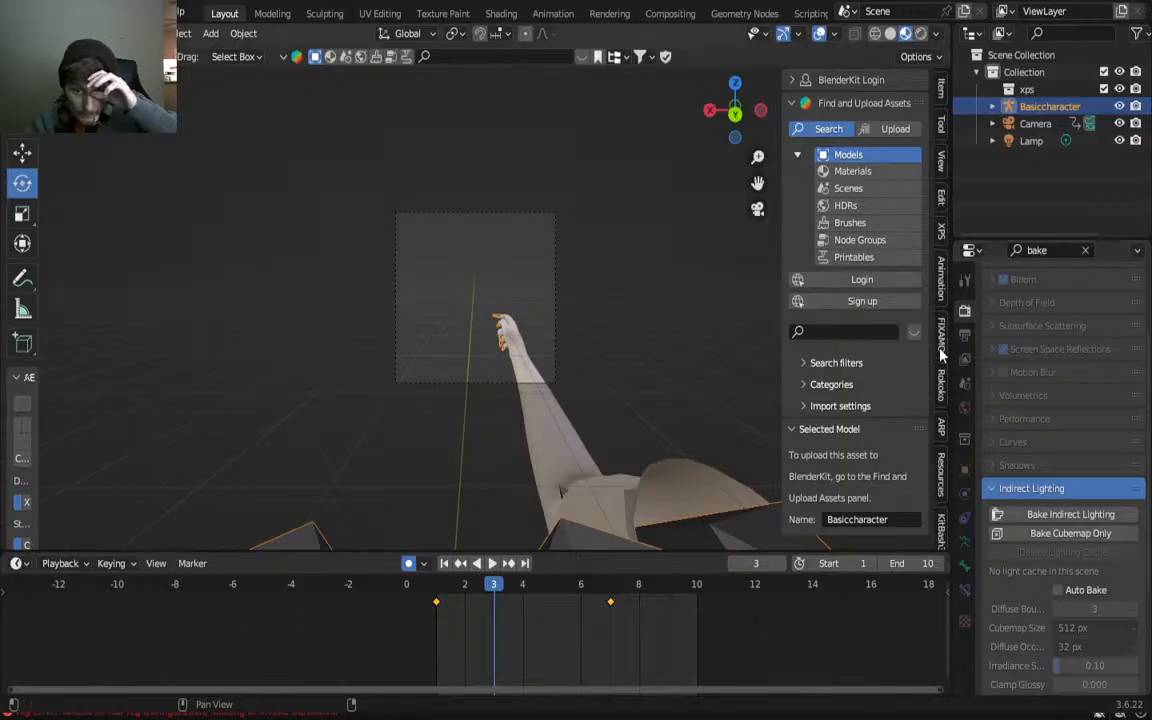
pyautogui.click(965, 335)
pyautogui.click(965, 313)
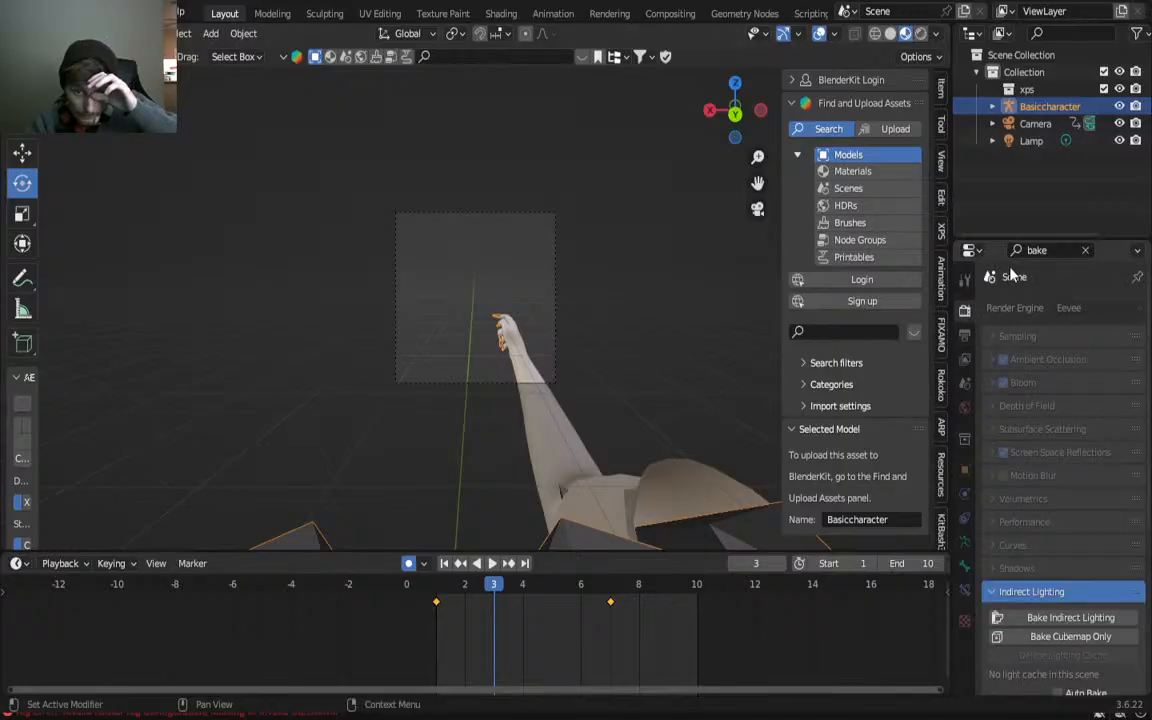
pyautogui.click(1087, 251)
# Step: Look through the full render and output settings of the scene for an animation baking option
pyautogui.scroll(-5, 1030, 450)
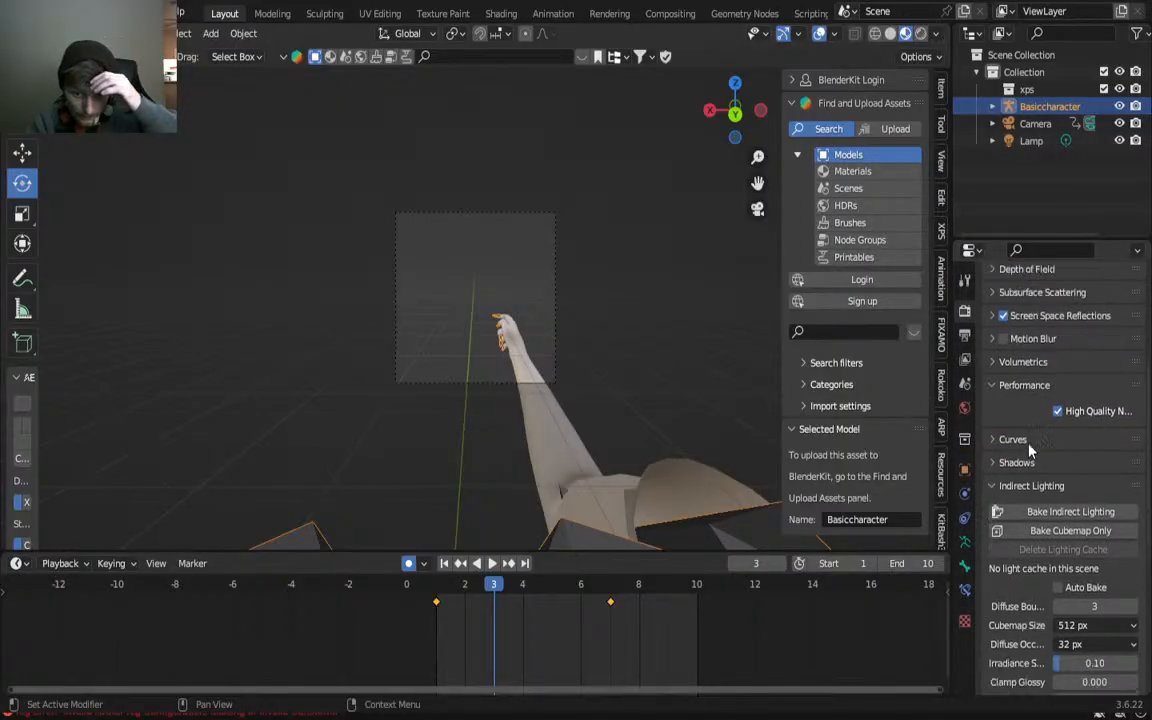
pyautogui.scroll(-6, 1030, 450)
pyautogui.click(965, 335)
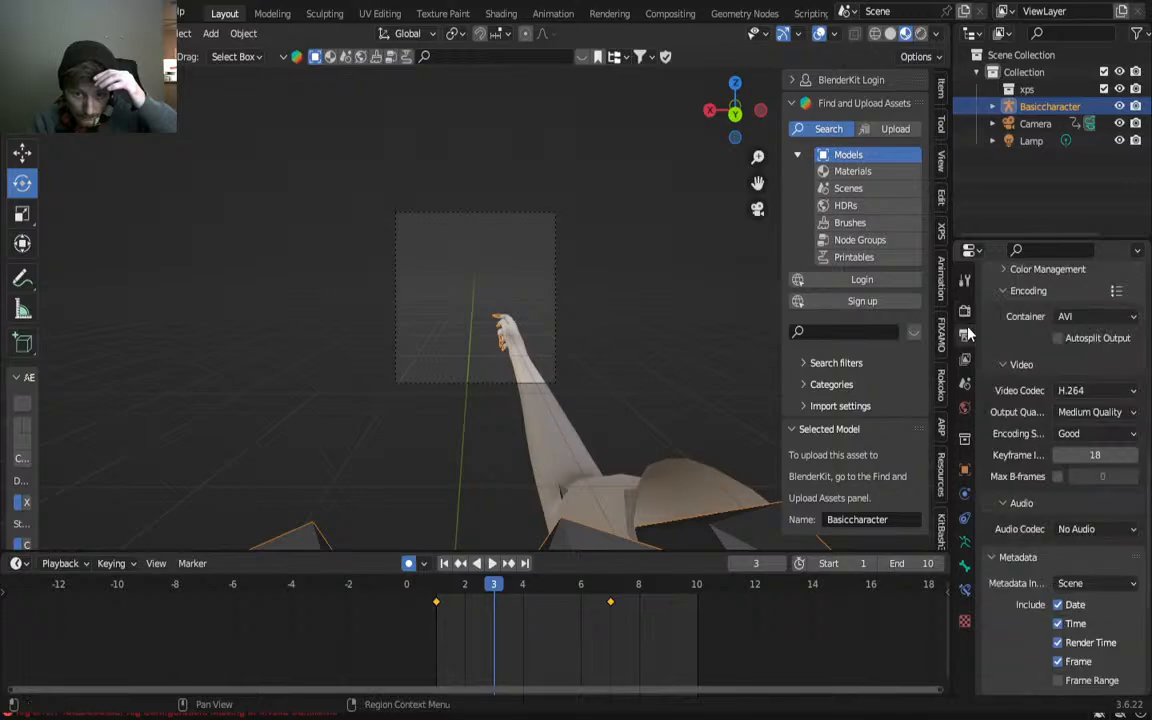
pyautogui.scroll(-6, 1020, 400)
pyautogui.scroll(12, 1027, 415)
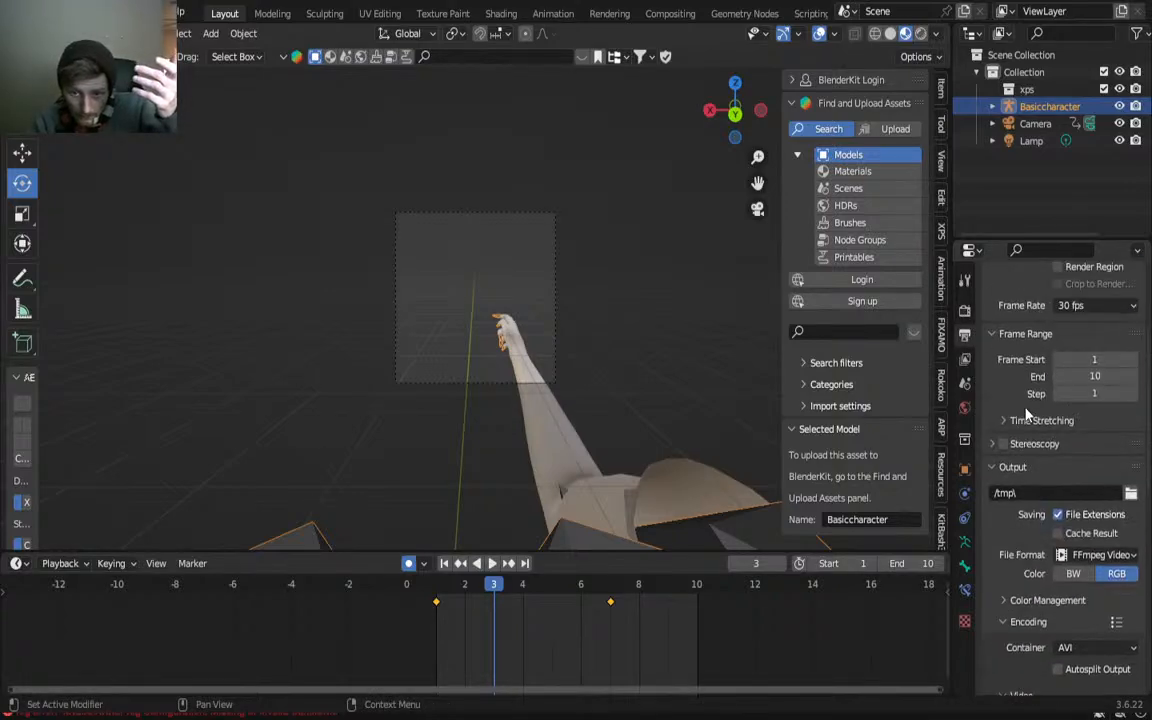
pyautogui.scroll(4, 1028, 412)
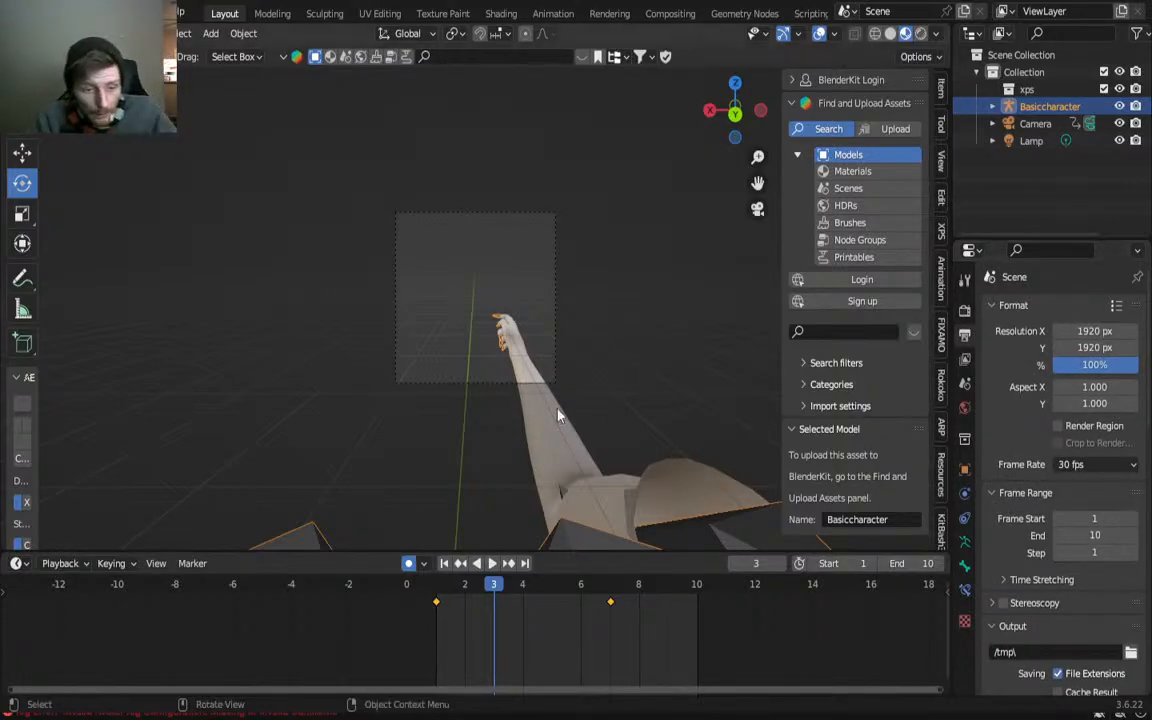
# Step: Play back the arm animation briefly and delete the camera from the scene
pyautogui.press('space')
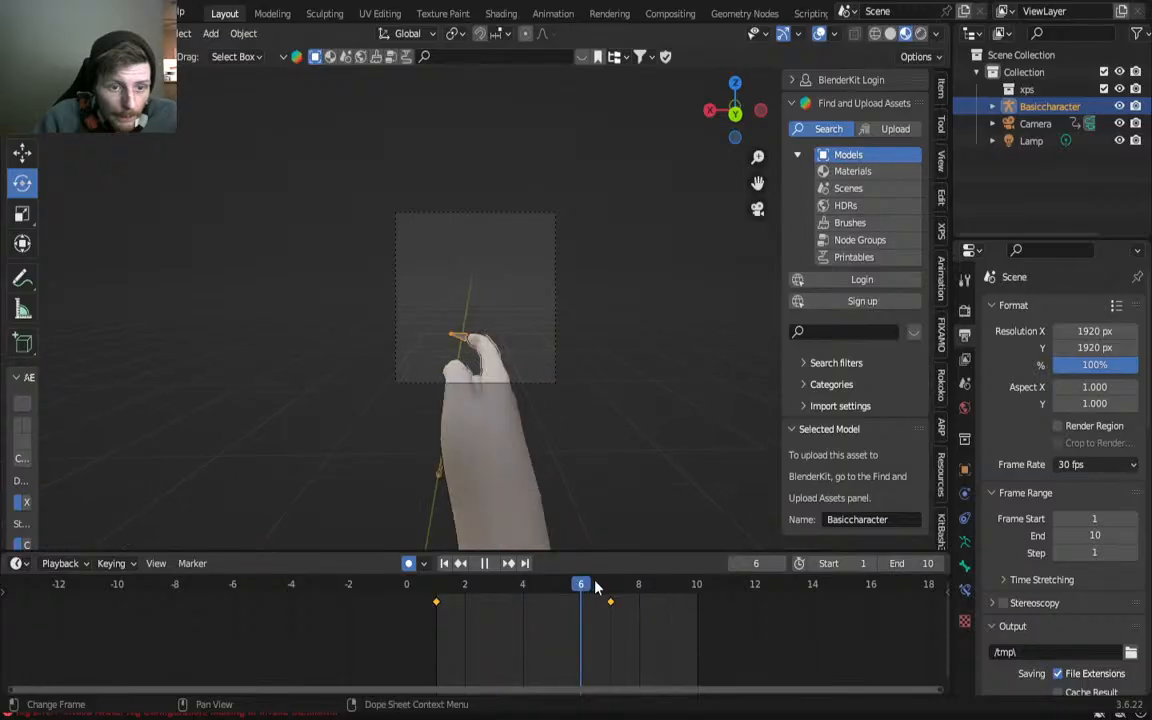
pyautogui.press('Escape')
pyautogui.click(555, 297)
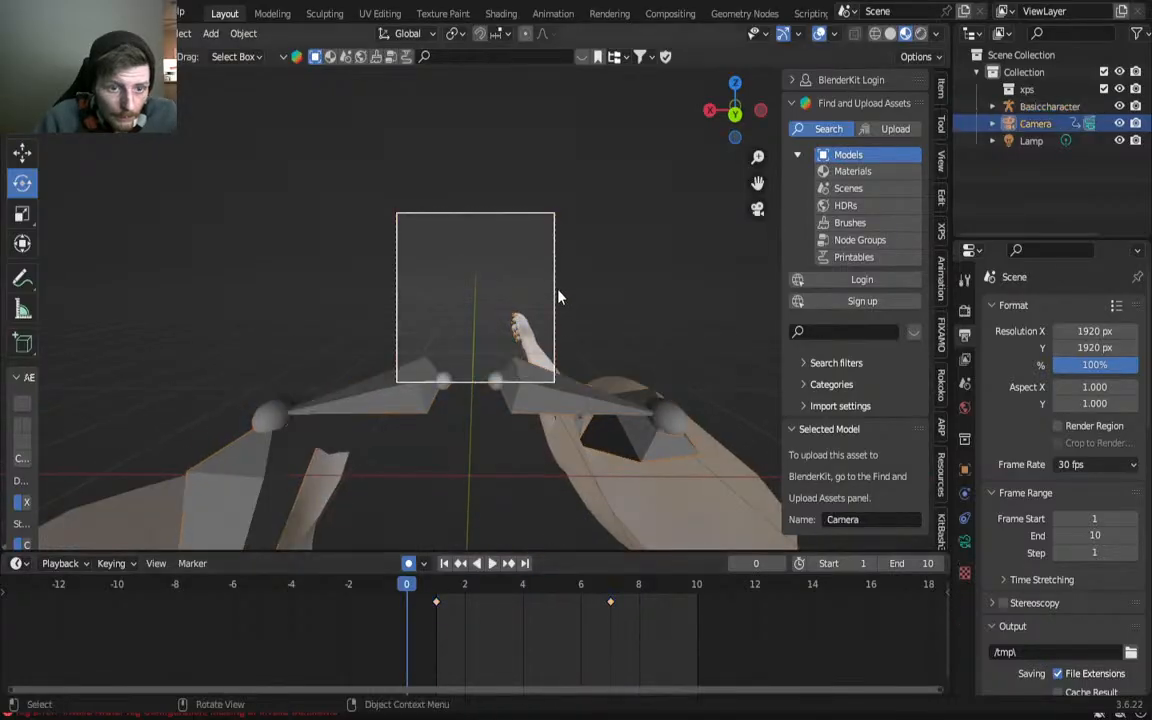
pyautogui.press('Delete')
# Step: Play back the arm animation in the free view and select only the Basiccharacter armature
pyautogui.press('space')
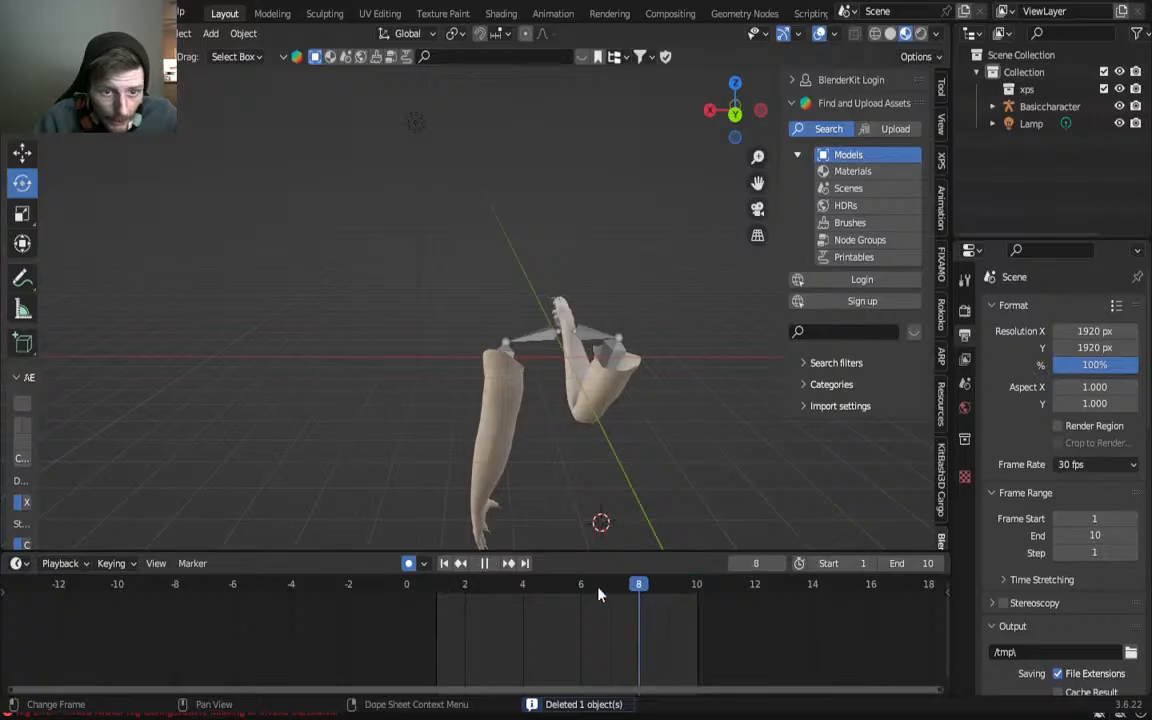
pyautogui.press('space')
pyautogui.press('a')
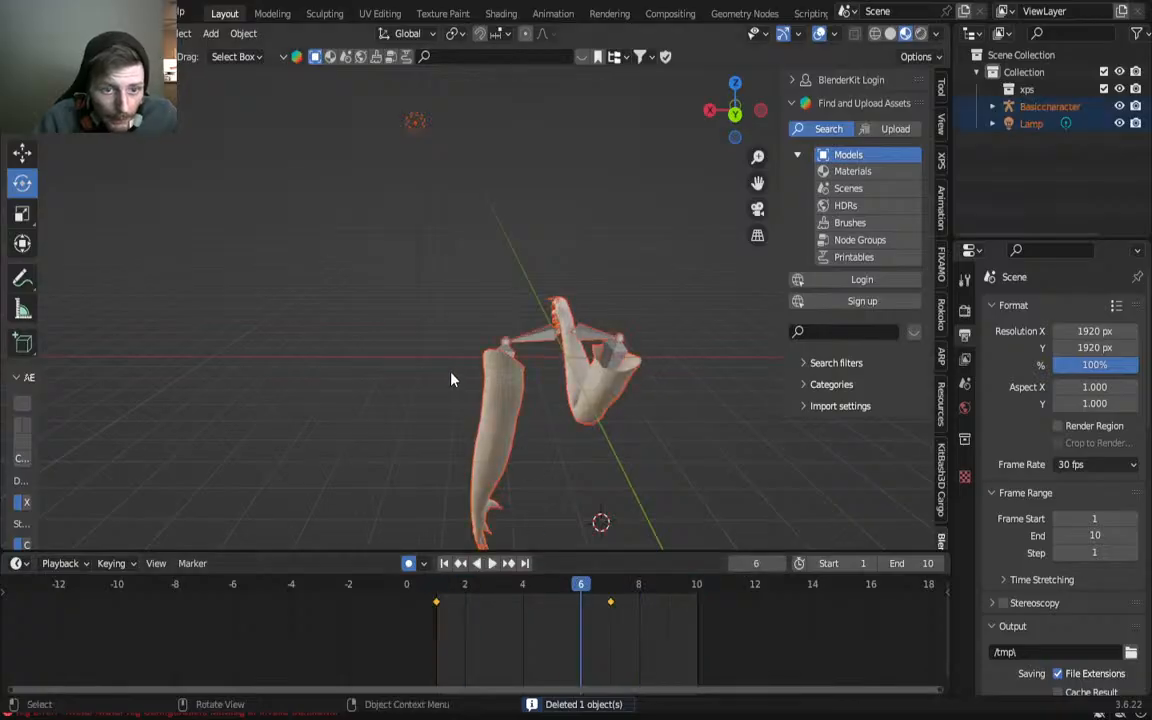
pyautogui.click(586, 328)
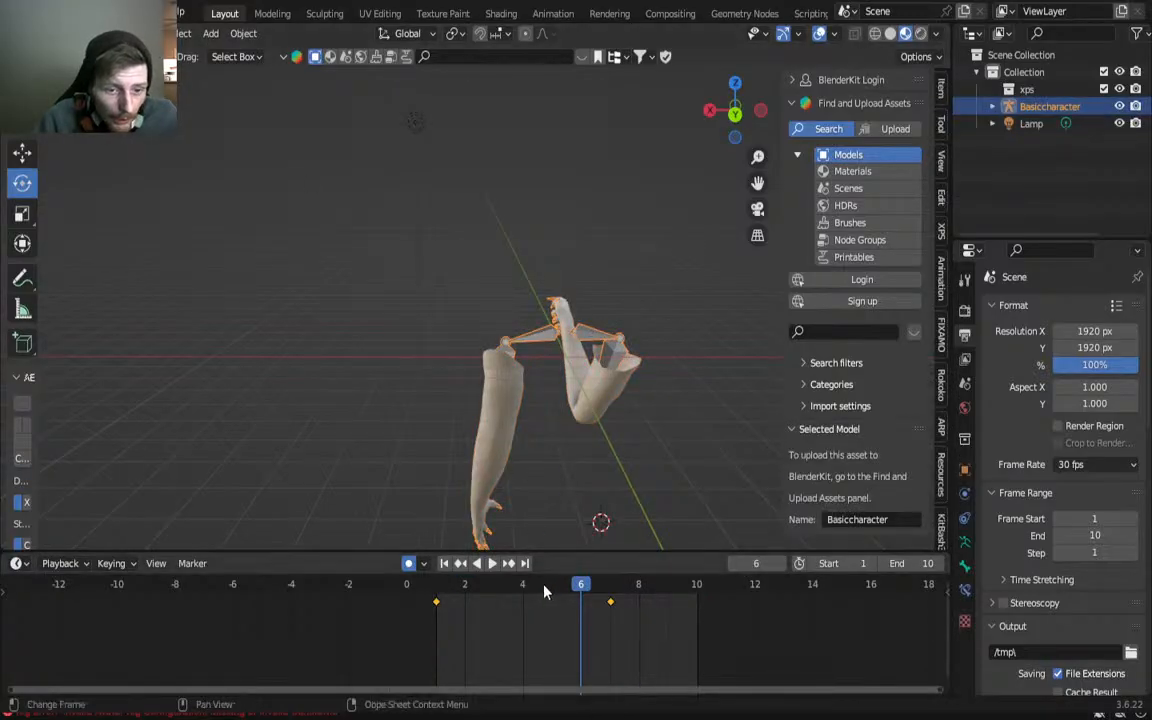
pyautogui.hotkey('ctrl', 'Tab')
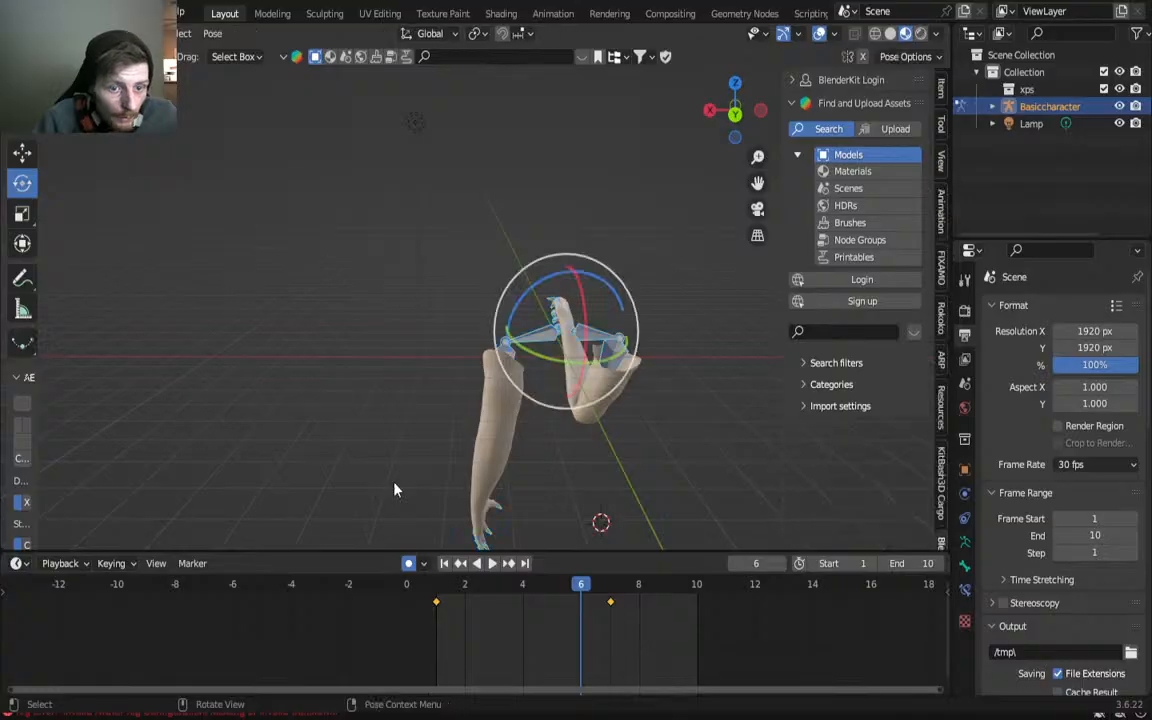
pyautogui.hotkey('shift', 'Left')
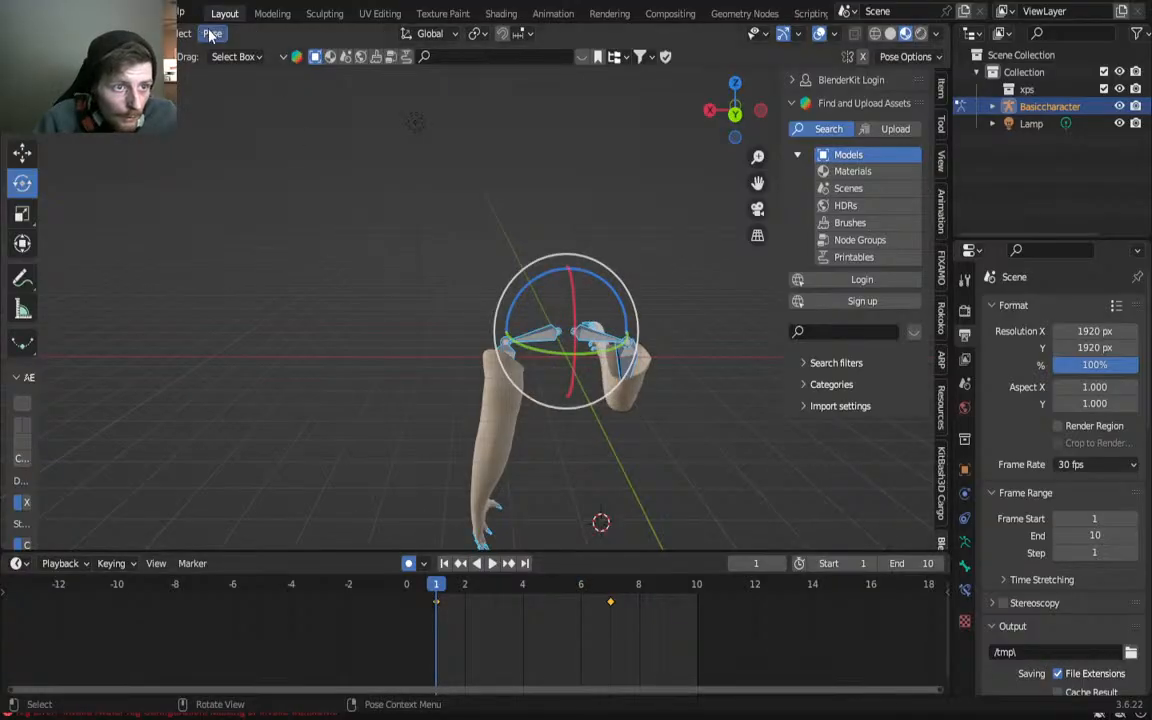
pyautogui.click(211, 34)
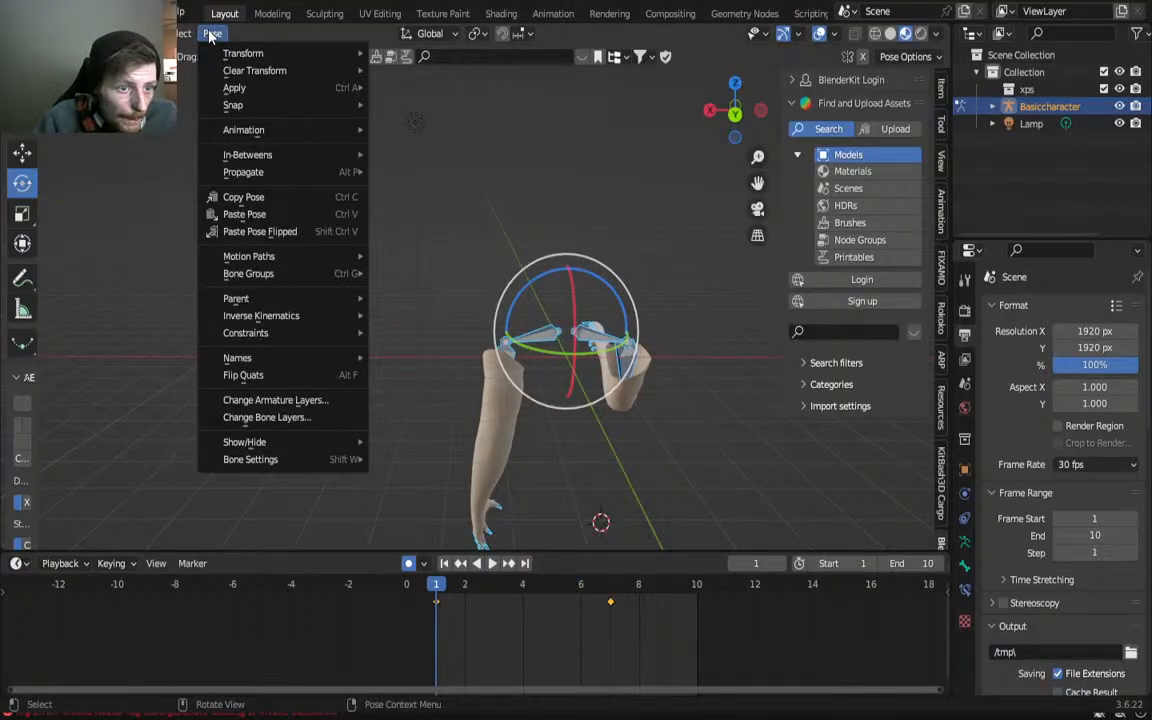
pyautogui.click(211, 36)
pyautogui.click(75, 72)
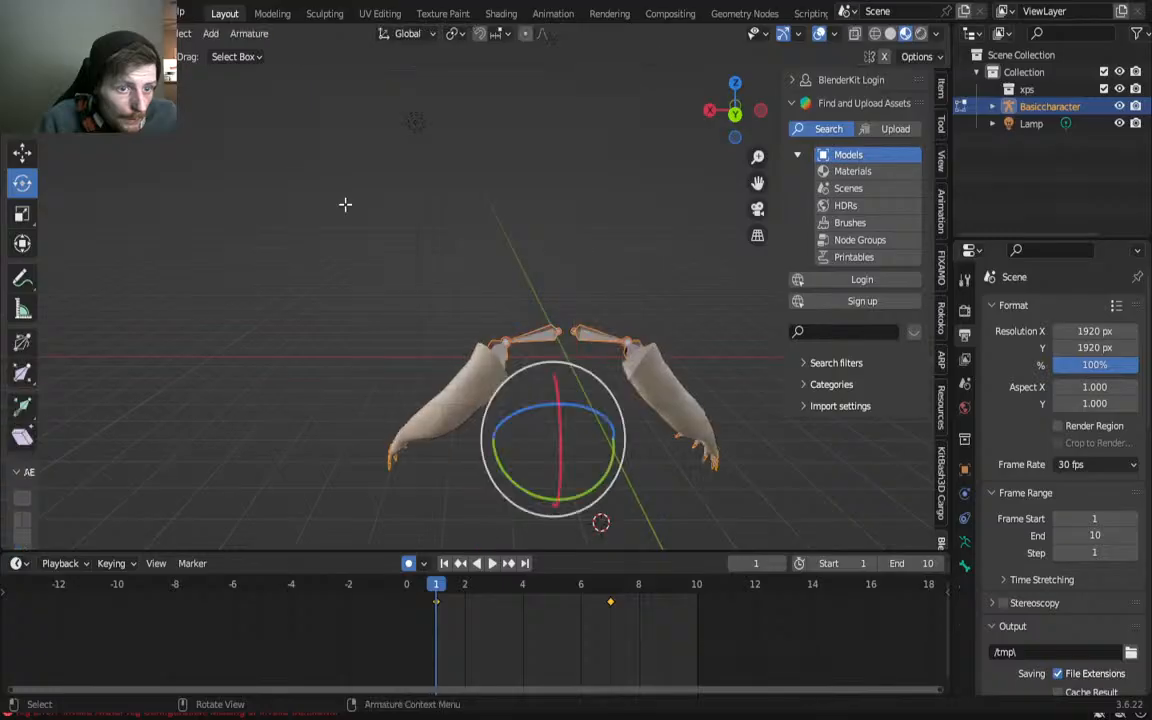
pyautogui.click(80, 34)
pyautogui.click(75, 55)
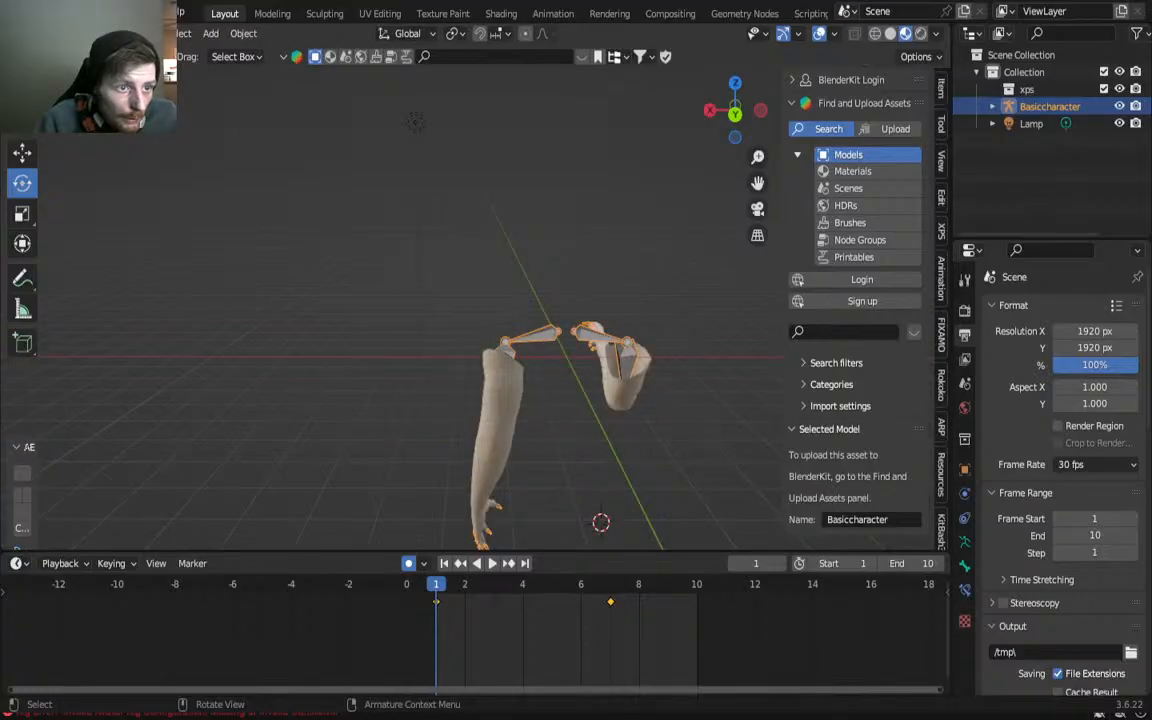
# Step: Try to bake the armature's action over frames 1 to 10 with Only Selected Bones, Visual Keying and Object bake data
pyautogui.click(241, 33)
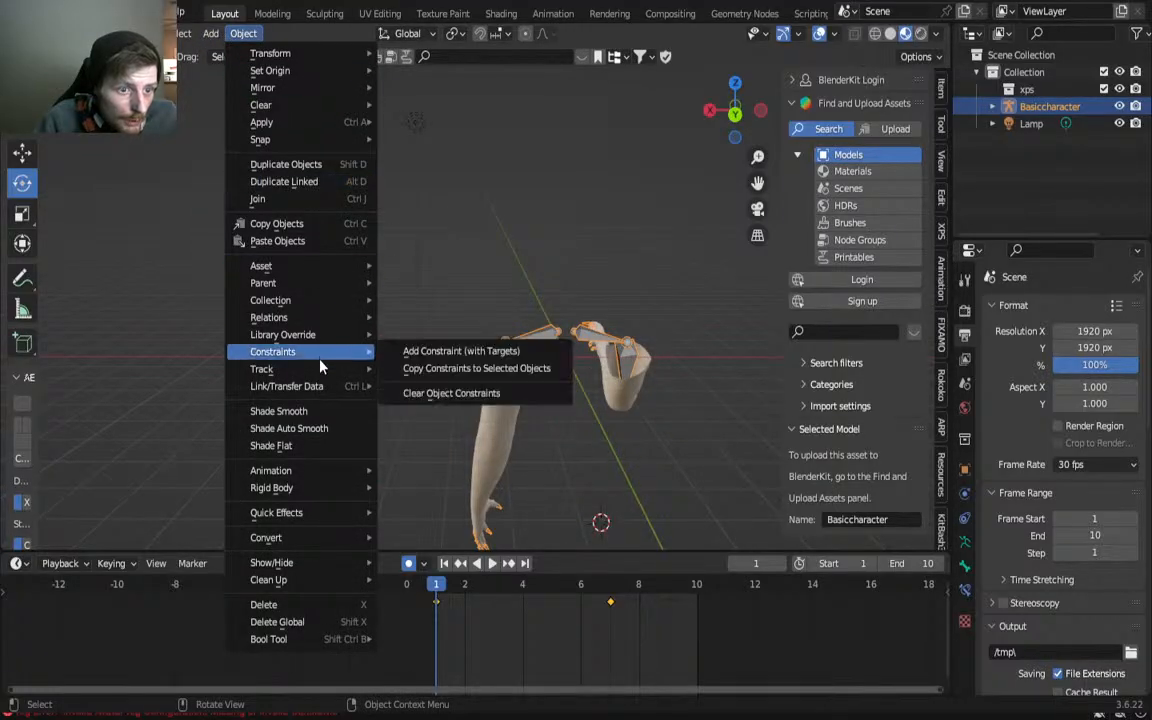
pyautogui.moveTo(320, 478)
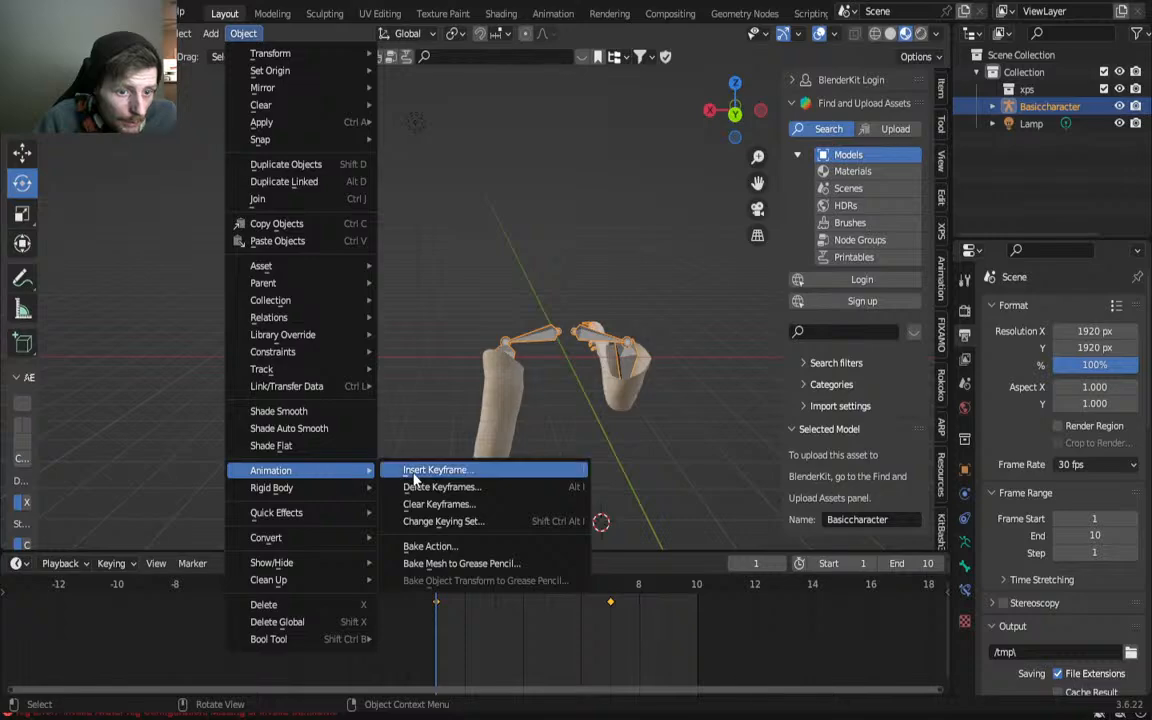
pyautogui.click(466, 550)
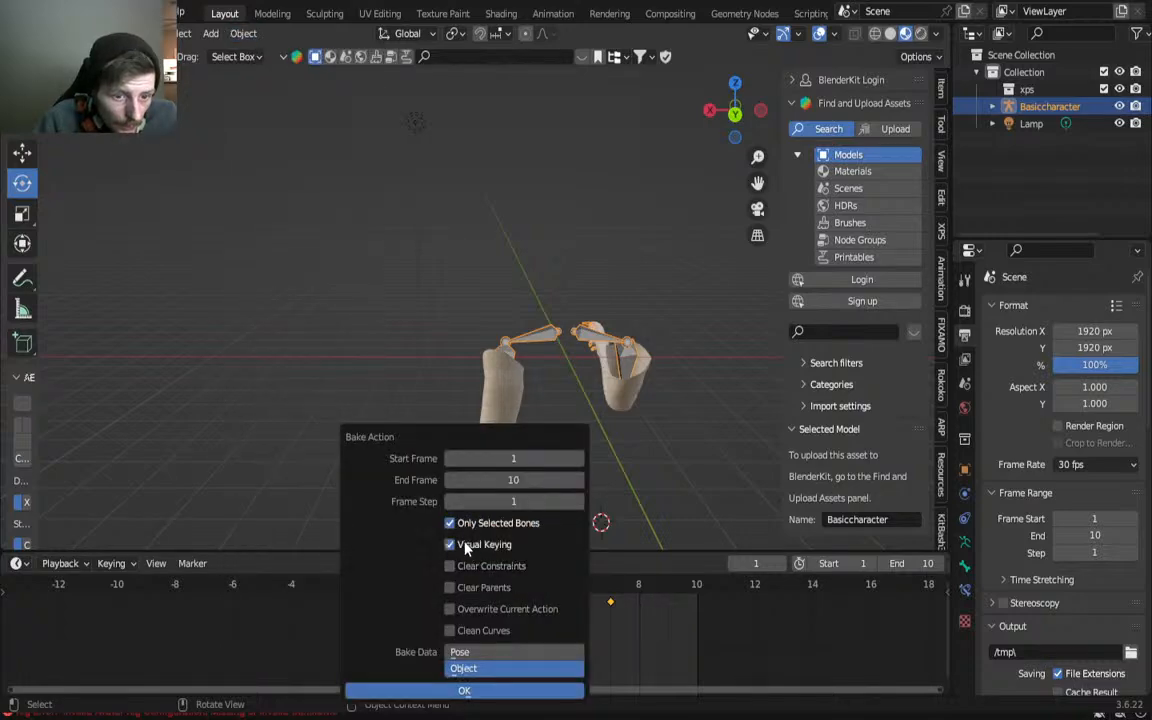
pyautogui.click(464, 690)
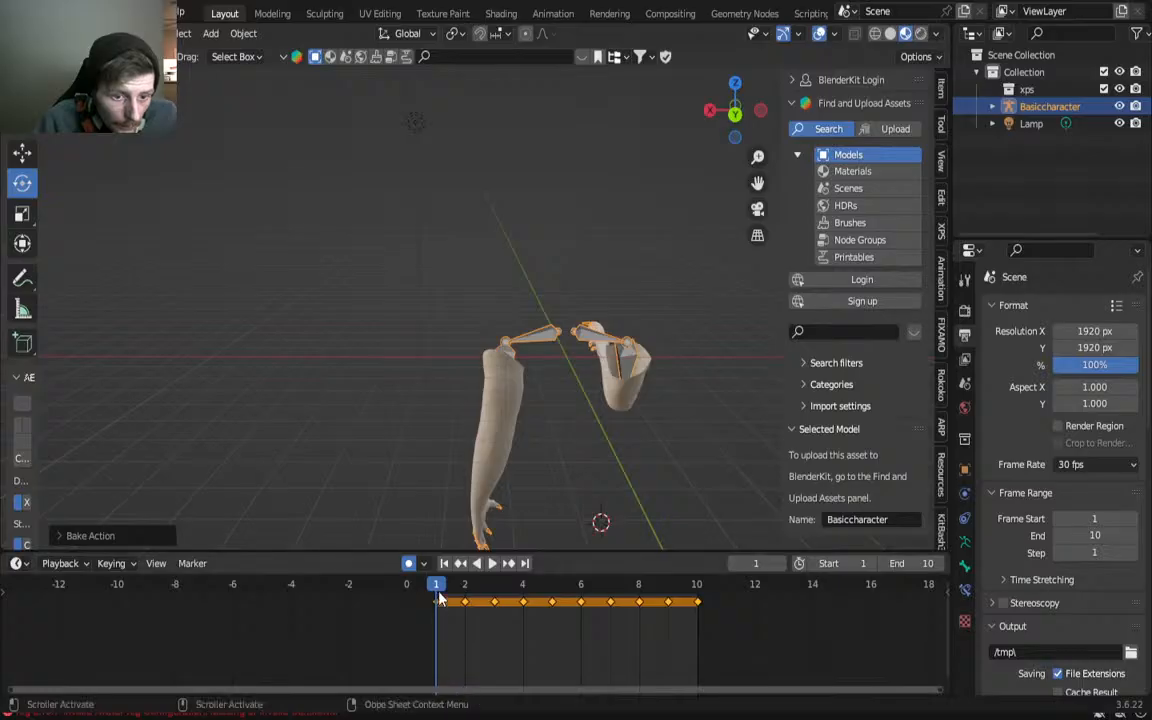
# Step: Scrub and play back the baked arm animation, and undo the bake
pyautogui.click(500, 593)
pyautogui.moveTo(500, 593); pyautogui.dragTo(461, 585)
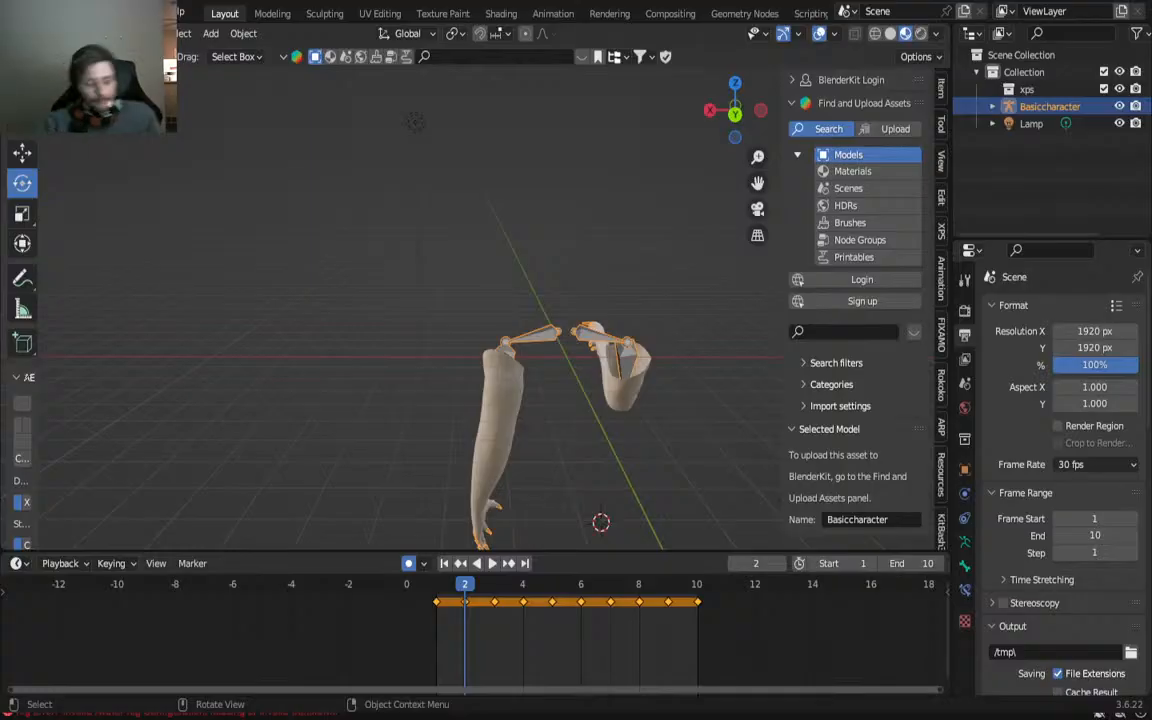
pyautogui.press('space')
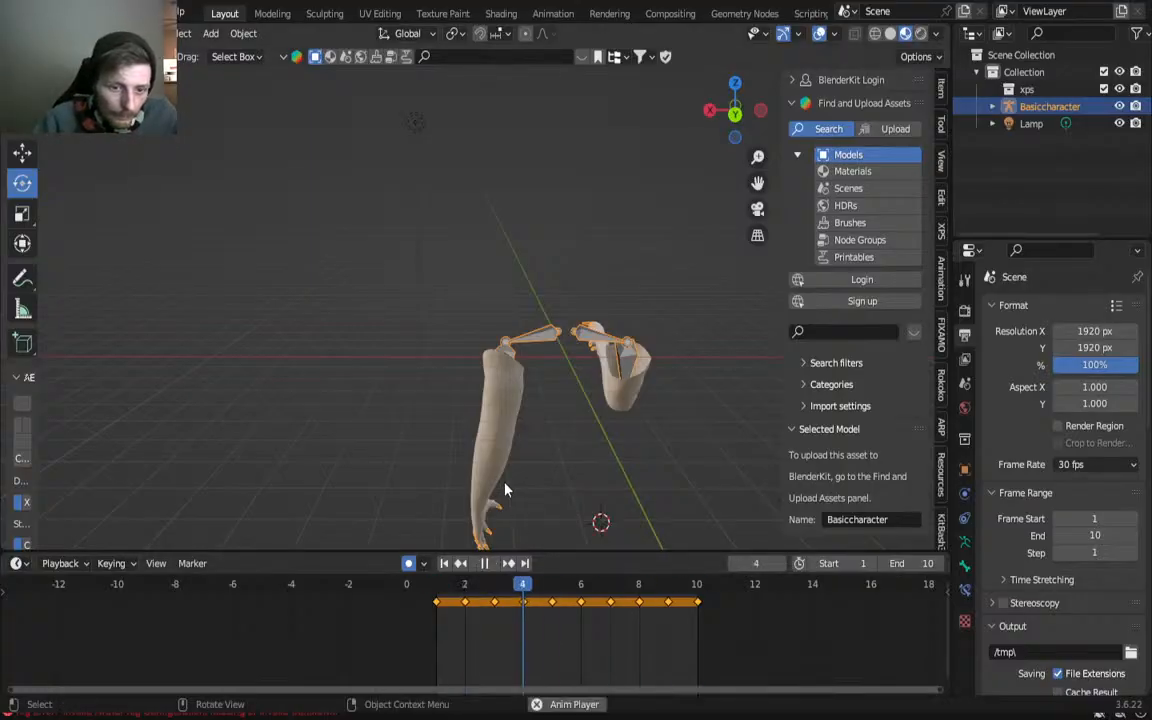
pyautogui.press('space')
pyautogui.hotkey('ctrl', 'z')
pyautogui.hotkey('ctrl', 'z')
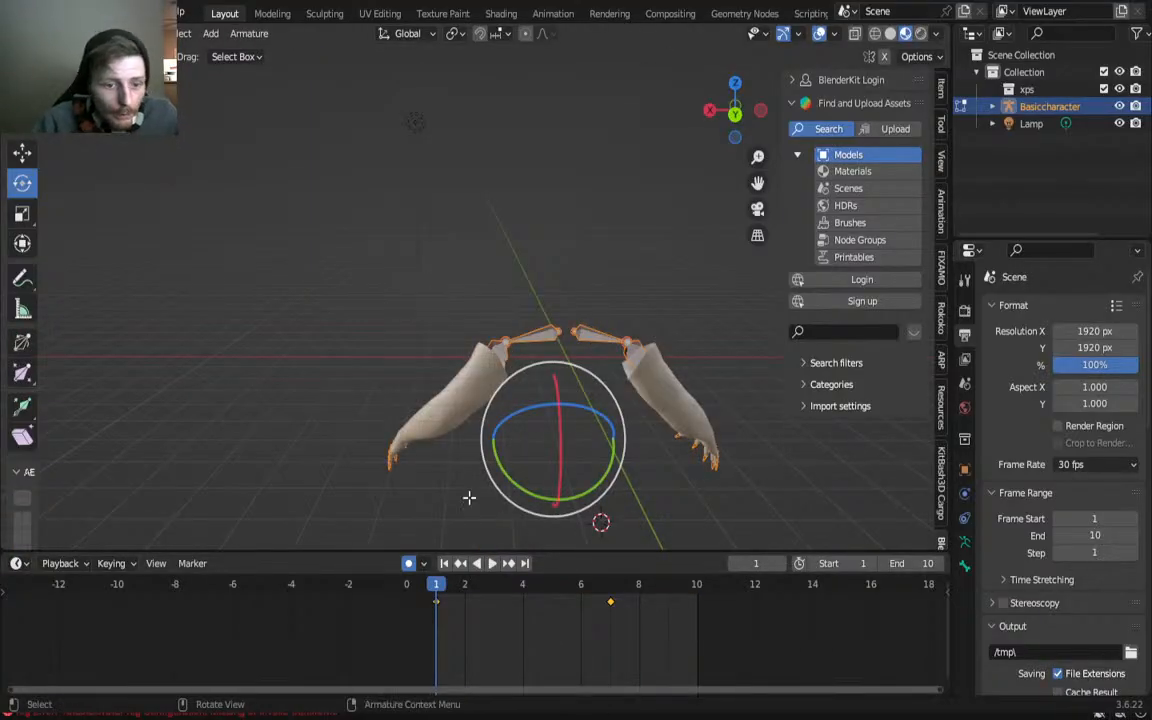
# Step: Return the armature from Edit Mode to Object Mode and play its original animation, stopping at frame 6
pyautogui.press('space')
pyautogui.press('space')
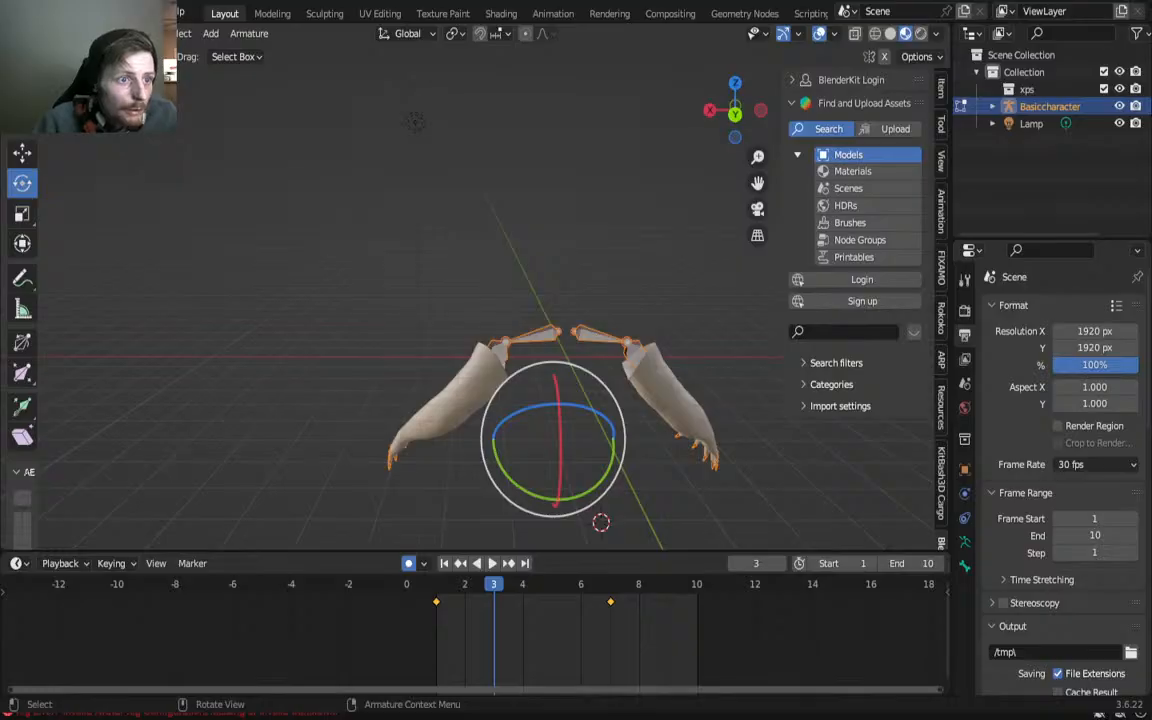
pyautogui.press('Tab')
pyautogui.press('space')
pyautogui.press('space')
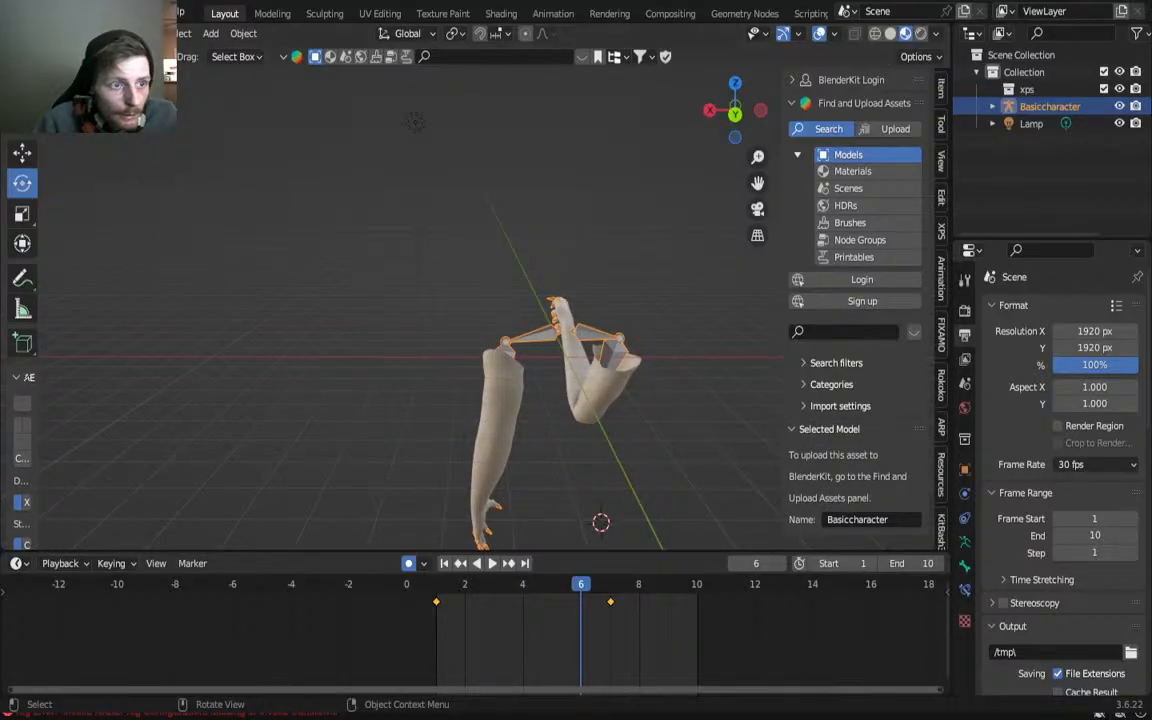
# Step: Bake the armature's action over frames 1 to 10 as Object data with Visual Keying off, and stop the playback check
pyautogui.click(233, 36)
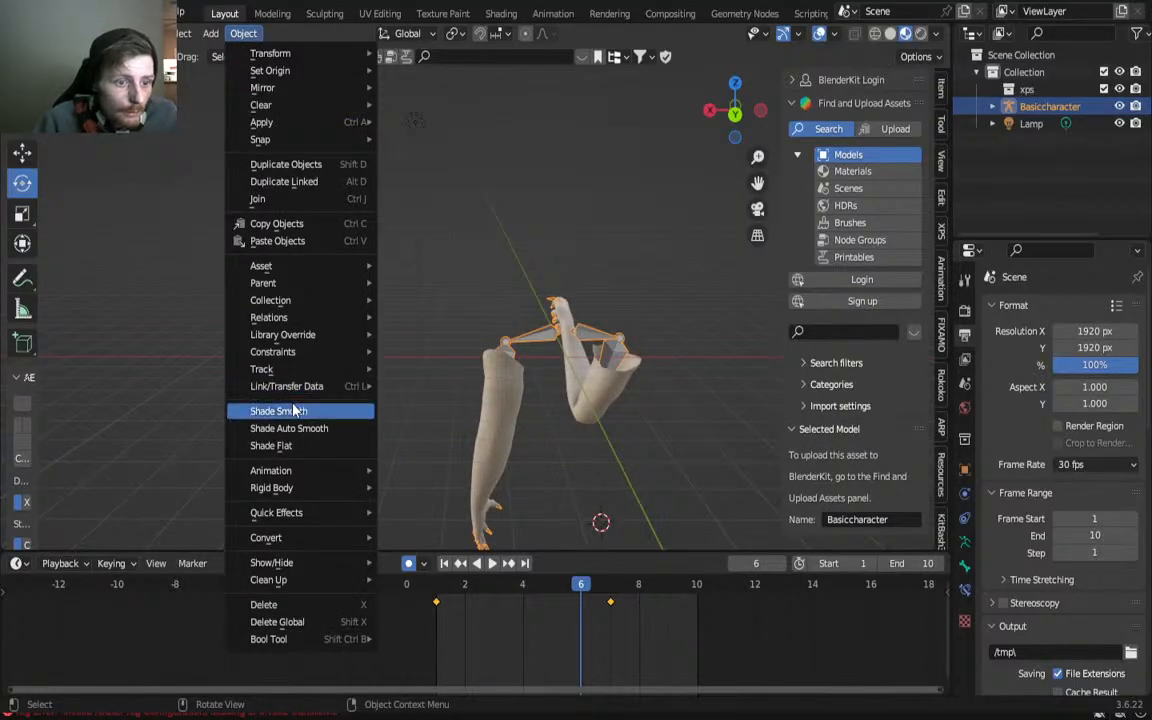
pyautogui.moveTo(302, 487)
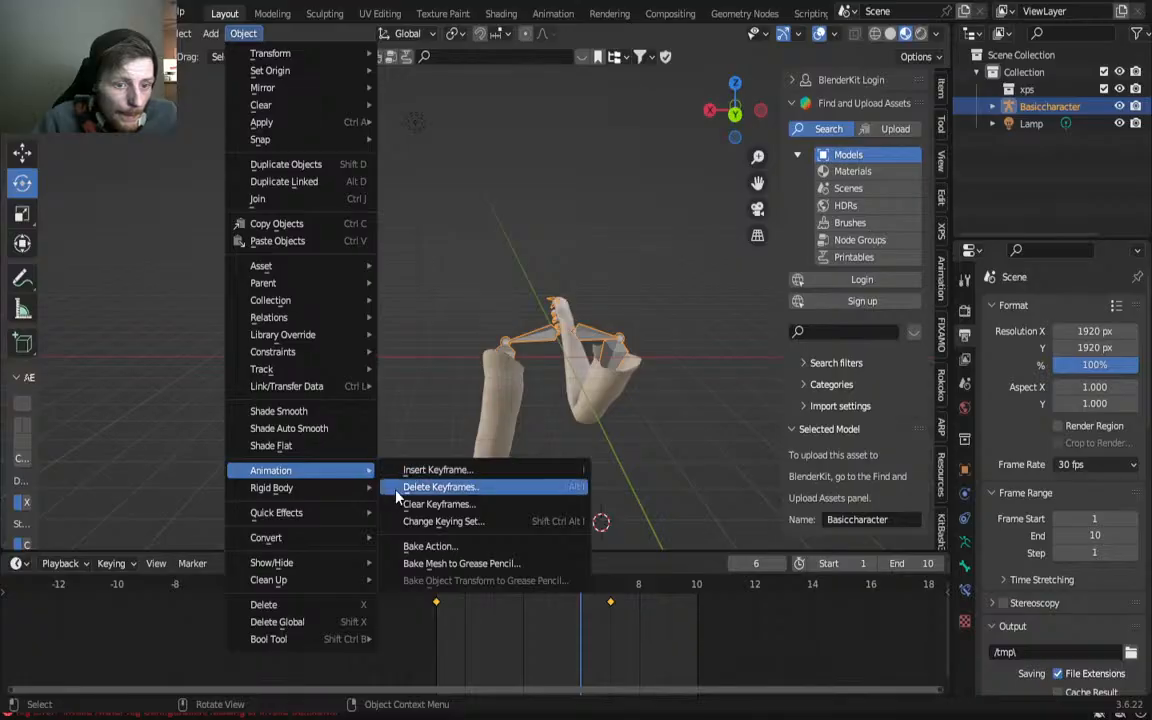
pyautogui.click(440, 548)
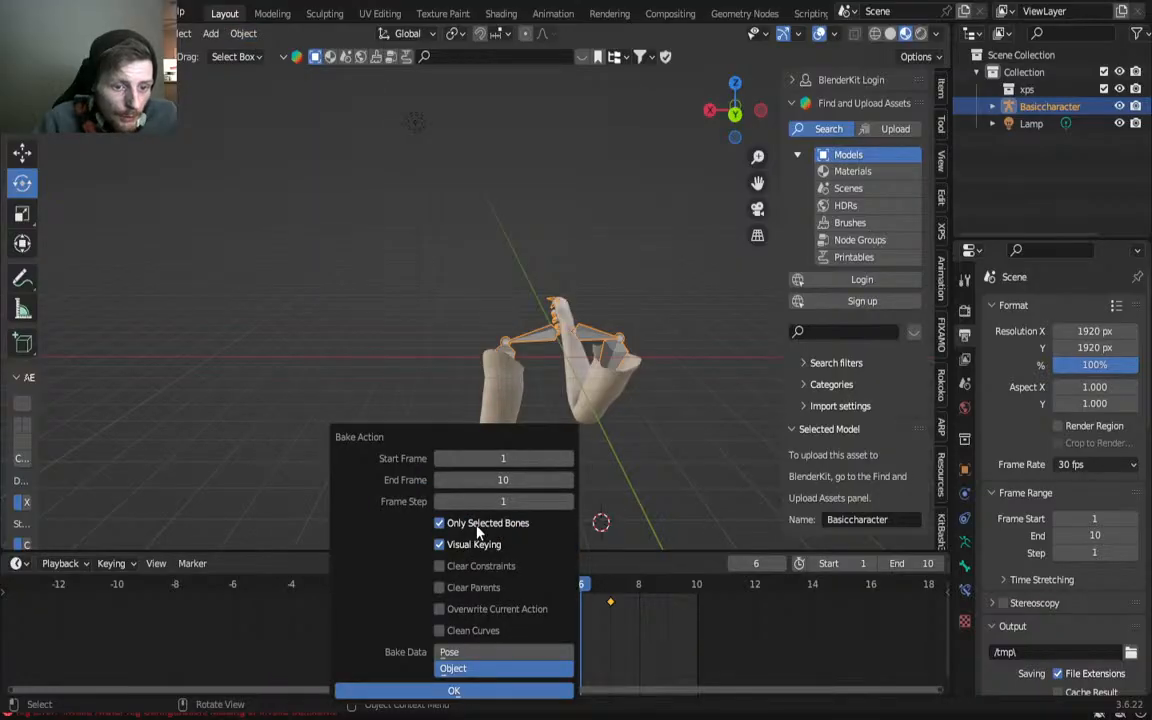
pyautogui.click(474, 544)
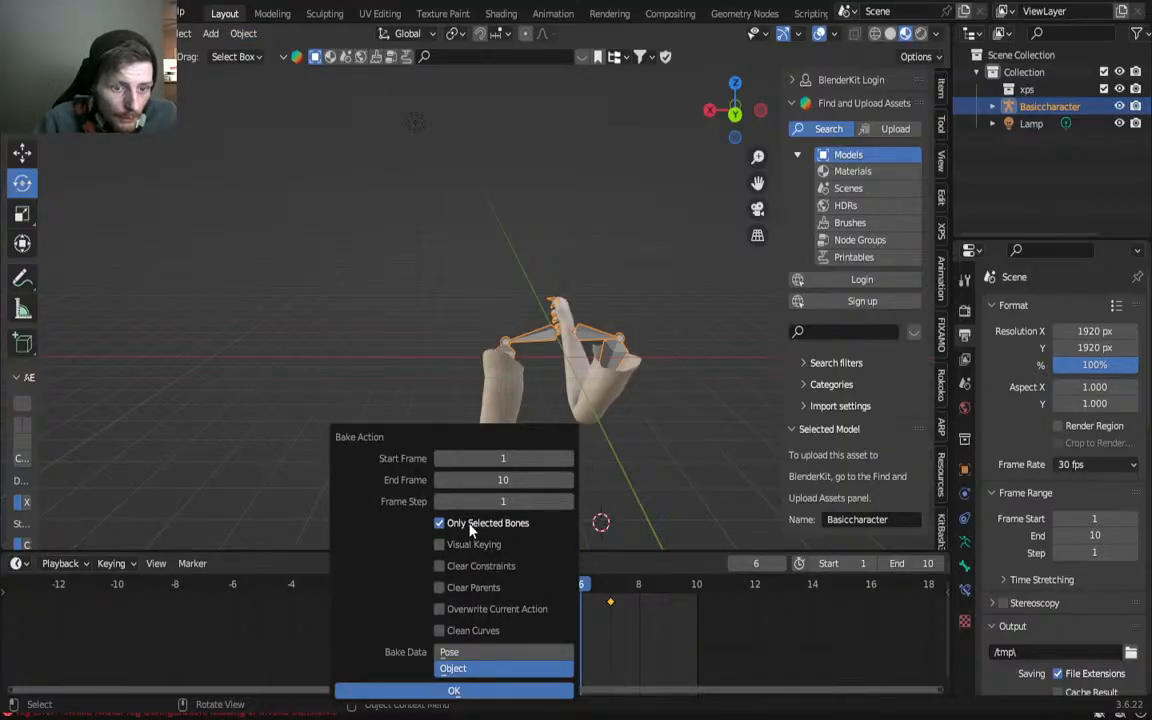
pyautogui.click(454, 690)
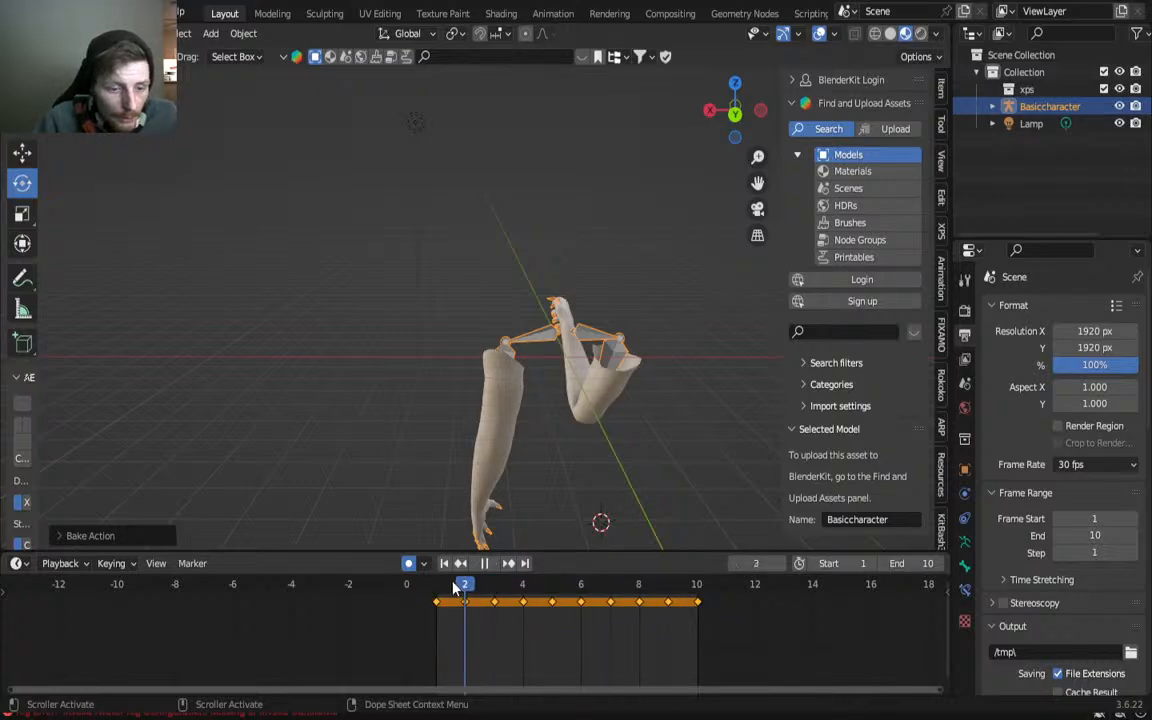
pyautogui.press('Escape')
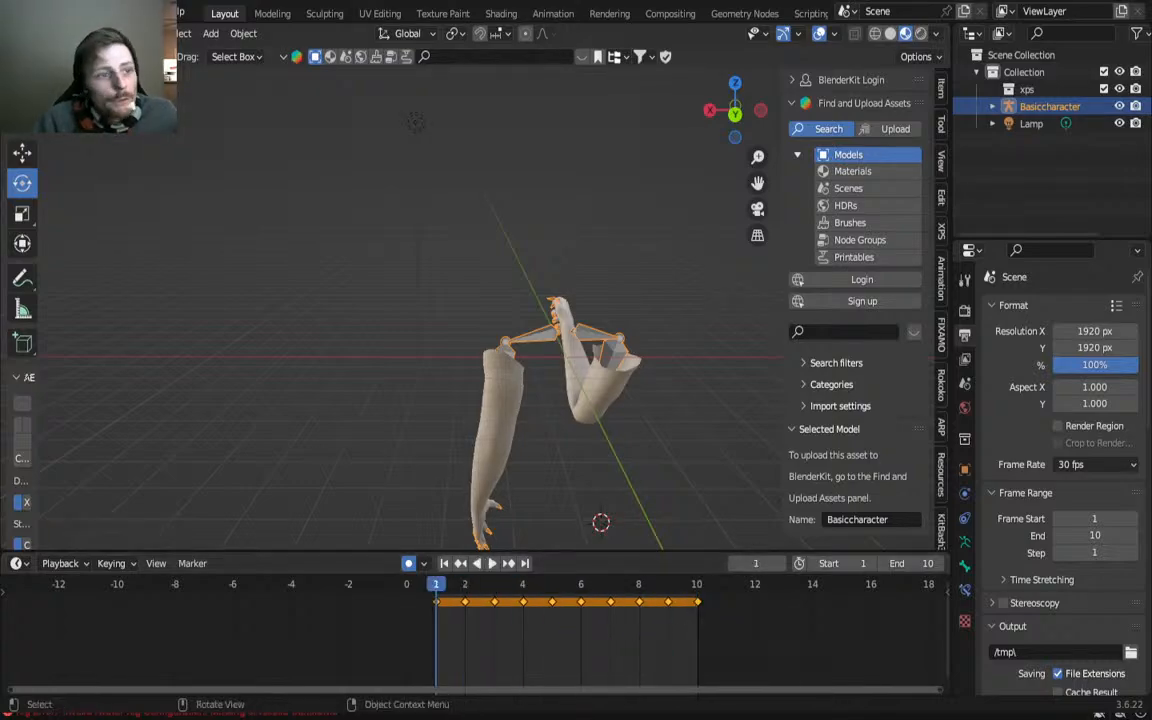
# Step: Undo the last bake, briefly play the original arm animation, and return to frame 1
pyautogui.hotkey('ctrl', 'z')
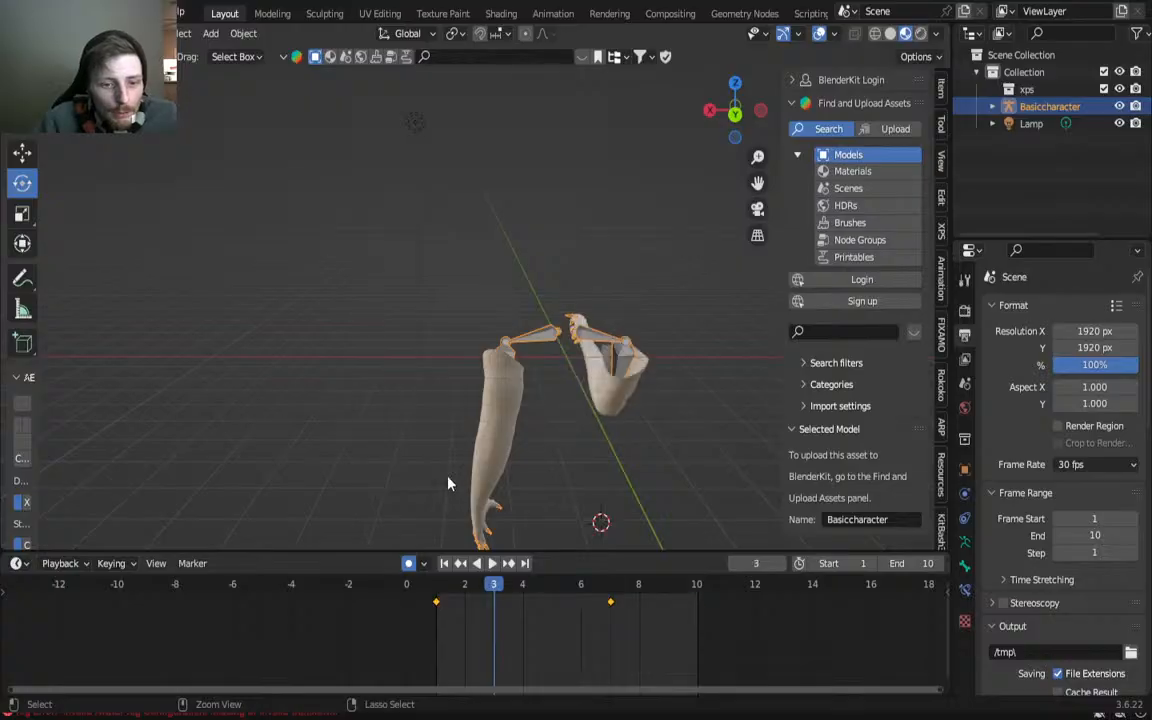
pyautogui.press('space')
pyautogui.press('space')
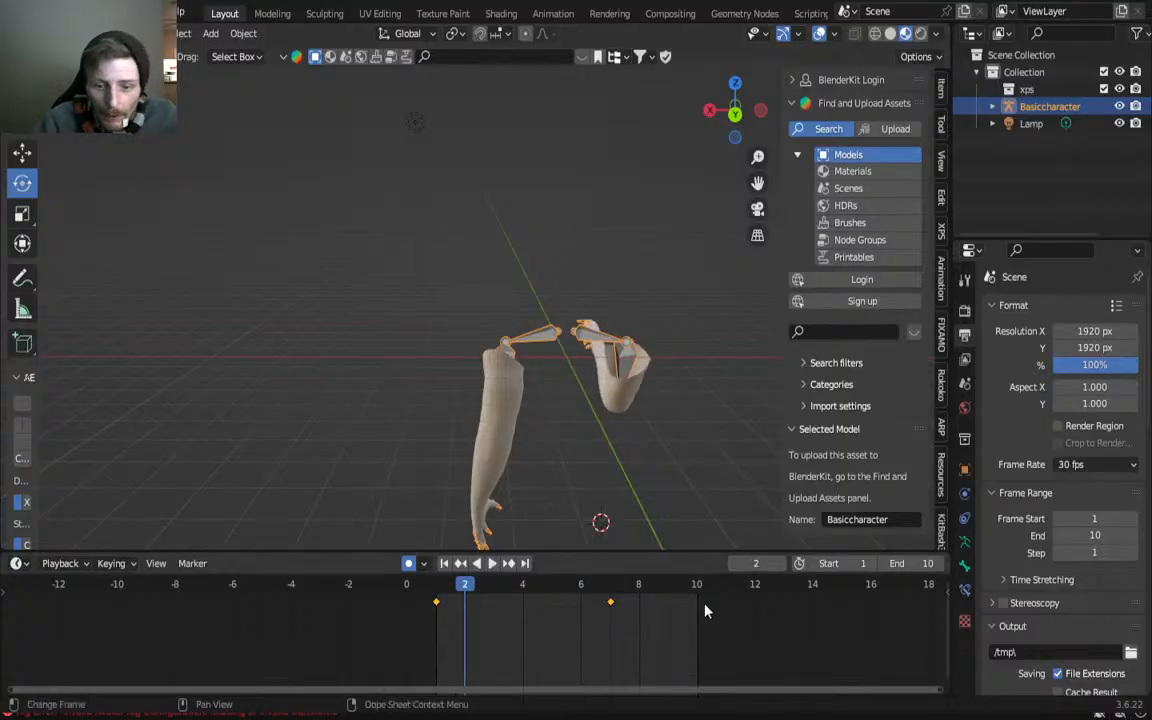
pyautogui.press('Left')
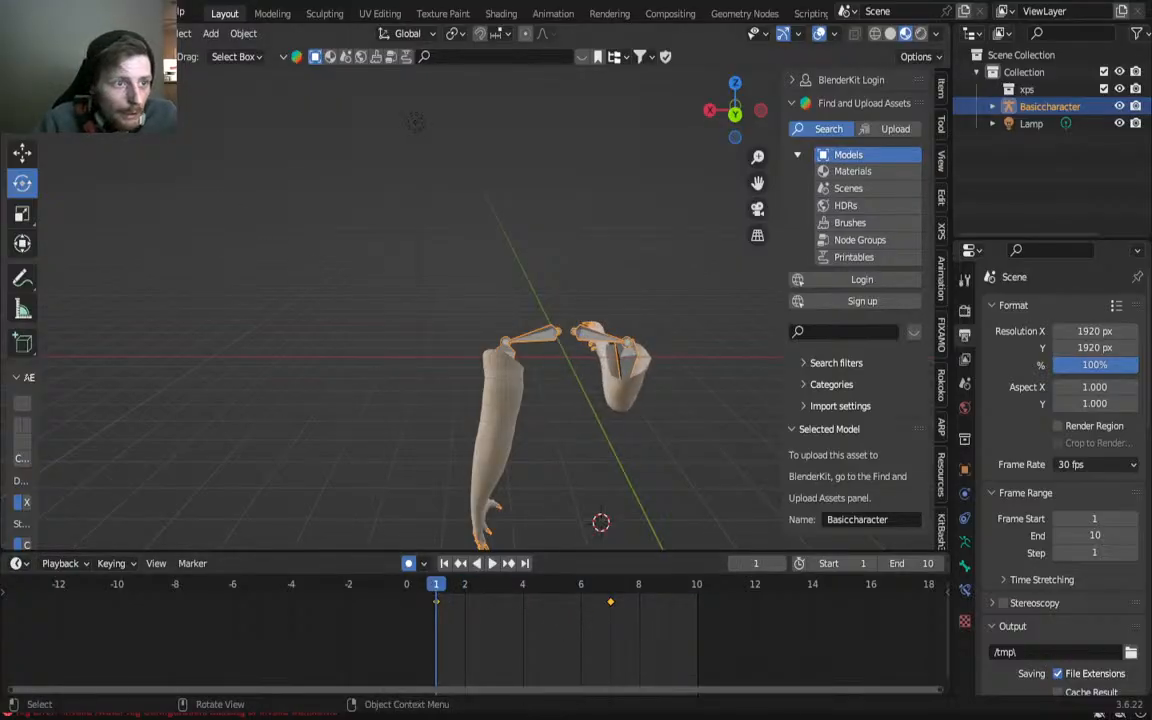
# Step: Select everything, switch the armature to Pose Mode, and bake its action over frames 1 to 10 as Pose data with Visual Keying
pyautogui.press('a')
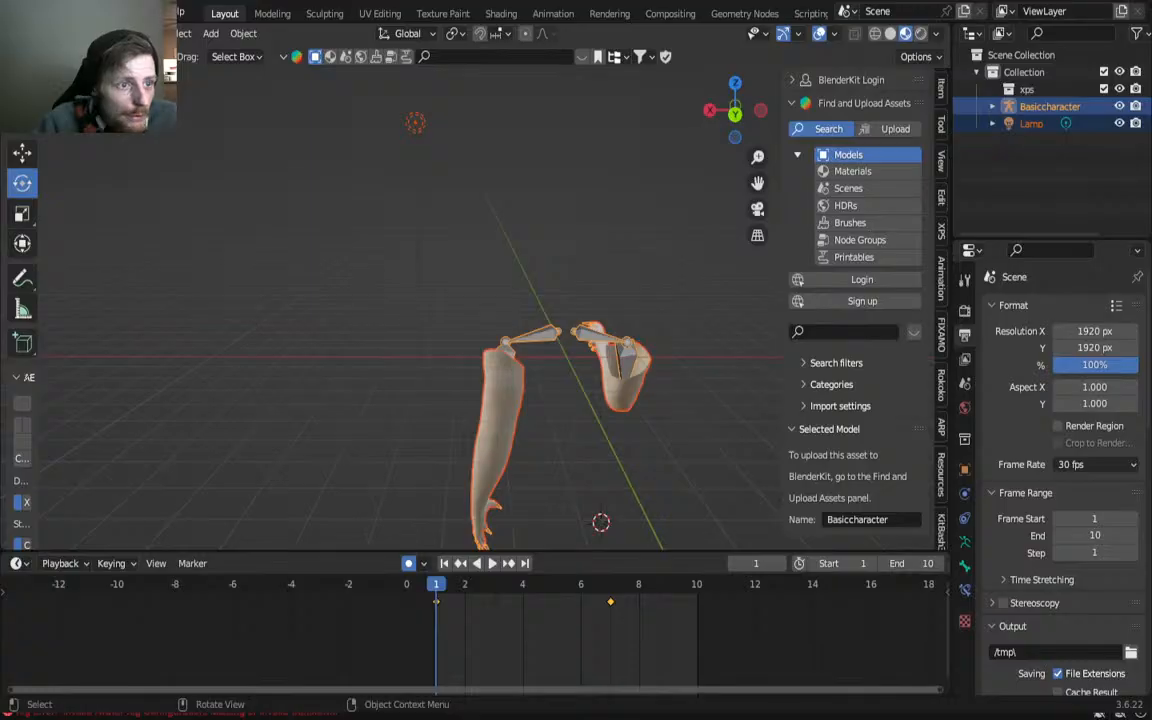
pyautogui.hotkey('ctrl', 'Tab')
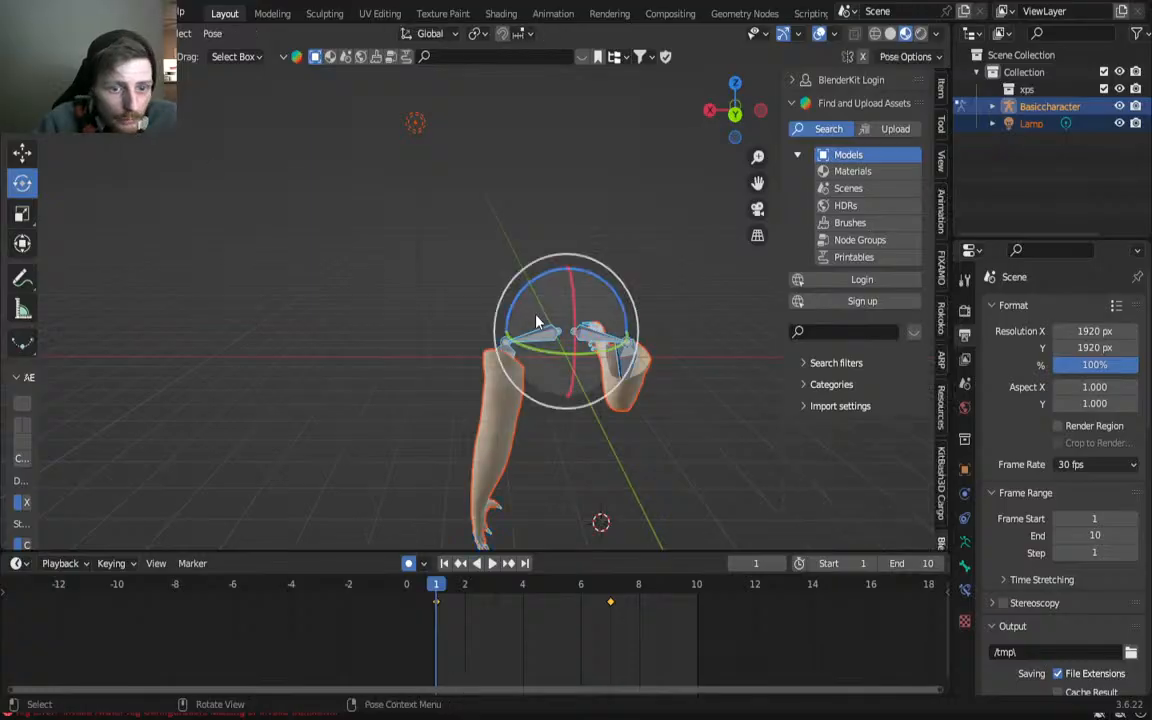
pyautogui.click(213, 36)
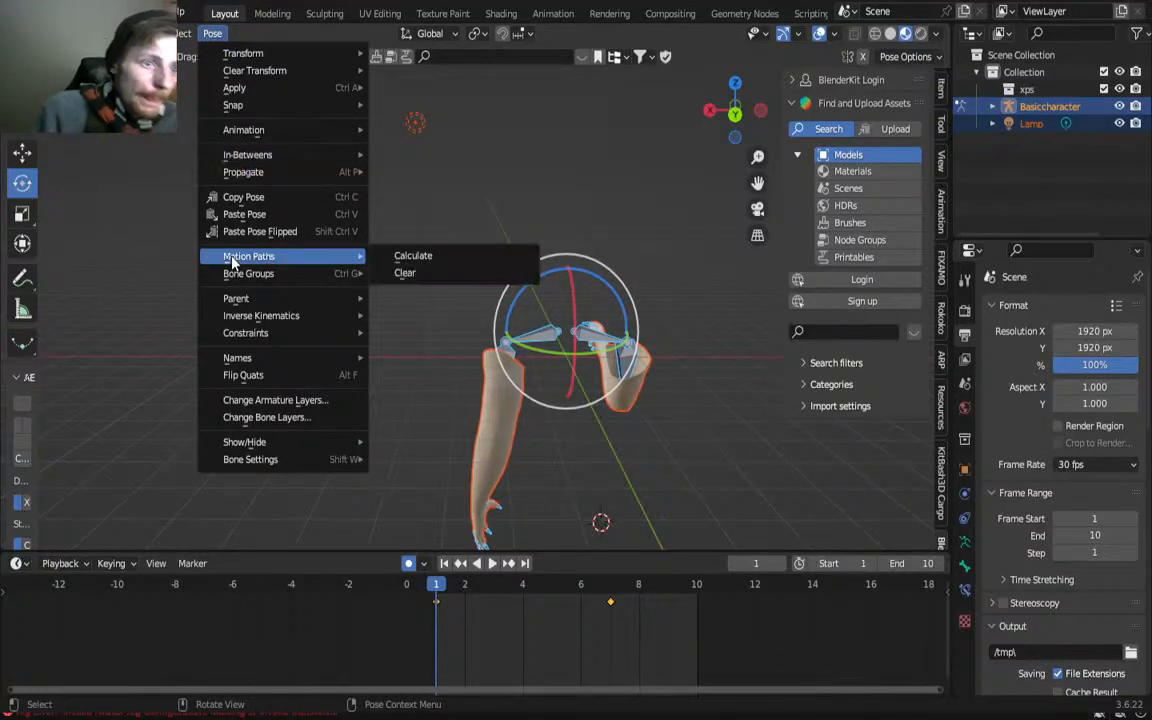
pyautogui.click(212, 33)
pyautogui.click(212, 33)
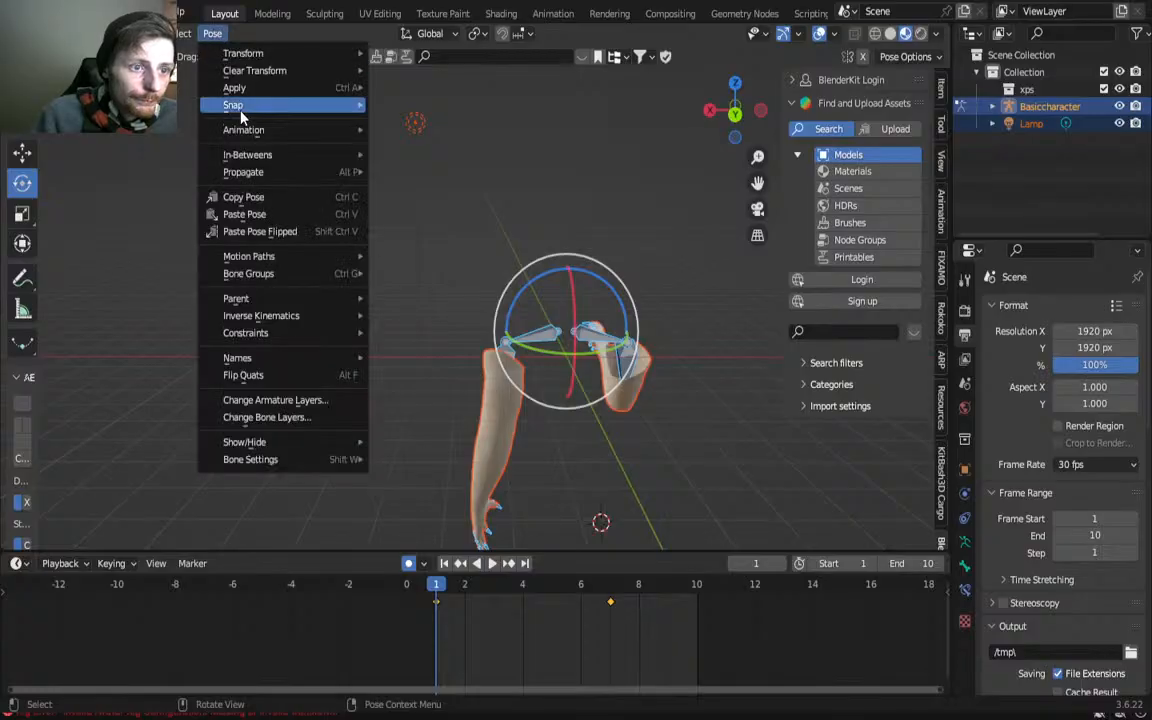
pyautogui.moveTo(269, 139)
pyautogui.click(406, 184)
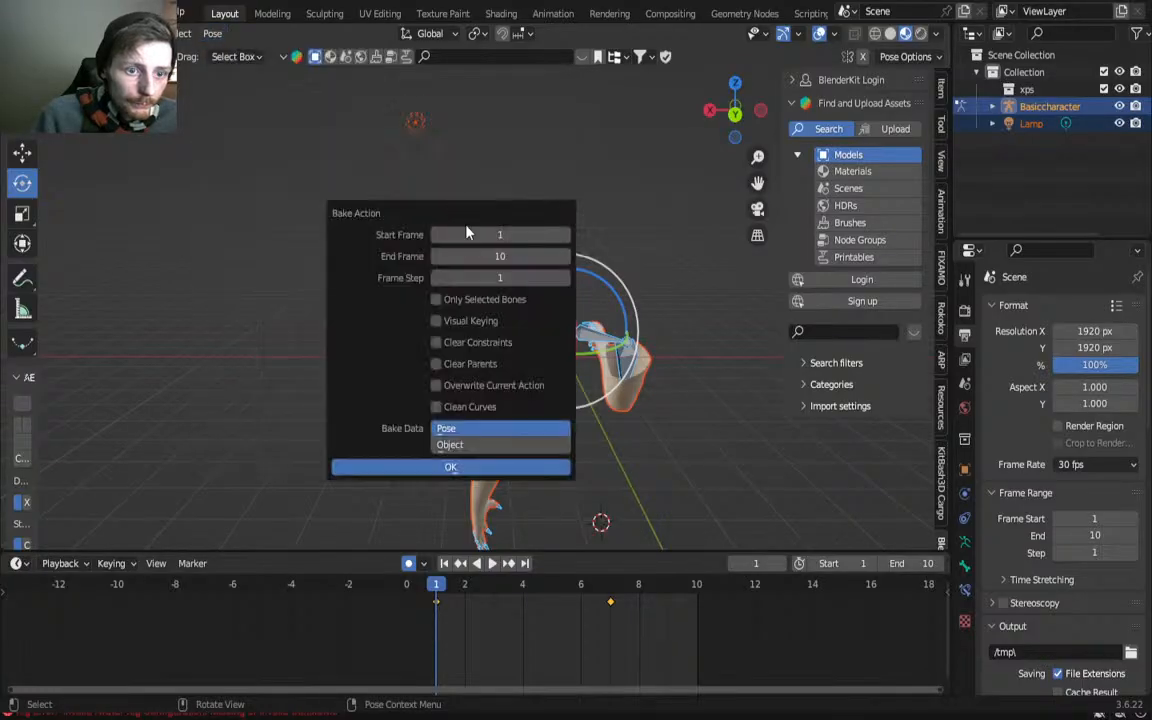
pyautogui.click(458, 326)
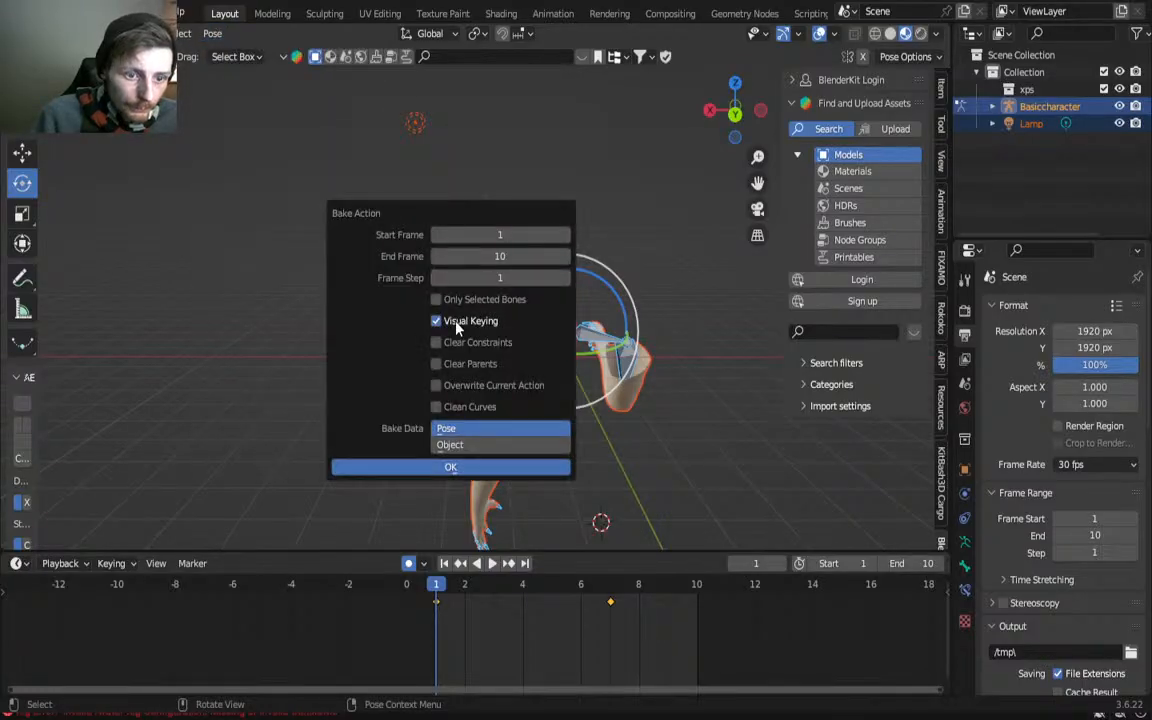
pyautogui.click(438, 467)
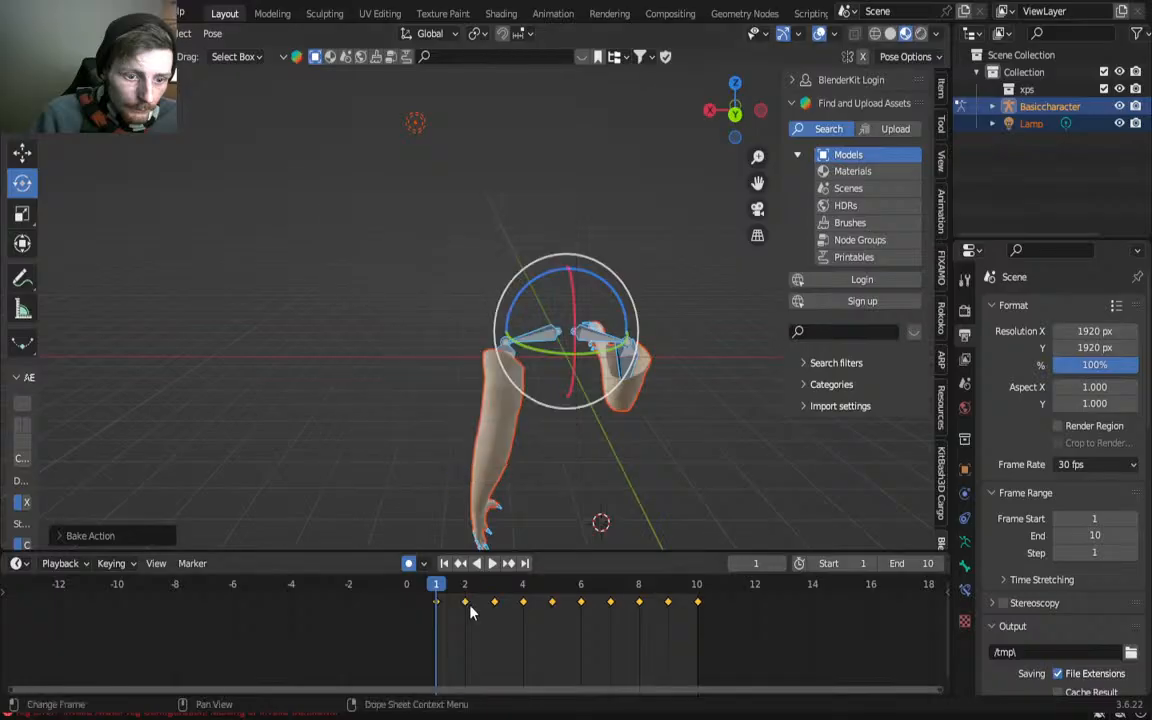
# Step: Play back the baked pose animation and return to frame 1
pyautogui.press('space')
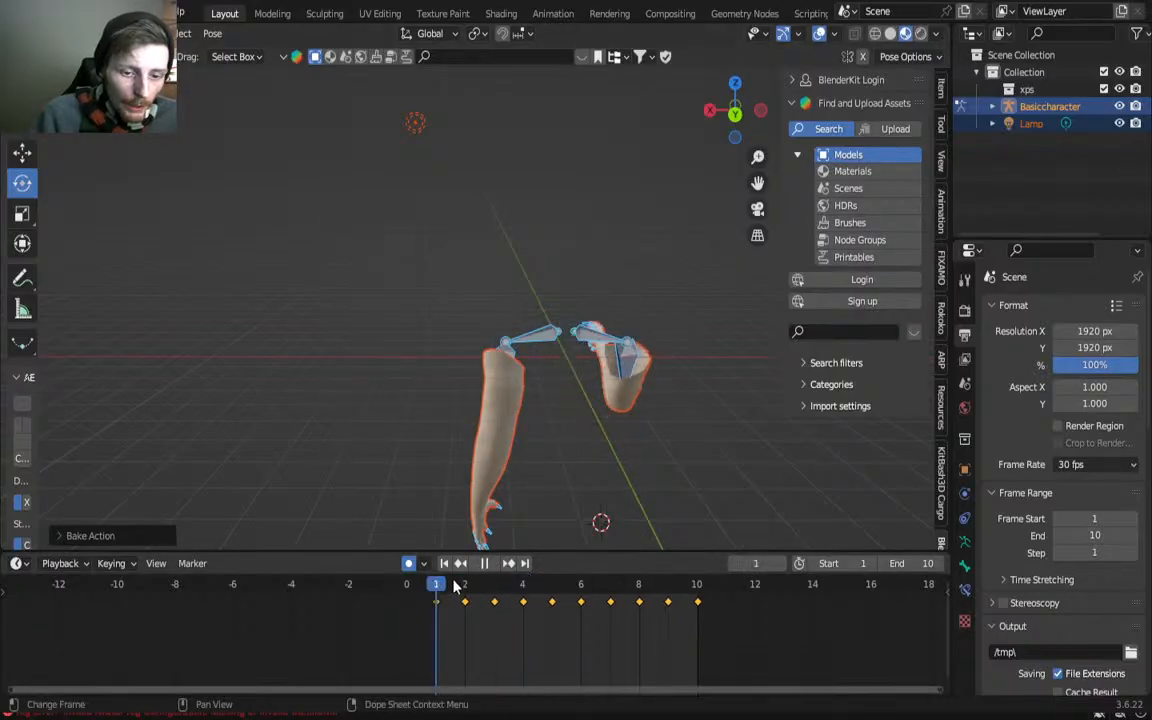
pyautogui.press('space')
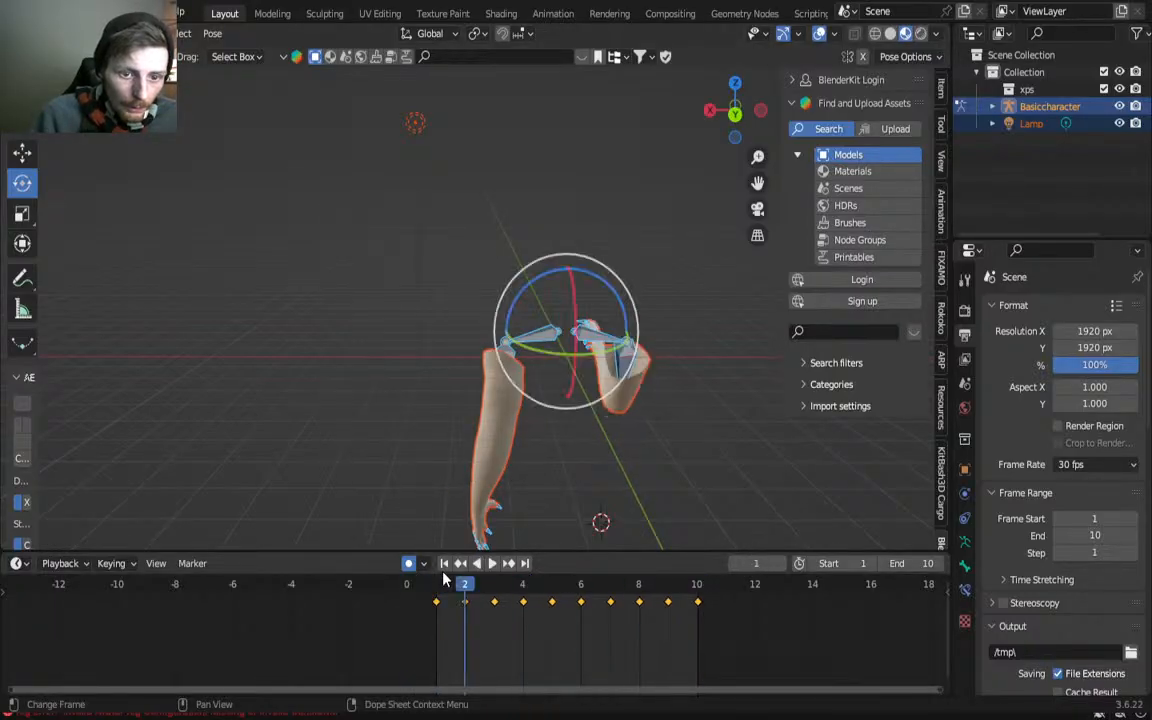
pyautogui.click(436, 584)
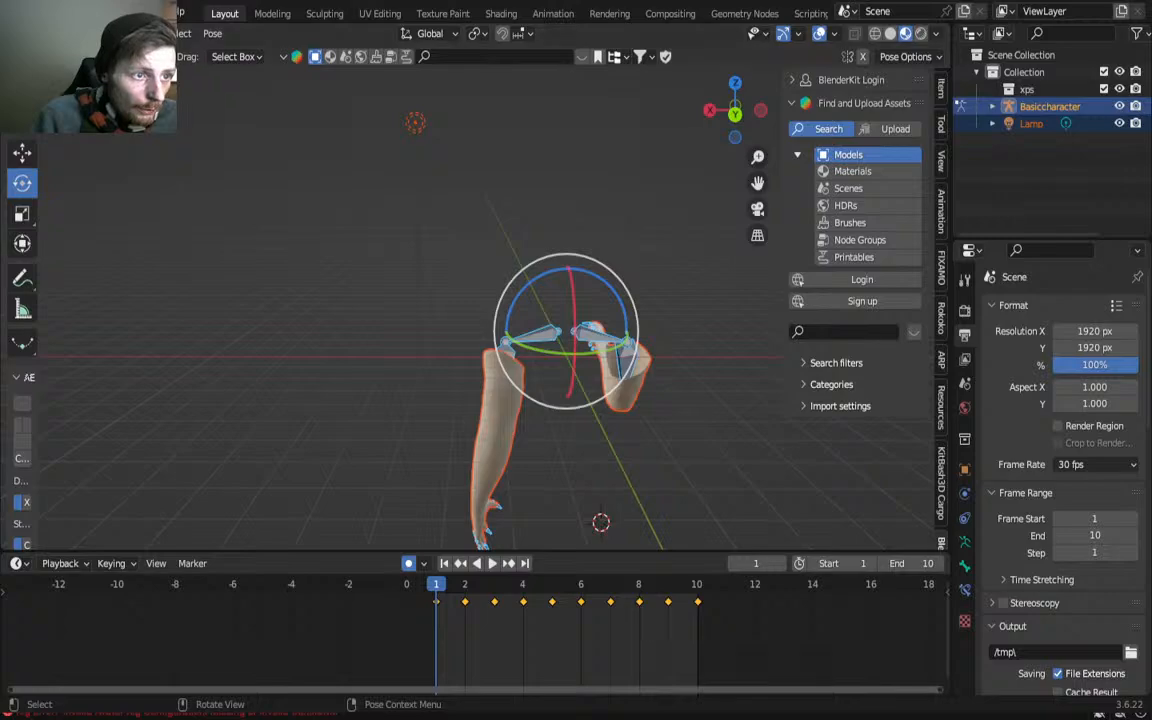
pyautogui.click(40, 11)
pyautogui.moveTo(60, 260)
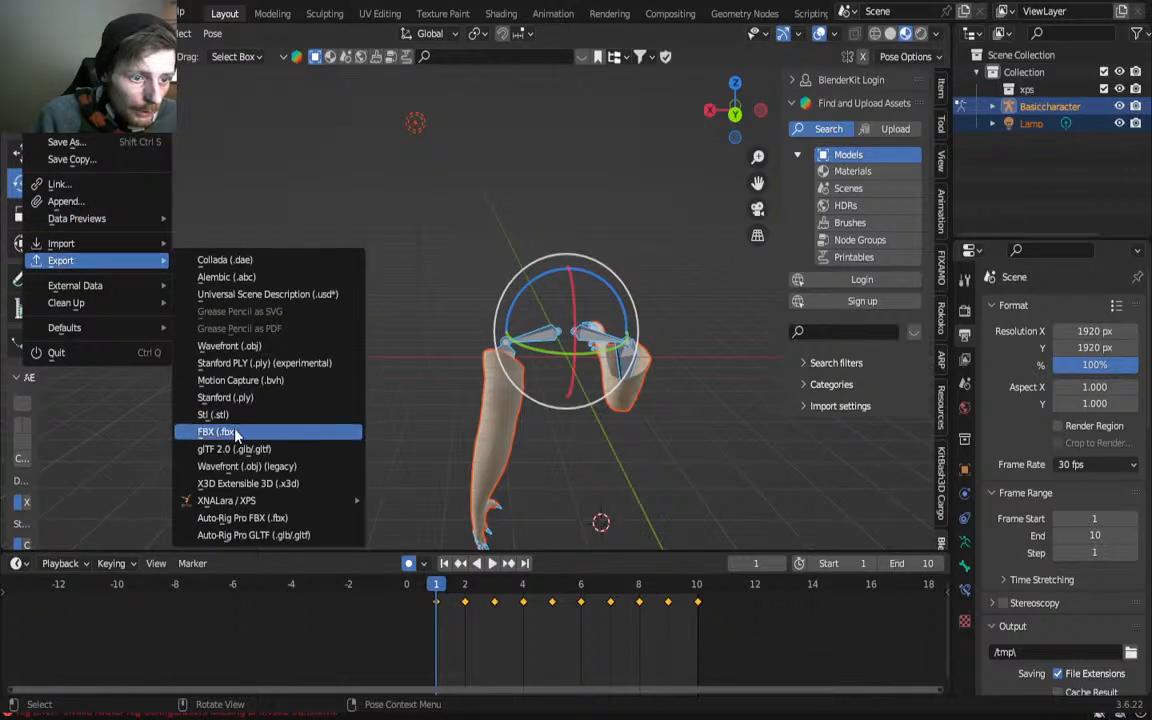
pyautogui.press('Escape')
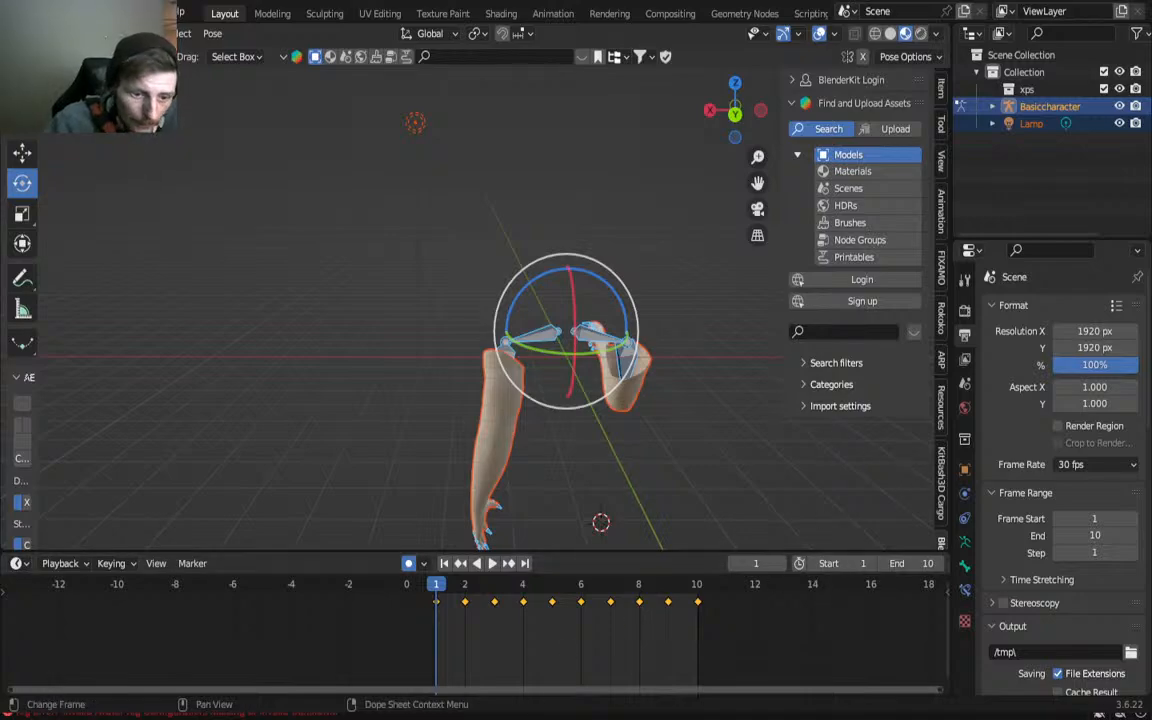
# Step: Switch to Unity, select the TEST model, inspect its preview, and play its Basiccharacter|Action animation clip
pyautogui.hotkey('alt', 'Tab')
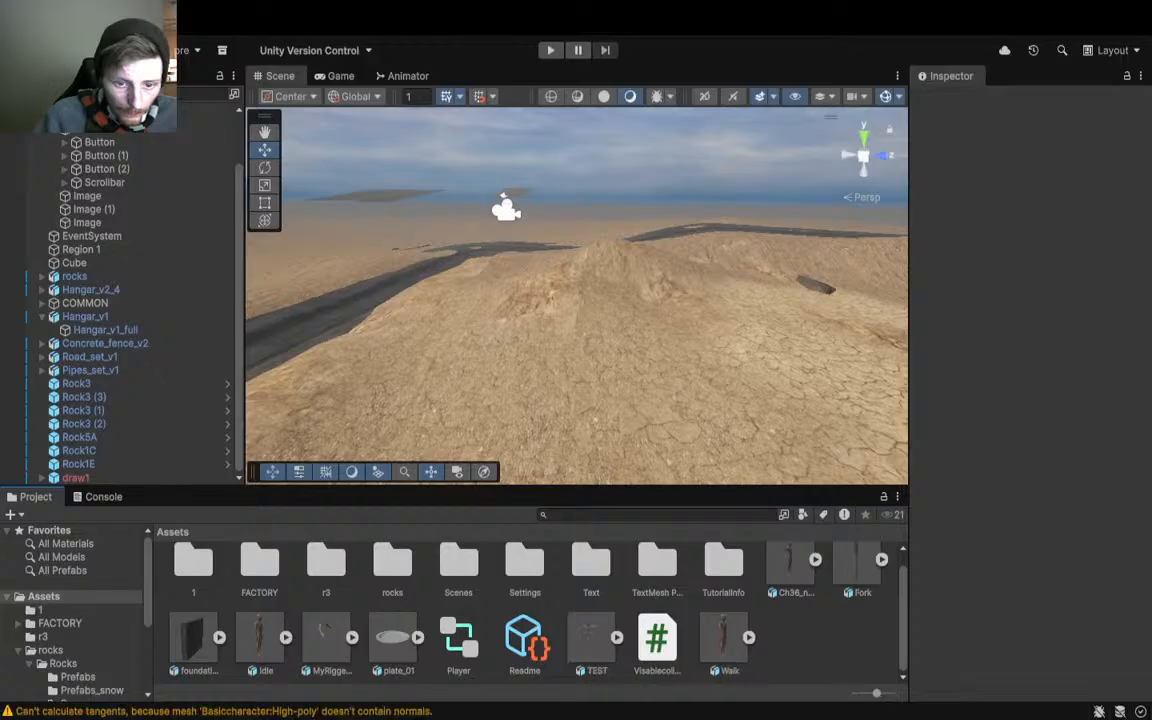
pyautogui.click(590, 632)
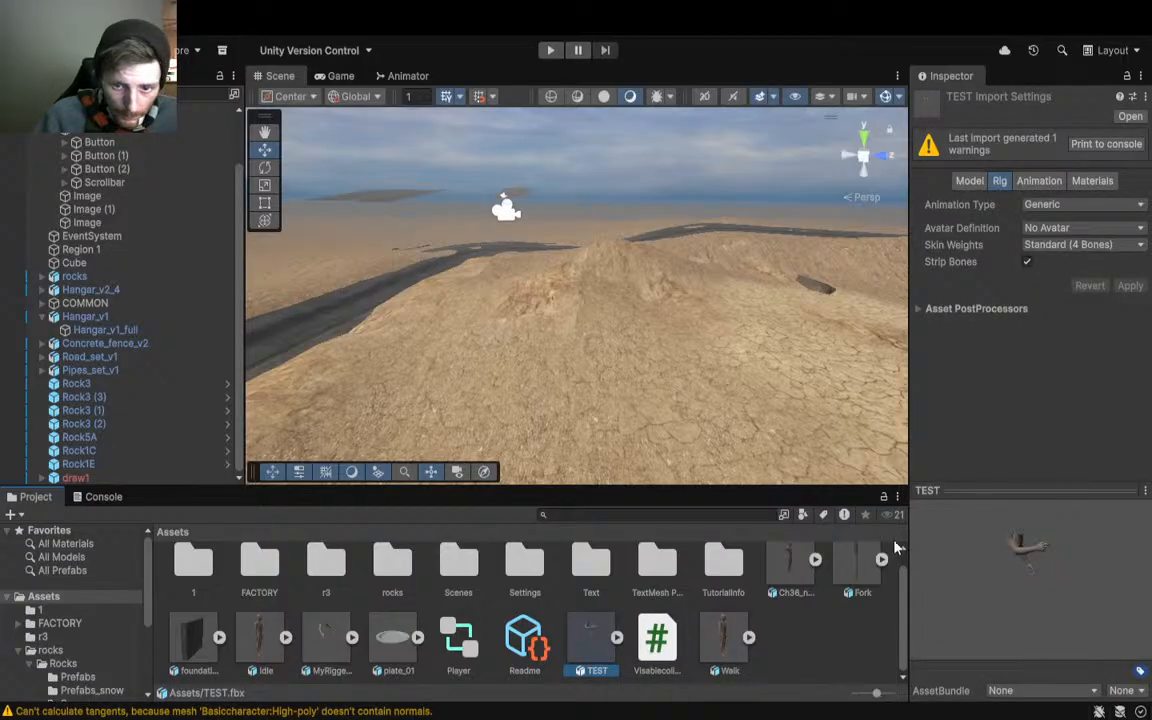
pyautogui.moveTo(1035, 624); pyautogui.dragTo(1105, 550)
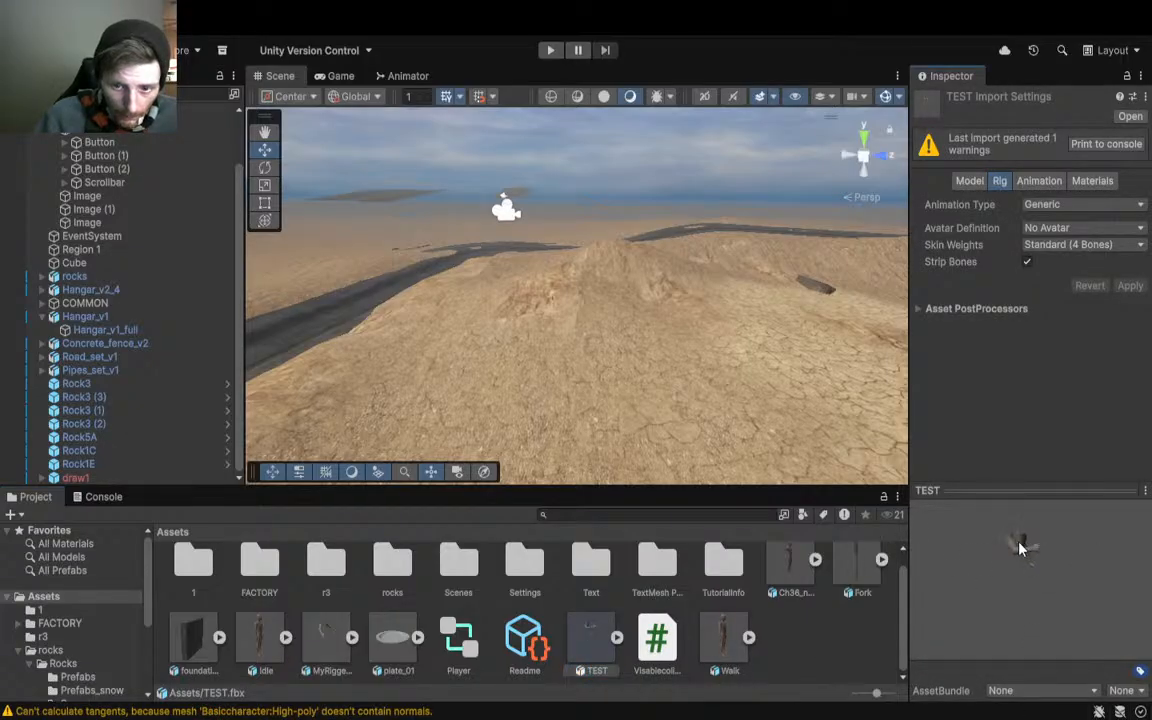
pyautogui.moveTo(1020, 547); pyautogui.dragTo(977, 545)
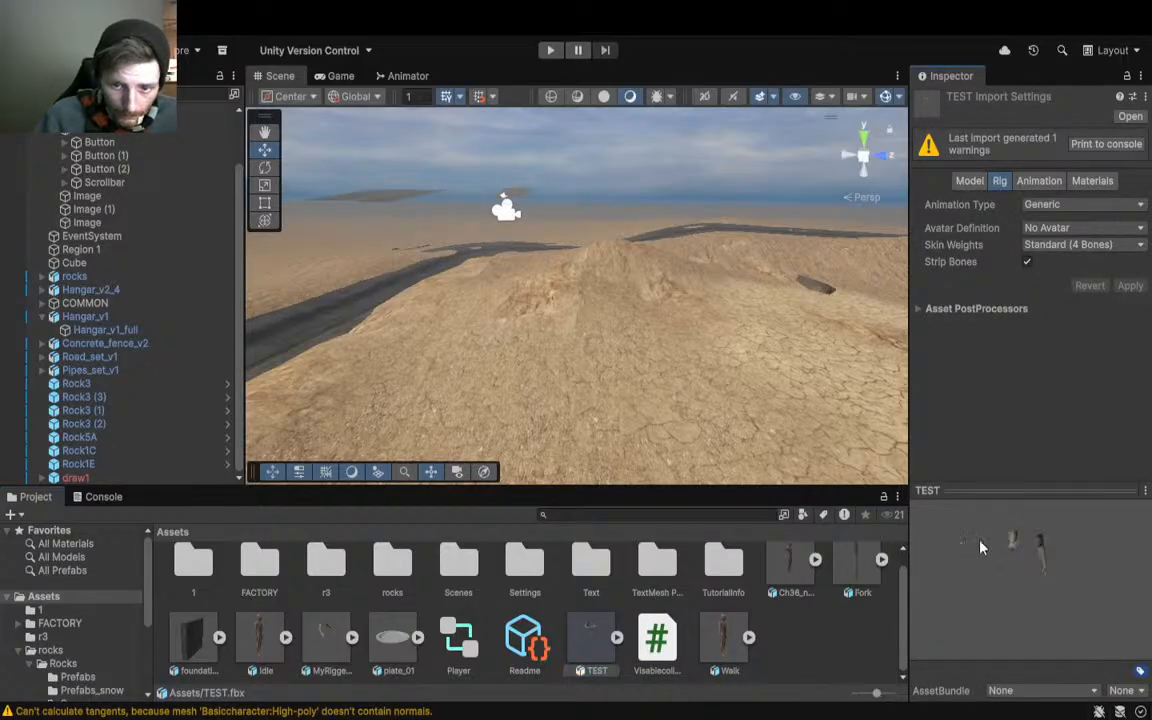
pyautogui.click(1037, 181)
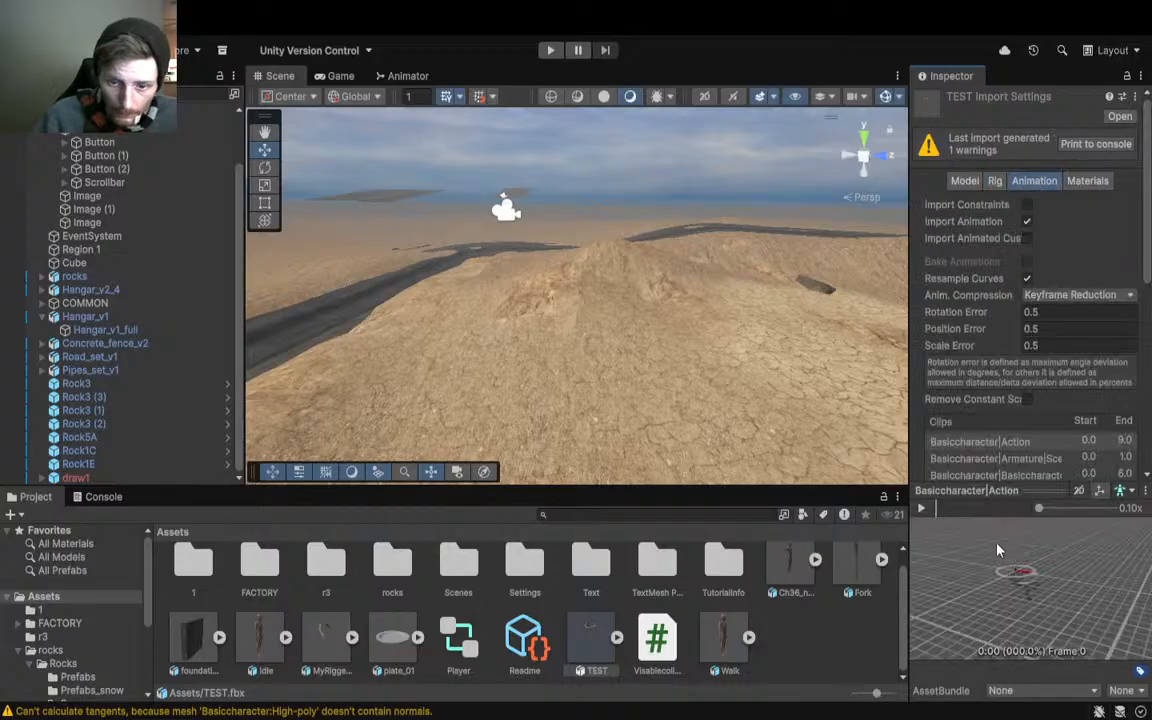
pyautogui.click(921, 508)
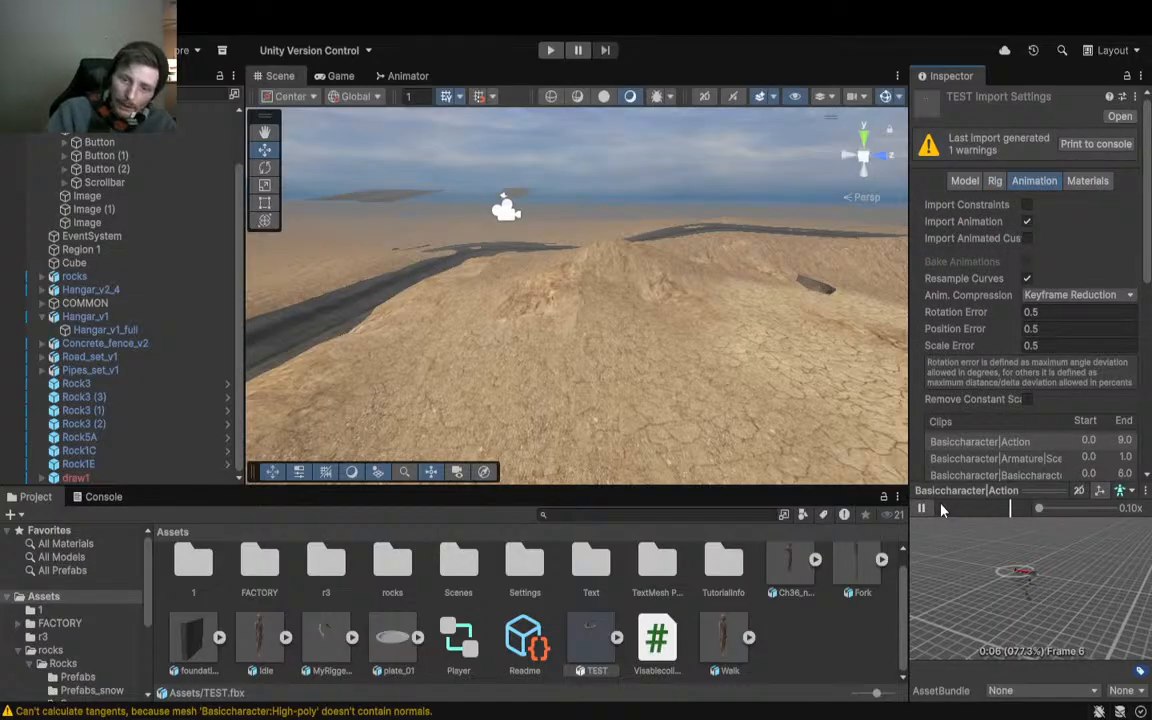
# Step: Examine the moving arms and bones of the TEST clip preview up close from several angles
pyautogui.scroll(8, 1030, 585)
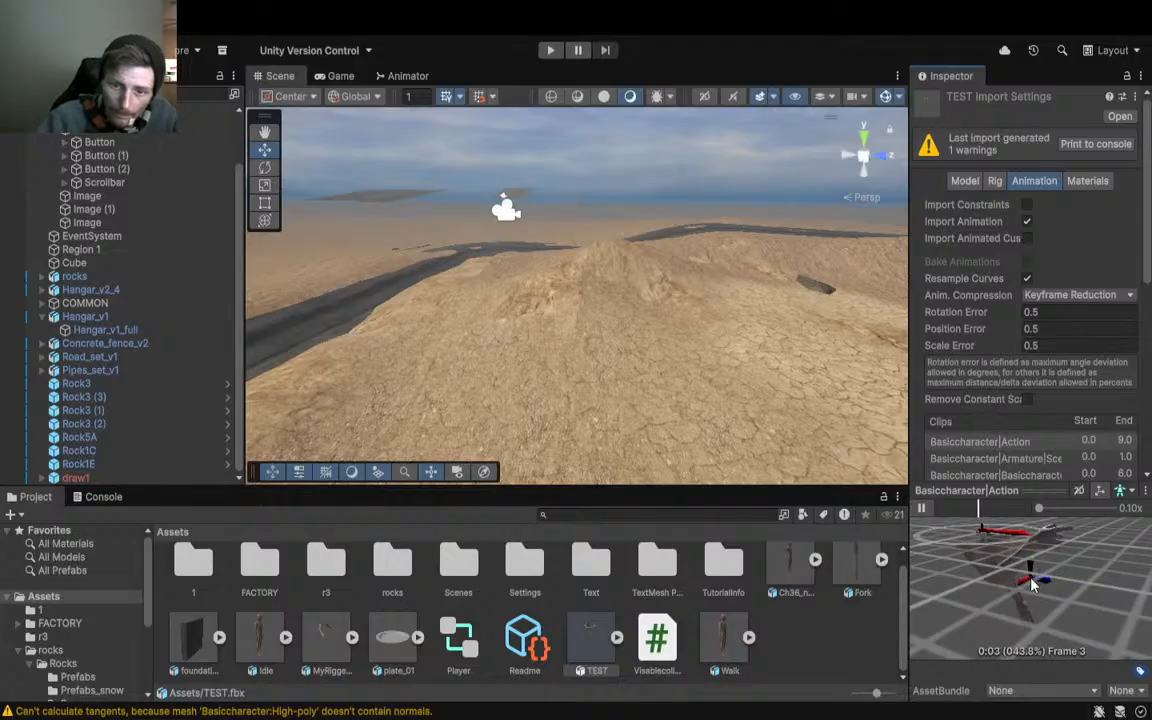
pyautogui.moveTo(1005, 576); pyautogui.dragTo(1054, 556, button='right')
pyautogui.moveTo(1054, 556); pyautogui.dragTo(1023, 540, button='middle')
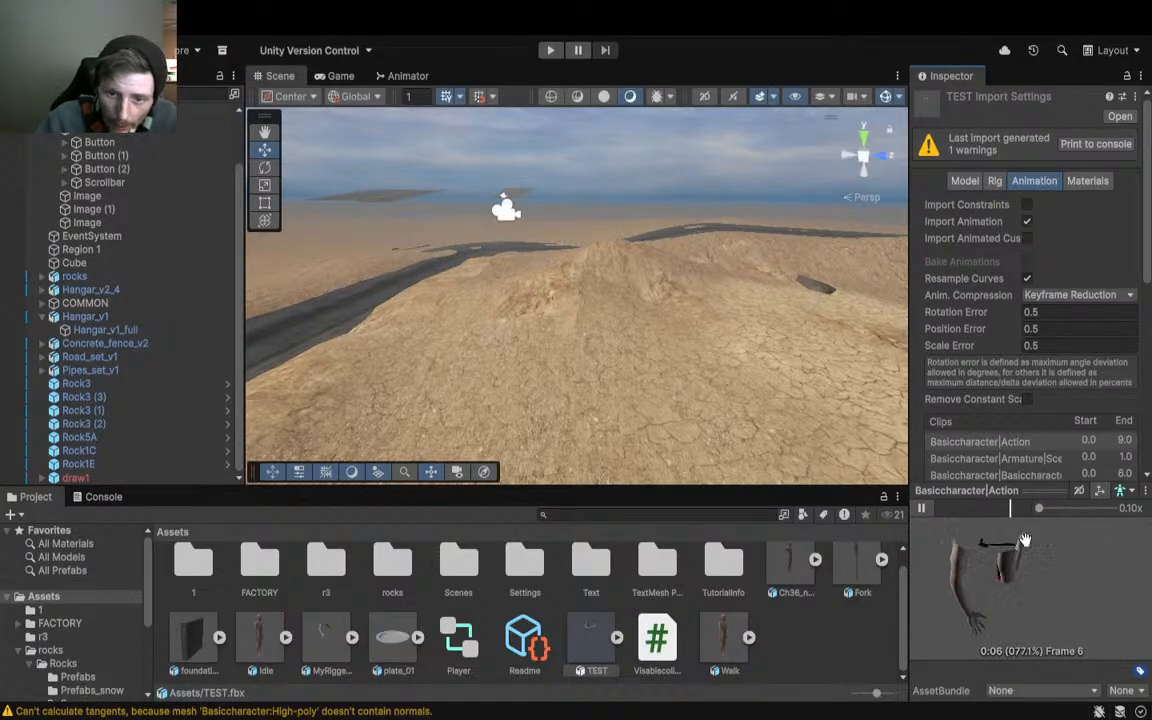
pyautogui.moveTo(1023, 540); pyautogui.dragTo(1067, 565, button='right')
pyautogui.scroll(3, 1054, 565)
pyautogui.moveTo(1100, 564); pyautogui.dragTo(1003, 568, button='middle')
pyautogui.moveTo(1003, 568); pyautogui.dragTo(1023, 583, button='right')
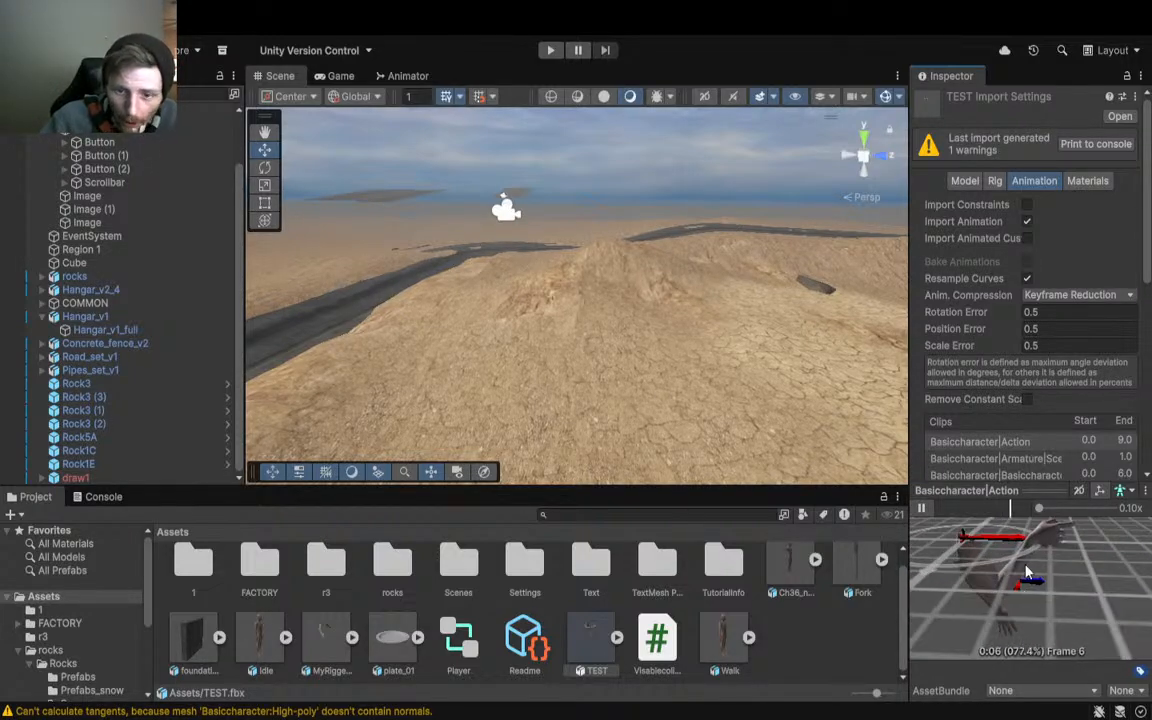
# Step: Set the clip preview speed to 0.90x, stop its playback, and select the Walk model asset
pyautogui.moveTo(1038, 510); pyautogui.dragTo(1072, 510)
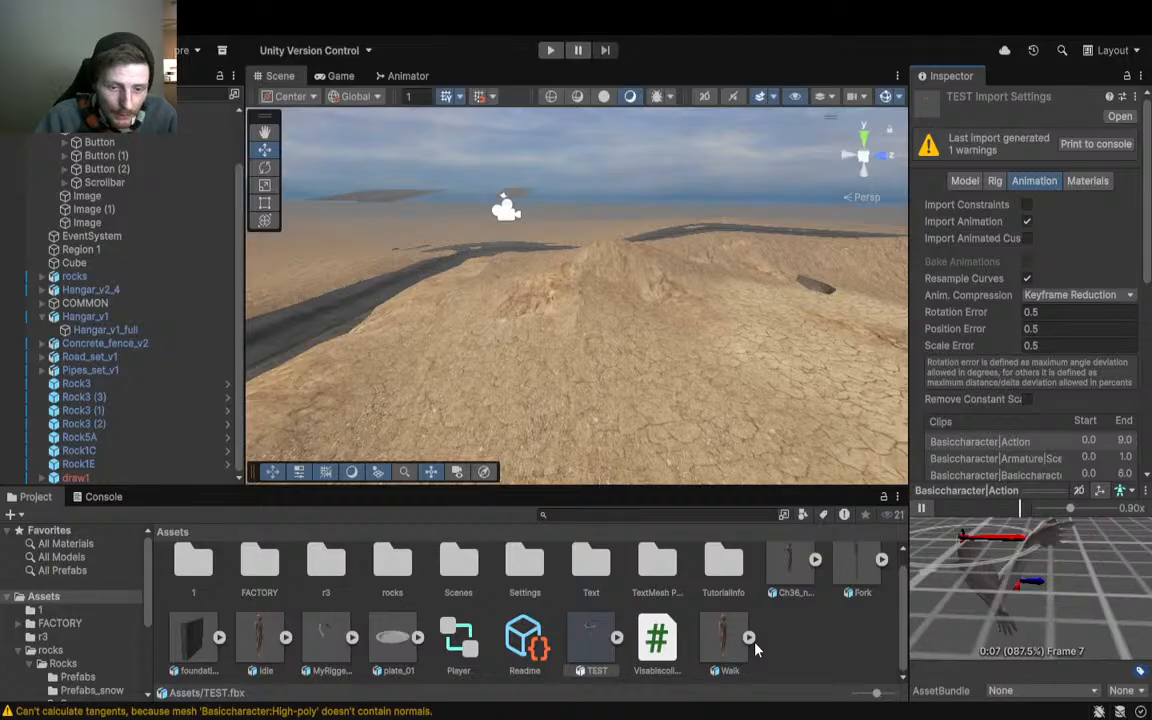
pyautogui.click(921, 508)
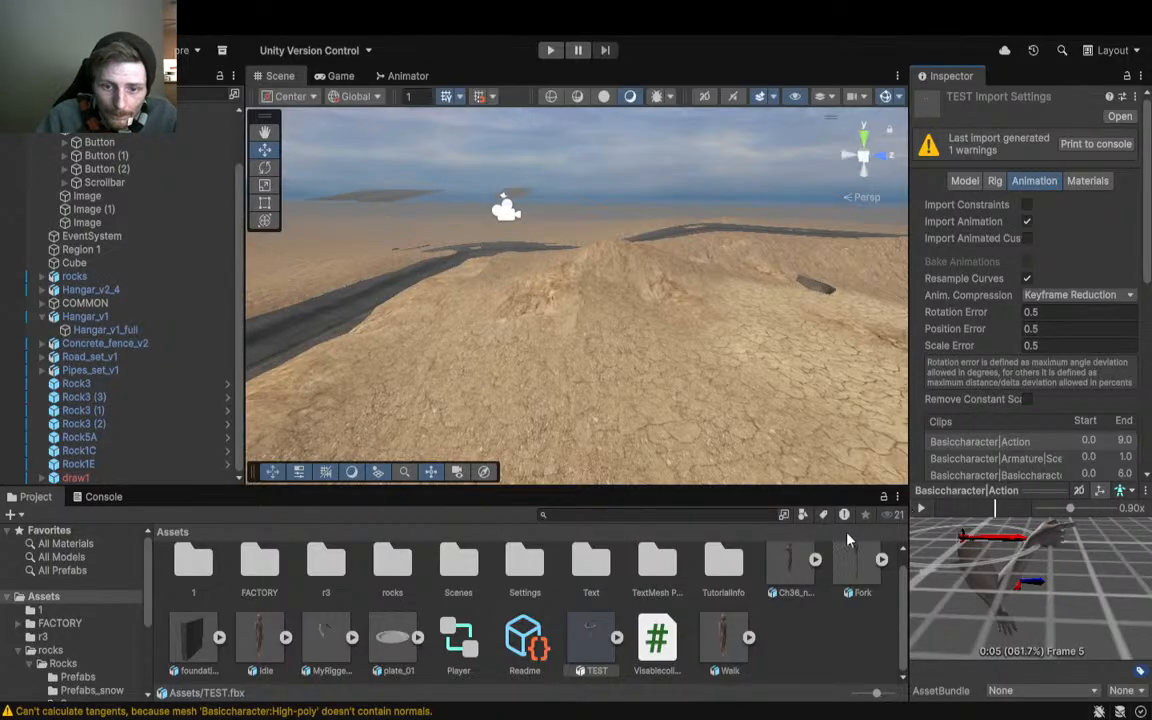
pyautogui.click(586, 638)
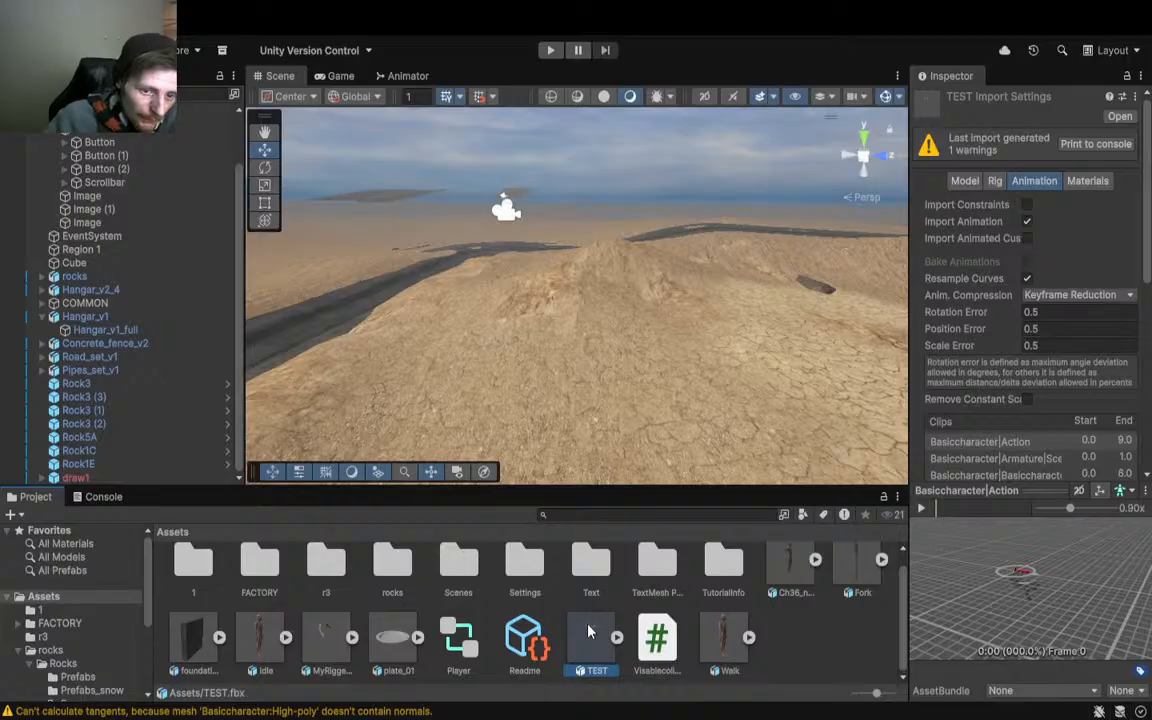
pyautogui.press('Down')
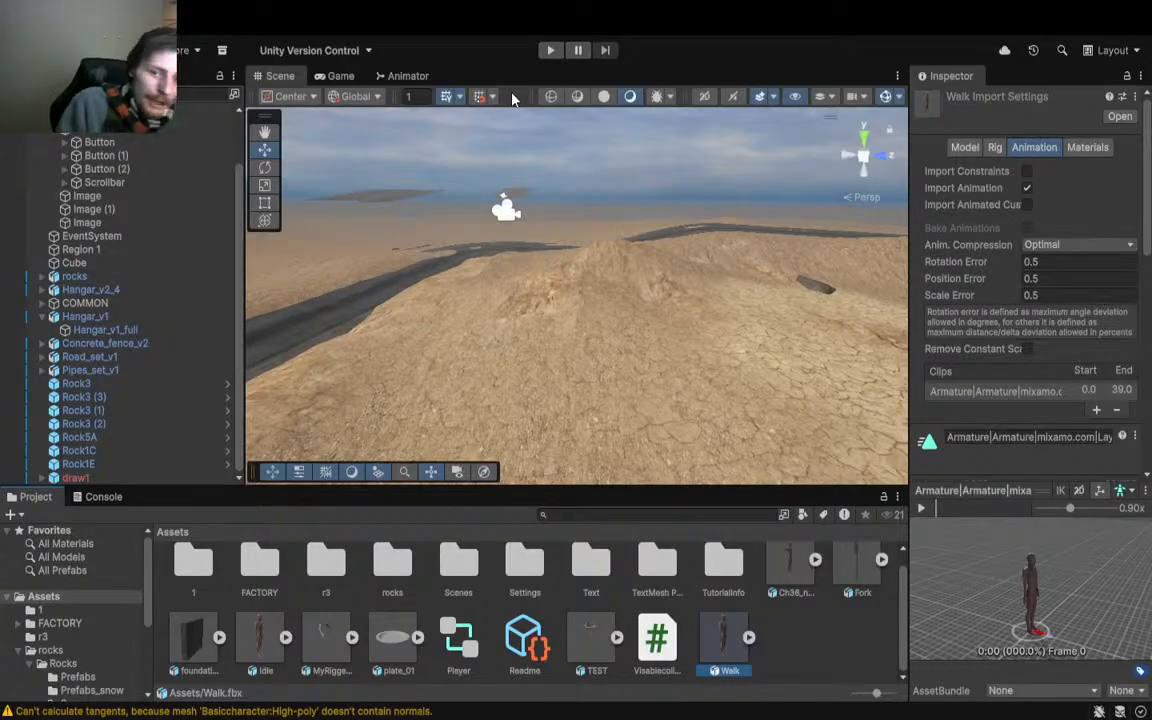
# Step: Run the game in the editor and pick up the cube near the player
pyautogui.click(550, 50)
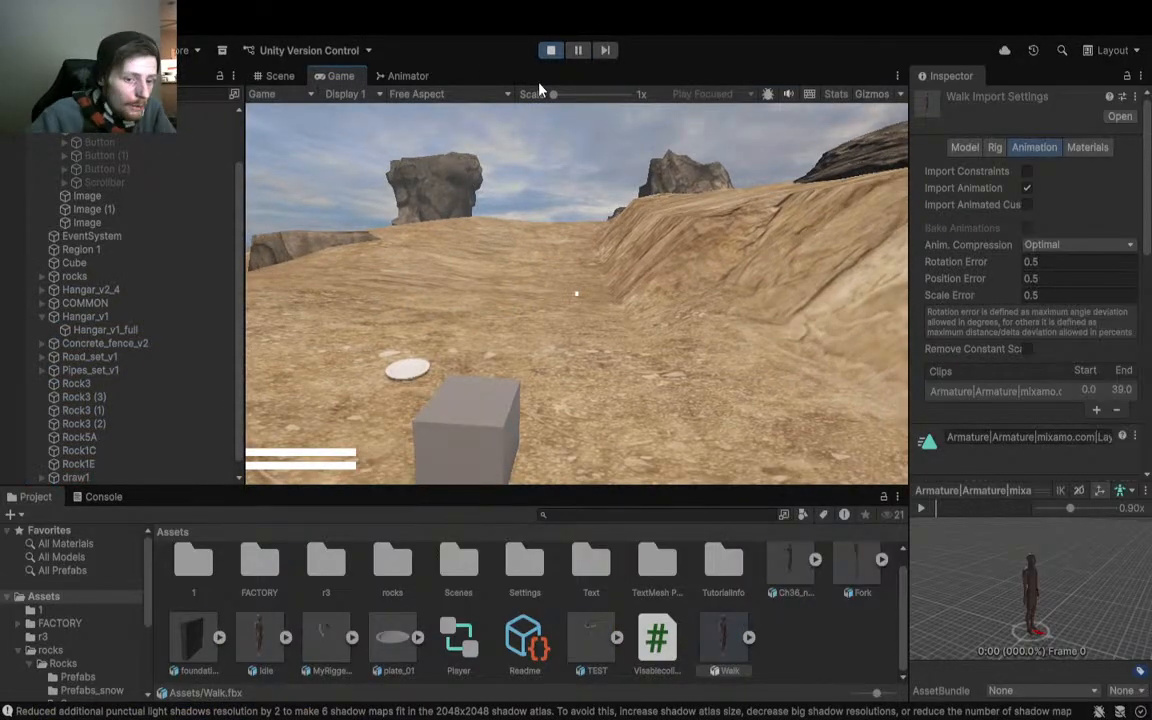
pyautogui.click(550, 150)
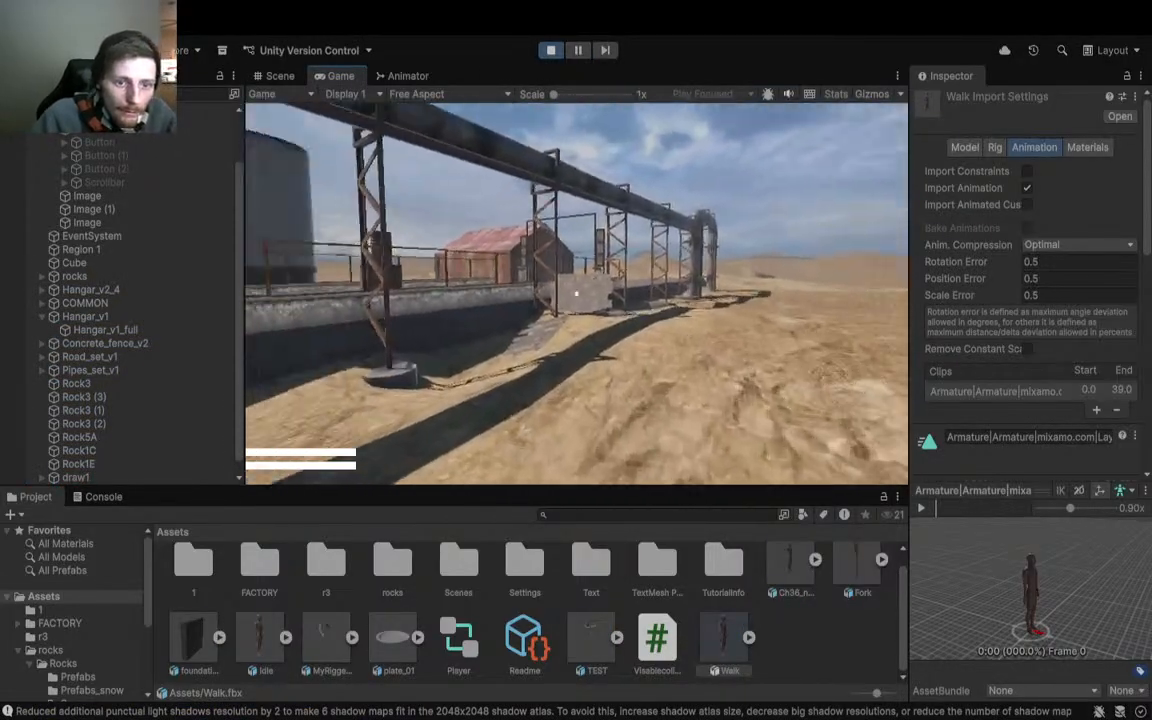
pyautogui.press('w')
pyautogui.press('e')
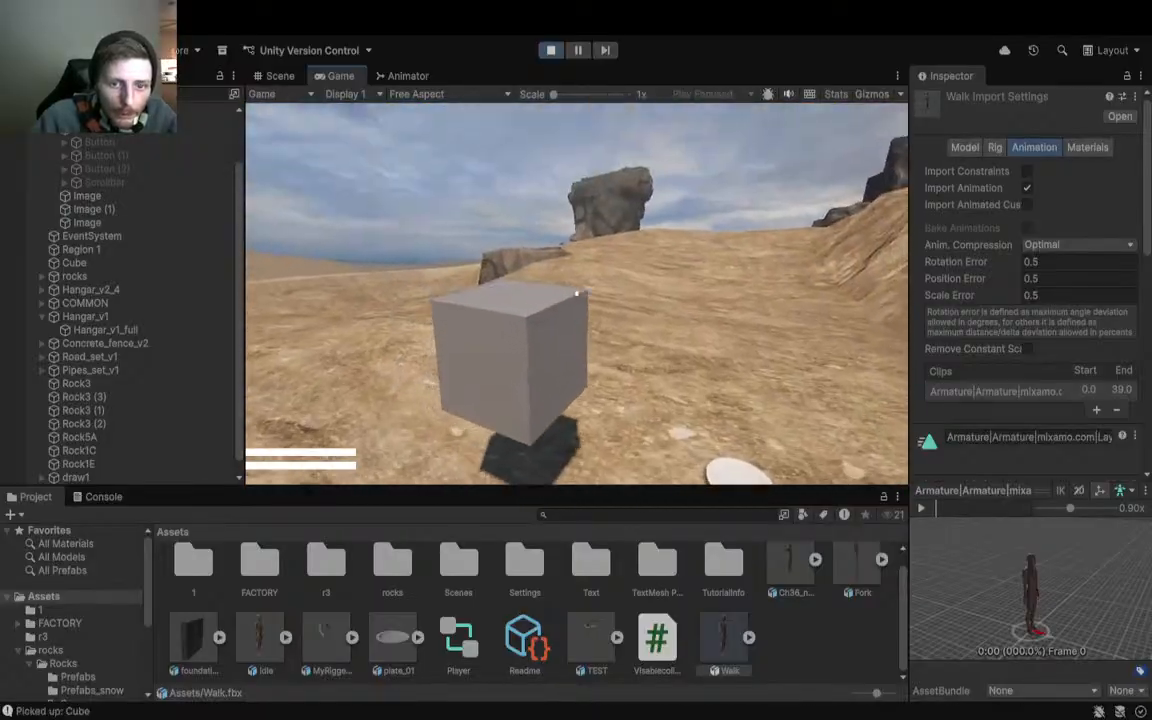
# Step: Test releasing the cube, picking up the white plate, and adding both objects to the inventory
pyautogui.press('e')
pyautogui.press('e')
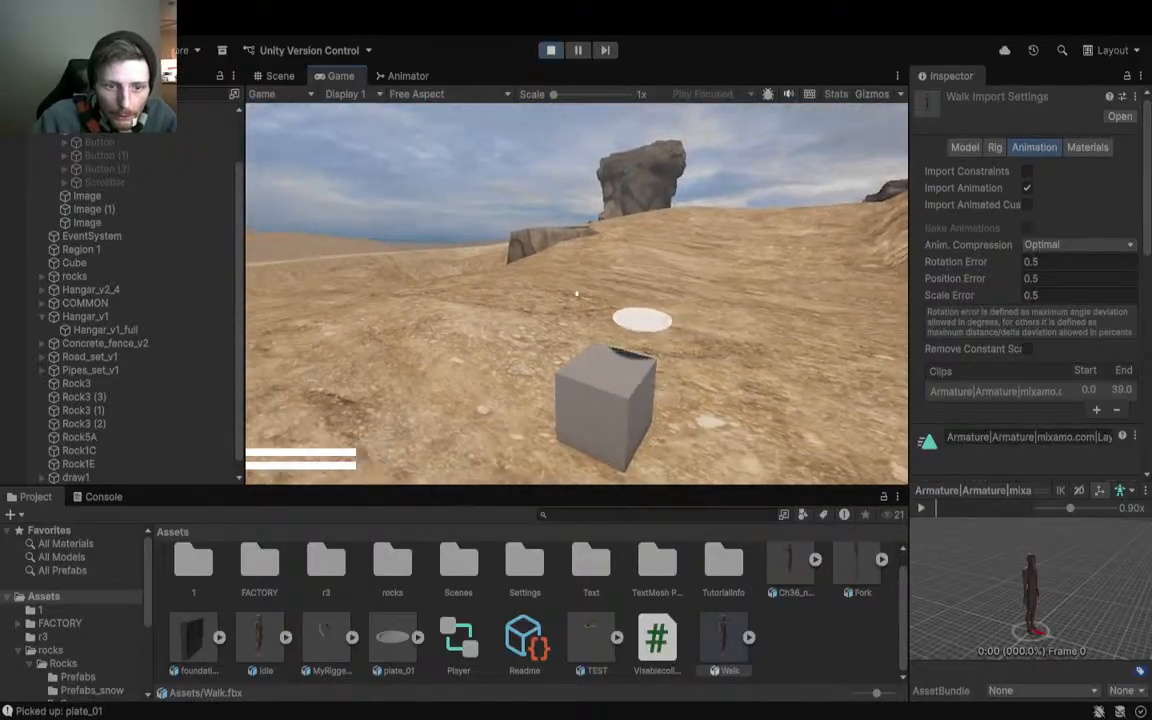
pyautogui.press('e')
pyautogui.press('f')
pyautogui.press('f')
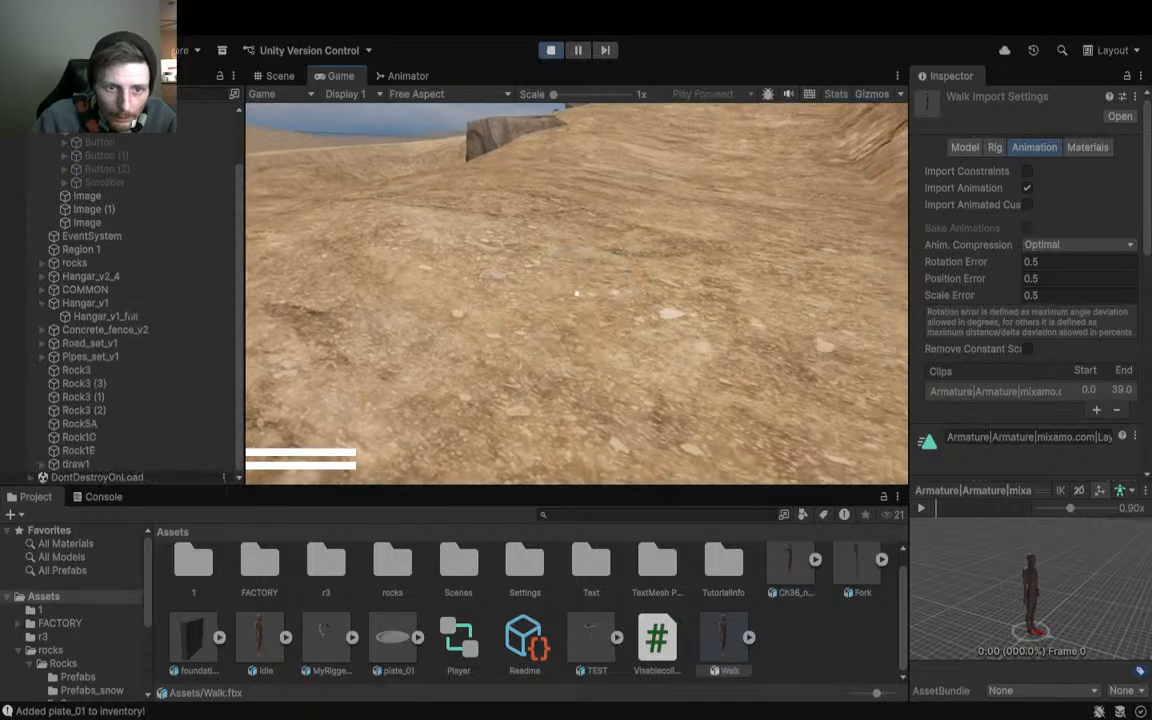
# Step: Explore the running game level on foot, past the pipe structure, concrete road and hangars to the open desert
pyautogui.press('w')
pyautogui.press('w')
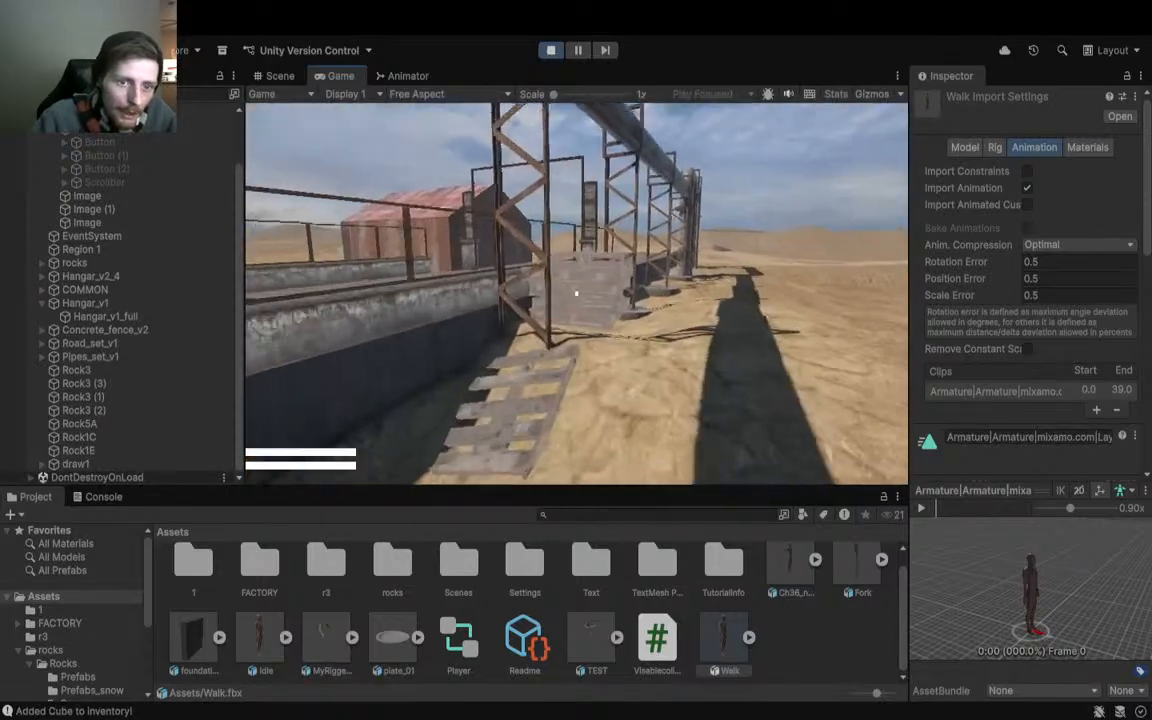
pyautogui.press('w')
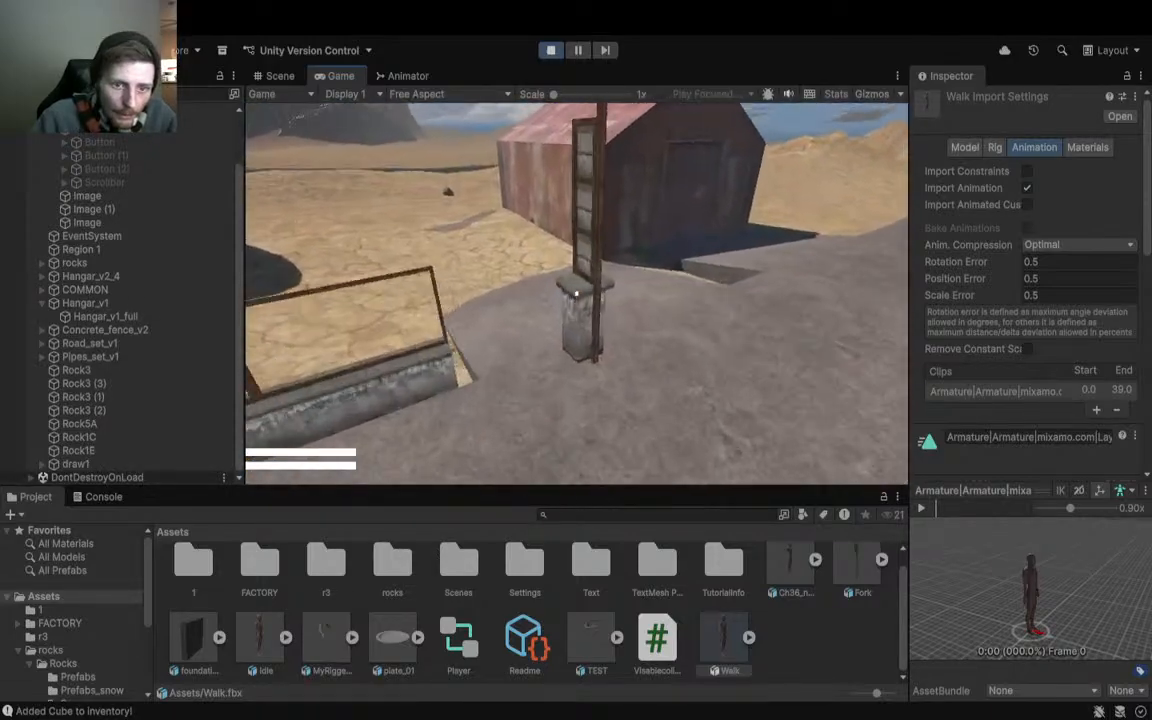
pyautogui.press('w')
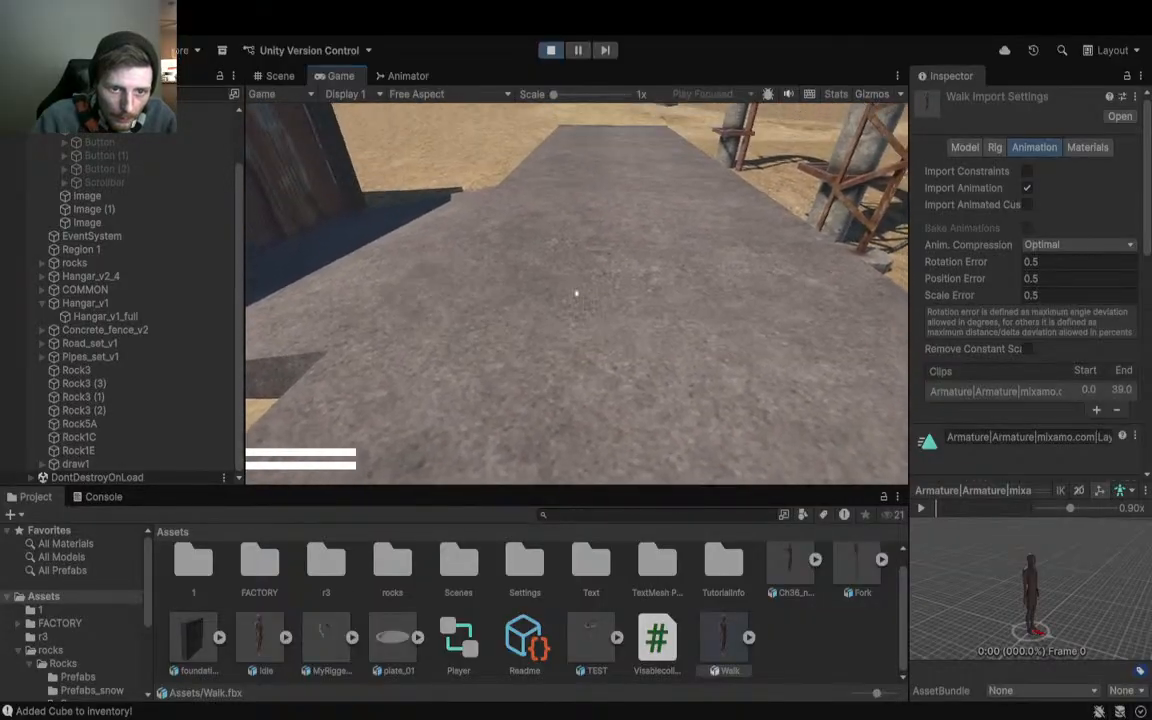
pyautogui.press('w')
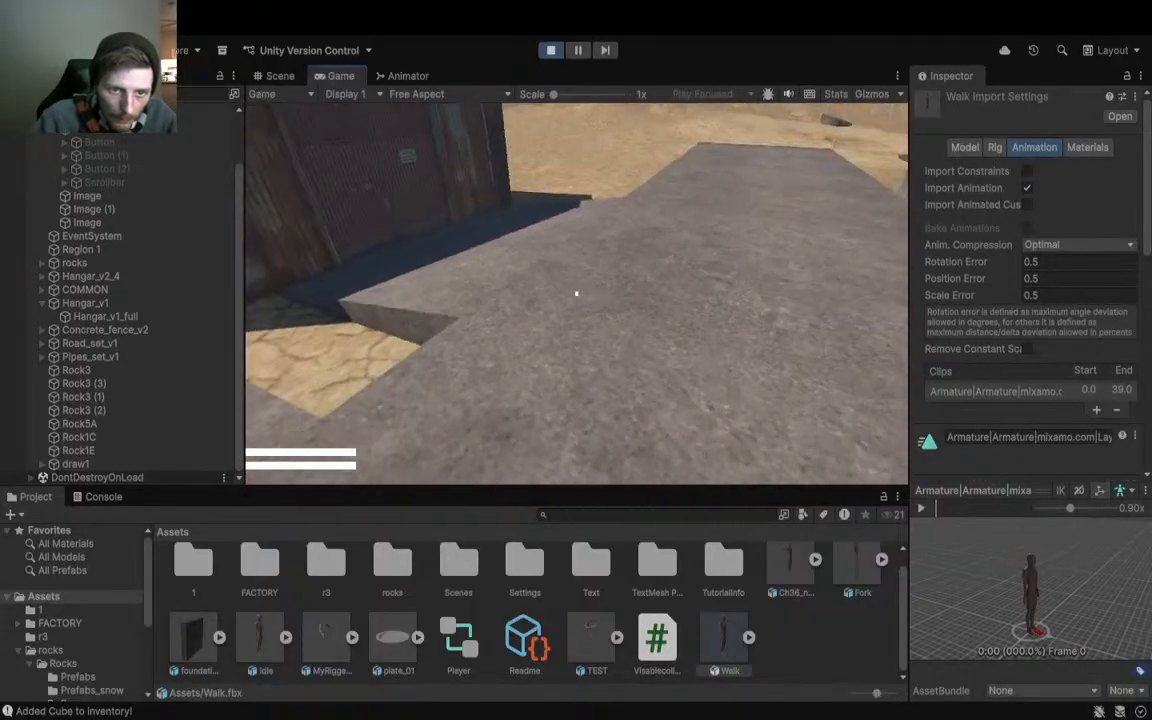
pyautogui.press('w')
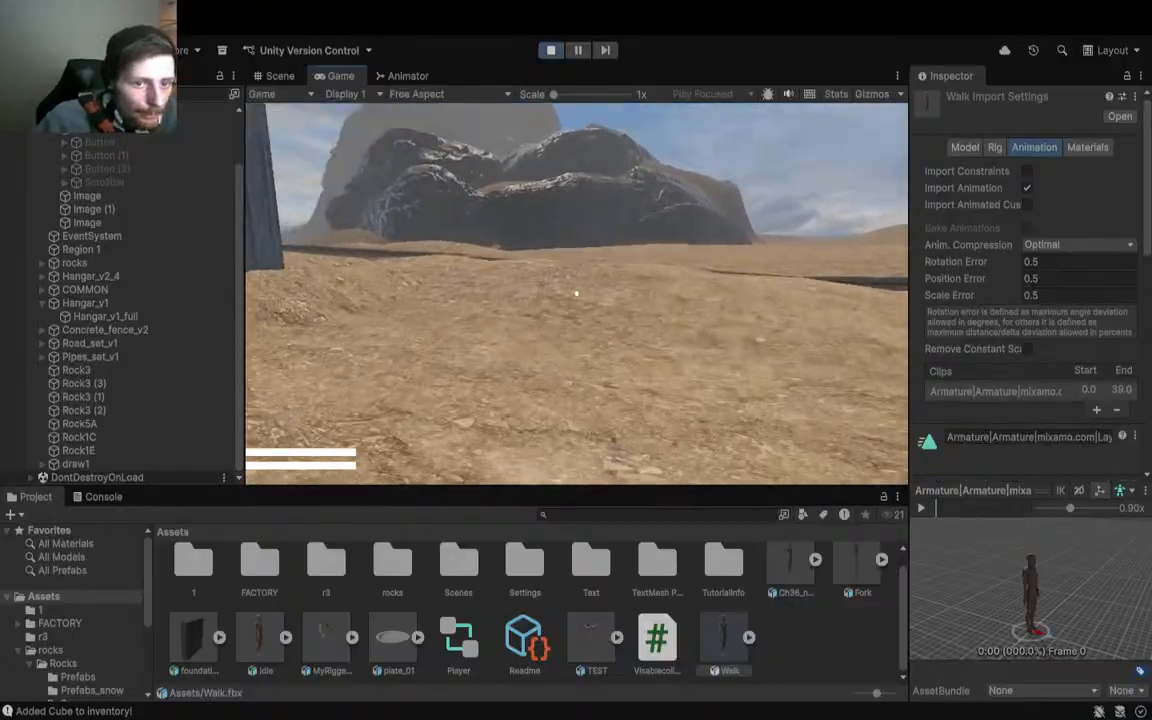
pyautogui.press('w')
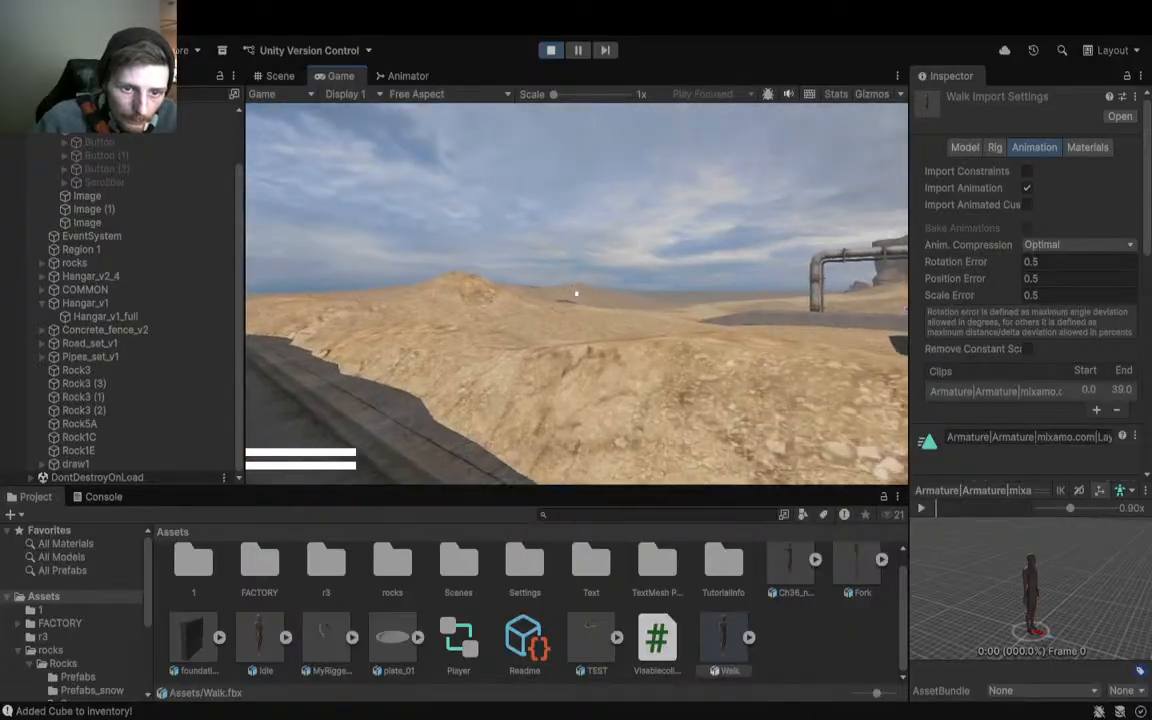
# Step: Test the inventory screen's scrollbar in the running game, close the inventory and stop play mode
pyautogui.press('i')
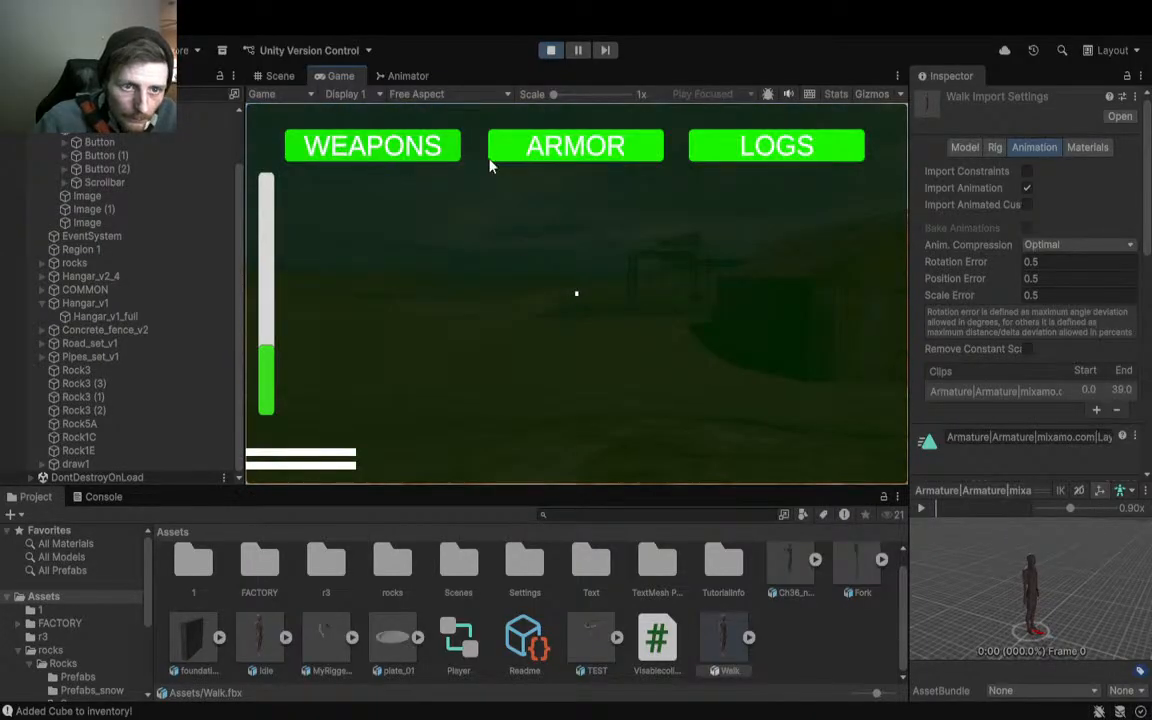
pyautogui.moveTo(265, 375); pyautogui.dragTo(267, 345)
pyautogui.click(341, 328)
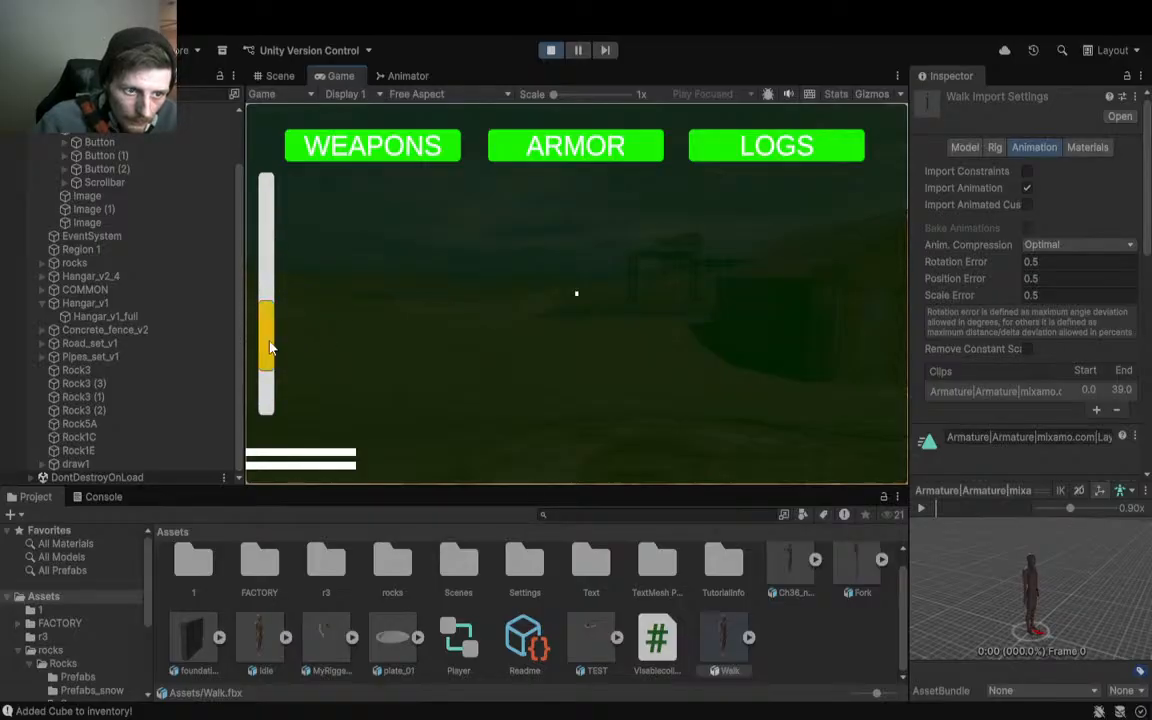
pyautogui.press('Tab')
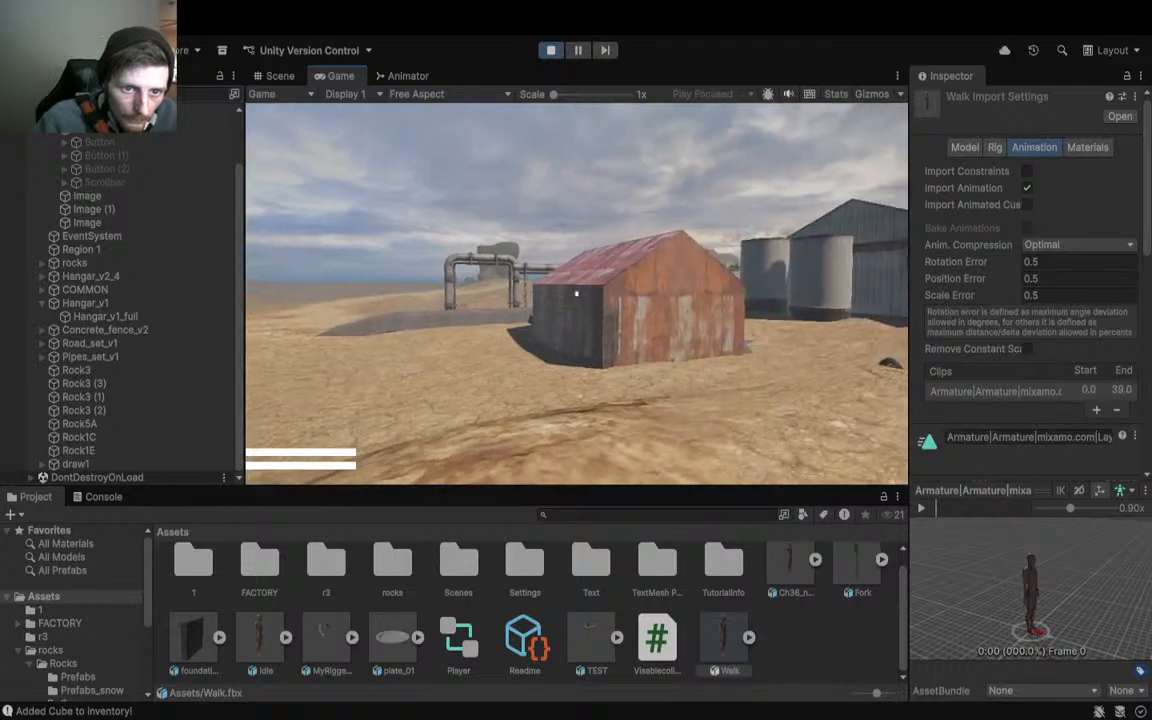
pyautogui.press('Escape')
pyautogui.click(551, 50)
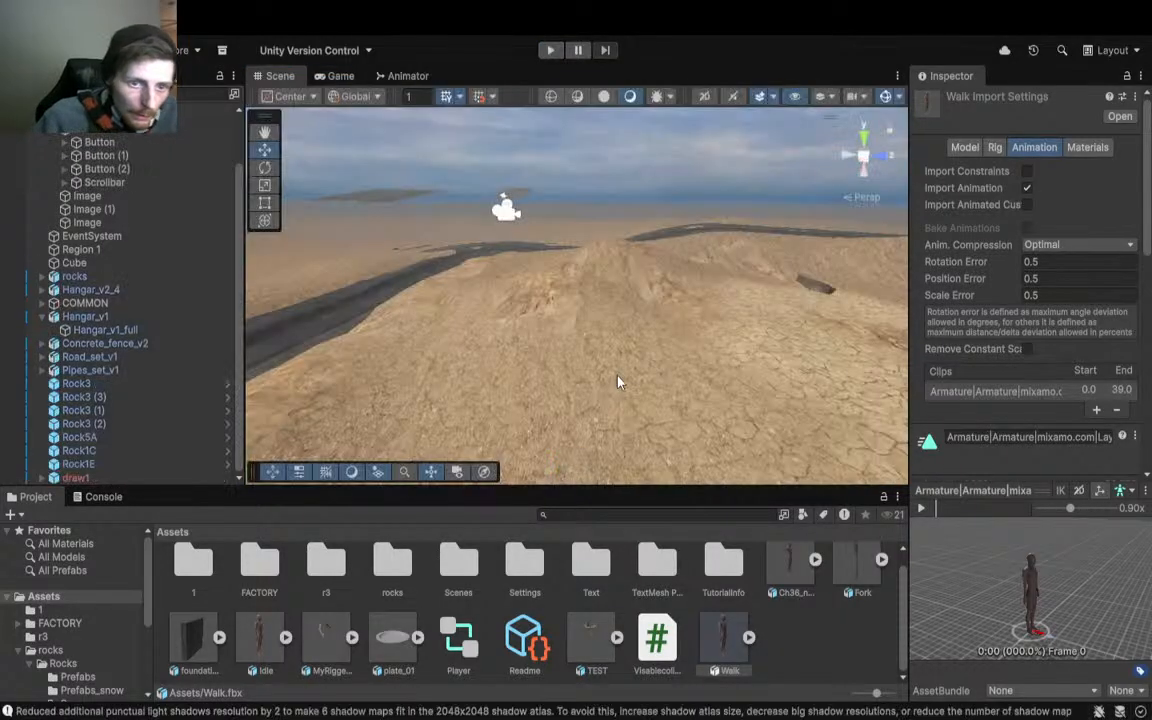
# Step: Place a Rock3 prefab from the rocks Prefabs folder on the sand beside the rocky ridge
pyautogui.moveTo(1140, 244); pyautogui.dragTo(473, 254, button='right')
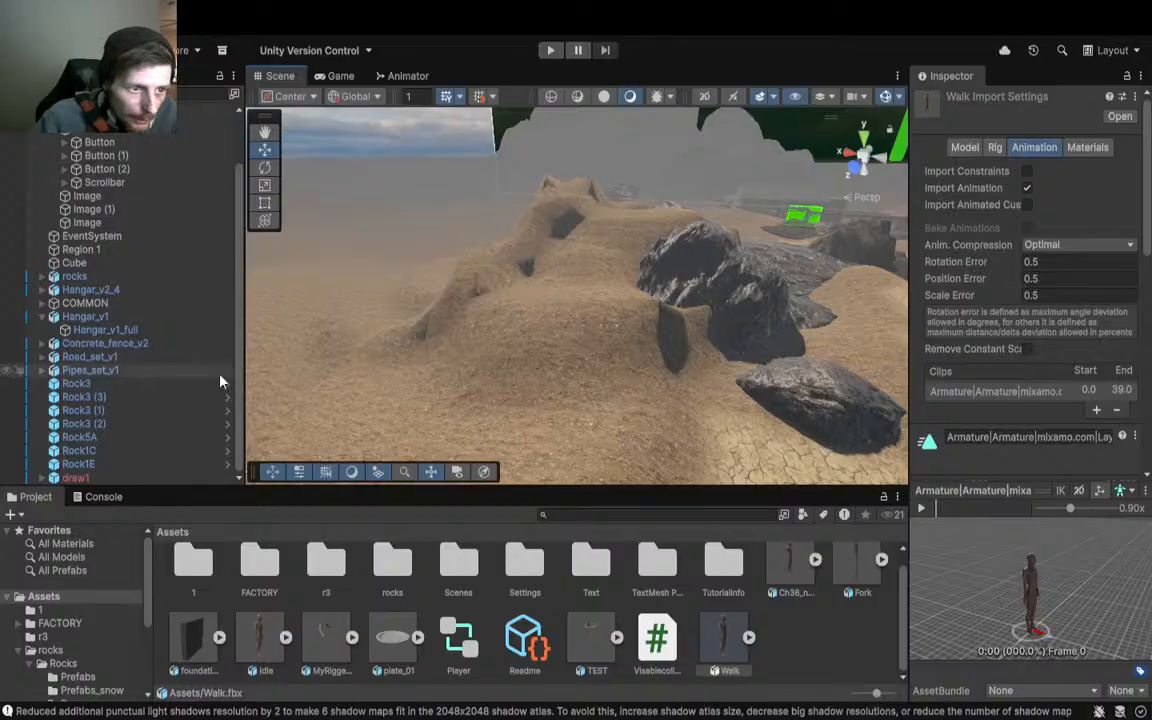
pyautogui.scroll(-3, 85, 620)
pyautogui.scroll(2, 85, 620)
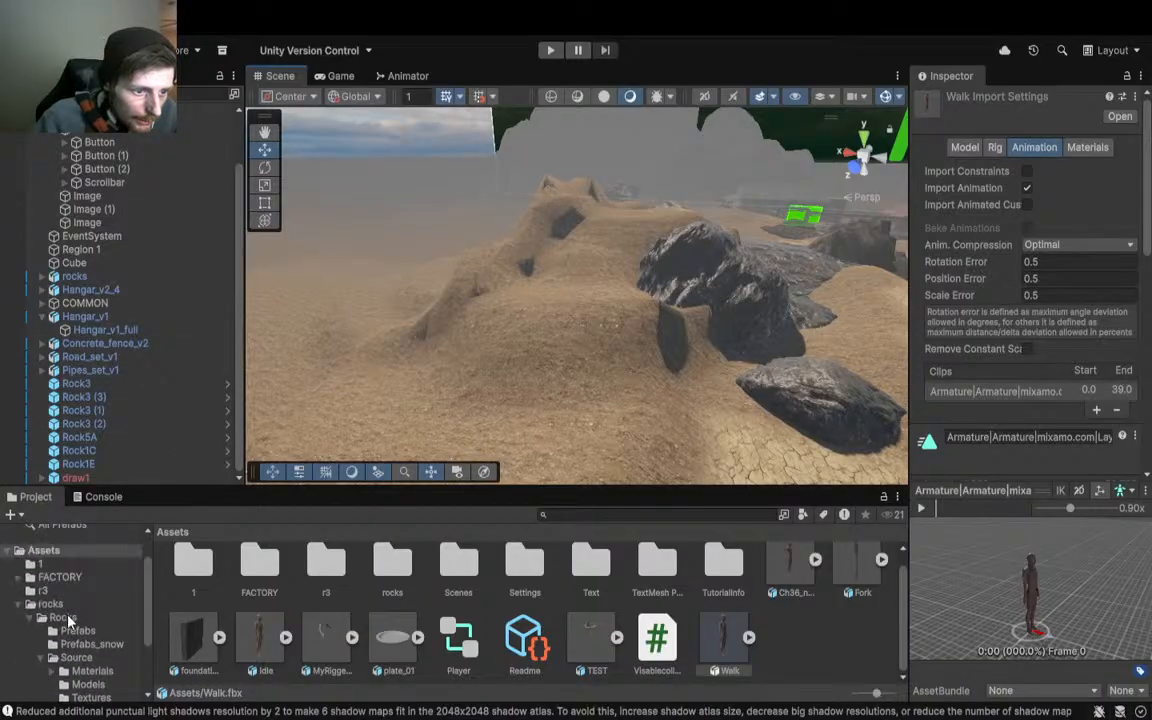
pyautogui.click(62, 615)
pyautogui.doubleClick(215, 592)
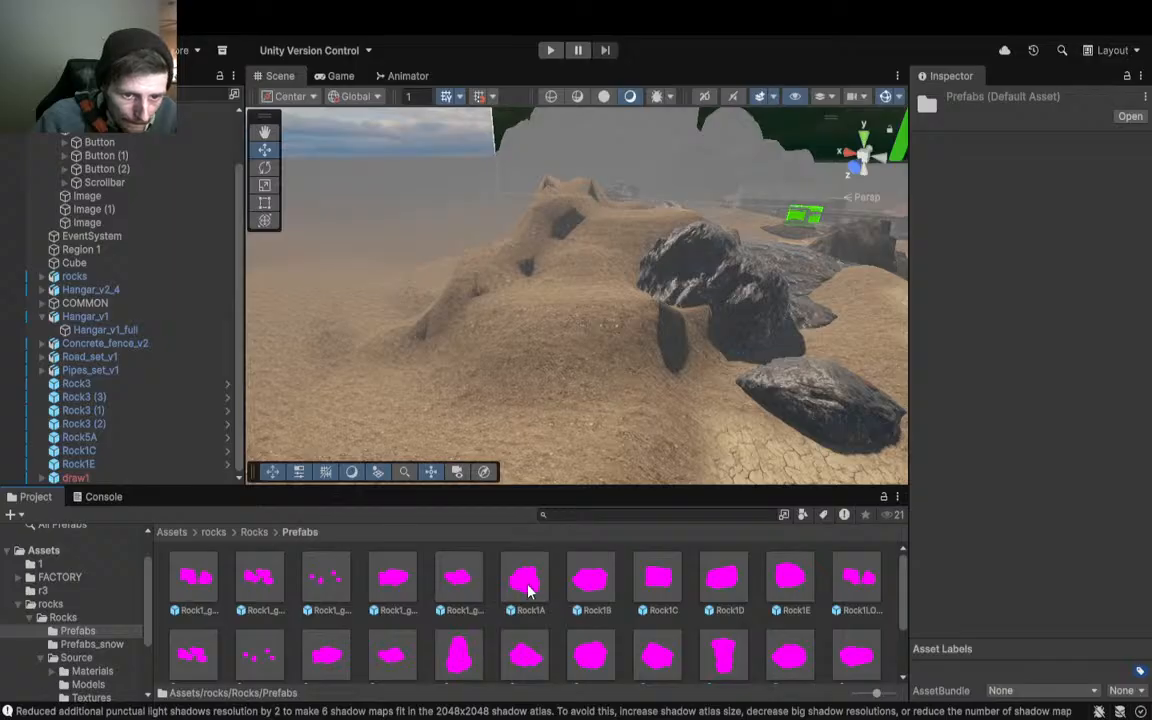
pyautogui.moveTo(507, 654); pyautogui.dragTo(450, 355)
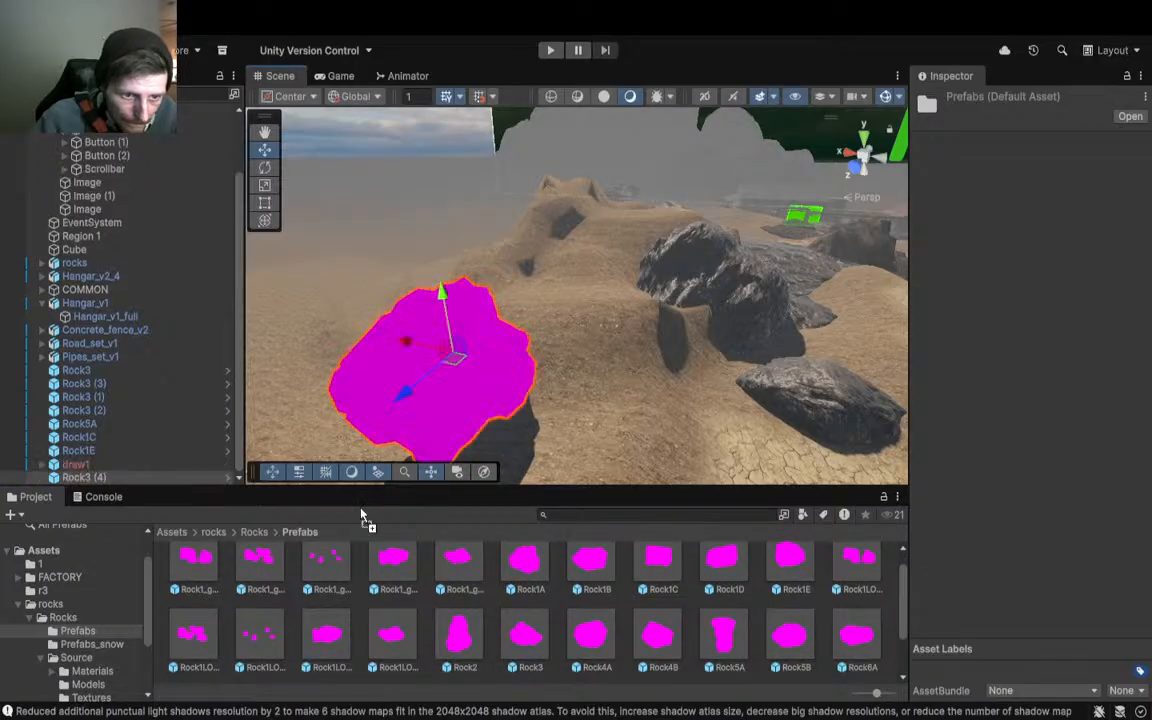
# Step: Try the Rock4 material on the new rock and replace it with the Rock2 material
pyautogui.click(115, 672)
pyautogui.moveTo(495, 578); pyautogui.dragTo(420, 410)
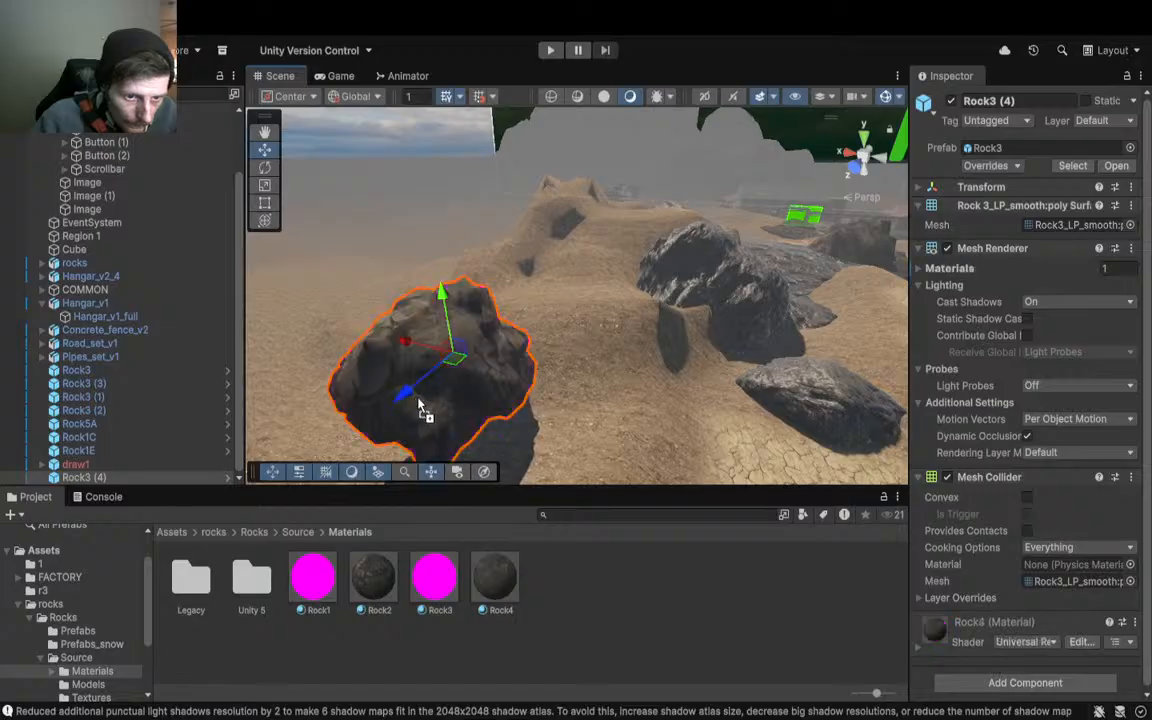
pyautogui.moveTo(374, 560); pyautogui.dragTo(464, 422)
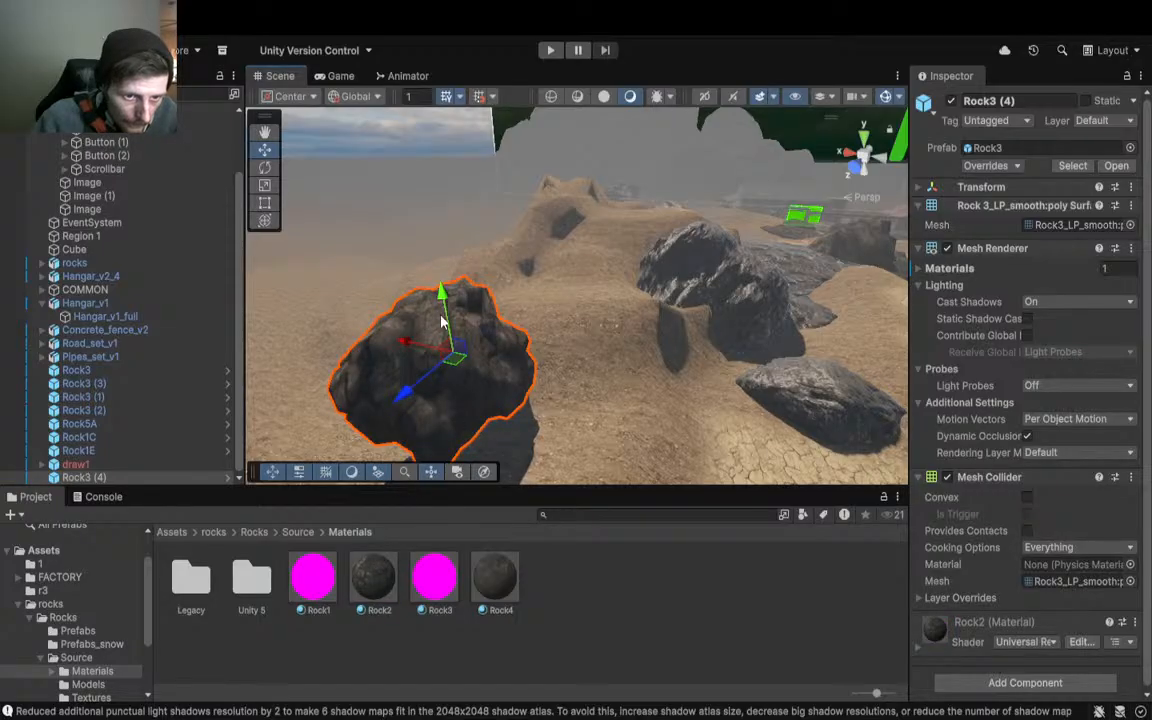
# Step: Sink the new rock into the sand and scale it up to fit the slope of the ridge
pyautogui.moveTo(443, 302); pyautogui.dragTo(456, 371)
pyautogui.moveTo(470, 438); pyautogui.dragTo(374, 468, button='right')
pyautogui.press('r')
pyautogui.moveTo(537, 354); pyautogui.dragTo(460, 298)
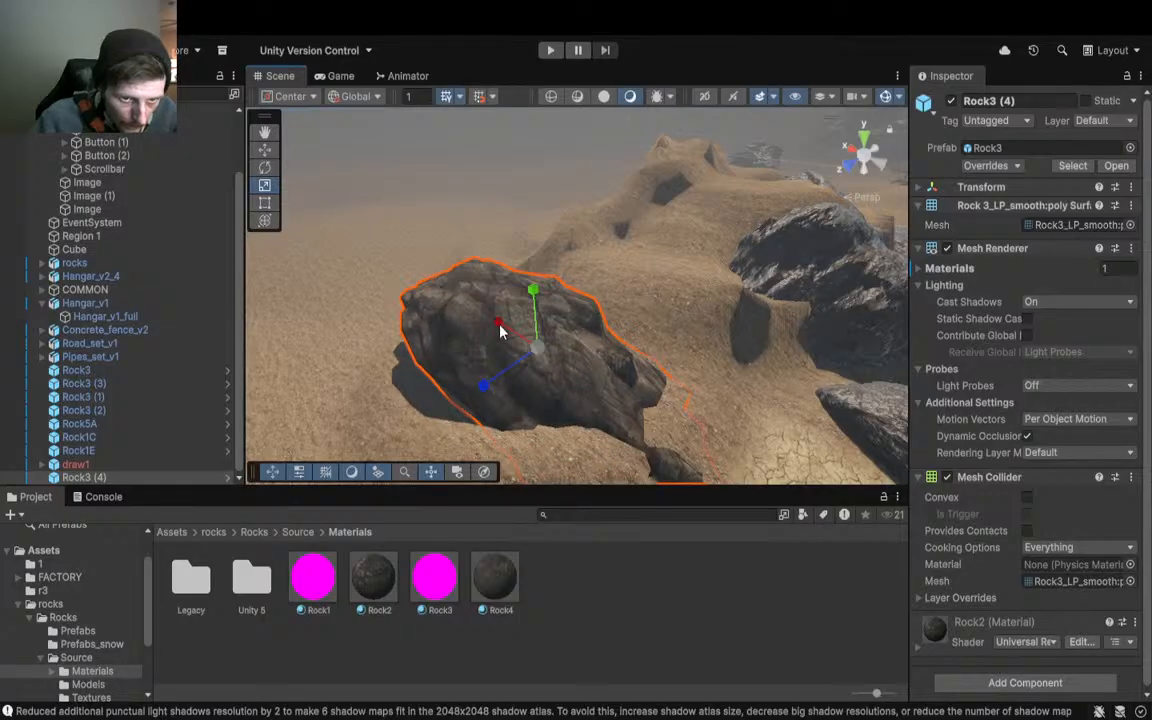
# Step: Rotate the new rock to lie along the slope and adjust its height in the sand
pyautogui.moveTo(572, 316); pyautogui.dragTo(538, 311)
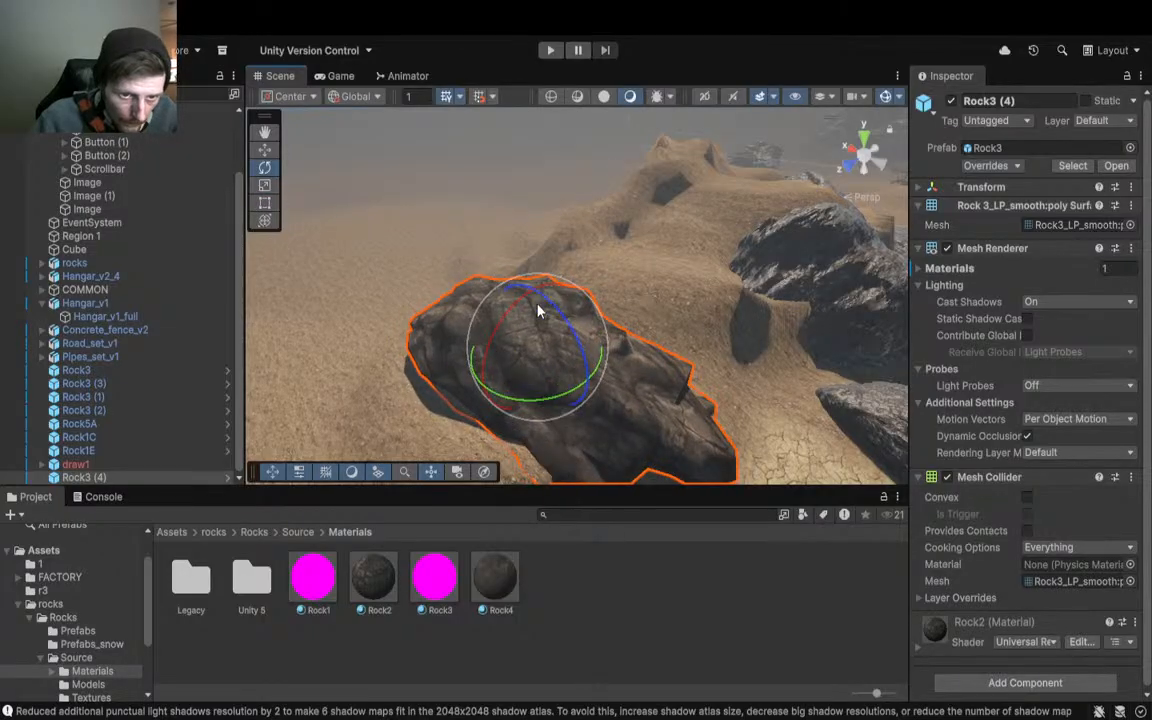
pyautogui.moveTo(473, 374); pyautogui.dragTo(538, 332)
pyautogui.moveTo(594, 262); pyautogui.dragTo(597, 275)
pyautogui.moveTo(600, 309); pyautogui.dragTo(912, 334, button='right')
pyautogui.press('a')
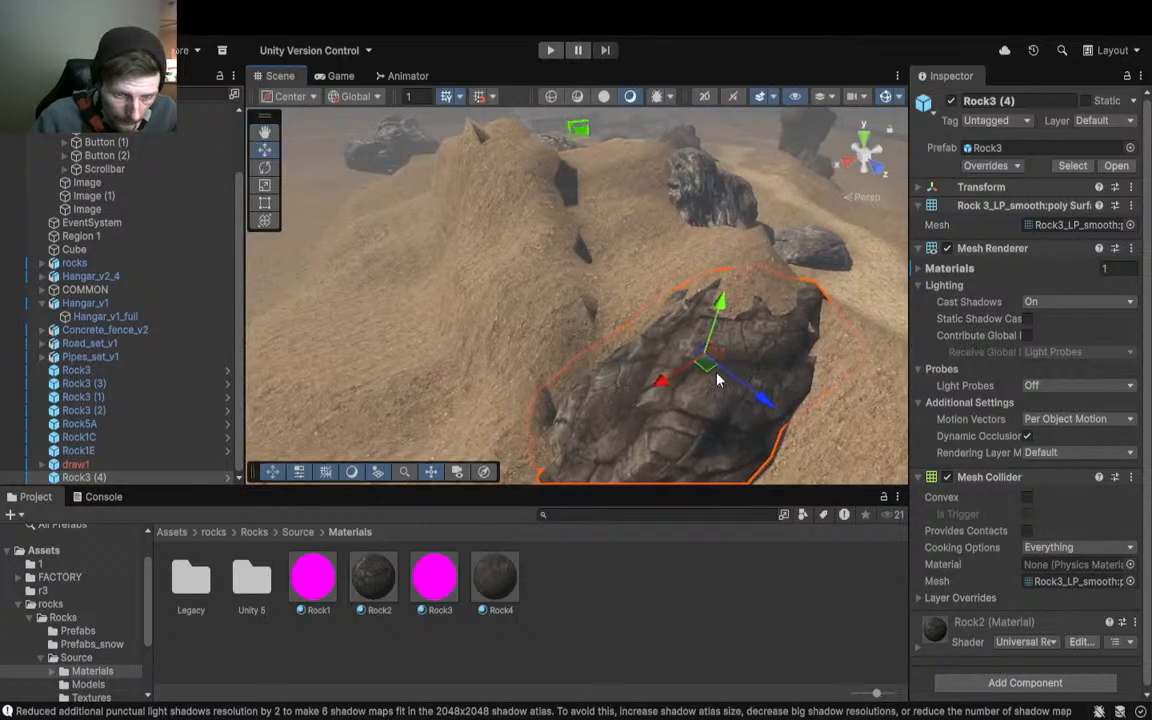
# Step: Duplicate the rock, rotate the copy and move it farther back along the side of the ridge
pyautogui.press('e')
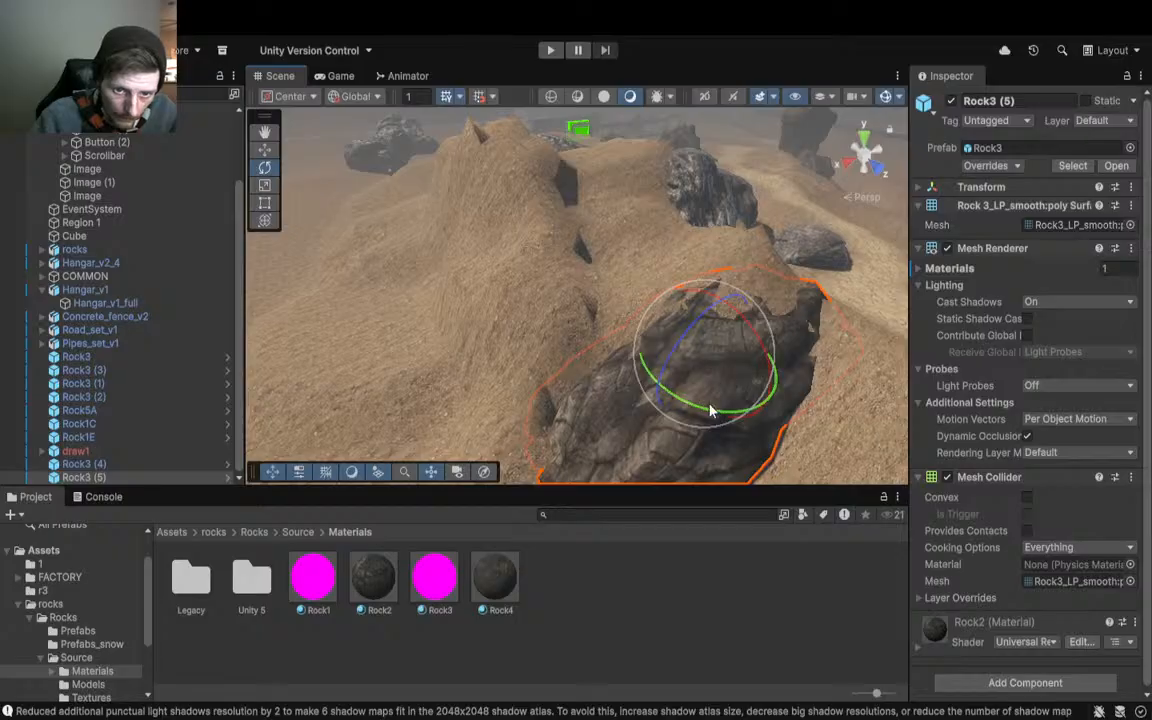
pyautogui.moveTo(722, 400); pyautogui.dragTo(549, 343)
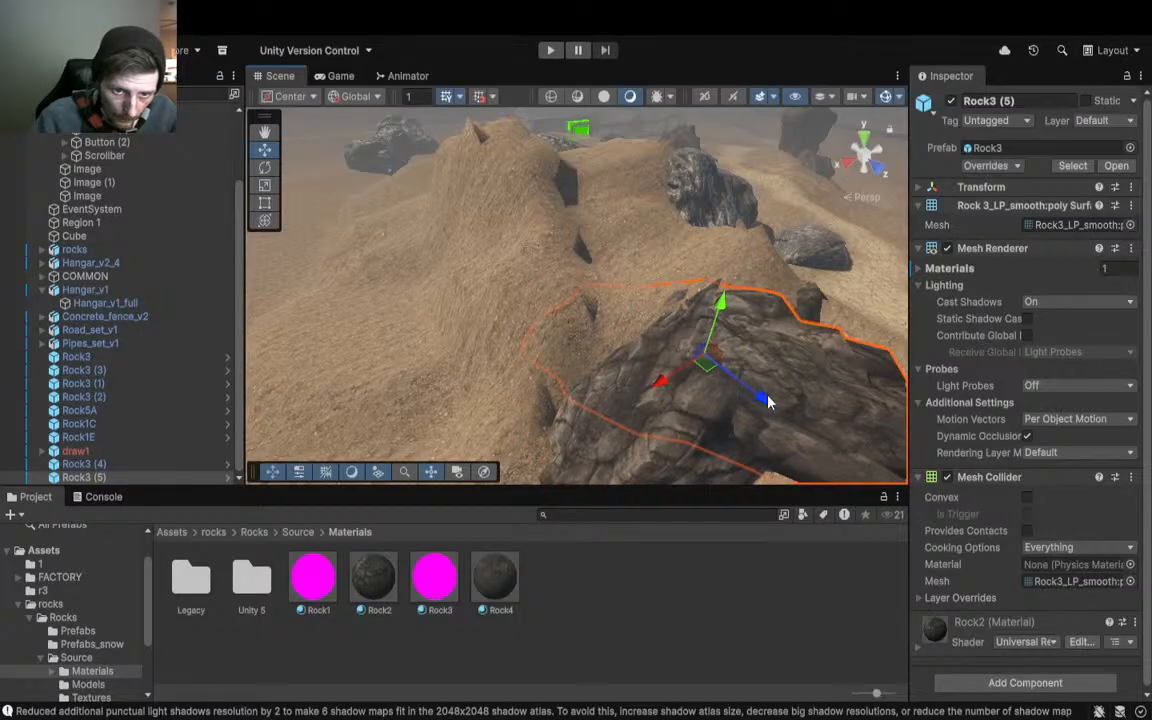
pyautogui.moveTo(766, 401); pyautogui.dragTo(642, 366)
pyautogui.moveTo(560, 307); pyautogui.dragTo(519, 222)
pyautogui.click(569, 327)
# Step: Examine the two placed rocks and the nearby boulder from several angles
pyautogui.keyDown('alt'); pyautogui.moveTo(707, 327); pyautogui.dragTo(482, 428); pyautogui.keyUp('alt')
pyautogui.moveTo(482, 427); pyautogui.dragTo(597, 301, button='right')
pyautogui.press('w')
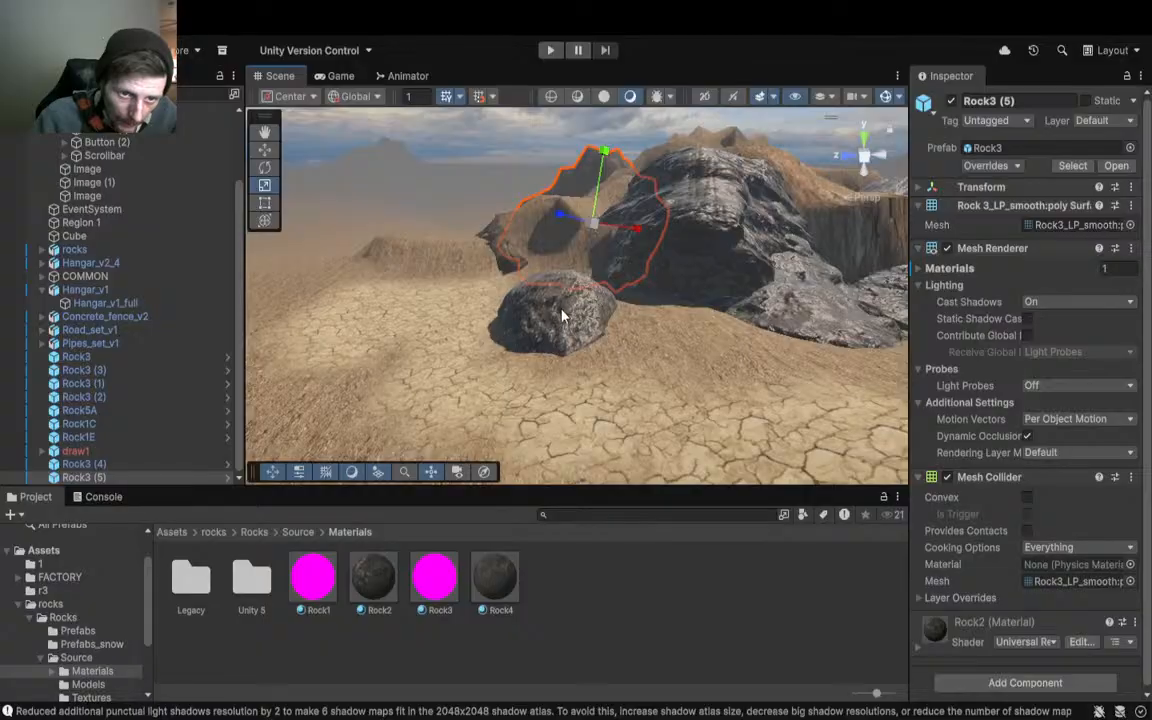
pyautogui.click(562, 316)
pyautogui.click(504, 277)
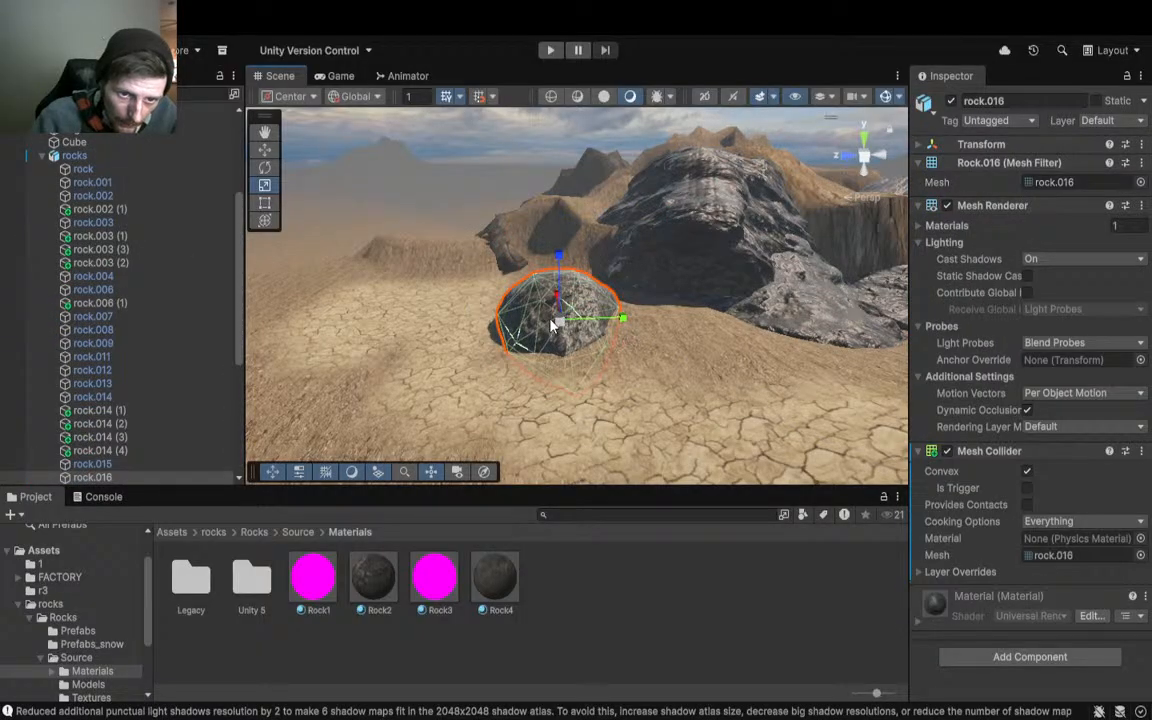
pyautogui.moveTo(532, 332); pyautogui.dragTo(636, 331, button='right')
pyautogui.press('w')
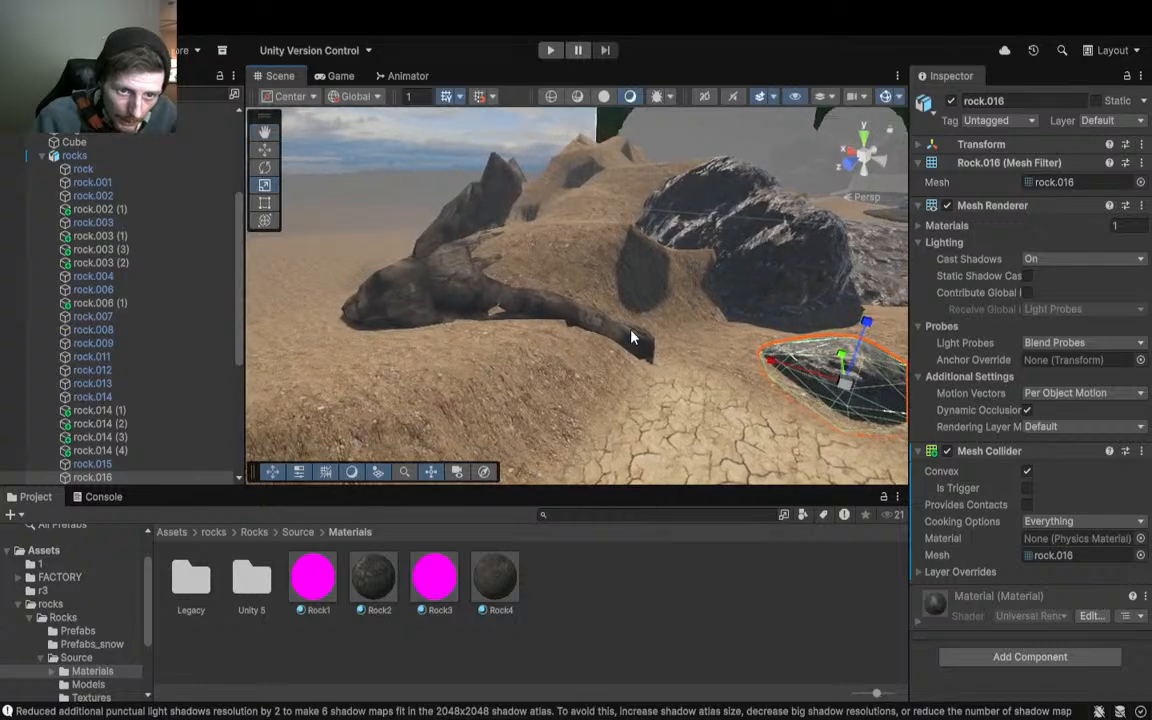
# Step: Select the first placed Rock3 and shift it slightly so it sits better in the slope
pyautogui.click(636, 331)
pyautogui.click(534, 276)
pyautogui.click(567, 309)
pyautogui.click(566, 312)
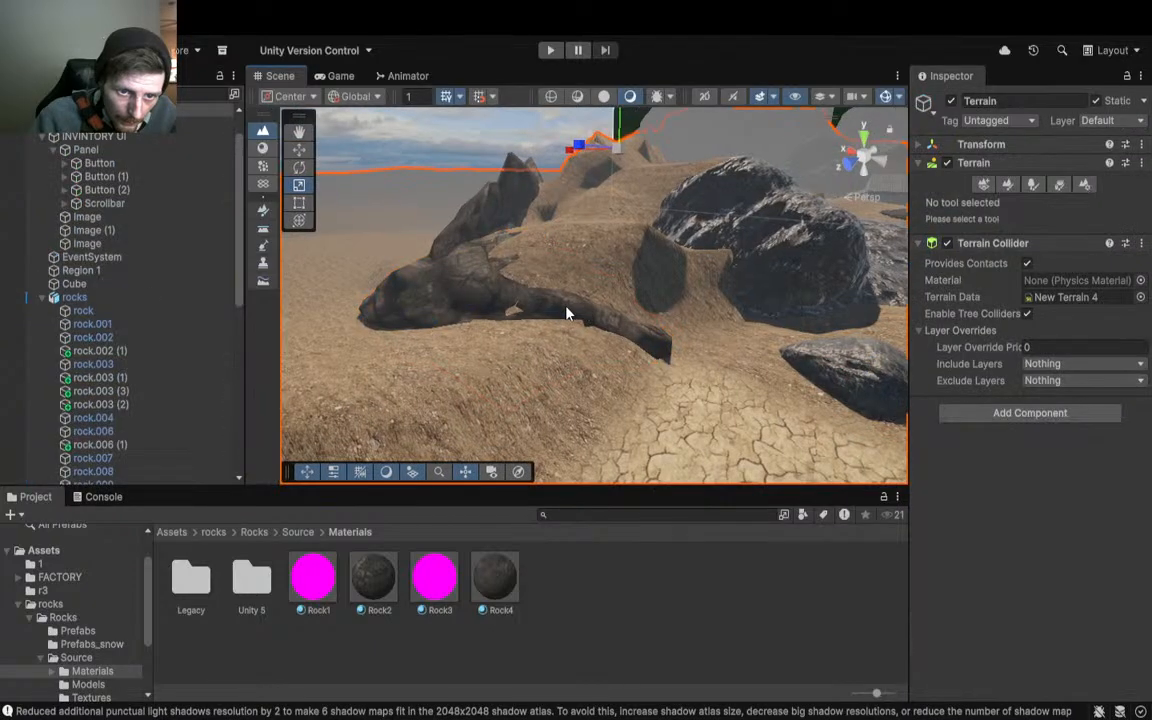
pyautogui.click(566, 312)
pyautogui.press('w')
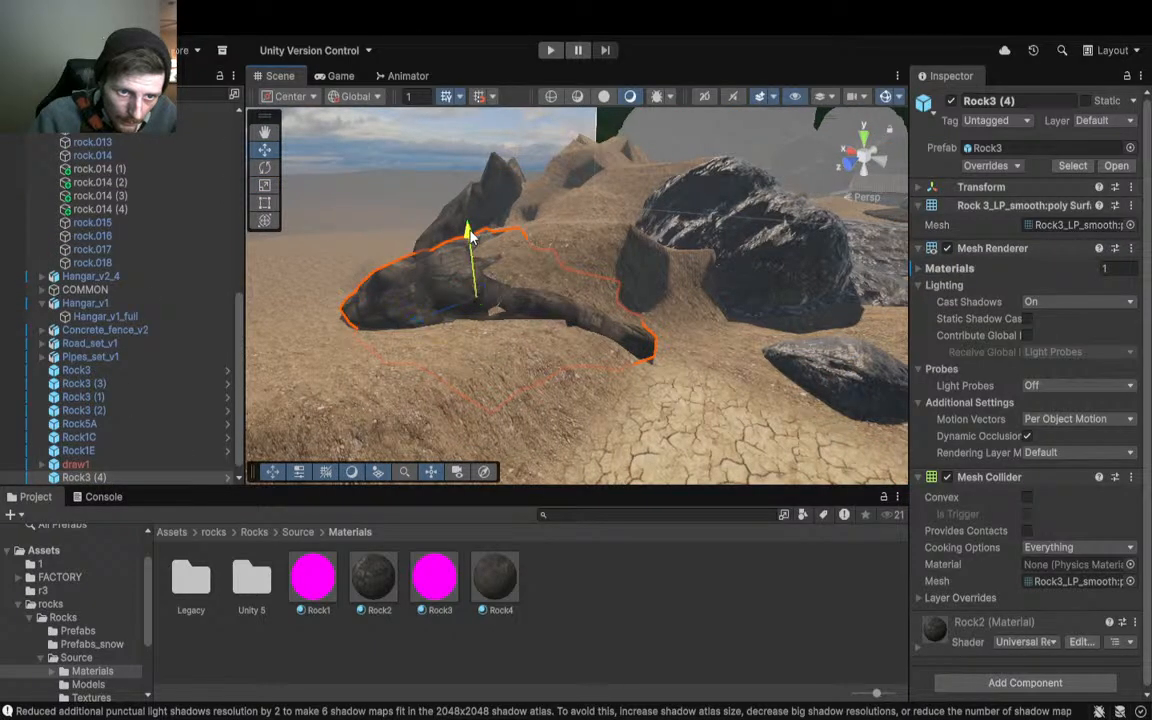
pyautogui.moveTo(470, 234); pyautogui.dragTo(470, 228)
pyautogui.moveTo(443, 278); pyautogui.dragTo(455, 282)
# Step: Set the terrain to Paint Texture with New Layer 4 and paint the slope around the placed rocks
pyautogui.moveTo(486, 284); pyautogui.dragTo(528, 243, button='right')
pyautogui.press('w')
pyautogui.click(587, 273)
pyautogui.click(1007, 184)
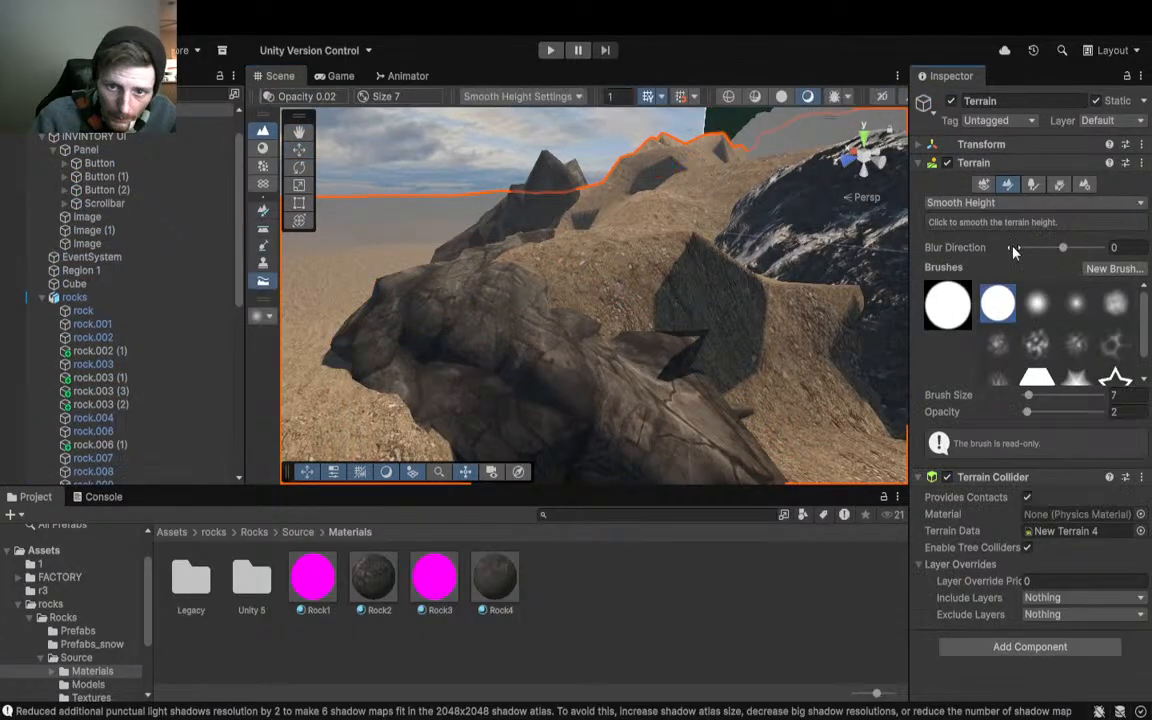
pyautogui.click(985, 323)
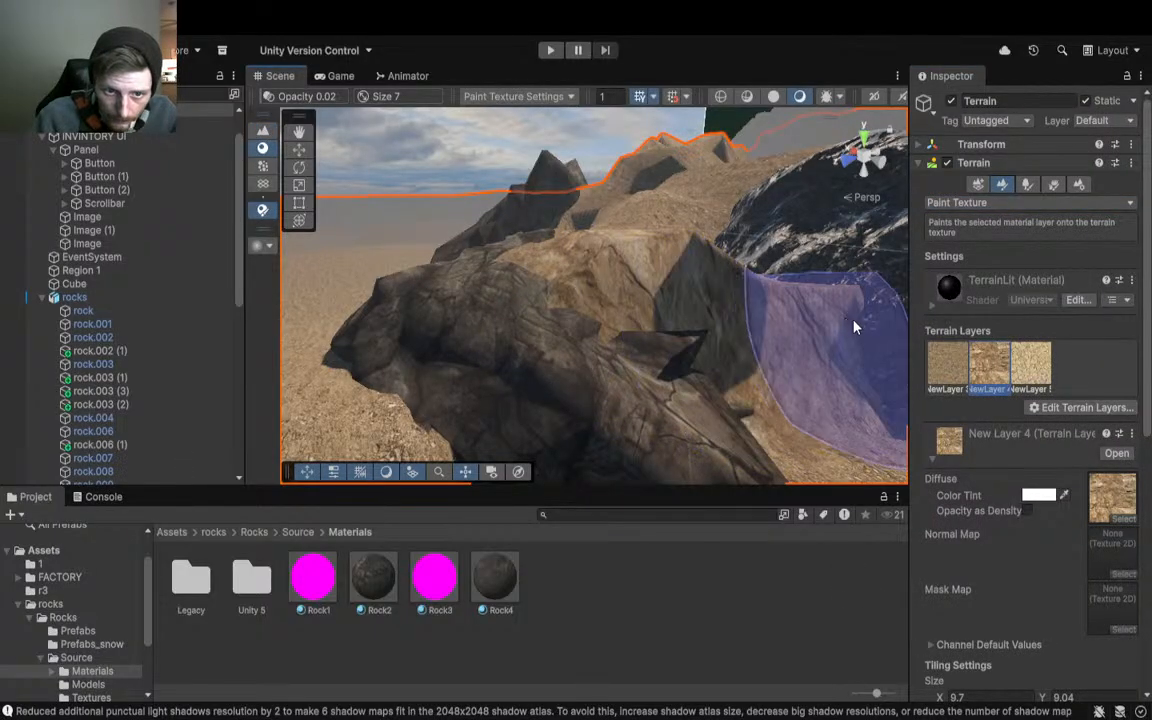
pyautogui.moveTo(712, 368)
pyautogui.mouseDown(button='right')
pyautogui.moveTo(712, 253)
pyautogui.moveTo(789, 478)
pyautogui.moveTo(612, 365)
pyautogui.moveTo(708, 366)
pyautogui.moveTo(694, 385)
pyautogui.mouseUp(button='right')
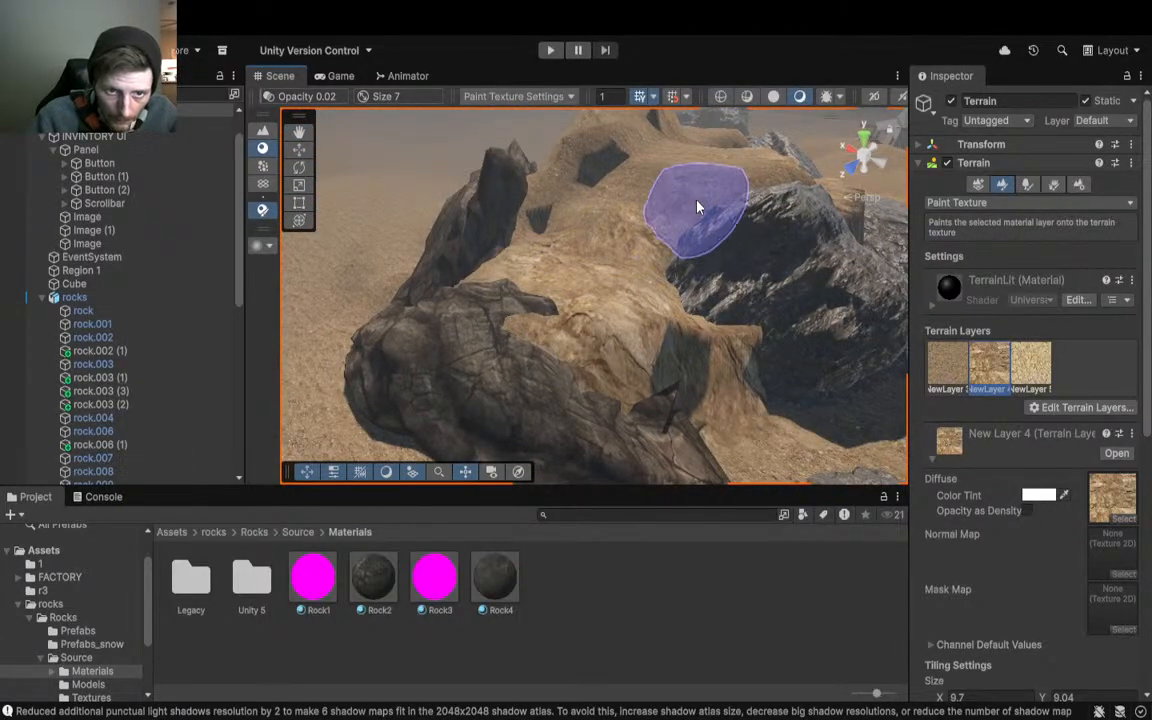
# Step: Continue painting New Layer 4 over the ridge top, its far slopes and the ground around the outer rocks
pyautogui.moveTo(588, 154)
pyautogui.mouseDown(button='right')
pyautogui.moveTo(597, 95)
pyautogui.moveTo(545, 144)
pyautogui.moveTo(556, 280)
pyautogui.mouseUp(button='right')
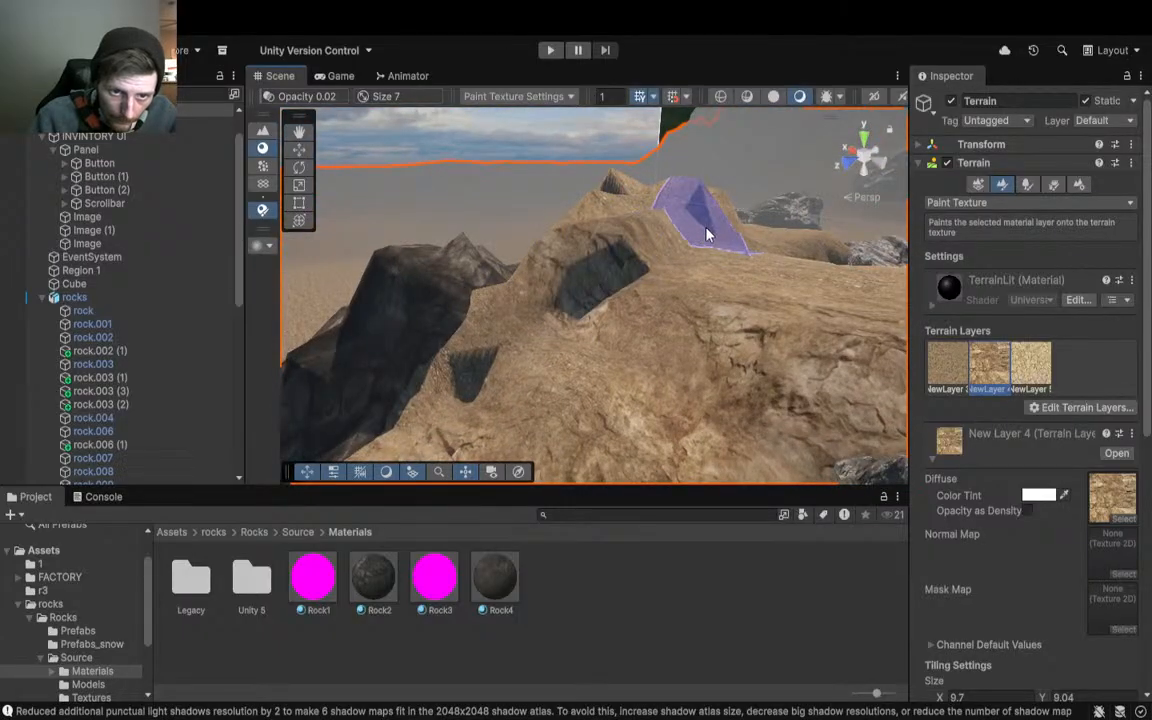
pyautogui.moveTo(706, 233)
pyautogui.mouseDown(button='right')
pyautogui.moveTo(717, 365)
pyautogui.moveTo(674, 368)
pyautogui.moveTo(566, 424)
pyautogui.mouseUp(button='right')
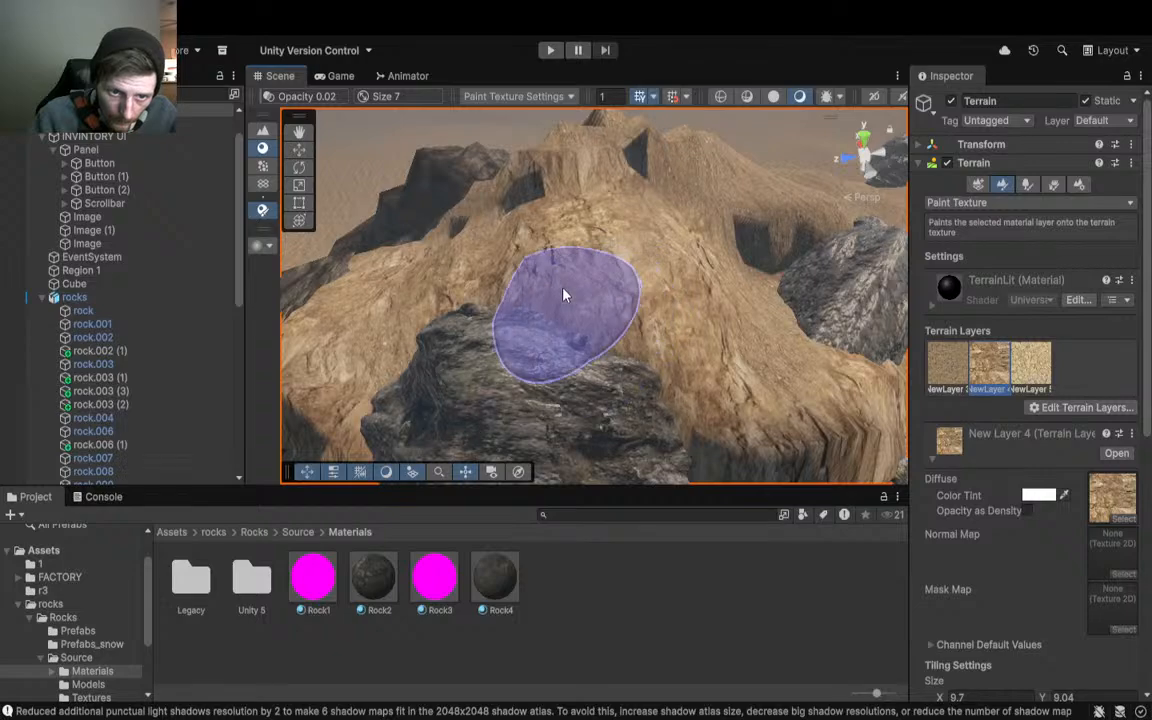
pyautogui.moveTo(680, 345)
pyautogui.mouseDown(button='right')
pyautogui.moveTo(635, 286)
pyautogui.moveTo(532, 301)
pyautogui.moveTo(455, 334)
pyautogui.mouseUp(button='right')
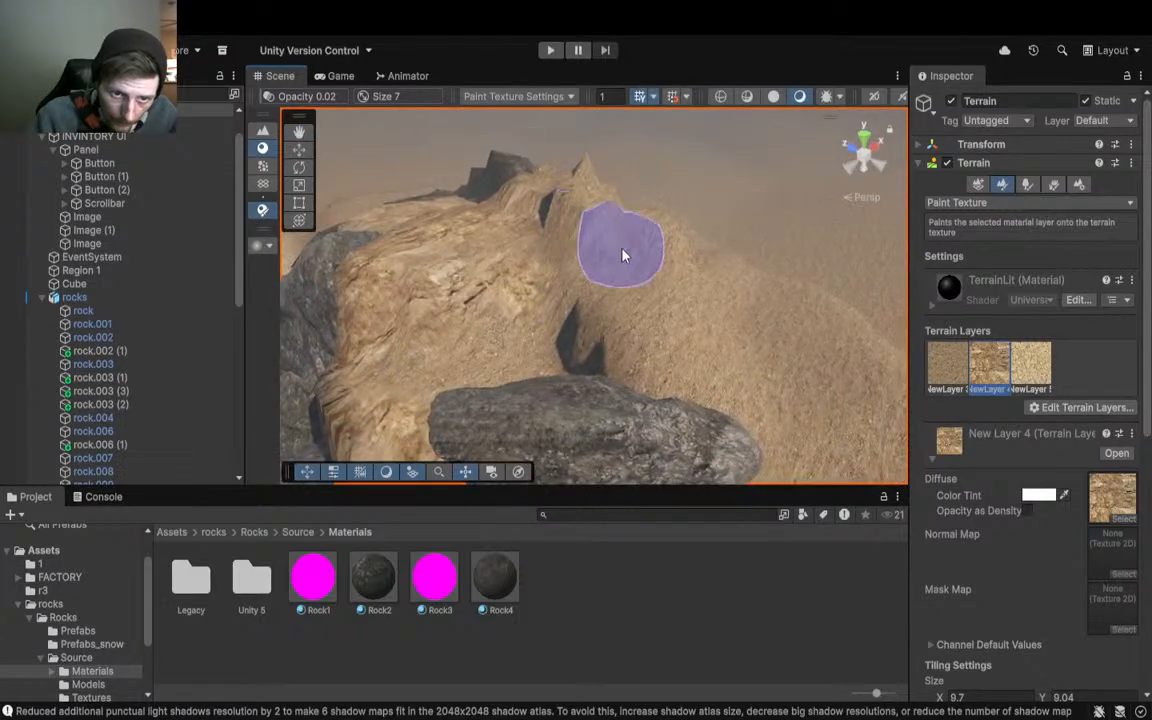
pyautogui.moveTo(481, 381)
pyautogui.mouseDown(button='right')
pyautogui.moveTo(607, 342)
pyautogui.moveTo(440, 404)
pyautogui.moveTo(616, 336)
pyautogui.mouseUp(button='right')
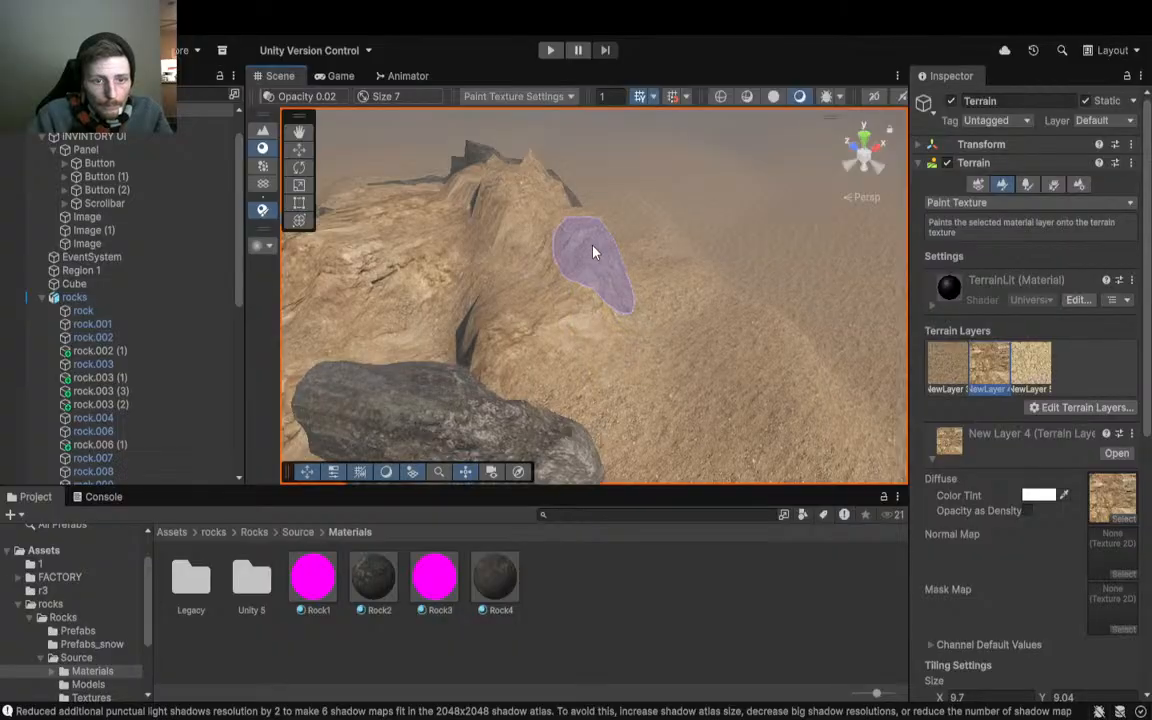
pyautogui.moveTo(593, 252)
pyautogui.mouseDown(button='right')
pyautogui.moveTo(357, 275)
pyautogui.moveTo(615, 441)
pyautogui.mouseUp(button='right')
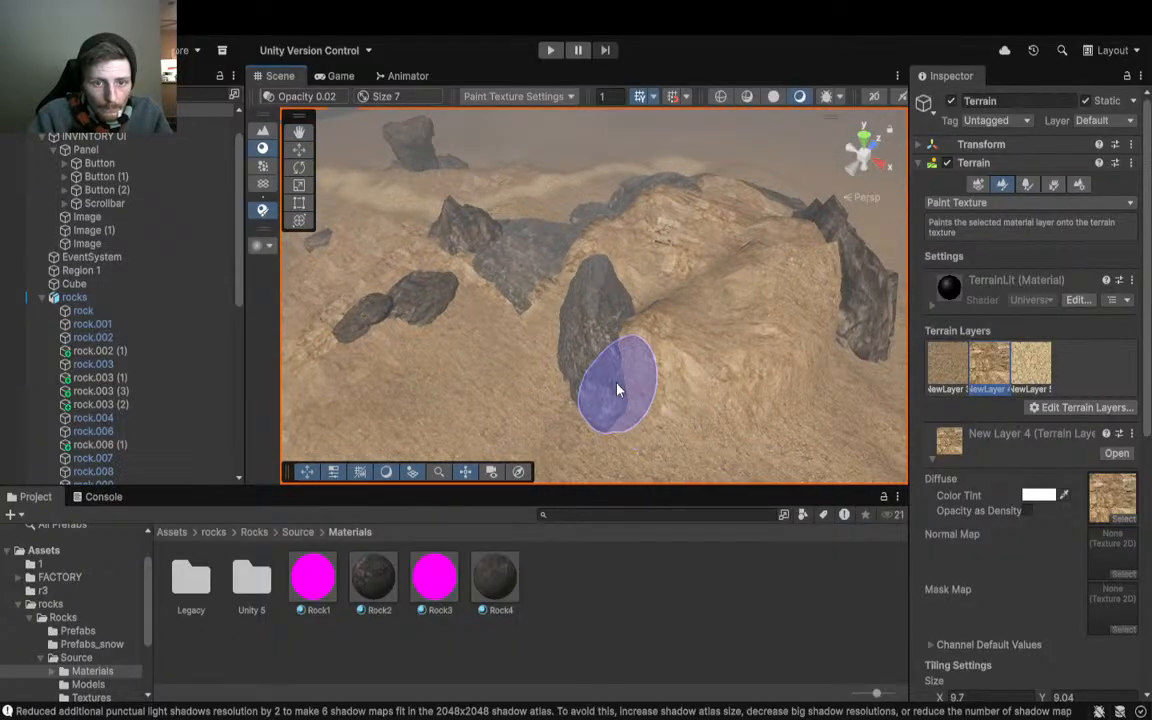
pyautogui.moveTo(617, 390)
pyautogui.mouseDown(button='right')
pyautogui.moveTo(522, 399)
pyautogui.moveTo(550, 421)
pyautogui.moveTo(614, 341)
pyautogui.mouseUp(button='right')
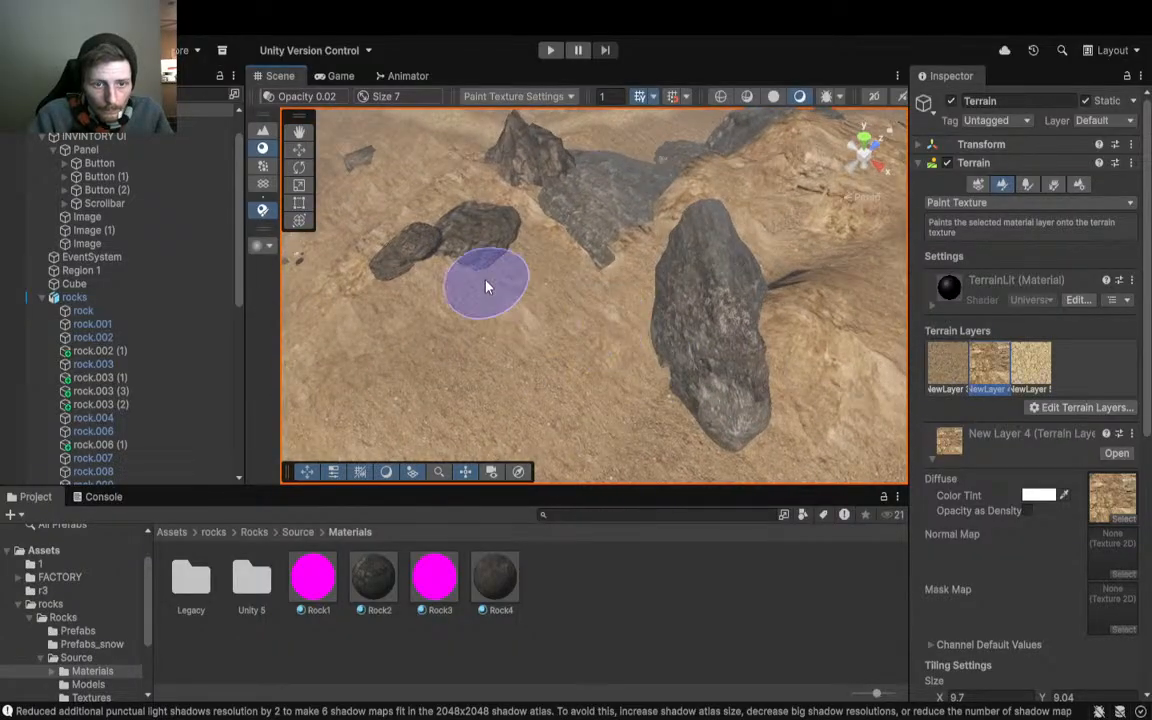
# Step: Choose New Layer 5 and paint cracked ground around the large boulder and along the base of the ridge
pyautogui.moveTo(485, 287)
pyautogui.mouseDown(button='right')
pyautogui.moveTo(494, 319)
pyautogui.moveTo(740, 330)
pyautogui.moveTo(710, 354)
pyautogui.mouseUp(button='right')
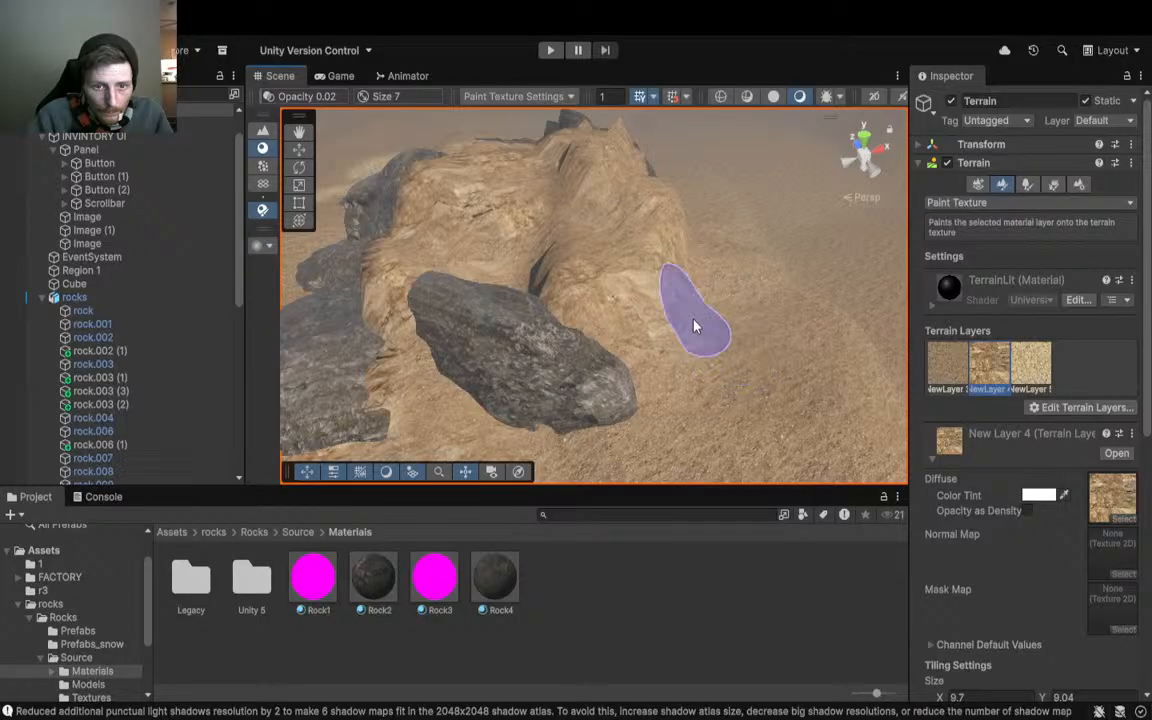
pyautogui.click(1028, 366)
pyautogui.moveTo(700, 380)
pyautogui.mouseDown(button='right')
pyautogui.moveTo(660, 377)
pyautogui.moveTo(790, 455)
pyautogui.moveTo(719, 370)
pyautogui.mouseUp(button='right')
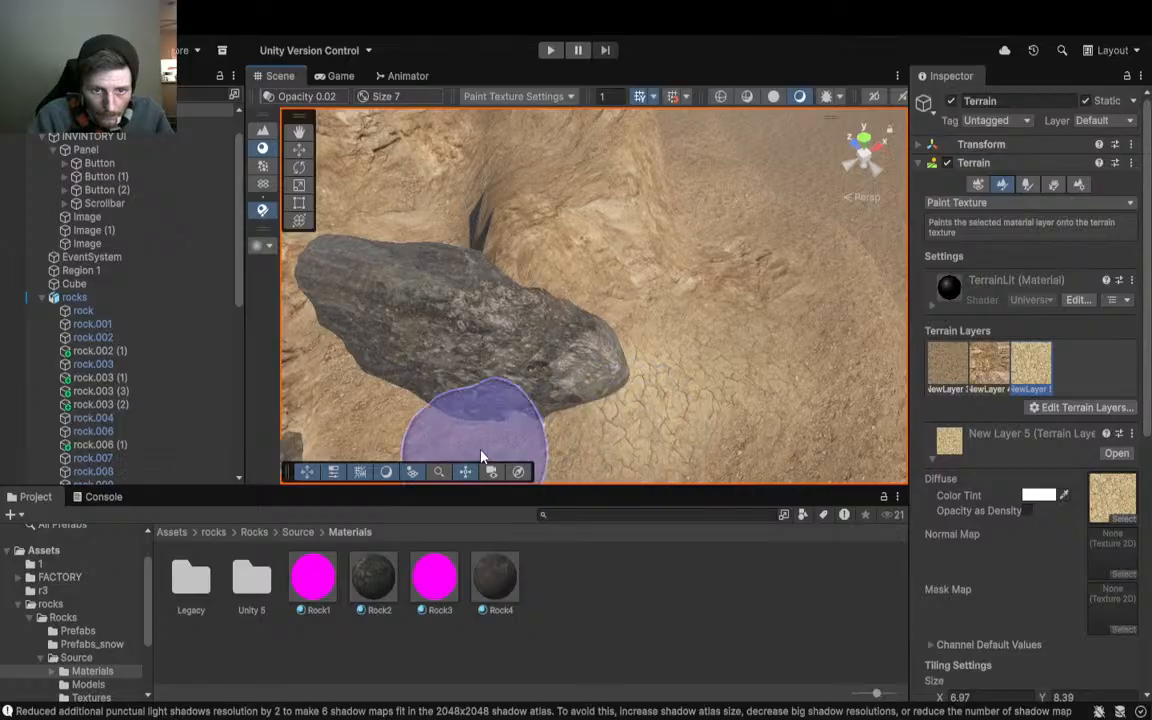
pyautogui.moveTo(476, 455)
pyautogui.mouseDown(button='right')
pyautogui.moveTo(404, 391)
pyautogui.moveTo(219, 450)
pyautogui.moveTo(416, 392)
pyautogui.mouseUp(button='right')
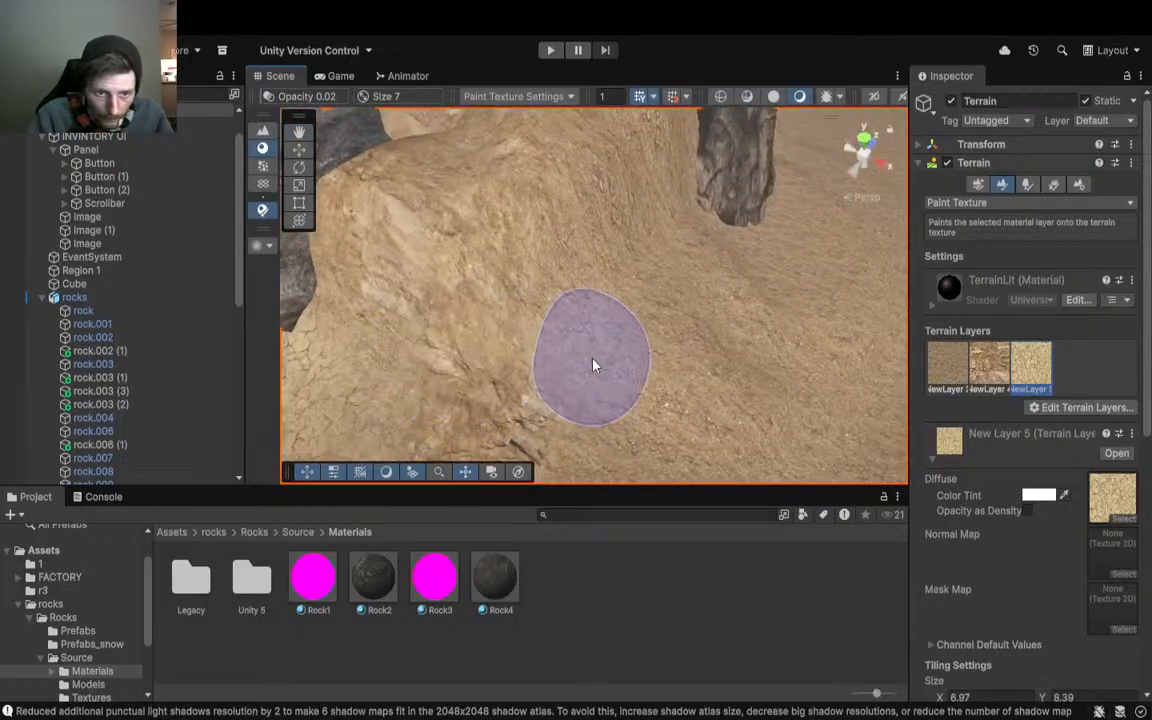
pyautogui.moveTo(730, 270)
pyautogui.mouseDown(button='right')
pyautogui.moveTo(573, 278)
pyautogui.moveTo(768, 379)
pyautogui.mouseUp(button='right')
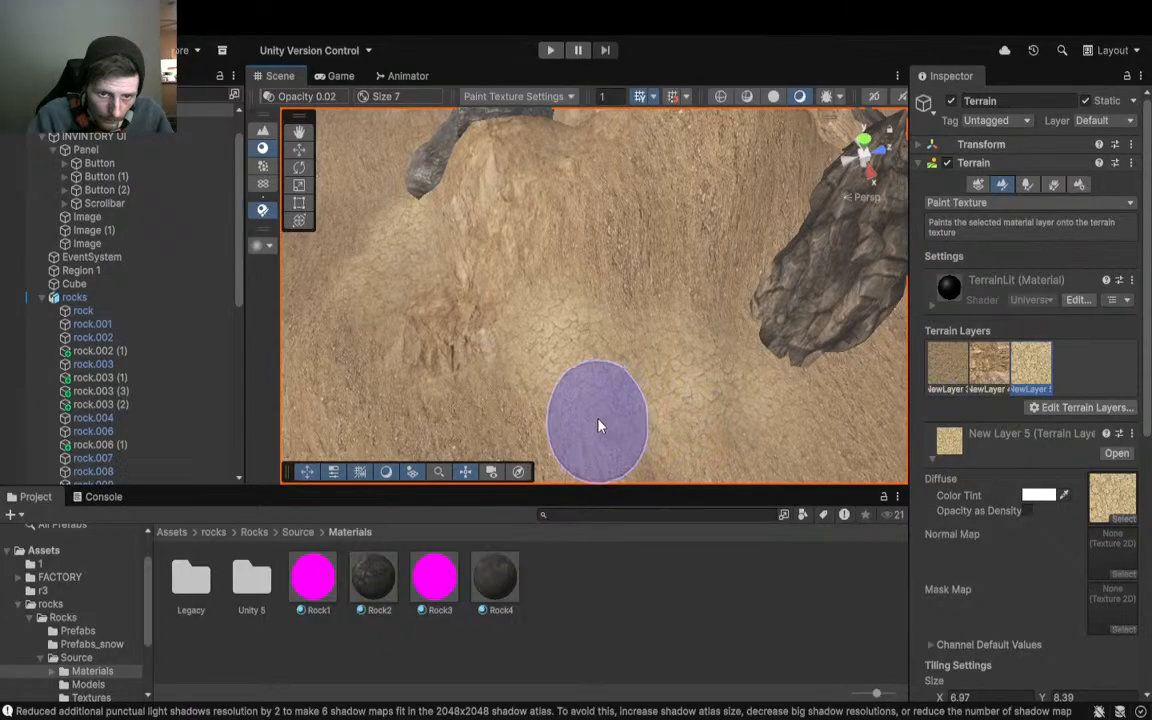
pyautogui.moveTo(655, 455)
pyautogui.mouseDown(button='right')
pyautogui.moveTo(681, 337)
pyautogui.moveTo(782, 337)
pyautogui.moveTo(705, 326)
pyautogui.mouseUp(button='right')
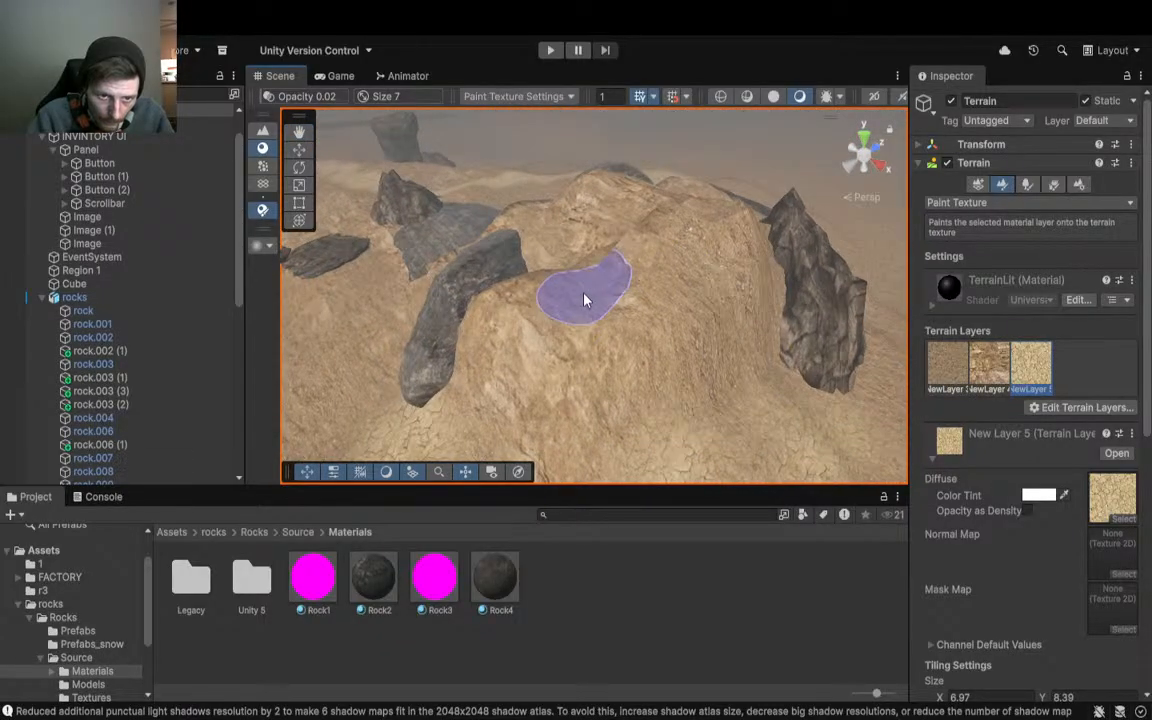
# Step: Continue painting New Layer 5 over the slope beside the dark boulder and the ground between the other rocks
pyautogui.moveTo(586, 301)
pyautogui.mouseDown(button='right')
pyautogui.moveTo(509, 283)
pyautogui.moveTo(545, 321)
pyautogui.moveTo(681, 345)
pyautogui.mouseUp(button='right')
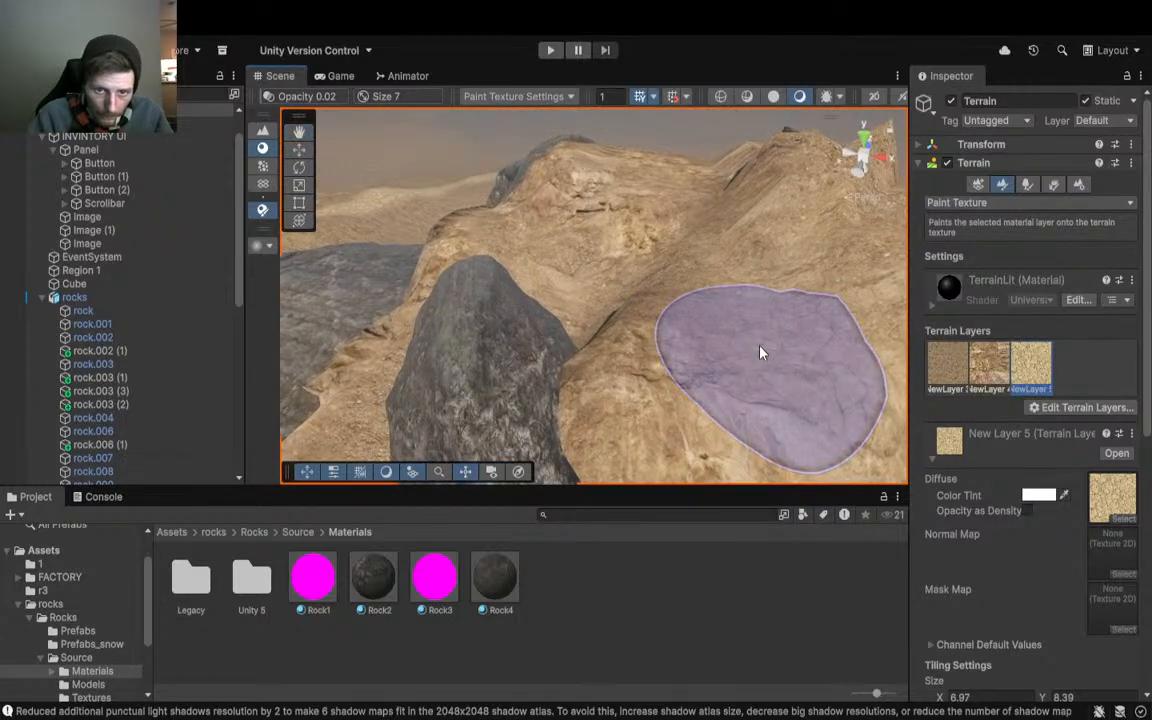
pyautogui.moveTo(761, 352)
pyautogui.mouseDown()
pyautogui.moveTo(651, 373)
pyautogui.moveTo(651, 410)
pyautogui.mouseUp()
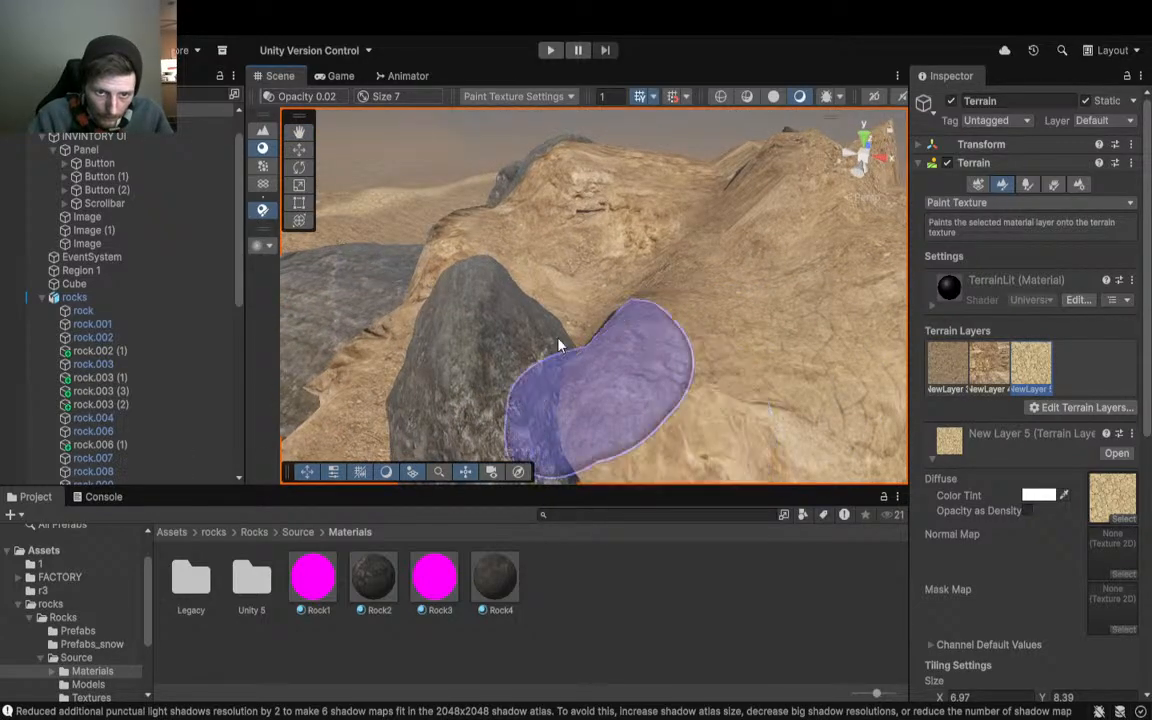
pyautogui.moveTo(455, 305)
pyautogui.mouseDown(button='right')
pyautogui.moveTo(417, 256)
pyautogui.moveTo(497, 299)
pyautogui.moveTo(553, 265)
pyautogui.moveTo(401, 267)
pyautogui.moveTo(599, 244)
pyautogui.moveTo(550, 340)
pyautogui.moveTo(419, 316)
pyautogui.moveTo(612, 347)
pyautogui.mouseUp(button='right')
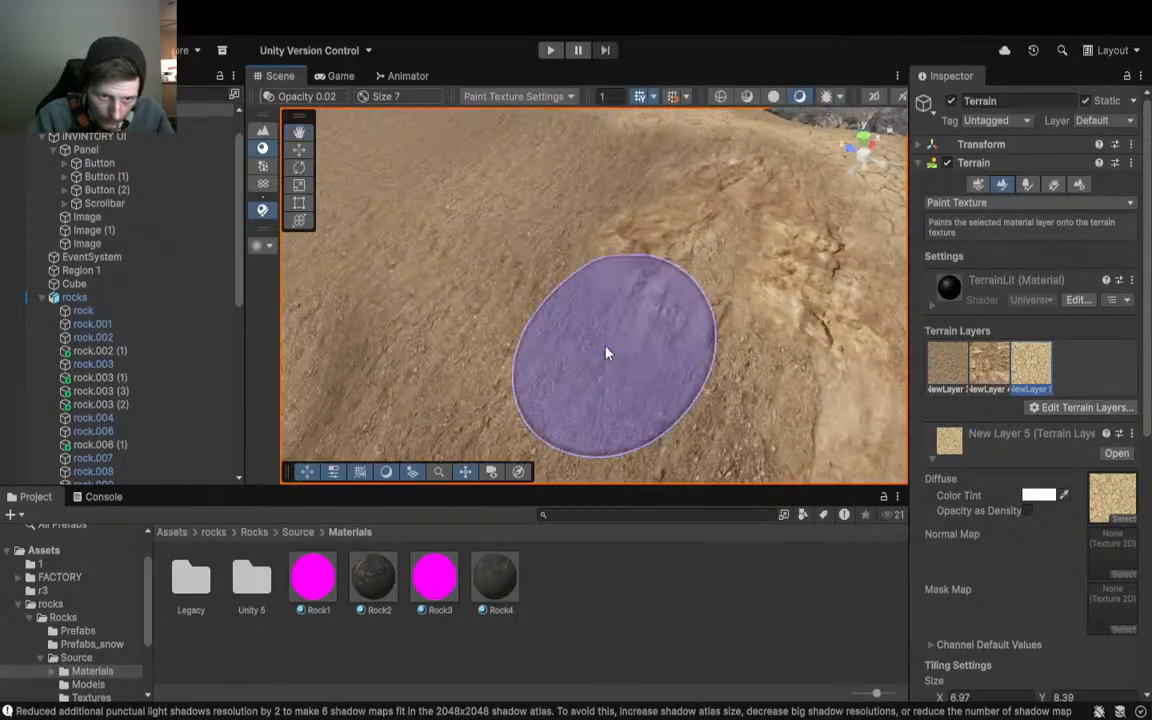
pyautogui.moveTo(707, 360)
pyautogui.mouseDown(button='right')
pyautogui.moveTo(756, 404)
pyautogui.moveTo(1005, 380)
pyautogui.moveTo(792, 363)
pyautogui.moveTo(628, 322)
pyautogui.mouseUp(button='right')
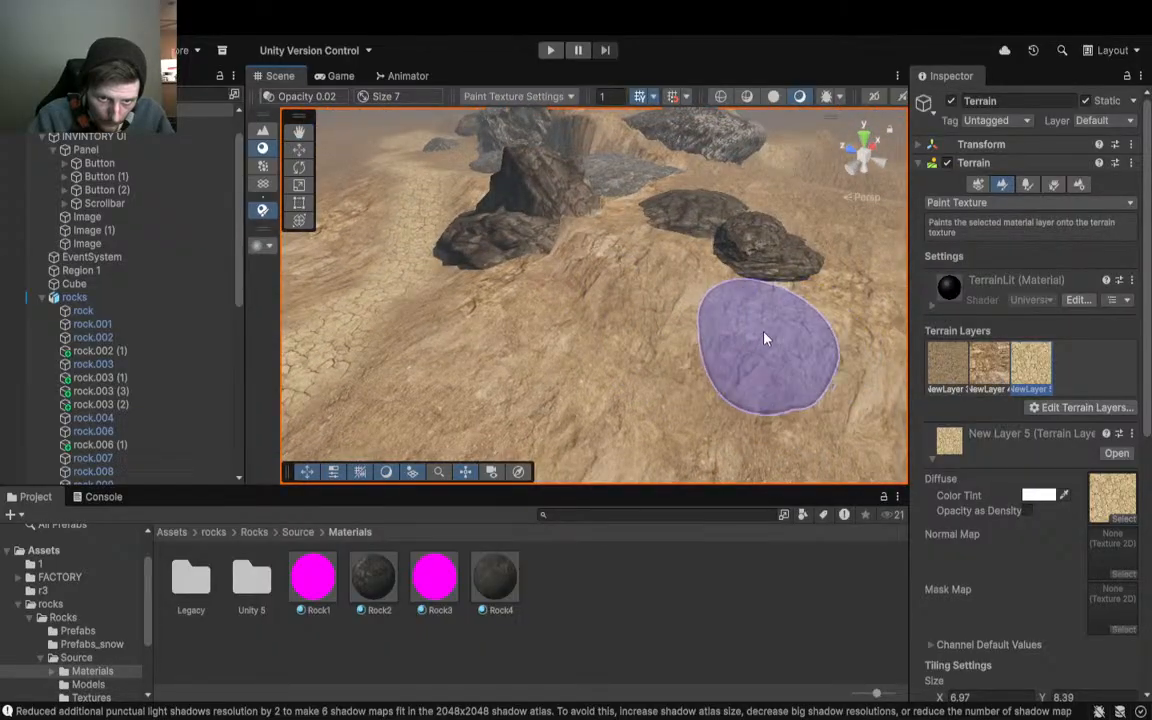
# Step: Switch the terrain tool to Smooth Height and smooth the steep ridge terrain between the boulders
pyautogui.moveTo(555, 378)
pyautogui.mouseDown(button='right')
pyautogui.moveTo(632, 303)
pyautogui.moveTo(584, 308)
pyautogui.moveTo(573, 224)
pyautogui.moveTo(674, 321)
pyautogui.moveTo(600, 265)
pyautogui.mouseUp(button='right')
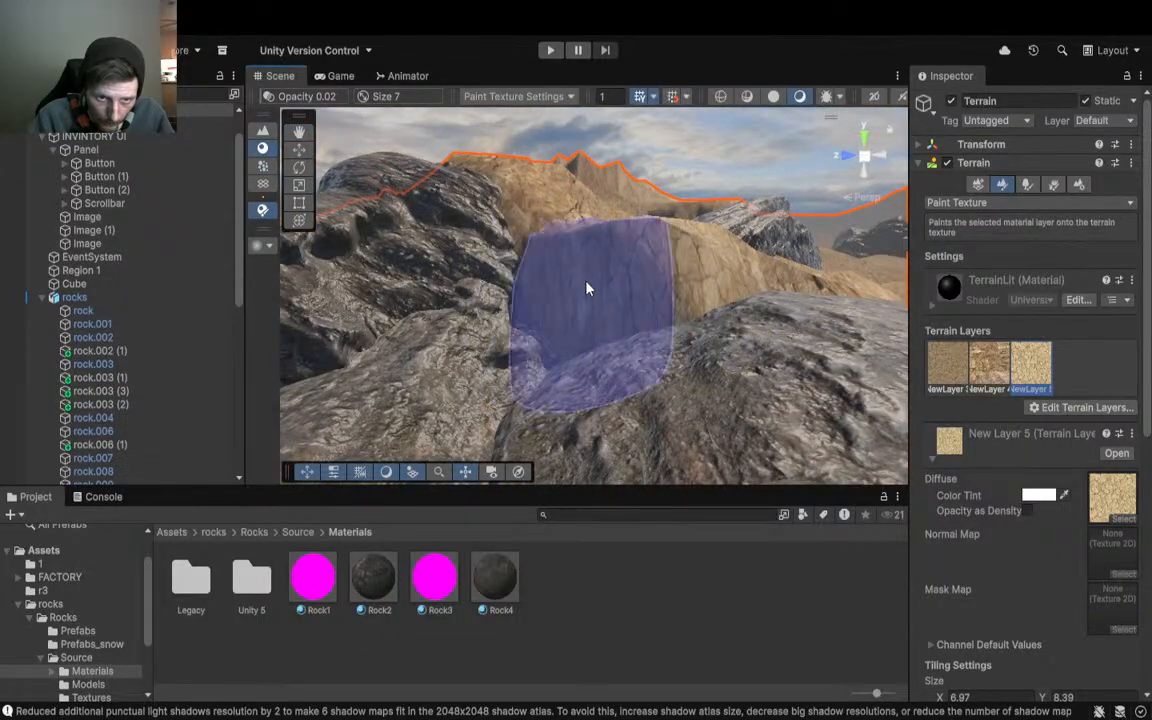
pyautogui.click(972, 289)
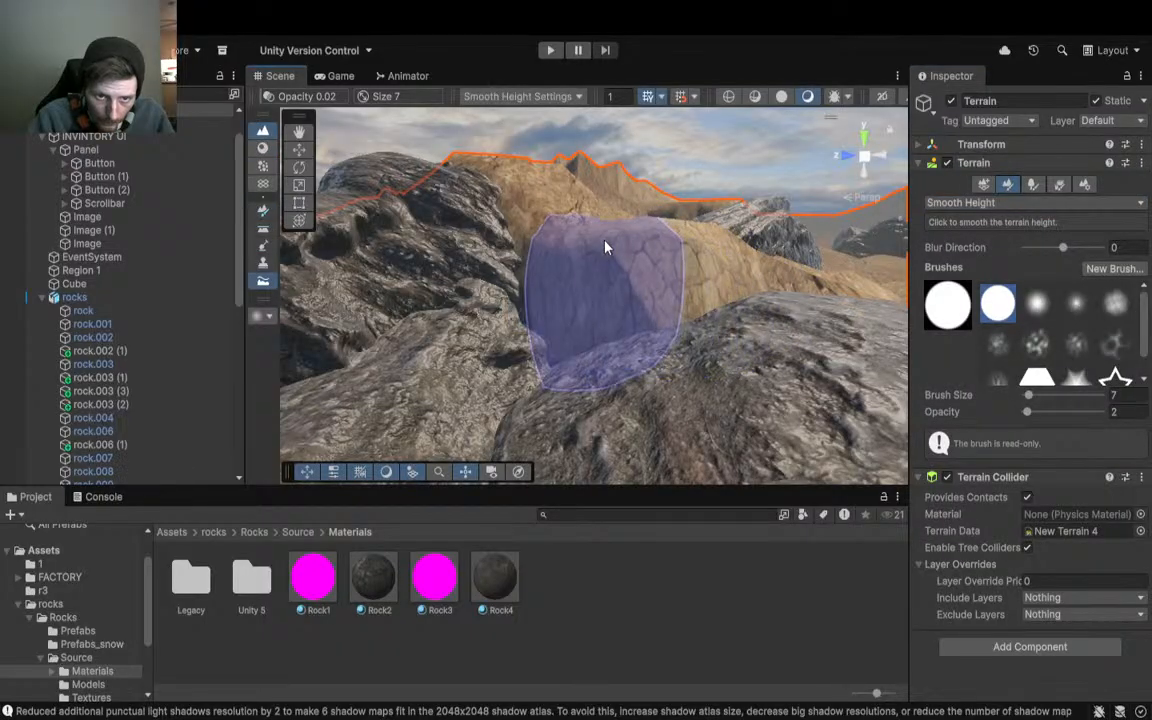
pyautogui.moveTo(465, 333)
pyautogui.mouseDown(button='right')
pyautogui.moveTo(473, 344)
pyautogui.moveTo(458, 337)
pyautogui.moveTo(458, 206)
pyautogui.moveTo(630, 378)
pyautogui.mouseUp(button='right')
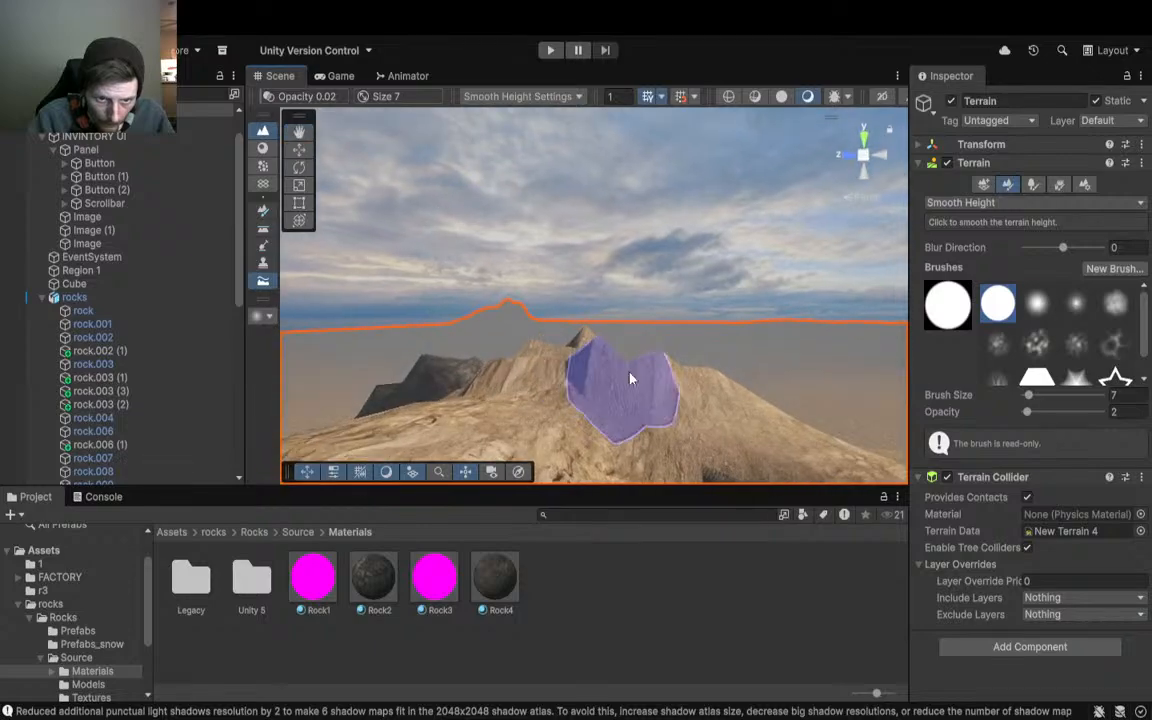
pyautogui.moveTo(565, 378)
pyautogui.mouseDown()
pyautogui.moveTo(579, 347)
pyautogui.moveTo(586, 378)
pyautogui.moveTo(576, 343)
pyautogui.moveTo(570, 354)
pyautogui.moveTo(663, 370)
pyautogui.moveTo(565, 360)
pyautogui.mouseUp()
pyautogui.moveTo(543, 389)
pyautogui.mouseDown(button='right')
pyautogui.moveTo(260, 495)
pyautogui.moveTo(590, 386)
pyautogui.mouseUp(button='right')
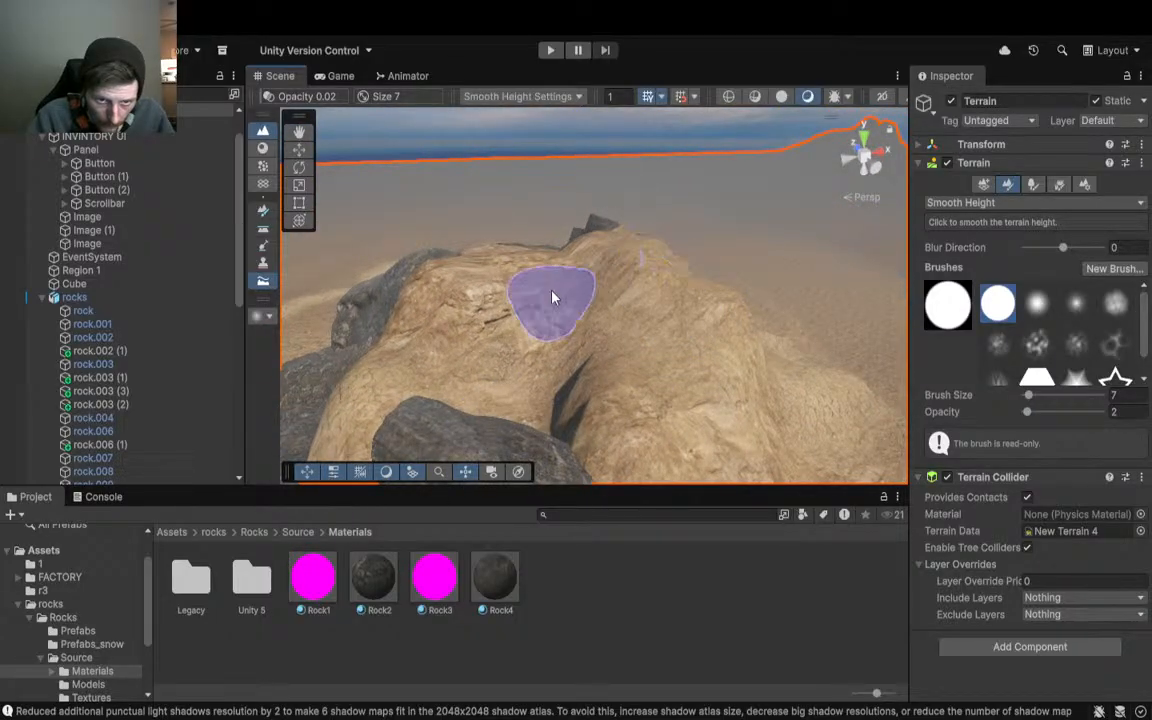
# Step: Duplicate the tall Rock5A and move the copy over to the rocks along the ridge
pyautogui.moveTo(545, 300)
pyautogui.mouseDown(button='right')
pyautogui.moveTo(424, 324)
pyautogui.moveTo(492, 298)
pyautogui.moveTo(632, 314)
pyautogui.moveTo(841, 275)
pyautogui.moveTo(998, 270)
pyautogui.moveTo(1119, 320)
pyautogui.moveTo(946, 303)
pyautogui.moveTo(833, 337)
pyautogui.moveTo(912, 433)
pyautogui.moveTo(519, 144)
pyautogui.moveTo(660, 190)
pyautogui.moveTo(650, 205)
pyautogui.moveTo(635, 45)
pyautogui.moveTo(560, 193)
pyautogui.moveTo(560, 231)
pyautogui.mouseUp(button='right')
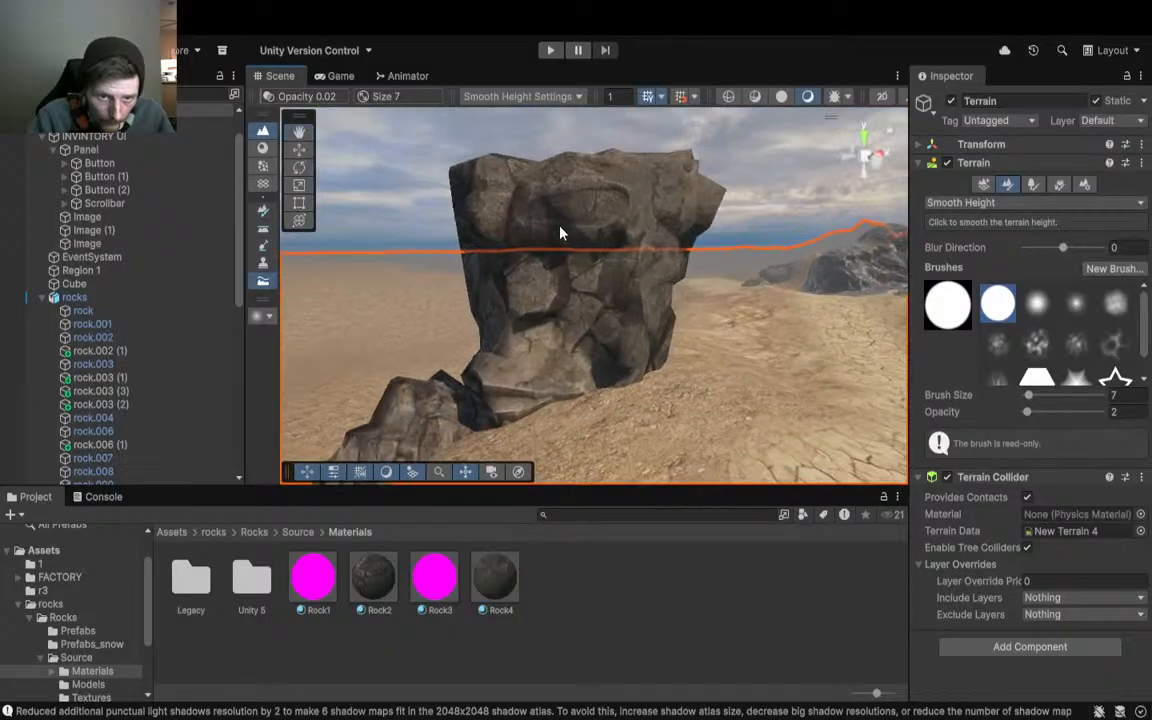
pyautogui.click(560, 231)
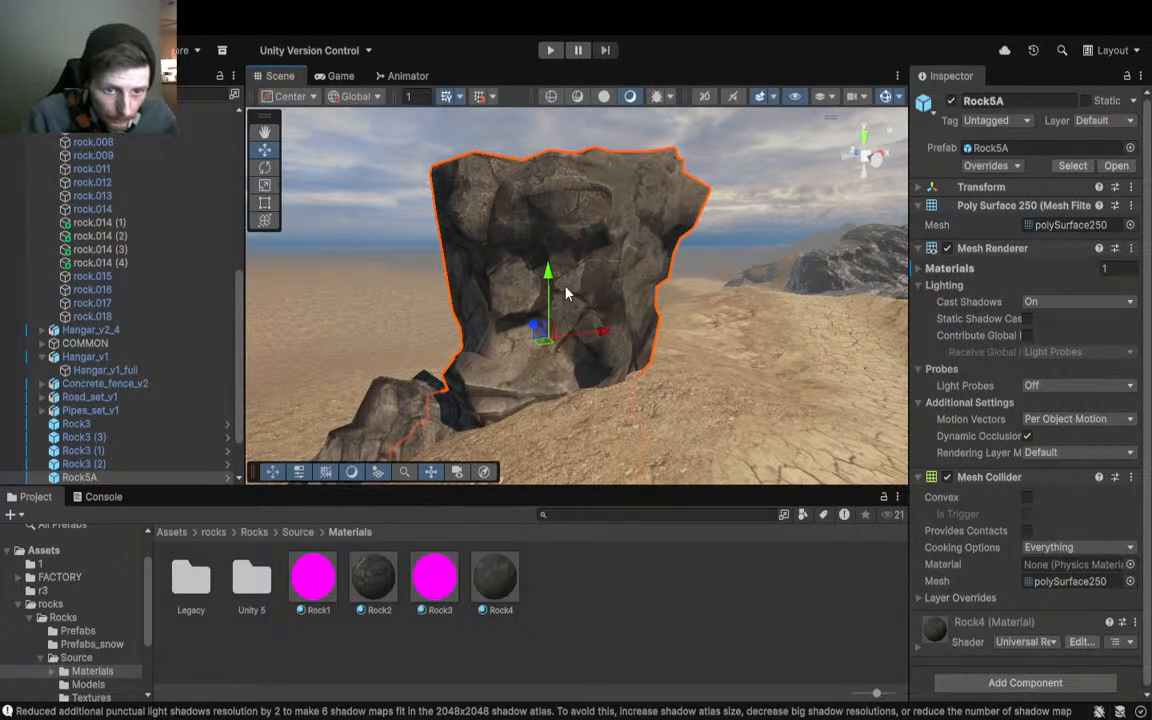
pyautogui.hotkey('ctrl', 'd')
pyautogui.moveTo(596, 336); pyautogui.dragTo(798, 296)
pyautogui.moveTo(798, 296); pyautogui.dragTo(571, 328, button='right')
pyautogui.moveTo(552, 287); pyautogui.dragTo(424, 334)
# Step: Scale the Rock5A copy down so it becomes noticeably smaller and narrower
pyautogui.press('r')
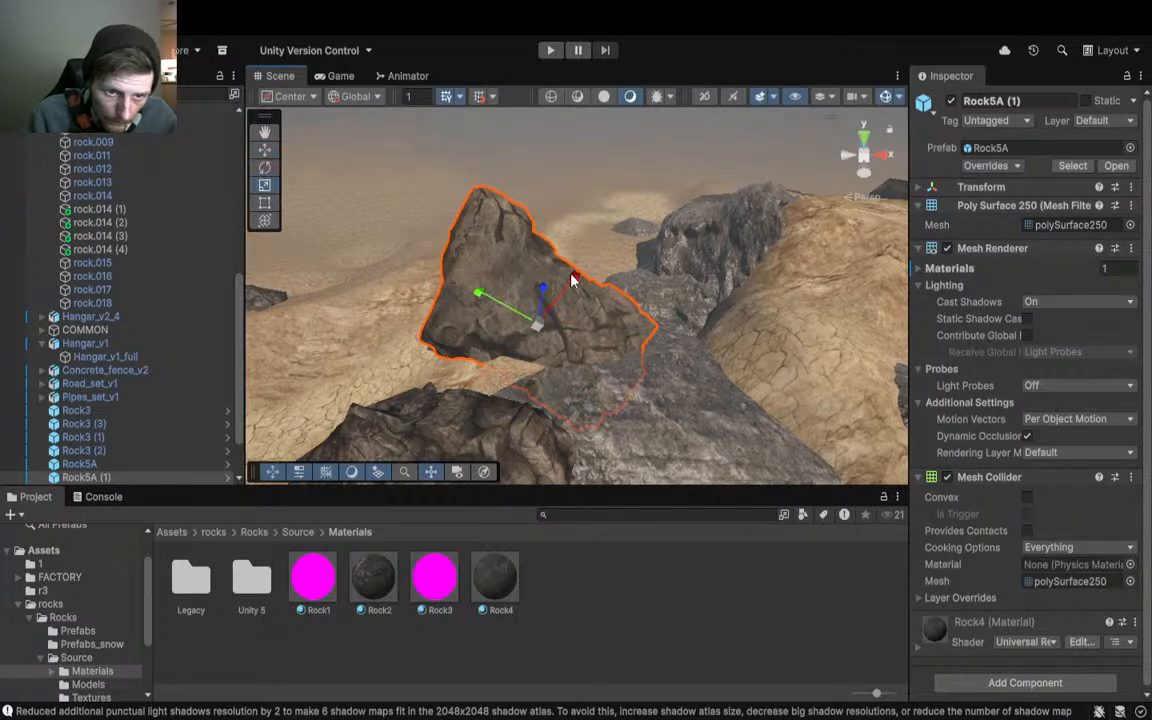
pyautogui.moveTo(573, 281); pyautogui.dragTo(563, 294)
pyautogui.press('e')
pyautogui.press('w')
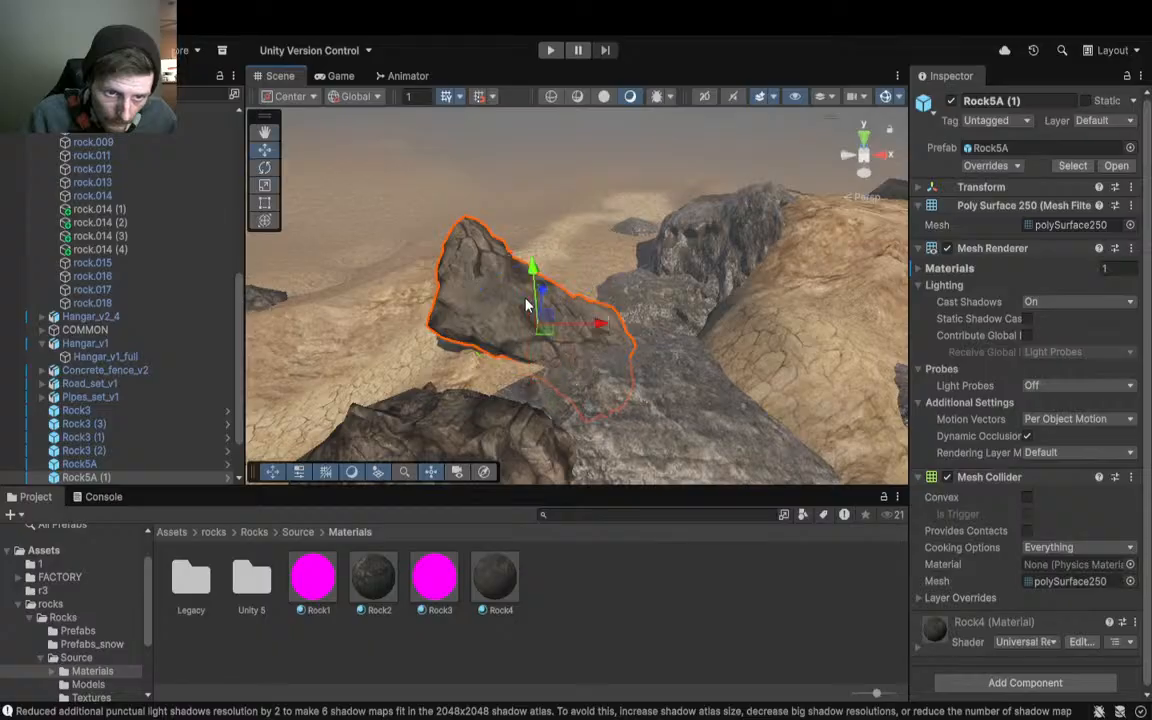
pyautogui.moveTo(491, 315)
pyautogui.mouseDown()
pyautogui.moveTo(488, 300)
pyautogui.moveTo(500, 303)
pyautogui.mouseUp()
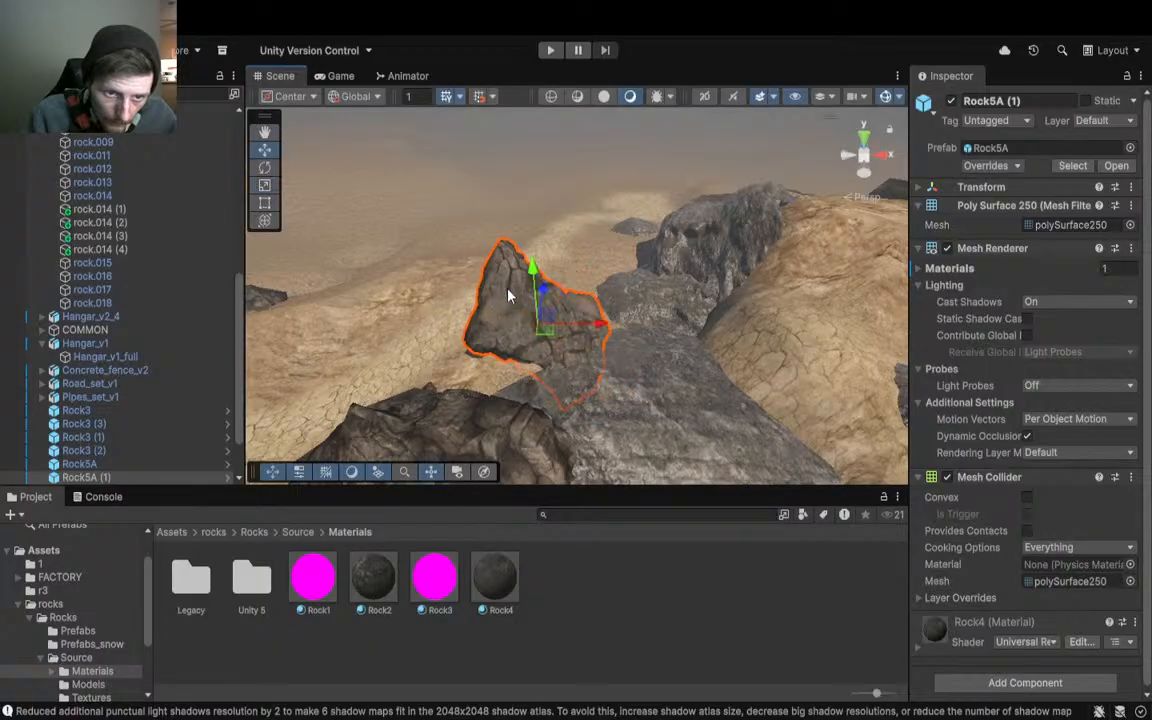
# Step: Move the Rock5A copy across the rocks and embed it in the sandy crest of the ridge
pyautogui.moveTo(600, 325); pyautogui.dragTo(753, 325)
pyautogui.moveTo(655, 317); pyautogui.dragTo(622, 354, button='right')
pyautogui.moveTo(580, 370); pyautogui.dragTo(774, 241)
pyautogui.moveTo(712, 282); pyautogui.dragTo(645, 276, button='right')
pyautogui.moveTo(699, 324); pyautogui.dragTo(945, 293)
# Step: Stretch the Rock5A copy into a bulkier shape and rotate it on the ridge crest
pyautogui.press('r')
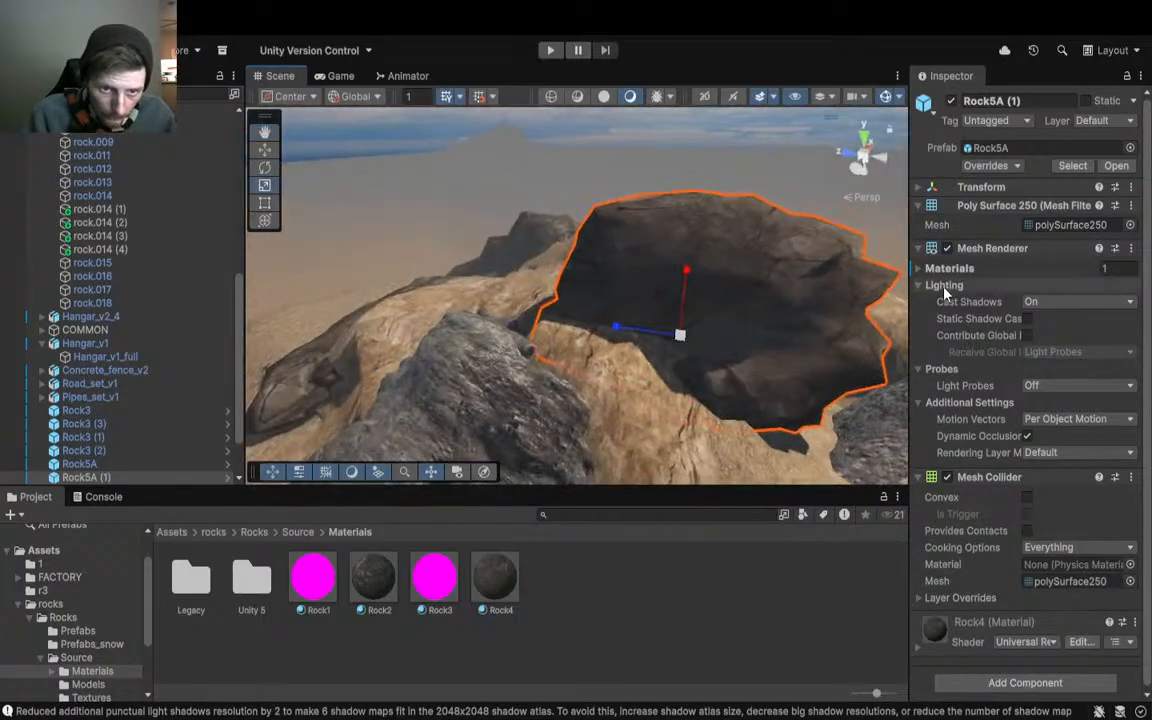
pyautogui.keyDown('alt'); pyautogui.moveTo(648, 340); pyautogui.dragTo(486, 324); pyautogui.keyUp('alt')
pyautogui.press('e')
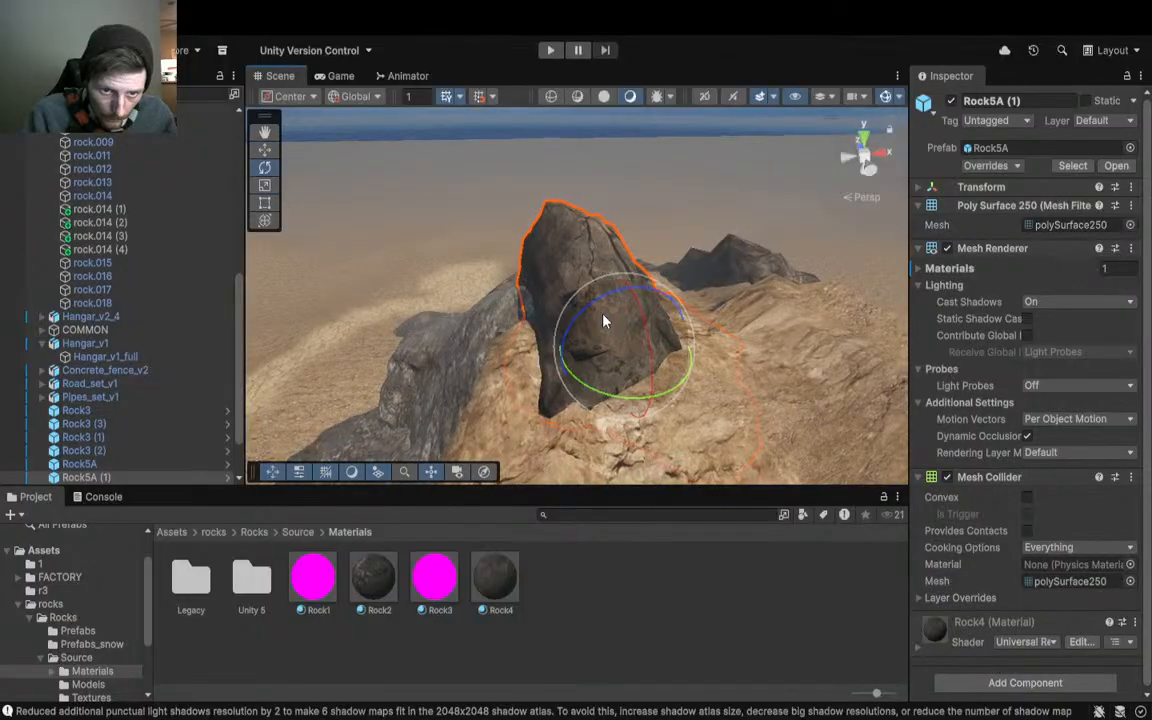
pyautogui.press('r')
pyautogui.moveTo(575, 327); pyautogui.dragTo(562, 326)
pyautogui.press('w')
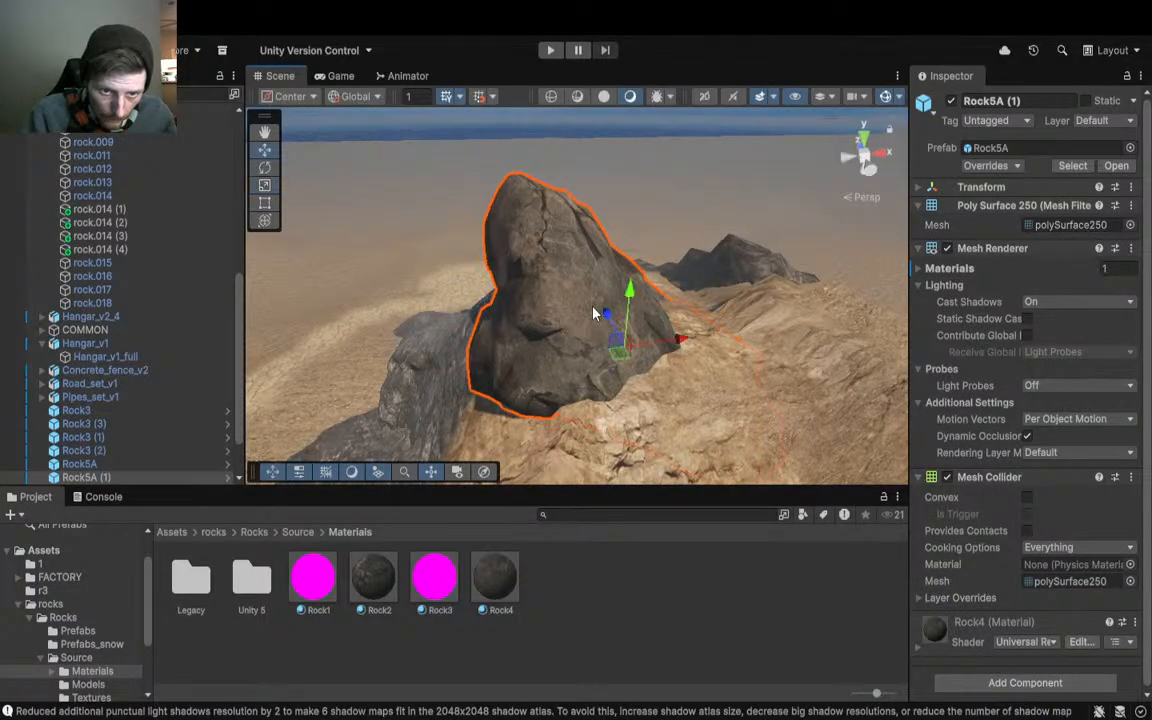
pyautogui.press('e')
pyautogui.moveTo(616, 294); pyautogui.dragTo(566, 321)
# Step: Apply the Rock2 material to the broad boulder rock.003 (2) embedded in the near side of the ridge
pyautogui.press('a')
pyautogui.moveTo(570, 320); pyautogui.dragTo(652, 400, button='right')
pyautogui.press('w')
pyautogui.click(652, 400)
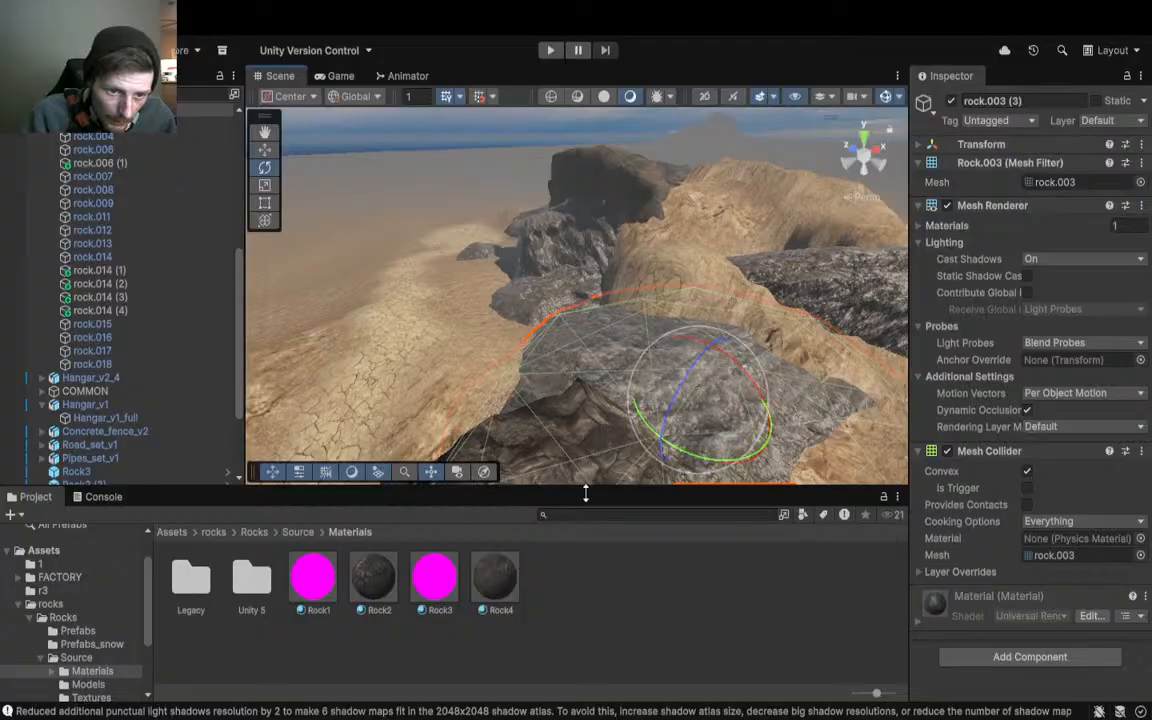
pyautogui.moveTo(640, 370); pyautogui.dragTo(692, 330, button='right')
pyautogui.click(691, 329)
pyautogui.moveTo(395, 539); pyautogui.dragTo(694, 301)
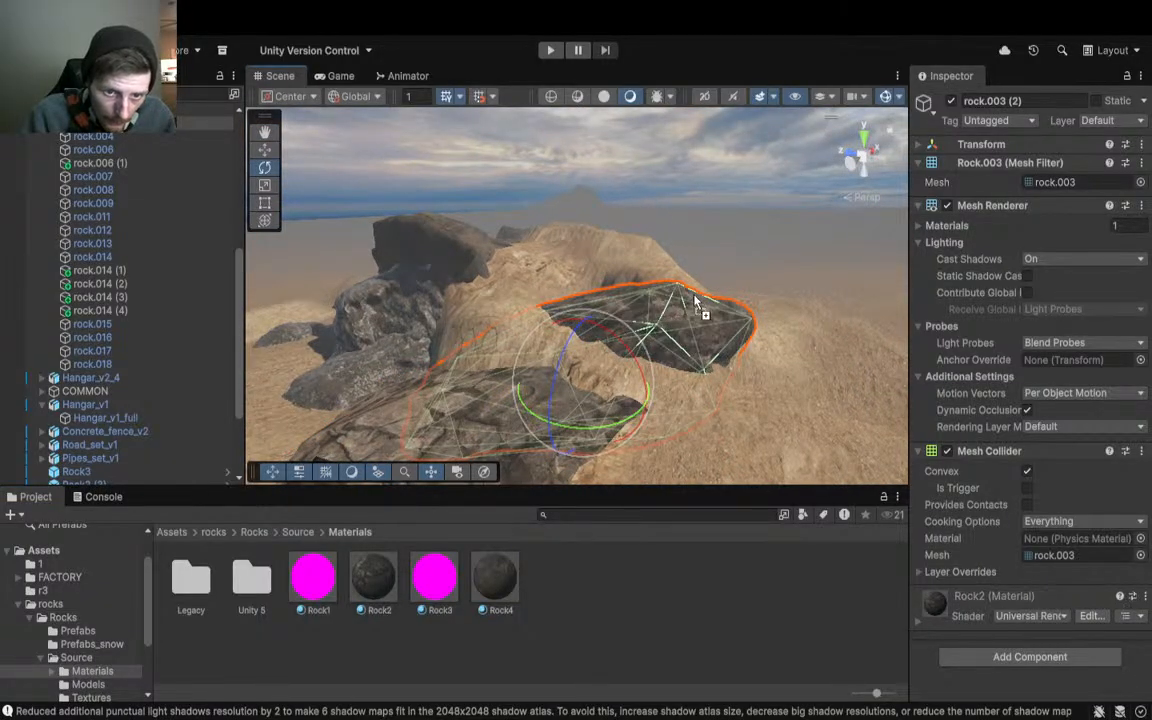
# Step: Examine the rock formations, the path between them and the distant mountains from several viewpoints across the level
pyautogui.moveTo(573, 450); pyautogui.dragTo(538, 417, button='right')
pyautogui.press('s')
pyautogui.press('w')
pyautogui.moveTo(618, 341); pyautogui.dragTo(504, 342, button='right')
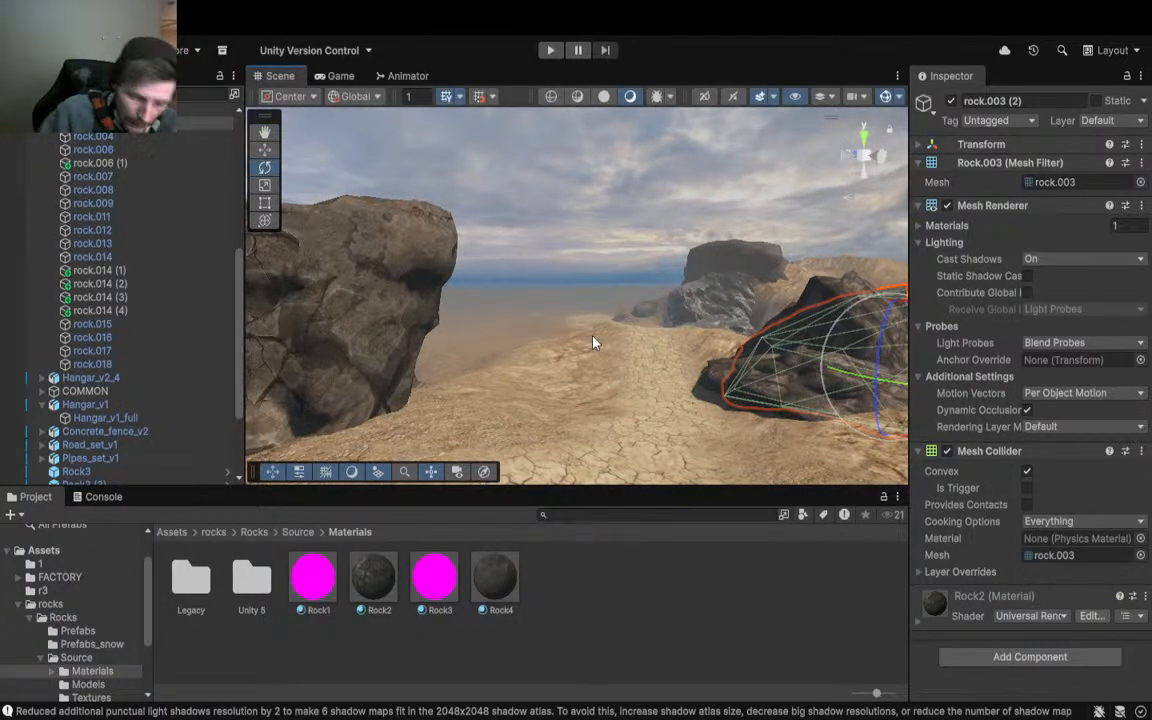
pyautogui.moveTo(557, 290); pyautogui.dragTo(39, 364, button='right')
pyautogui.press('w')
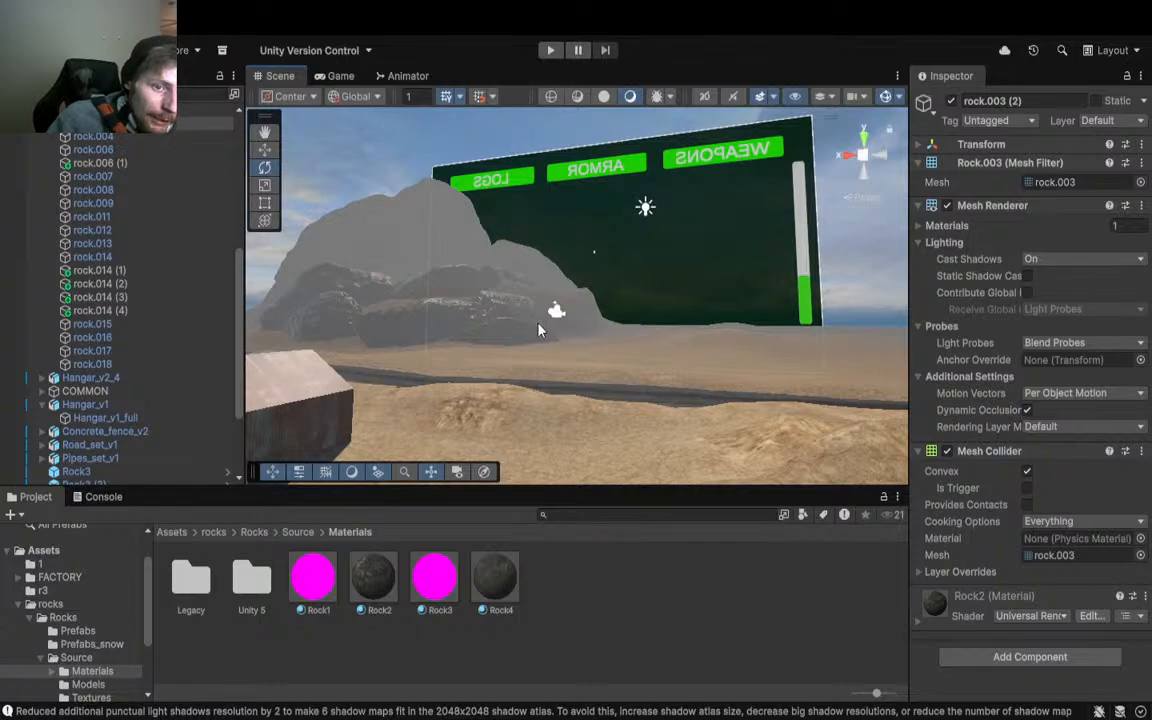
pyautogui.click(562, 316)
pyautogui.moveTo(564, 315)
pyautogui.mouseDown(button='right')
pyautogui.moveTo(540, 378)
pyautogui.moveTo(579, 352)
pyautogui.moveTo(589, 298)
pyautogui.moveTo(575, 276)
pyautogui.moveTo(167, 437)
pyautogui.moveTo(175, 372)
pyautogui.moveTo(250, 404)
pyautogui.moveTo(291, 399)
pyautogui.mouseUp(button='right')
pyautogui.click(600, 320)
pyautogui.press('w')
# Step: Select the terrain, return it to Paint Texture and paint New Layer 4 over the bare sandy mound
pyautogui.click(405, 403)
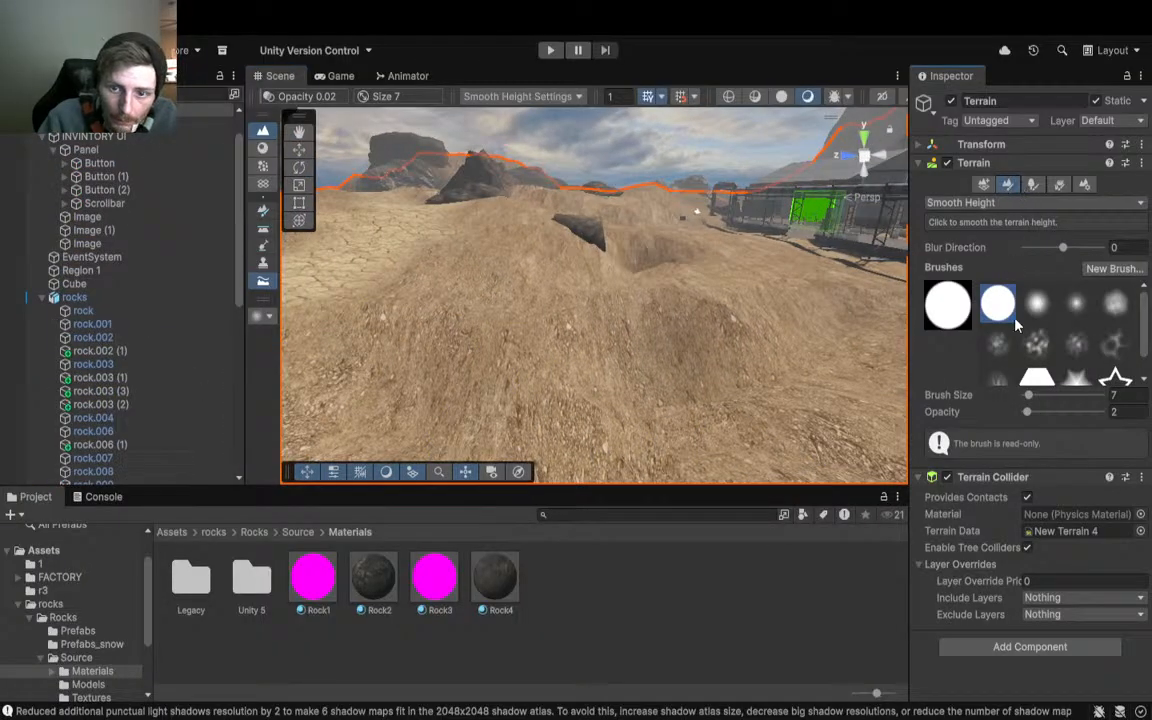
pyautogui.click(984, 184)
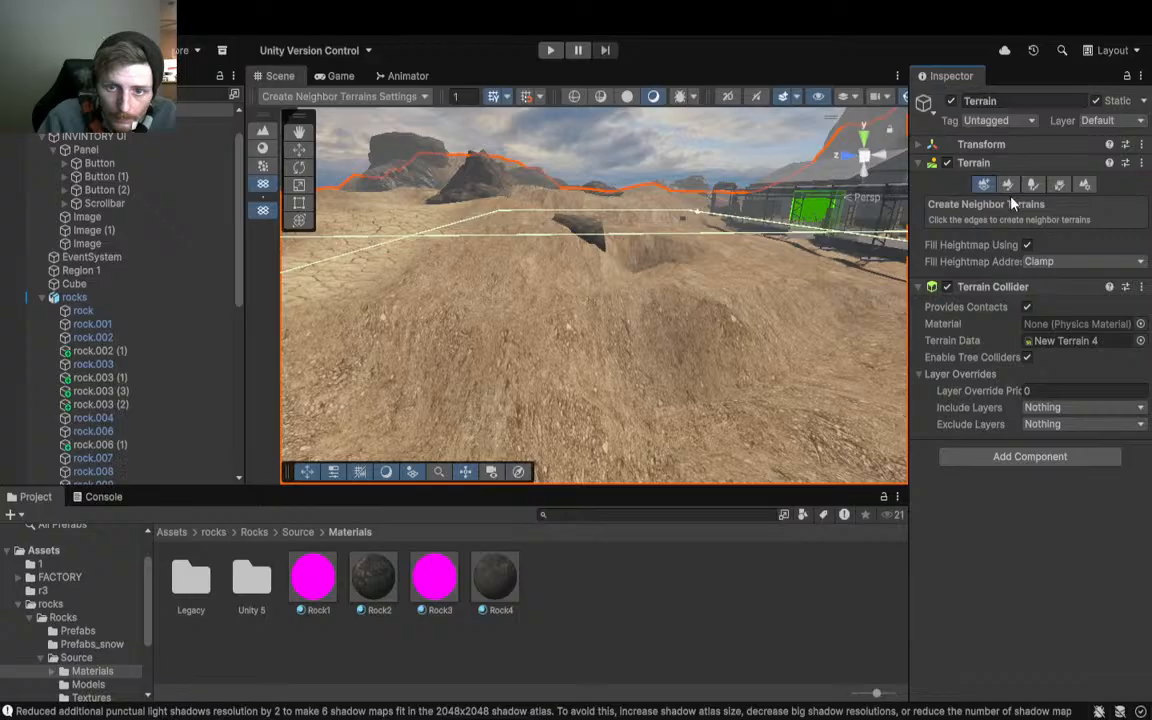
pyautogui.click(1009, 186)
pyautogui.click(1052, 200)
pyautogui.click(992, 305)
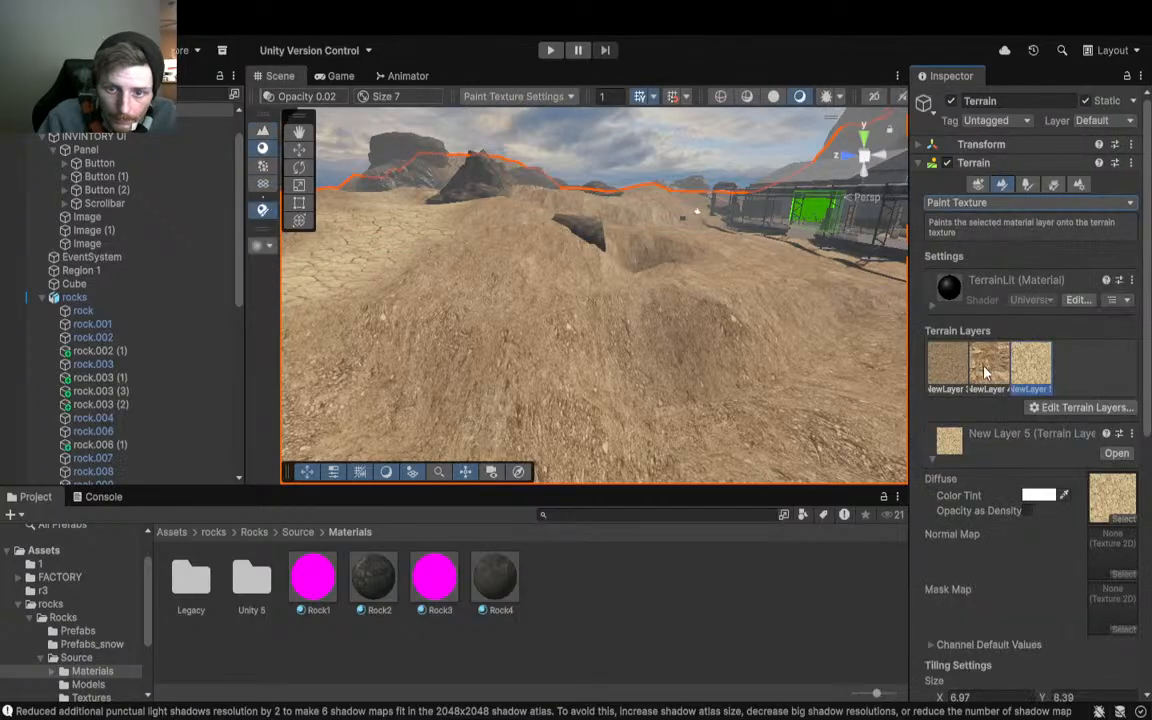
pyautogui.click(987, 368)
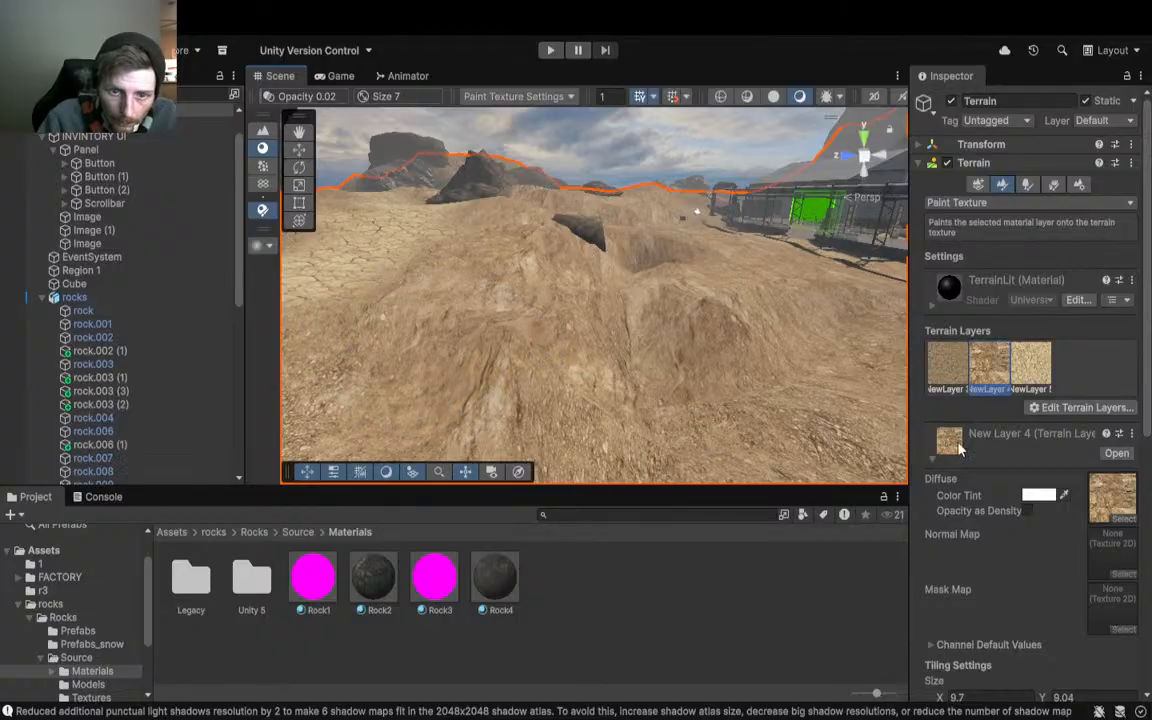
# Step: Choose New Layer 5 and paint cracked ground around the foot of the mound towards the pipe fence
pyautogui.click(1030, 365)
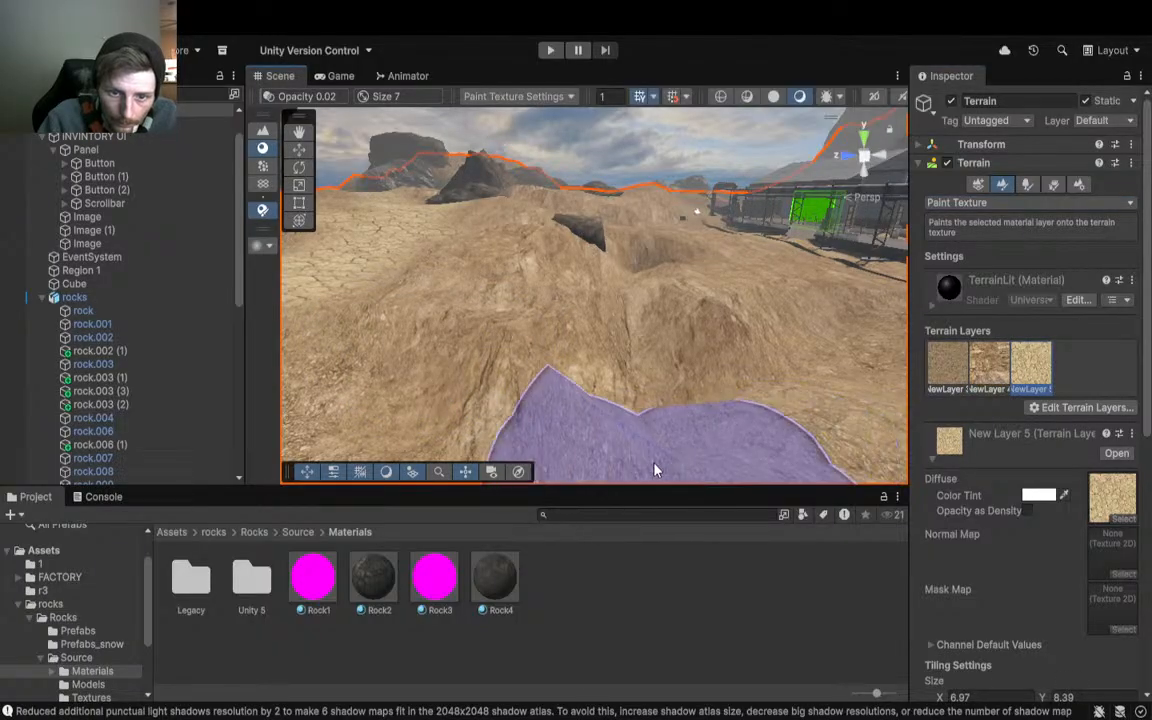
pyautogui.moveTo(656, 470)
pyautogui.mouseDown(button='right')
pyautogui.moveTo(728, 635)
pyautogui.moveTo(670, 550)
pyautogui.mouseUp(button='right')
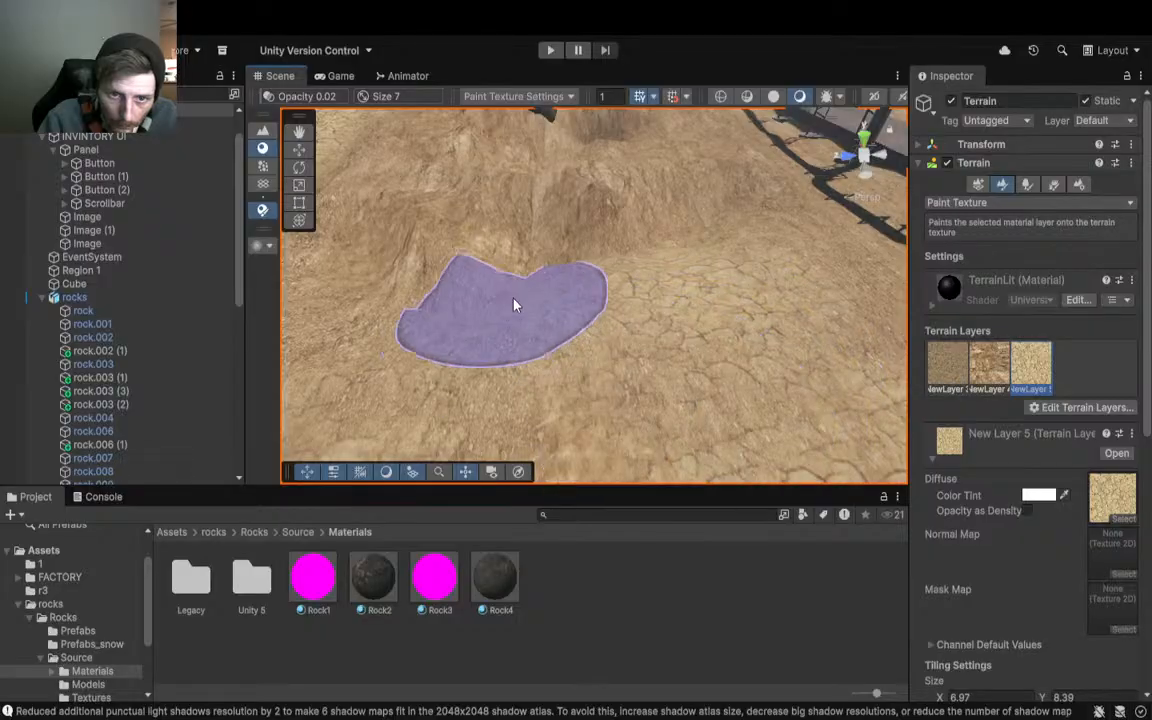
pyautogui.moveTo(513, 305); pyautogui.dragTo(586, 231, button='right')
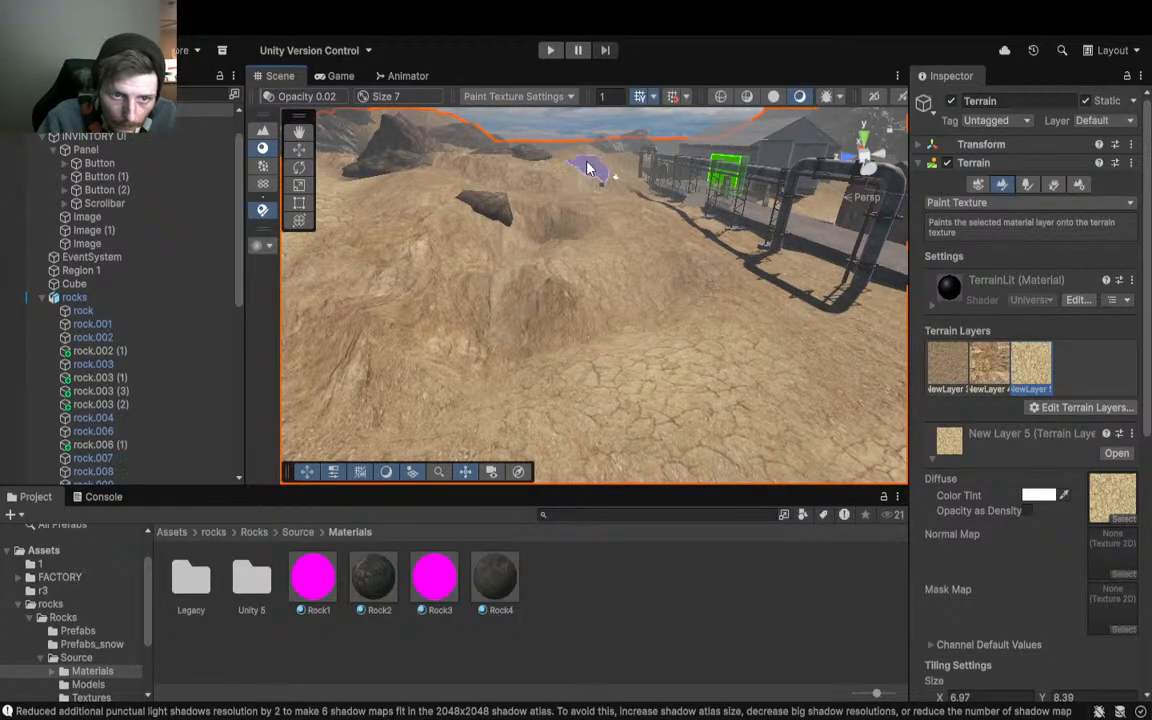
pyautogui.moveTo(386, 200)
pyautogui.mouseDown(button='right')
pyautogui.moveTo(259, 167)
pyautogui.moveTo(243, 181)
pyautogui.mouseUp(button='right')
pyautogui.press('d')
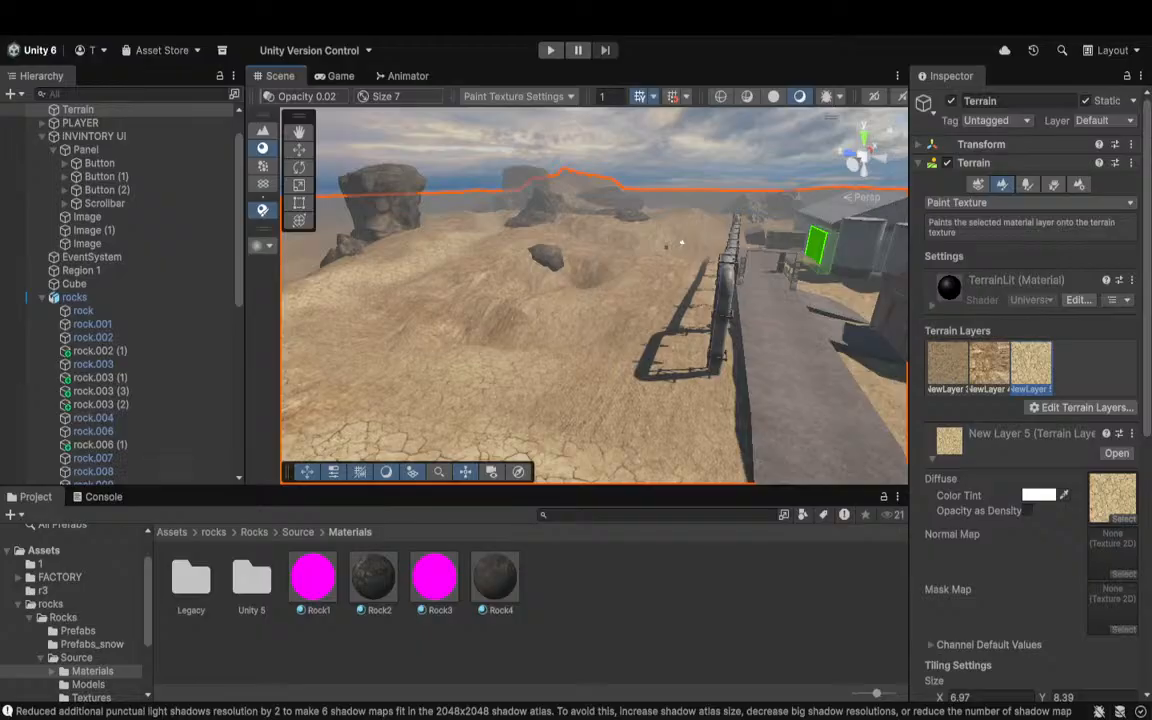
pyautogui.moveTo(527, 275)
pyautogui.mouseDown(button='right')
pyautogui.moveTo(612, 239)
pyautogui.moveTo(686, 172)
pyautogui.moveTo(689, 210)
pyautogui.moveTo(787, 304)
pyautogui.moveTo(959, 285)
pyautogui.moveTo(968, 308)
pyautogui.mouseUp(button='right')
pyautogui.press('w')
pyautogui.press('w')
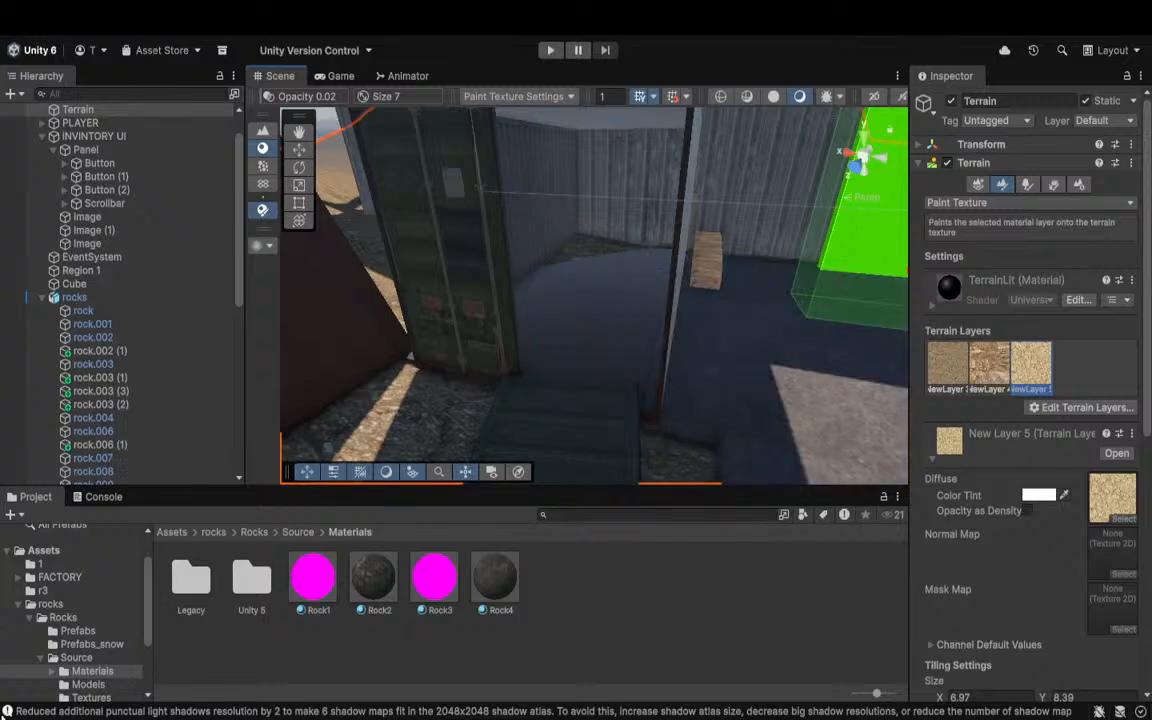
# Step: Open the Text folder in the project assets and examine the Invintory script's code in a widened Inspector
pyautogui.scroll(2, 99, 611)
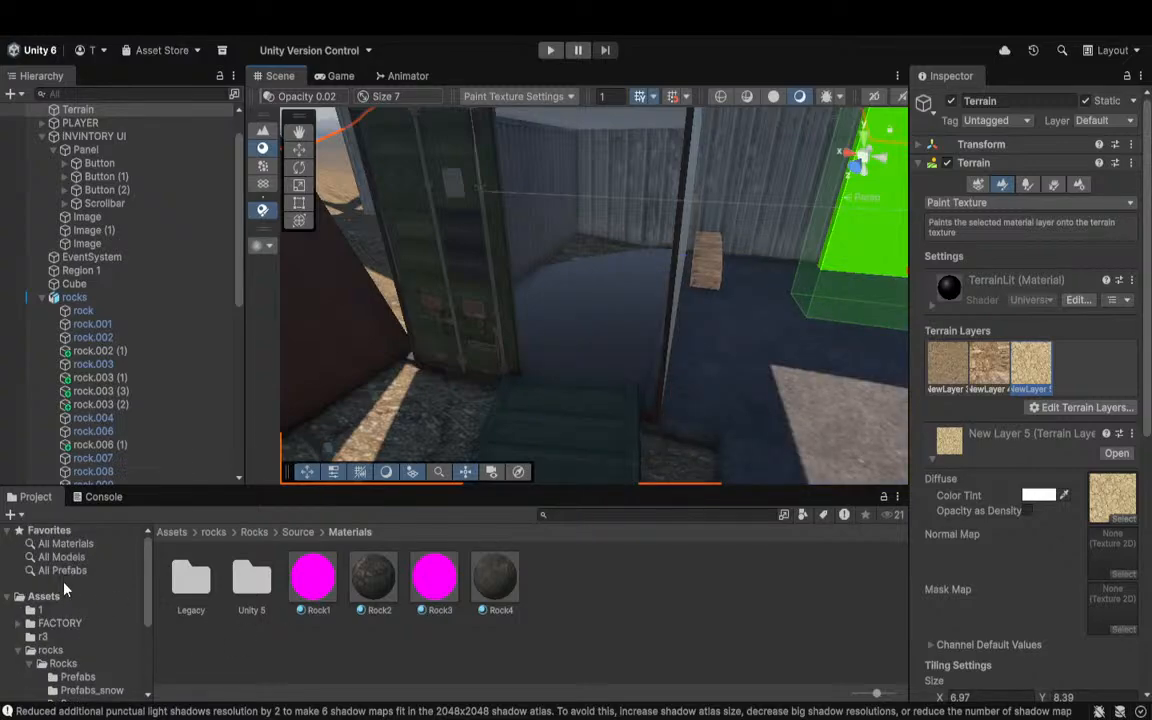
pyautogui.click(63, 590)
pyautogui.click(583, 588)
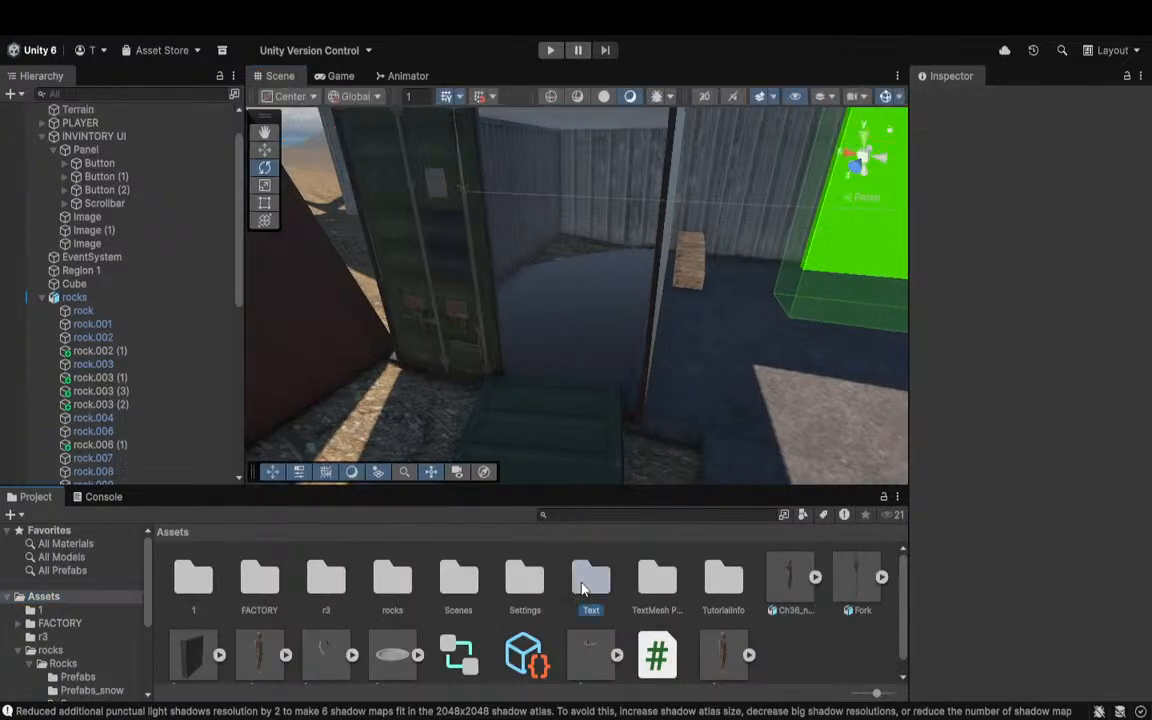
pyautogui.doubleClick(583, 588)
pyautogui.click(458, 578)
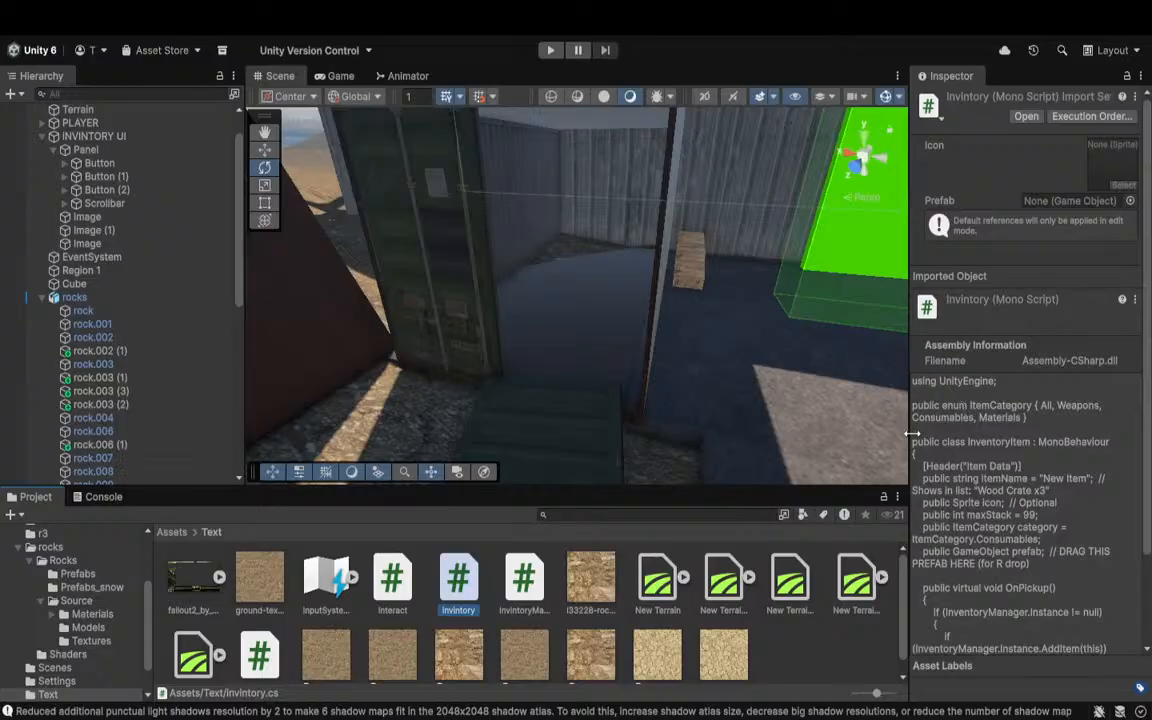
pyautogui.moveTo(912, 433); pyautogui.dragTo(622, 433)
pyautogui.scroll(-1, 673, 584)
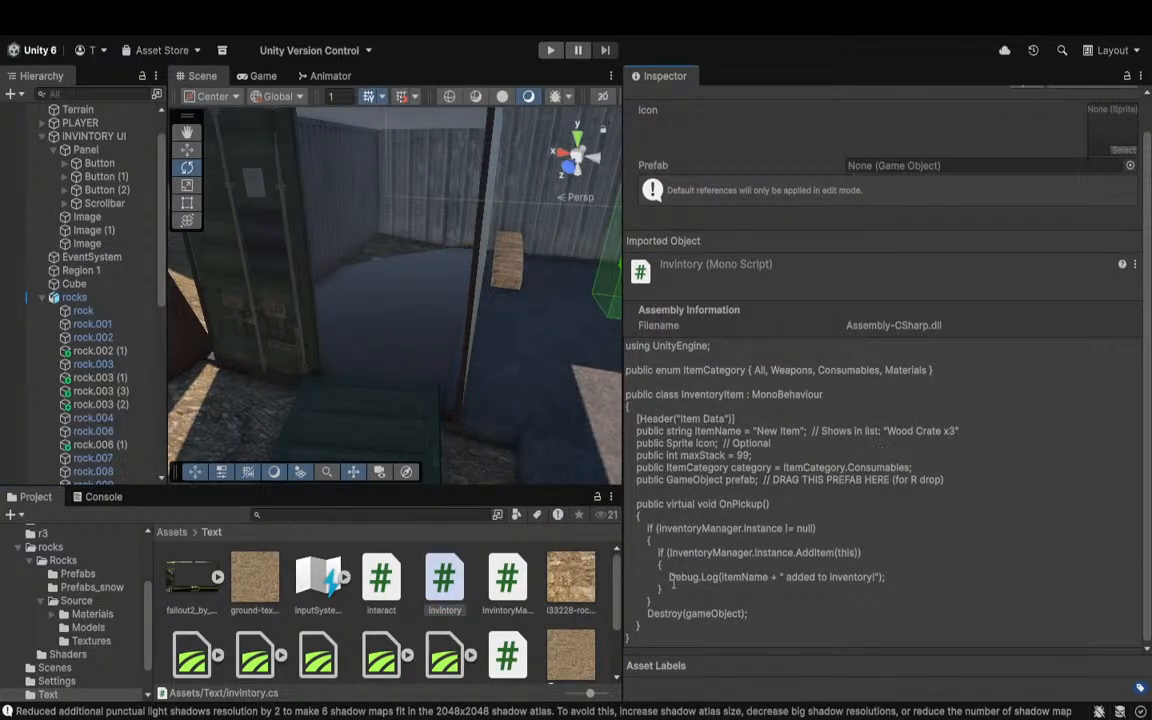
# Step: Examine the InvintoryManager script, focusing on the item, stack count, button, text and image fields of the InventorySlot class
pyautogui.click(505, 578)
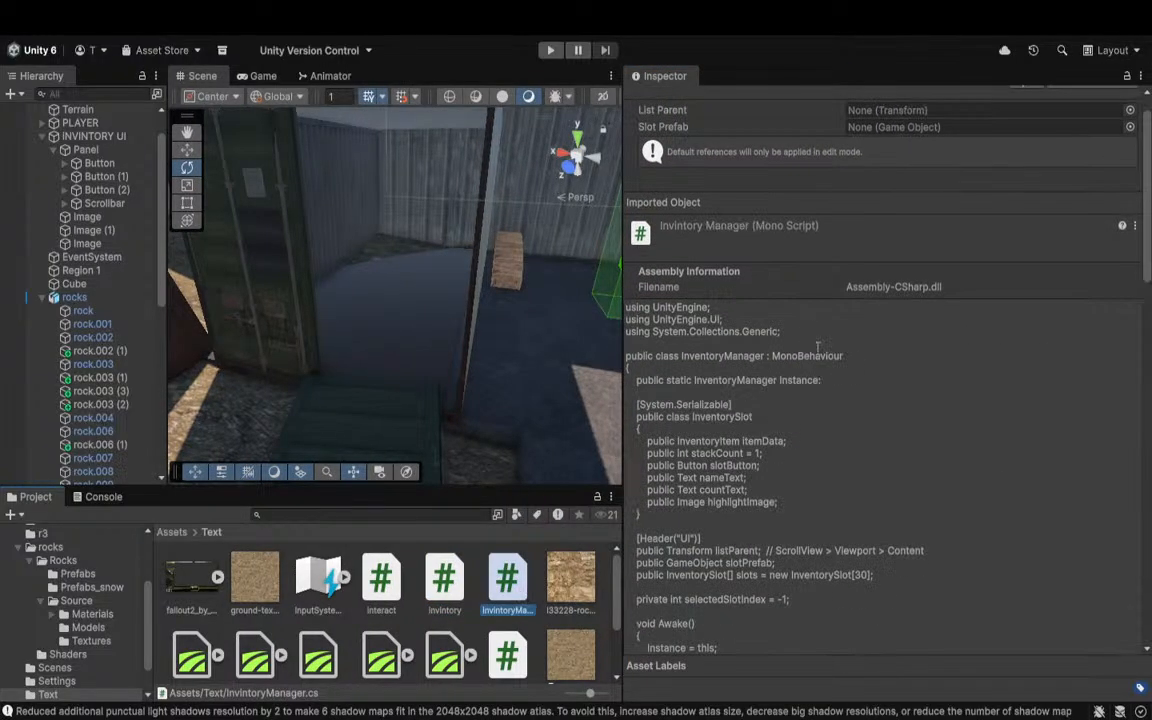
pyautogui.scroll(-6, 818, 347)
pyautogui.scroll(3, 693, 265)
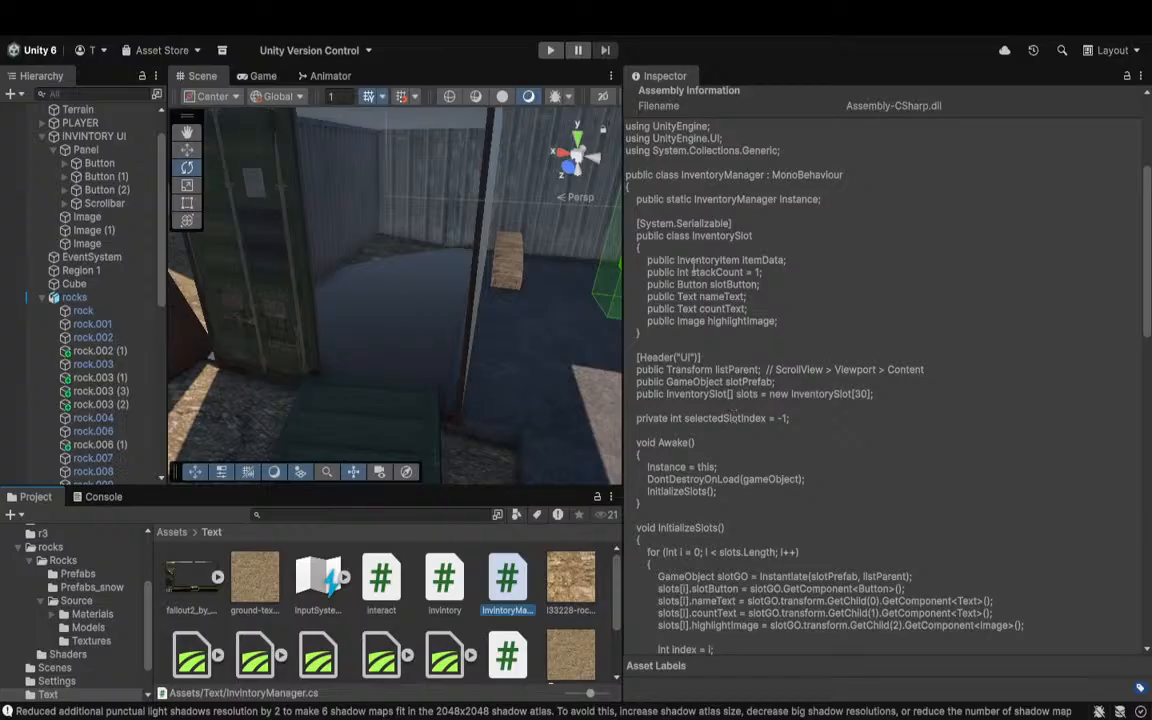
pyautogui.moveTo(727, 264); pyautogui.dragTo(641, 277)
pyautogui.click(752, 271)
pyautogui.moveTo(764, 287); pyautogui.dragTo(677, 297)
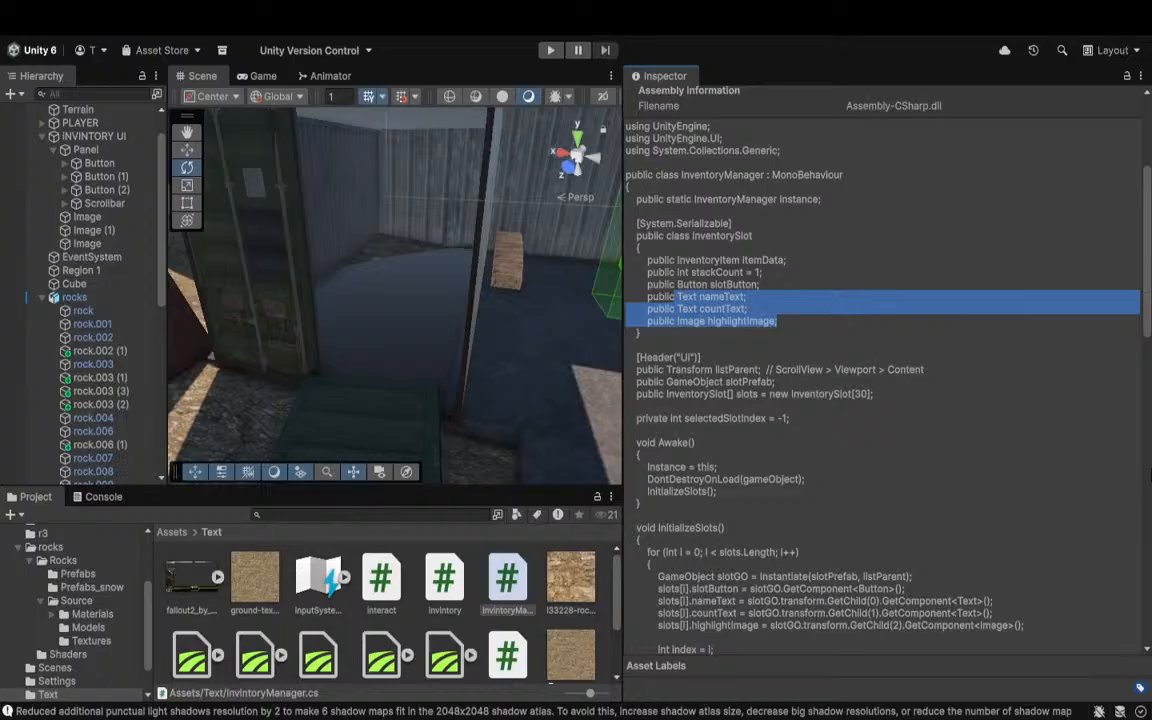
pyautogui.moveTo(385, 336); pyautogui.dragTo(248, 261, button='right')
pyautogui.press('s')
pyautogui.press('s')
pyautogui.press('w')
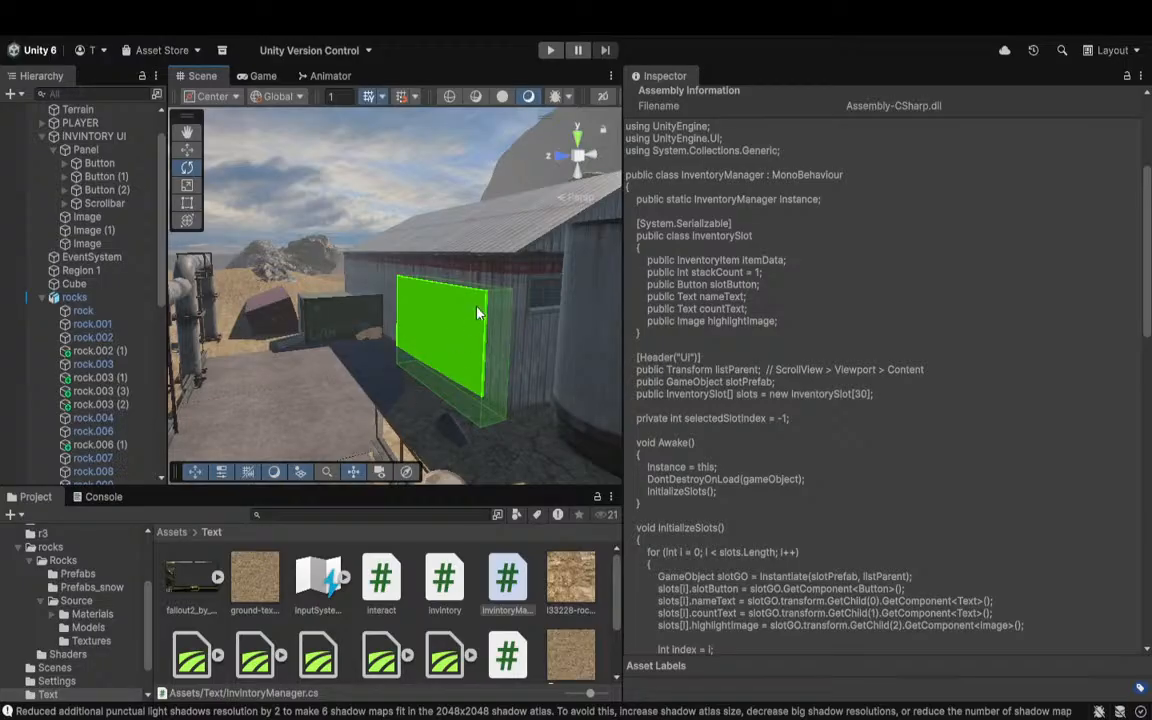
# Step: Select the terrain, switch to Raise or Lower Terrain and raise sand along the near edge of the road
pyautogui.moveTo(381, 353); pyautogui.dragTo(417, 400, button='right')
pyautogui.press('s')
pyautogui.press('s')
pyautogui.click(417, 400)
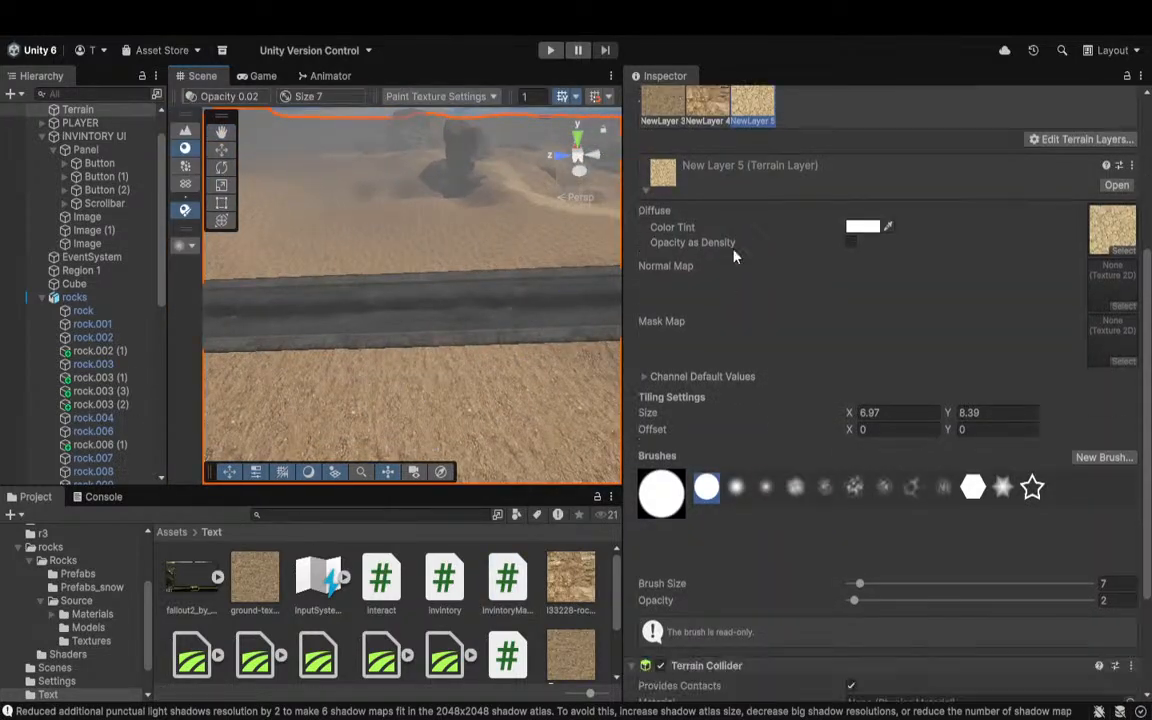
pyautogui.scroll(5, 725, 230)
pyautogui.click(861, 186)
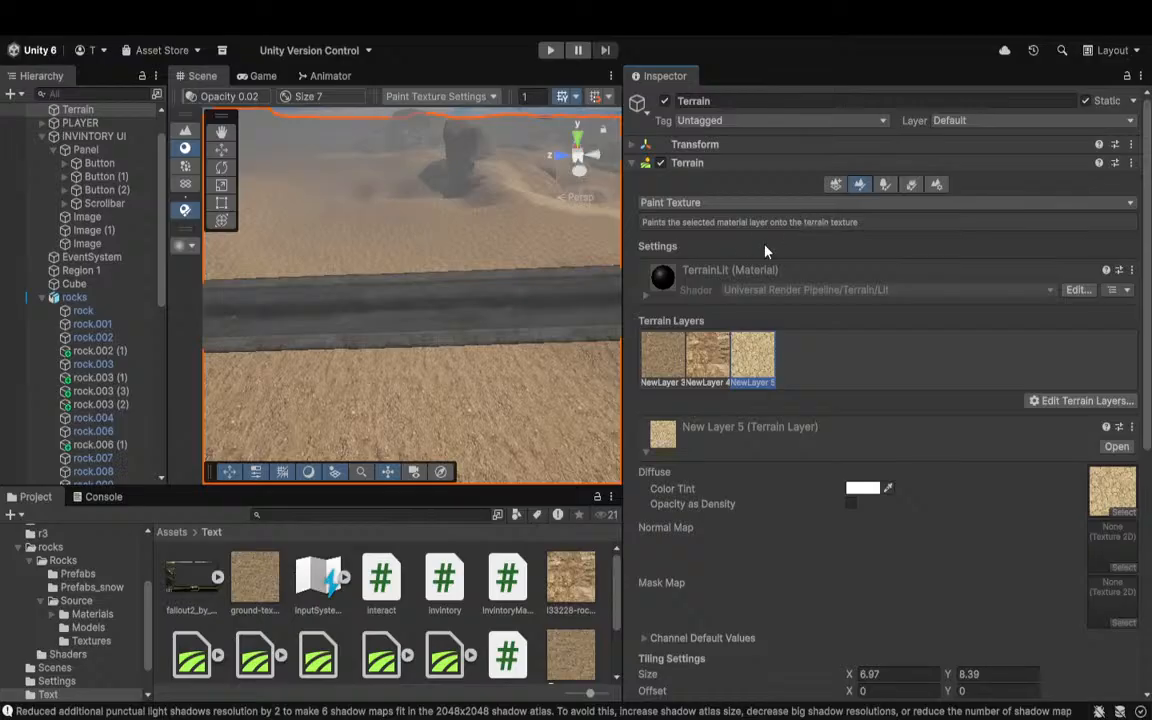
pyautogui.click(704, 271)
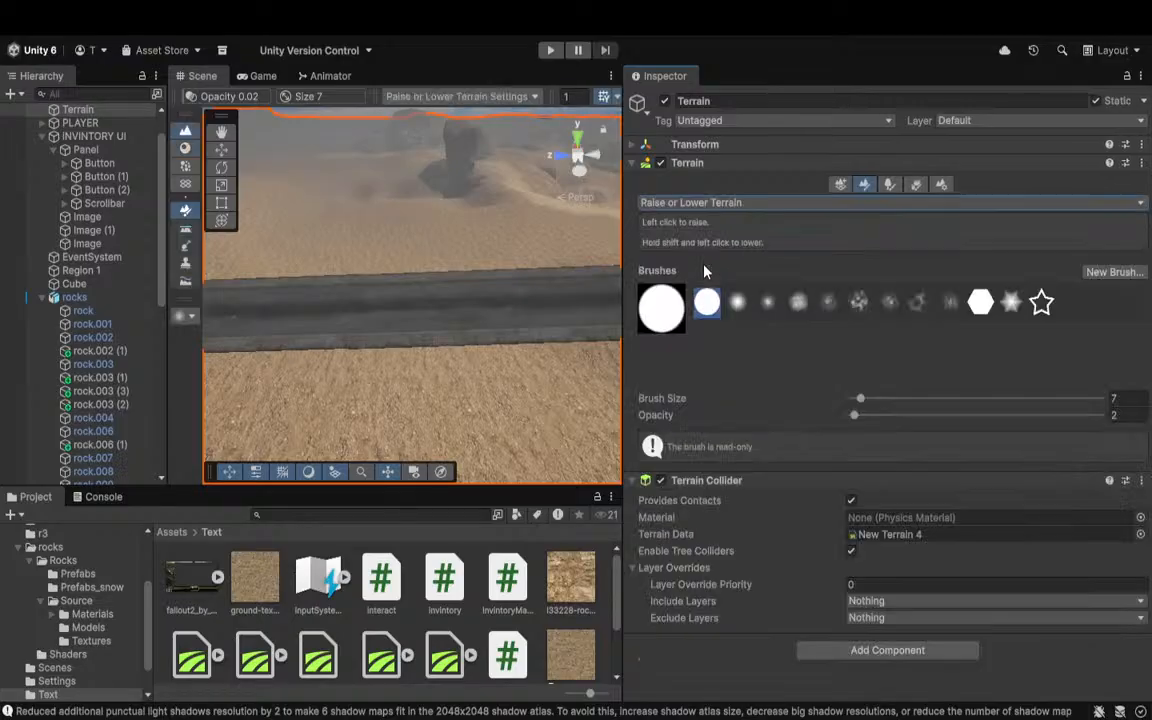
pyautogui.click(508, 355)
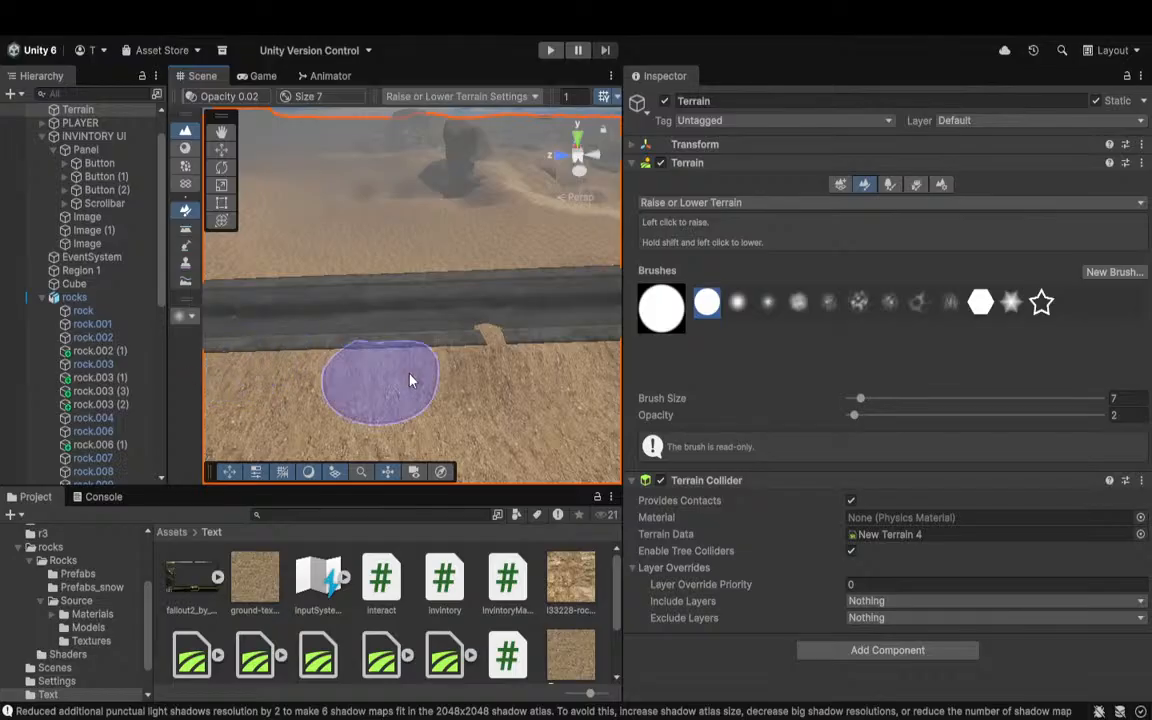
pyautogui.moveTo(409, 380)
pyautogui.mouseDown()
pyautogui.moveTo(575, 355)
pyautogui.moveTo(298, 362)
pyautogui.mouseUp()
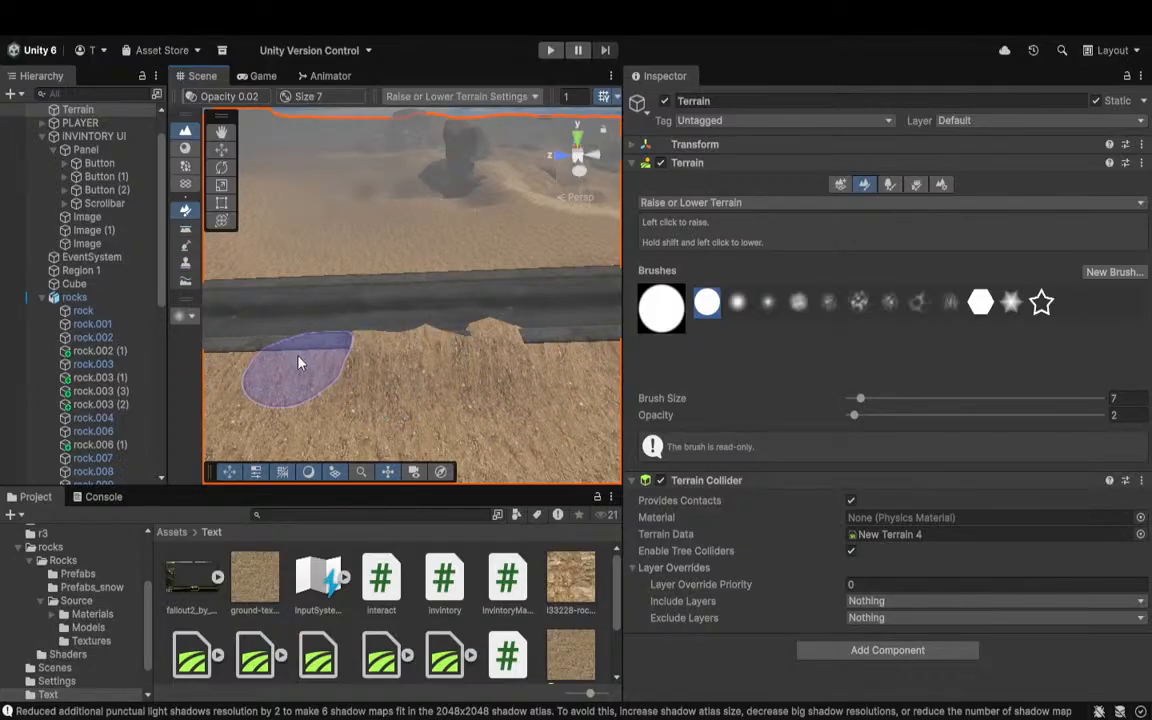
# Step: Set the brush size to 9 and sculpt uneven sand over both edges of the road along its length
pyautogui.moveTo(410, 385)
pyautogui.mouseDown(button='right')
pyautogui.moveTo(226, 345)
pyautogui.moveTo(192, 359)
pyautogui.mouseUp(button='right')
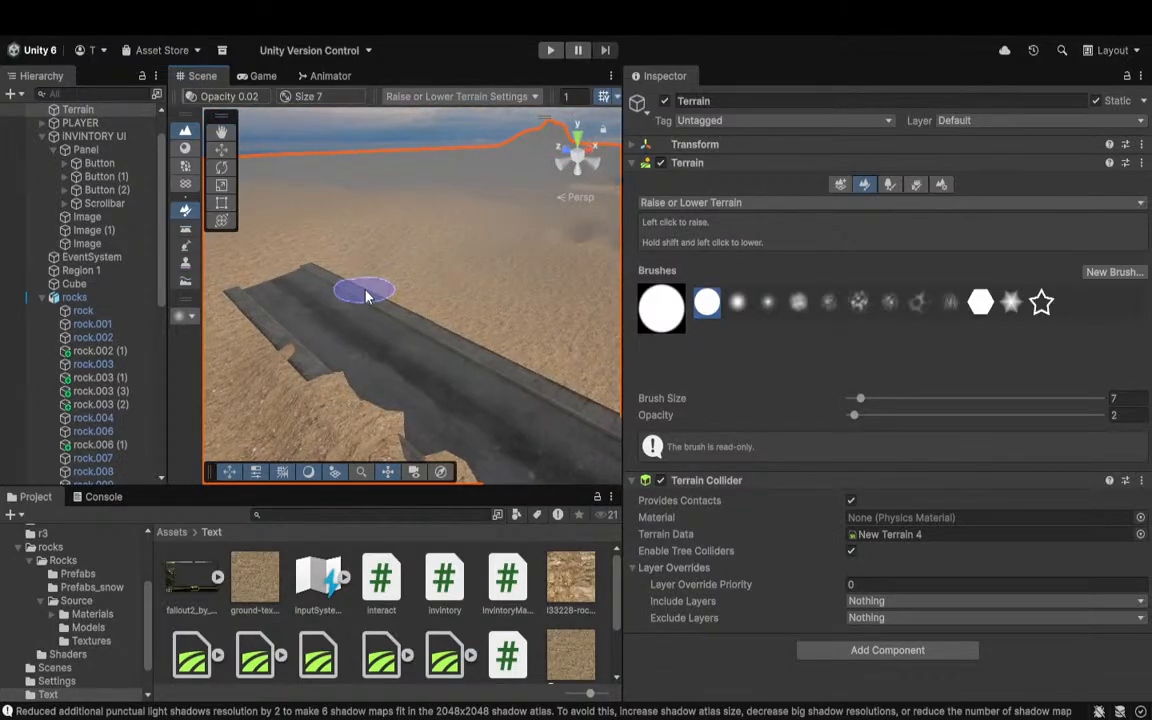
pyautogui.moveTo(860, 399); pyautogui.dragTo(863, 400)
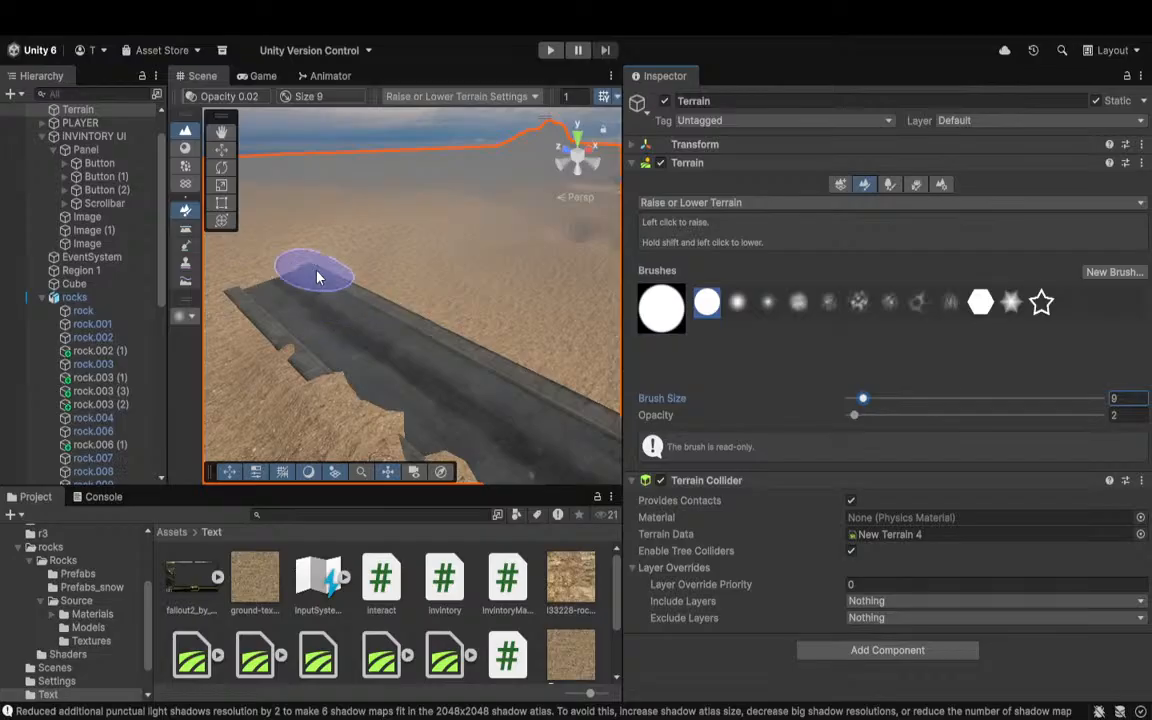
pyautogui.moveTo(527, 368)
pyautogui.mouseDown(button='right')
pyautogui.moveTo(573, 395)
pyautogui.moveTo(465, 368)
pyautogui.moveTo(168, 381)
pyautogui.mouseUp(button='right')
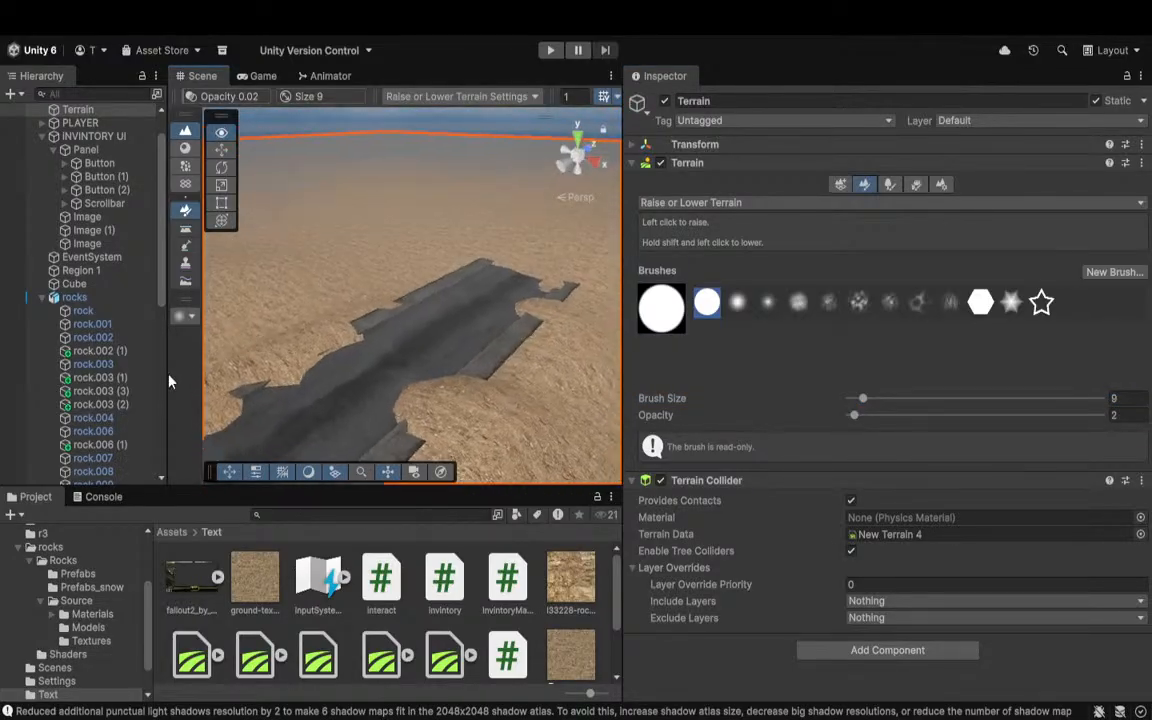
pyautogui.moveTo(483, 391)
pyautogui.keyDown('shift'); pyautogui.mouseDown()
pyautogui.moveTo(478, 375)
pyautogui.moveTo(432, 412)
pyautogui.mouseUp(); pyautogui.keyUp('shift')
pyautogui.moveTo(424, 414)
pyautogui.mouseDown(button='right')
pyautogui.moveTo(302, 470)
pyautogui.moveTo(310, 442)
pyautogui.mouseUp(button='right')
pyautogui.press('s')
pyautogui.moveTo(450, 406); pyautogui.dragTo(328, 454)
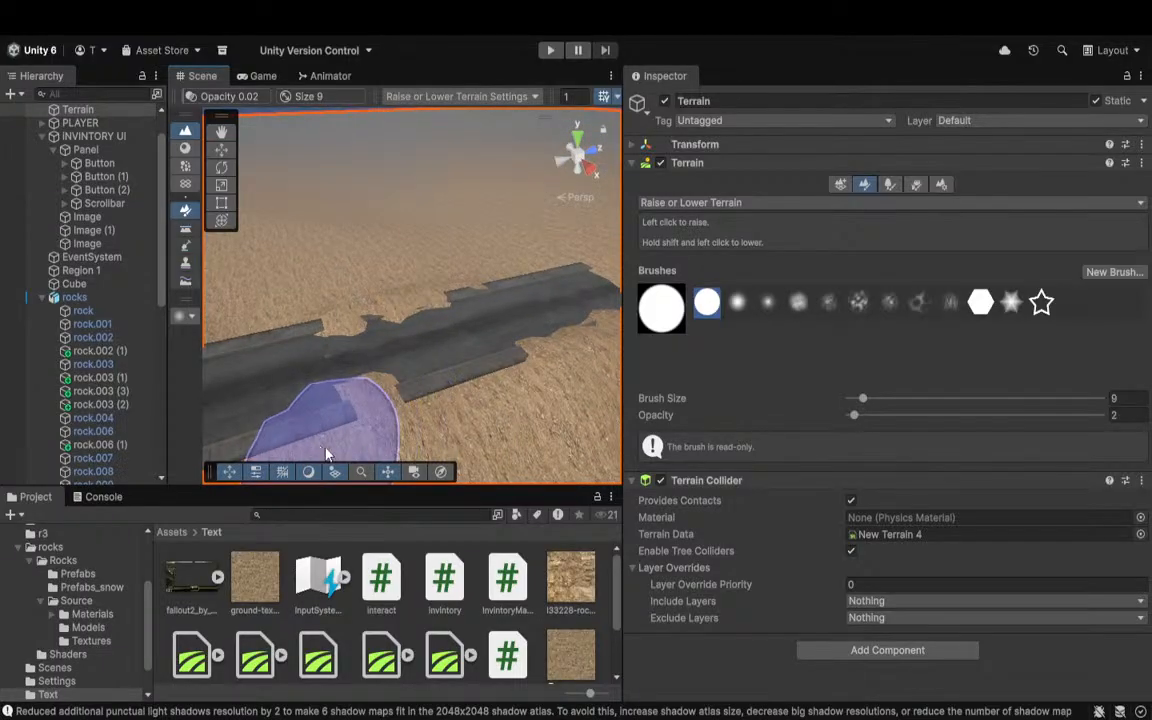
pyautogui.moveTo(326, 454)
pyautogui.mouseDown(button='right')
pyautogui.moveTo(395, 412)
pyautogui.moveTo(375, 380)
pyautogui.moveTo(380, 404)
pyautogui.moveTo(537, 371)
pyautogui.mouseUp(button='right')
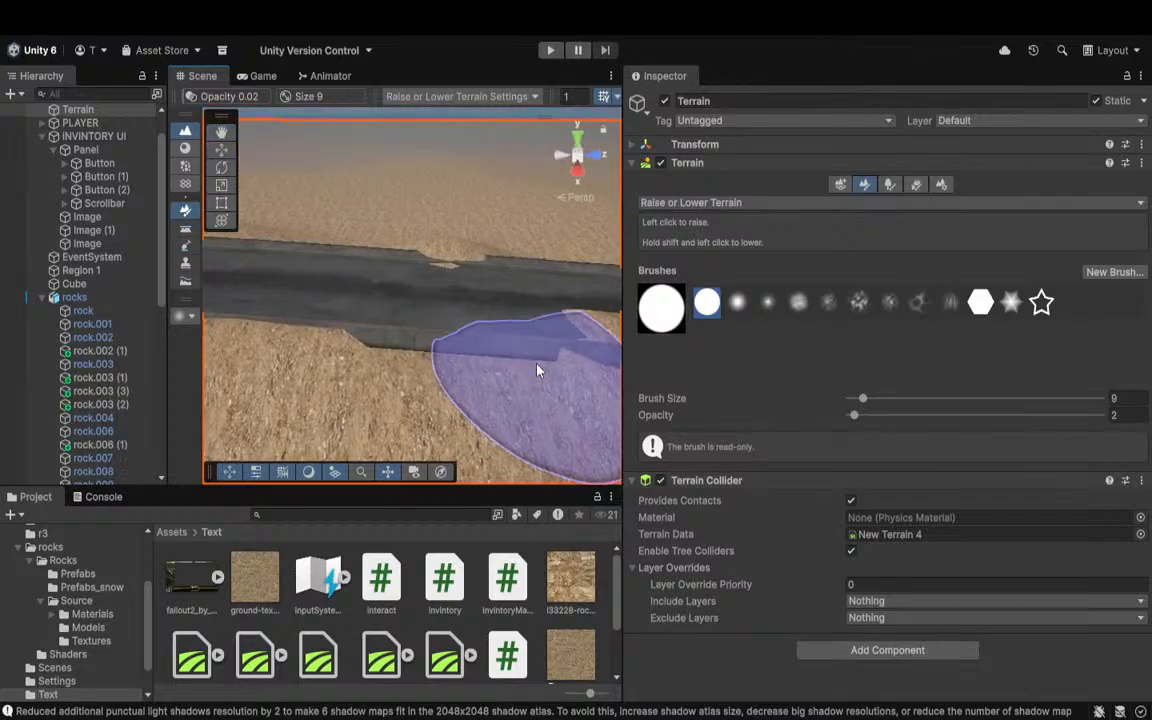
pyautogui.moveTo(404, 360)
pyautogui.mouseDown(button='right')
pyautogui.moveTo(247, 290)
pyautogui.moveTo(722, 329)
pyautogui.moveTo(1093, 383)
pyautogui.moveTo(329, 393)
pyautogui.mouseUp(button='right')
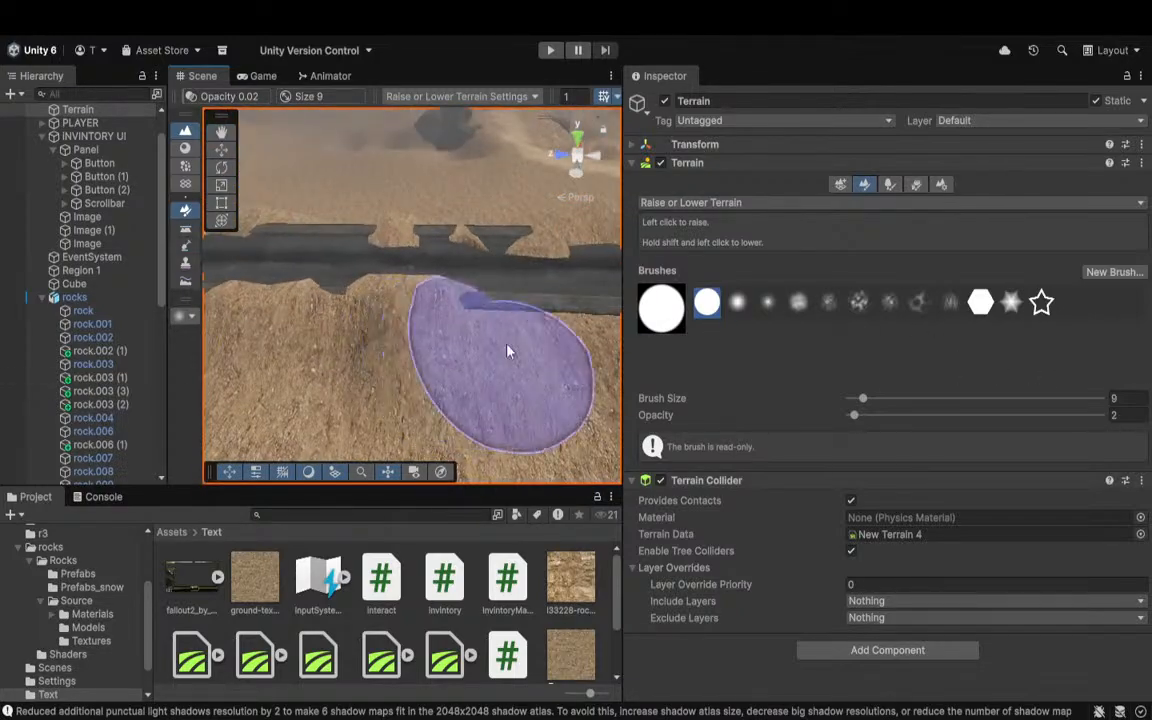
# Step: Smooth the height of the sand spilling onto the road with the size 9 brush
pyautogui.moveTo(500, 352); pyautogui.dragTo(545, 362, button='right')
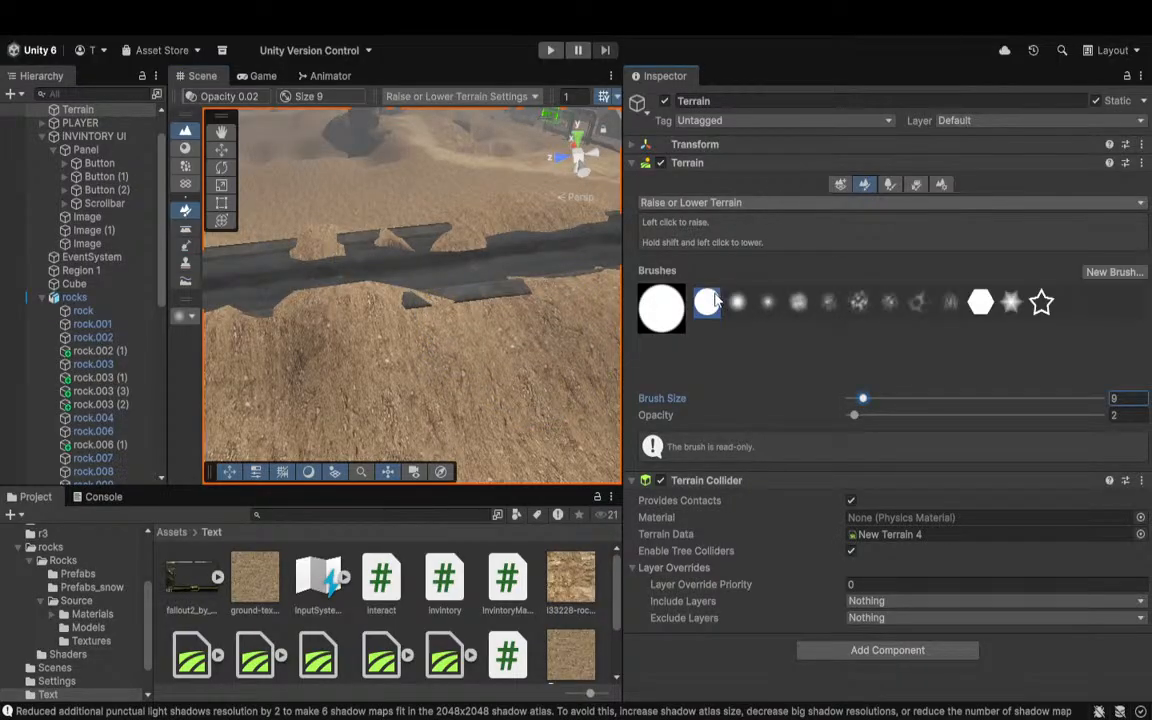
pyautogui.click(715, 297)
pyautogui.moveTo(343, 294)
pyautogui.mouseDown()
pyautogui.moveTo(329, 298)
pyautogui.moveTo(364, 298)
pyautogui.moveTo(240, 330)
pyautogui.moveTo(268, 281)
pyautogui.moveTo(464, 277)
pyautogui.mouseUp()
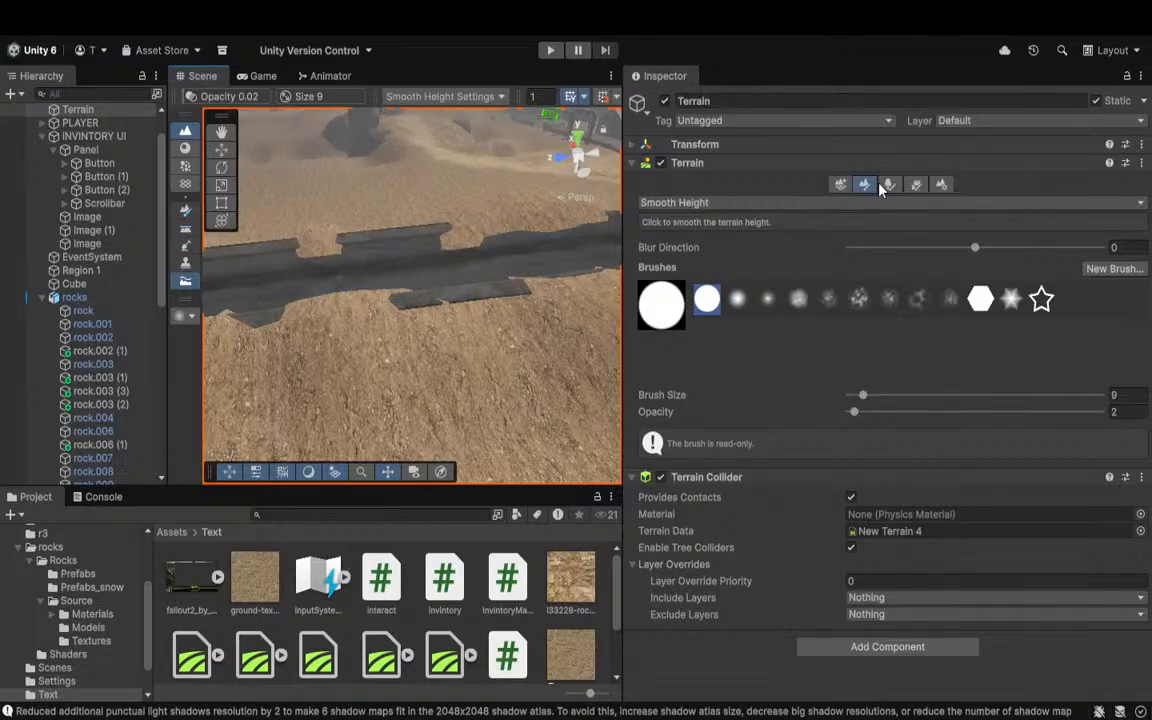
# Step: Return to Raise or Lower Terrain, lower the sand covering the road with brush size 6 and undo the last stroke
pyautogui.click(717, 267)
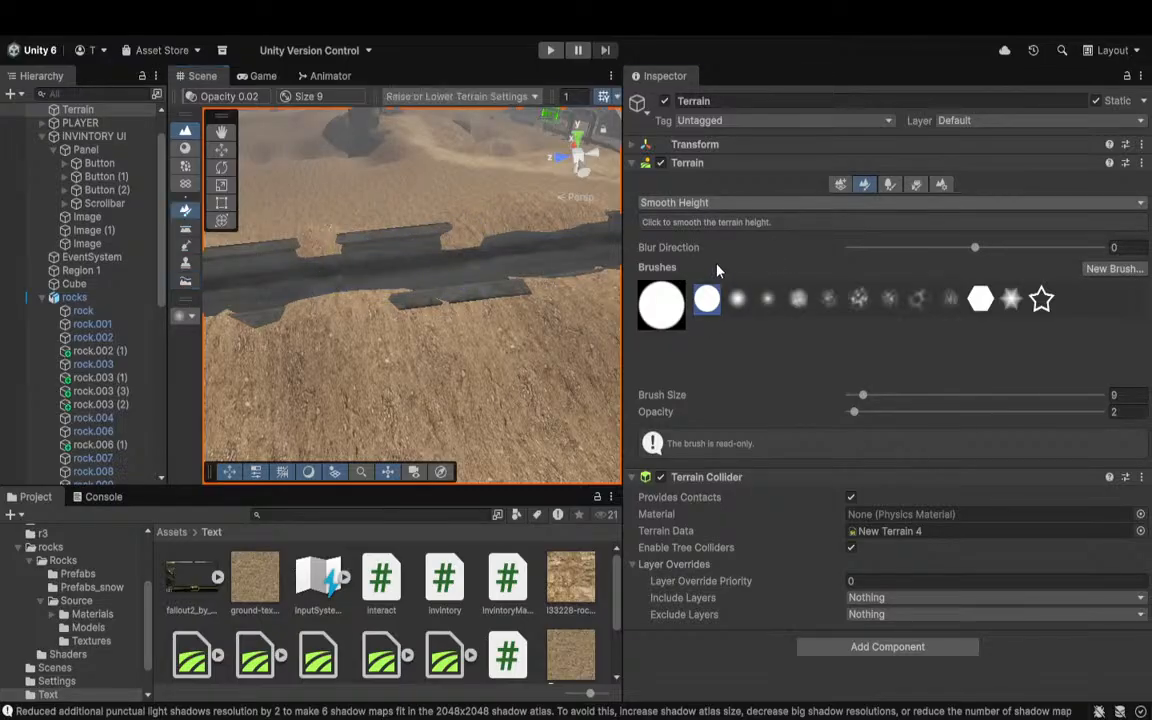
pyautogui.moveTo(425, 395); pyautogui.dragTo(760, 420, button='right')
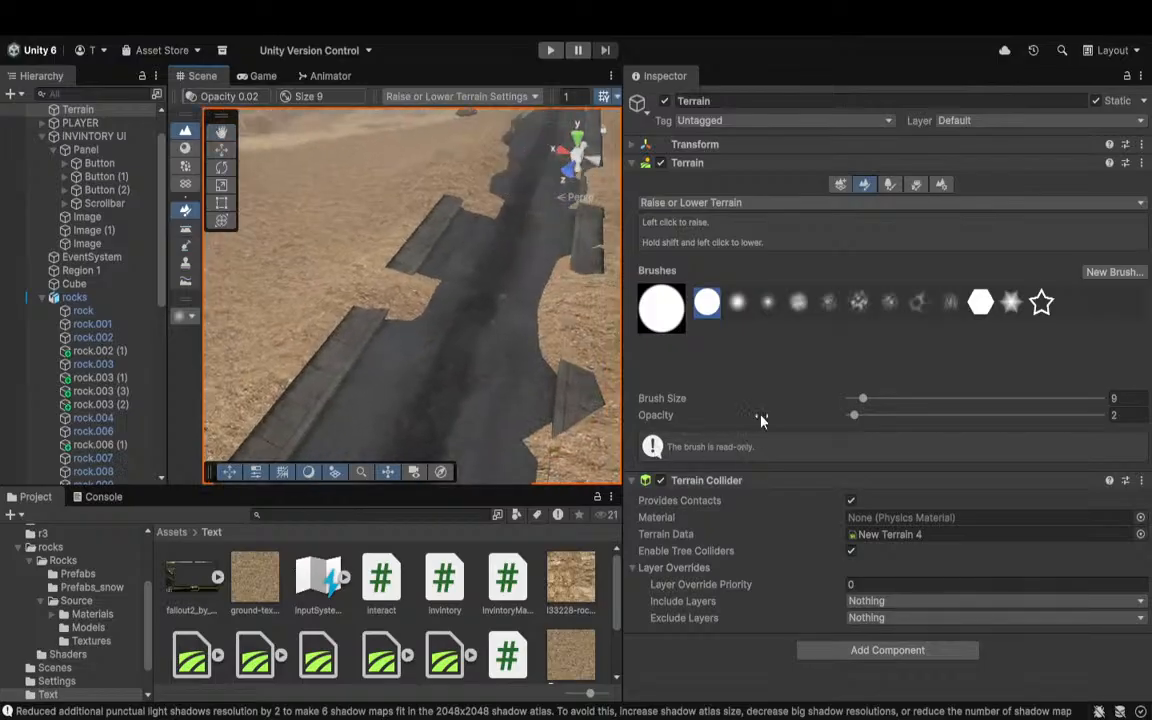
pyautogui.moveTo(864, 408); pyautogui.dragTo(858, 409)
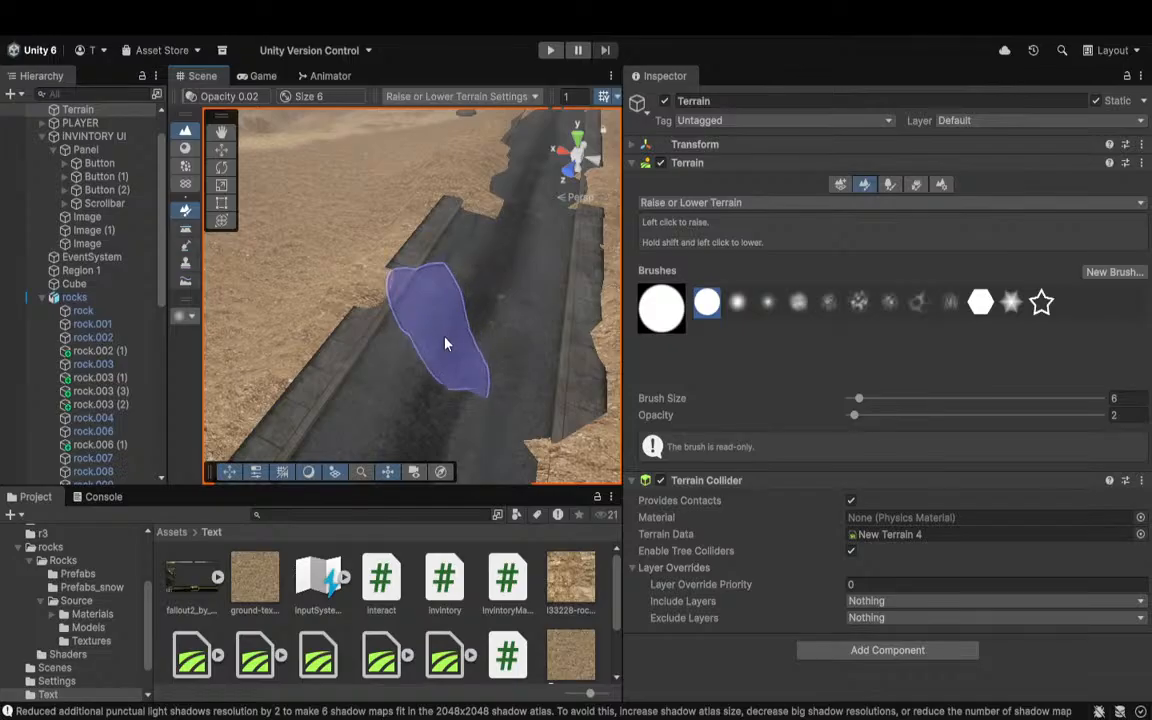
pyautogui.moveTo(511, 231)
pyautogui.keyDown('shift'); pyautogui.mouseDown()
pyautogui.moveTo(509, 190)
pyautogui.moveTo(527, 168)
pyautogui.moveTo(500, 222)
pyautogui.mouseUp(); pyautogui.keyUp('shift')
pyautogui.press('super+z')
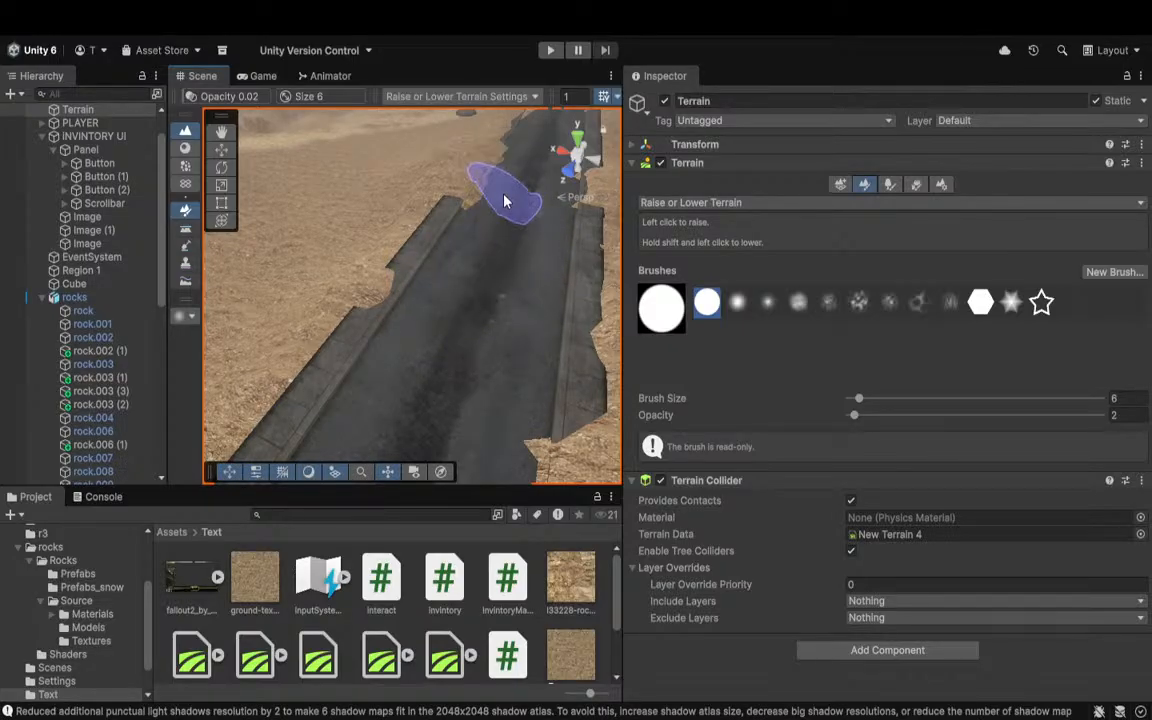
# Step: Set the brush opacity to 1.1 and lower the remaining sand along the road and its pavements in both directions
pyautogui.click(850, 499)
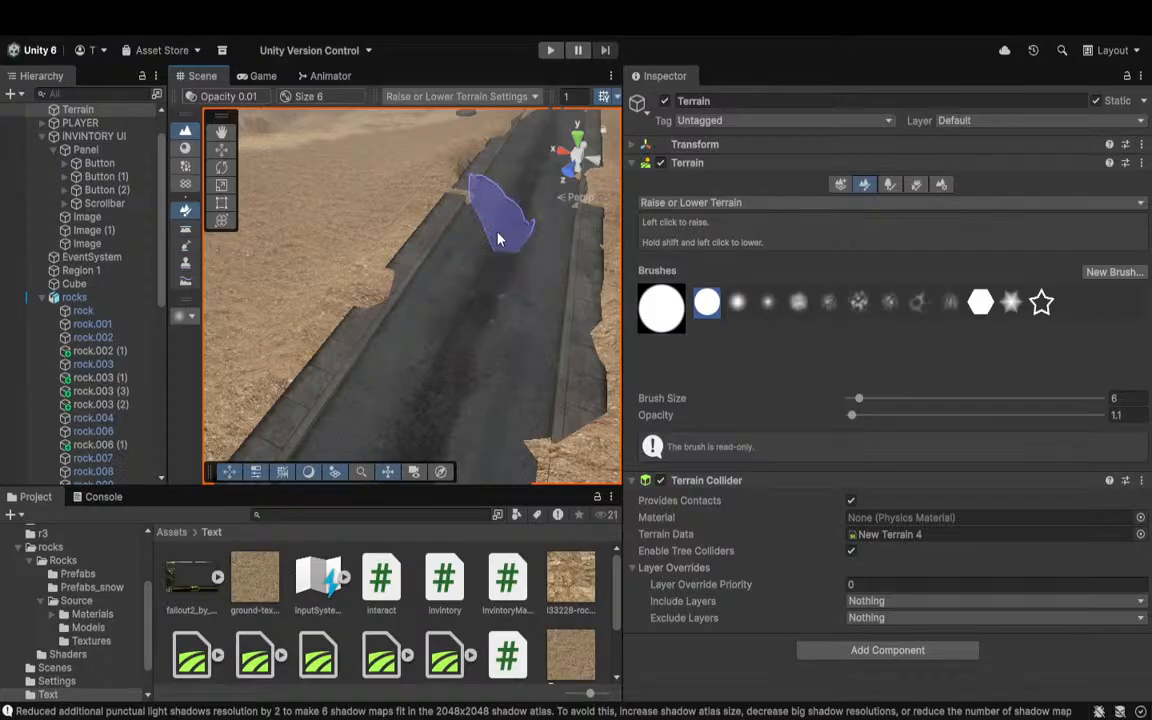
pyautogui.moveTo(424, 276)
pyautogui.mouseDown(button='right')
pyautogui.moveTo(488, 116)
pyautogui.moveTo(543, 303)
pyautogui.moveTo(378, 255)
pyautogui.moveTo(355, 133)
pyautogui.moveTo(440, 300)
pyautogui.mouseUp(button='right')
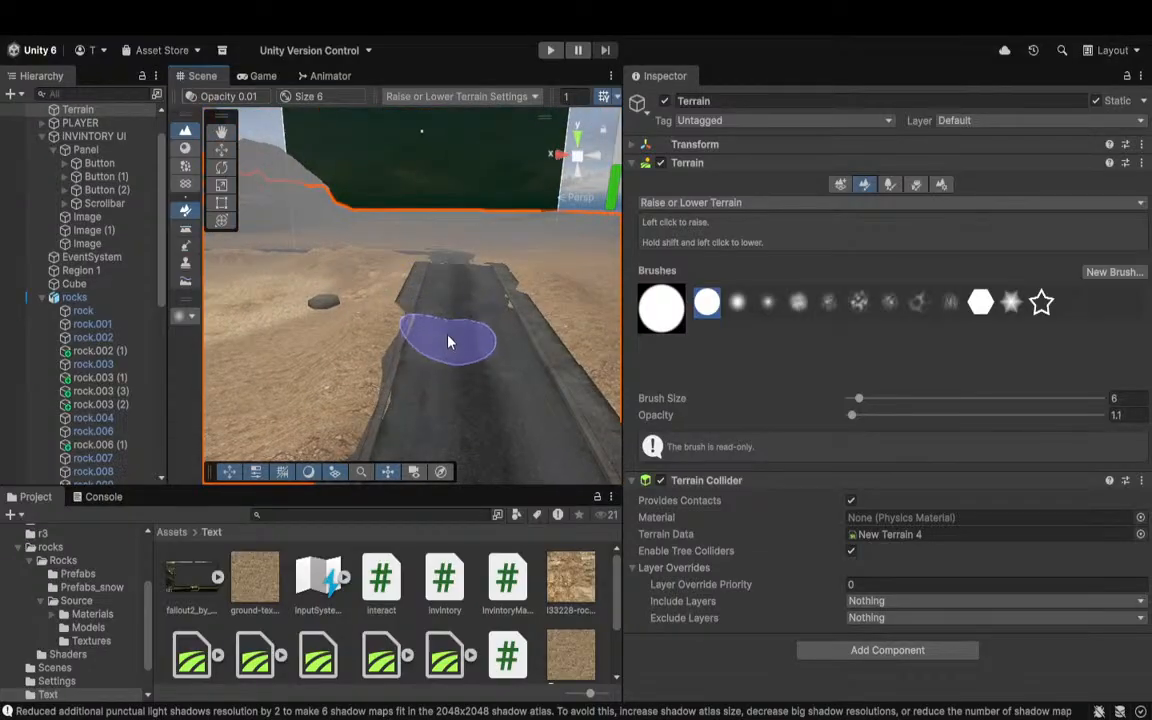
pyautogui.moveTo(473, 380)
pyautogui.mouseDown(button='right')
pyautogui.moveTo(1059, 483)
pyautogui.moveTo(782, 406)
pyautogui.moveTo(501, 386)
pyautogui.mouseUp(button='right')
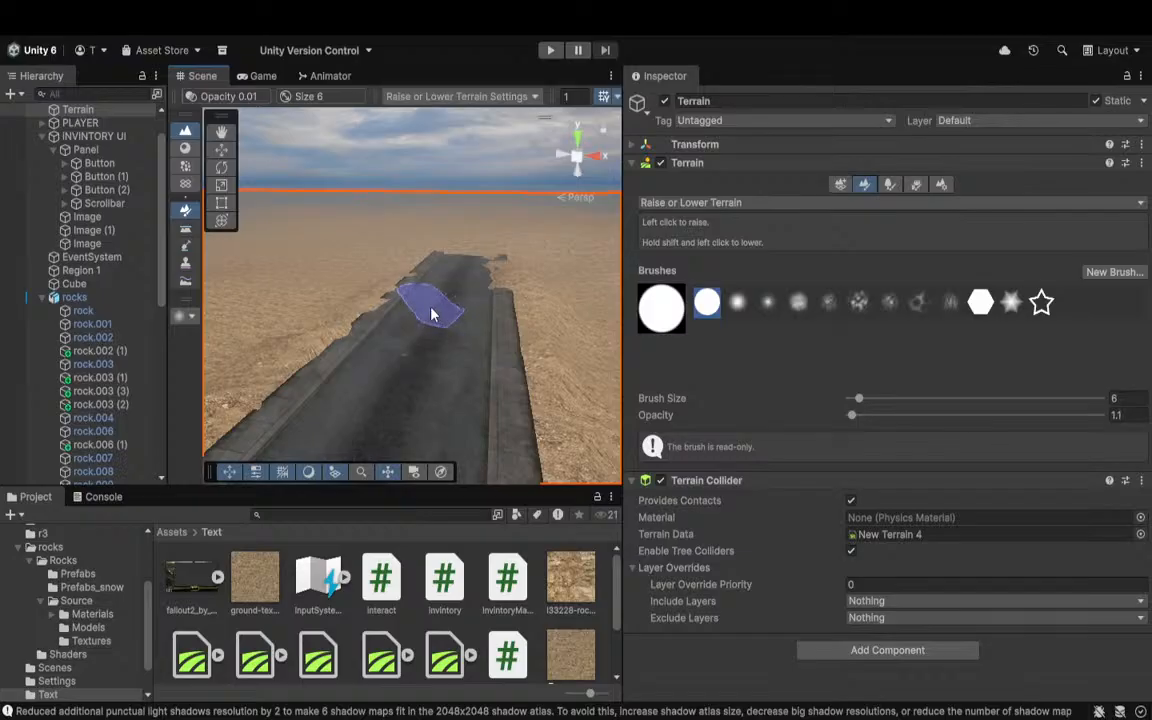
pyautogui.moveTo(425, 327)
pyautogui.keyDown('alt'); pyautogui.mouseDown()
pyautogui.moveTo(418, 352)
pyautogui.moveTo(139, 380)
pyautogui.moveTo(350, 404)
pyautogui.moveTo(468, 440)
pyautogui.moveTo(512, 288)
pyautogui.moveTo(1136, 249)
pyautogui.moveTo(269, 296)
pyautogui.moveTo(450, 290)
pyautogui.moveTo(642, 200)
pyautogui.moveTo(721, 318)
pyautogui.moveTo(624, 223)
pyautogui.moveTo(458, 249)
pyautogui.moveTo(288, 237)
pyautogui.moveTo(350, 280)
pyautogui.moveTo(399, 373)
pyautogui.mouseUp(); pyautogui.keyUp('alt')
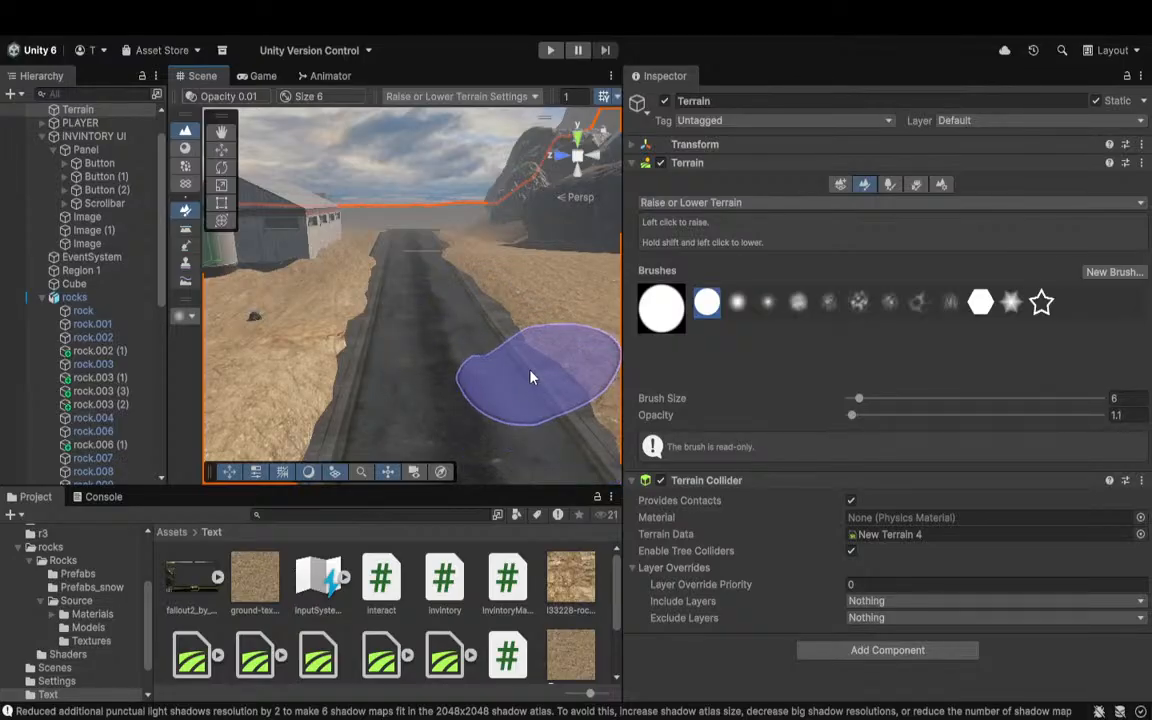
# Step: Lower the sand off the pavements on the road stretch running past the hangar towards the rocky mountain
pyautogui.moveTo(495, 350)
pyautogui.mouseDown(button='right')
pyautogui.moveTo(463, 345)
pyautogui.moveTo(463, 314)
pyautogui.mouseUp(button='right')
pyautogui.press('w')
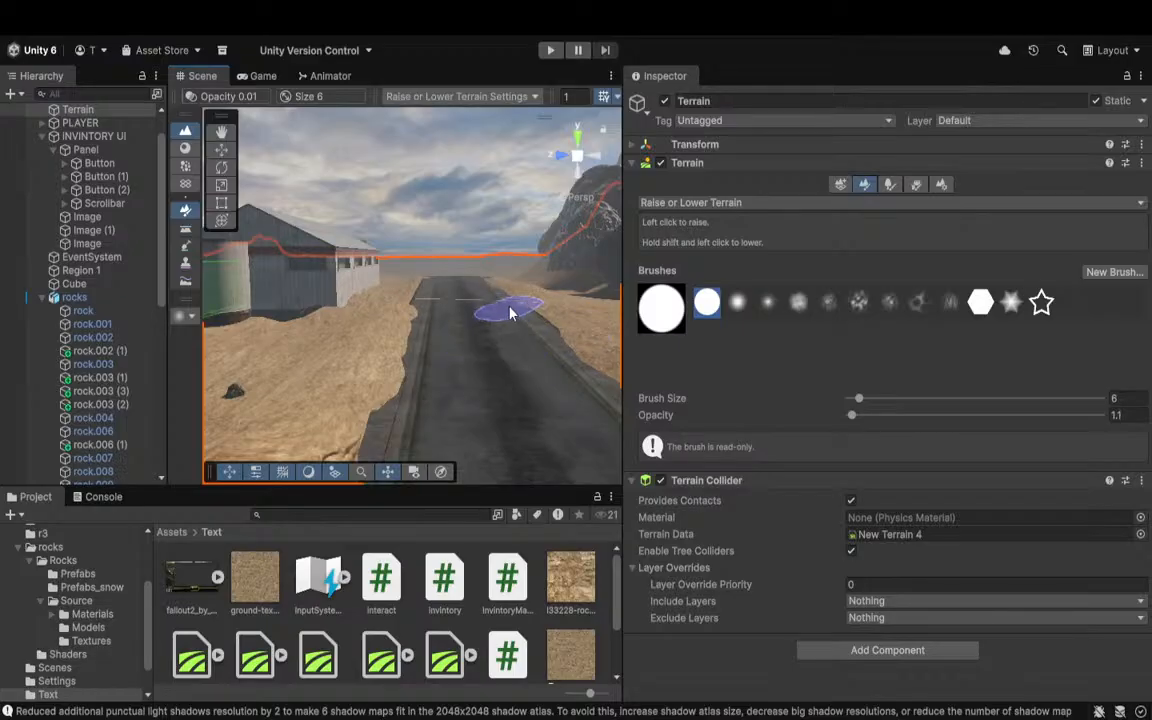
pyautogui.moveTo(450, 373)
pyautogui.mouseDown(button='right')
pyautogui.moveTo(491, 465)
pyautogui.moveTo(450, 363)
pyautogui.moveTo(476, 275)
pyautogui.moveTo(489, 368)
pyautogui.moveTo(460, 370)
pyautogui.moveTo(373, 427)
pyautogui.moveTo(421, 377)
pyautogui.mouseUp(button='right')
pyautogui.moveTo(437, 334)
pyautogui.mouseDown(button='right')
pyautogui.moveTo(411, 342)
pyautogui.moveTo(553, 321)
pyautogui.moveTo(458, 343)
pyautogui.mouseUp(button='right')
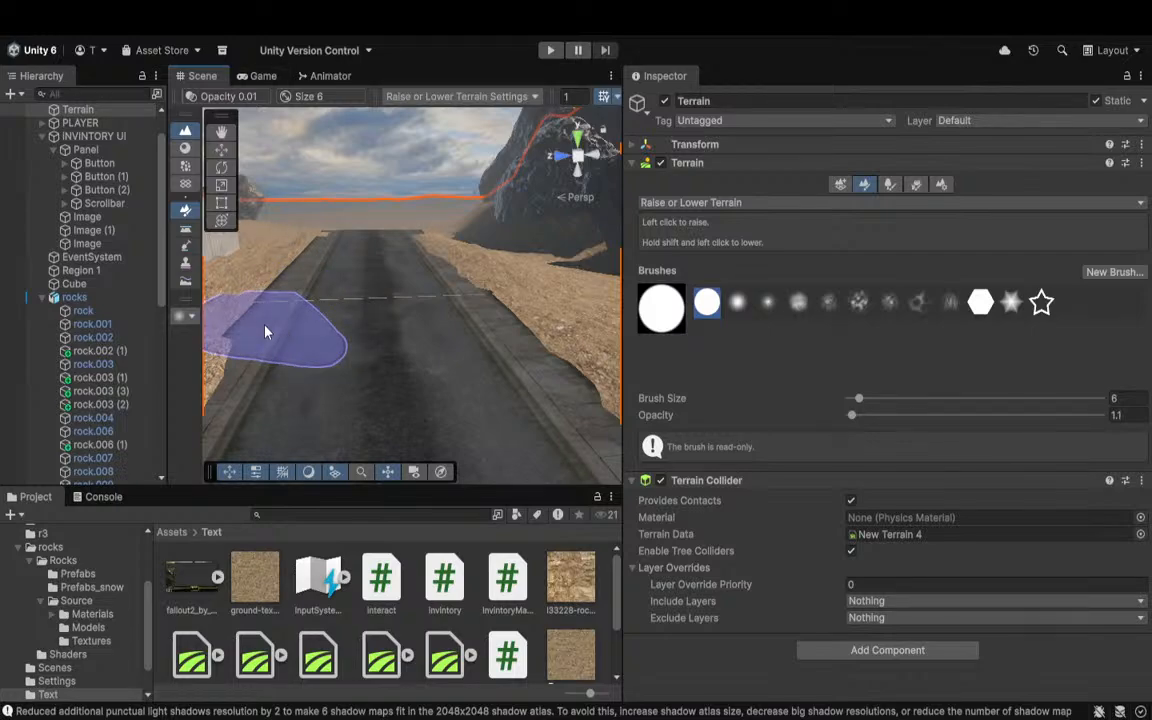
# Step: Switch to the Move tool, select the road section facing the rocky mountain and nudge it vertically
pyautogui.click(217, 156)
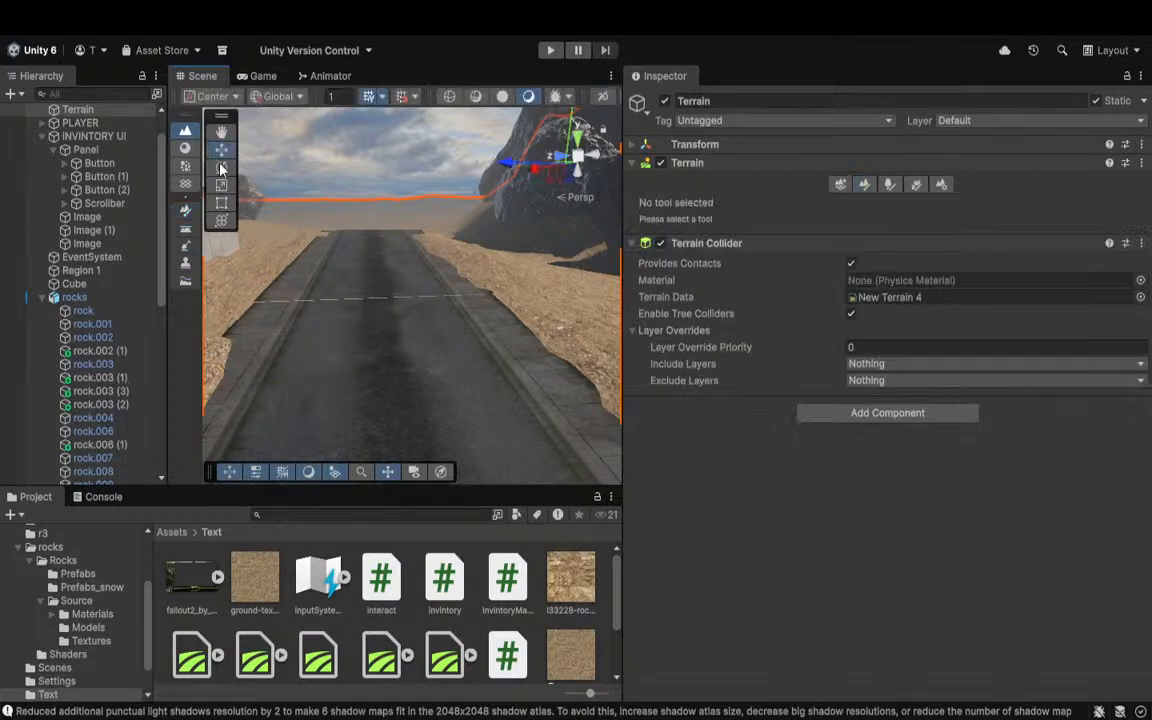
pyautogui.moveTo(425, 370)
pyautogui.mouseDown(button='right')
pyautogui.moveTo(371, 356)
pyautogui.moveTo(353, 339)
pyautogui.moveTo(347, 301)
pyautogui.moveTo(378, 324)
pyautogui.moveTo(564, 329)
pyautogui.moveTo(577, 296)
pyautogui.mouseUp(button='right')
pyautogui.click(347, 301)
pyautogui.moveTo(287, 210); pyautogui.dragTo(287, 212)
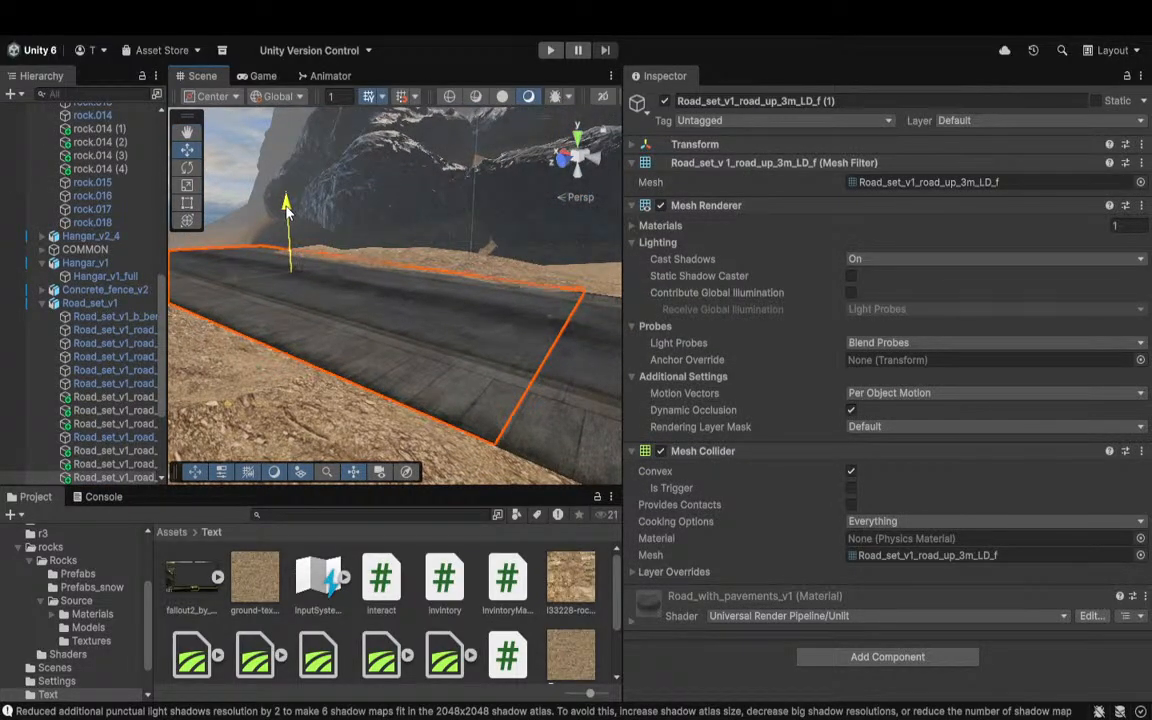
# Step: Clear the selection and fly over the desert to examine the road, surrounding sand and cracked ground from several angles
pyautogui.moveTo(287, 210); pyautogui.dragTo(430, 275, button='right')
pyautogui.moveTo(440, 210); pyautogui.dragTo(199, 391, button='right')
pyautogui.click(507, 173)
pyautogui.press('w')
pyautogui.press('s')
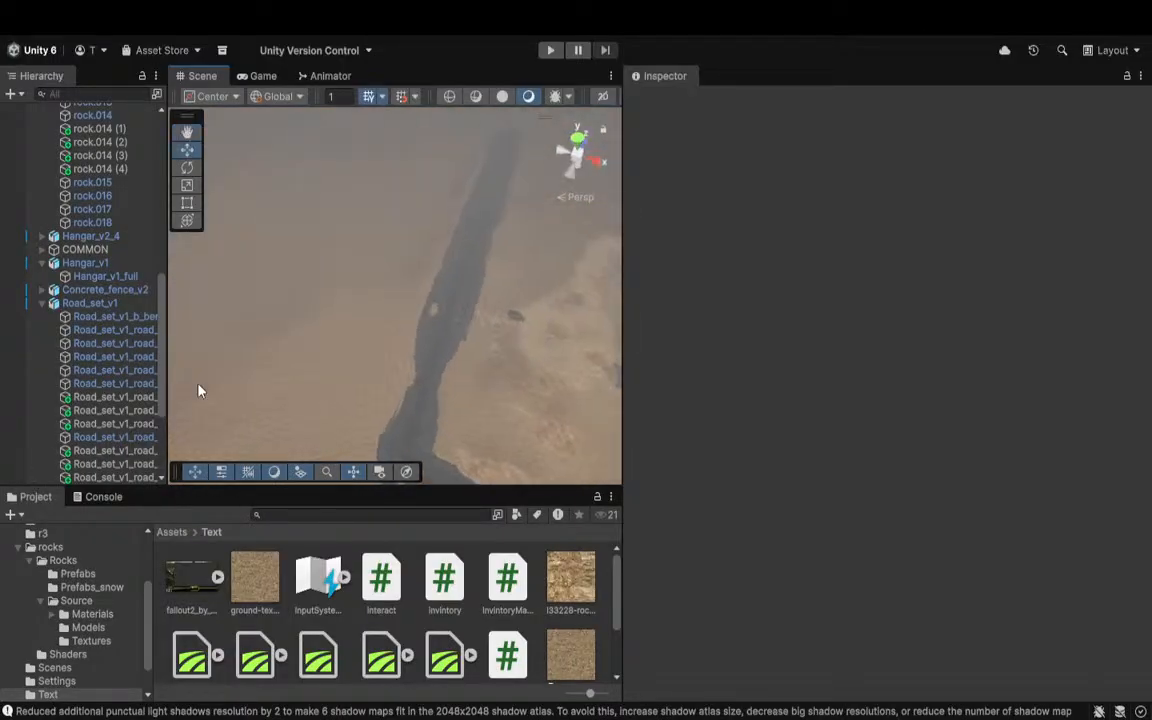
pyautogui.moveTo(286, 385); pyautogui.dragTo(798, 342, button='right')
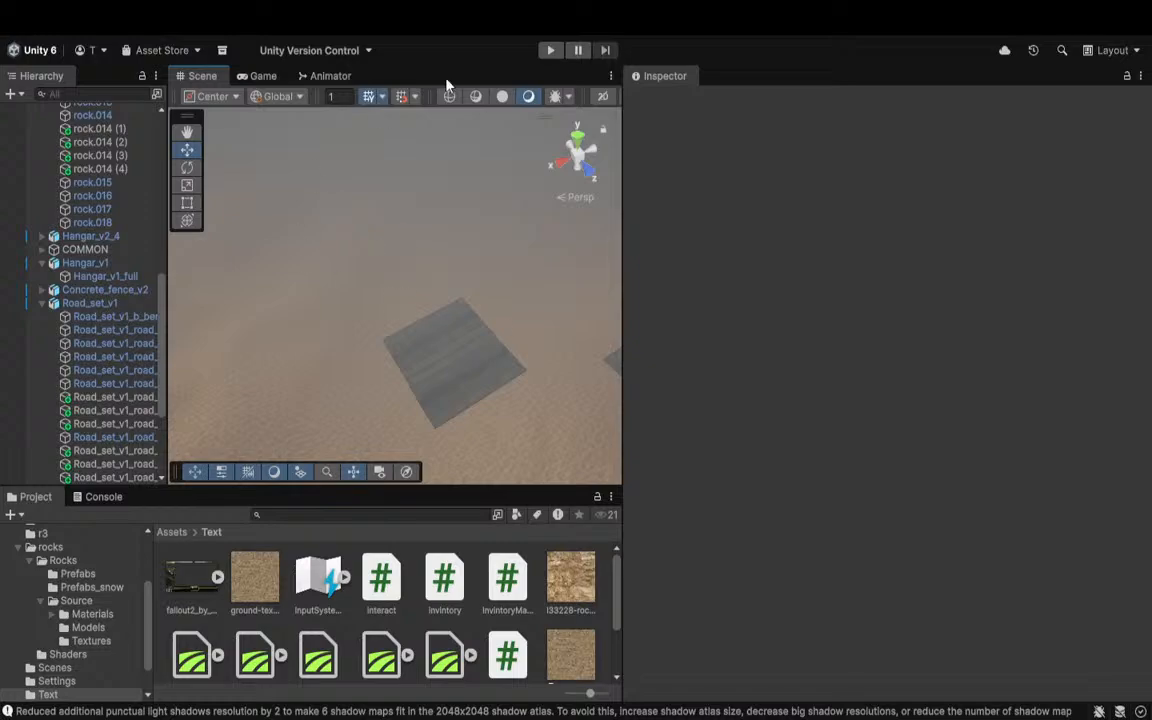
pyautogui.moveTo(450, 225); pyautogui.dragTo(478, 165, button='right')
pyautogui.moveTo(316, 269); pyautogui.dragTo(422, 218, button='right')
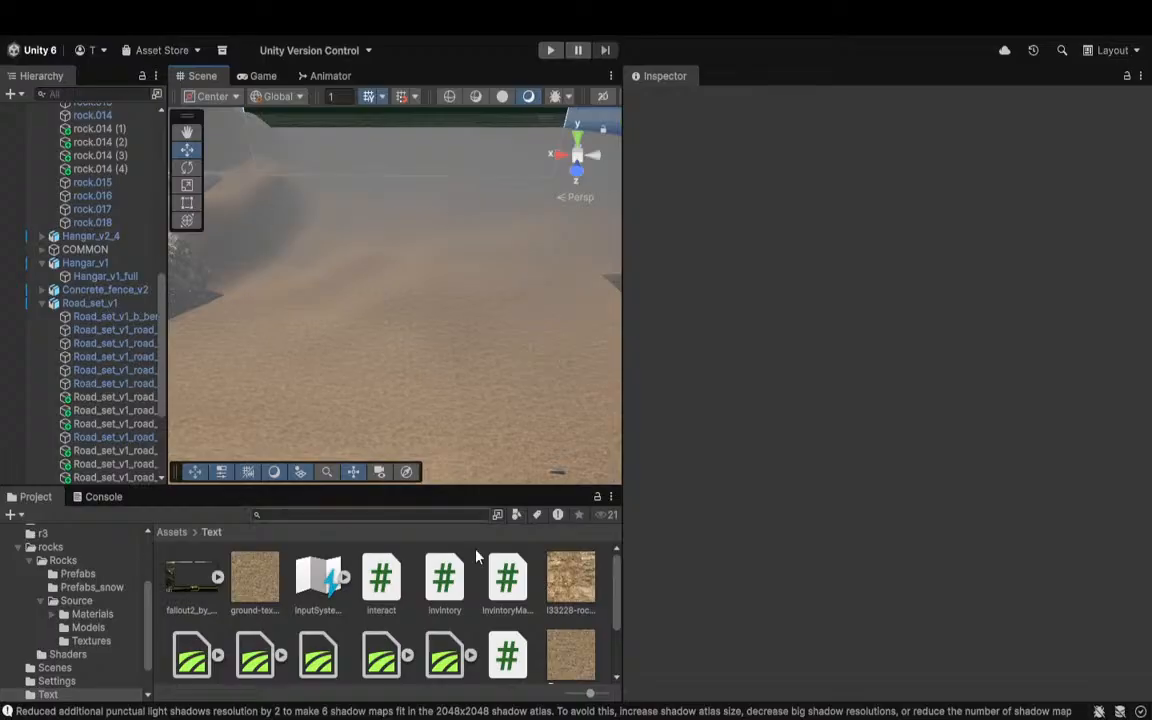
pyautogui.moveTo(541, 306); pyautogui.dragTo(640, 255, button='right')
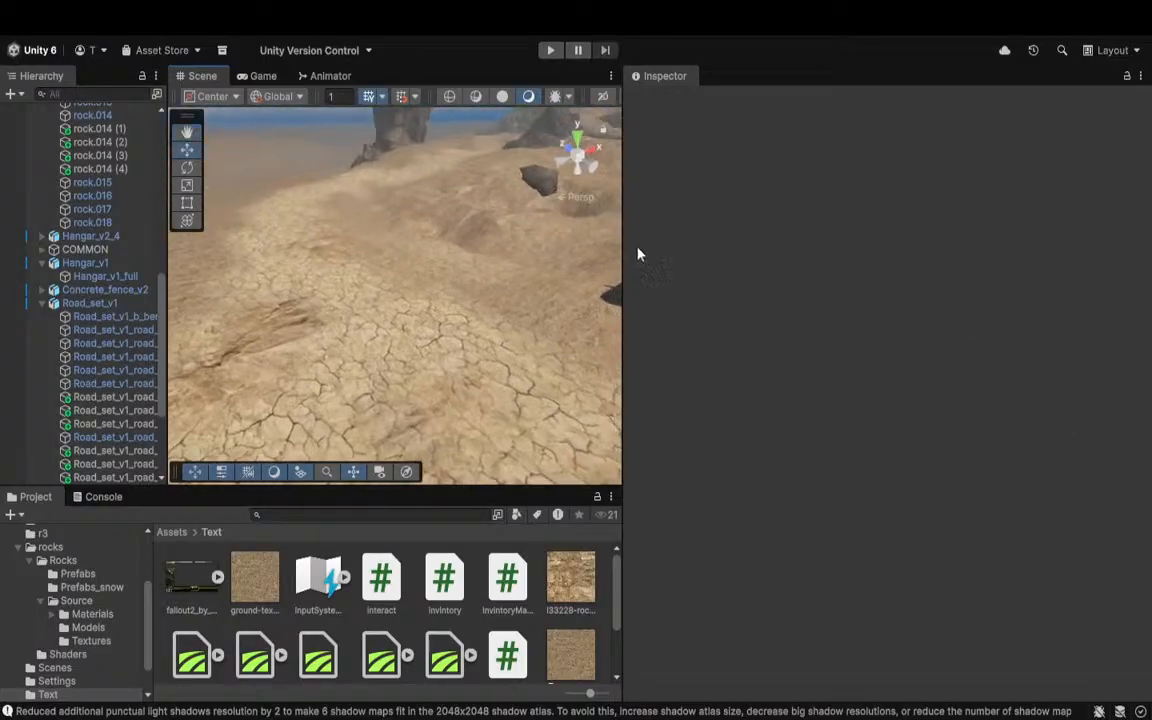
# Step: Select the ten rocks from Rock3 through Rock3 (5), add a Mesh Collider with Convex enabled, and deselect them
pyautogui.click(41, 303)
pyautogui.click(42, 290)
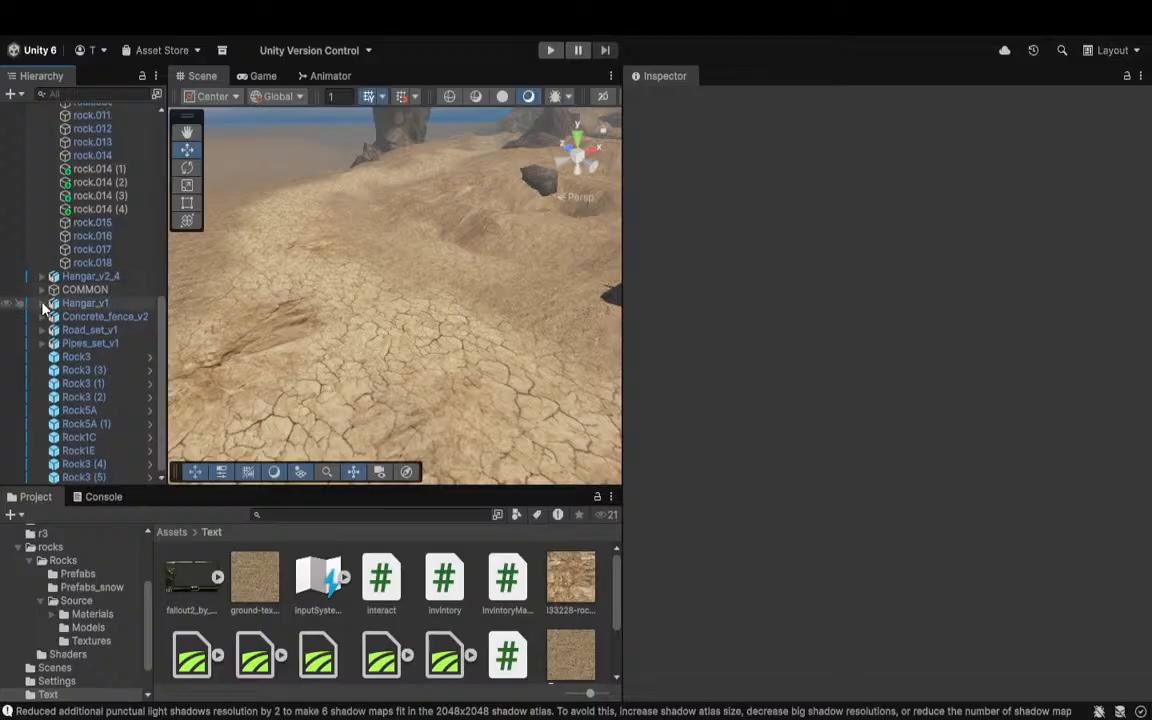
pyautogui.click(45, 340)
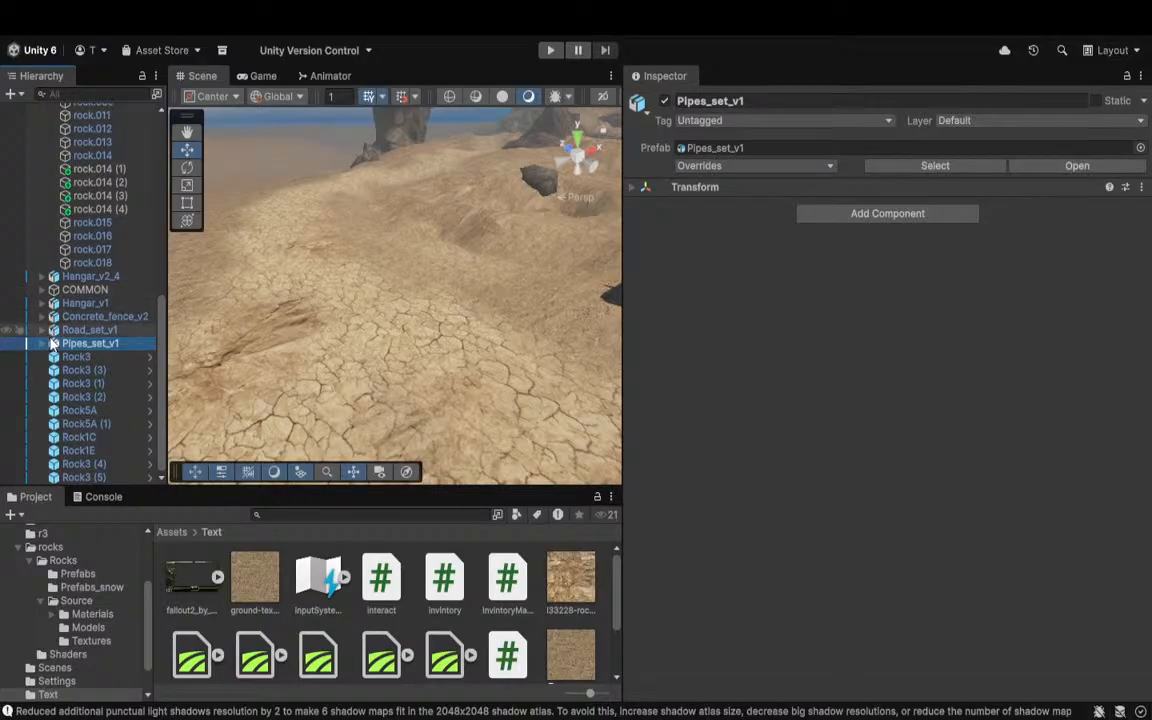
pyautogui.click(86, 358)
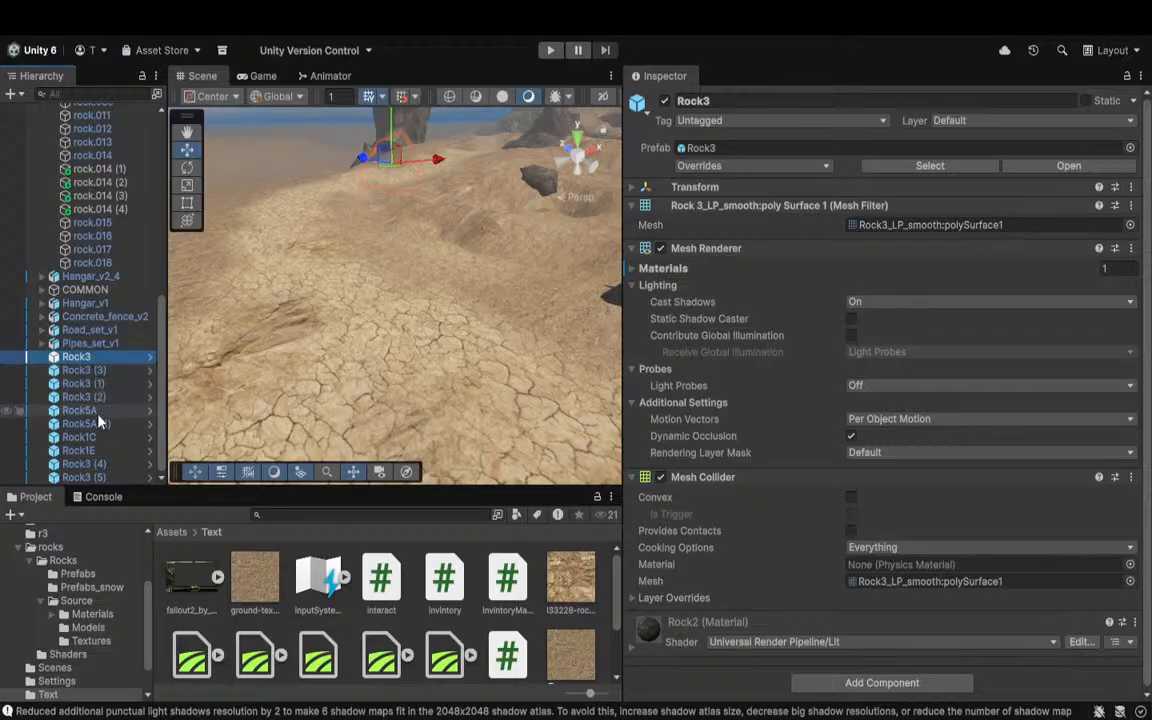
pyautogui.keyDown('shift'); pyautogui.click(84, 480); pyautogui.keyUp('shift')
pyautogui.moveTo(430, 340); pyautogui.dragTo(716, 462, button='right')
pyautogui.press('w')
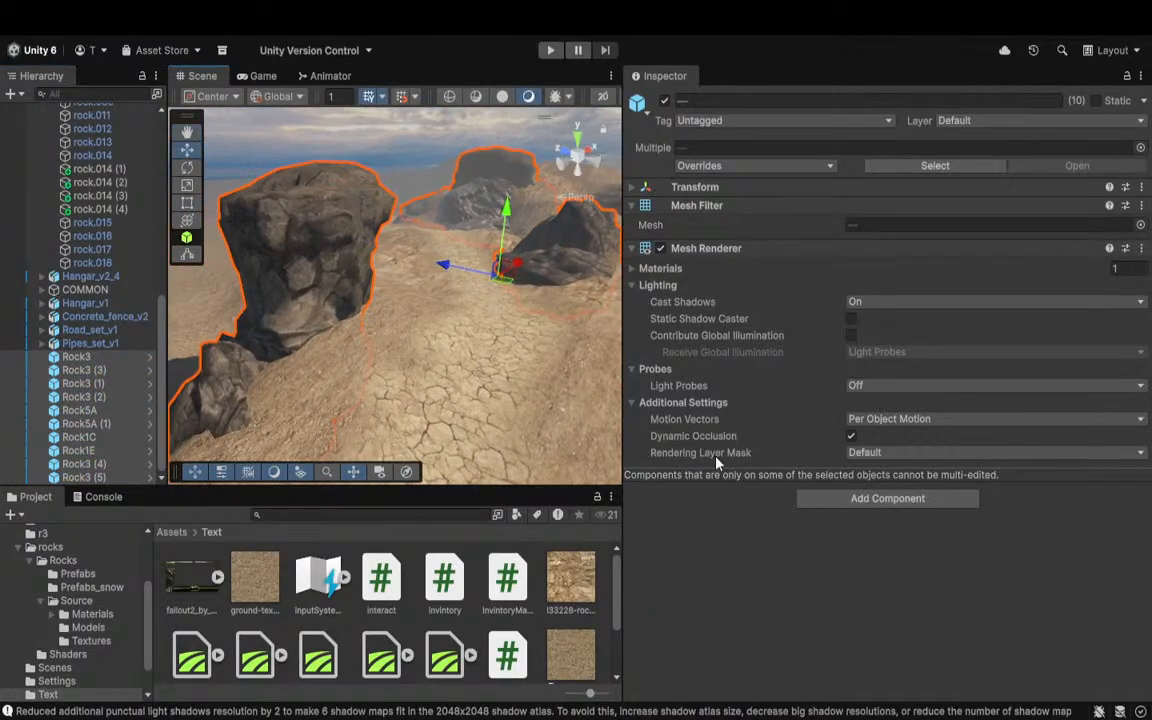
pyautogui.click(840, 500)
pyautogui.click(840, 514)
pyautogui.click(851, 499)
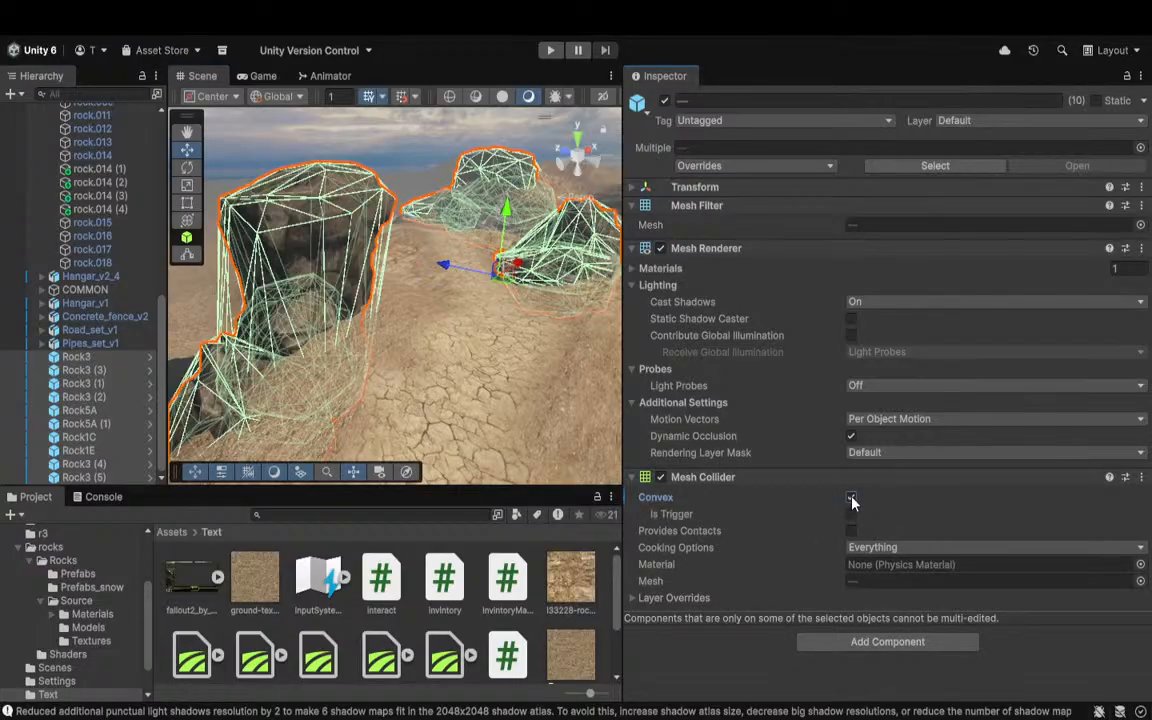
pyautogui.moveTo(373, 317); pyautogui.dragTo(188, 316, button='right')
pyautogui.click(459, 204)
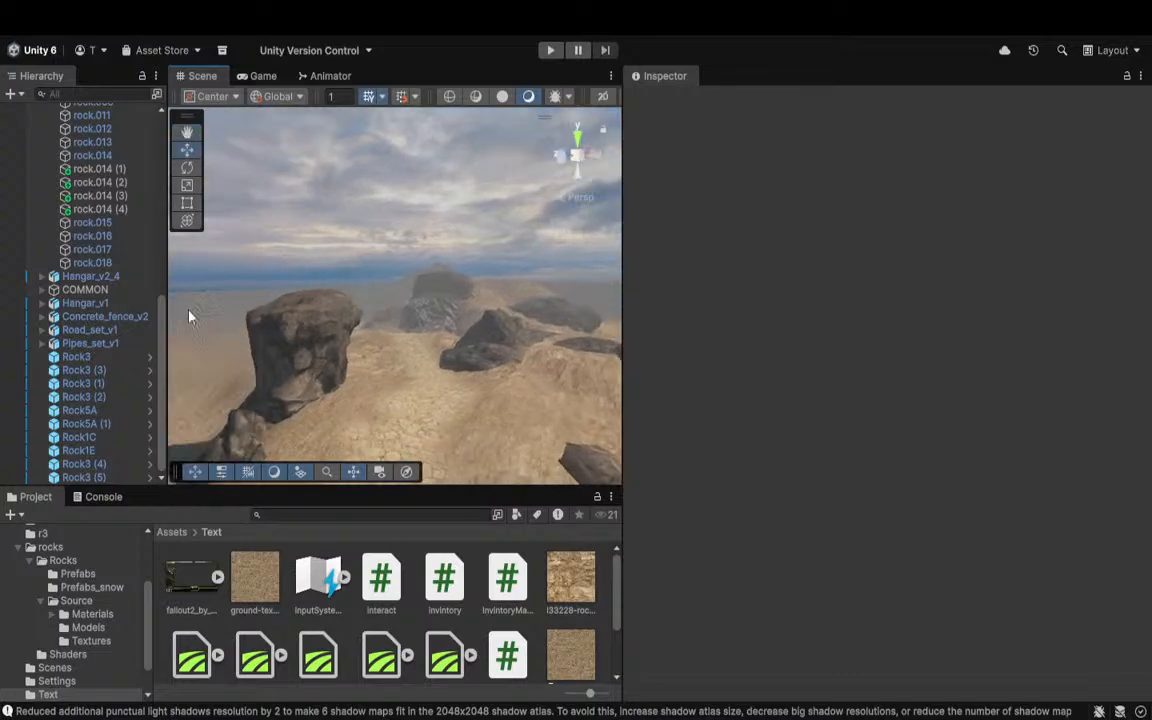
# Step: Parent the ten rocks from Rock3 through Rock3 (5) under COMMON, and collapse the COMMON and rocks groups
pyautogui.click(72, 357)
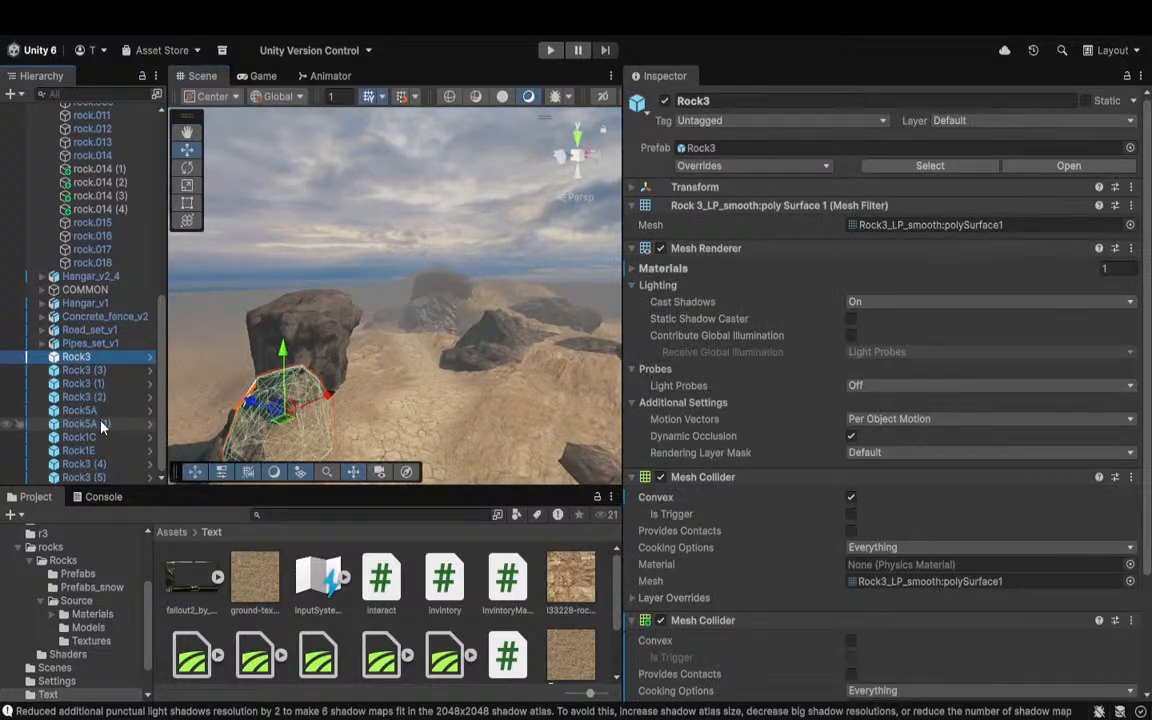
pyautogui.keyDown('shift'); pyautogui.click(98, 478); pyautogui.keyUp('shift')
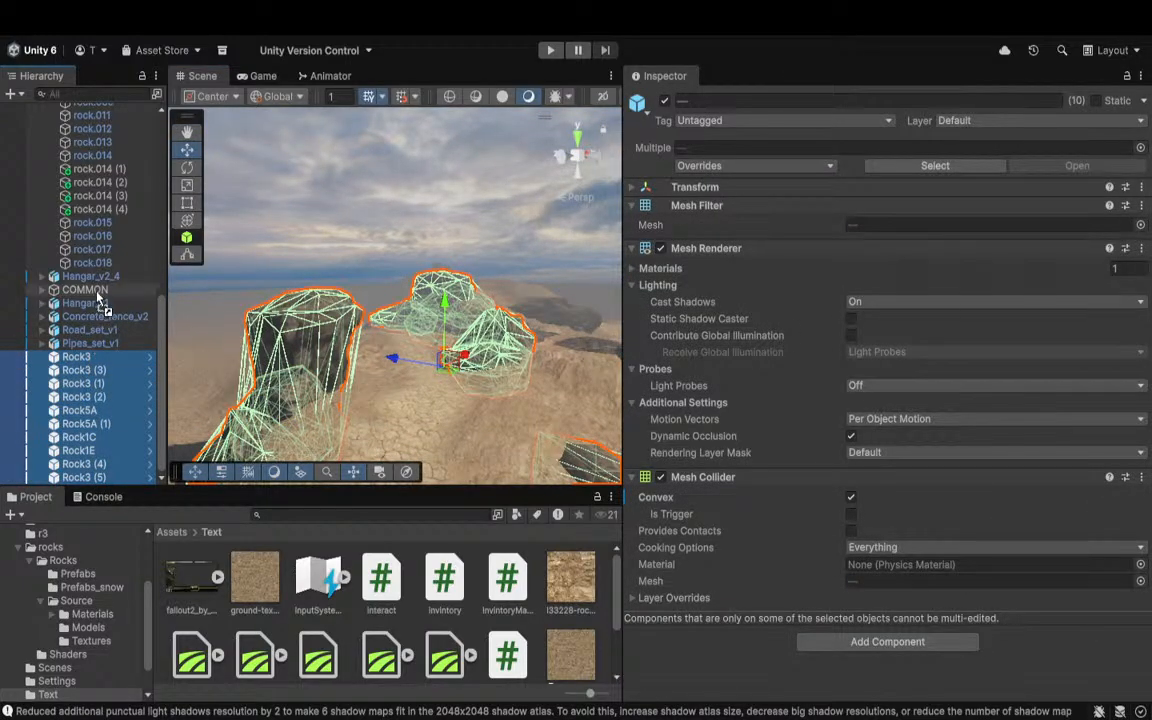
pyautogui.moveTo(97, 292); pyautogui.dragTo(96, 291)
pyautogui.scroll(4, 68, 197)
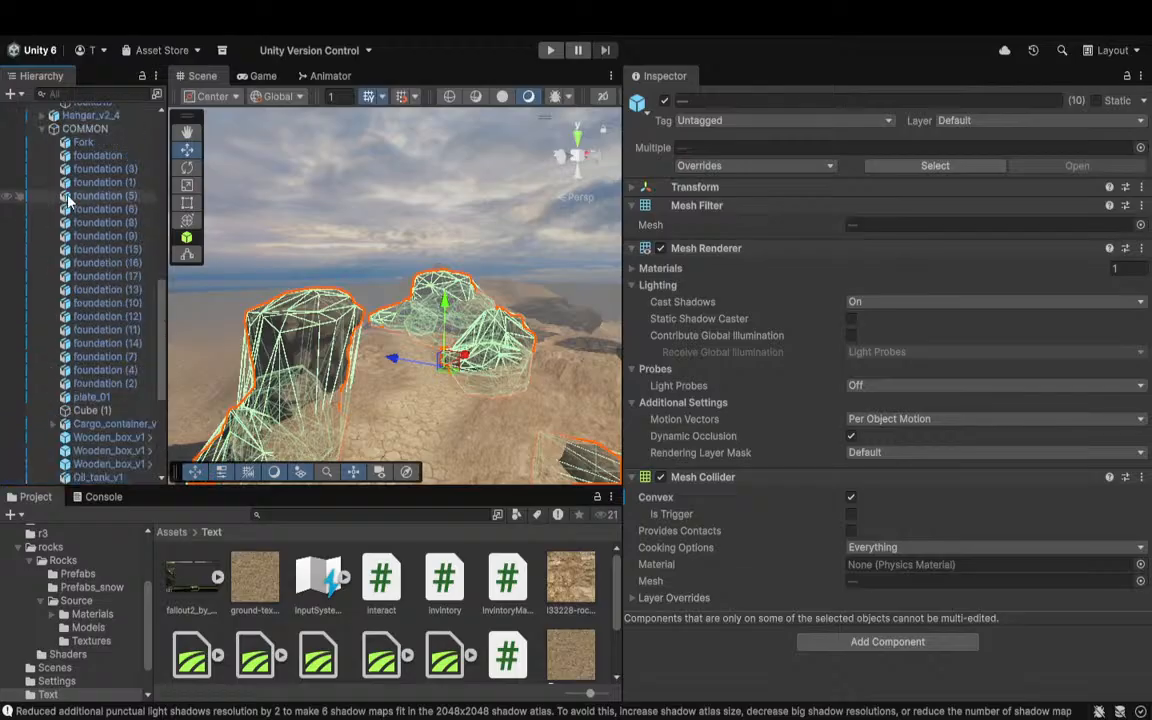
pyautogui.scroll(4, 68, 202)
pyautogui.click(41, 280)
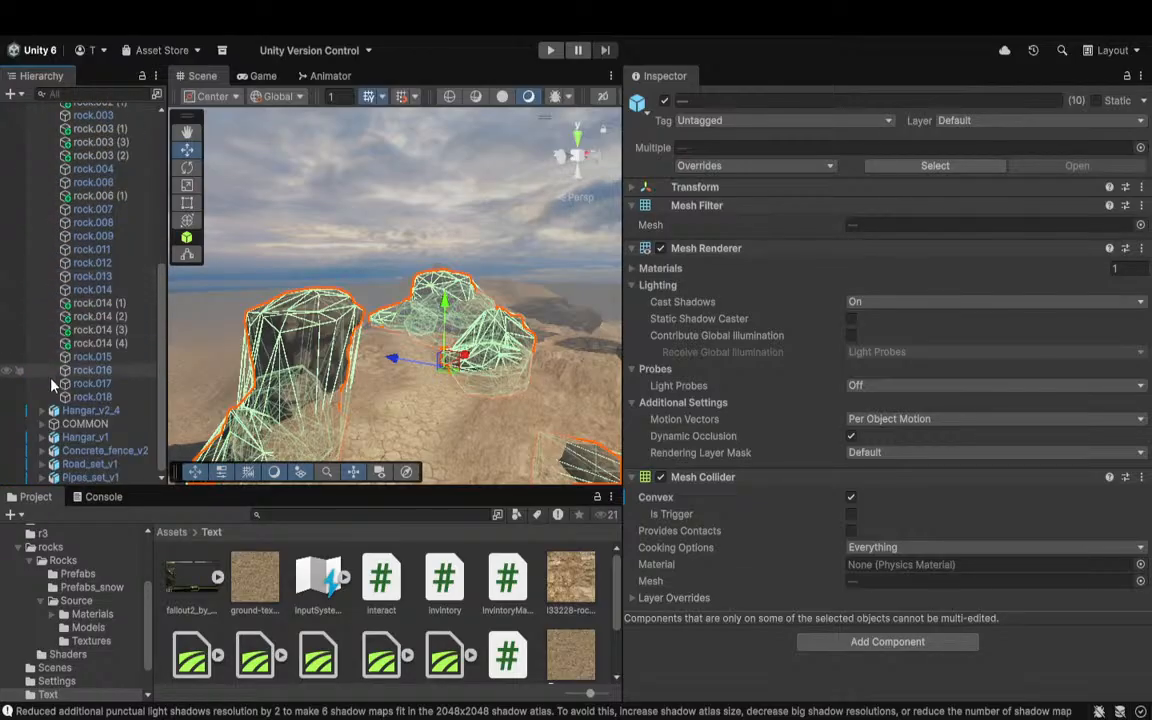
pyautogui.scroll(5, 50, 370)
pyautogui.click(42, 339)
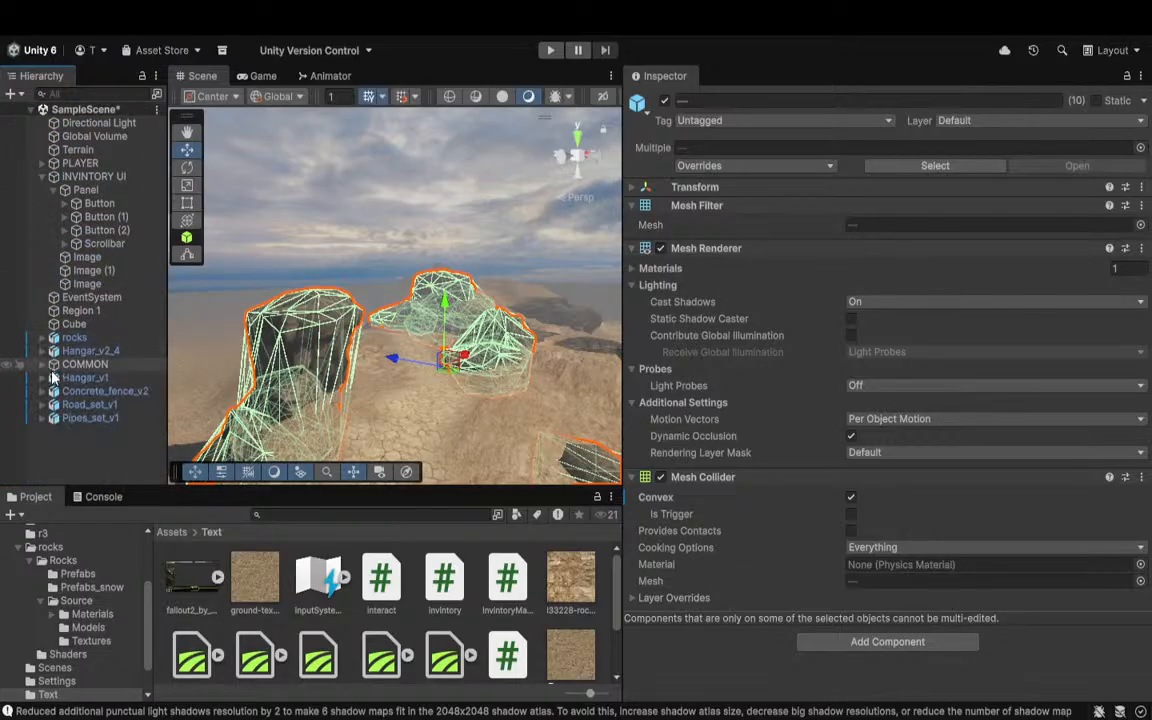
# Step: Deselect the rocks and widen the Scene view with the pipes, hangar and red-roofed building in frame
pyautogui.moveTo(421, 275); pyautogui.dragTo(504, 194, button='right')
pyautogui.click(473, 178)
pyautogui.moveTo(422, 255); pyautogui.dragTo(195, 246, button='right')
pyautogui.press('d')
pyautogui.press('s')
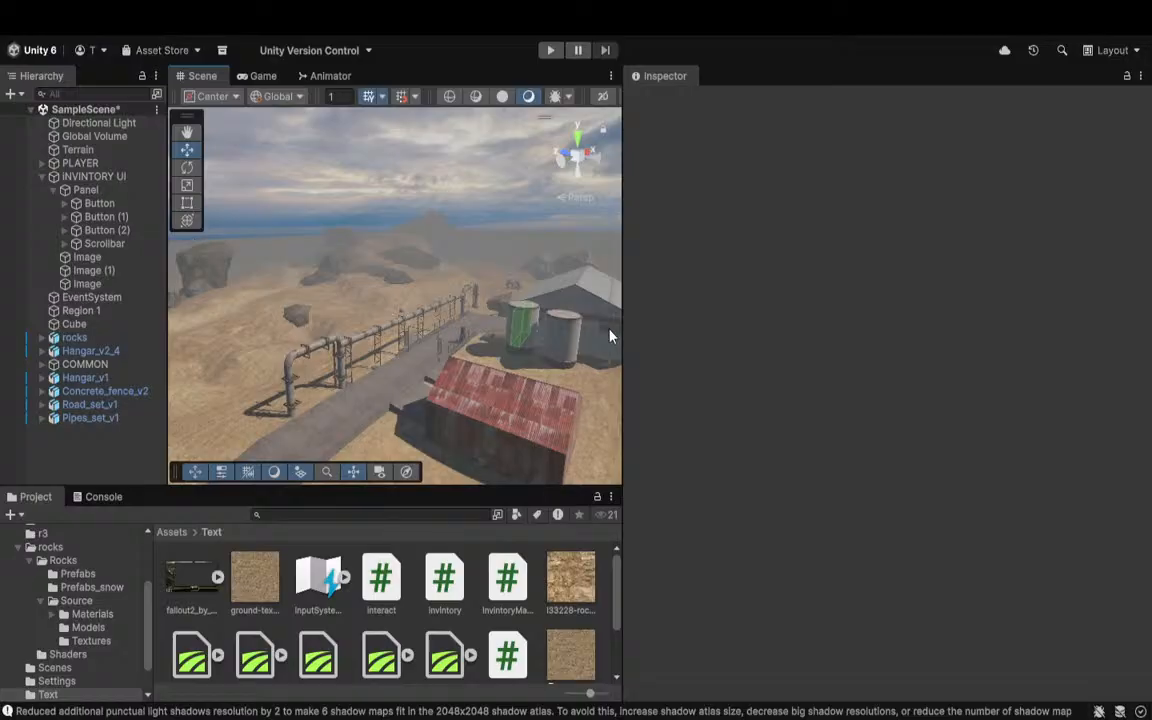
pyautogui.moveTo(620, 345); pyautogui.dragTo(1020, 379)
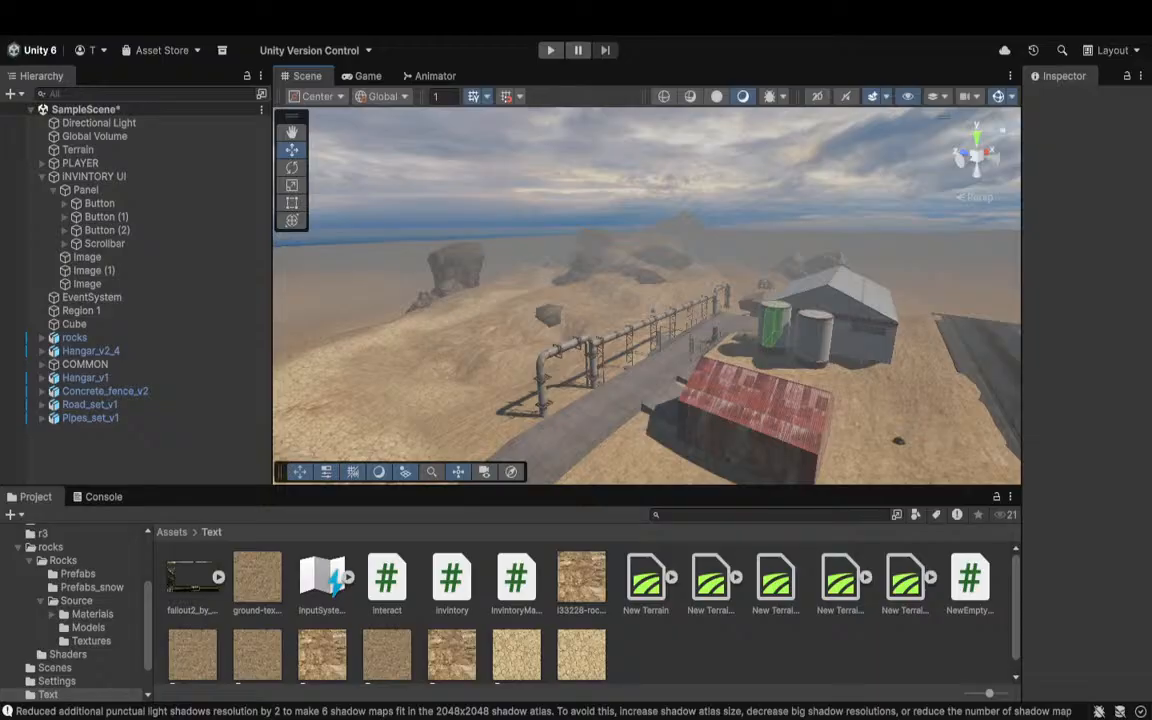
# Step: Create a new empty C# script named XPsystem in the Text assets folder
pyautogui.click(690, 650)
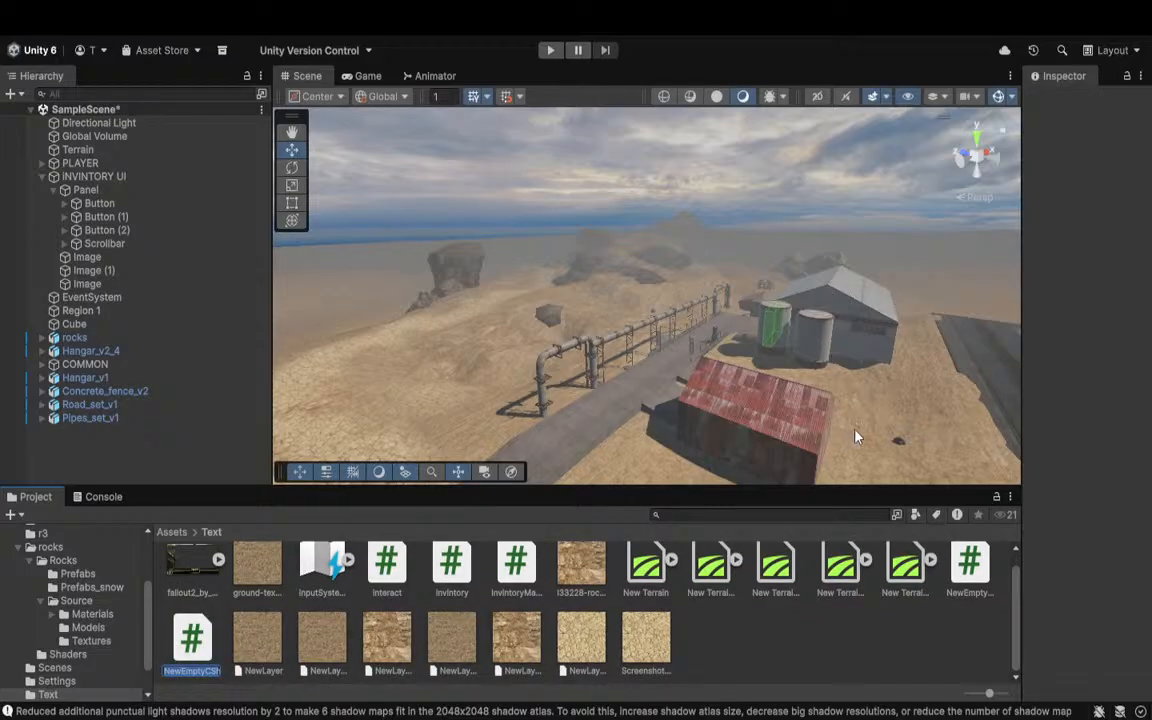
pyautogui.press('BackSpace')
pyautogui.write('XPsystem')
pyautogui.press('Return')
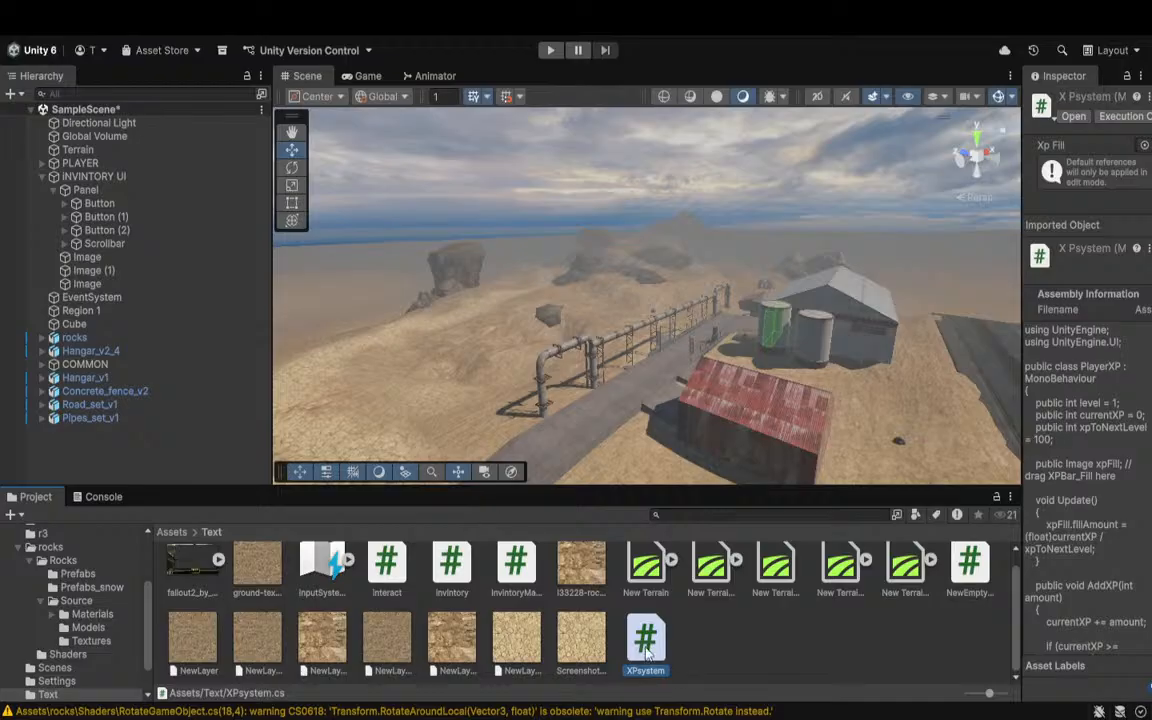
# Step: Select and frame the PLAYER object, and widen the Inspector to show its component settings
pyautogui.moveTo(472, 274); pyautogui.dragTo(686, 416, button='right')
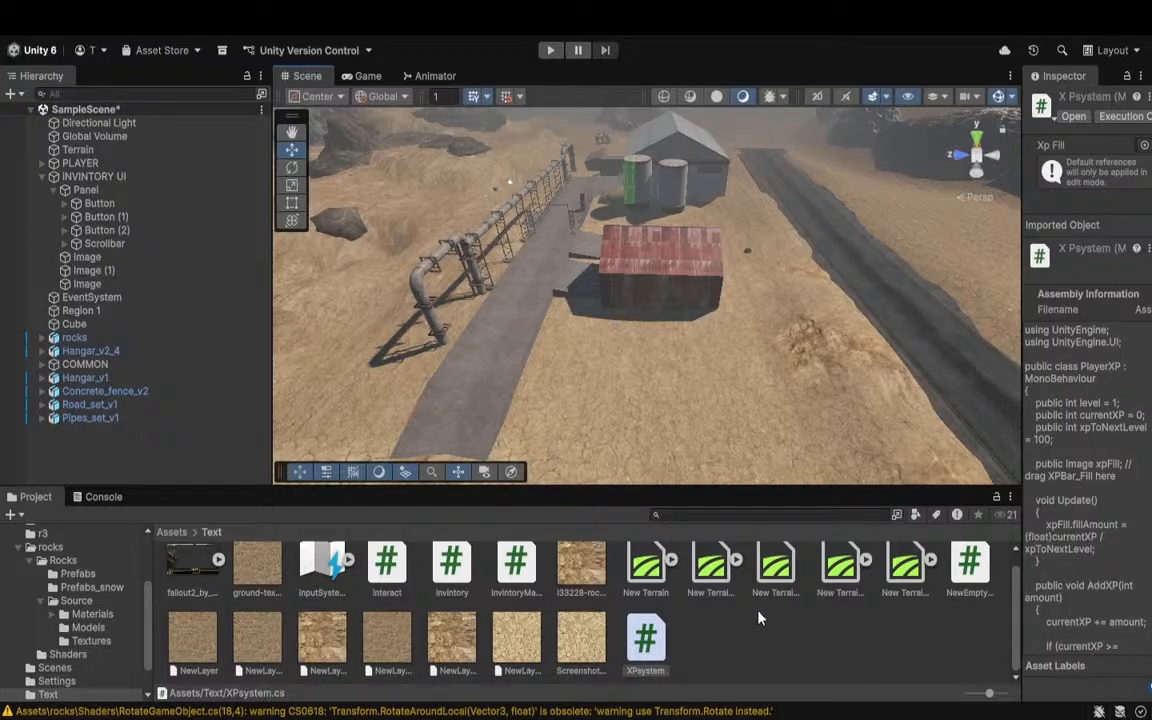
pyautogui.moveTo(540, 280); pyautogui.dragTo(470, 285, button='right')
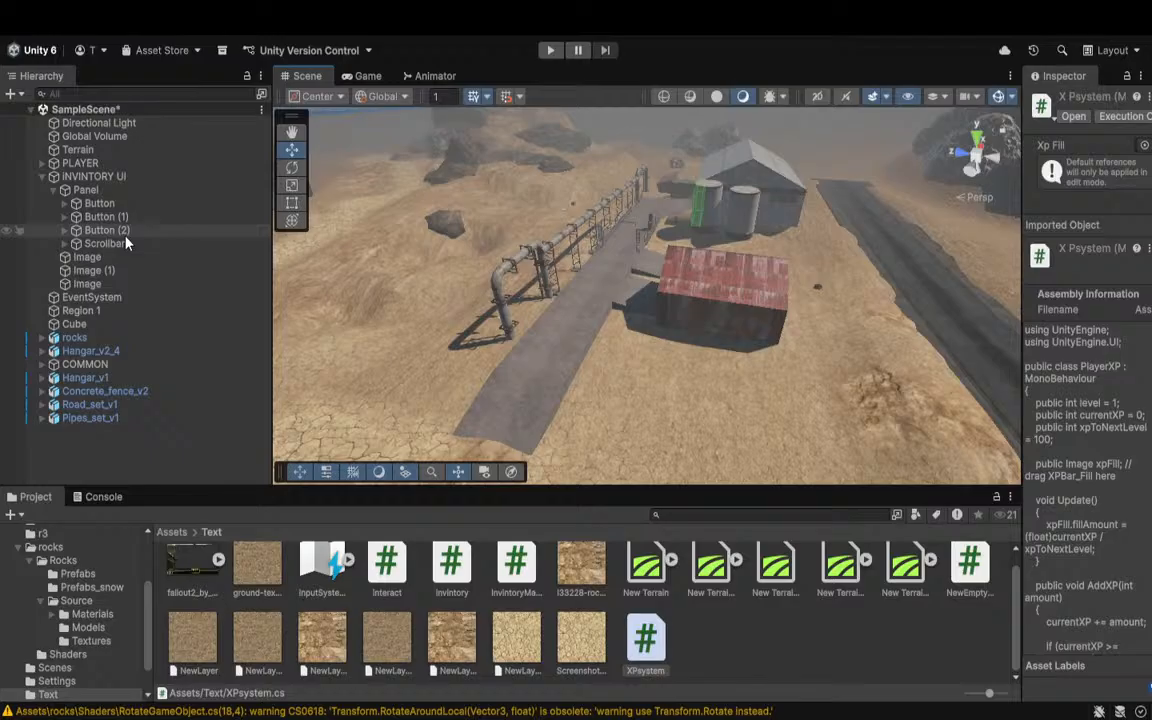
pyautogui.doubleClick(70, 163)
pyautogui.moveTo(393, 361); pyautogui.dragTo(919, 410, button='right')
pyautogui.press('w')
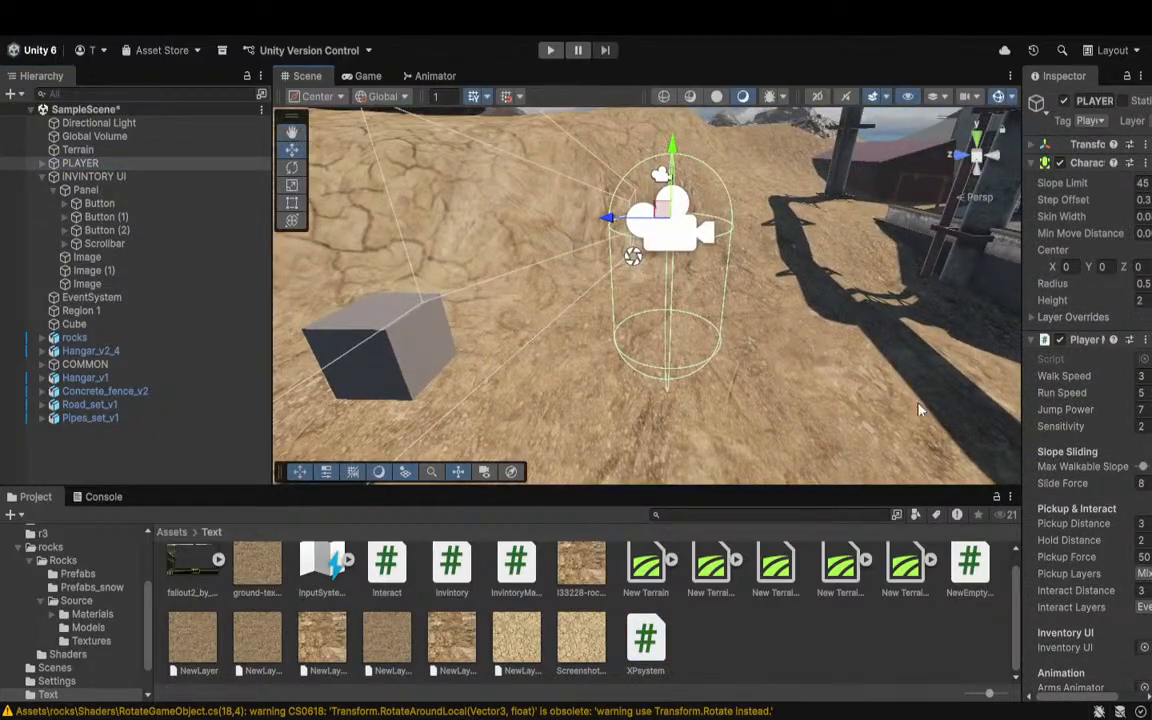
pyautogui.moveTo(1020, 426); pyautogui.dragTo(875, 430)
# Step: Collapse the Player Movement and Animator components and attach the XPsystem script to PLAYER
pyautogui.scroll(-6, 950, 438)
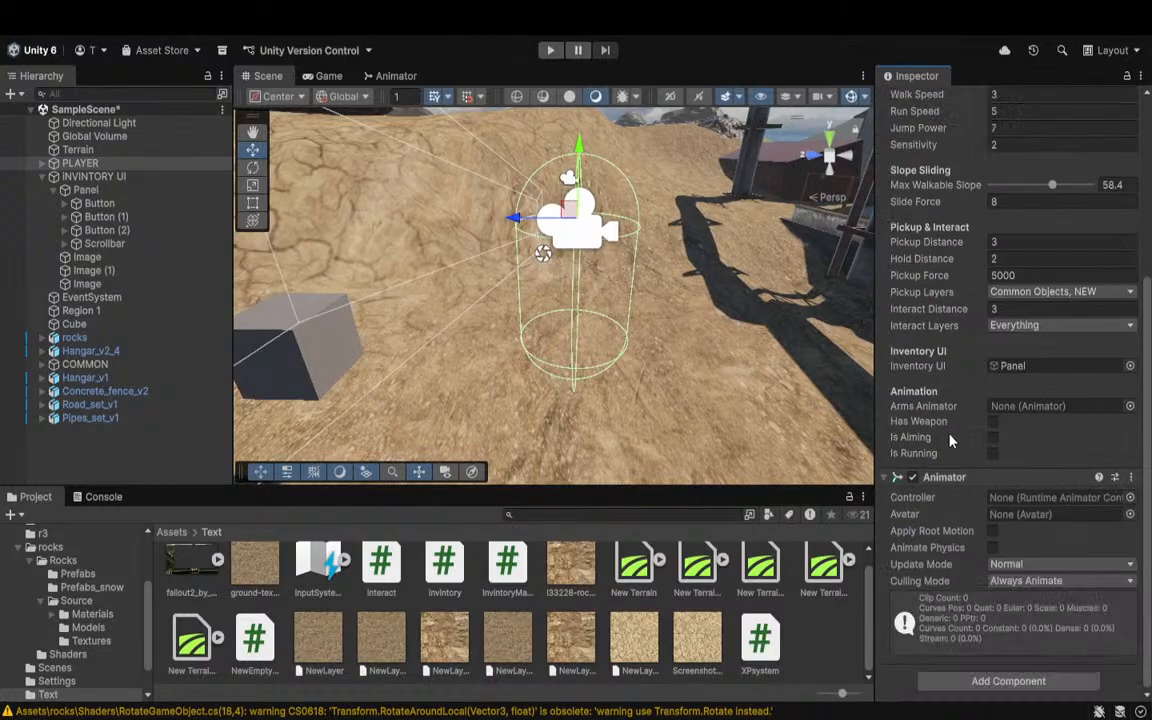
pyautogui.scroll(6, 950, 440)
pyautogui.click(884, 323)
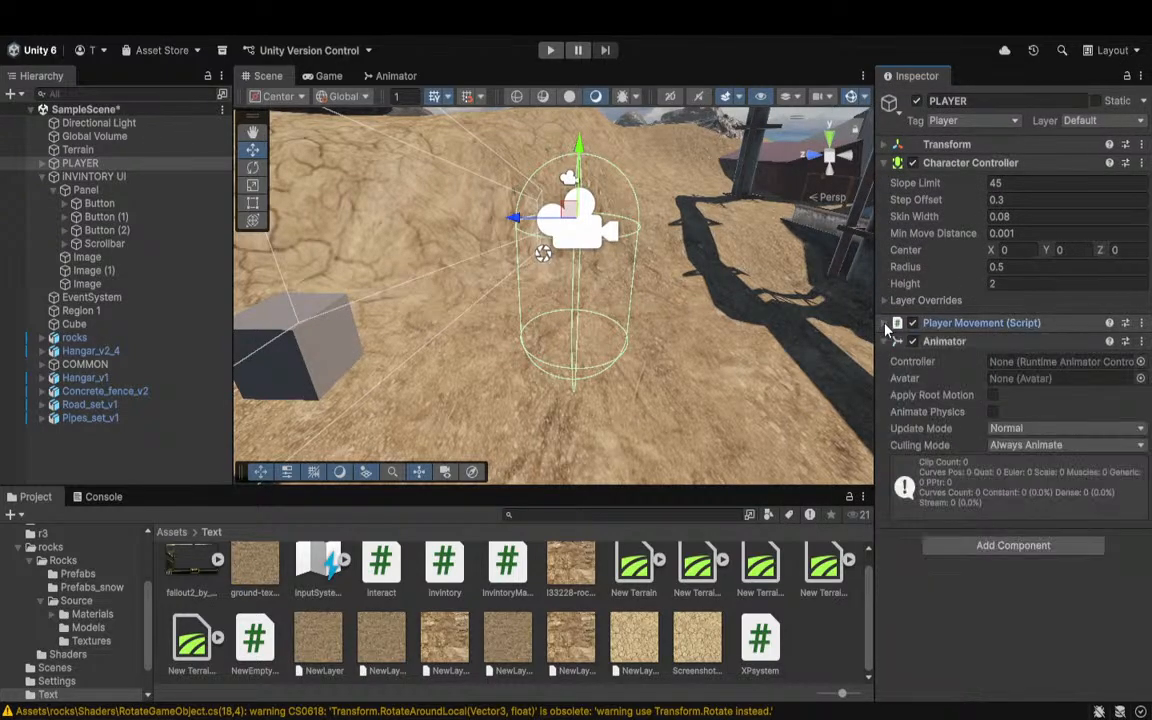
pyautogui.click(885, 342)
pyautogui.moveTo(698, 587); pyautogui.dragTo(995, 535)
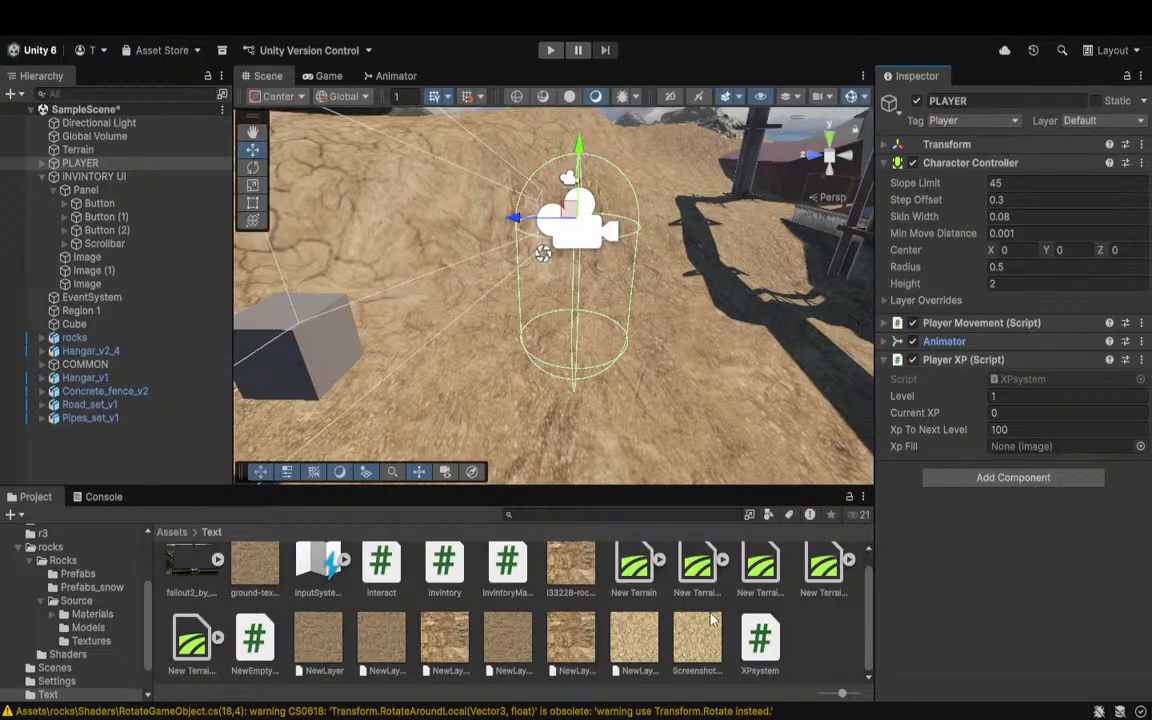
# Step: Frame the INVINTORY UI canvas and rename the upper of its two white bar images as XPEMPT
pyautogui.doubleClick(55, 176)
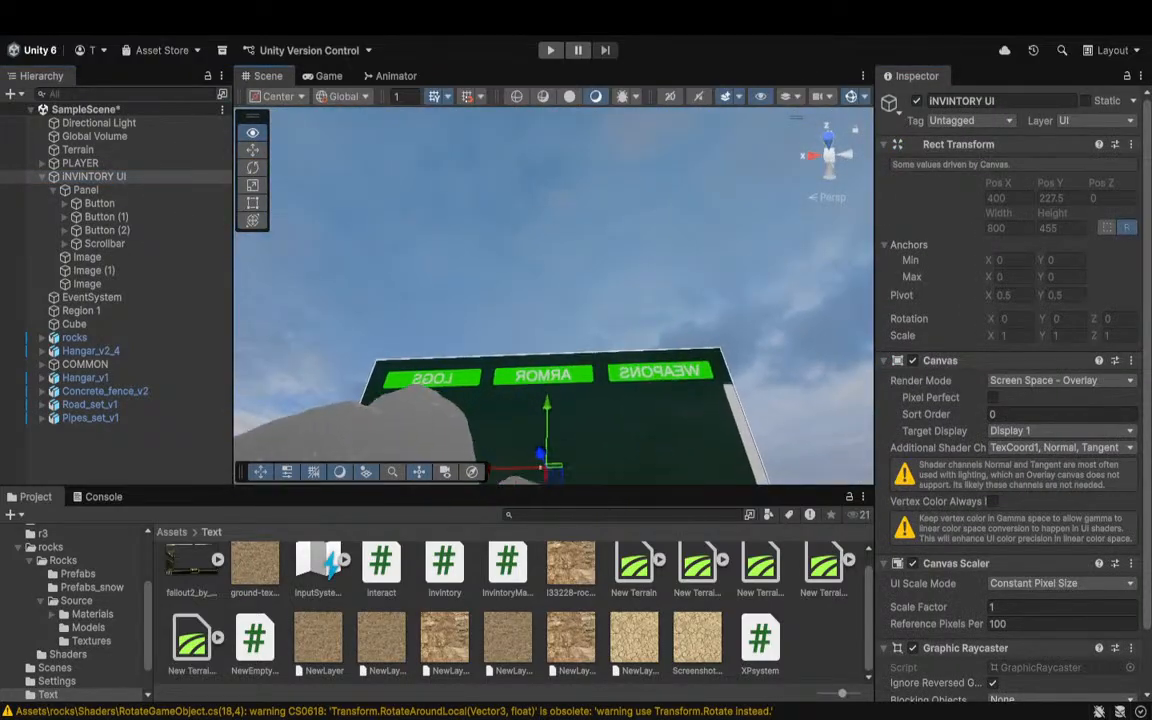
pyautogui.press('w')
pyautogui.moveTo(854, 173); pyautogui.dragTo(846, 161, button='right')
pyautogui.moveTo(316, 321); pyautogui.dragTo(131, 440, button='right')
pyautogui.press('w')
pyautogui.click(432, 314)
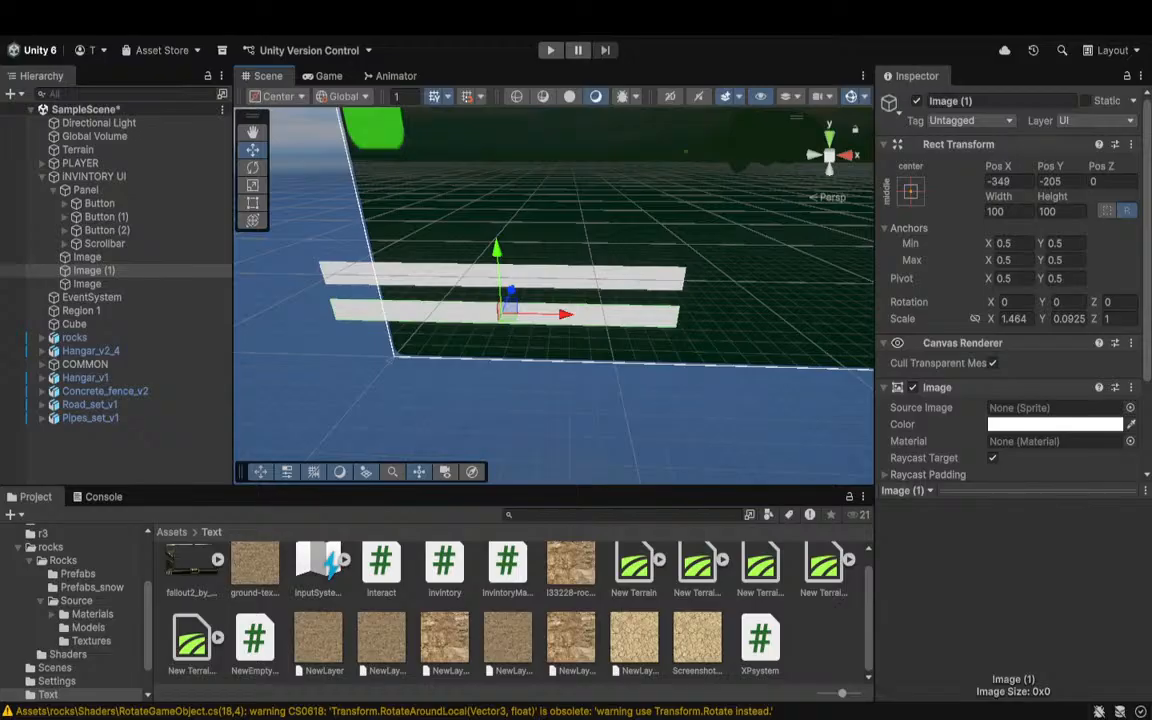
pyautogui.click(400, 275)
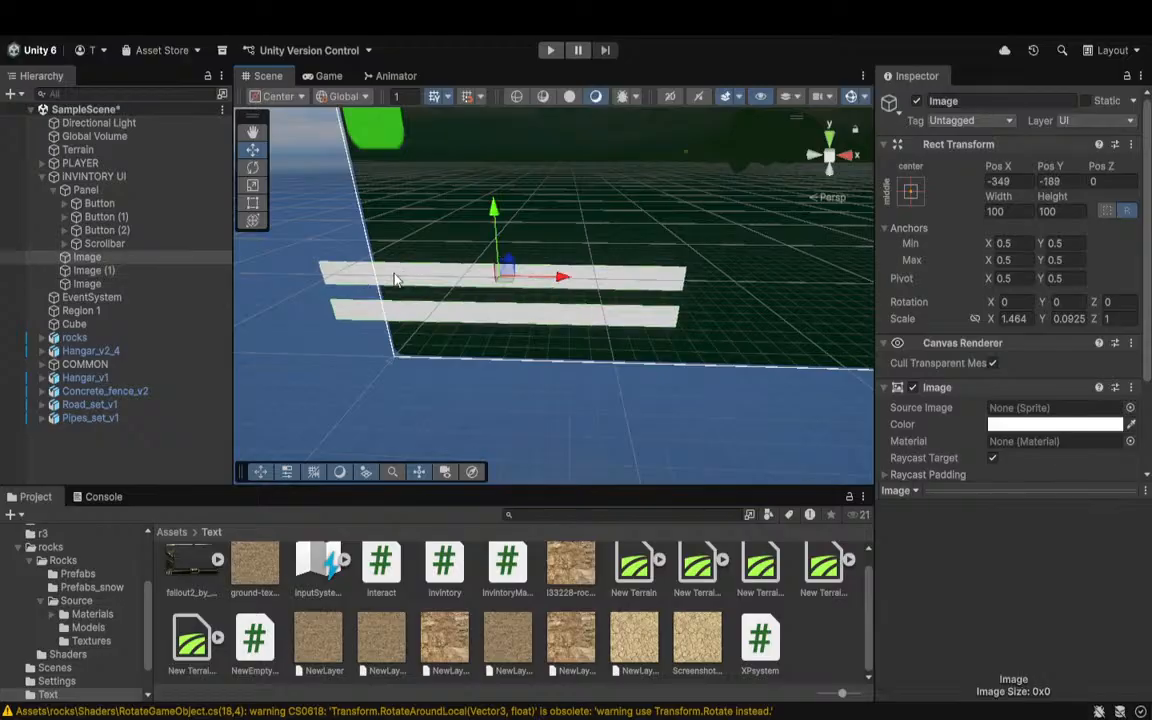
pyautogui.click(87, 258)
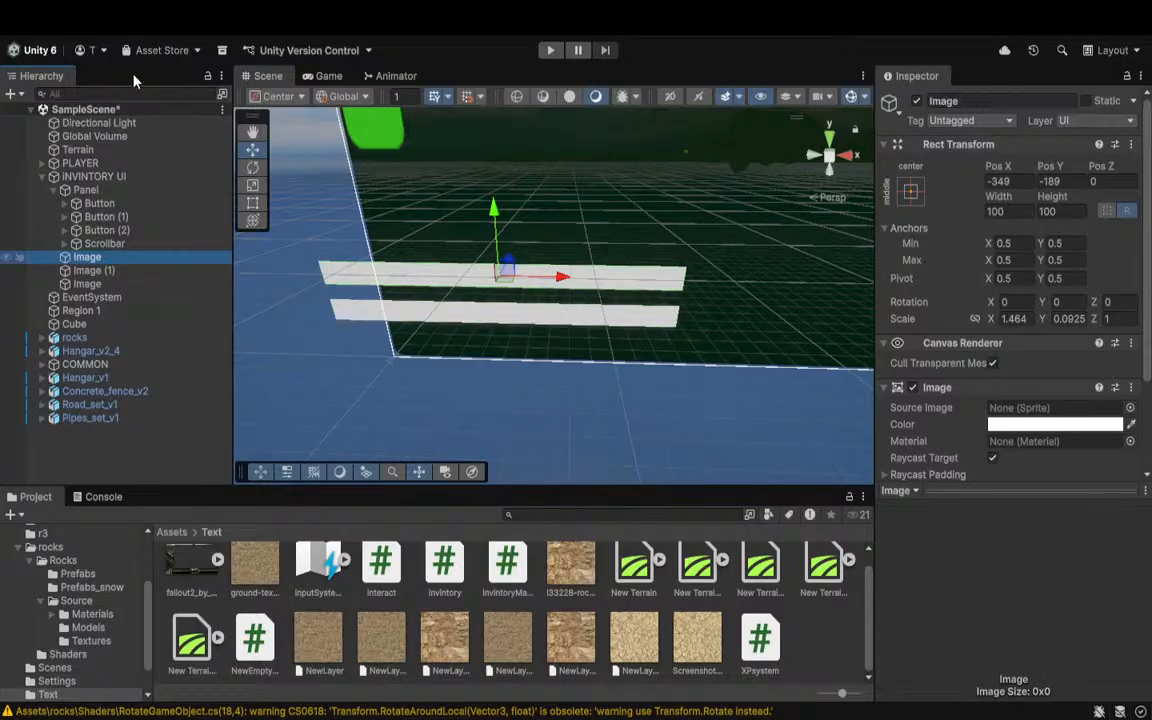
pyautogui.press('F2')
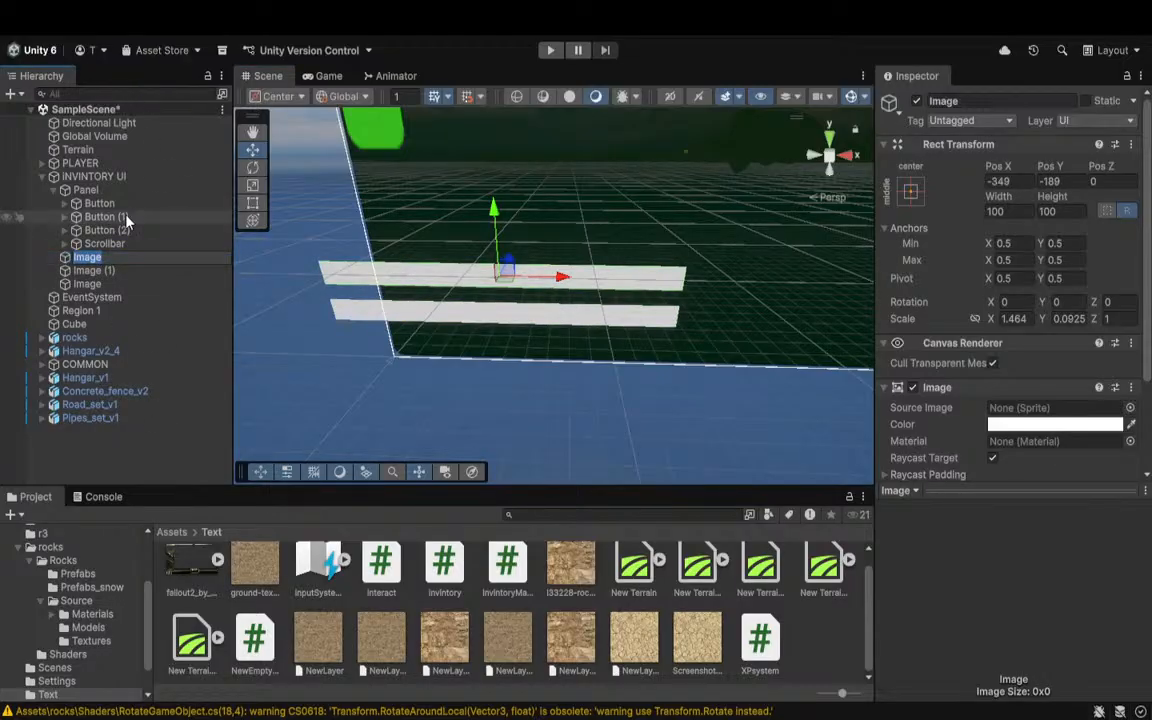
pyautogui.write('XPEMPT')
pyautogui.press('Return')
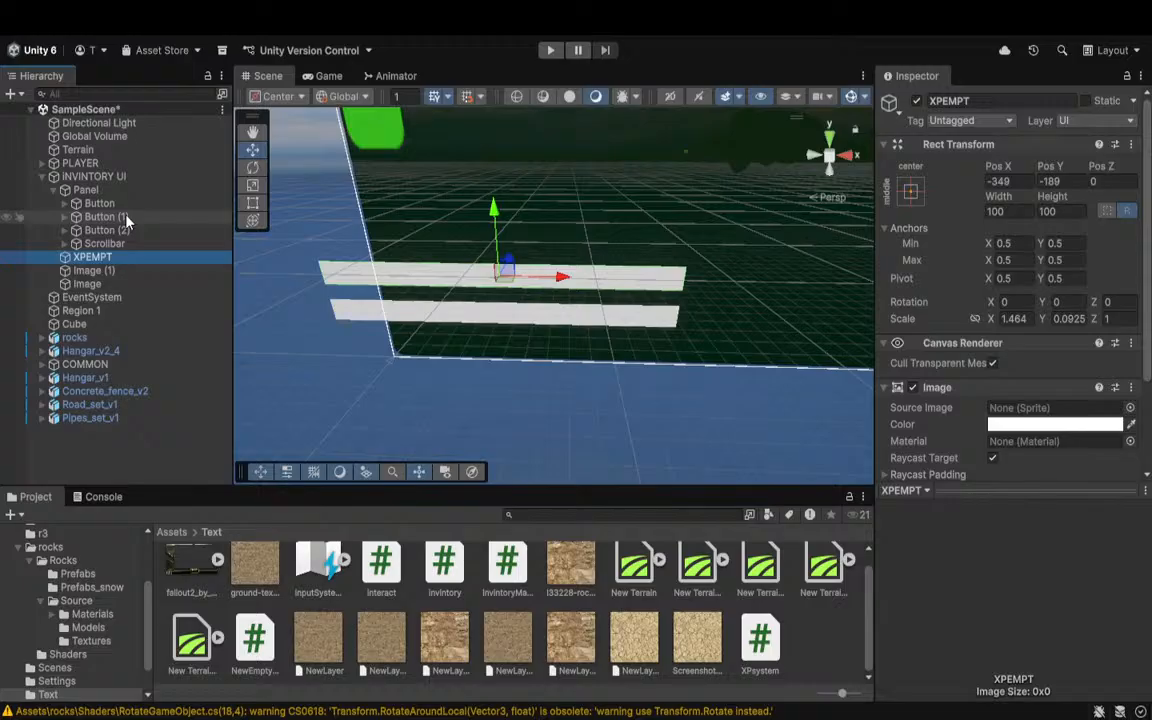
# Step: Rename the lower white bar image, Image (1), as XPFULL
pyautogui.click(95, 271)
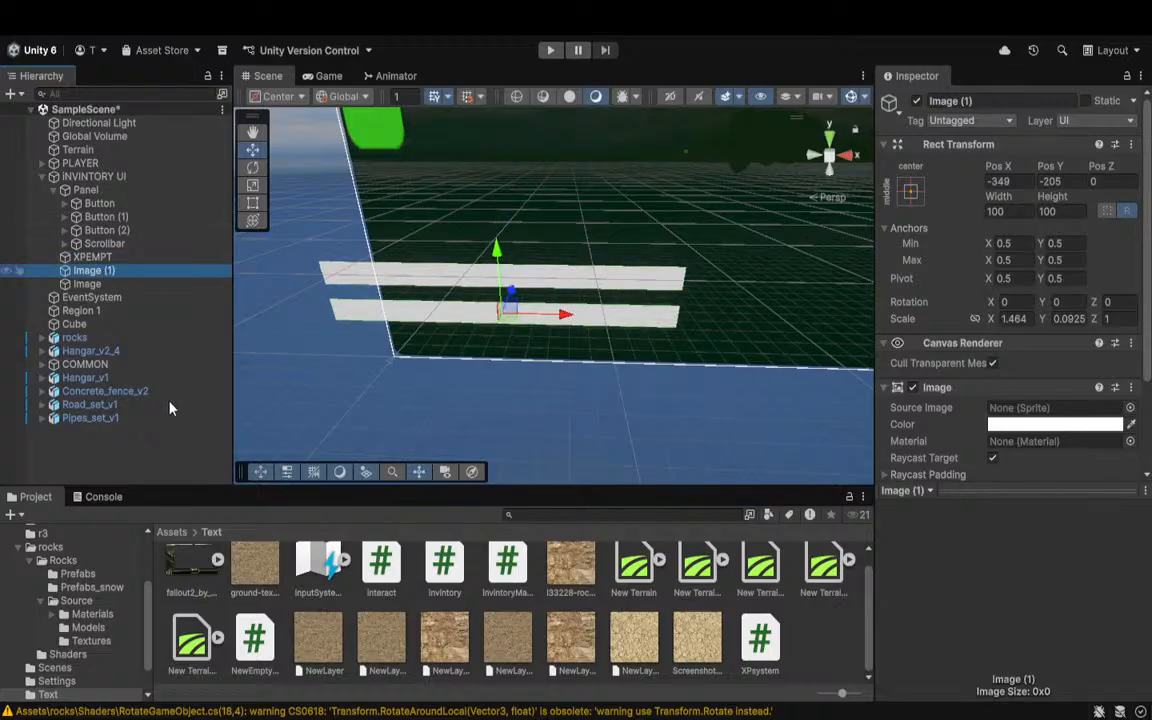
pyautogui.press('F2')
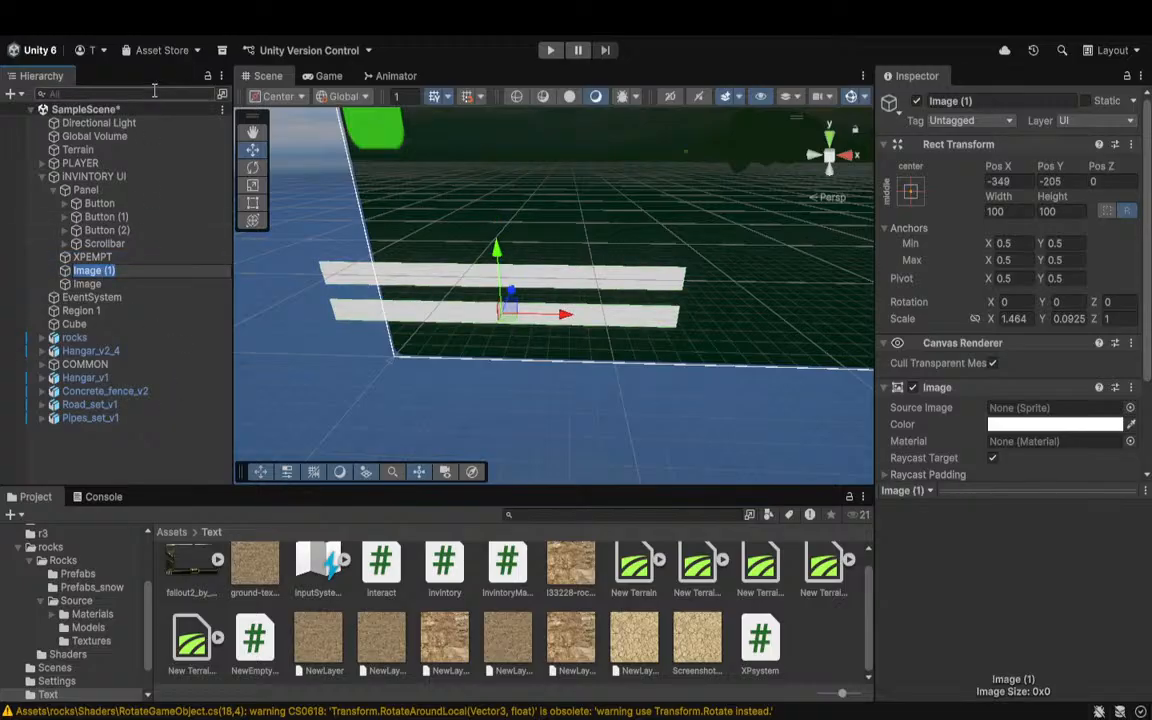
pyautogui.write('XPFULL')
pyautogui.press('Return')
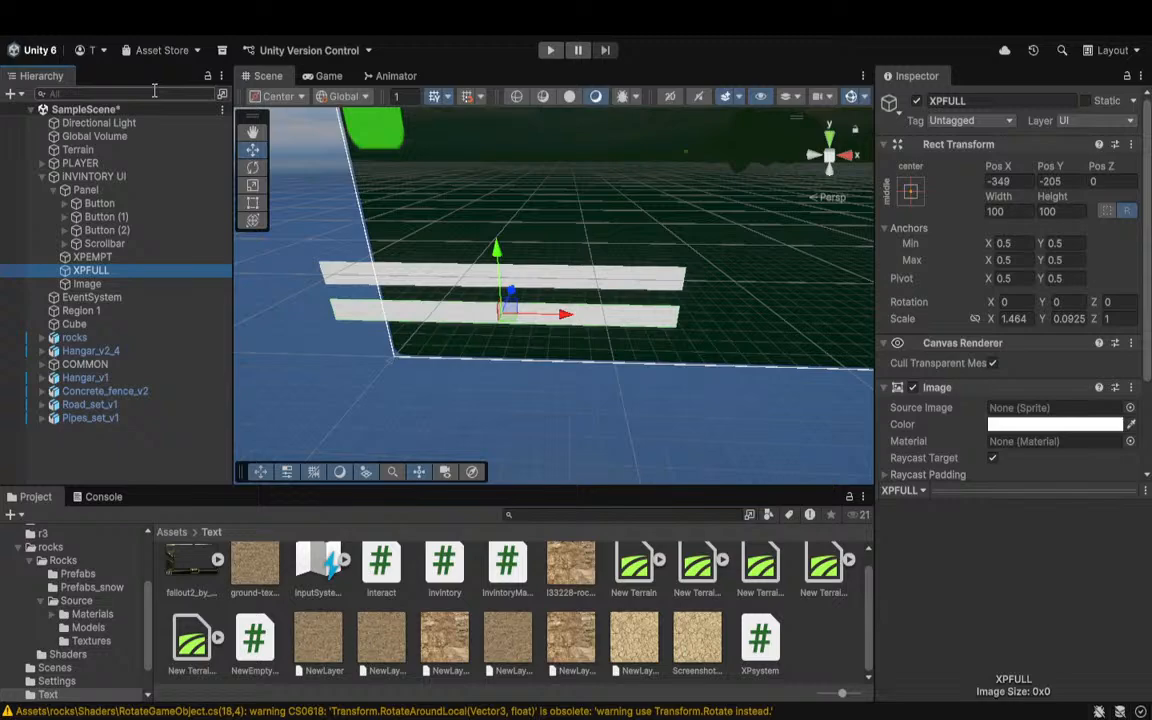
# Step: Color the XPFULL bar image green and move it up onto the white XPEMPT bar, at Pos Y -188.9
pyautogui.click(1019, 426)
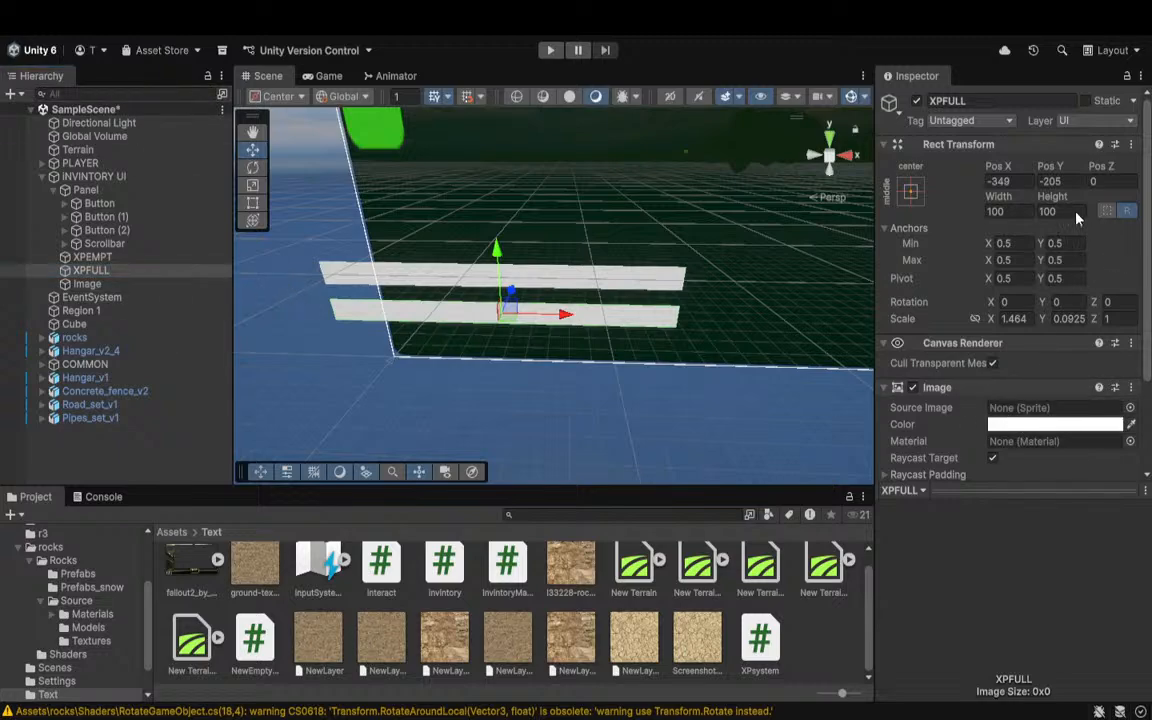
pyautogui.moveTo(1064, 281); pyautogui.dragTo(1098, 262)
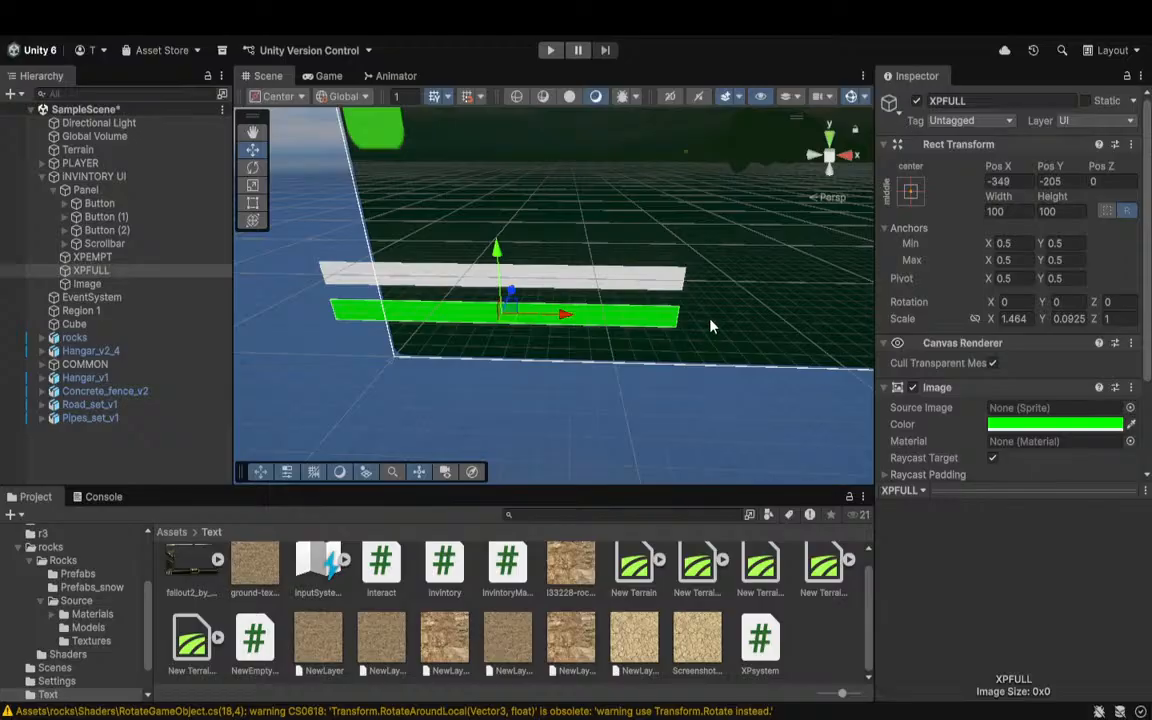
pyautogui.moveTo(496, 250); pyautogui.dragTo(492, 210)
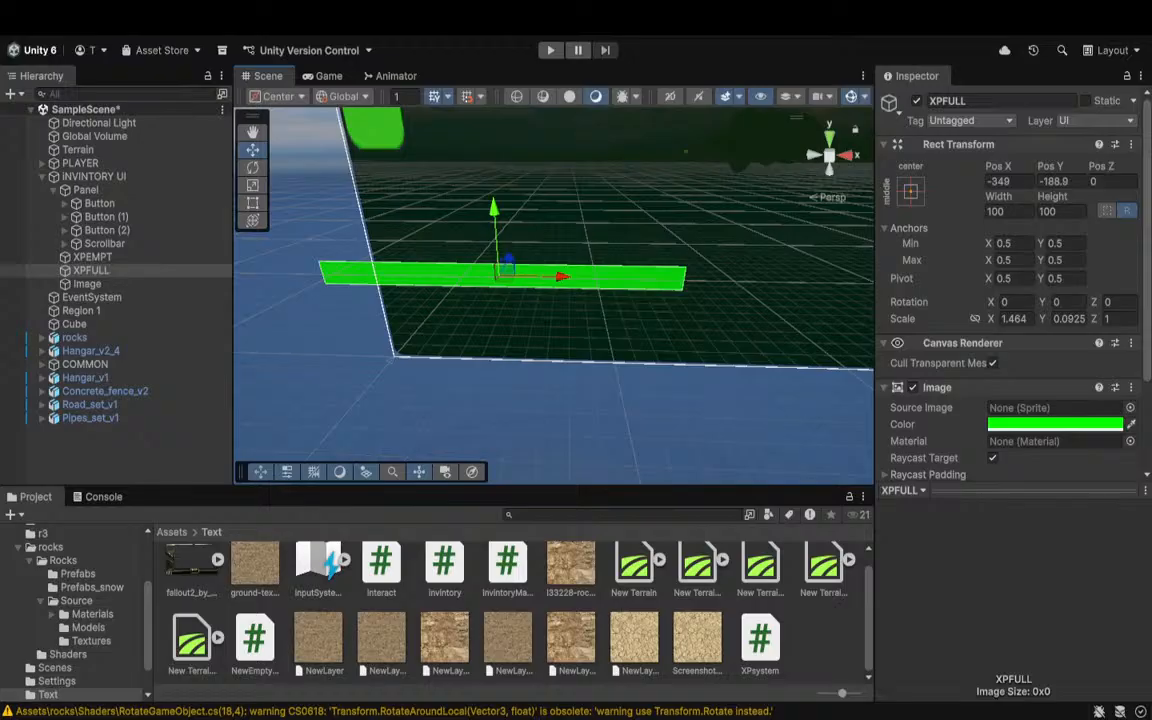
# Step: Rename the green bar image XPFULL as XPBar_Fill
pyautogui.click(97, 271)
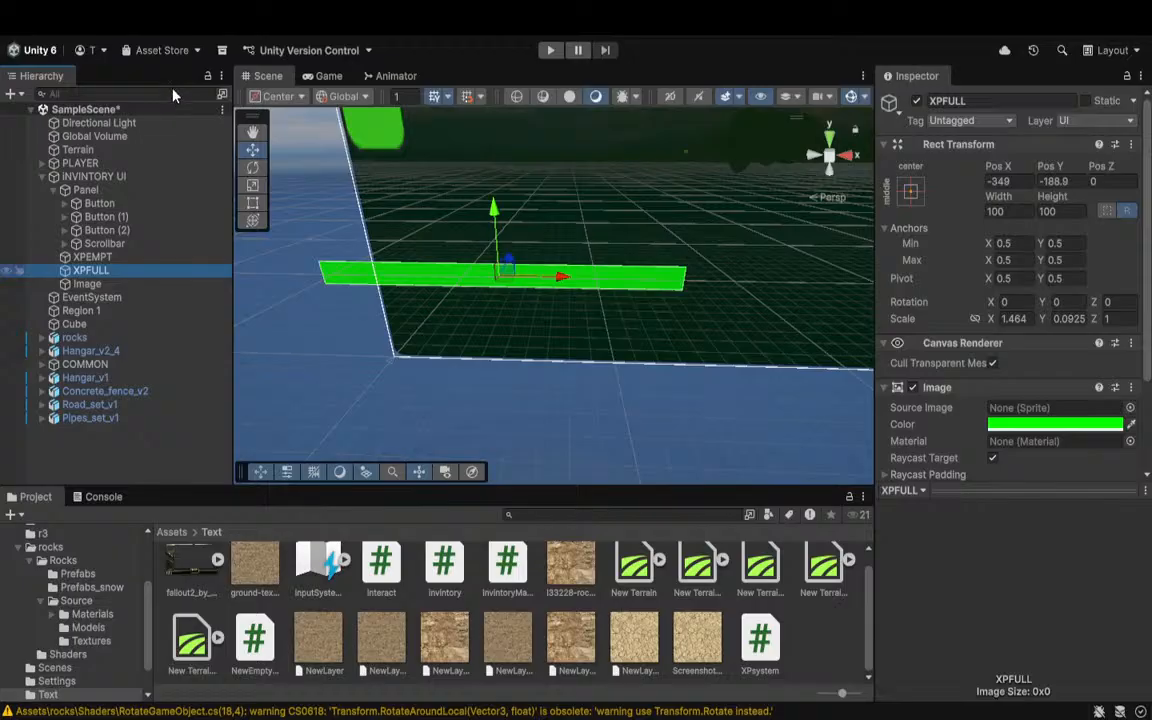
pyautogui.press('F2')
pyautogui.write('XPBar_Fill')
pyautogui.press('Return')
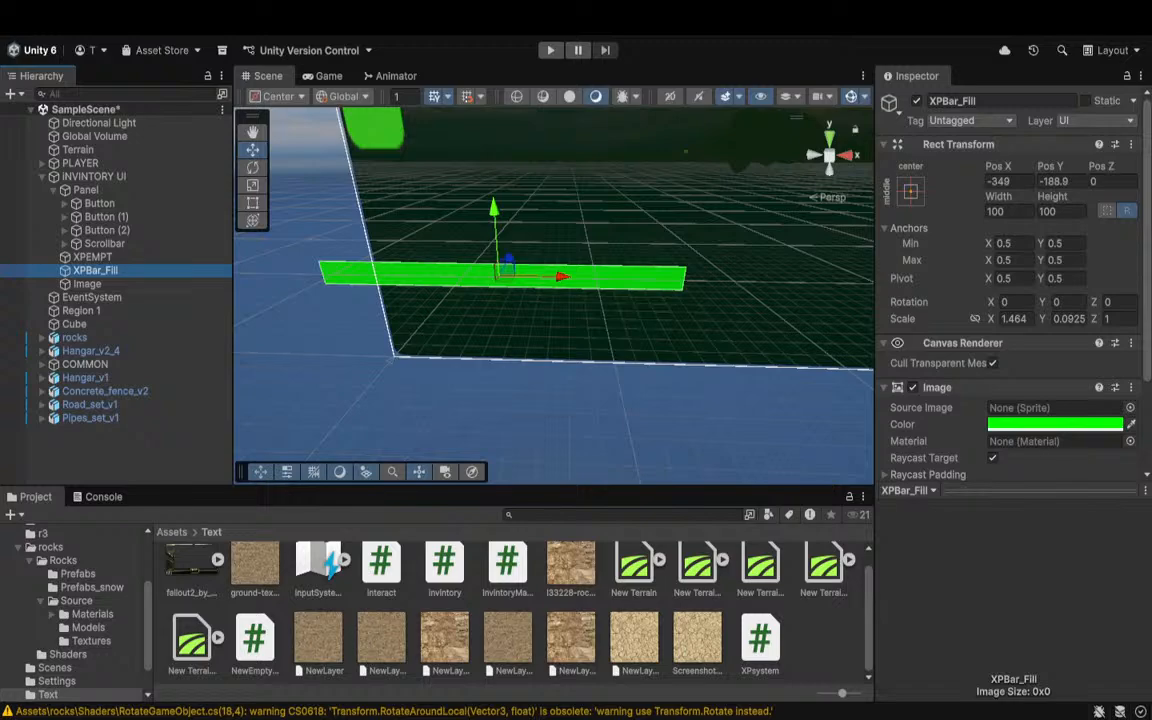
# Step: Rename the white background bar XPEMPT as XPBar_BG
pyautogui.click(96, 257)
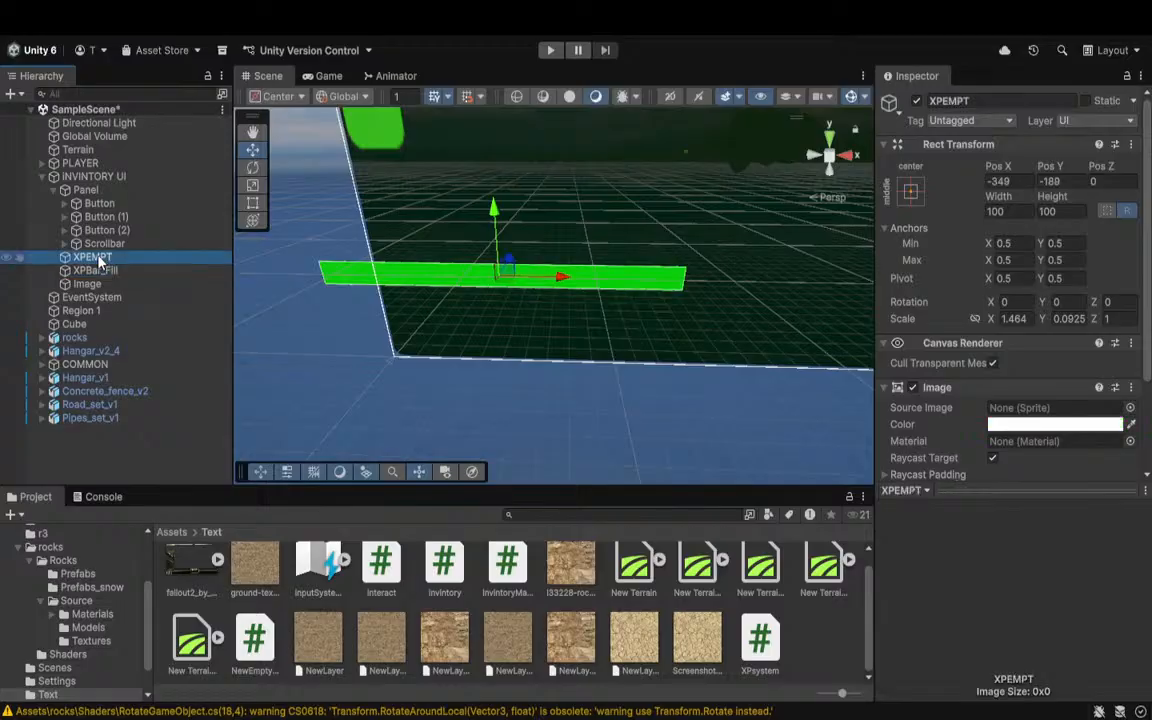
pyautogui.press('Return')
pyautogui.write('XPBar_BG')
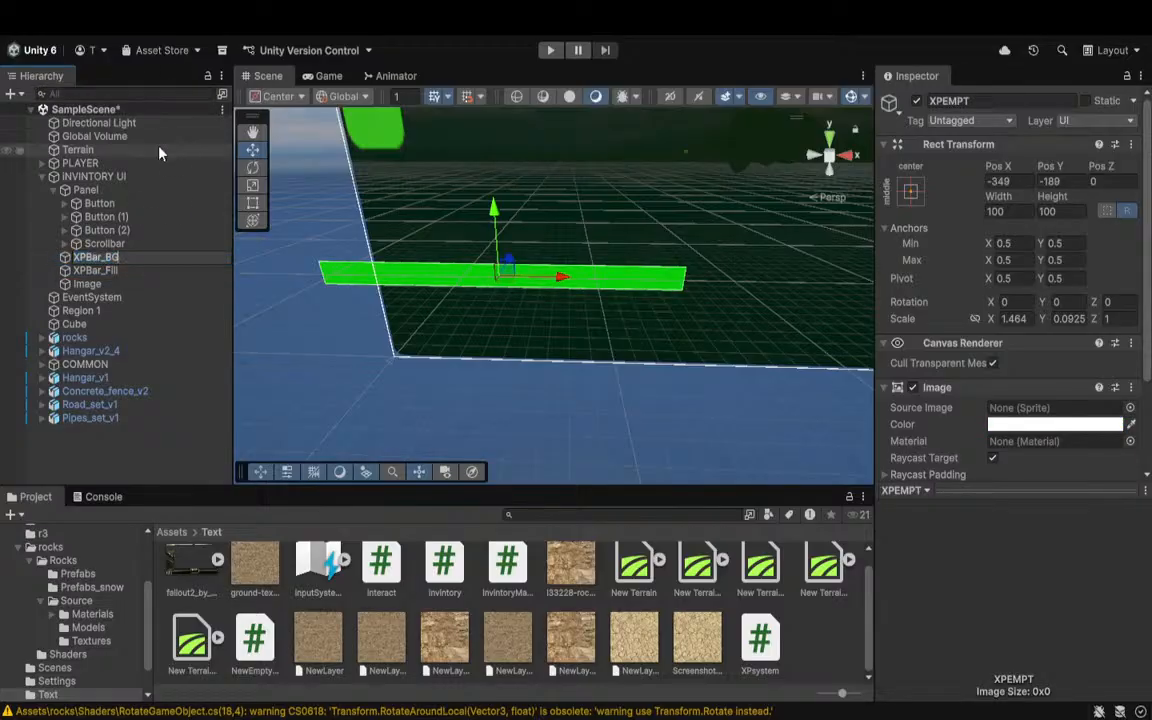
pyautogui.press('Return')
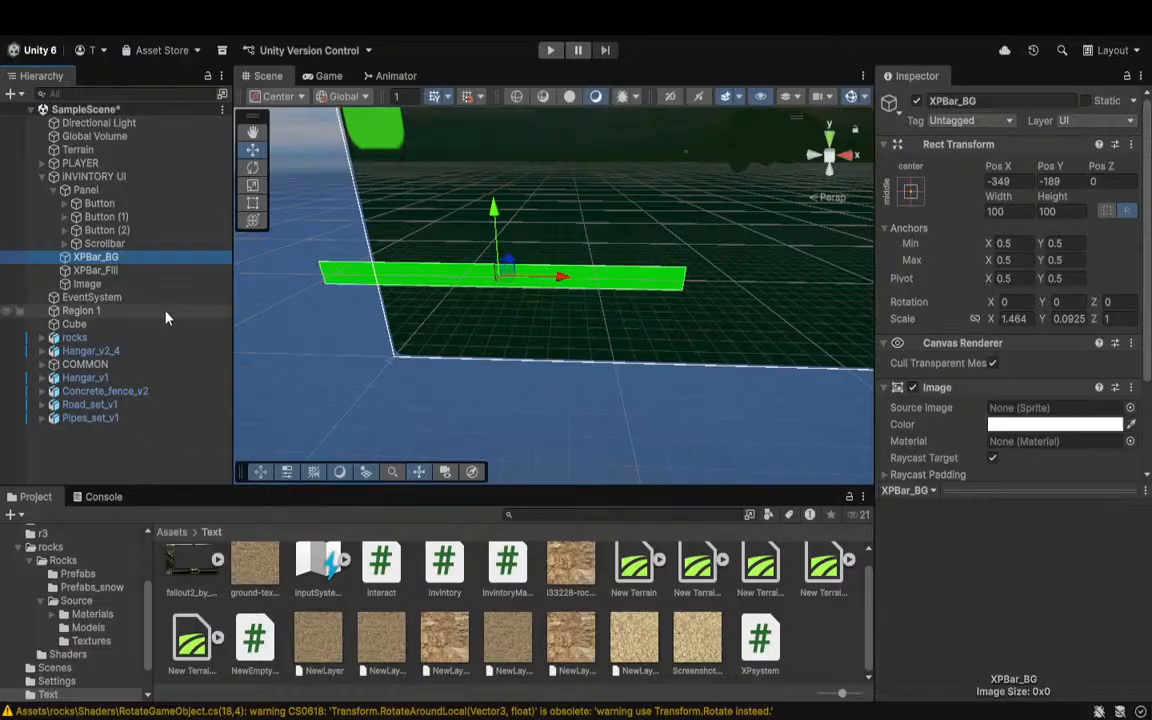
# Step: Assign the XPBar_Fill image to the Xp Fill reference of PLAYER's Player XP script
pyautogui.doubleClick(80, 163)
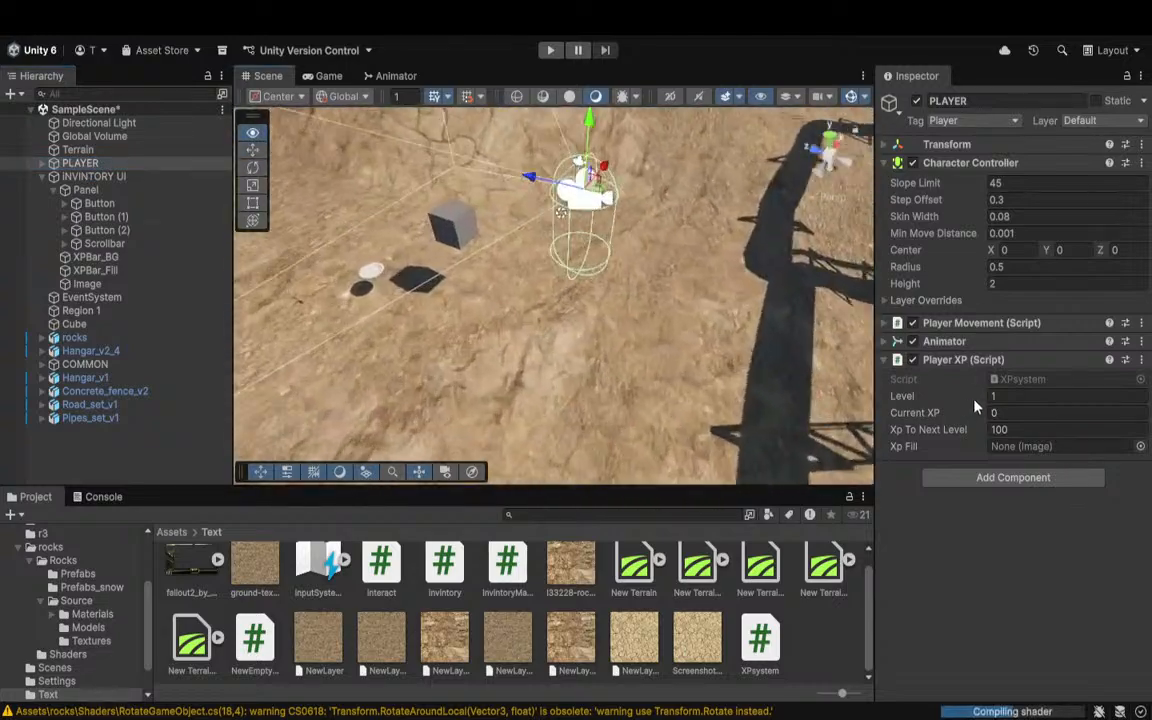
pyautogui.click(1140, 447)
pyautogui.doubleClick(1027, 549)
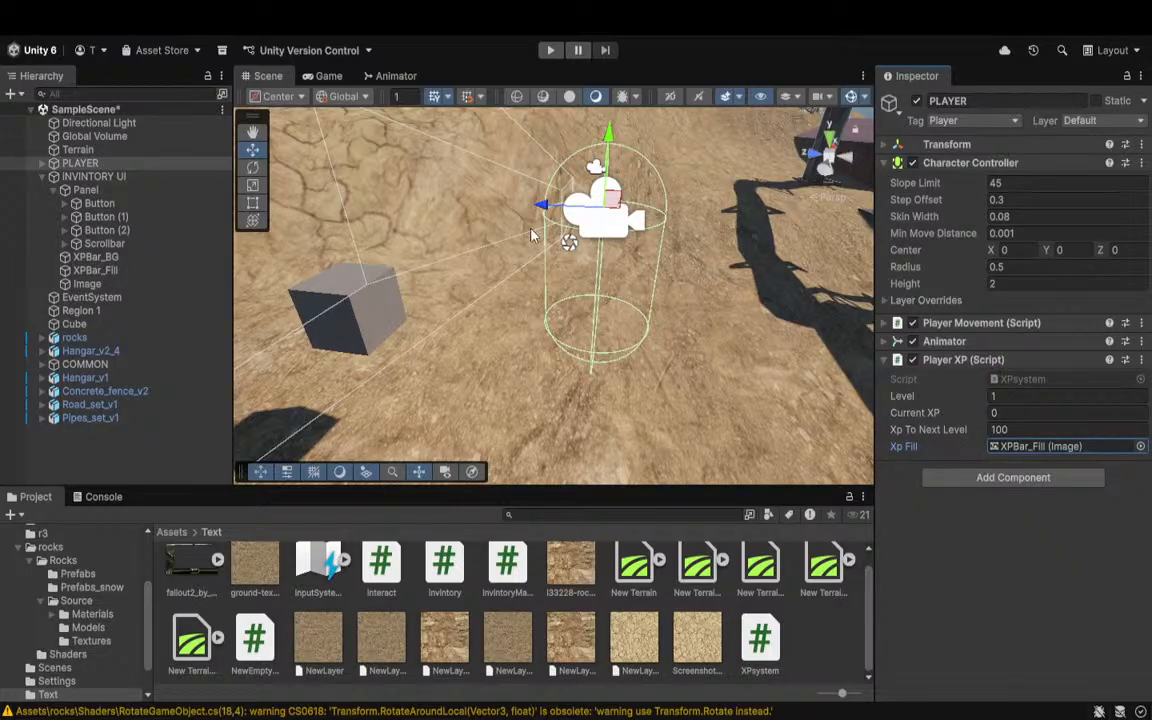
# Step: Play-test the game, walking and looking around to check the XP bar, and stop it
pyautogui.click(550, 51)
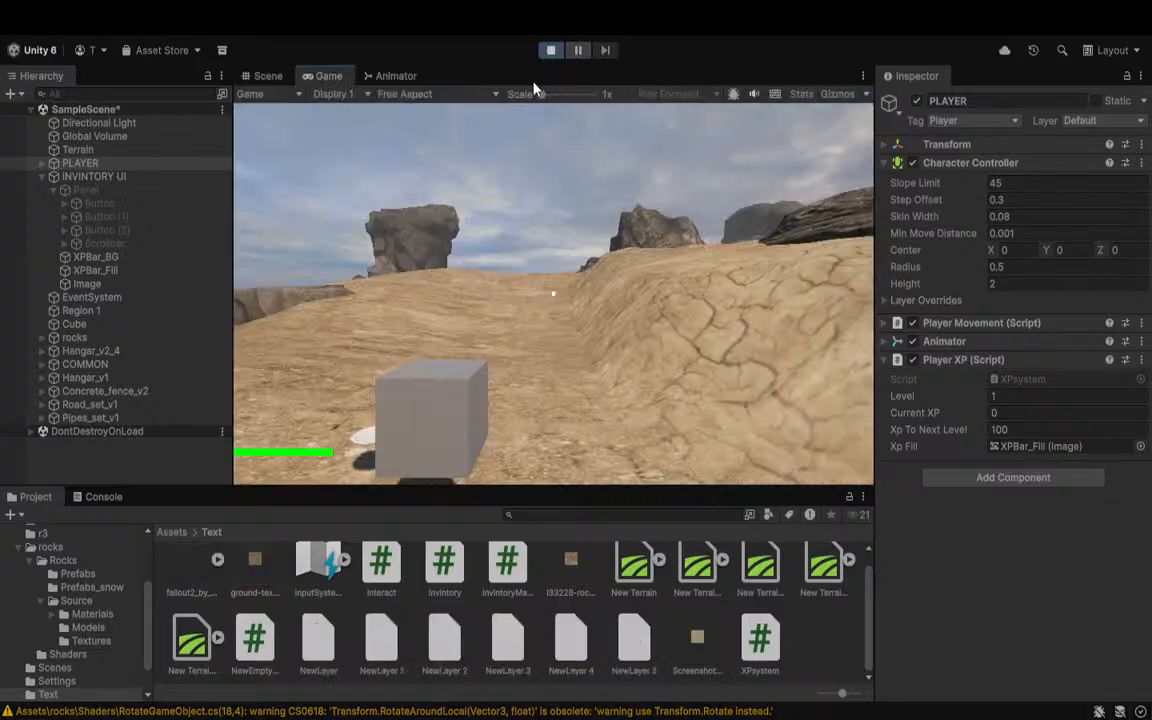
pyautogui.click(550, 238)
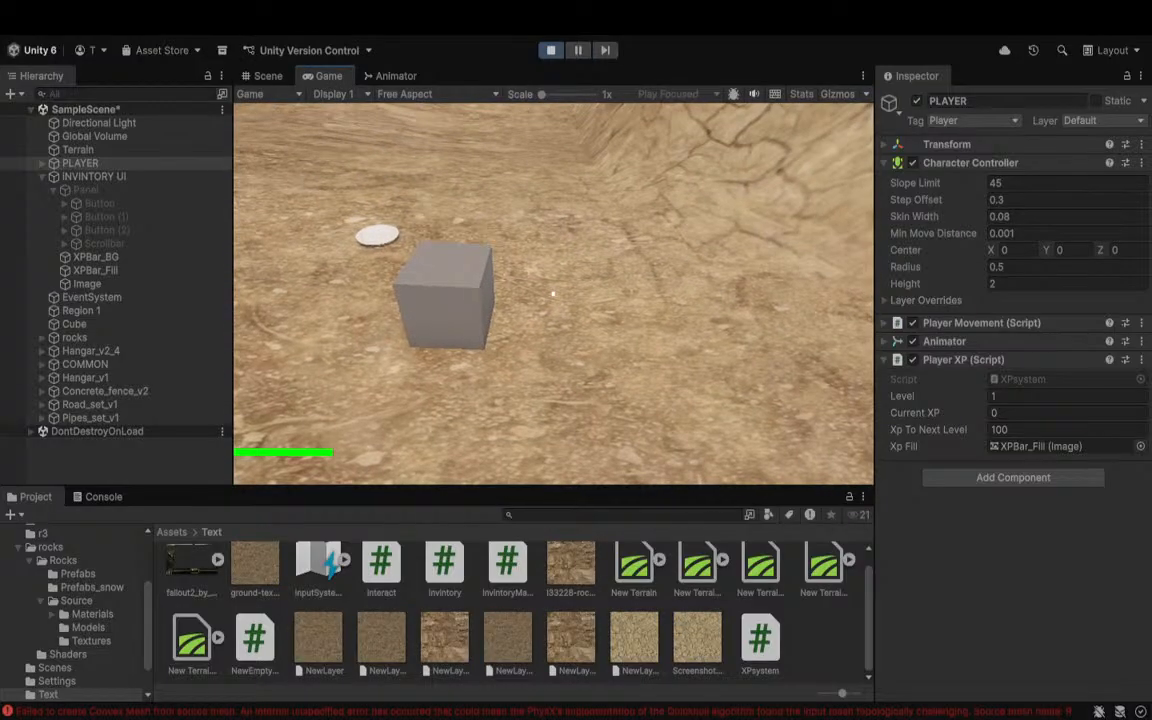
pyautogui.press('w')
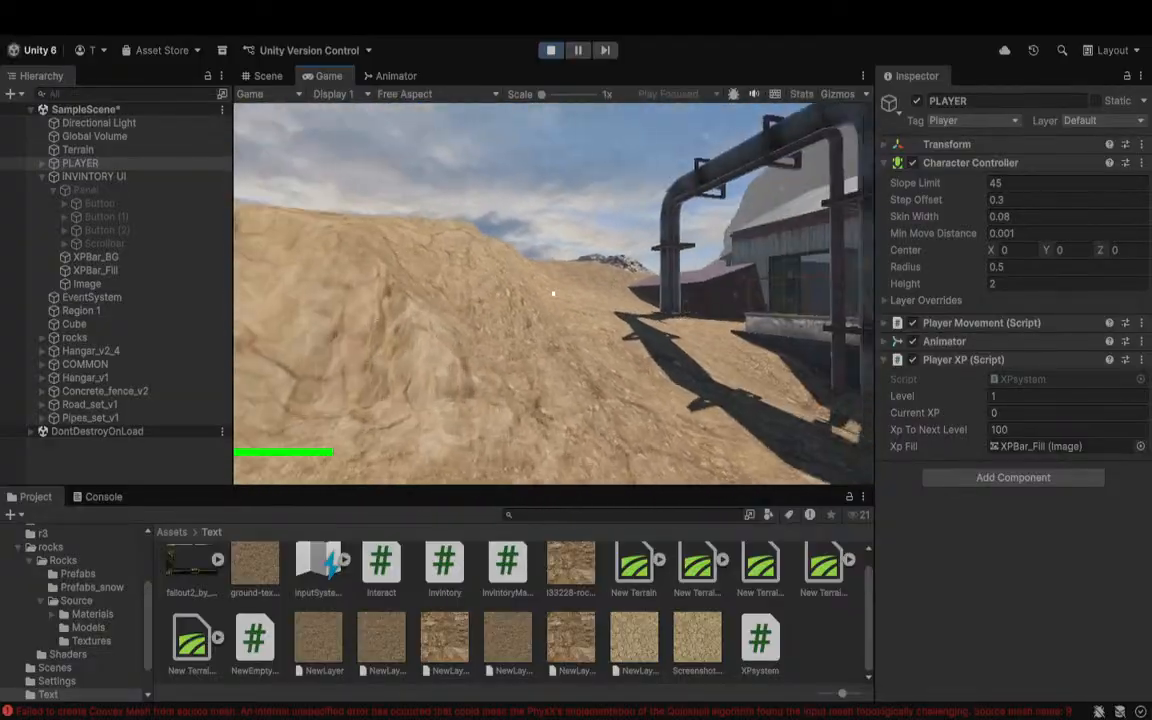
pyautogui.click(549, 52)
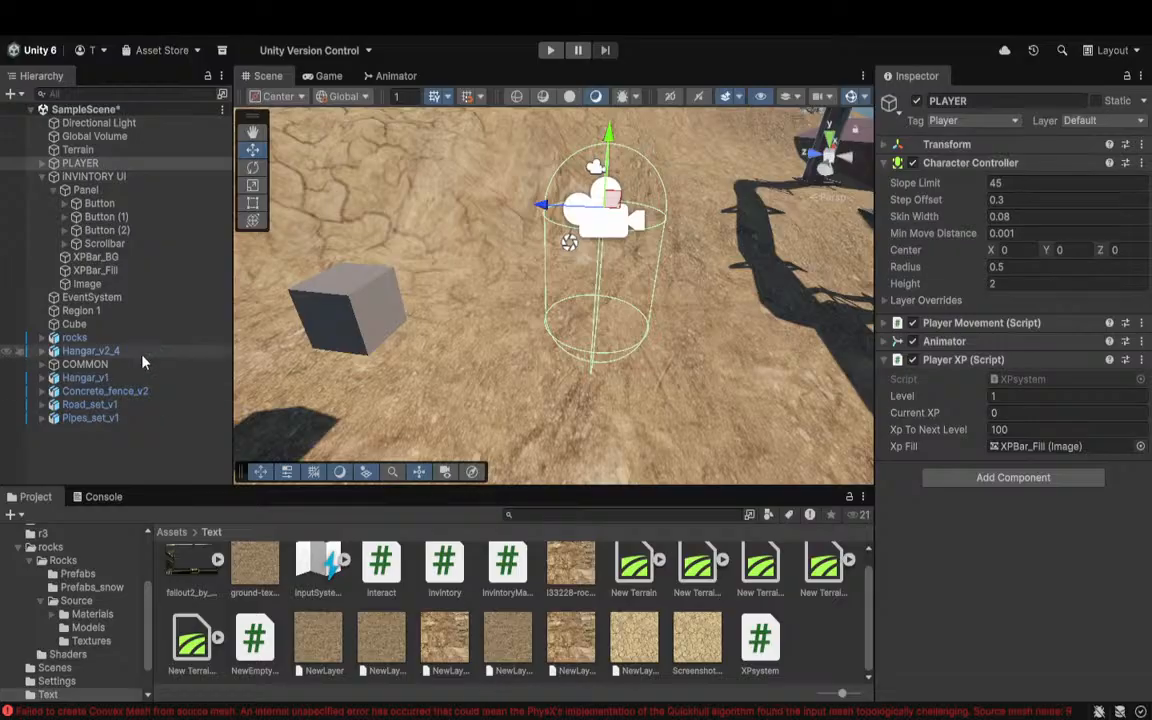
# Step: Try XPBar_BG as PLAYER's Xp Fill image in a short play test, and set it back to XPBar_Fill
pyautogui.click(84, 162)
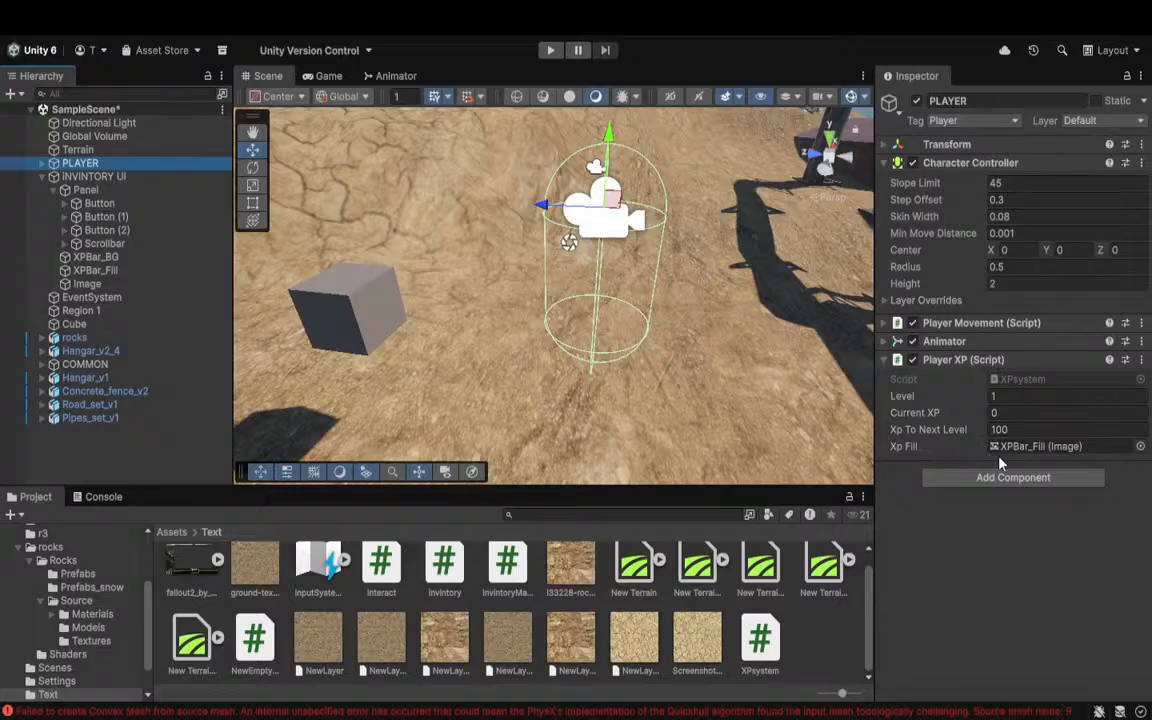
pyautogui.click(1141, 448)
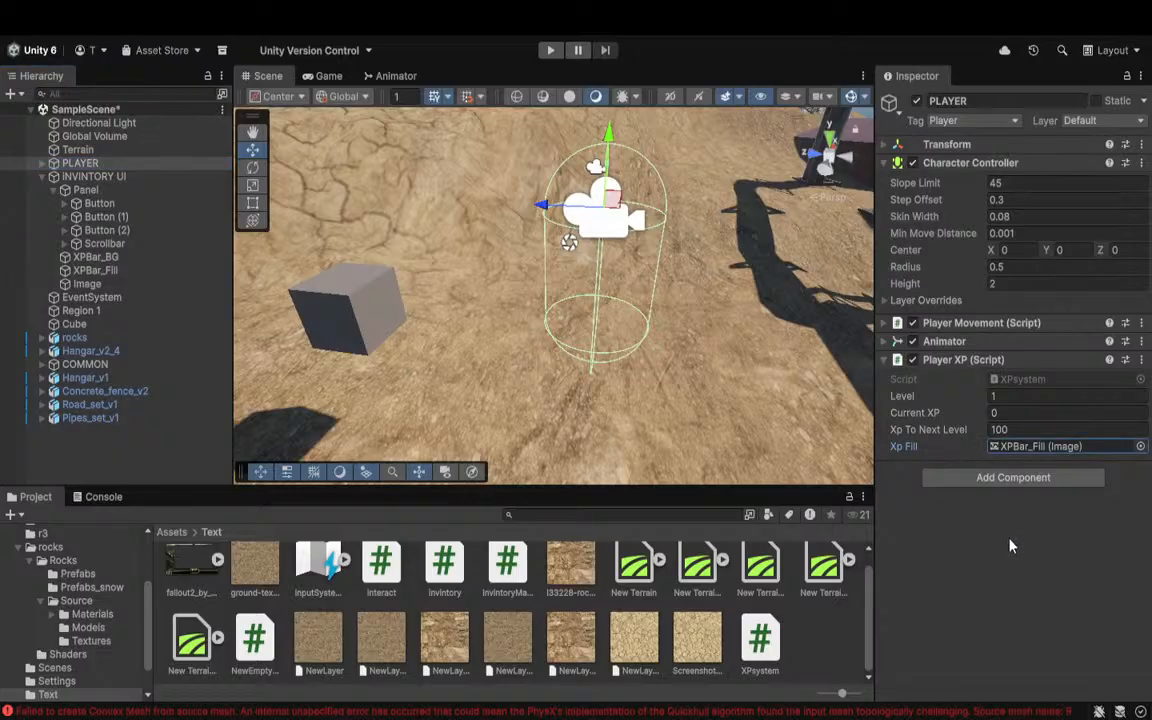
pyautogui.click(1022, 545)
pyautogui.click(549, 51)
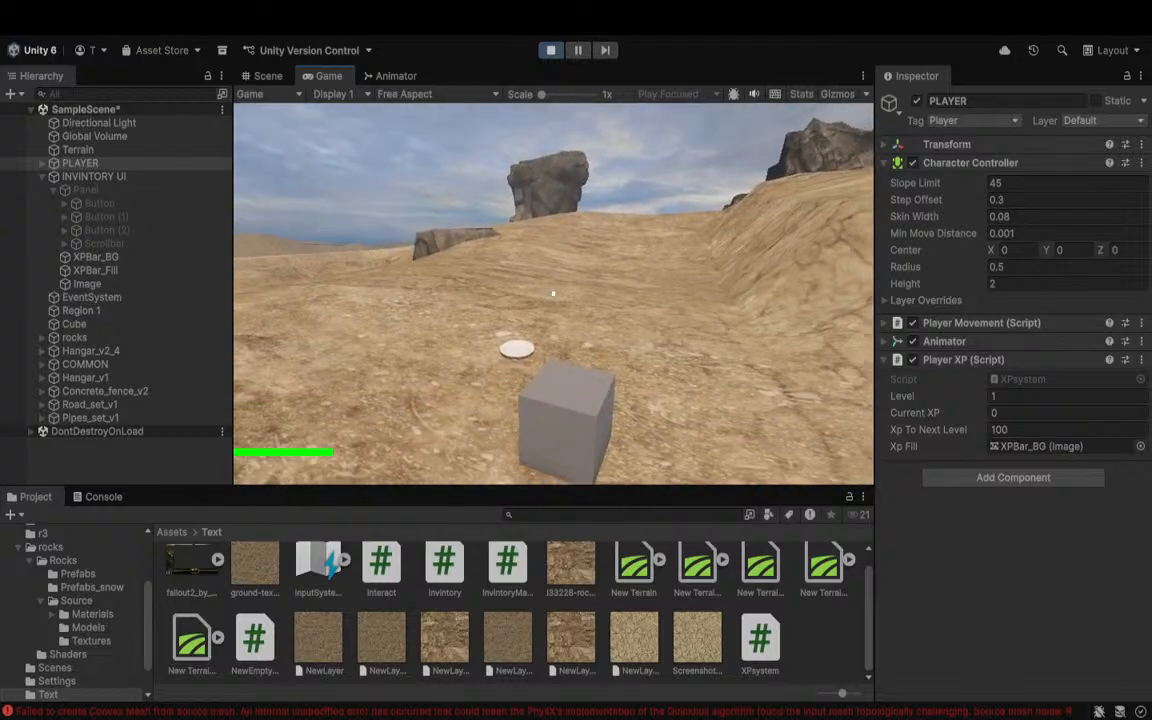
pyautogui.click(550, 50)
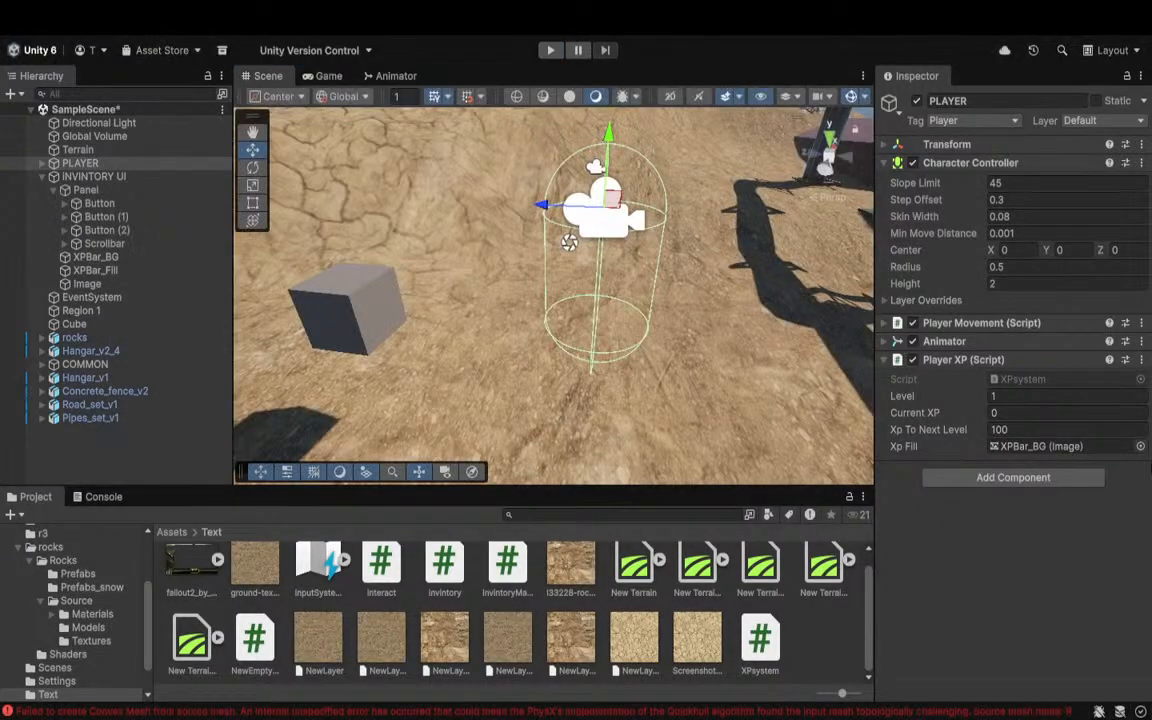
pyautogui.click(1140, 447)
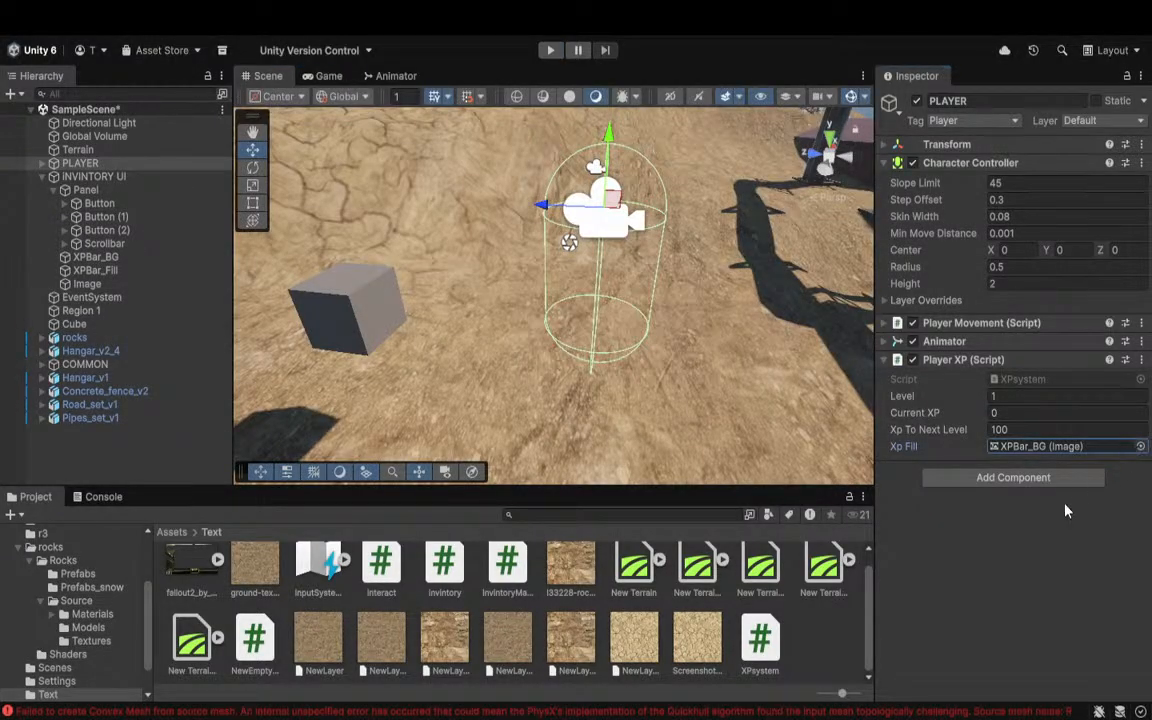
pyautogui.click(1035, 555)
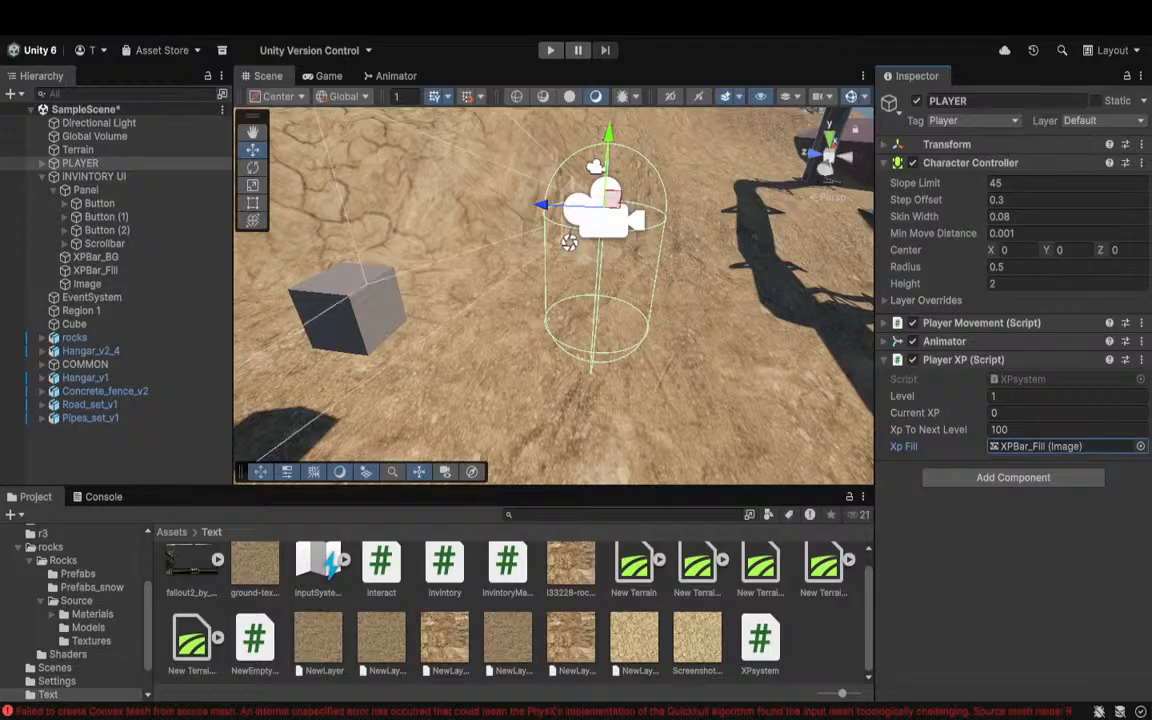
# Step: Examine XPBar_Fill's Rect Transform and Image component settings, including Raycast Padding, for fill options
pyautogui.click(100, 271)
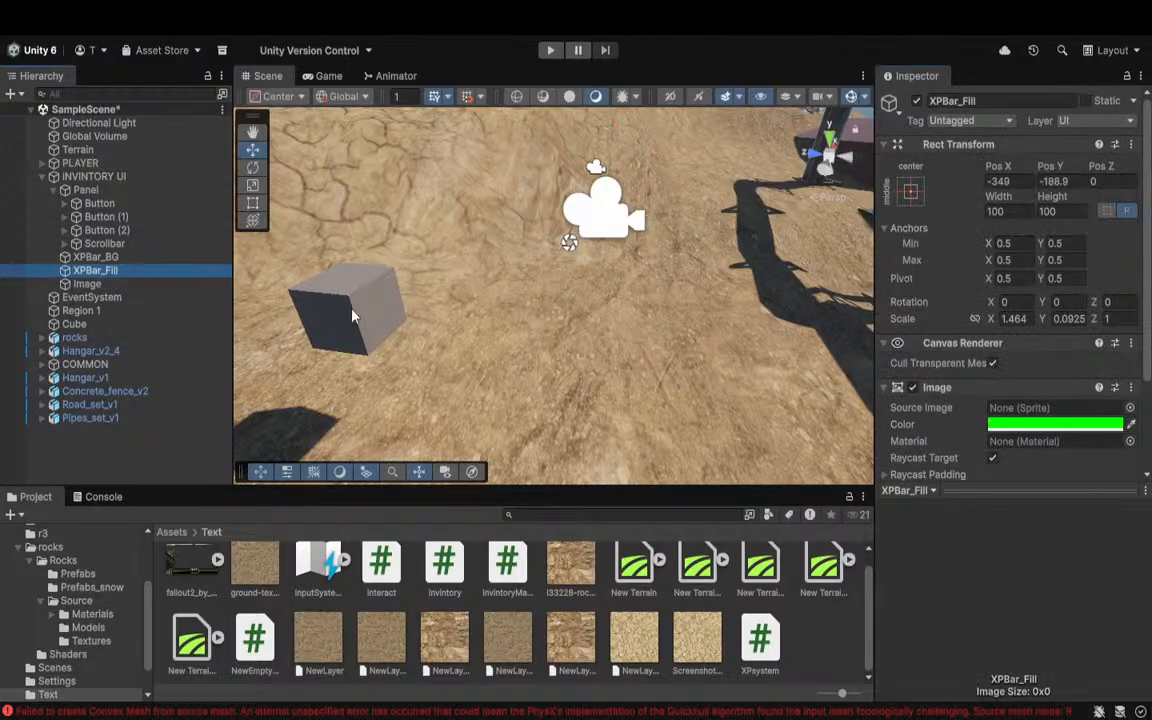
pyautogui.scroll(-3, 958, 410)
pyautogui.scroll(-1, 955, 400)
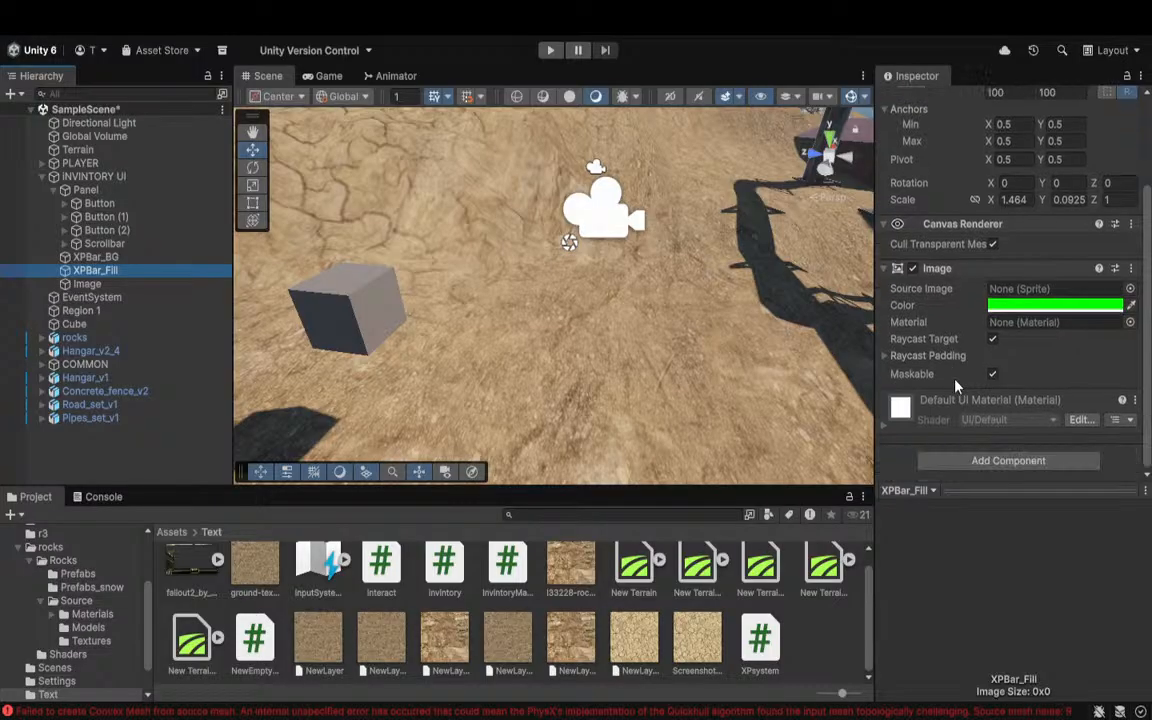
pyautogui.scroll(4, 955, 386)
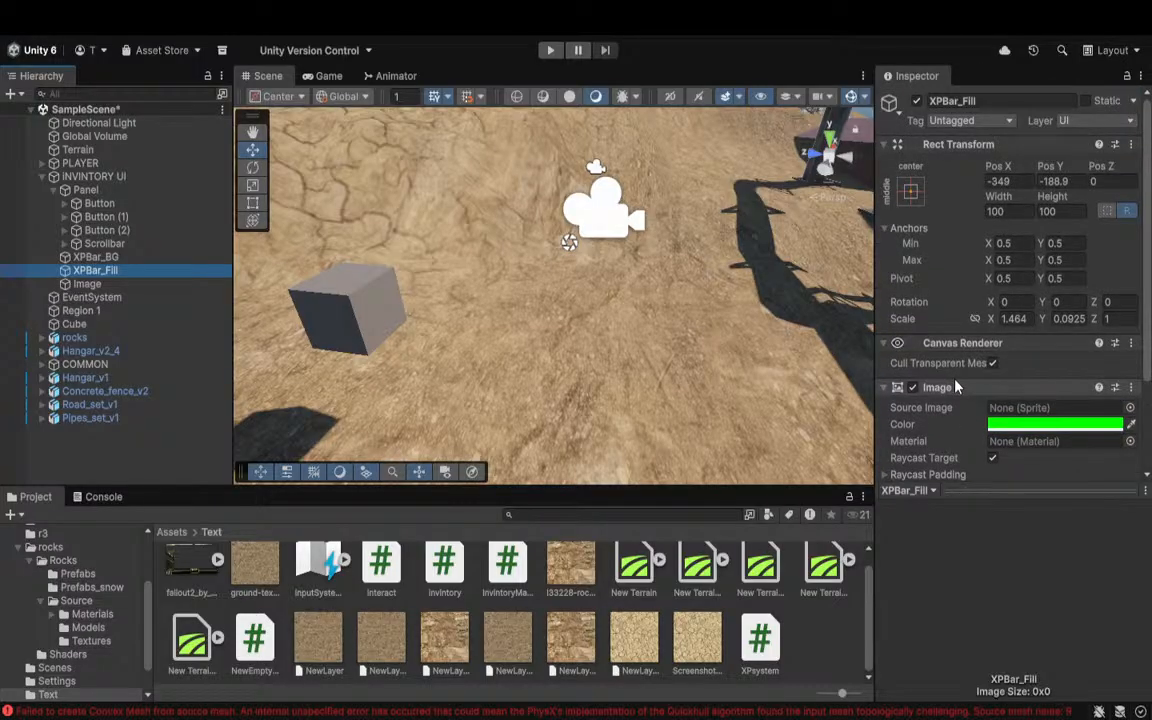
pyautogui.scroll(-1, 955, 387)
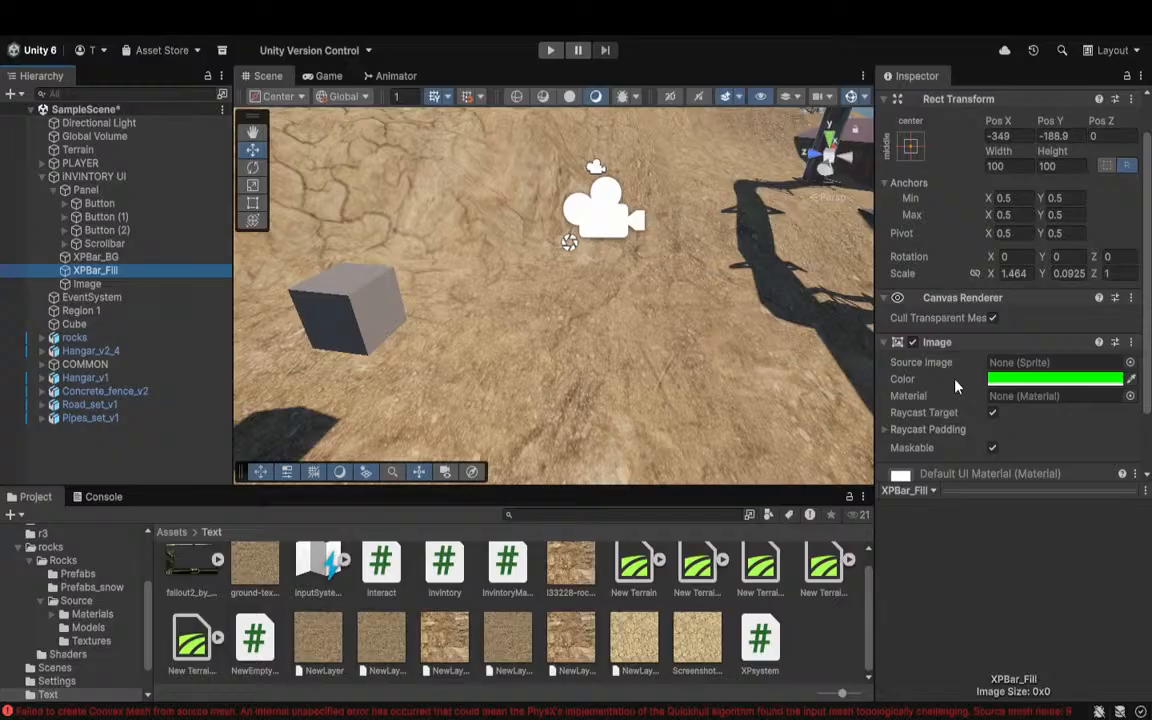
pyautogui.click(885, 429)
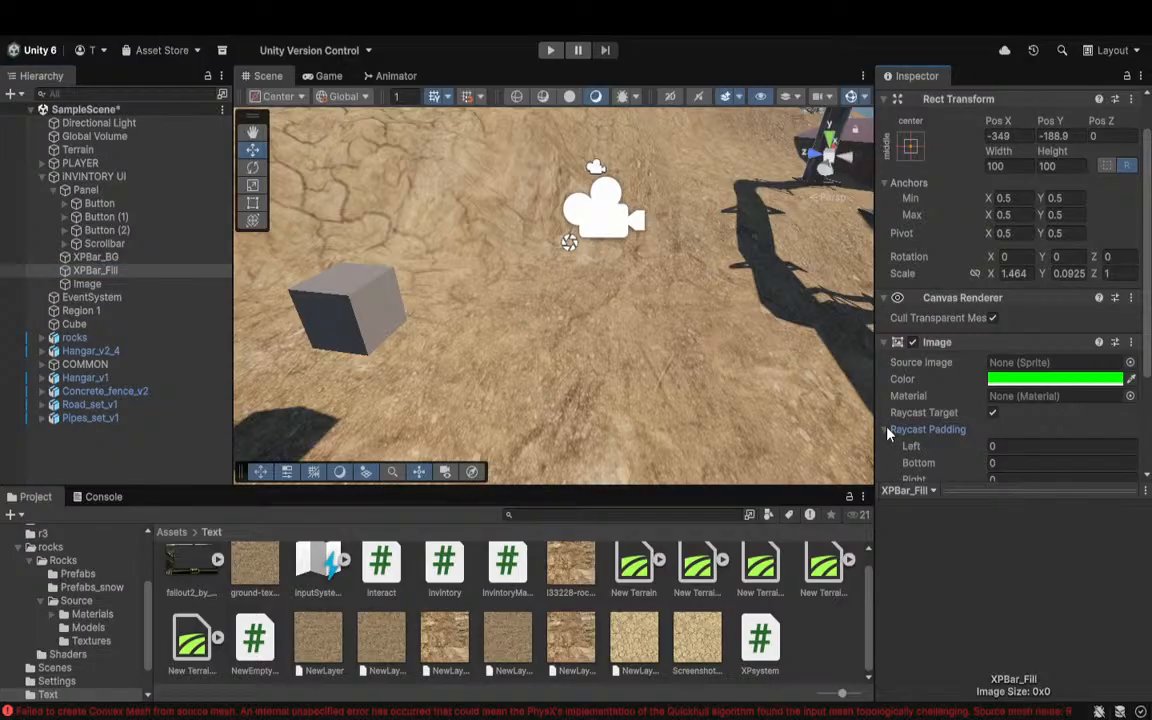
pyautogui.scroll(-4, 886, 430)
pyautogui.scroll(3, 886, 432)
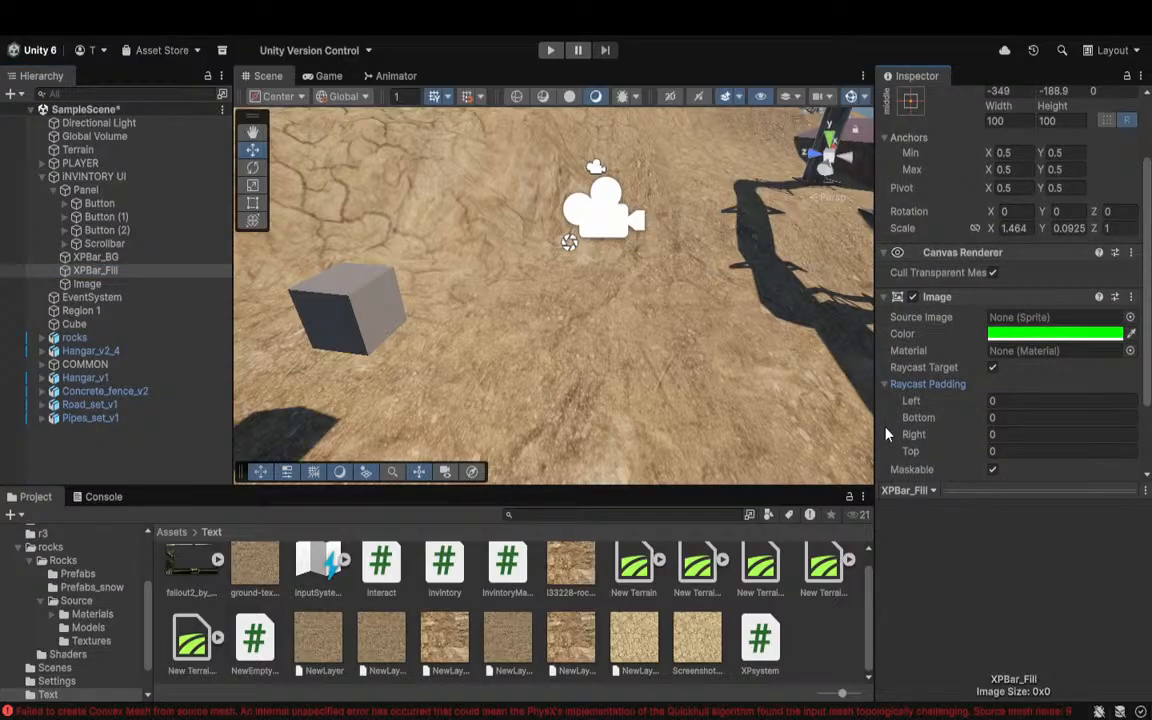
pyautogui.scroll(3, 886, 432)
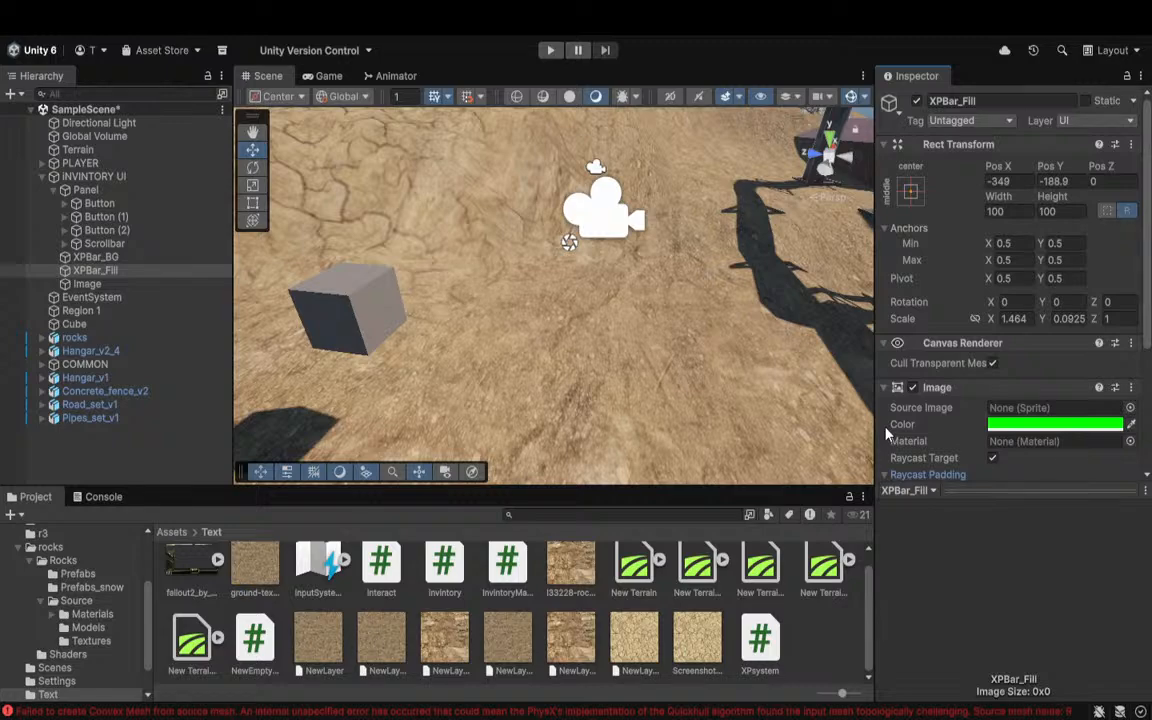
pyautogui.scroll(-3, 886, 432)
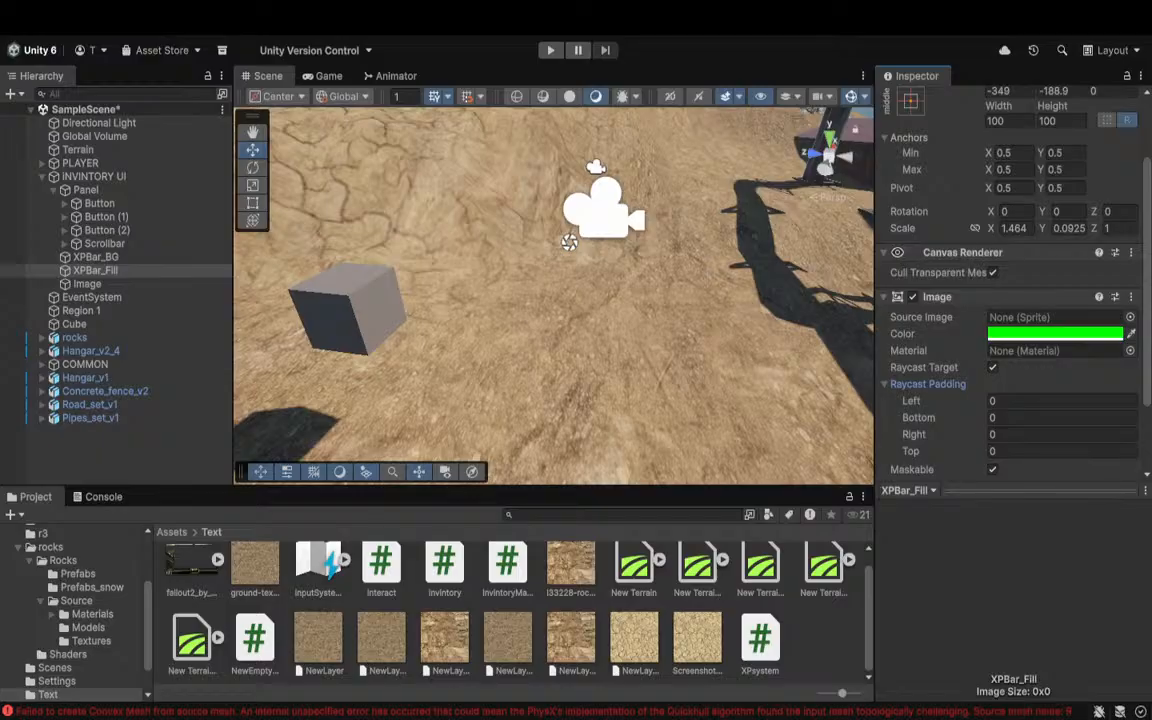
pyautogui.click(95, 271)
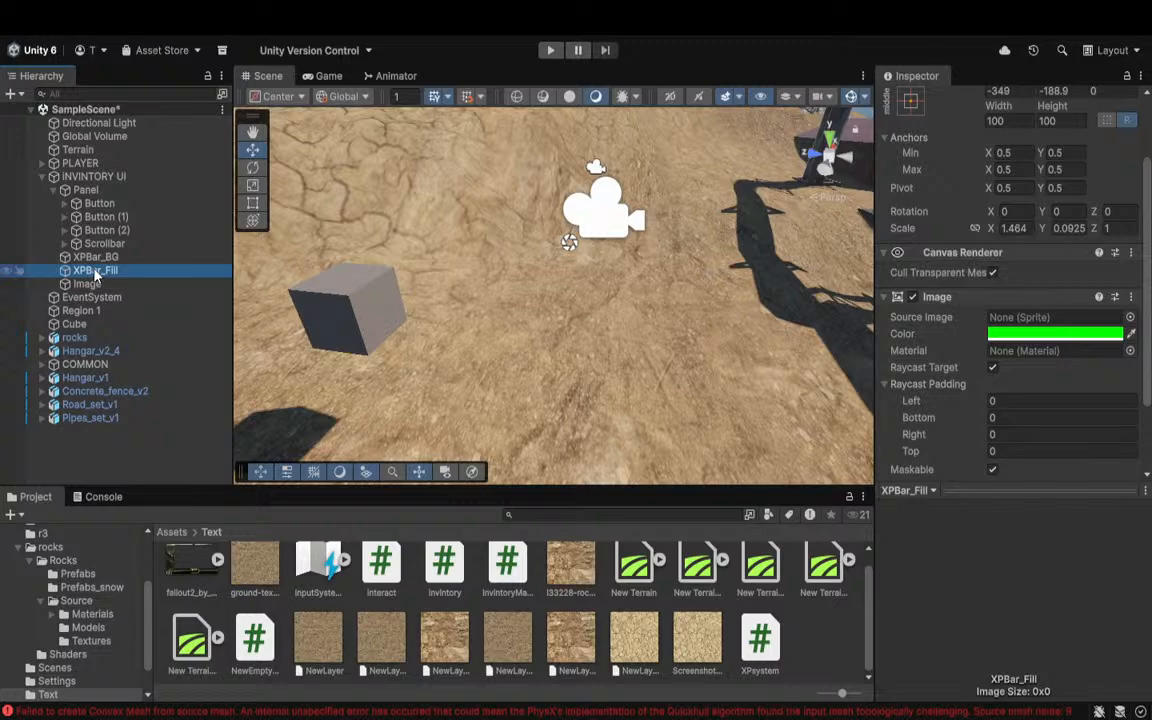
pyautogui.click(965, 297)
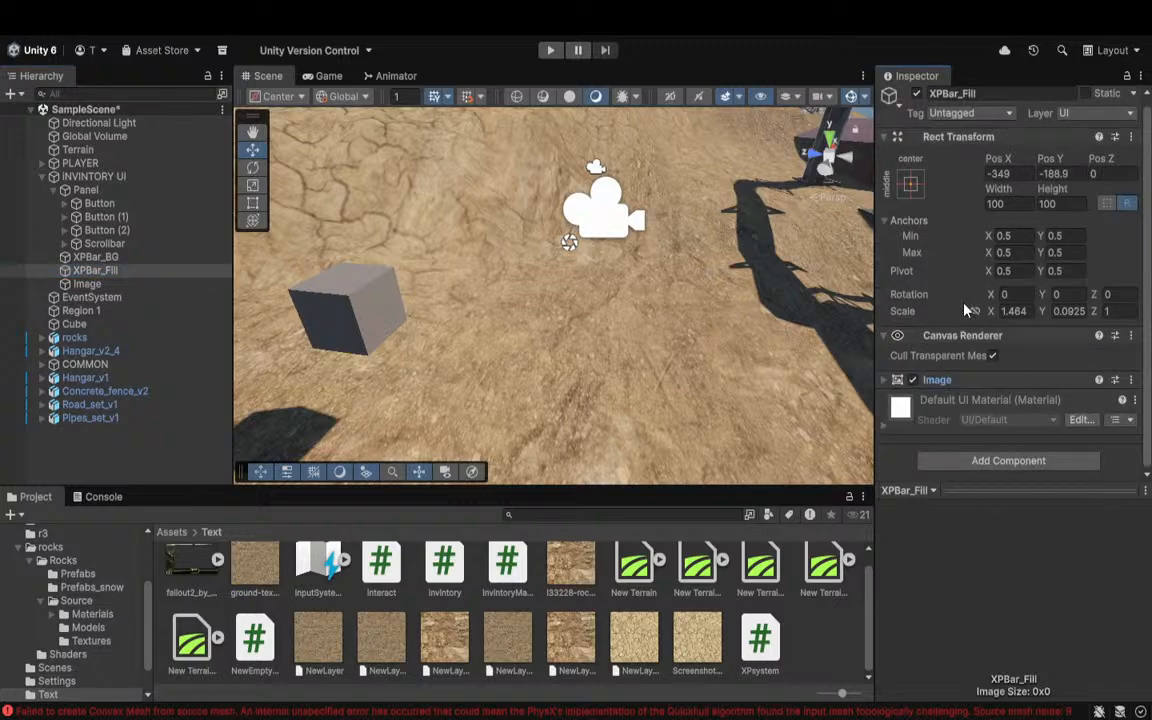
pyautogui.click(956, 382)
pyautogui.scroll(-3, 974, 462)
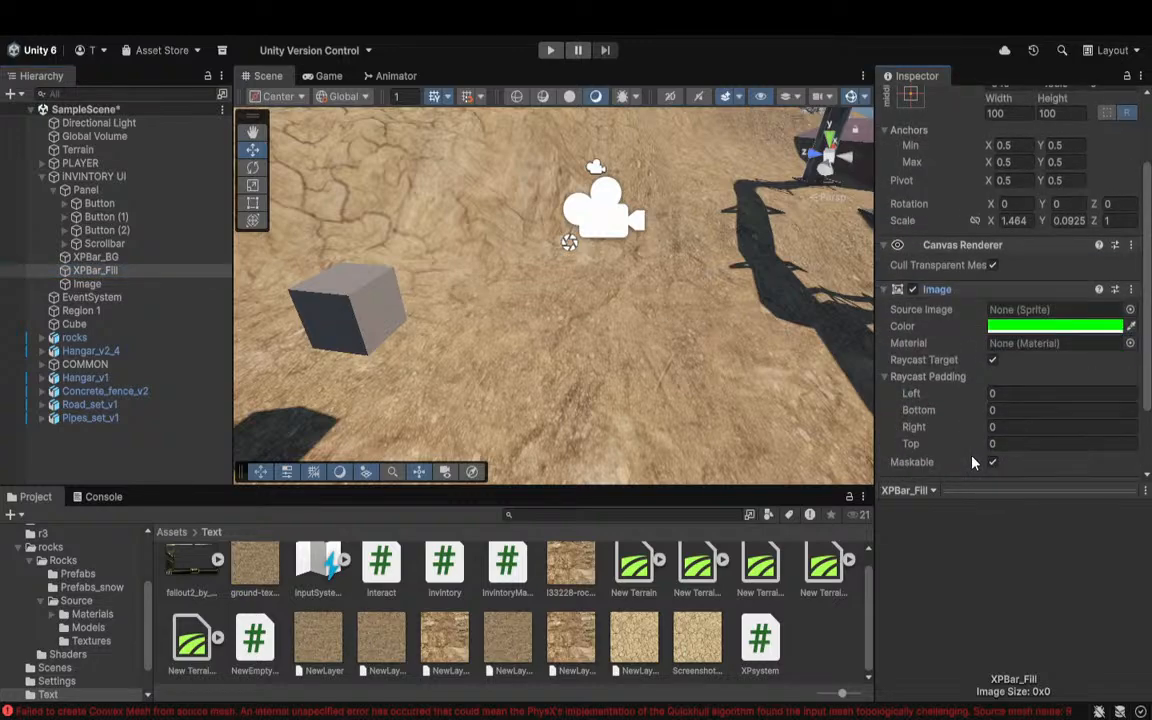
pyautogui.click(897, 378)
pyautogui.scroll(-1, 897, 395)
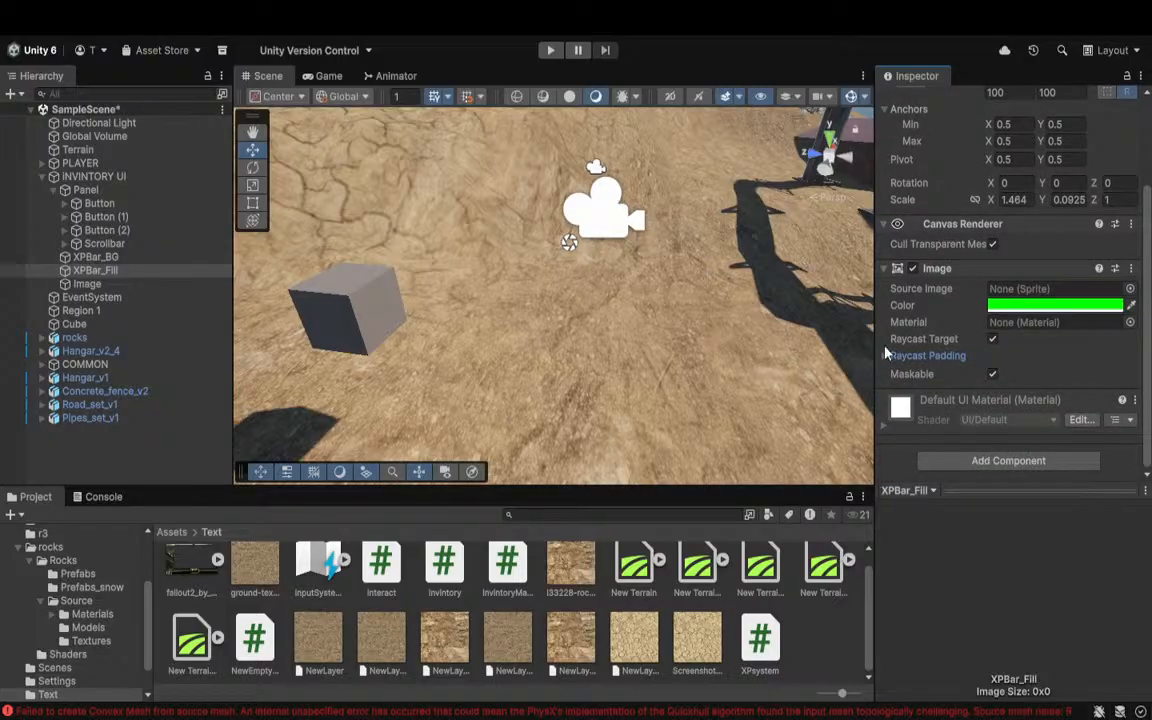
# Step: Try UISprite, InputFieldBackground and DropdownArrow as the source image of XPBar_Fill
pyautogui.click(1130, 288)
pyautogui.click(1100, 464)
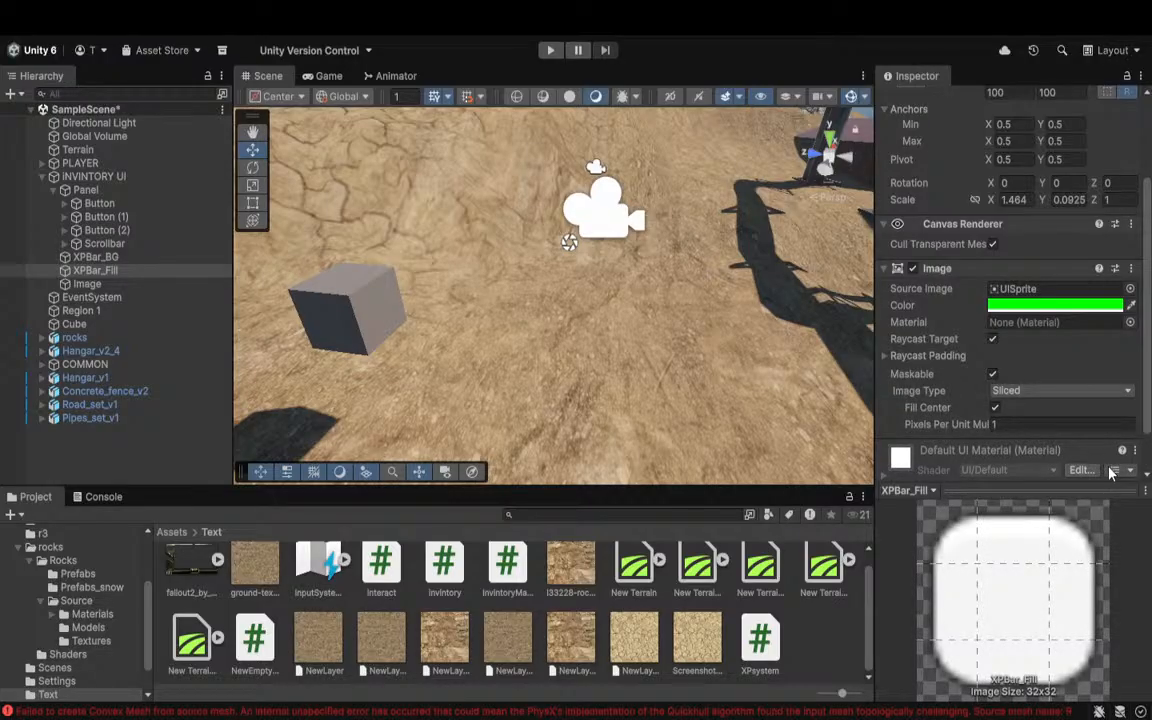
pyautogui.click(1111, 402)
pyautogui.click(1117, 350)
pyautogui.click(1119, 411)
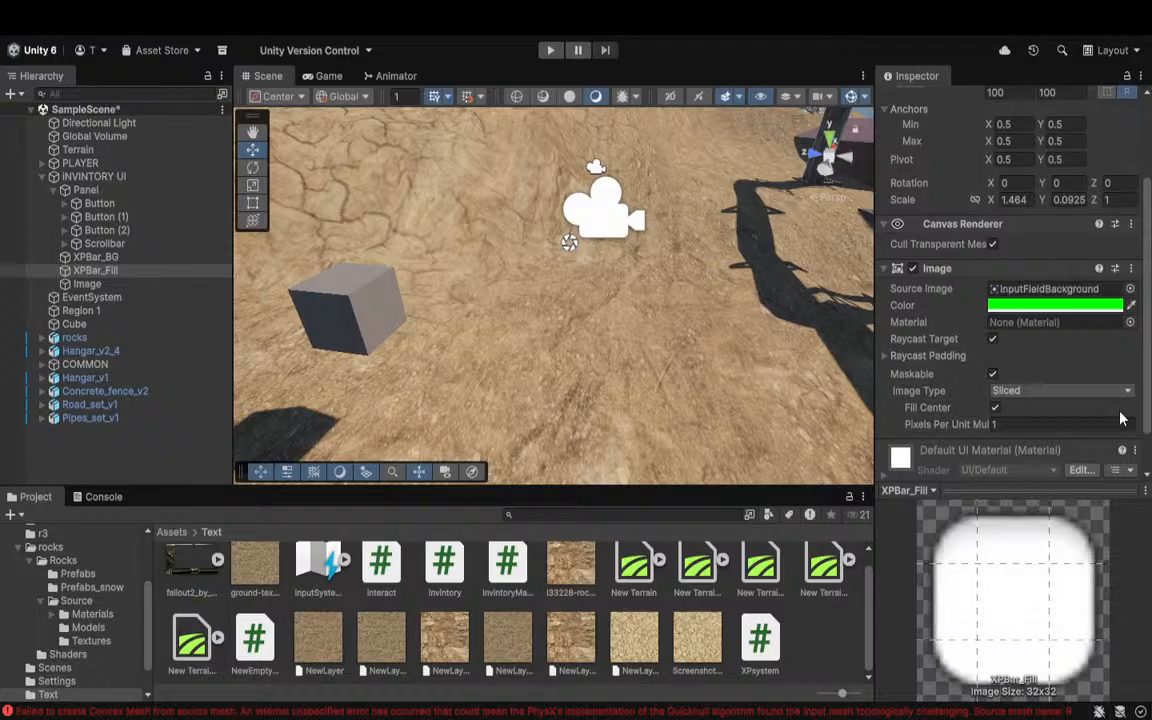
pyautogui.click(1061, 468)
pyautogui.click(1018, 466)
pyautogui.click(1023, 408)
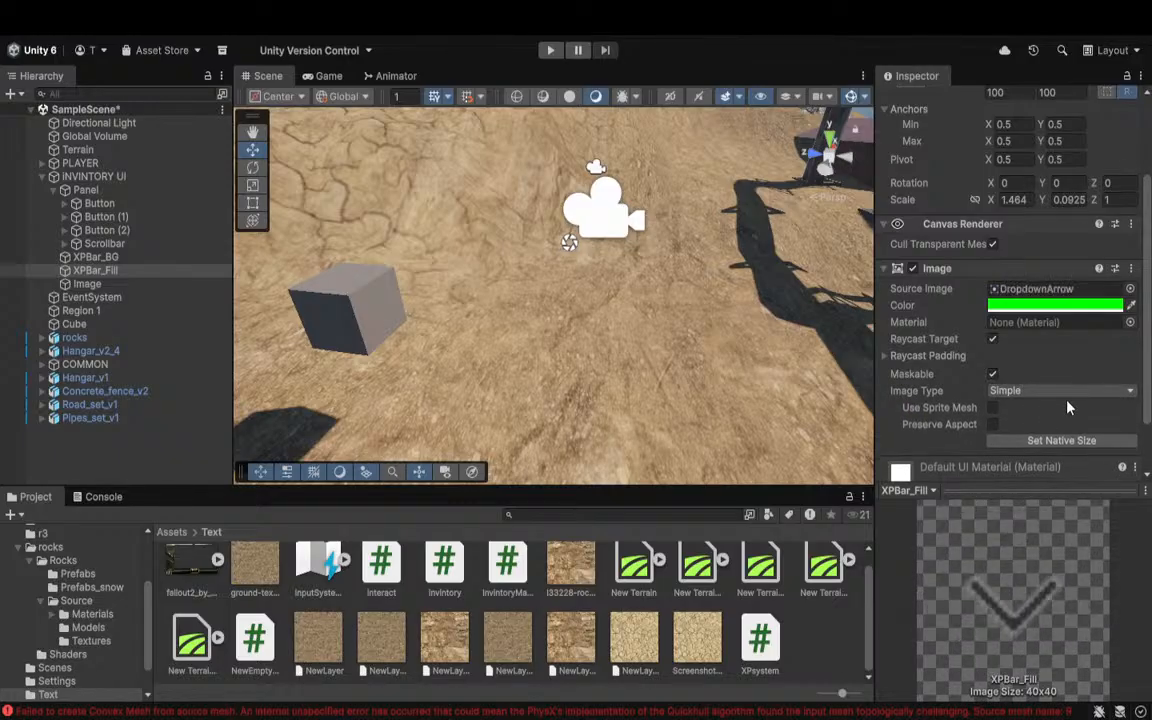
pyautogui.click(1137, 281)
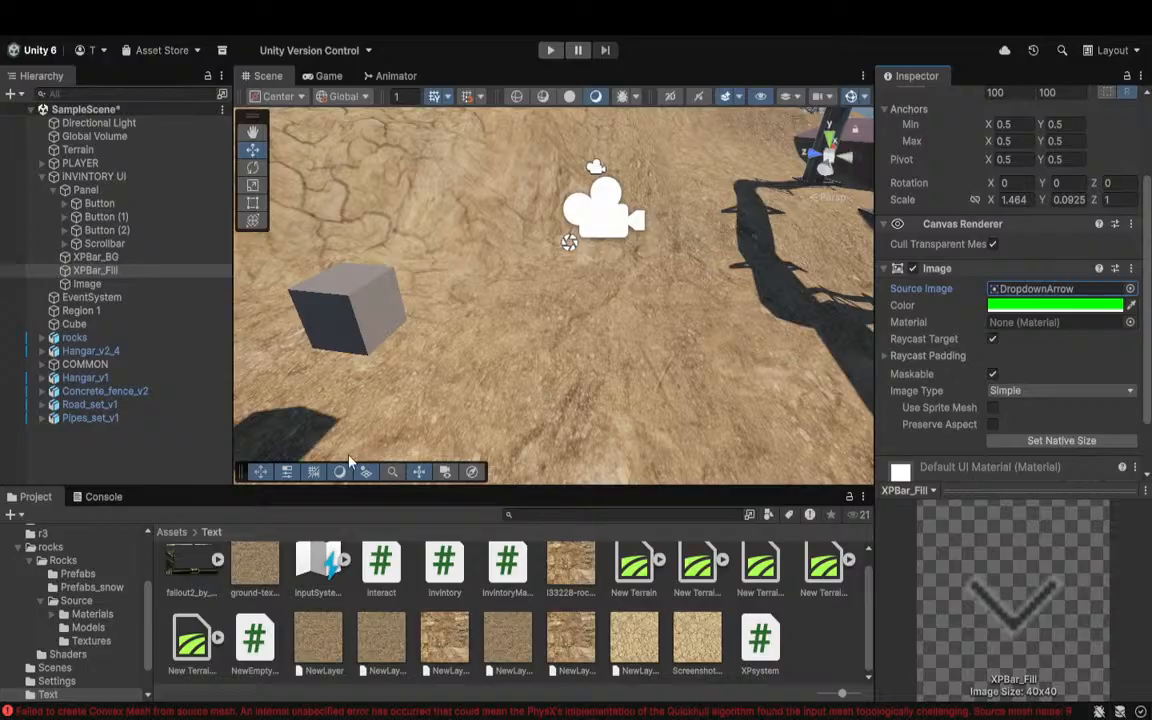
# Step: Delete the XPBar_Fill and XPBar_BG images from INVINTORY UI
pyautogui.click(92, 270)
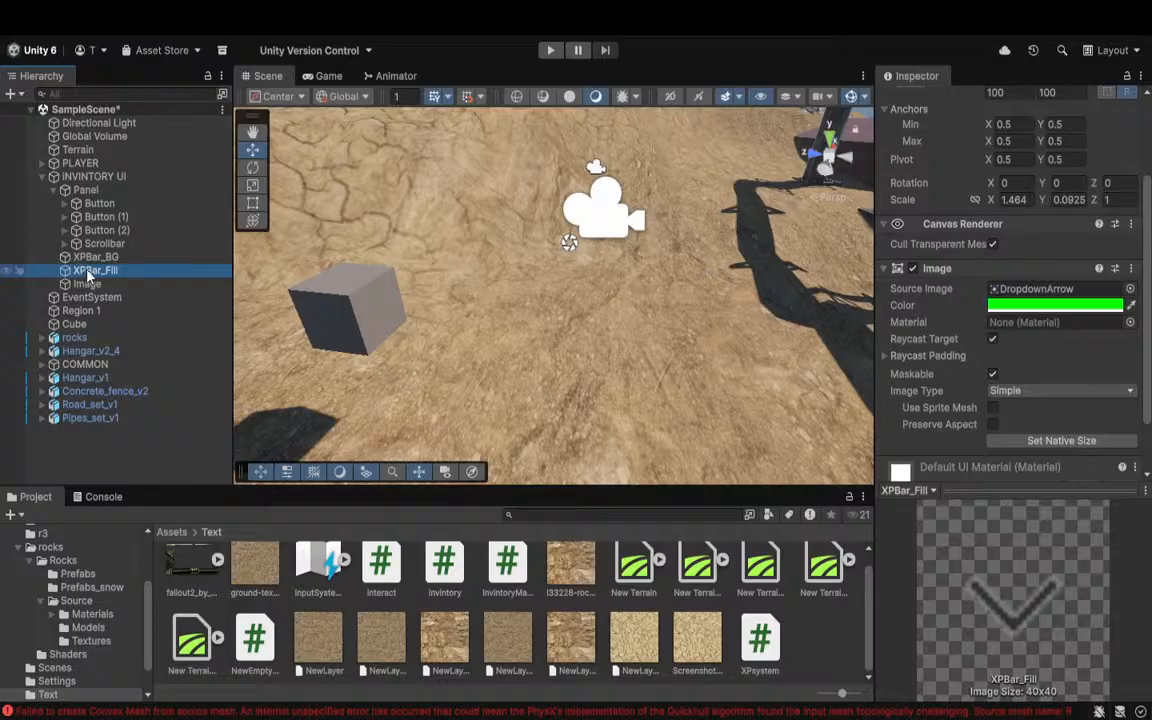
pyautogui.press('Delete')
pyautogui.click(100, 257)
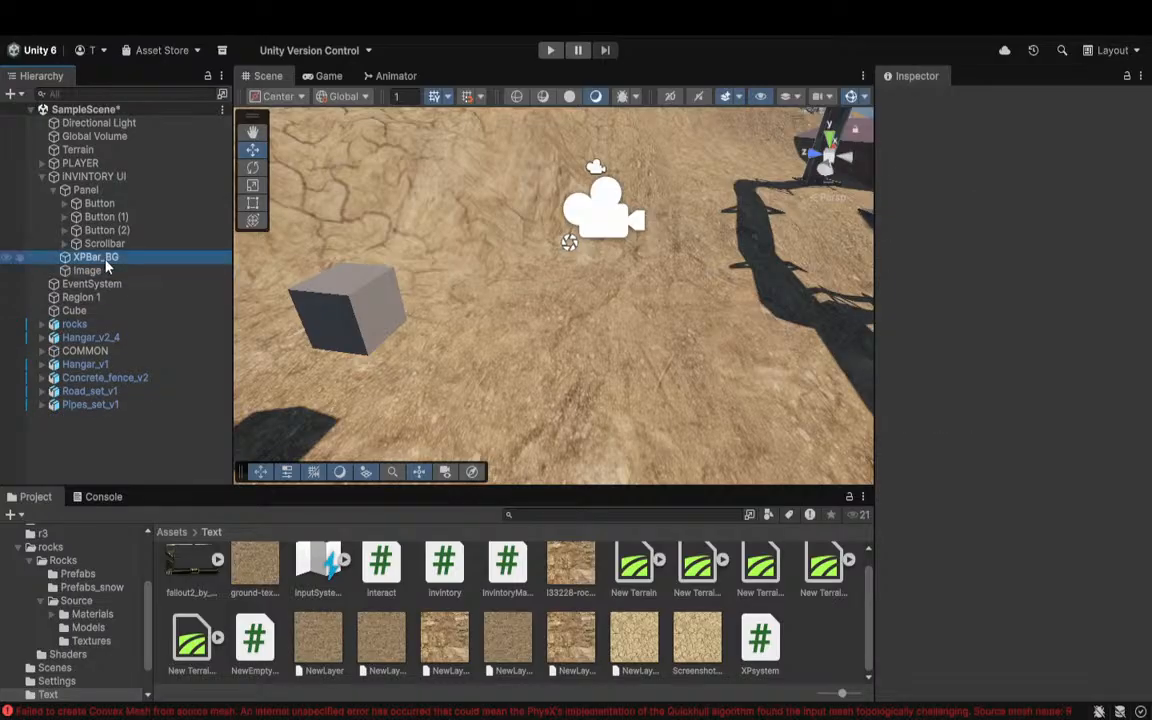
pyautogui.press('Delete')
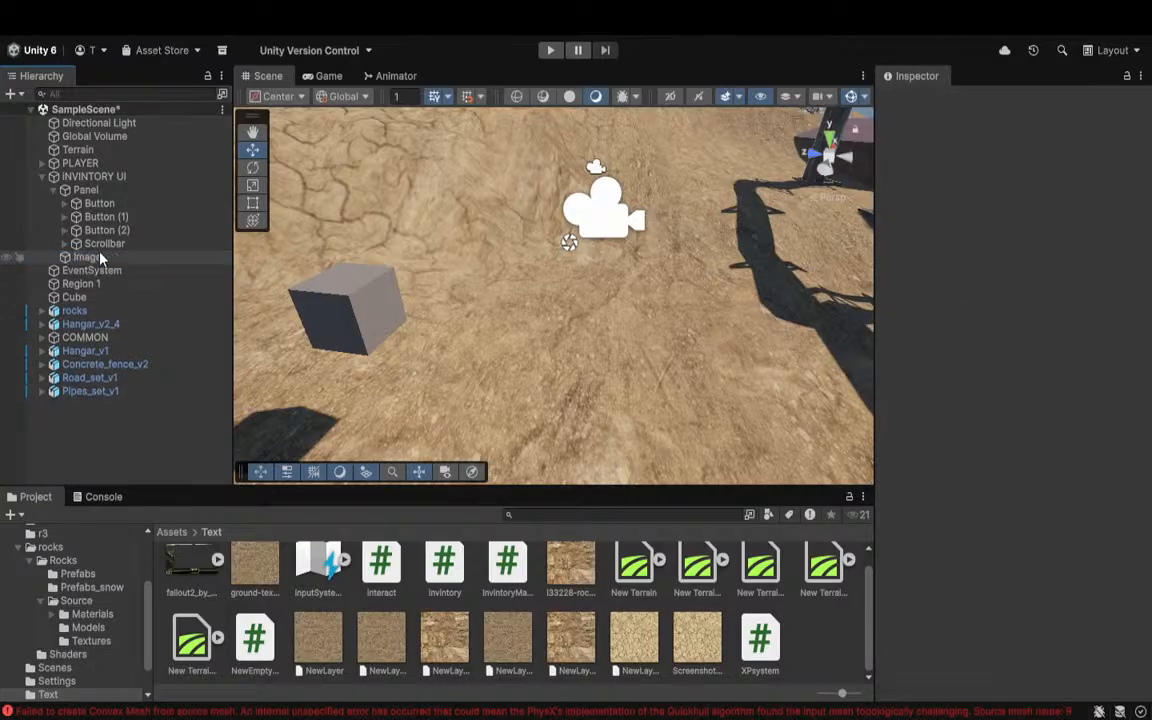
# Step: Add a UI image named XP_Fill under INVINTORY UI and set its source image to DropdownArrow
pyautogui.click(88, 177)
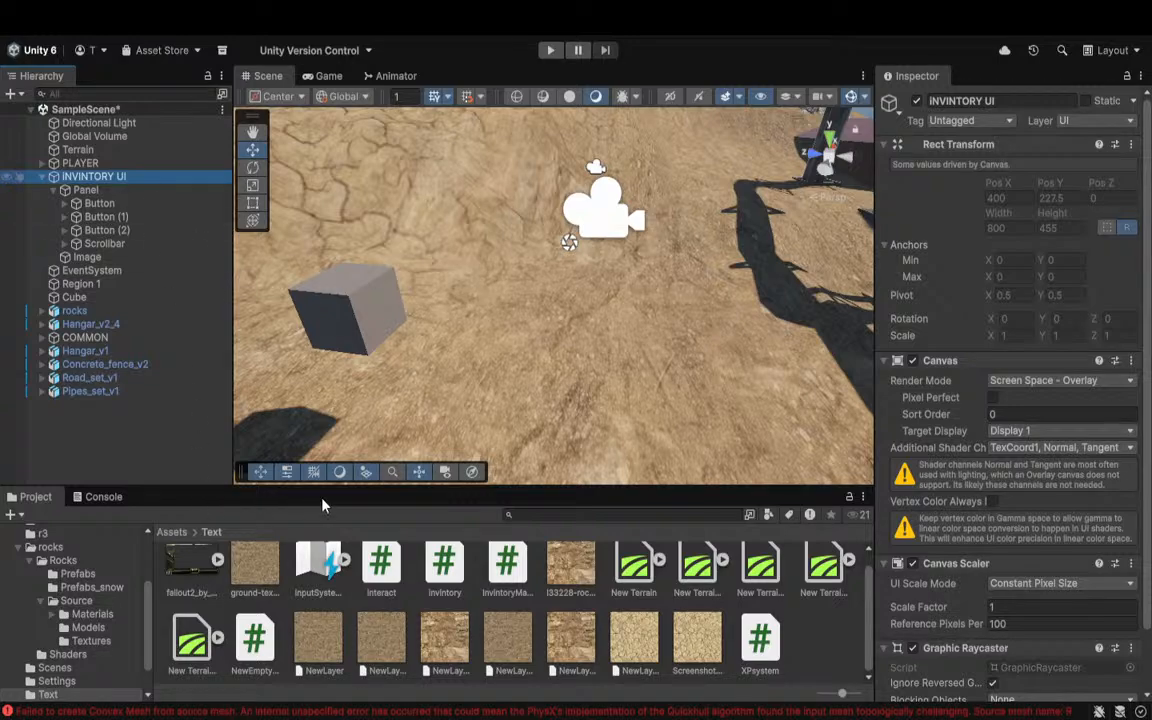
pyautogui.click(431, 253)
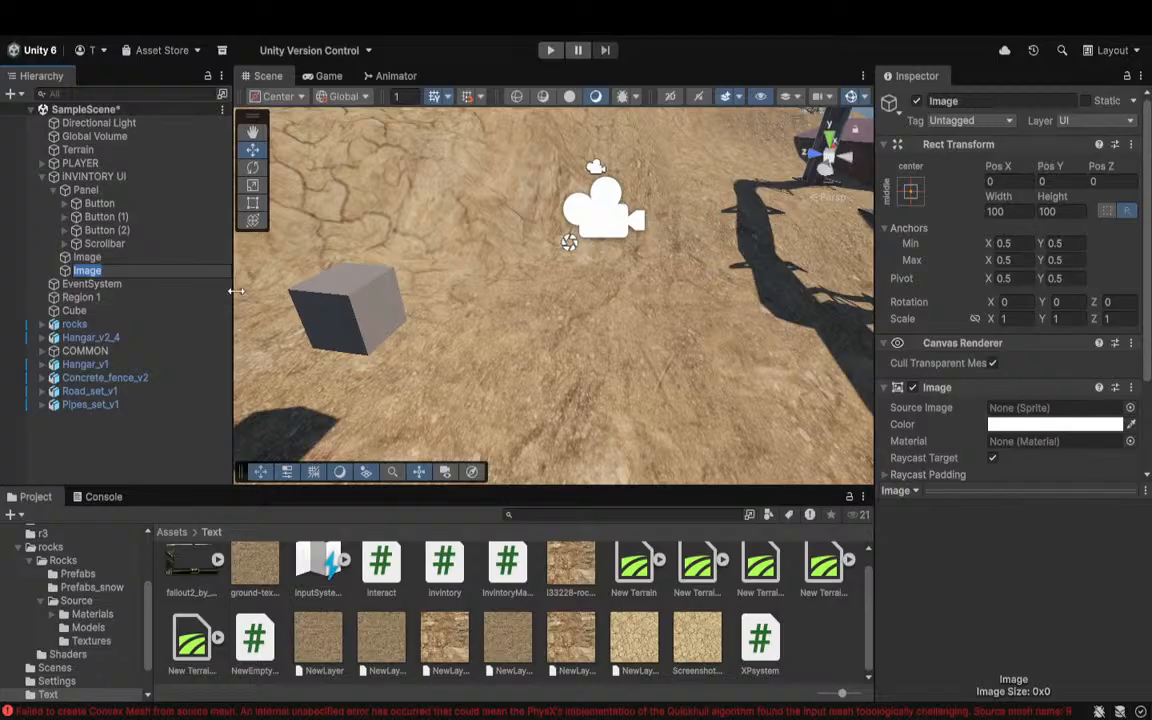
pyautogui.write('XP_Fill')
pyautogui.press('Return')
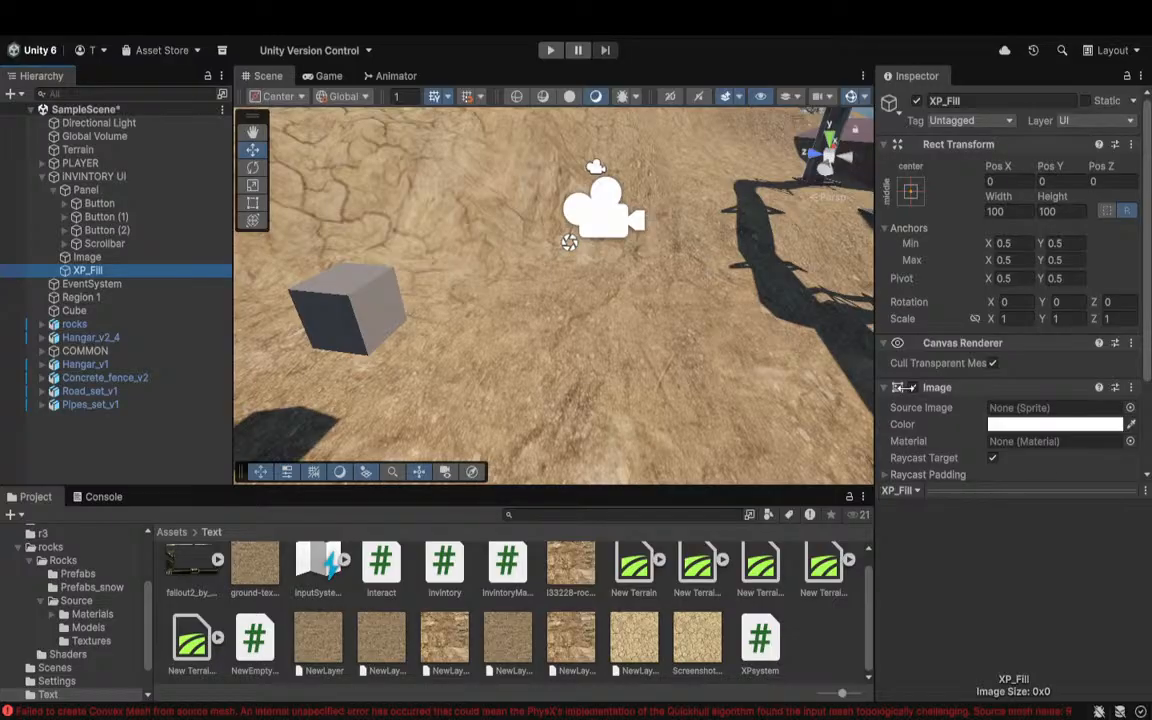
pyautogui.scroll(-3, 960, 424)
pyautogui.scroll(3, 958, 422)
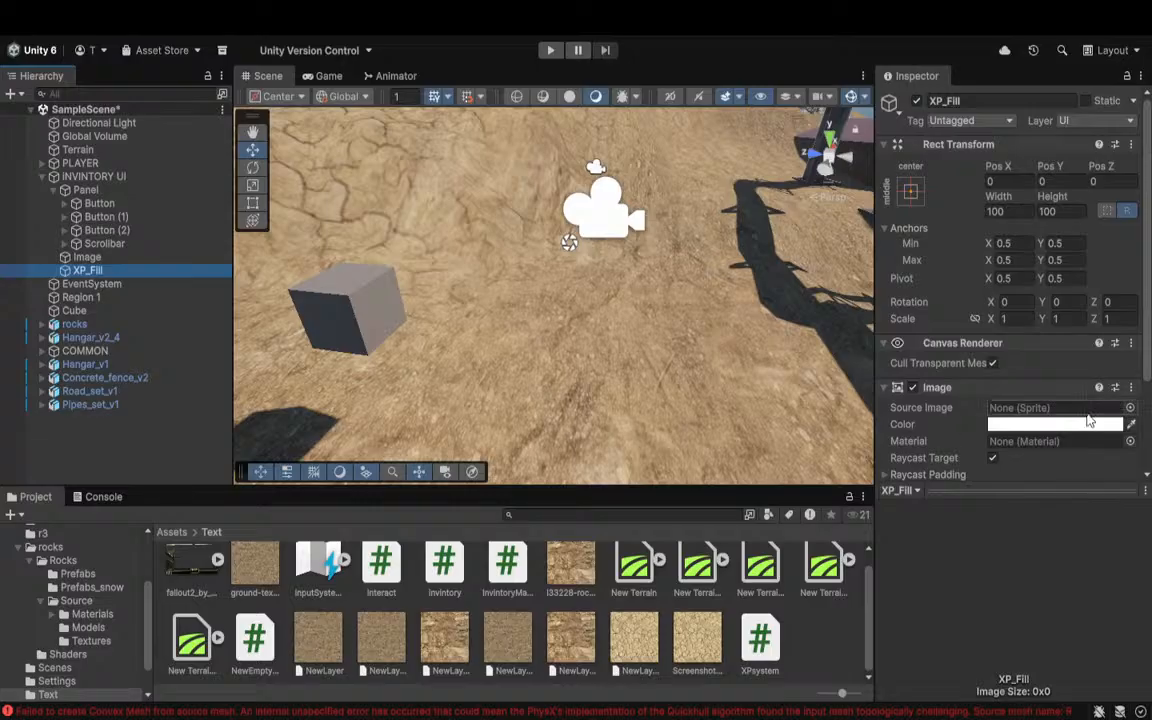
pyautogui.click(1131, 409)
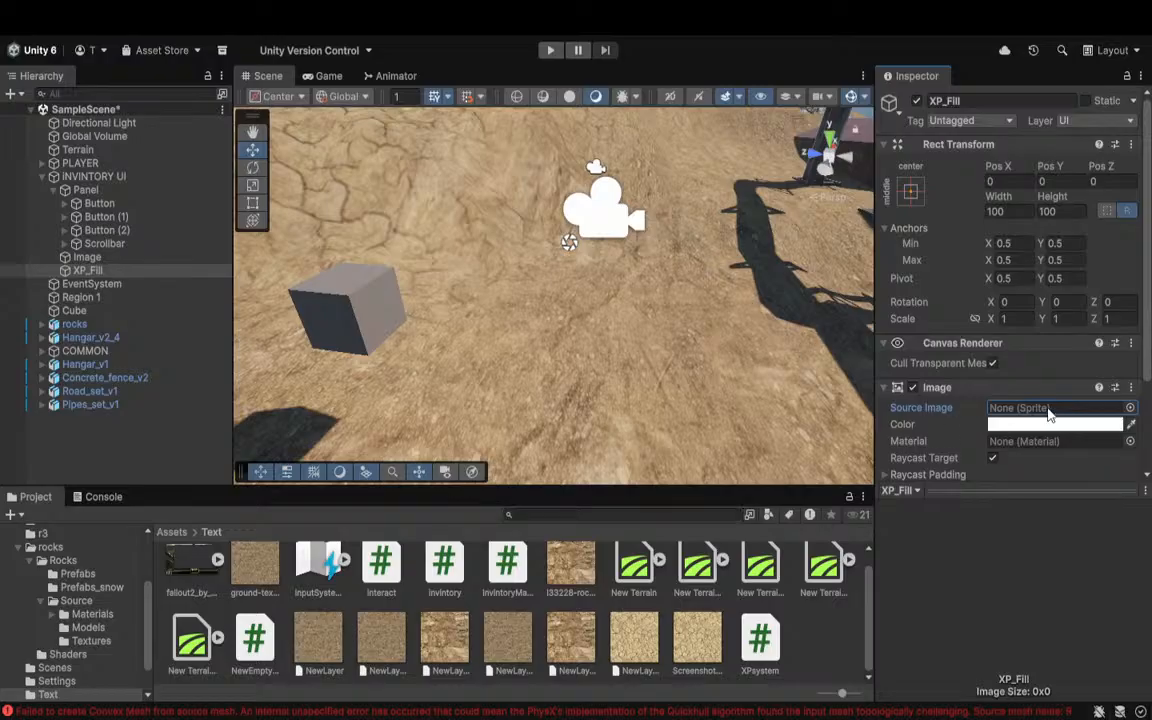
pyautogui.doubleClick(1060, 484)
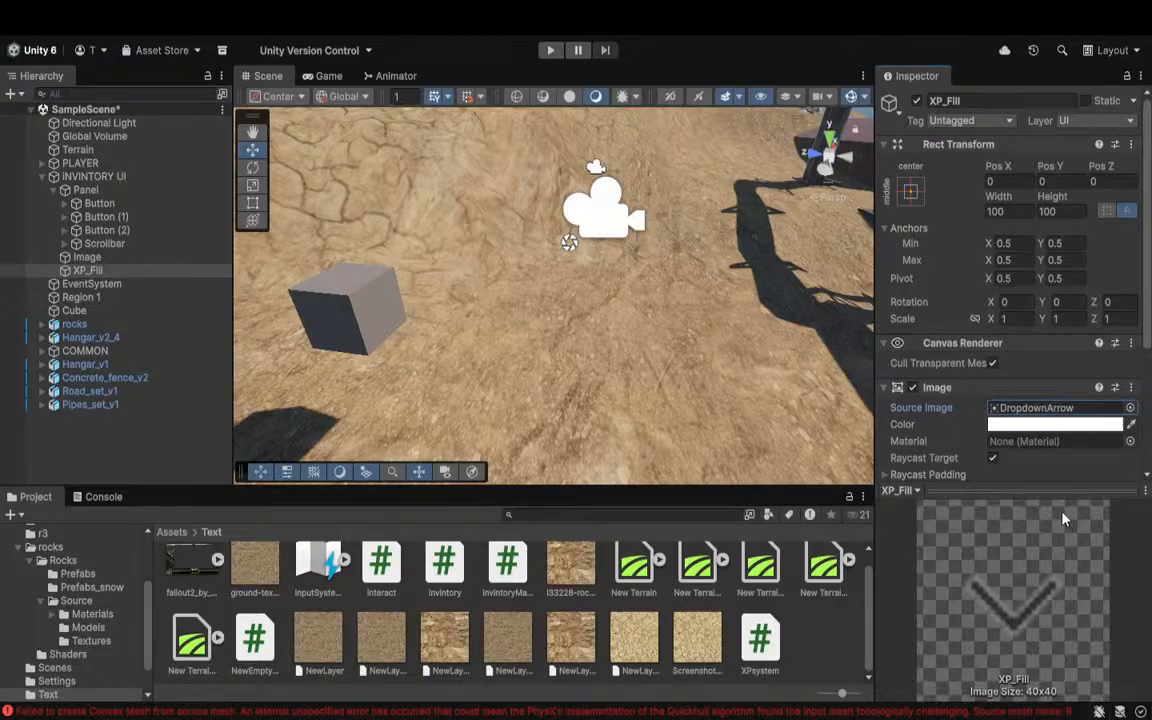
# Step: Play-test the game, toggling the inventory panel to check how XP_Fill appears, and stop it
pyautogui.click(550, 50)
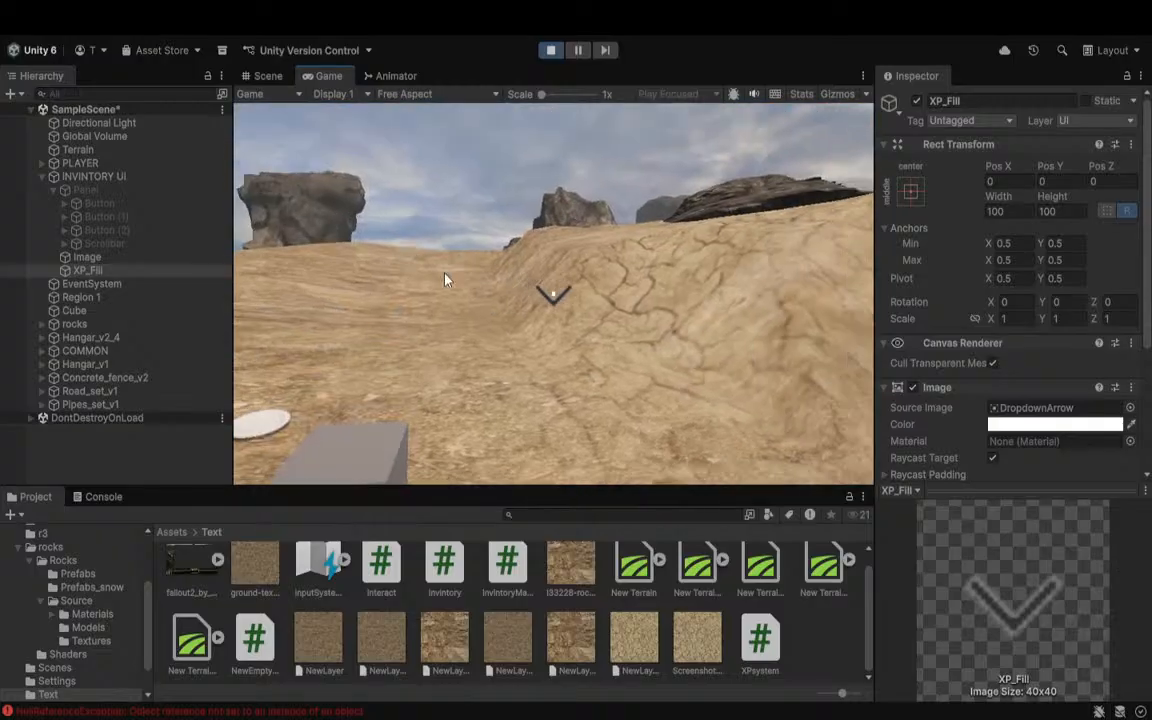
pyautogui.press('i')
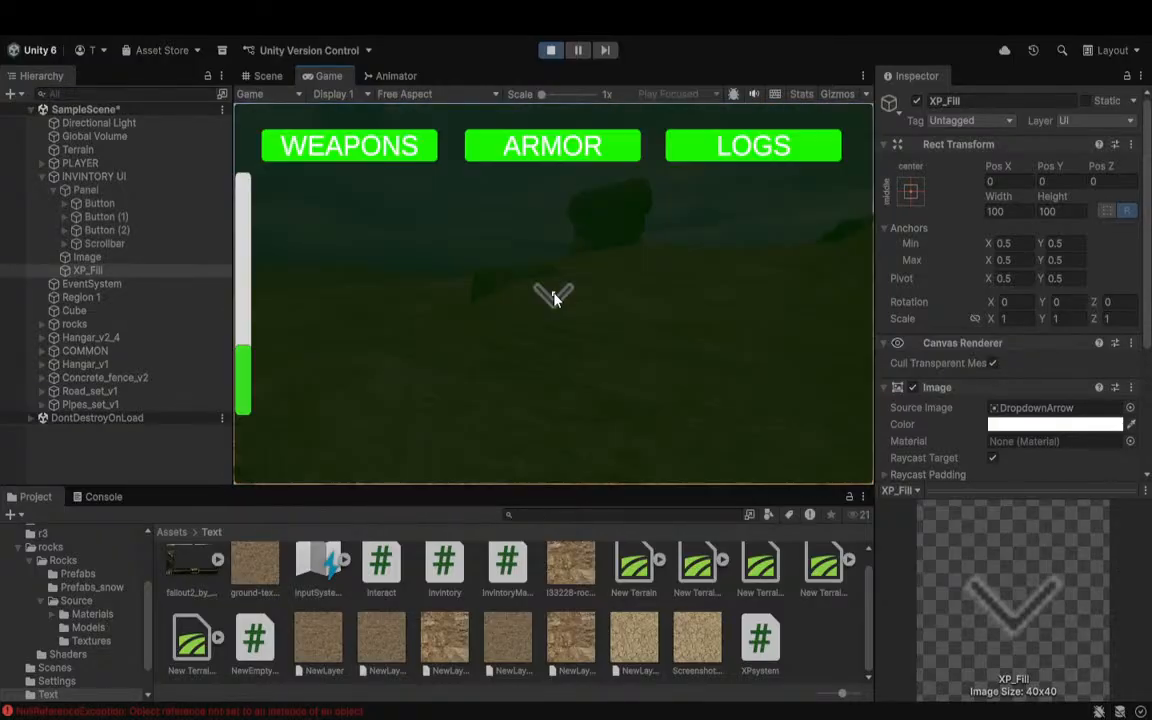
pyautogui.press('i')
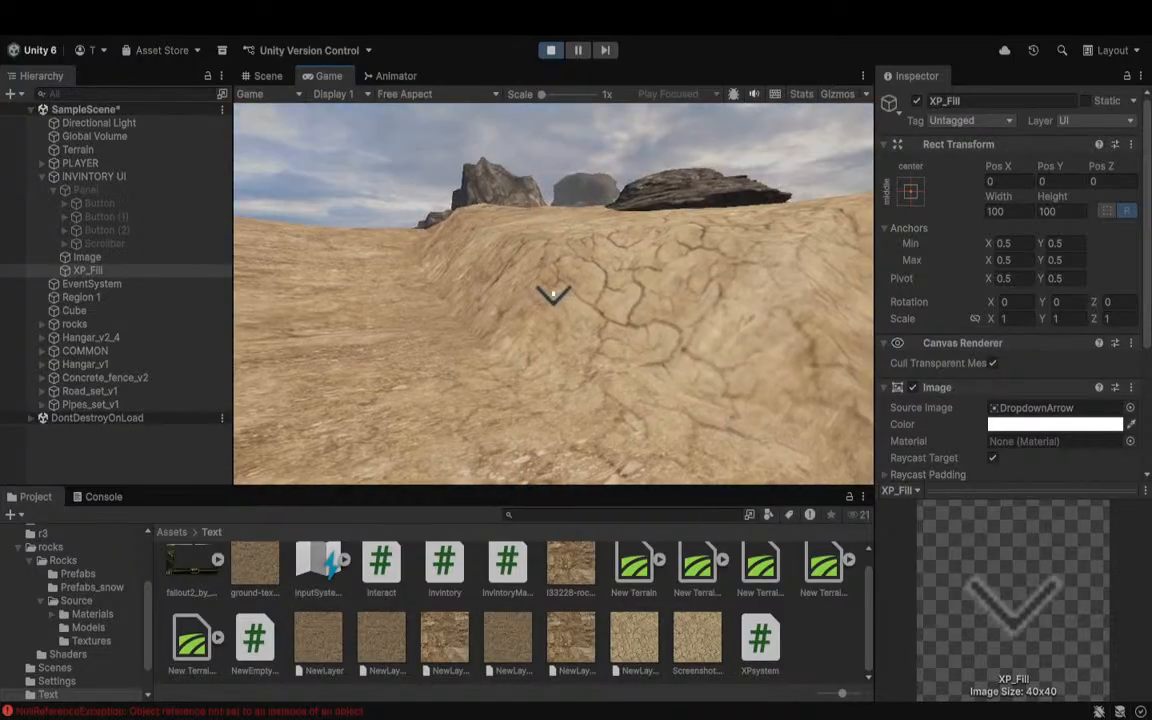
pyautogui.press('i')
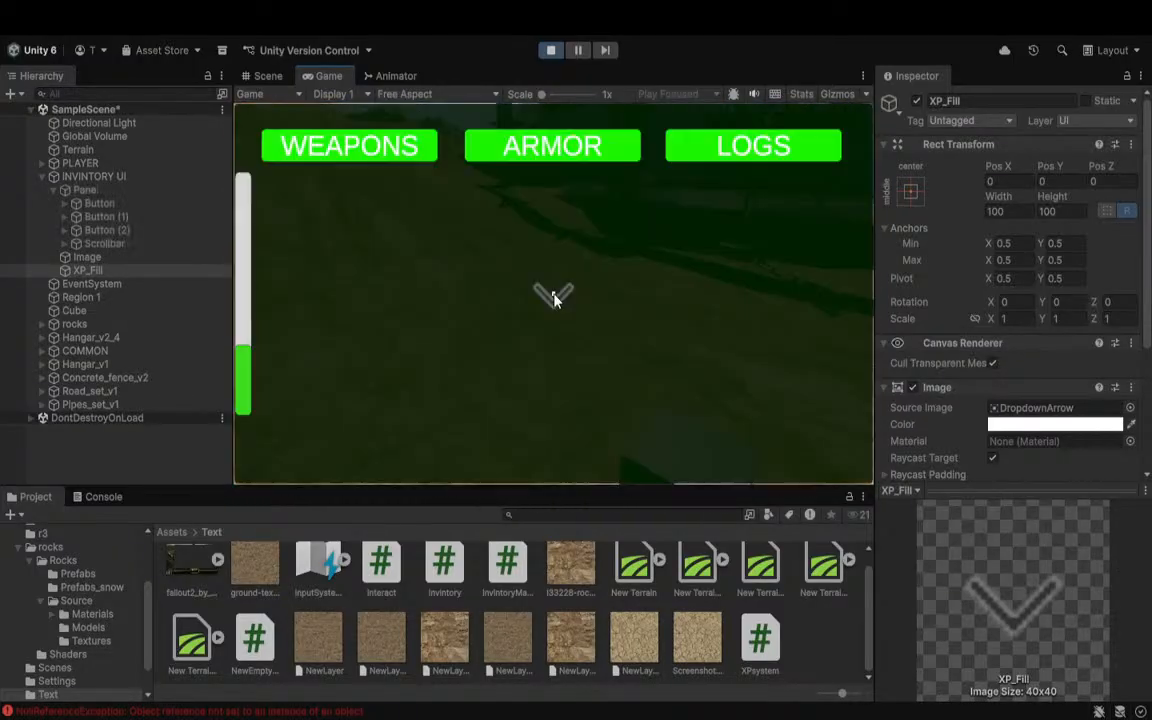
pyautogui.click(550, 50)
# Step: Reset XP_Fill's source image to None and delete XP_Fill from INVINTORY UI
pyautogui.click(1131, 408)
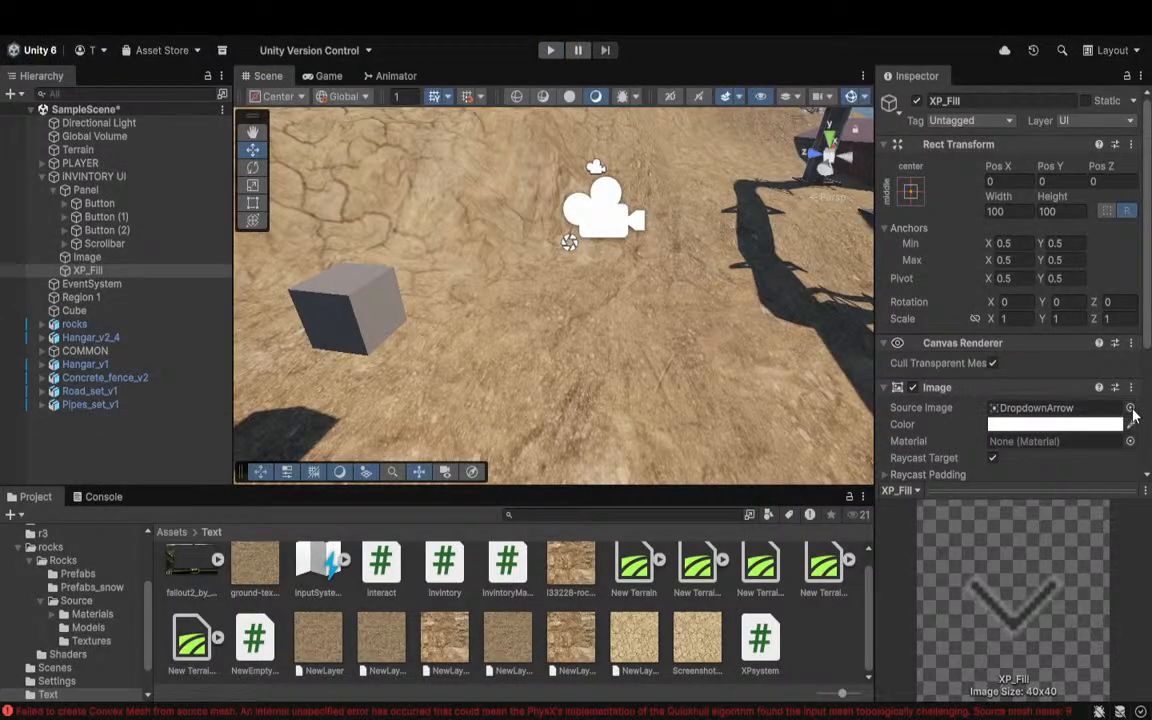
pyautogui.doubleClick(1009, 456)
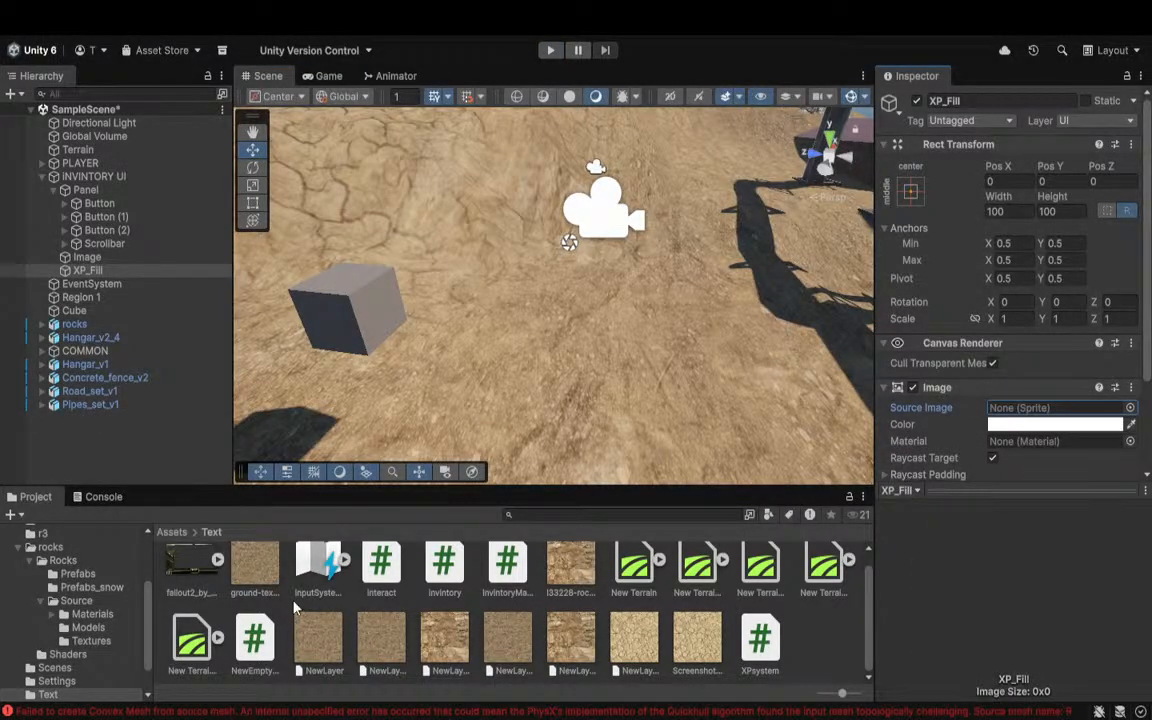
pyautogui.click(80, 274)
pyautogui.press('Delete')
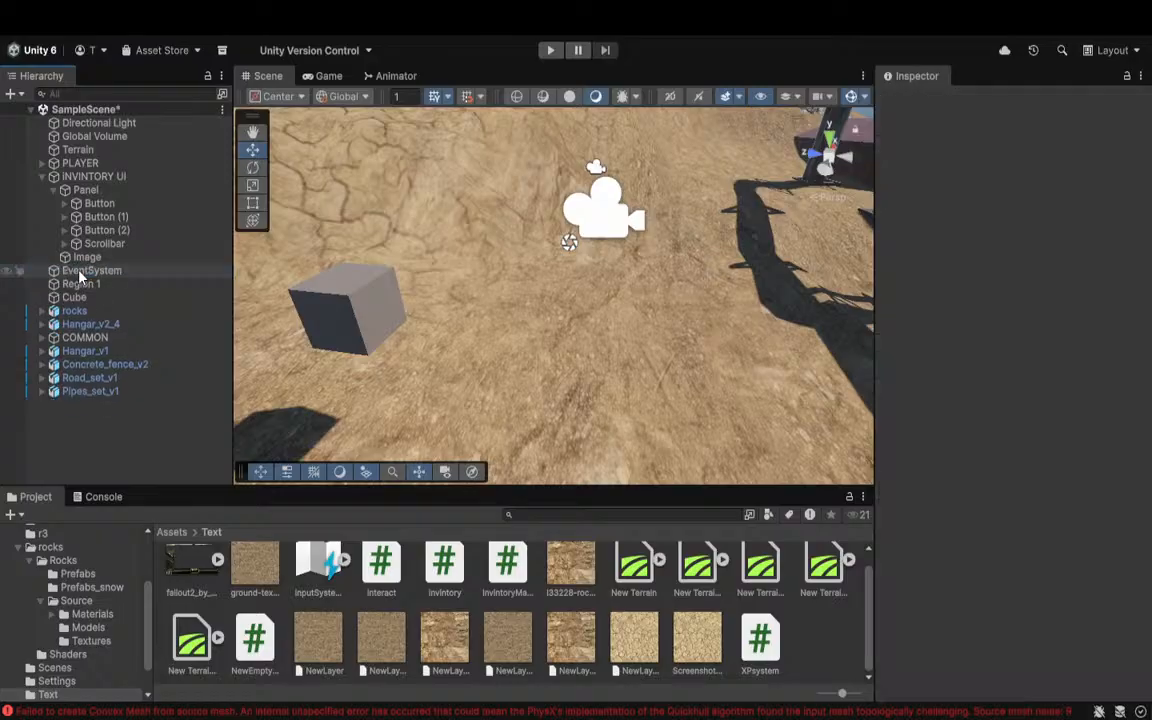
# Step: Add a Raw Image object under INVINTORY UI
pyautogui.click(84, 191)
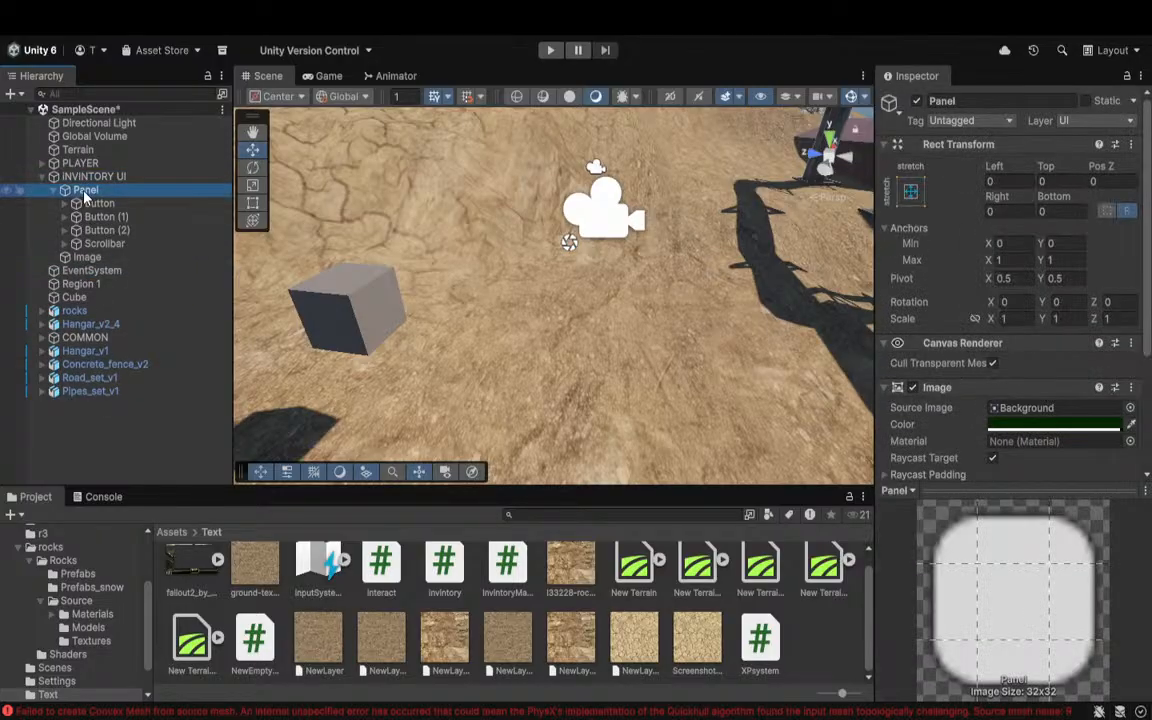
pyautogui.click(86, 180)
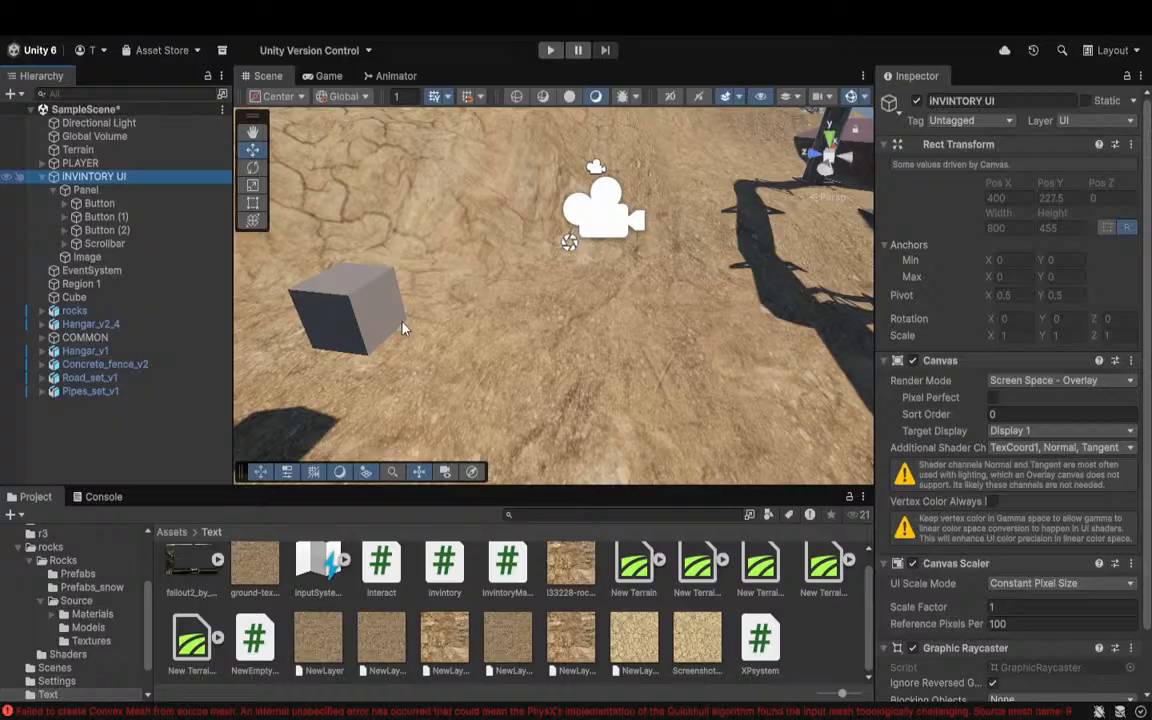
pyautogui.click(401, 286)
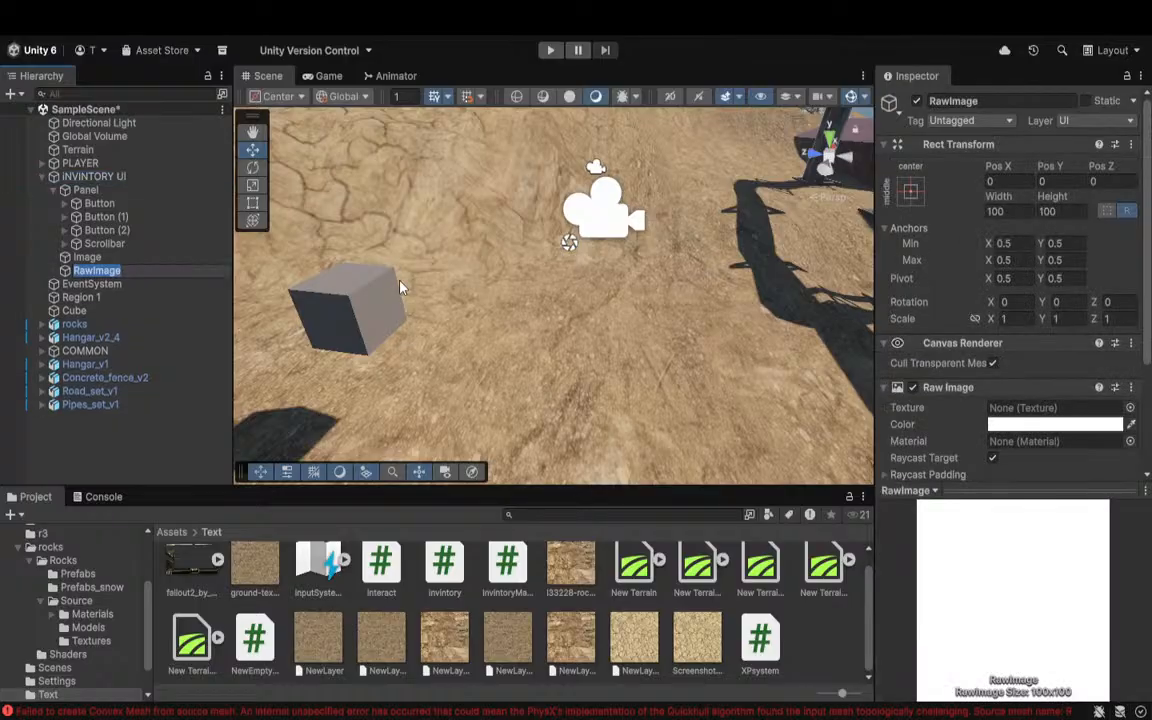
# Step: Check the texture choices and settings of RawImage, and remove its Raw Image component
pyautogui.click(1129, 409)
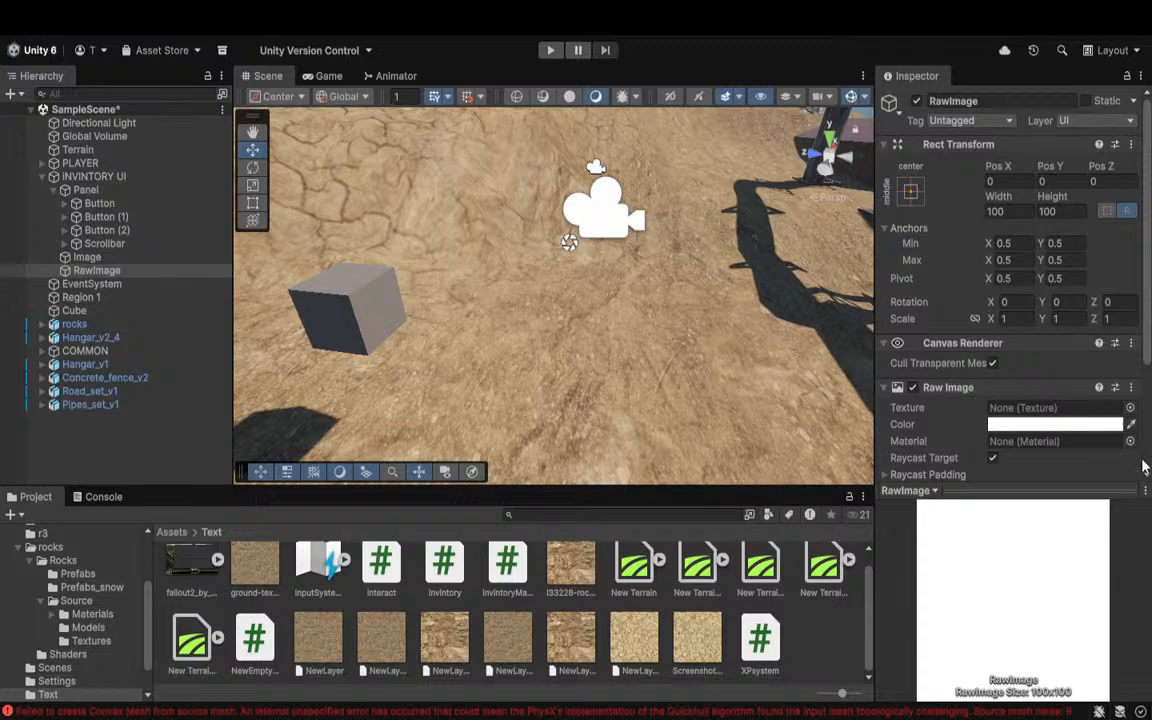
pyautogui.click(1131, 407)
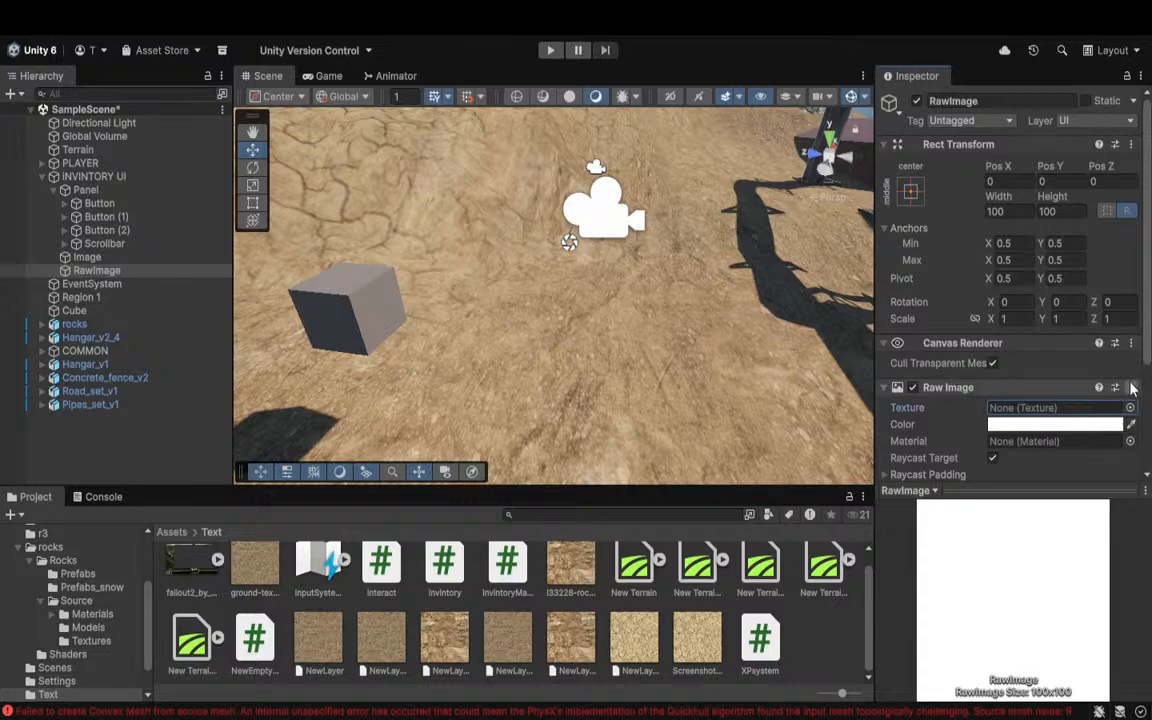
pyautogui.scroll(-3, 916, 465)
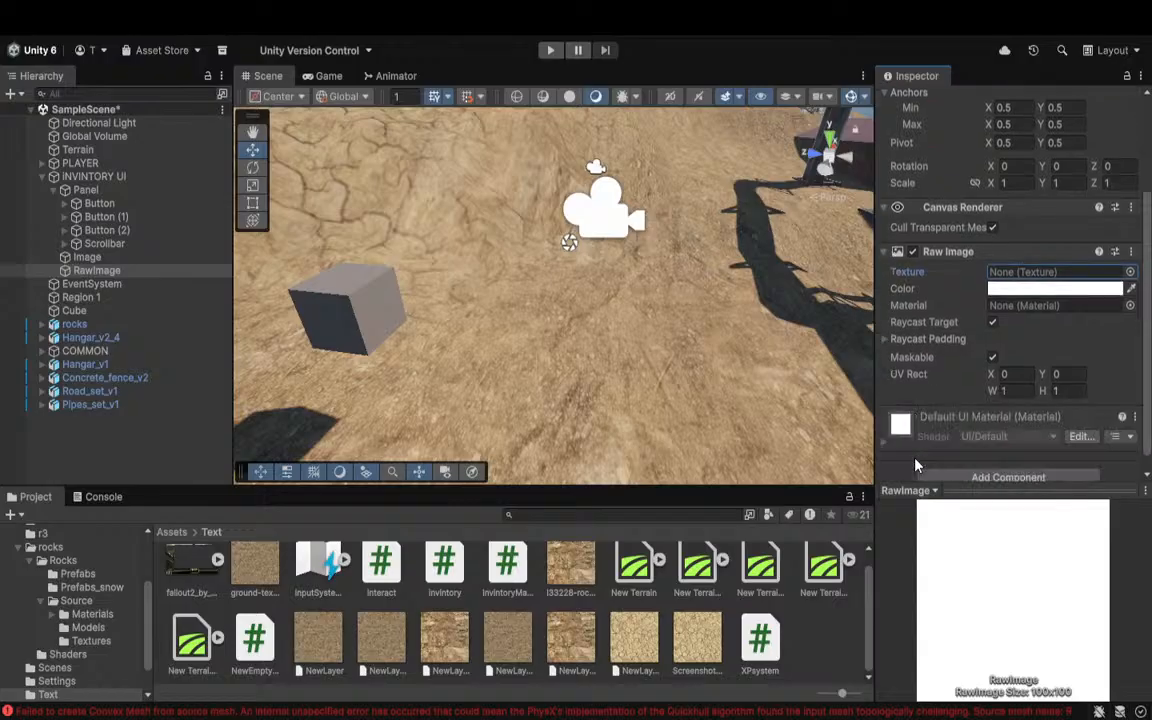
pyautogui.scroll(3, 916, 465)
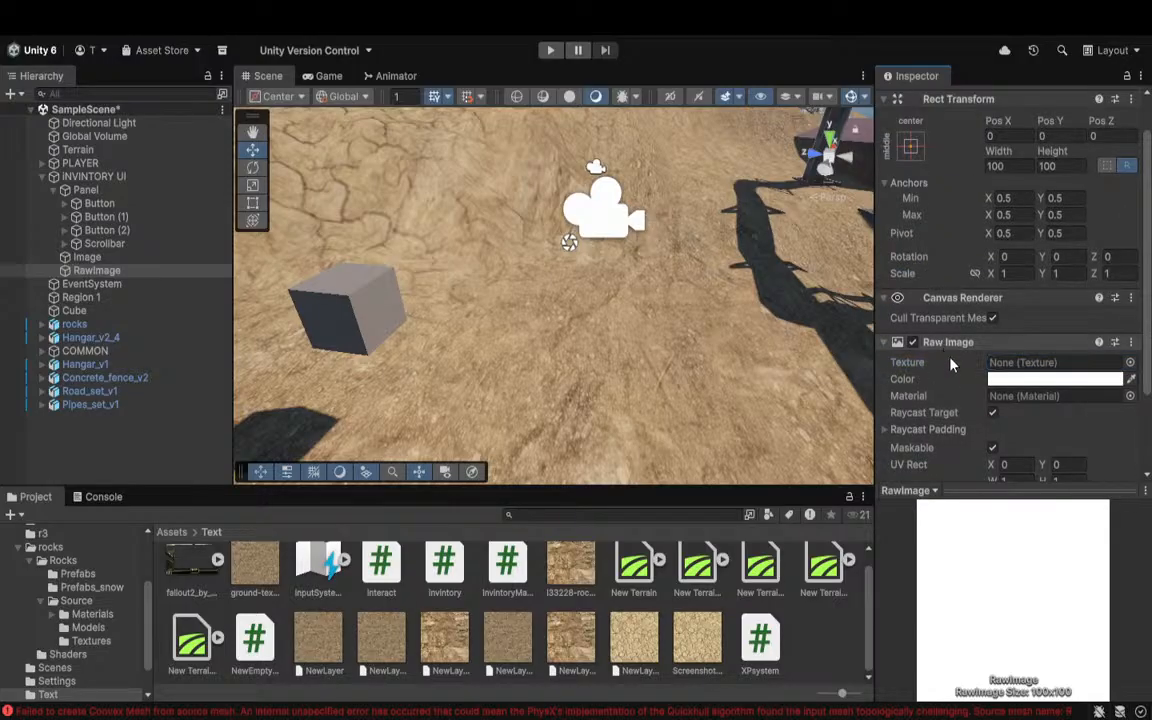
pyautogui.click(971, 417)
# Step: Add another UI Image under INVINTORY UI and check its Image component settings
pyautogui.moveTo(323, 301); pyautogui.dragTo(327, 343, button='right')
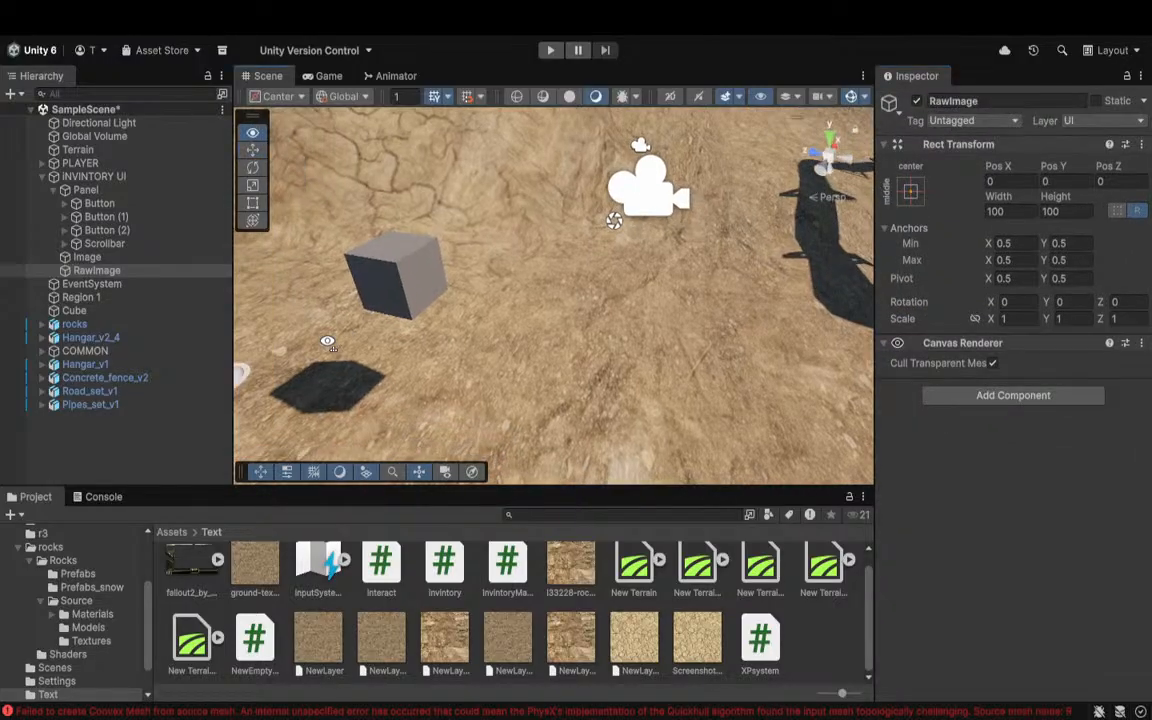
pyautogui.click(829, 645)
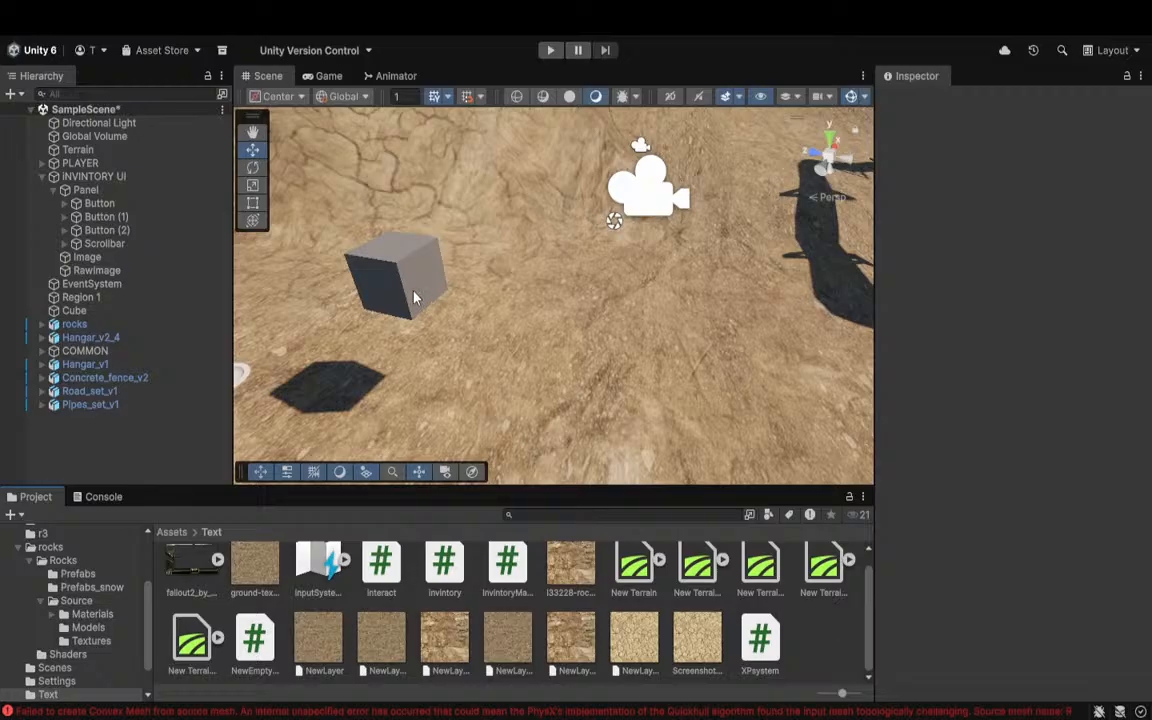
pyautogui.moveTo(414, 292); pyautogui.dragTo(237, 200, button='right')
pyautogui.press('w')
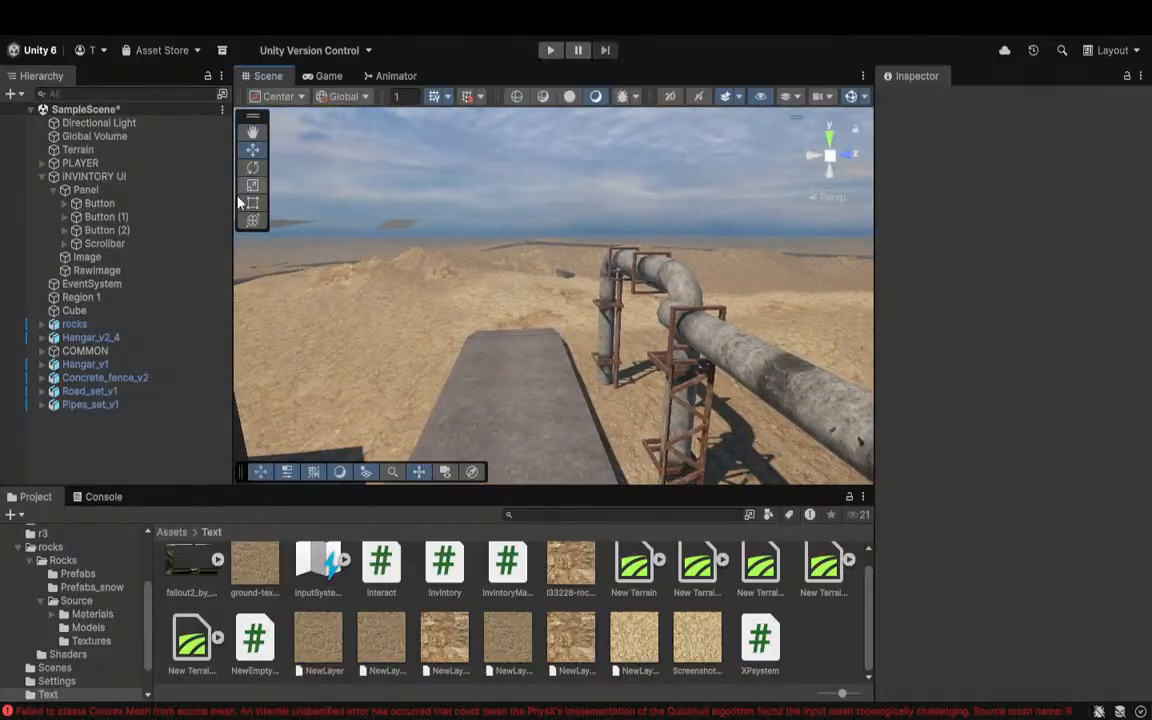
pyautogui.click(125, 177)
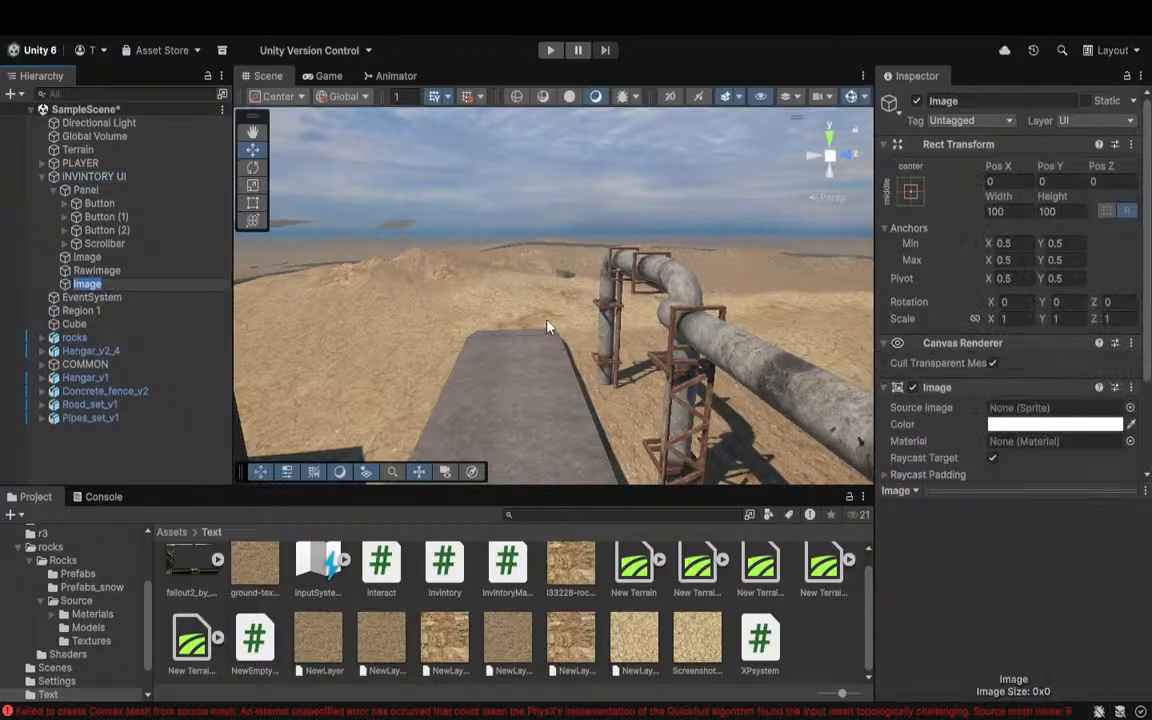
pyautogui.scroll(-3, 950, 420)
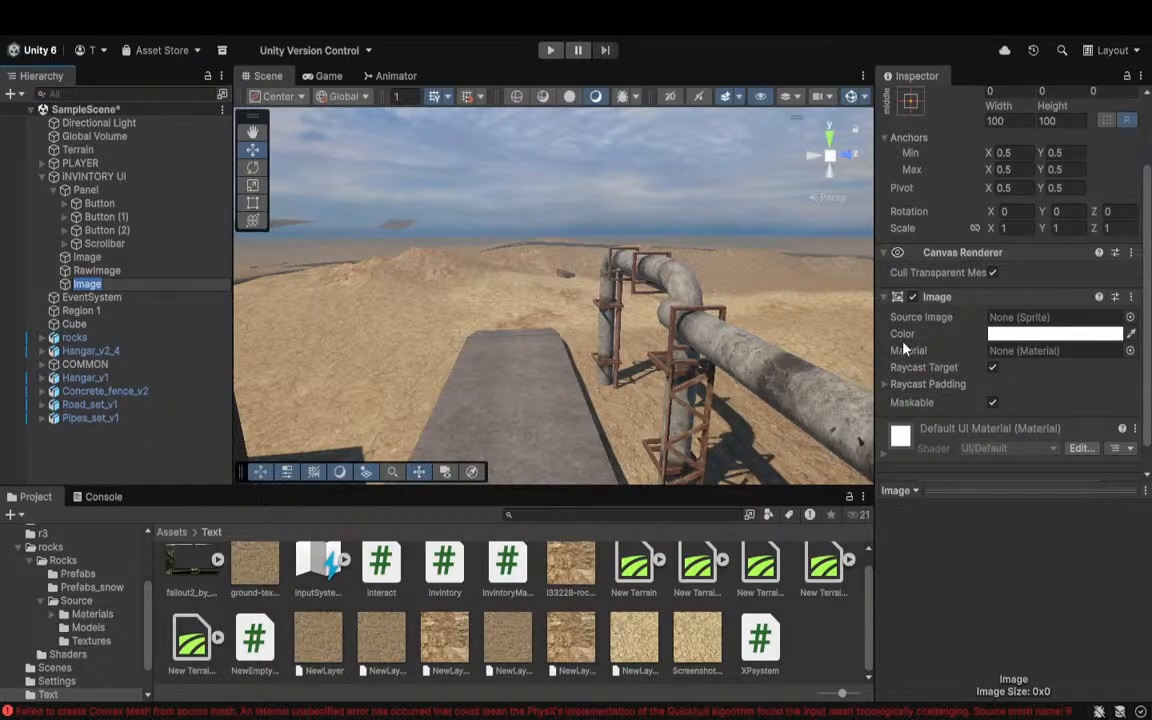
pyautogui.click(903, 347)
pyautogui.click(895, 334)
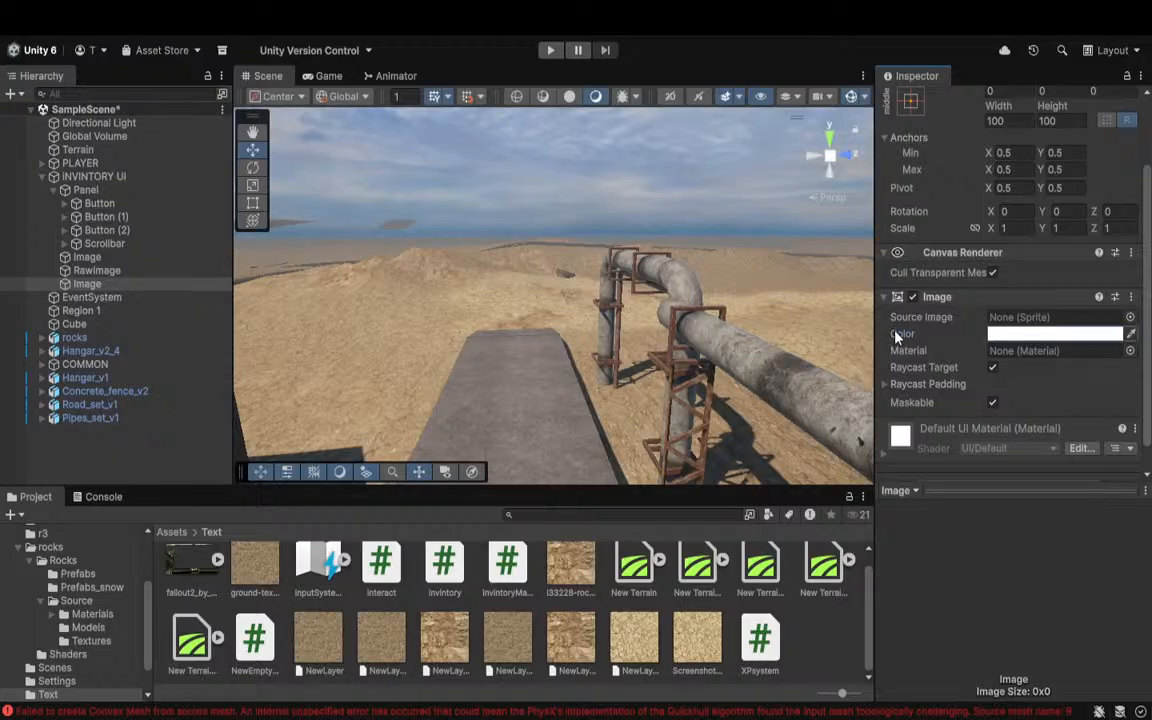
pyautogui.click(86, 286)
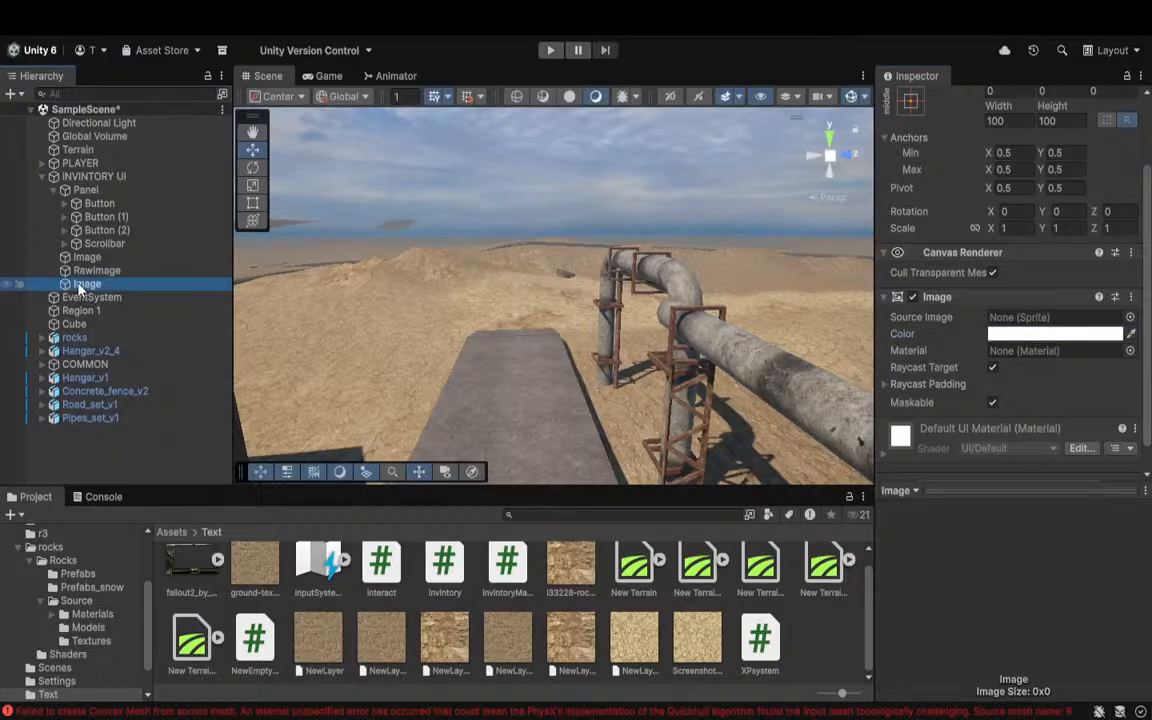
pyautogui.click(93, 311)
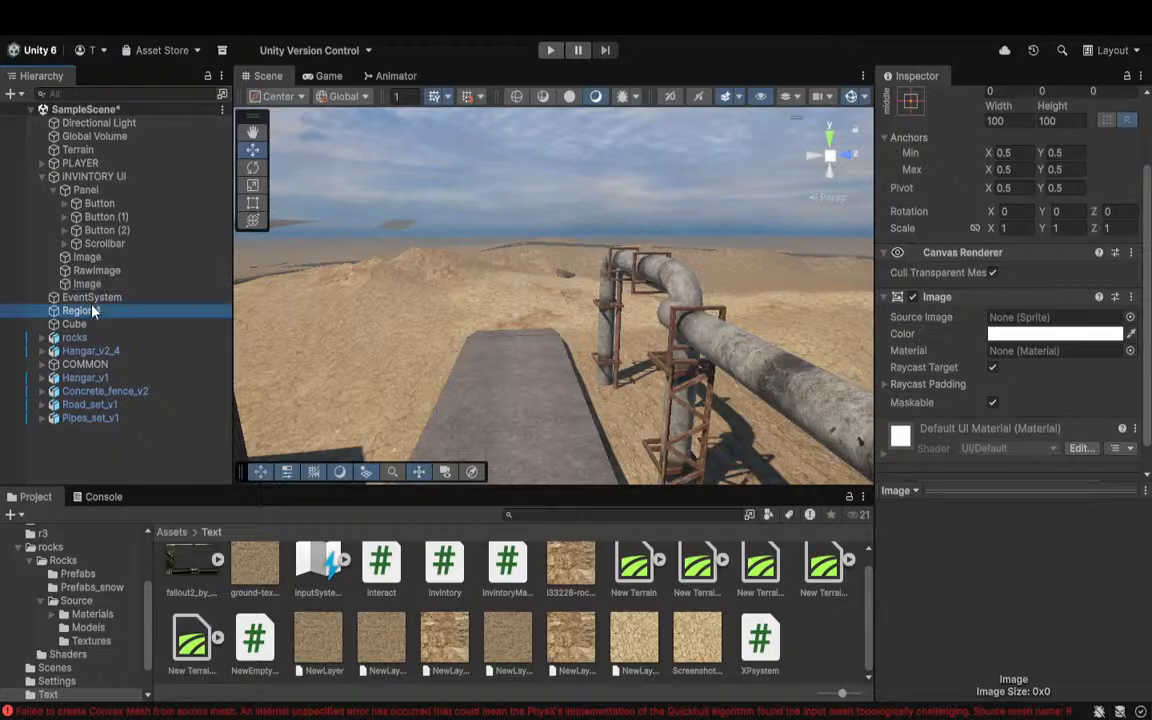
# Step: Delete the extra Image and the RawImage at the end of the INVINTORY UI hierarchy
pyautogui.click(75, 285)
pyautogui.press('Delete')
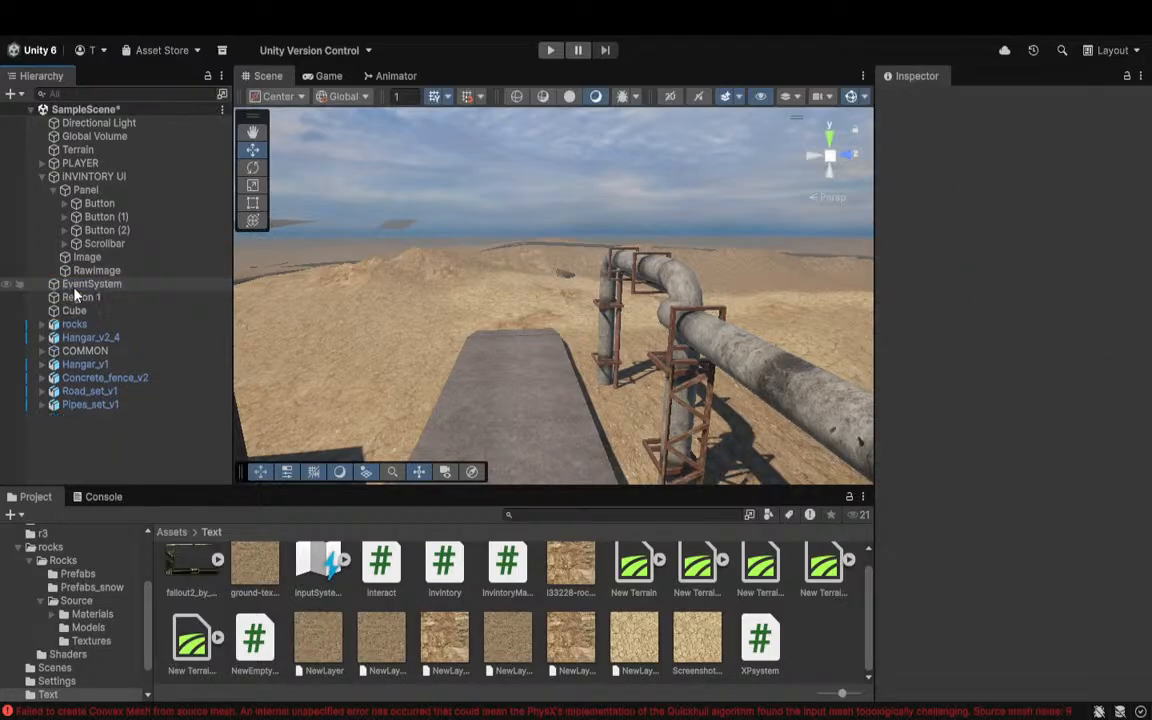
pyautogui.click(72, 270)
pyautogui.press('Delete')
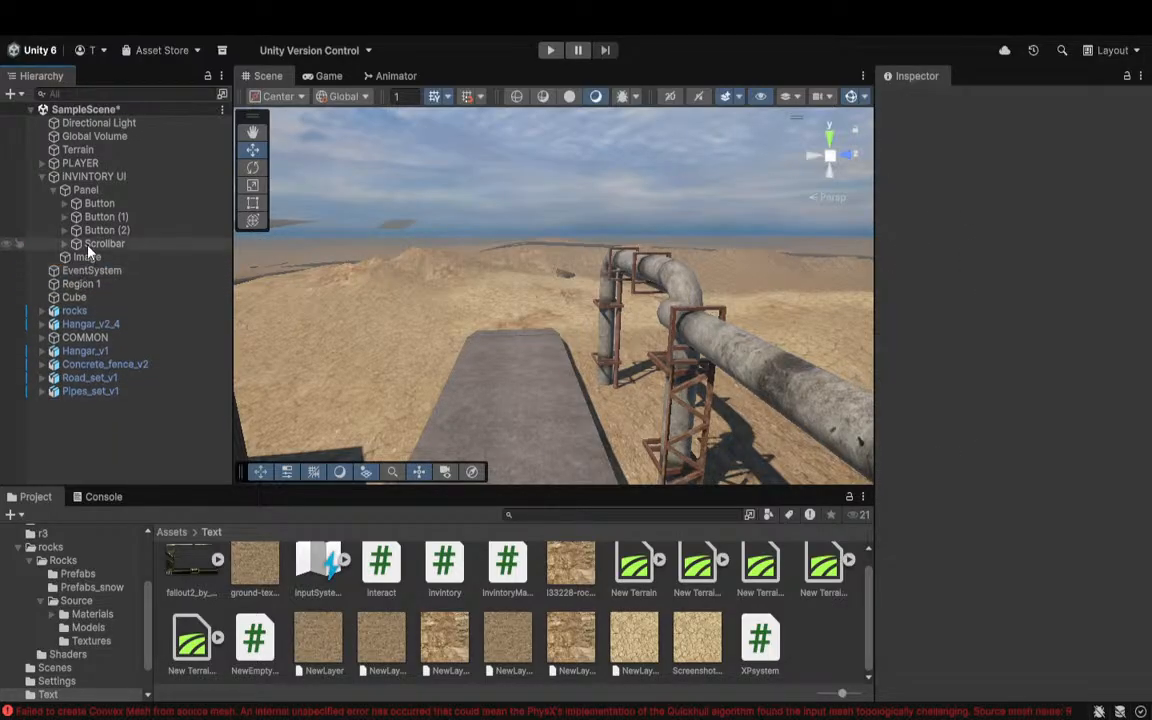
# Step: Add a Raw Image under INVINTORY UI, check its component settings, and delete it again
pyautogui.click(82, 176)
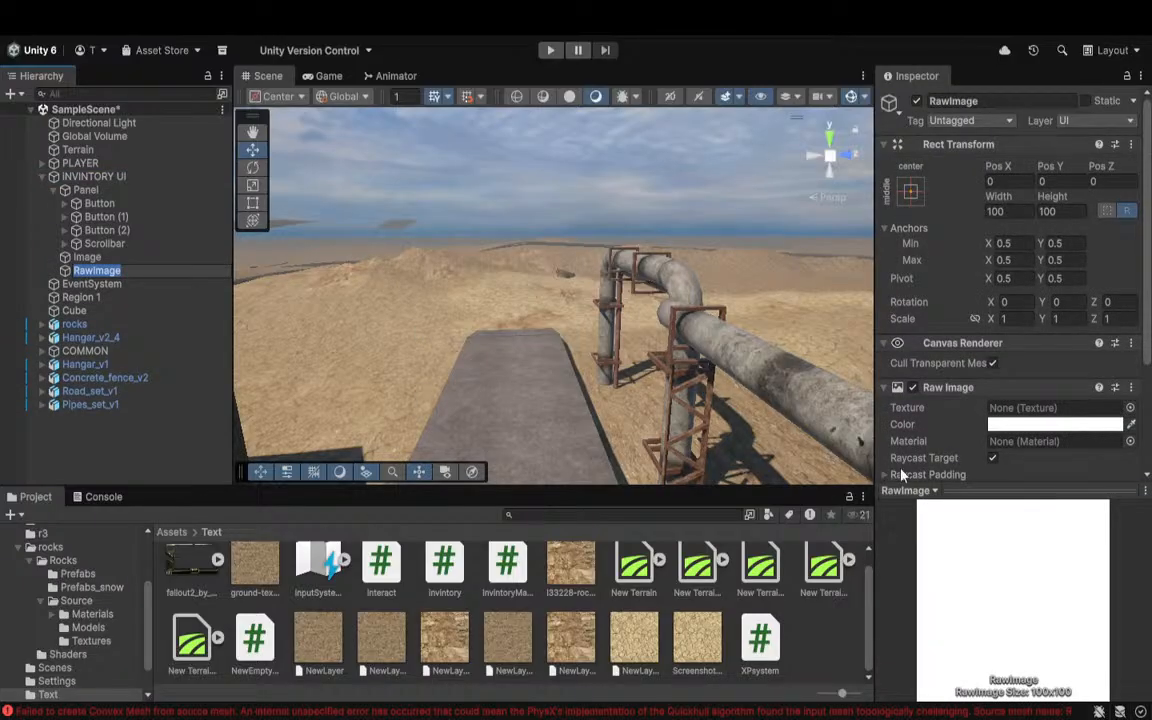
pyautogui.scroll(-3, 900, 475)
pyautogui.click(138, 298)
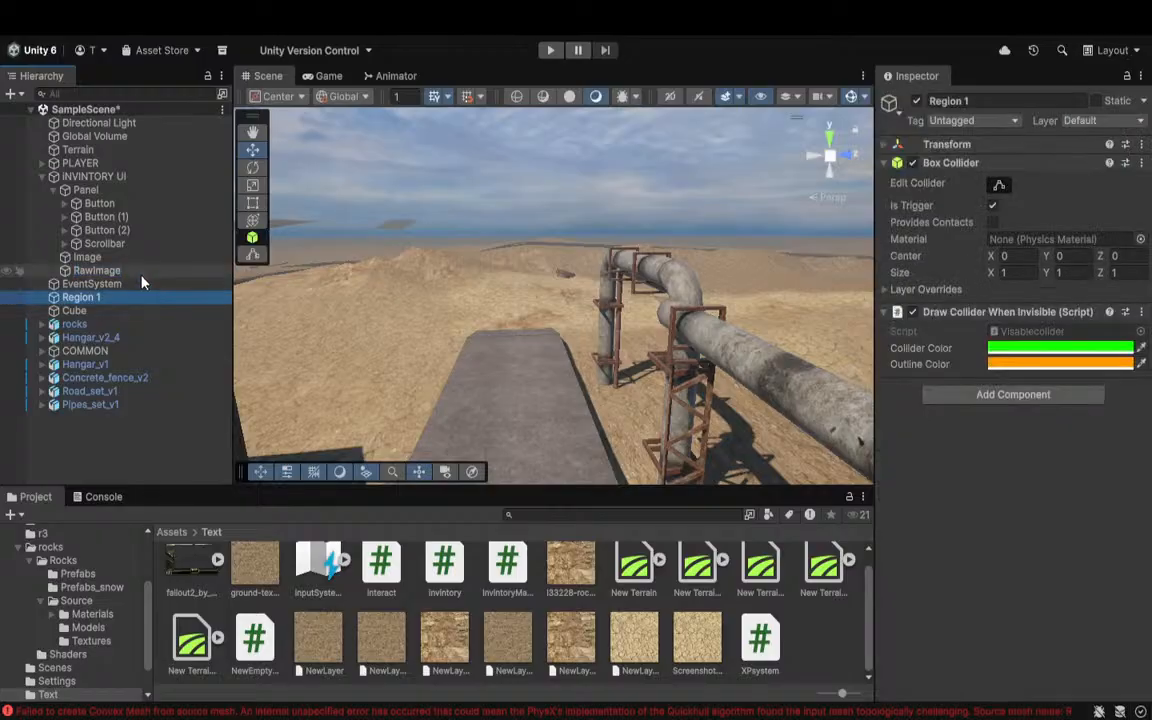
pyautogui.click(141, 272)
pyautogui.press('Delete')
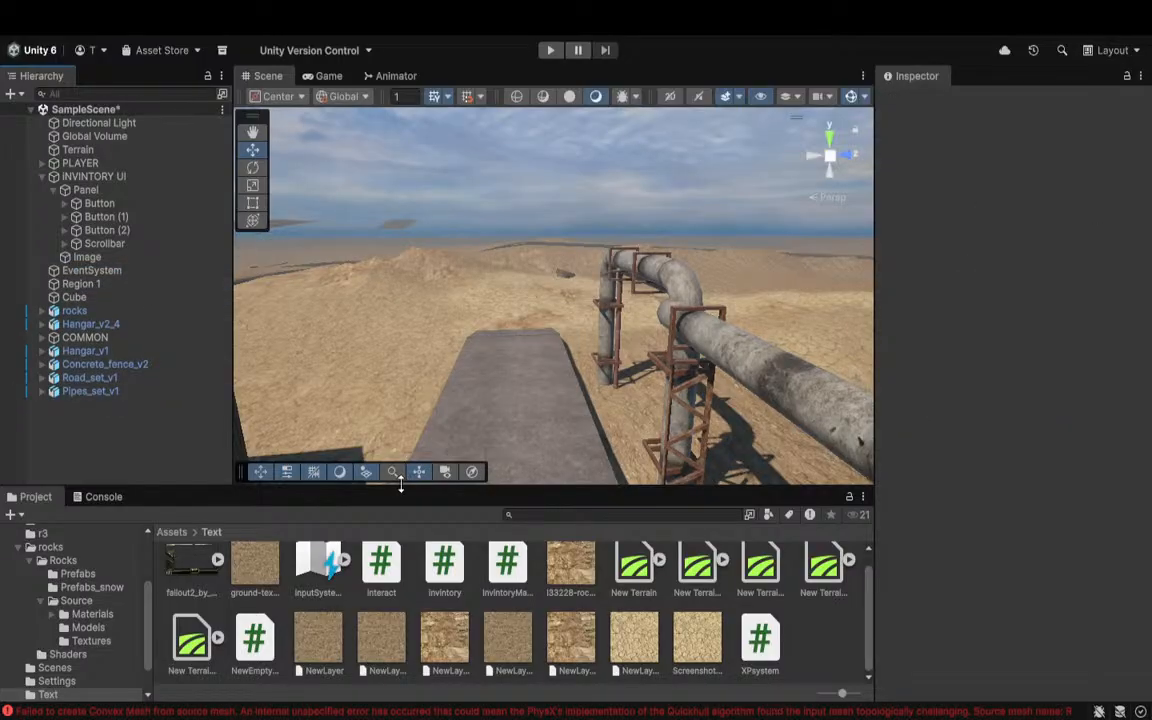
# Step: Delete the Scrollbar from the Panel of INVINTORY UI
pyautogui.click(127, 245)
pyautogui.press('Delete')
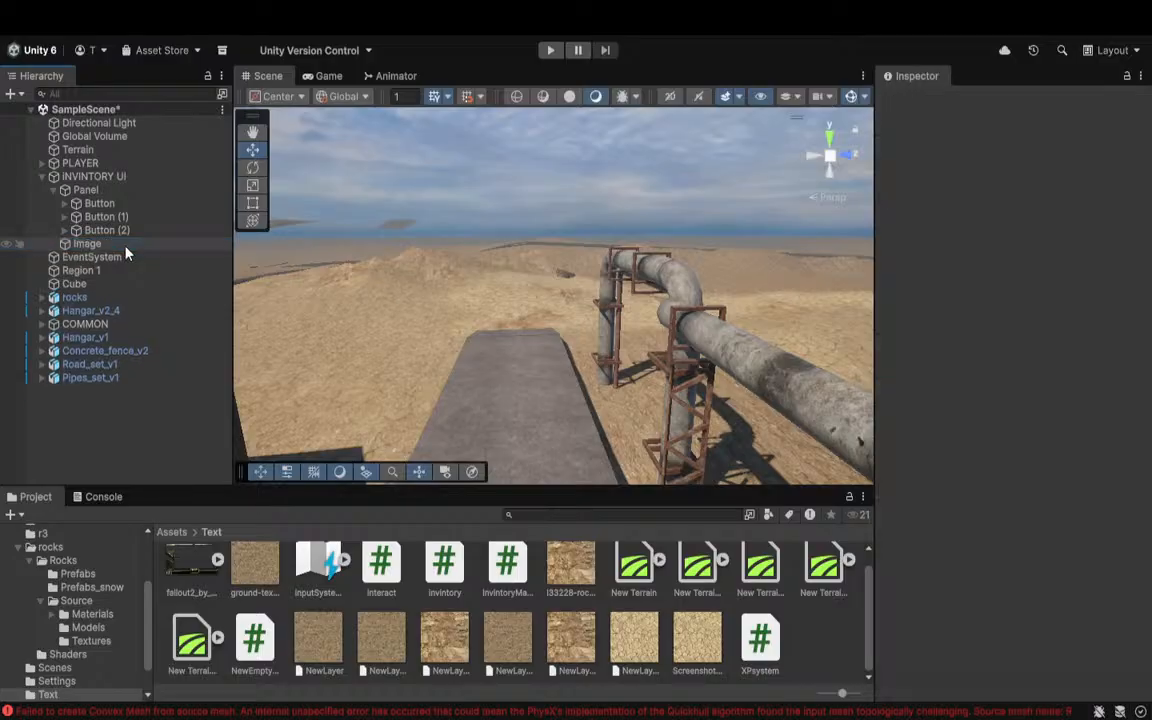
pyautogui.click(82, 190)
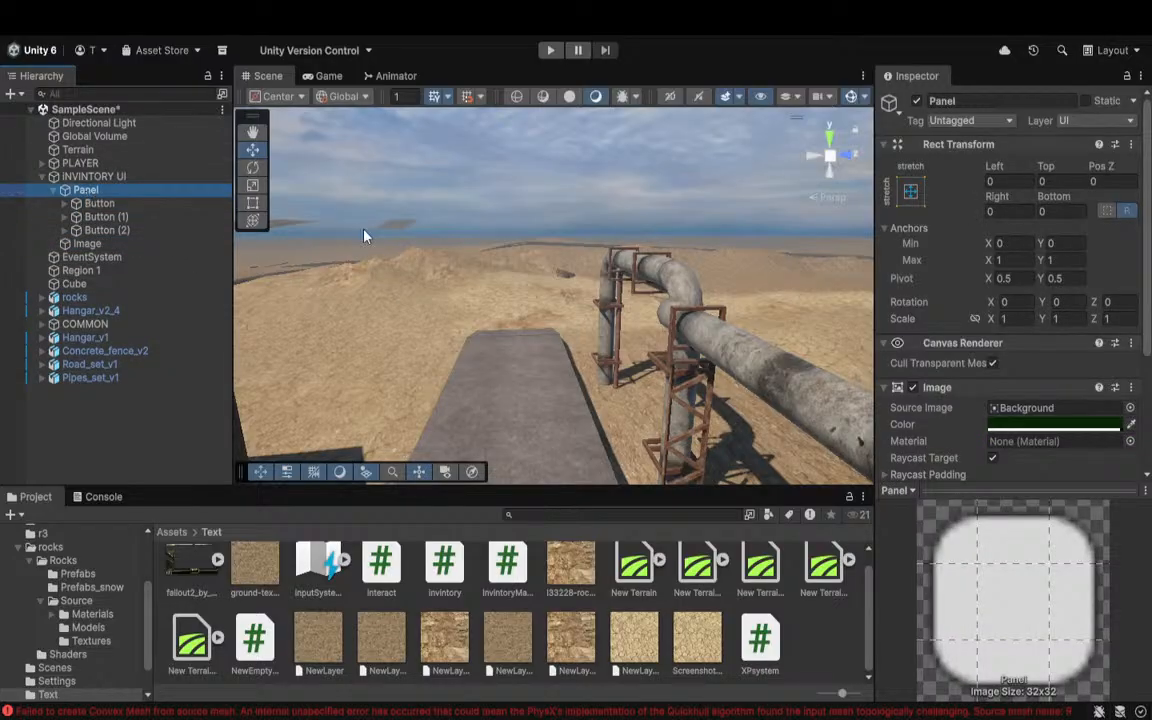
# Step: Review the XPsystem script and assign the Button (2) image as Xp Fill in PLAYER's Player XP component
pyautogui.moveTo(470, 295); pyautogui.dragTo(150, 330, button='right')
pyautogui.press('w')
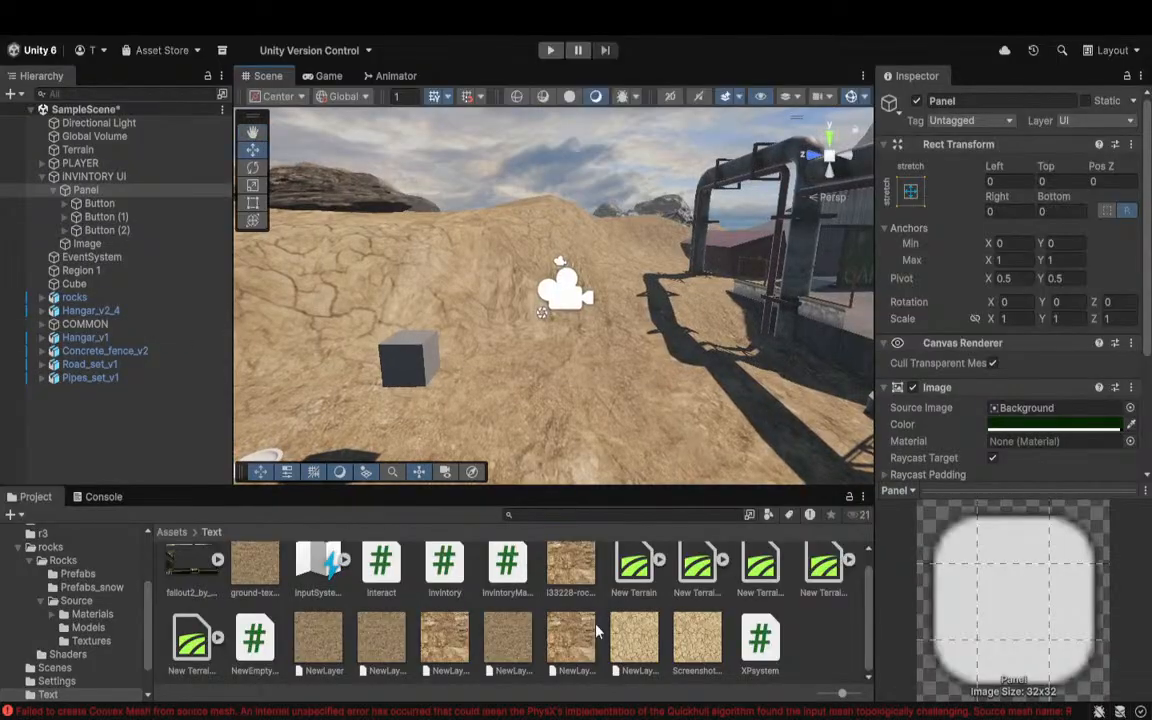
pyautogui.click(760, 640)
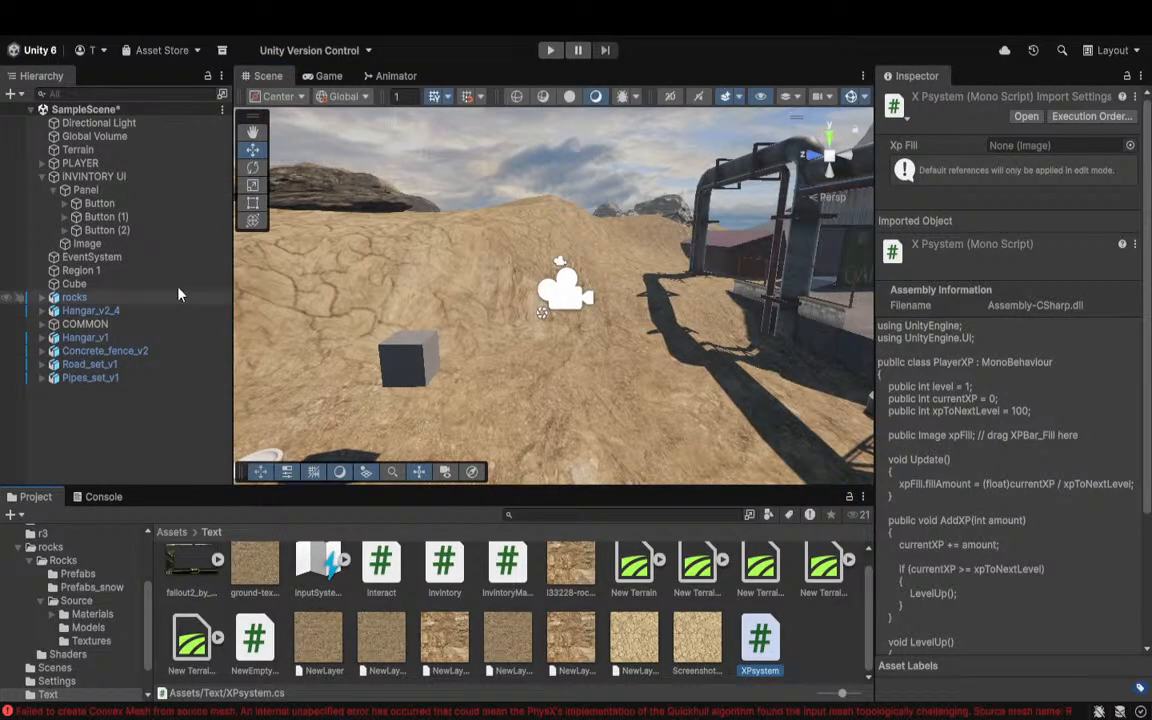
pyautogui.click(100, 163)
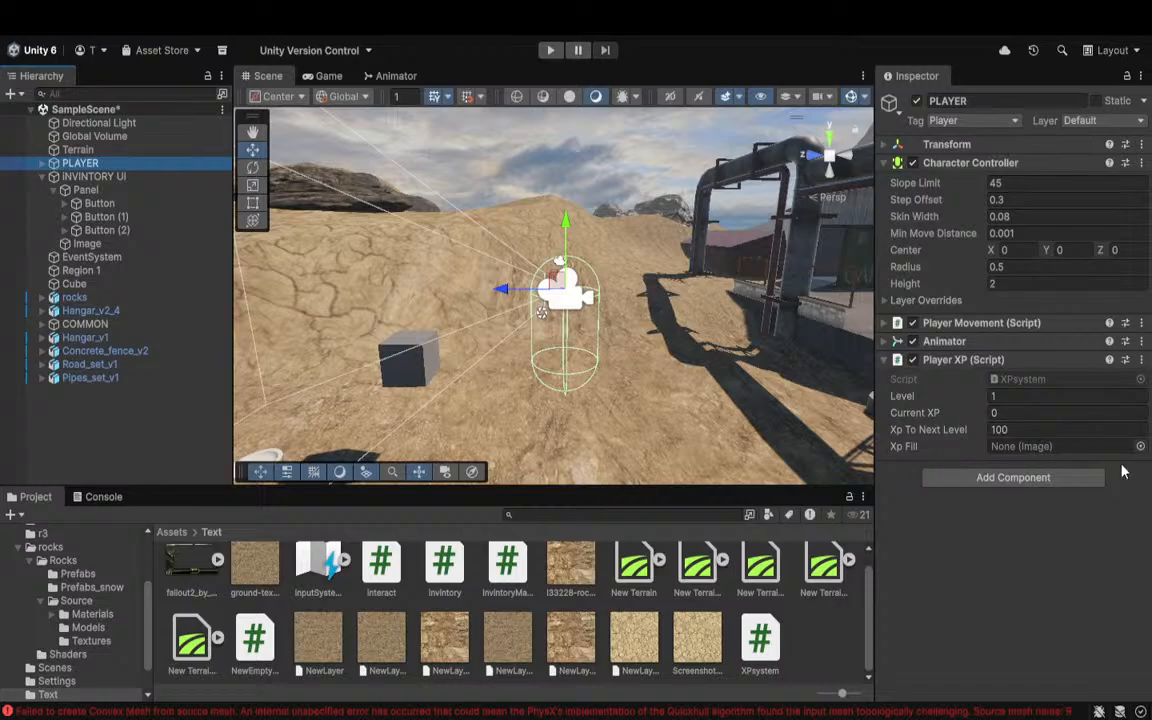
pyautogui.moveTo(592, 396); pyautogui.dragTo(765, 454, button='right')
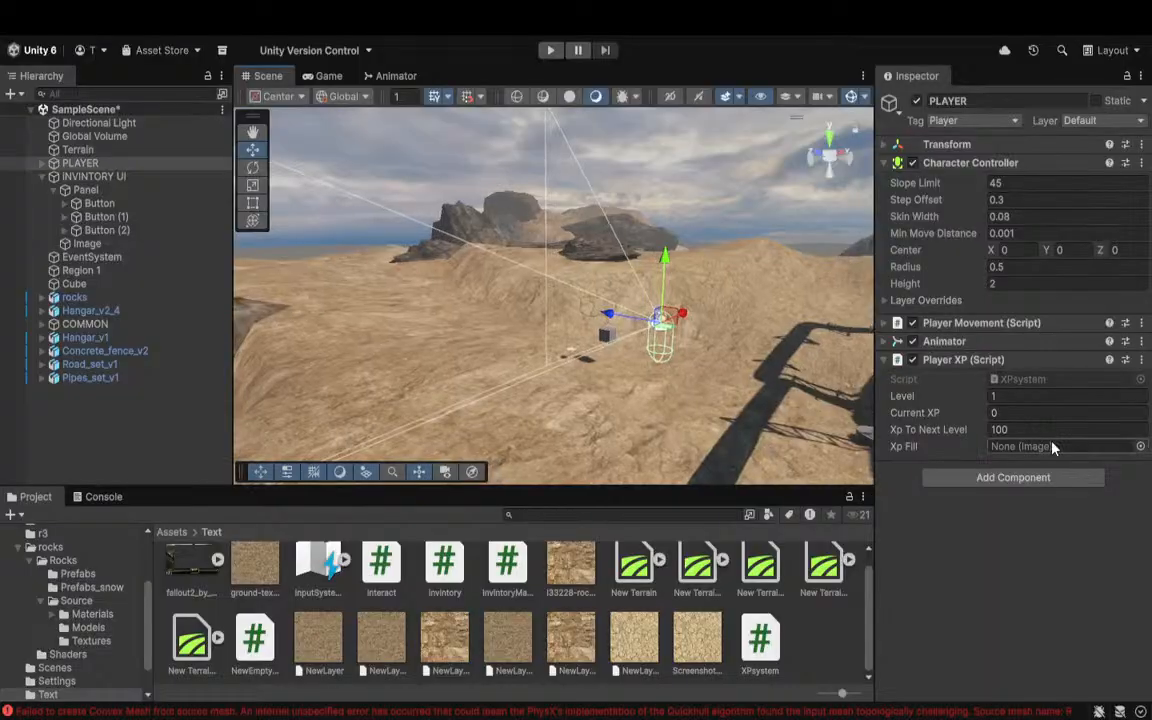
pyautogui.click(1140, 447)
# Step: Play-test the scene, toggling the inventory and looking around, and stop the game
pyautogui.click(550, 50)
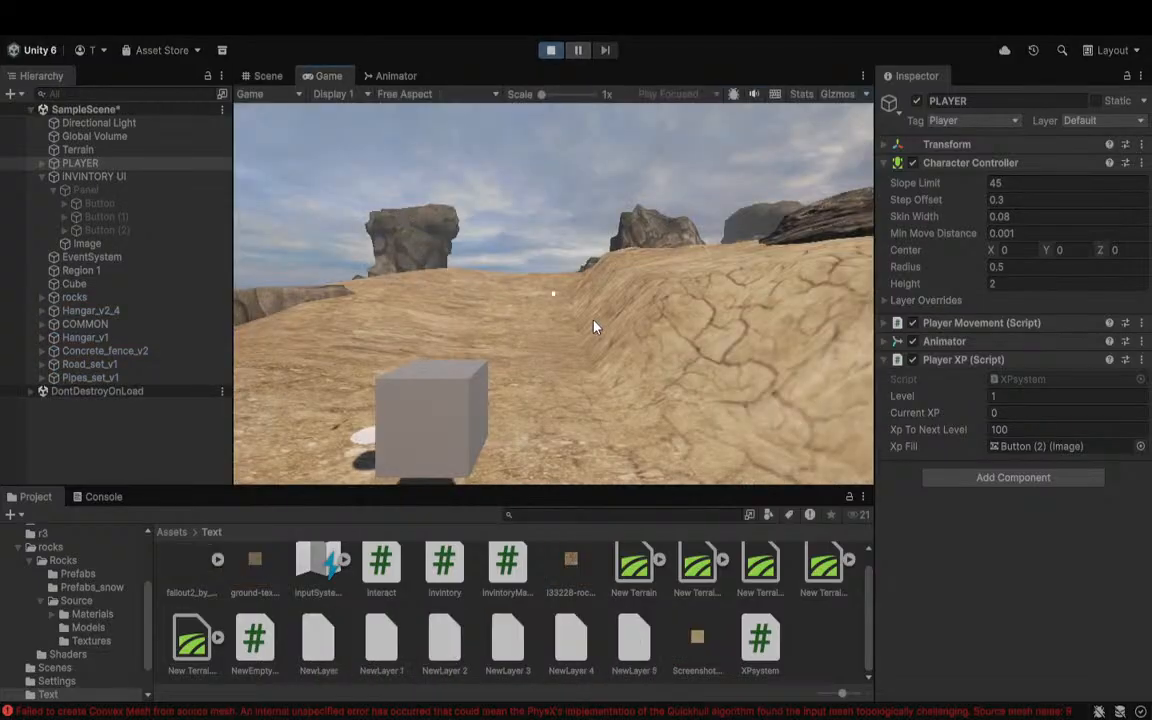
pyautogui.press('Tab')
pyautogui.press('Tab')
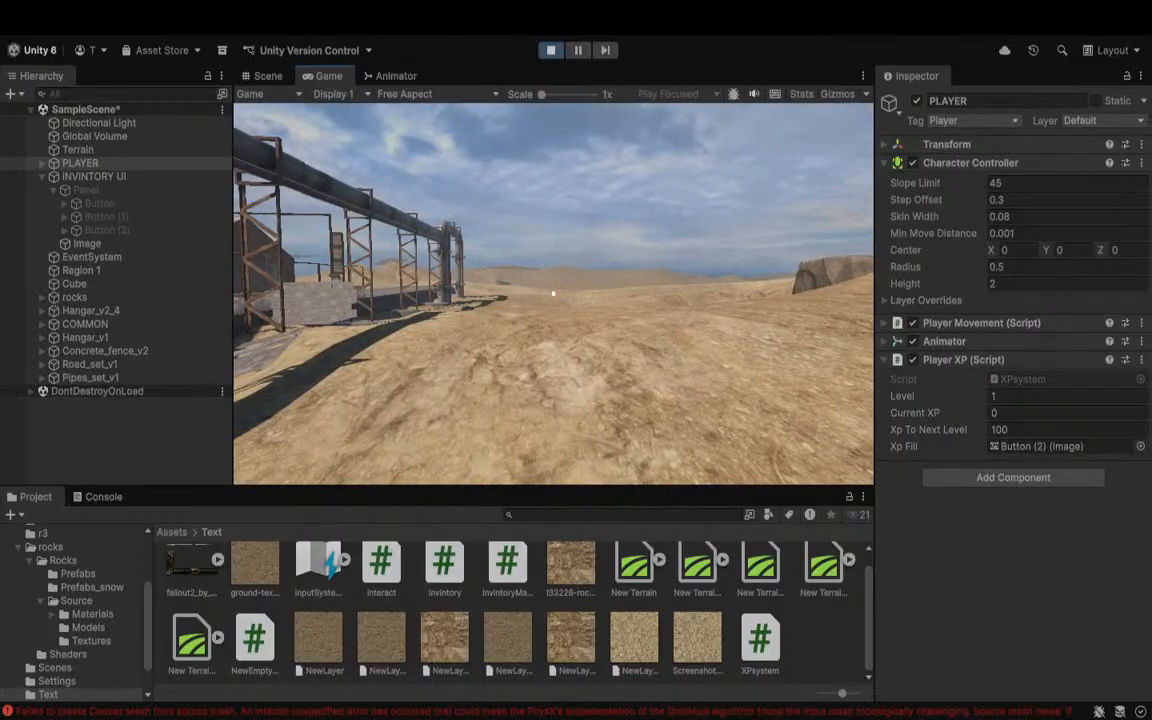
pyautogui.press('Escape')
pyautogui.click(550, 50)
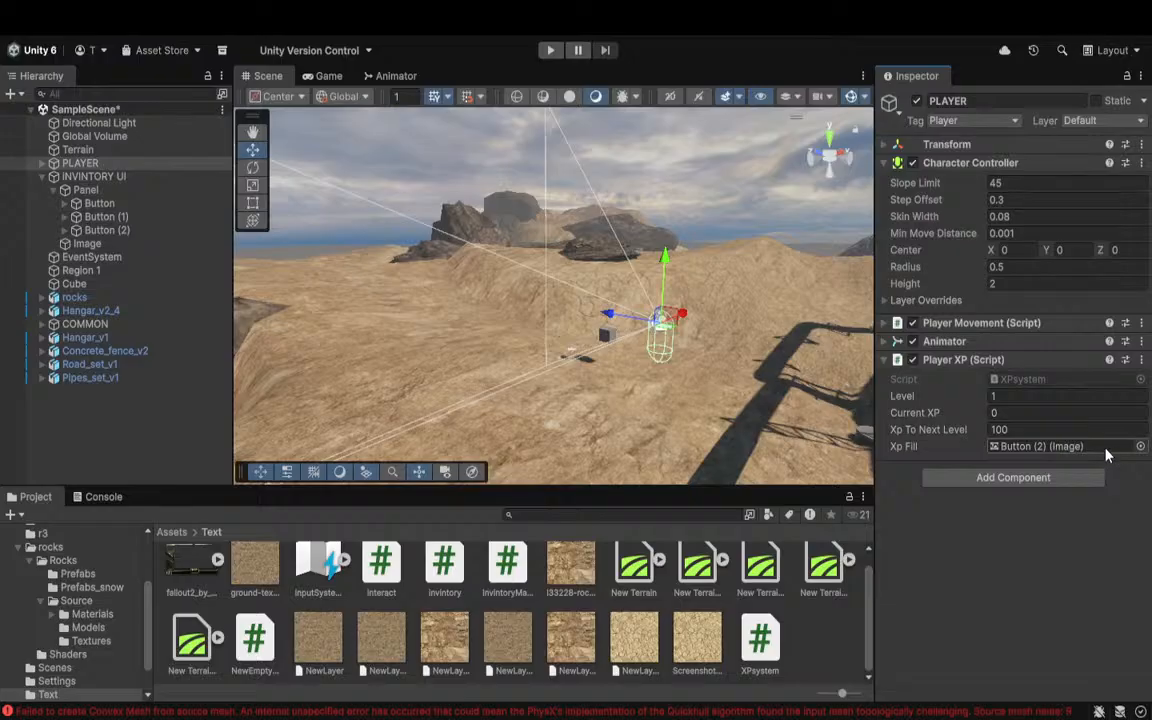
# Step: Delete the XPsystem script from the Text assets folder
pyautogui.click(1010, 432)
pyautogui.click(815, 665)
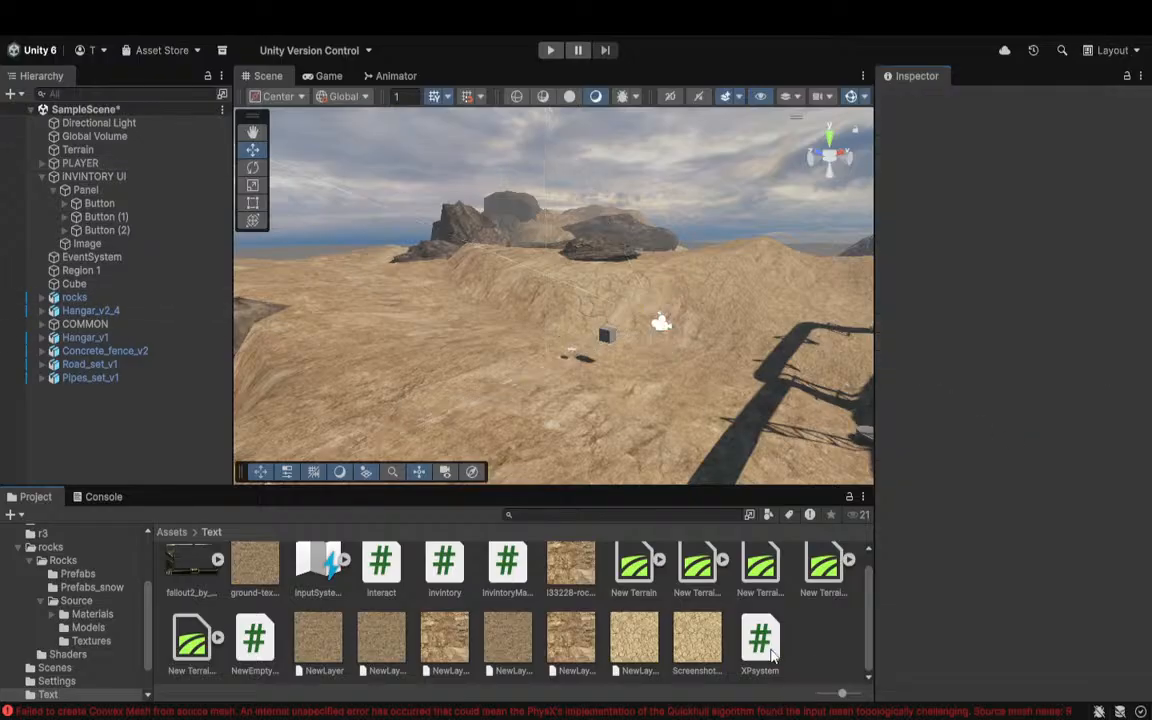
pyautogui.click(771, 655)
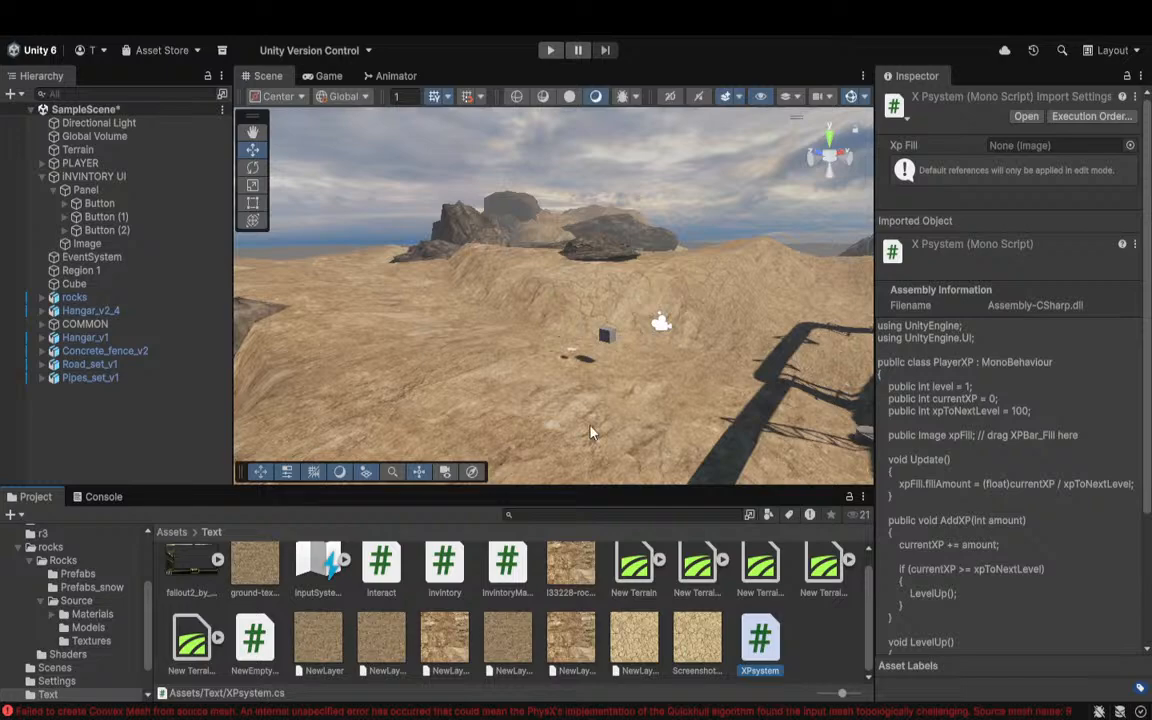
pyautogui.press('super+BackSpace')
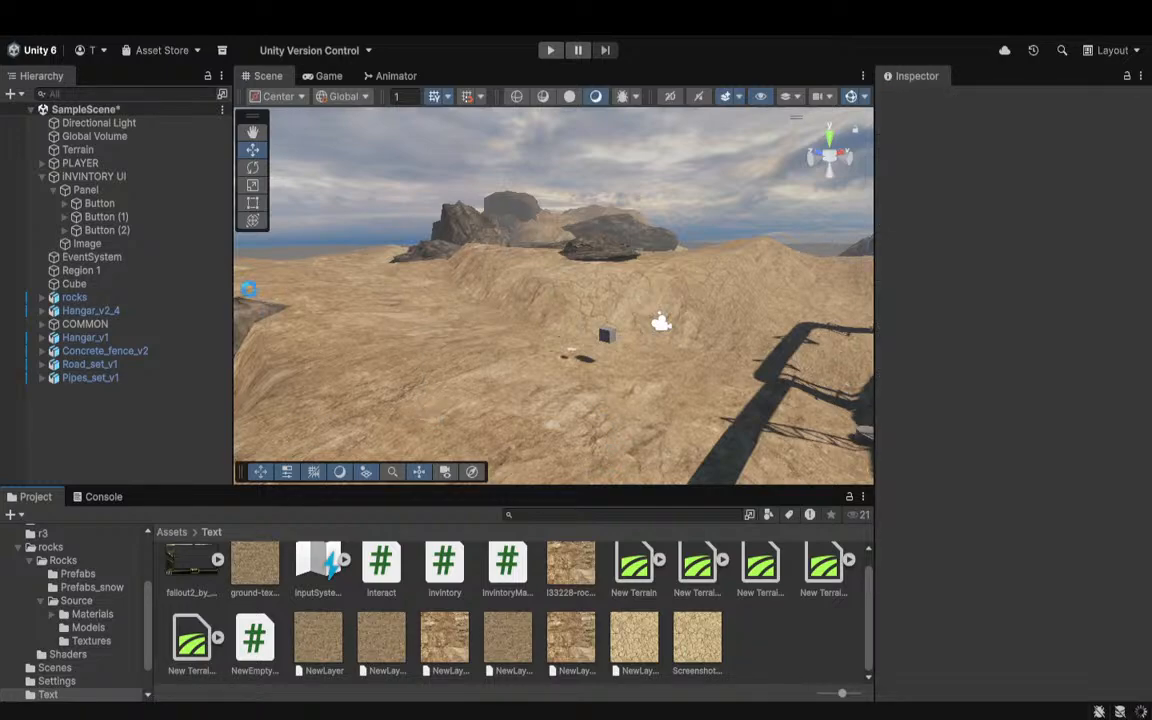
# Step: Examine the Image object in the scene and the settings of the NewLayer 3 terrain layer
pyautogui.click(86, 248)
pyautogui.moveTo(445, 339); pyautogui.dragTo(470, 325, button='right')
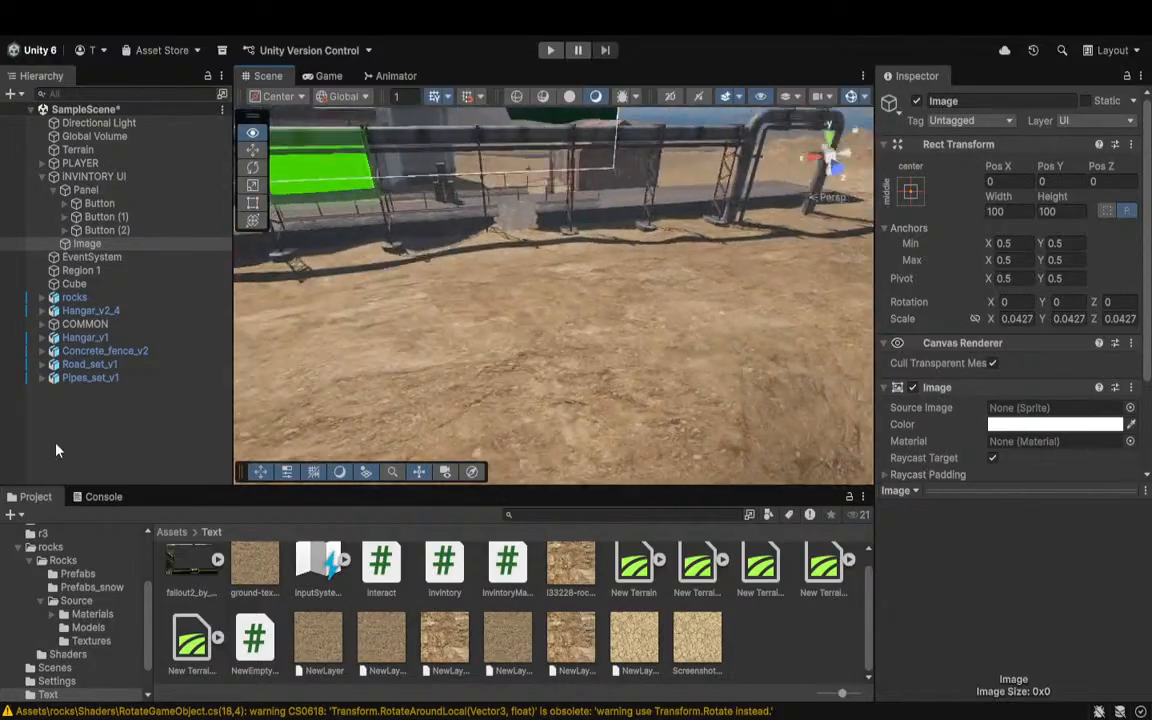
pyautogui.press('s')
pyautogui.moveTo(56, 444); pyautogui.dragTo(48, 433, button='right')
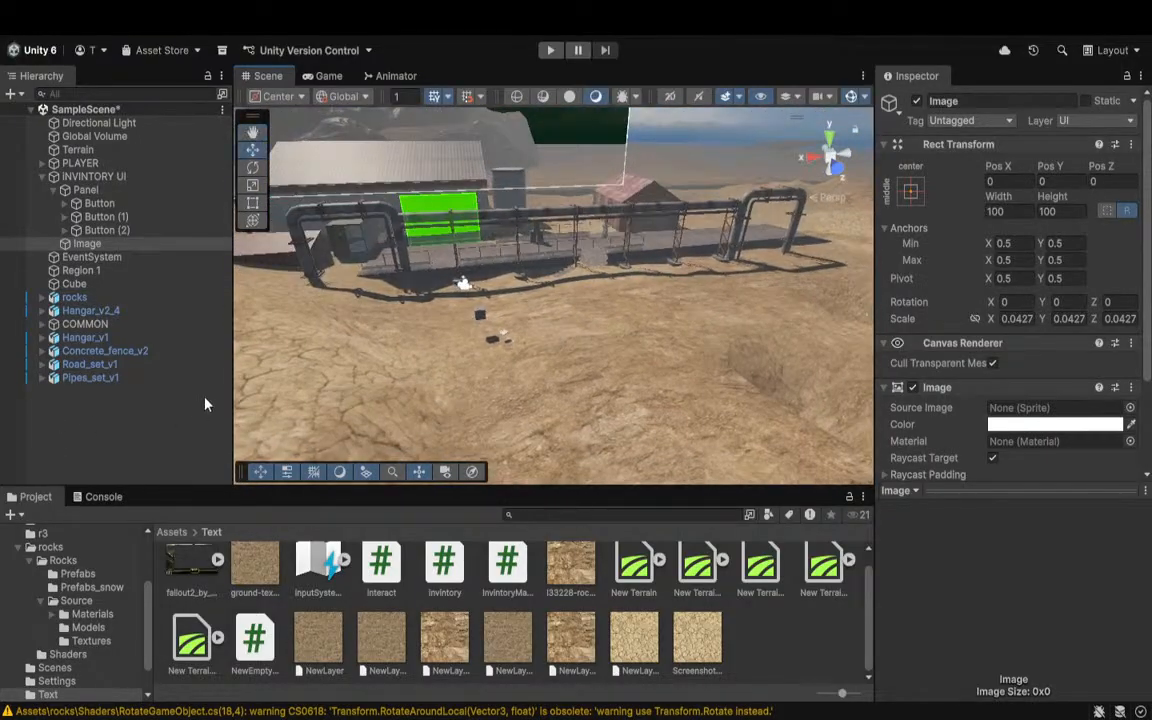
pyautogui.click(506, 640)
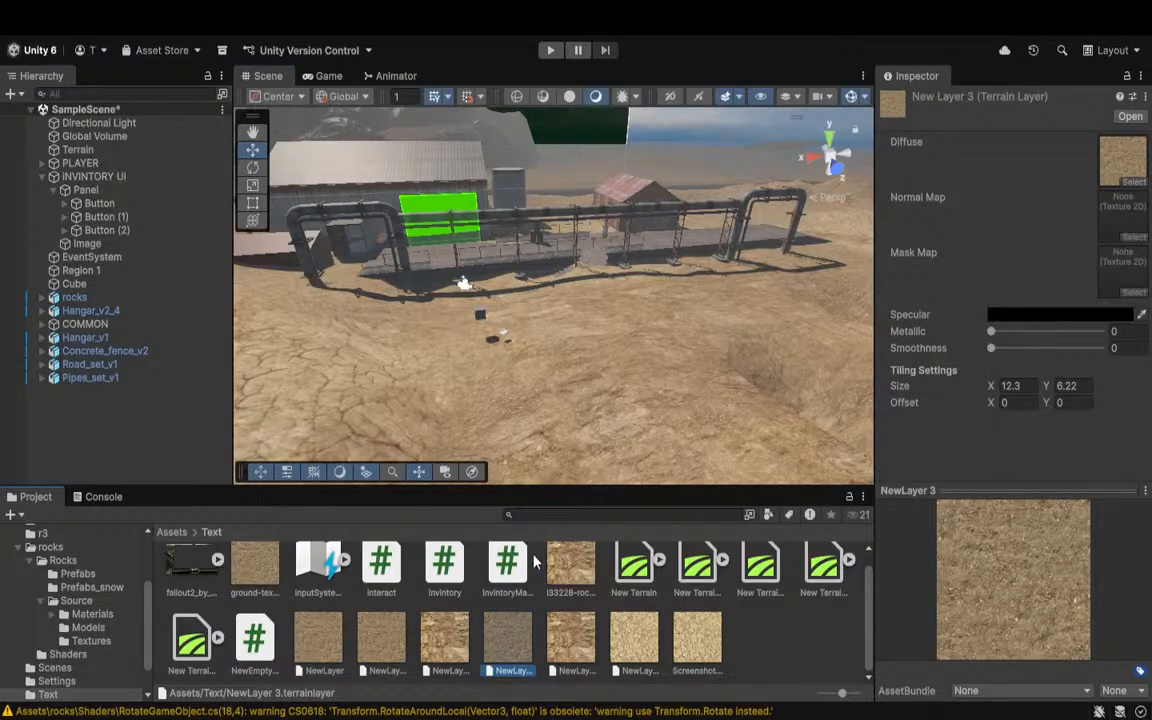
pyautogui.click(815, 626)
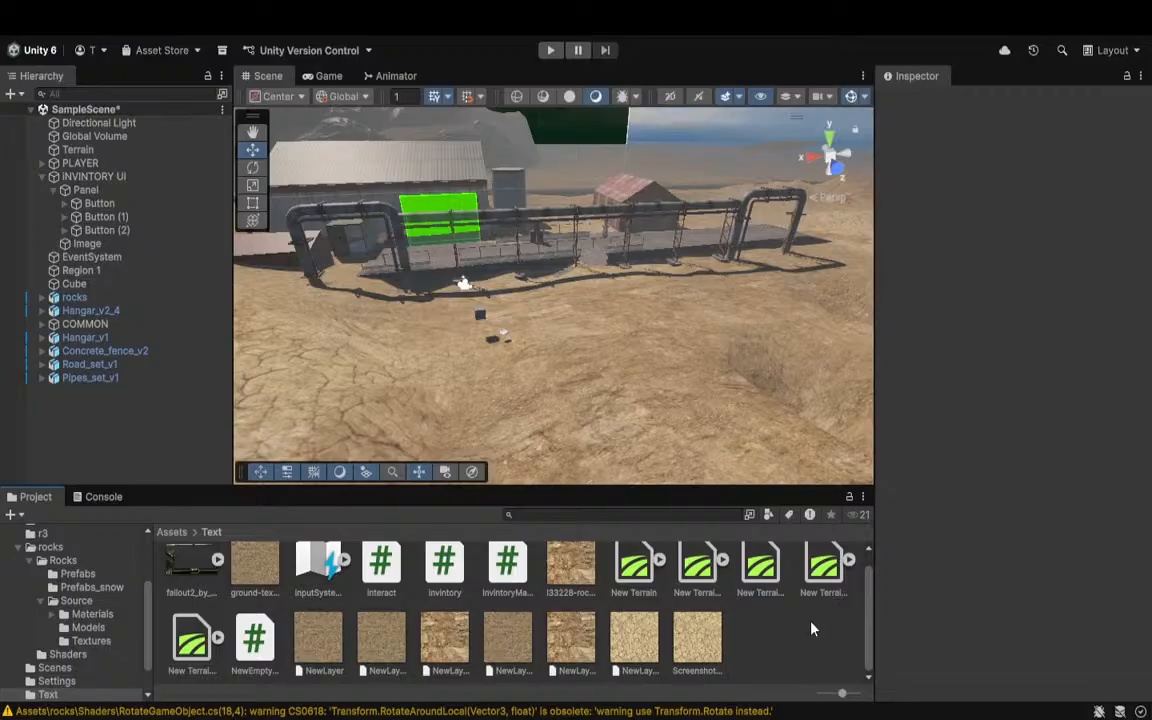
pyautogui.click(764, 661)
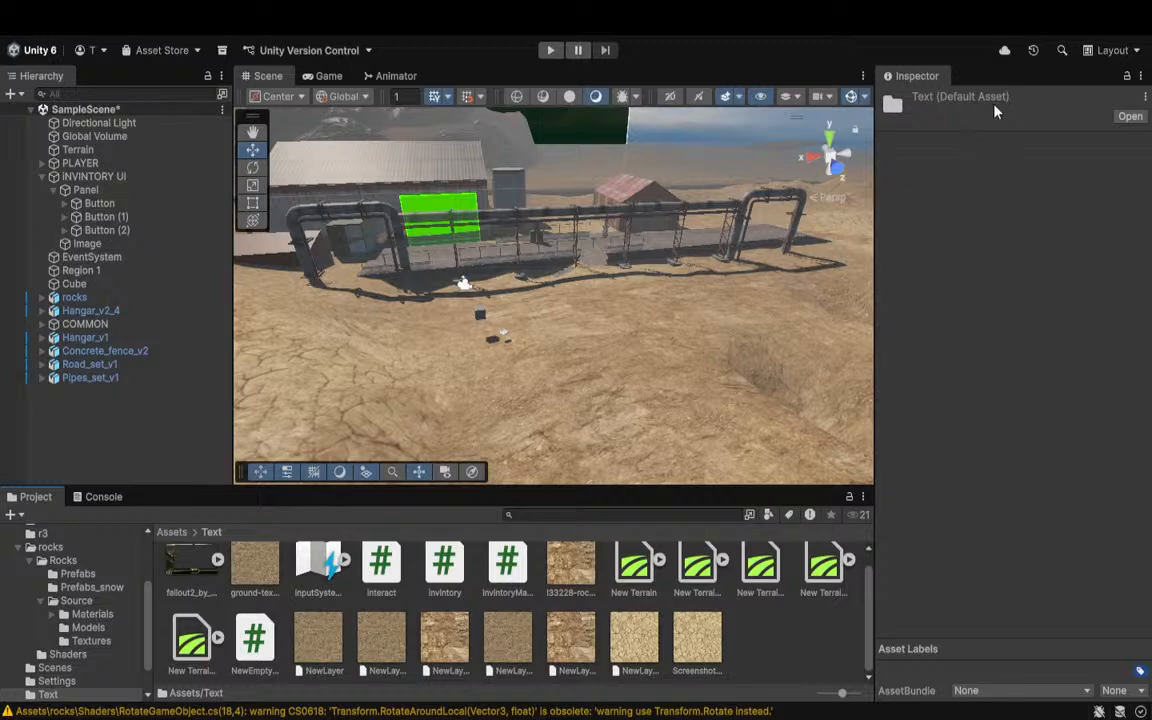
# Step: Save SampleScene
pyautogui.moveTo(630, 288); pyautogui.dragTo(562, 104, button='right')
pyautogui.press('w')
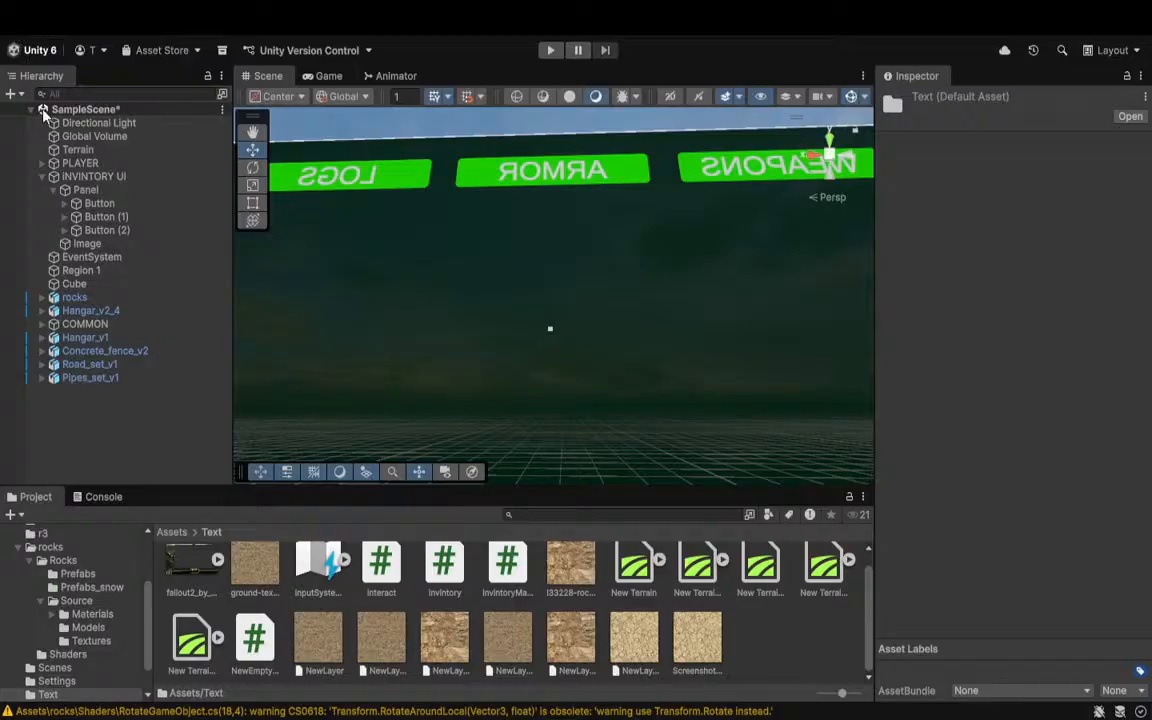
pyautogui.hotkey('ctrl', 's')
pyautogui.keyDown('alt'); pyautogui.moveTo(550, 328); pyautogui.dragTo(607, 303); pyautogui.keyUp('alt')
pyautogui.moveTo(783, 365); pyautogui.dragTo(31, 176, button='right')
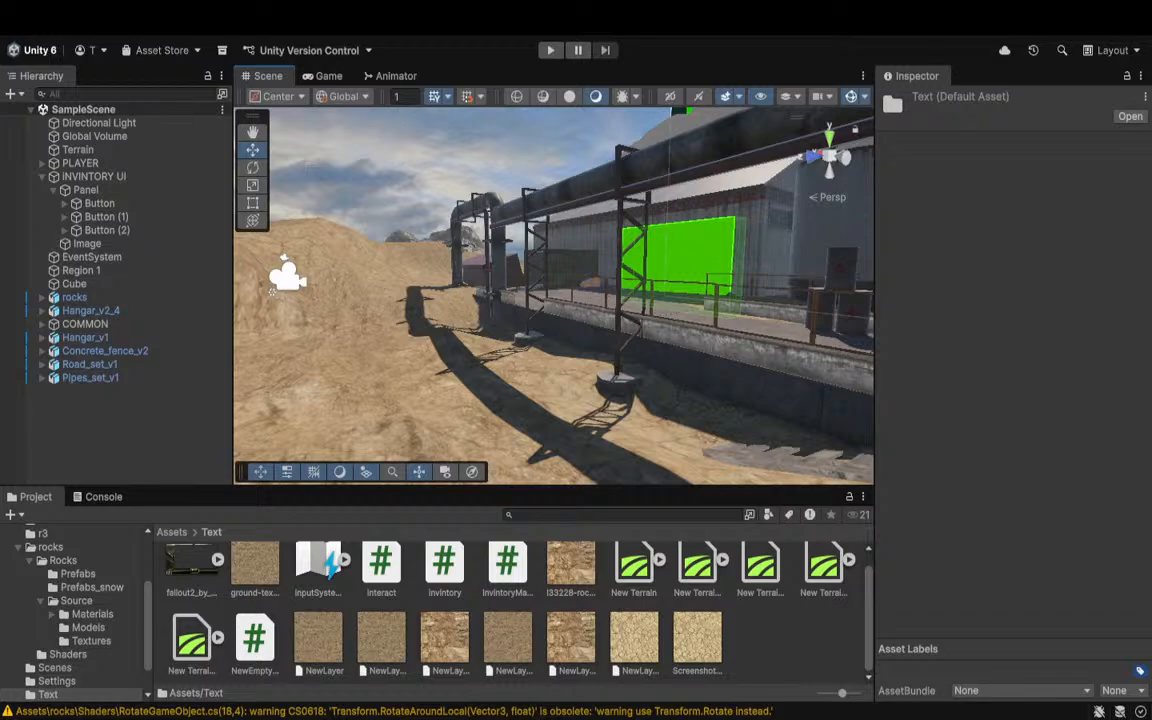
pyautogui.moveTo(656, 402); pyautogui.dragTo(691, 370, button='right')
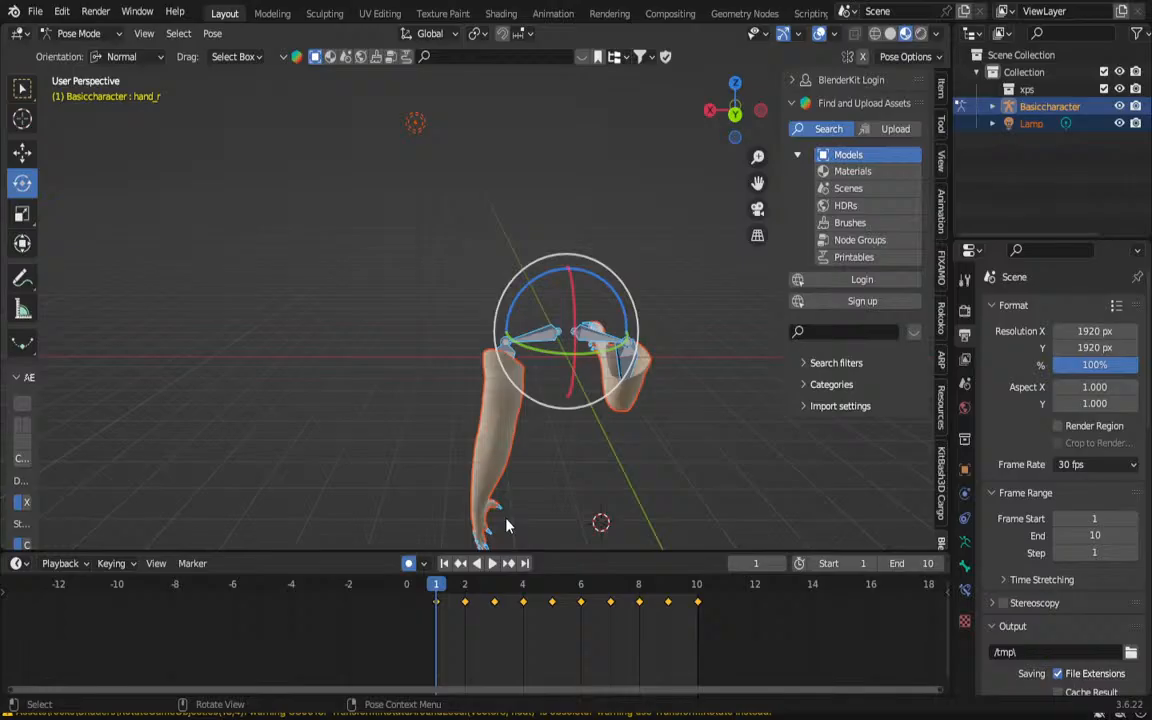
# Step: Switch to Blender and undo the recent edits to the arms file until the deleted Camera is restored
pyautogui.rightClick(471, 415)
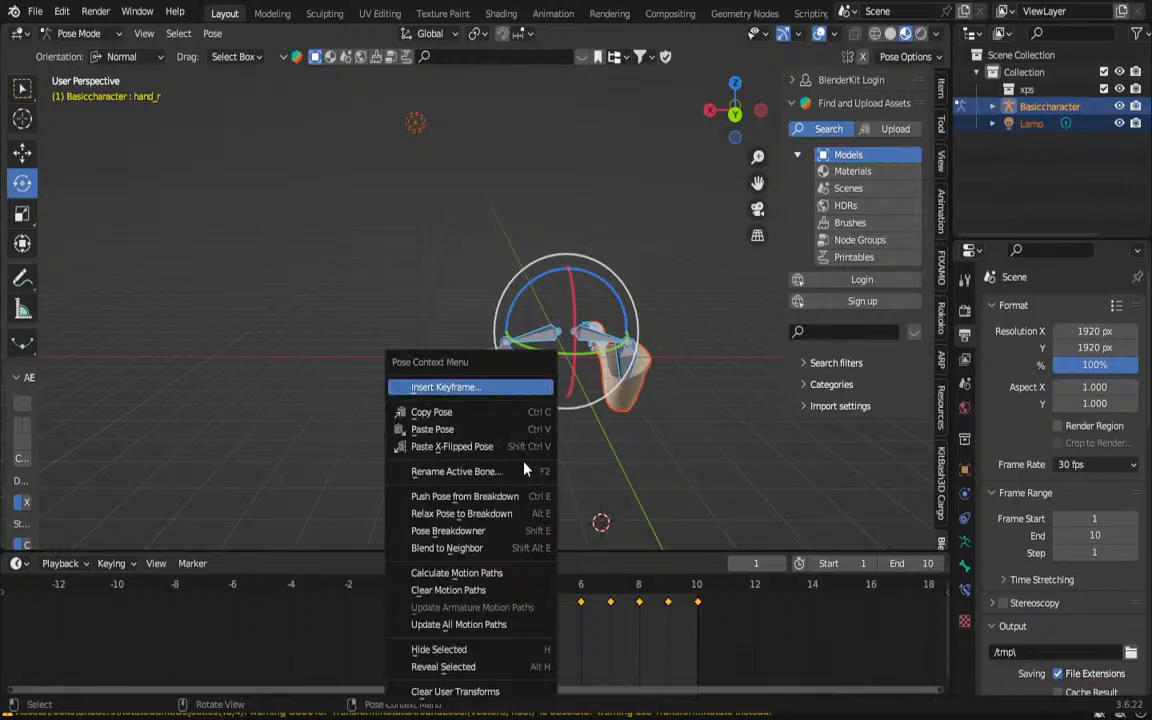
pyautogui.rightClick(602, 436)
pyautogui.click(598, 430)
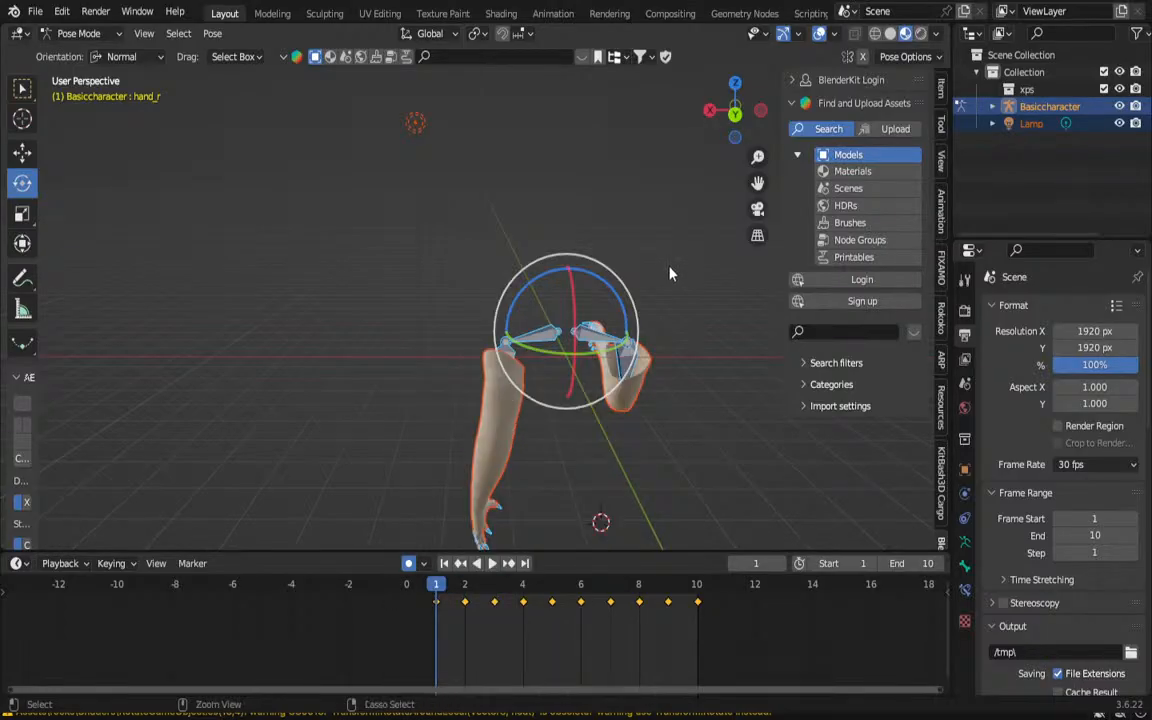
pyautogui.hotkey('ctrl', 'z')
pyautogui.hotkey('ctrl', 'Tab')
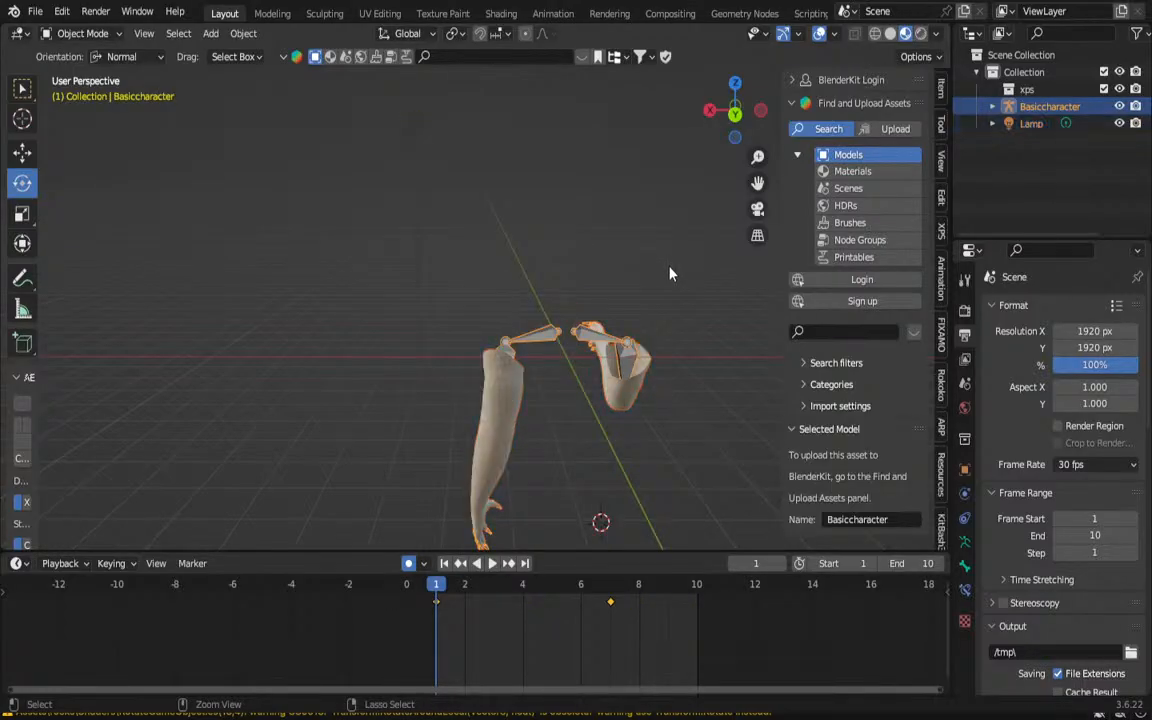
pyautogui.press('Tab')
pyautogui.hotkey('ctrl', 'z')
pyautogui.hotkey('ctrl', 'z')
pyautogui.hotkey('ctrl', 'z')
pyautogui.hotkey('ctrl', 'z')
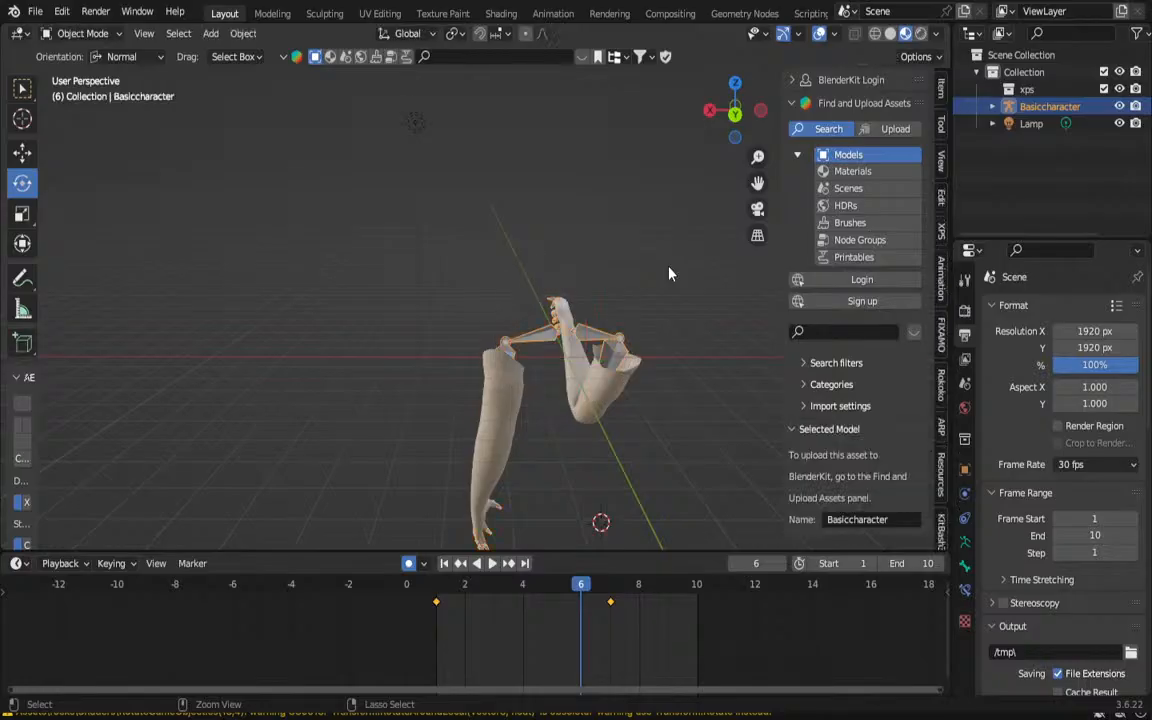
pyautogui.hotkey('ctrl', 'z')
pyautogui.hotkey('ctrl', 'z')
pyautogui.hotkey('ctrl', 'z')
pyautogui.hotkey('ctrl', 'z')
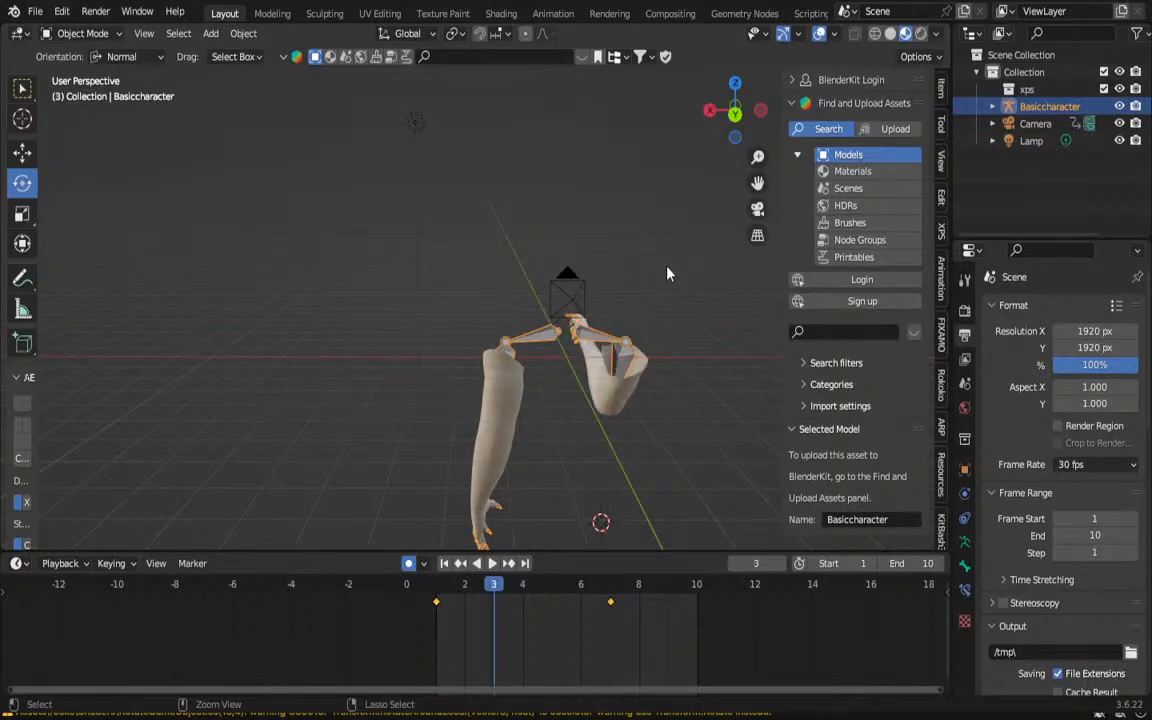
# Step: Undo further edits until the pistol45 empty is back in the collection
pyautogui.hotkey('ctrl', 'z')
pyautogui.hotkey('ctrl', 'z')
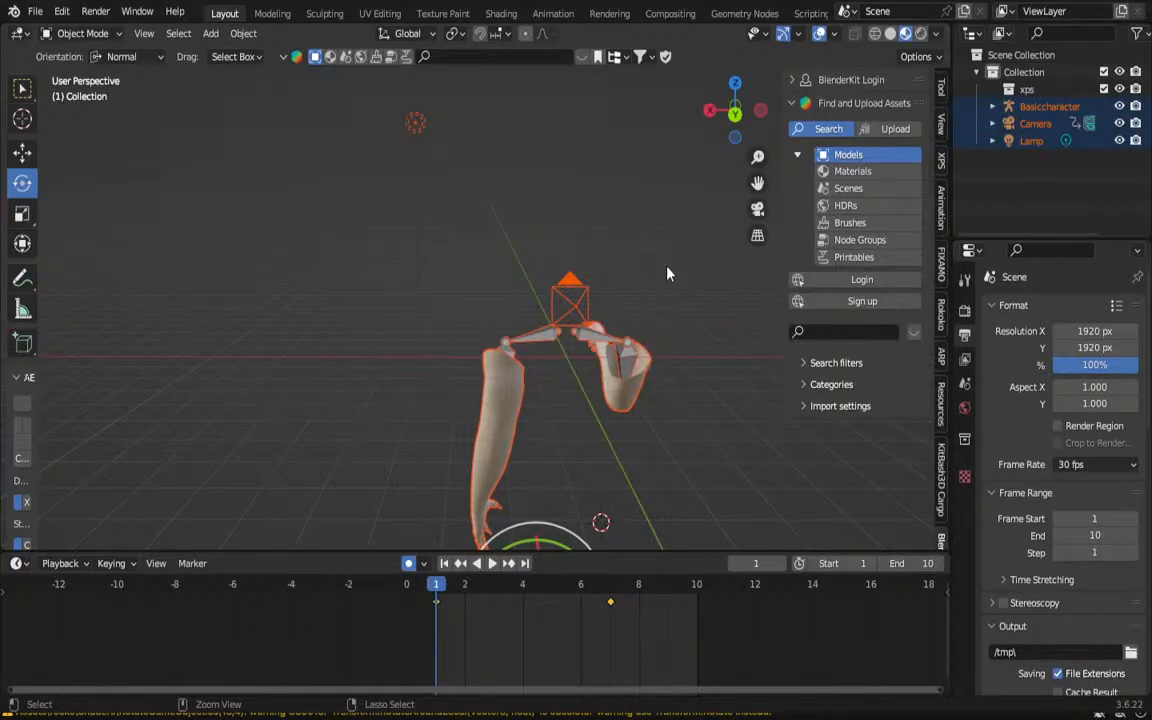
pyautogui.hotkey('ctrl', 'z')
pyautogui.hotkey('ctrl', 'z')
# Step: Try deleting the pistol45 empty, and undo back to the point where the full pistol model still exists
pyautogui.rightClick(668, 273)
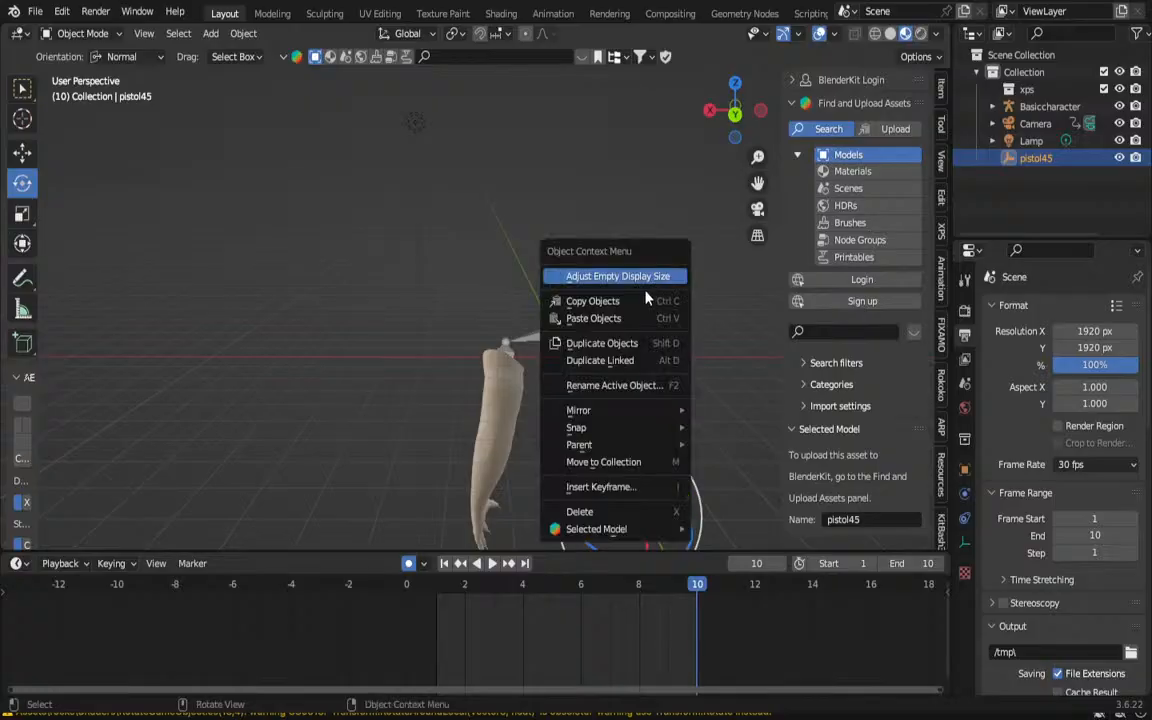
pyautogui.moveTo(438, 220); pyautogui.dragTo(357, 228, button='middle')
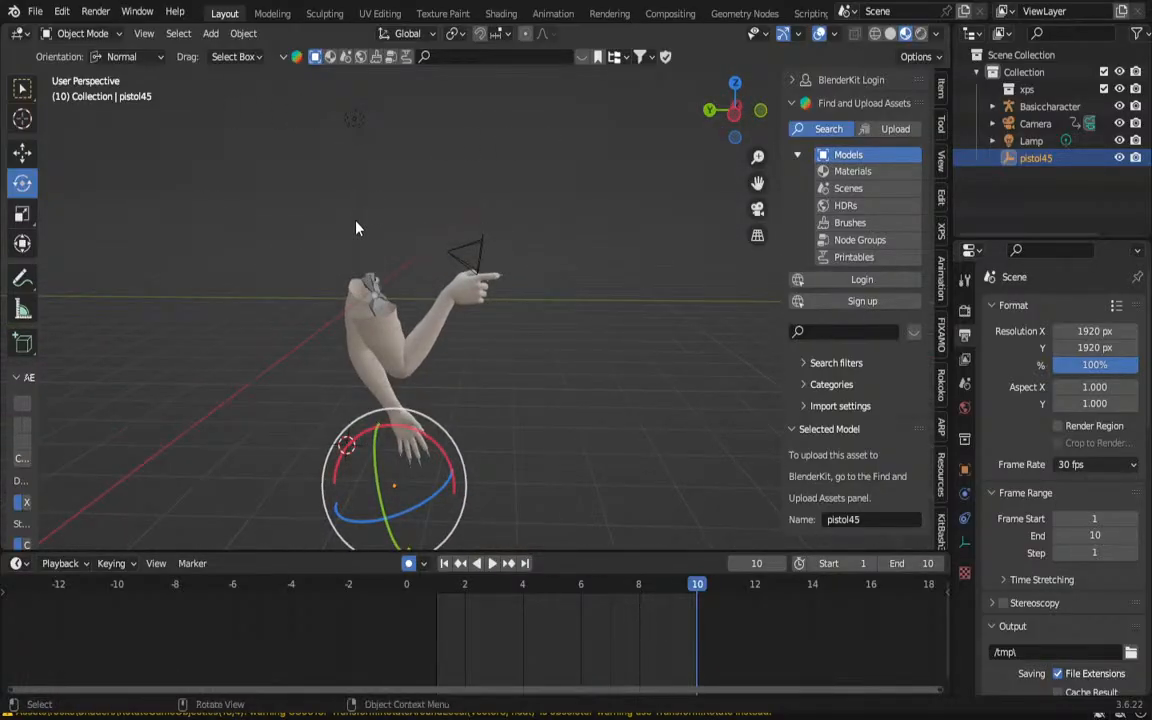
pyautogui.press('Delete')
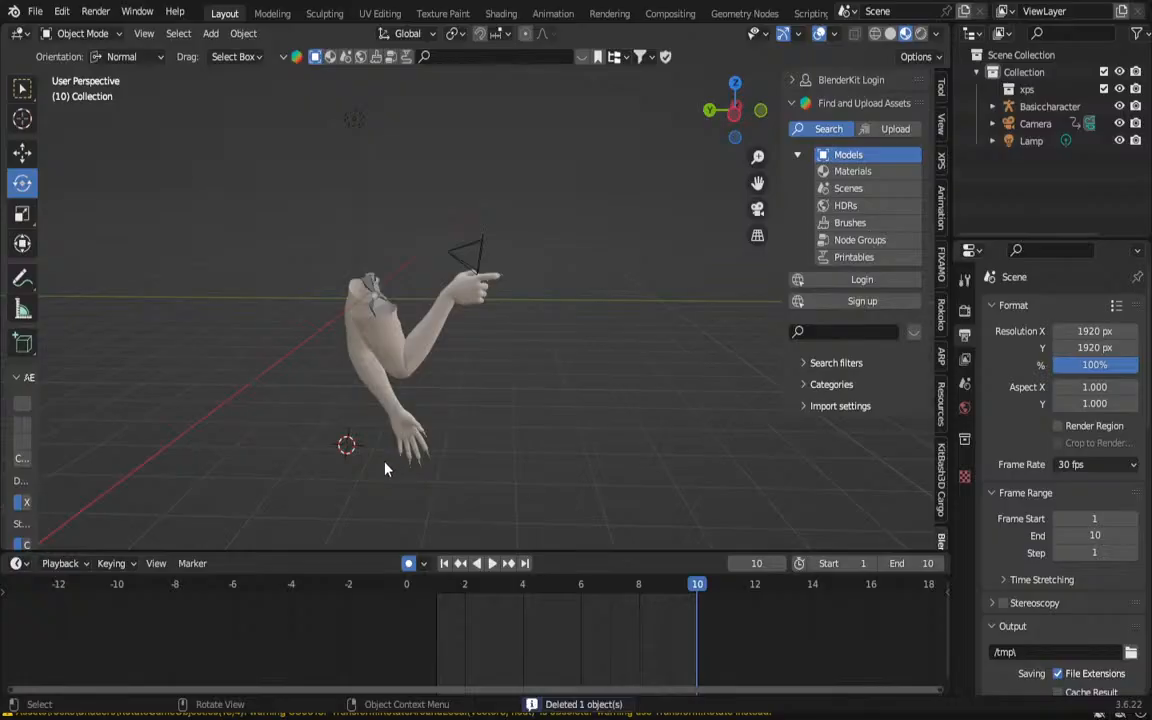
pyautogui.press('q')
pyautogui.hotkey('ctrl', 'z')
pyautogui.hotkey('ctrl', 'z')
# Step: Scale up the pistol45 model and move it into the raised hand
pyautogui.press('g')
pyautogui.click(493, 352)
pyautogui.press('s')
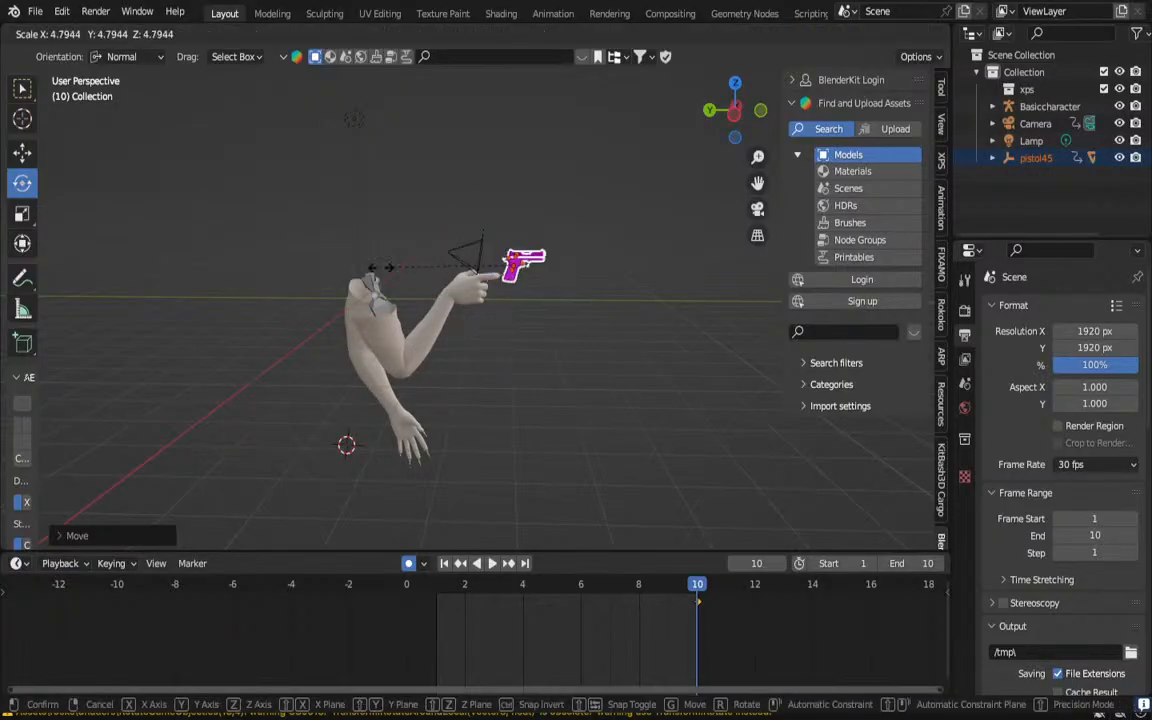
pyautogui.click(303, 269)
pyautogui.press('g')
pyautogui.click(275, 281)
# Step: Resize the pistol to suit the hand and shift its grip about 0.25 m into the palm
pyautogui.scroll(8, 285, 272)
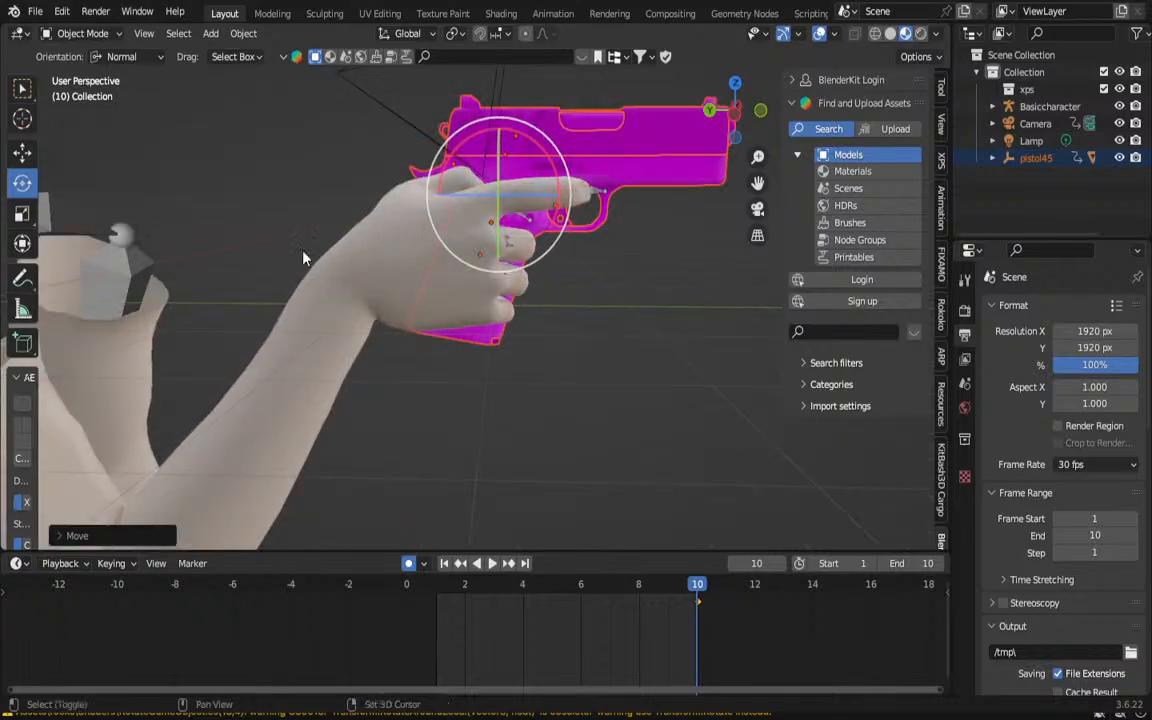
pyautogui.moveTo(330, 325); pyautogui.dragTo(543, 264, button='middle')
pyautogui.moveTo(402, 237); pyautogui.dragTo(610, 230, button='middle')
pyautogui.press('s')
pyautogui.click(627, 290)
pyautogui.press('g')
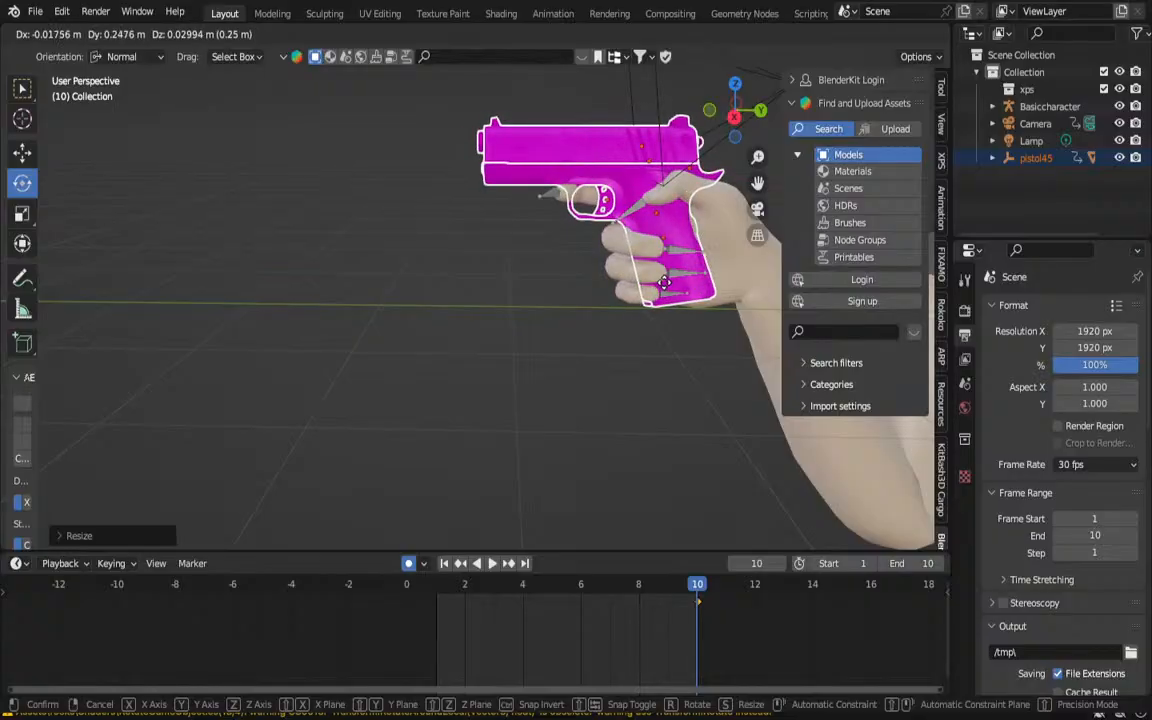
pyautogui.click(664, 286)
# Step: Nudge the pistol within the grip and rescale it, checking its alignment from behind the arms
pyautogui.moveTo(665, 286); pyautogui.dragTo(627, 275, button='middle')
pyautogui.press('g')
pyautogui.click(625, 265)
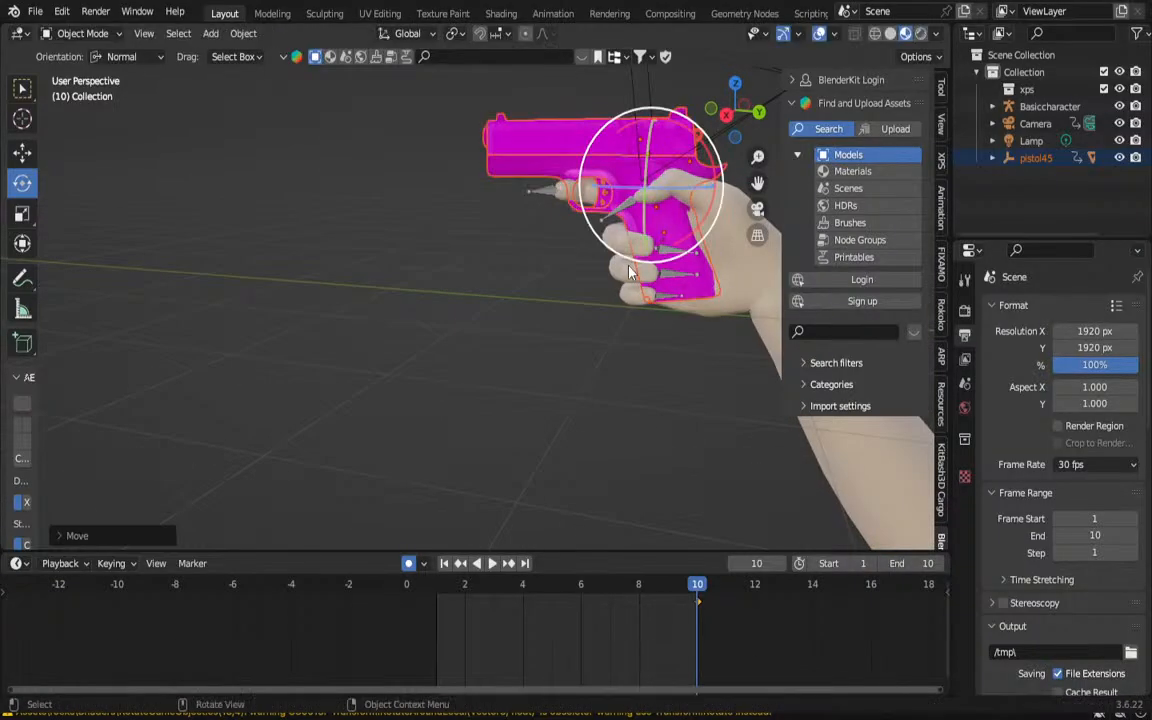
pyautogui.press('s')
pyautogui.click(661, 332)
pyautogui.moveTo(661, 332); pyautogui.dragTo(540, 265, button='middle')
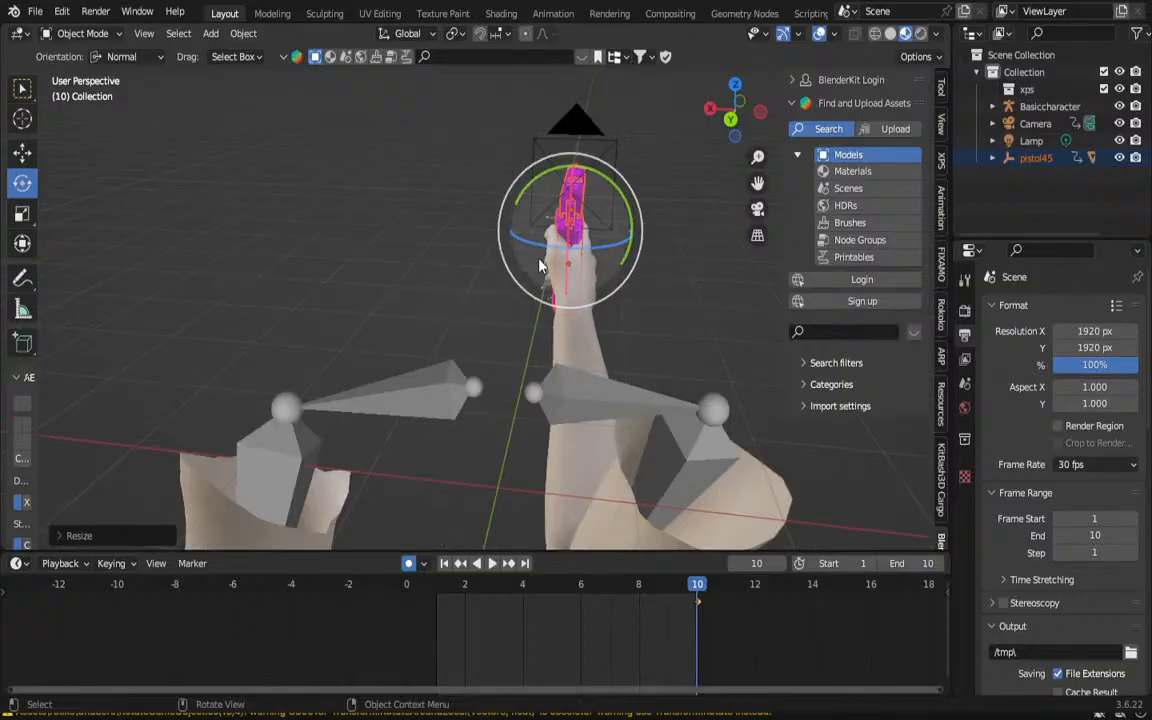